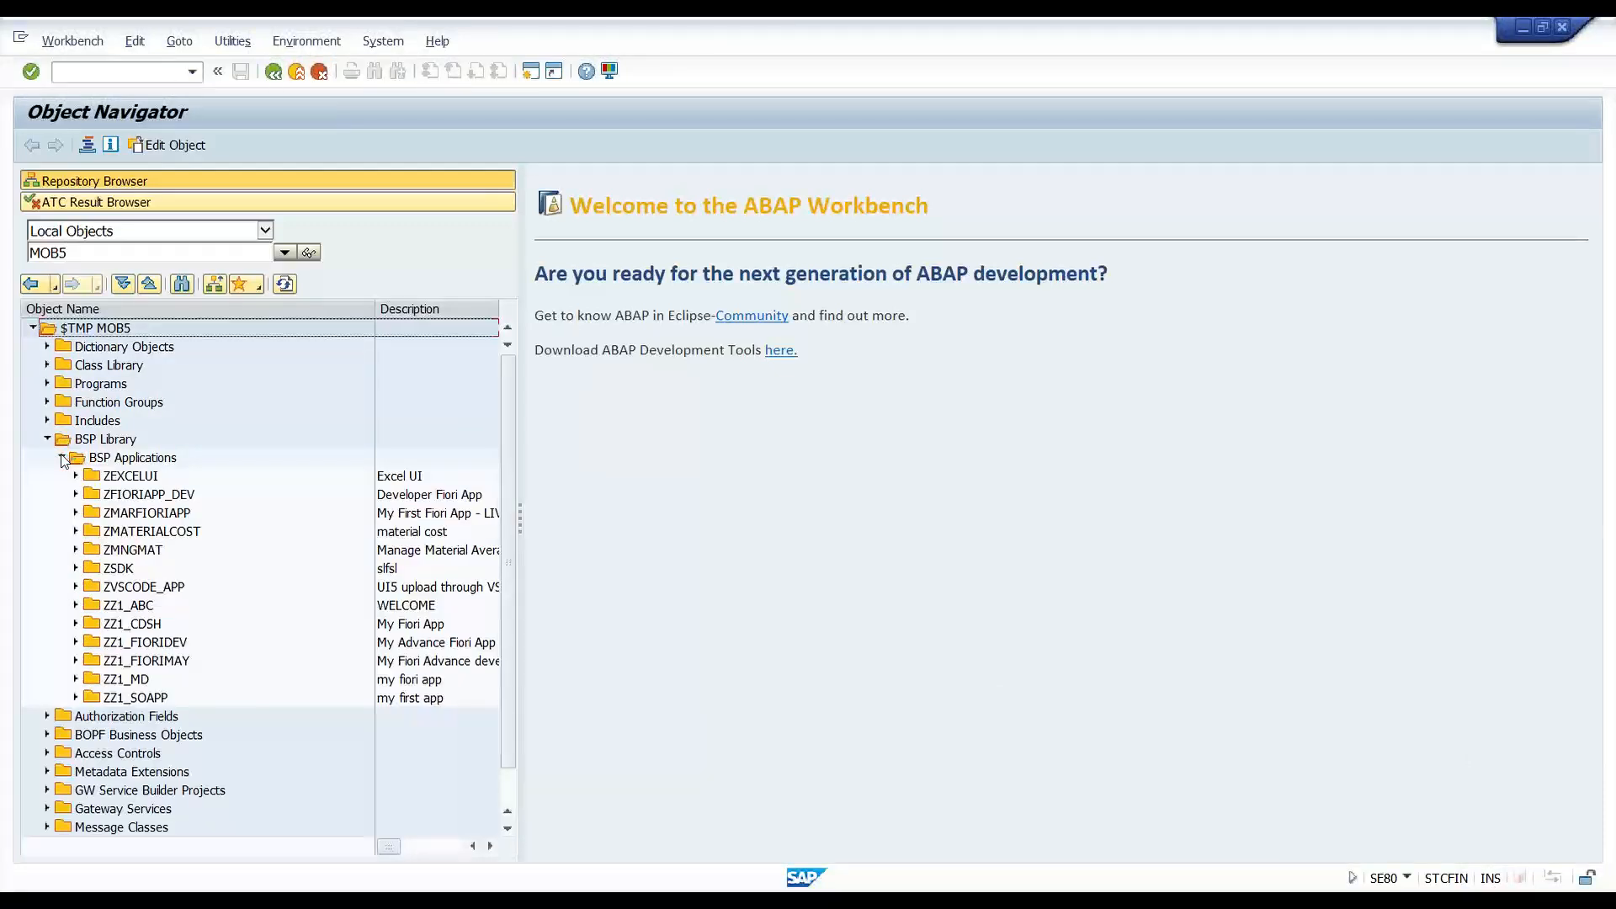
Expand the ZFIORIAPP_DEV BSP application and display the code of its manifest.json page fragment.
left_click(175, 499)
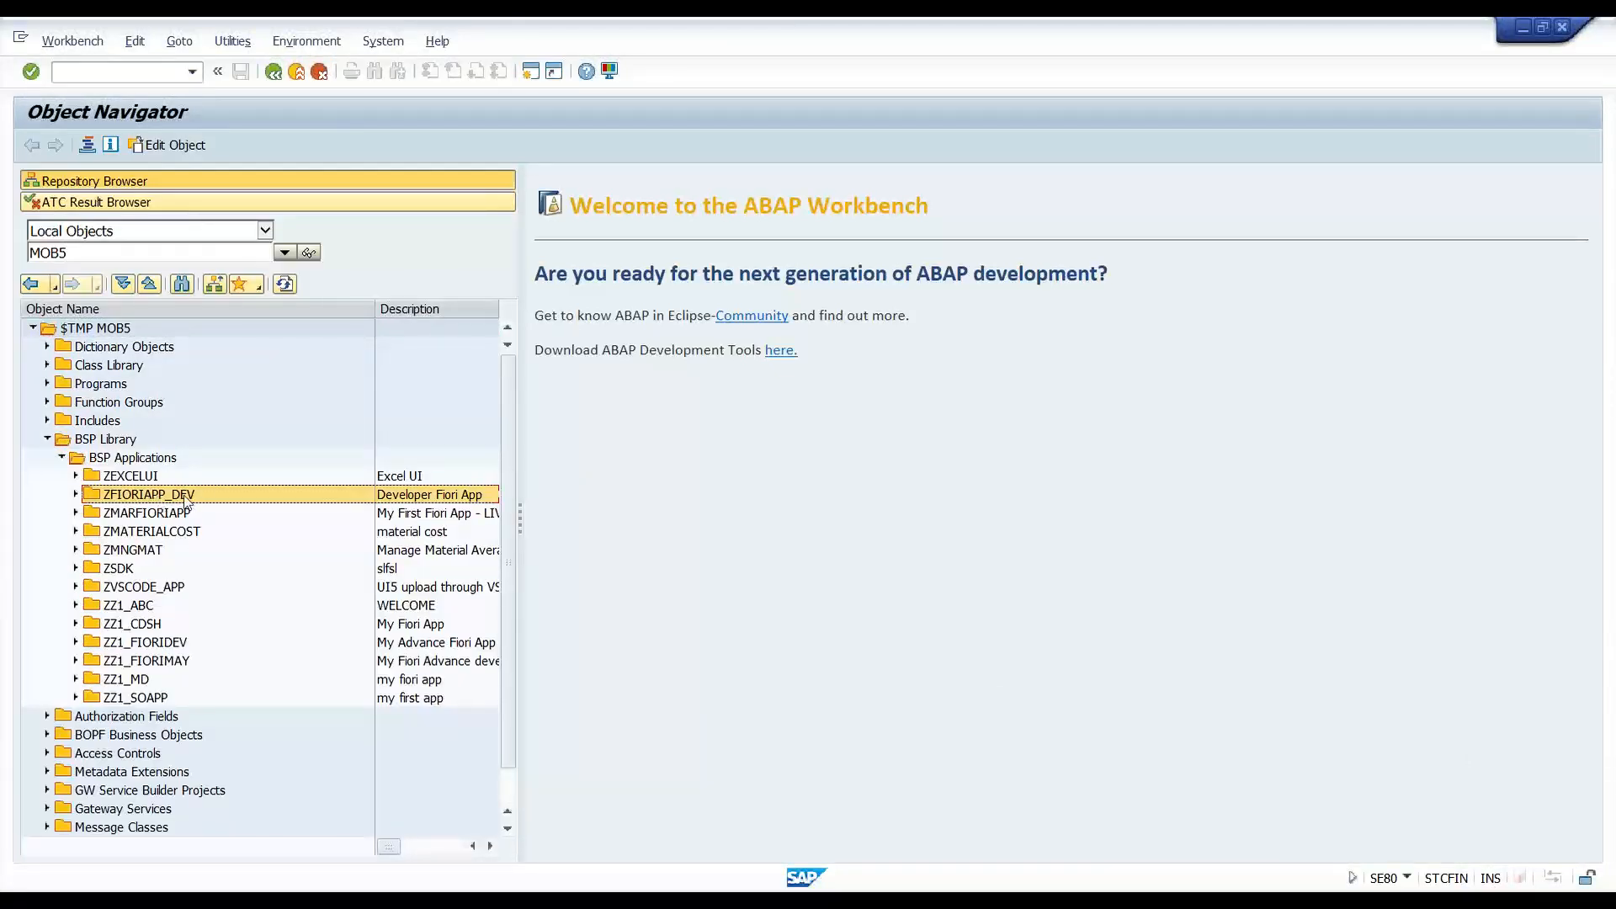
double_click(191, 498)
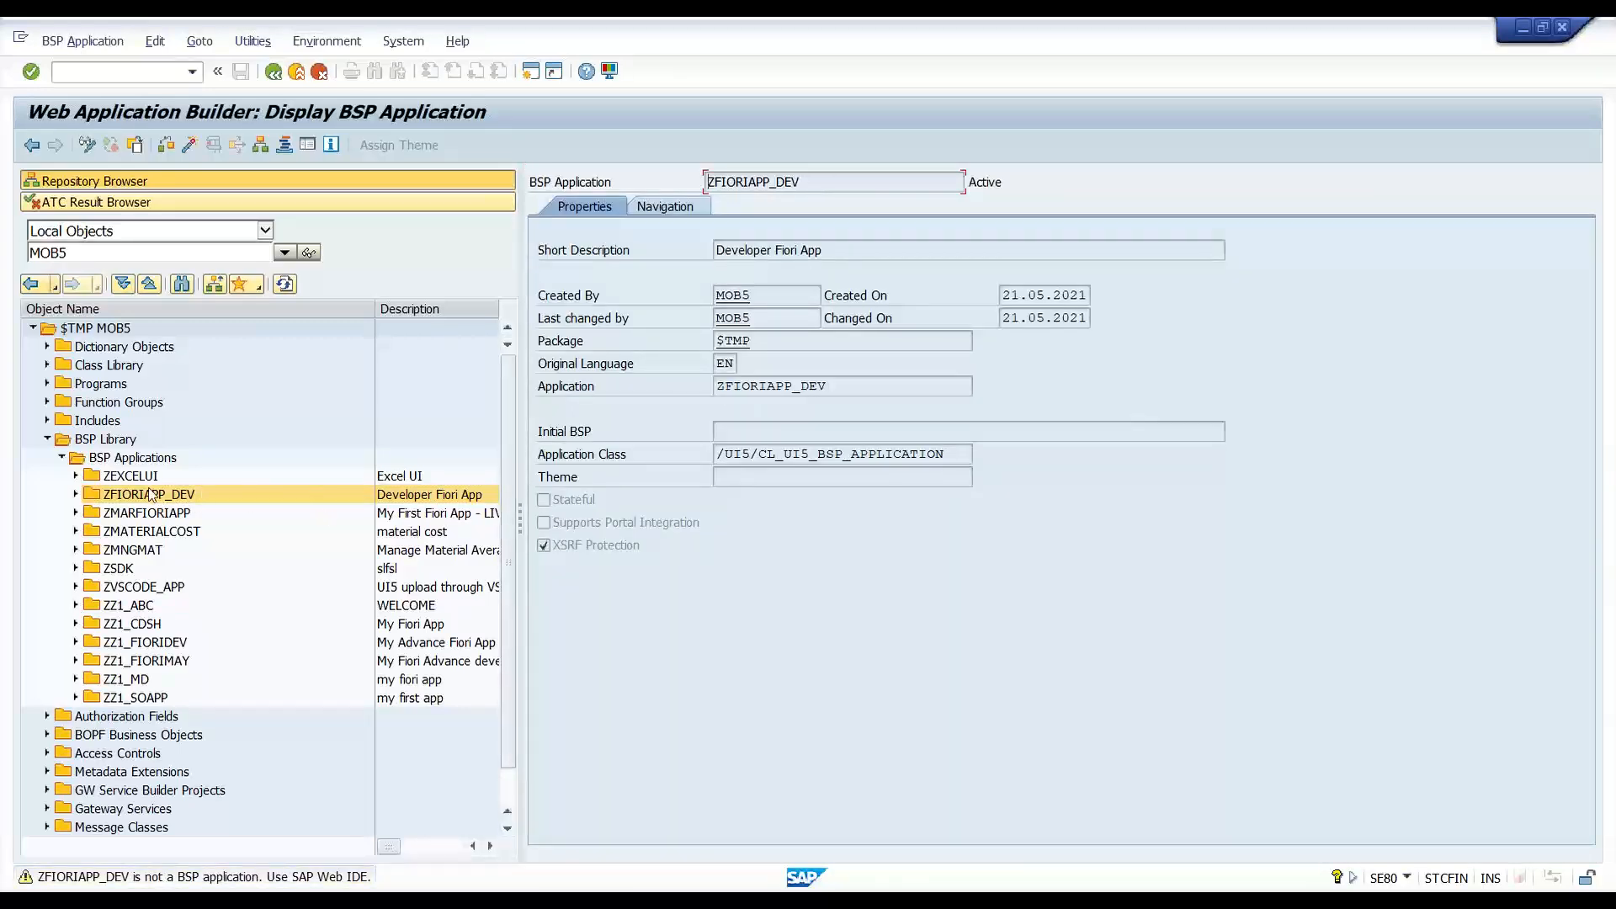
left_click(74, 496)
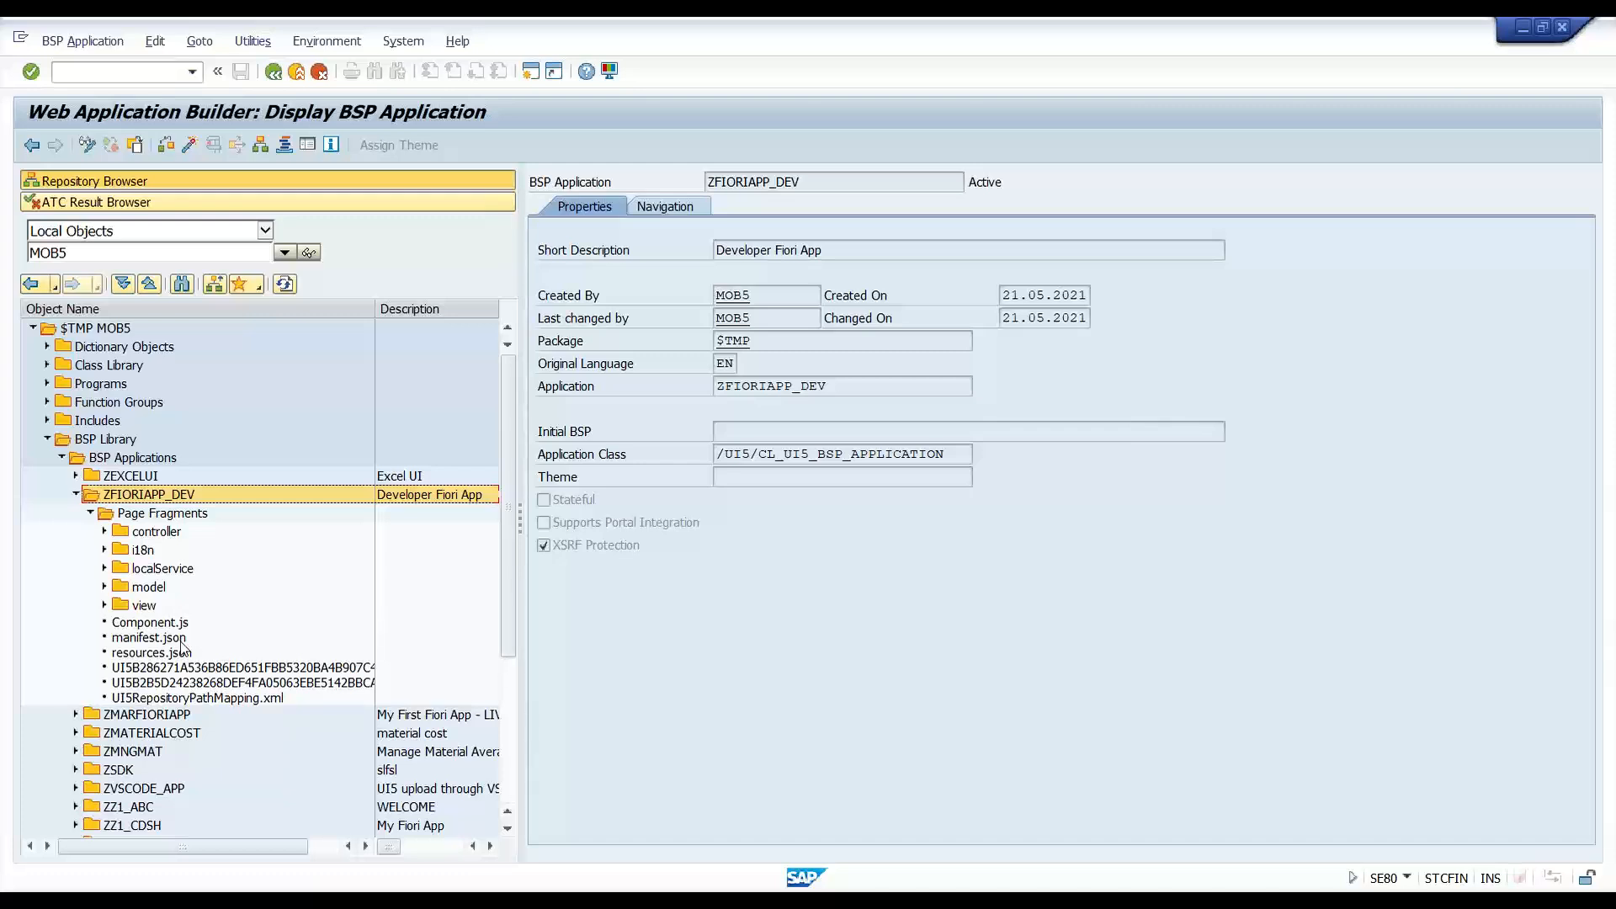
double_click(160, 640)
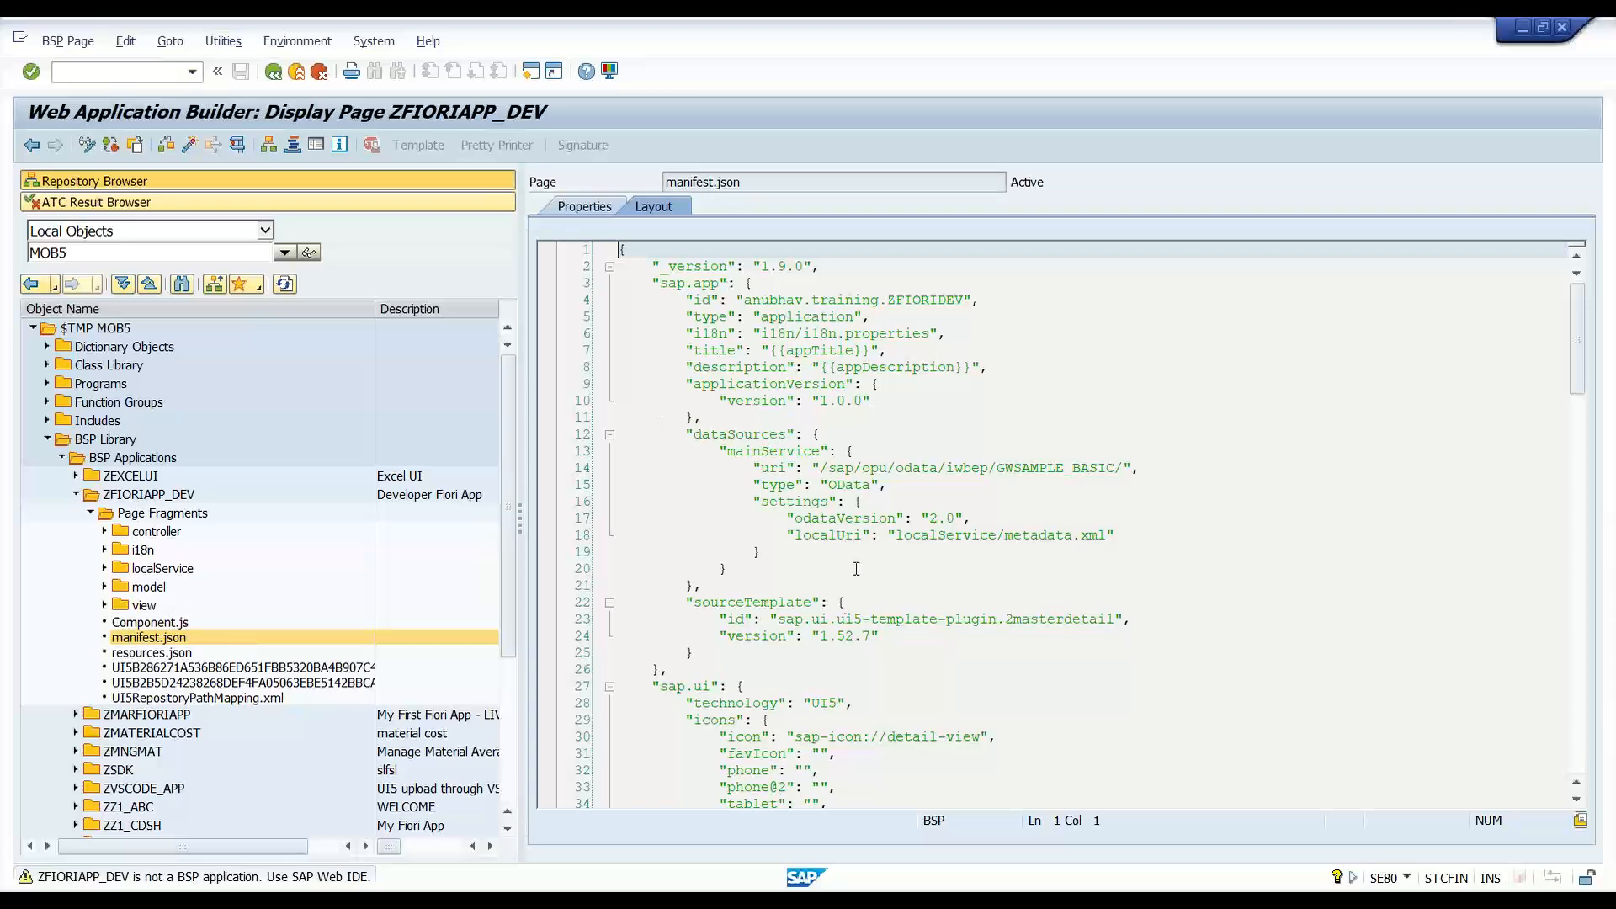
Create an additional ABAP session alongside the Object Browser session.
left_click(119, 70)
type("/o")
key("Return")
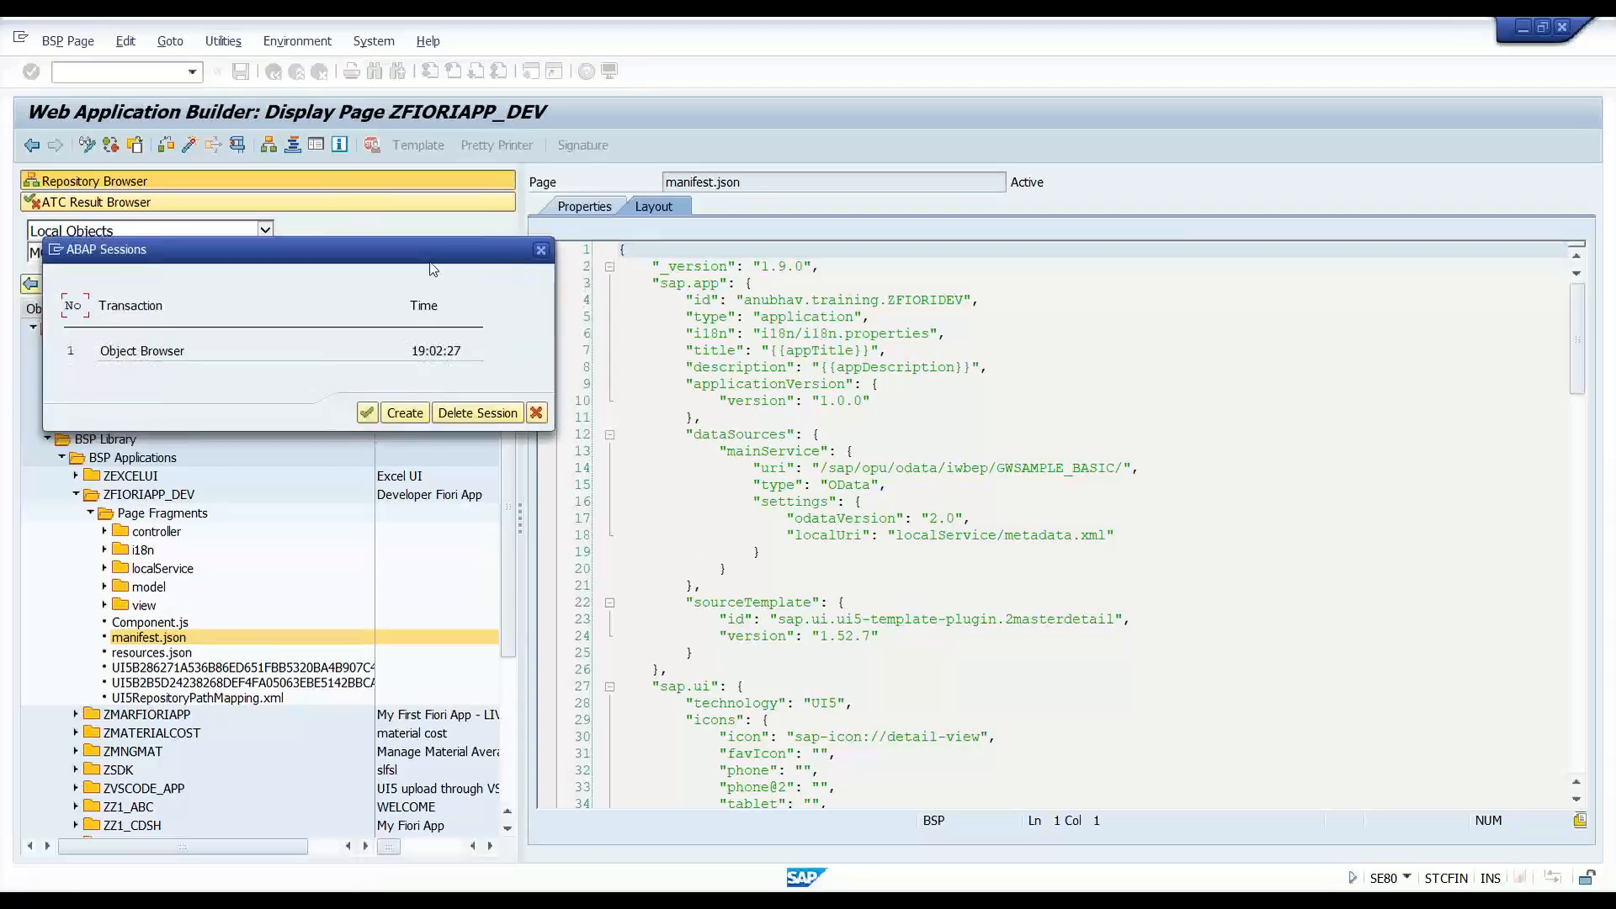
left_click(404, 410)
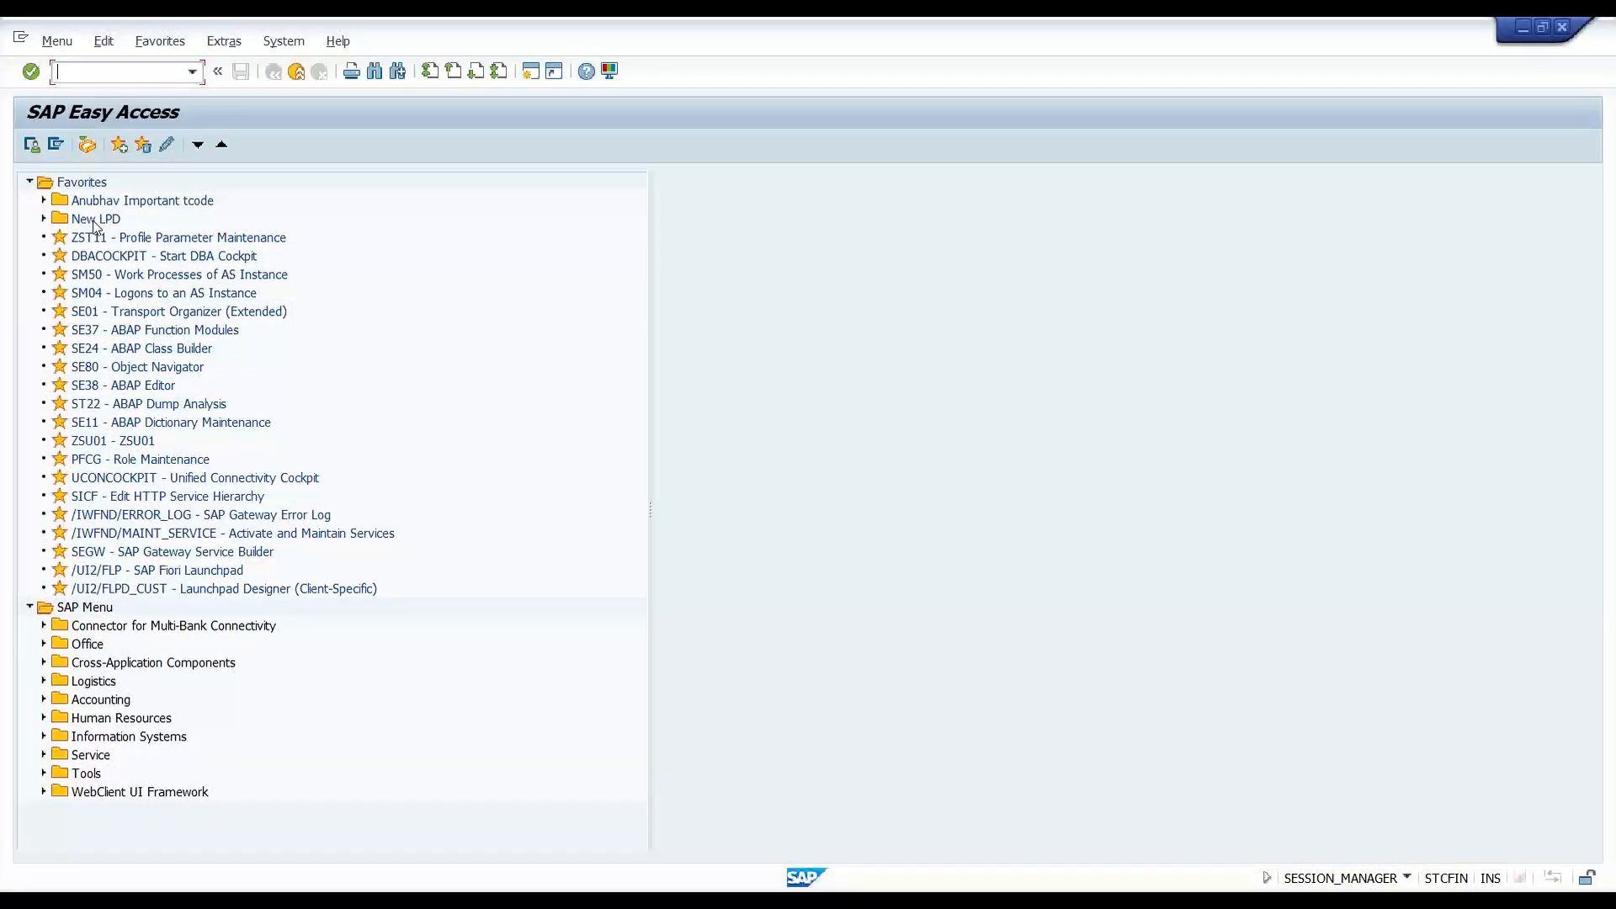
Add transaction /UI2/FLPD_CONF to the important tcode folder in the favorites.
left_click(43, 220)
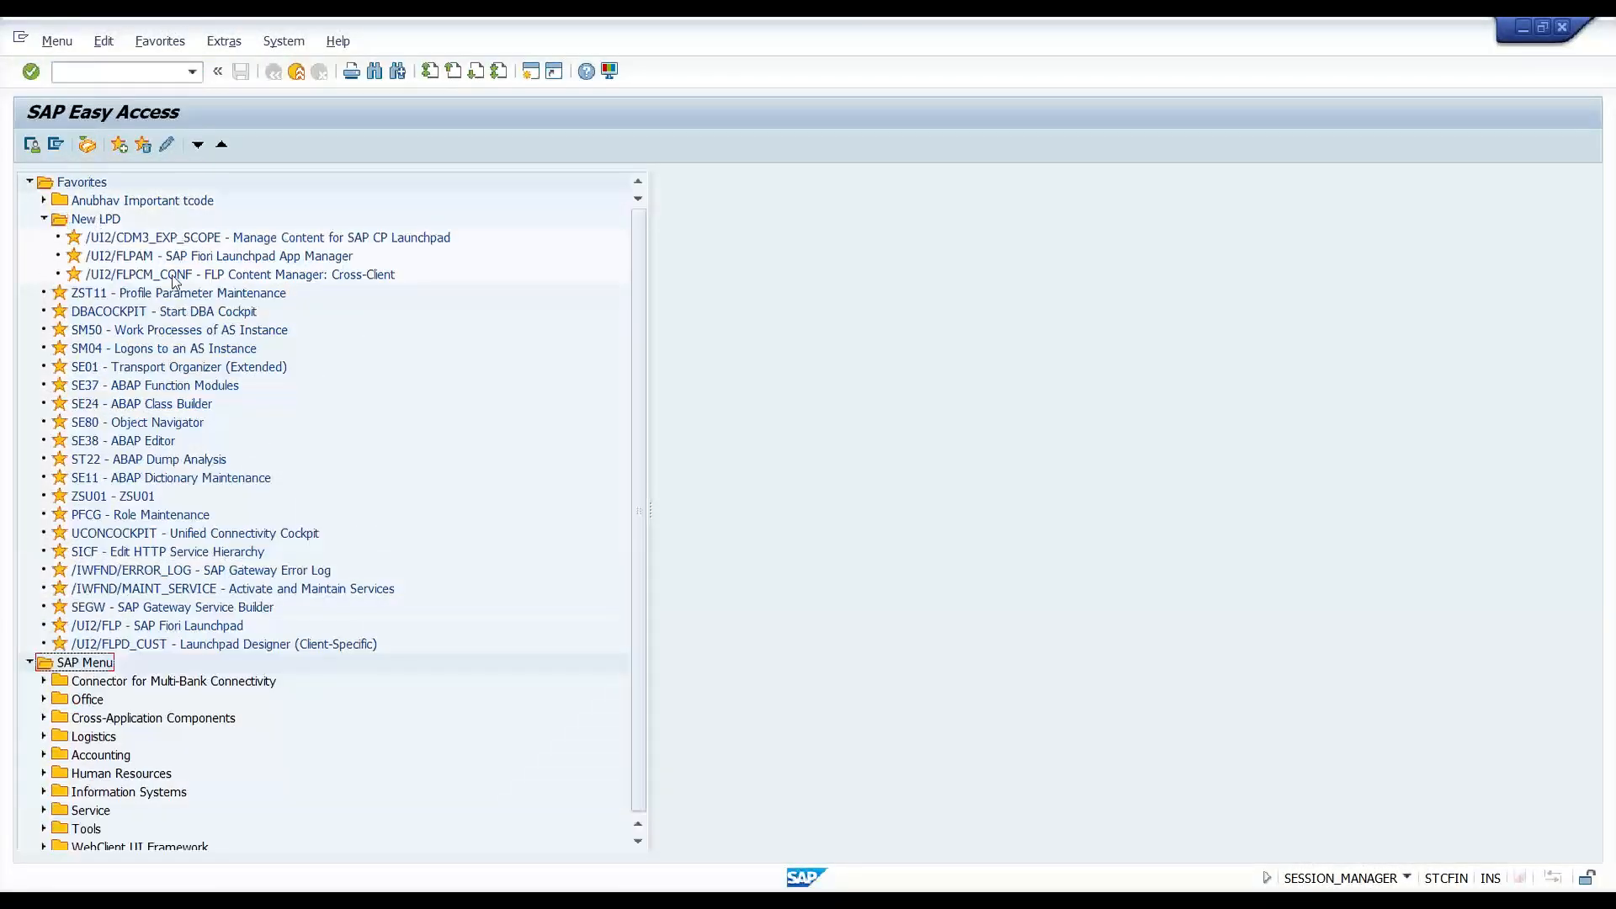
left_click(43, 219)
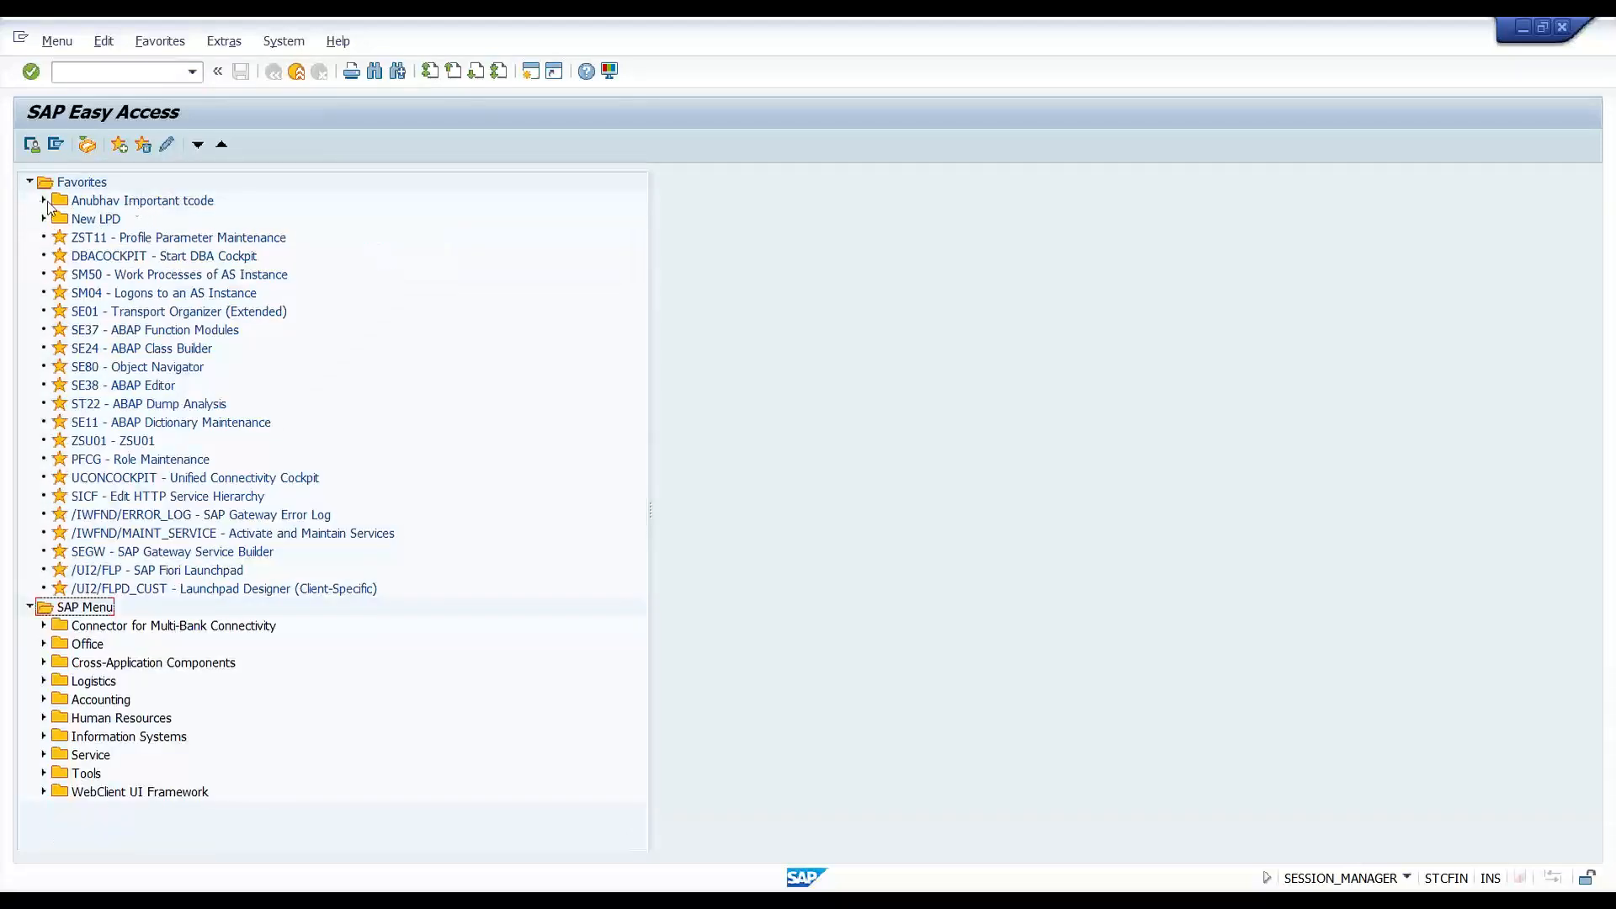
left_click(43, 201)
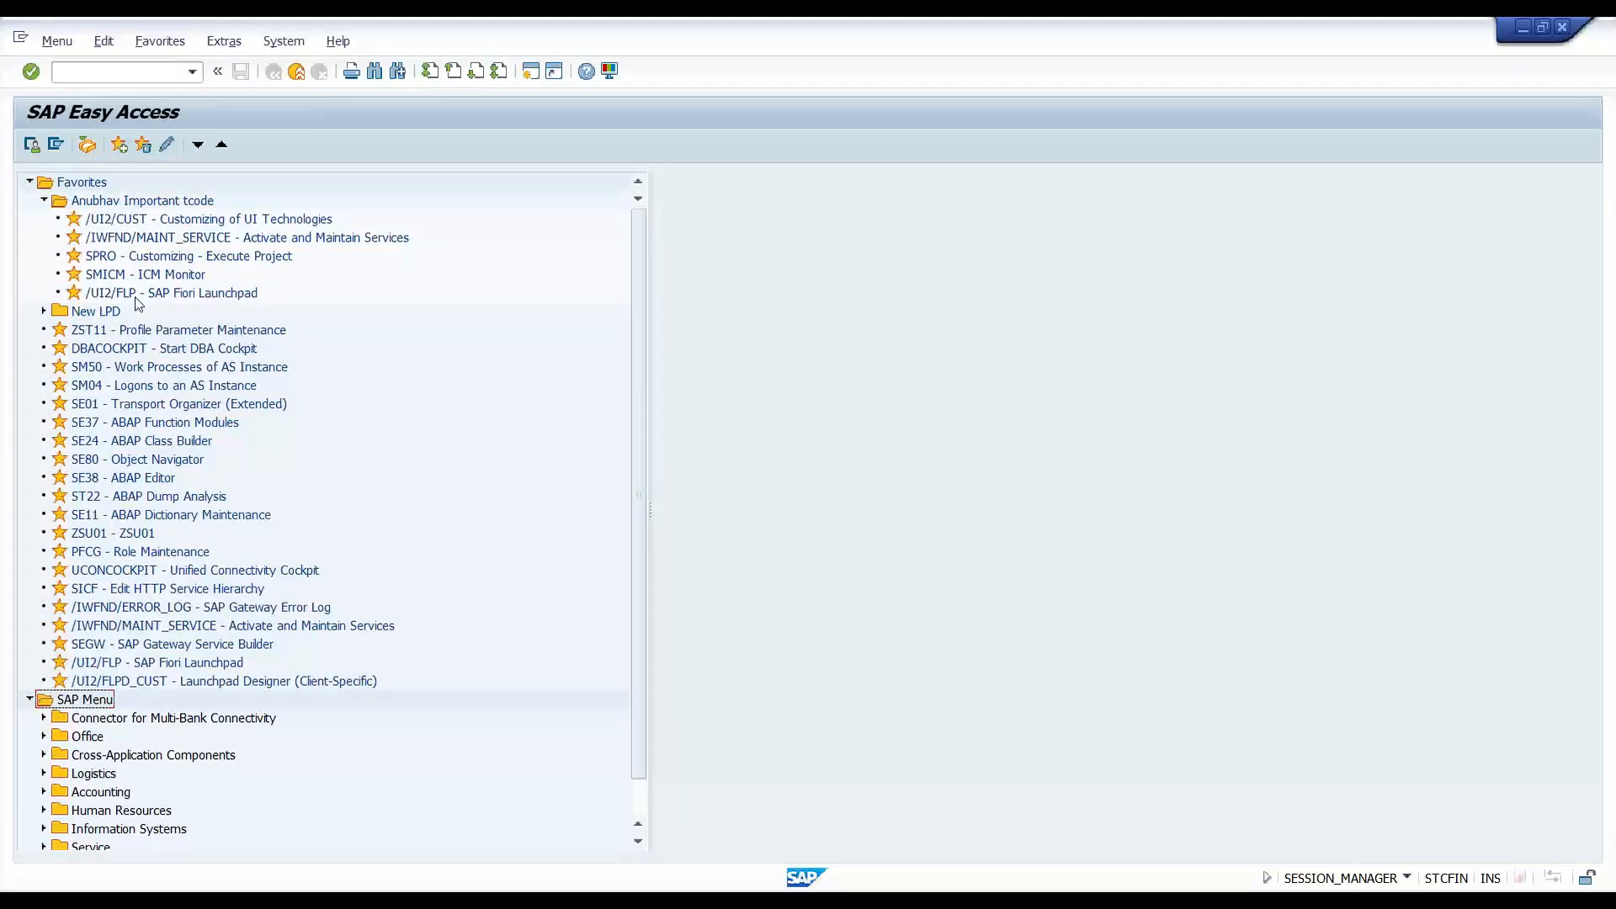
right_click(139, 208)
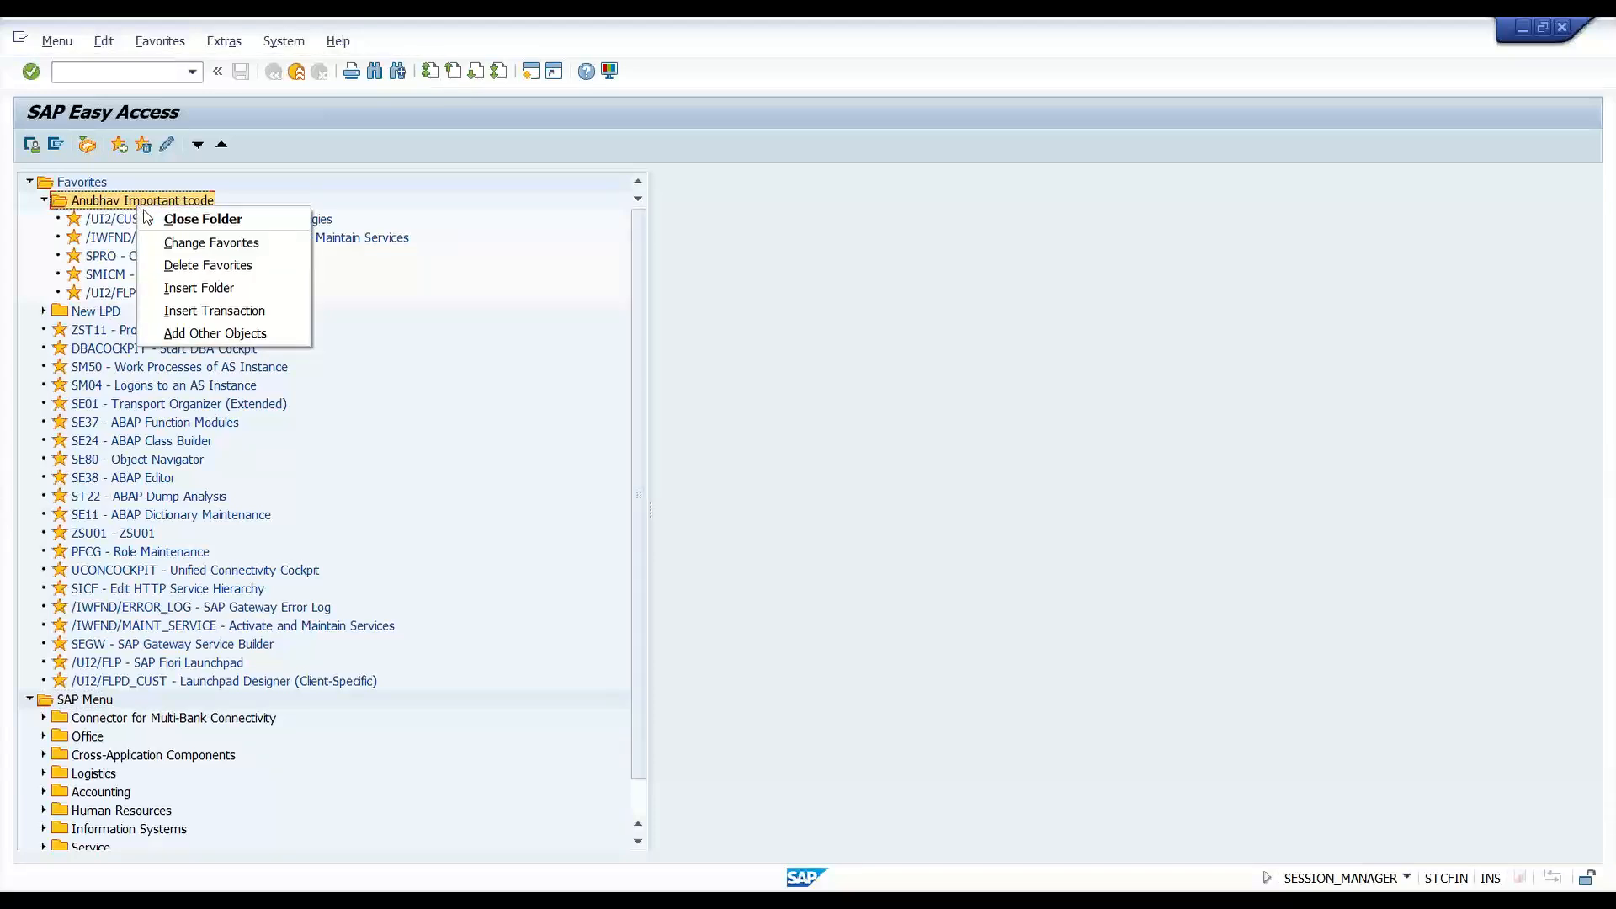
left_click(252, 311)
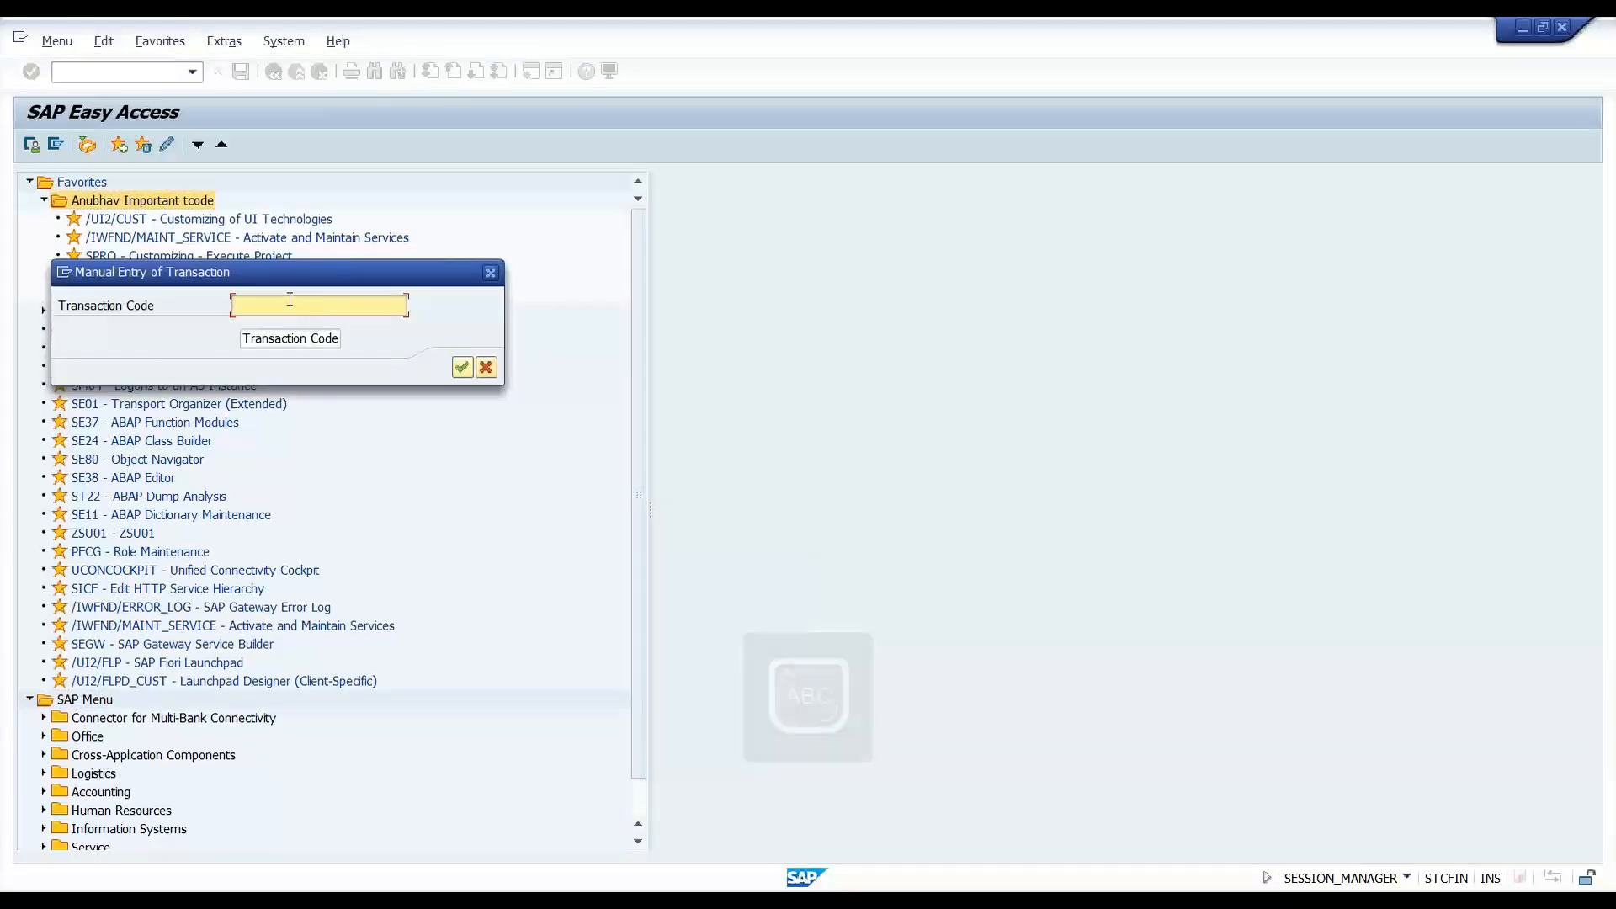
type("/UI2/")
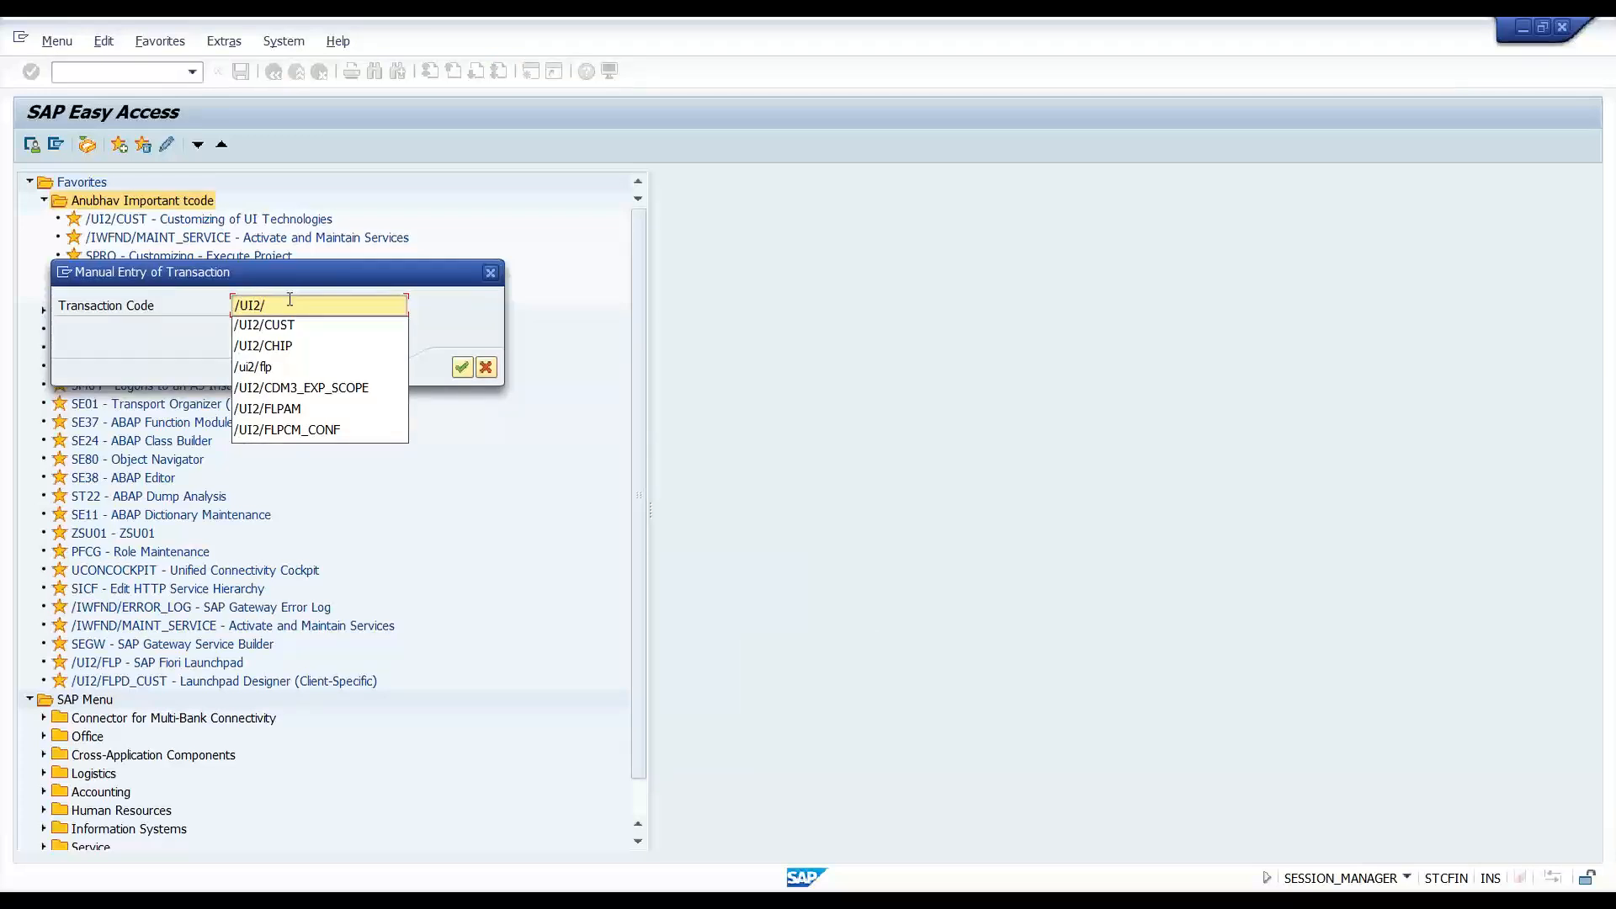
type("FLPD_CON")
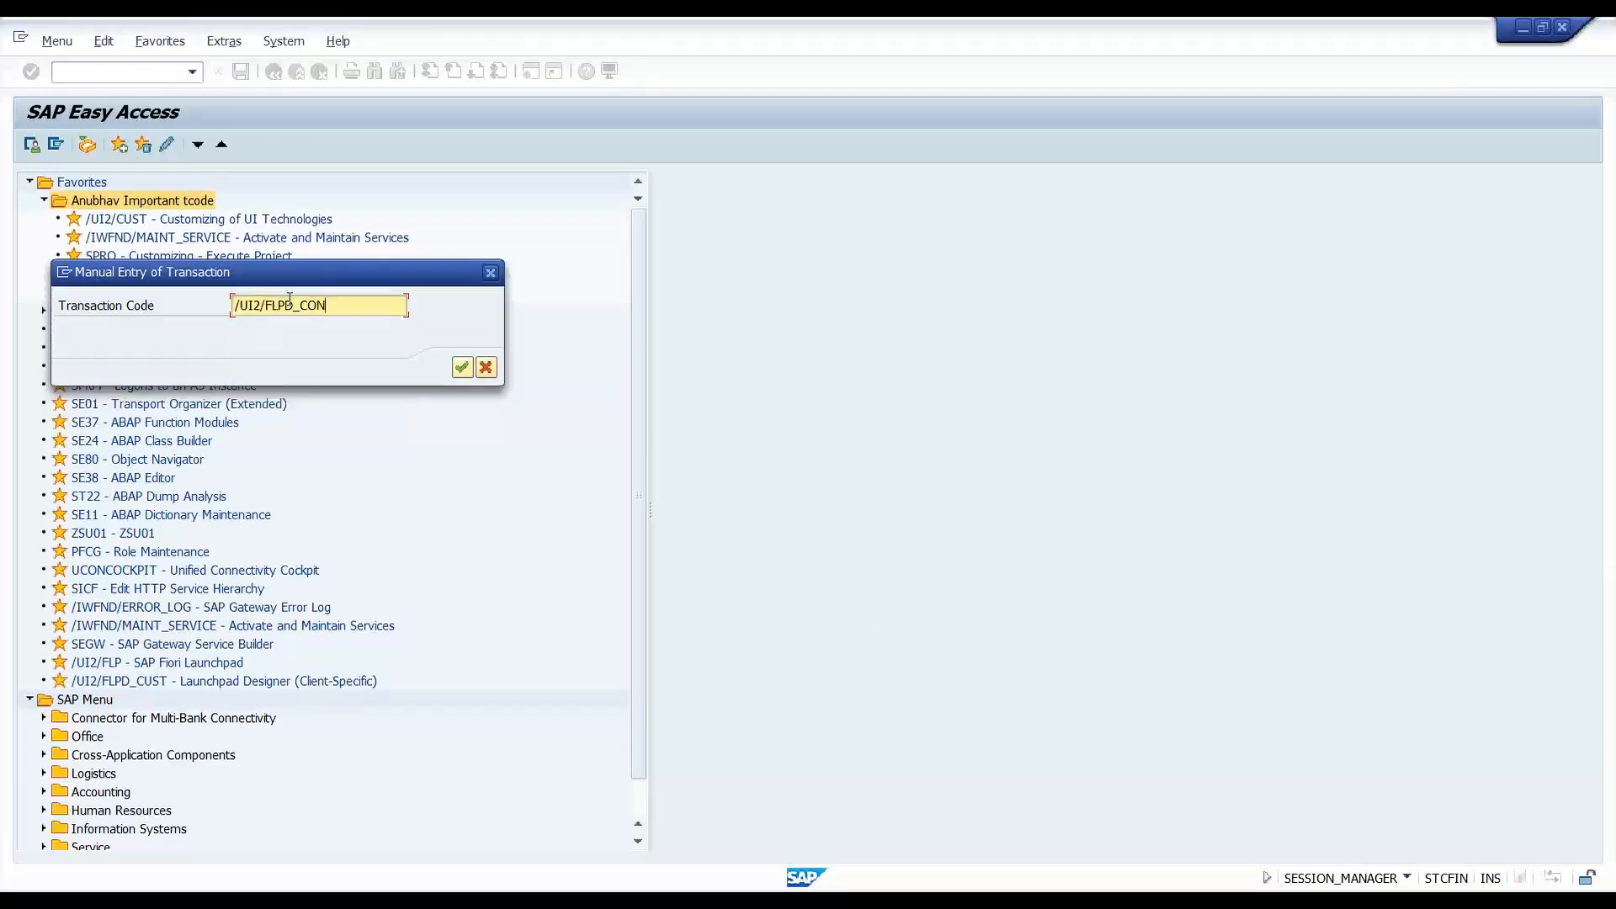
type("F")
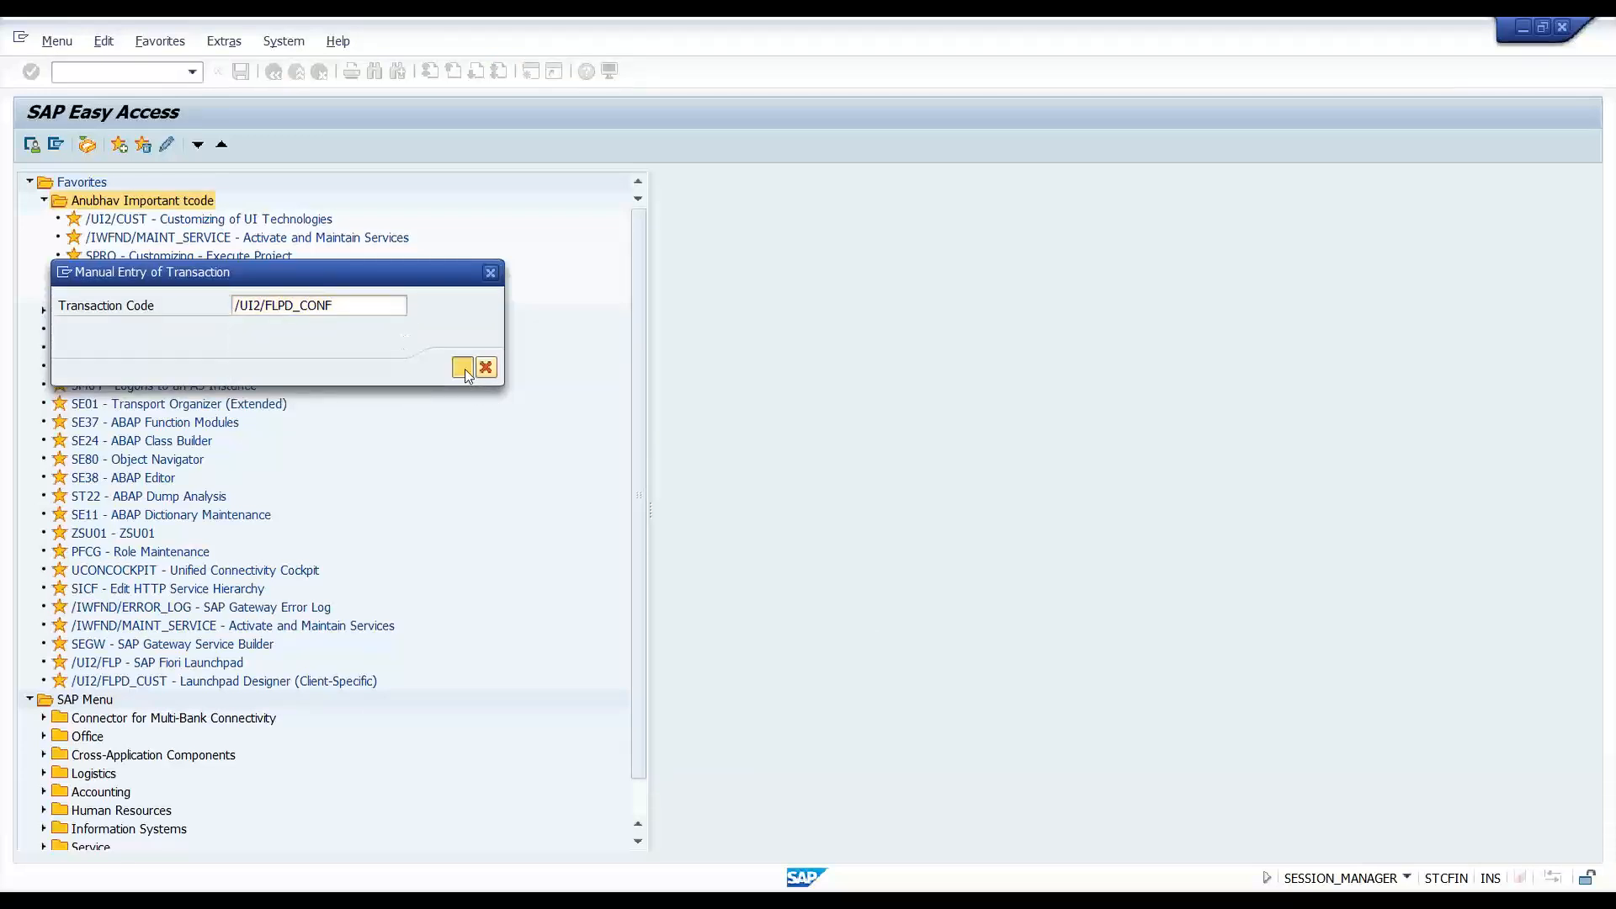
left_click(462, 367)
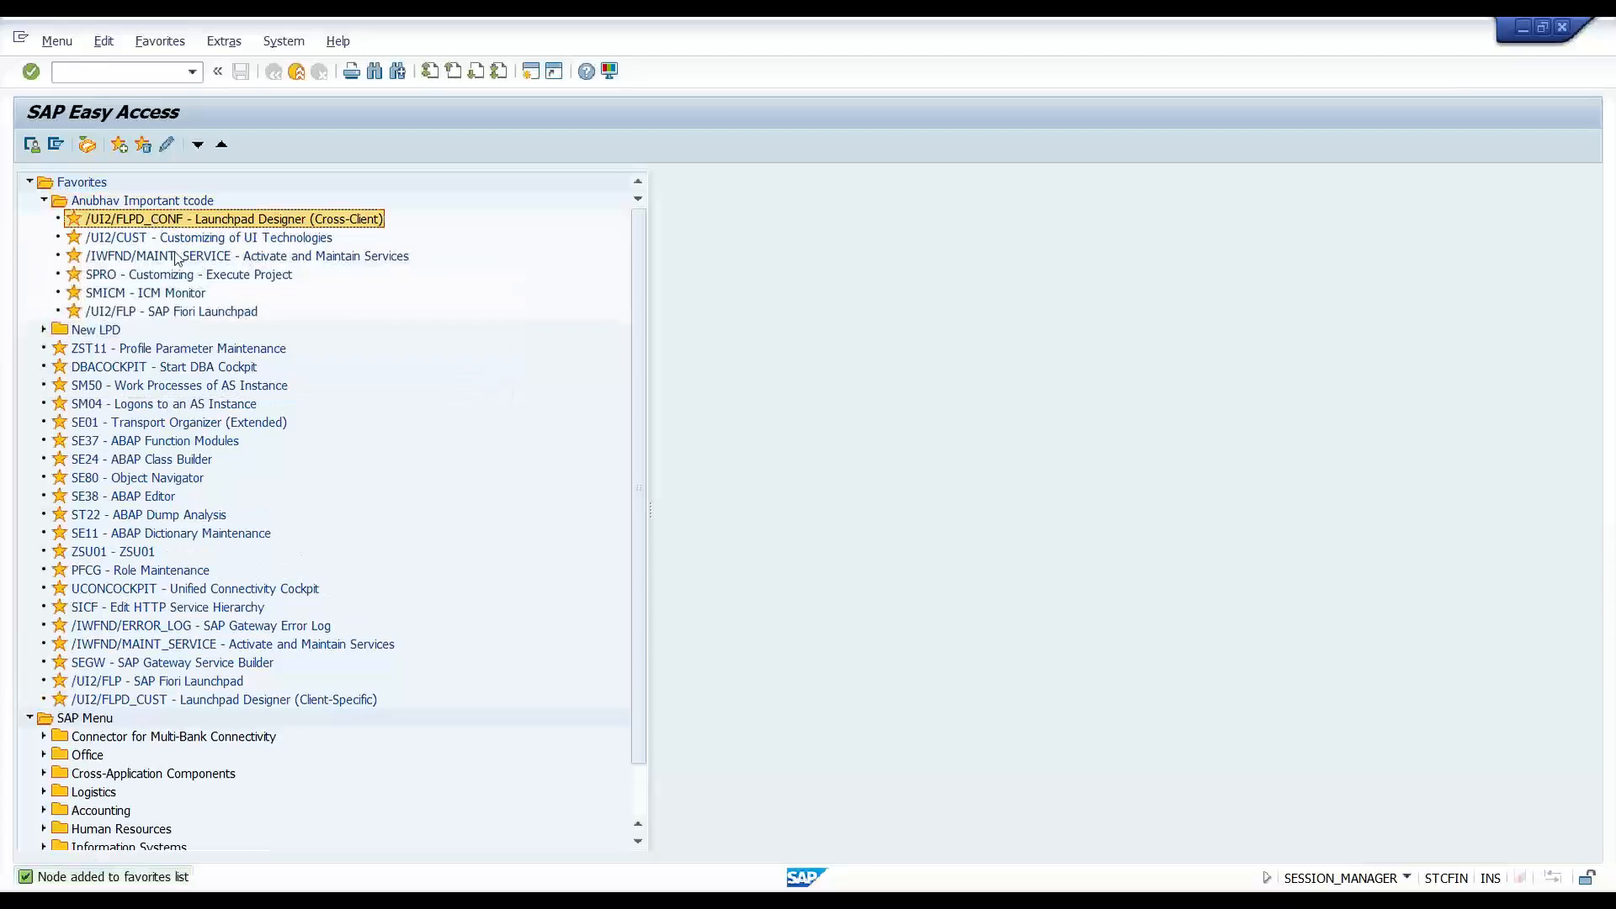
Launch the cross-client Launchpad Designer from the favorites, copy its web address and close that browser window.
double_click(189, 220)
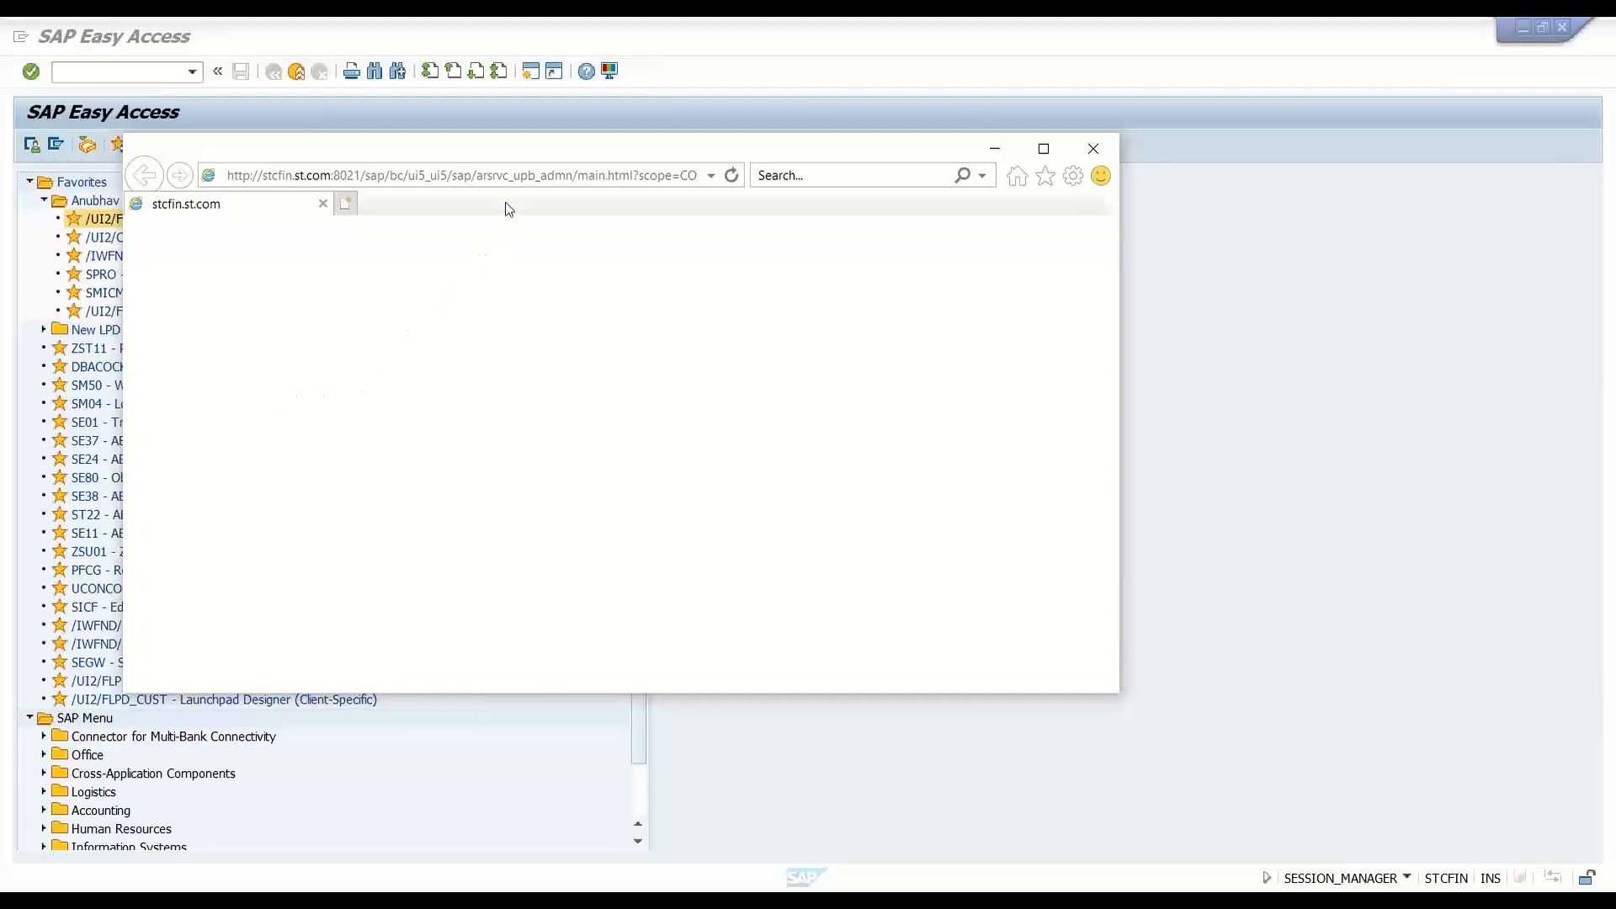
left_click(511, 178)
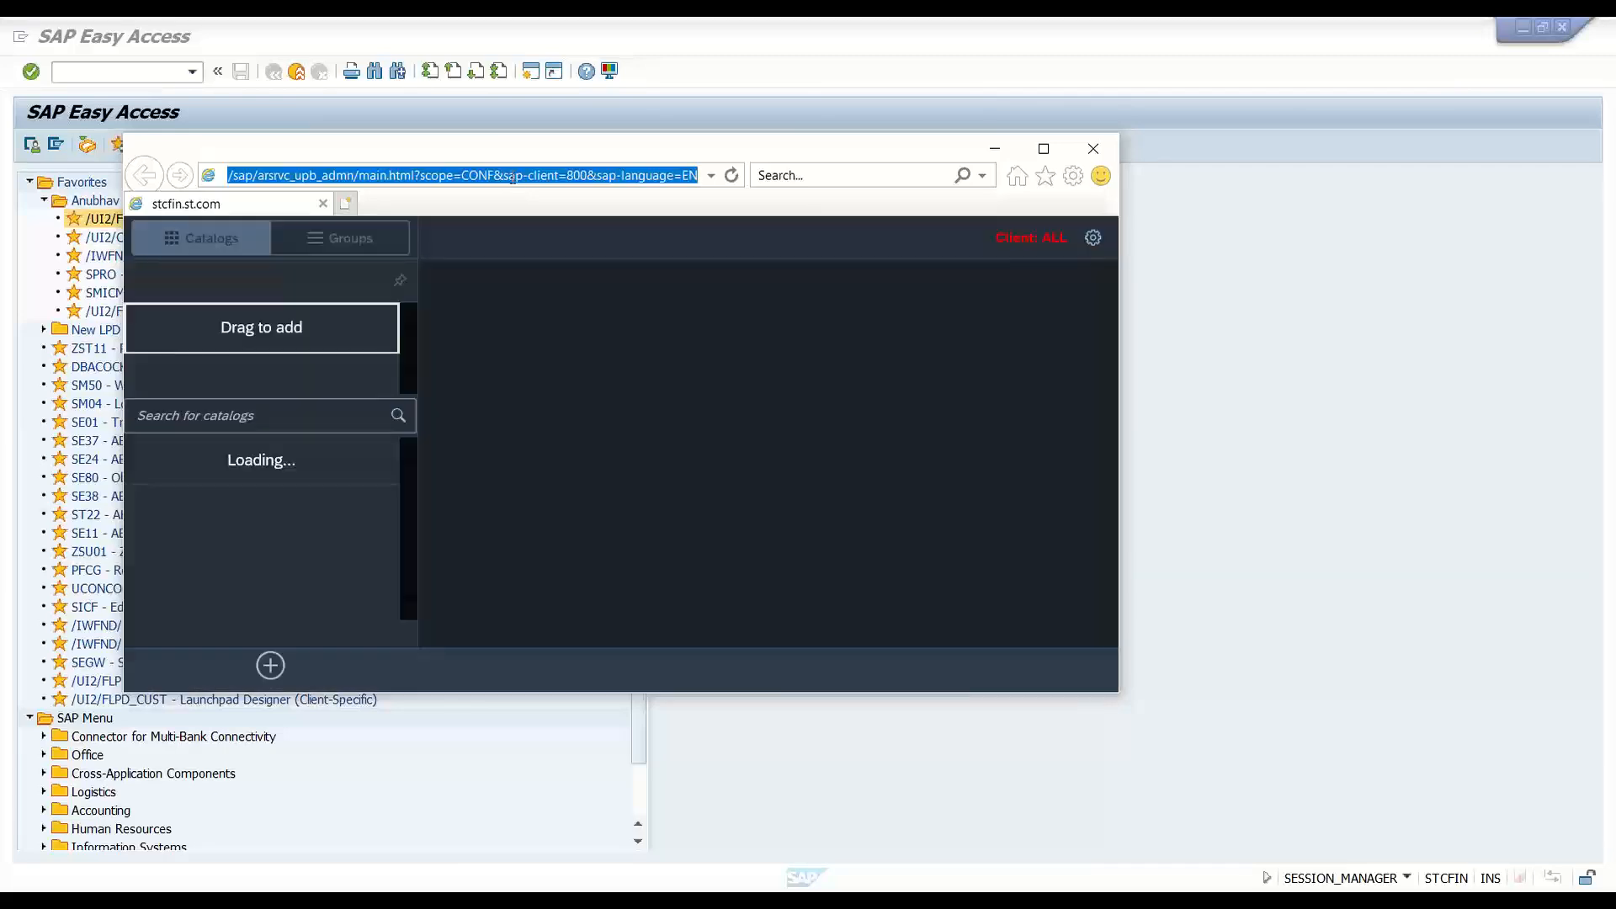
right_click(511, 176)
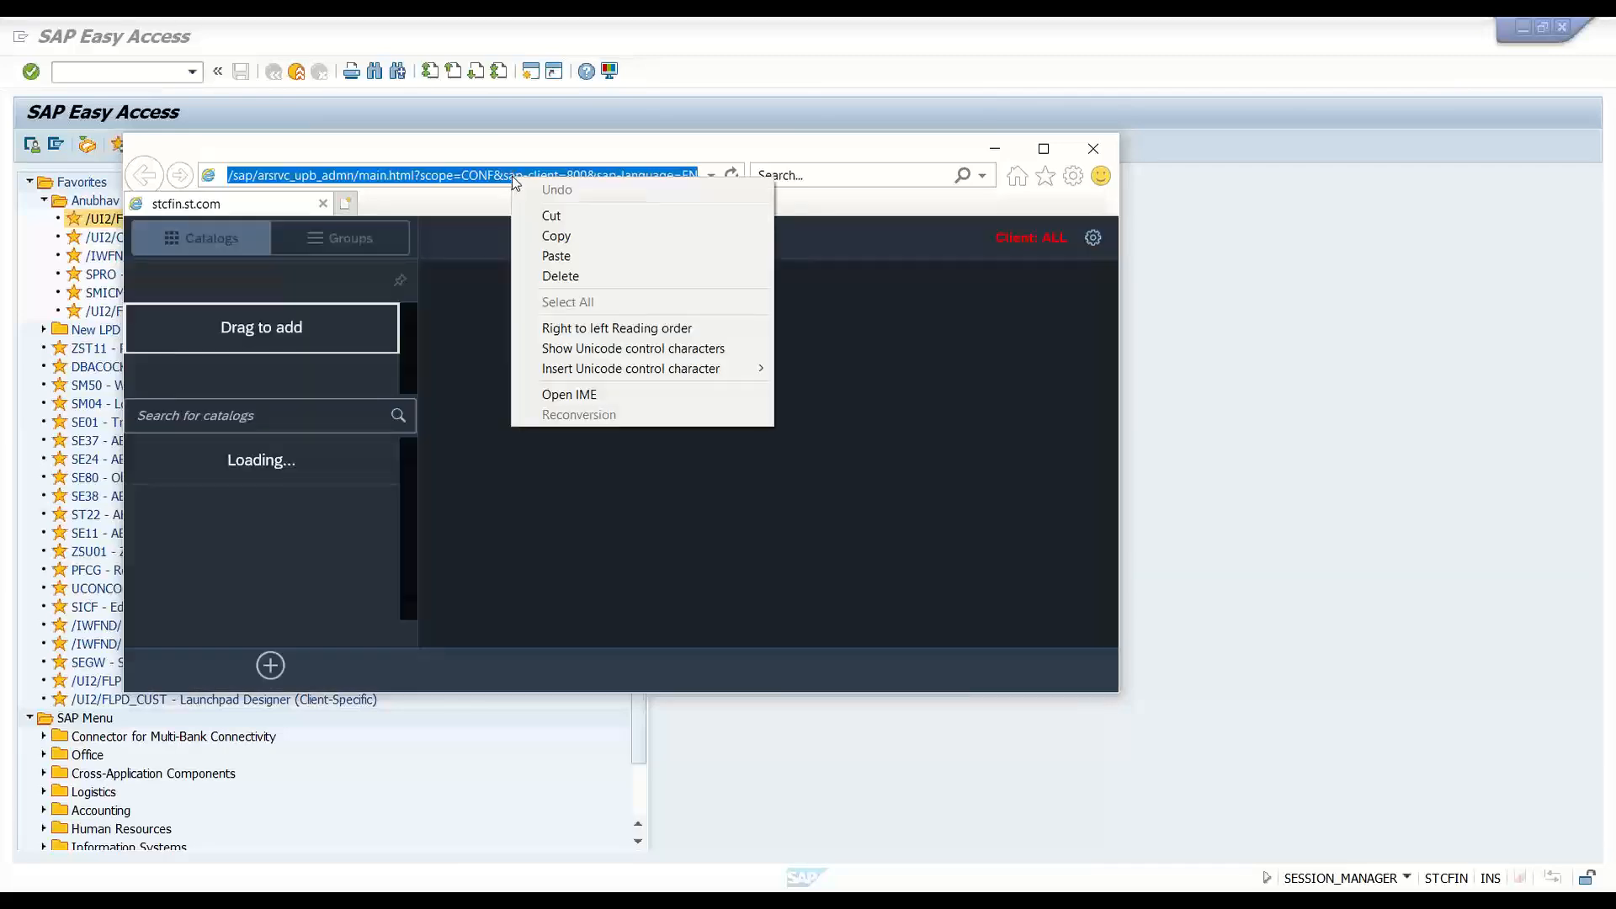
left_click(555, 234)
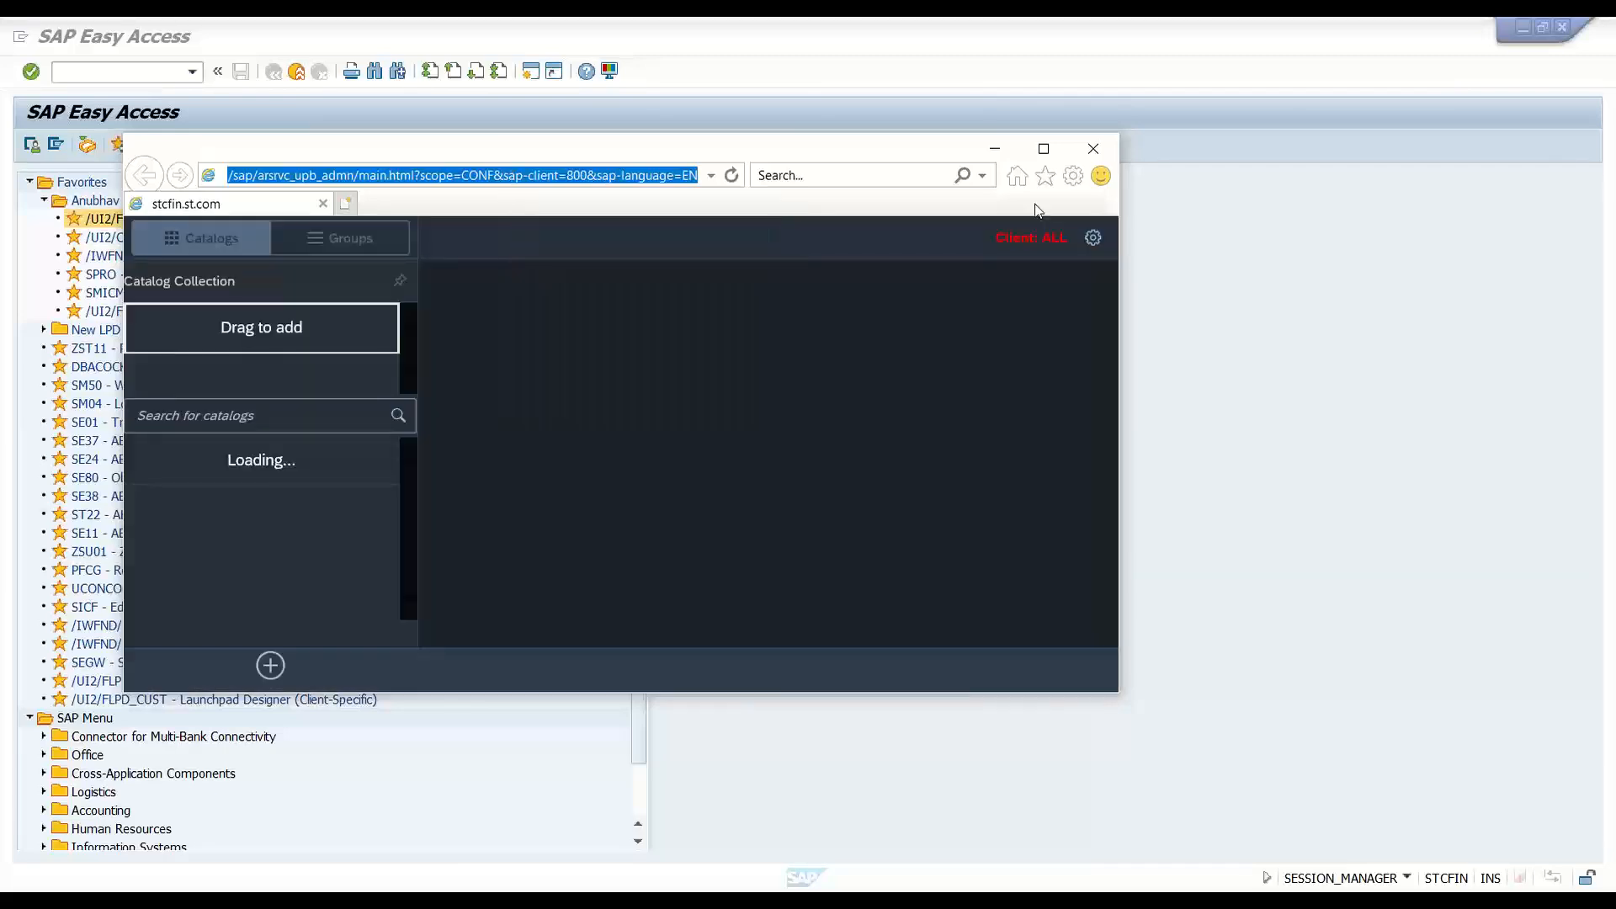
left_click(1093, 151)
Switch to Chrome, load the copied Launchpad Designer address and maximize the window.
left_click(347, 900)
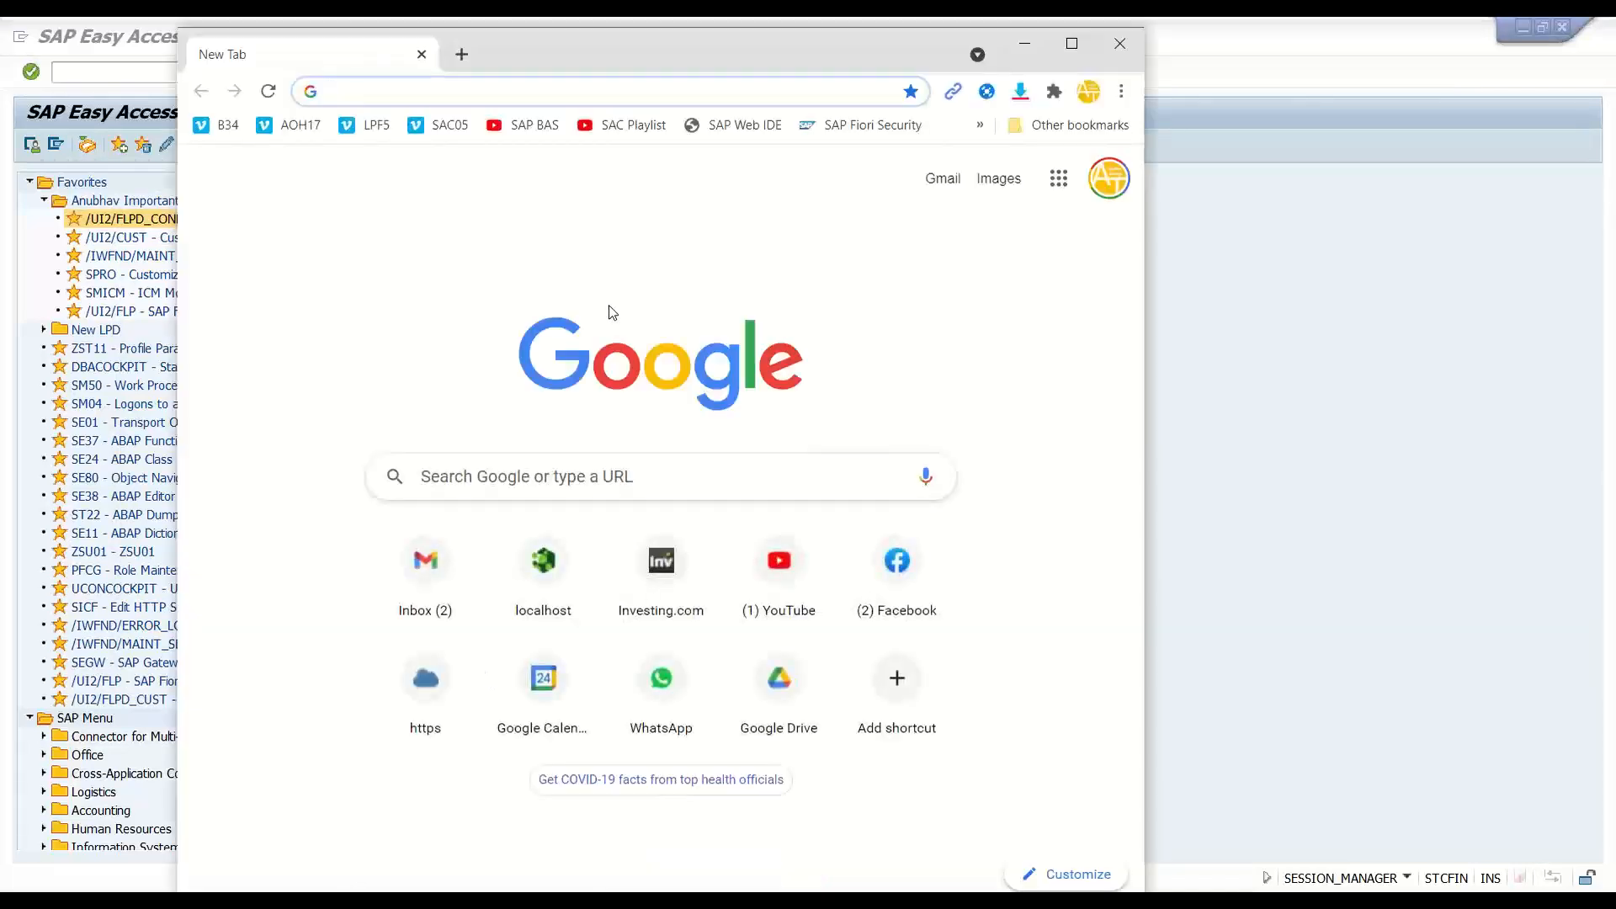
key("ctrl+v")
key("Return")
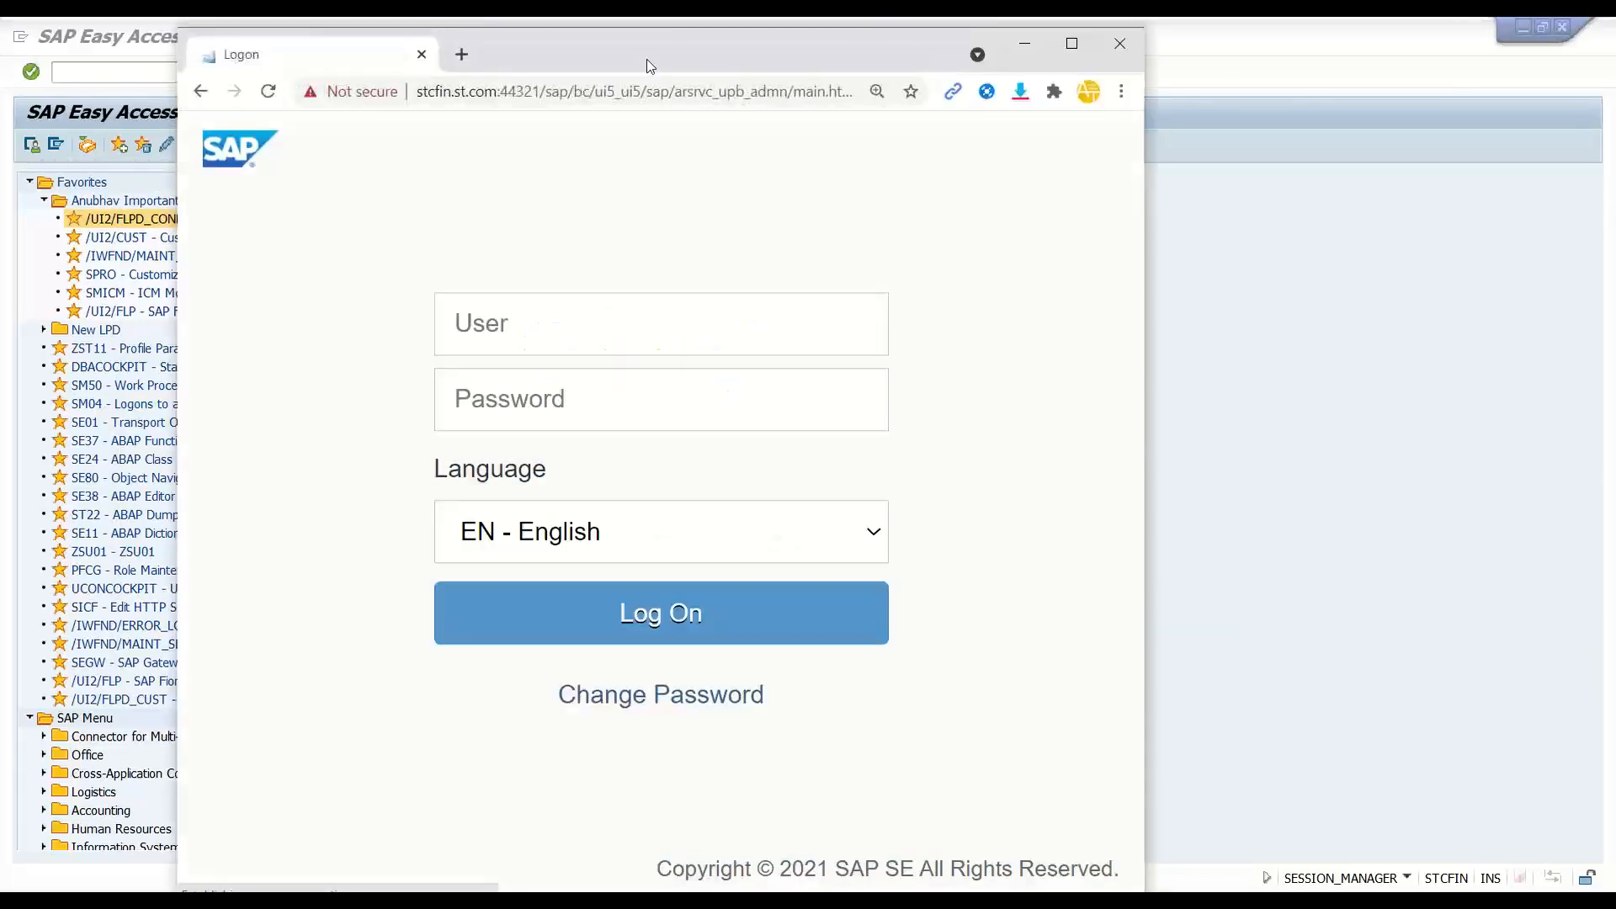
double_click(646, 59)
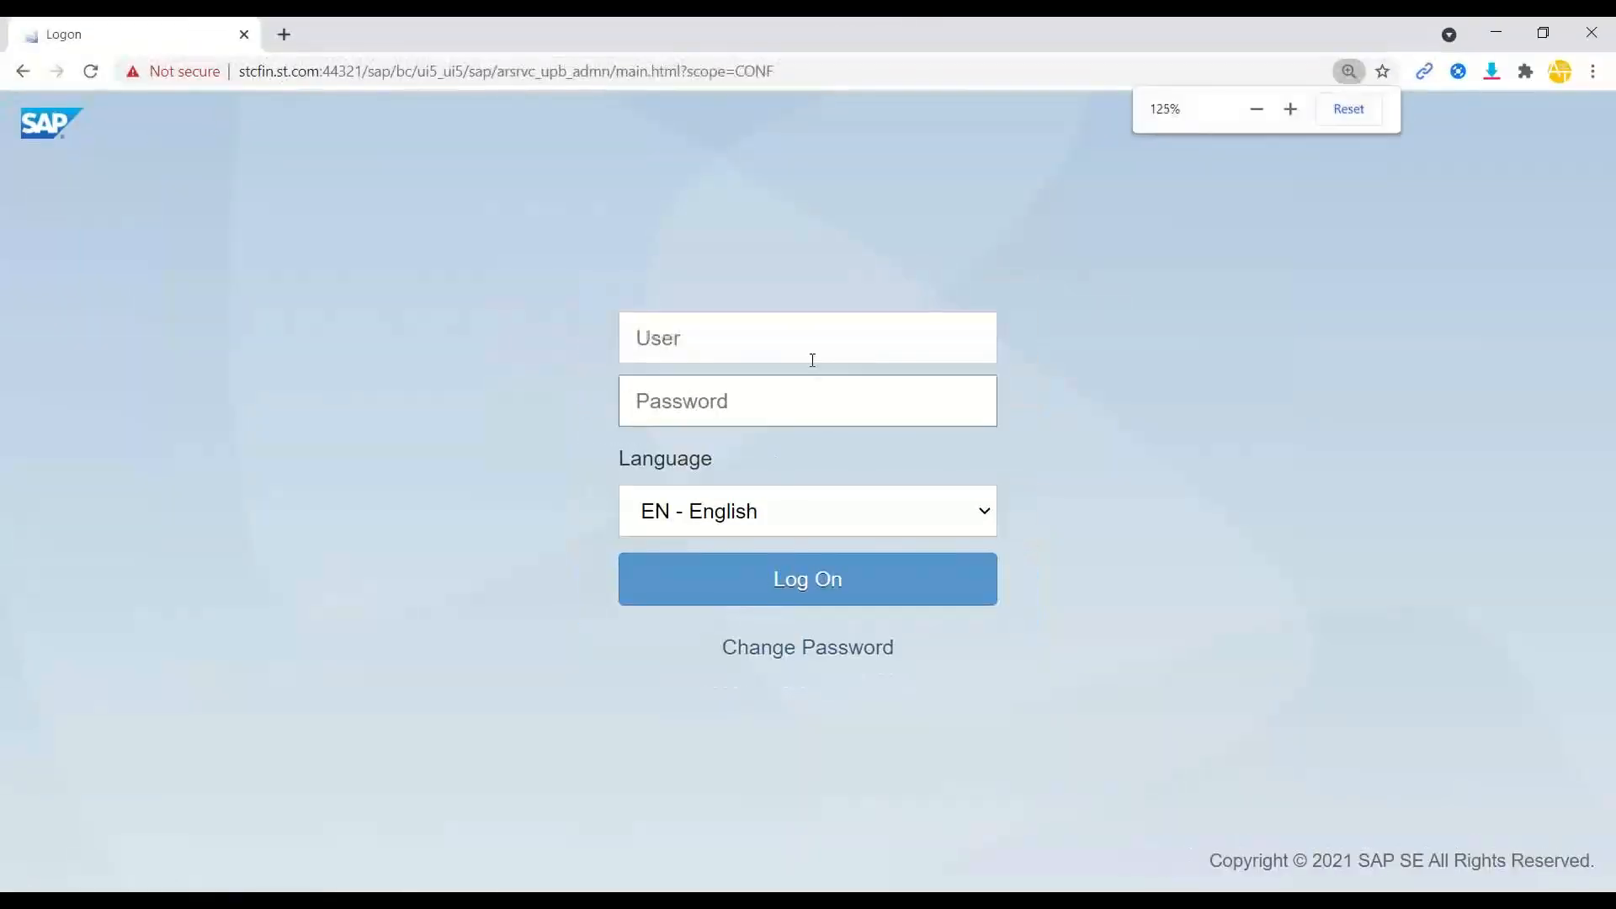
Log on to the Launchpad Designer with the user ID and account password, and reset the page zoom.
left_click(819, 334)
key("Caps_Lock")
type("mob")
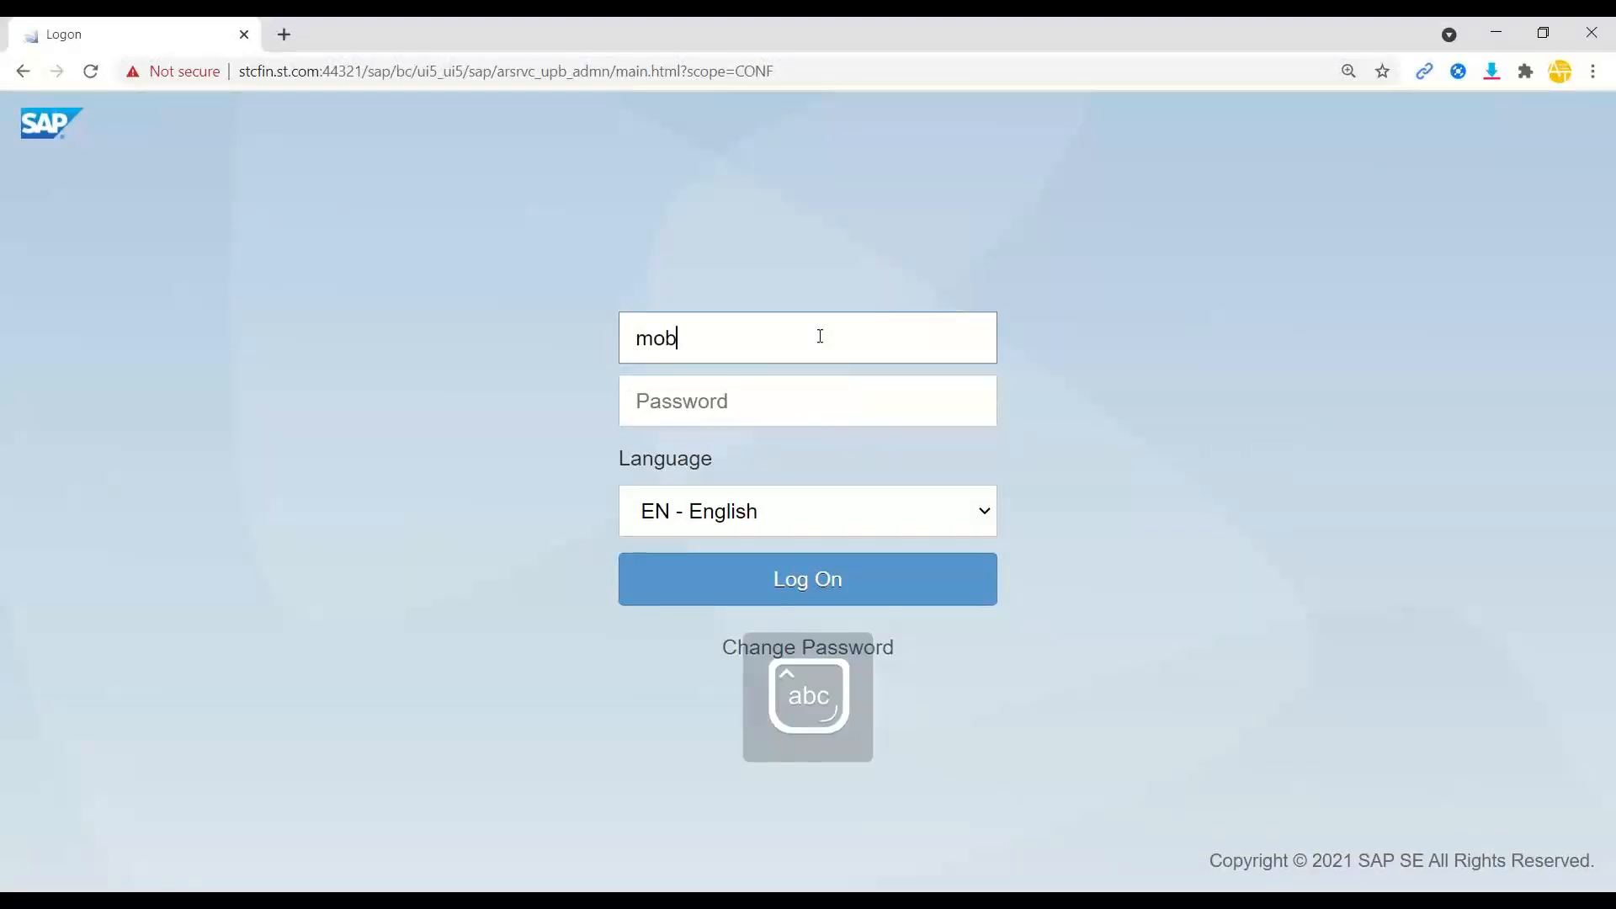
type("5")
key("Tab")
type("*********")
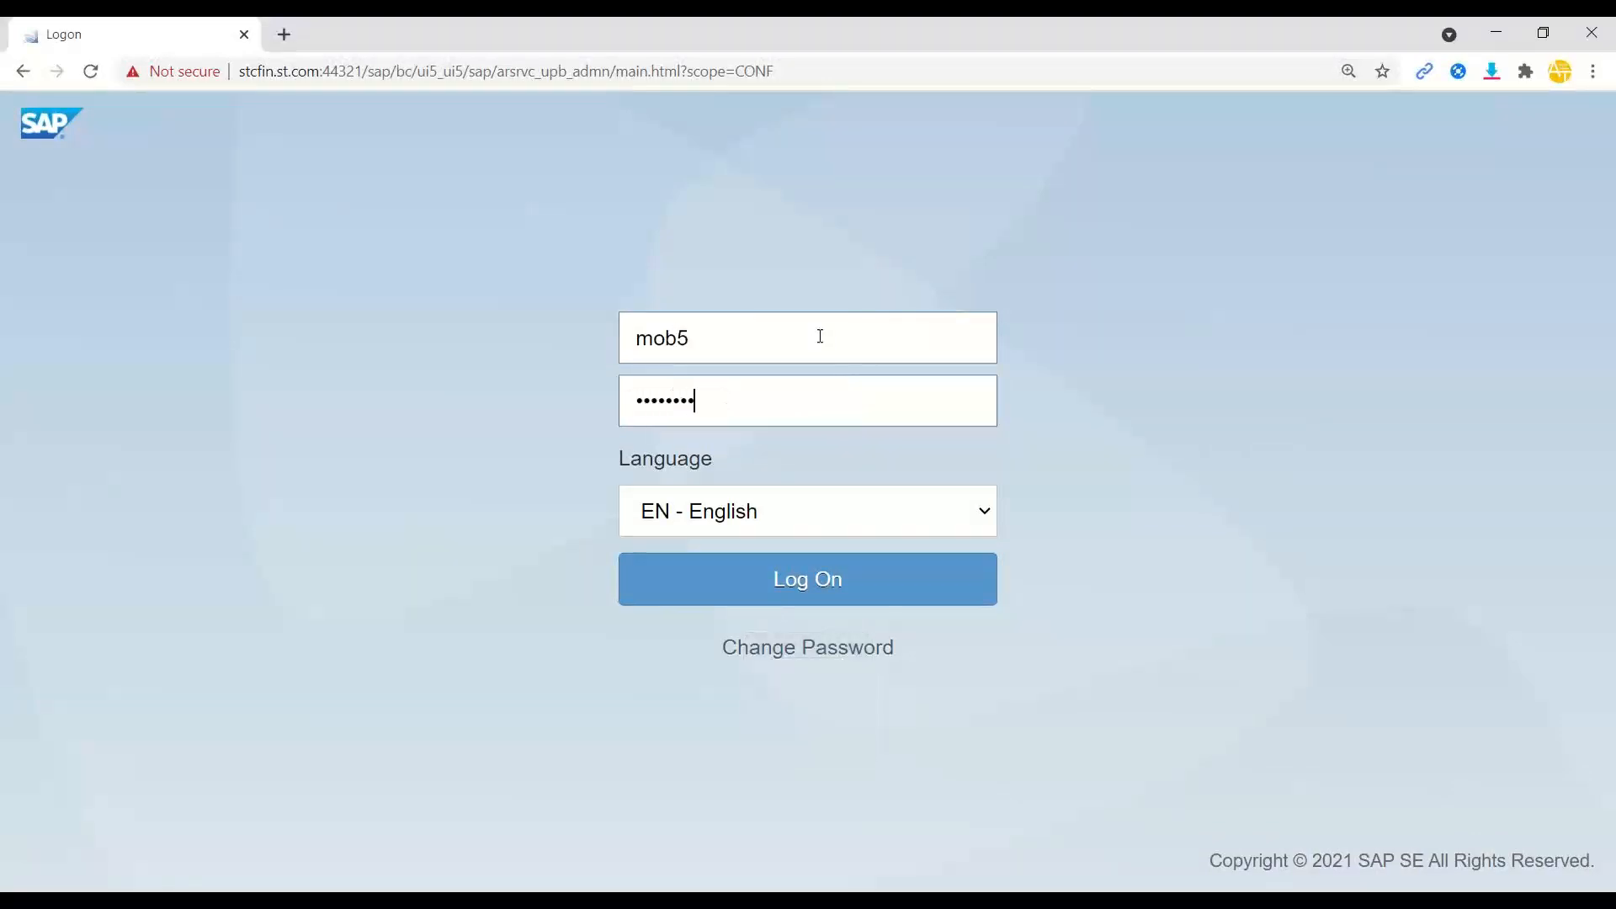
key("Return")
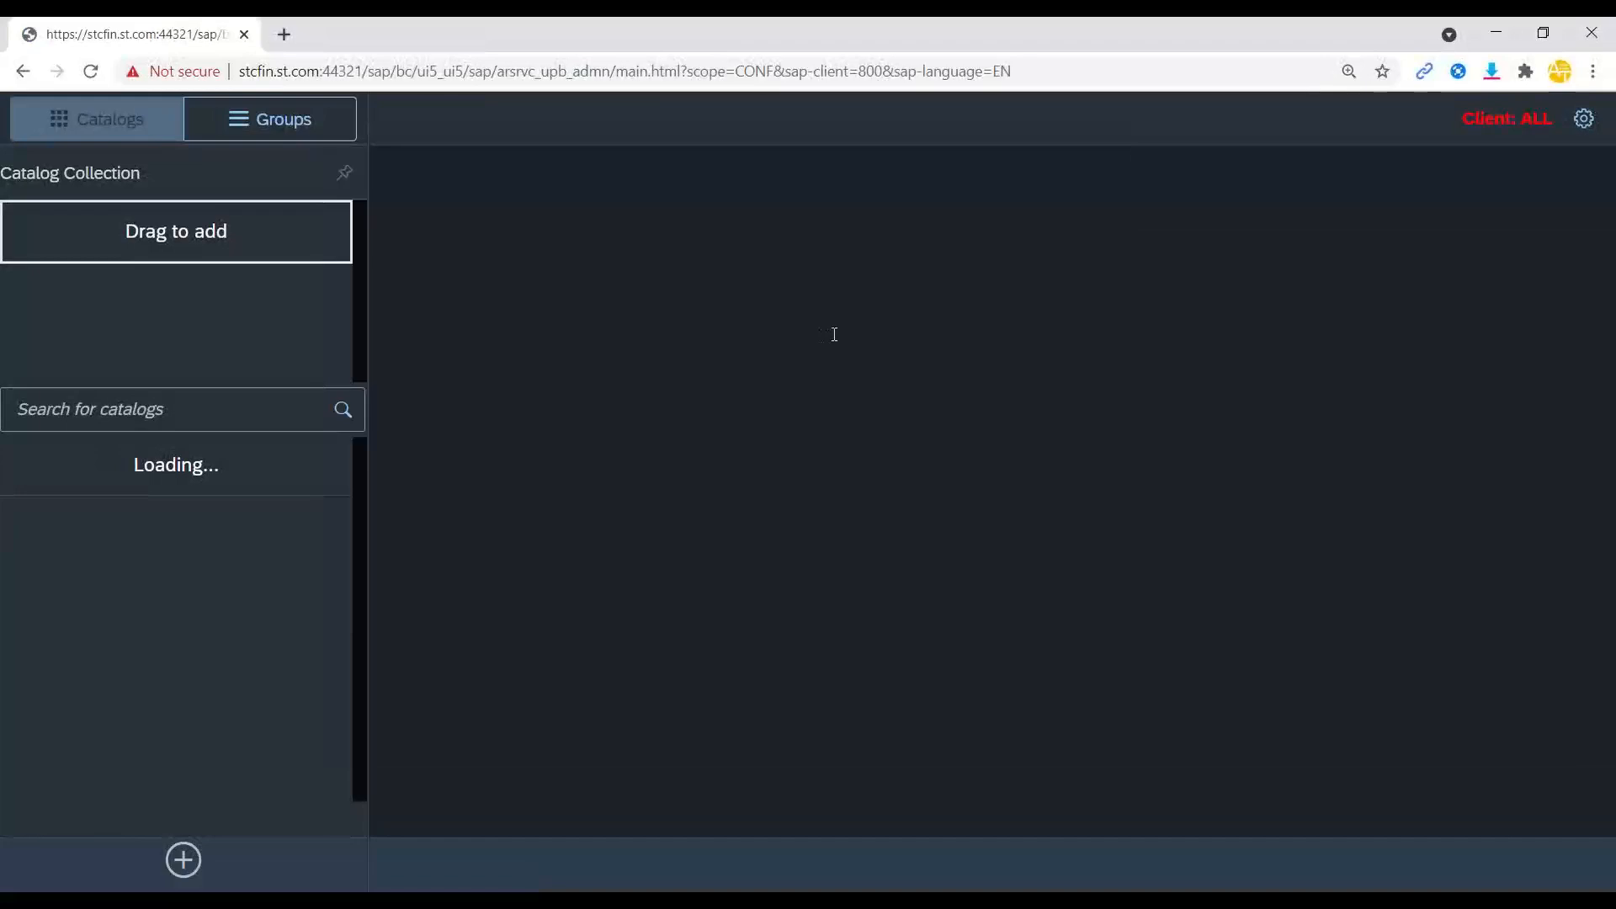
key("ctrl+0")
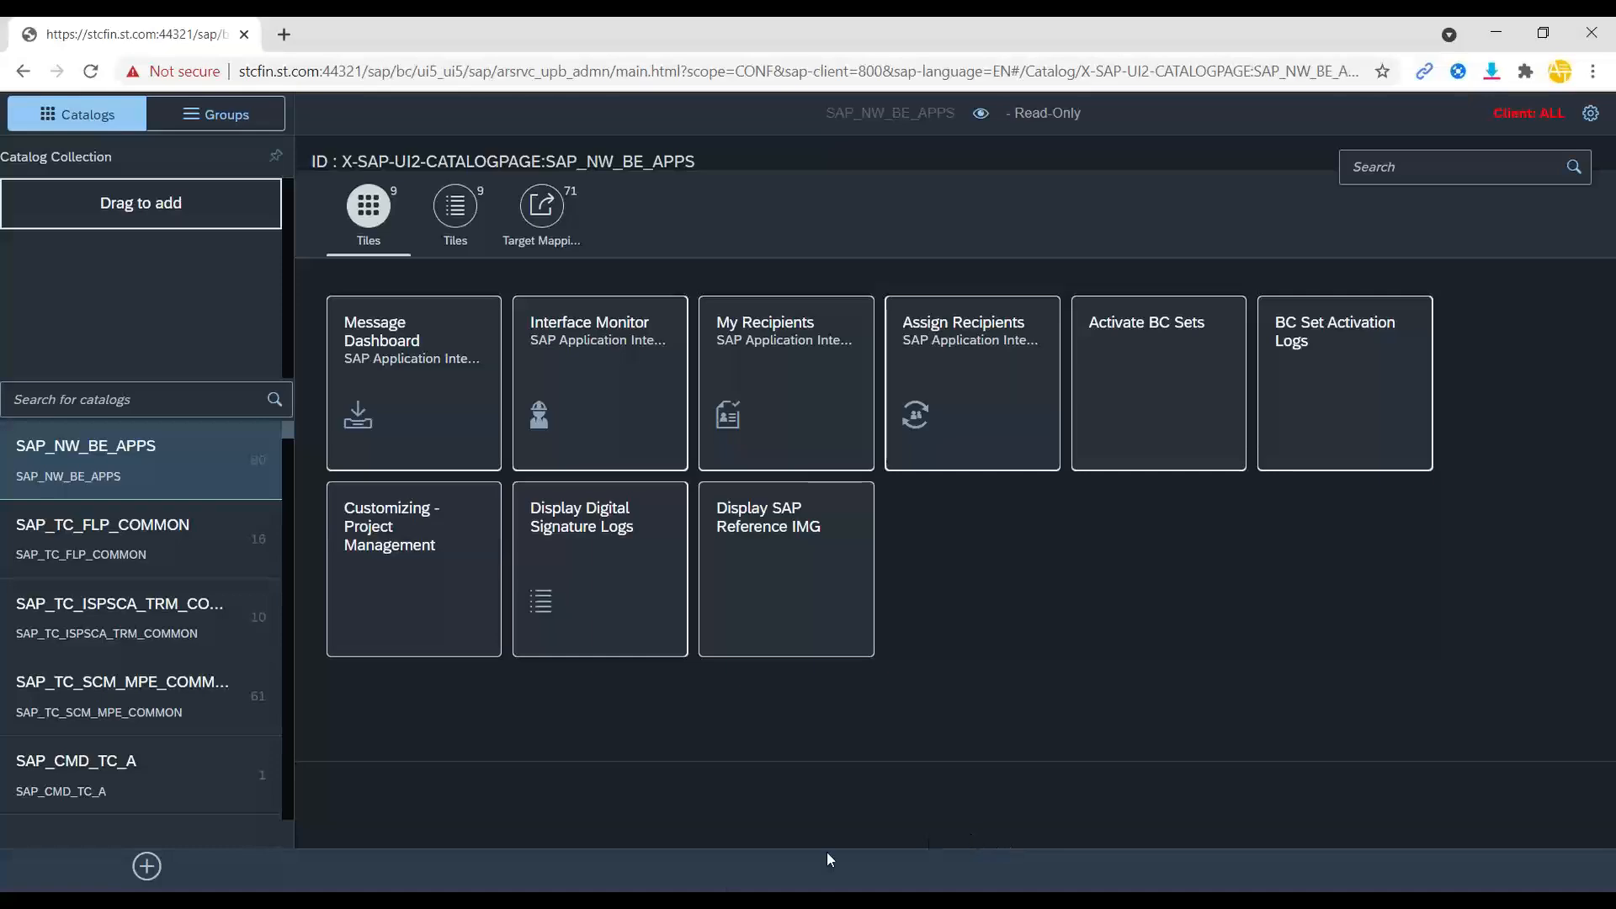
Switch to the PowerPoint training deck, show slide 48 and examine the Dev, Qlt and Prd boxes in the Guidelines diagram.
key("alt+Tab")
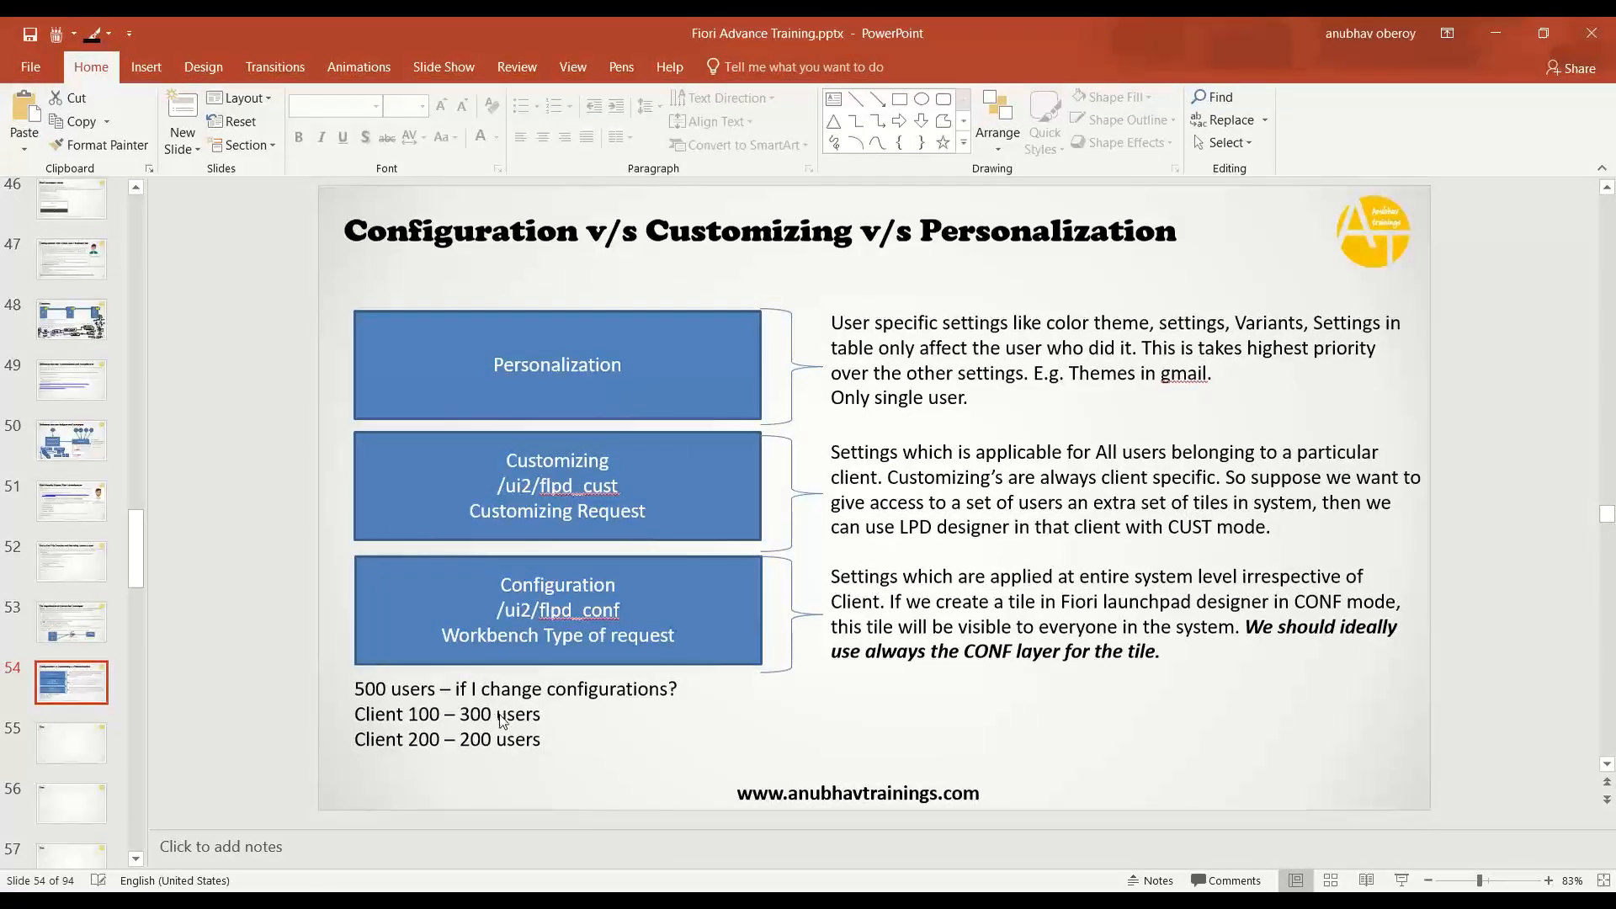
left_click(72, 320)
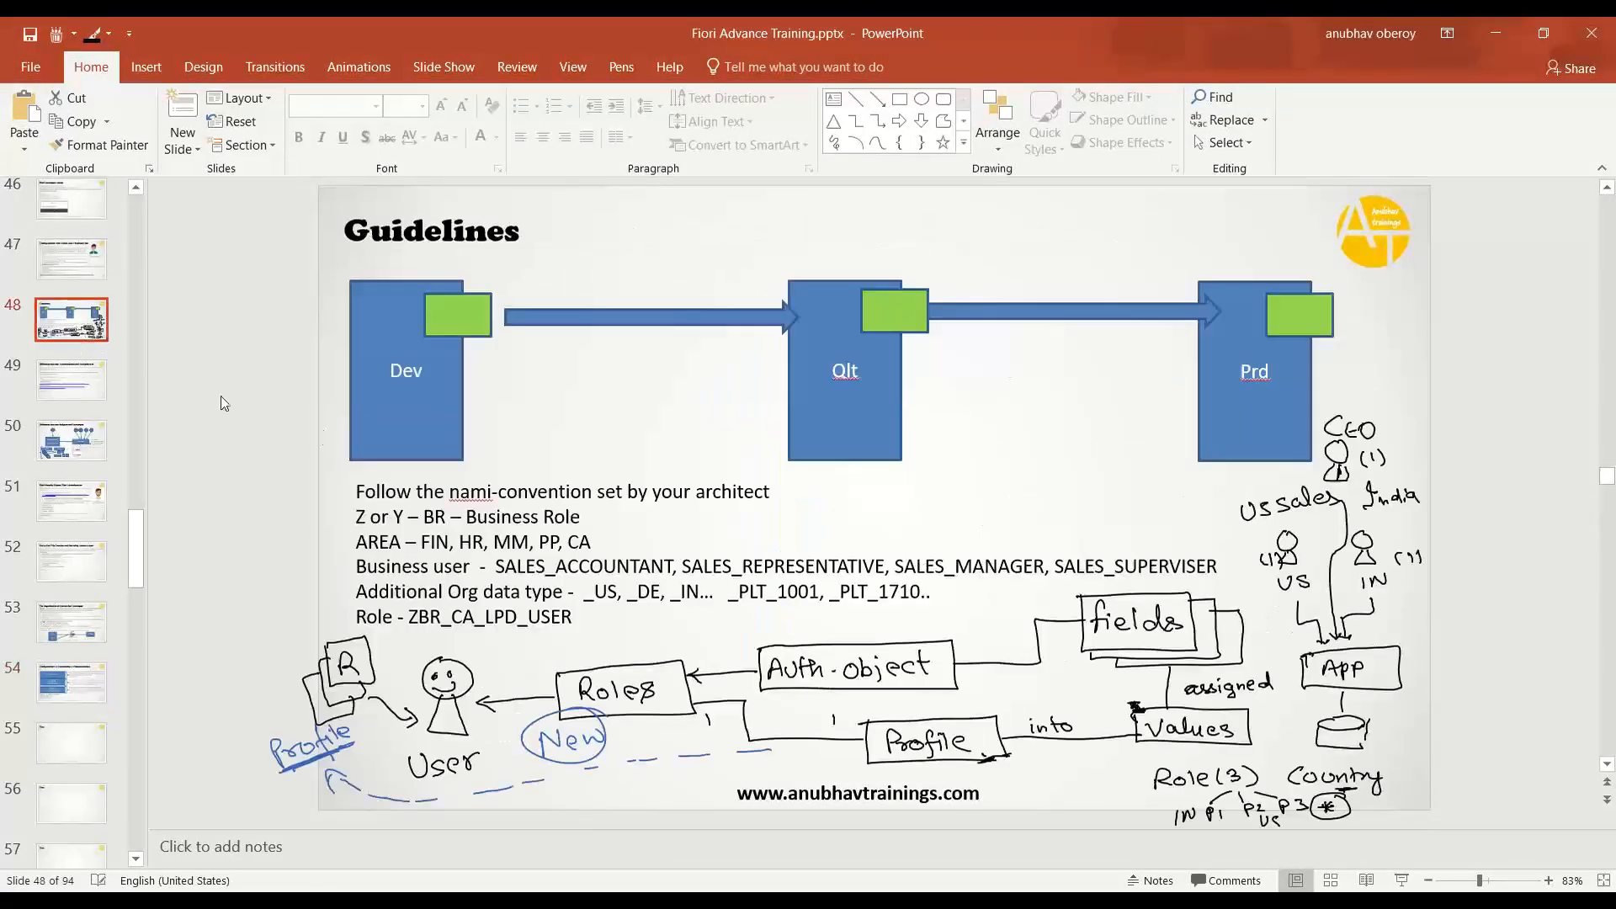
left_click(431, 431)
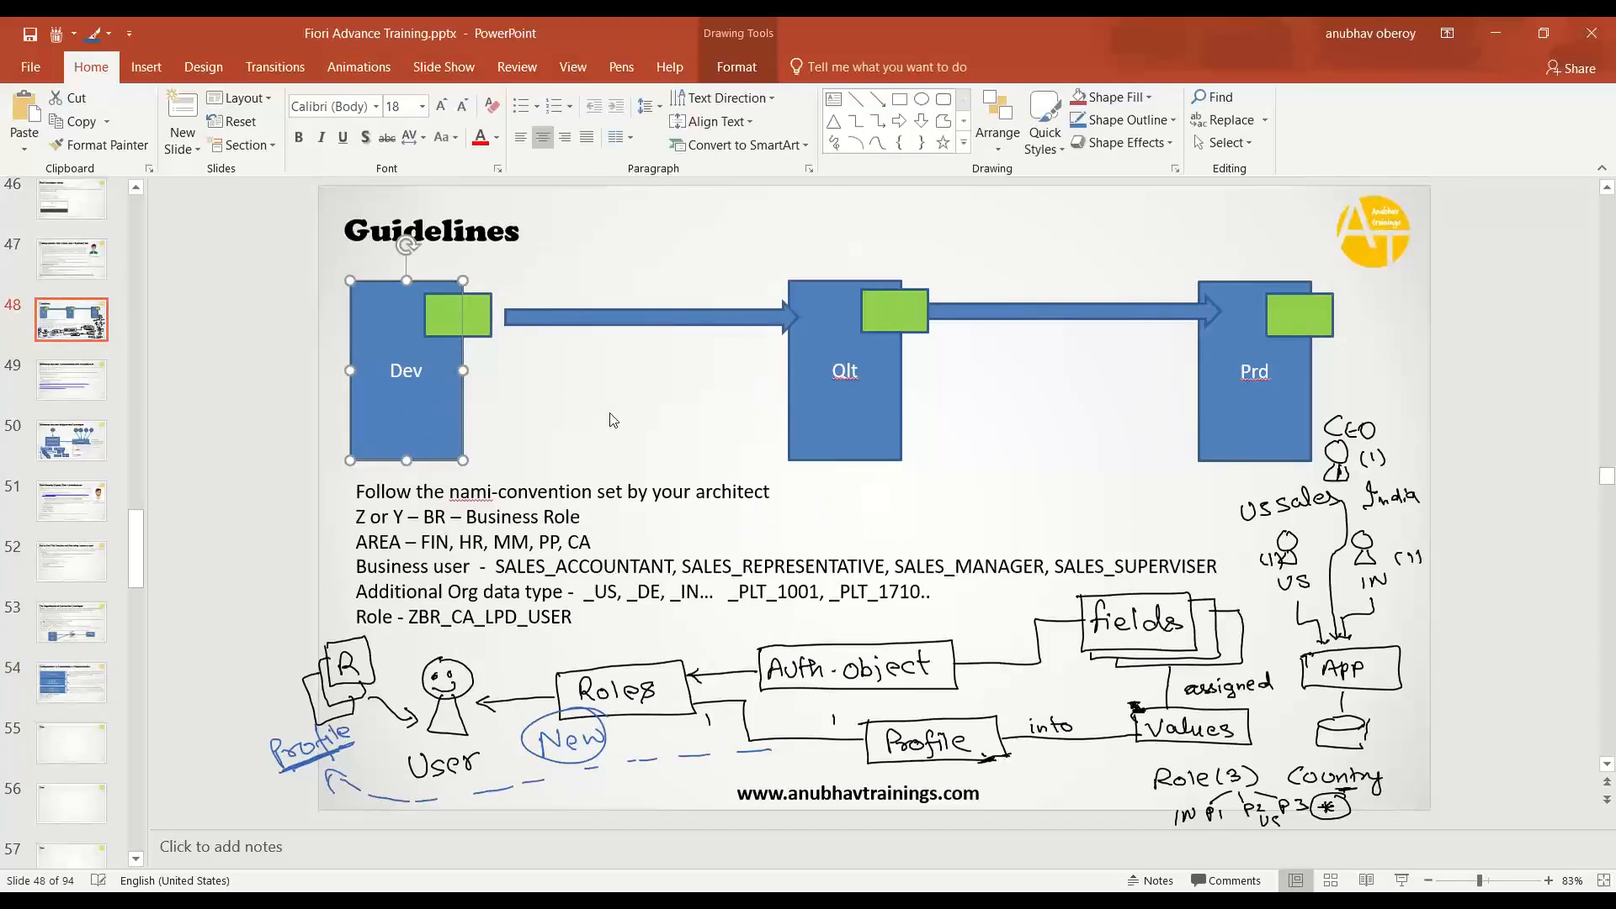
left_click(891, 429)
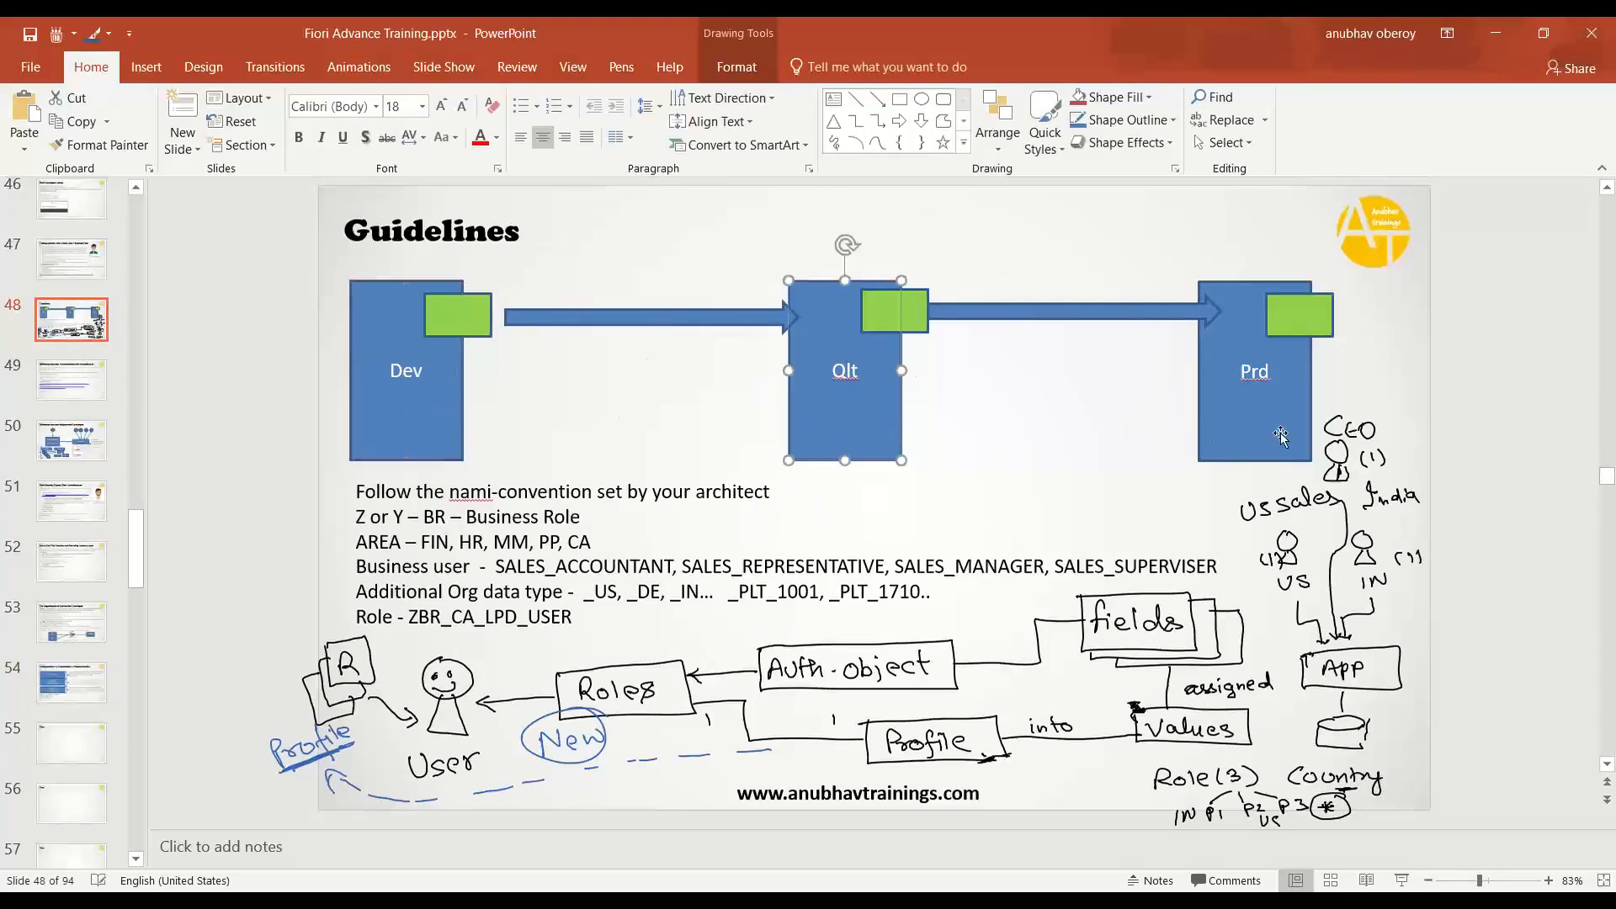
left_click(1280, 436)
left_click(478, 328)
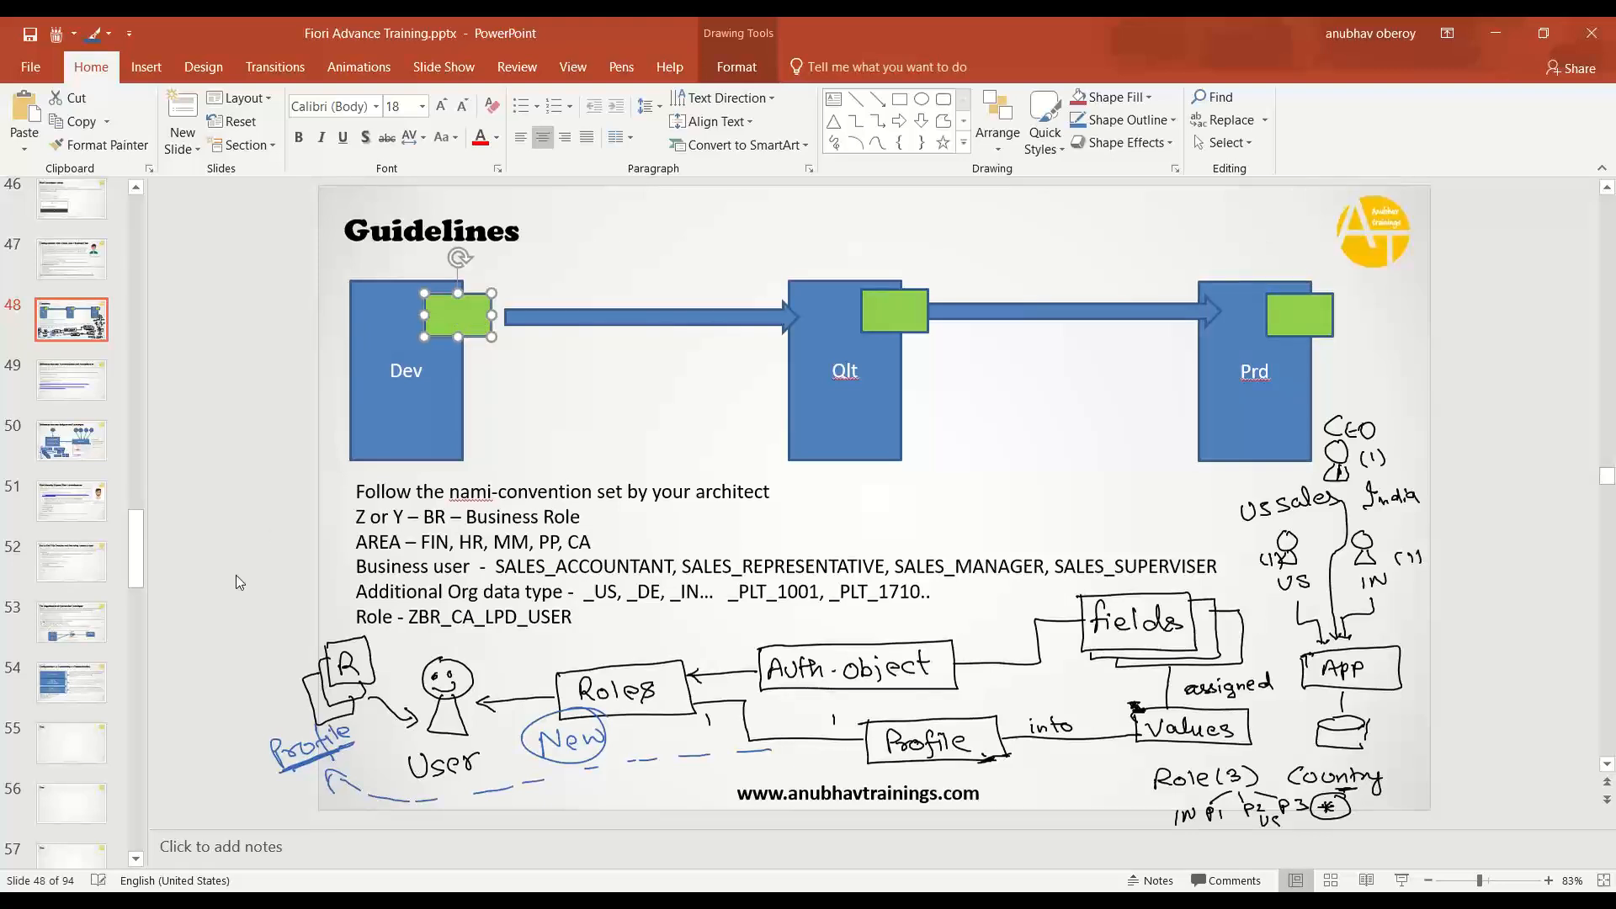
left_click(433, 439)
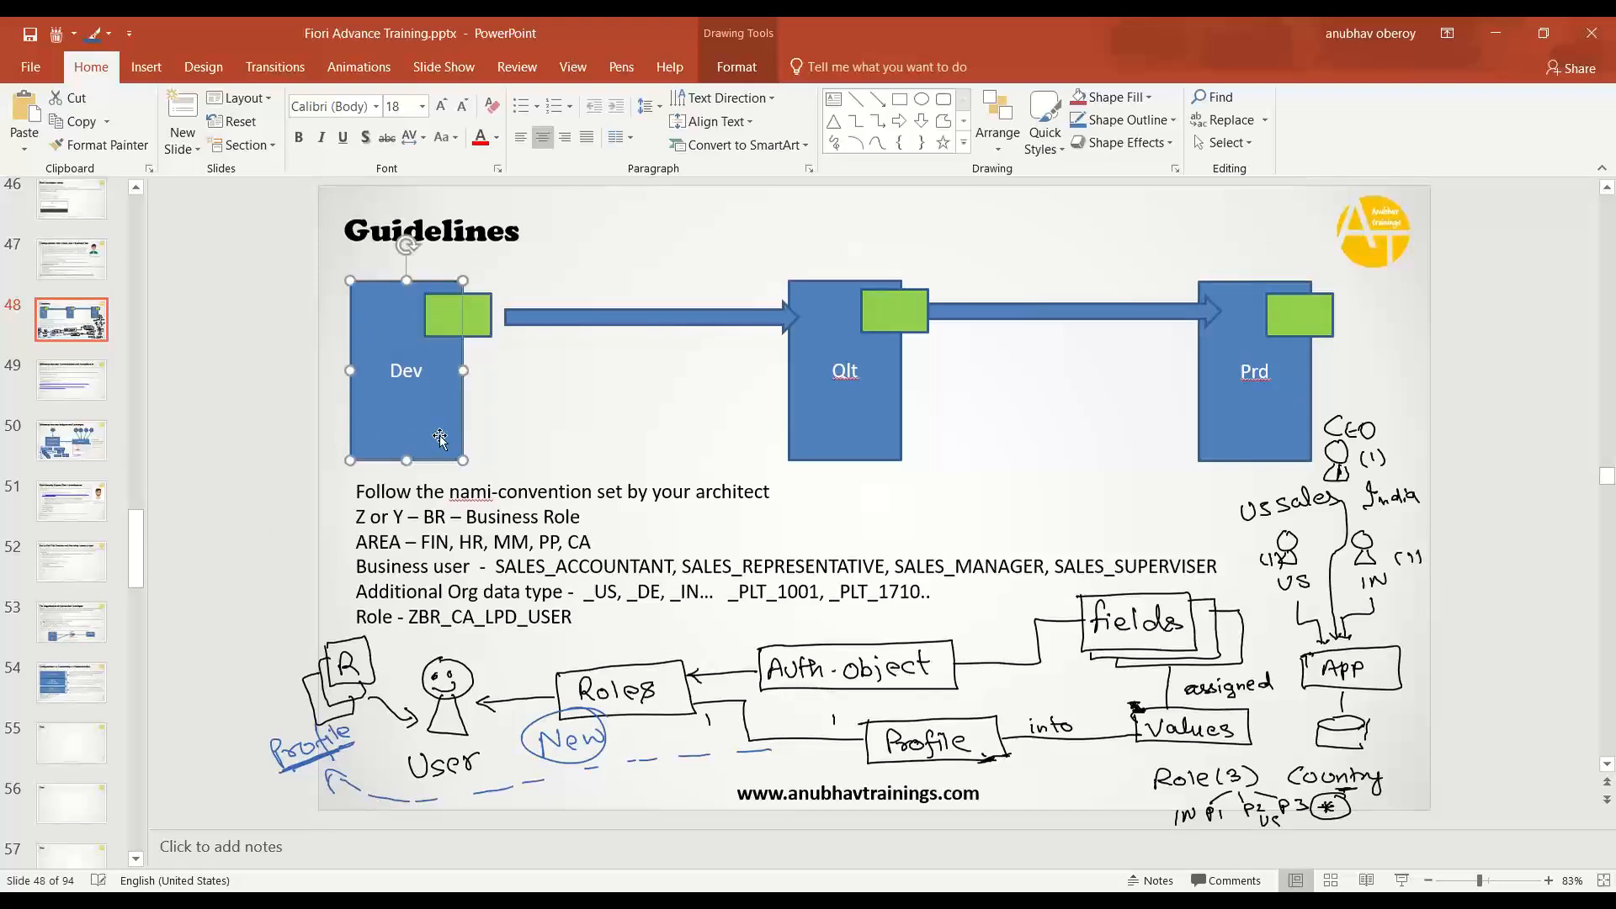
left_click(476, 327)
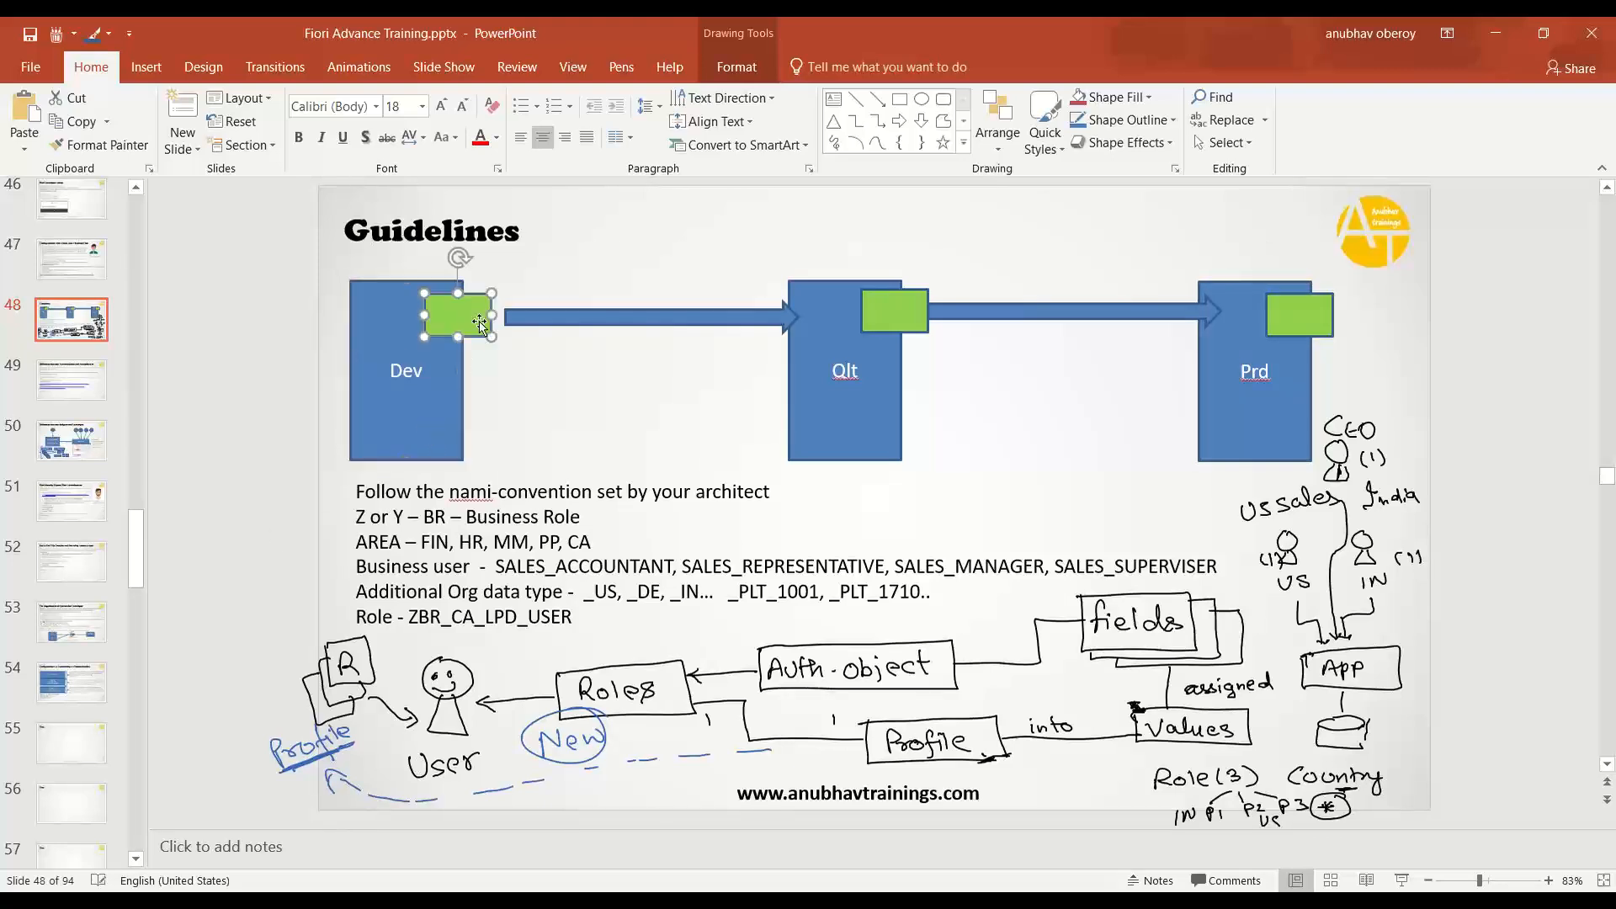
left_click(901, 315)
left_click(1422, 311)
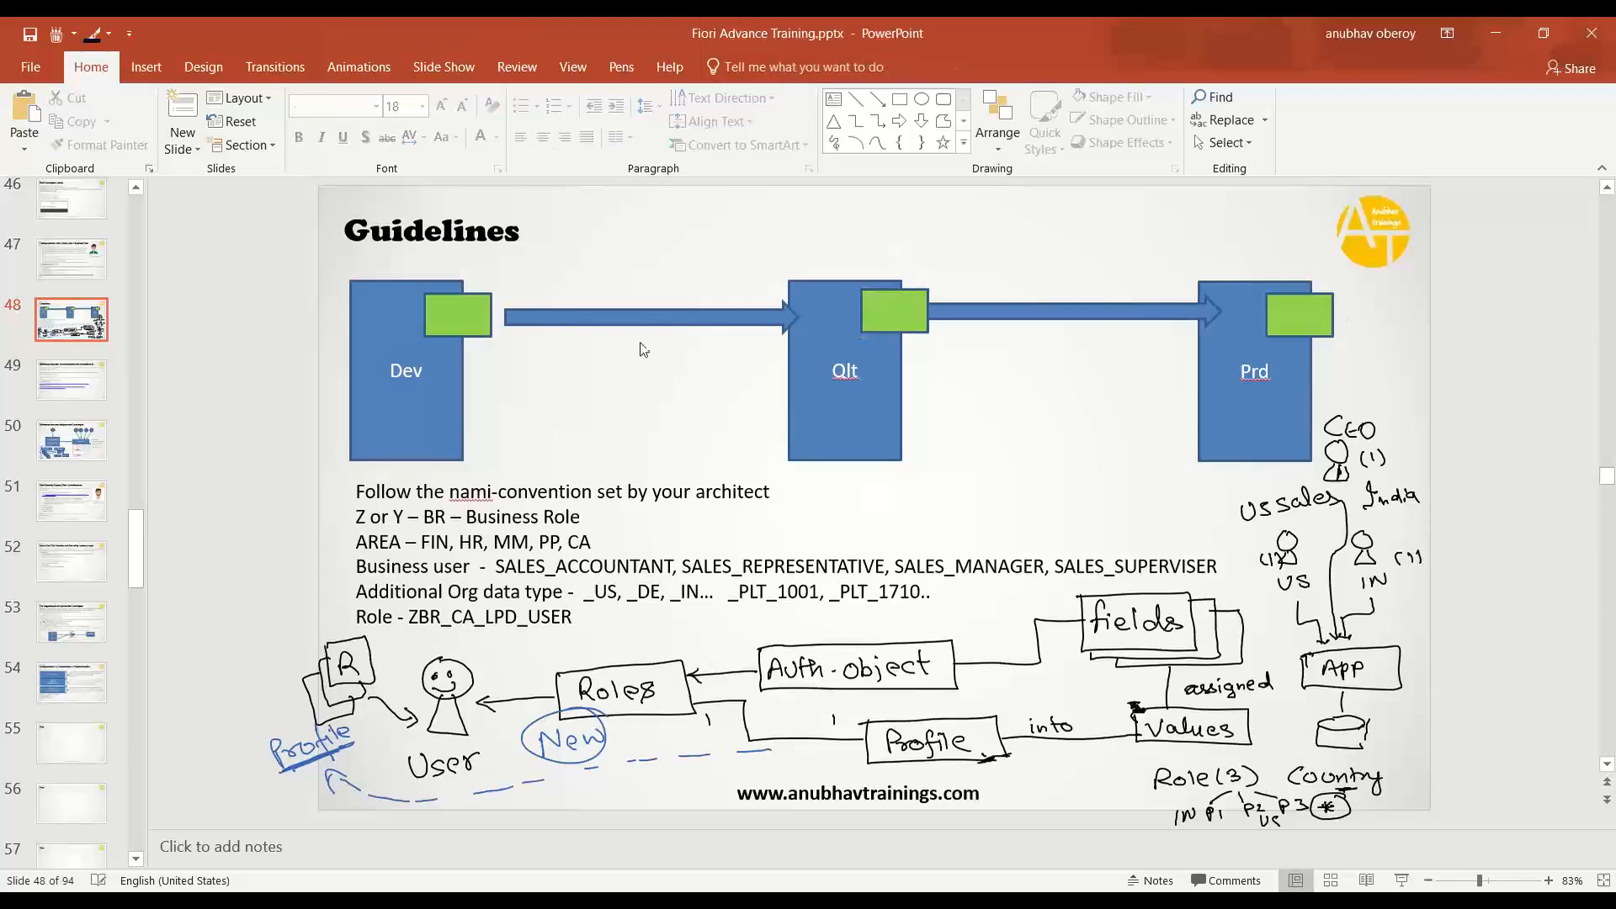
left_click(474, 327)
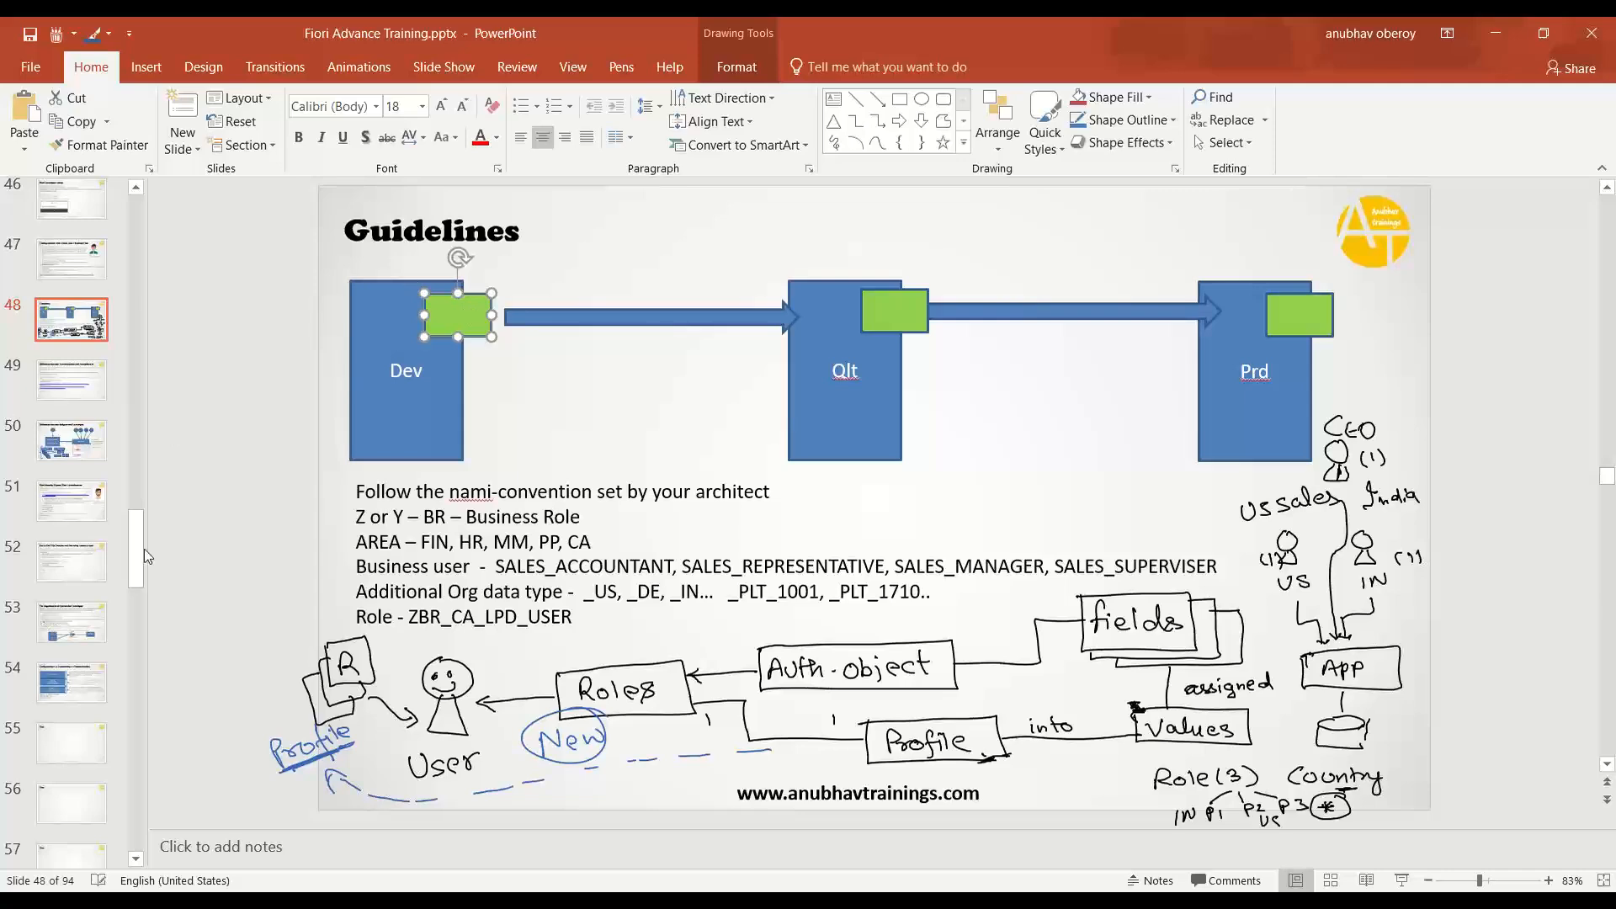
Show slide 54 comparing Configuration, Customizing and Personalization, and switch back to the Launchpad Designer in Chrome.
left_click(76, 677)
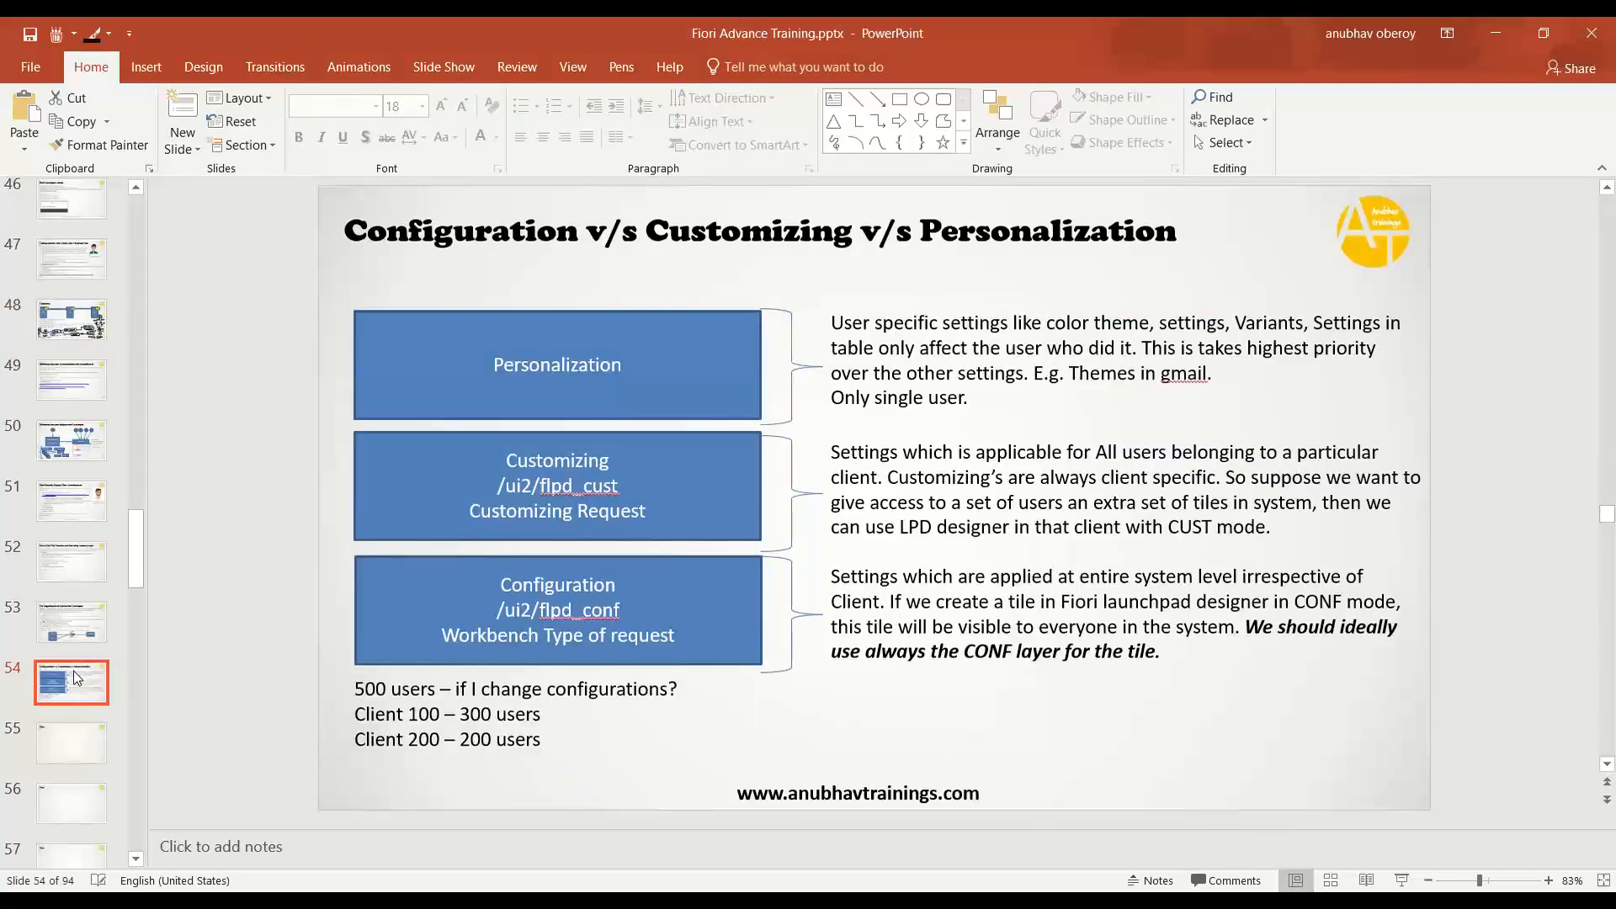
key("alt+Tab")
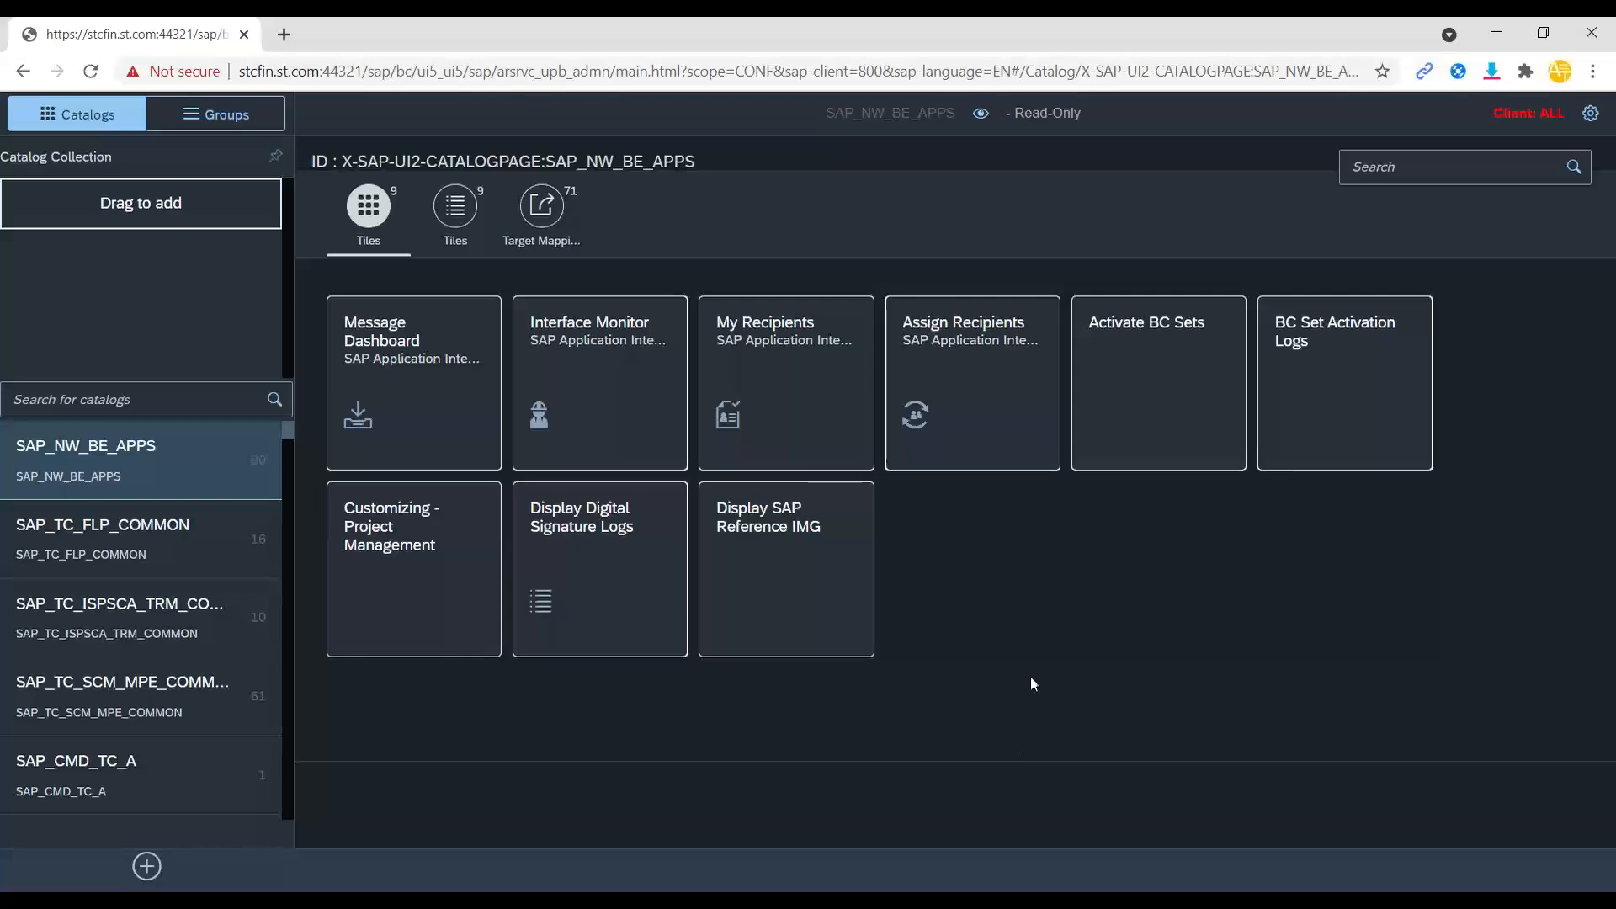
Switch to SAP Easy Access and insert transaction SE01 into the favorites folder of important tcodes.
key("alt+Tab")
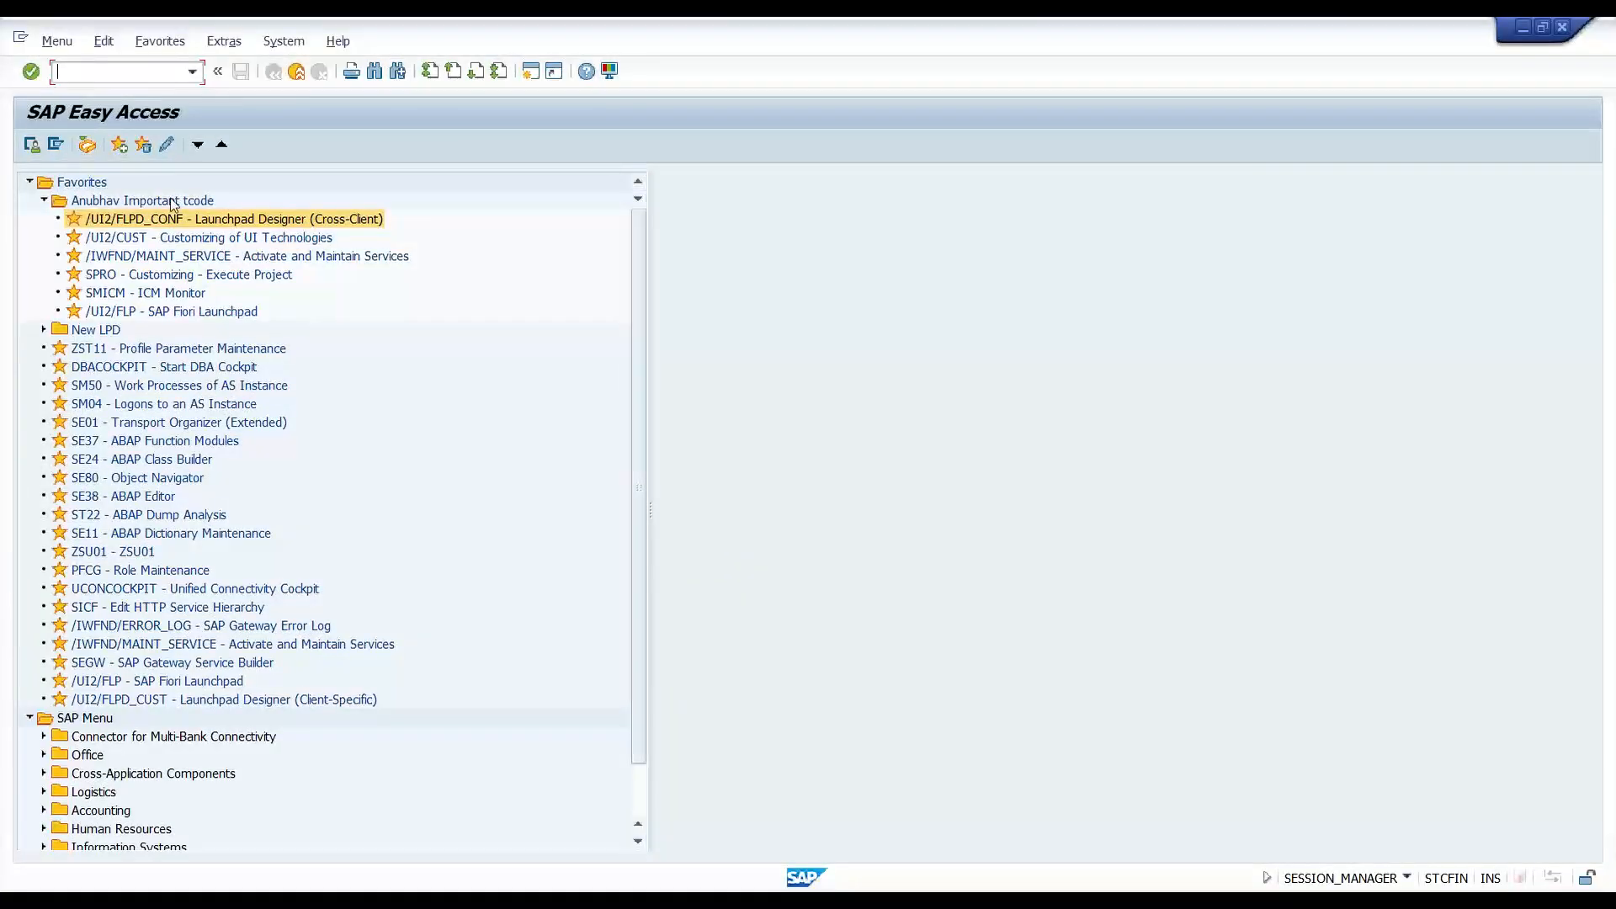
right_click(103, 202)
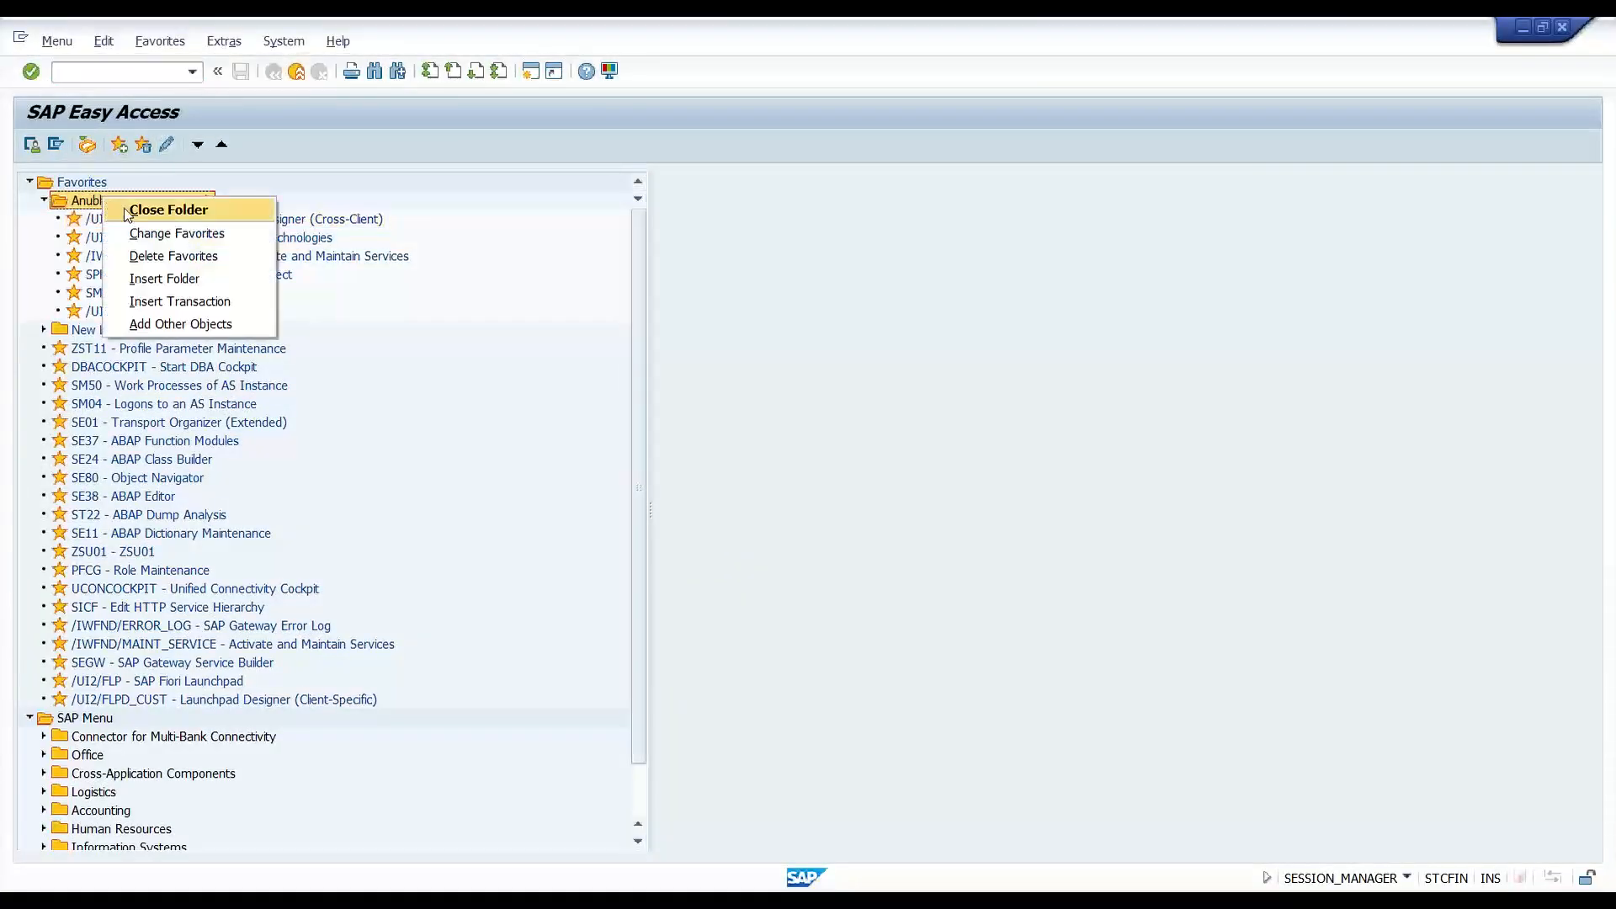
left_click(171, 301)
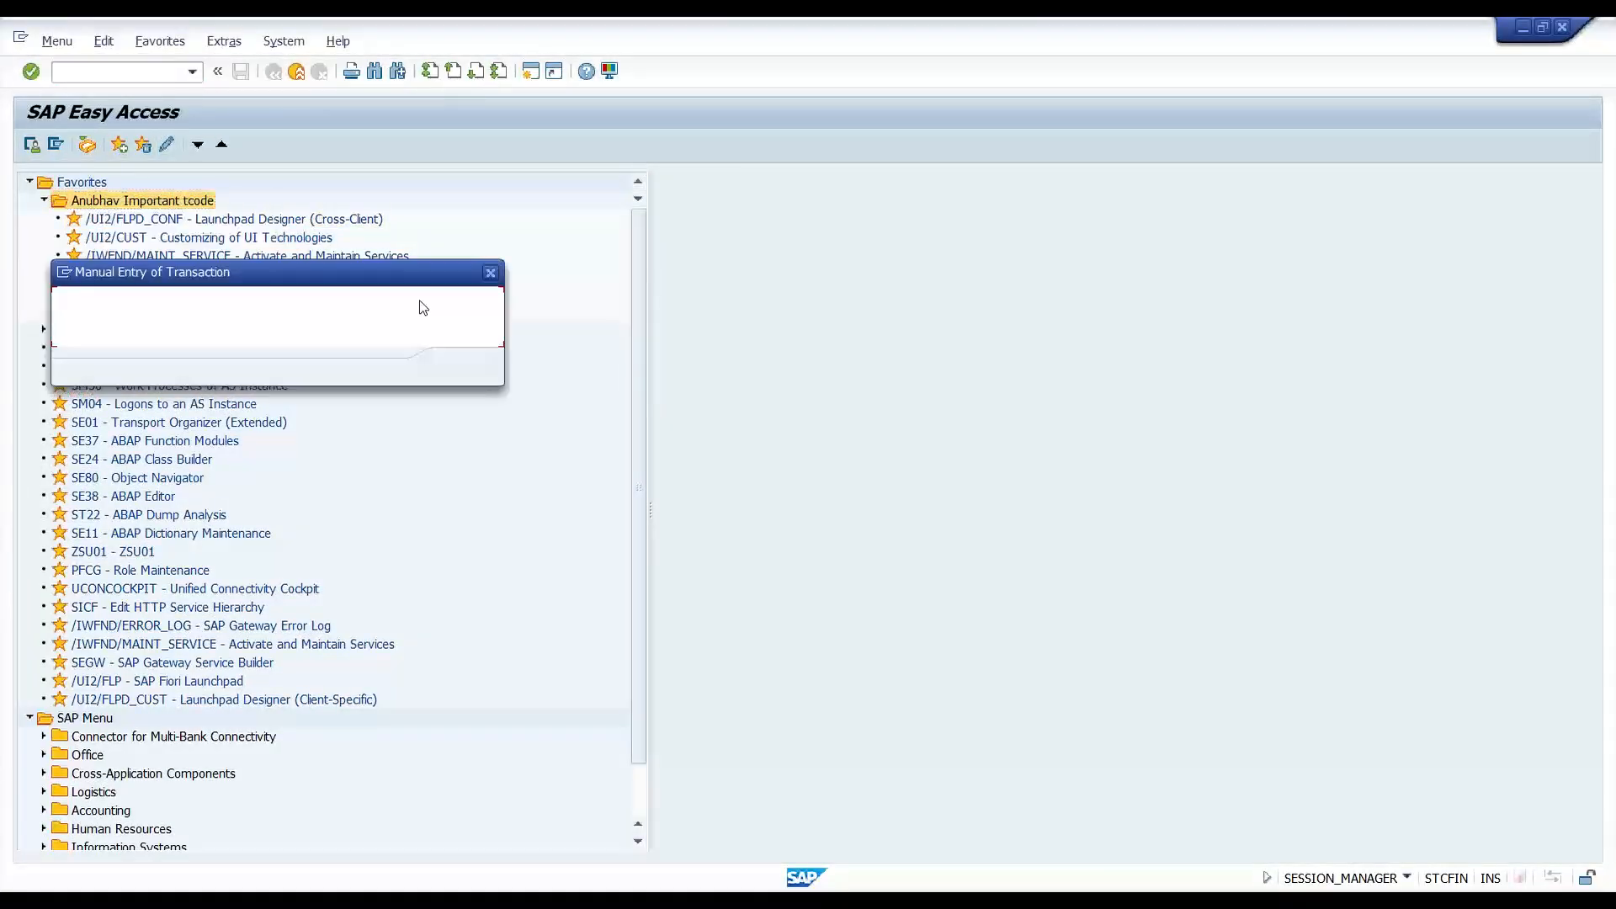
type("se01")
key("Return")
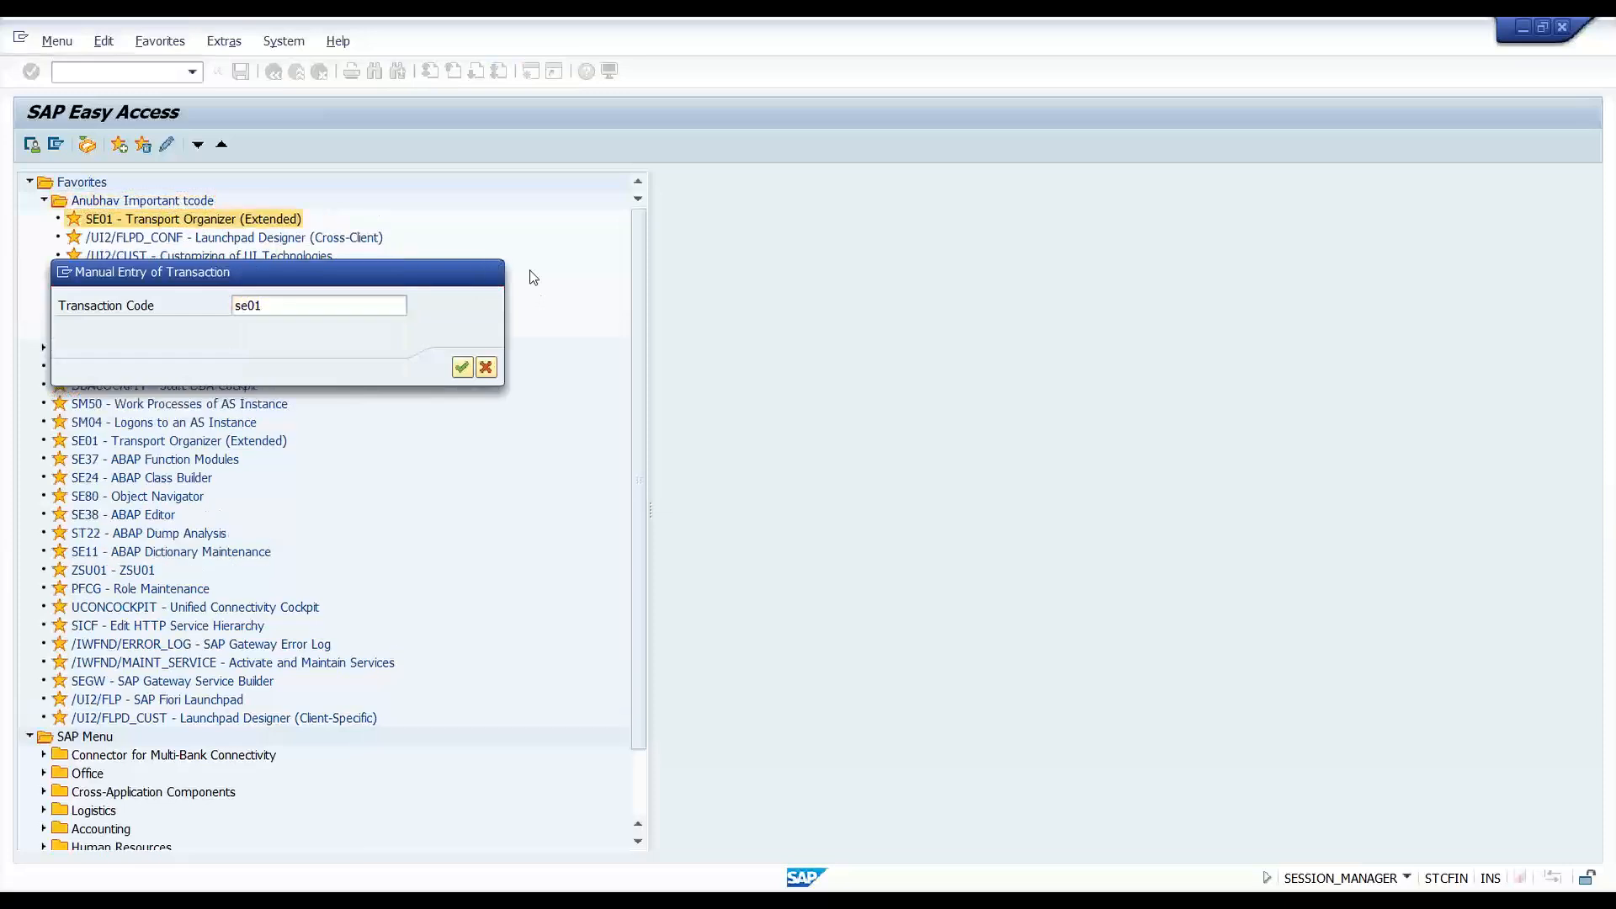
Open the Transport Organizer from the favorites and create a Workbench request described as "My Launchpad content and tiles".
double_click(159, 224)
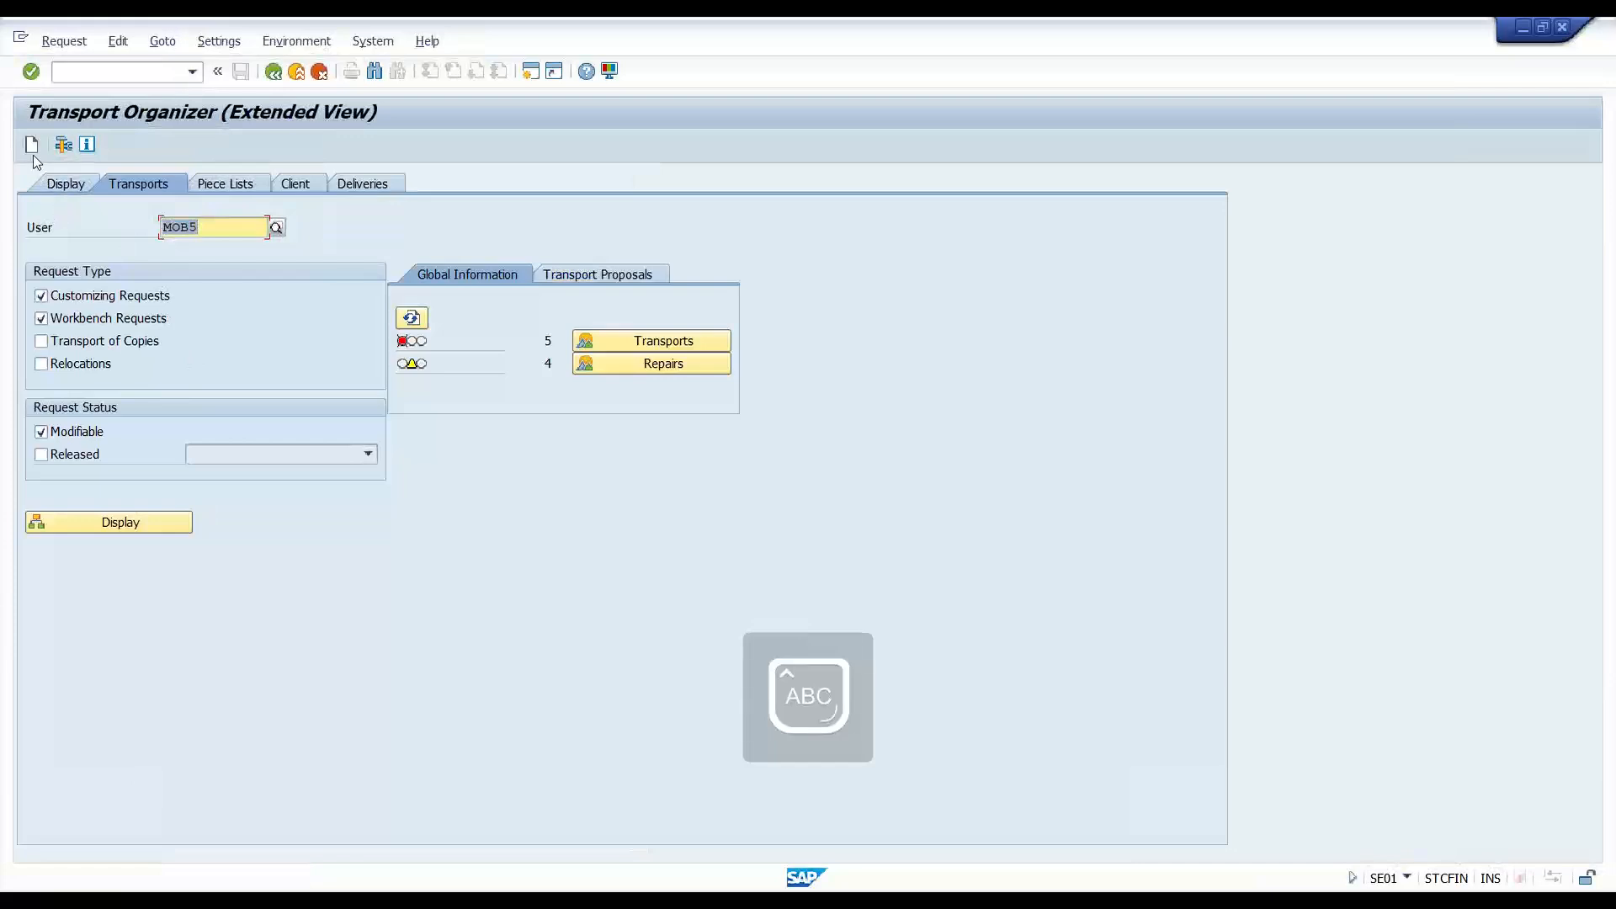
left_click(32, 149)
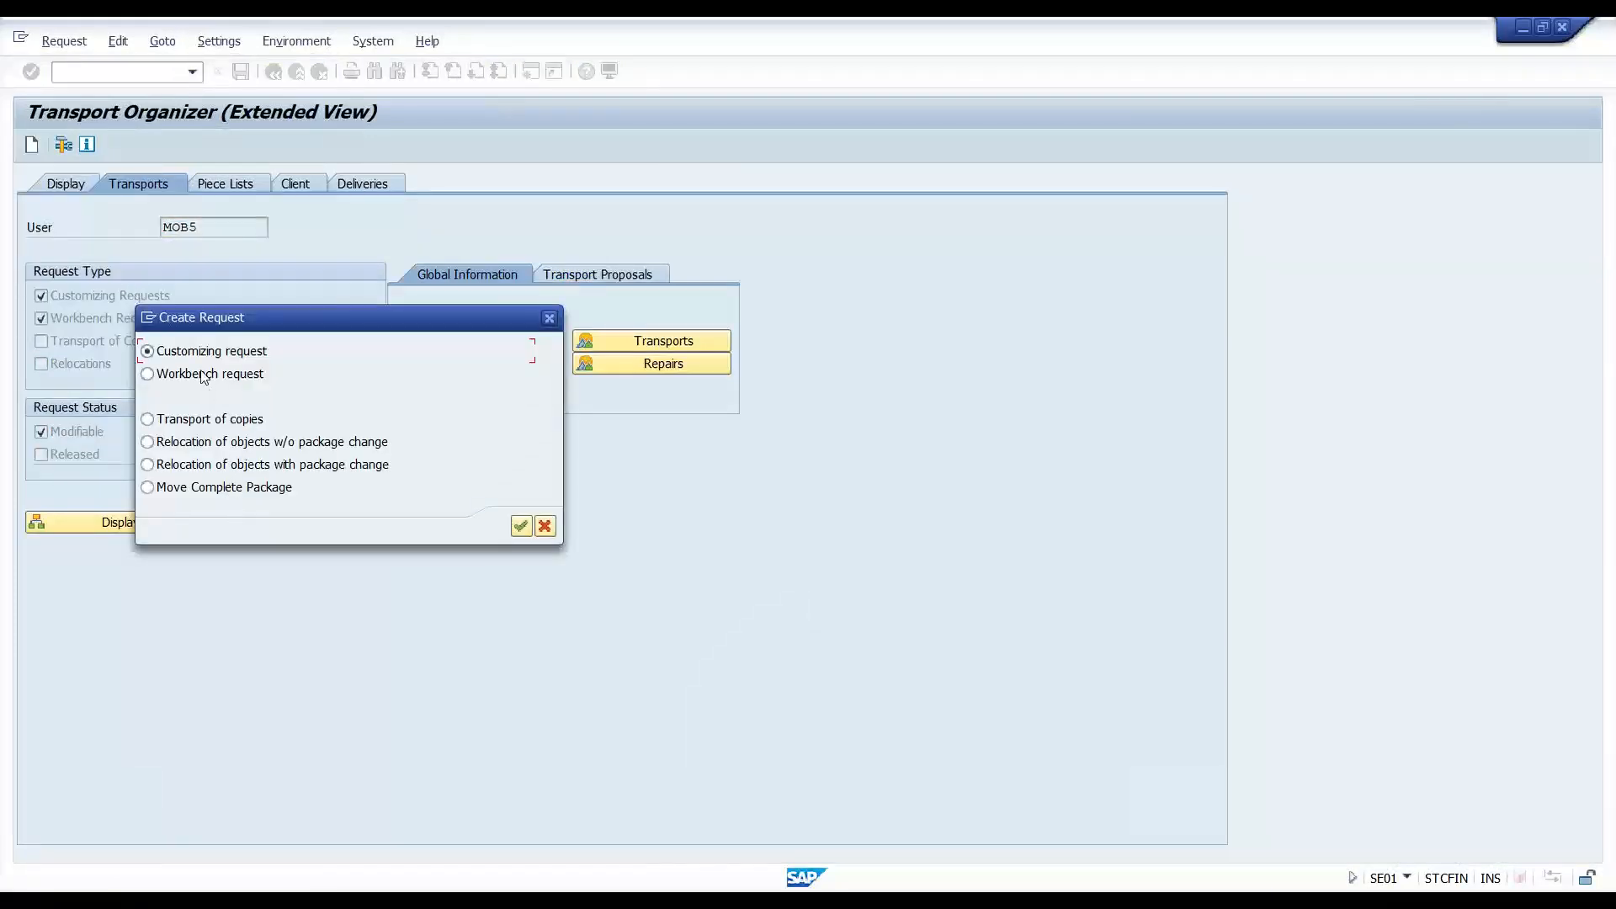
left_click(206, 377)
left_click(243, 380)
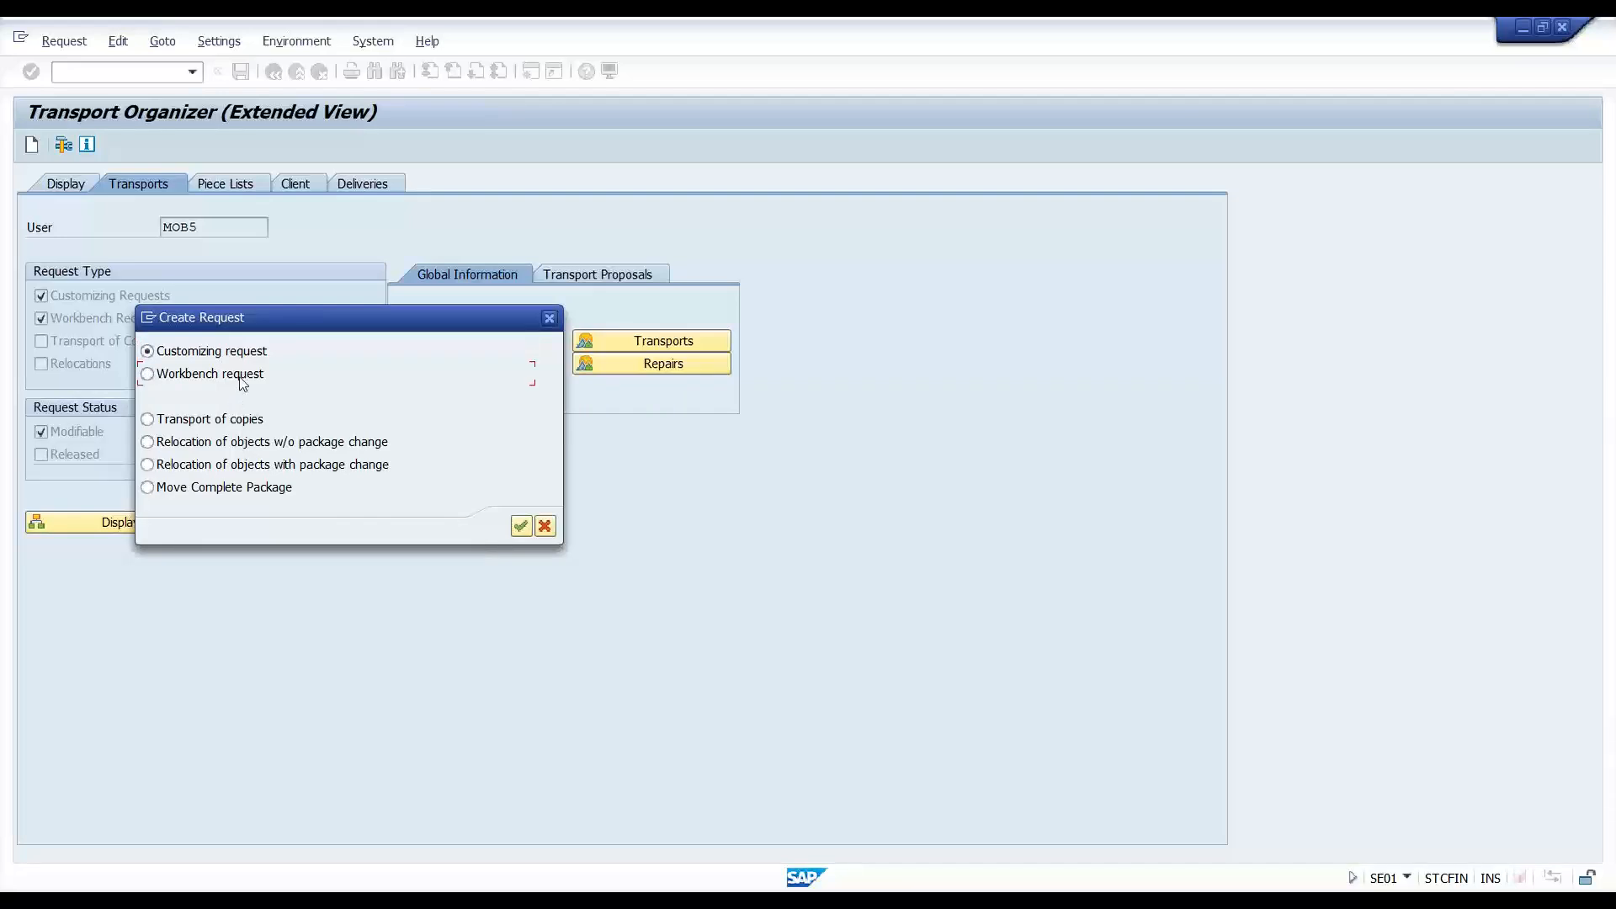
left_click(521, 526)
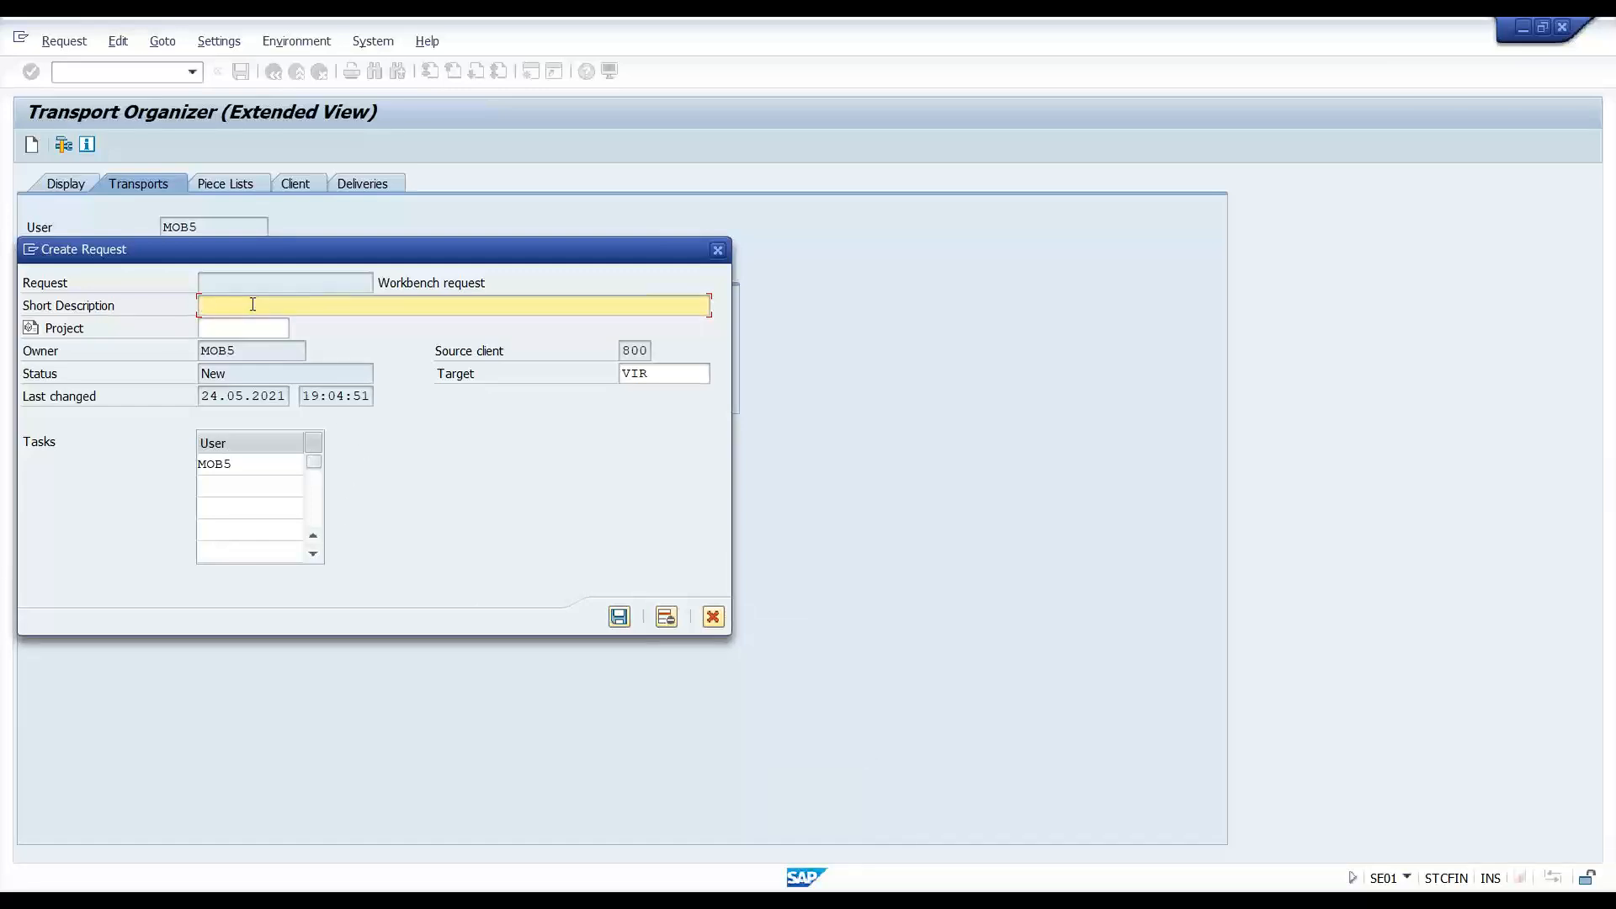
type("My Launchpad content and tiles")
left_click(619, 617)
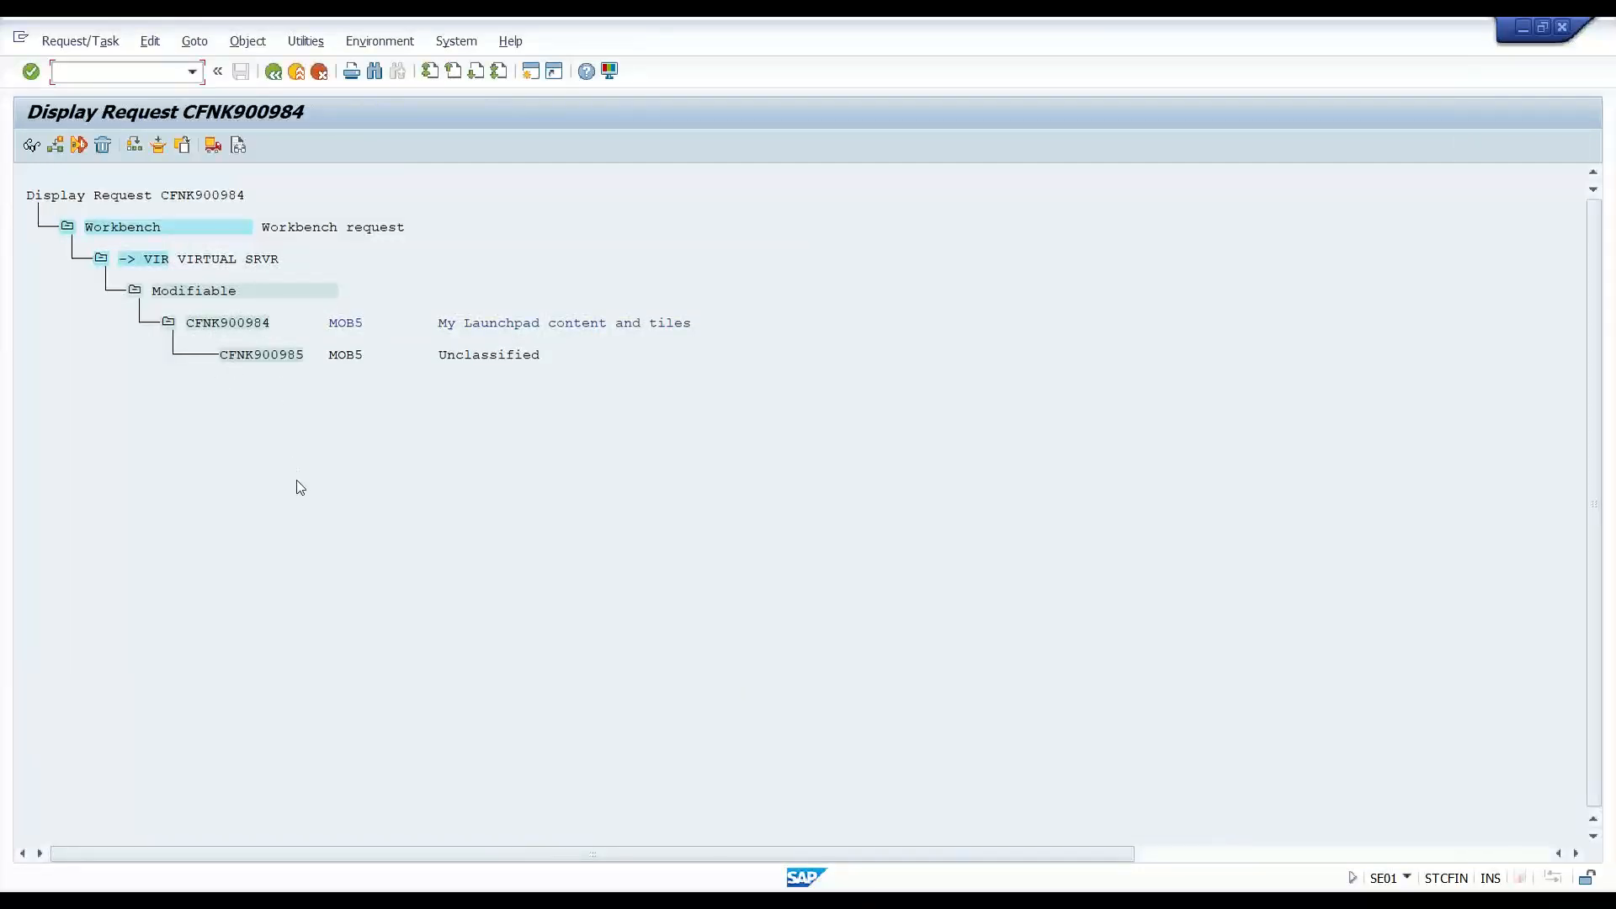
Copy the new Workbench request's number from the request tree and switch to the Launchpad Designer in Chrome.
left_click(190, 321)
key("ctrl+y")
left_click_drag(189, 320, 274, 333)
key("ctrl+c")
left_click(461, 899)
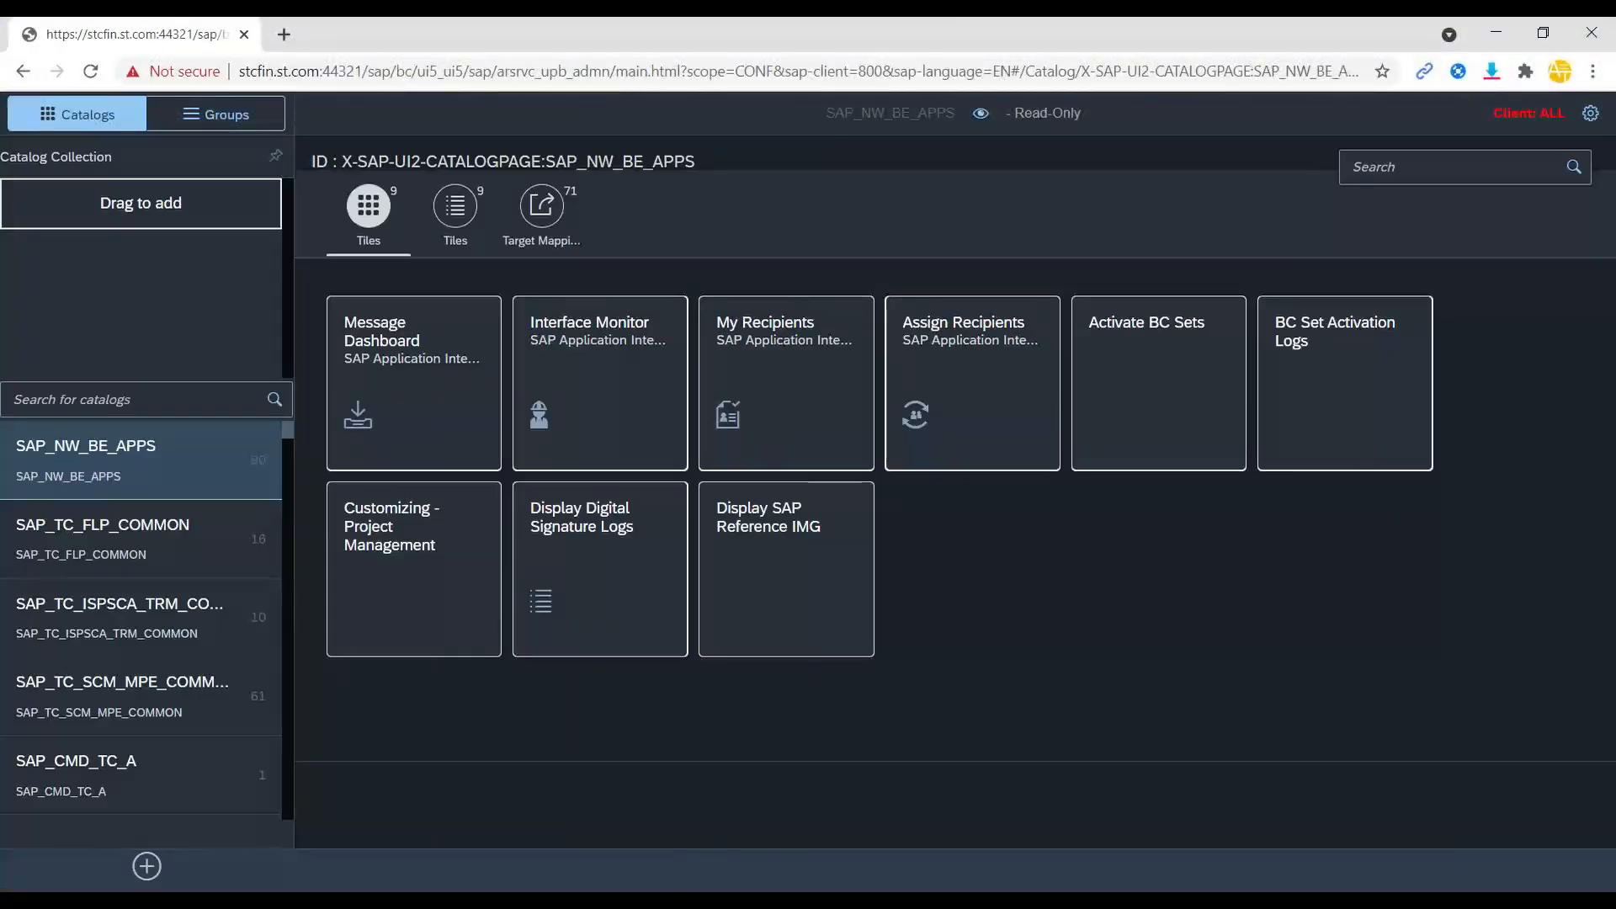
Switch to the PowerPoint deck, show slide 51 and examine the /UI2/TRANSPORT entry in the list of required OData services.
mouse_move(603, 901)
left_click(655, 785)
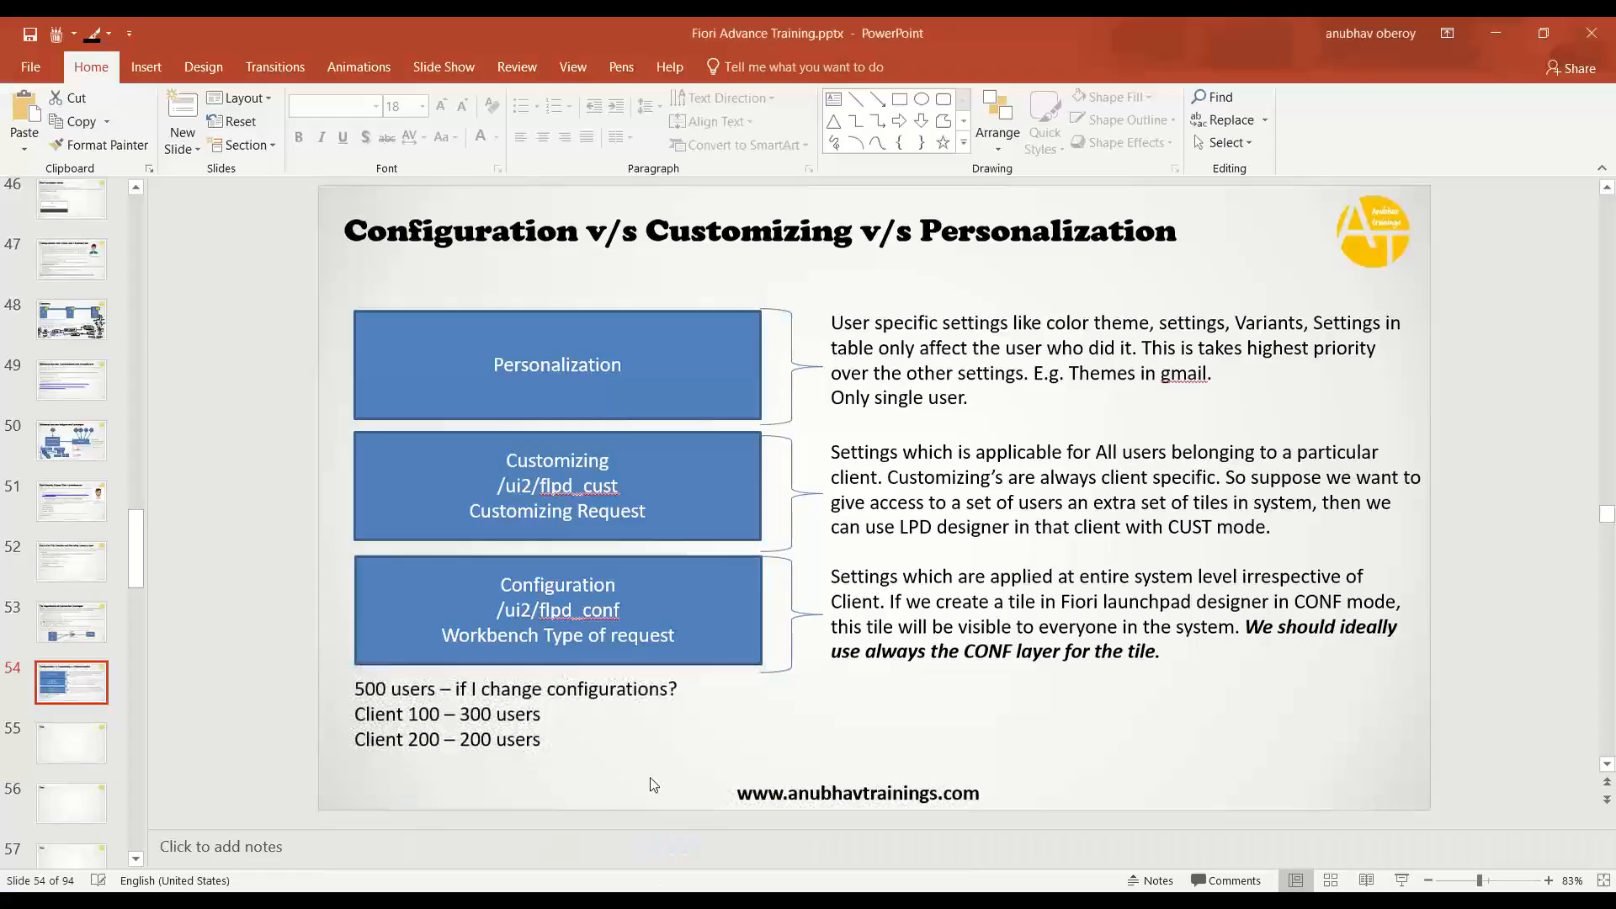
left_click(83, 501)
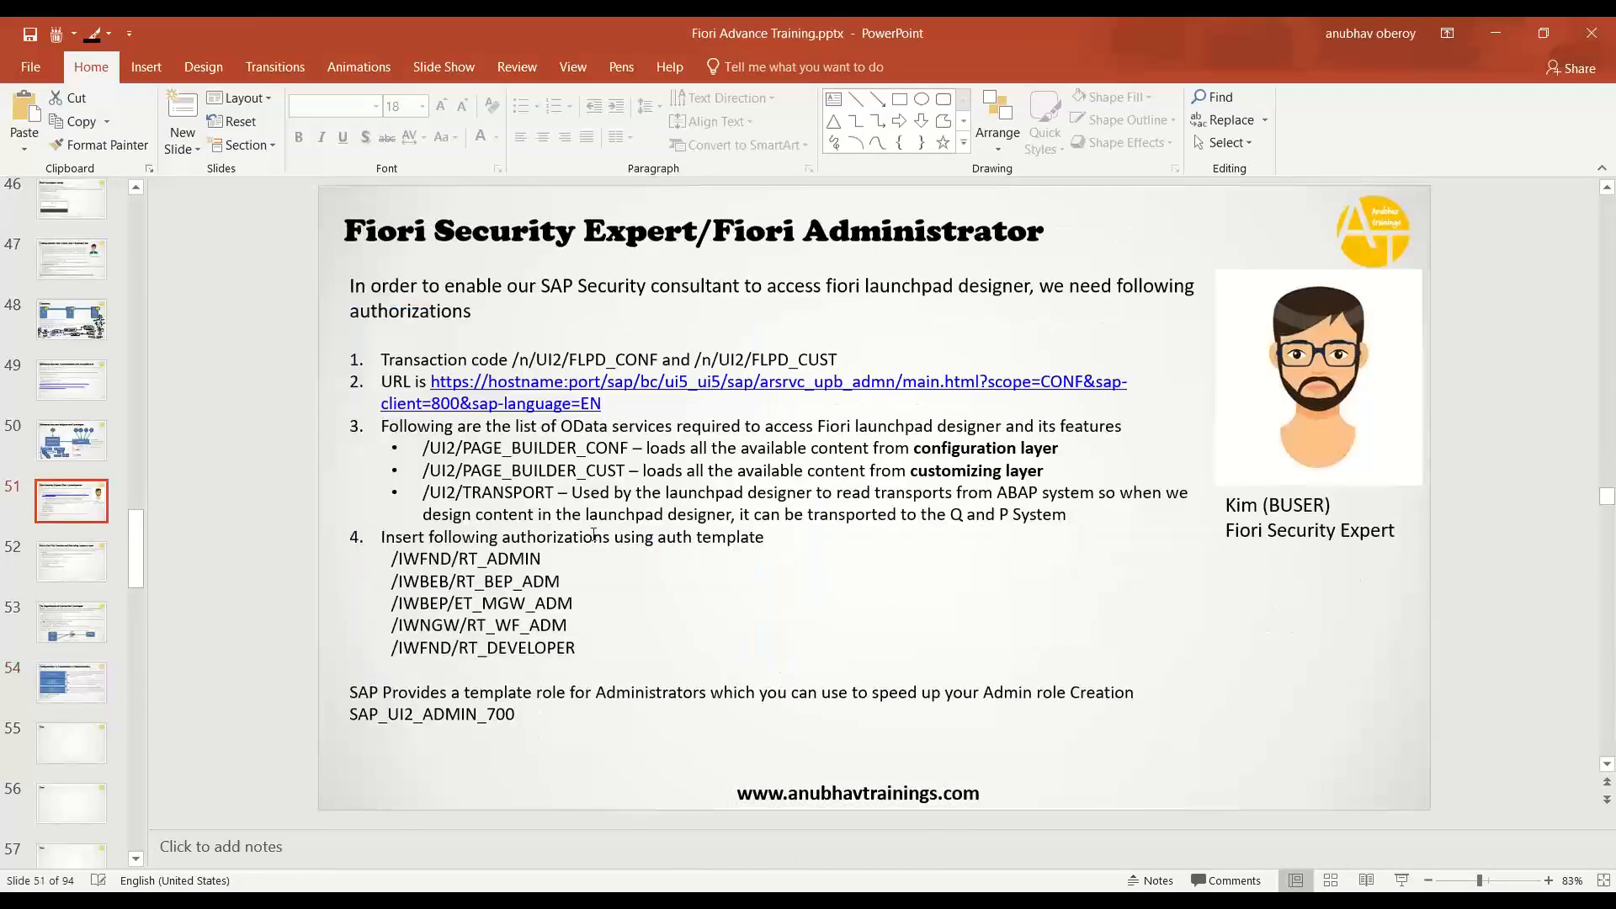
scroll(601, 539, "up", 5)
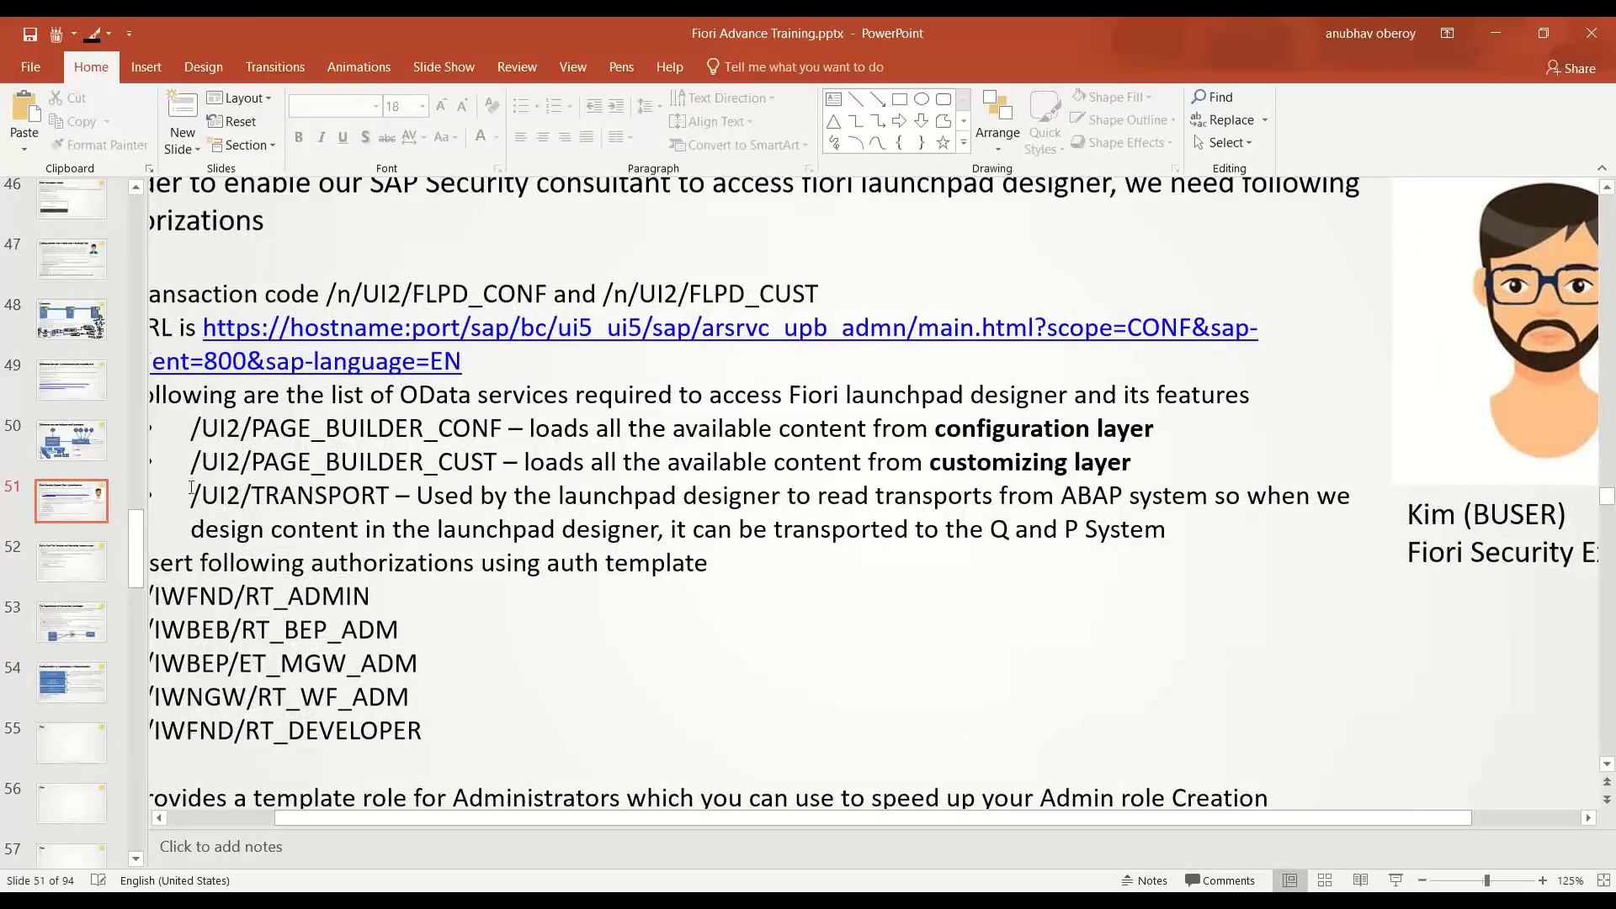
left_click_drag(191, 490, 396, 496)
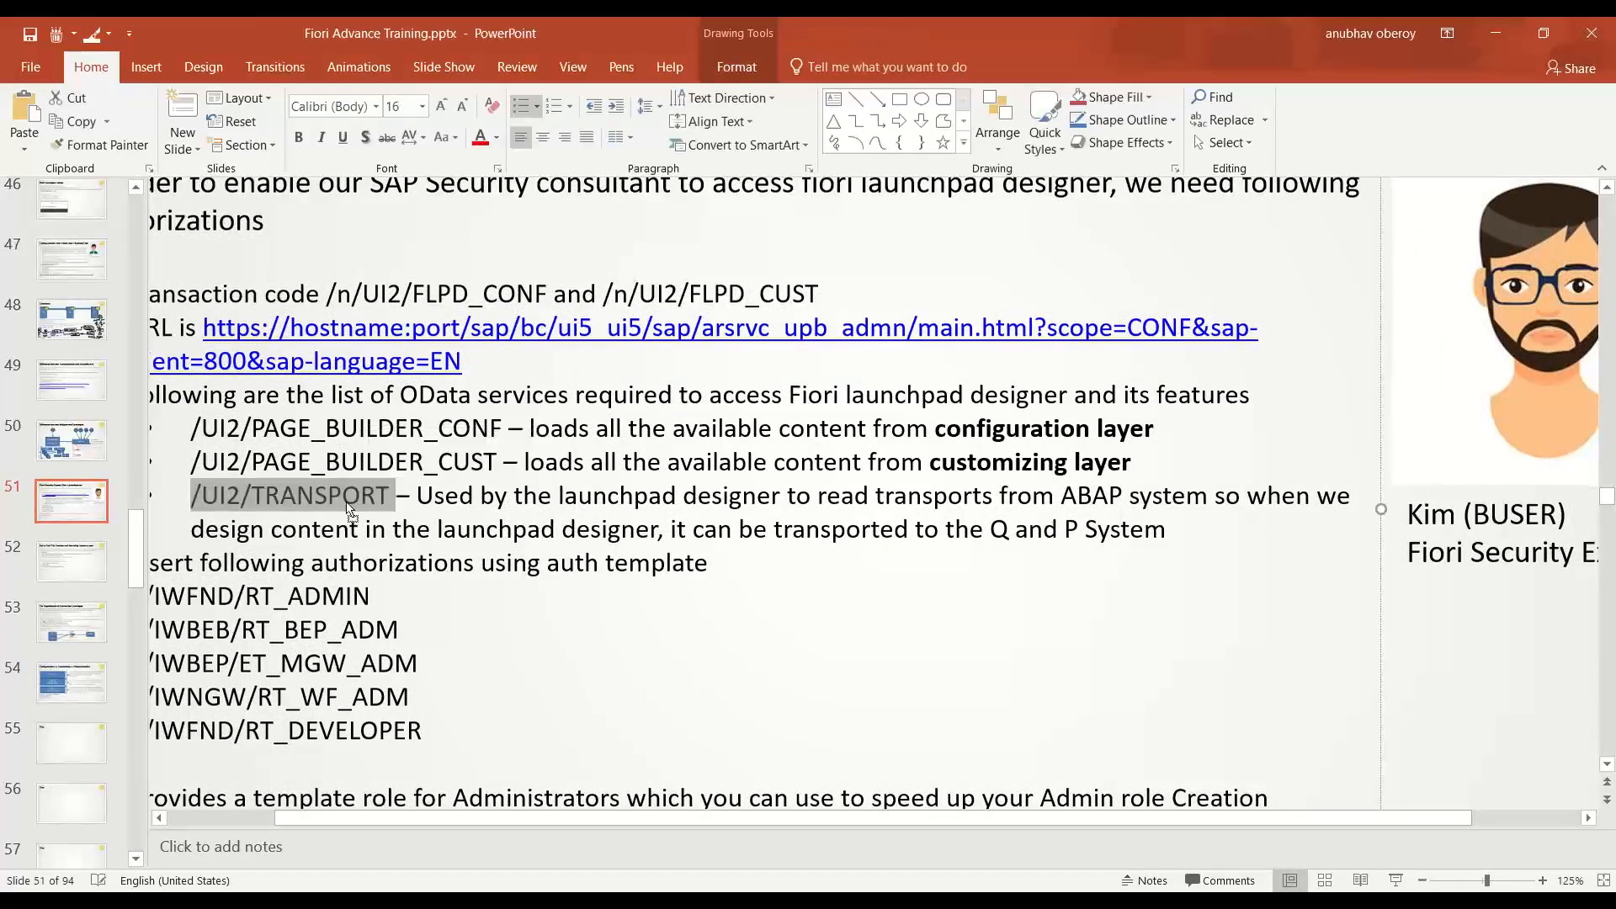
double_click(348, 496)
scroll(380, 608, "down", 3)
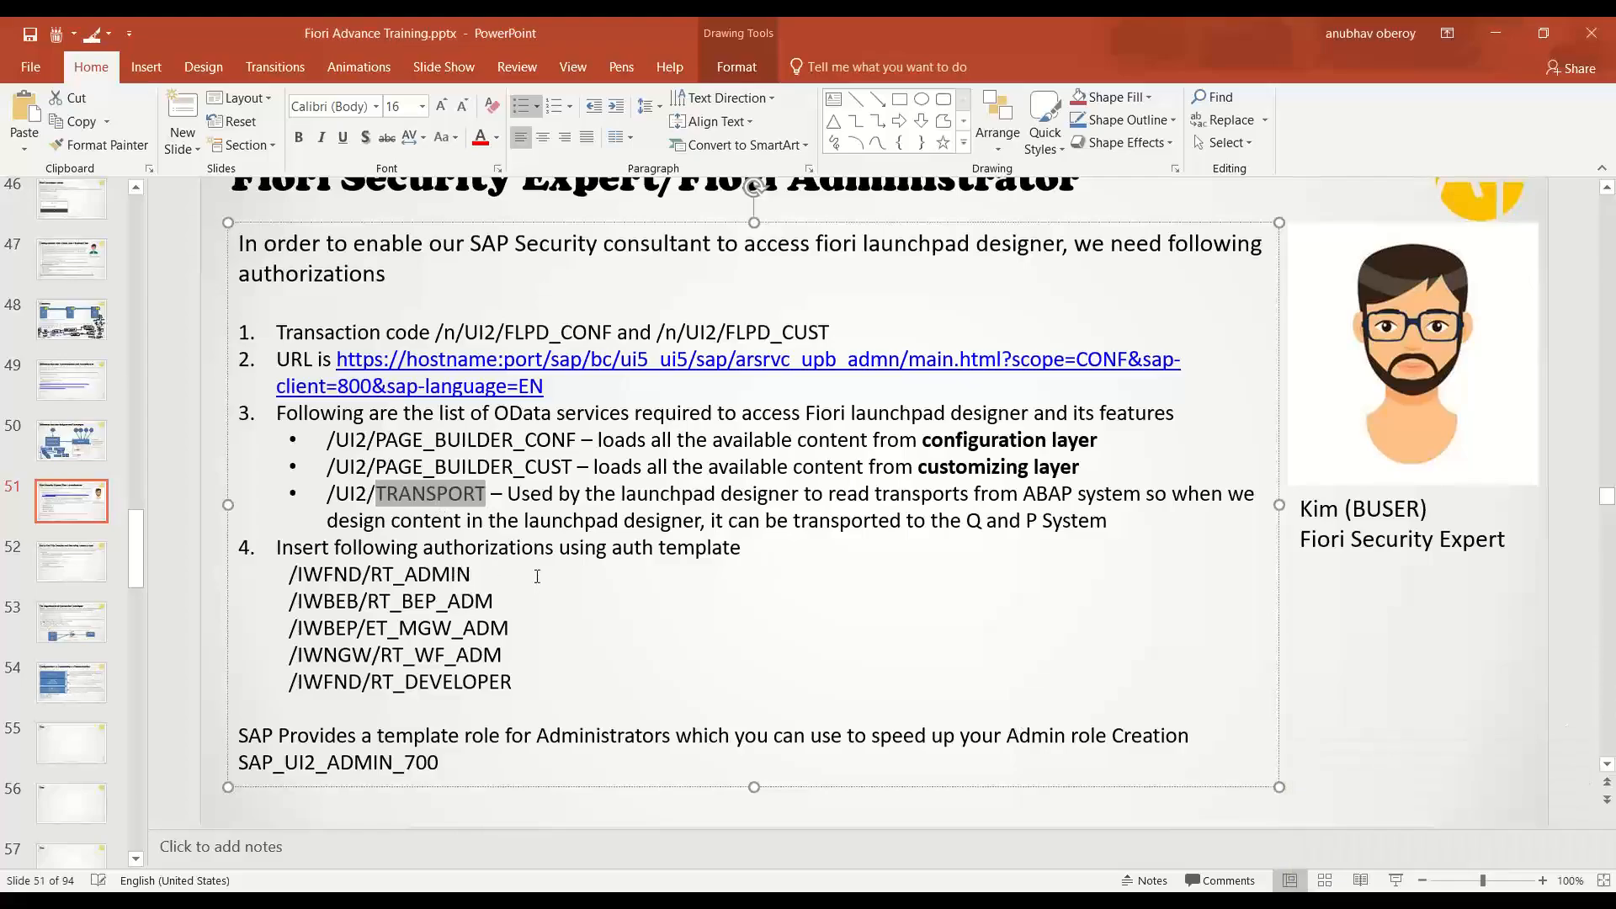
Switch to the Launchpad Designer and choose Workbench request CFNK900984 - My Launchpad content and tiles in the transport request assignment.
key("alt+Tab")
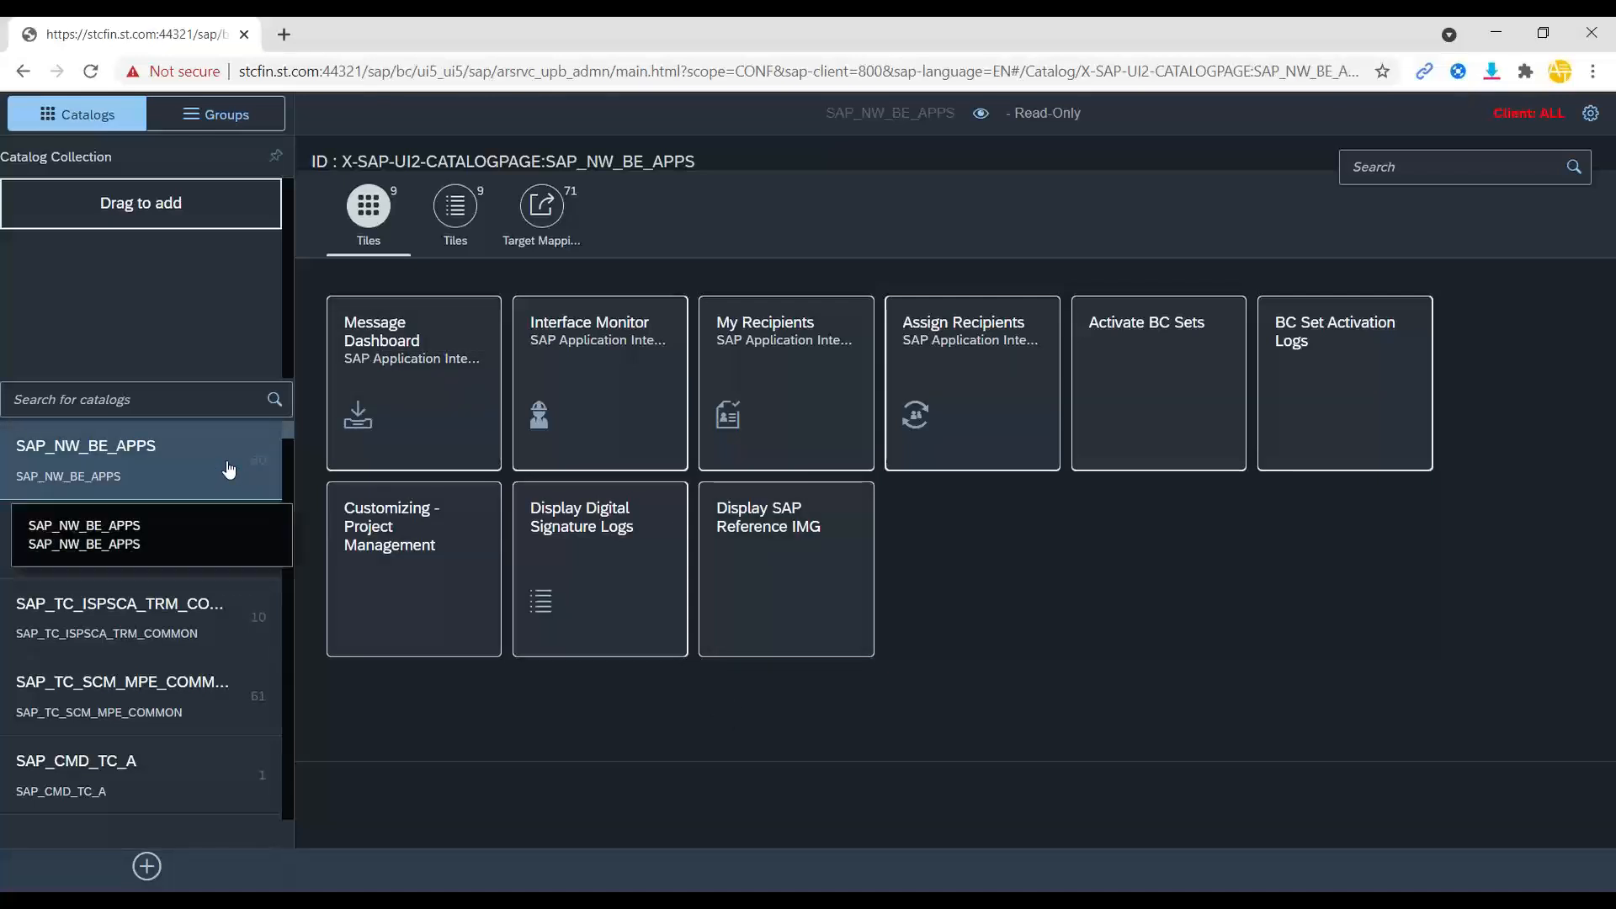
left_click(1590, 118)
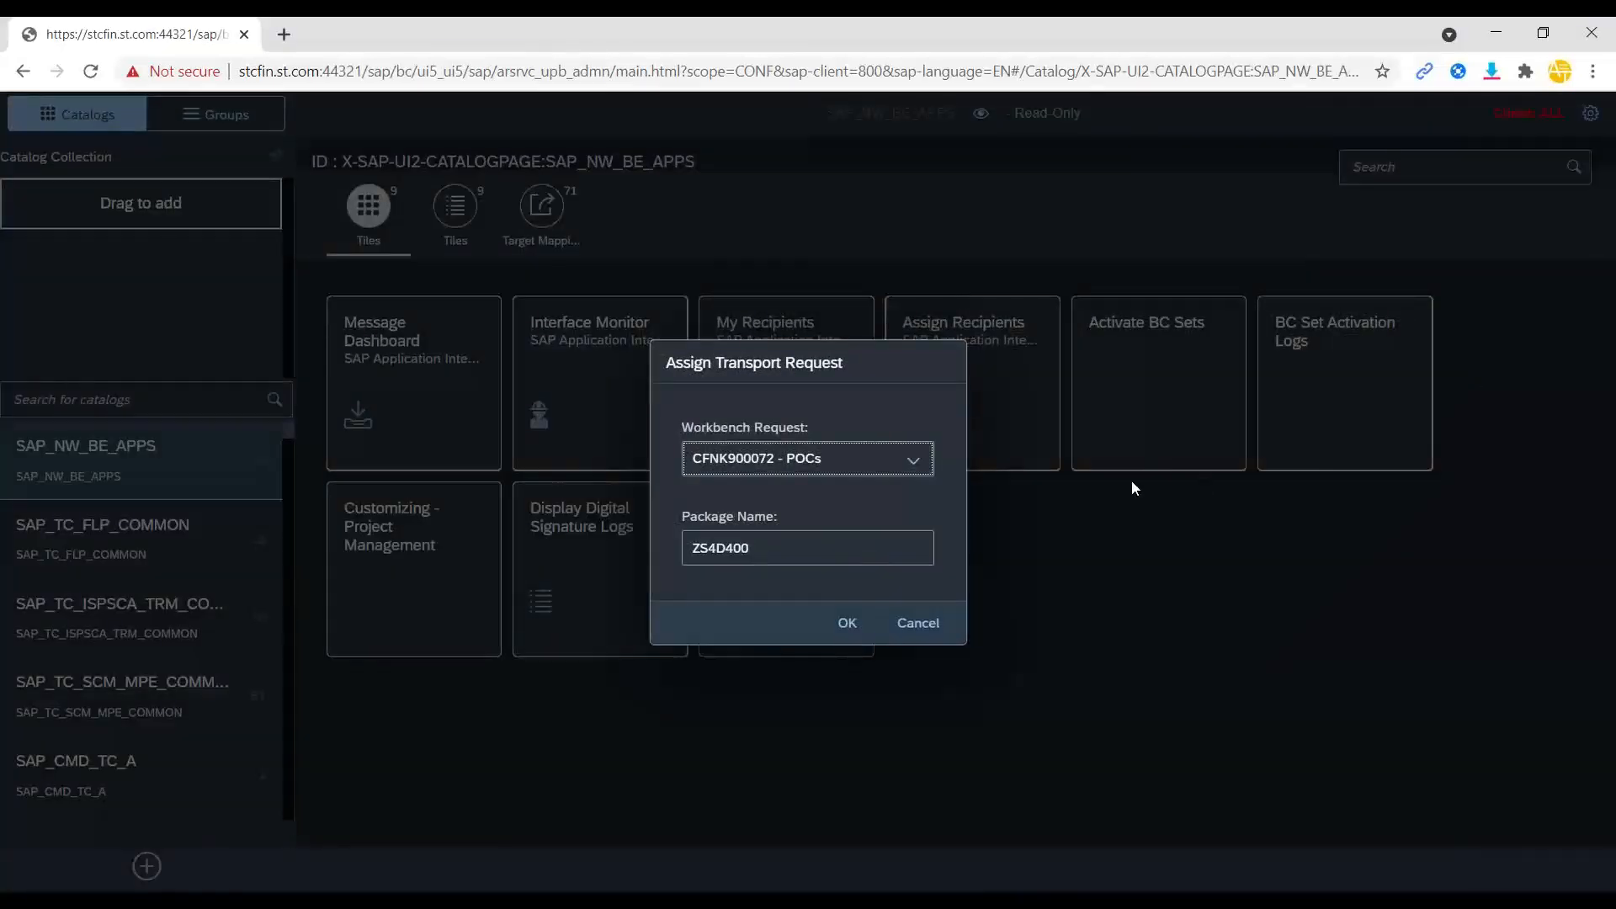
left_click(912, 460)
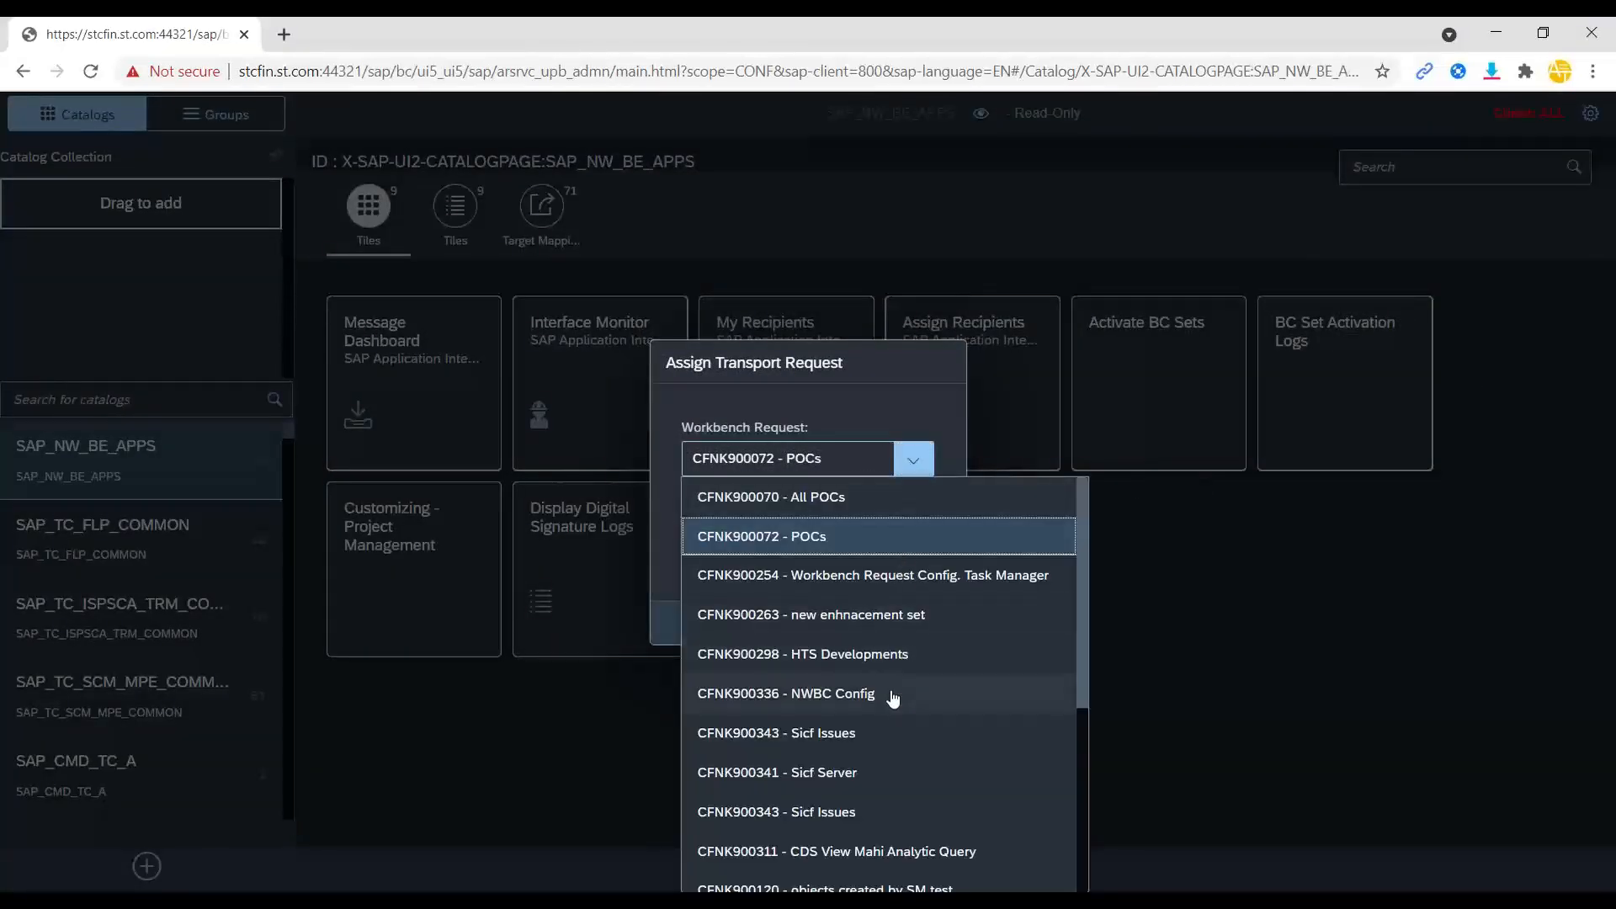
scroll(892, 698, "down", 4)
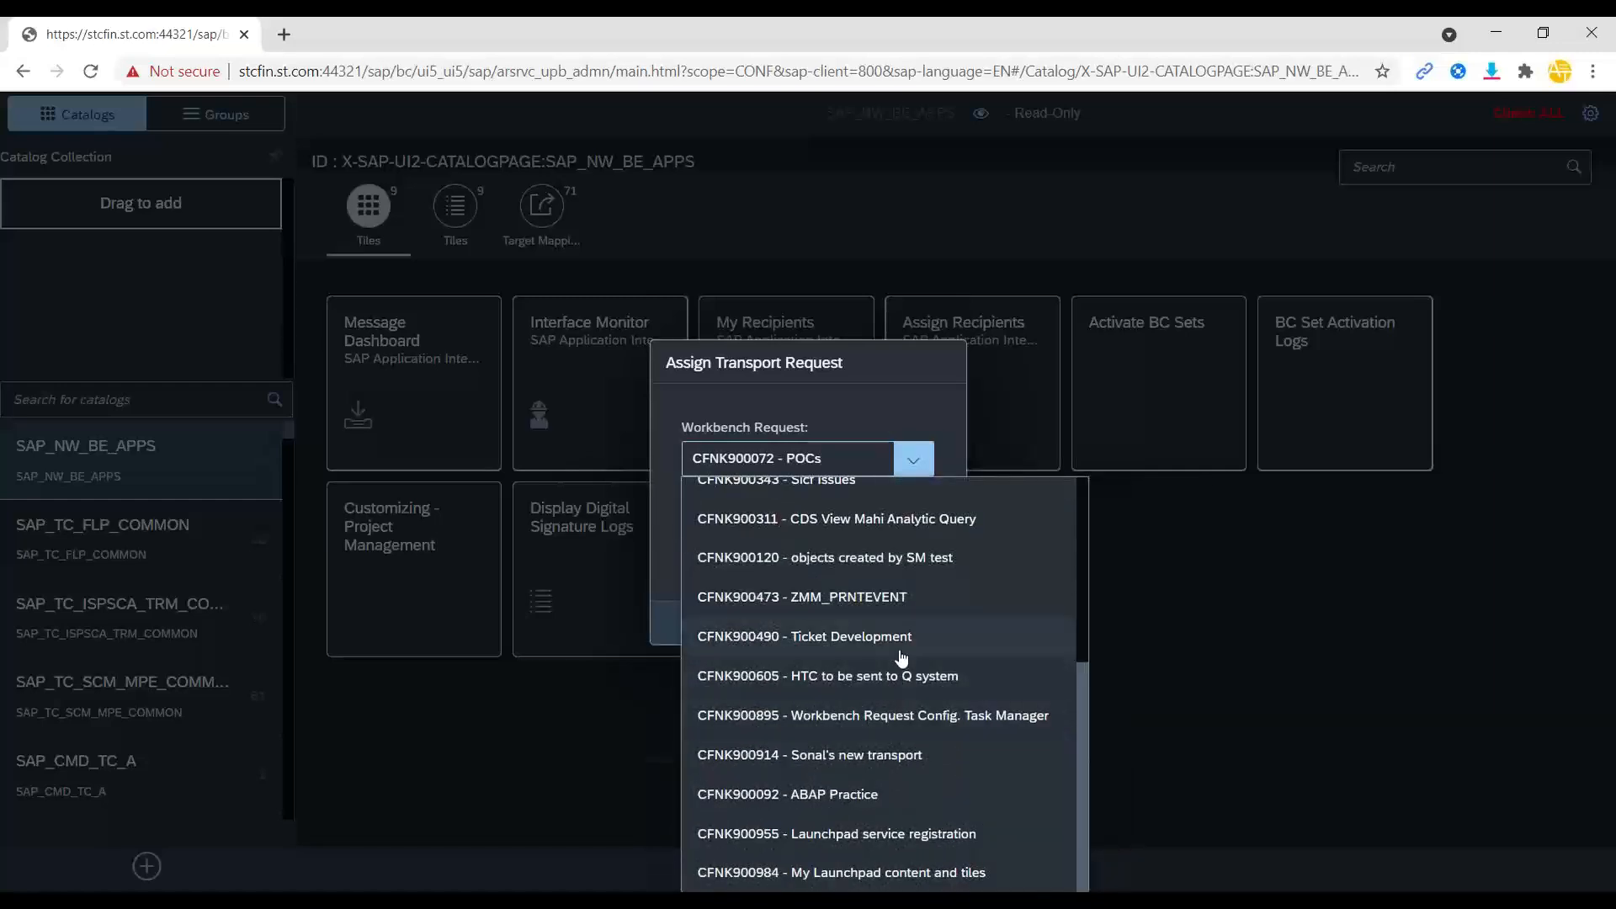
left_click(905, 872)
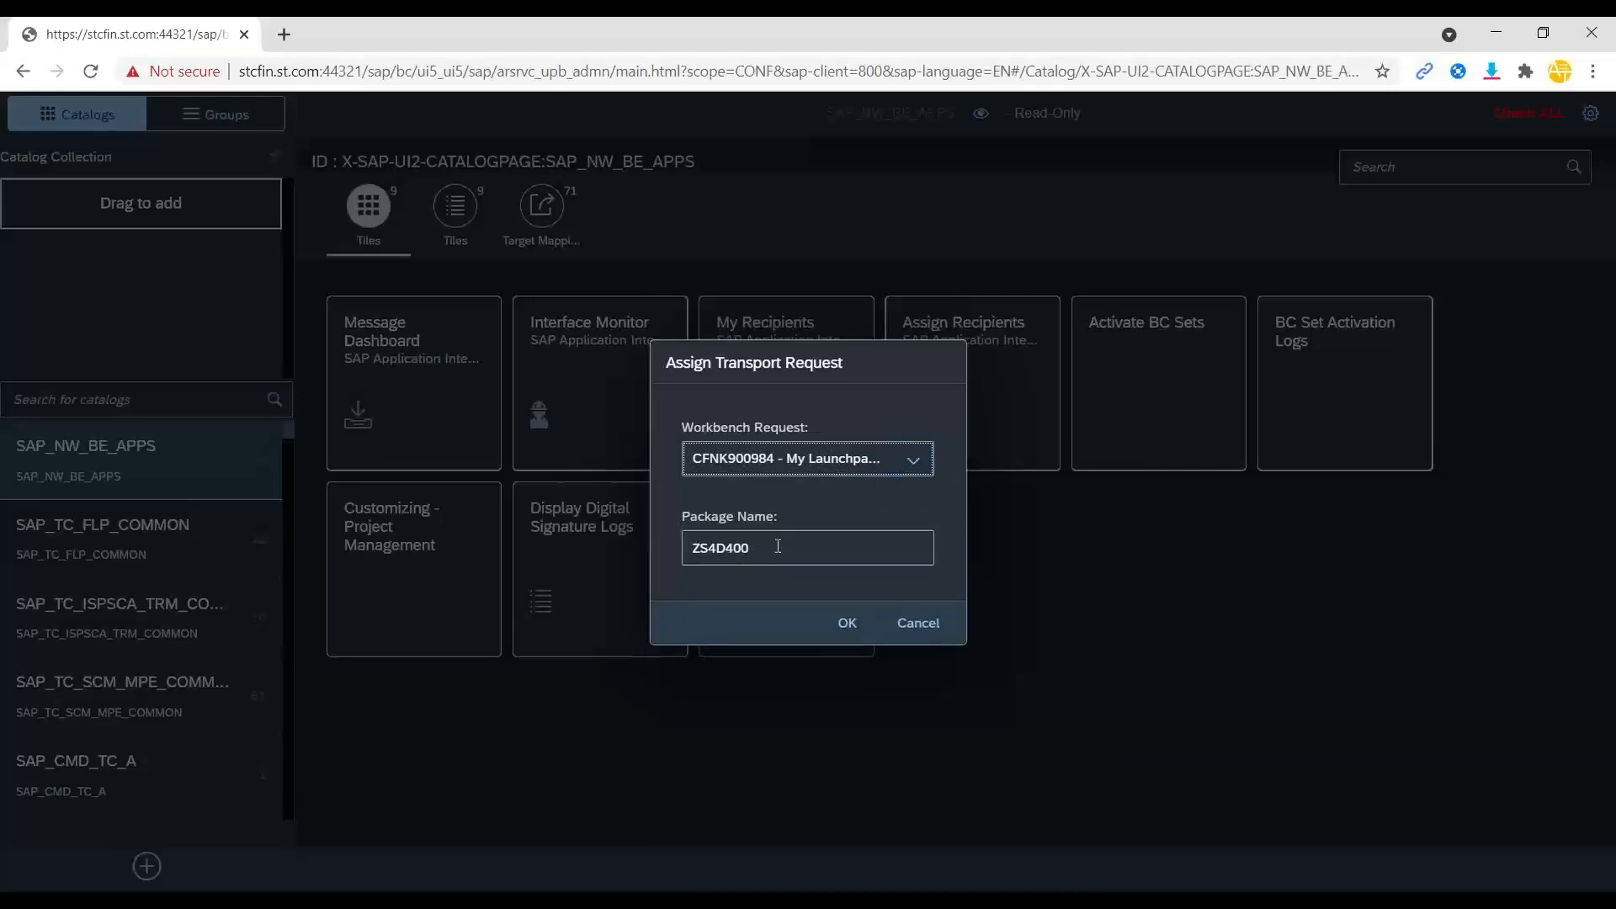
Set the package name to ZTEST for the transport request assignment, confirm it and leave the dialog closed.
key("Tab")
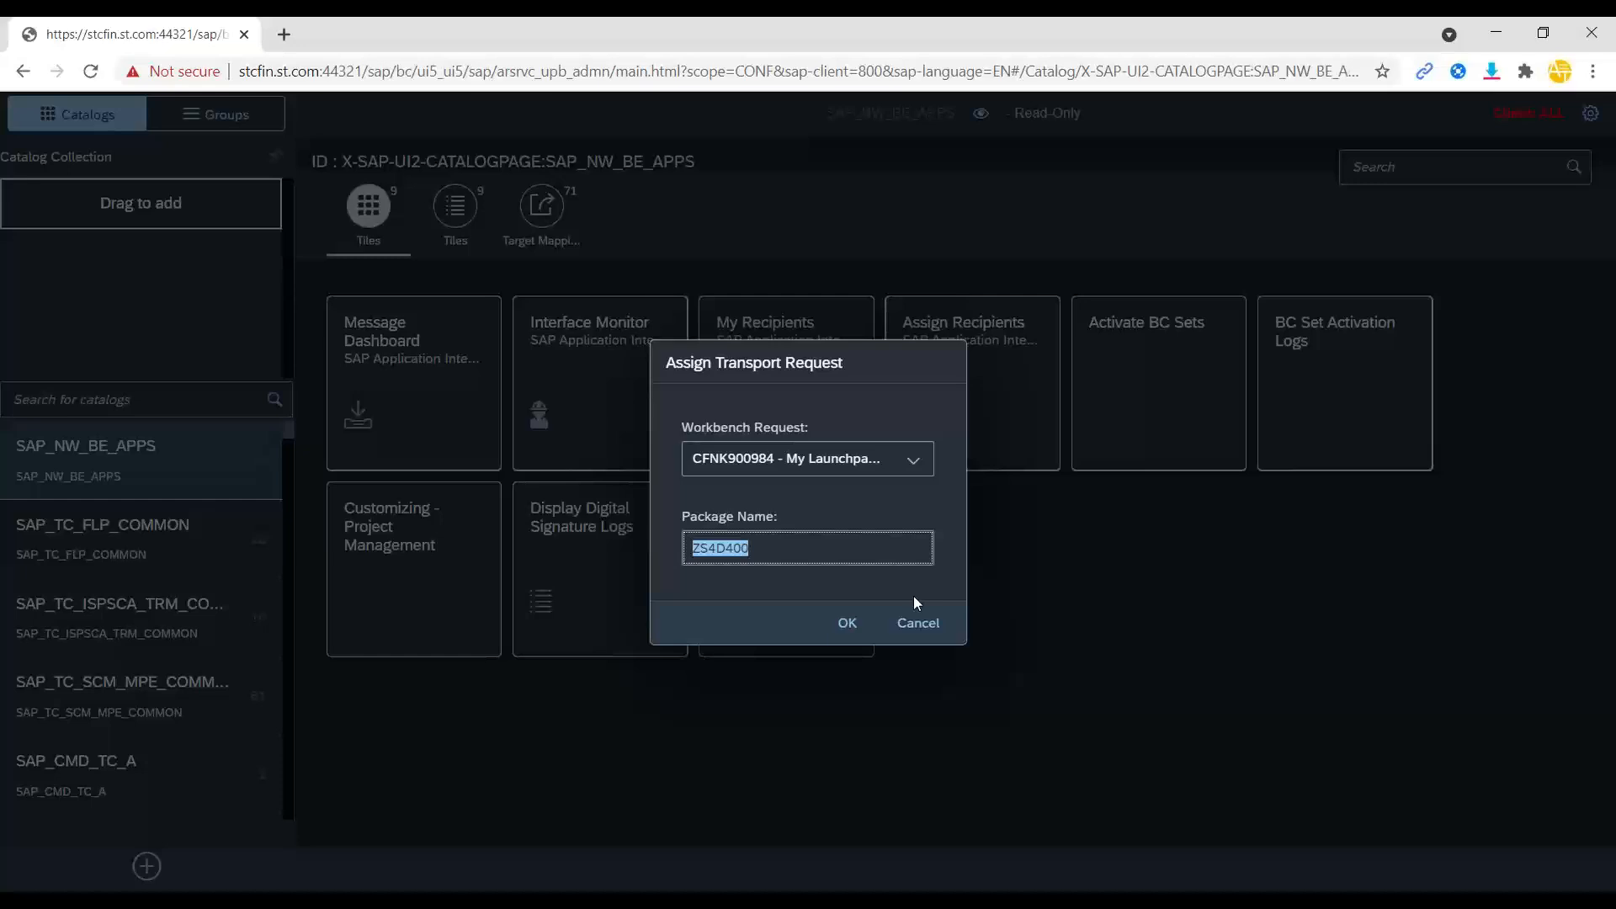
type("z")
key("BackSpace")
key("Caps_Lock")
type("ZTEST")
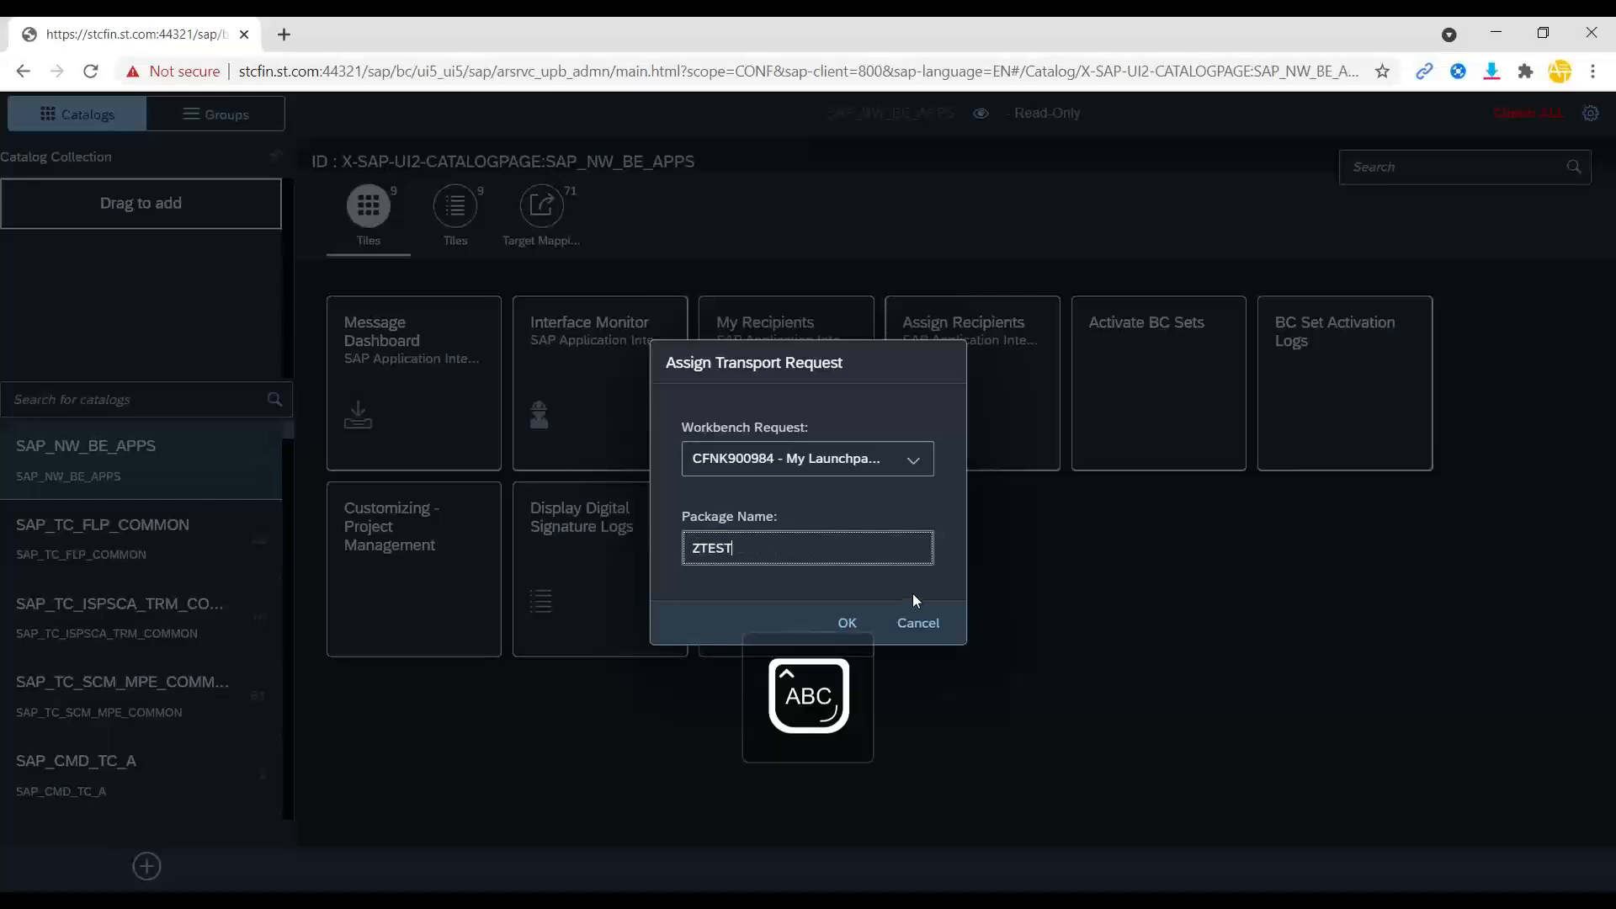
left_click(844, 624)
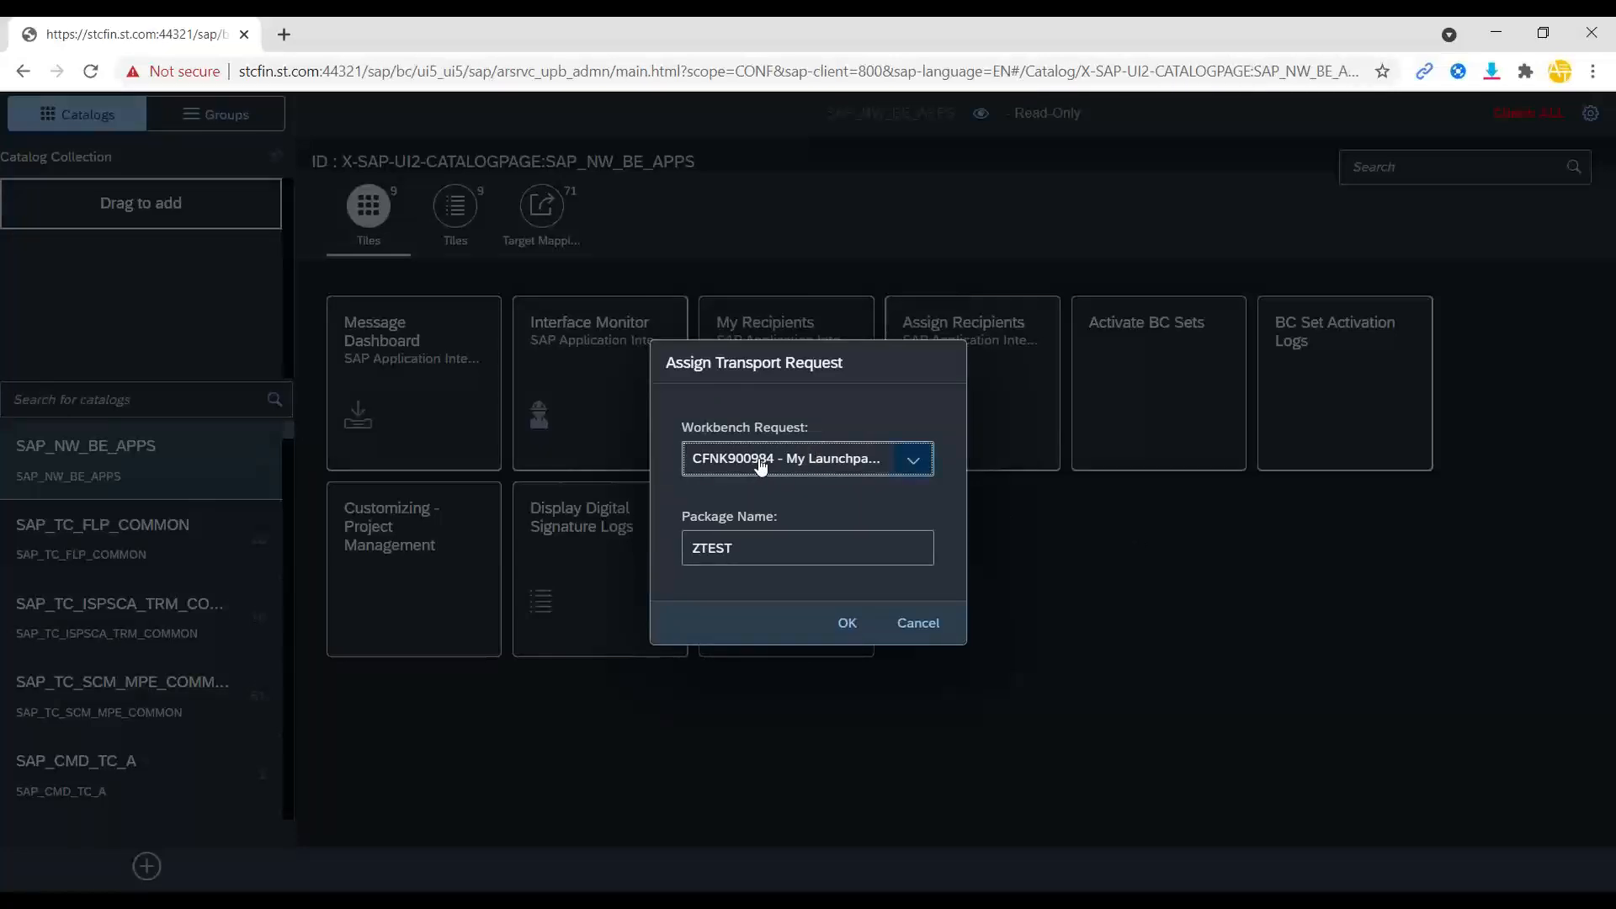
left_click(917, 623)
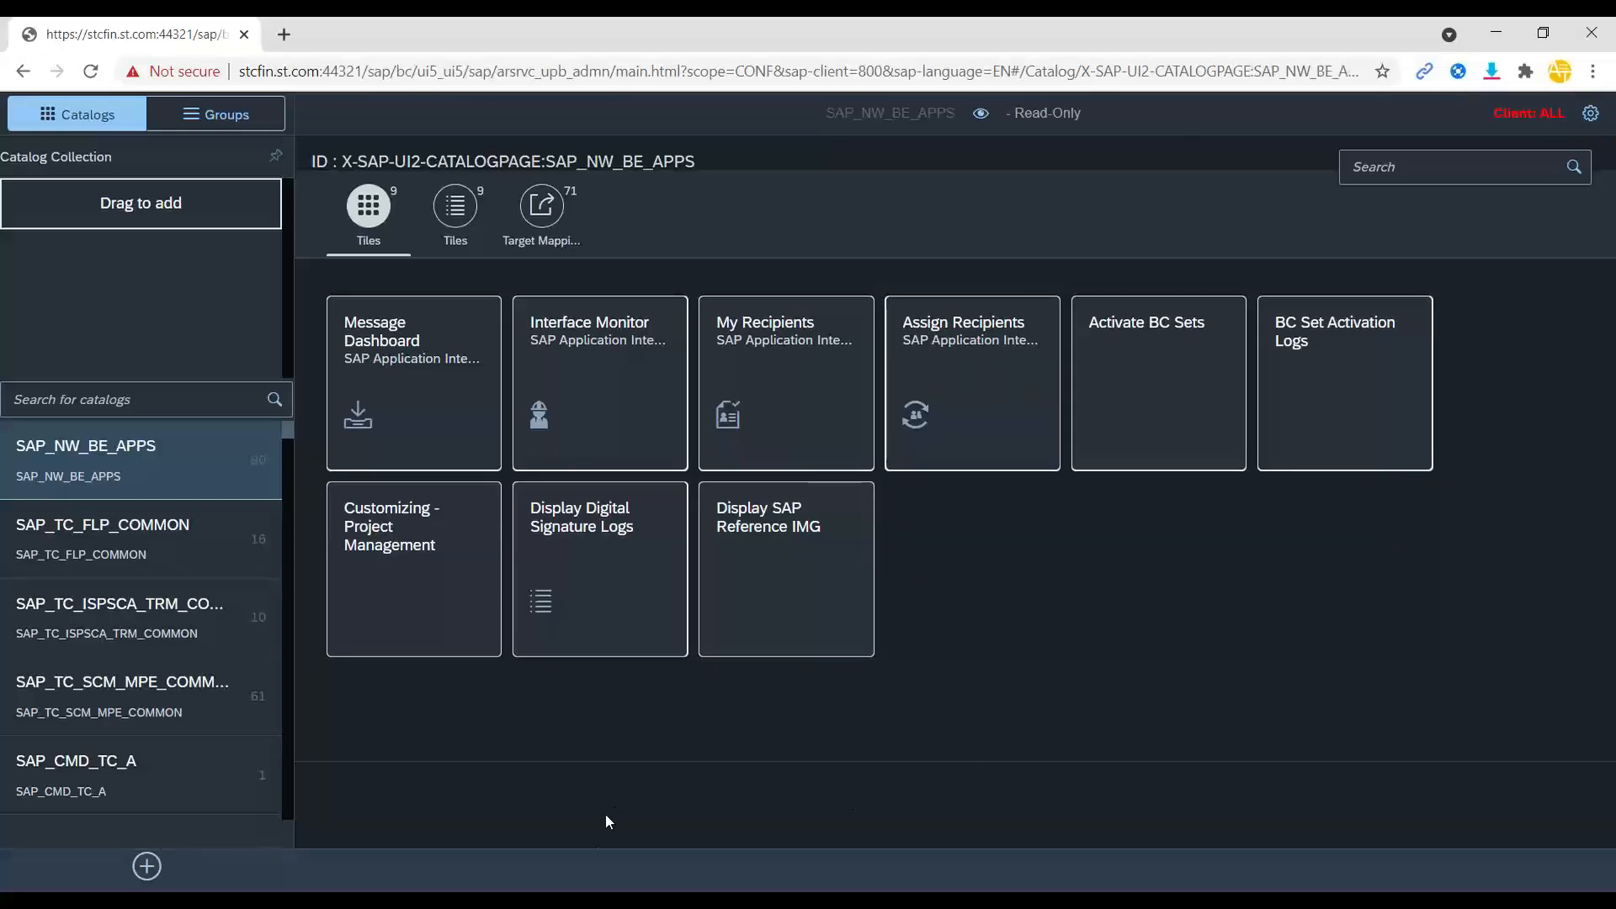
Switch to the PowerPoint deck and set the title of empty slide 56 to "Disadvantage of launchpad designer".
mouse_move(601, 899)
left_click(467, 829)
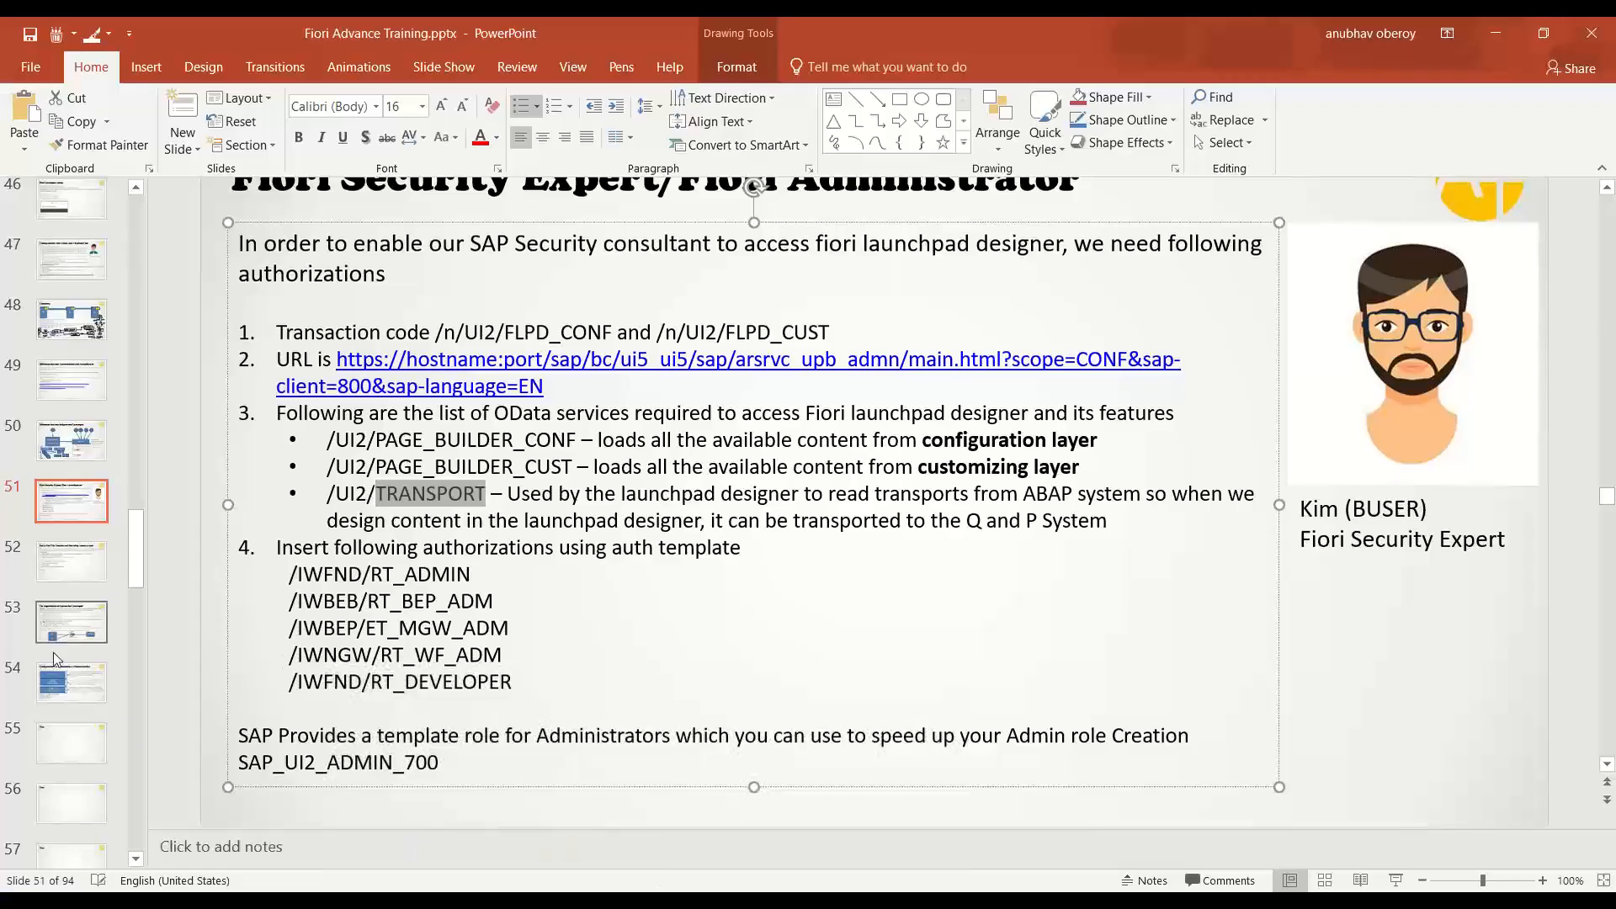
left_click(54, 743)
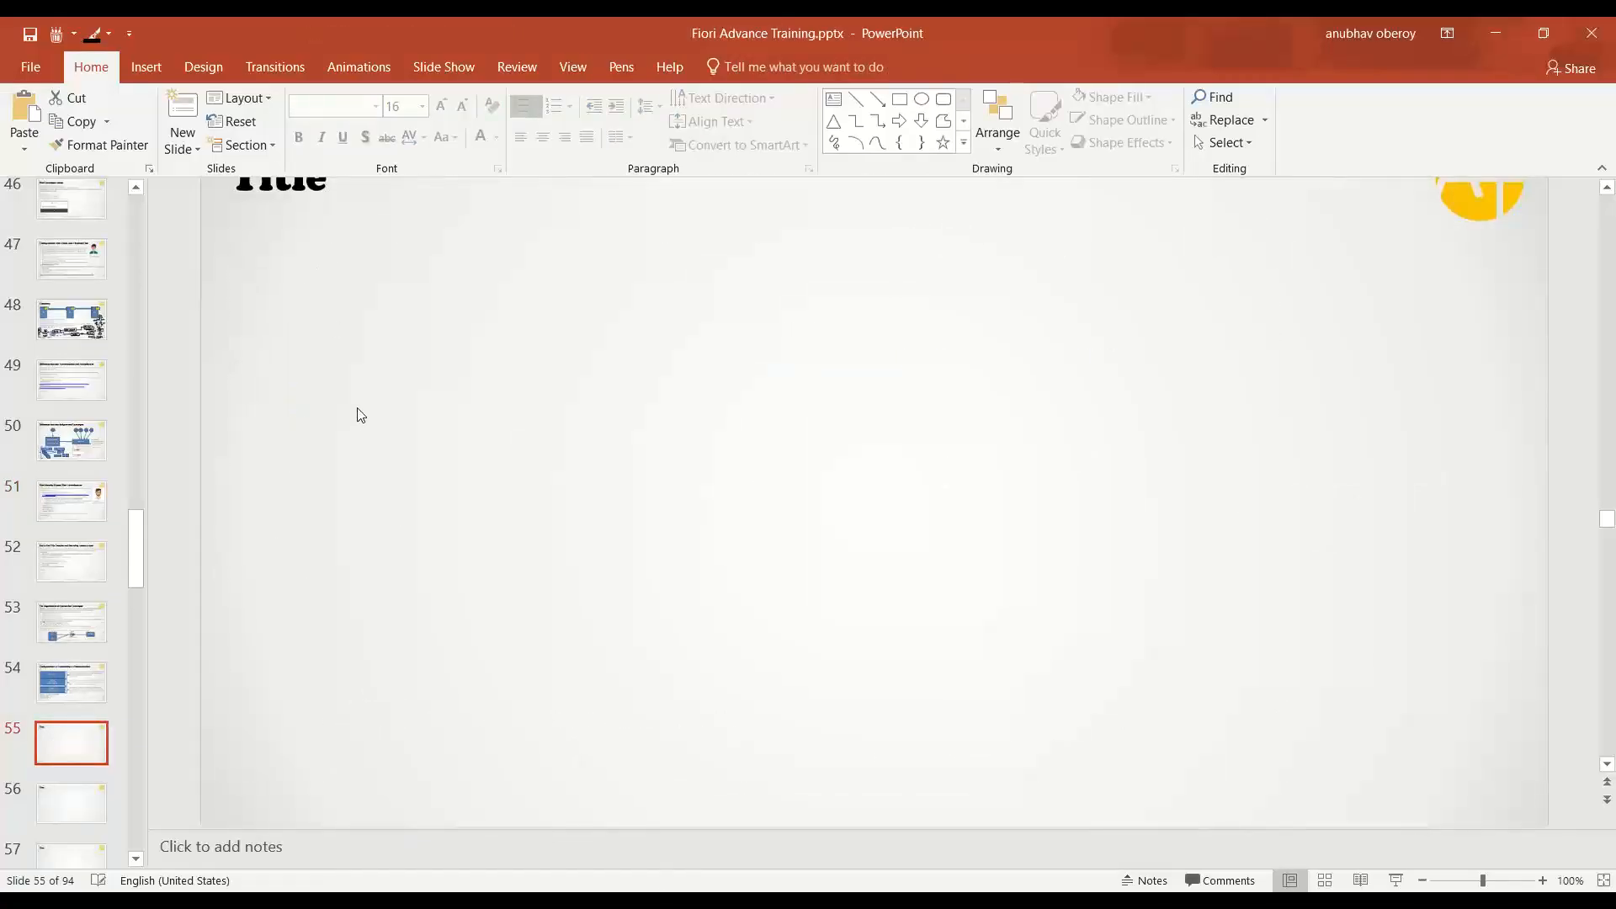
left_click(84, 803)
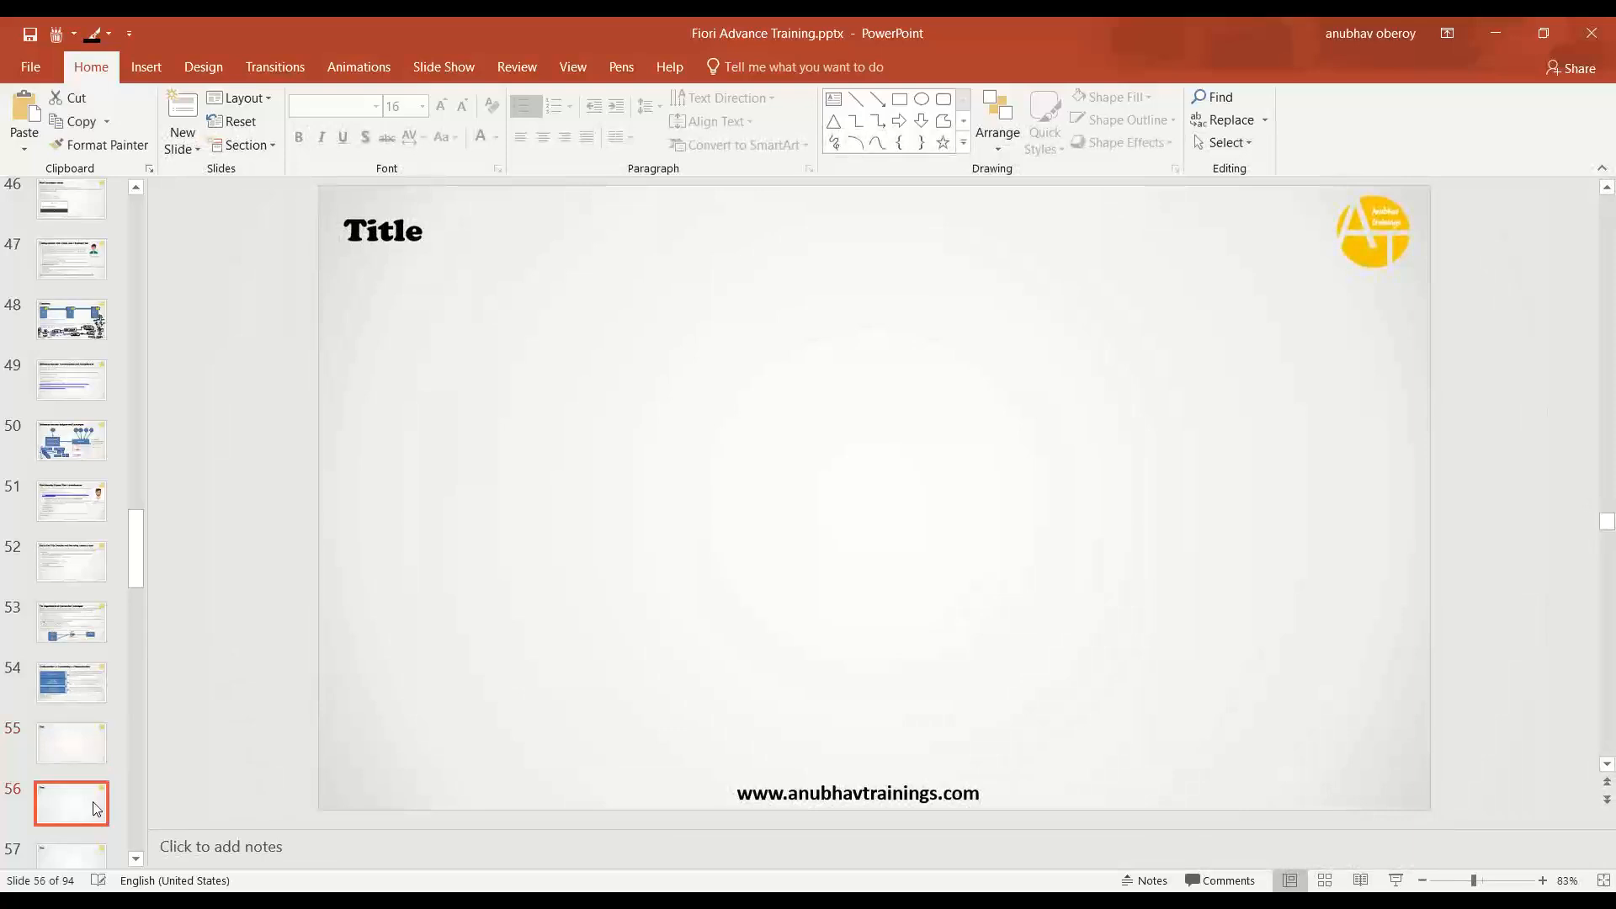
left_click(384, 230)
double_click(384, 230)
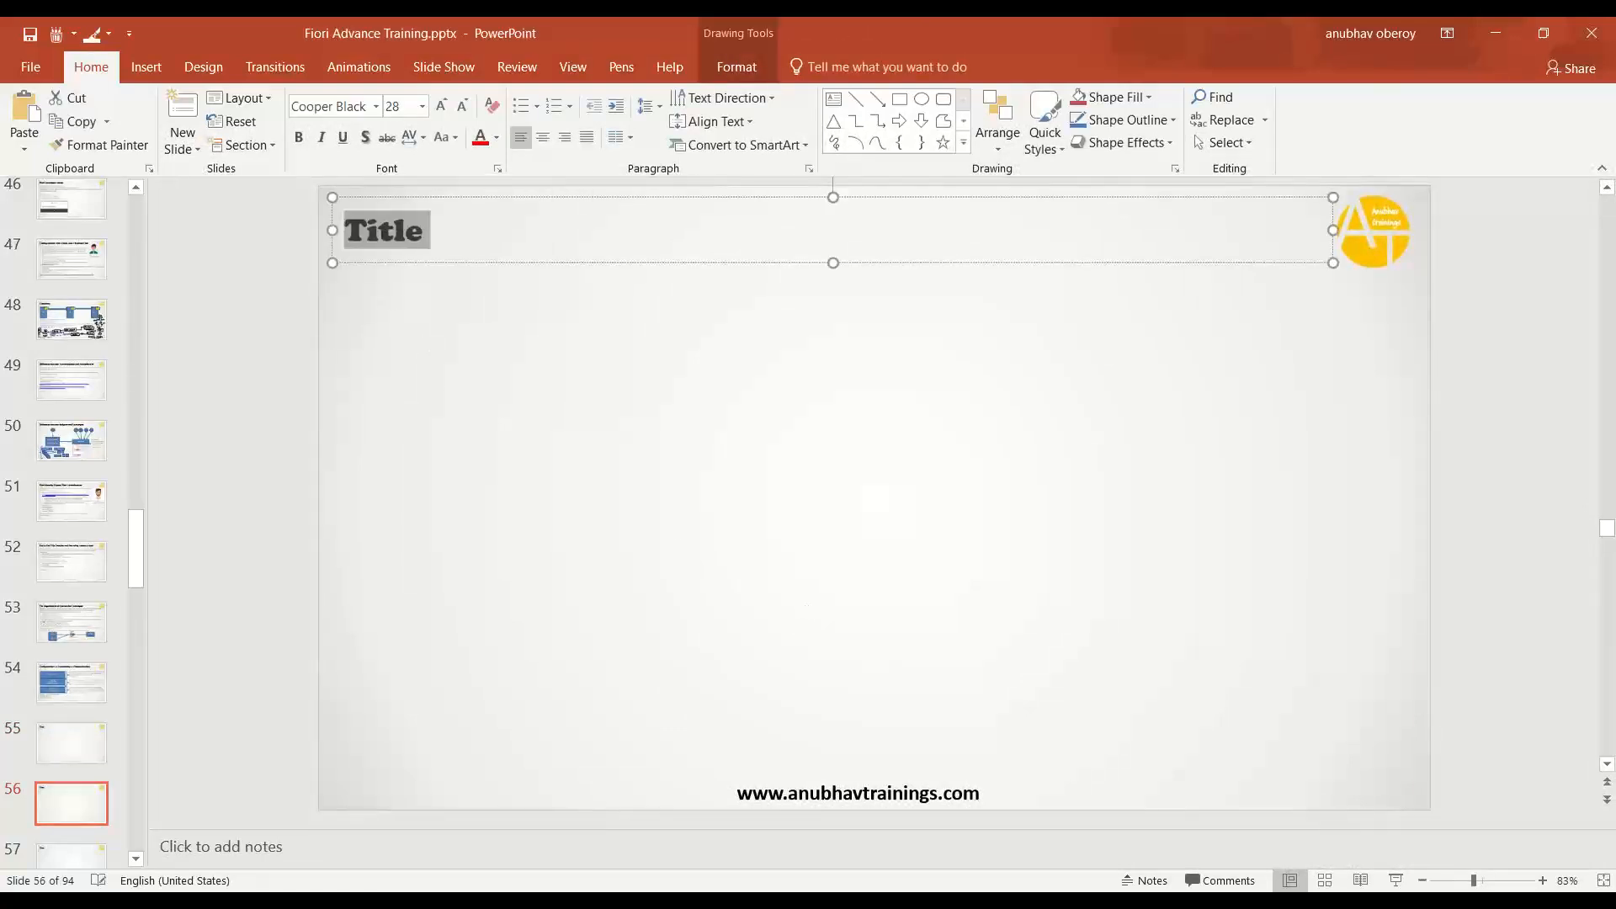
type("dISADV")
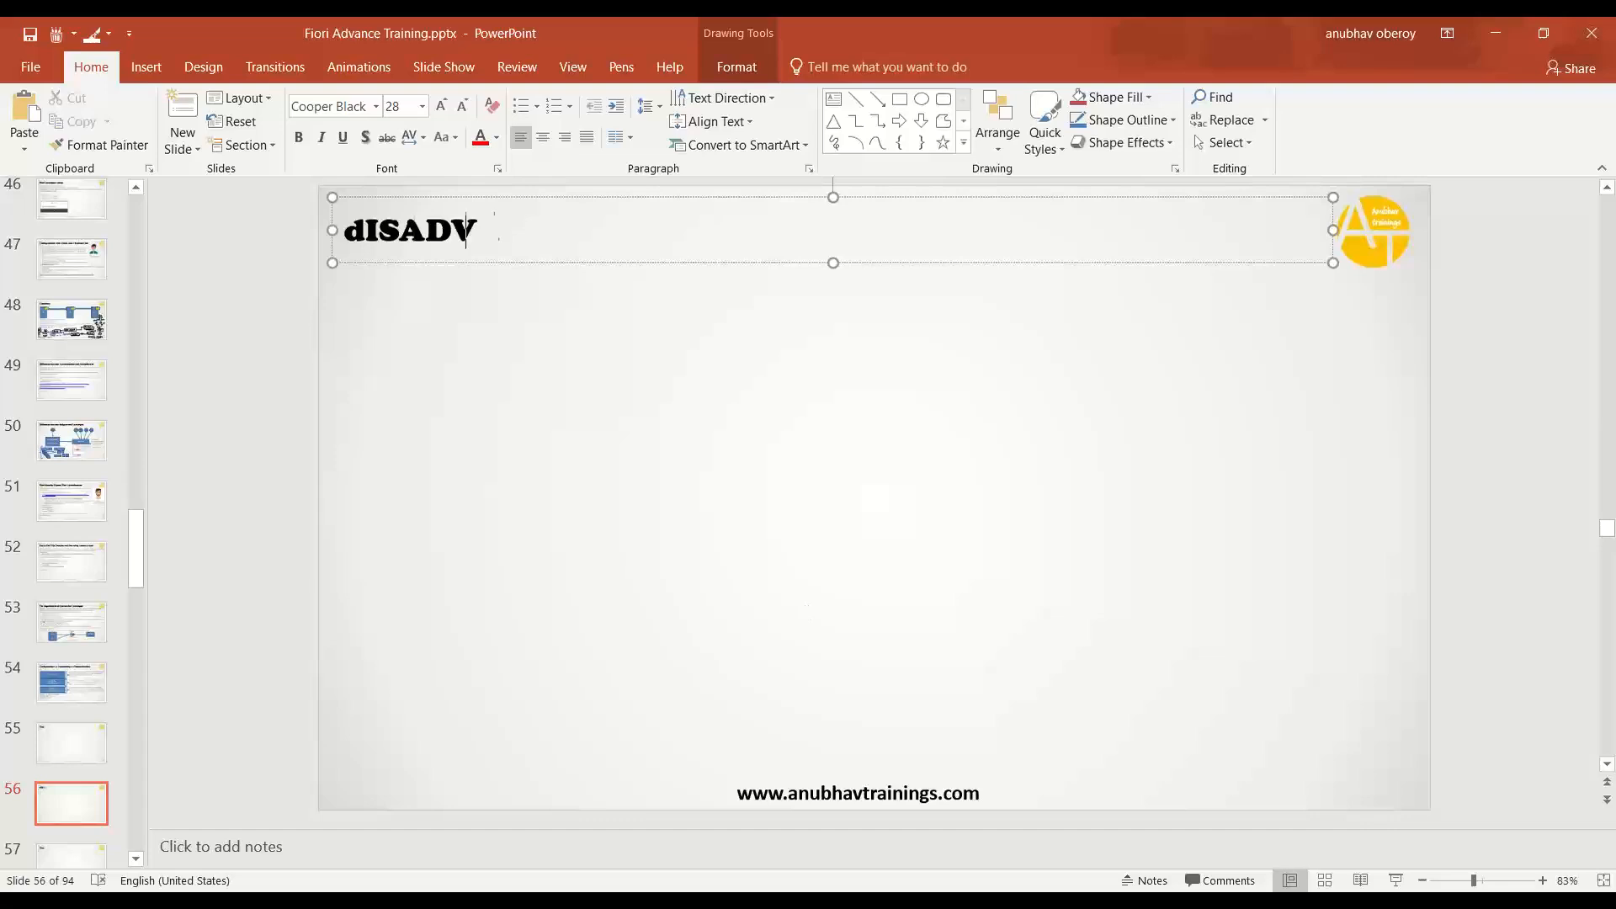
type("ANTAGE of l")
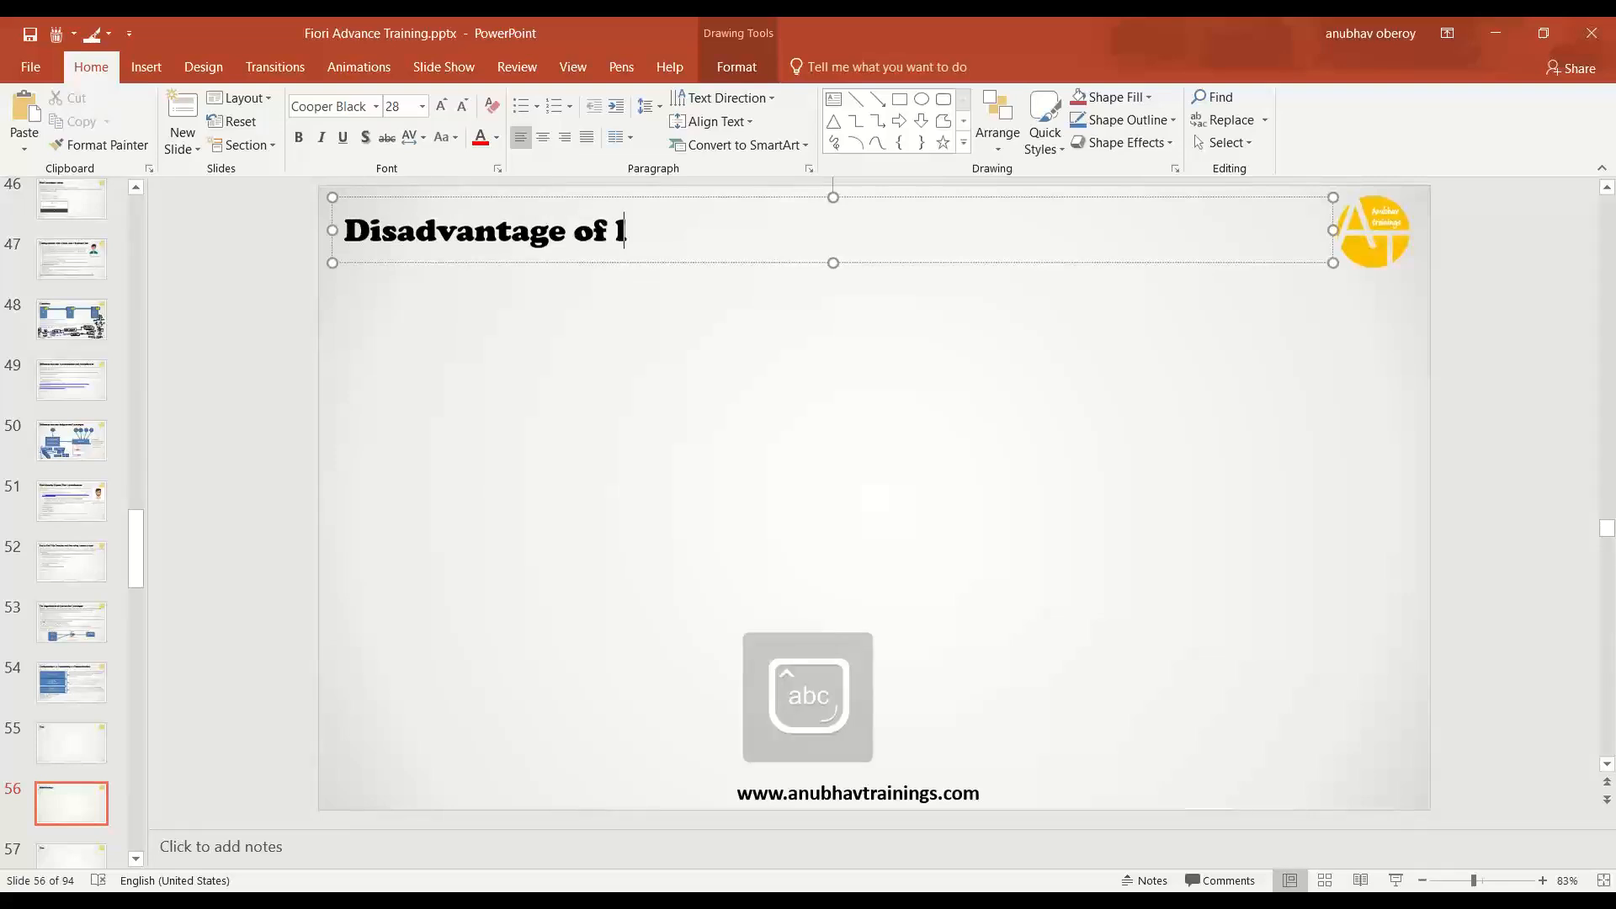
type("aunchpad designer")
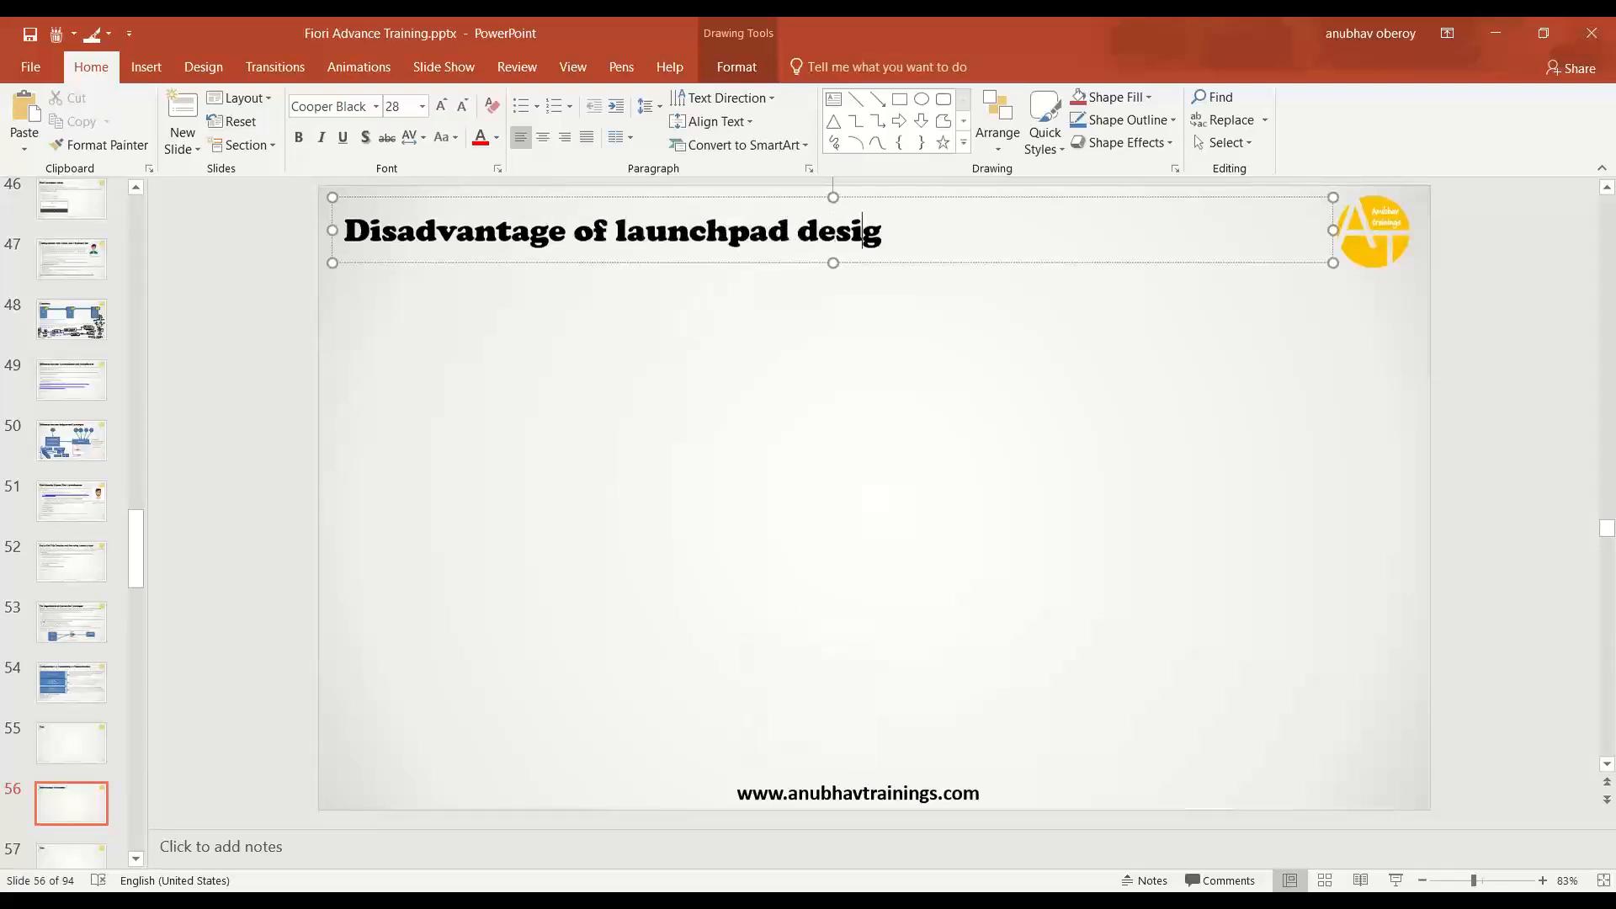
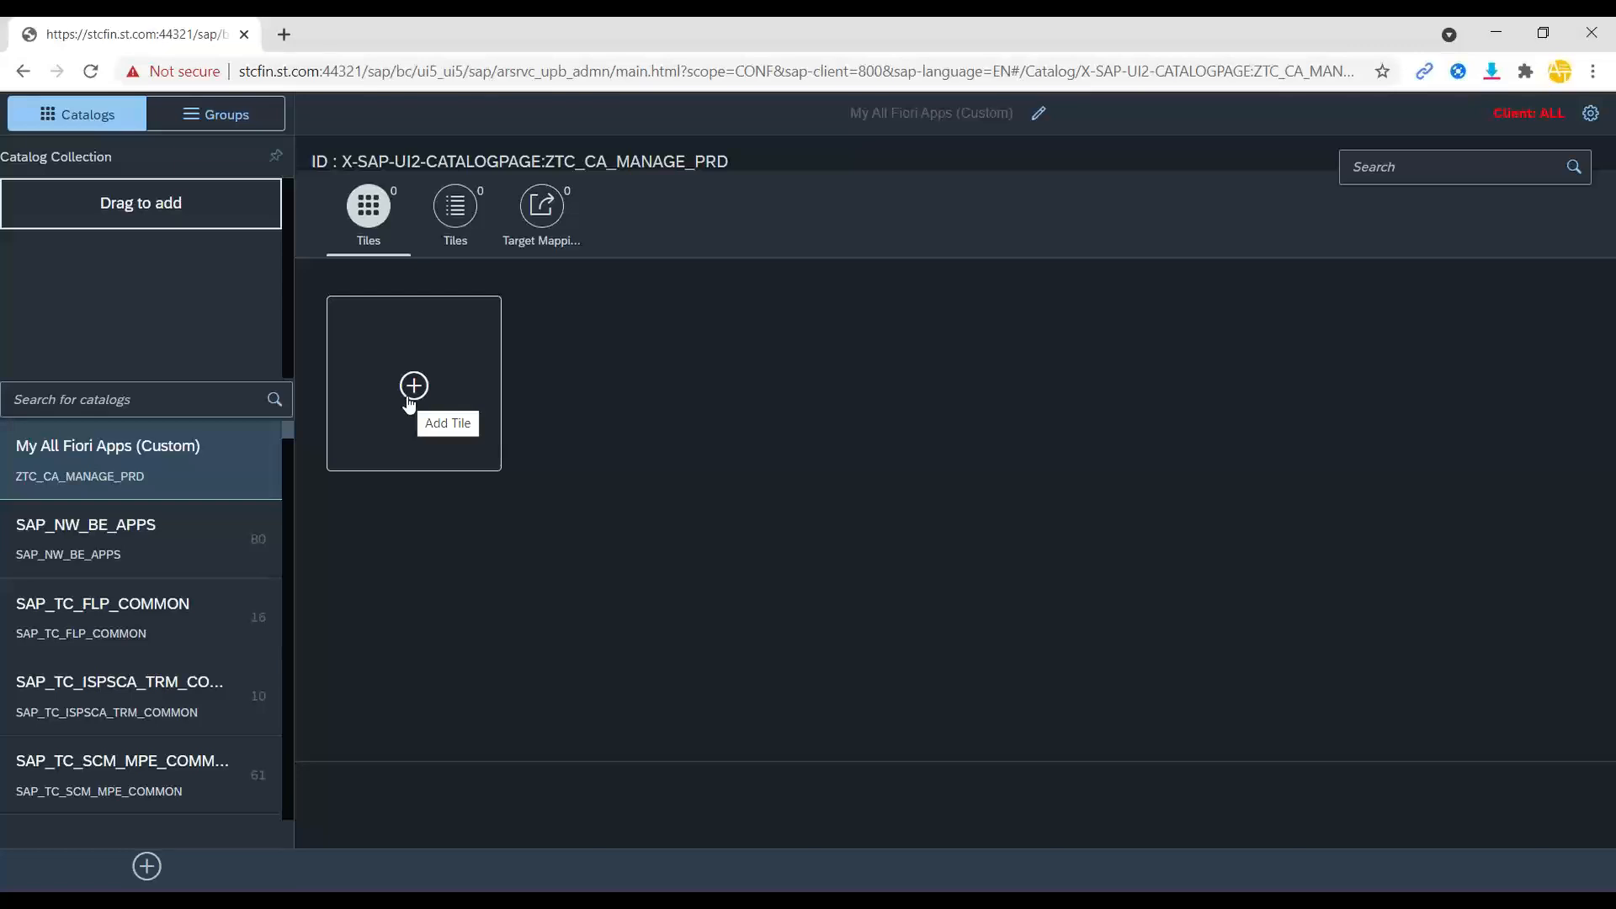
Open the catalog creation form, compare the fields of the Standard and Remote (deprecated) catalog types, and leave without creating a catalog.
left_click(147, 866)
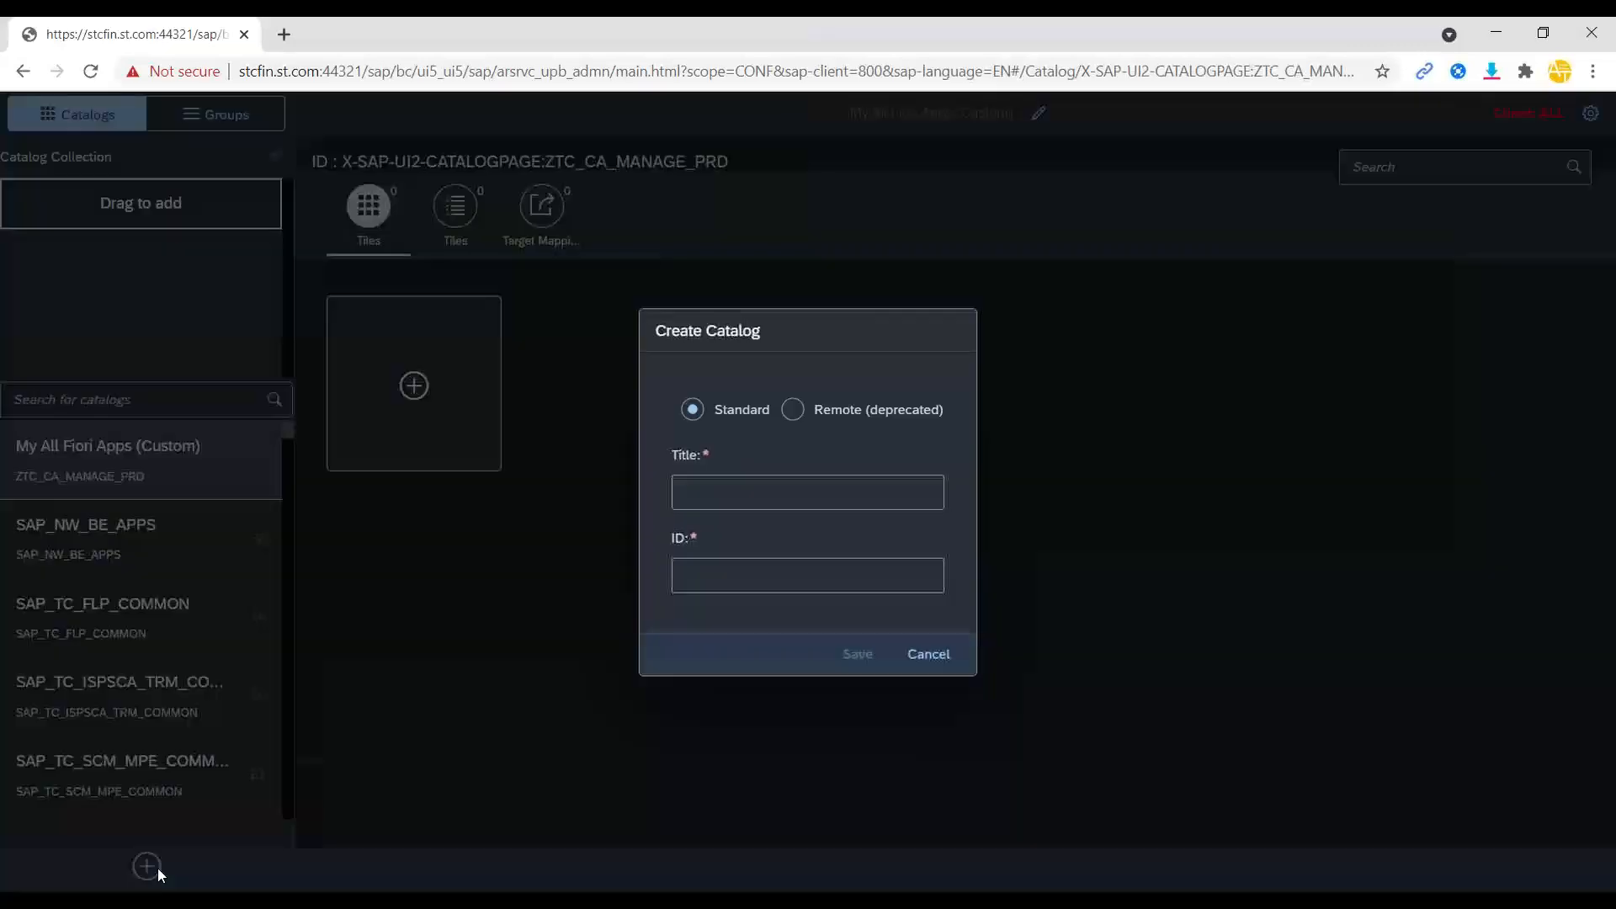
left_click(792, 409)
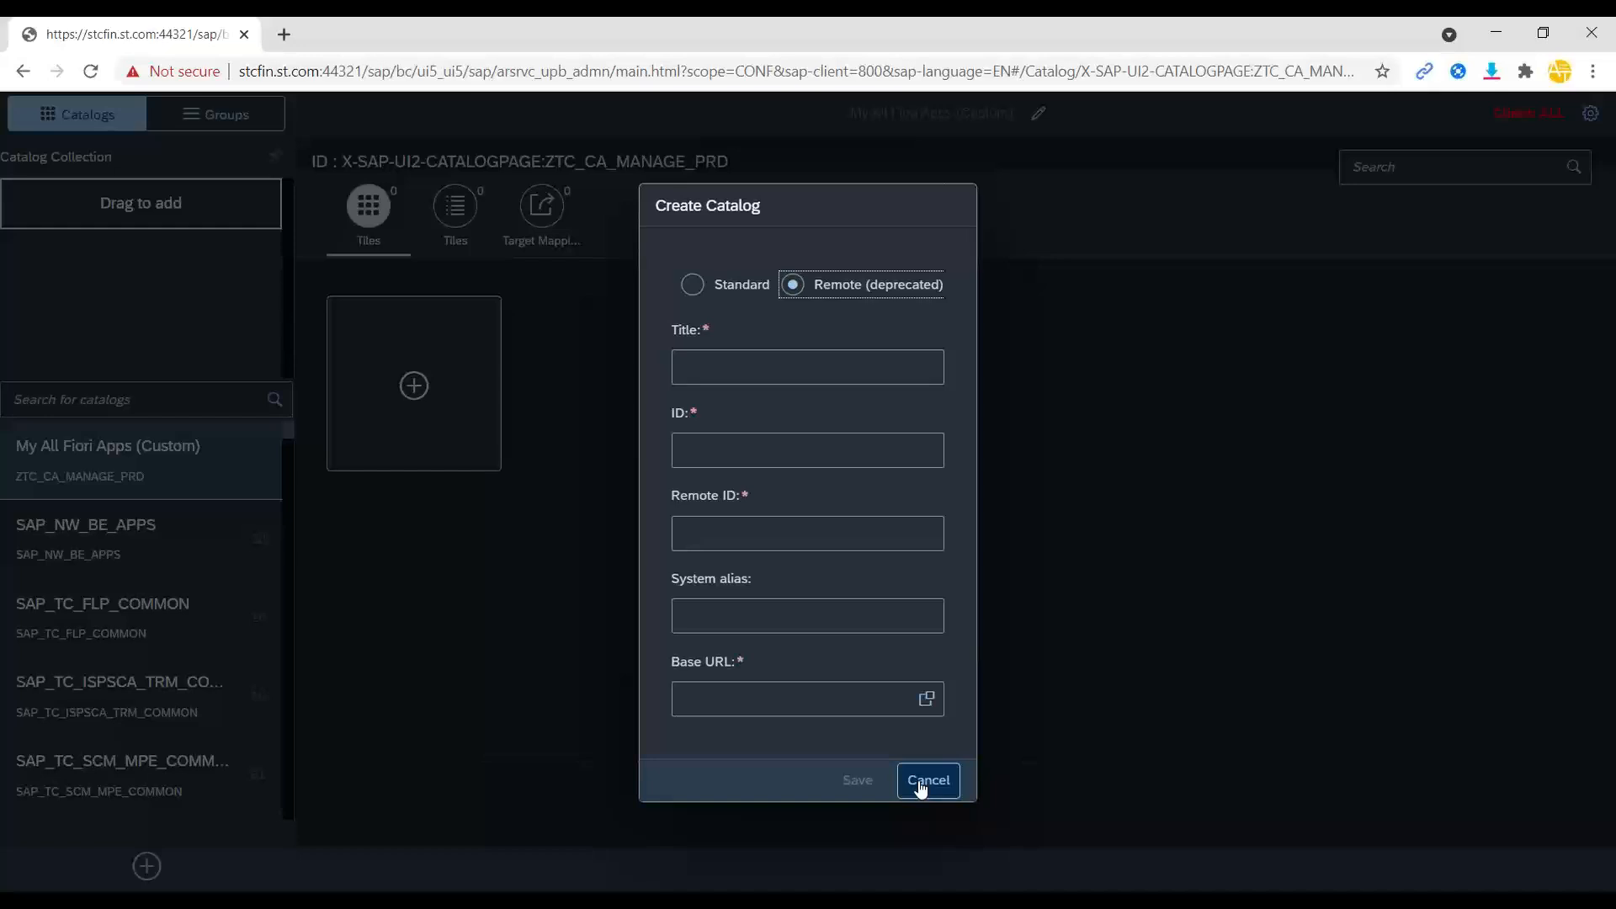
left_click(725, 286)
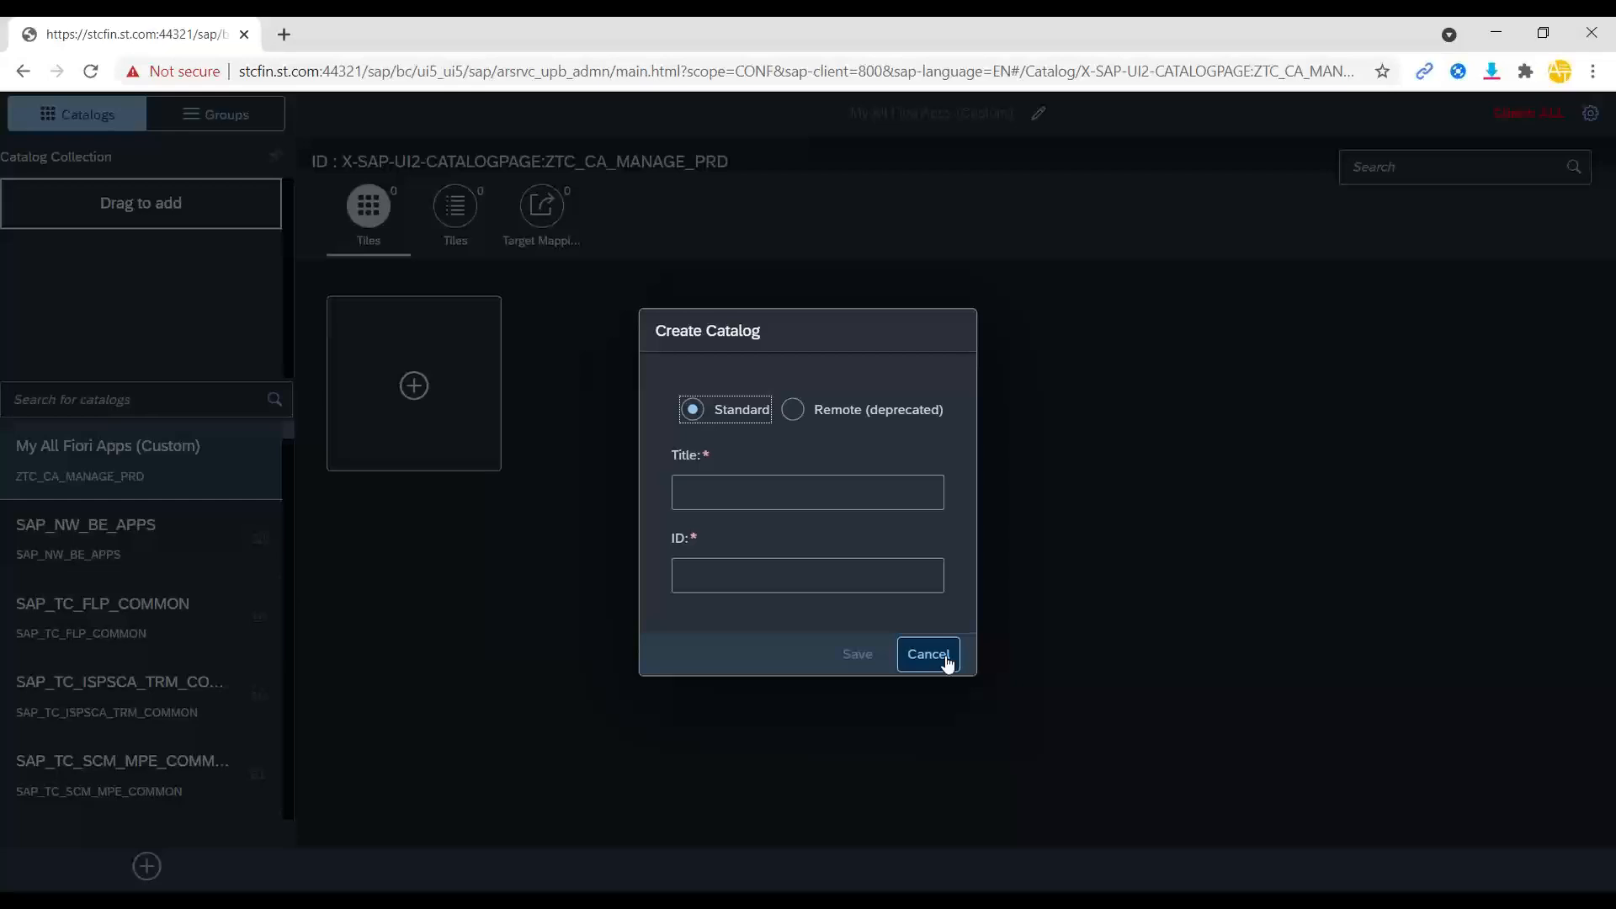
left_click(867, 411)
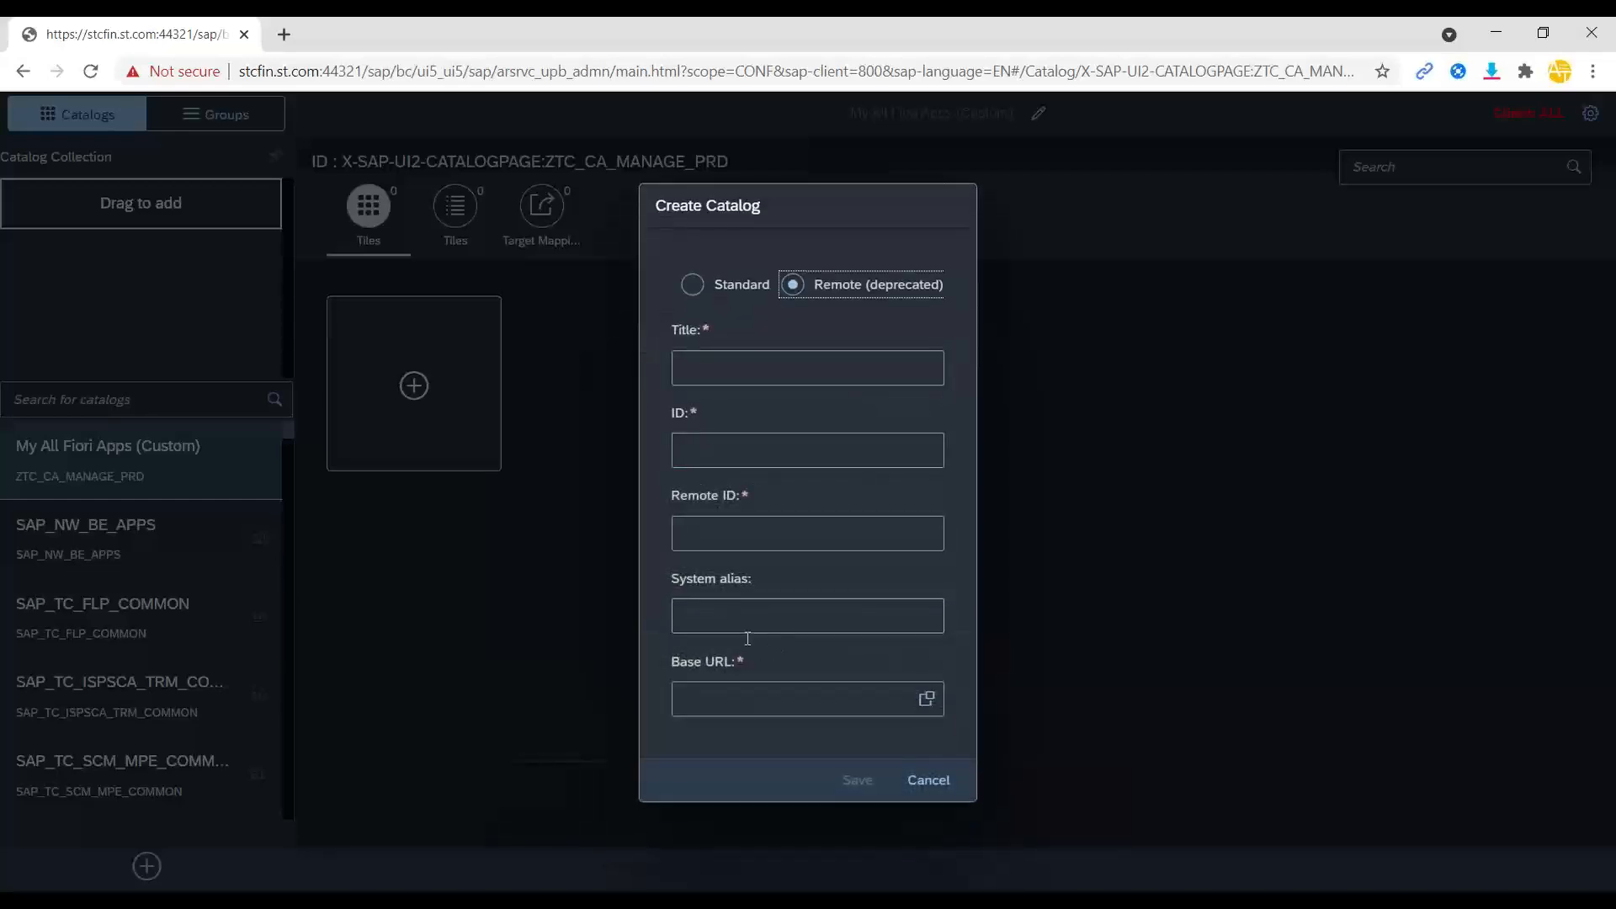
left_click(747, 638)
left_click_drag(700, 575, 775, 579)
left_click(775, 615)
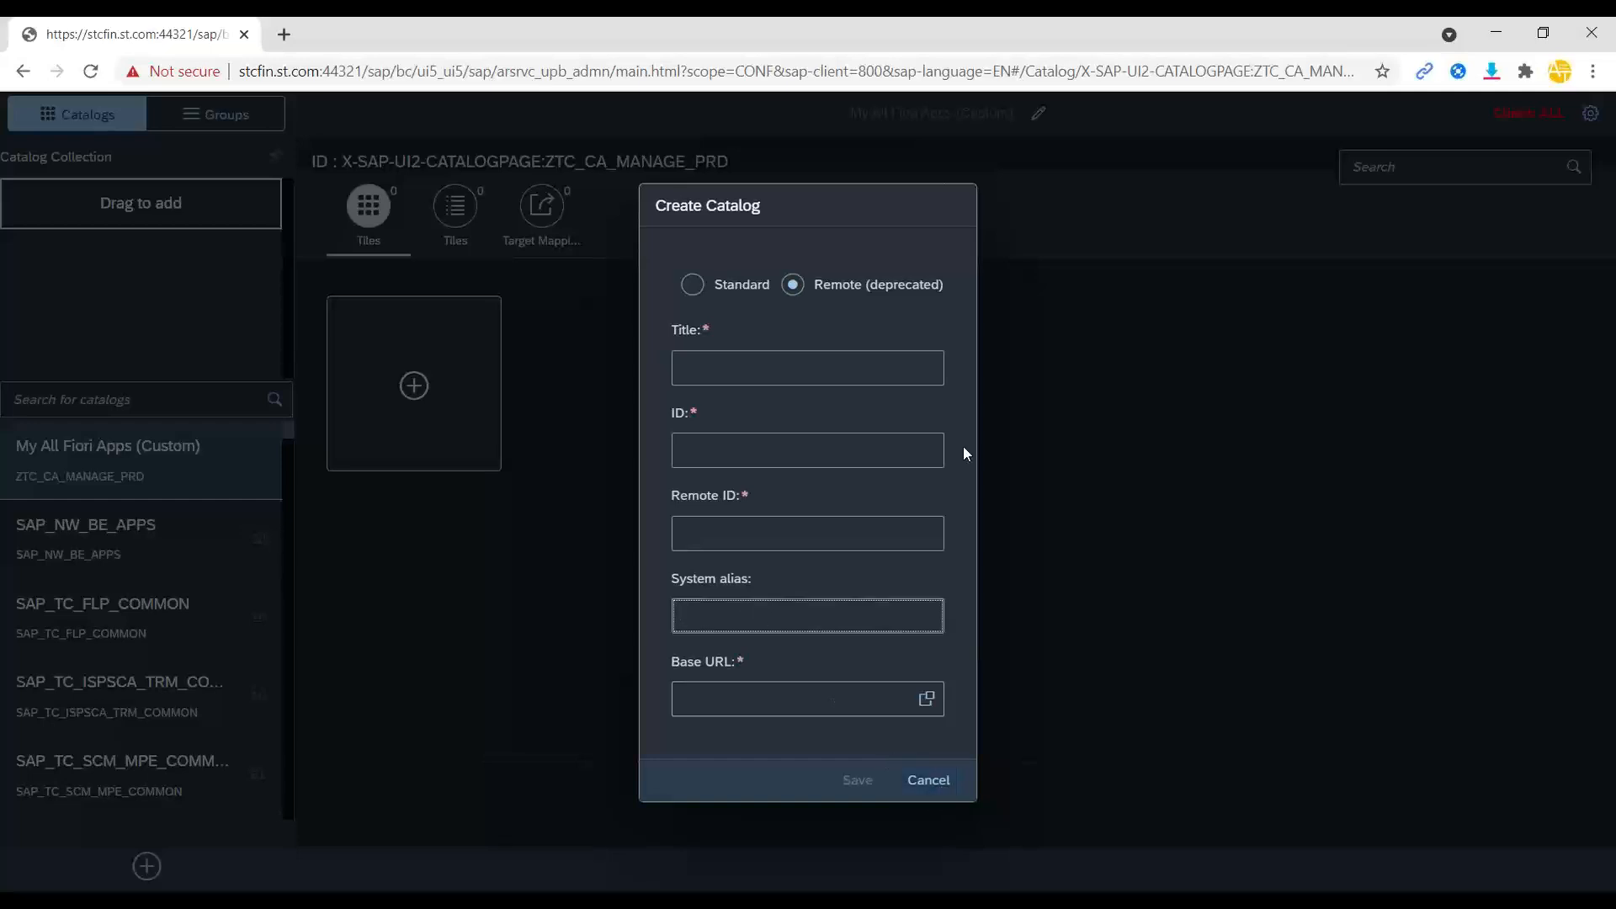
left_click(817, 290)
left_click_drag(817, 290, 939, 297)
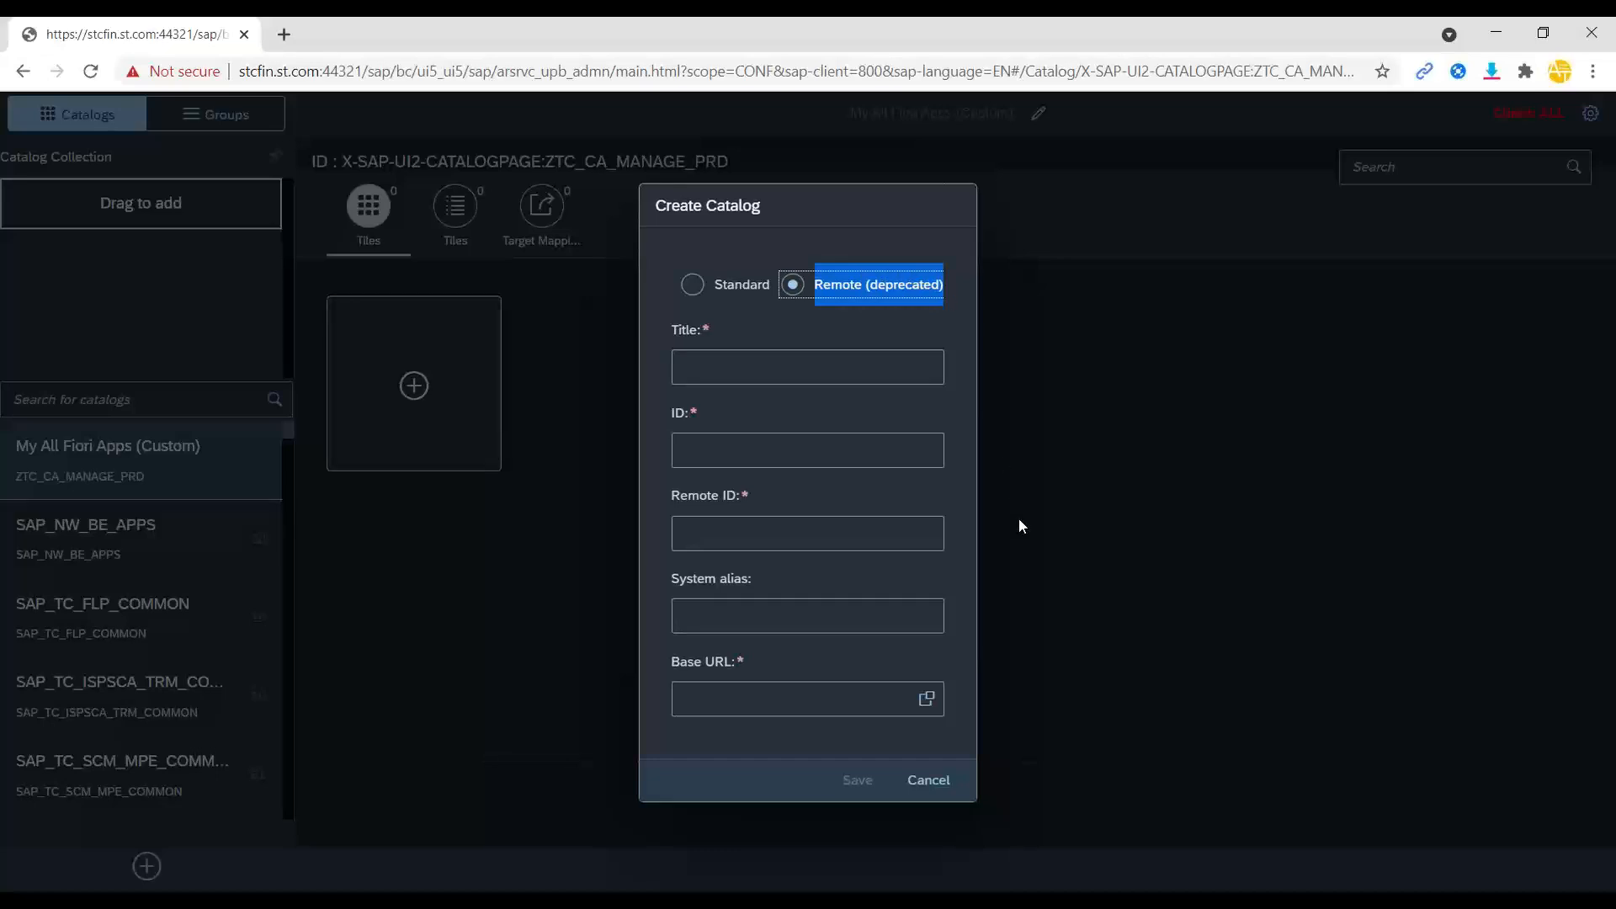
left_click(928, 780)
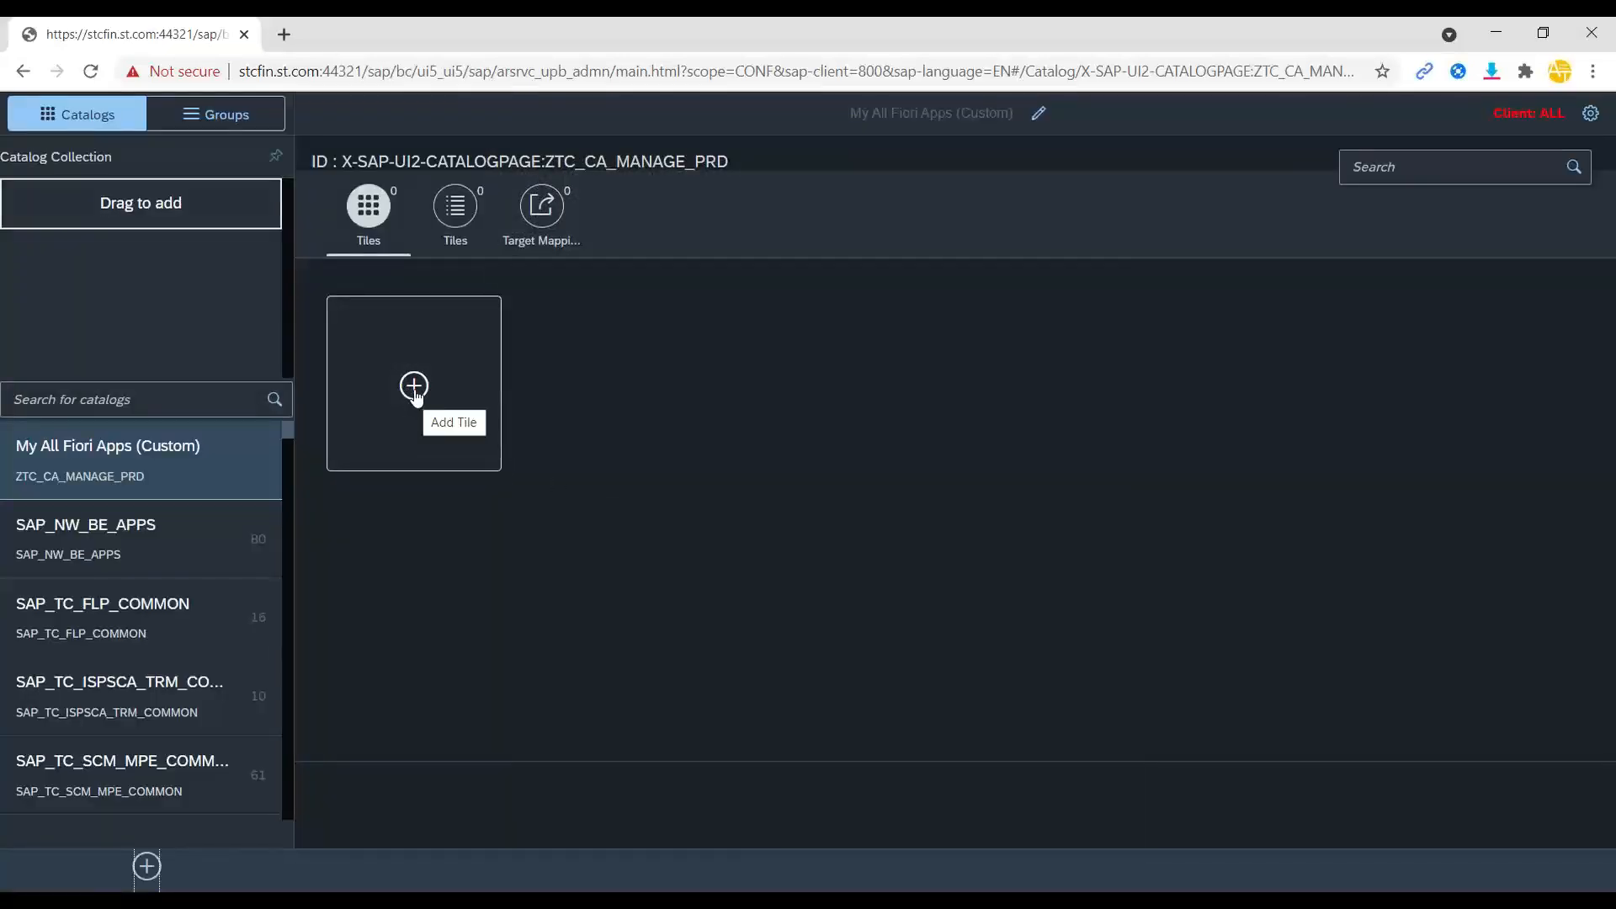
Switch to the PowerPoint deck, show slide 53 and examine the Catalog definition in the launchpad content overview.
left_click(415, 386)
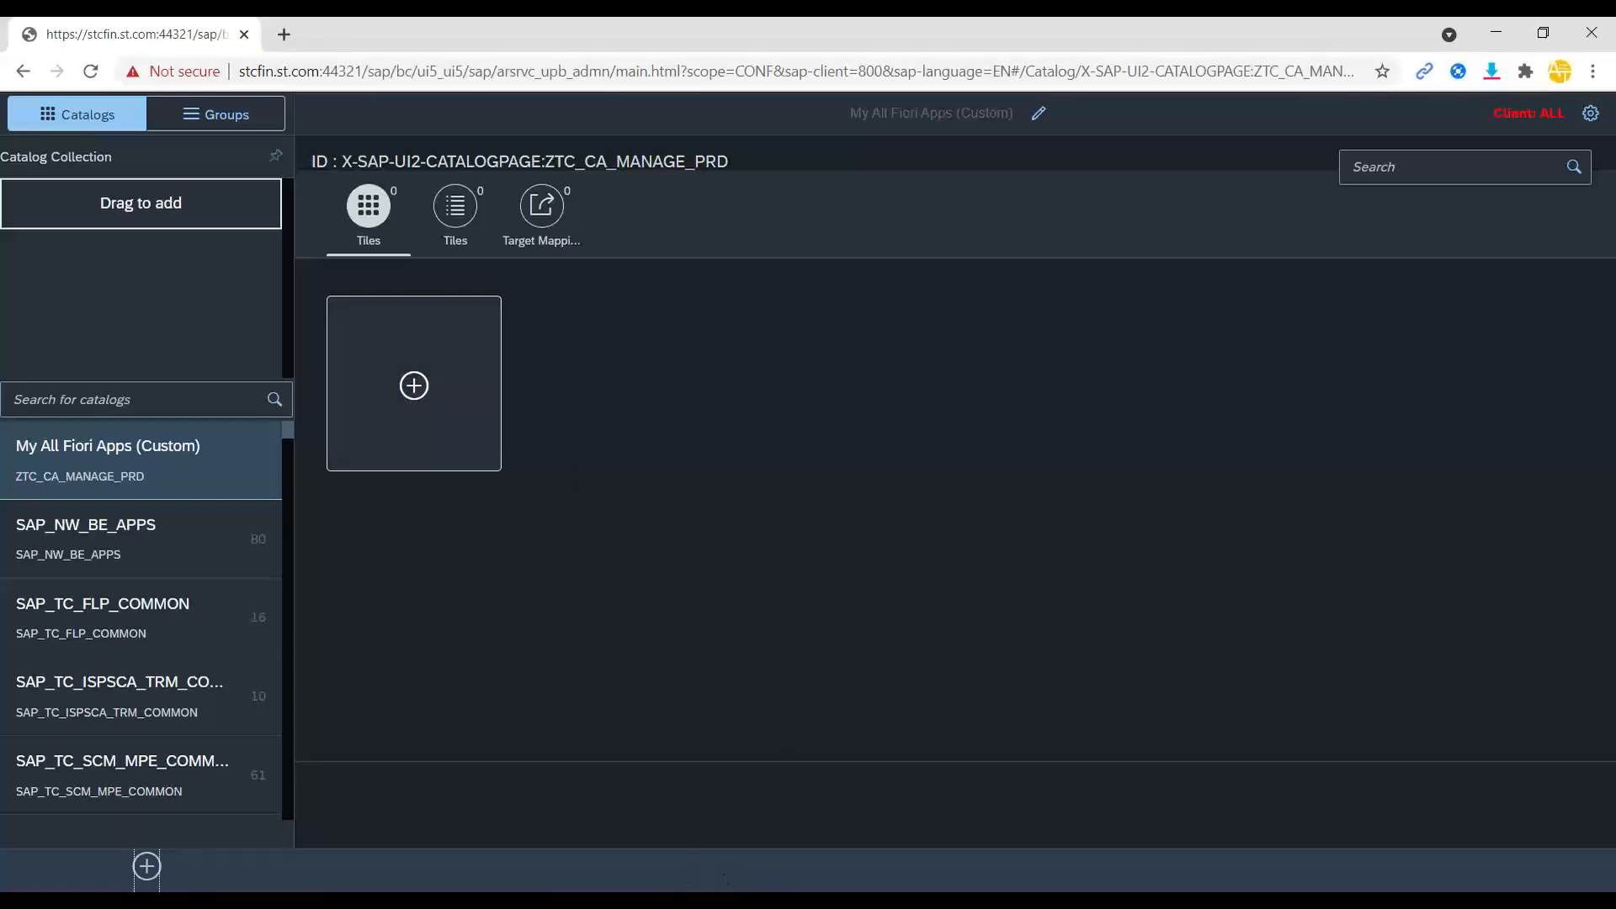
left_click(604, 901)
left_click(497, 829)
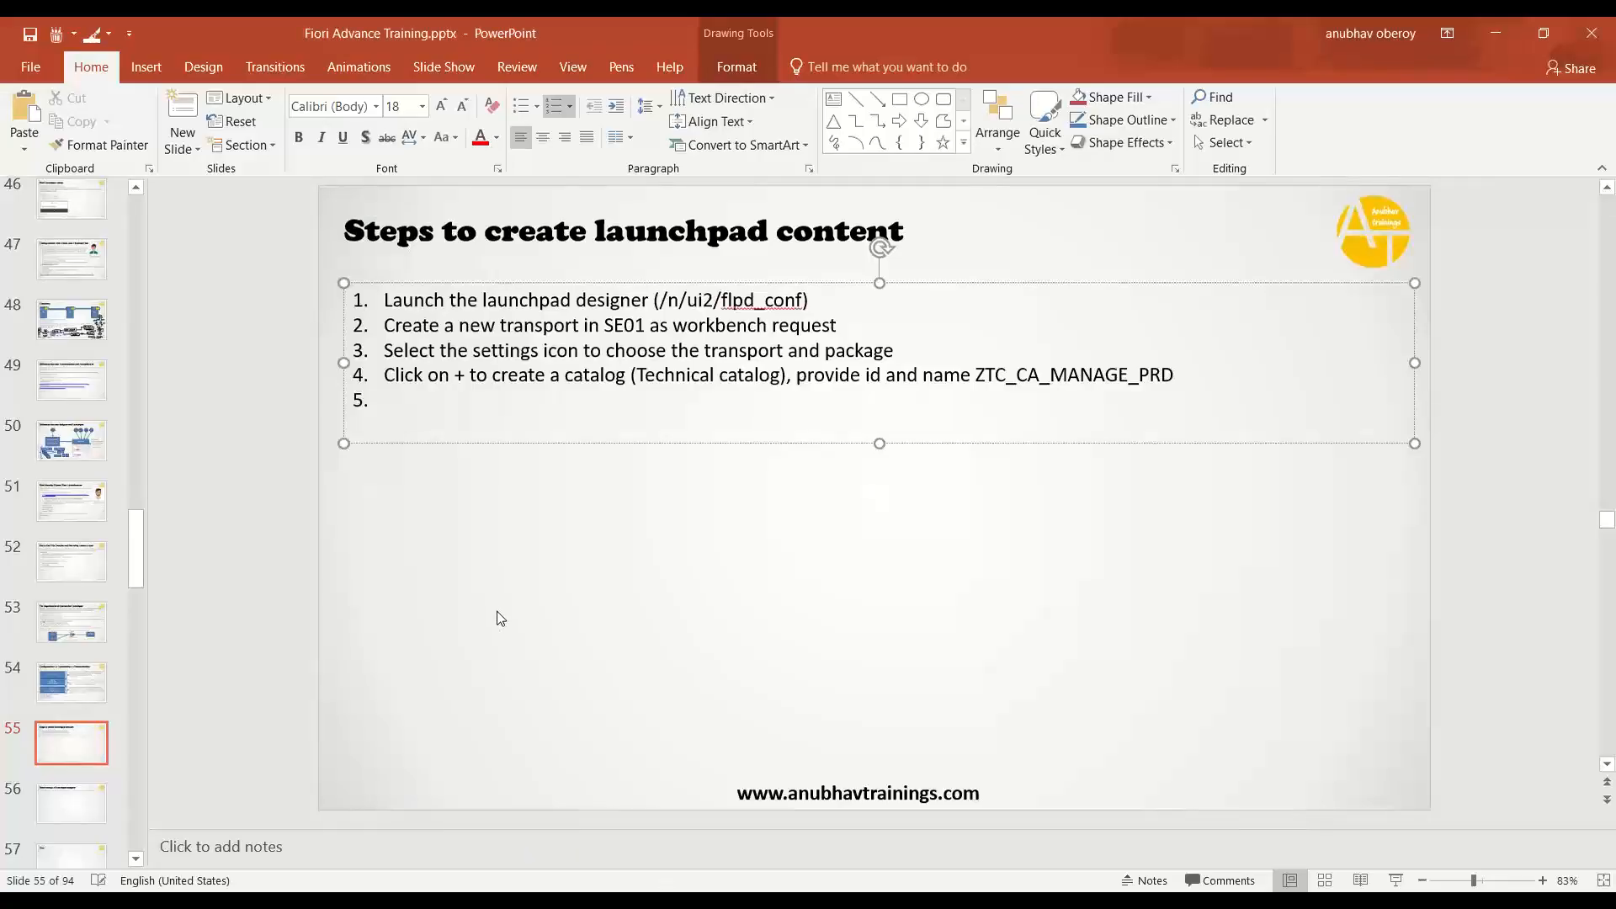
left_click(76, 633)
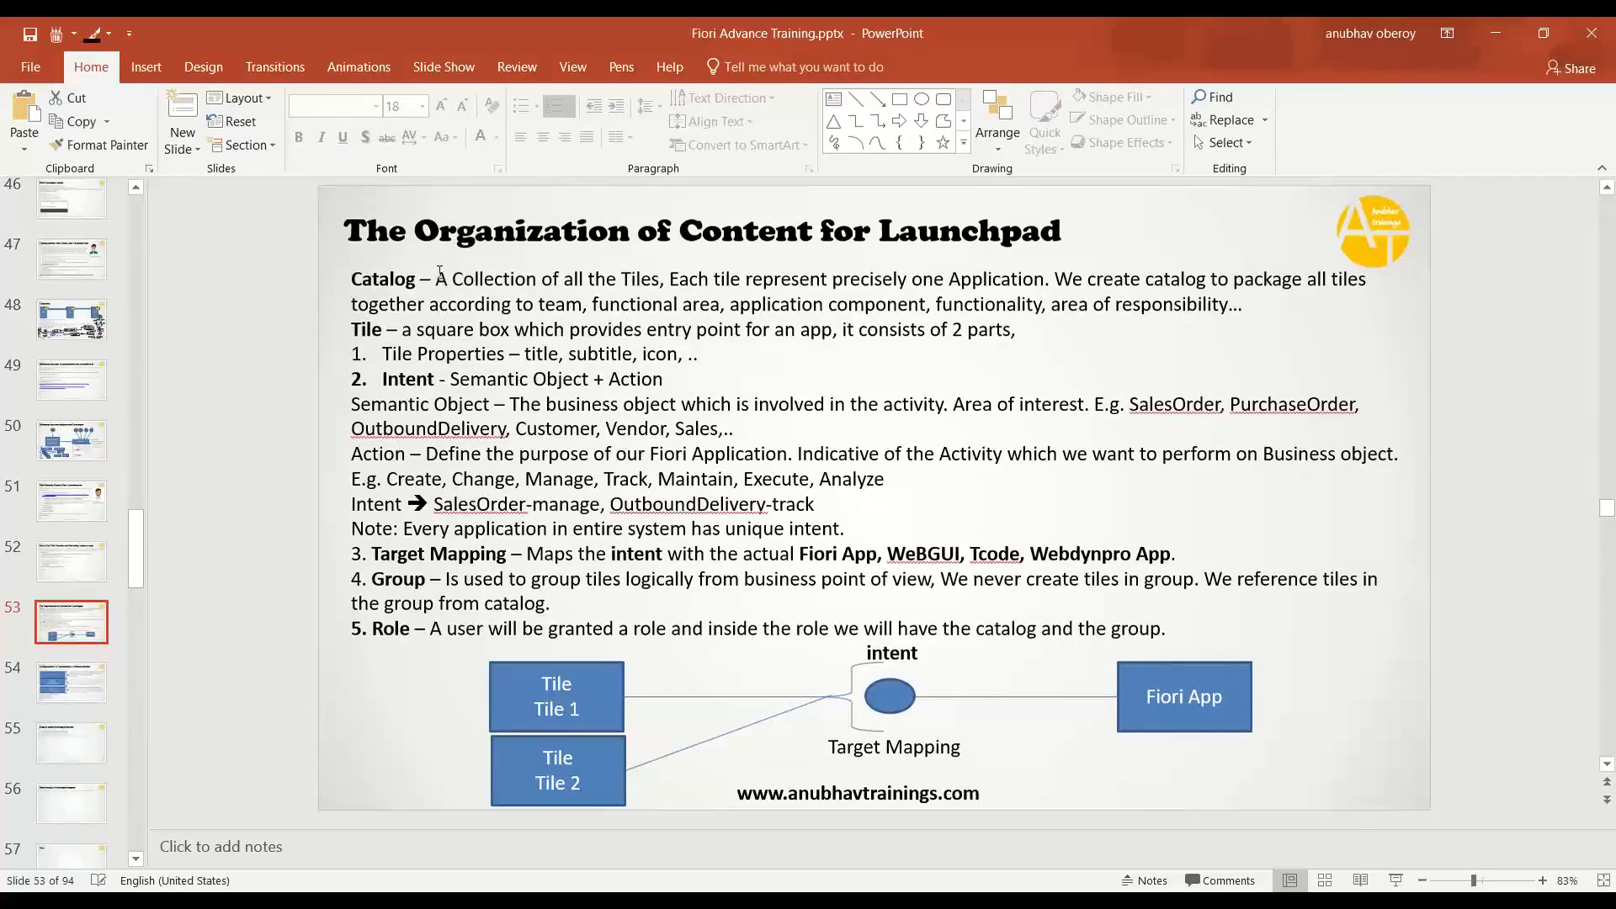
mouse_move(436, 279)
left_mouse_down()
mouse_move(1093, 293)
mouse_move(1269, 319)
left_mouse_up()
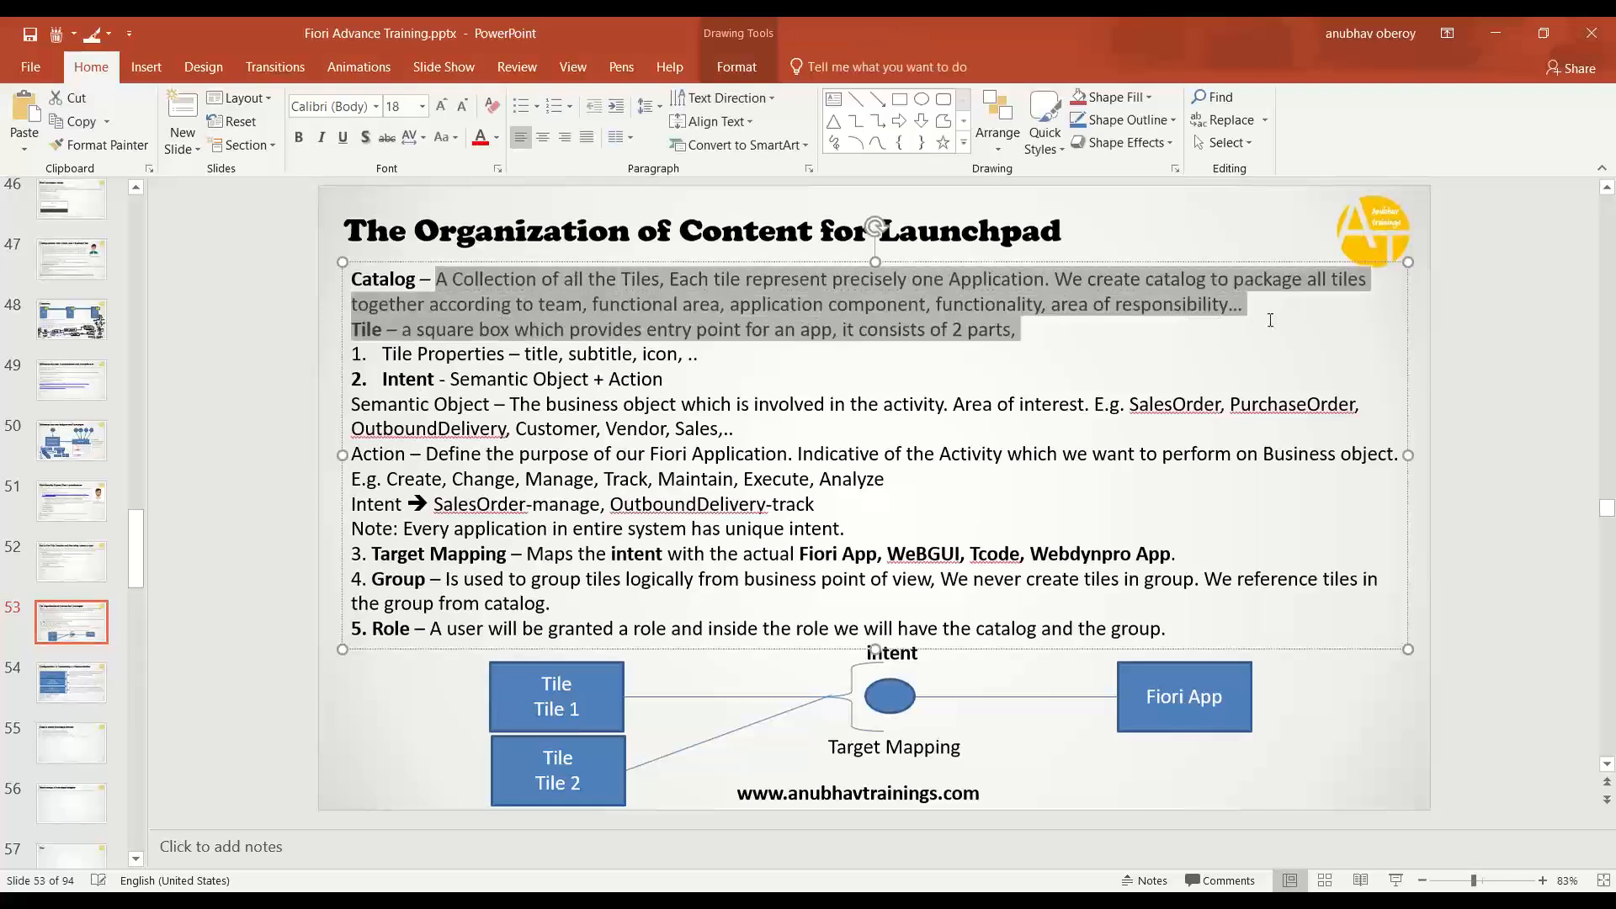
left_click(1268, 321)
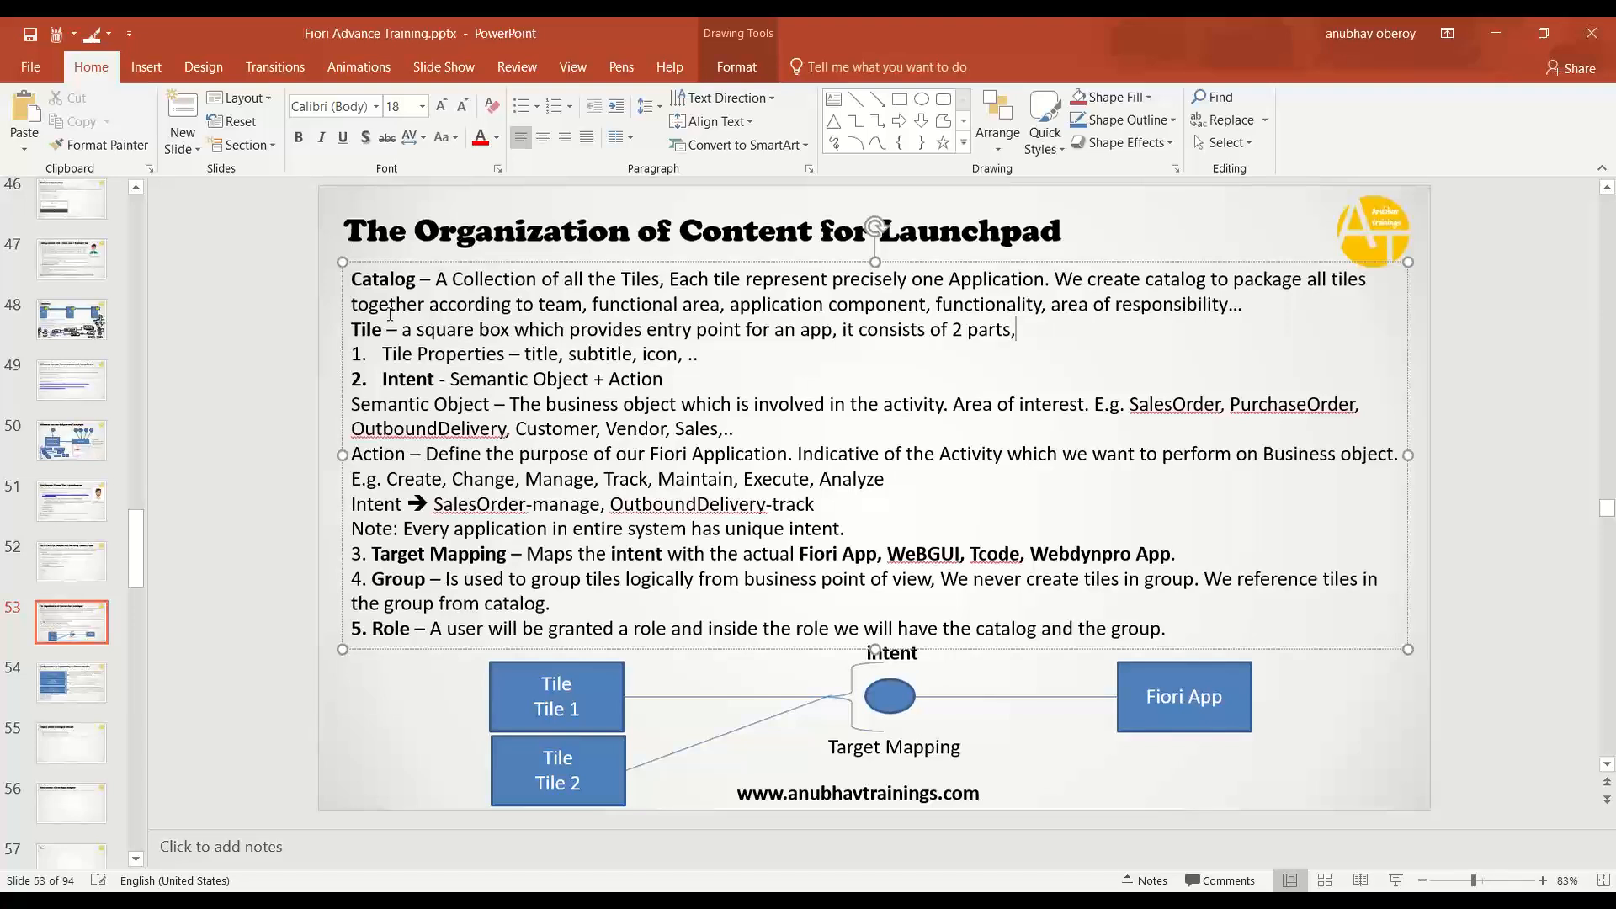
Switch to the Launchpad Designer and start a new static App Launcher tile in the My All Fiori Apps (Custom) catalog.
key("alt+Tab")
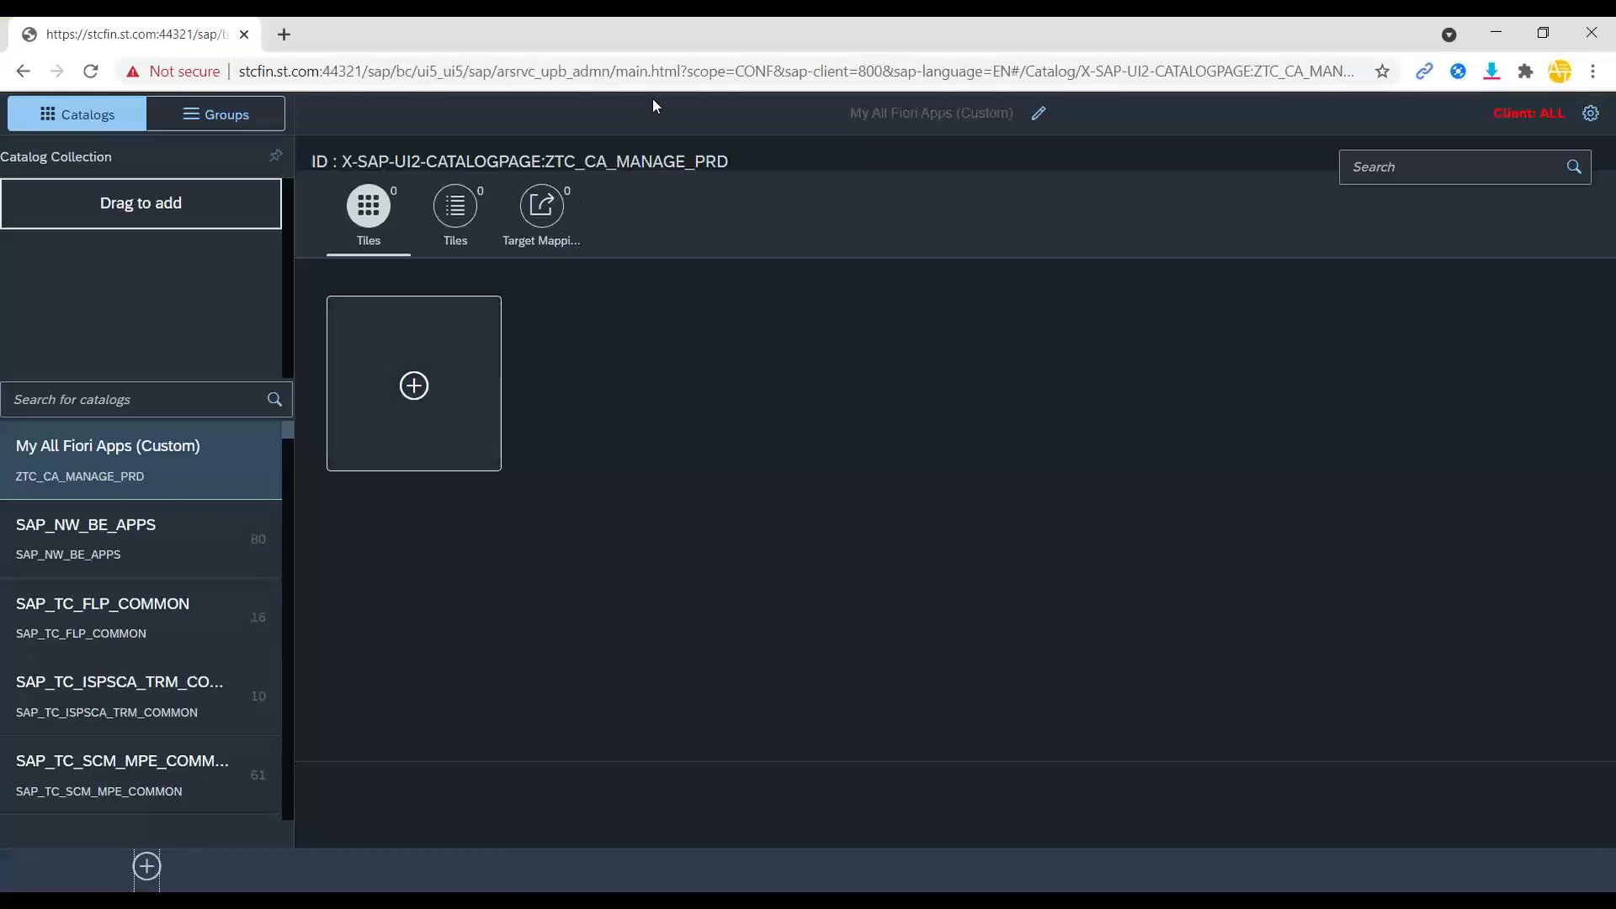
left_click(147, 866)
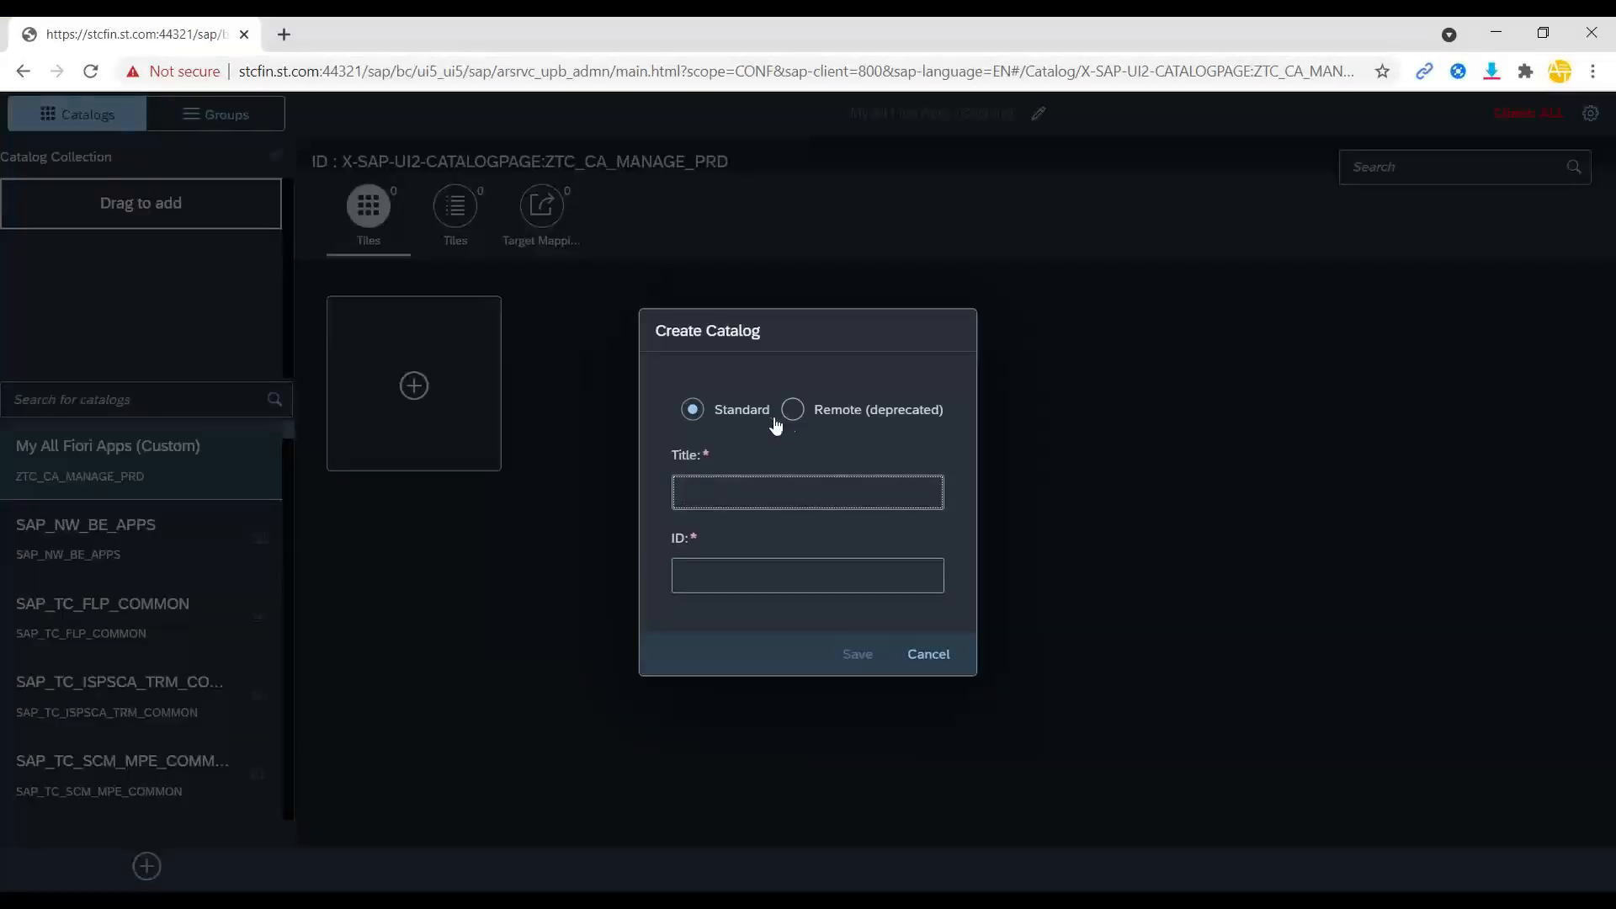
left_click(936, 658)
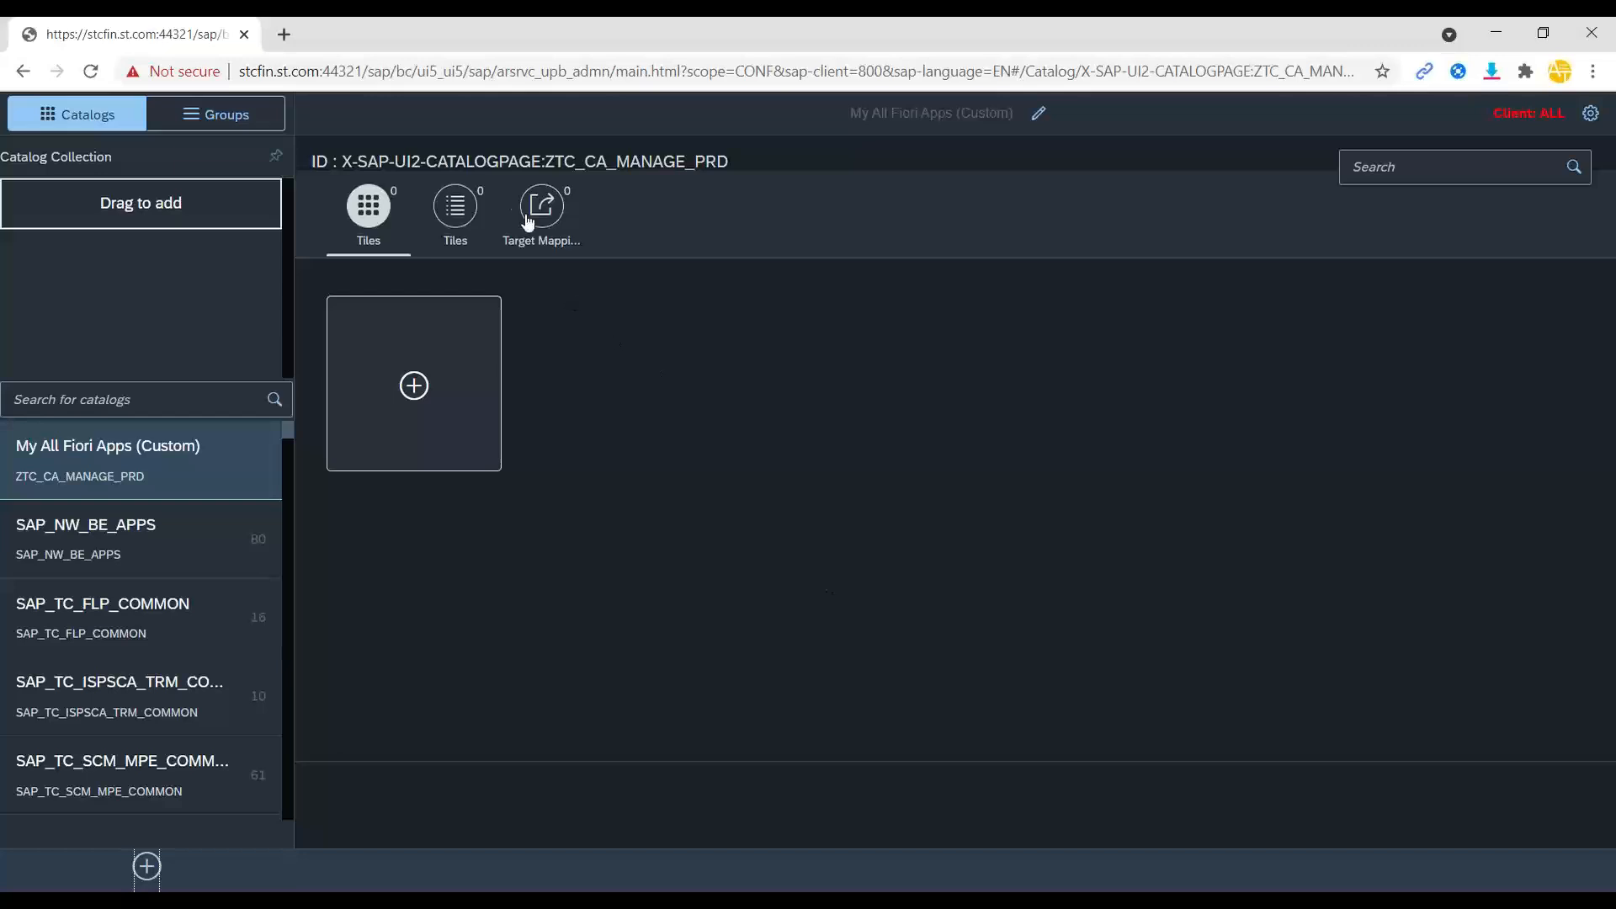
left_click(412, 387)
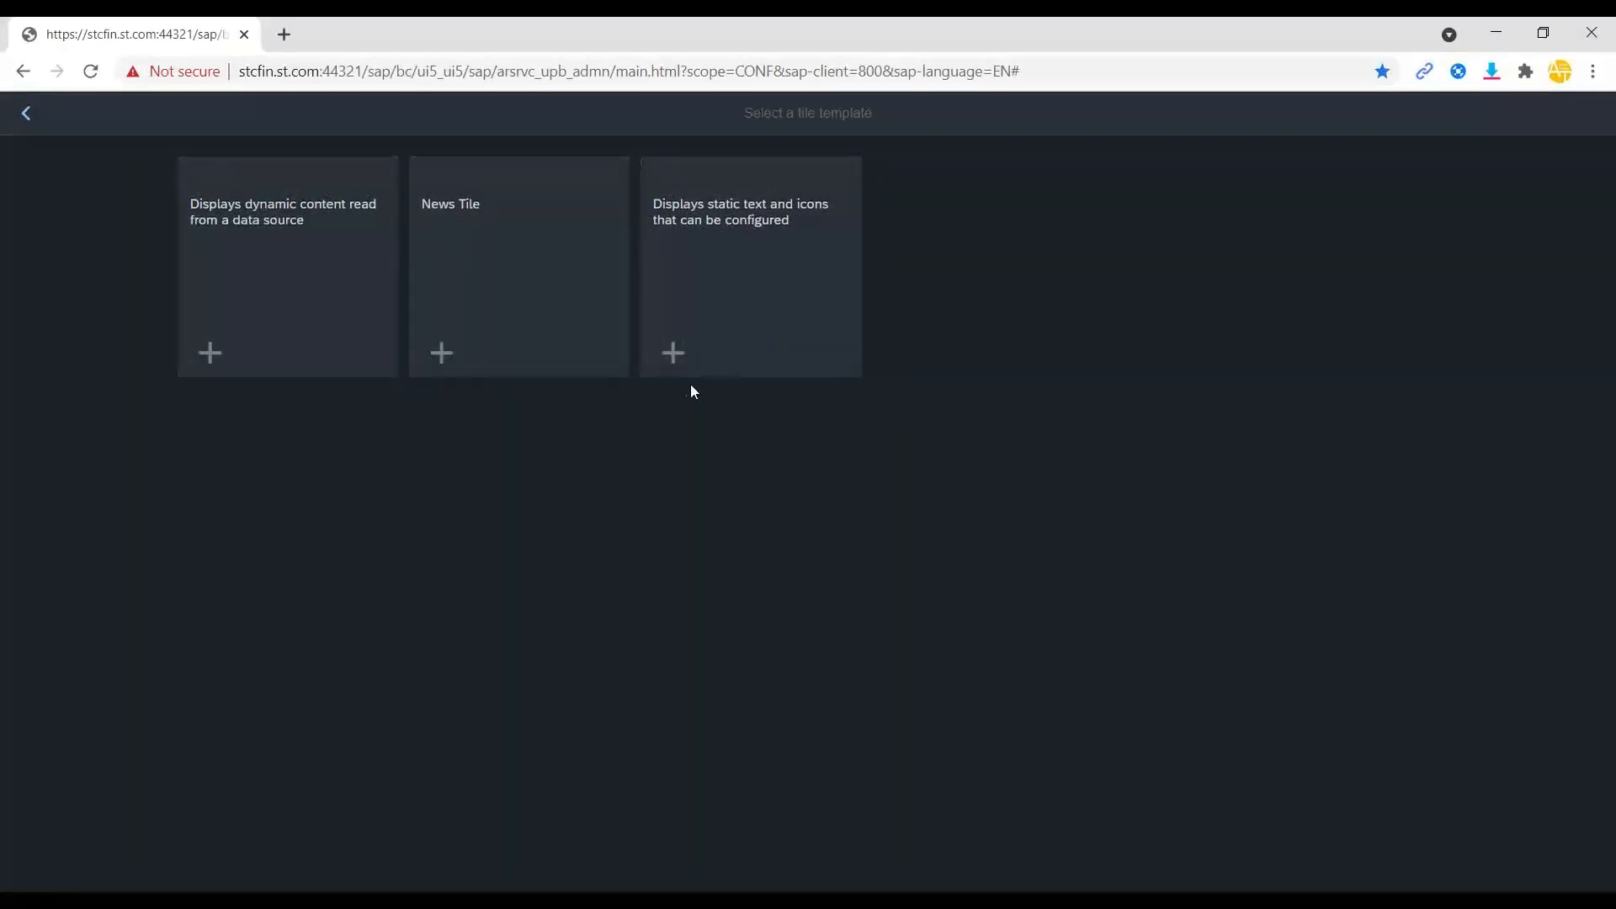
left_click(677, 353)
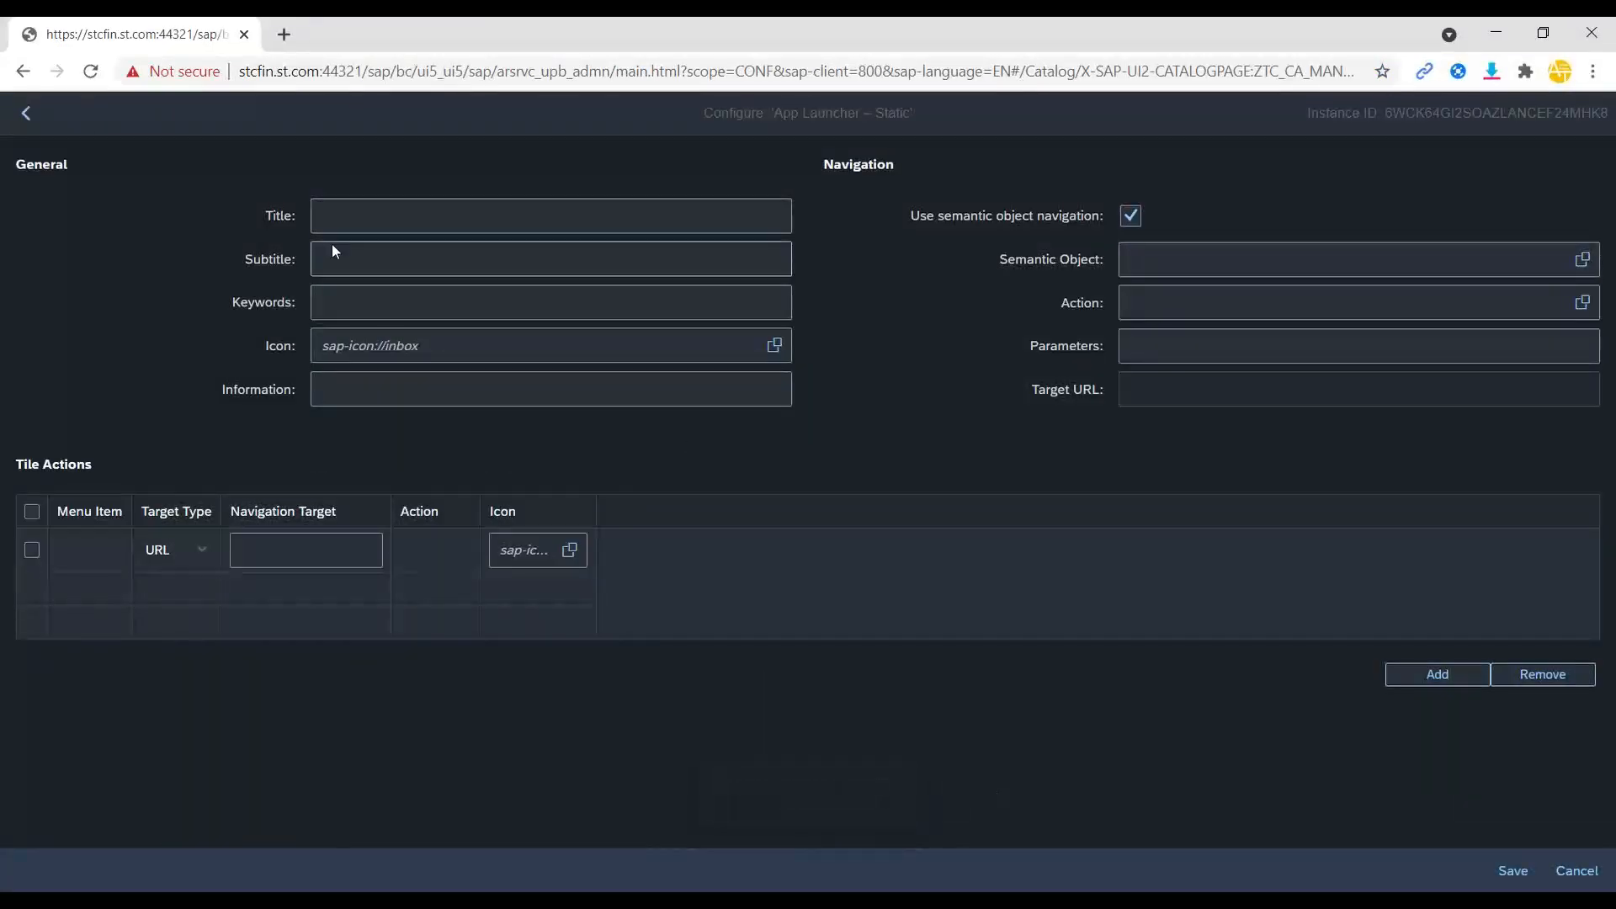
Set the tile's title to "Manage Product App" and its subtitle to "AnubhavTrainings.com".
left_click(345, 209)
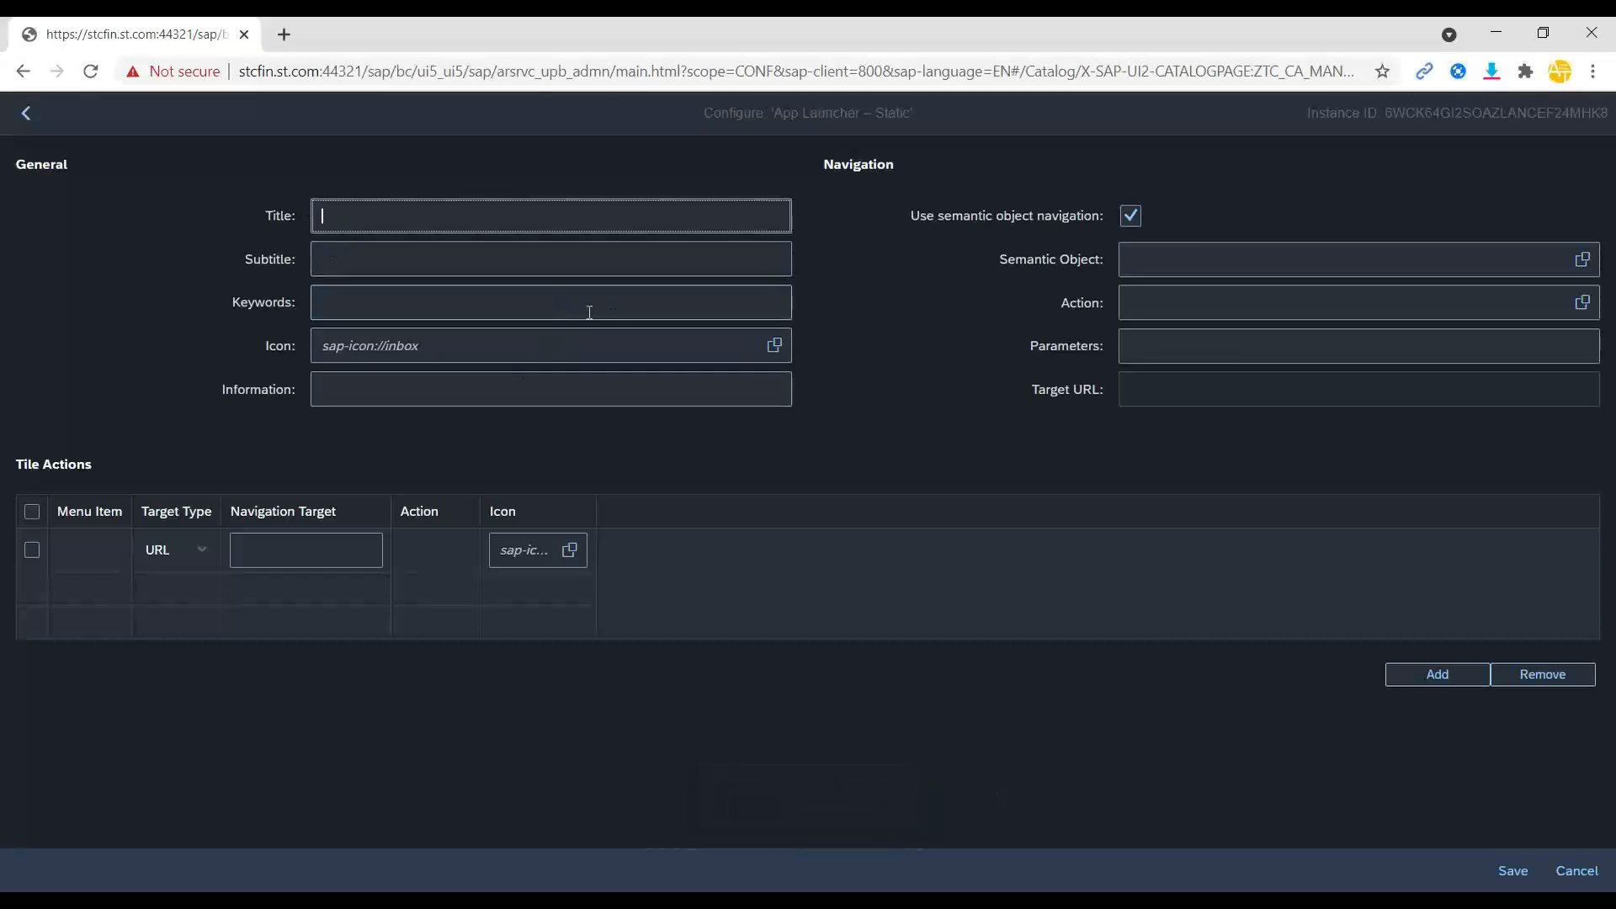
type("Manage Product App")
key("Tab")
type("Anubh")
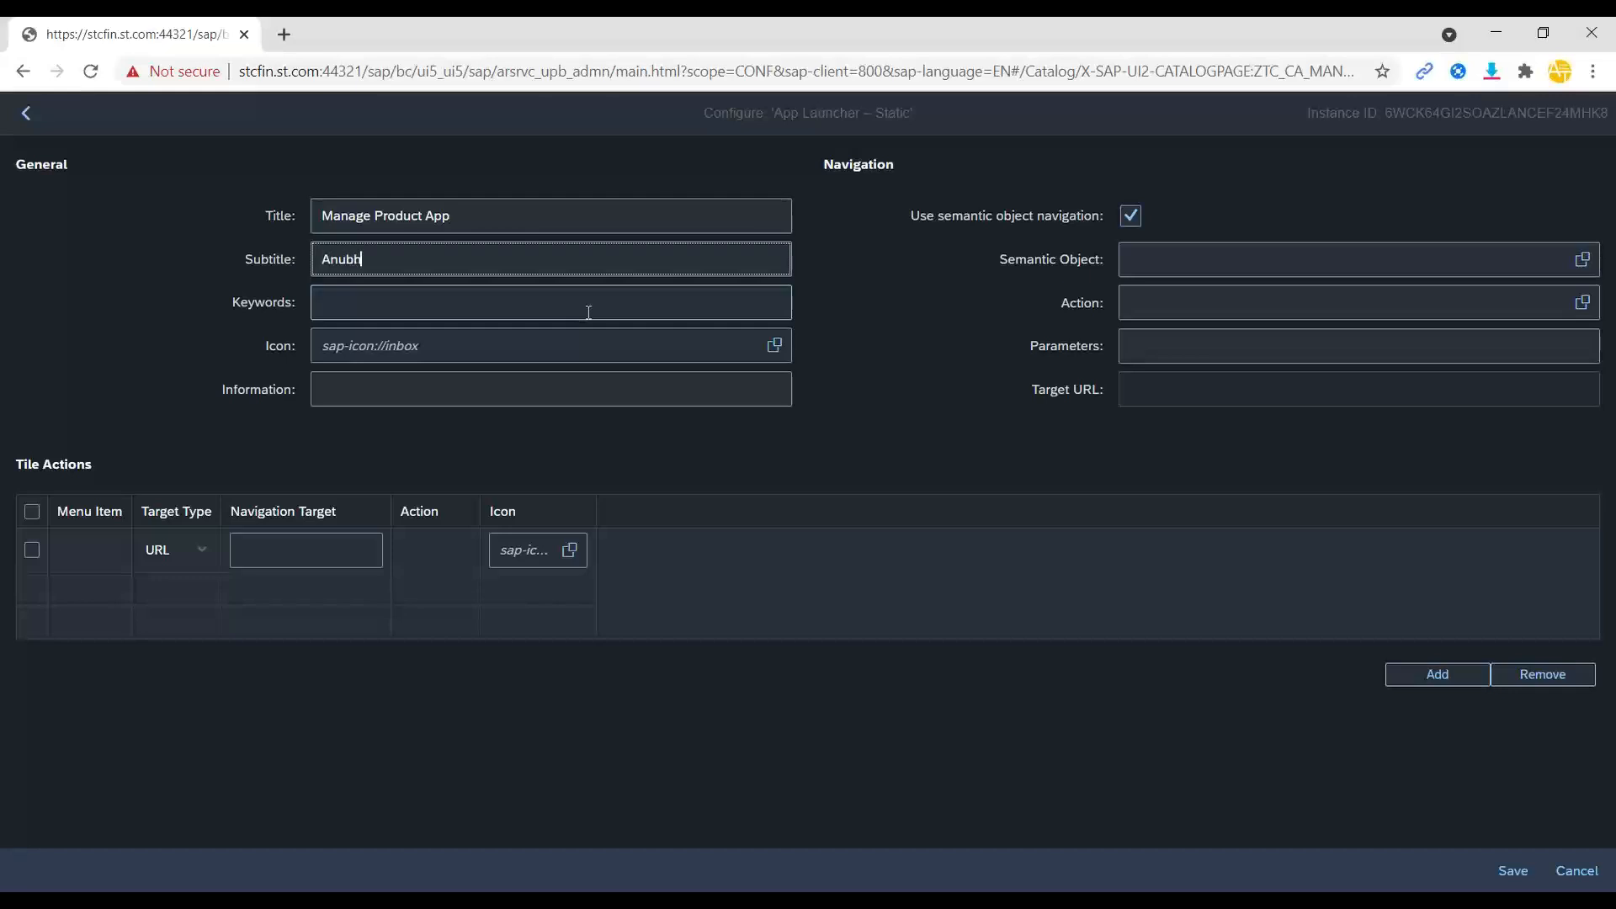
type("avTrainings.com")
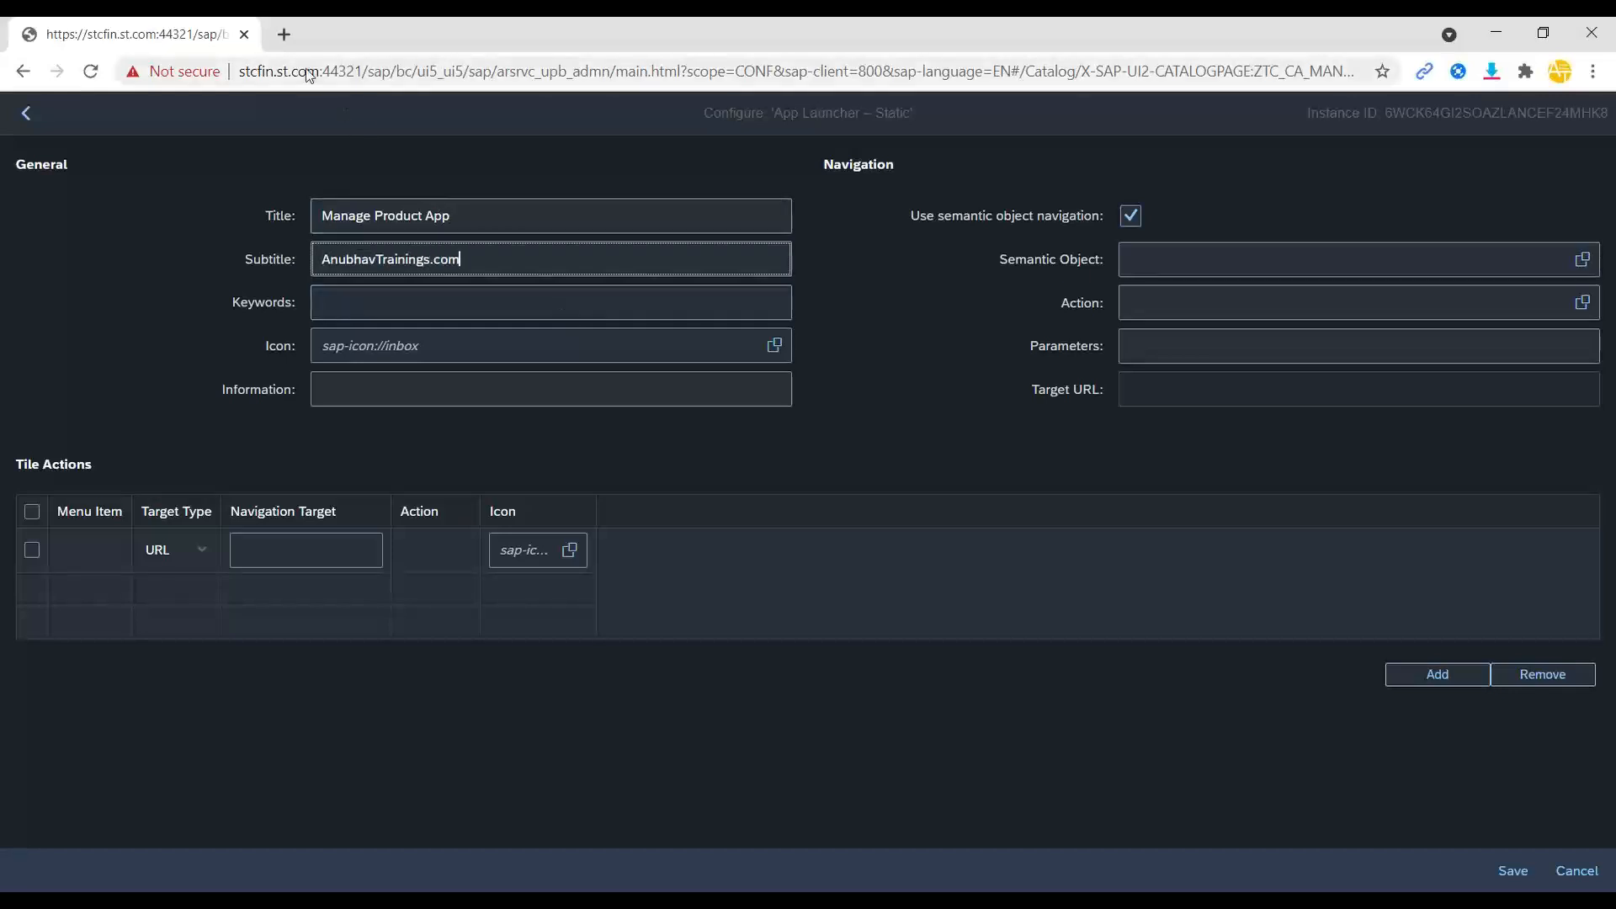
Load the Fiori Launchpad home page at stcfin.st.com:44321 in a new browser tab.
left_click(283, 34)
type("st")
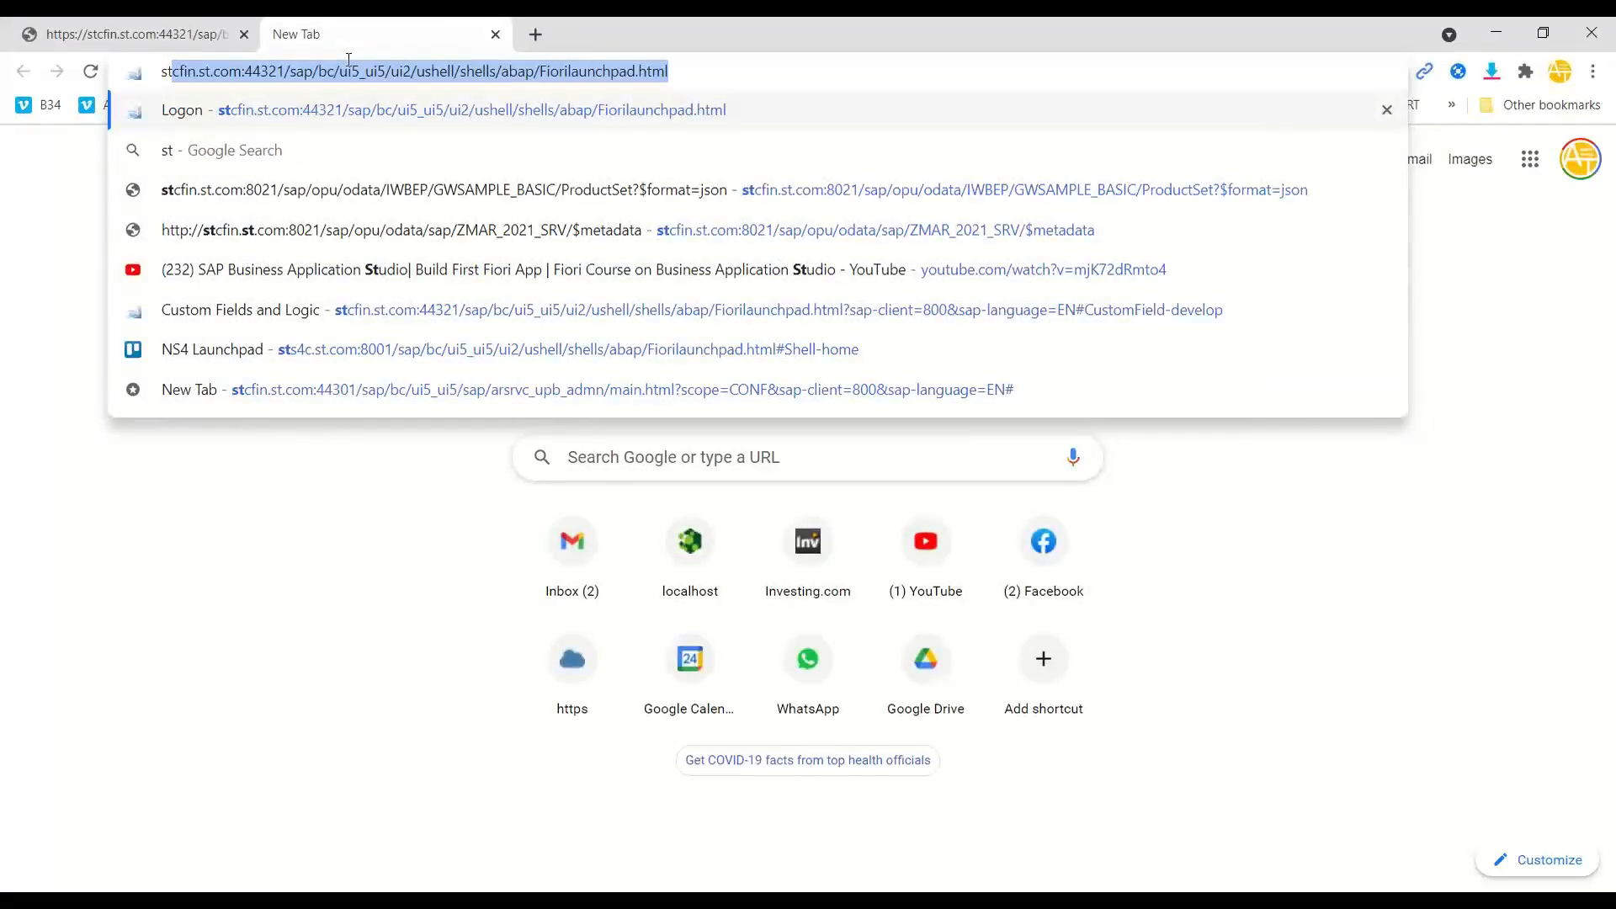
key("Return")
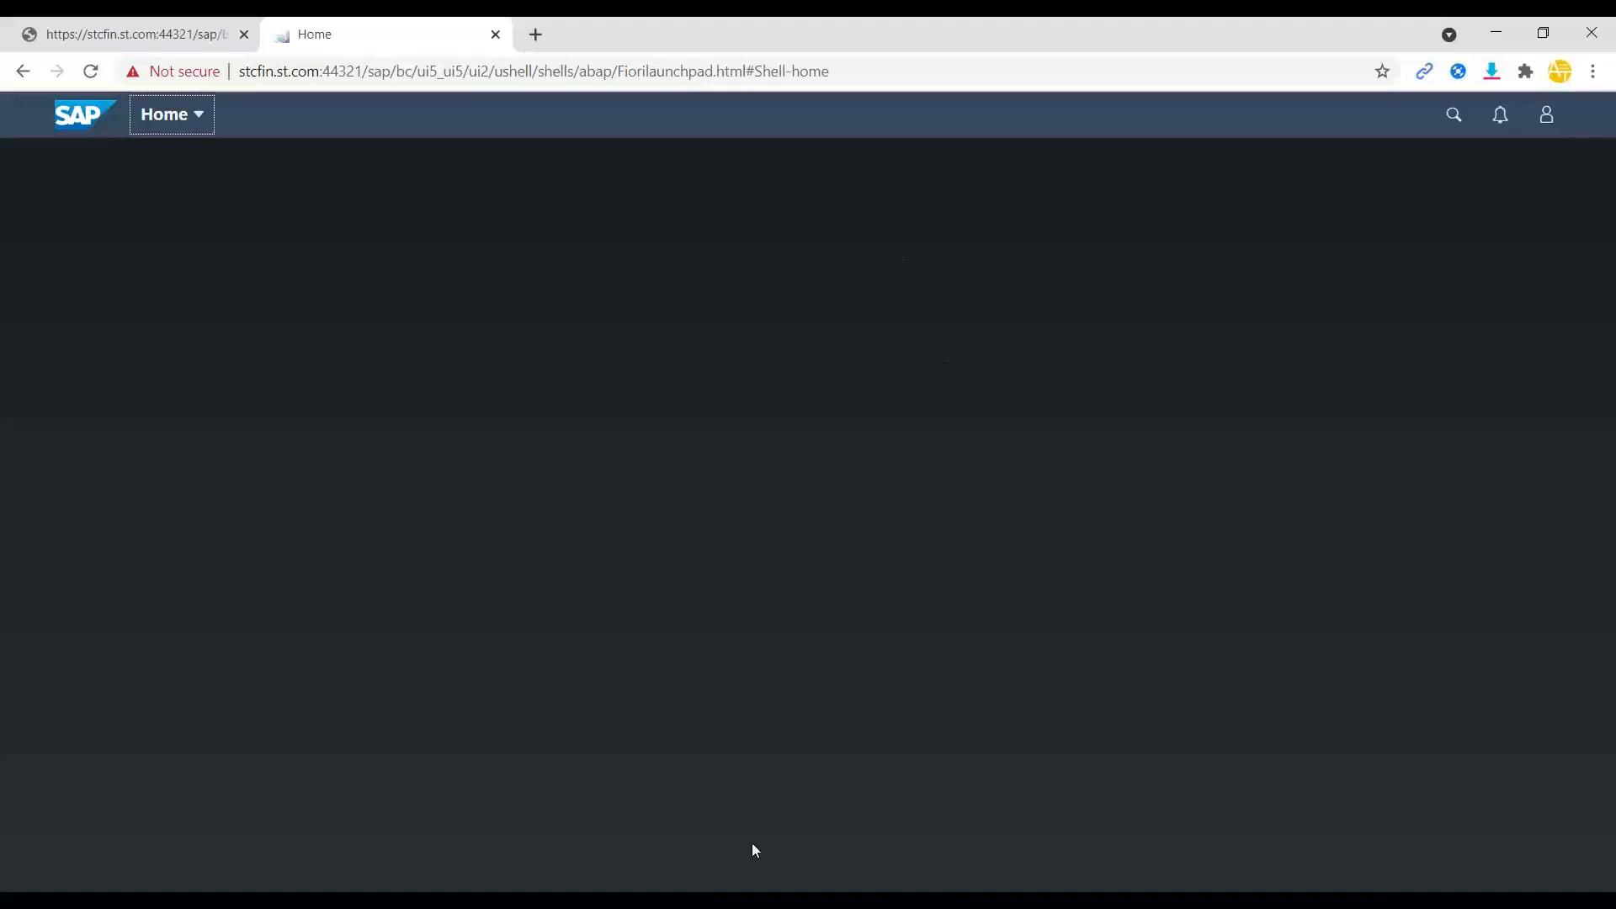
Switch to the PowerPoint deck, insert a new slide after slide 55 and title it "Components of a tile".
key("alt+Tab")
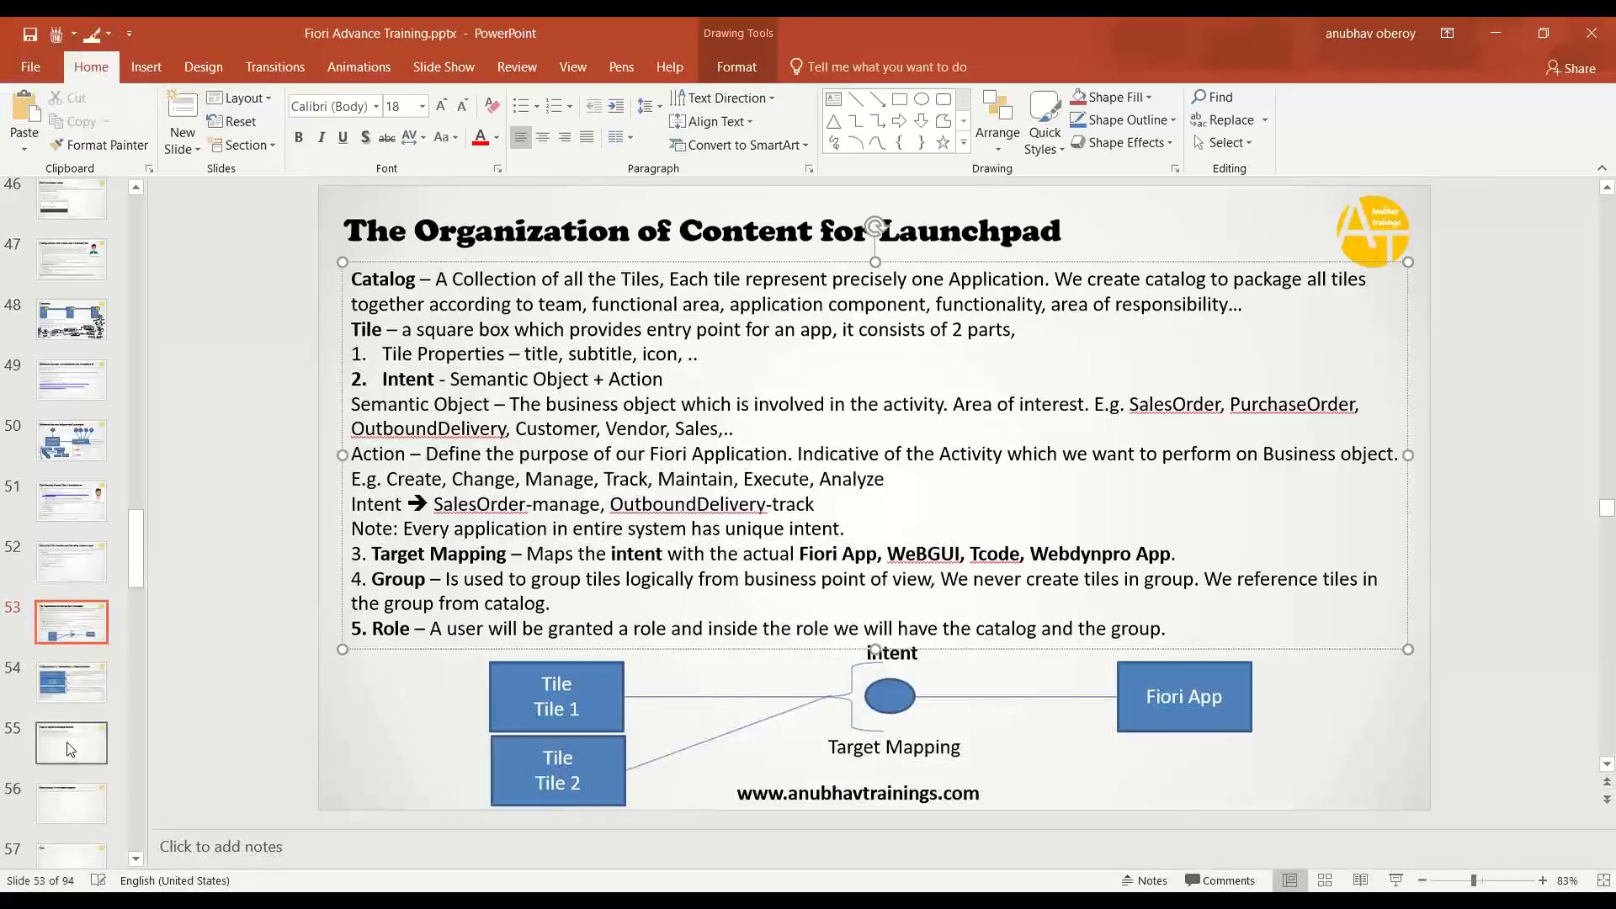
left_click_drag(78, 853, 72, 779)
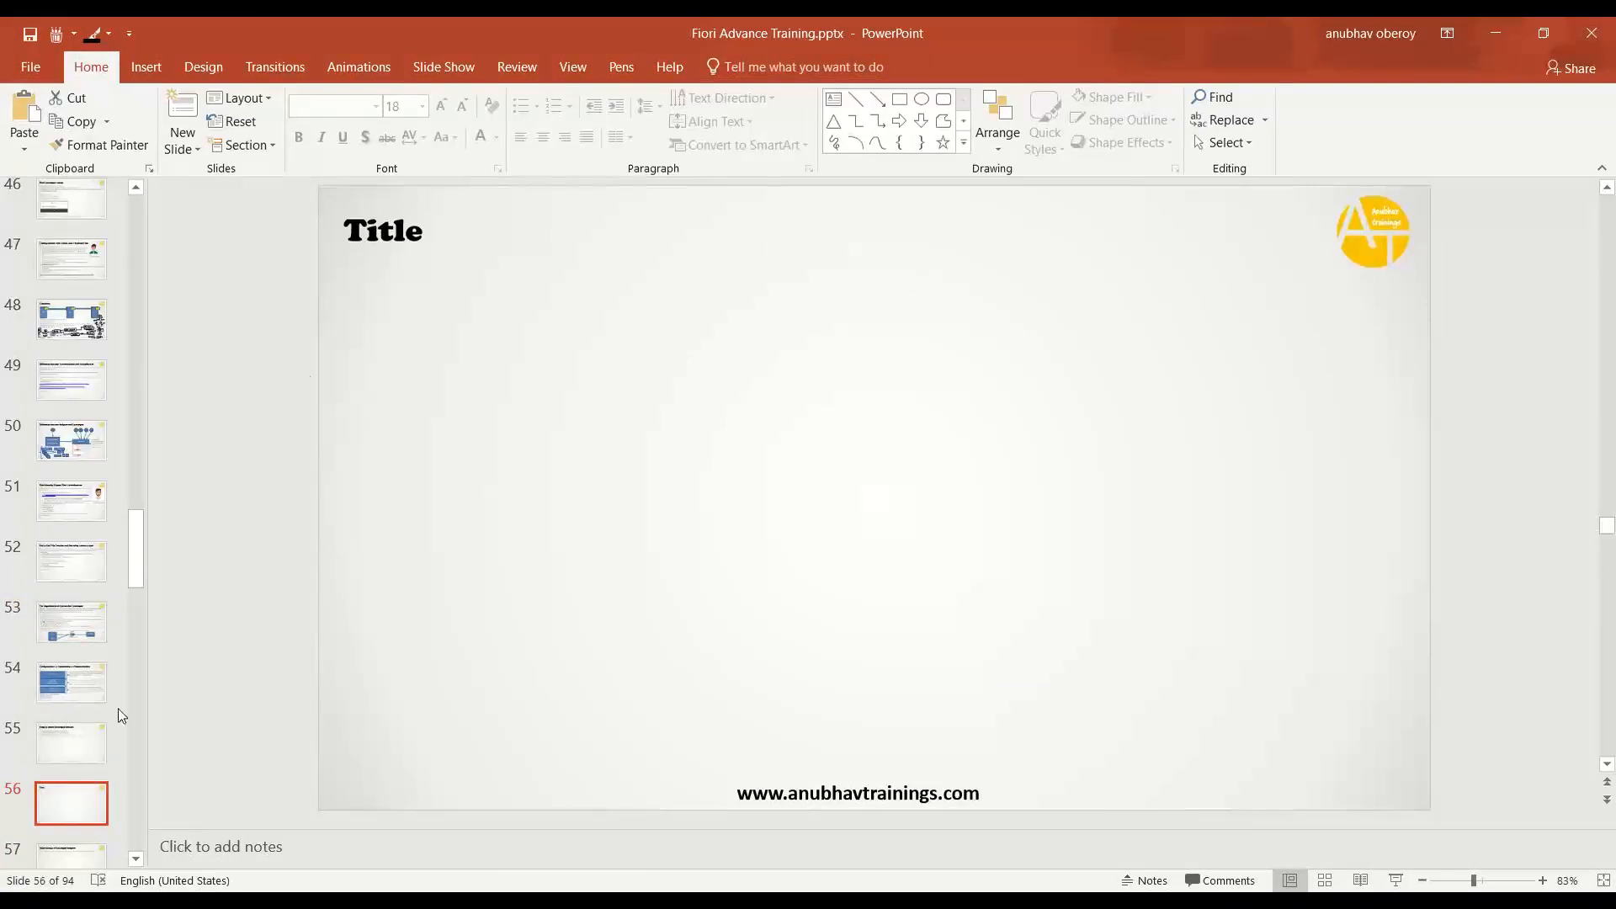
double_click(382, 231)
type("Components ")
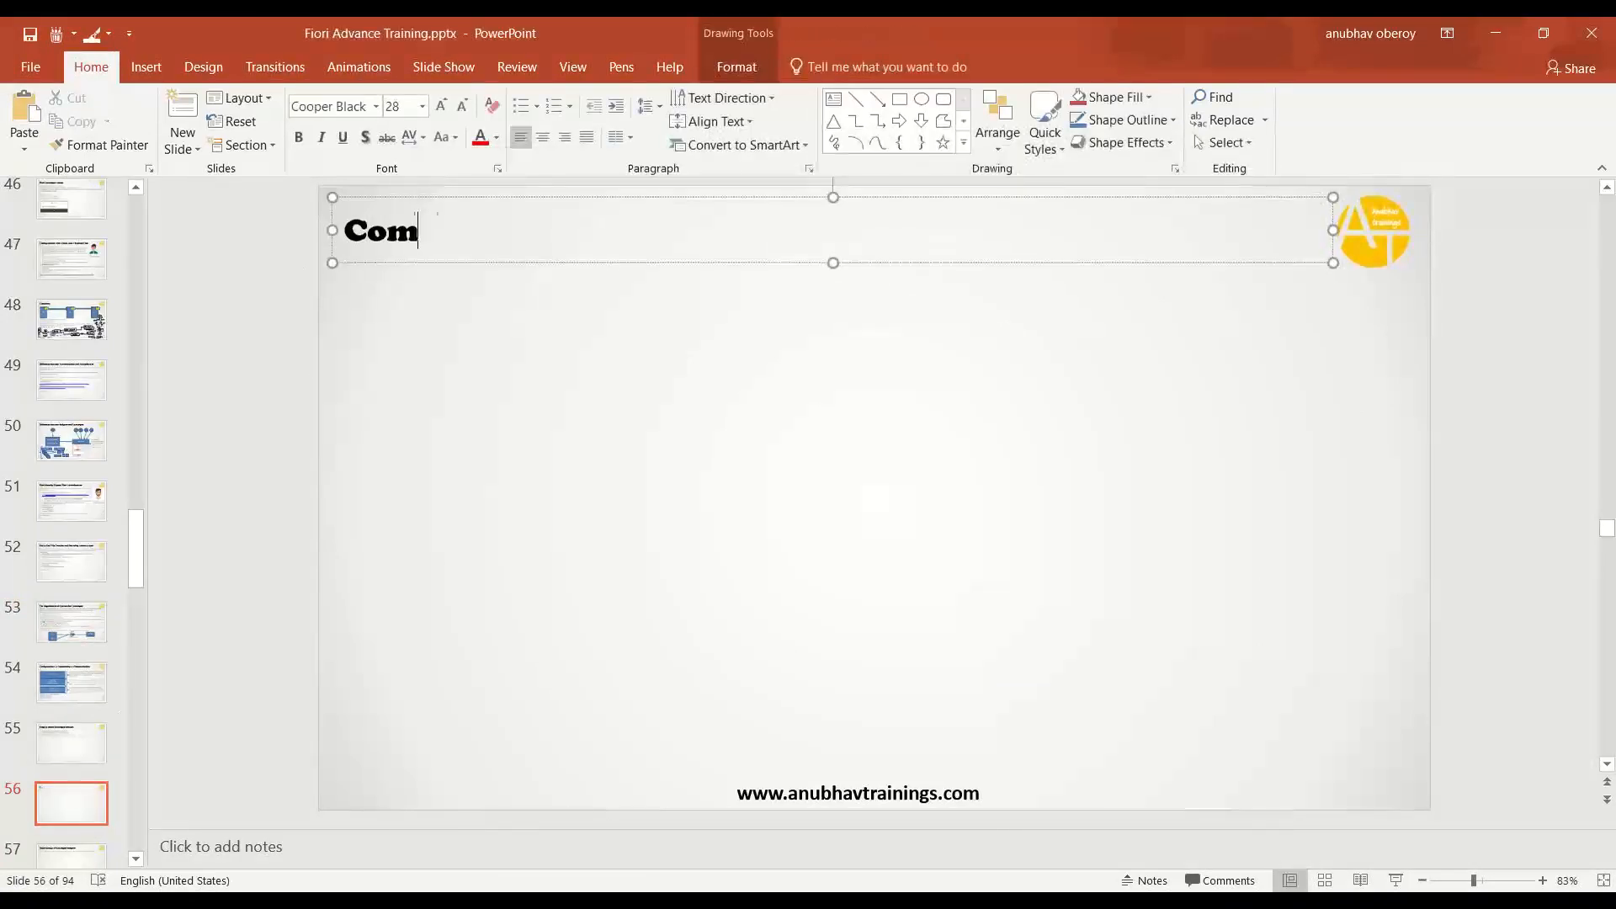
type("of a tile")
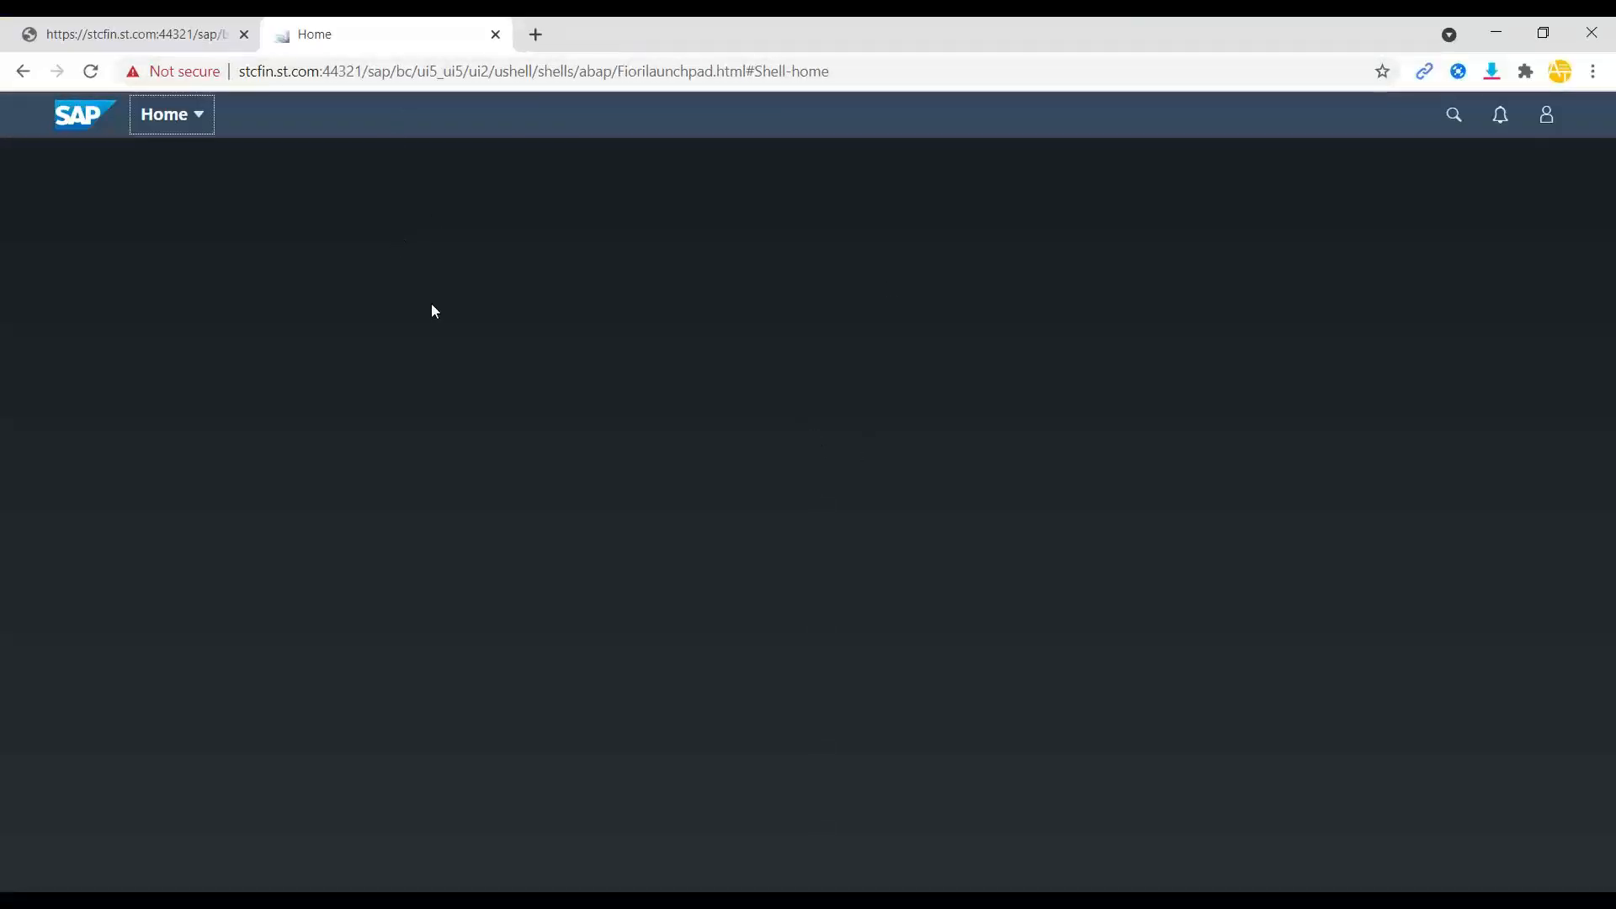
Switch to the browser, search Google for "fiori tiles" images in a new tab and preview the alterno.io launchpad picture.
left_click(535, 34)
type("fiori tile")
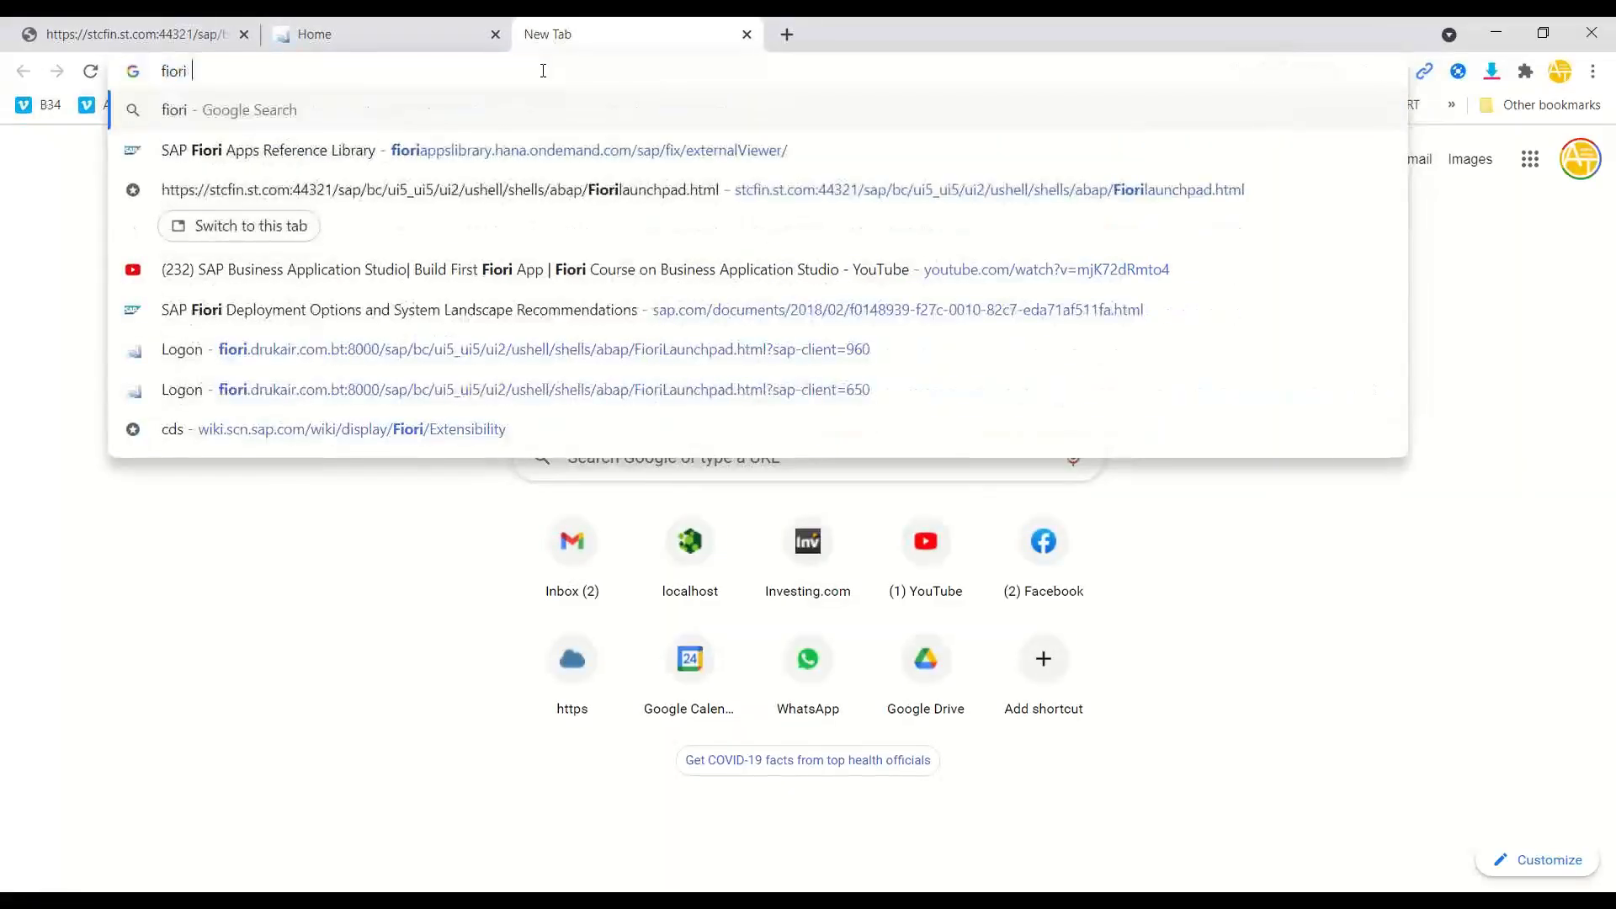
key("Return")
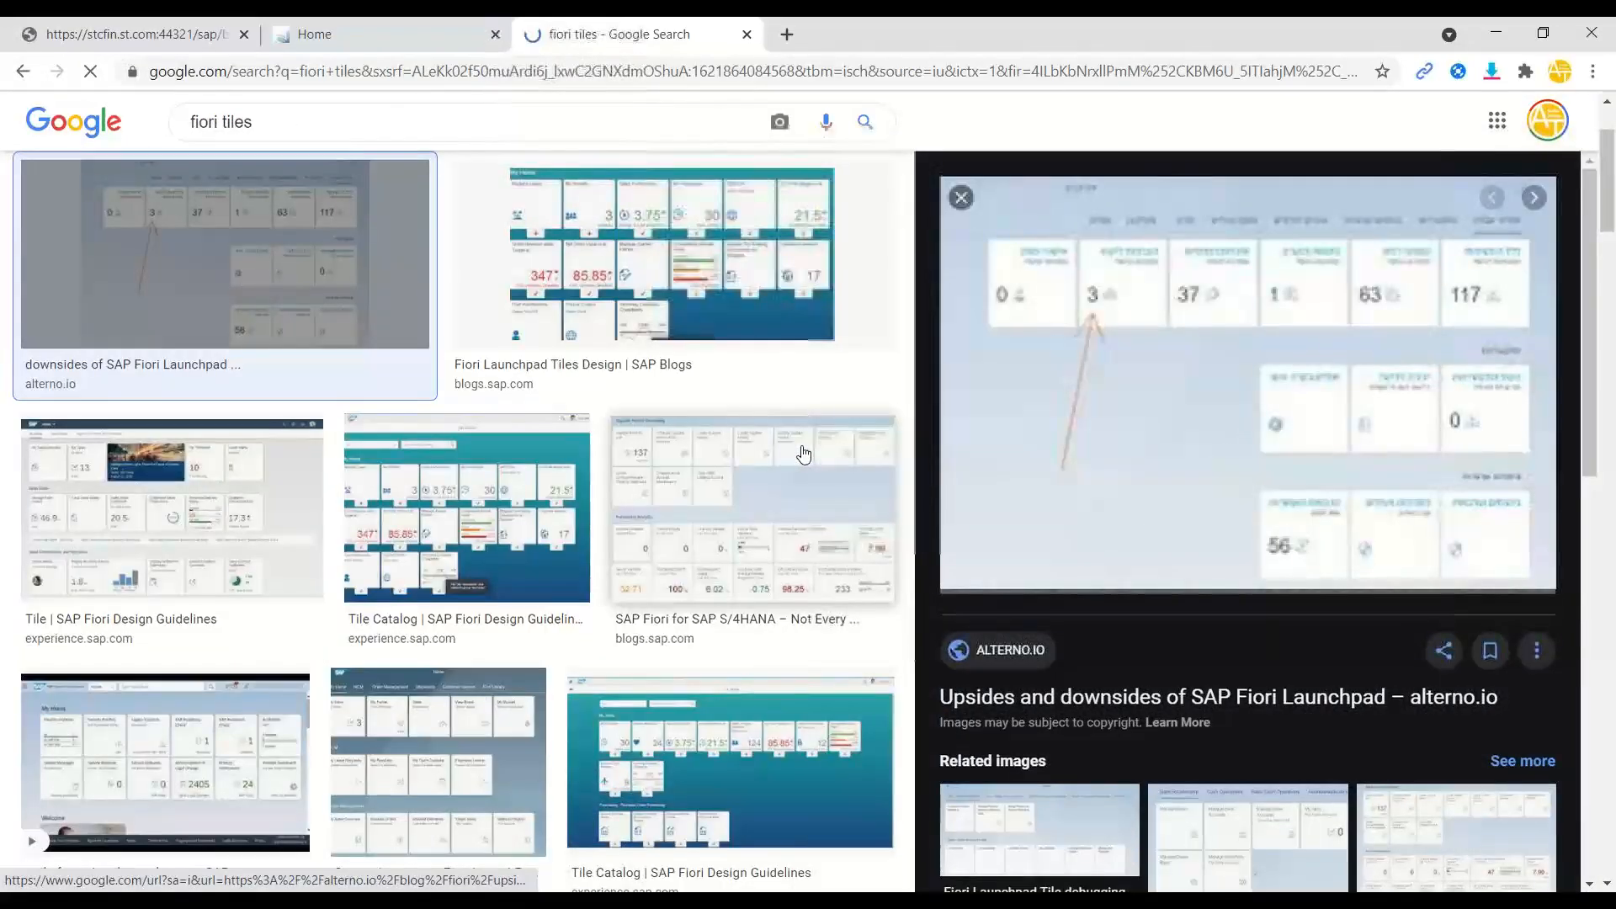
key("Print")
key("Escape")
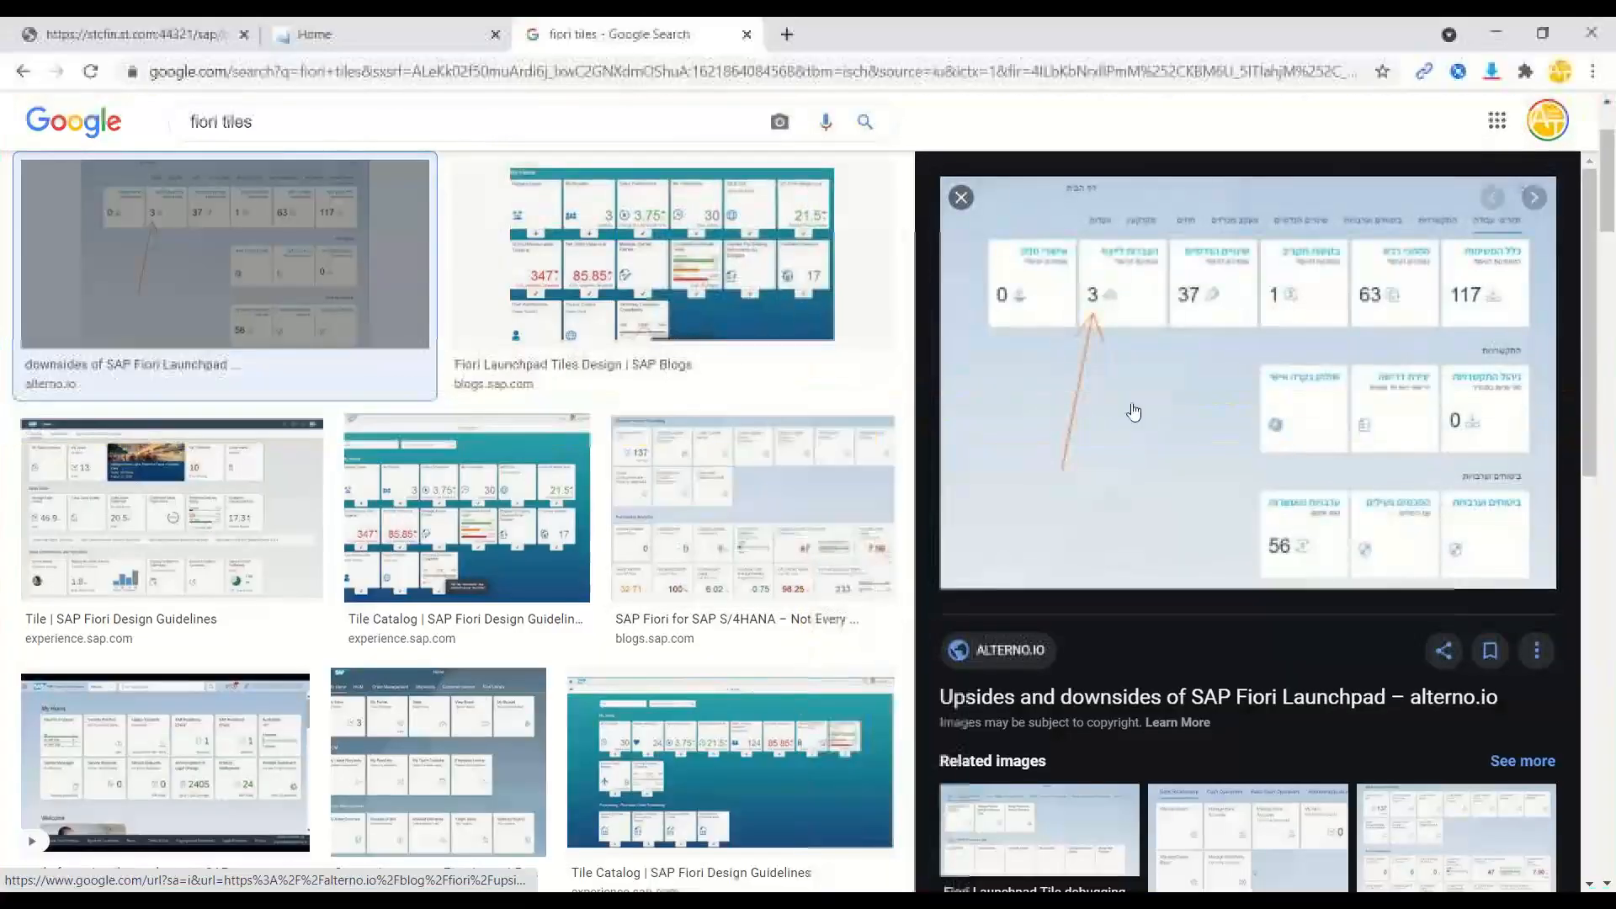
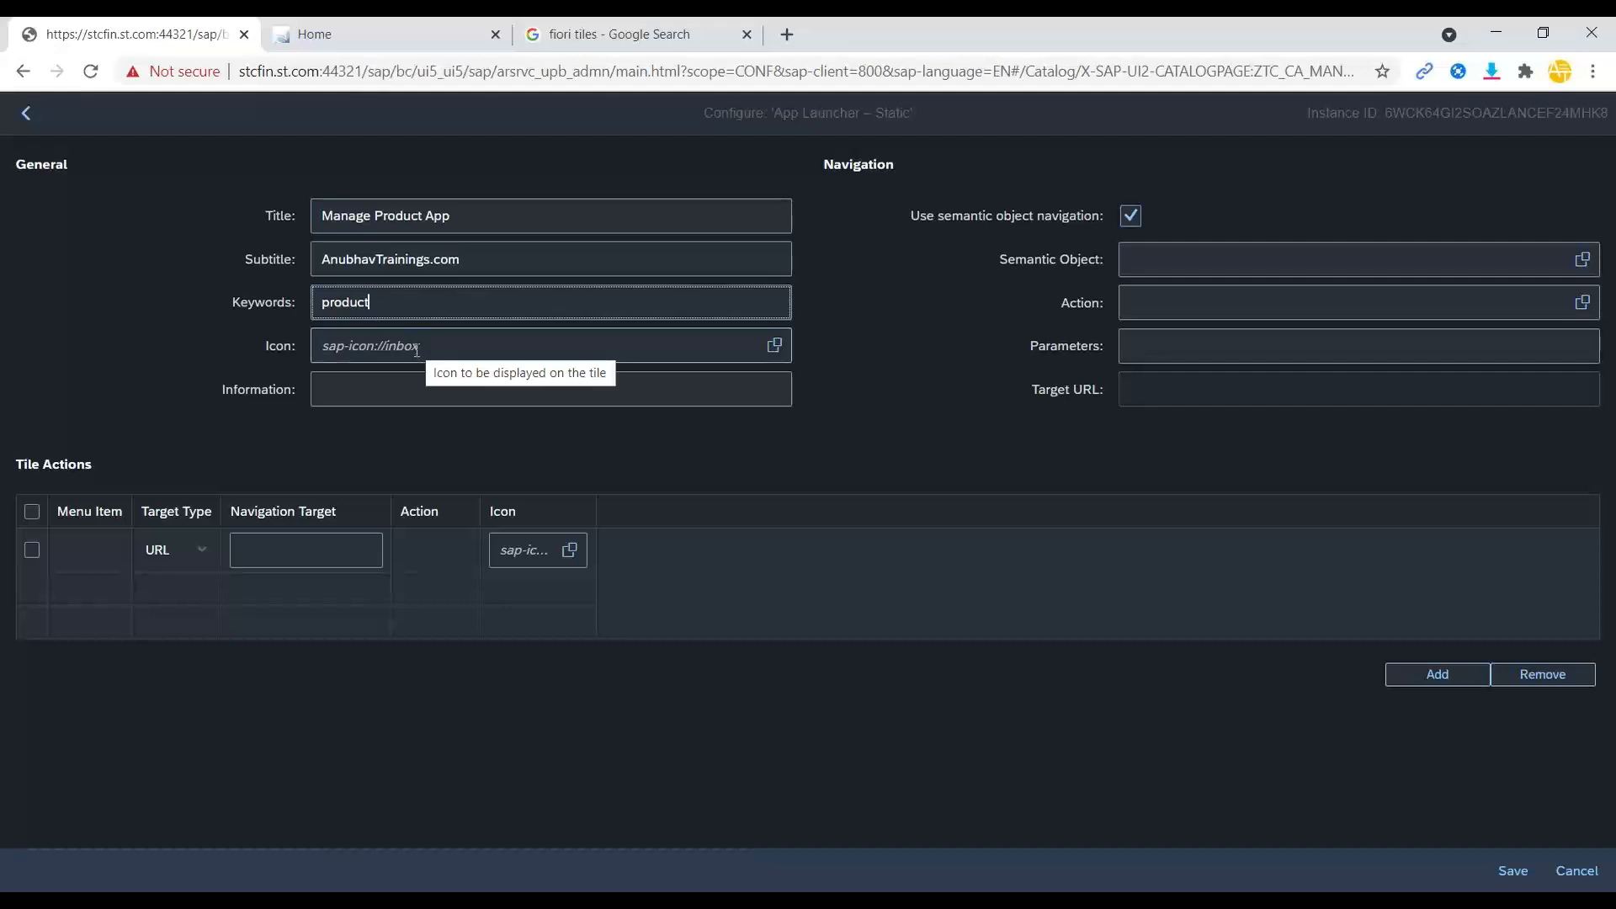
Assign the icon sap-icon://Fiori2/F0281 to the Manage Product App tile.
left_click(754, 350)
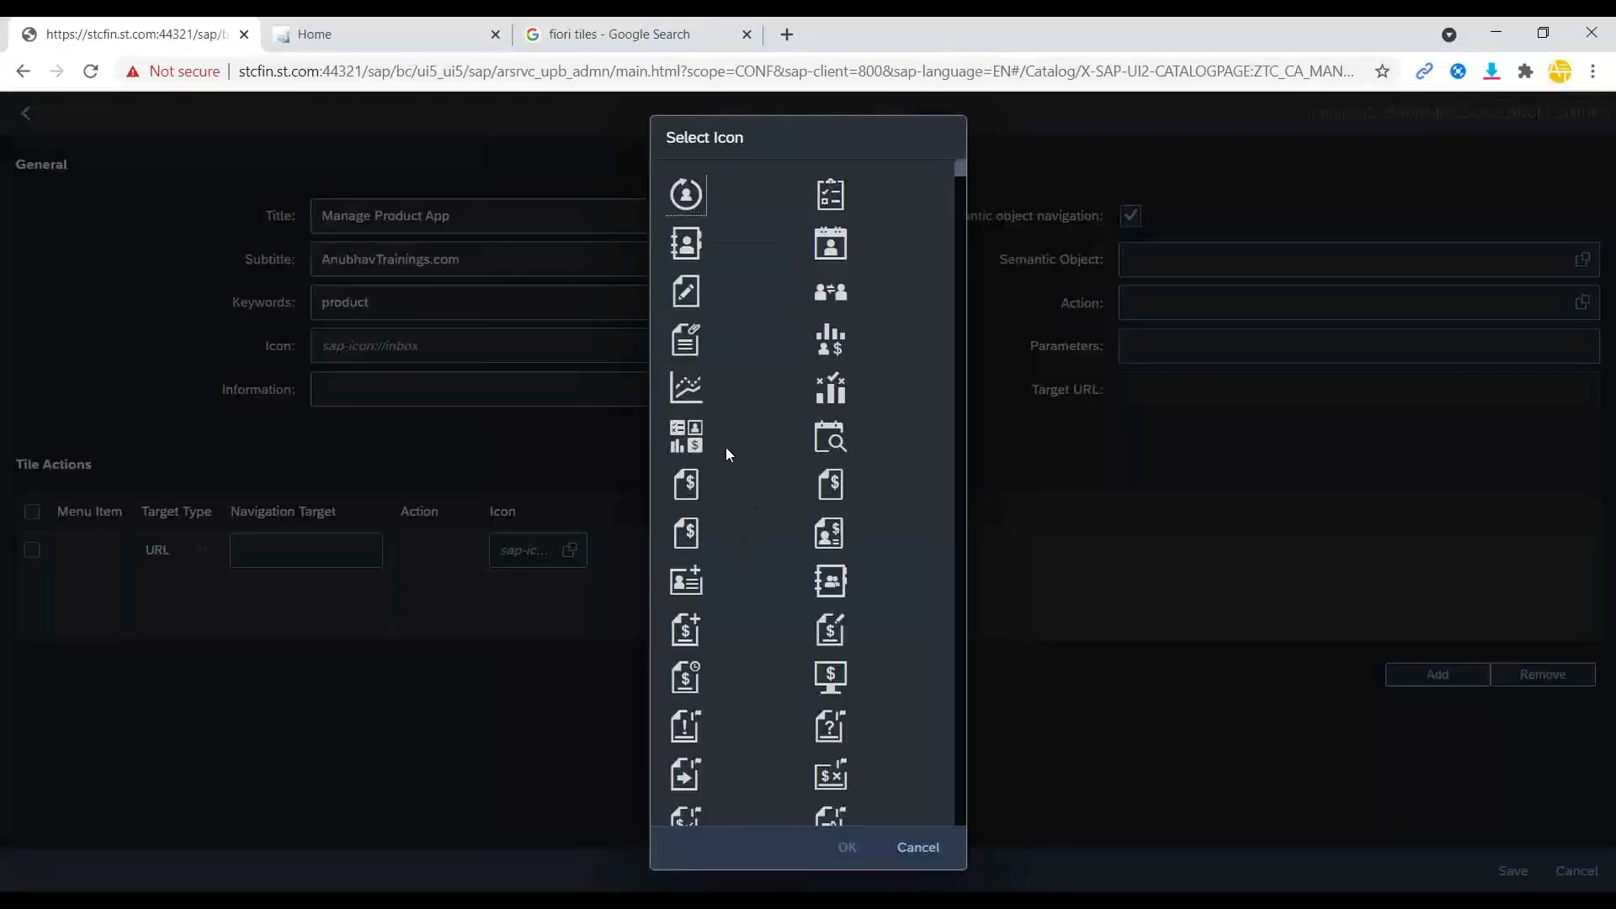
scroll(850, 454, "down", 3)
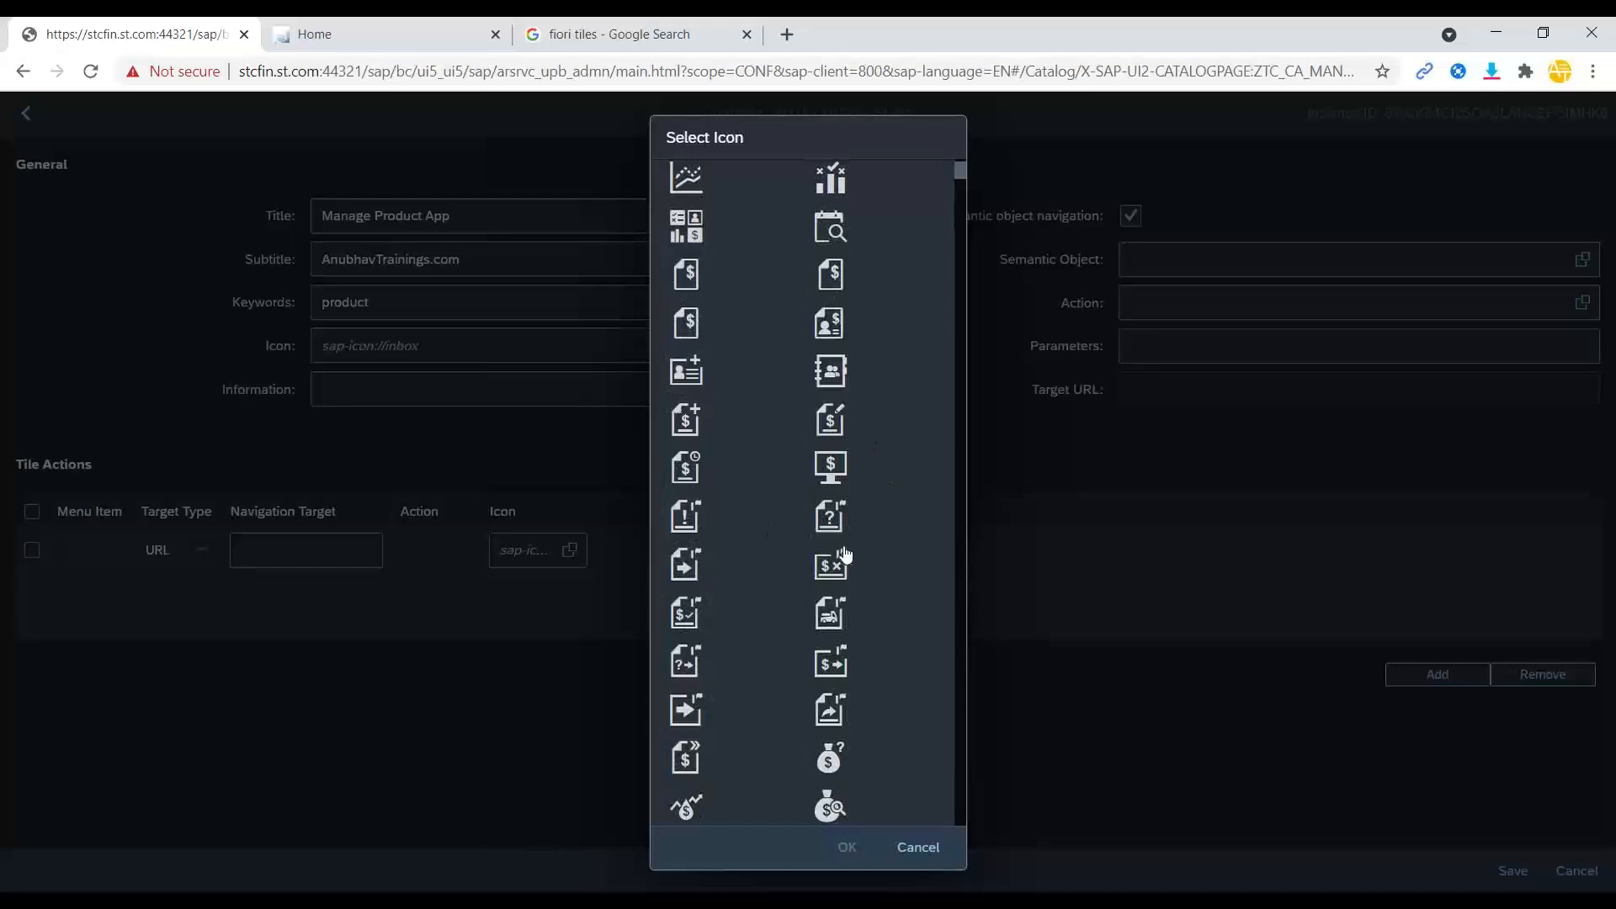
scroll(836, 491, "down", 10)
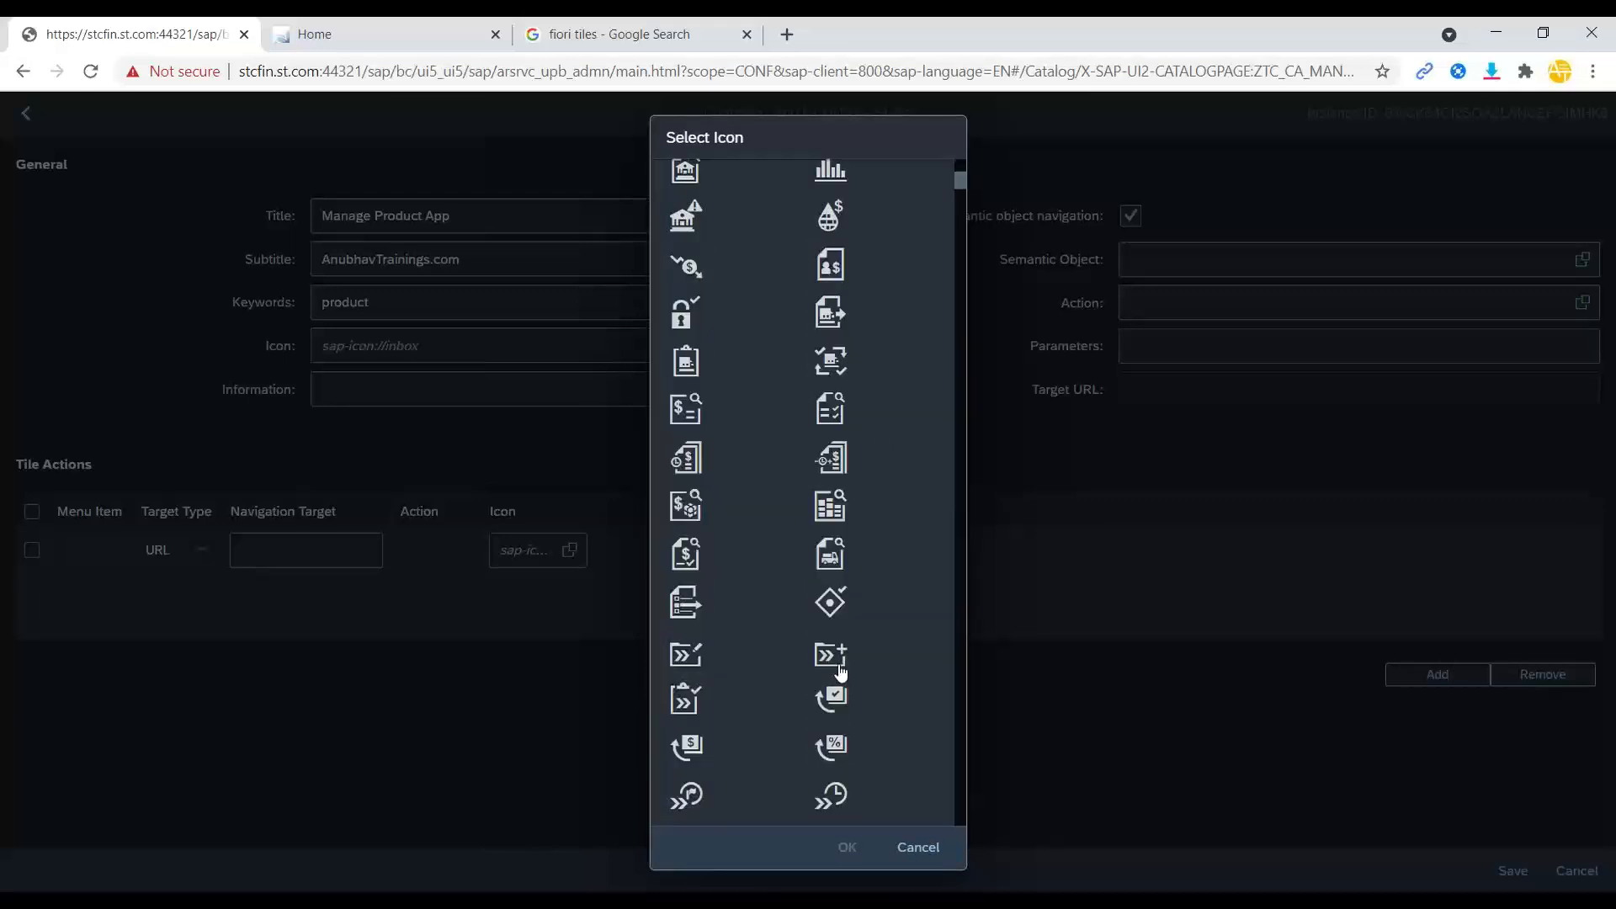
left_click(835, 612)
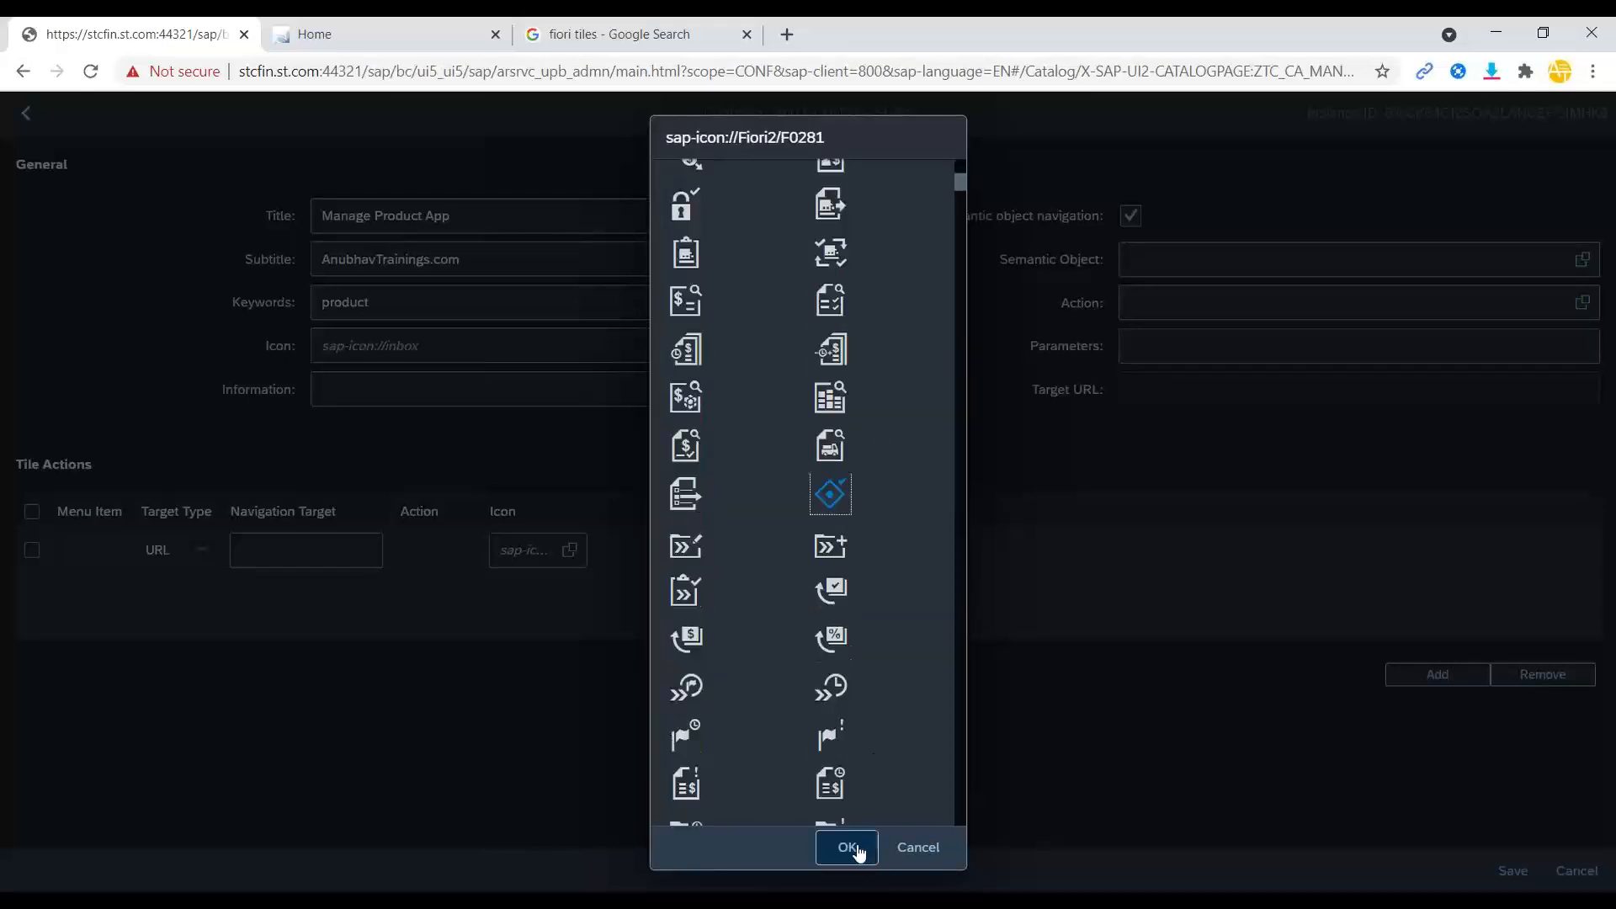
left_click(846, 848)
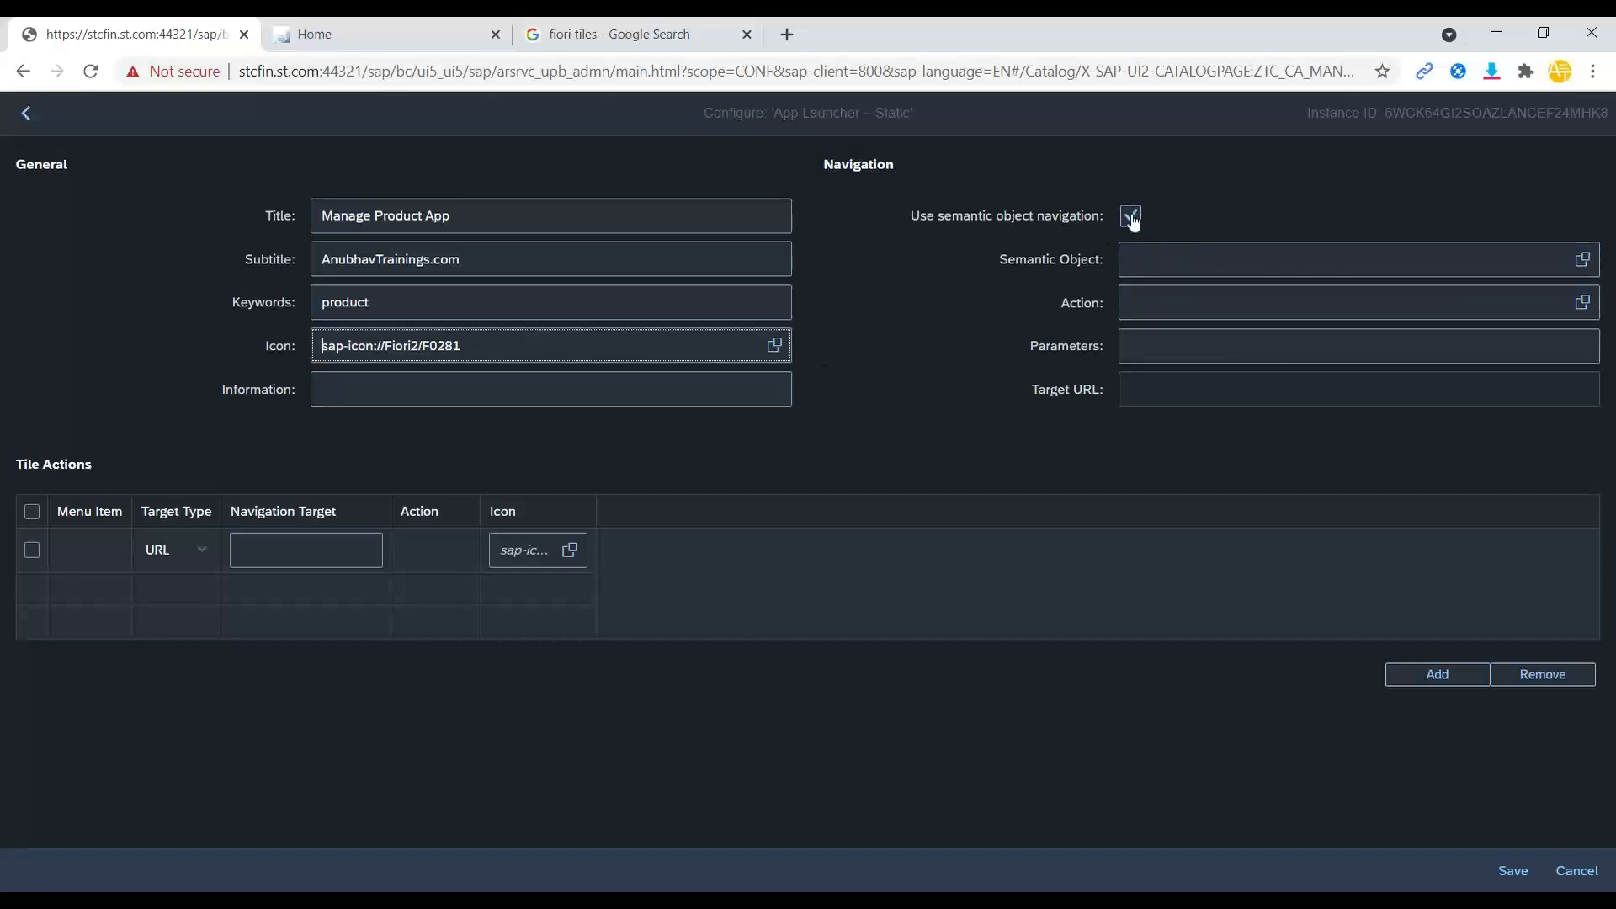
Point out the Semantic Object and Action fields in the tile's Navigation section with the annotation pen.
left_click(1039, 27)
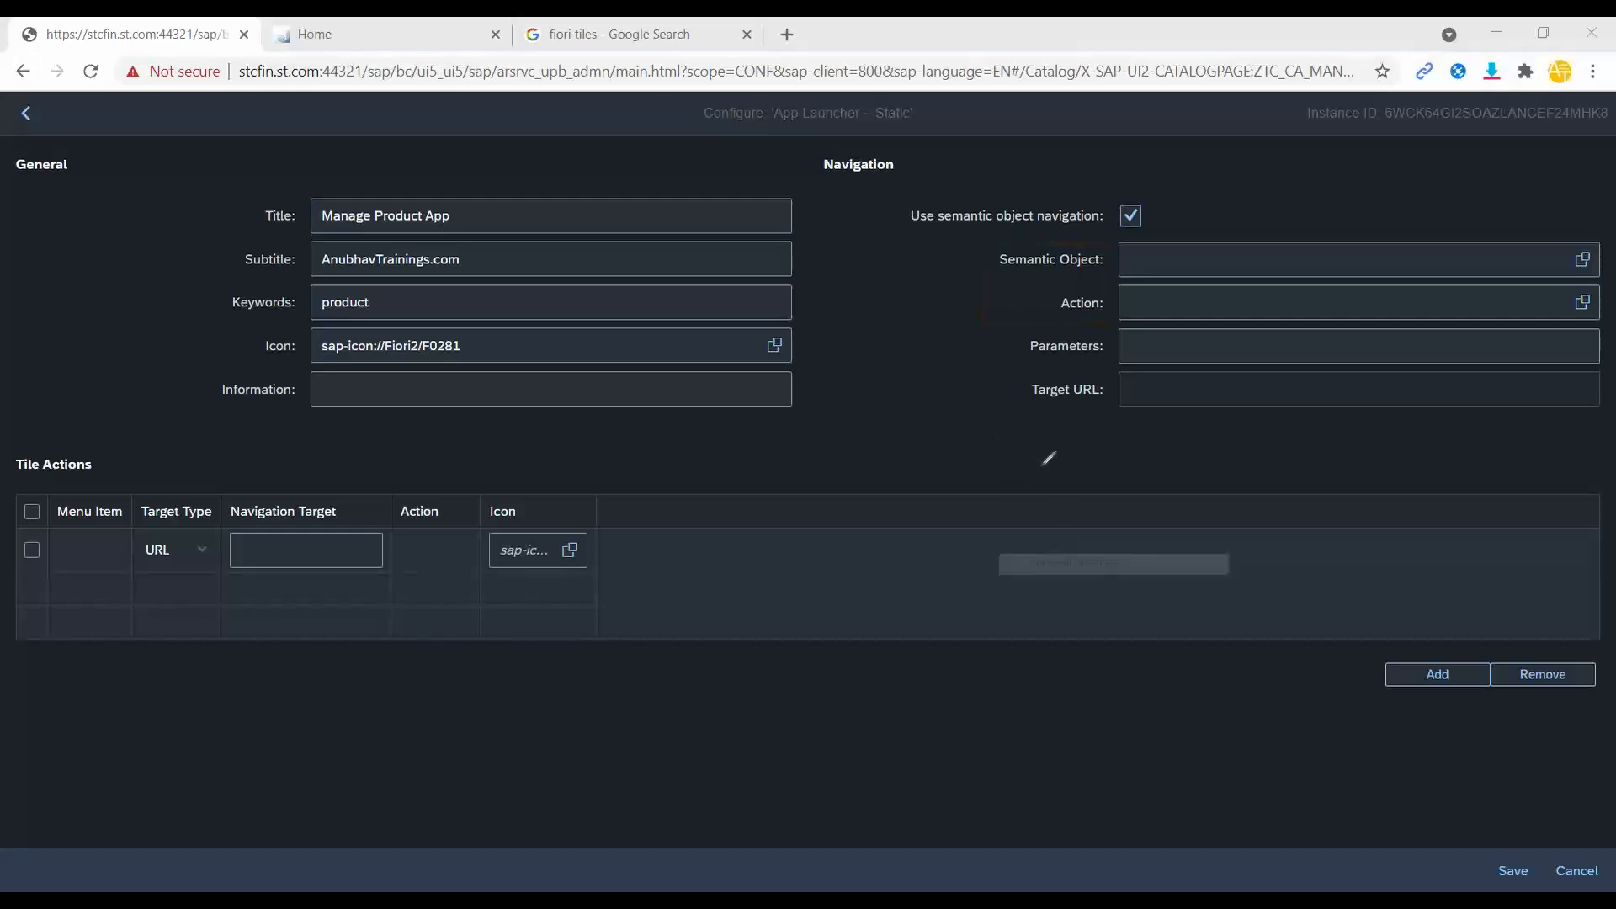
left_click(1148, 263)
left_click(1147, 301)
left_click(1152, 263)
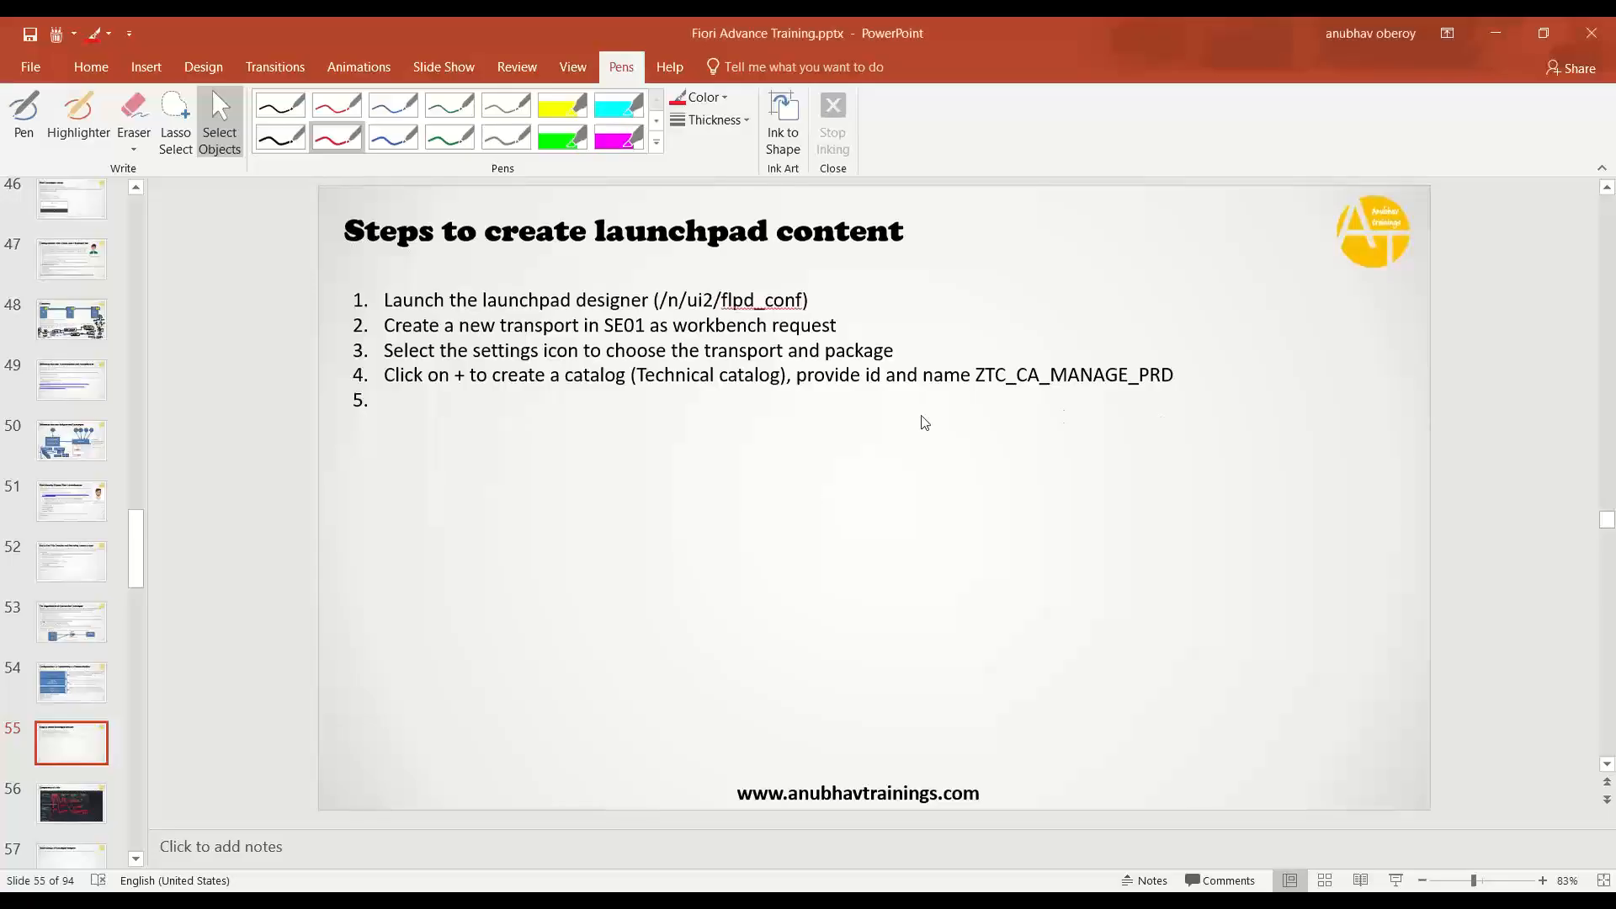
Switch to the PowerPoint deck and highlight the Semantic Object and Action definitions on slide 53.
key("Page_Up")
key("Page_Up")
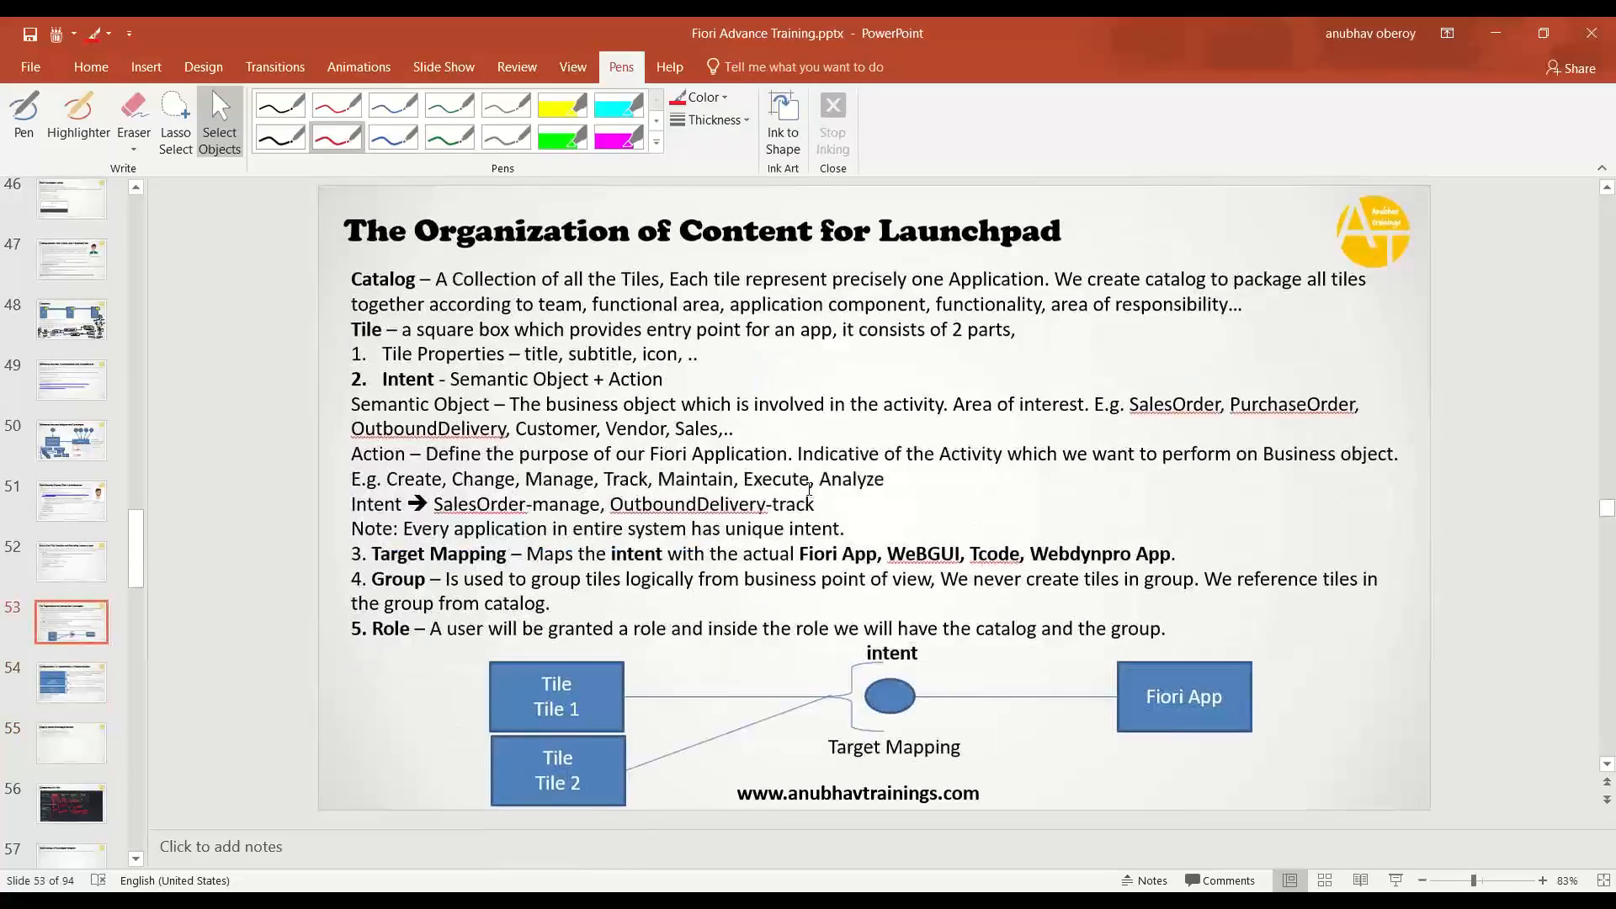
left_click(508, 379)
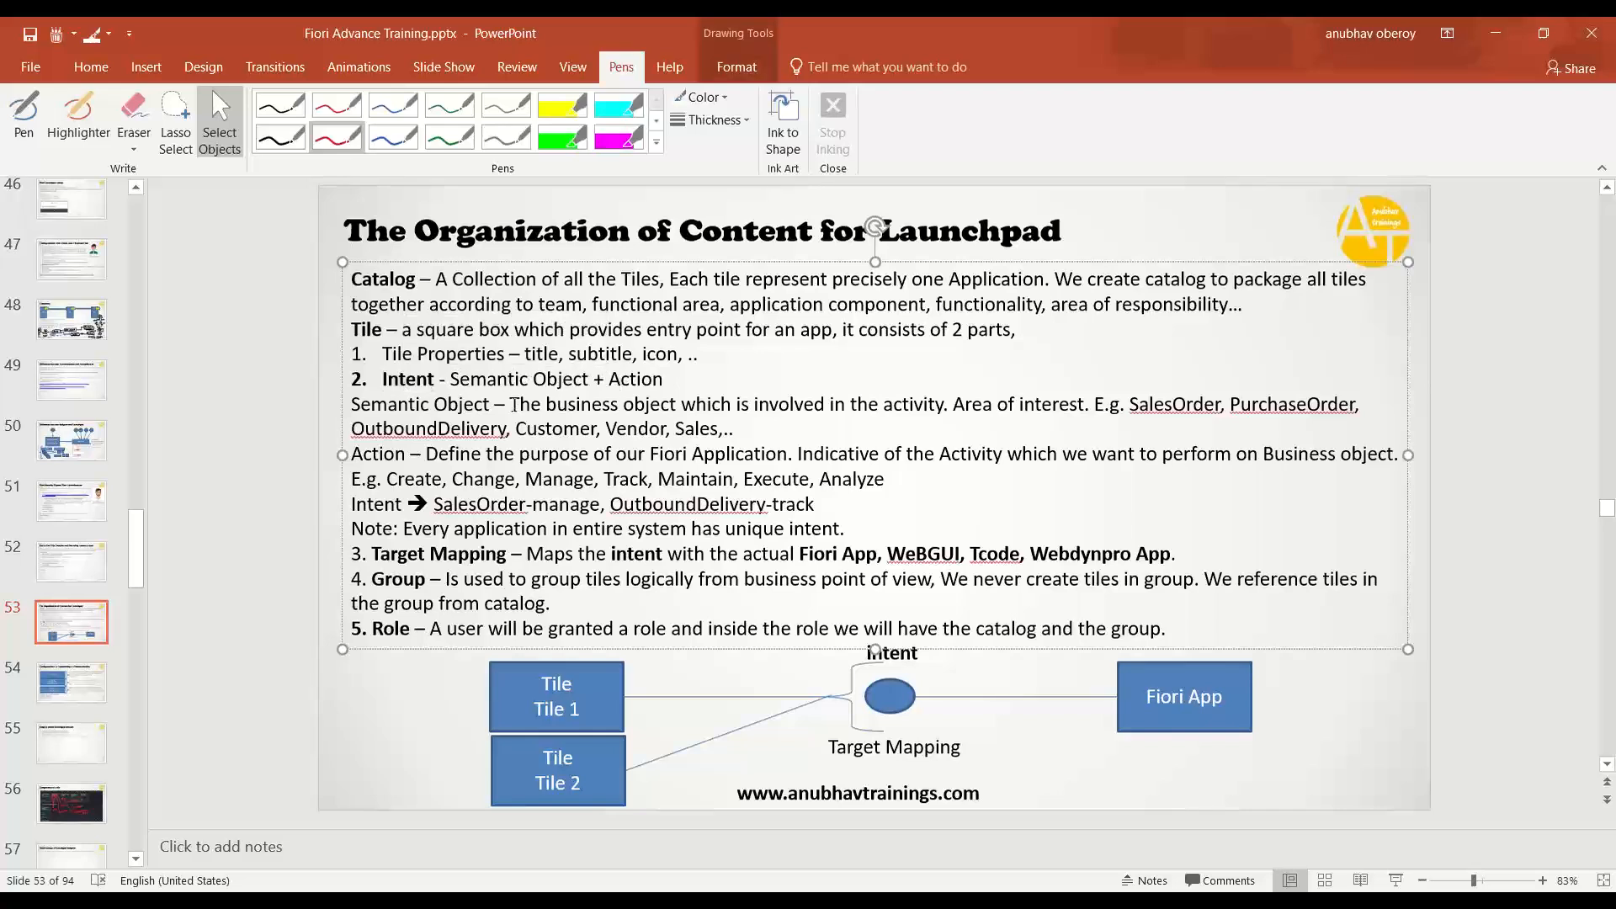
left_click_drag(511, 405, 1301, 413)
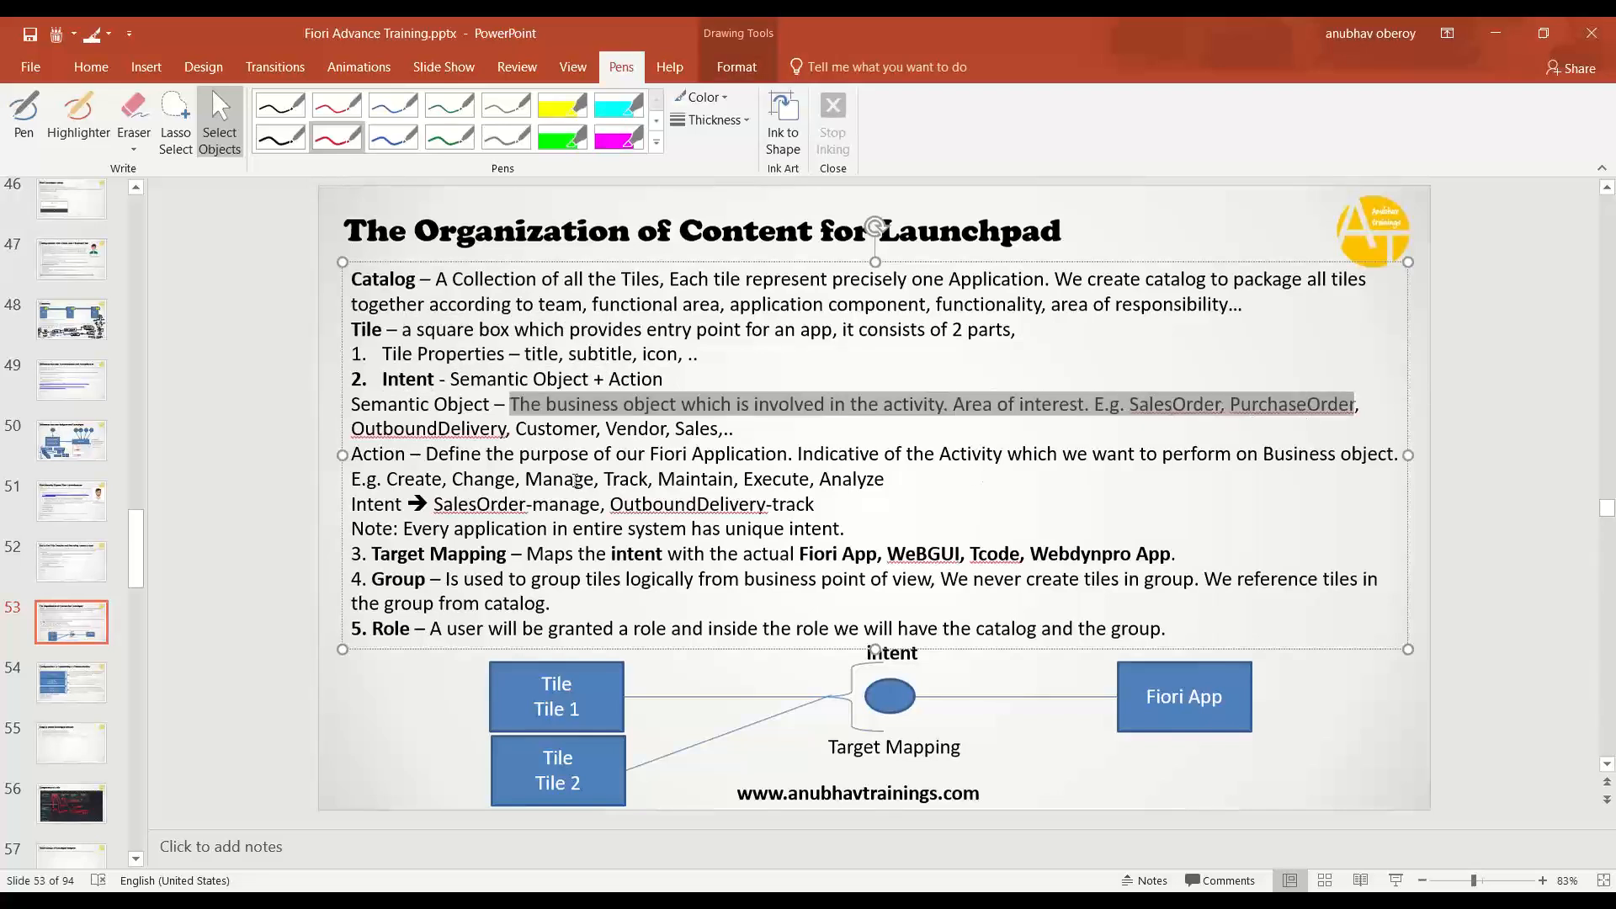
left_click_drag(425, 454, 993, 454)
left_click(993, 453)
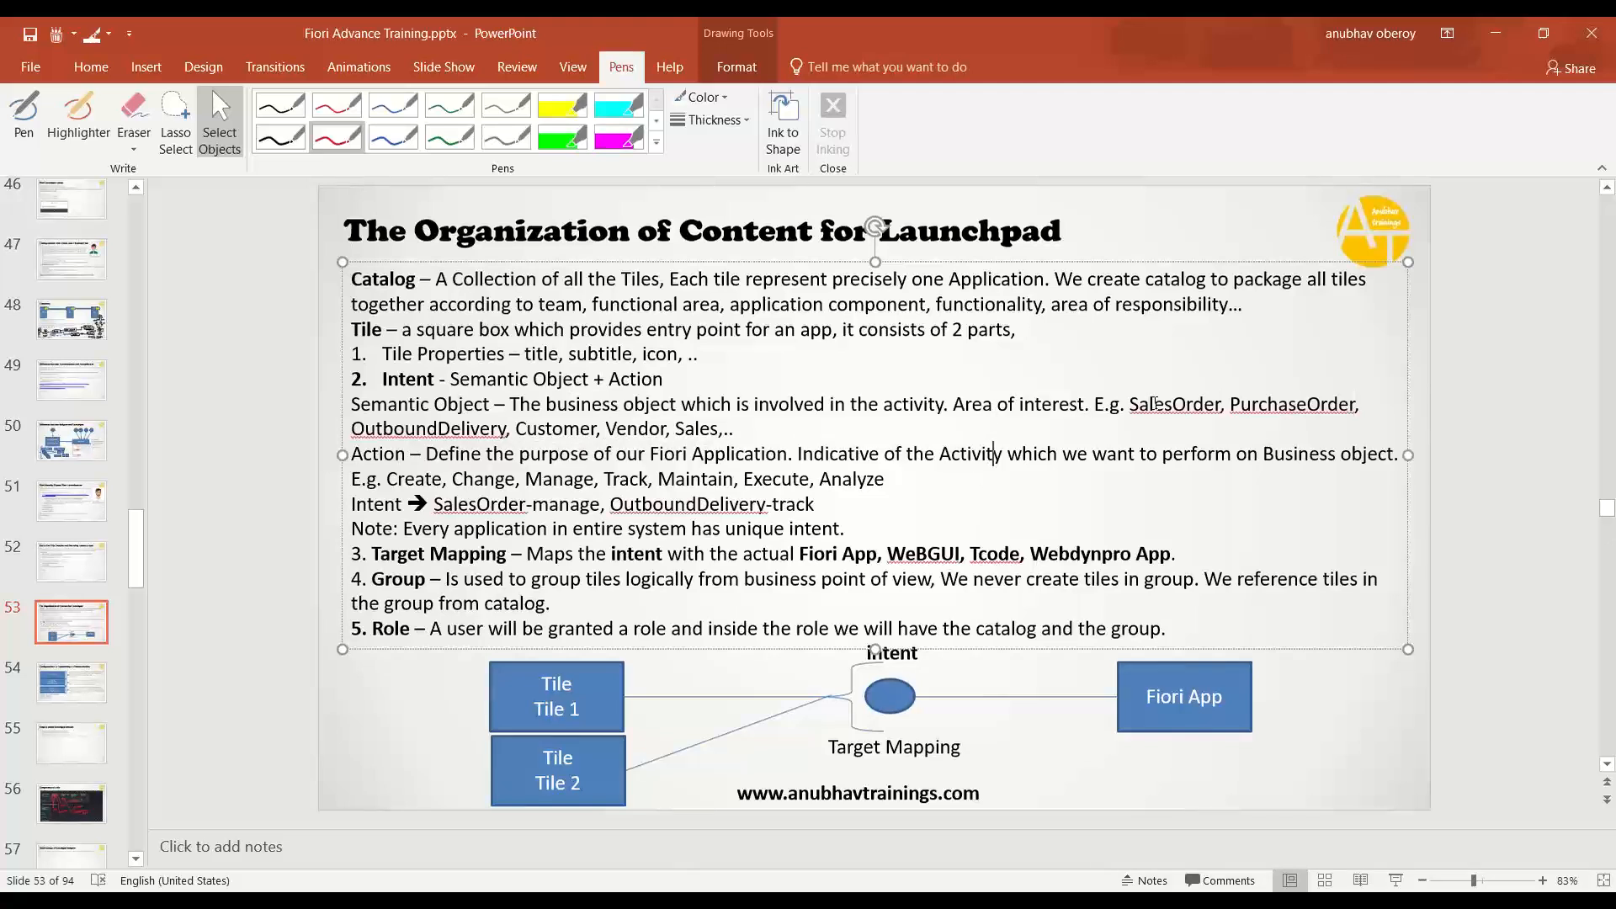
Switch to the browser, look through the Semantic Object value list and leave the tile configuration without choosing one.
key("alt+Tab")
left_click(1515, 259)
left_click(1589, 260)
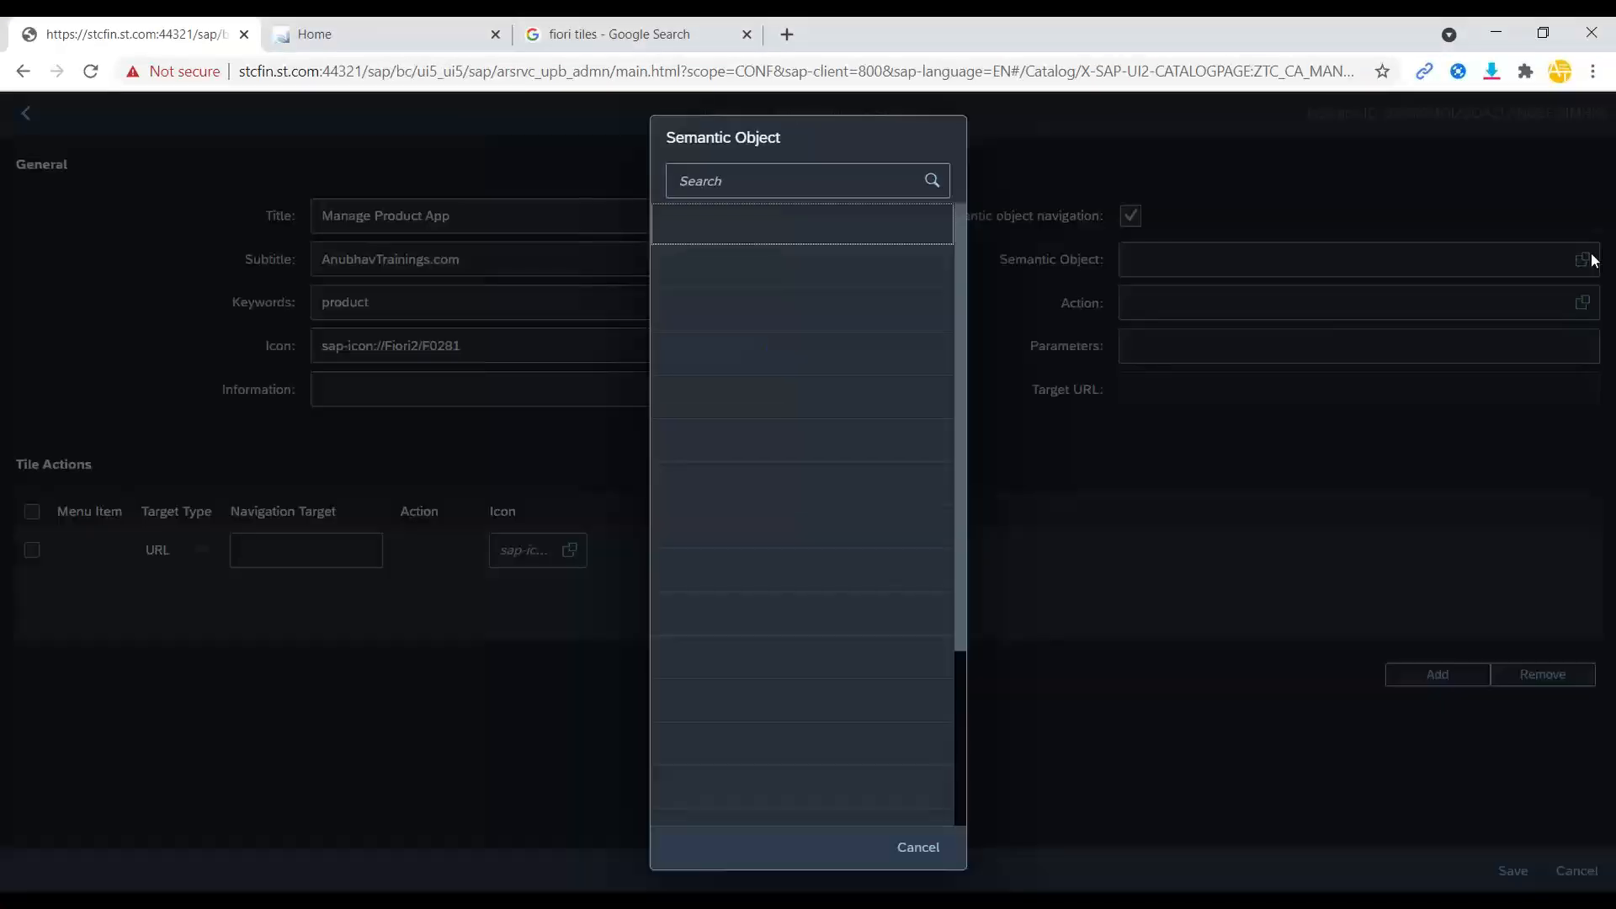
scroll(797, 522, "down", 5)
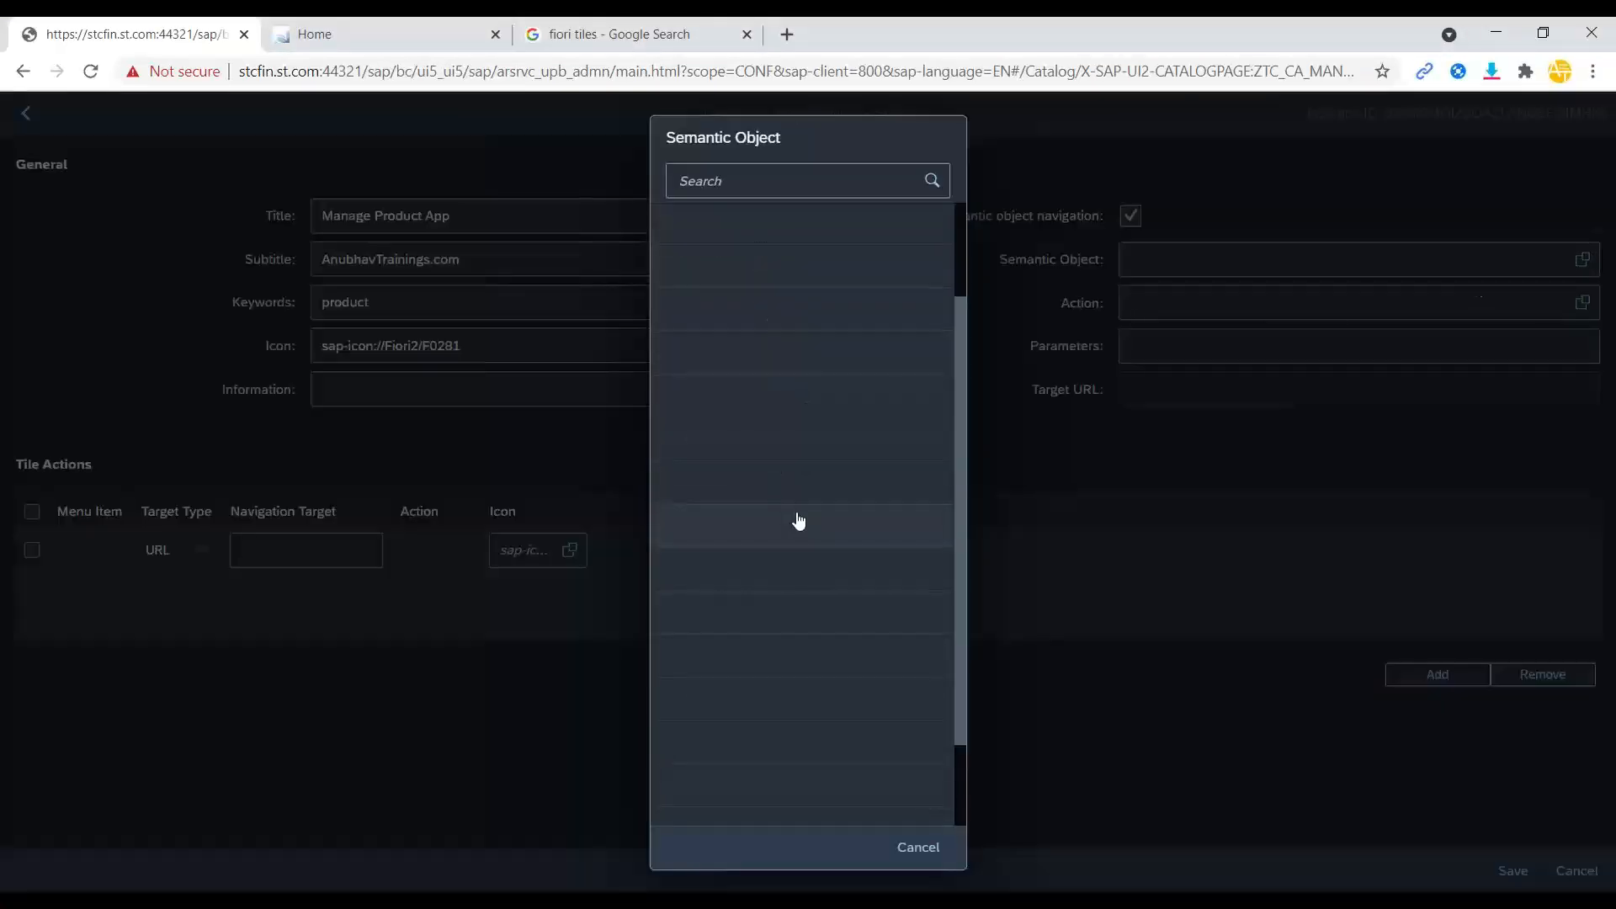
scroll(812, 522, "down", 10)
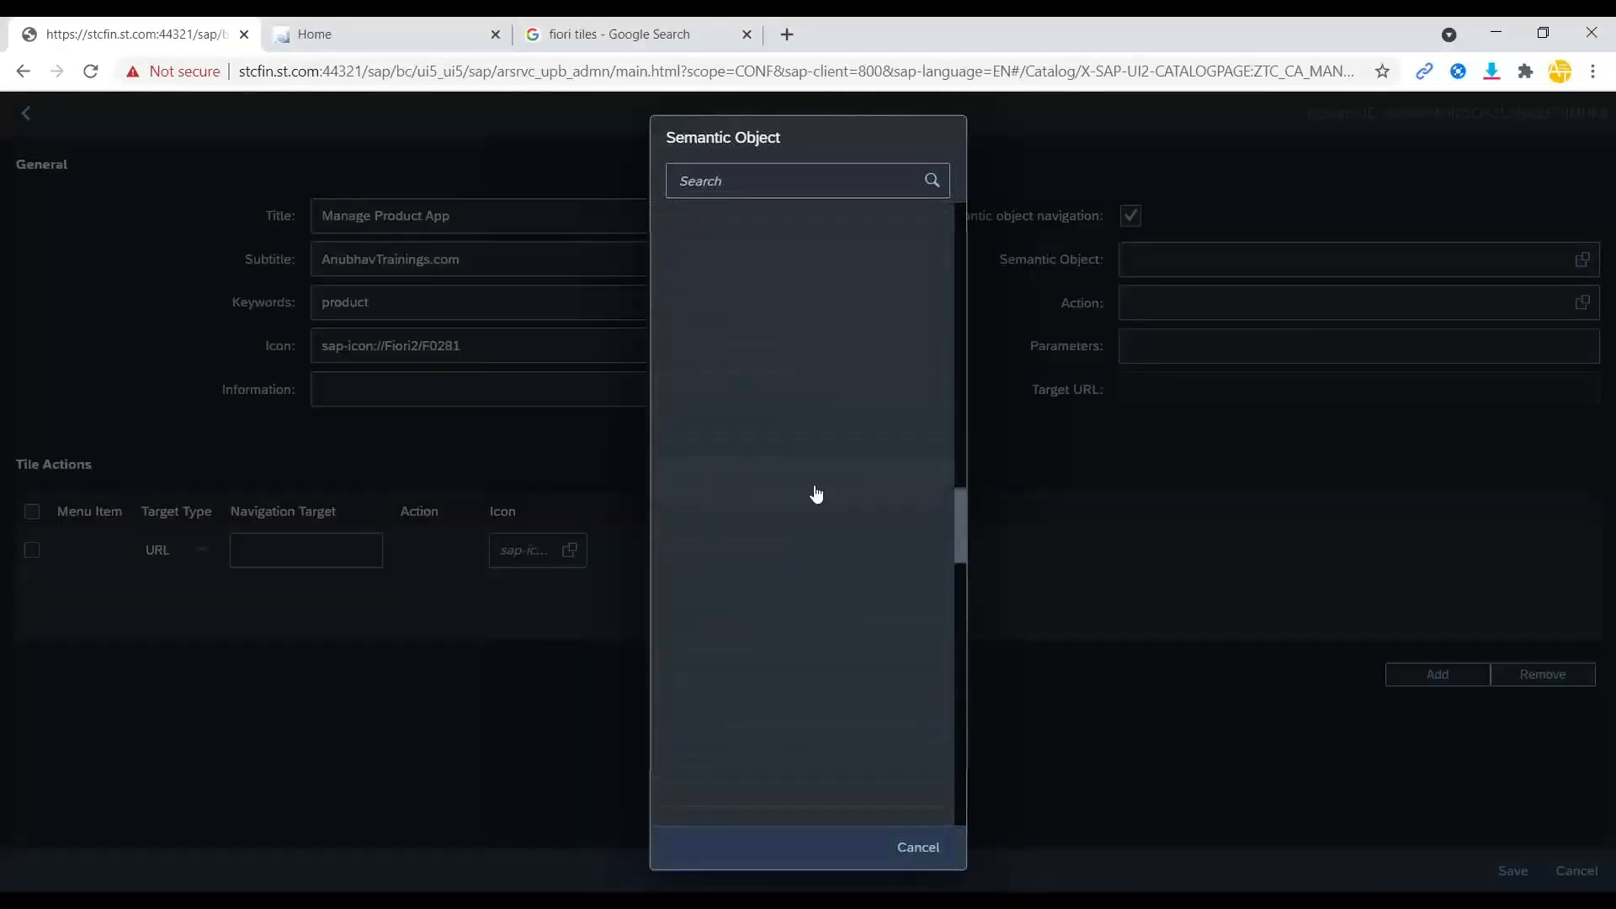
left_click_drag(741, 405, 858, 829)
left_click_drag(963, 470, 934, 214)
left_click(925, 848)
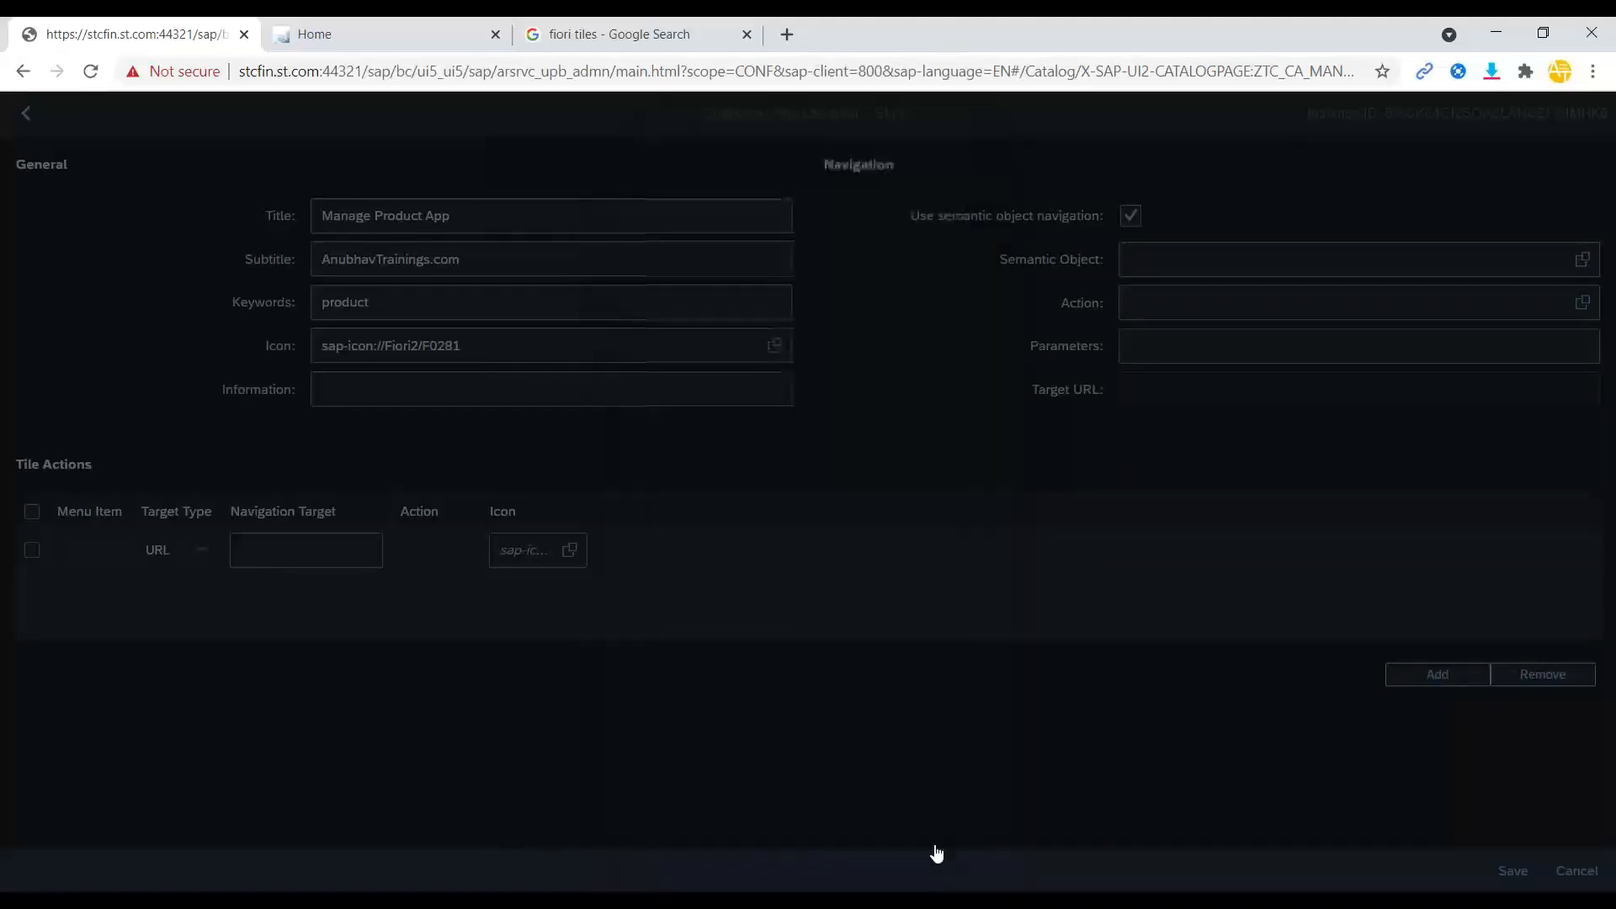
left_click(38, 119)
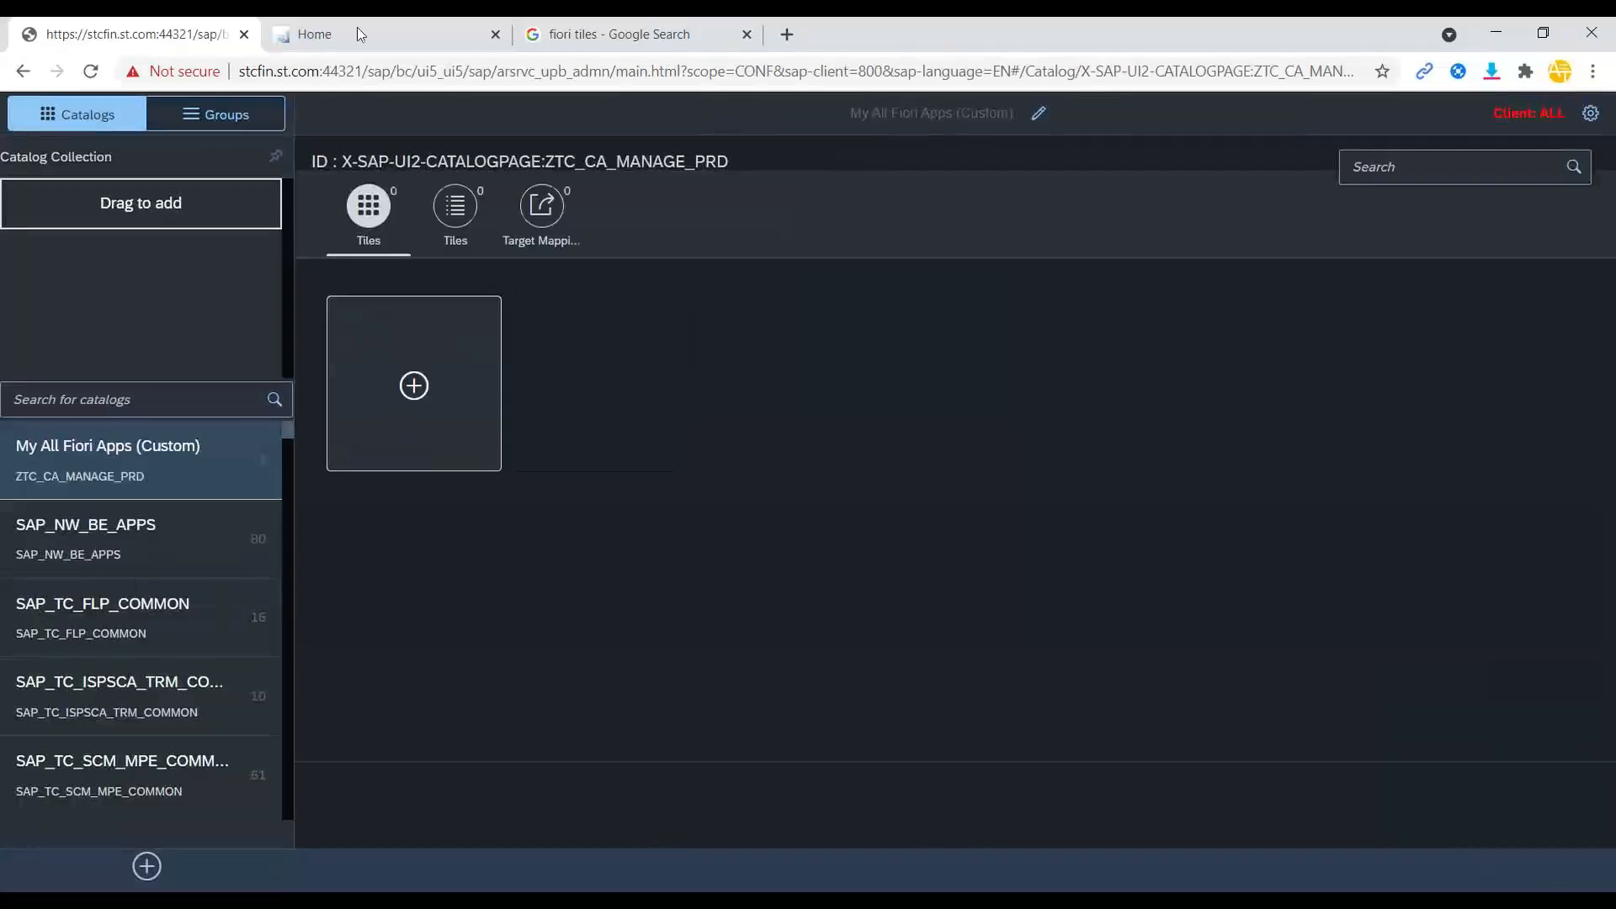
Set the Fiori Launchpad home page theme to SAP High Contrast White (SAP Belize) and save the settings.
left_click(357, 30)
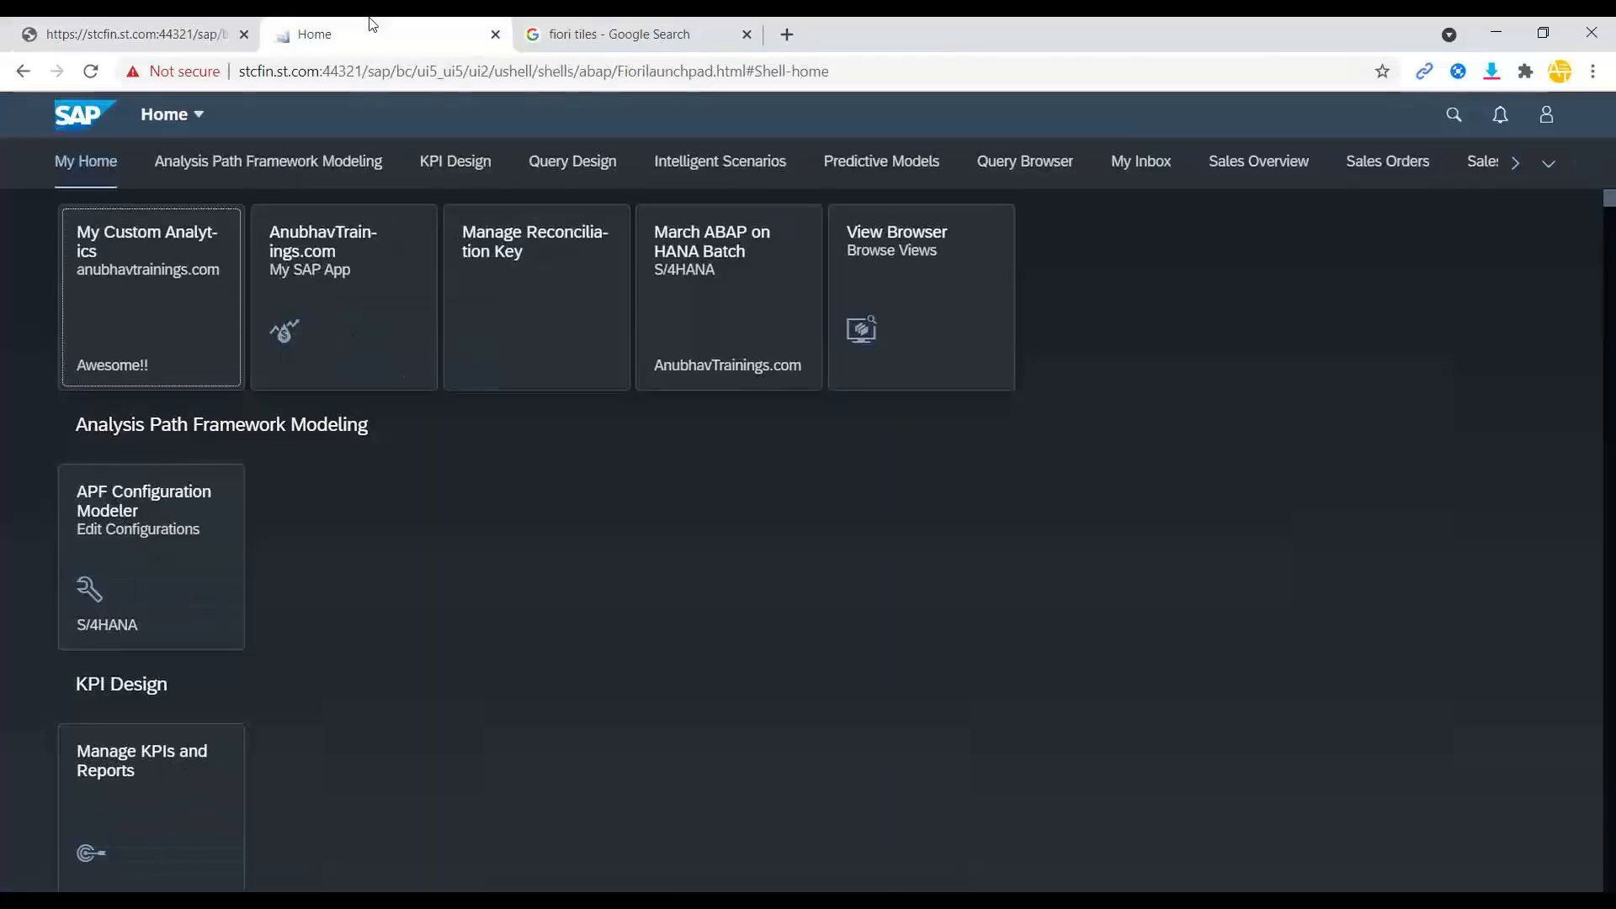
left_click(1546, 114)
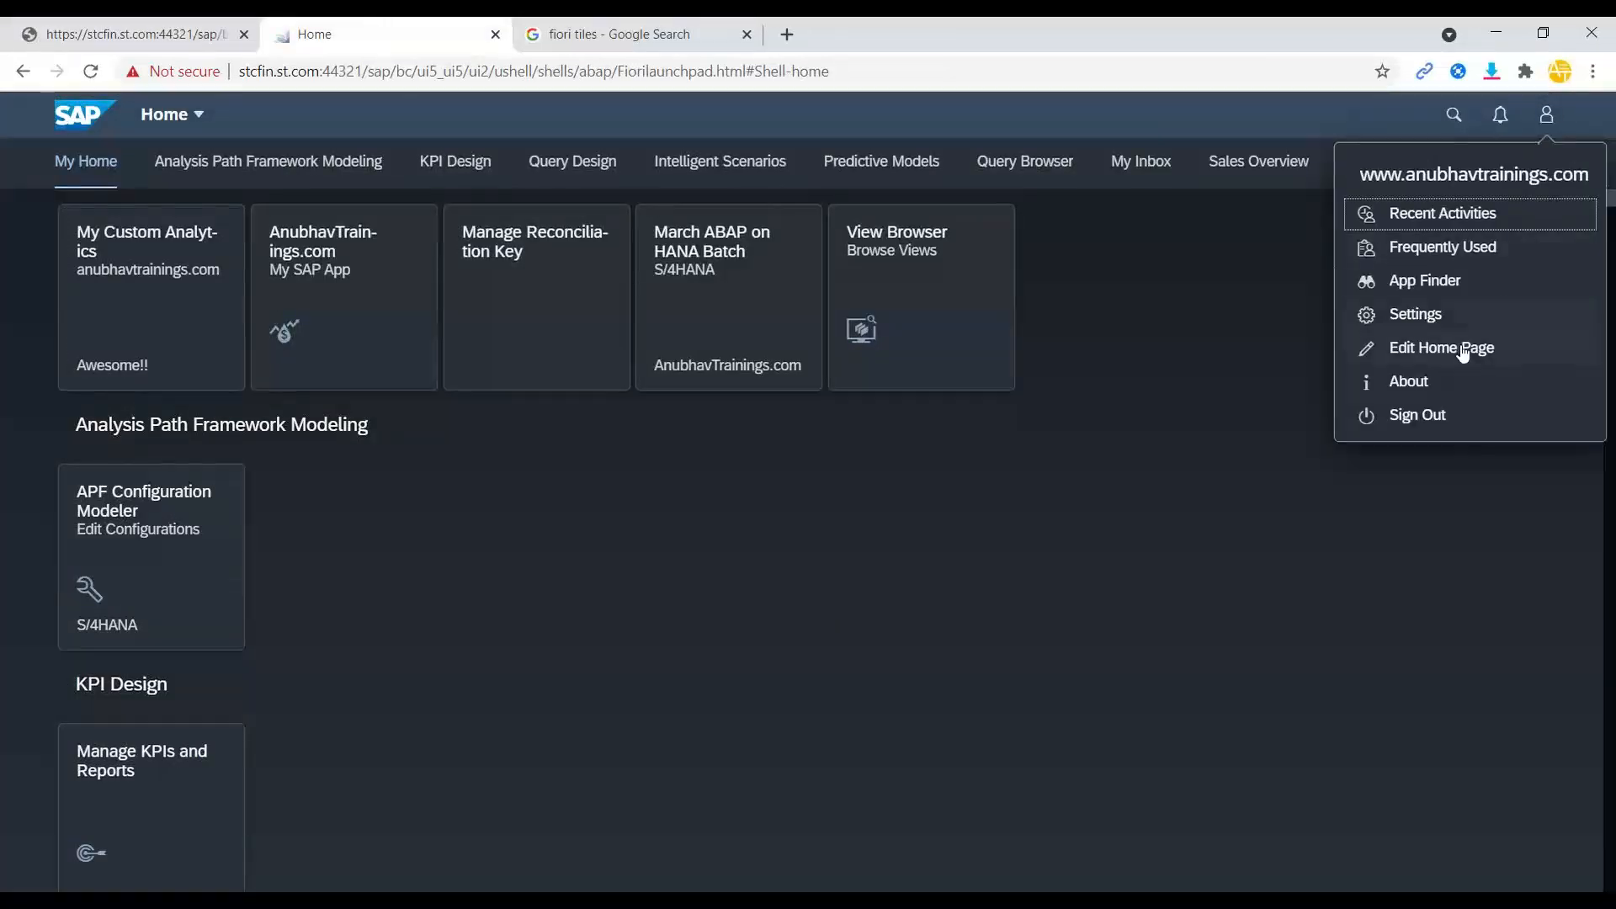
left_click(1447, 324)
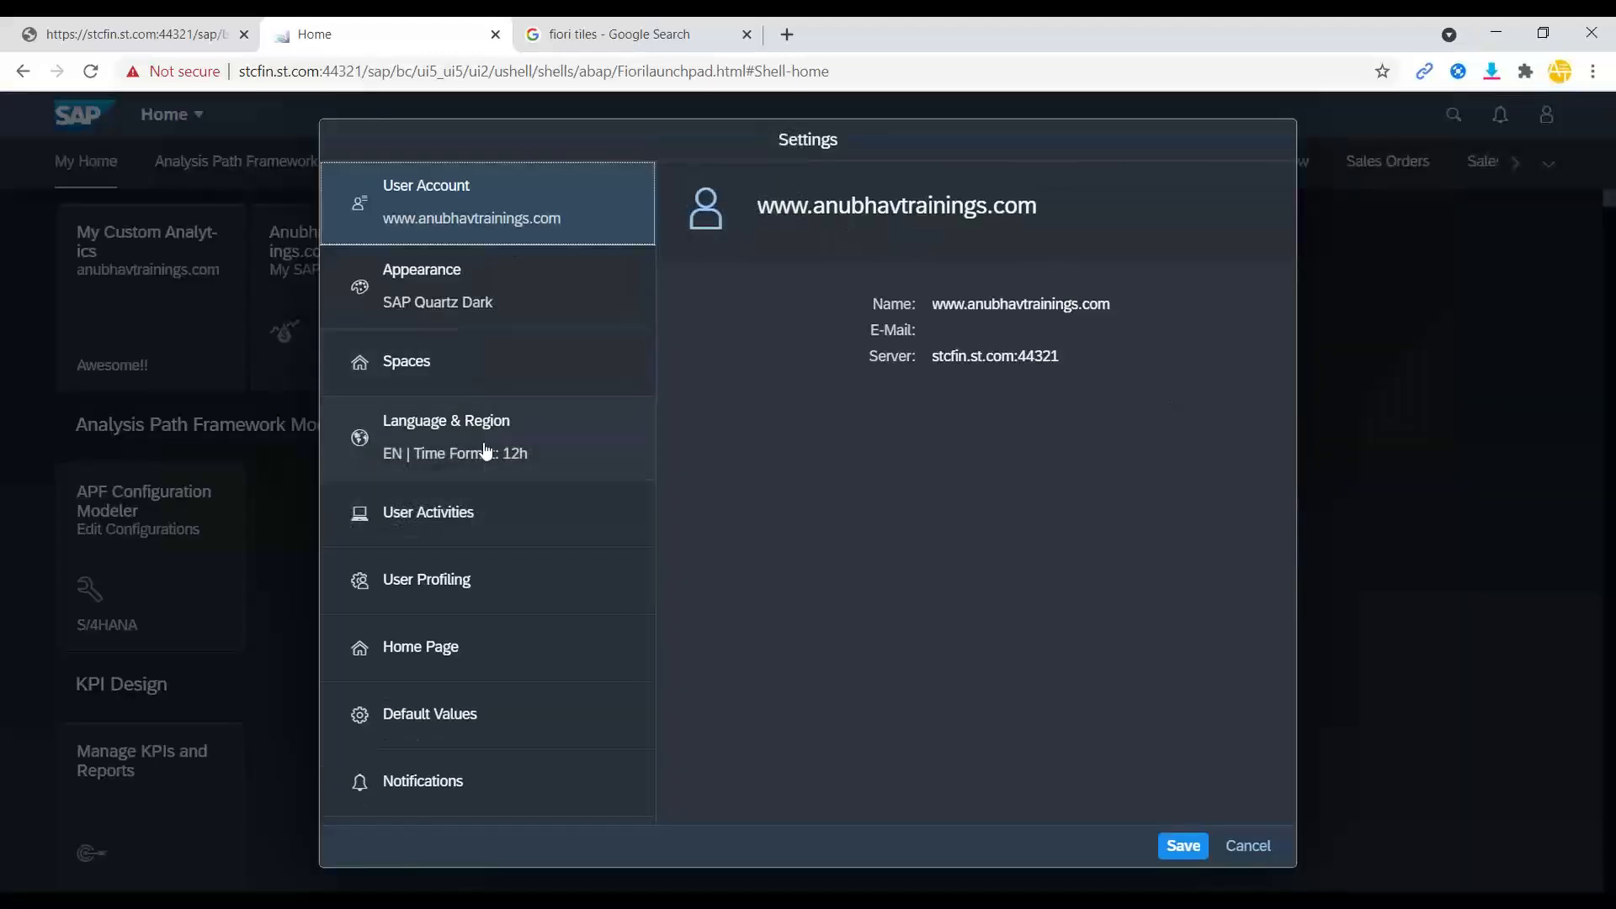
left_click(494, 305)
scroll(824, 673, "down", 3)
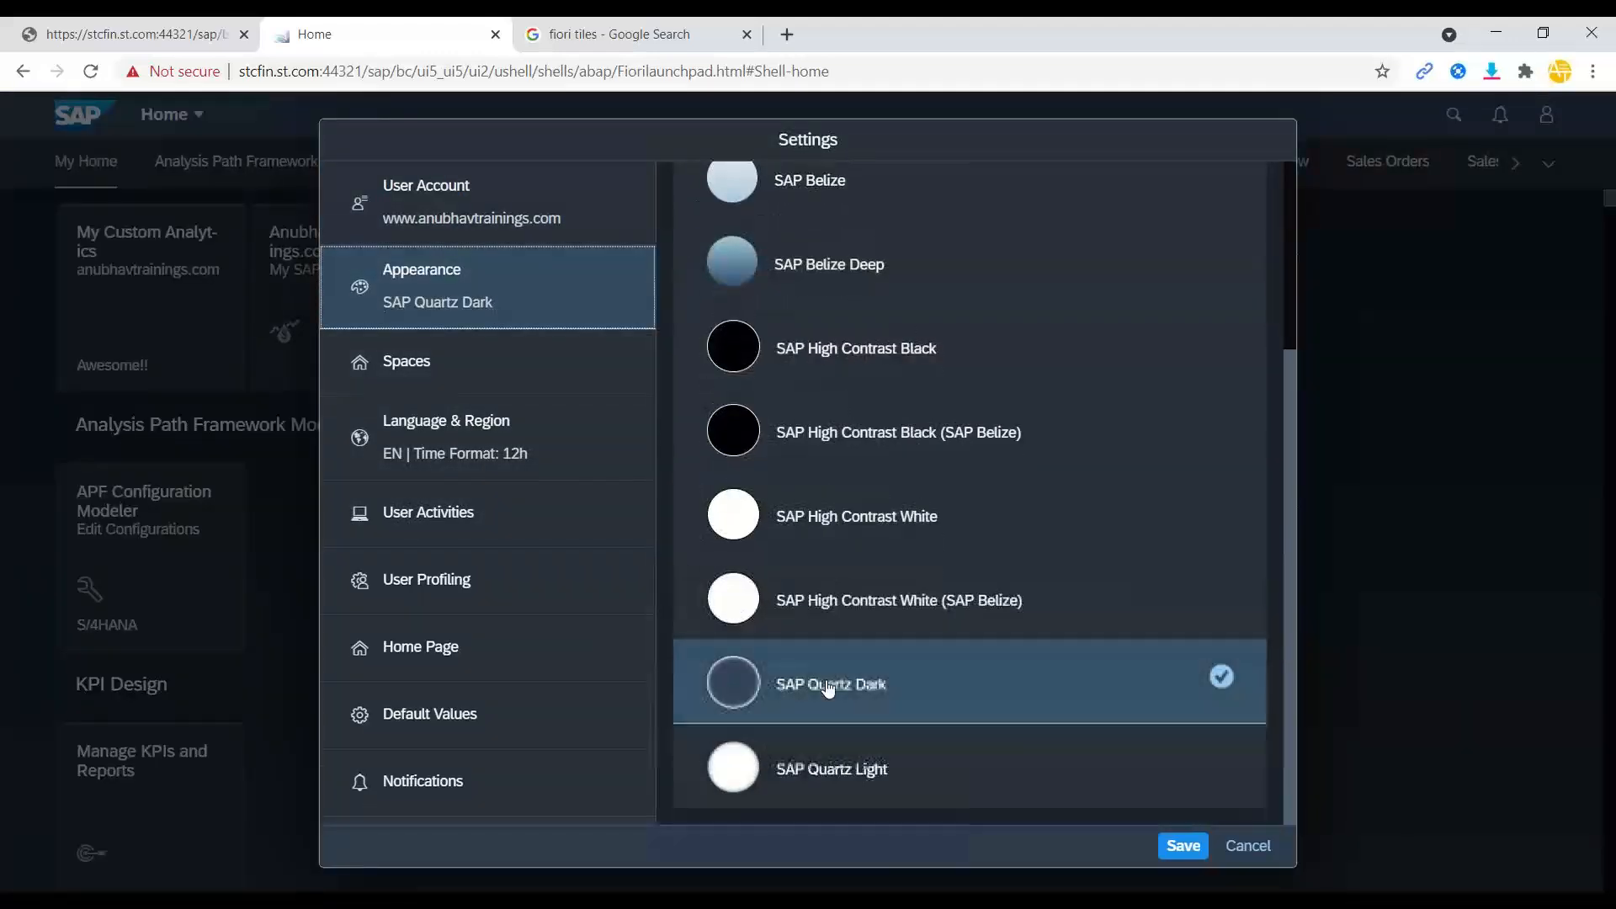
left_click(847, 610)
left_click(1187, 851)
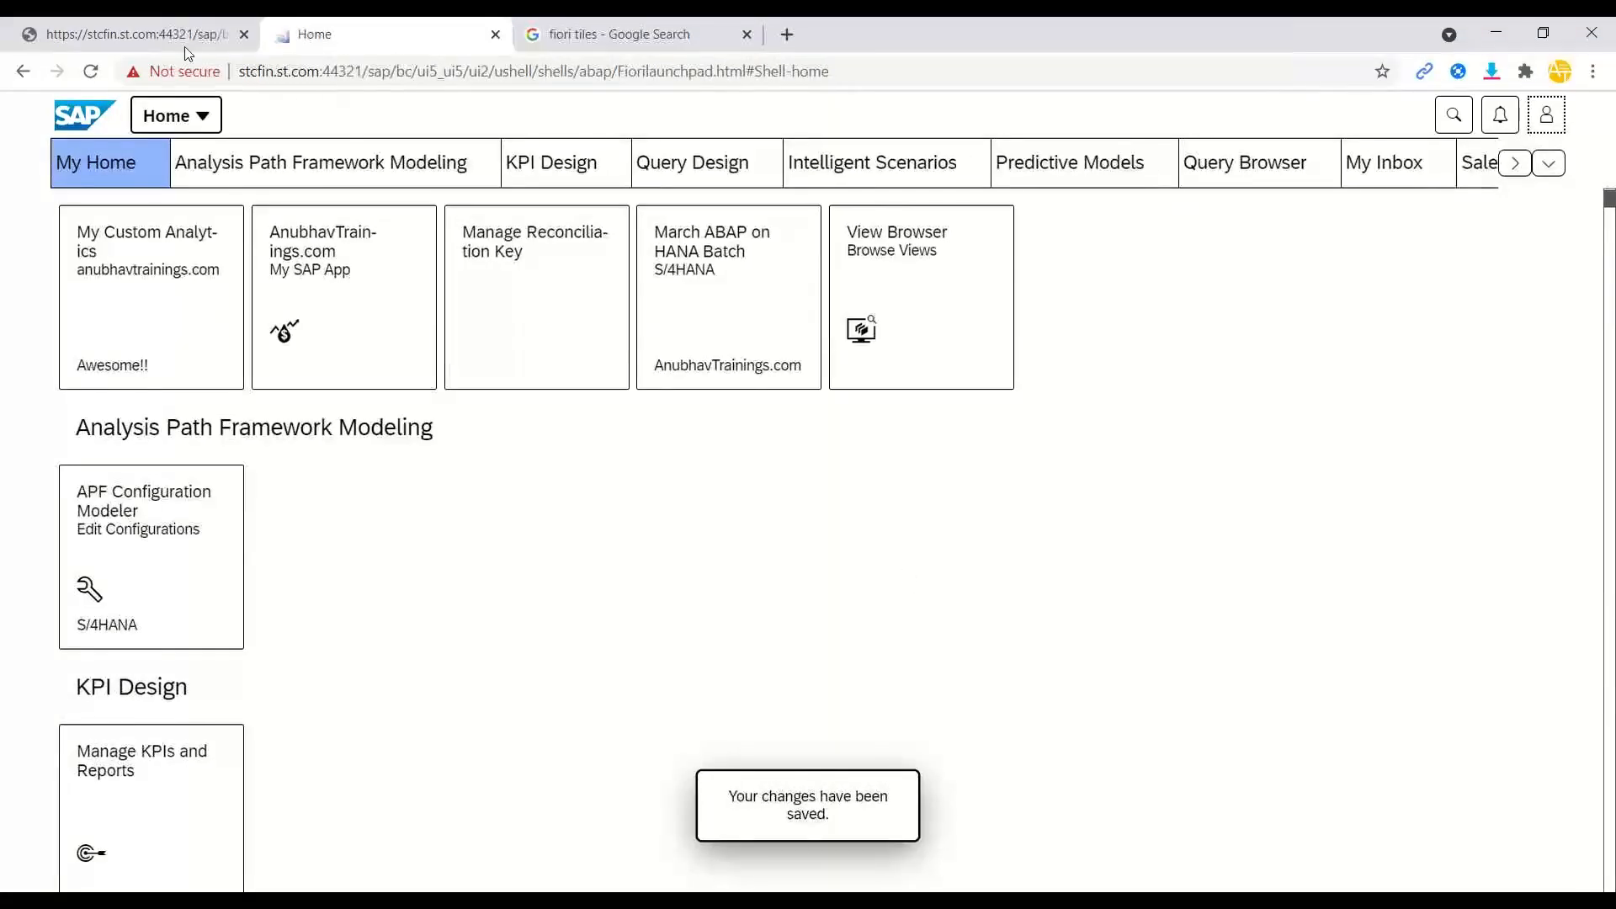
Set the Fiori Launchpad home page theme to SAP Belize Deep and save the settings.
left_click(1546, 115)
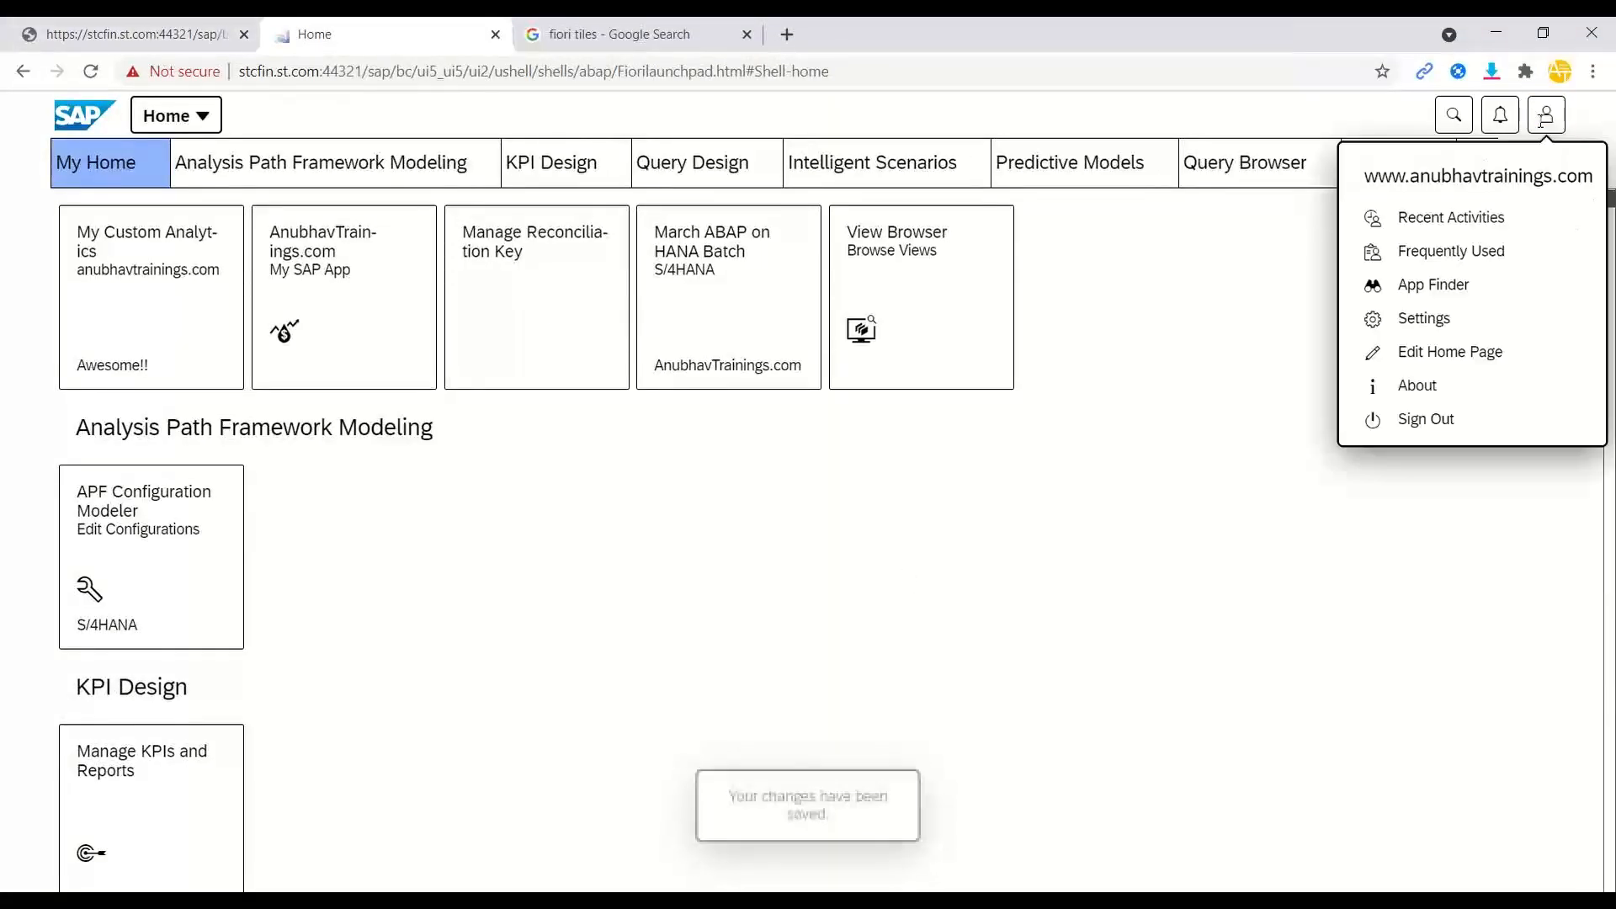
left_click(1474, 329)
left_click(498, 532)
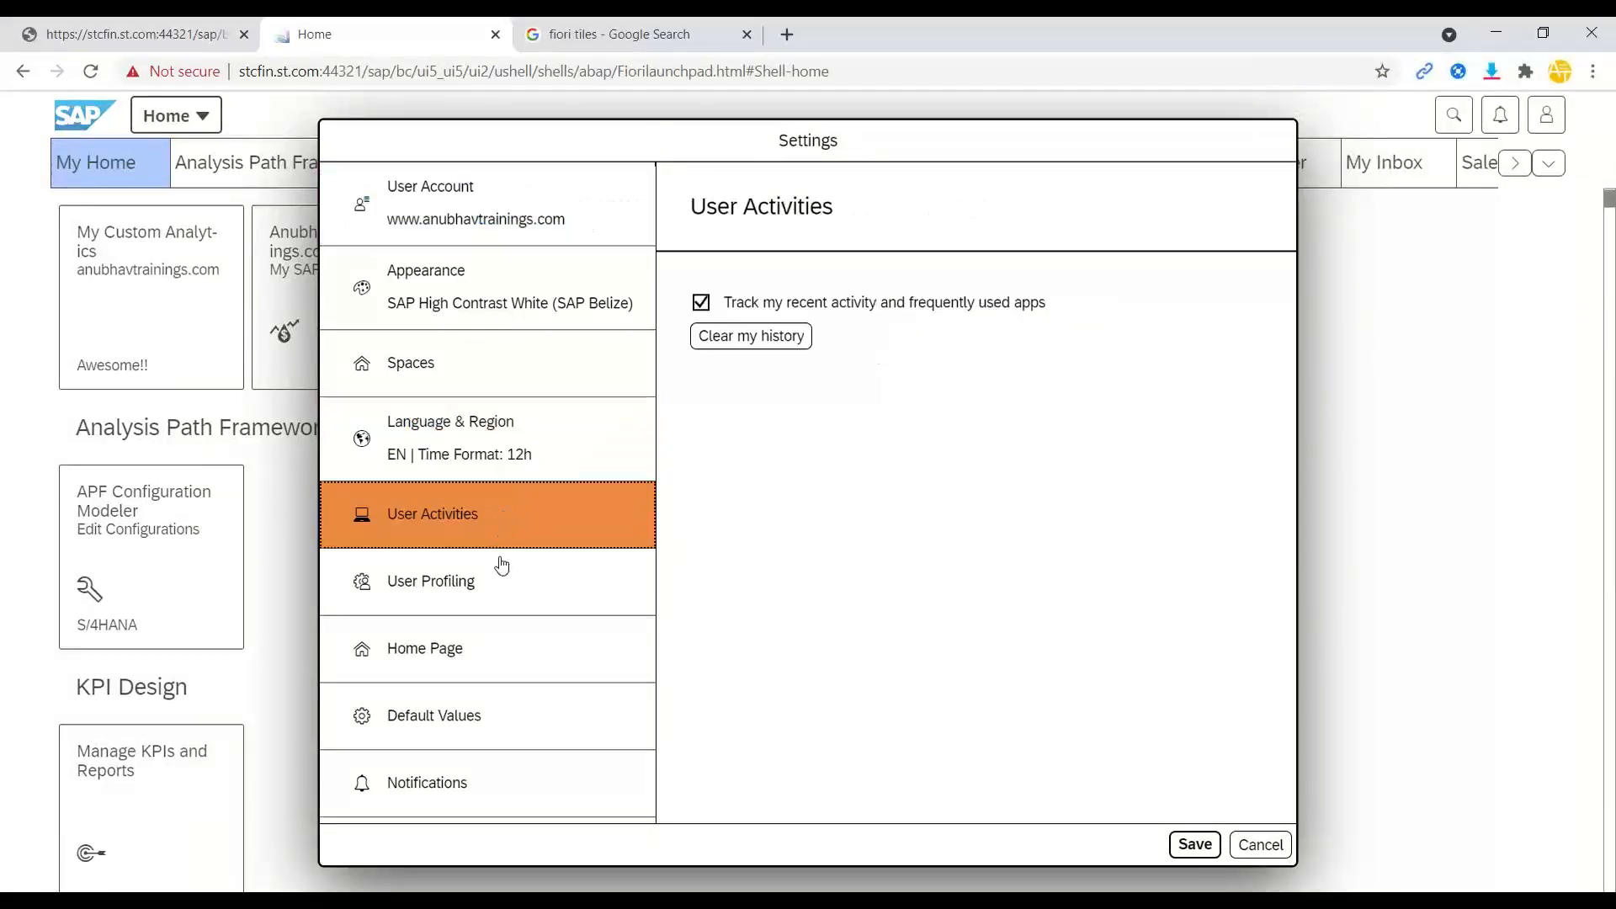
left_click(502, 591)
left_click(522, 372)
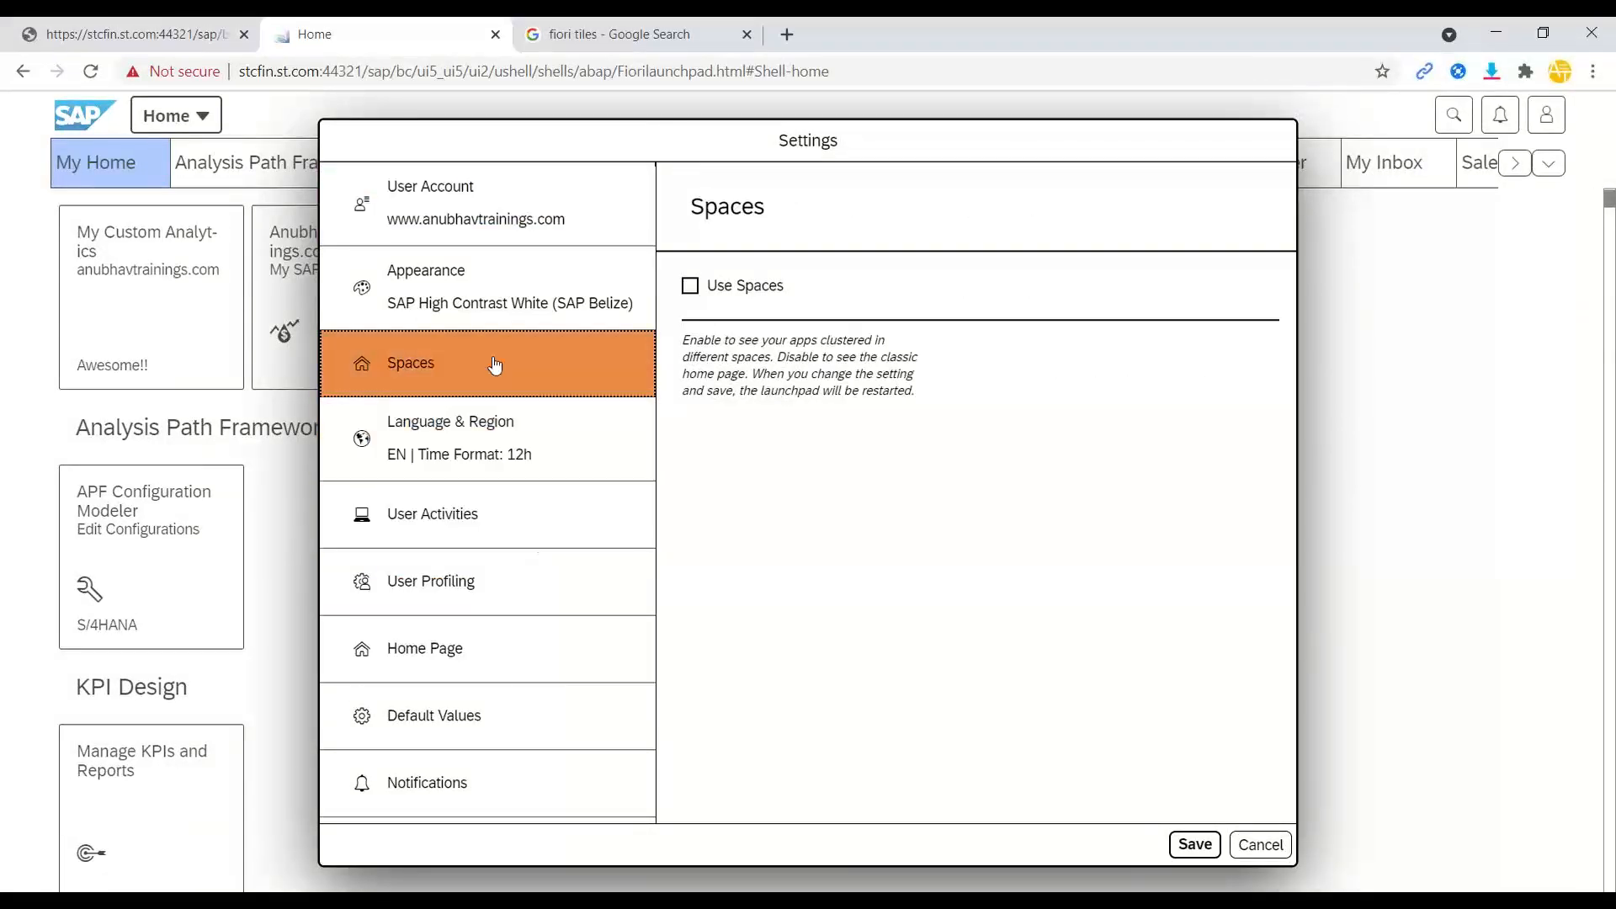
left_click(521, 290)
scroll(837, 547, "down", 1)
left_click(800, 270)
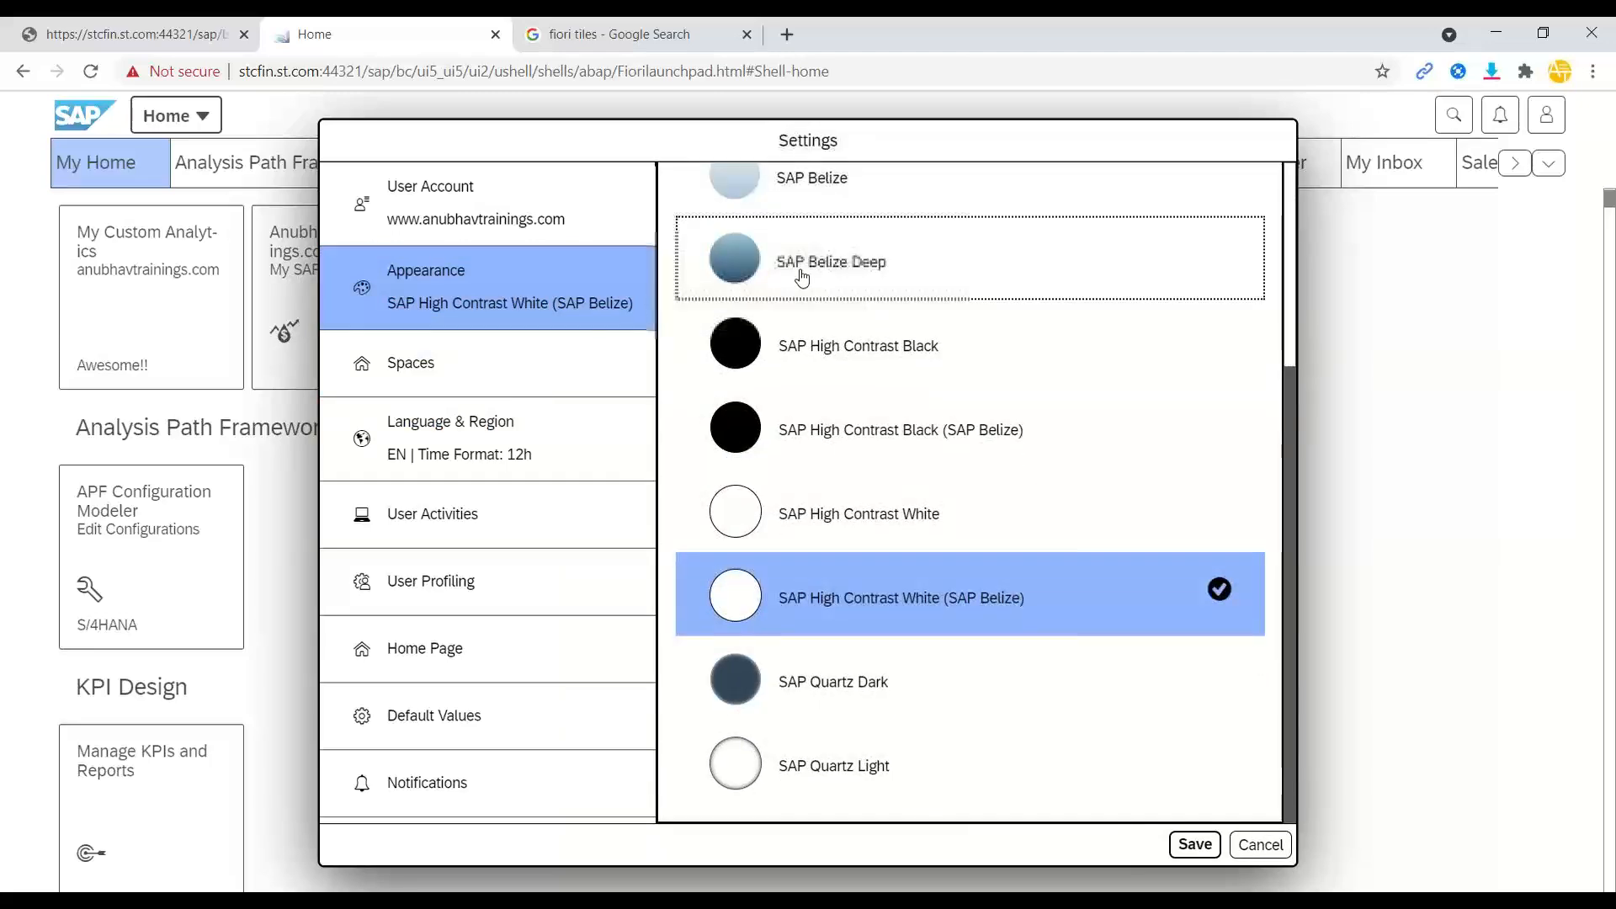
left_click(1190, 849)
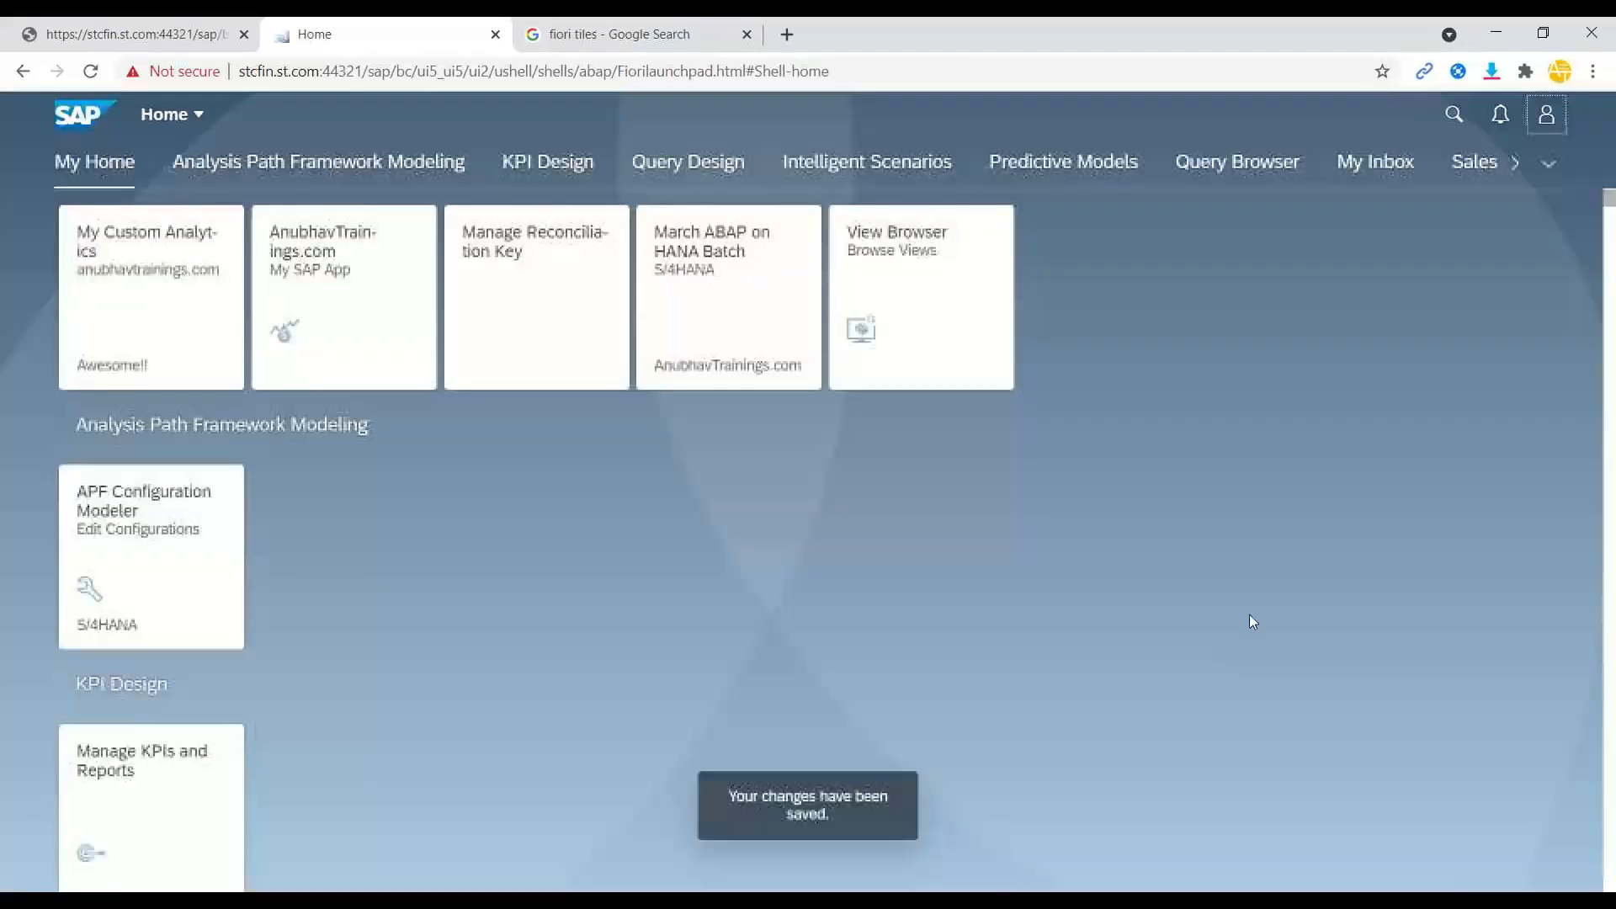
Reload the launchpad designer page showing the ZTC_CA_MANAGE_PRD catalog so it uses the new theme.
left_click(126, 33)
left_click(663, 74)
key("Return")
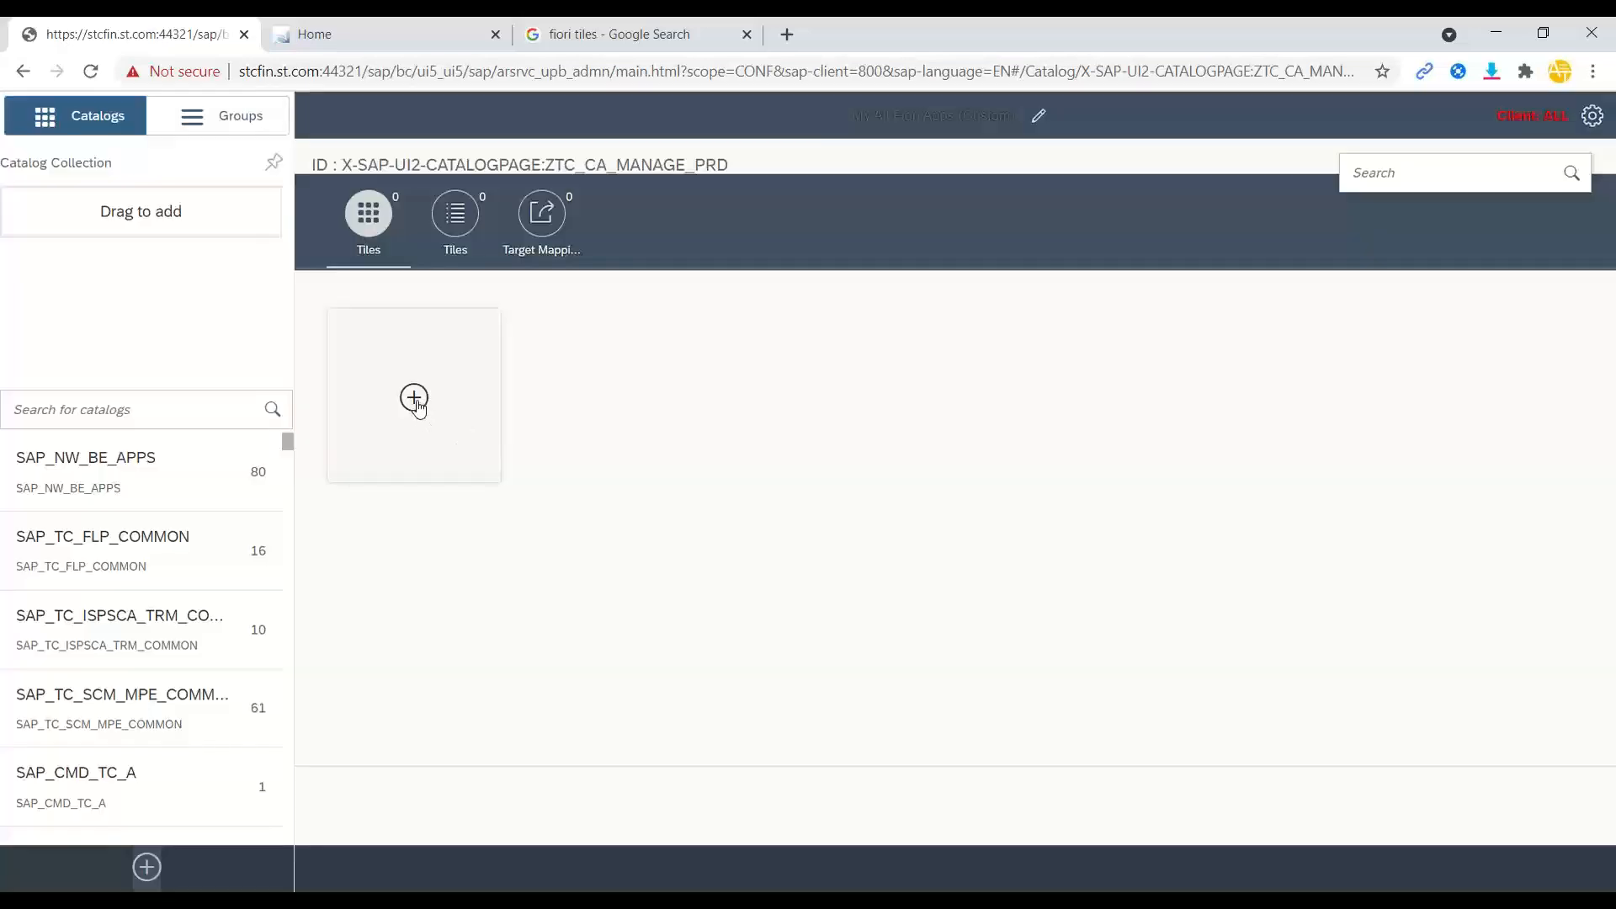
left_click(415, 401)
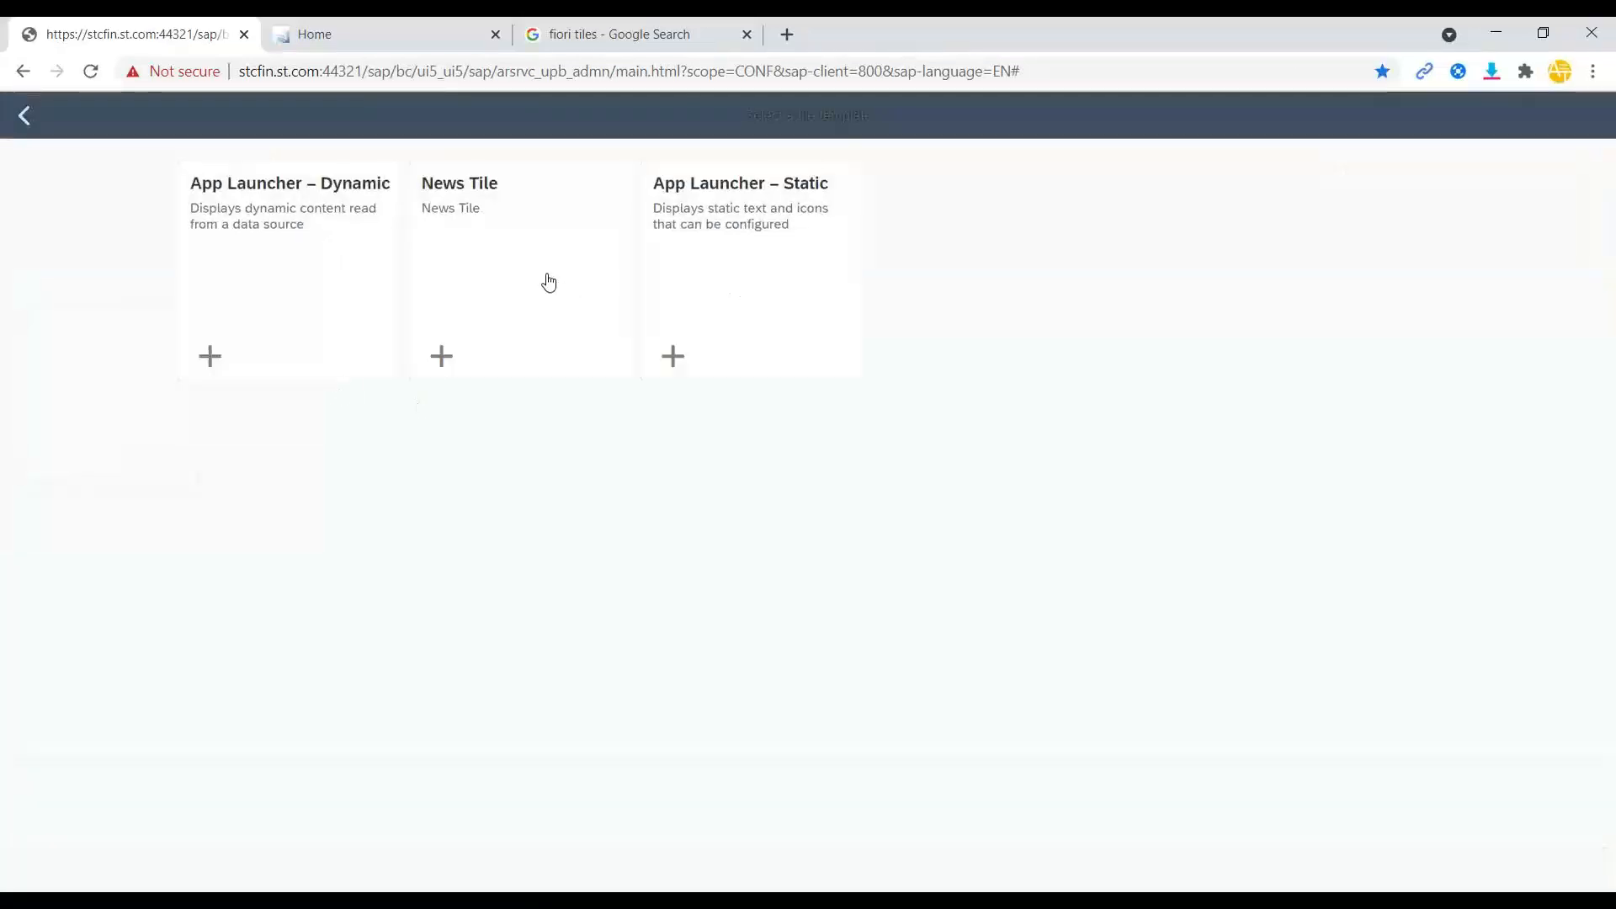
left_click(719, 293)
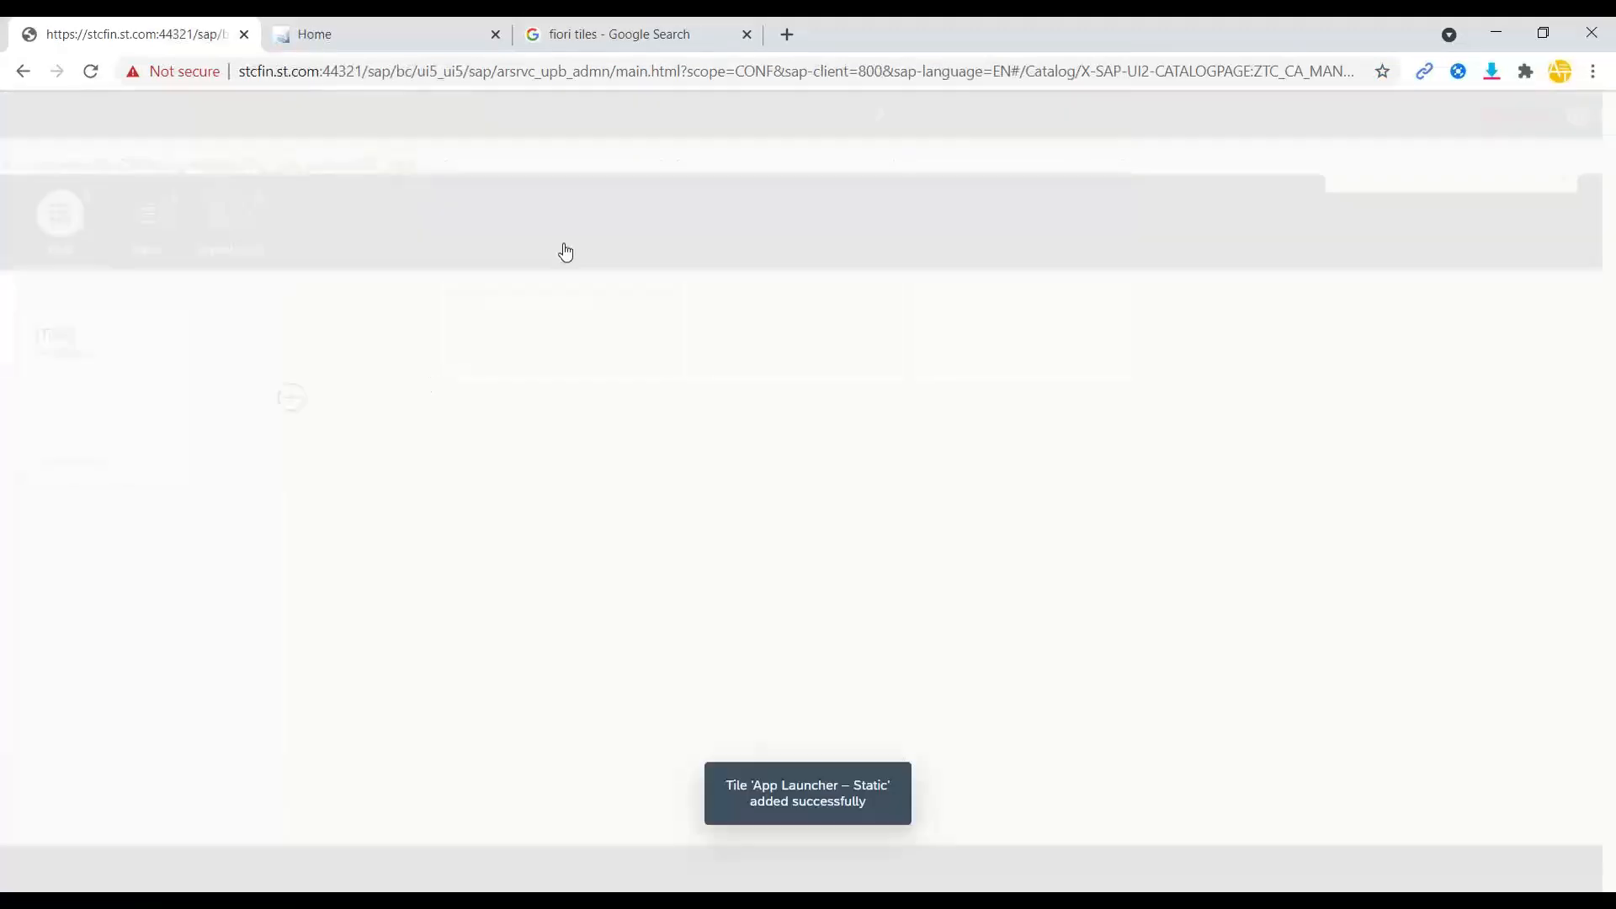
left_click(126, 388)
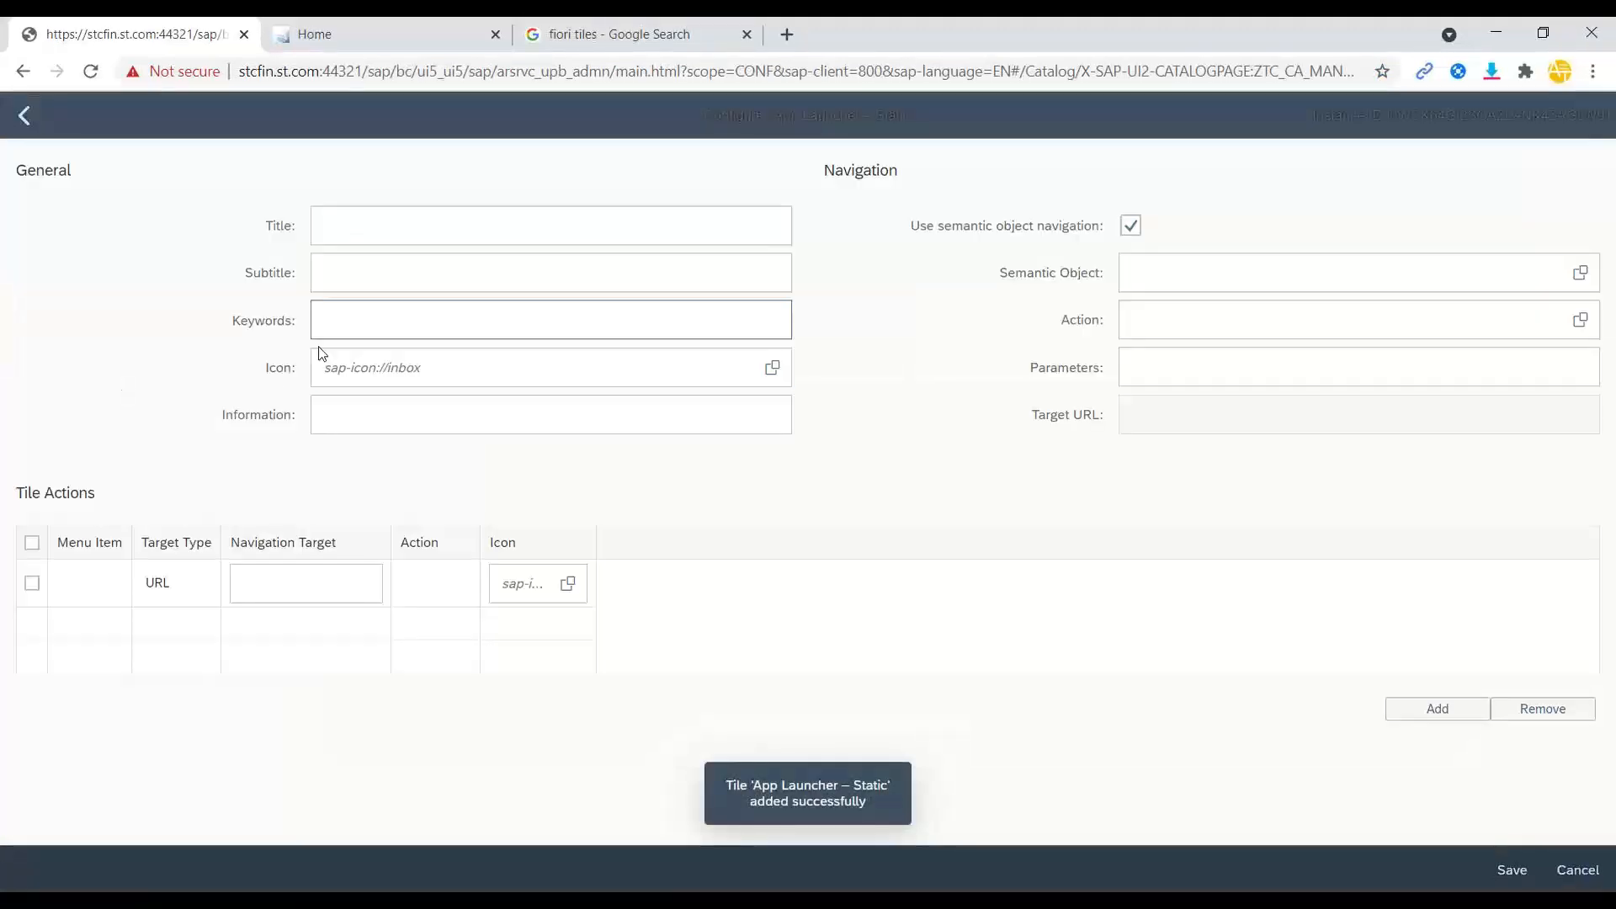
left_click(1557, 870)
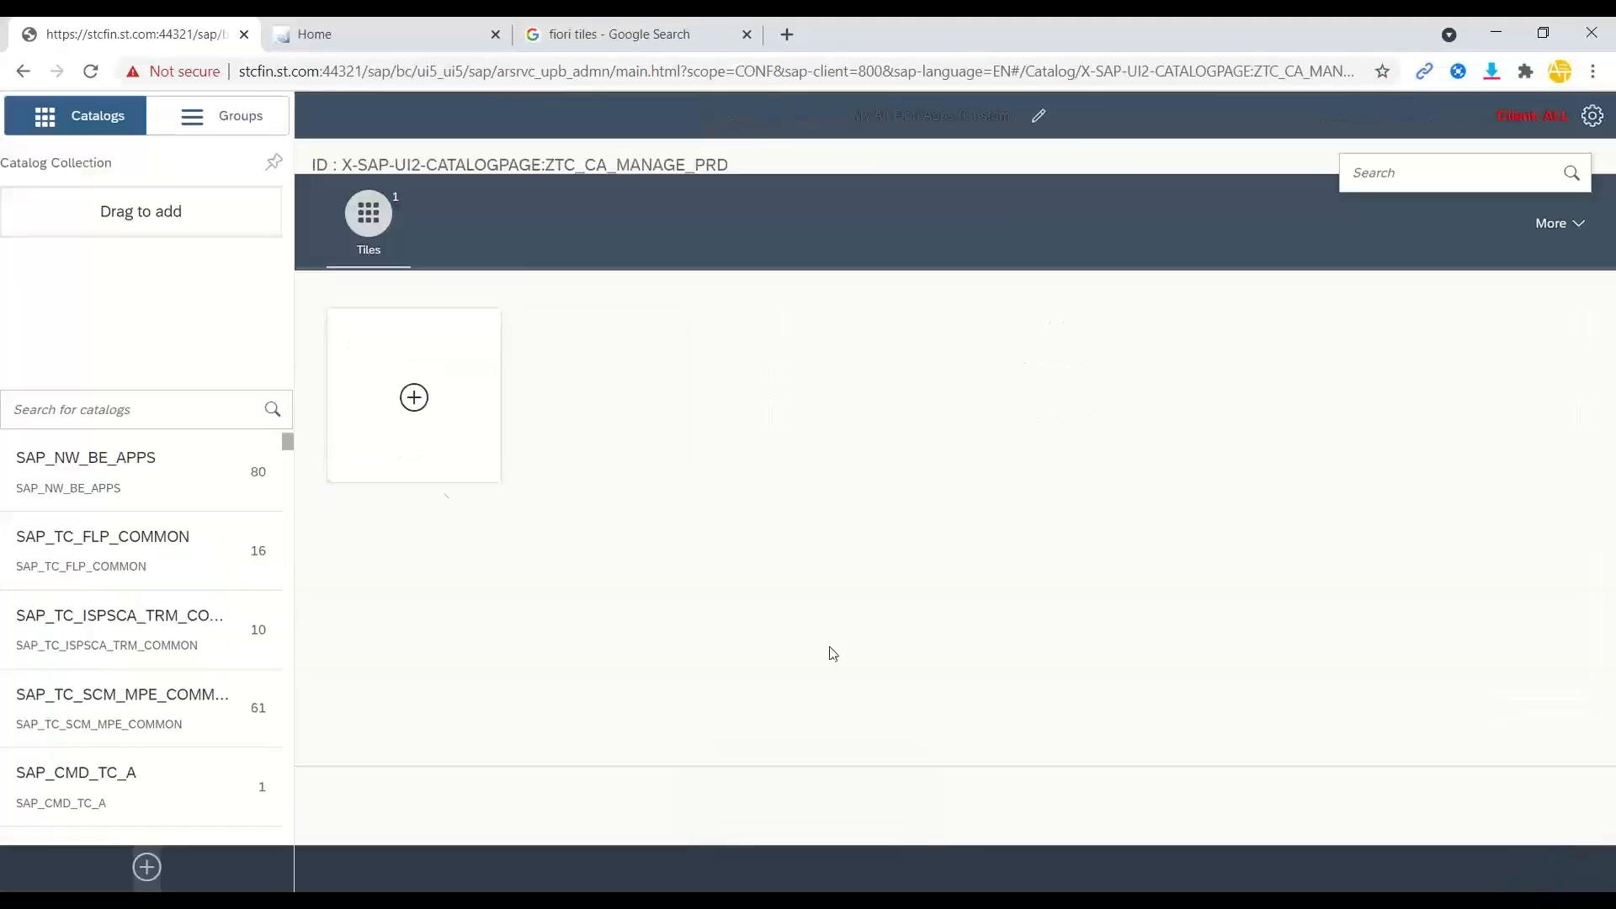
Add a static app launcher tile to the ZTC_CA_MANAGE_PRD catalog, titled "Manage Product App" with subtitle "Anubhavtrainings.com".
left_click(453, 318)
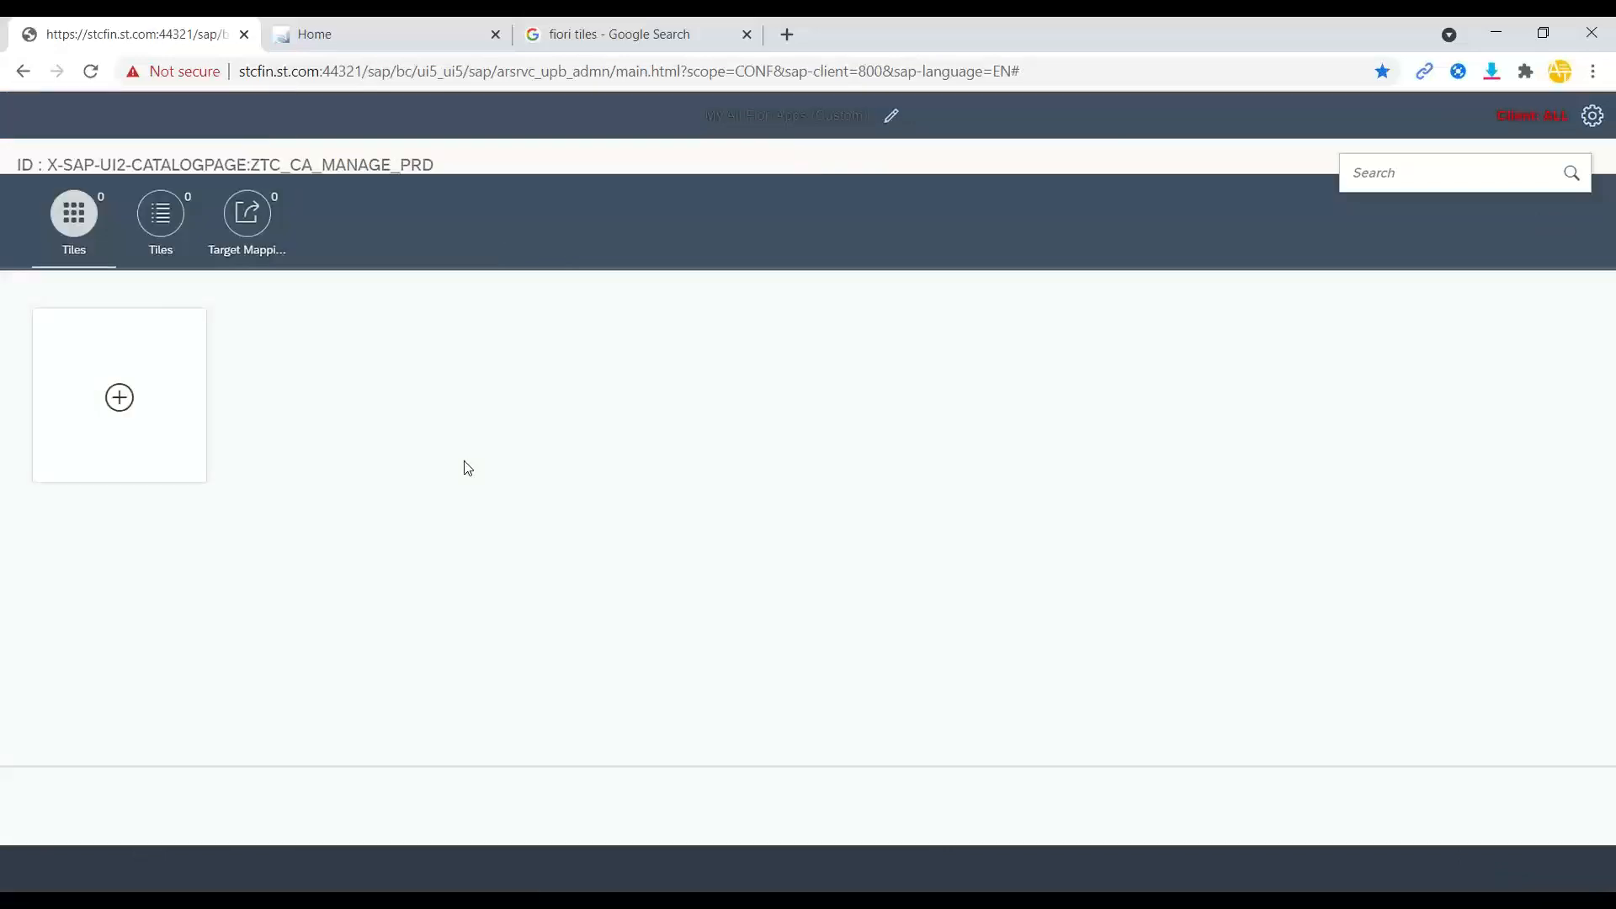
left_click(754, 248)
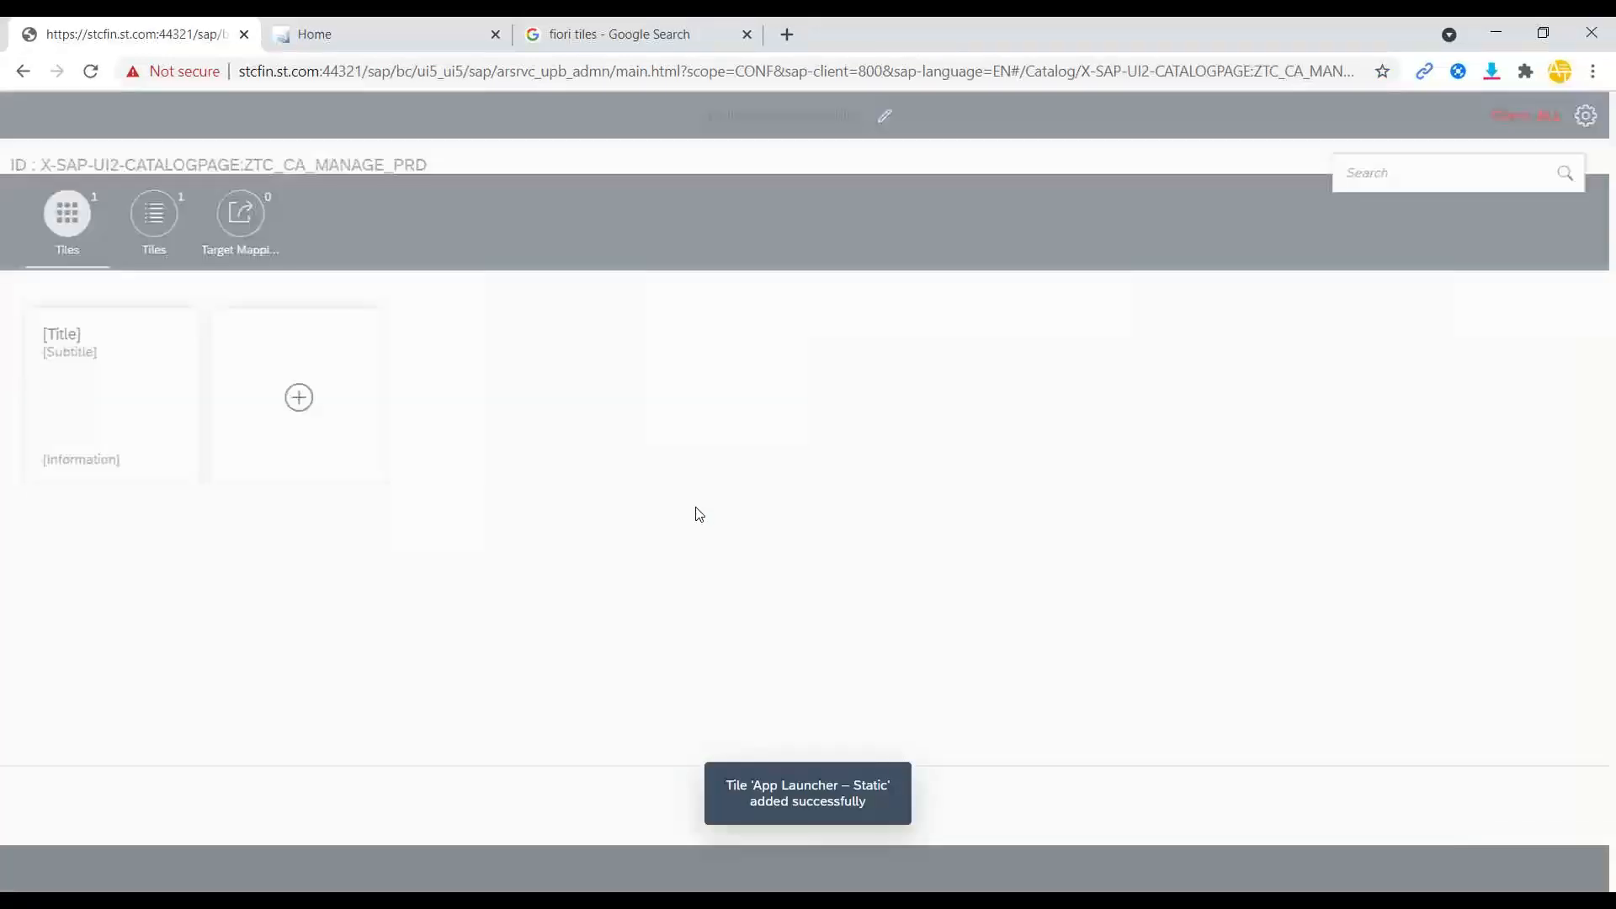
left_click(441, 243)
type("Manage Prod")
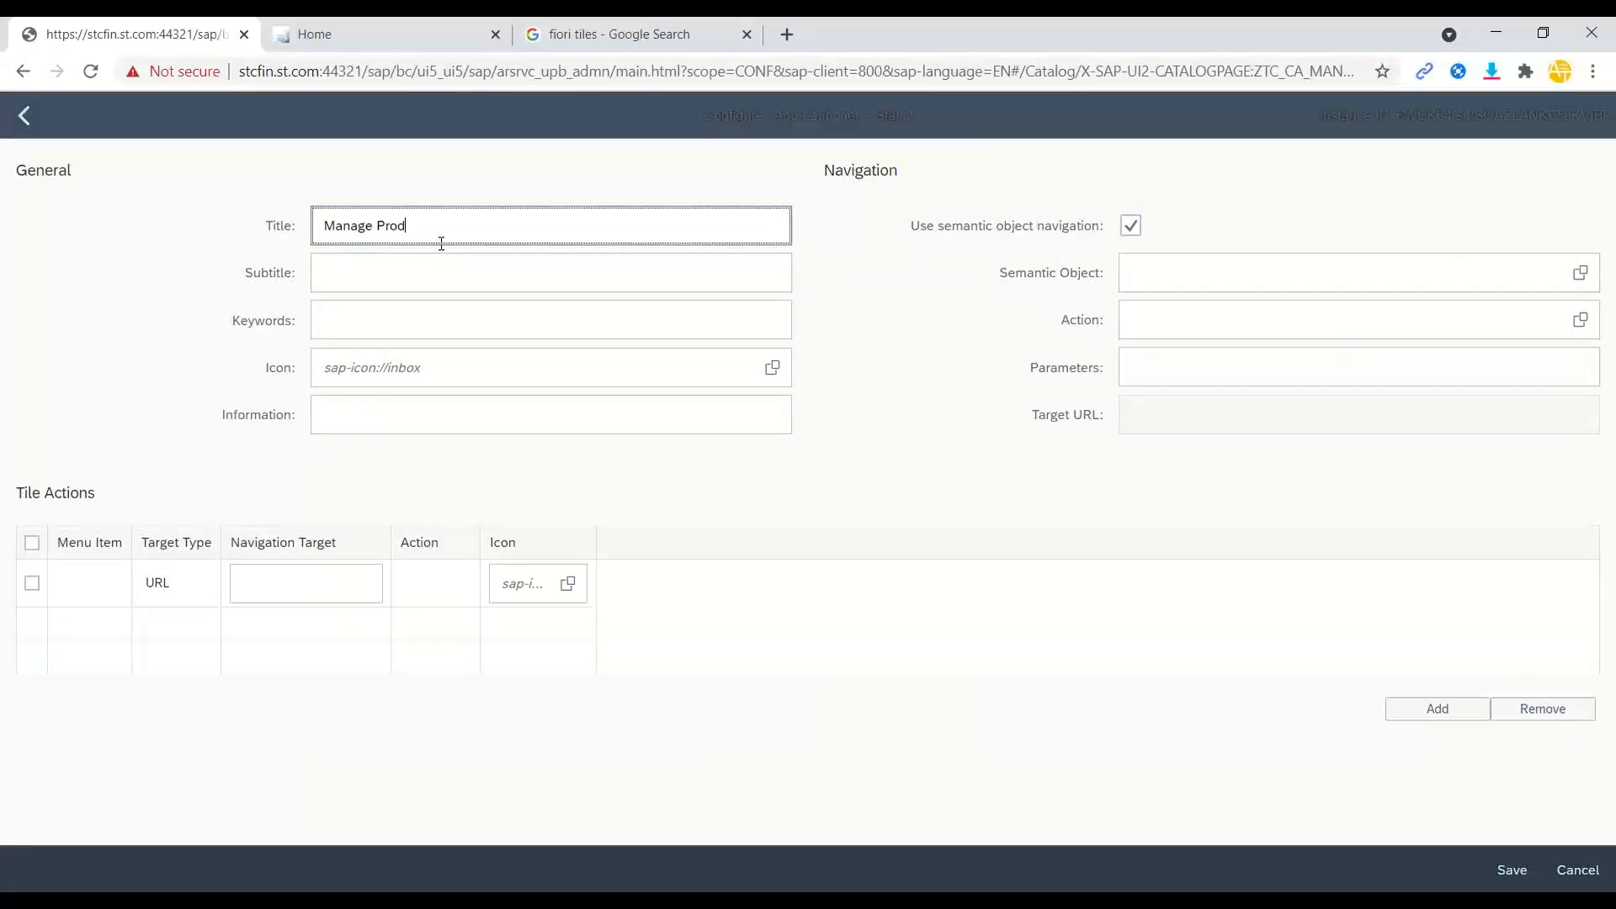
type("uct App")
key("Tab")
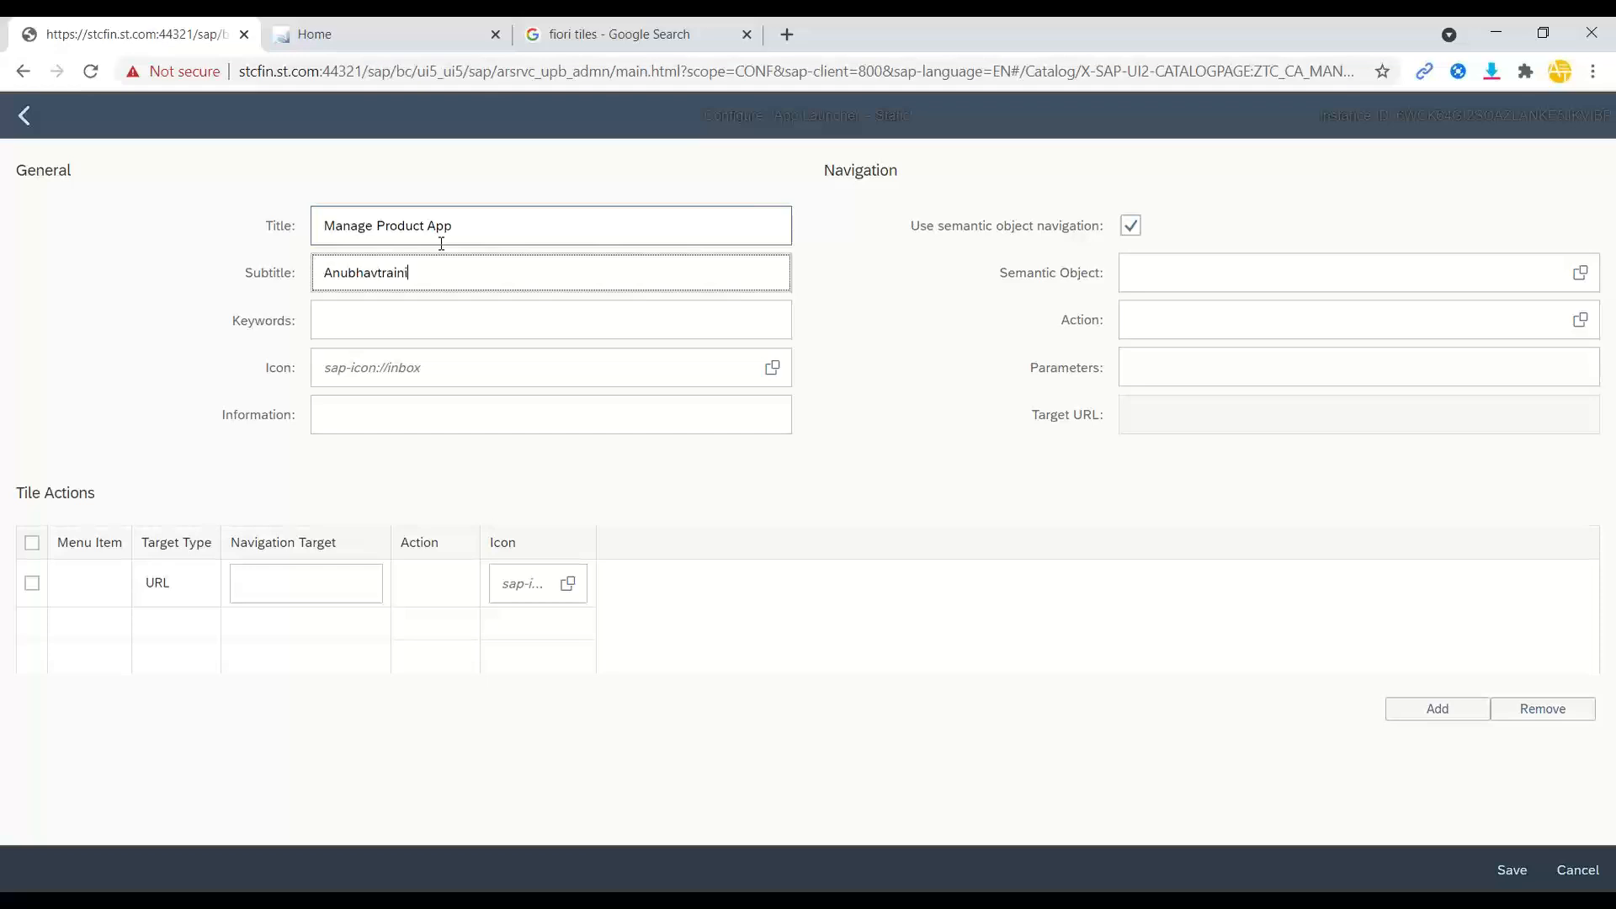
key("Tab")
Assign the icon sap-icon://Fiori2/F0302 to the Manage Product App tile.
key("Tab")
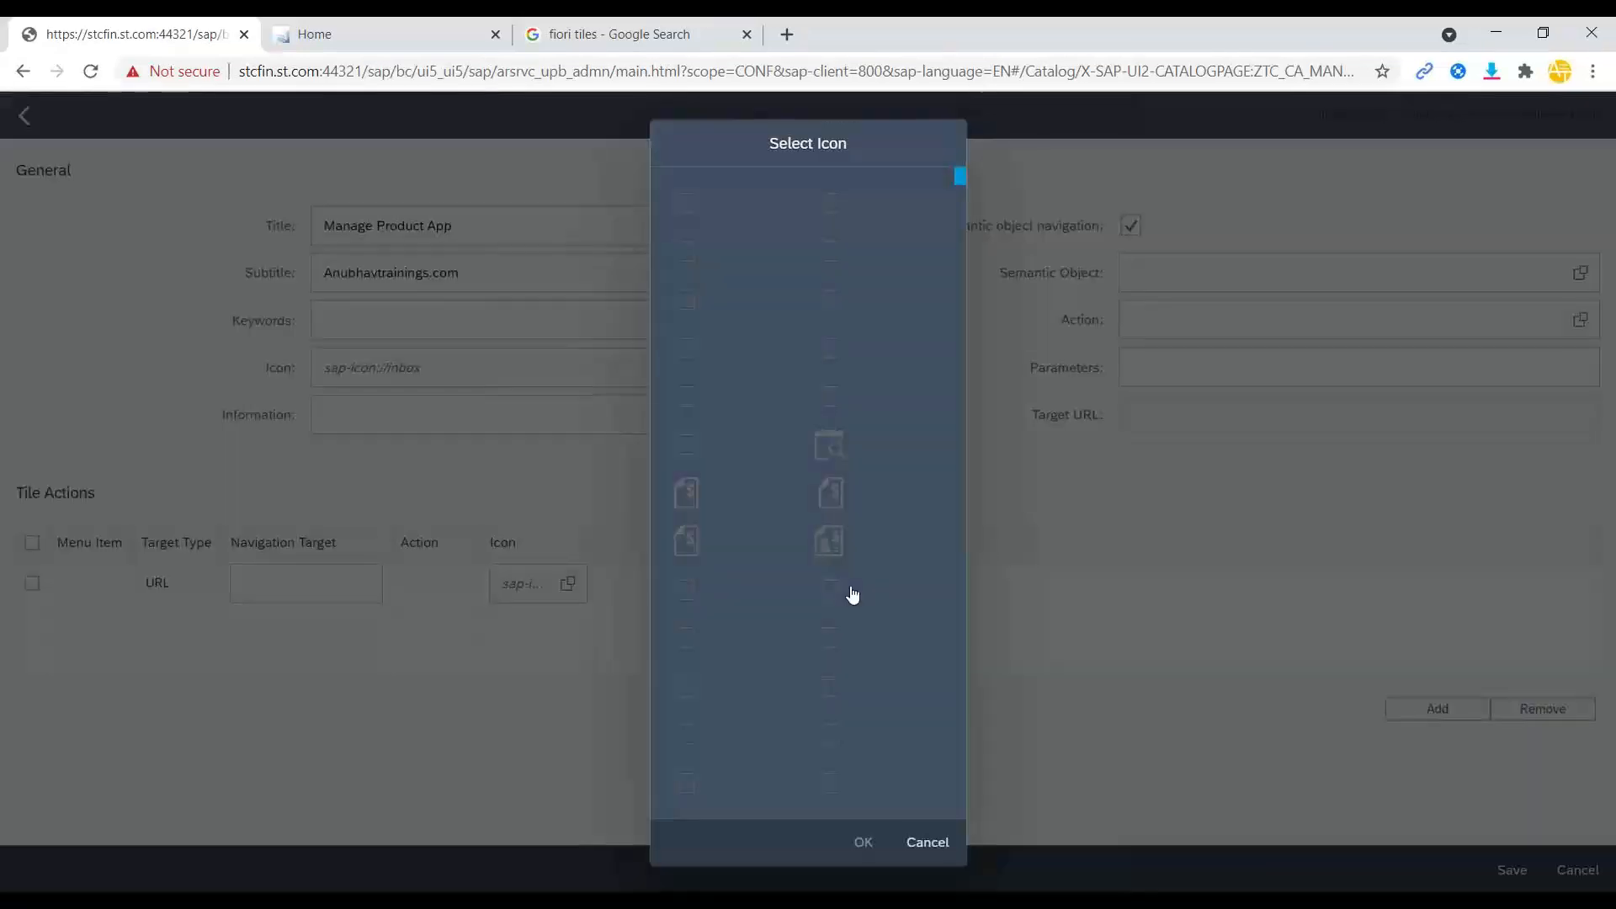
scroll(831, 694, "down", 5)
left_click(837, 640)
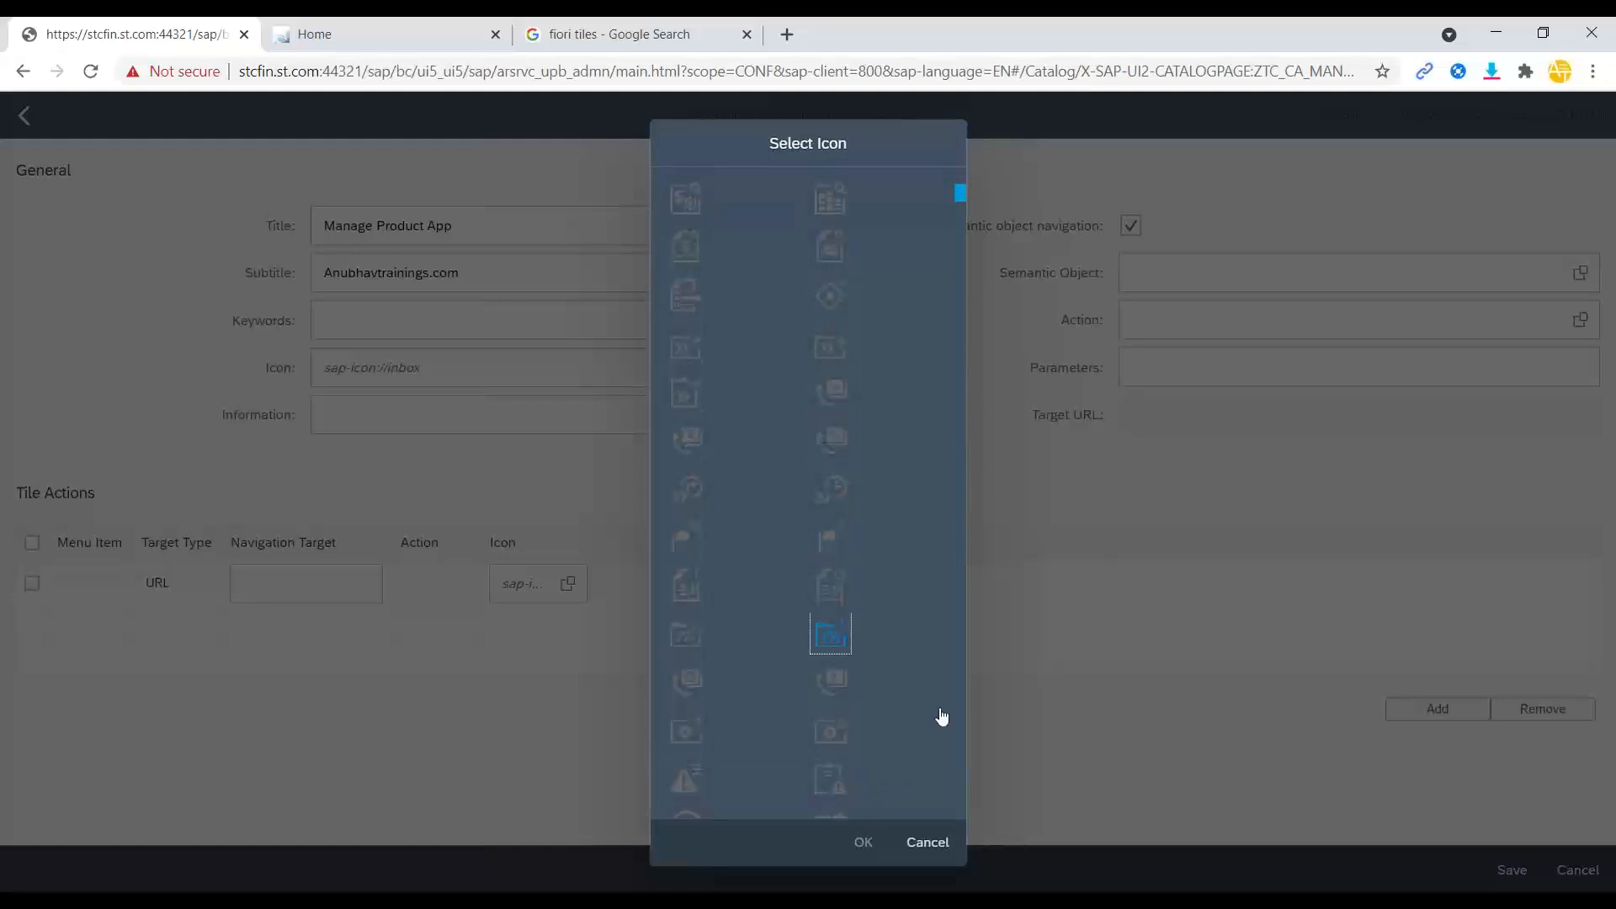
key("Return")
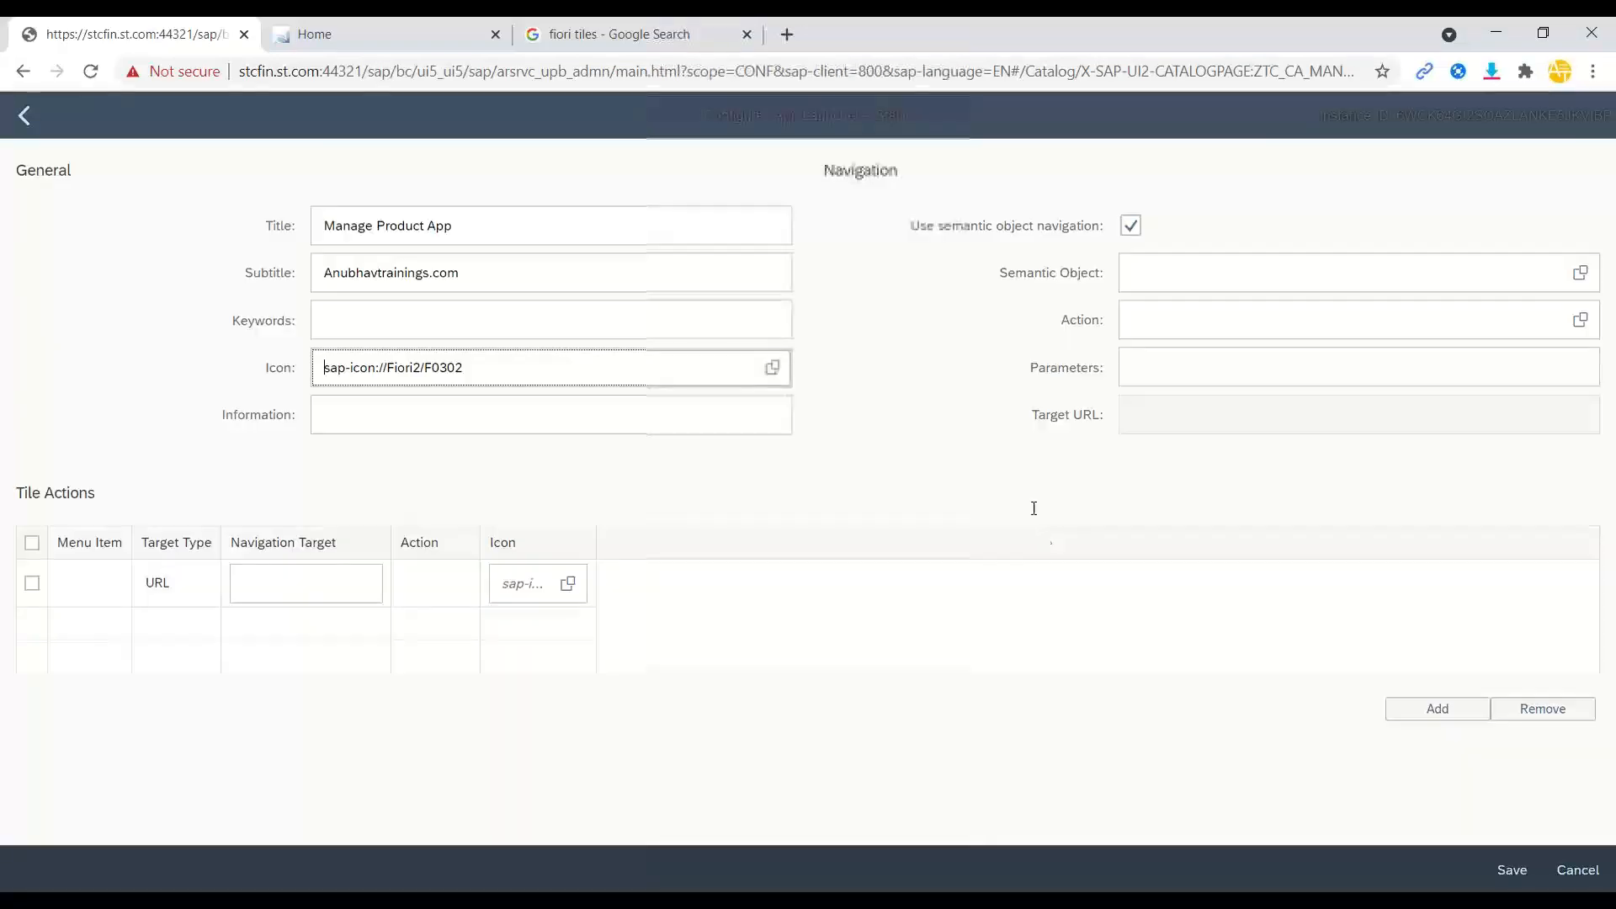
Browse the available semantic objects for the Manage Product App tile.
left_click(1331, 270)
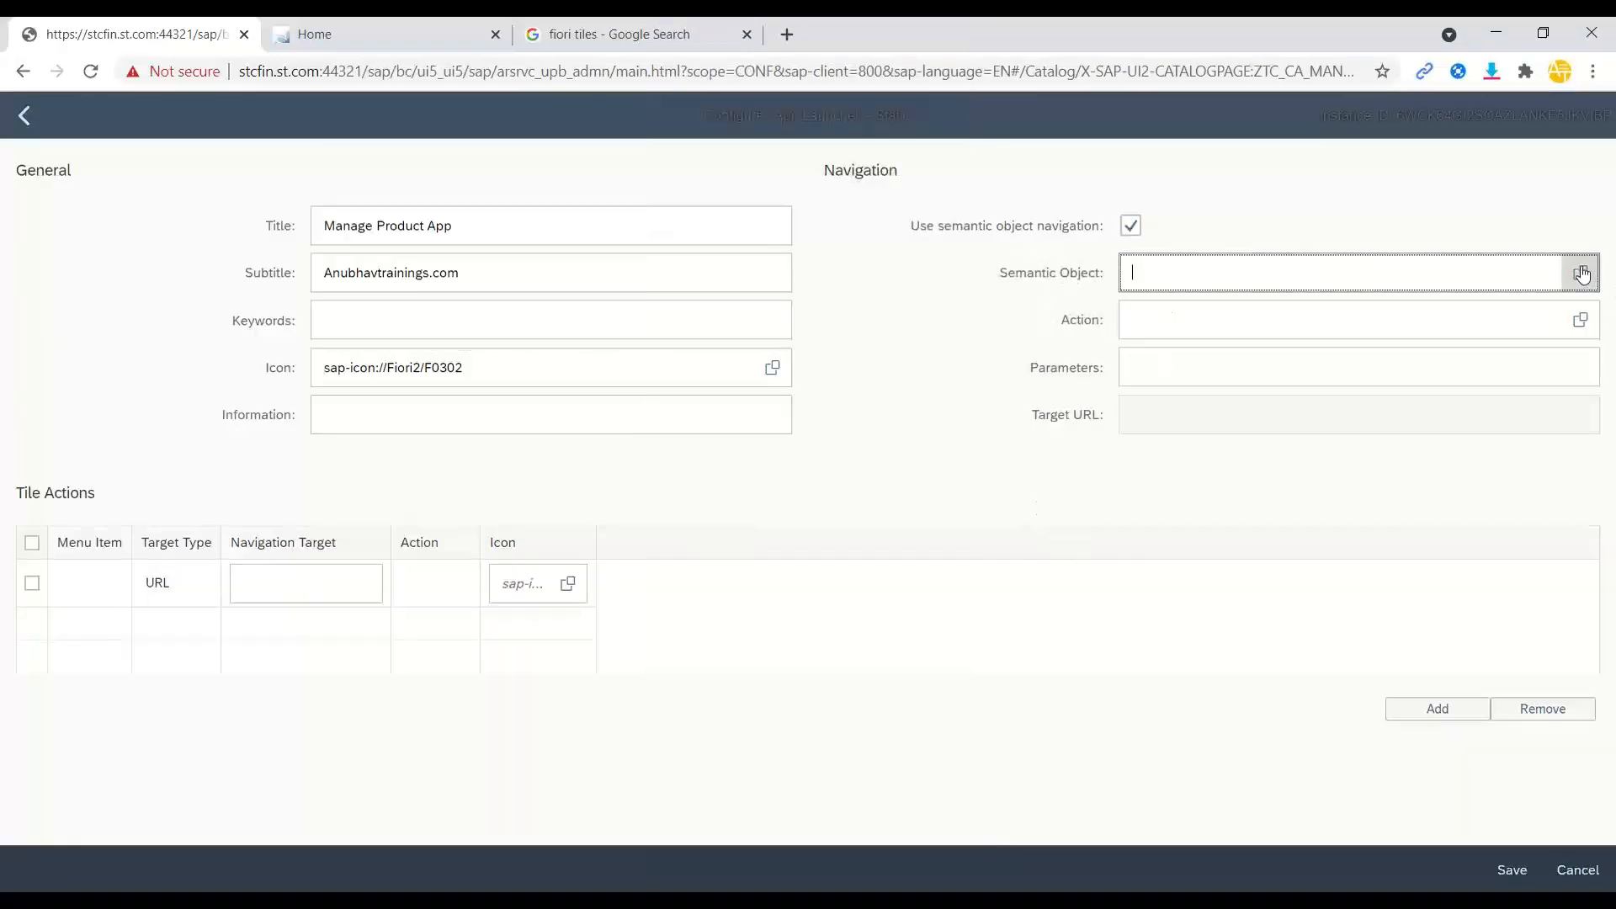
left_click(1580, 272)
scroll(791, 555, "down", 3)
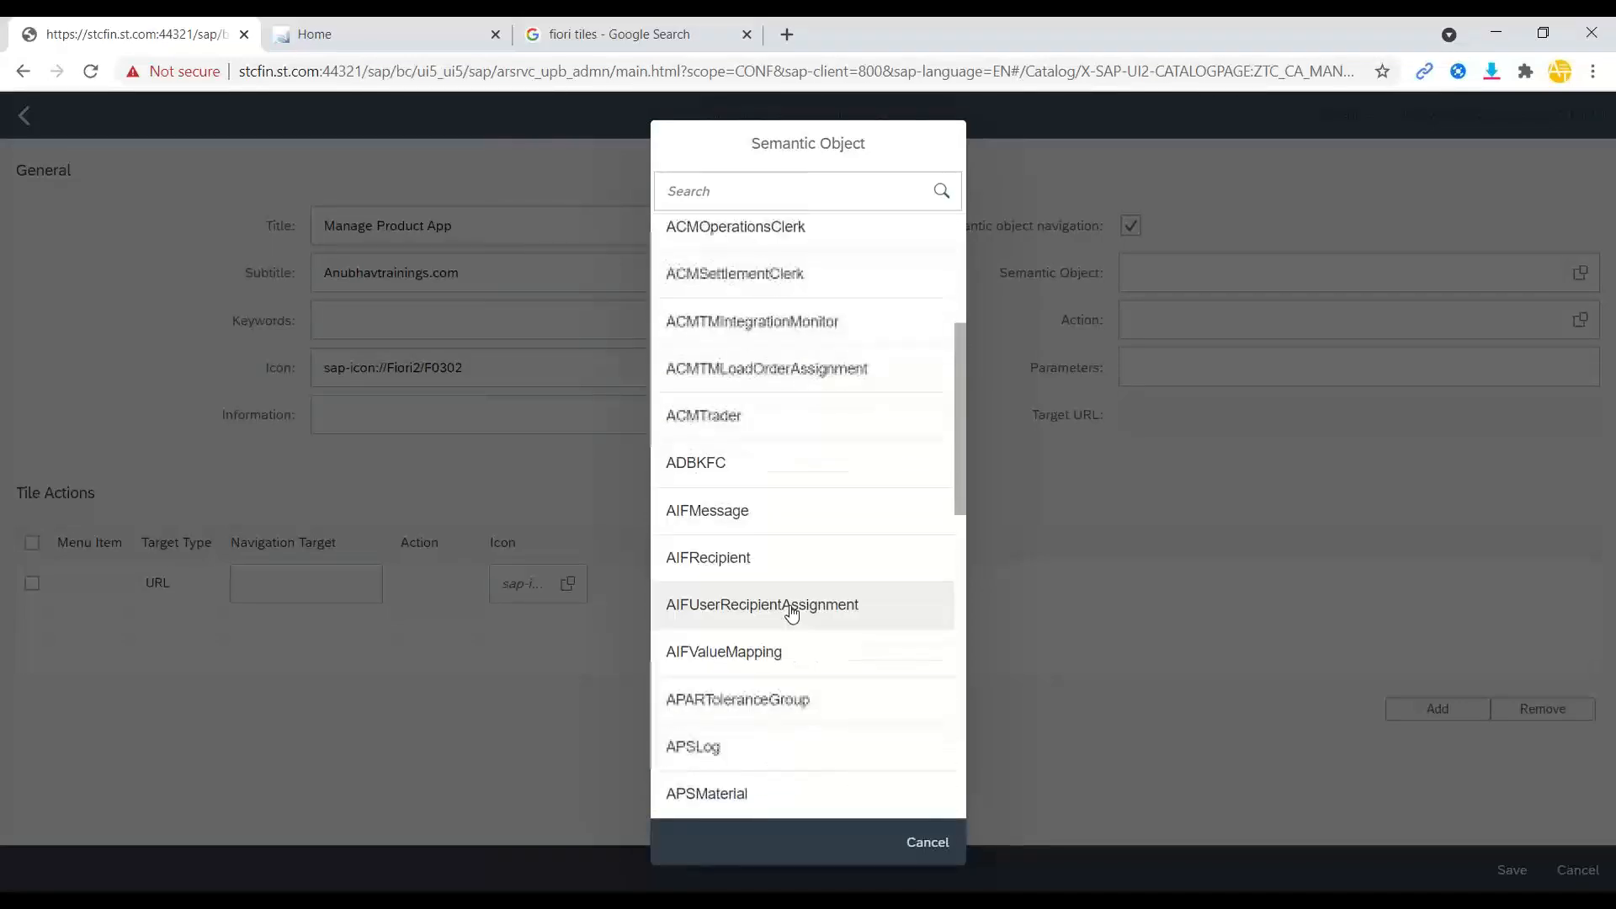
scroll(793, 611, "down", 5)
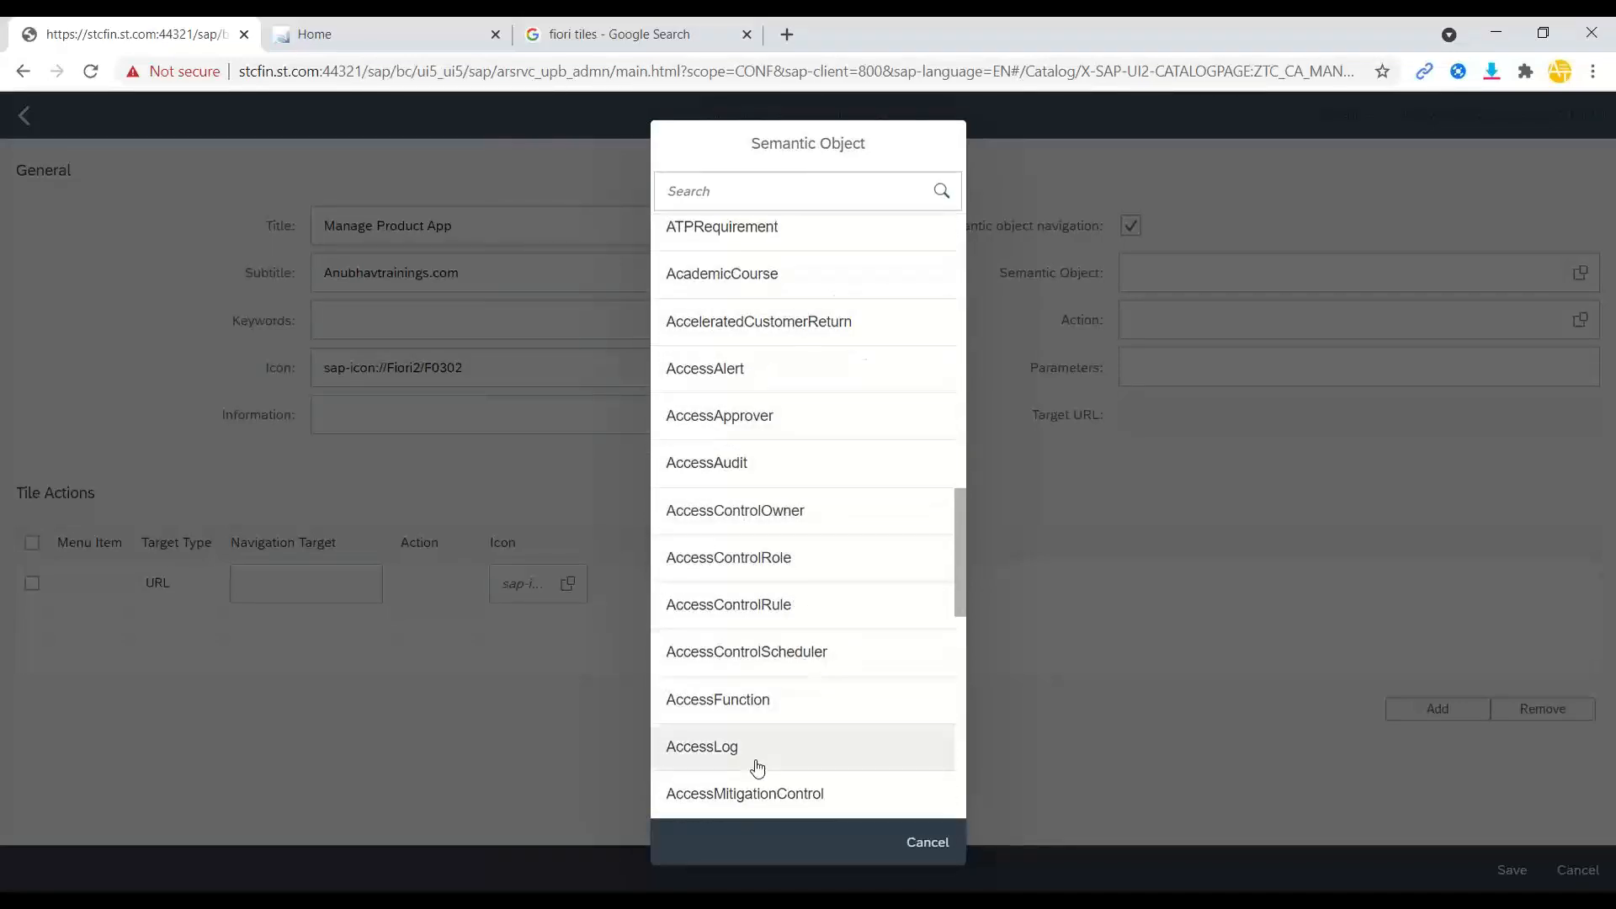
Switch to the Fiori Advance Training presentation in PowerPoint and move the blank "Title" slide up one place to become slide 57.
mouse_move(560, 902)
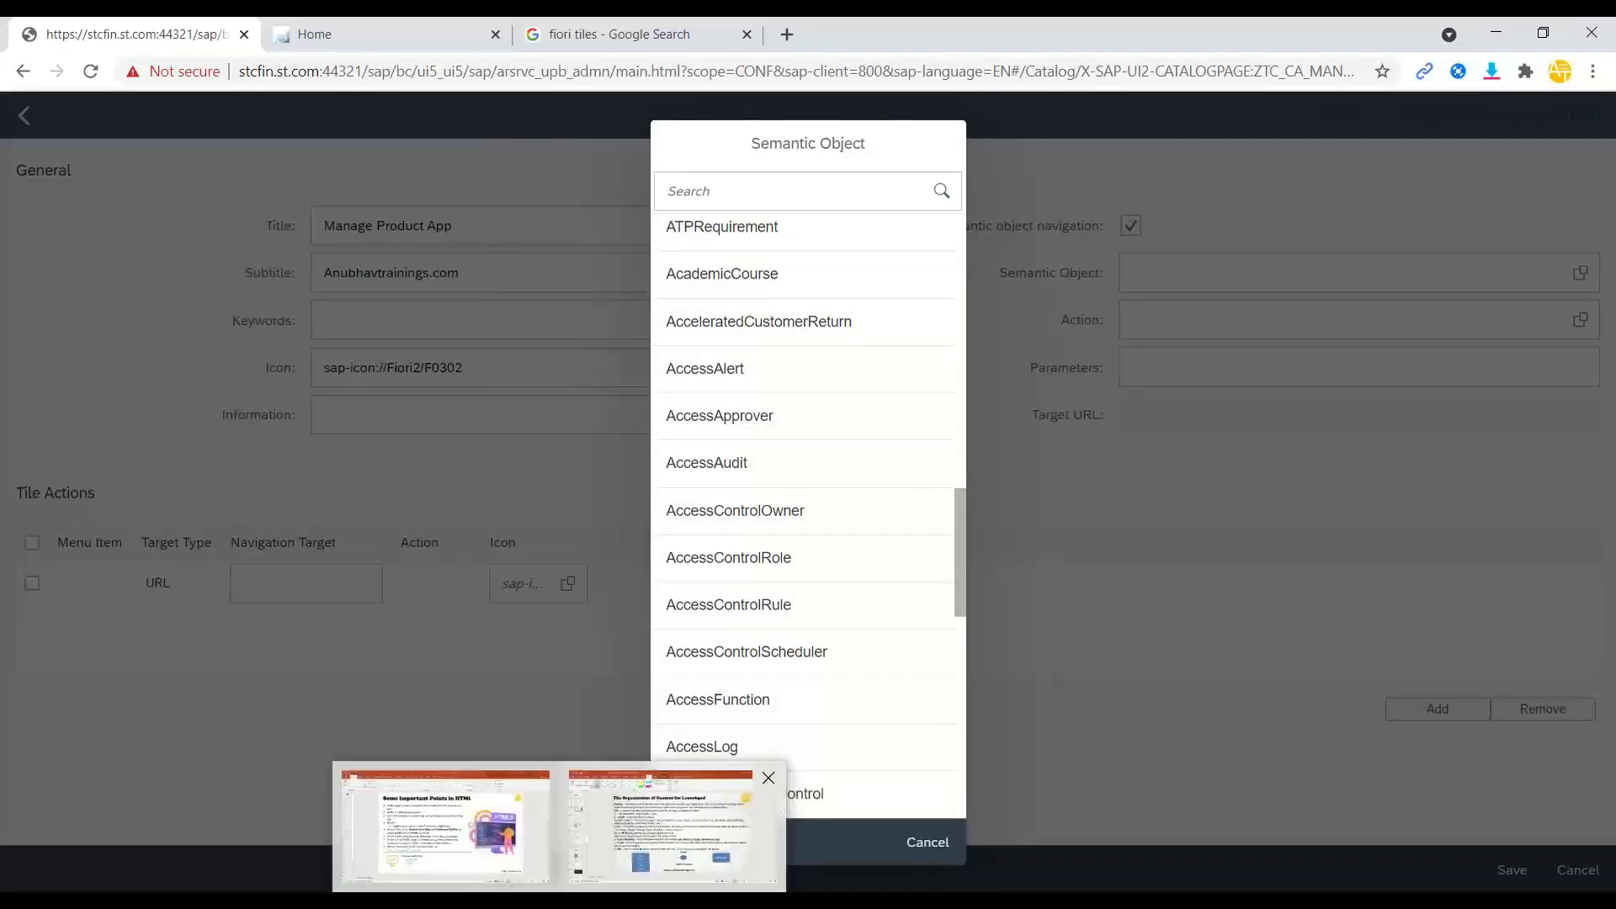
left_click(606, 841)
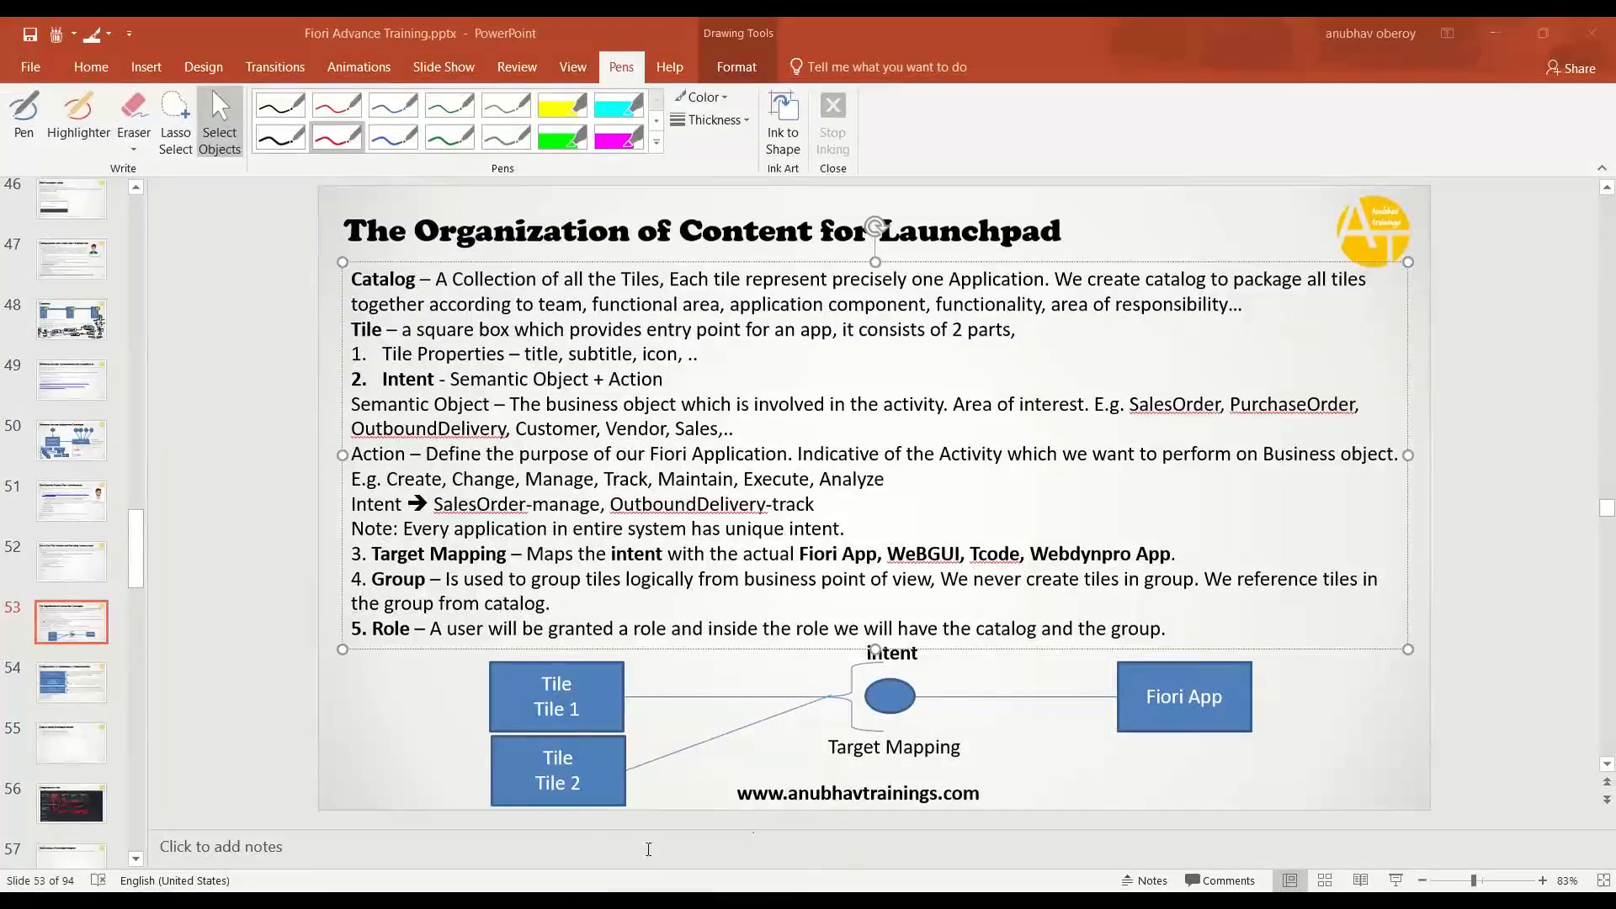
left_click(84, 739)
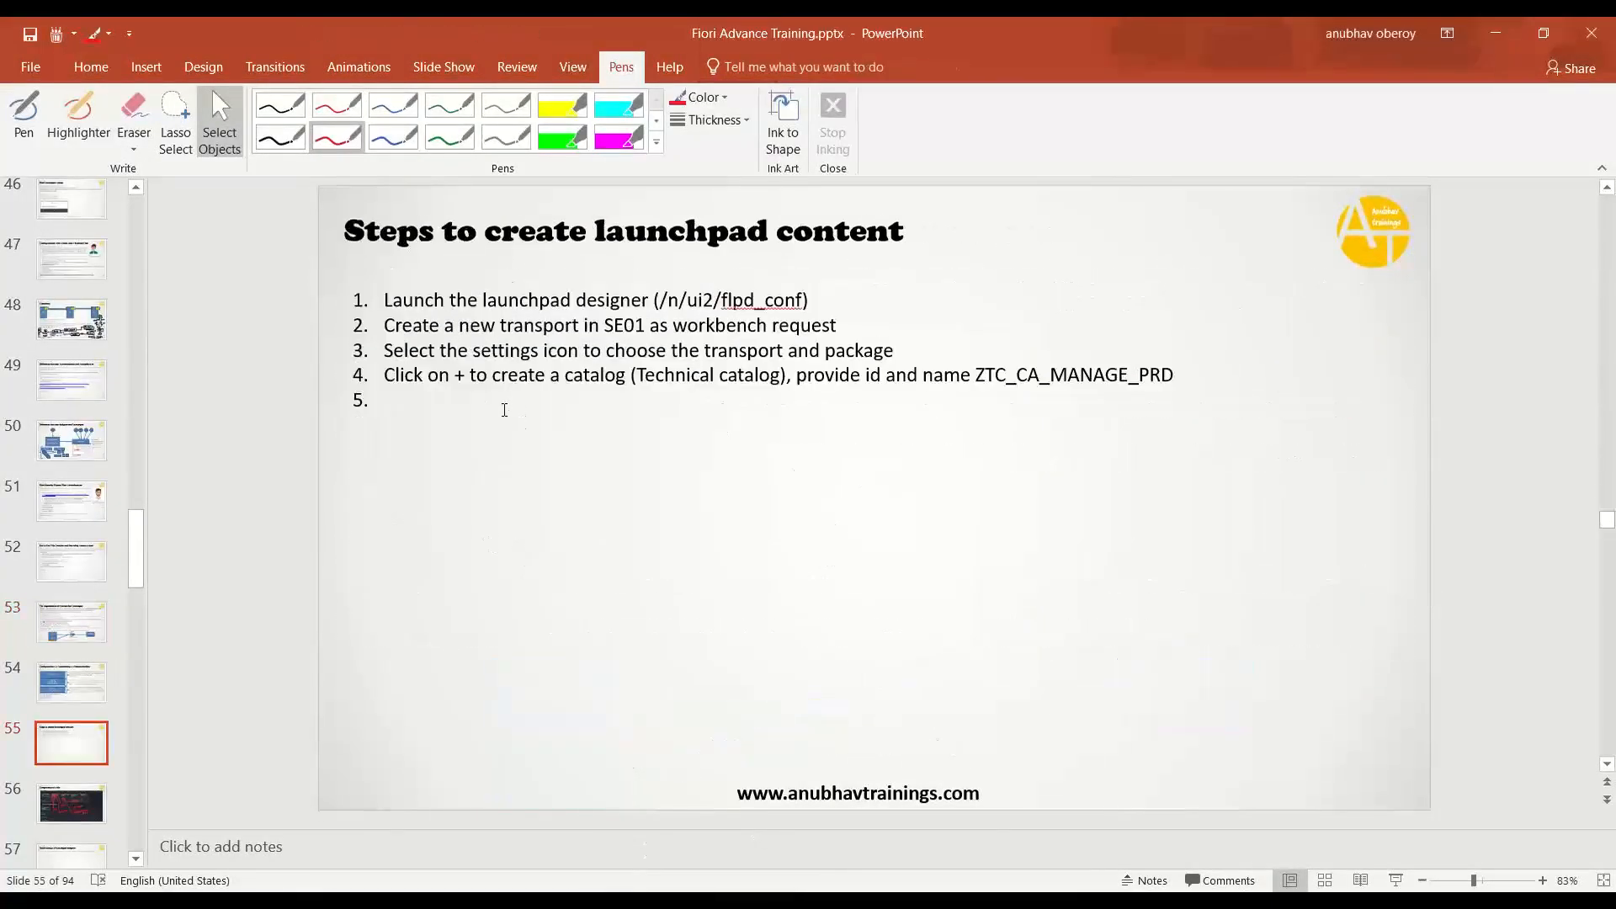
scroll(88, 820, "down", 1)
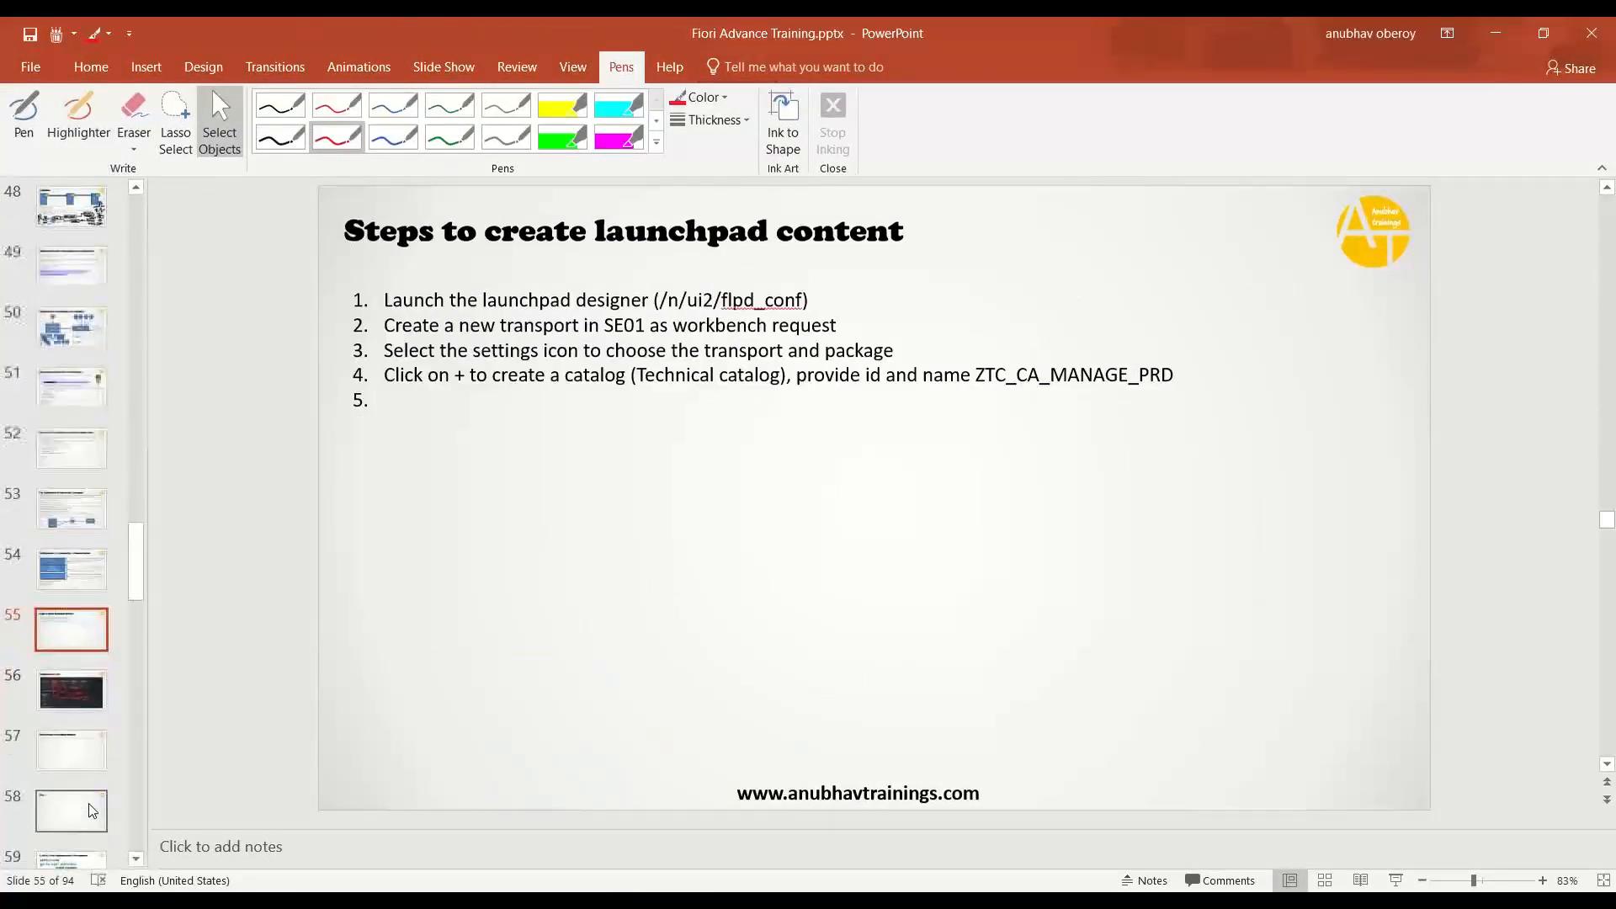
left_click_drag(89, 821, 84, 731)
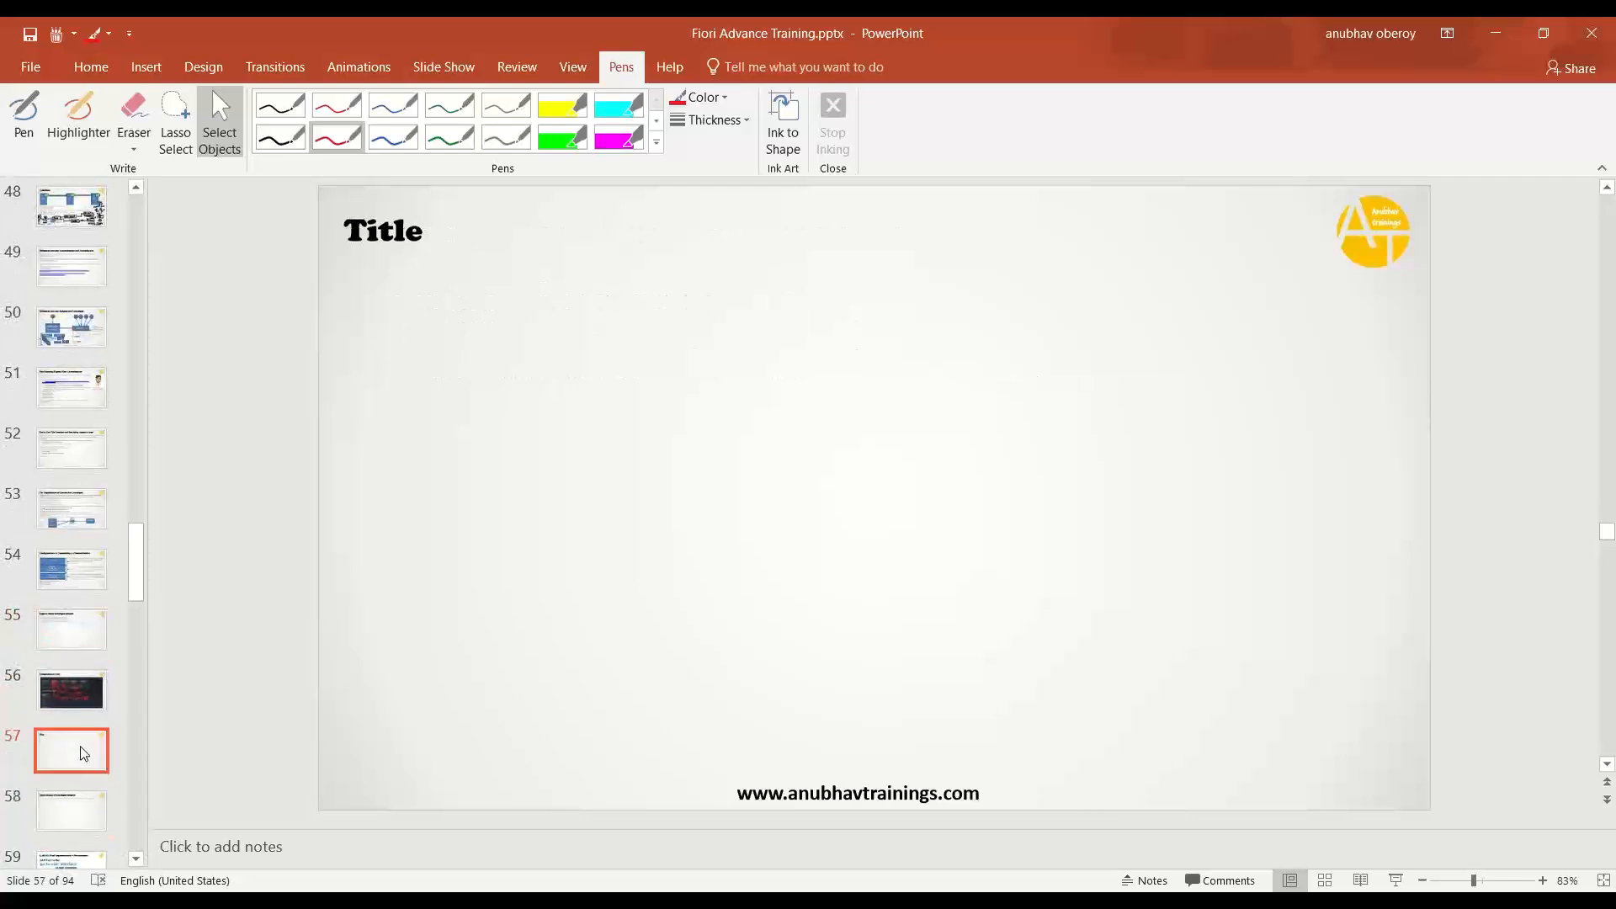
Replace the title of slide 57 with "Semantic Objects".
left_click(387, 232)
double_click(387, 232)
type("Sema")
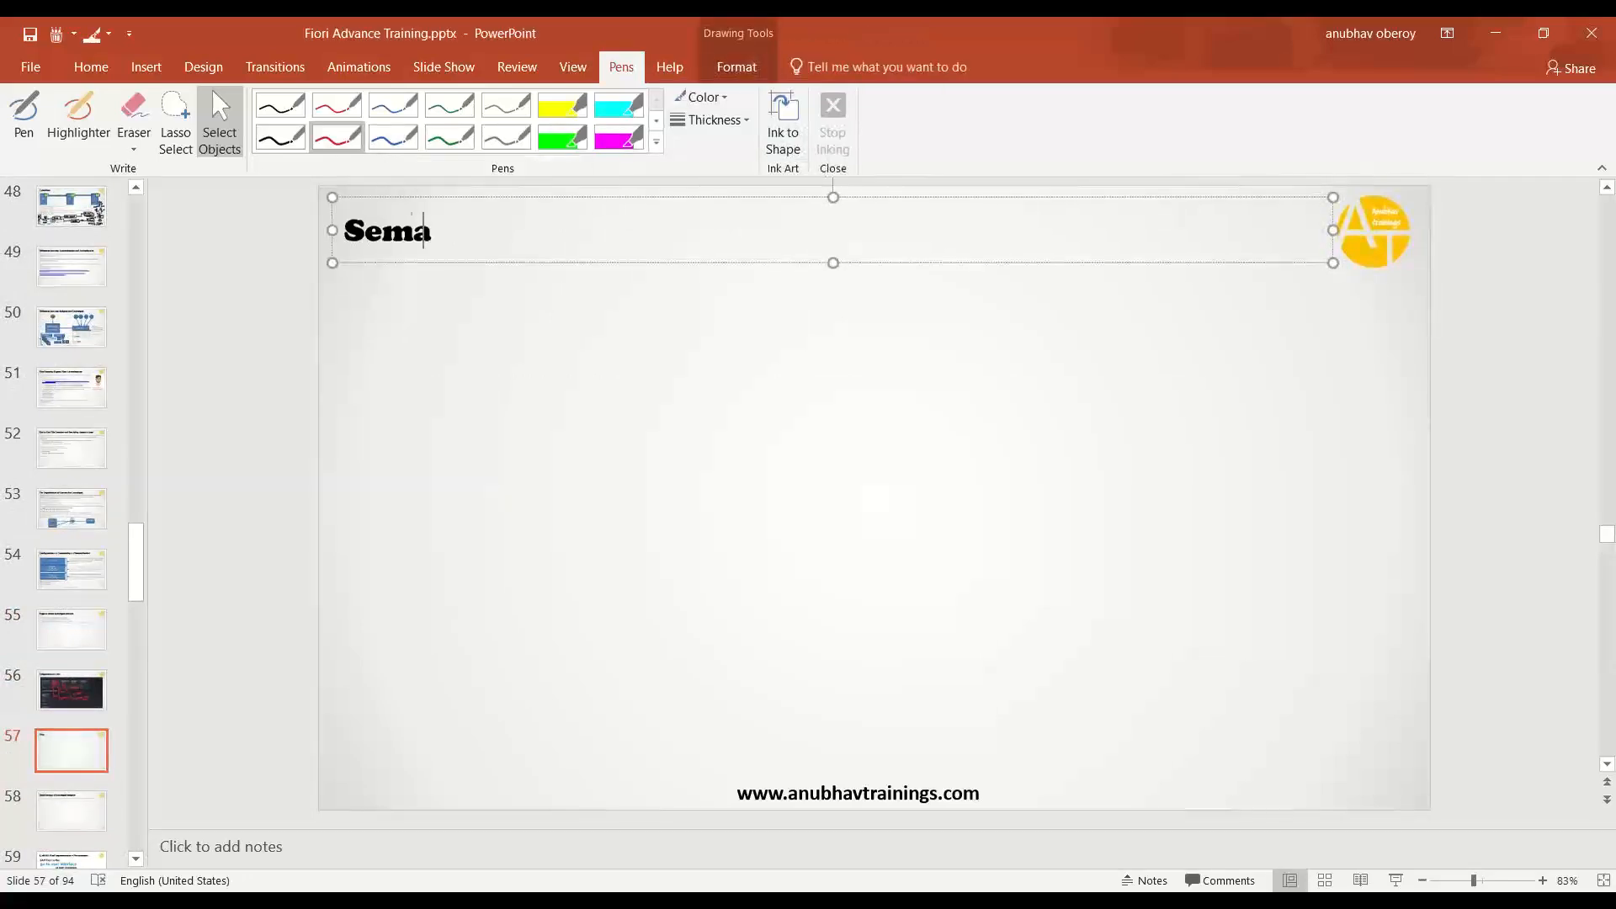
type("ntic OBj")
key("BackSpace")
key("BackSpace")
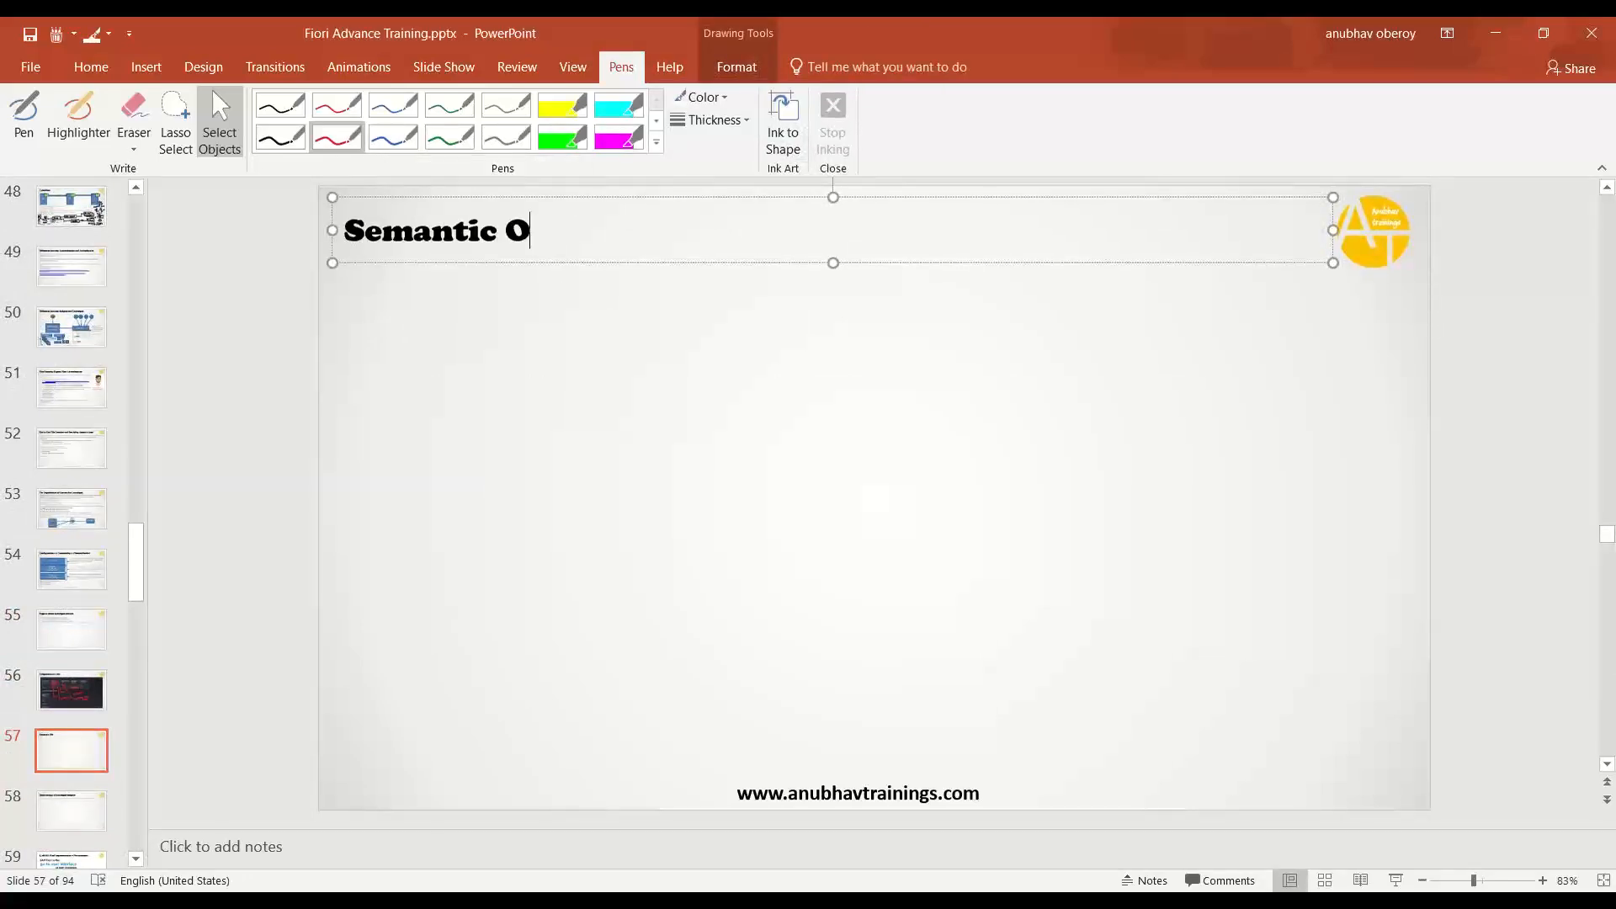
type("B")
key("BackSpace")
type("bject")
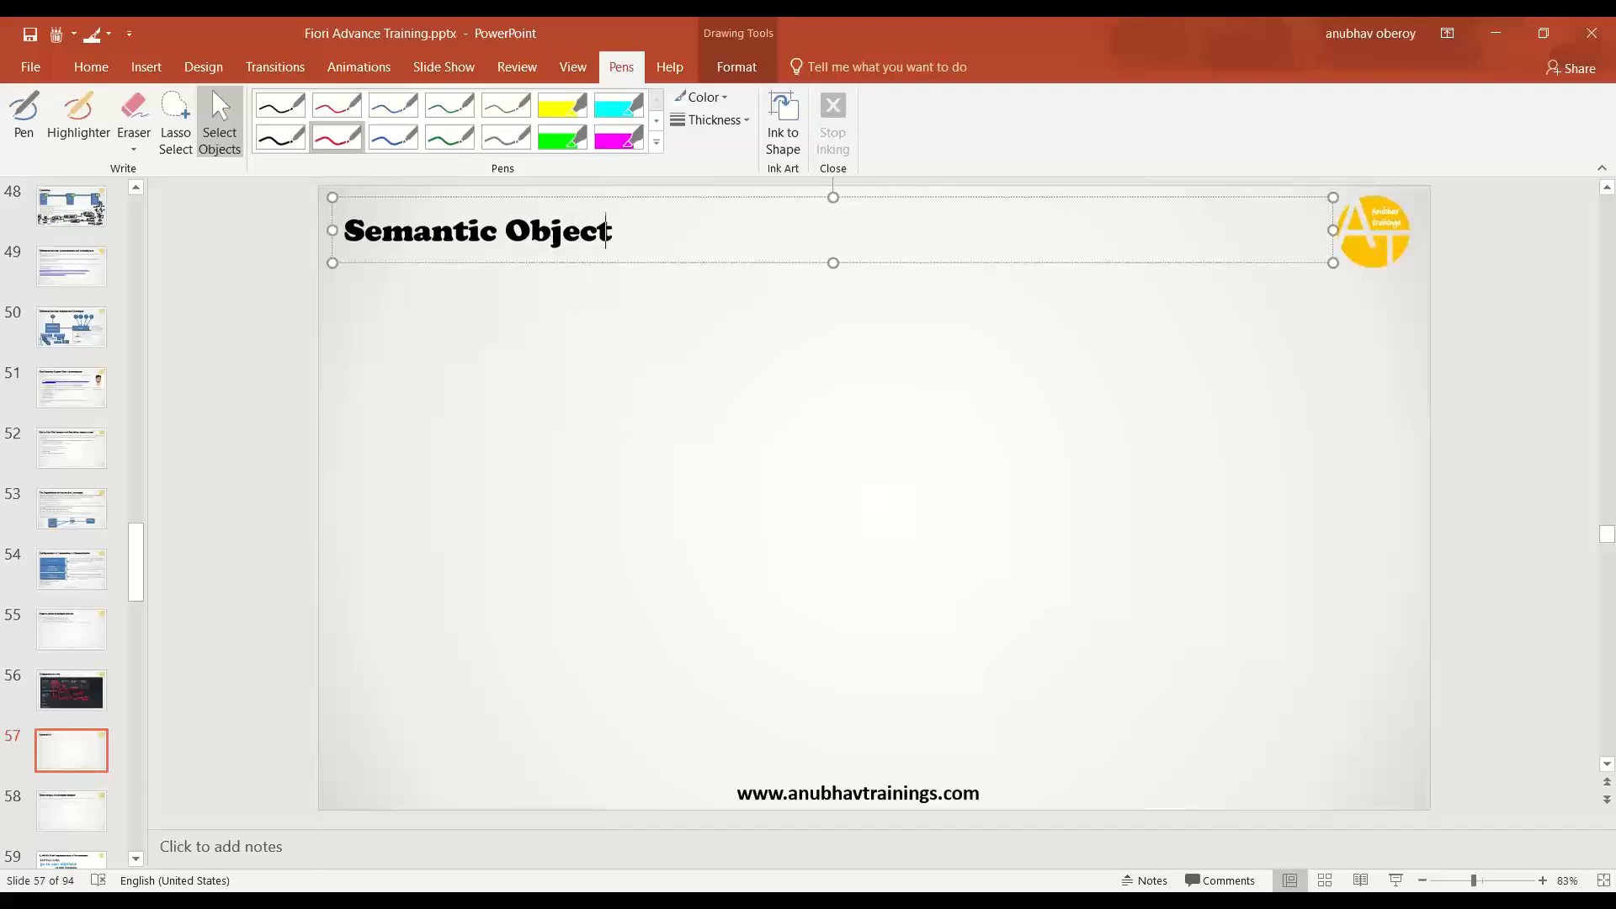
left_click(467, 406)
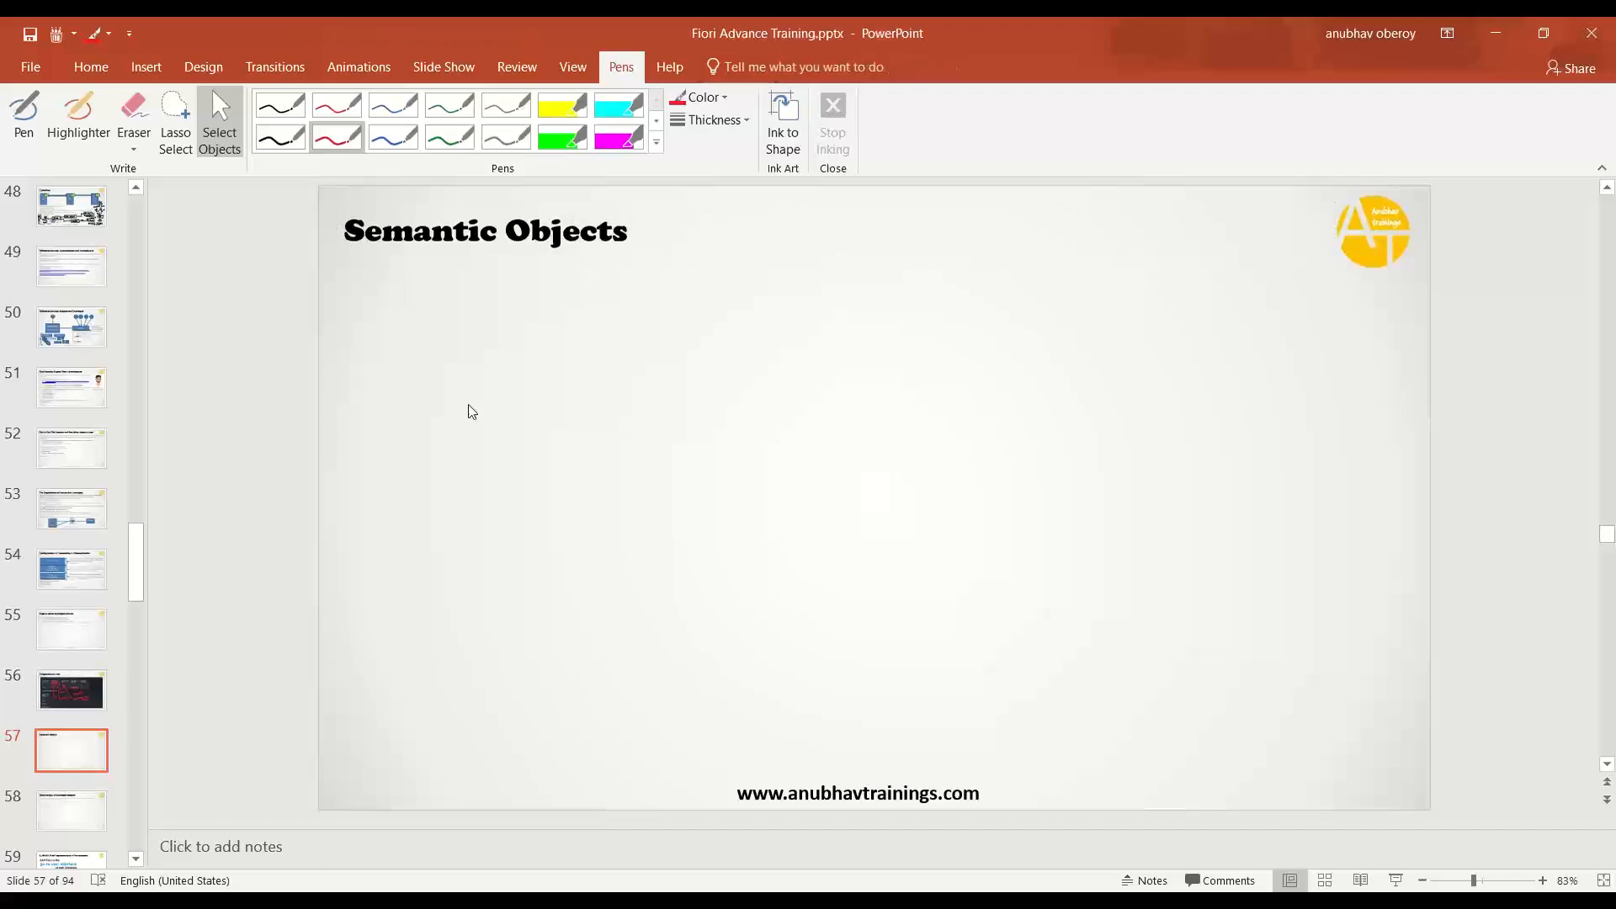
Draw a text box filling the body area below the Semantic Objects title.
left_click(146, 67)
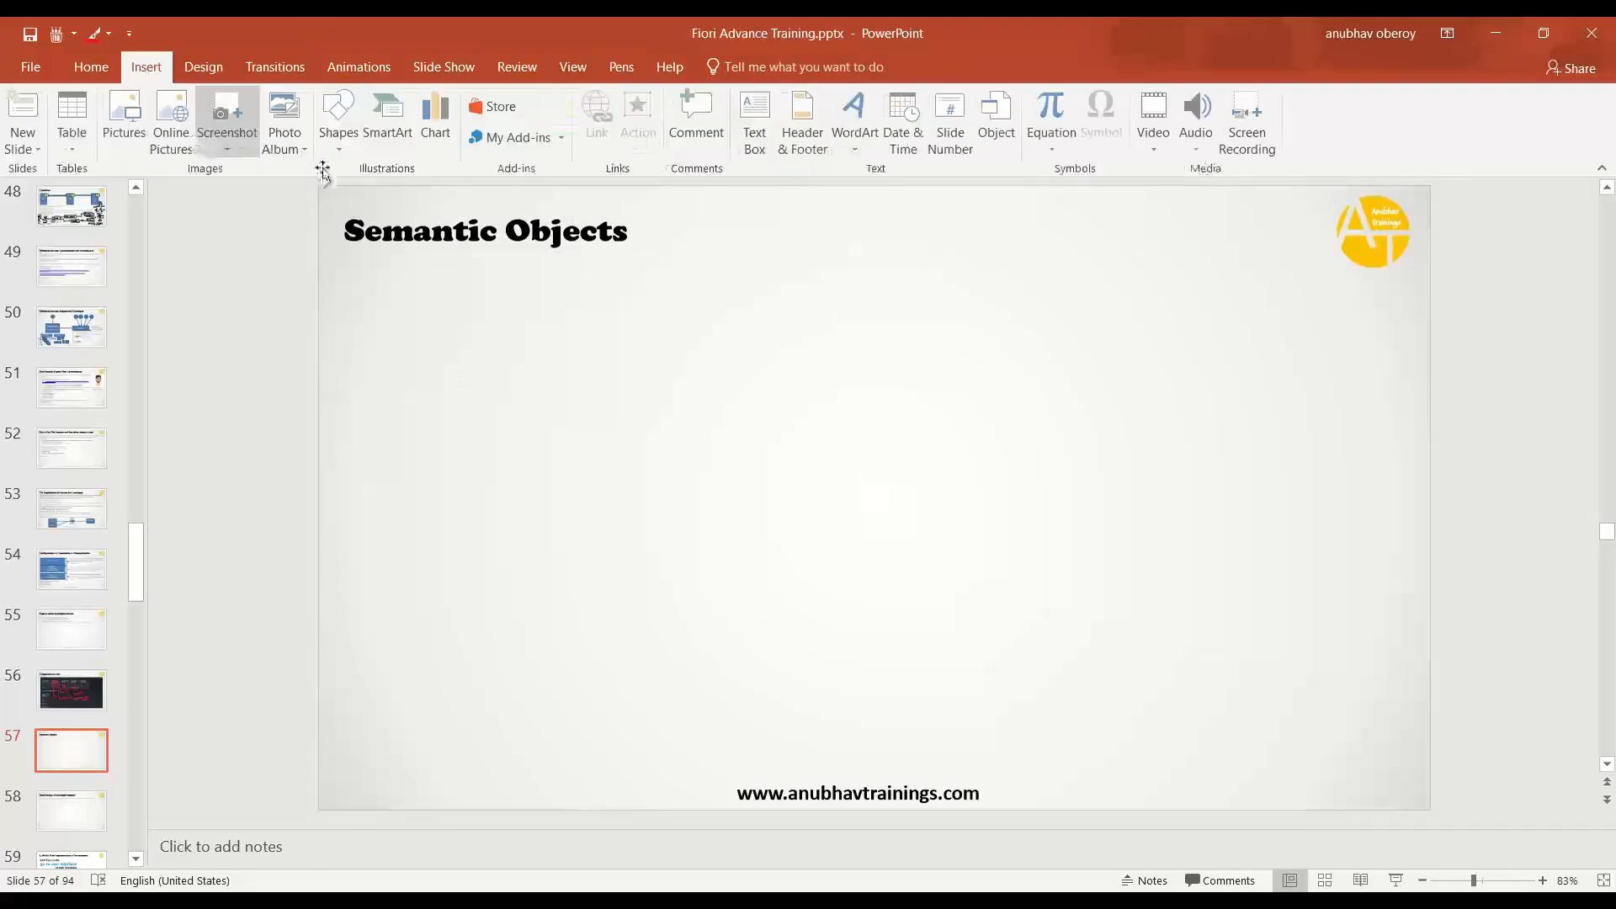
left_click(90, 67)
left_click(833, 98)
mouse_move(345, 274)
left_mouse_down()
mouse_move(1032, 682)
mouse_move(1412, 760)
left_mouse_up()
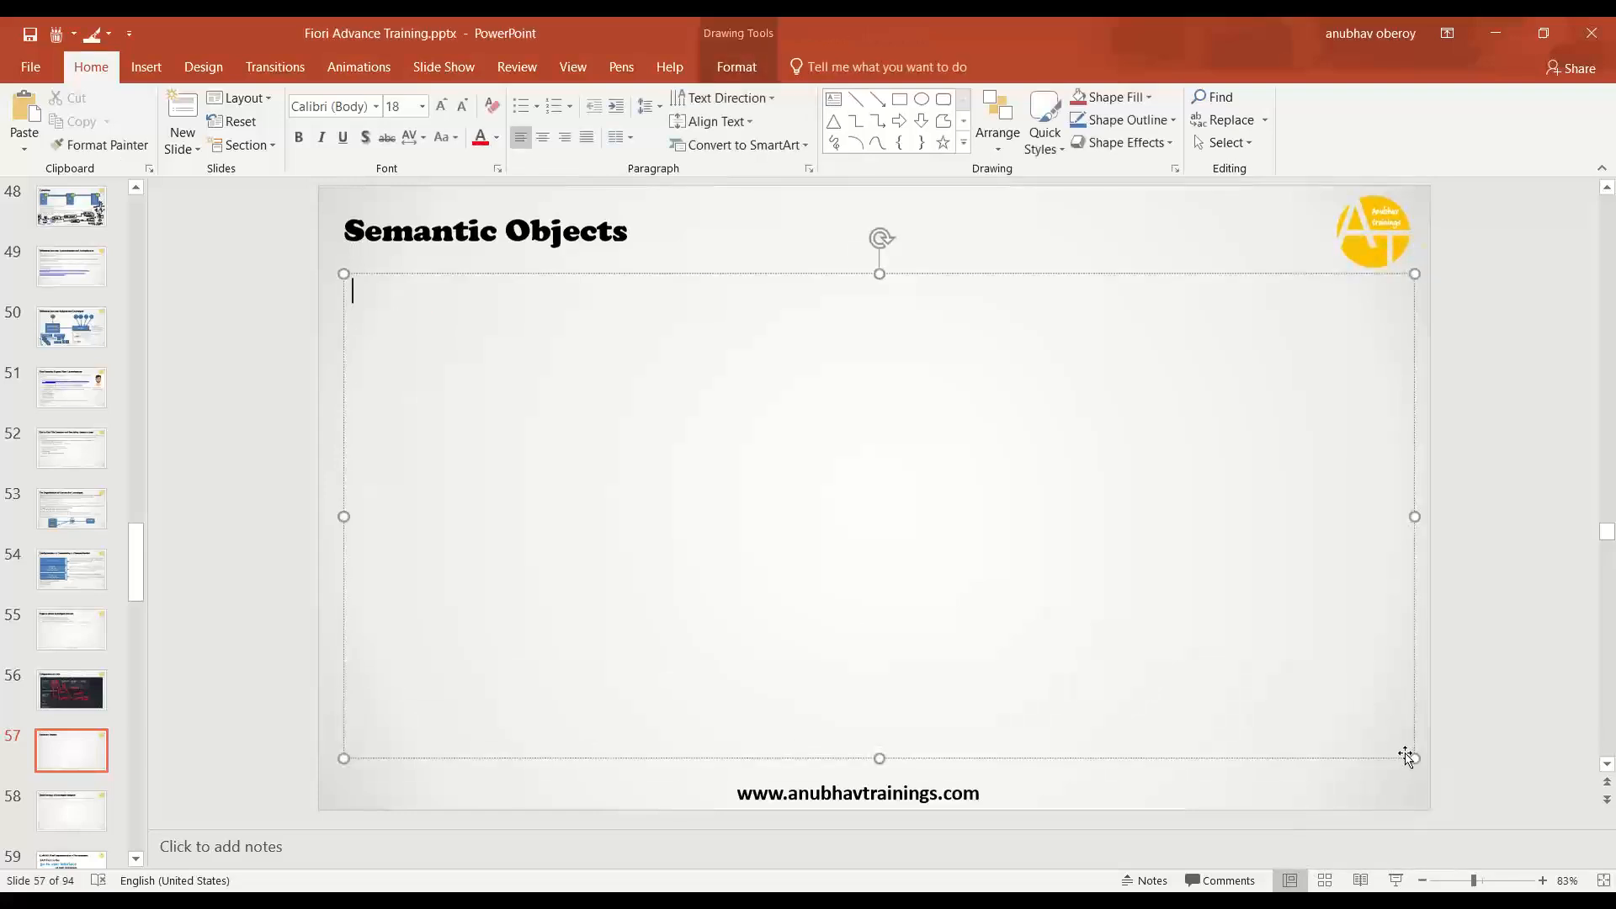
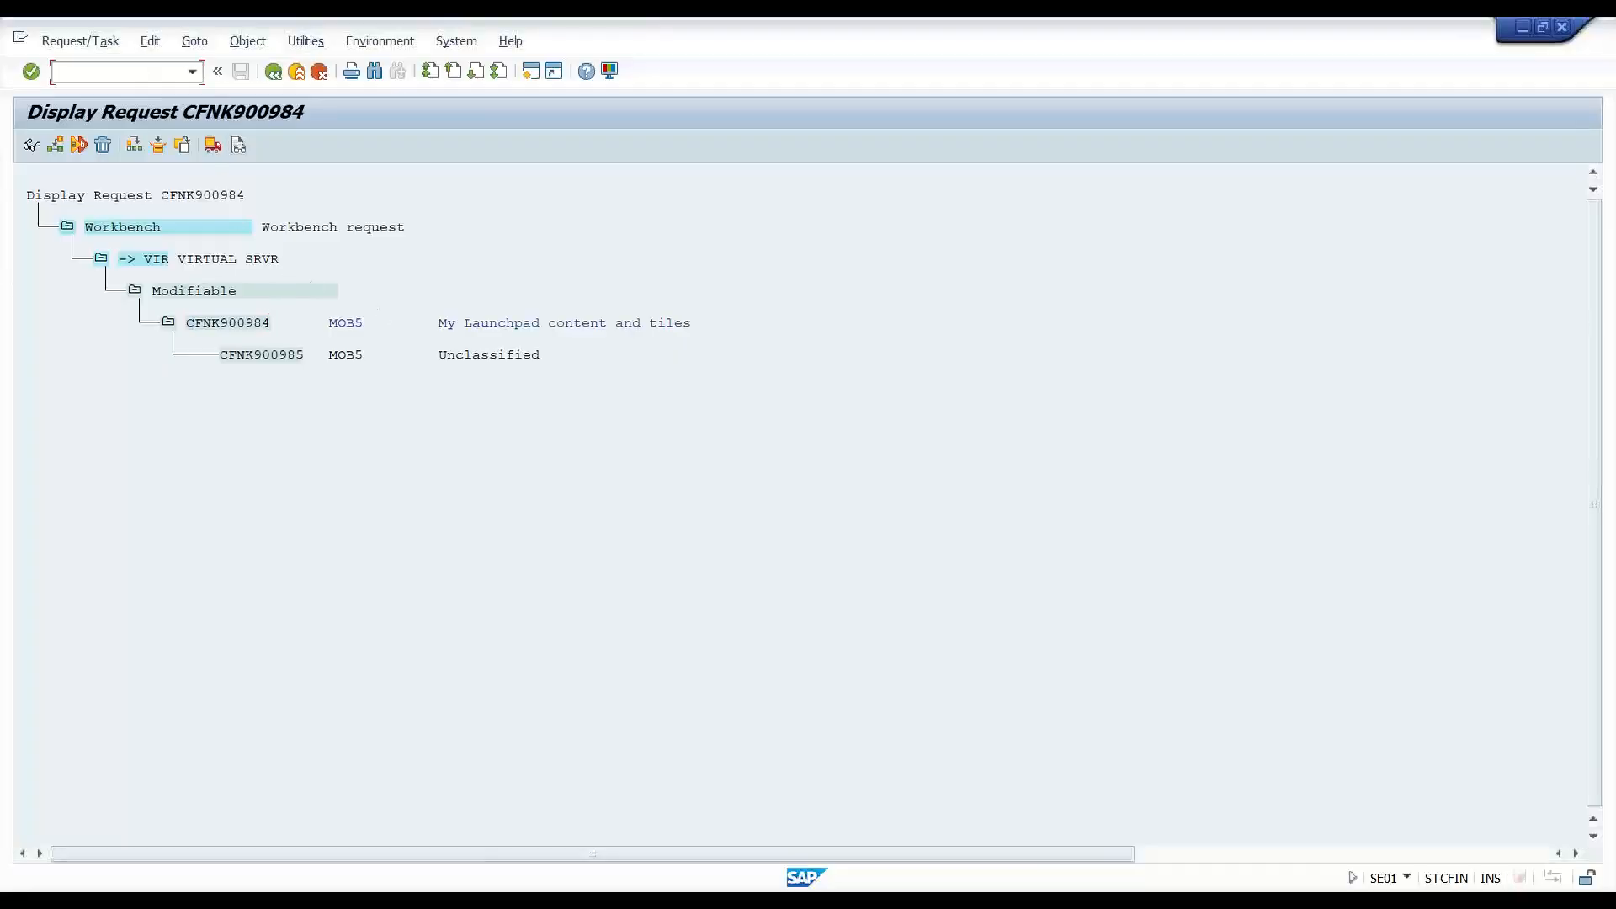
Leave the transport request display in SAP GUI and add transaction /UI2/SEMOBJ_SAP to the Important tcode favorites folder.
type("/n")
key("Return")
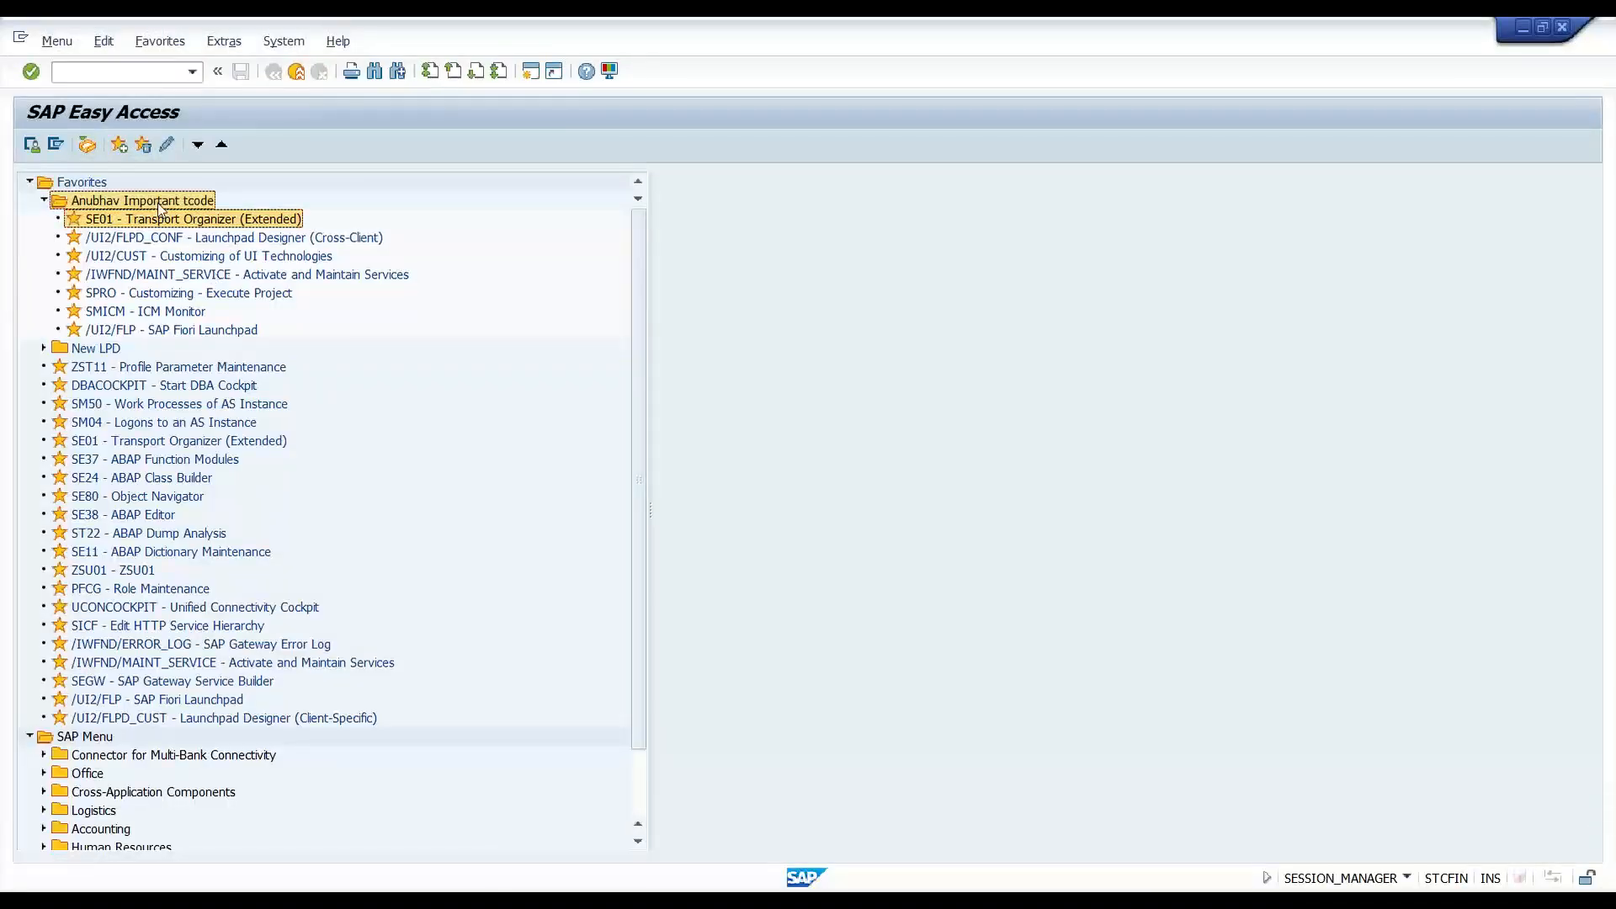
right_click(160, 205)
left_click(253, 308)
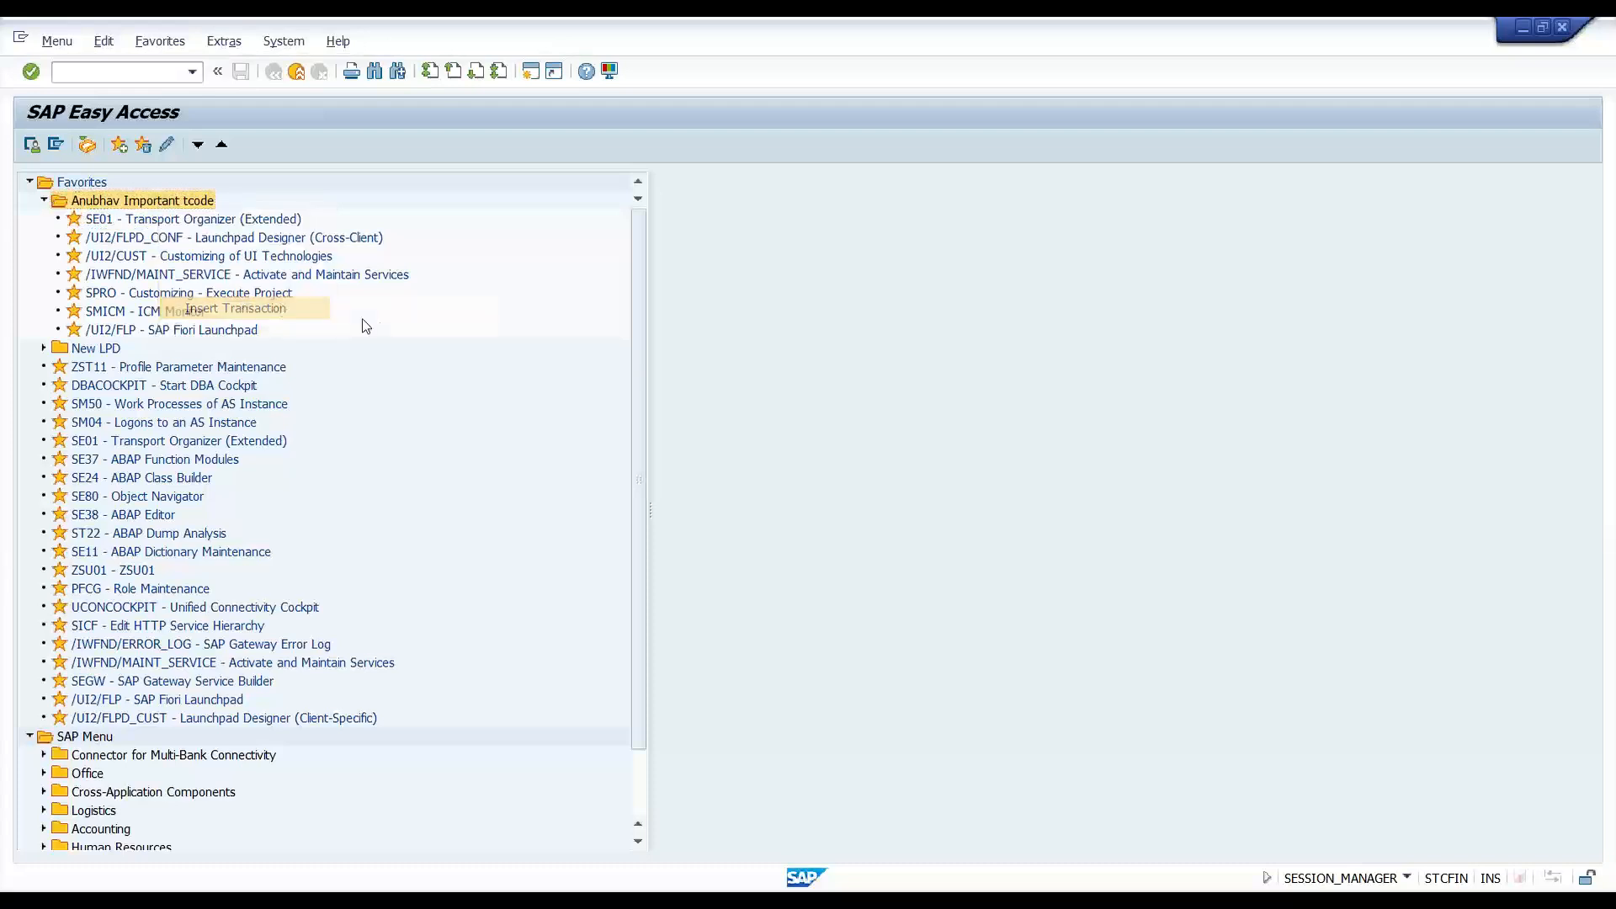
type("/UI2/SEMOBJ_SAP")
left_click(465, 372)
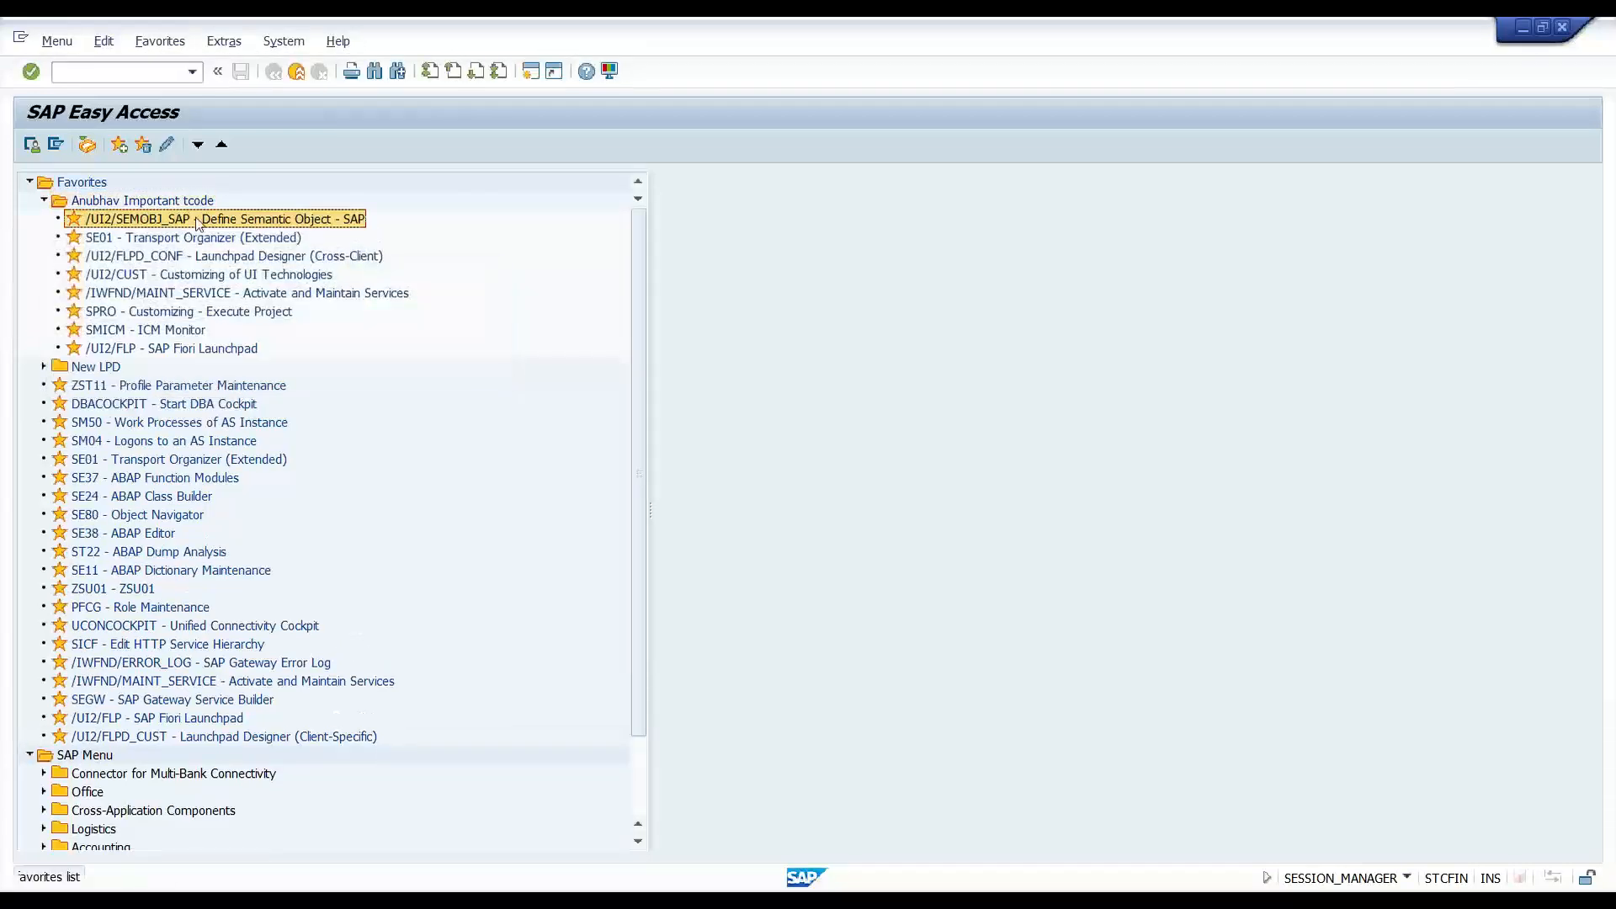
Add transaction /UI2/SEMOBJ to the same Important tcode favorites folder.
right_click(177, 202)
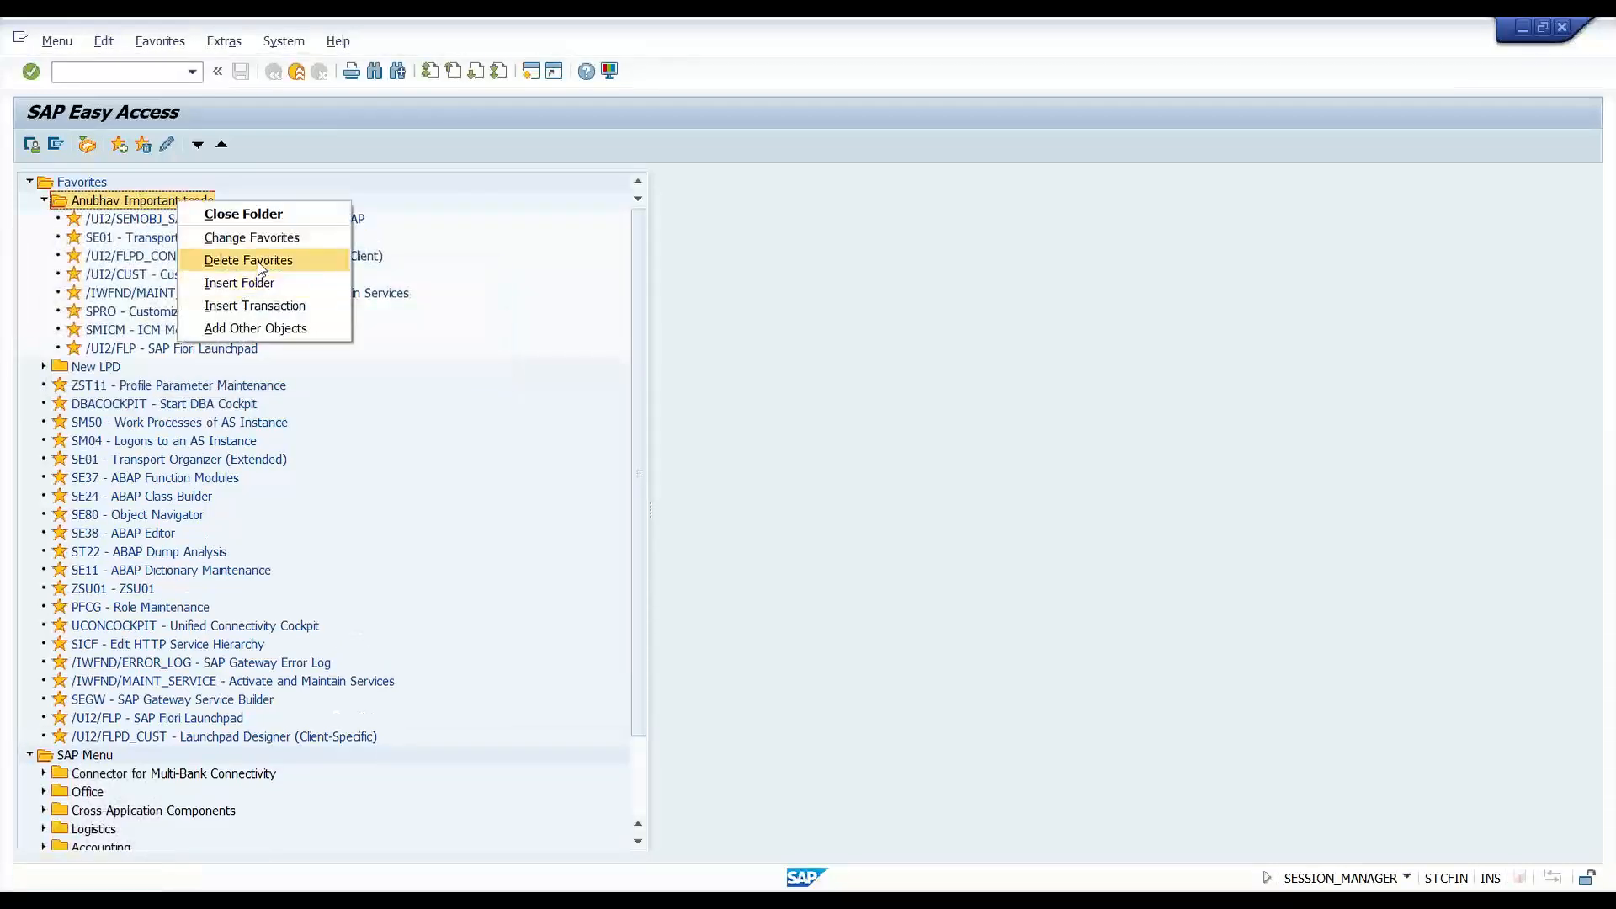
left_click(253, 305)
type("/UI2/SEMOBJ_SAP")
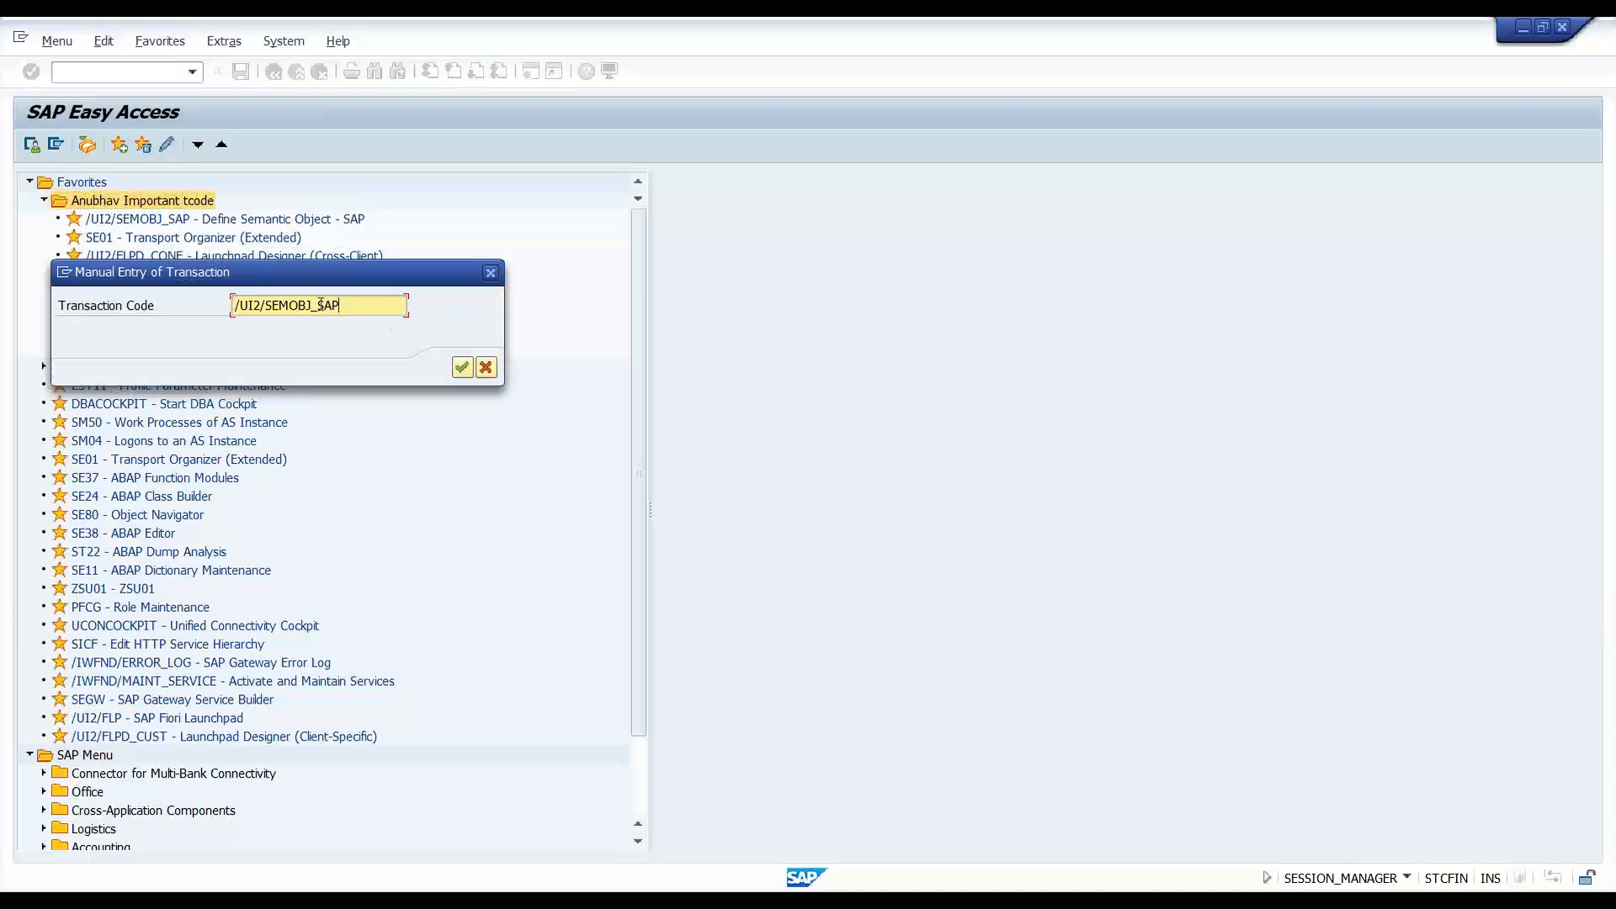
left_click_drag(320, 305, 378, 303)
key("BackSpace")
key("BackSpace")
key("Return")
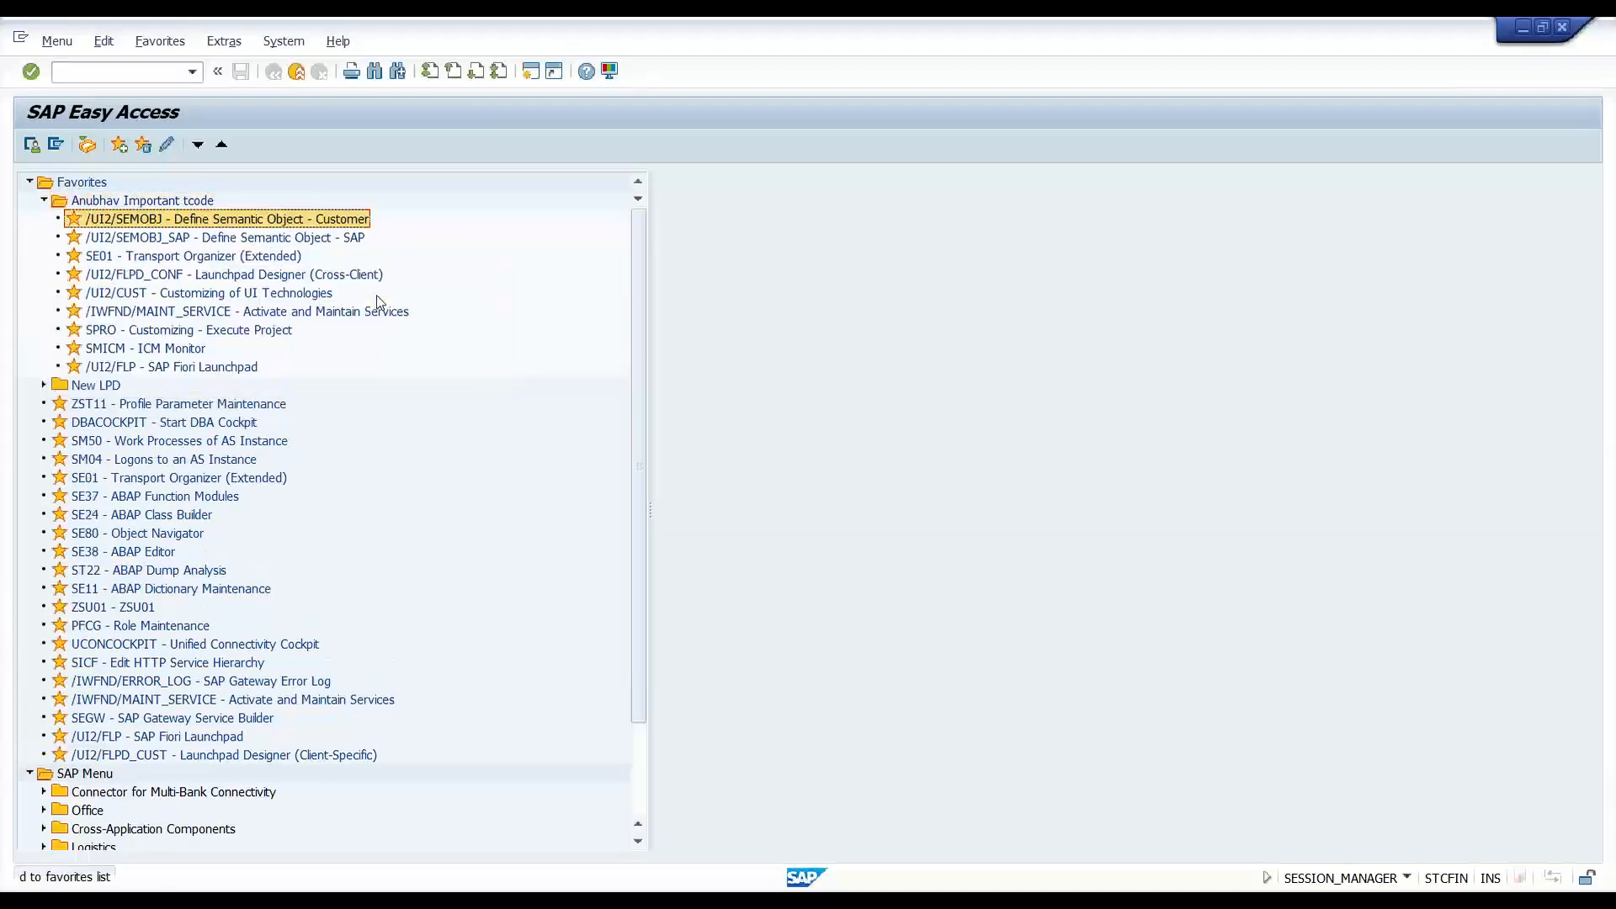
Open the /UI2/SEMOBJ_SAP favorite and compare its first semantic objects with the tile's semantic object list in the launchpad designer.
left_click(244, 241)
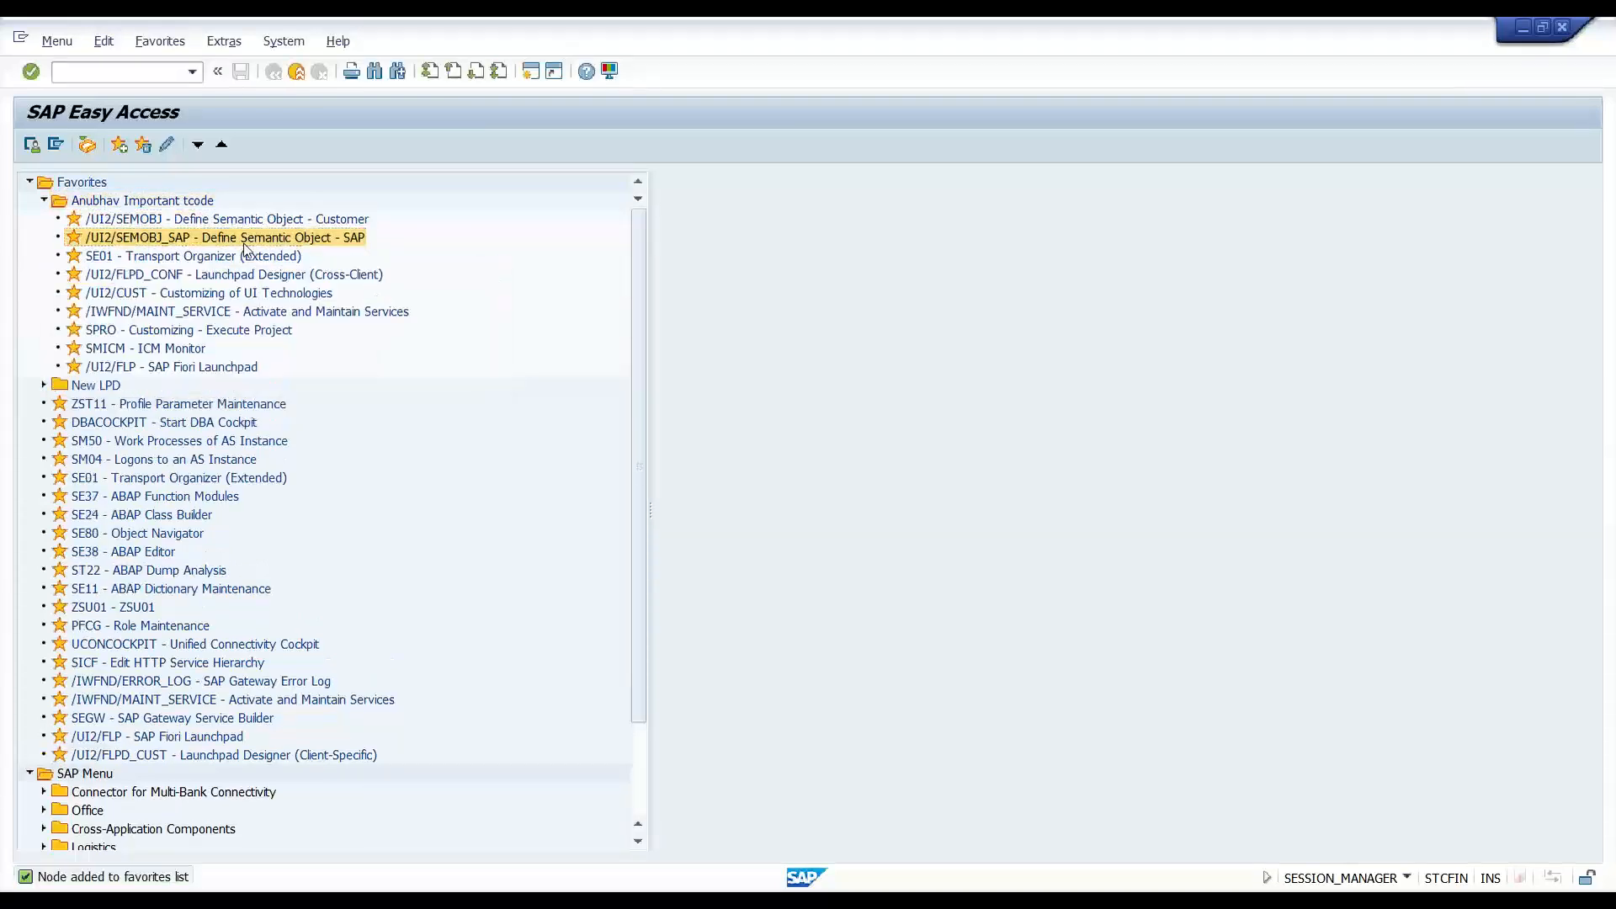
double_click(244, 244)
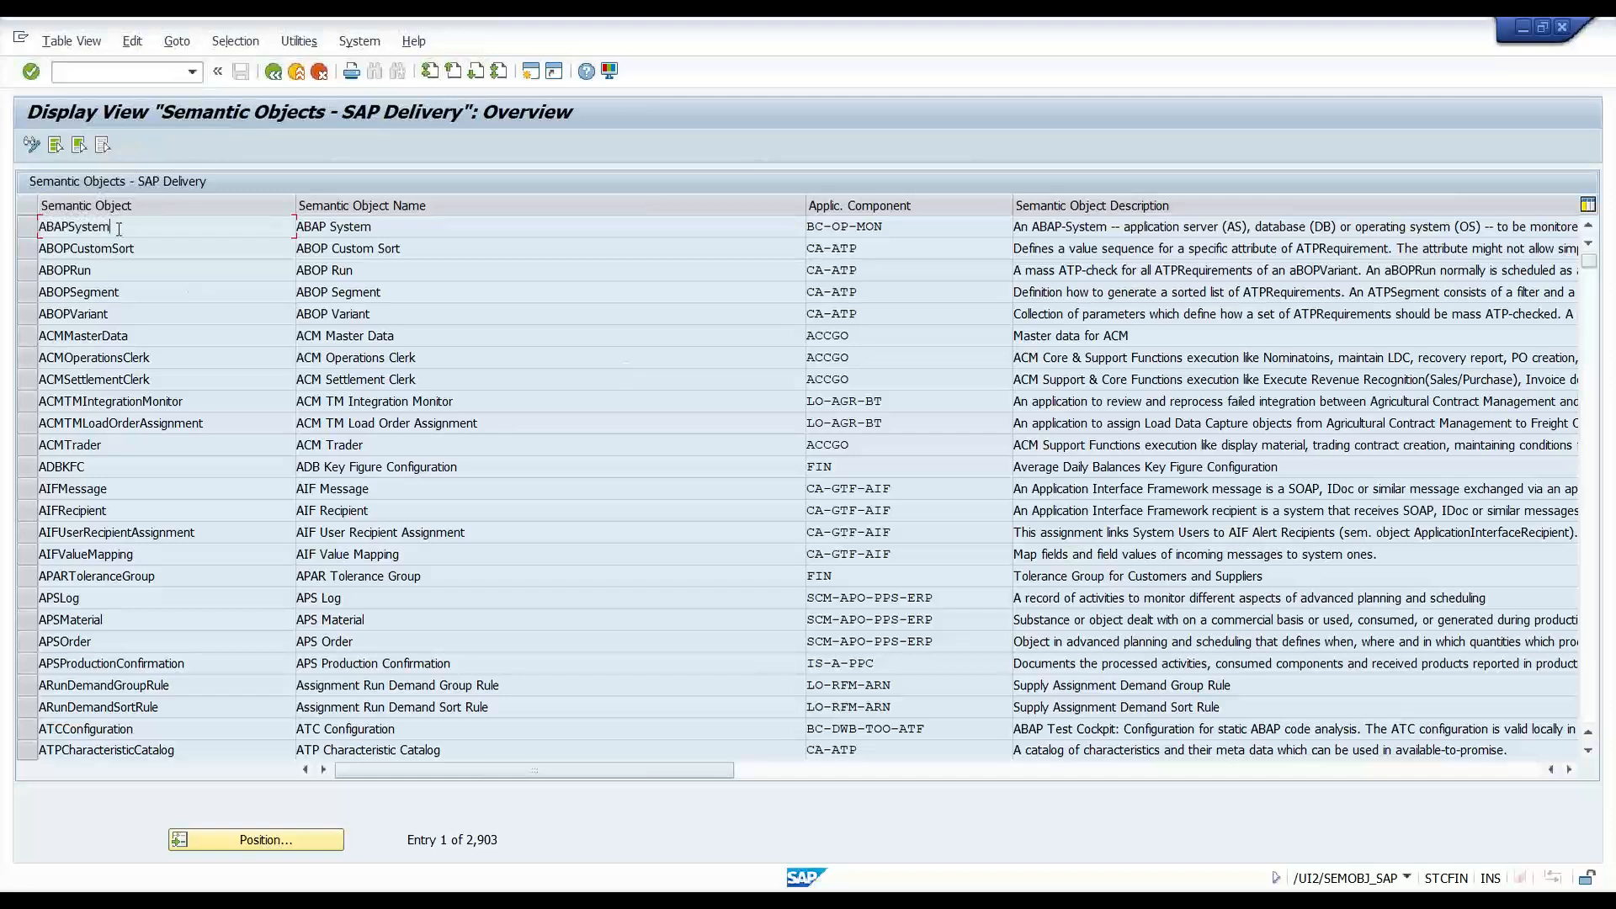
left_click_drag(118, 229, 27, 227)
left_click_drag(152, 248, 20, 273)
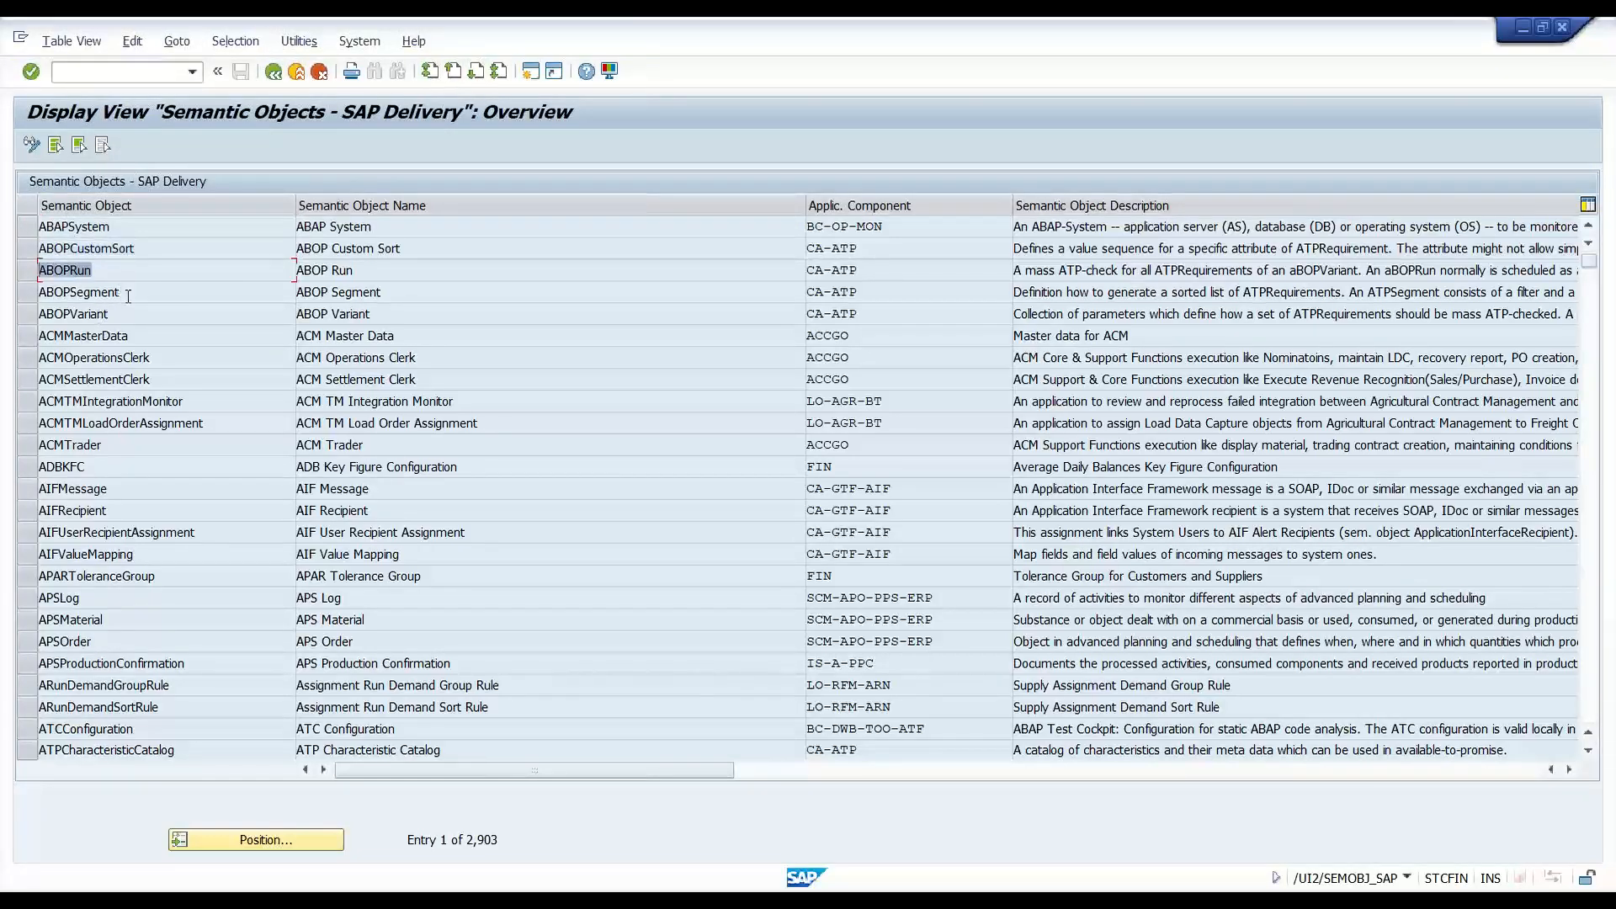
left_click_drag(128, 294, 6, 290)
key("alt+Tab")
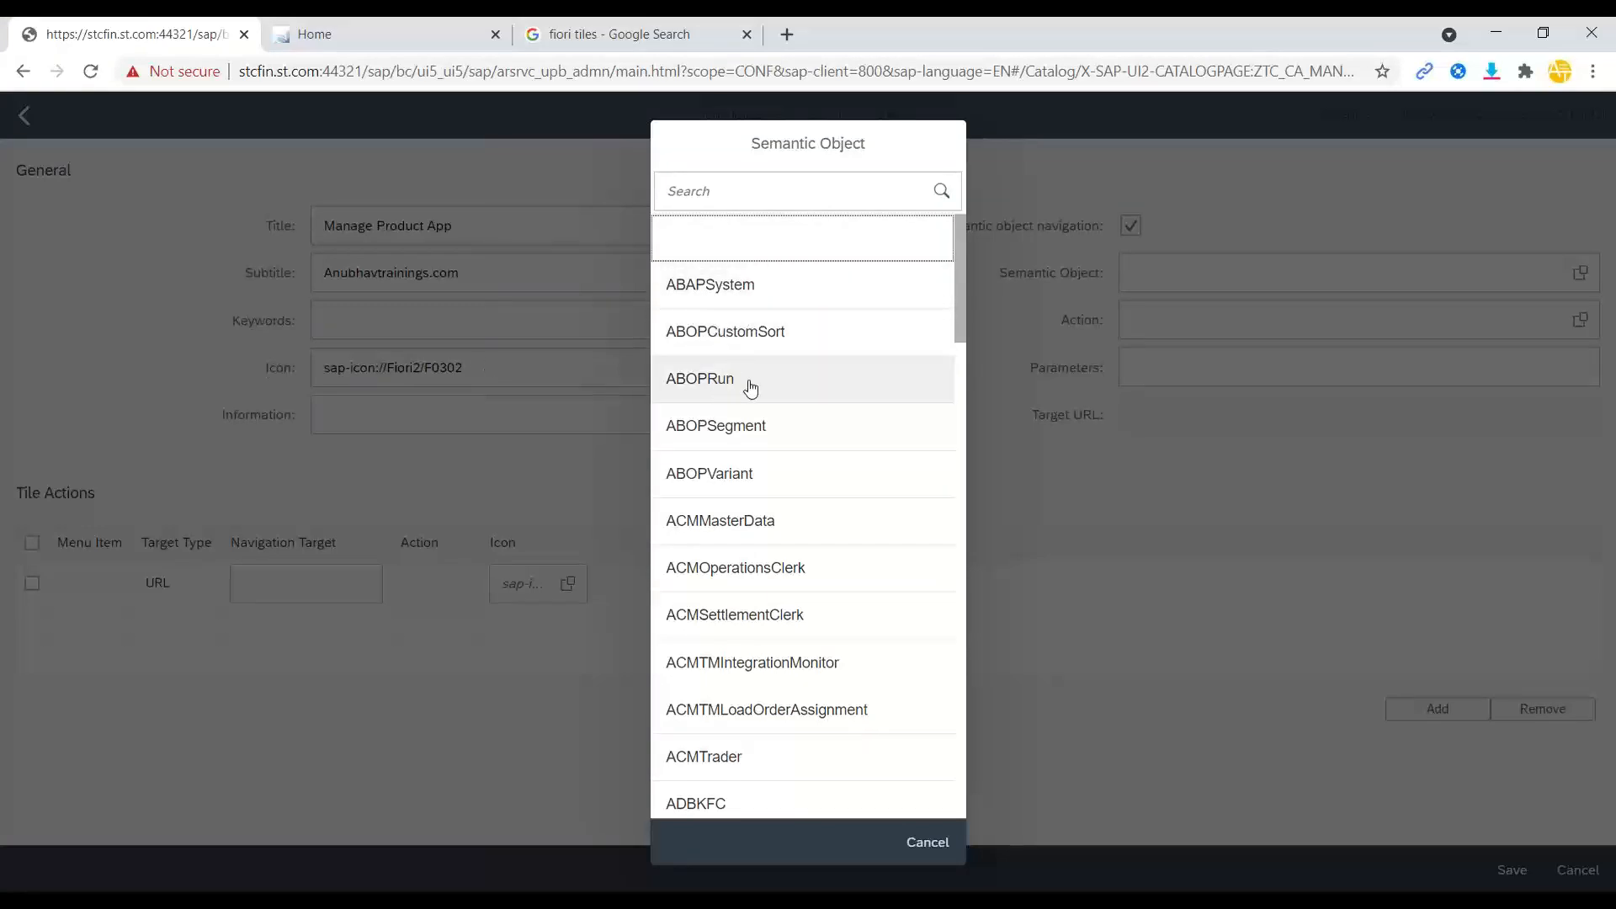
key("alt+Tab")
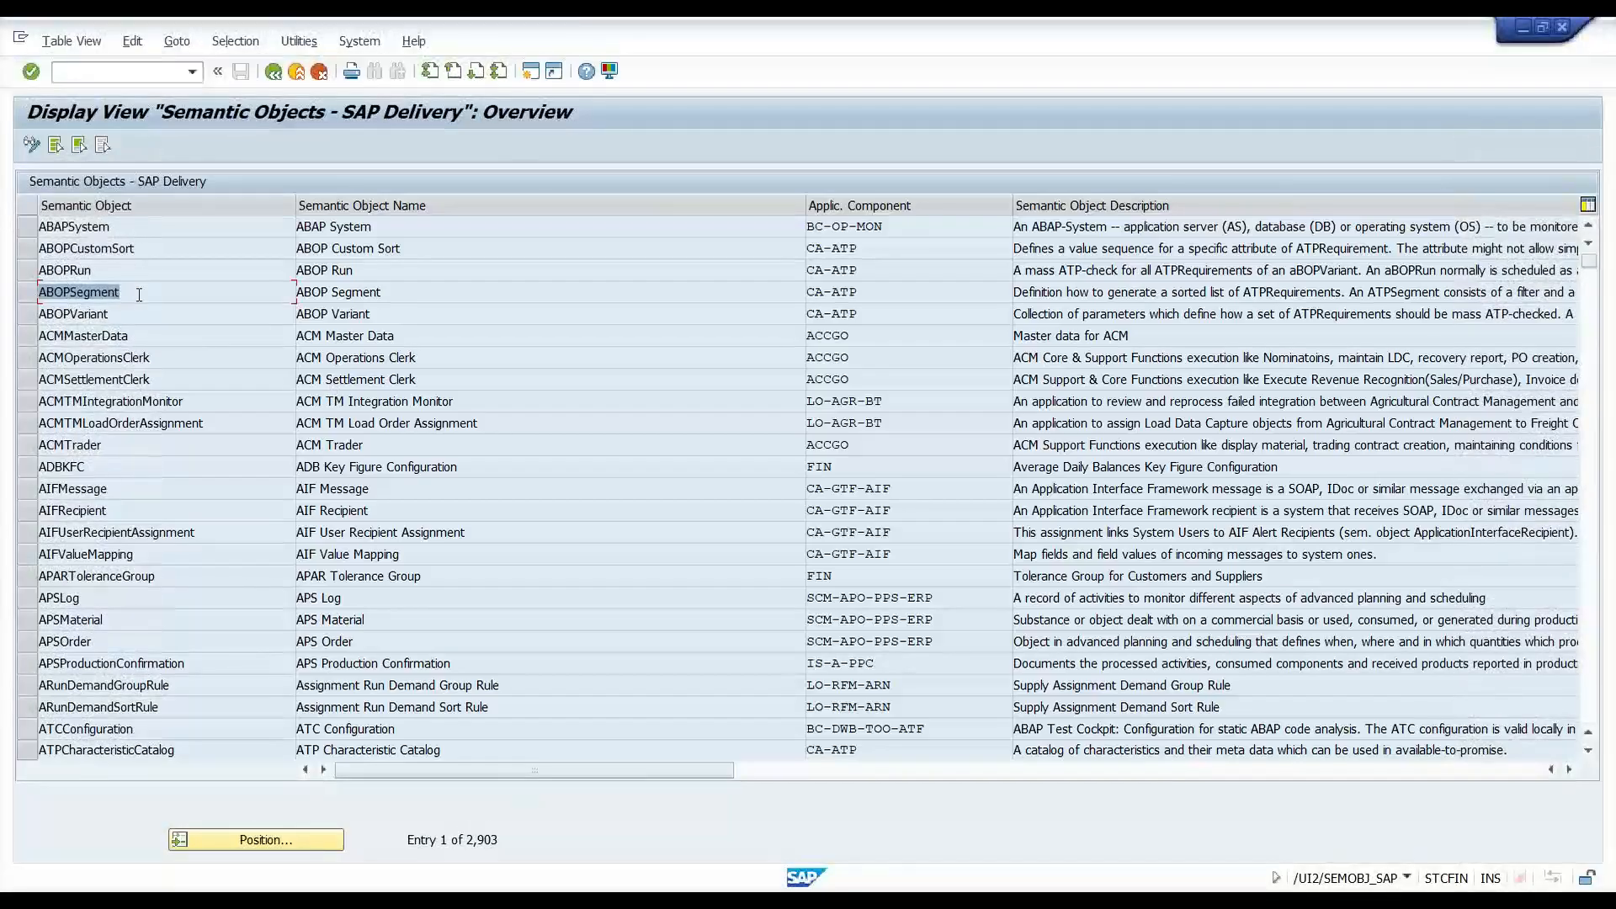
Examine the application components and descriptions of the SAP-delivered semantic objects further down the table.
scroll(161, 385, "down", 6)
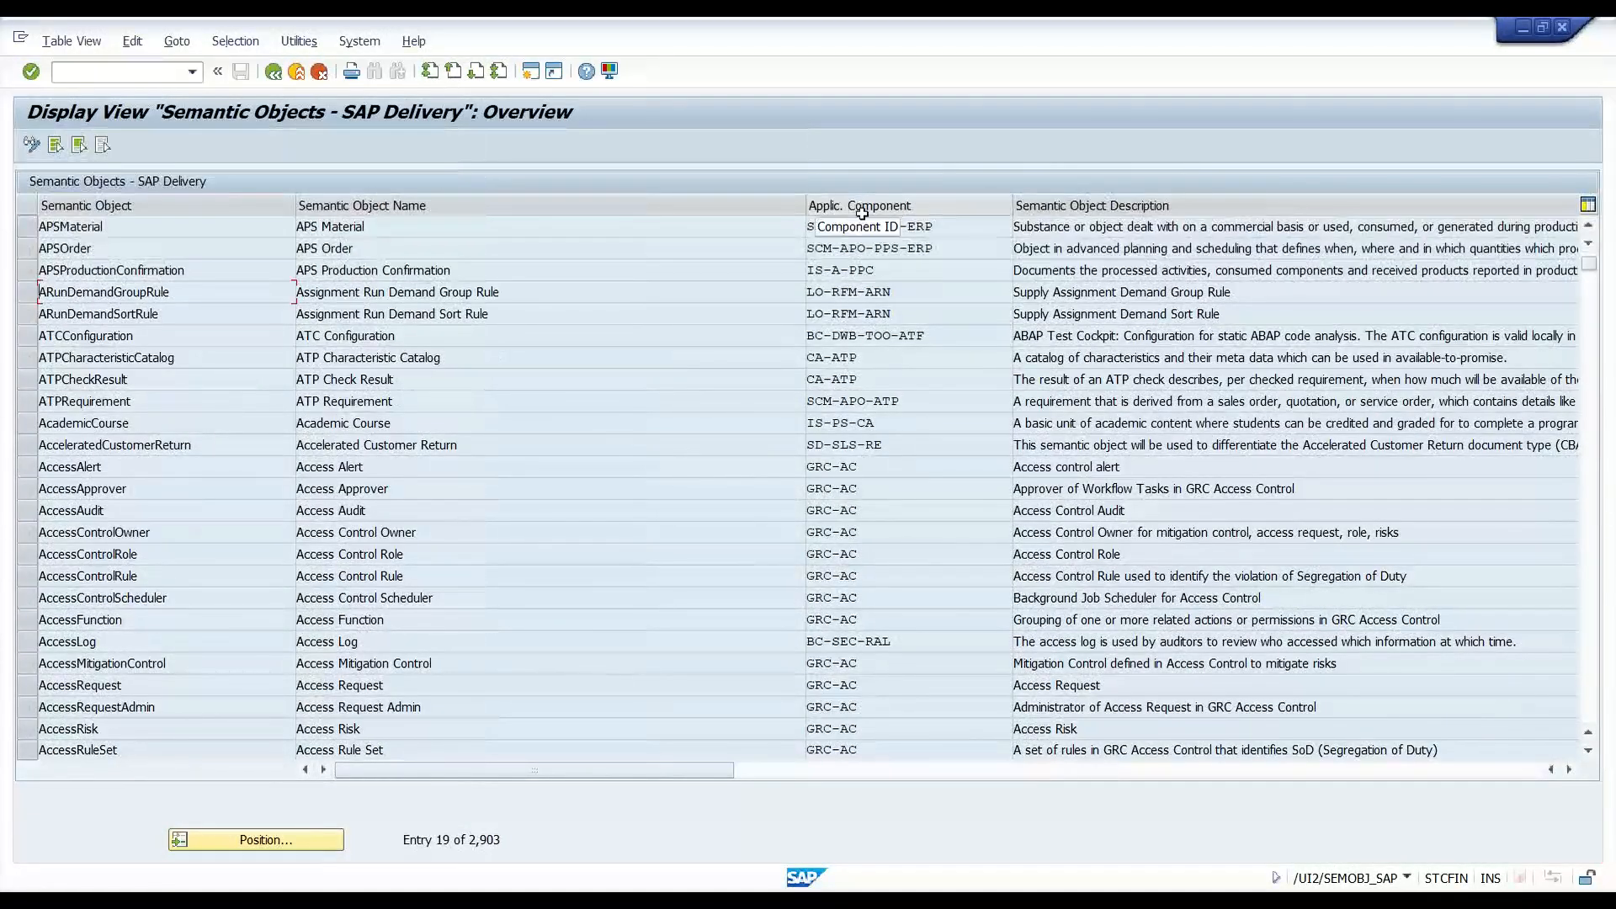
left_click_drag(935, 231, 864, 230)
left_click(873, 231)
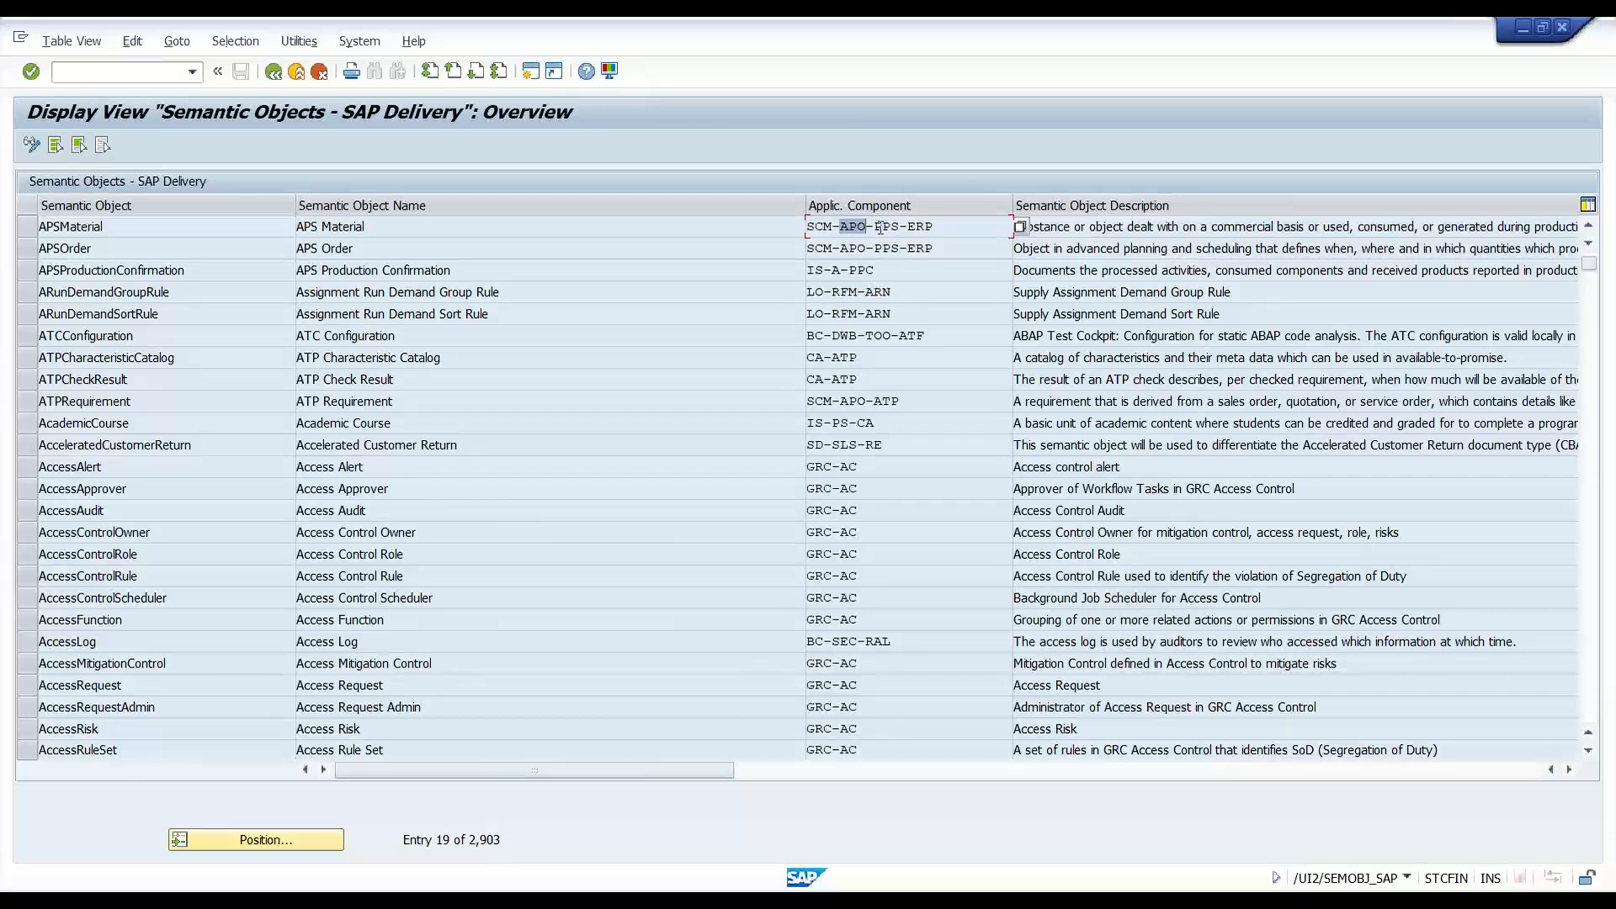
left_click(880, 227)
scroll(898, 417, "down", 7)
scroll(903, 420, "down", 2)
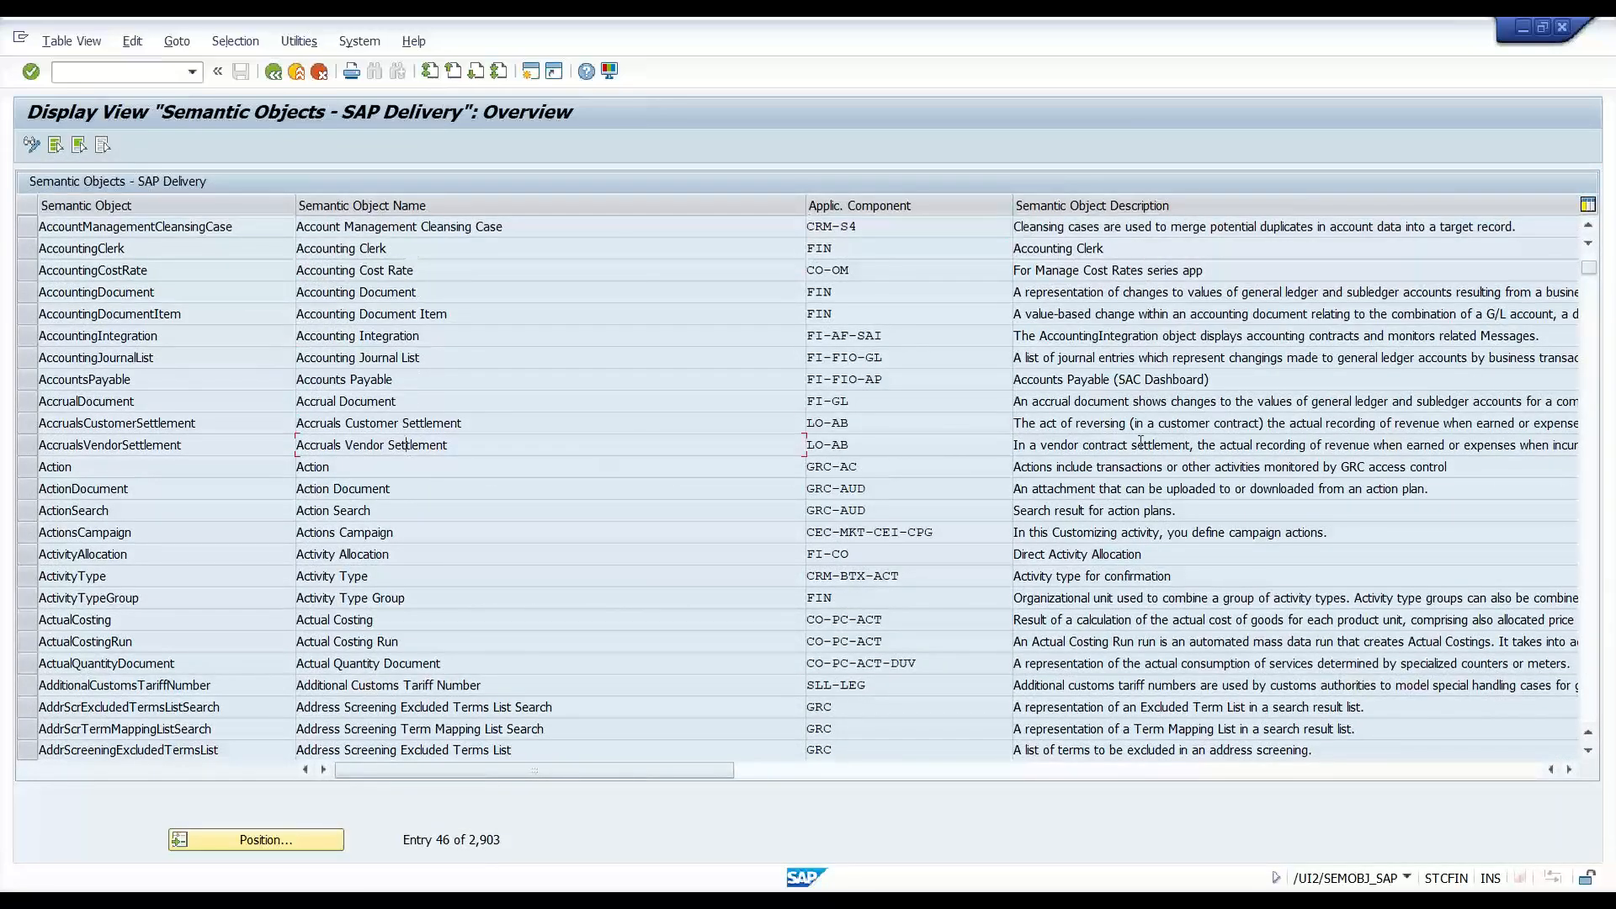
scroll(1141, 441, "down", 6)
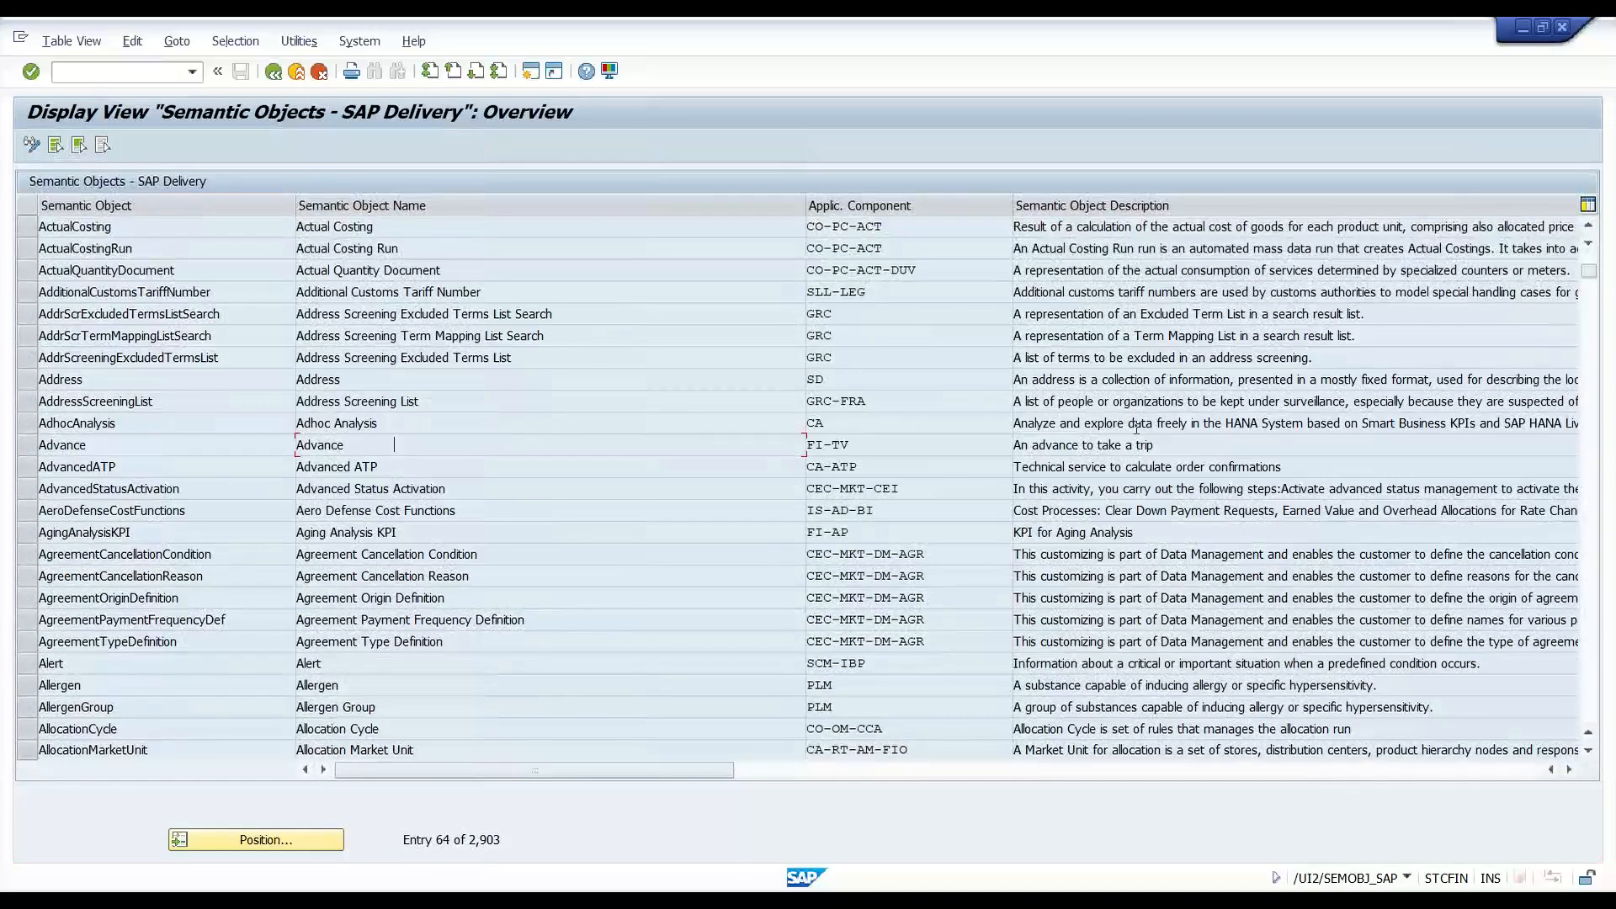
scroll(1136, 427, "down", 6)
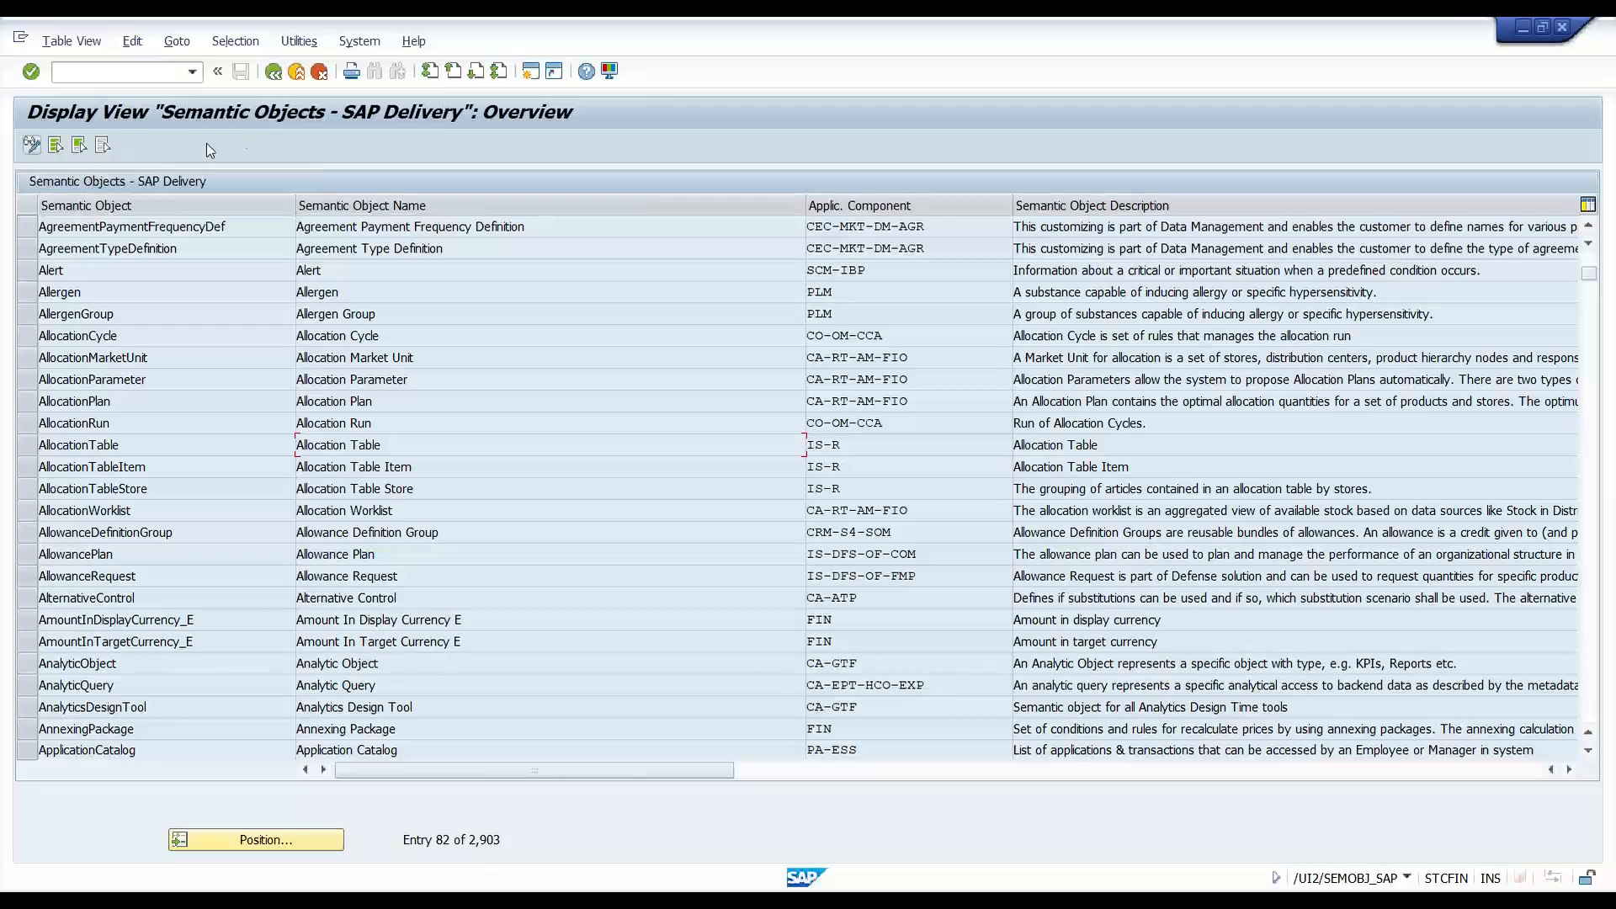
Return to SAP Easy Access, open the /UI2/SEMOBJ favorite and examine the customer-defined semantic objects.
left_click(272, 73)
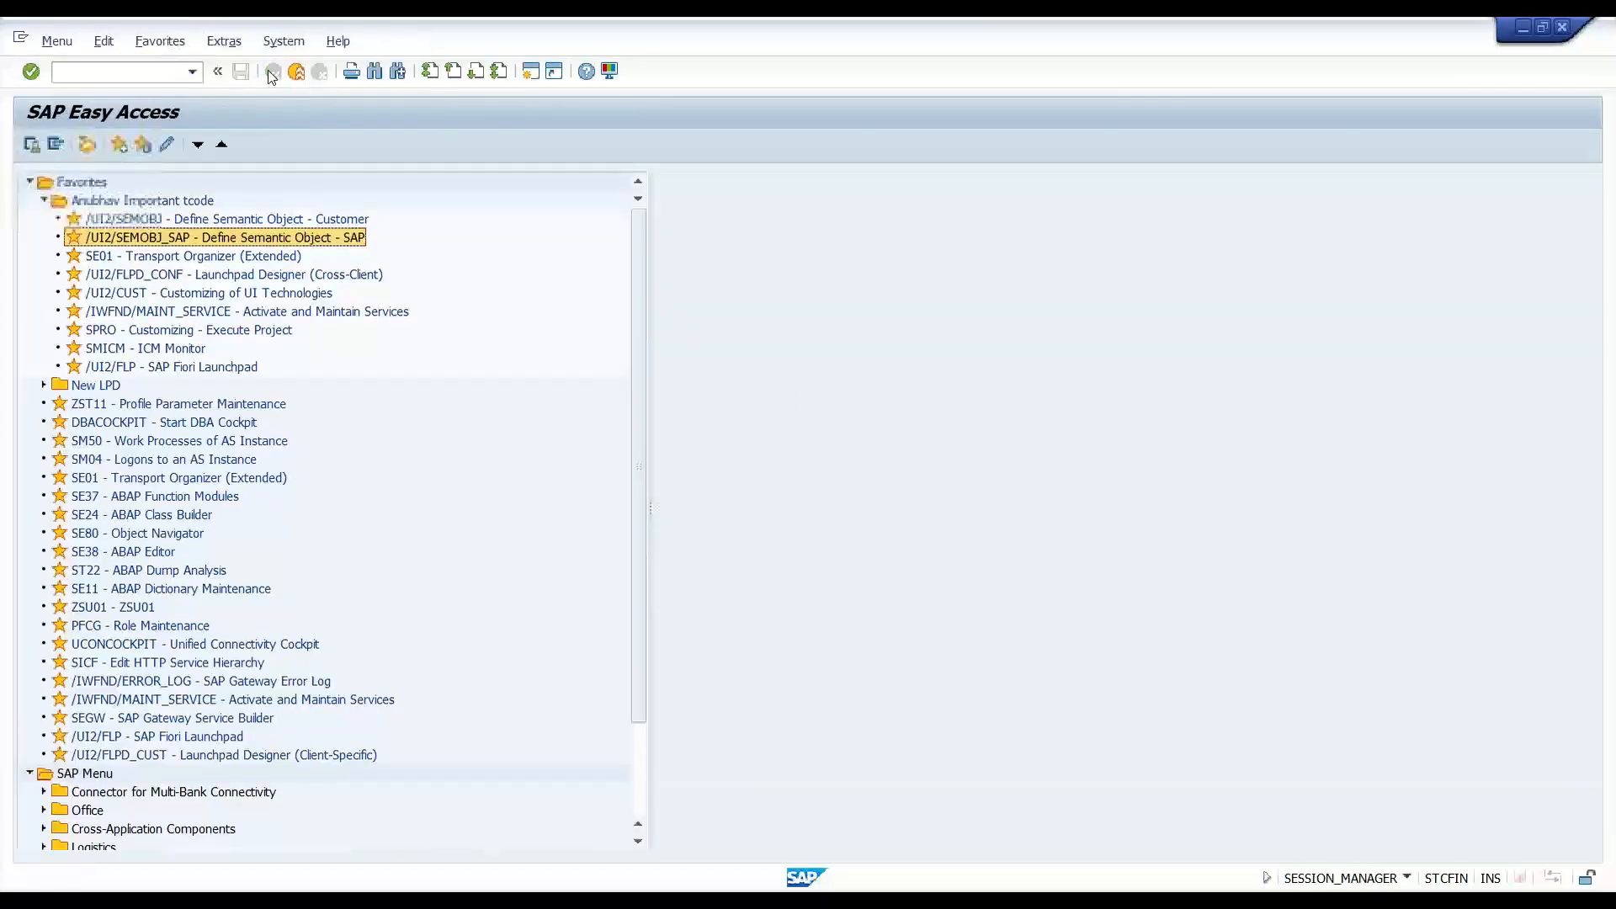
left_click(199, 219)
double_click(201, 219)
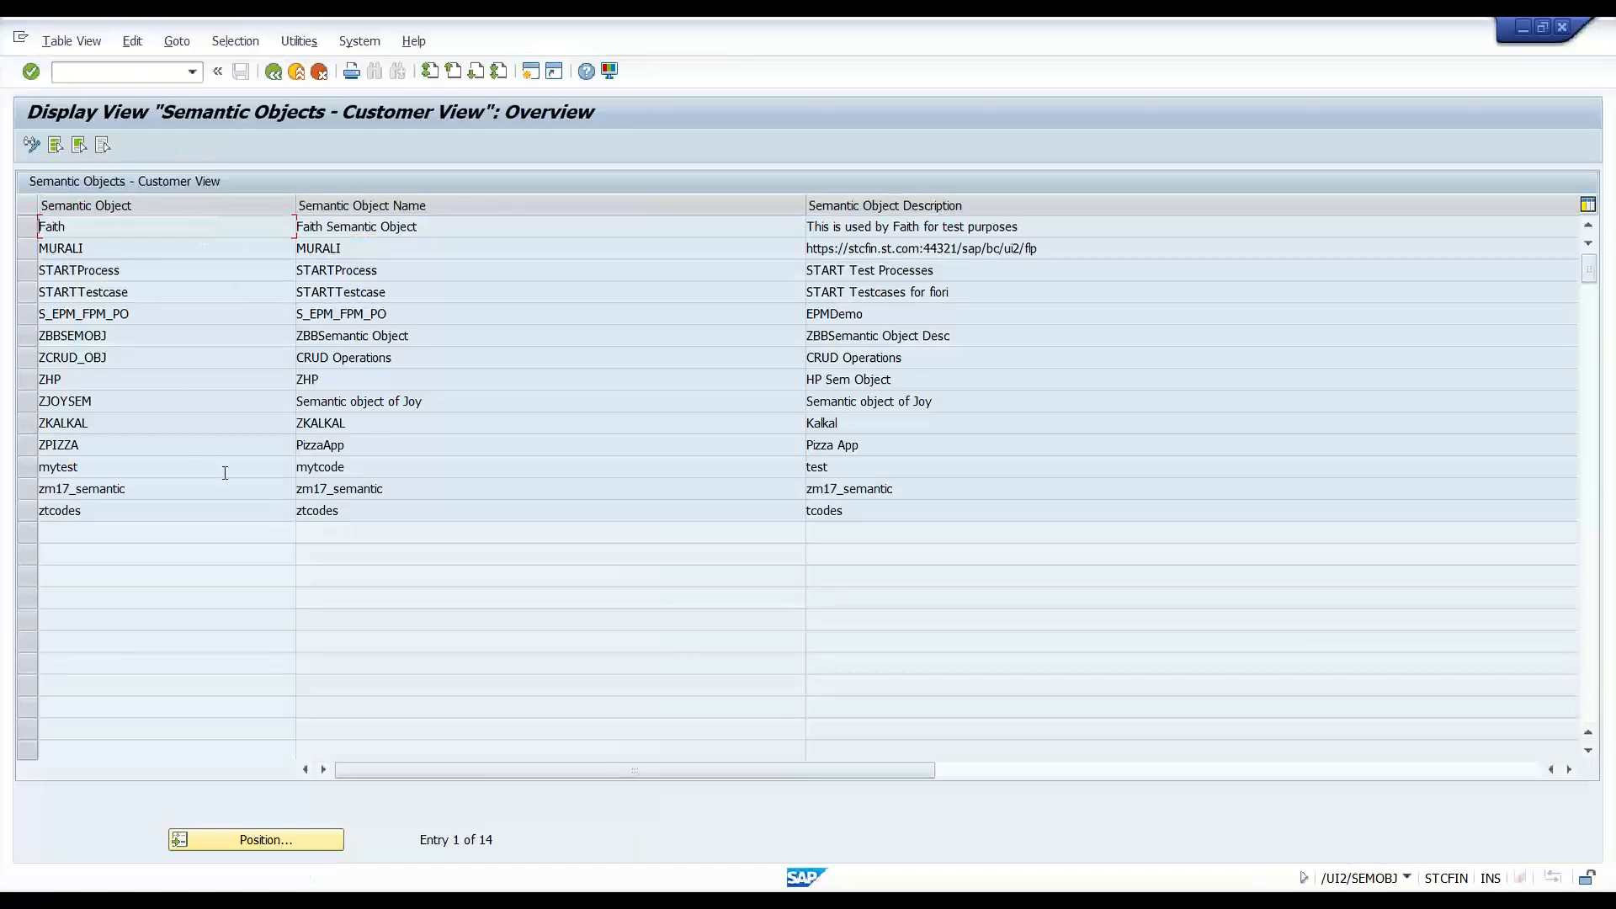
left_click_drag(85, 248, 21, 253)
left_click_drag(137, 270, 14, 271)
left_click_drag(164, 293, 11, 307)
left_click_drag(137, 337, 35, 336)
left_click_drag(111, 358, 37, 362)
left_click(42, 401)
left_click(166, 439)
Switch the customer semantic objects view from display to change mode.
left_click(31, 145)
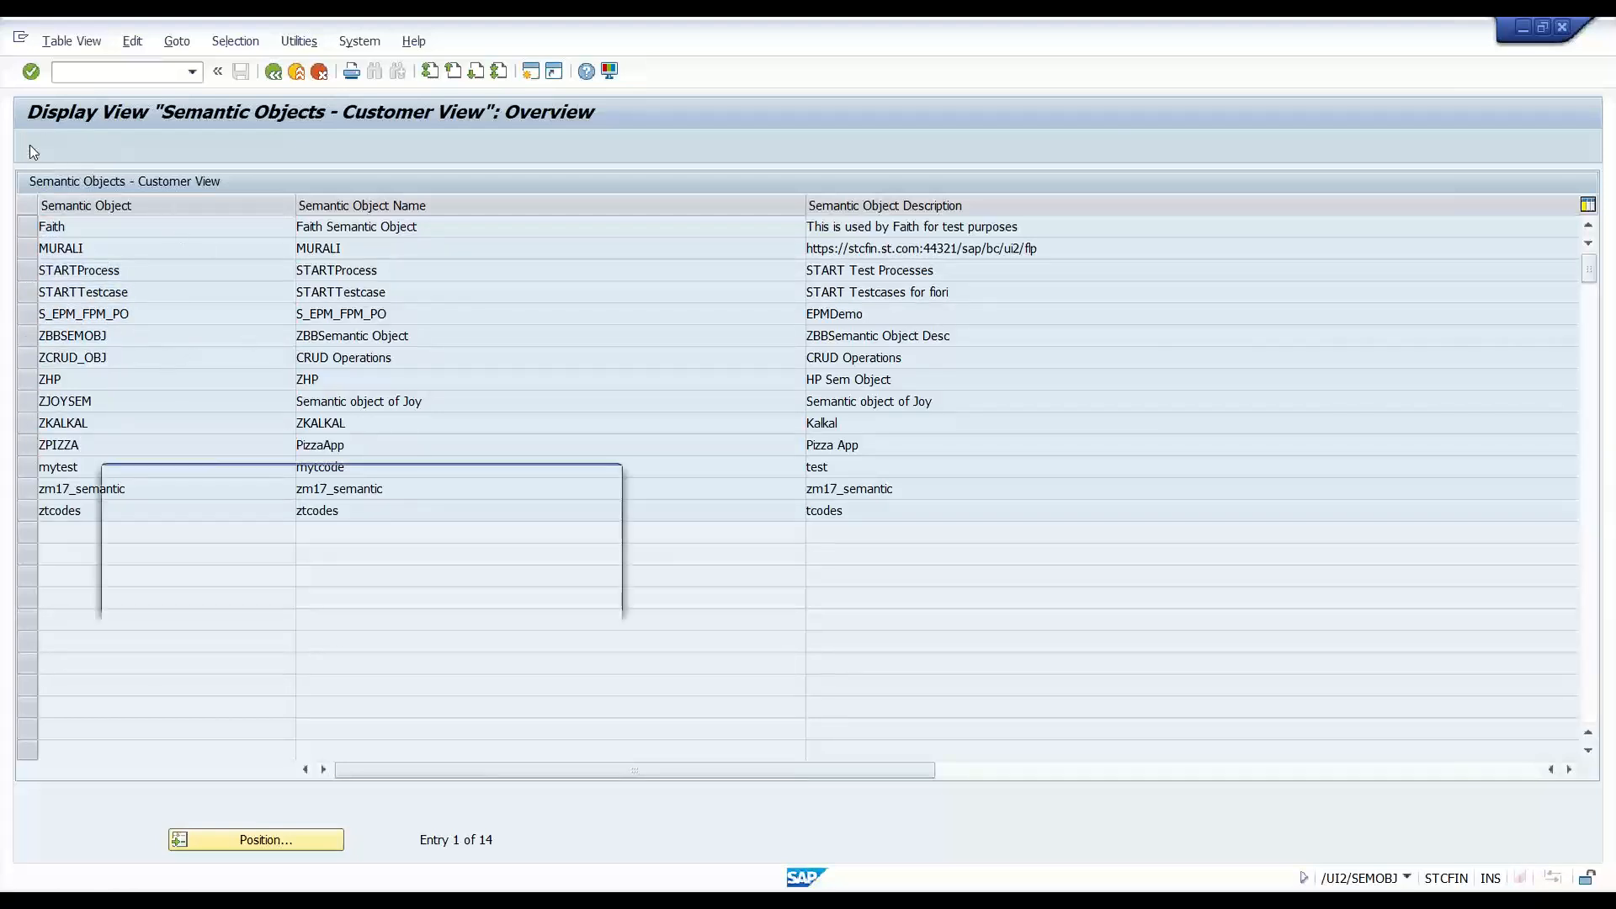
left_click(580, 594)
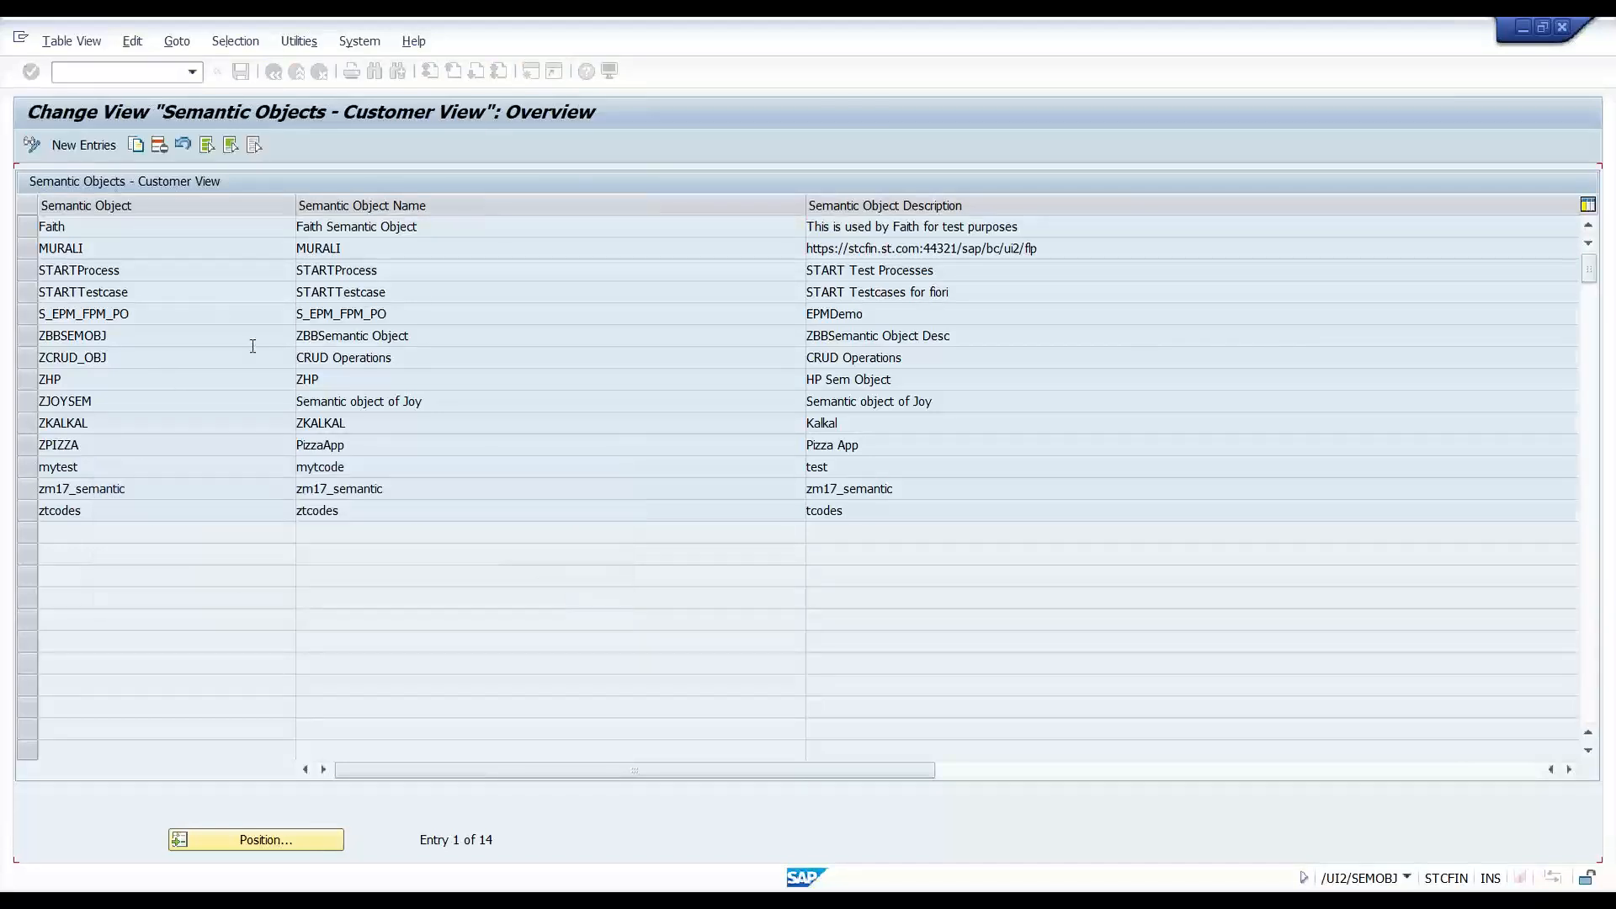
Create a new entry in the customer semantic objects view with the semantic object AnubhavTrainings.
left_click(88, 146)
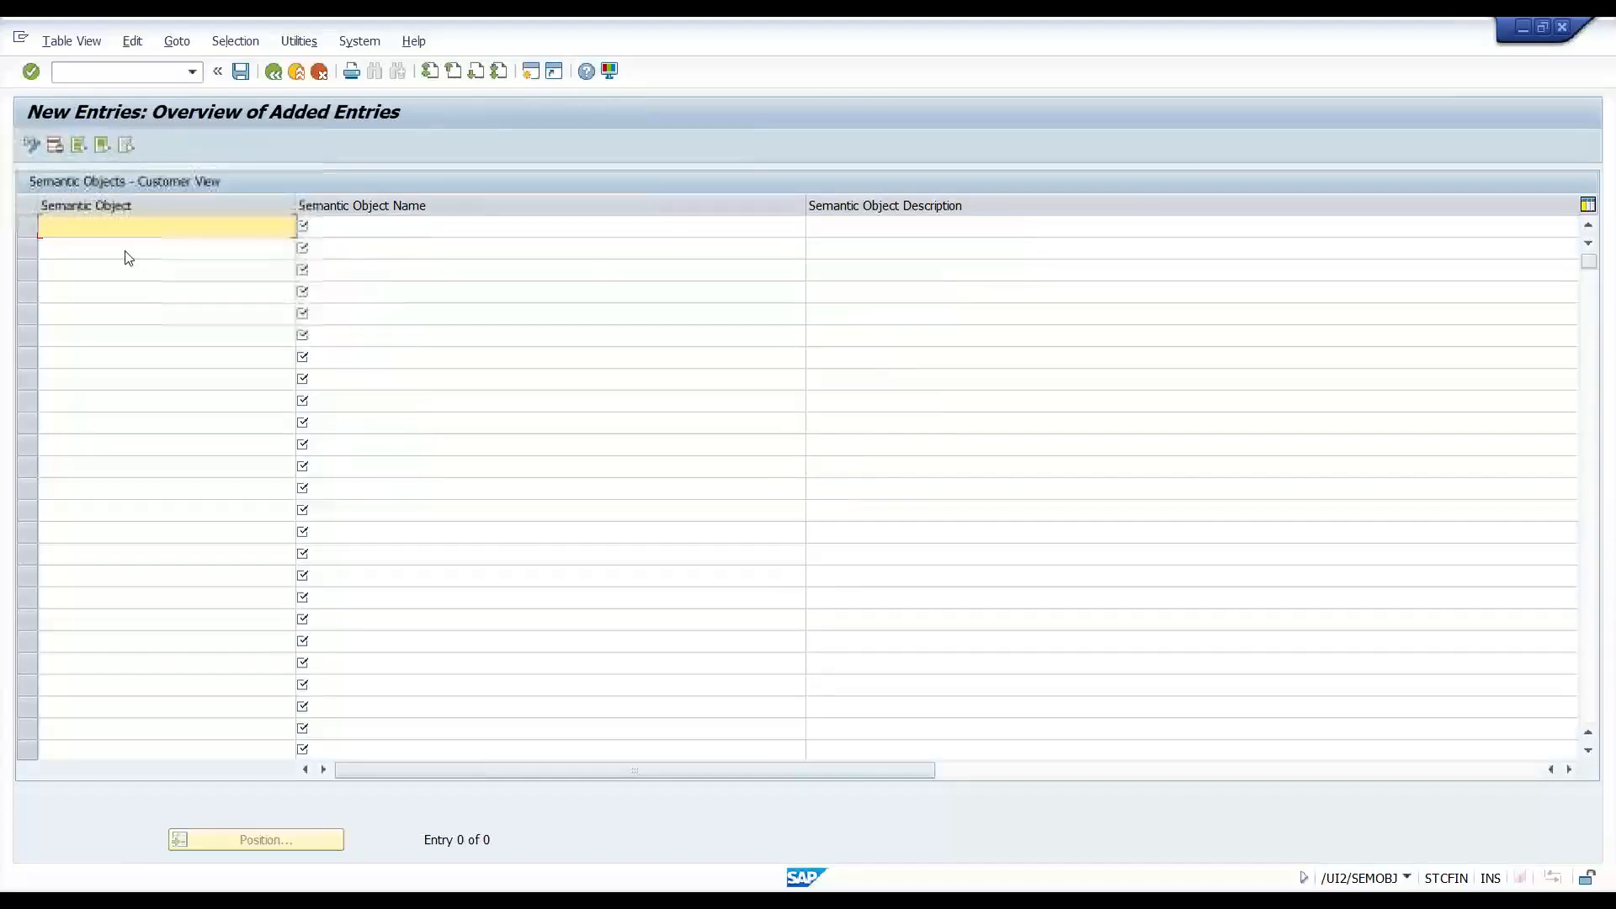
type("zSAP")
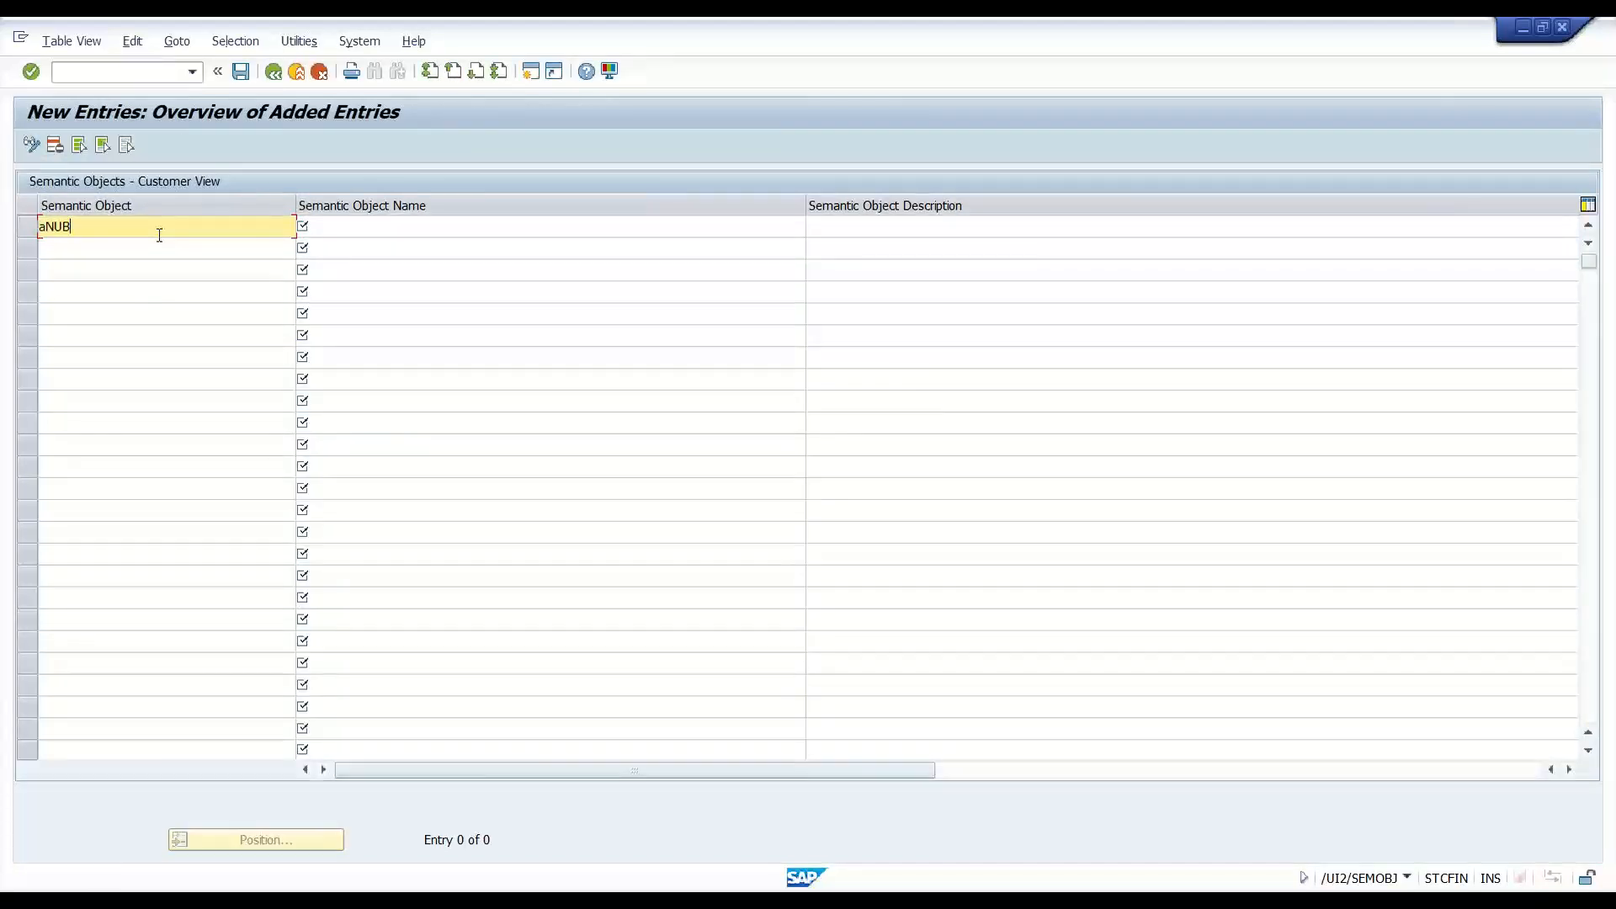
key("BackSpace")
key("BackSpace")
key("BackSpace")
key("BackSpace")
key("Caps_Lock")
type("Anubha")
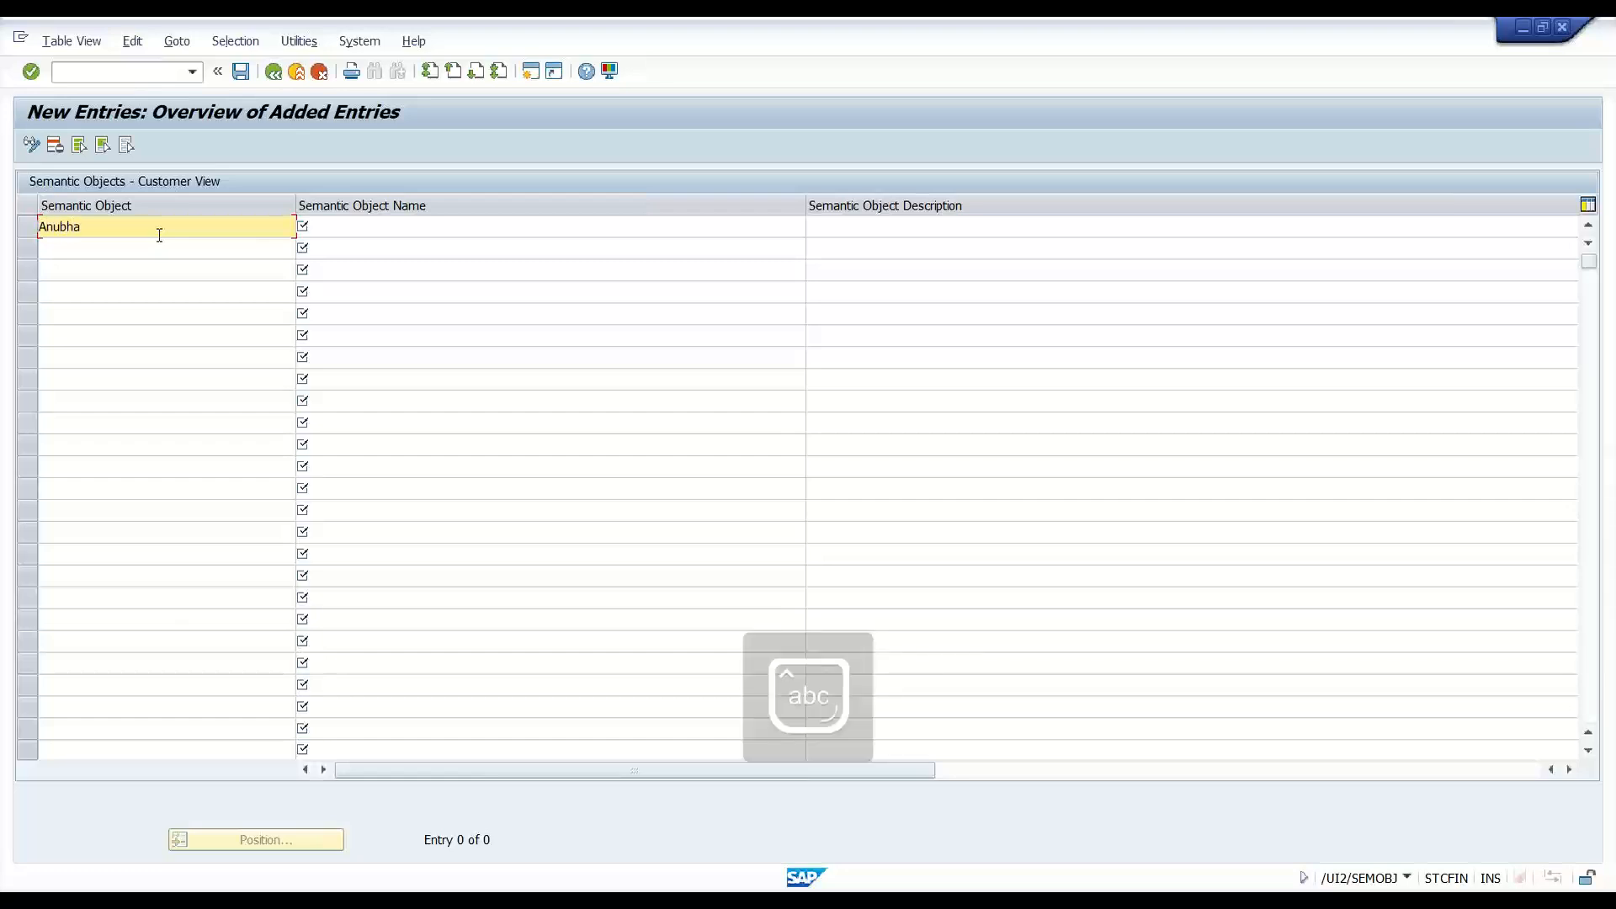
type("vTrainings")
key("Tab")
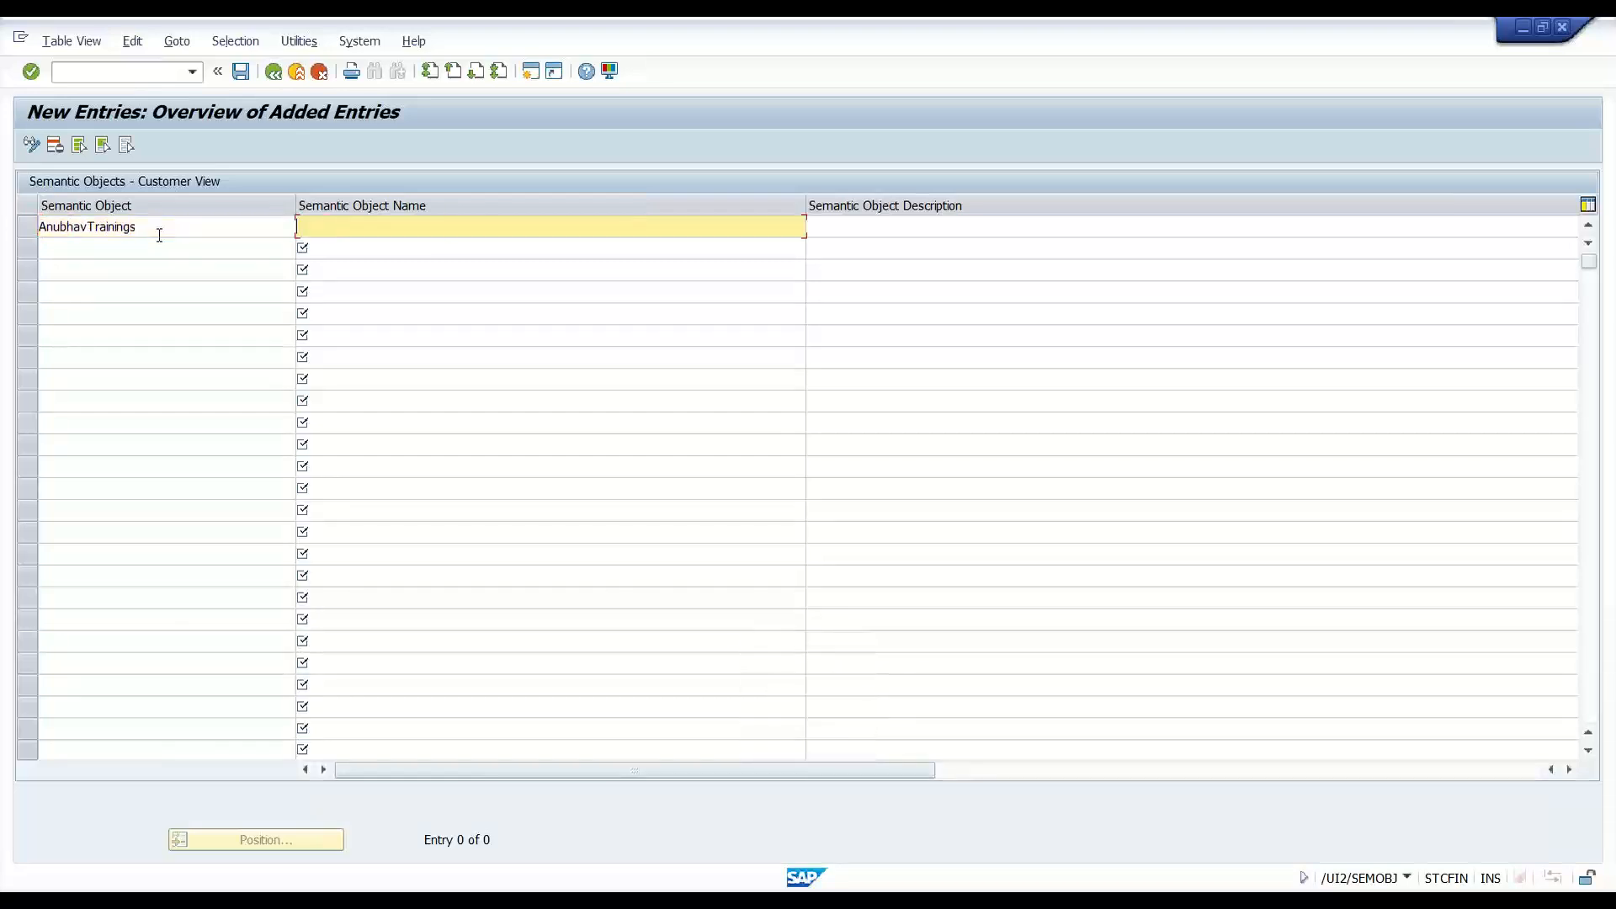
Set the new entry's semantic object name to "Anubhav Trainings Custom Semantic object".
type("Anubhav TrainingsCUS")
key("BackSpace")
key("BackSpace")
key("BackSpace")
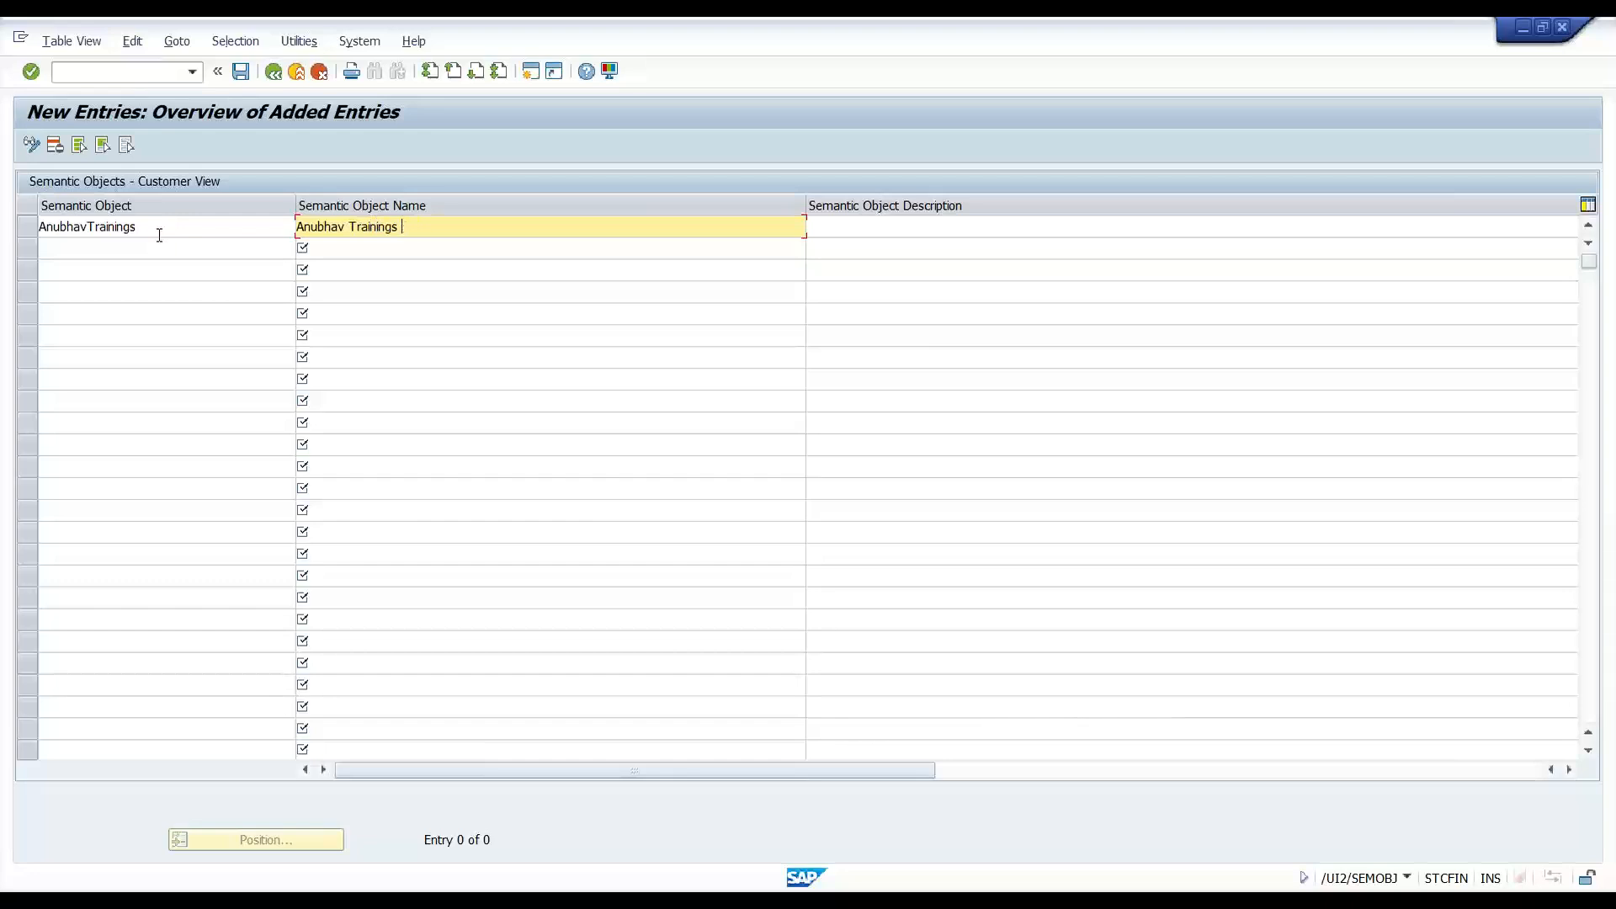
type("Custom Semantic object")
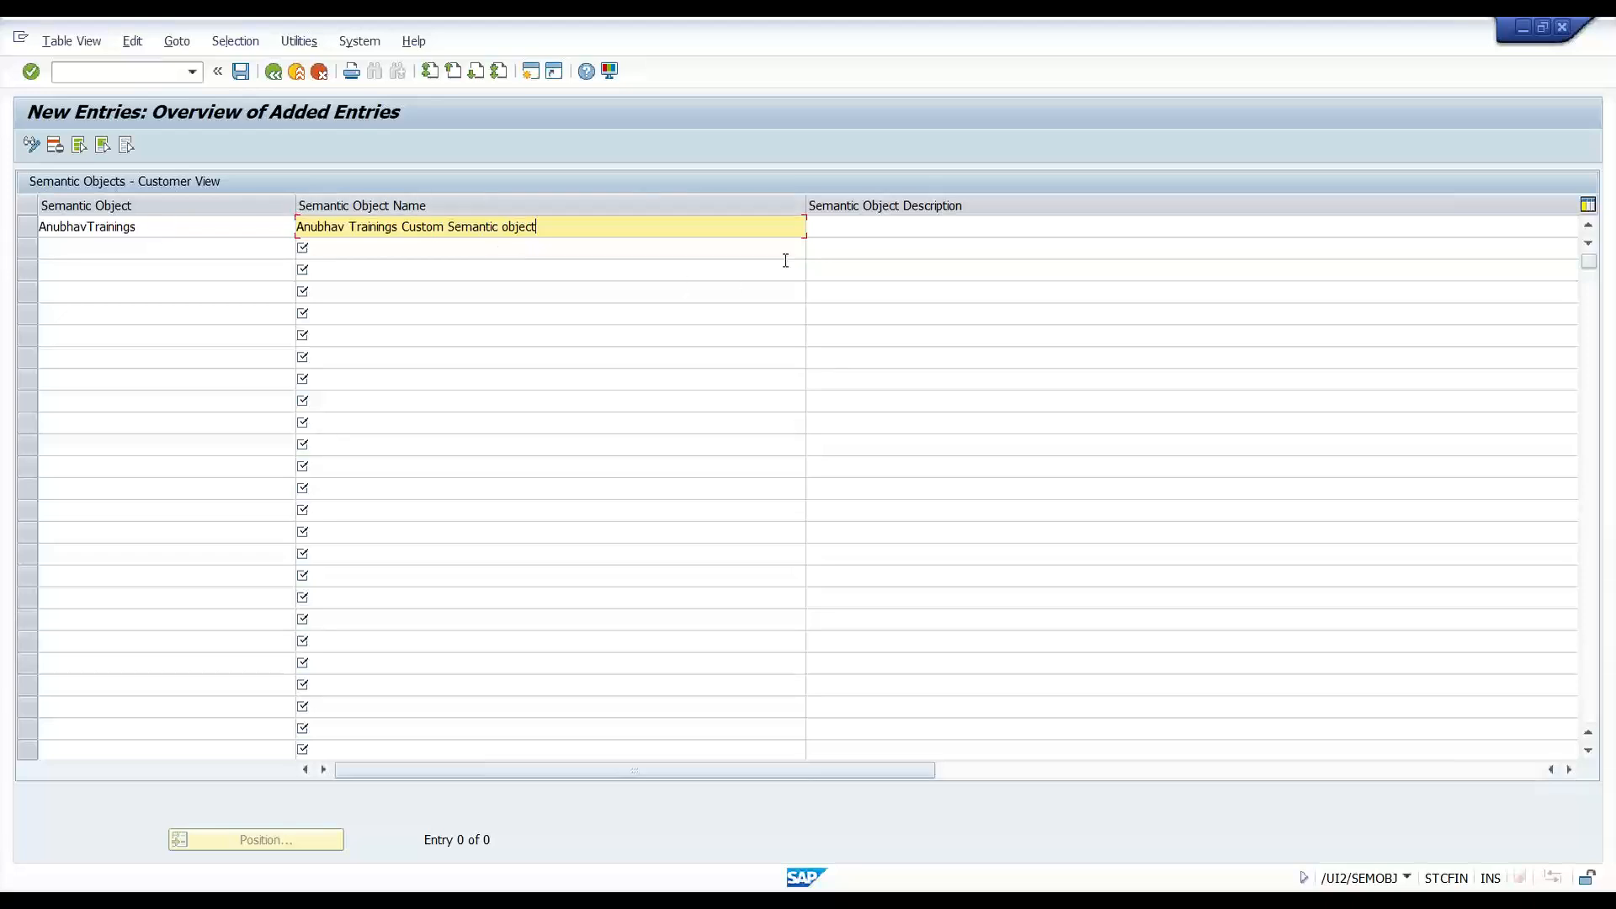
Describe the AnubhavTrainings entry as "The purpose is to show how we can add a new custom sem object".
left_click(839, 231)
type("The pu")
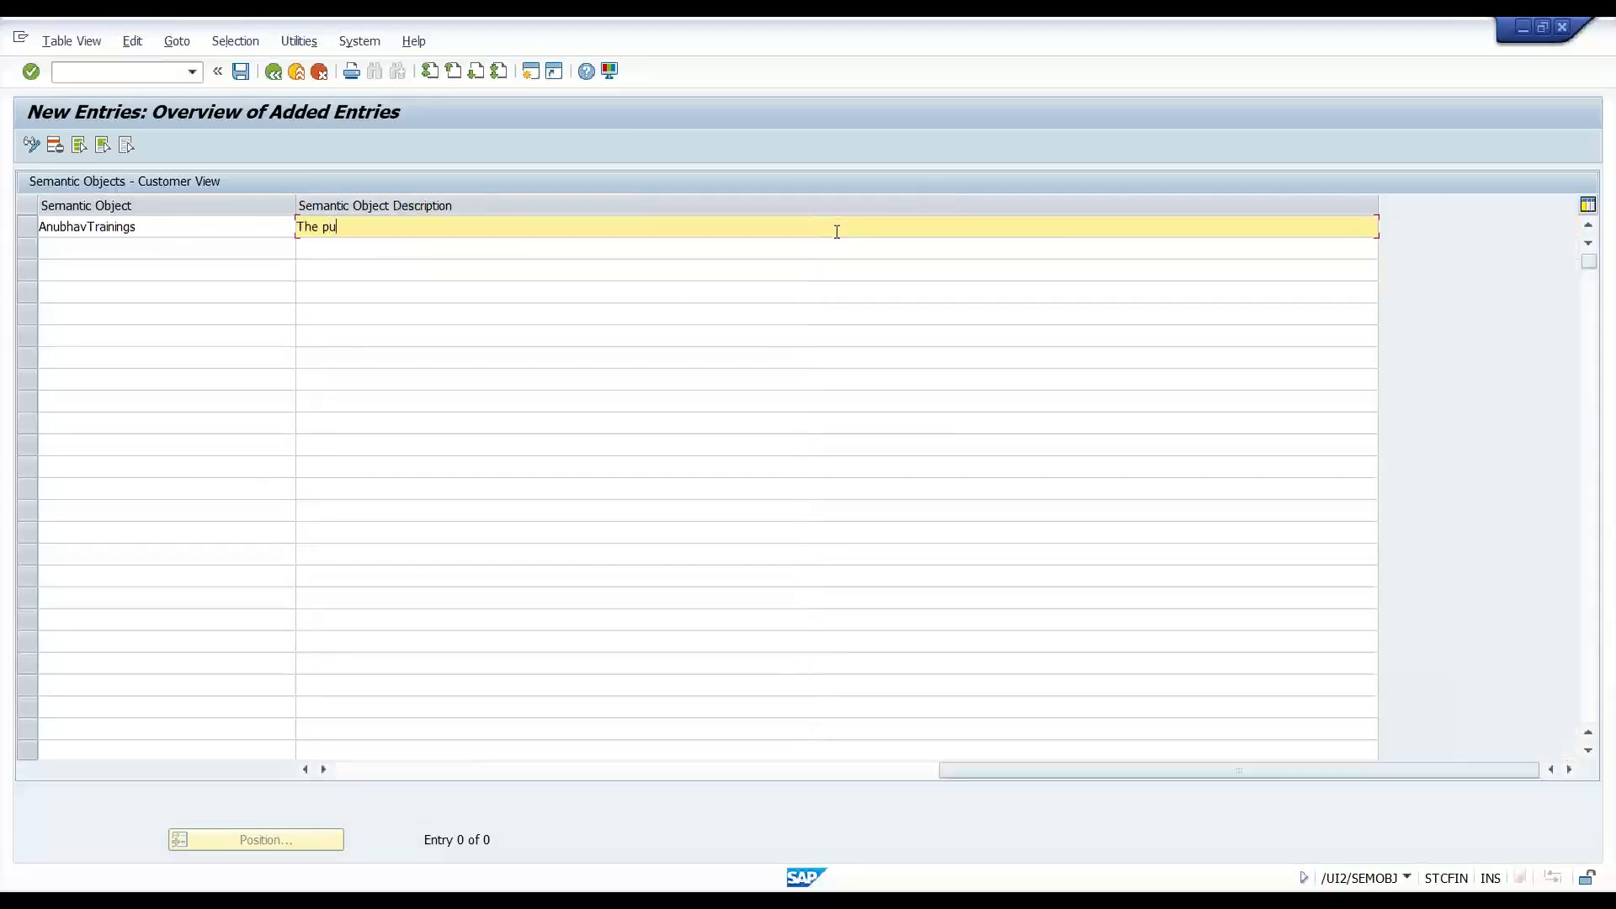
type("rpose is to sh")
type("ow ho")
type("w we cabn")
key("BackSpace")
key("BackSpace")
key("BackSpace")
type("n add a new custo")
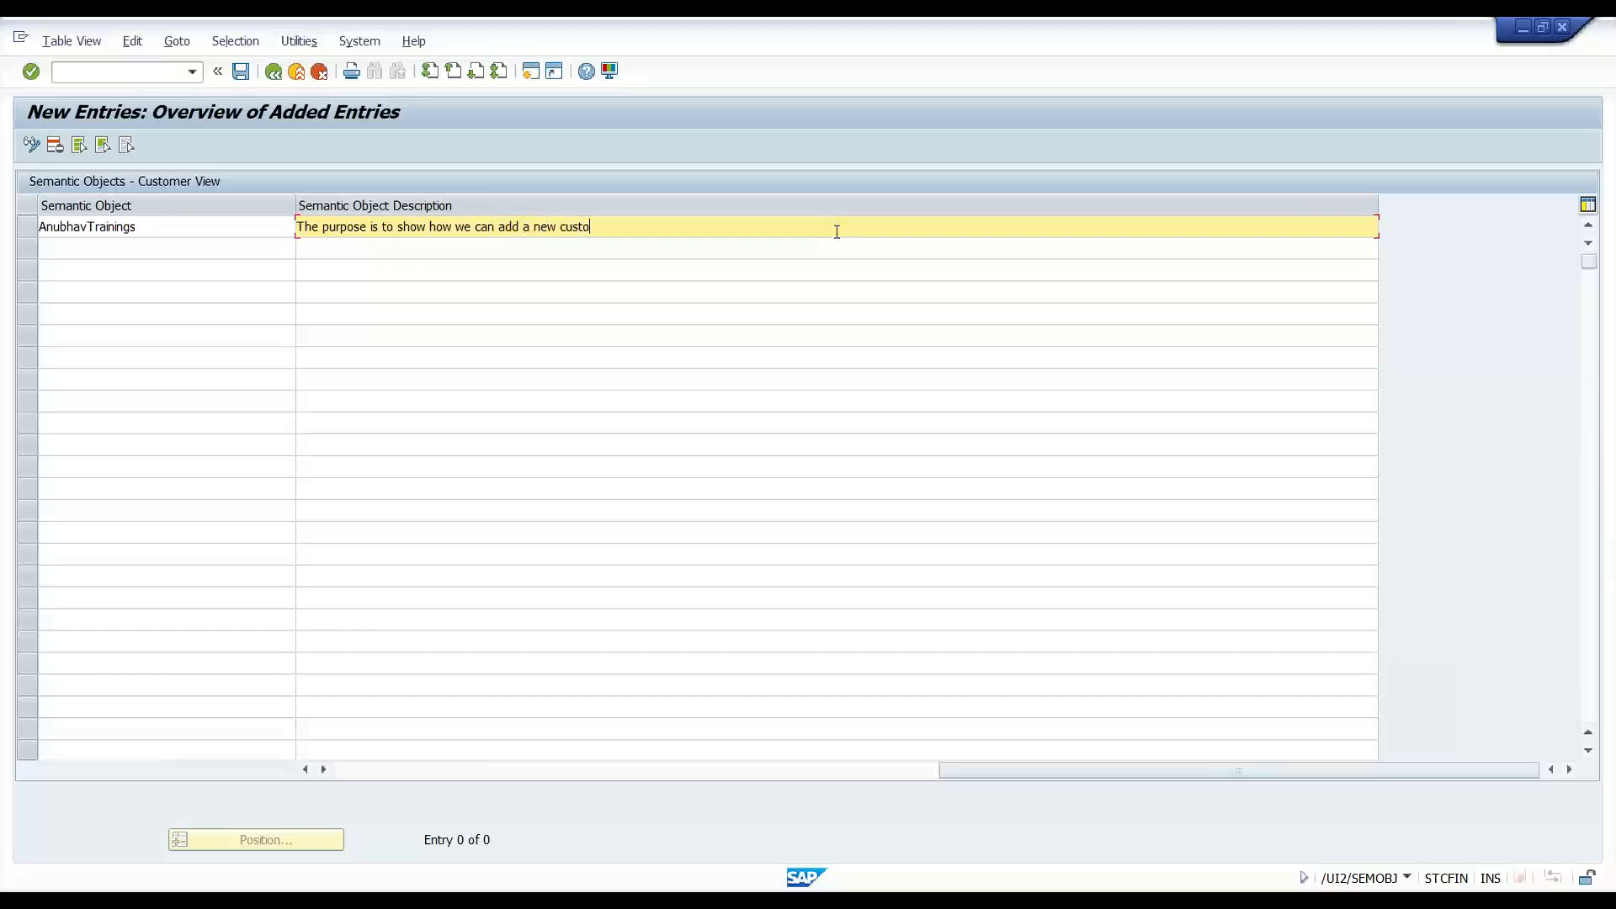
type("m sem object")
key("Return")
Save the new semantic object in workbench request CFNK900984, "My Launchpad content and tiles".
key("ctrl+s")
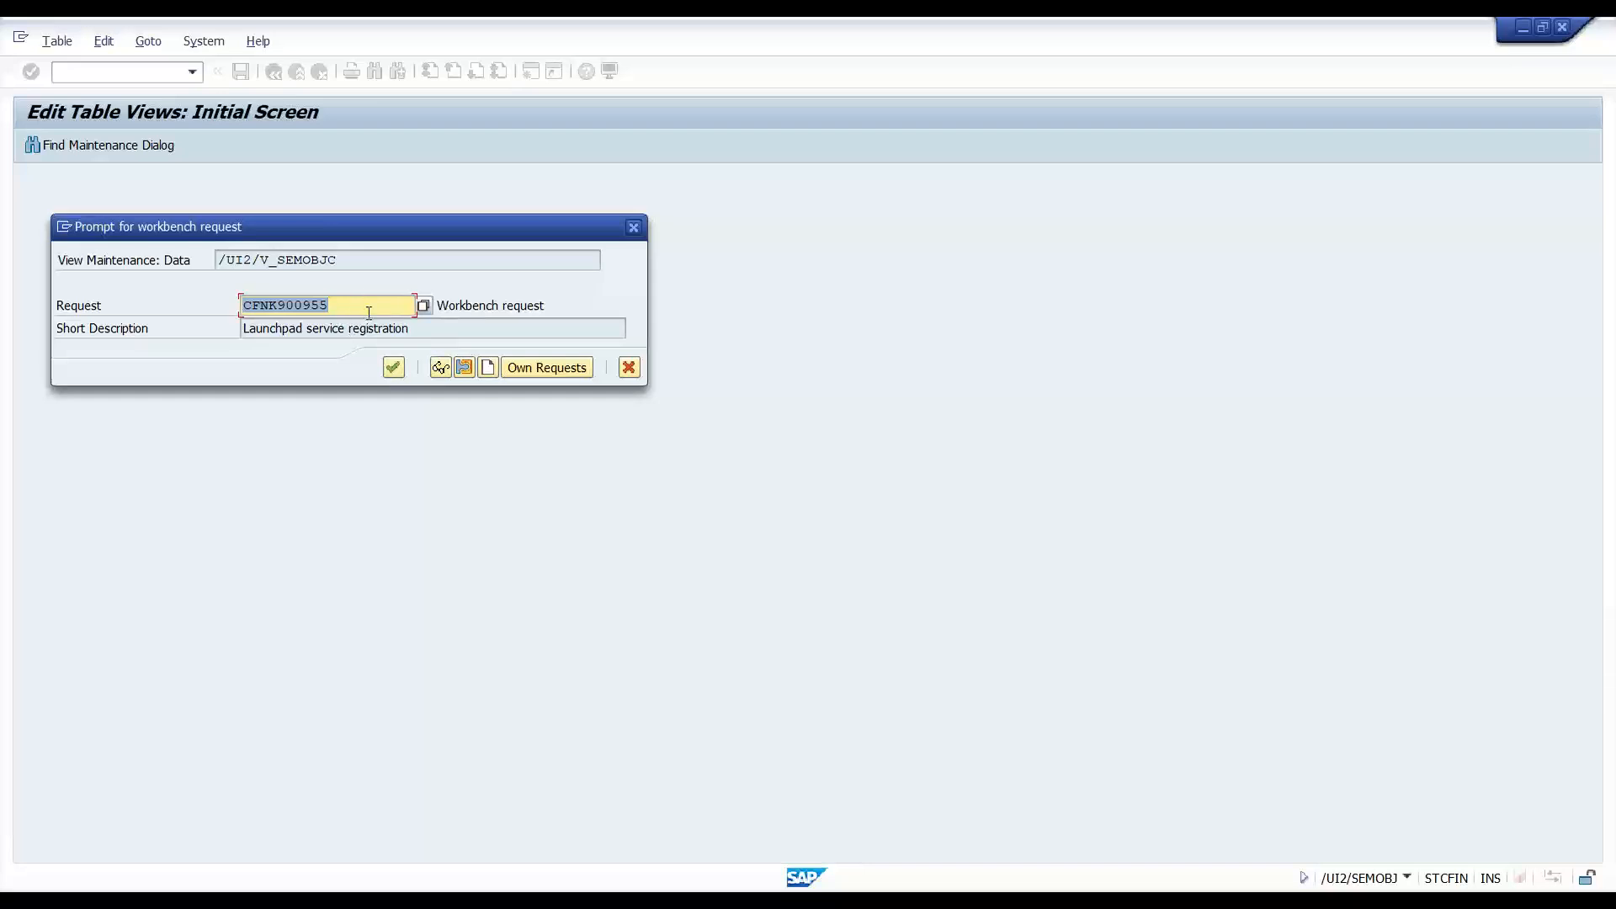
left_click(422, 306)
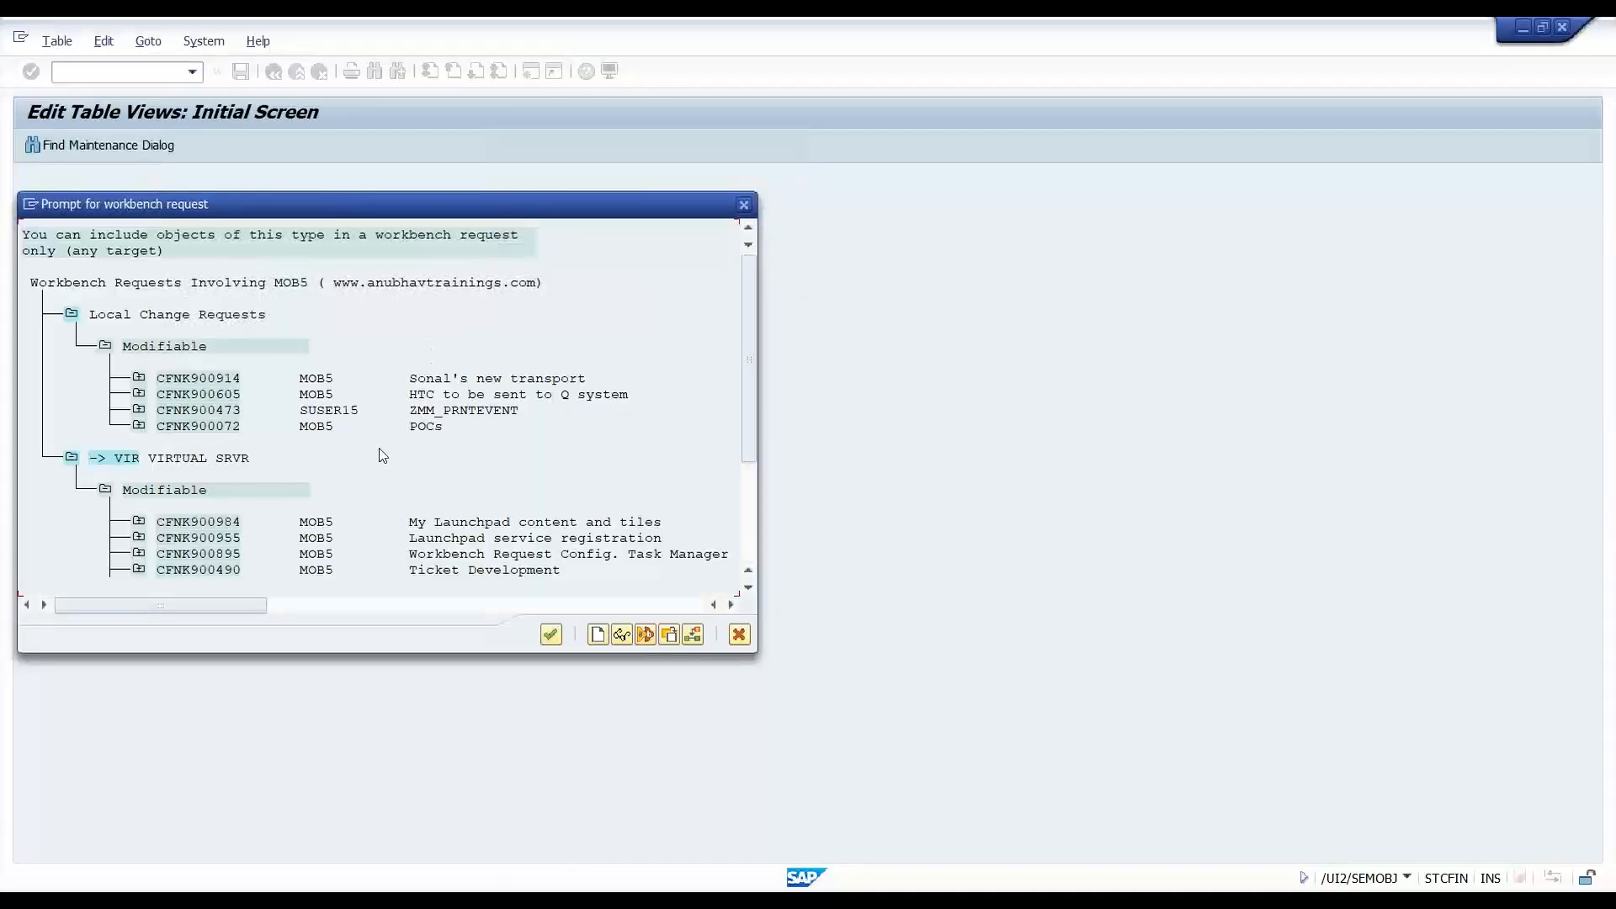
left_click(753, 493)
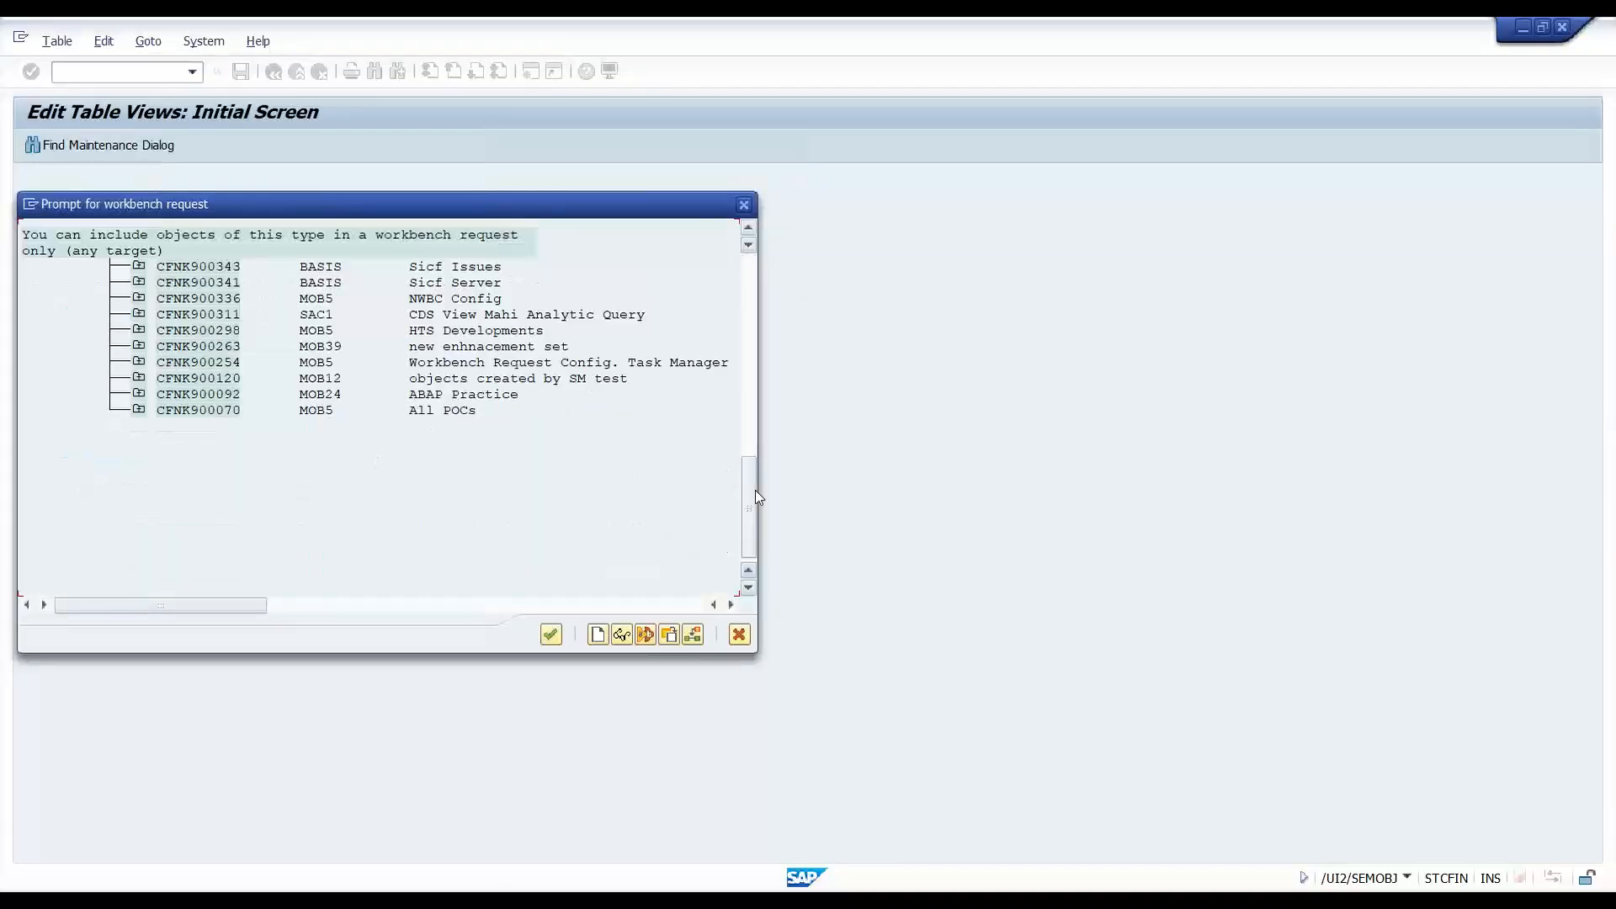
left_click_drag(755, 490, 751, 287)
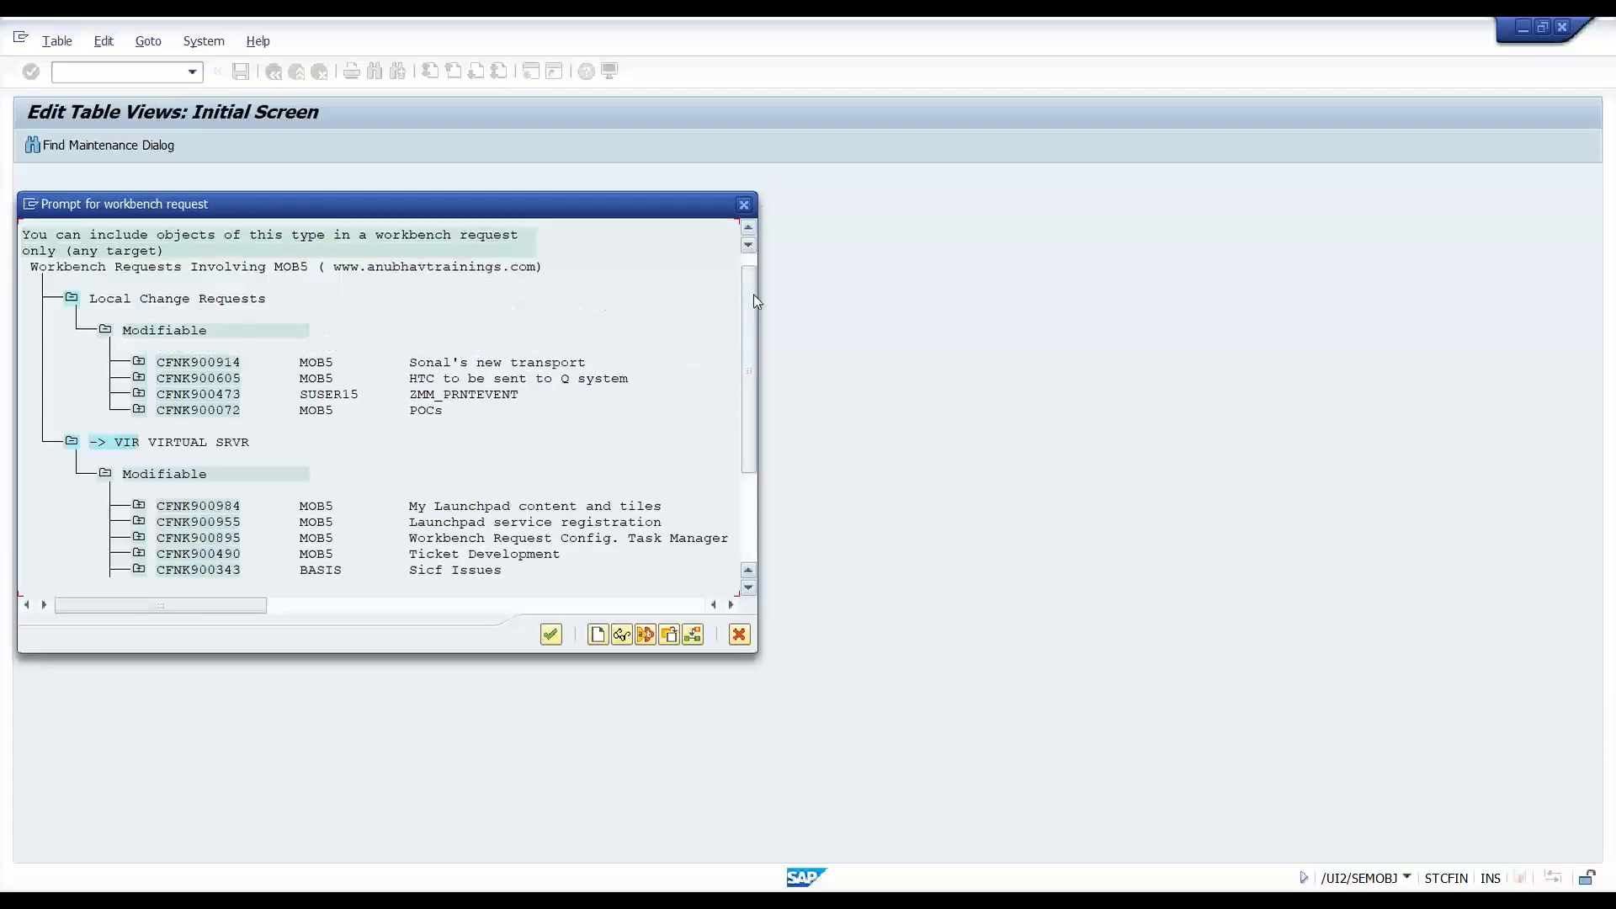
left_click(210, 508)
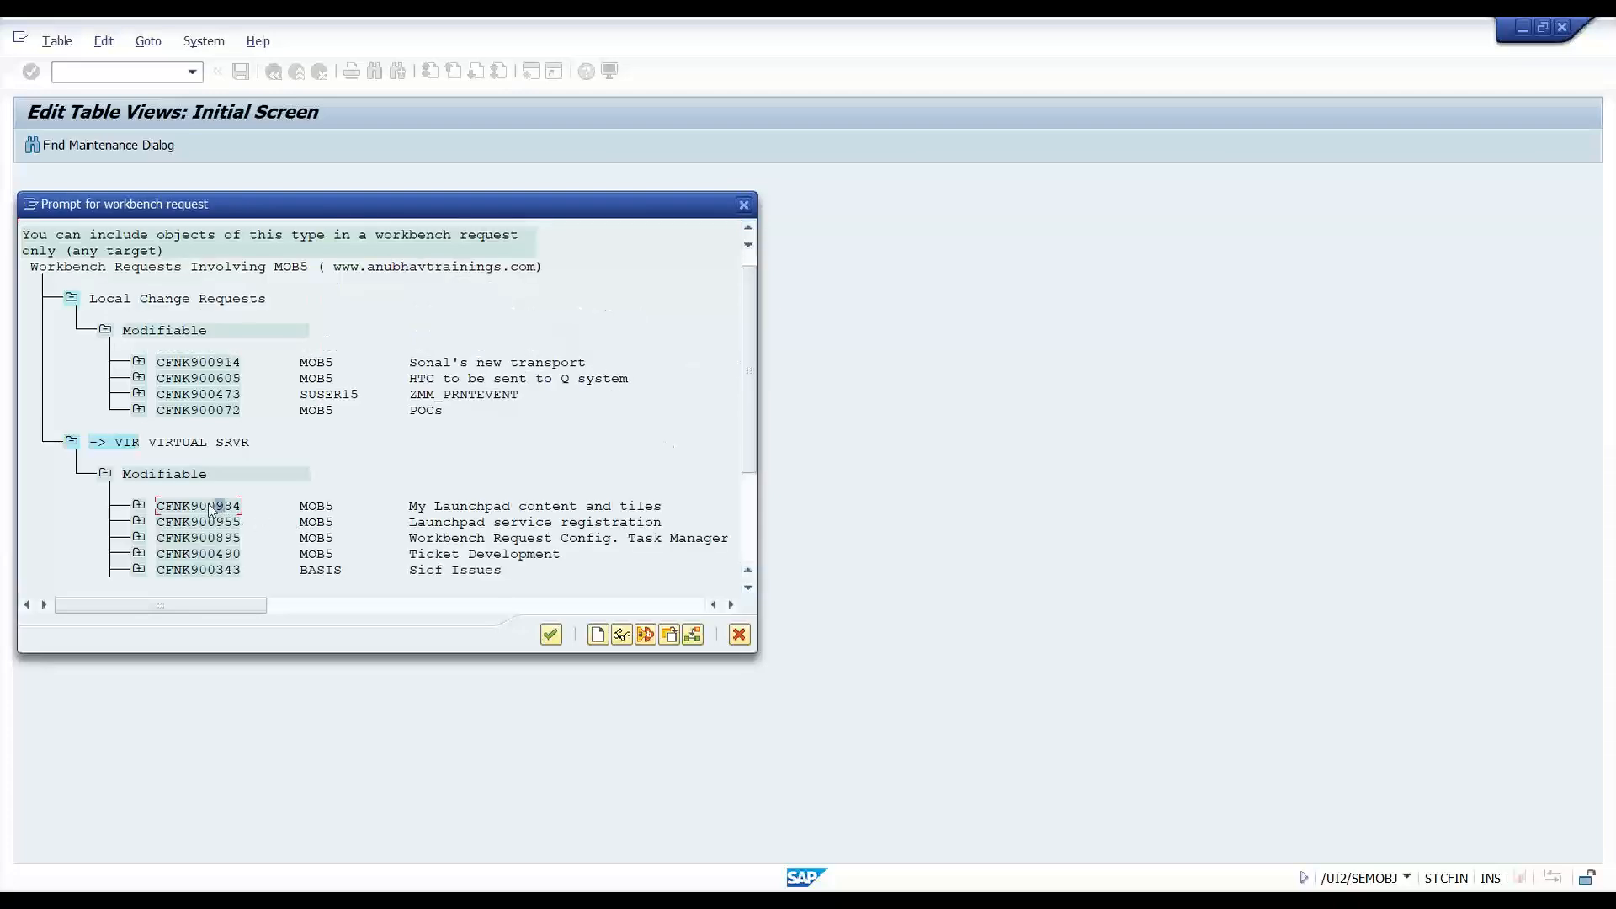
double_click(211, 508)
left_click(425, 330)
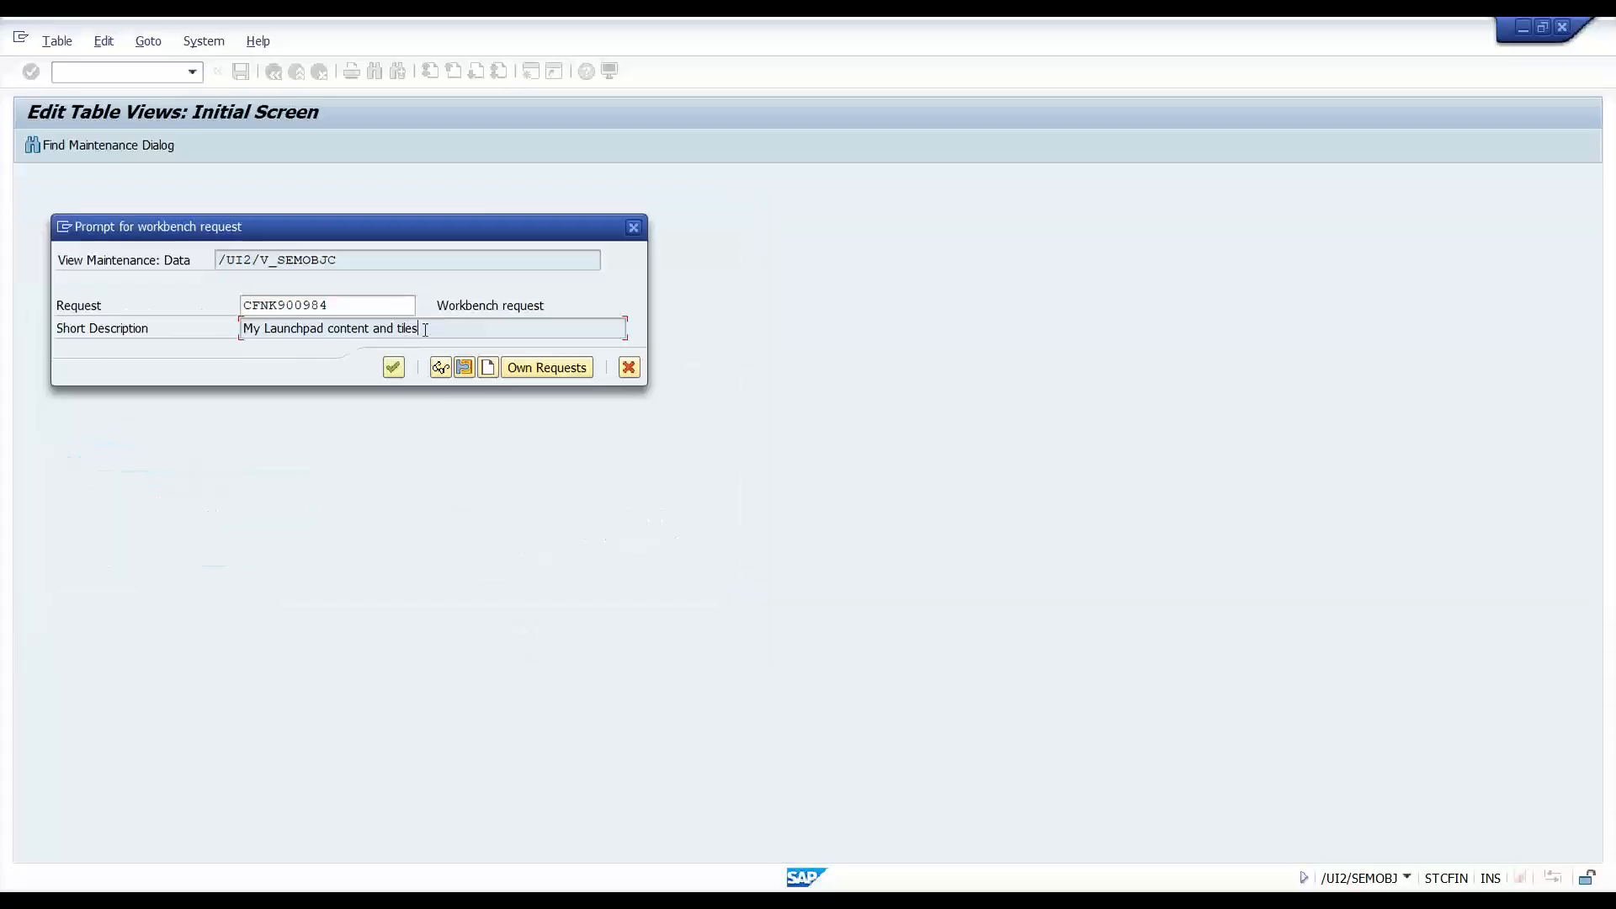
left_click(393, 367)
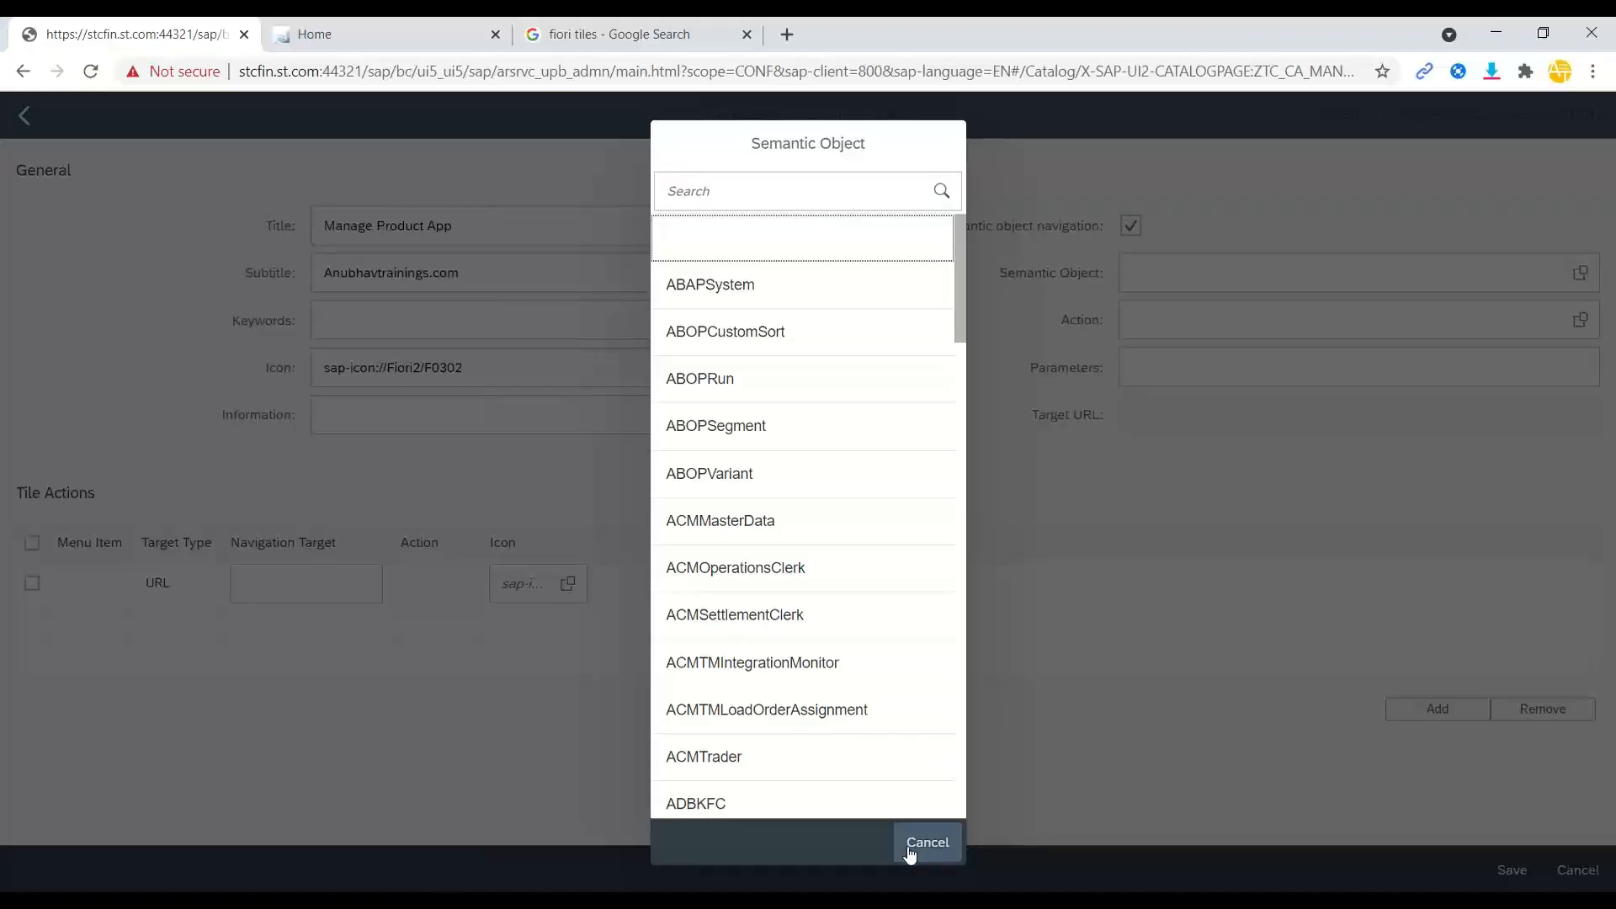
In the launchpad designer, reopen the tile's semantic object list and search it for the new AnubhavTrainings object.
left_click(927, 841)
left_click(1580, 272)
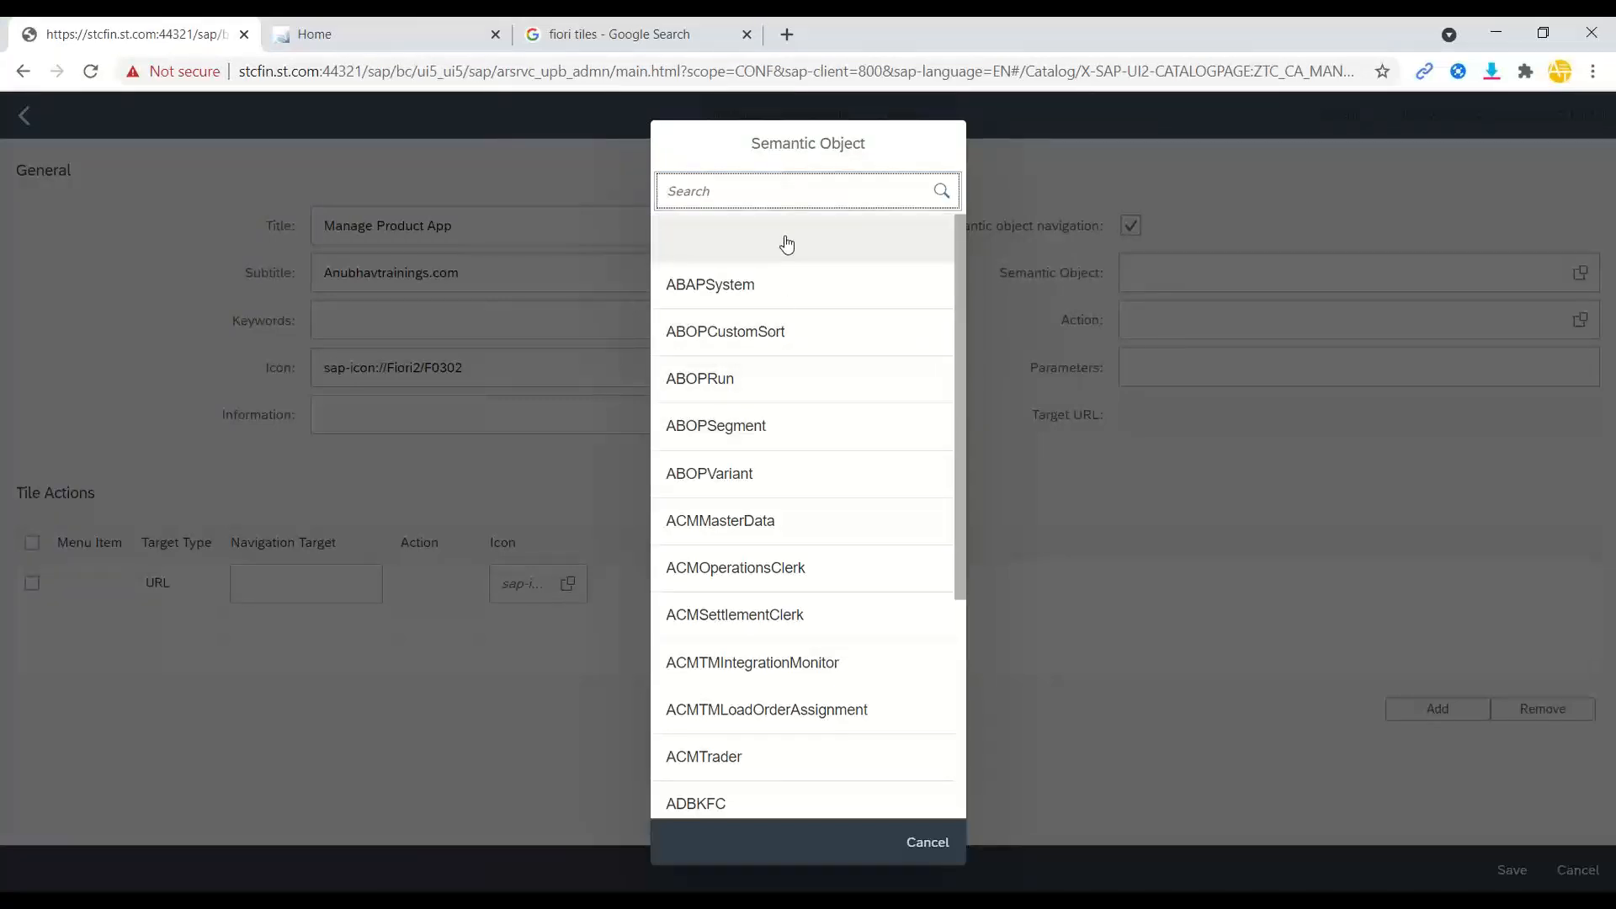
type("Anubhav")
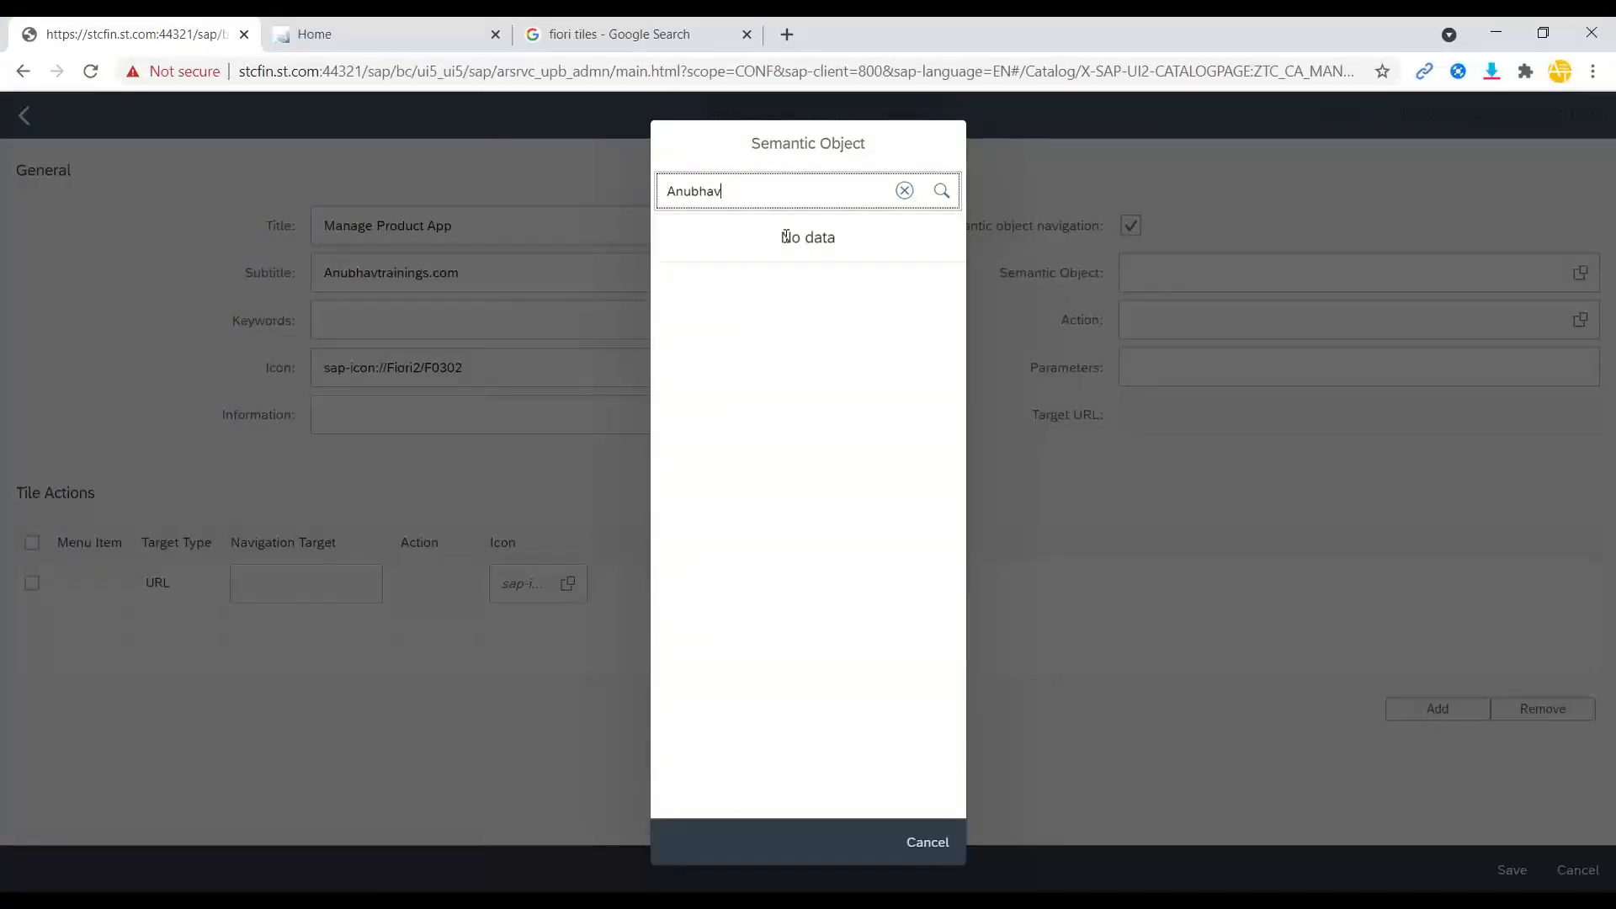
key("Escape")
key("Escape")
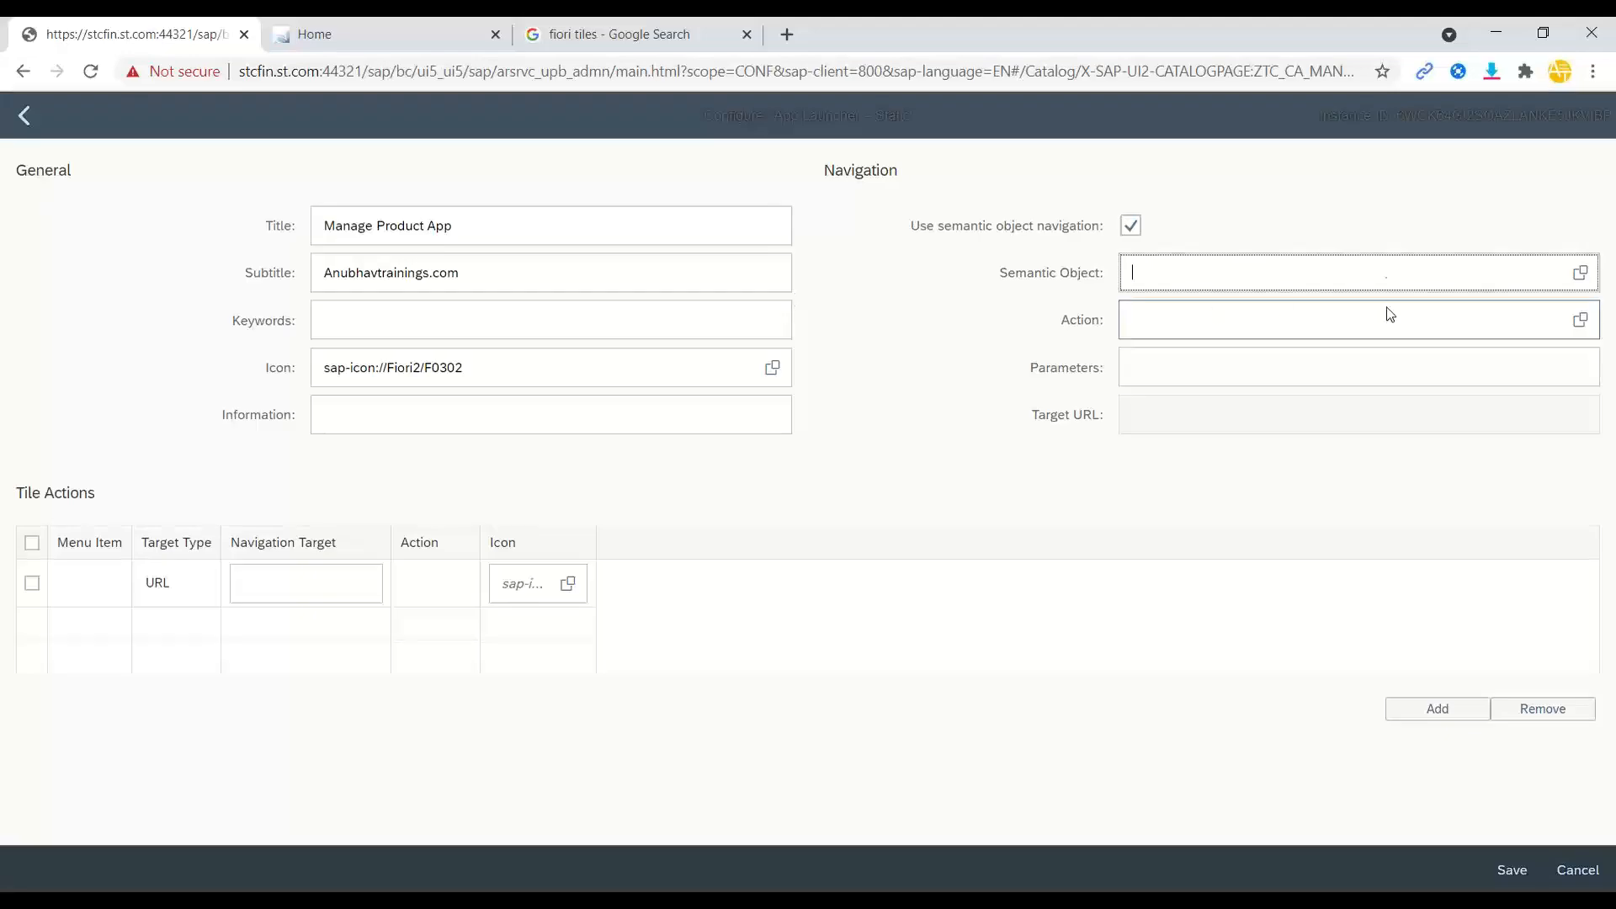
Set the Manage Product App tile's semantic object to AnubhavTrainings and its action to monitor, and save the tile.
type("Anubha")
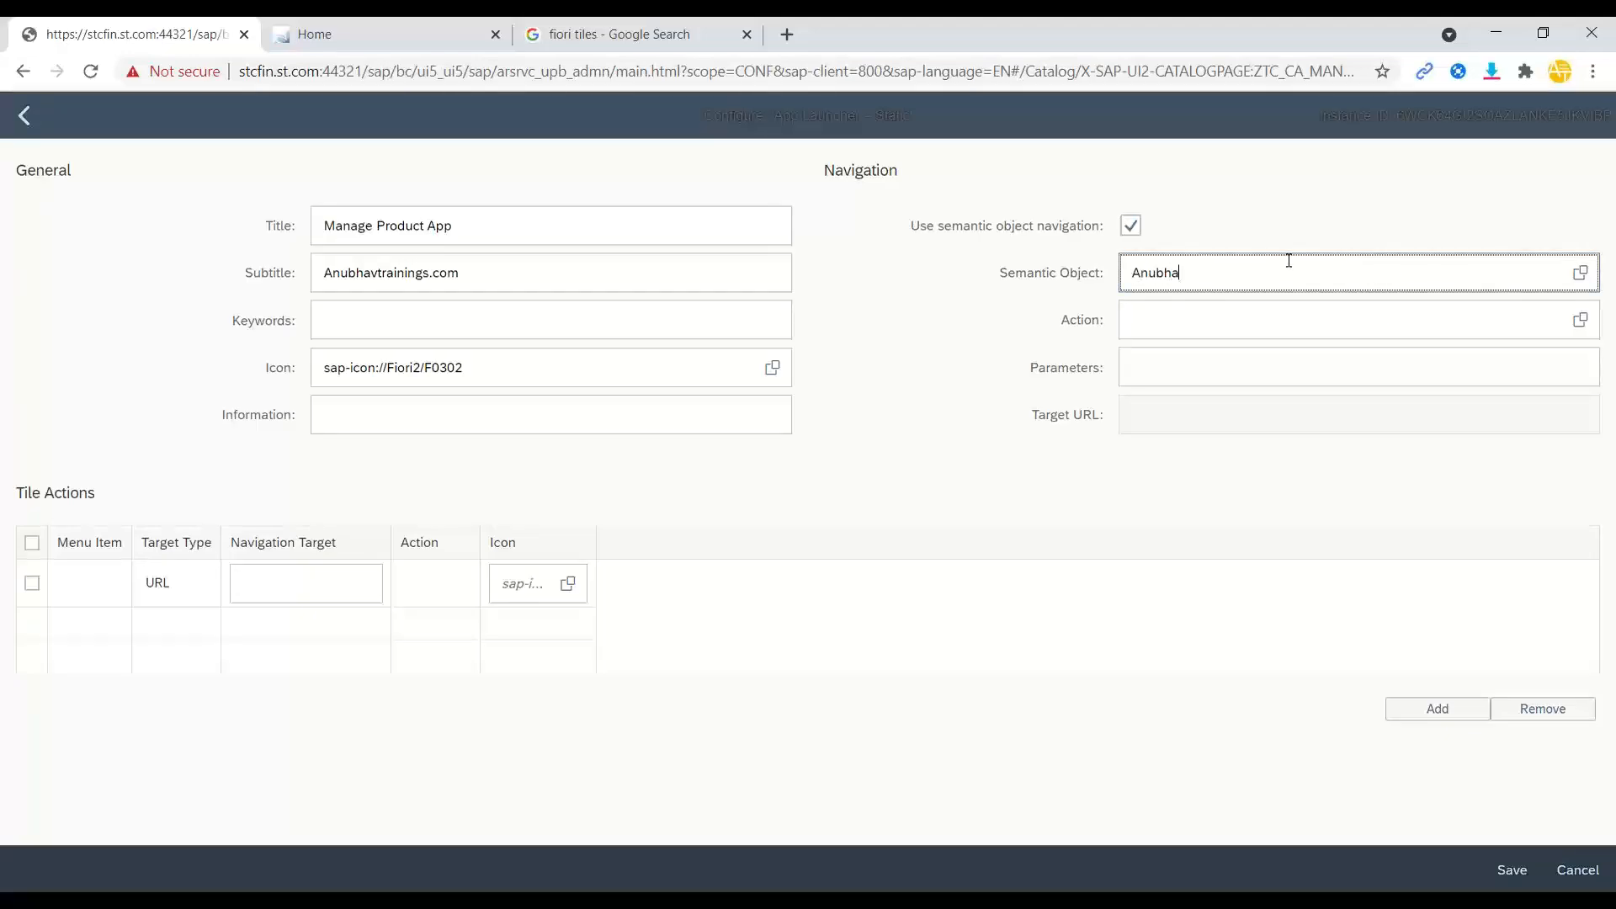
type("vTrainings")
left_click(1205, 318)
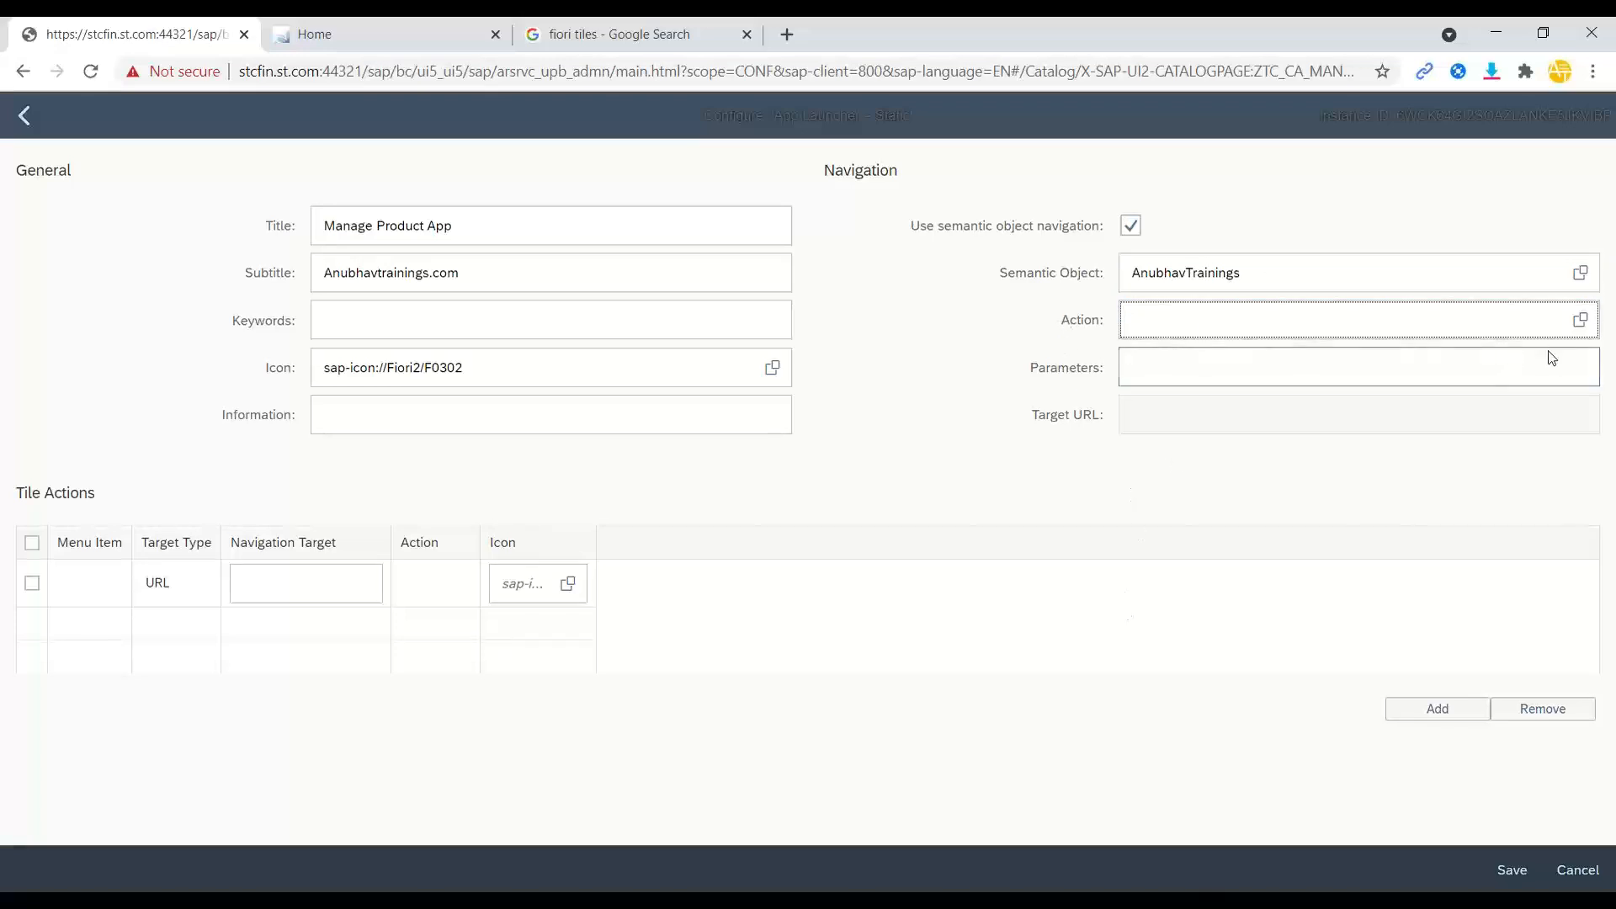
left_click(1580, 320)
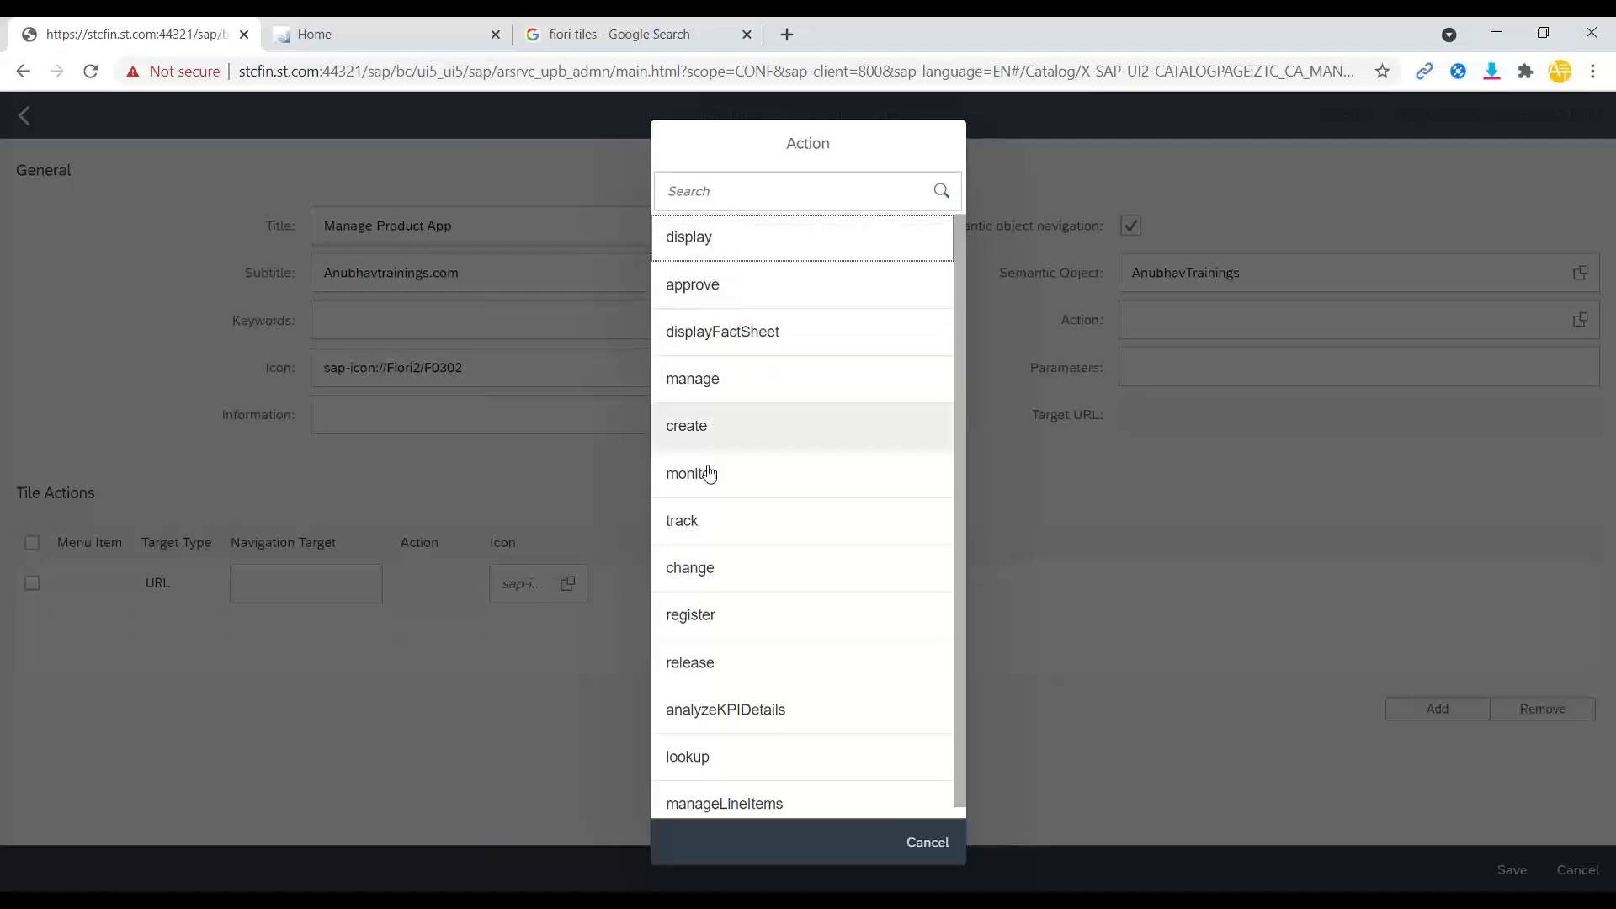
scroll(711, 547, "down", 1)
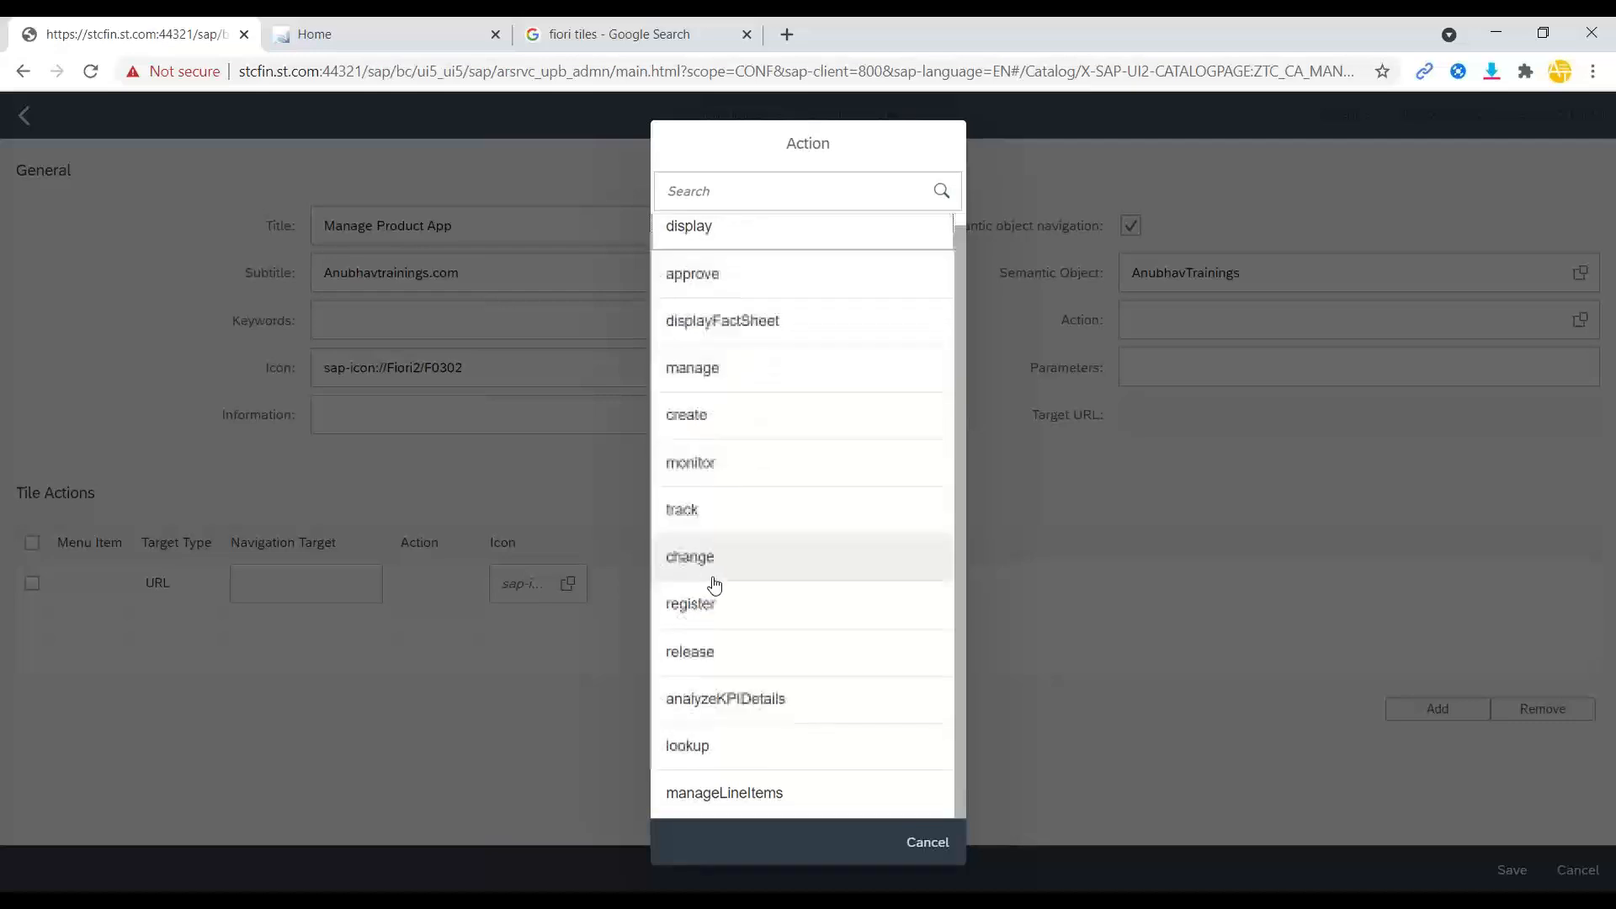
left_click(743, 466)
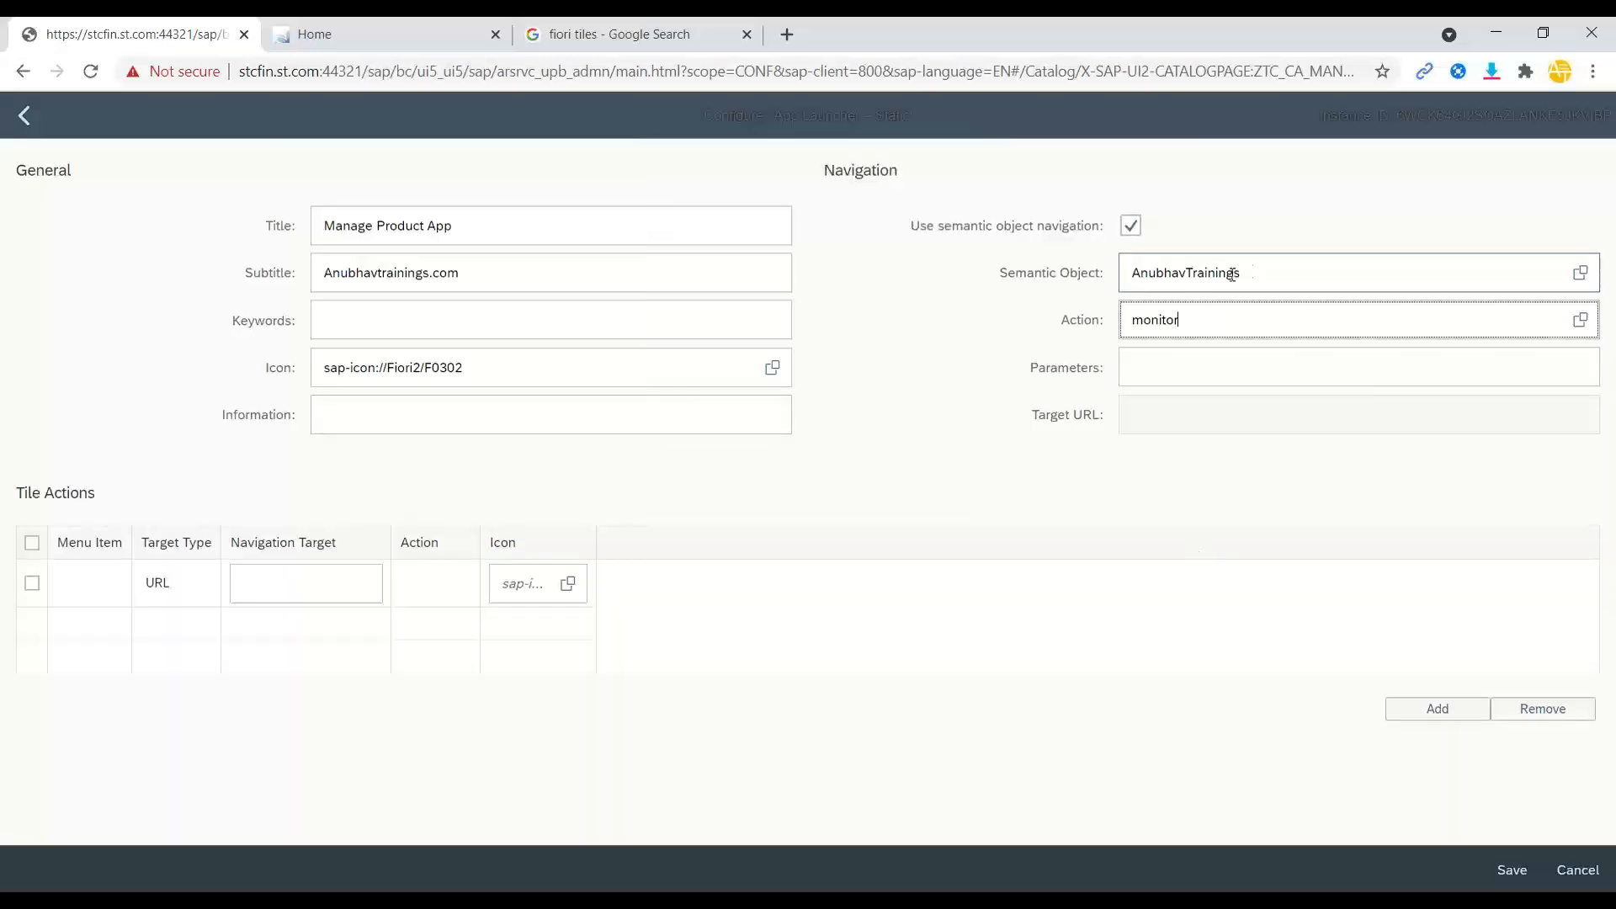
left_click_drag(1242, 268, 1133, 259)
double_click(1163, 319)
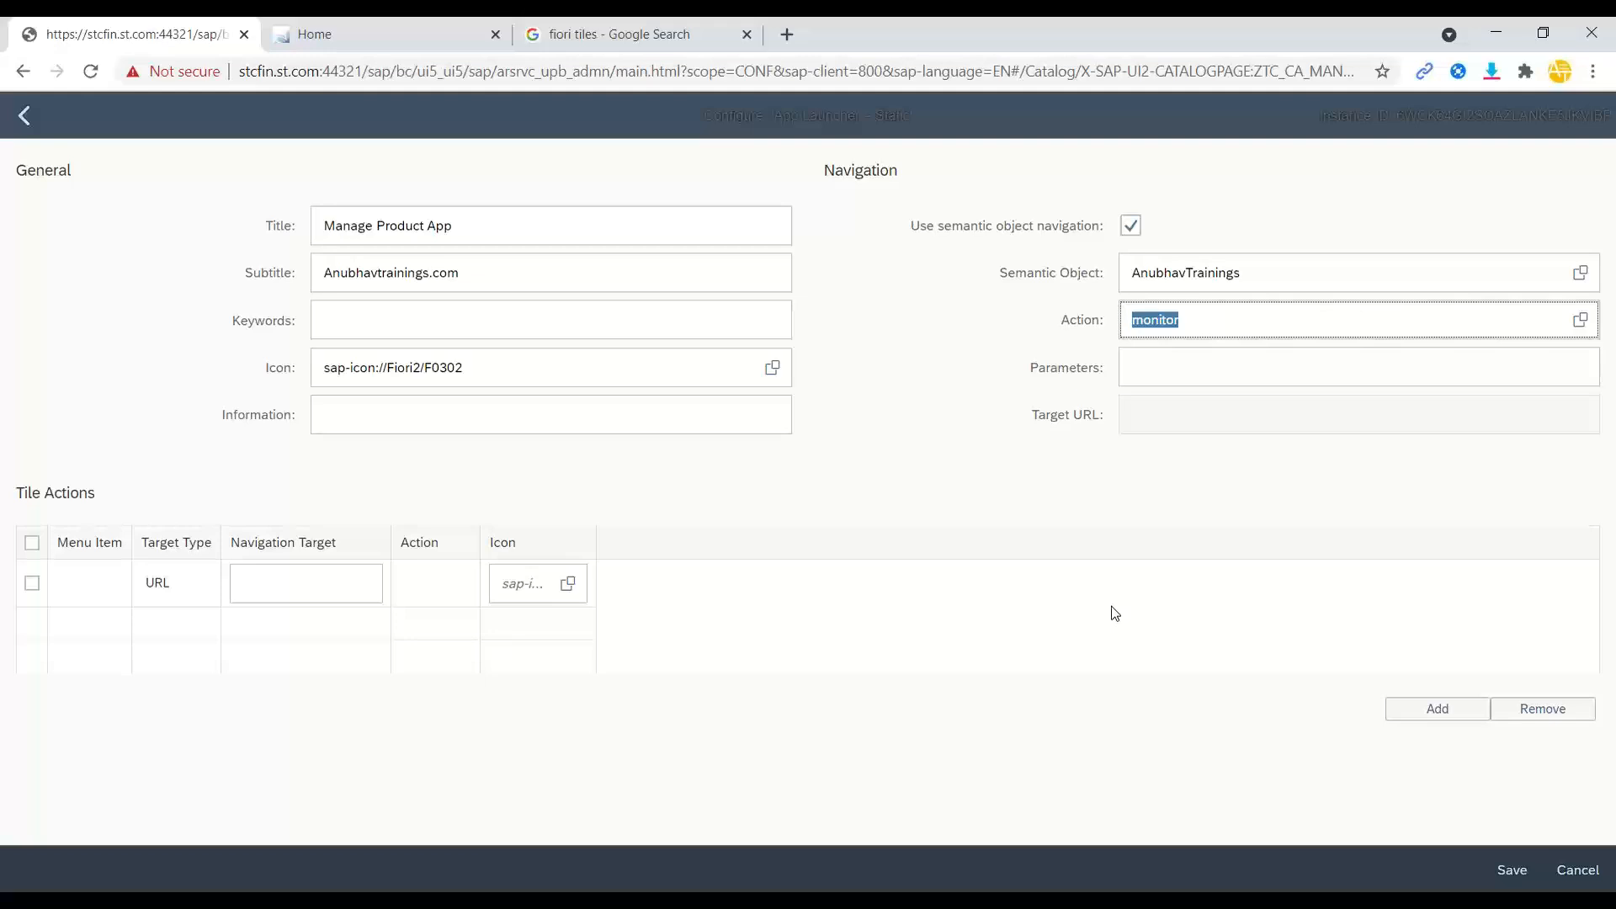
left_click(1512, 870)
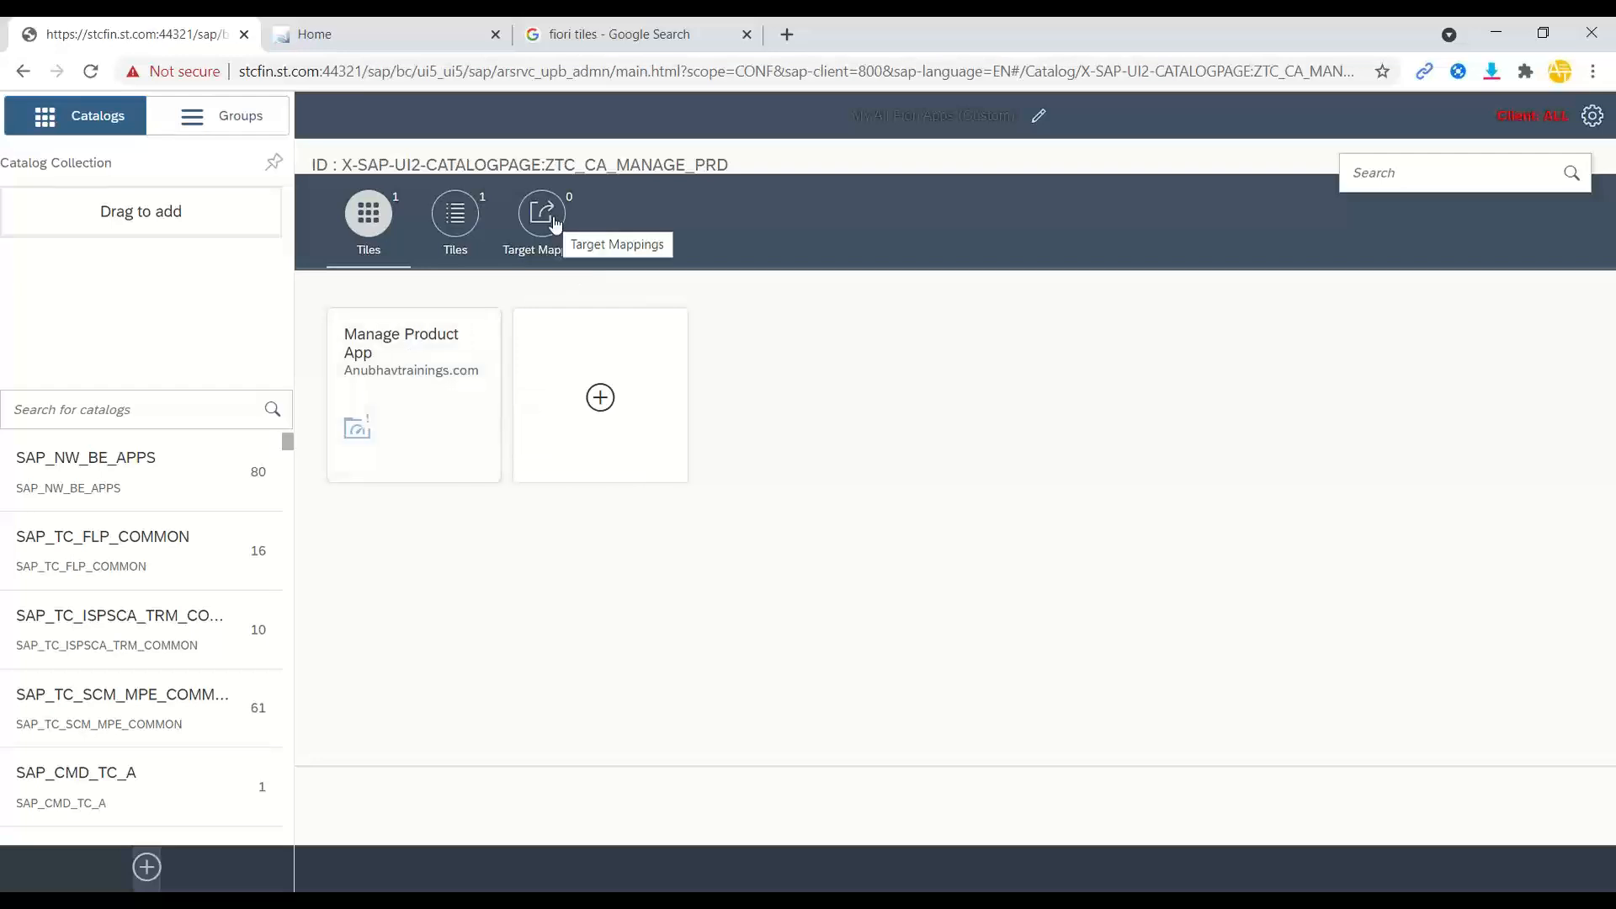
Switch to the Semantic Objects slide of the Fiori Advance Training presentation in PowerPoint.
key("alt+Tab")
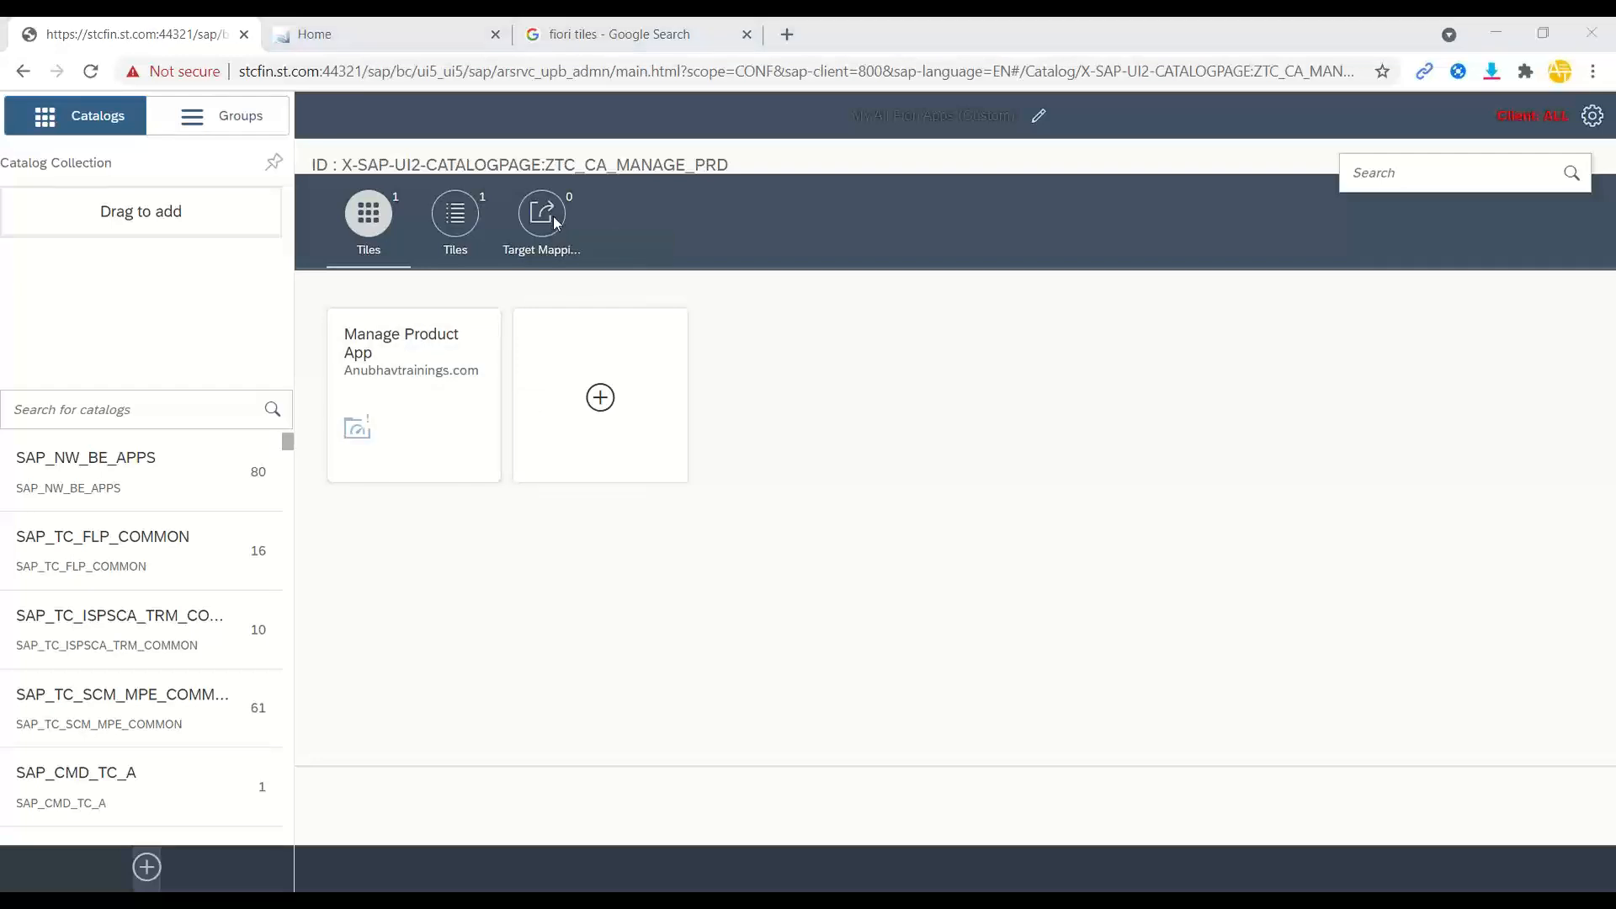
key("alt+Tab")
key("alt+Tab")
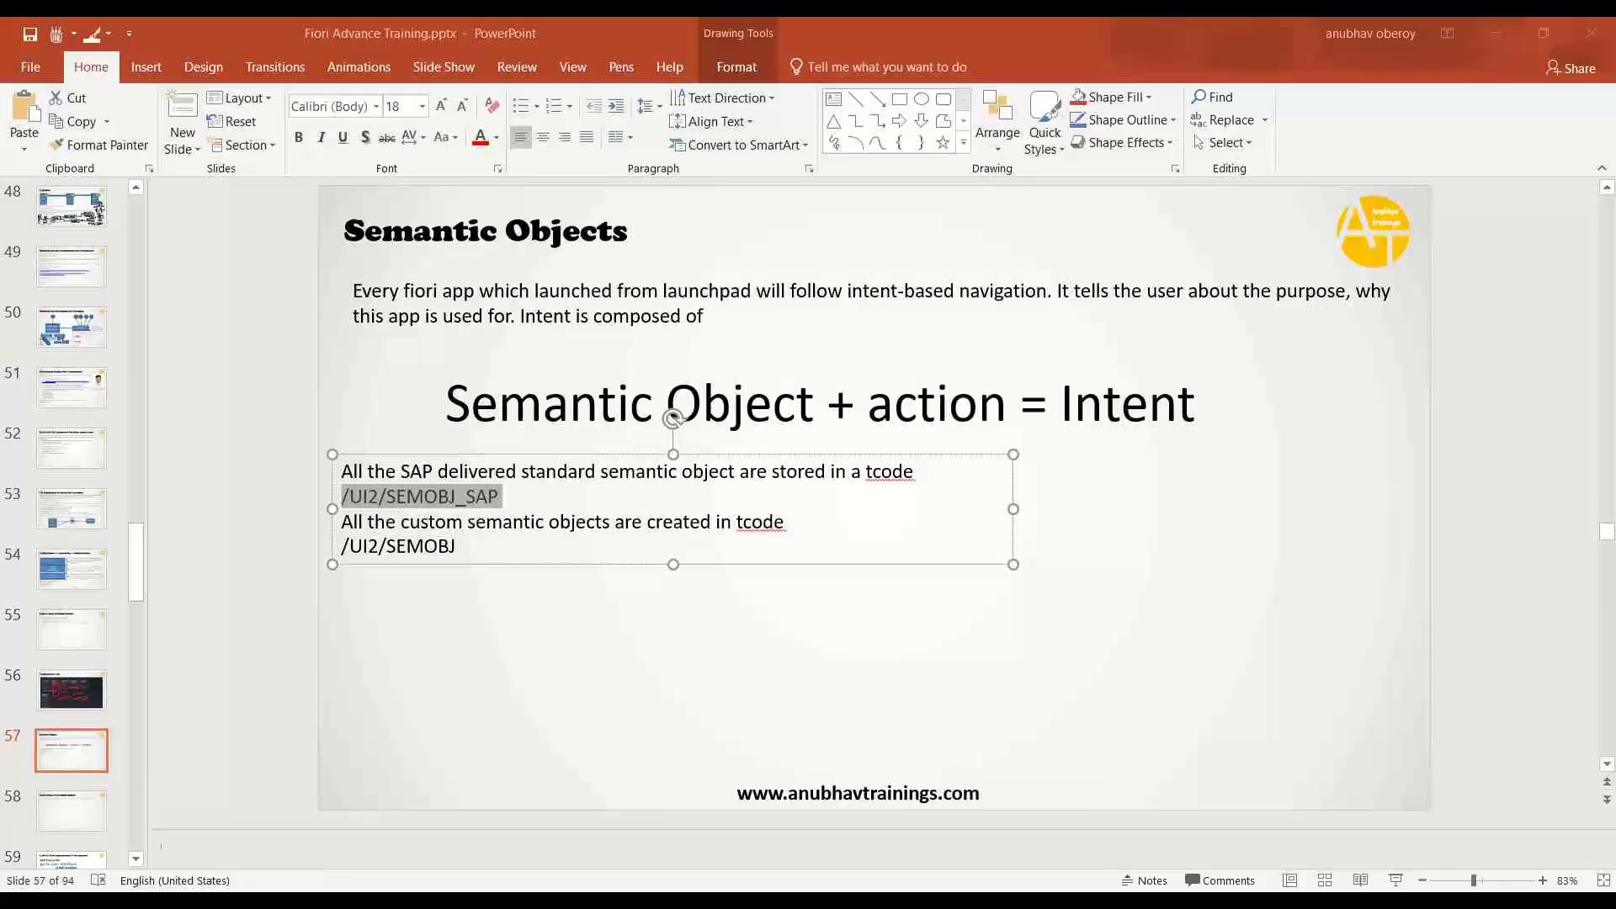
left_click(523, 547)
key("Return")
key("Return")
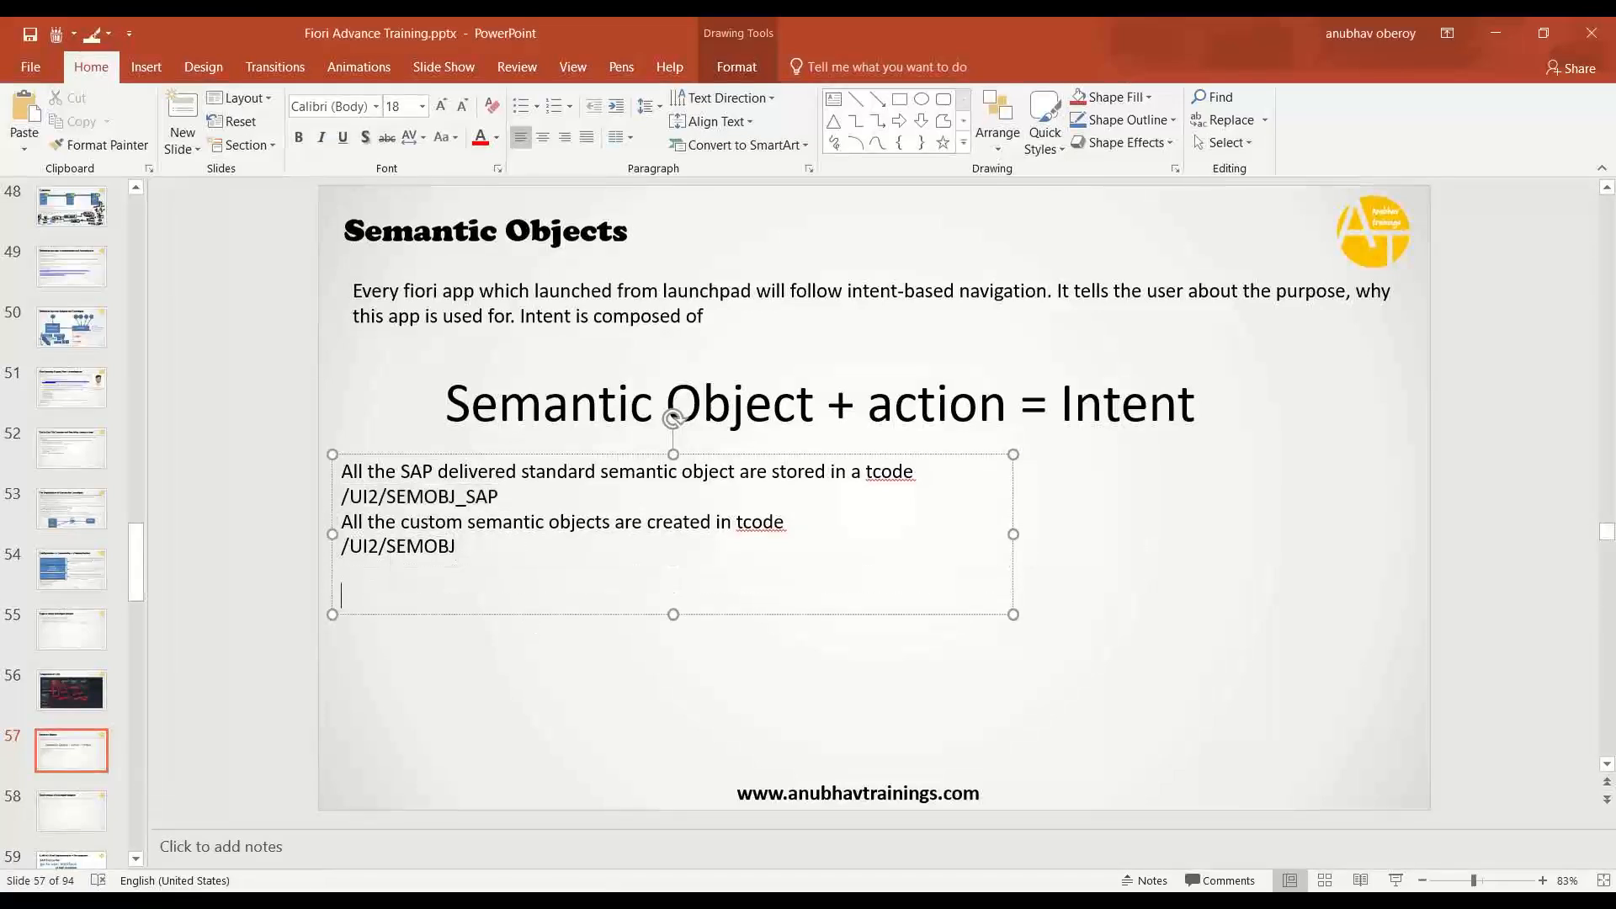
key("BackSpace")
key("BackSpace")
left_click(518, 621)
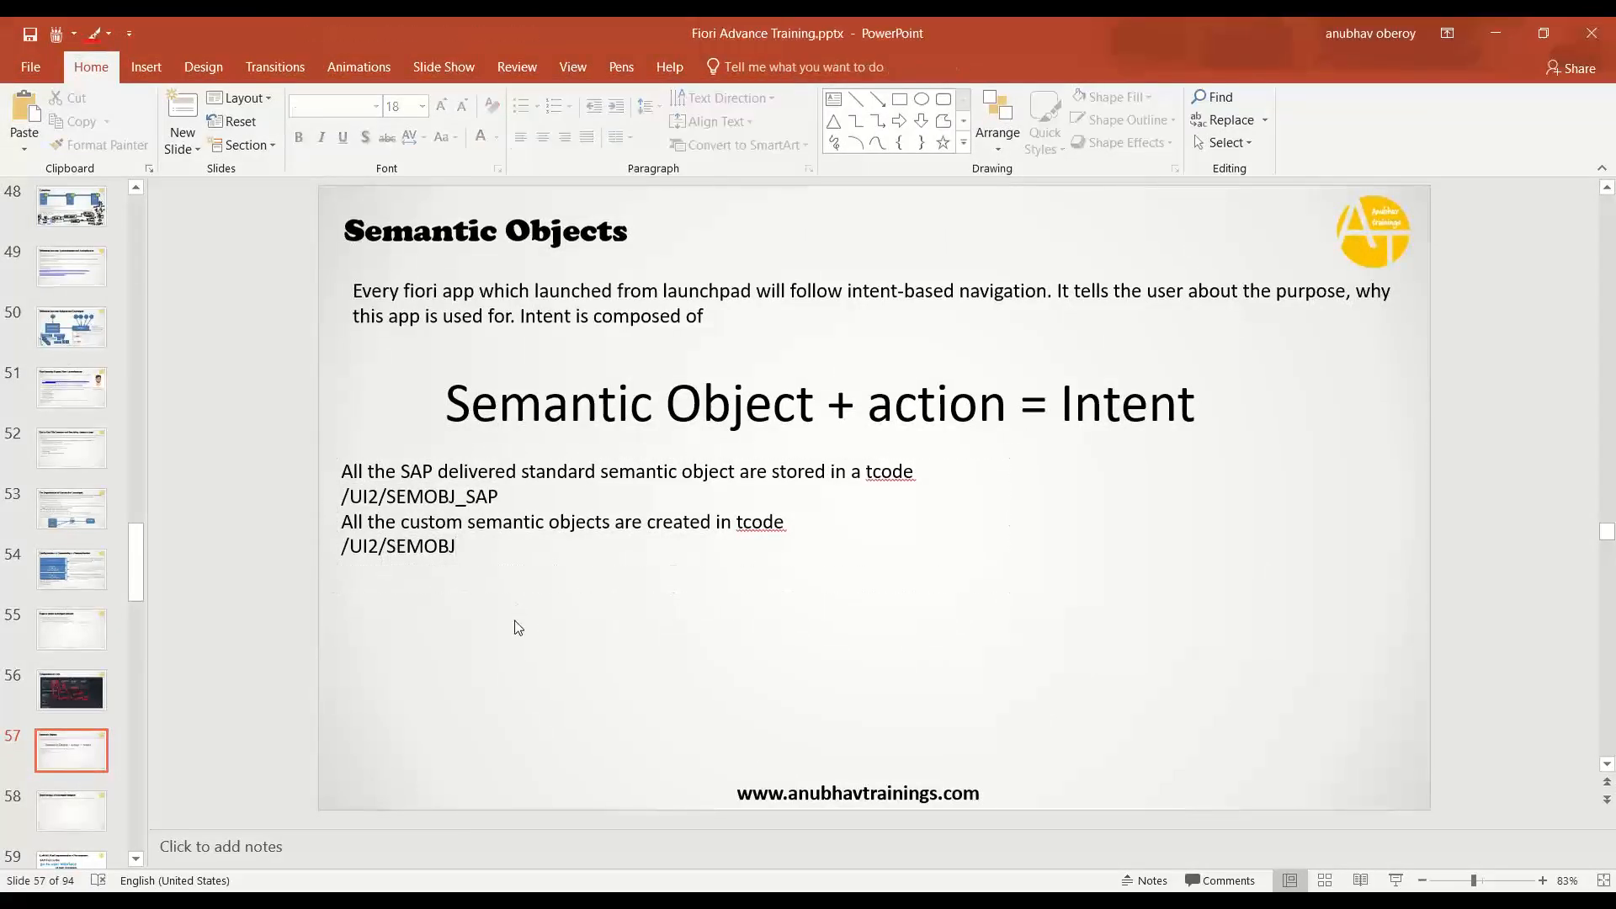
Add a wide text box below the /UI2/SEMOBJ line on the slide and enter the bold heading "Target Mapping".
left_click(833, 99)
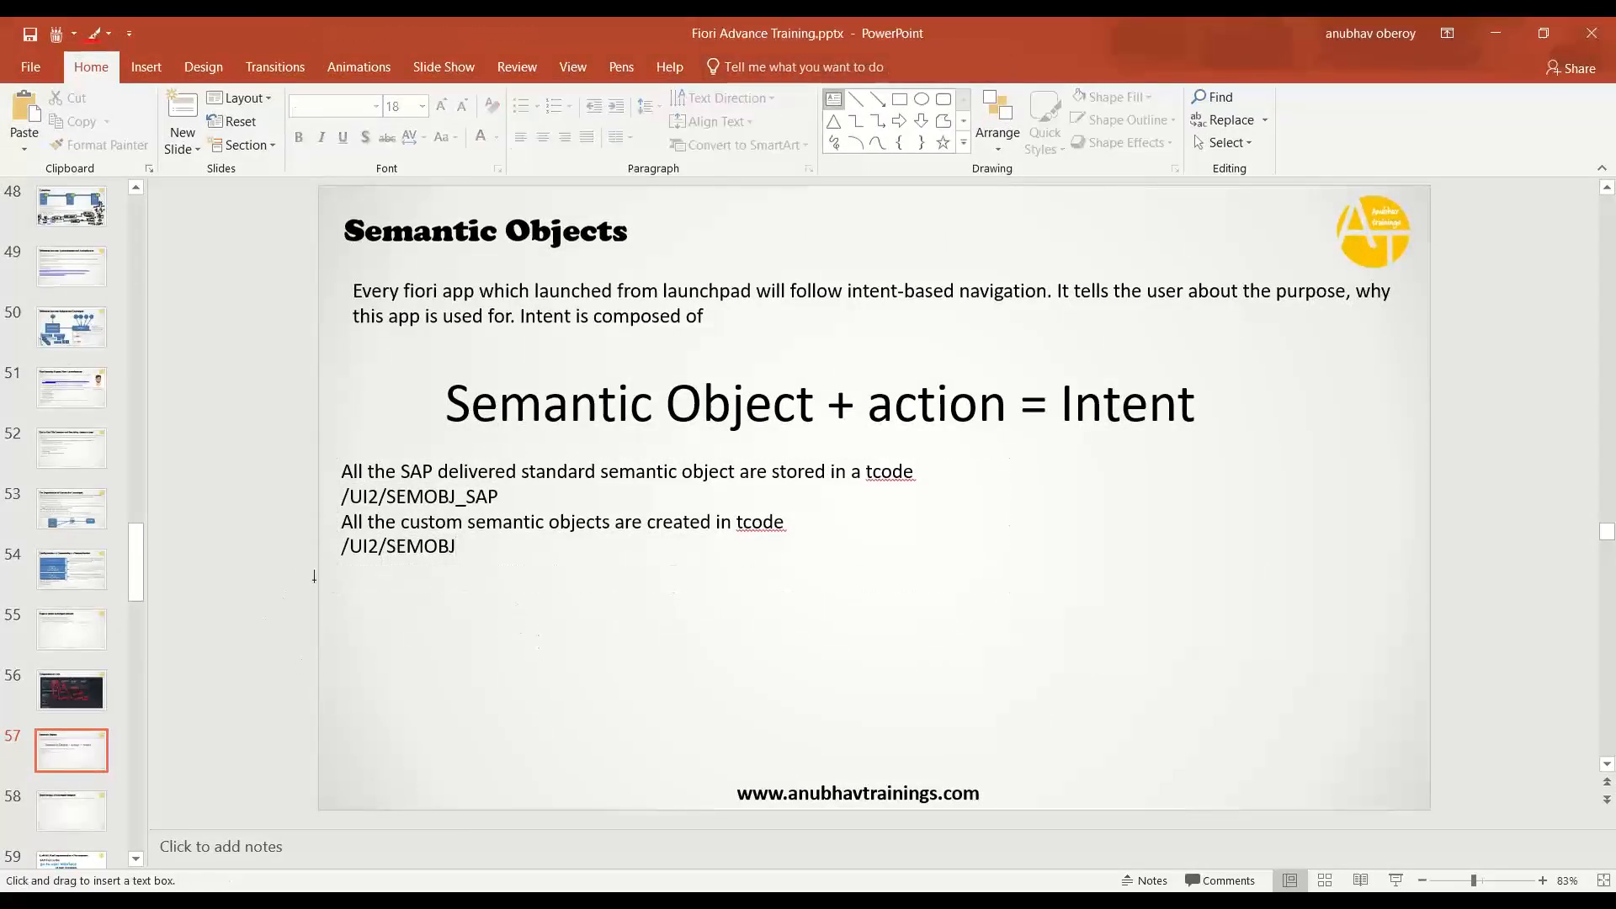
mouse_move(344, 576)
left_mouse_down()
mouse_move(1133, 757)
mouse_move(1415, 756)
left_mouse_up()
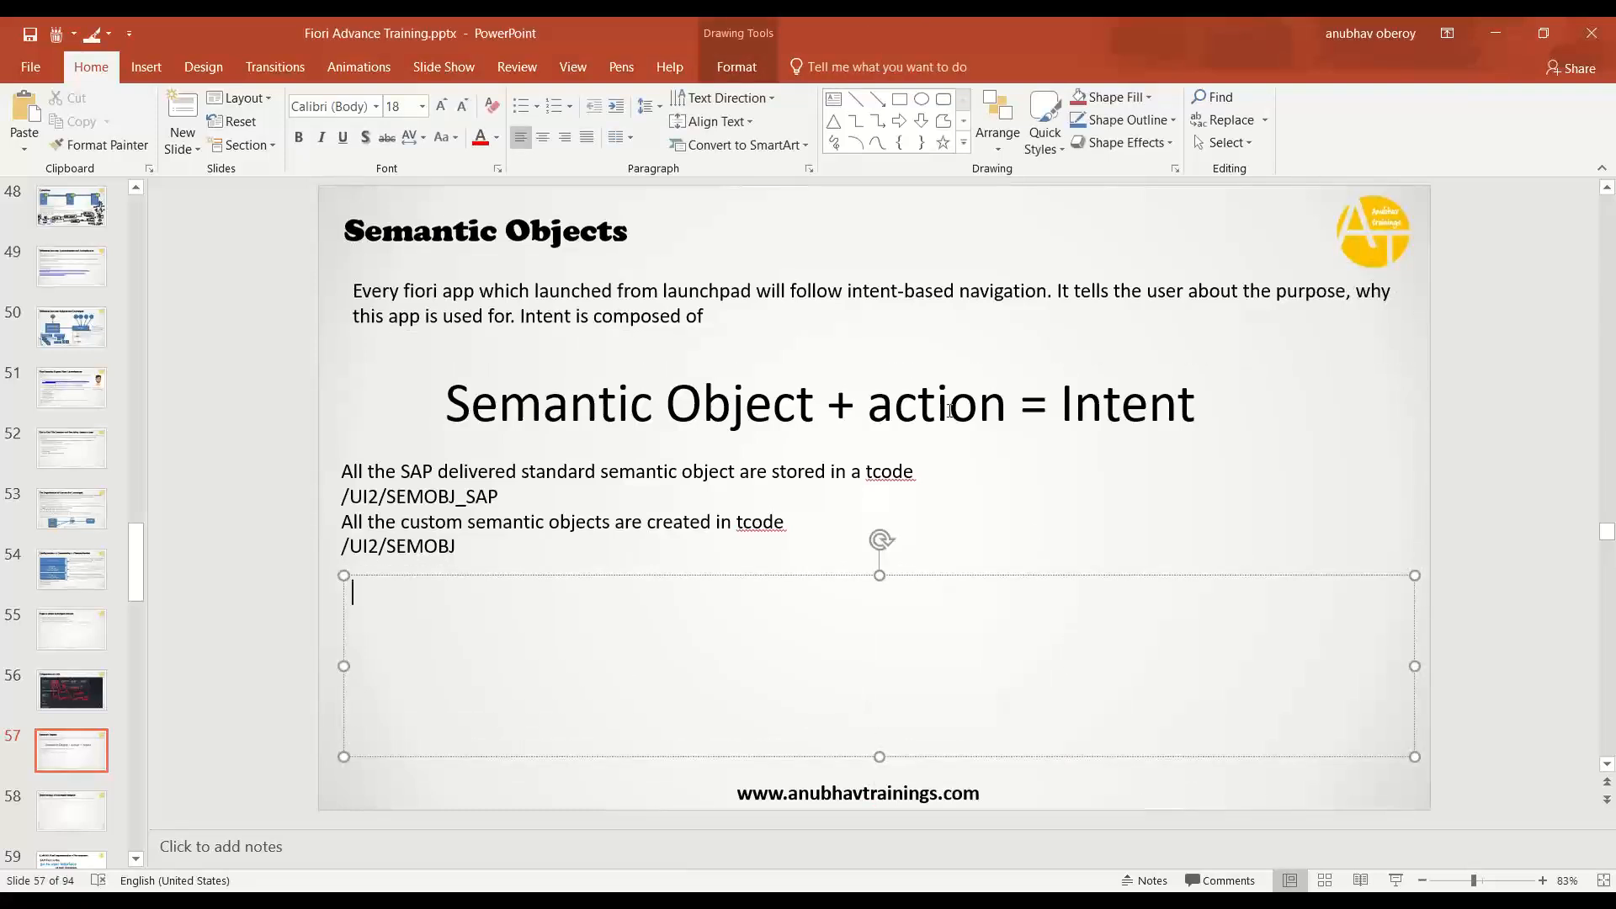
key("ctrl+b")
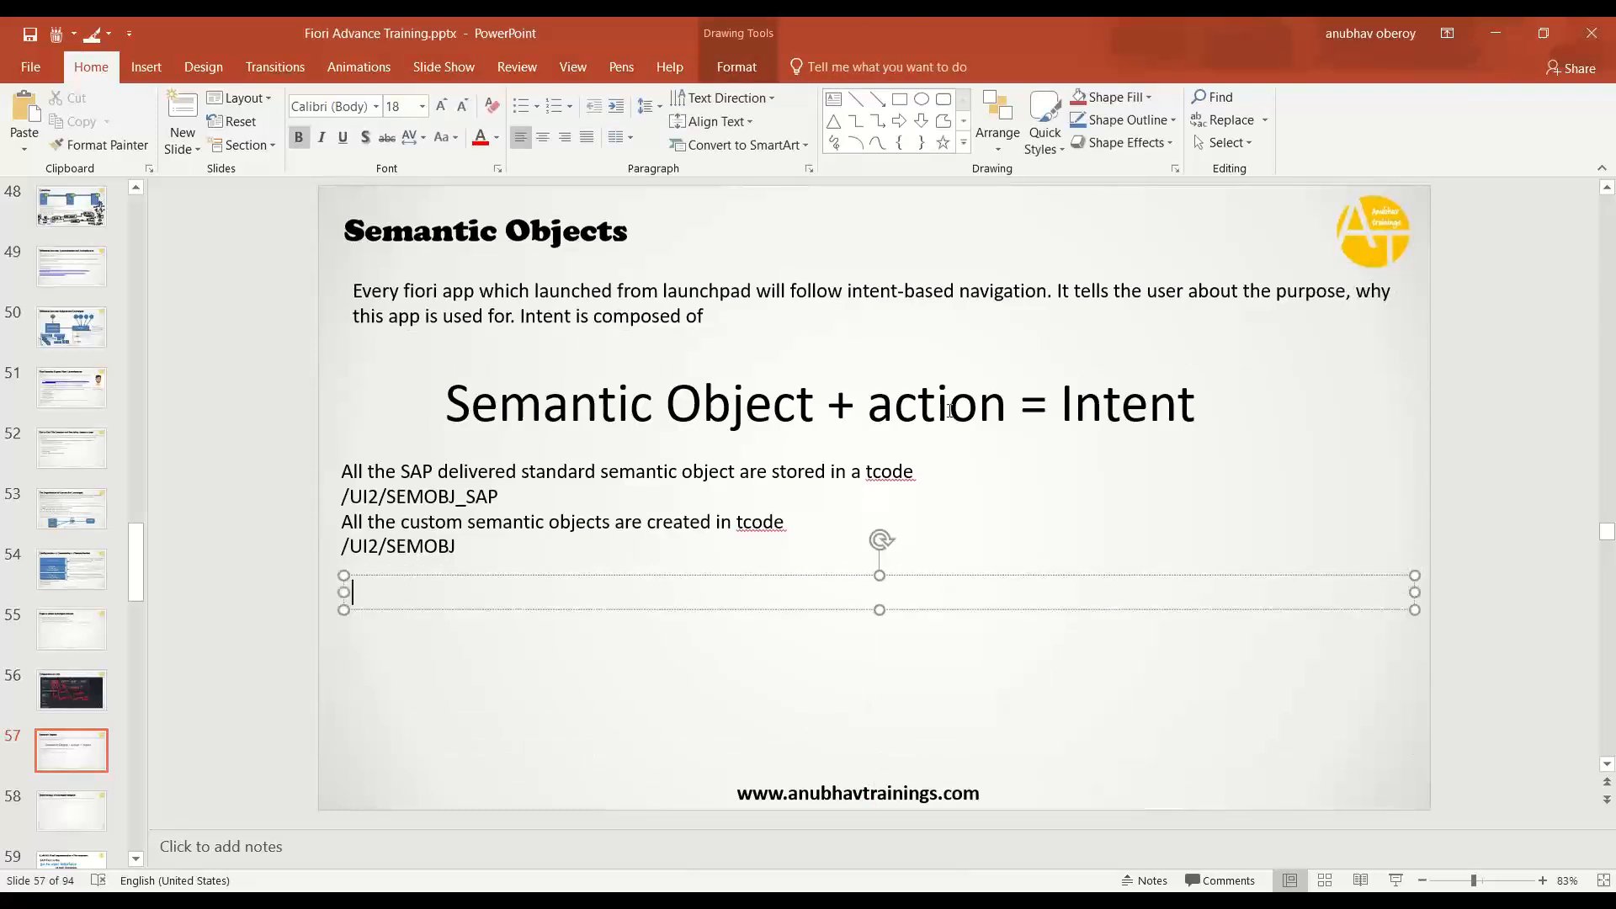
type("Targe")
key("BackSpace")
key("BackSpace")
type("get Mapping")
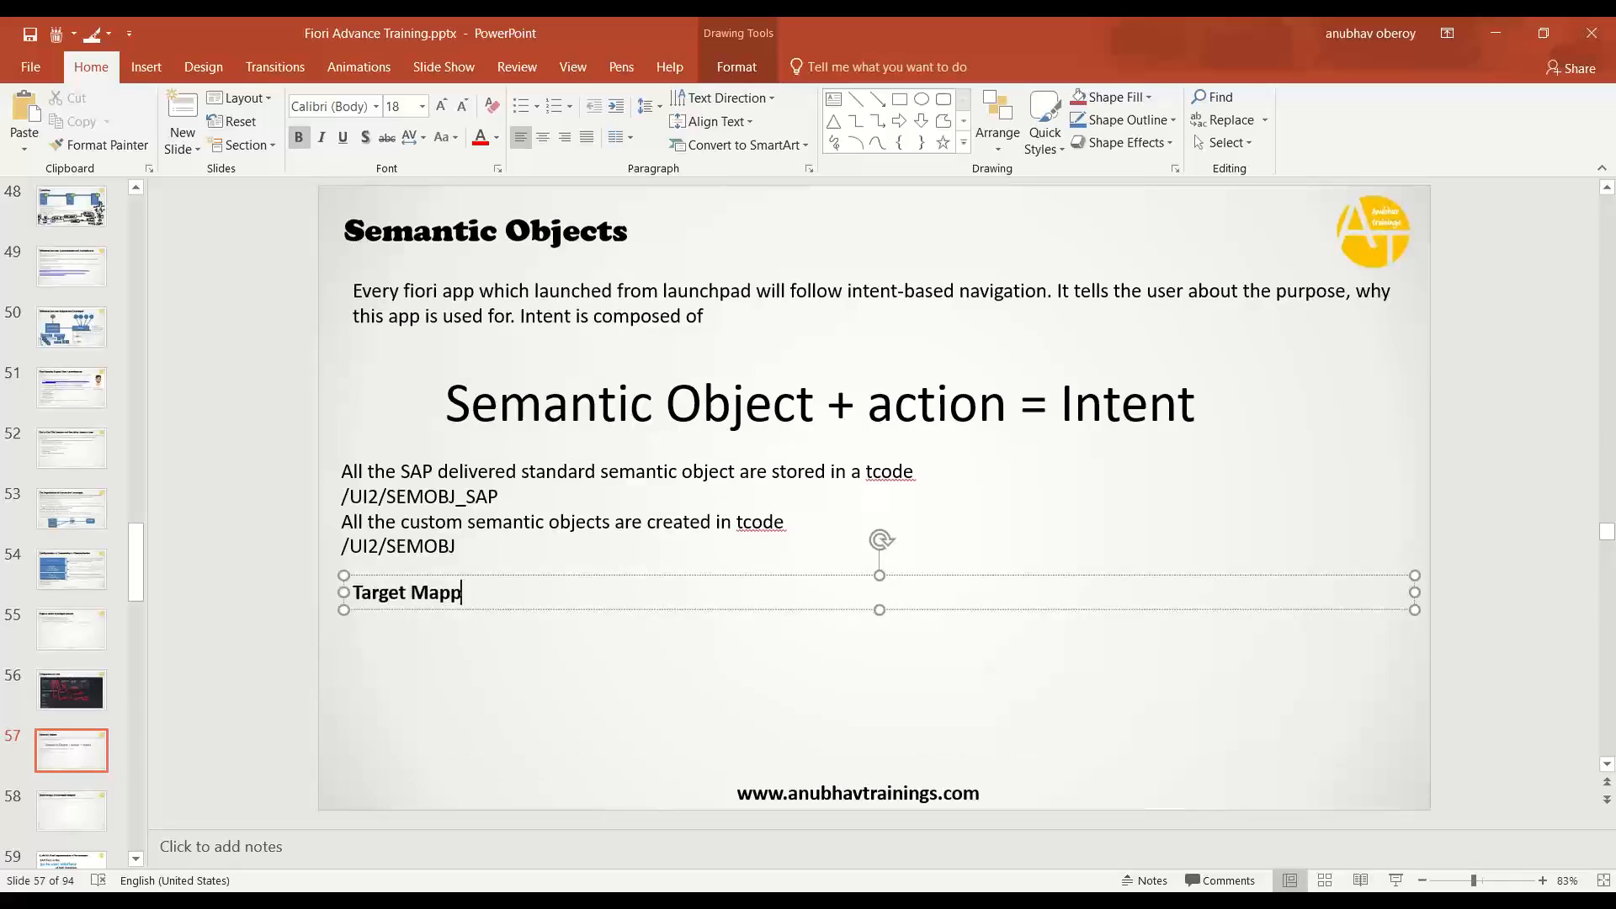
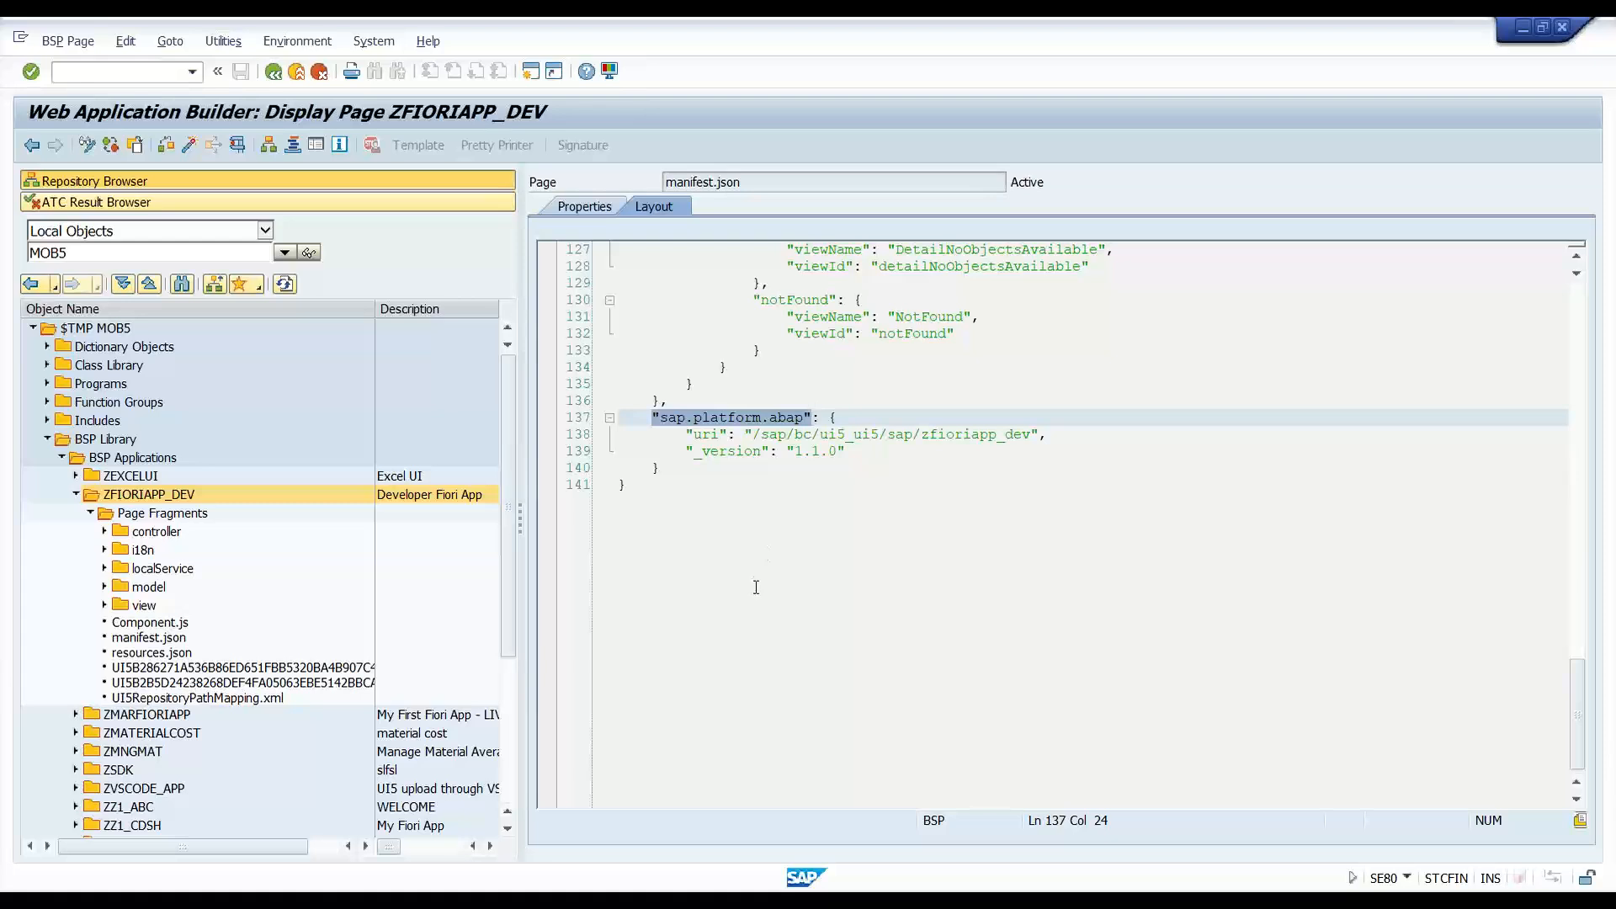
Examine the sap.platform.abap section of manifest.json and the service path in its uri.
left_click(793, 435)
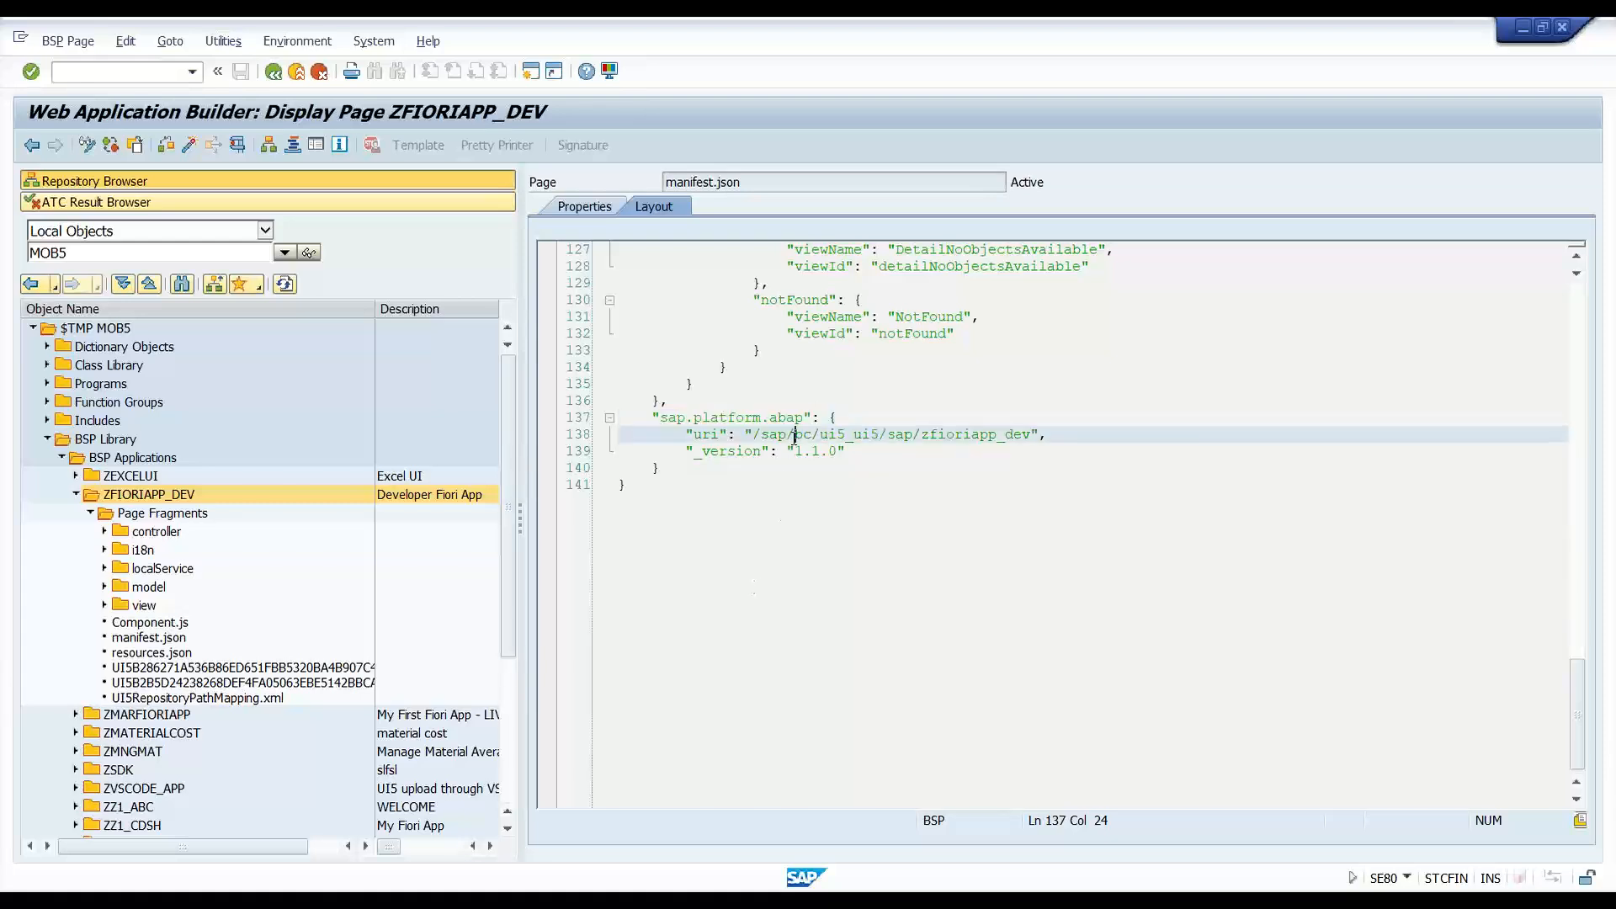
left_click_drag(757, 432, 1041, 434)
left_click(1000, 452)
left_click_drag(751, 434, 1023, 434)
left_click_drag(643, 408, 813, 454)
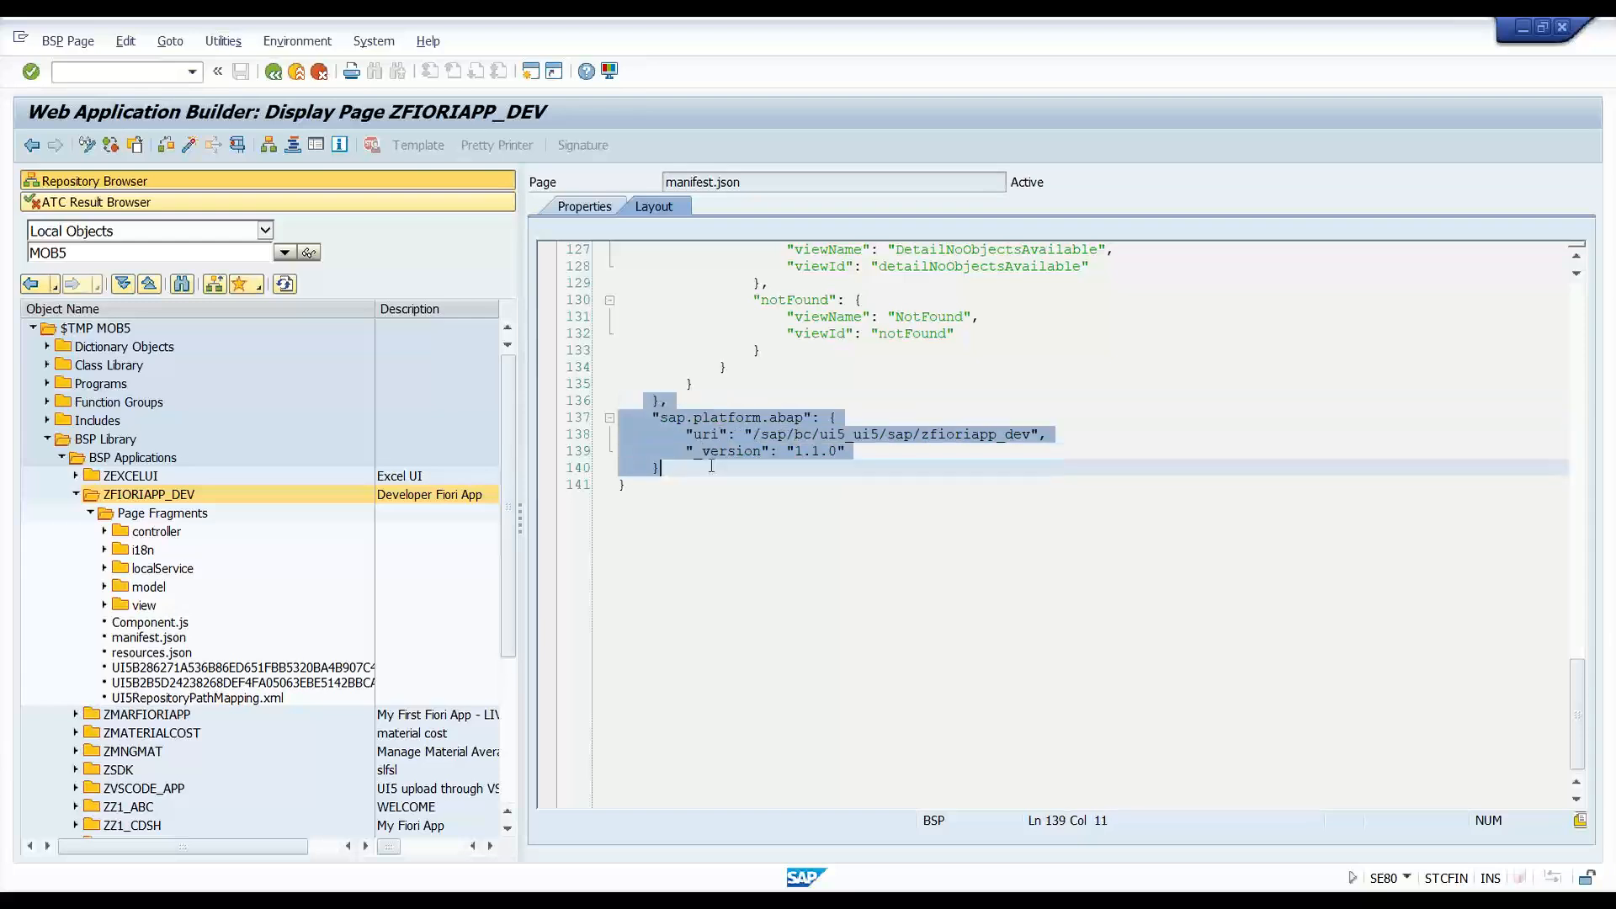
left_click(813, 461)
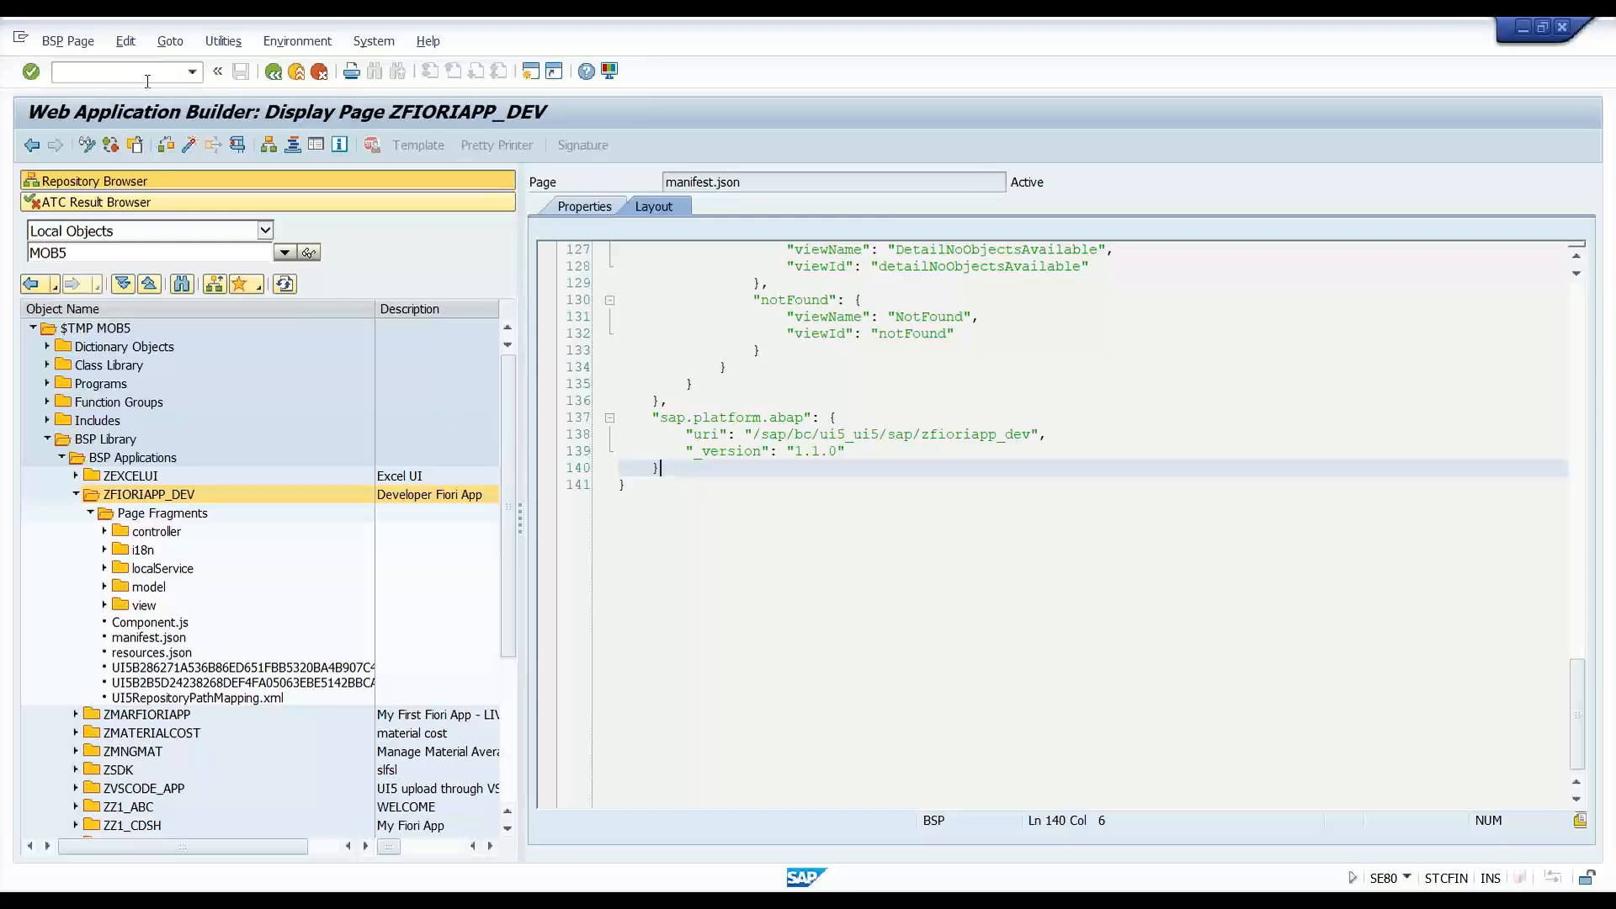
Open an additional SAP session showing the Easy Access screen.
type("/o")
key("Return")
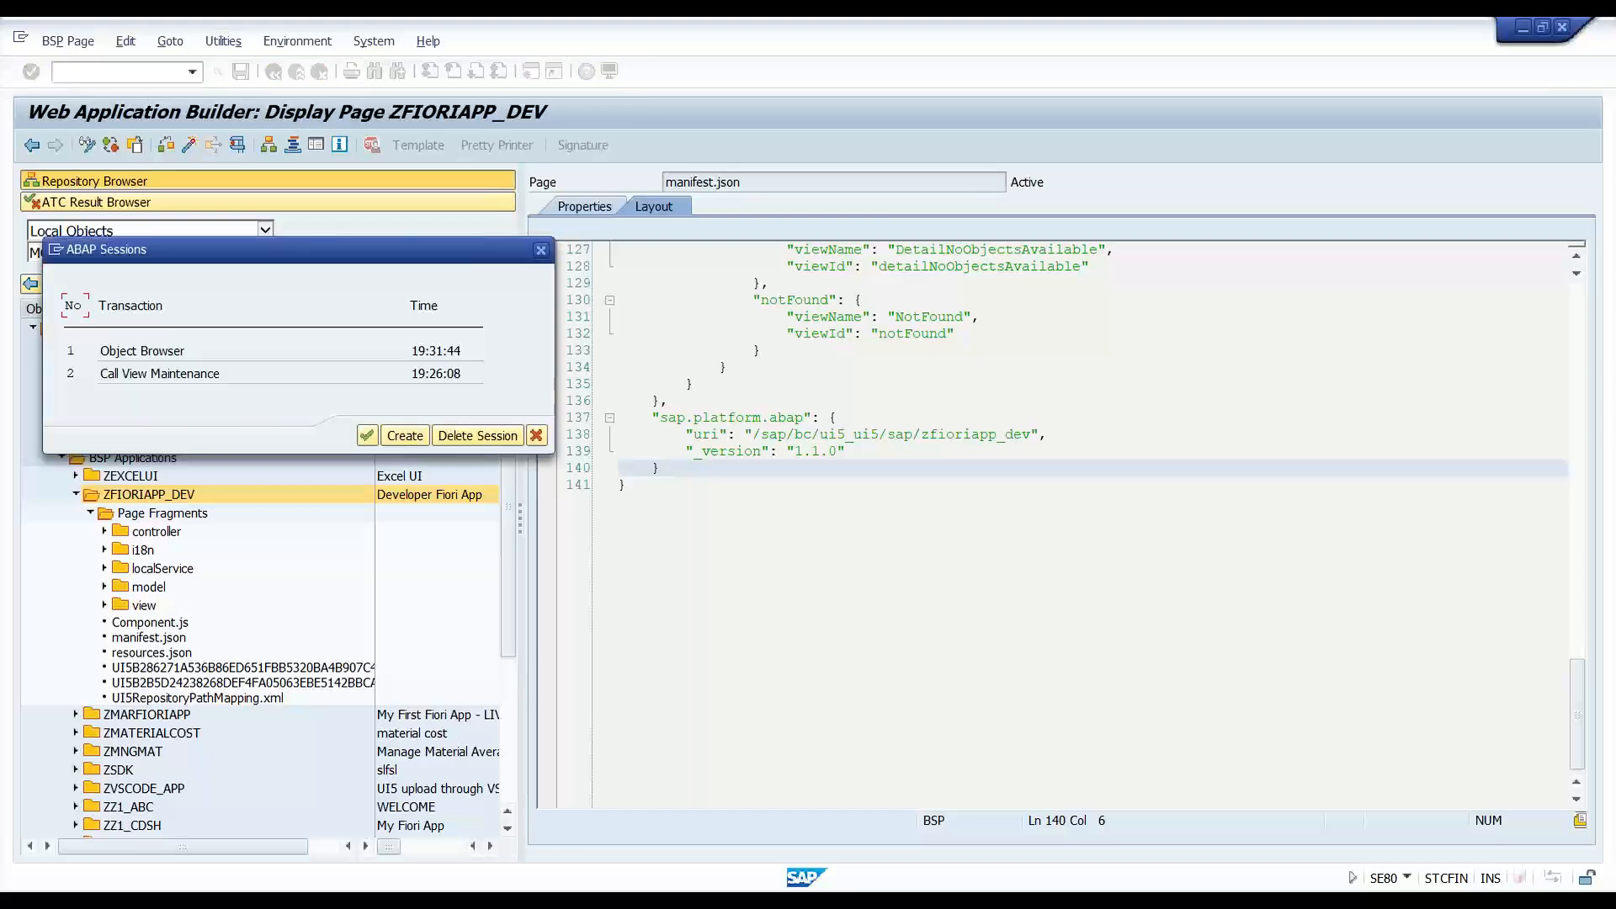
left_click(409, 438)
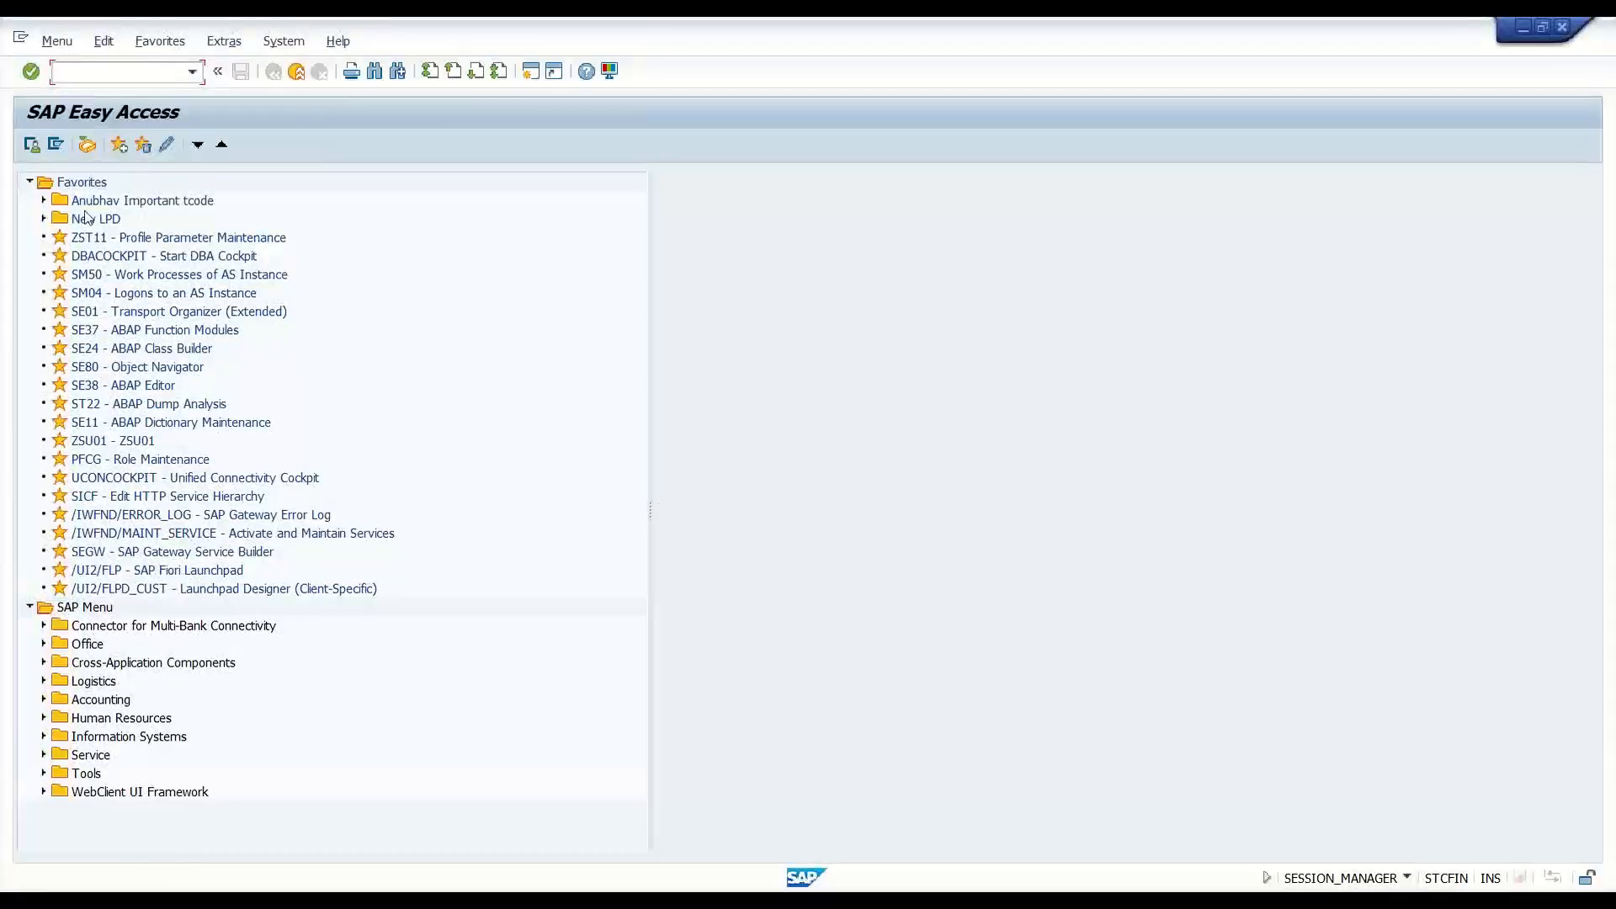
Add transaction SICF to the important tcode folder in the favorites.
left_click(42, 200)
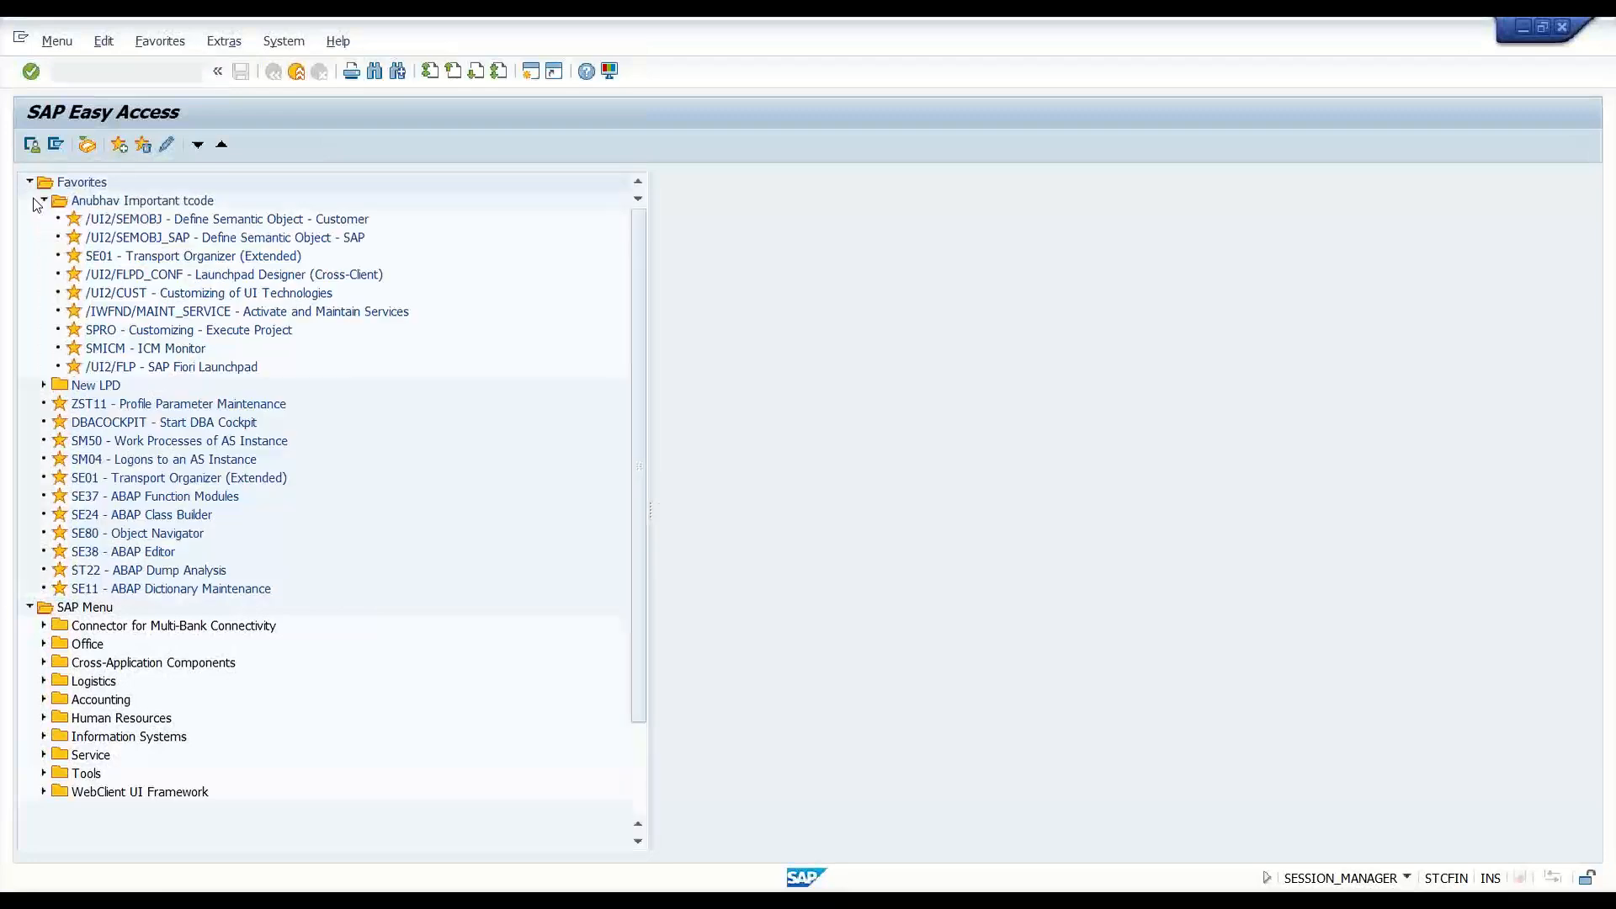
right_click(102, 200)
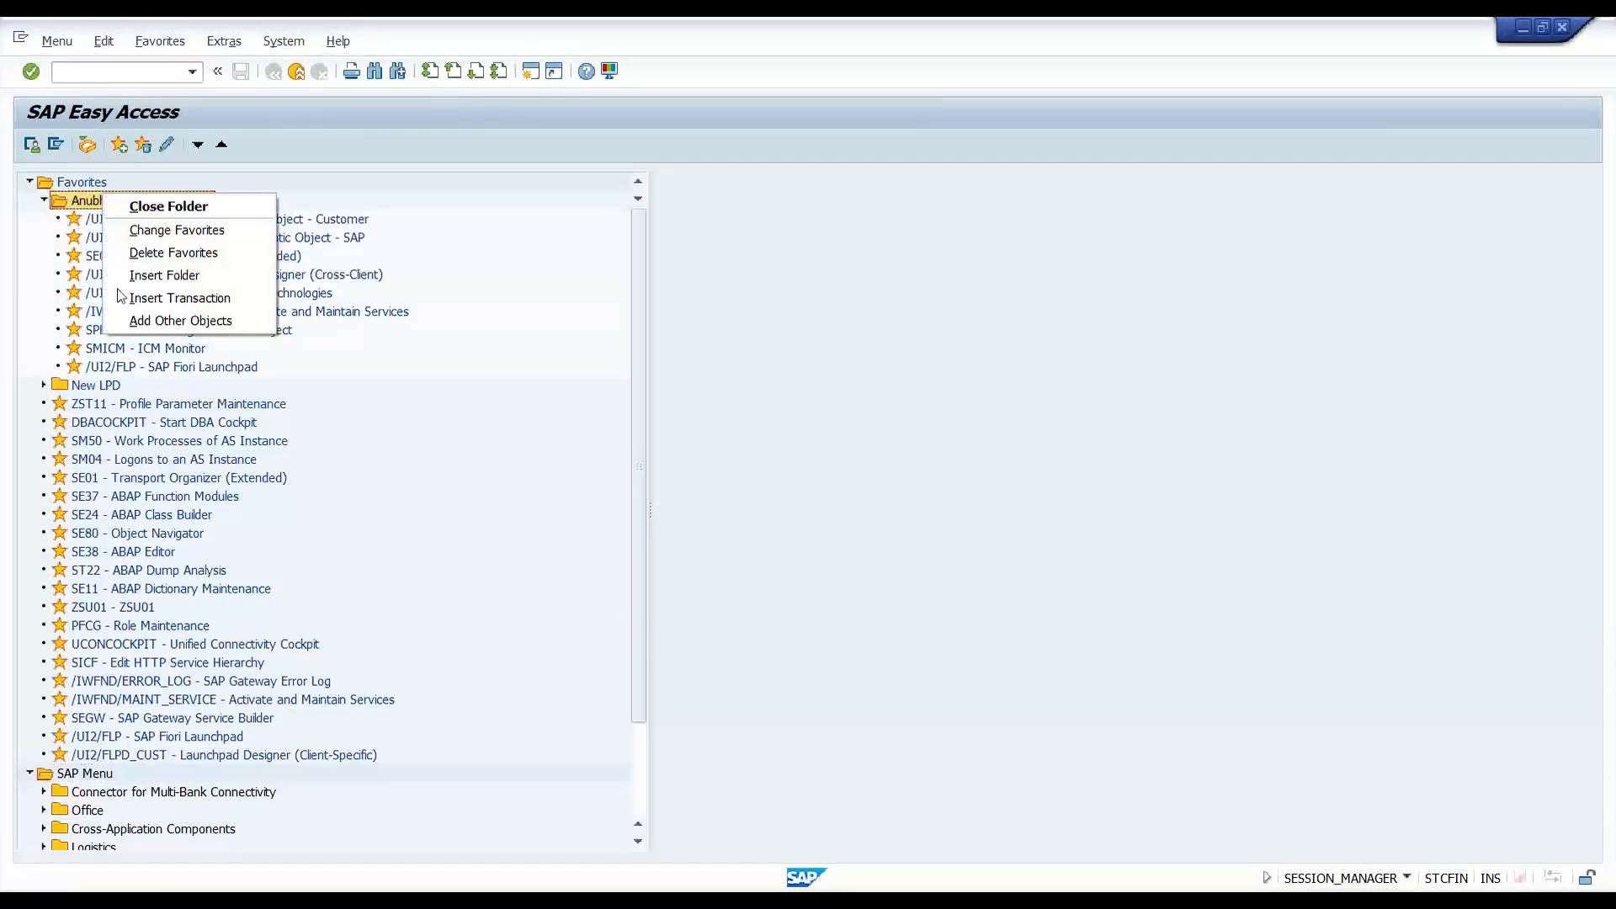
left_click(181, 298)
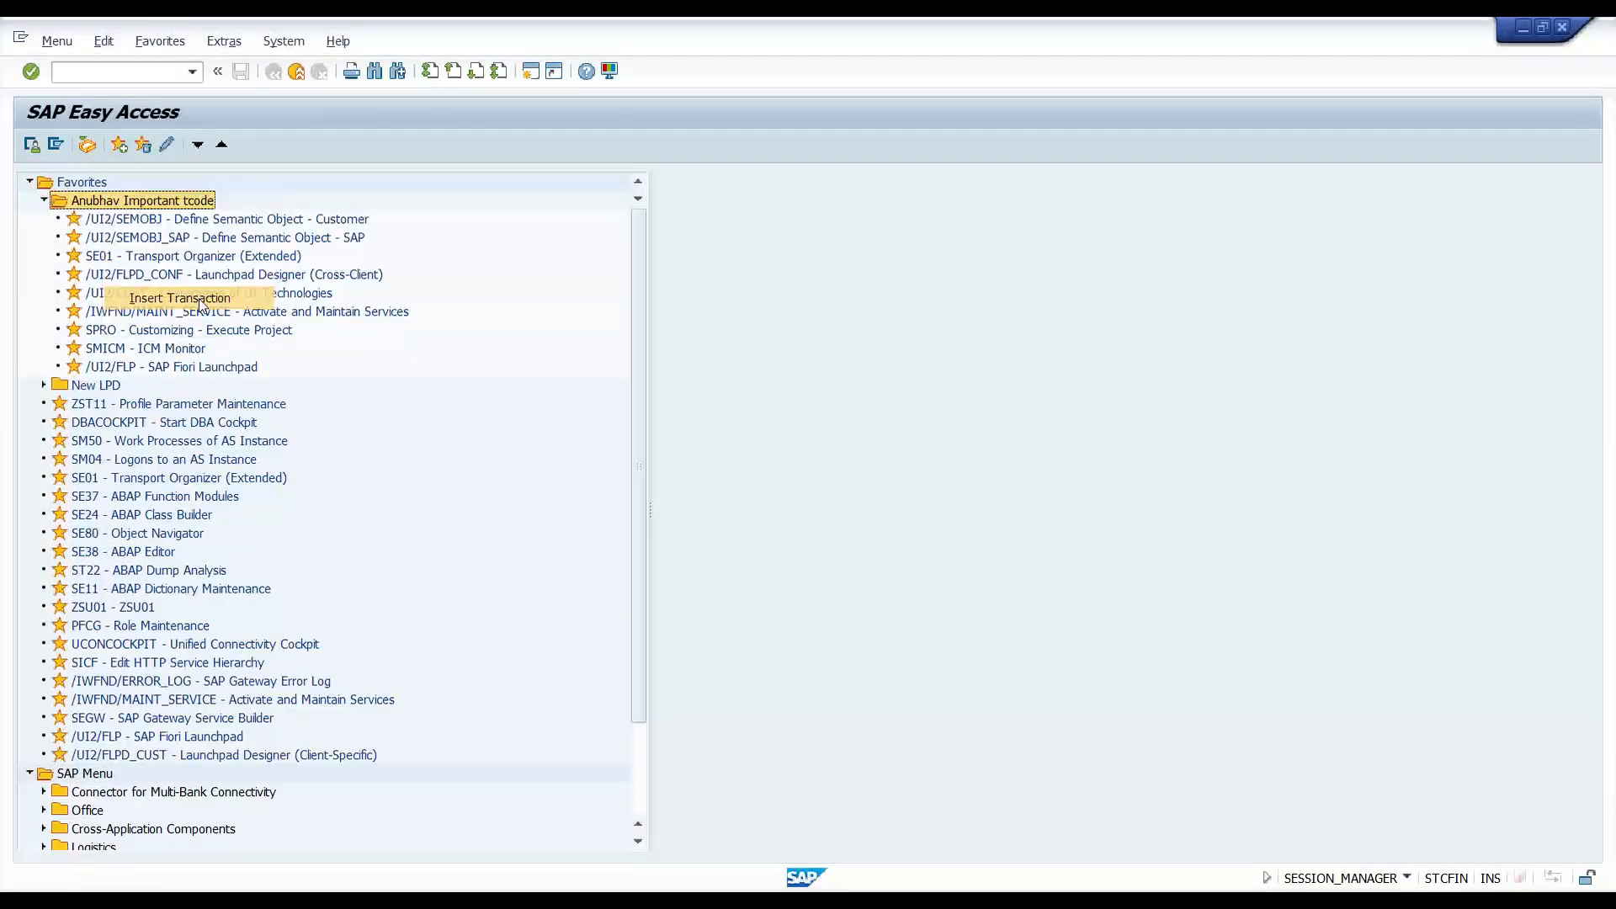
key("Caps_Lock")
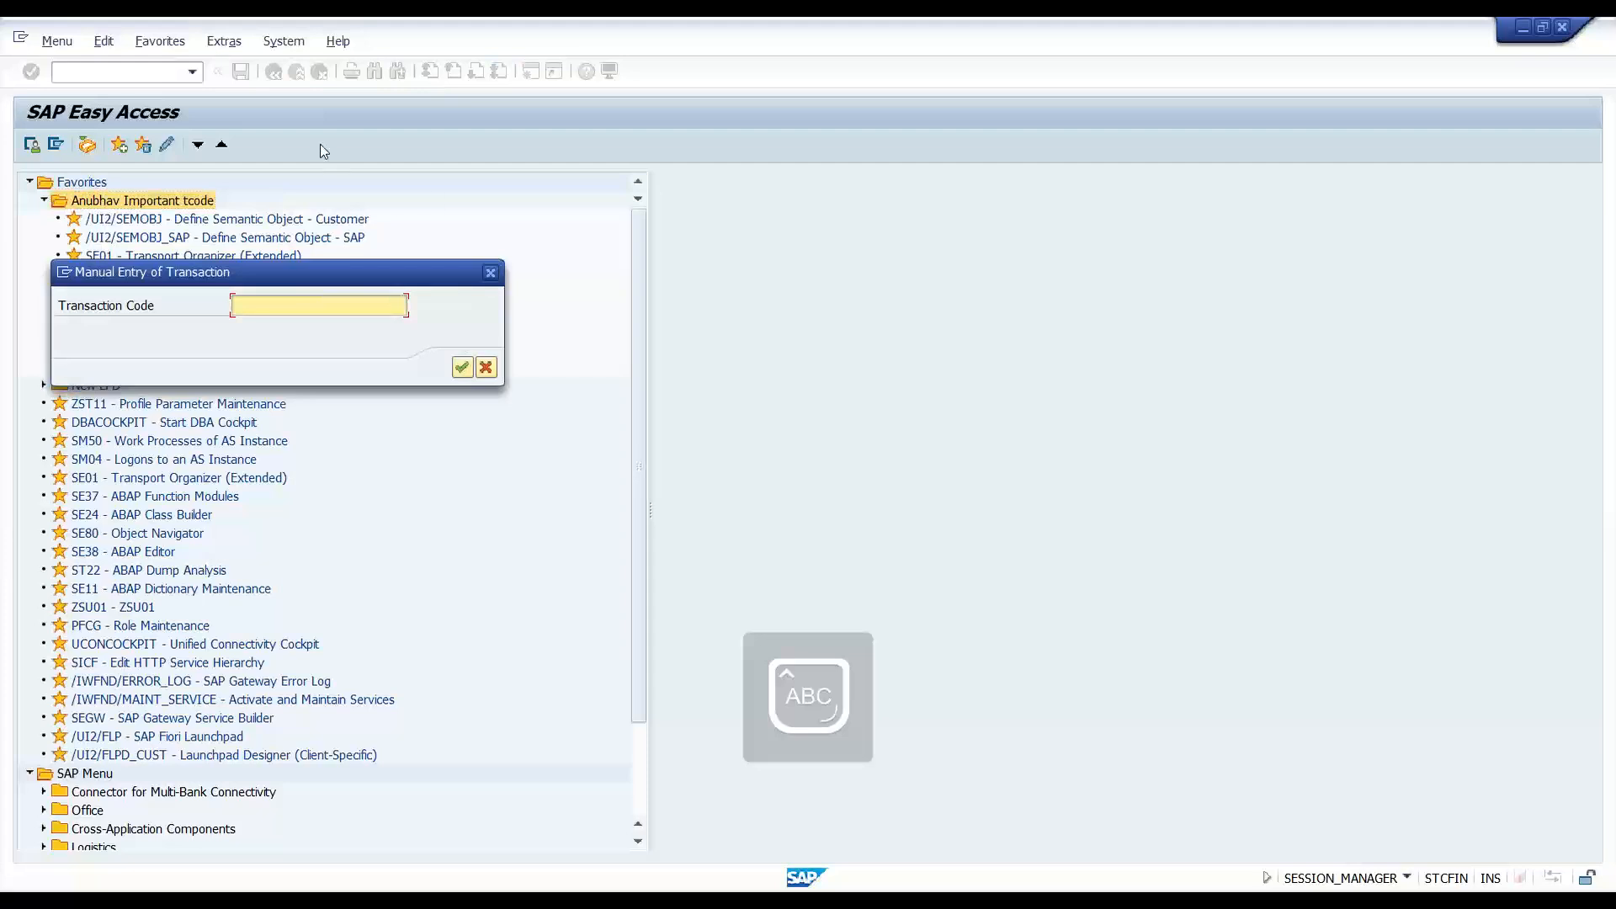
type("SICF")
key("Return")
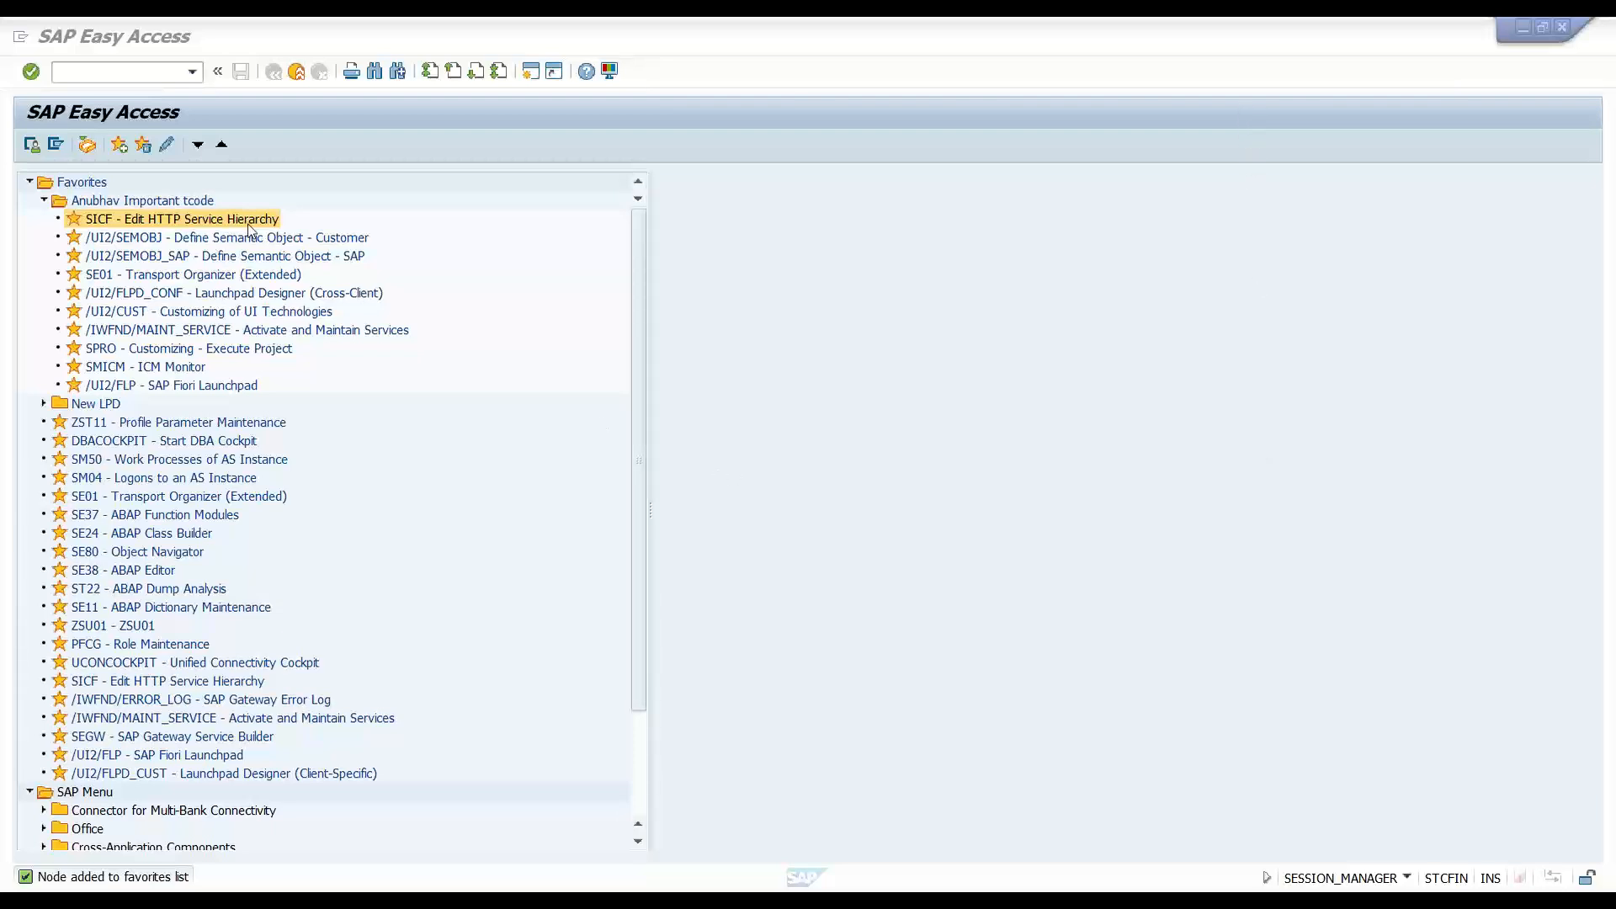
Open the SICF service hierarchy transaction from the important tcode favorites.
left_click(143, 241)
left_click(144, 222)
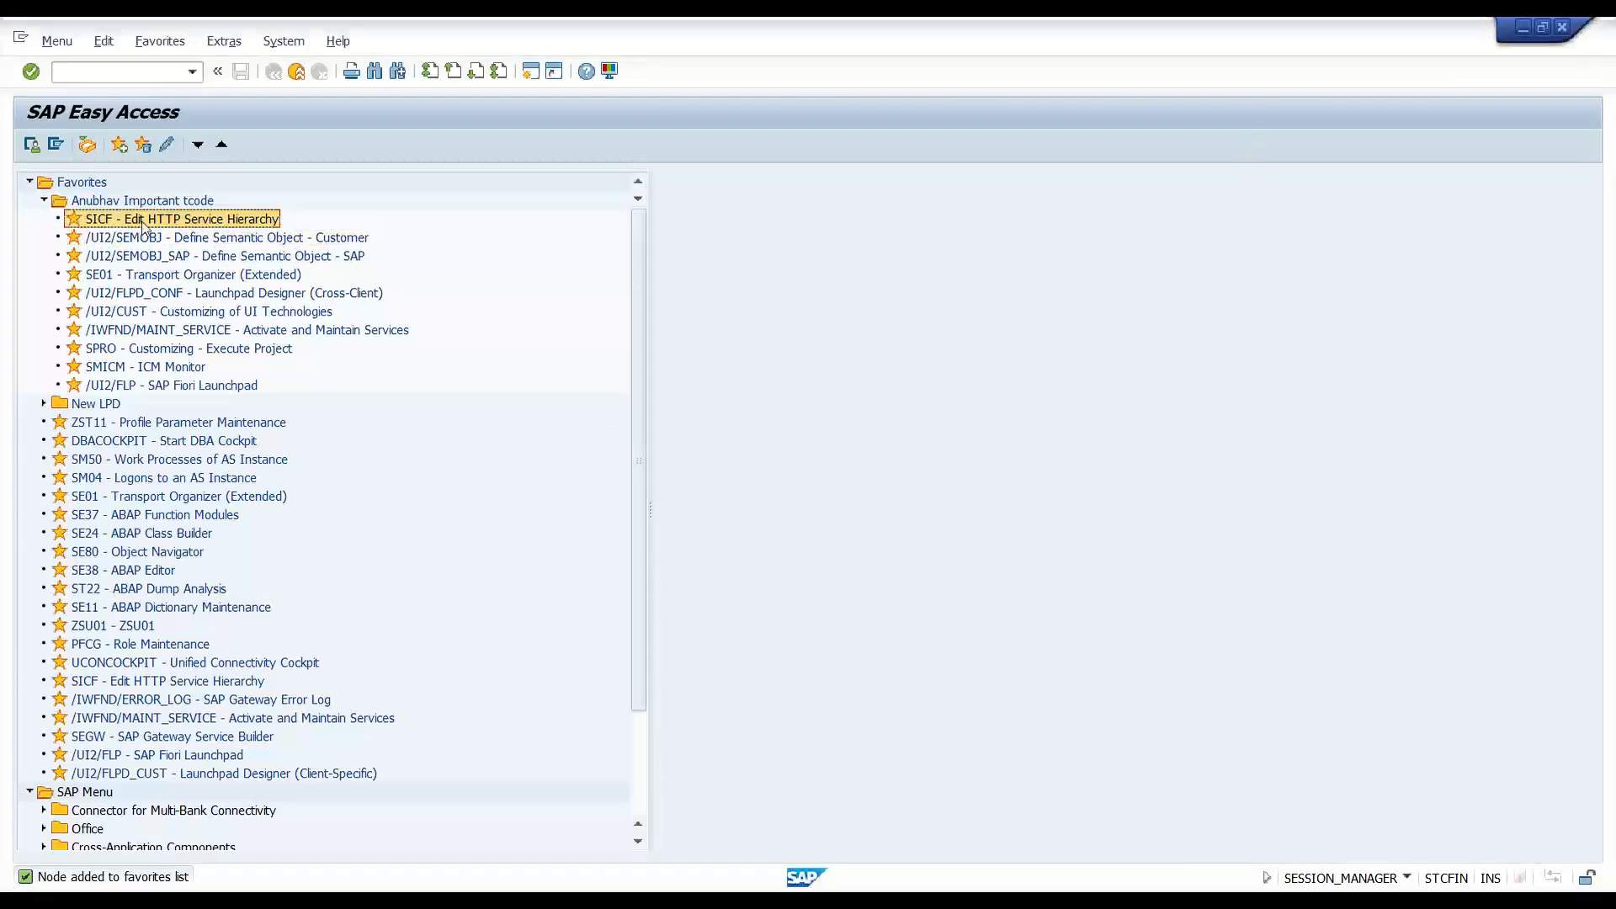
double_click(156, 221)
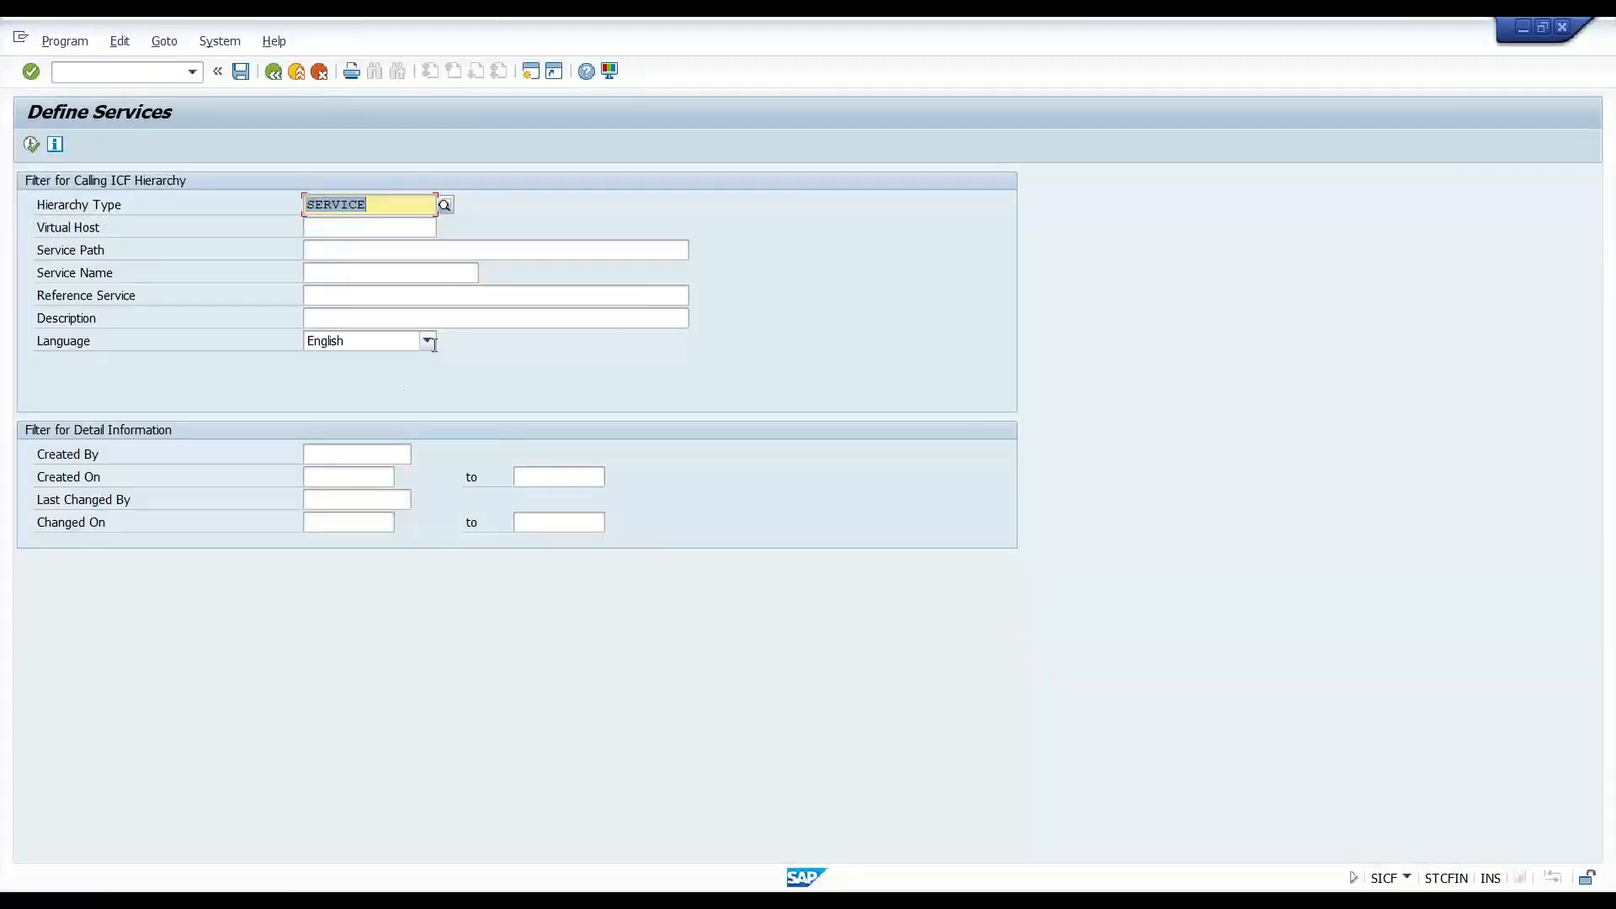
left_click(391, 253)
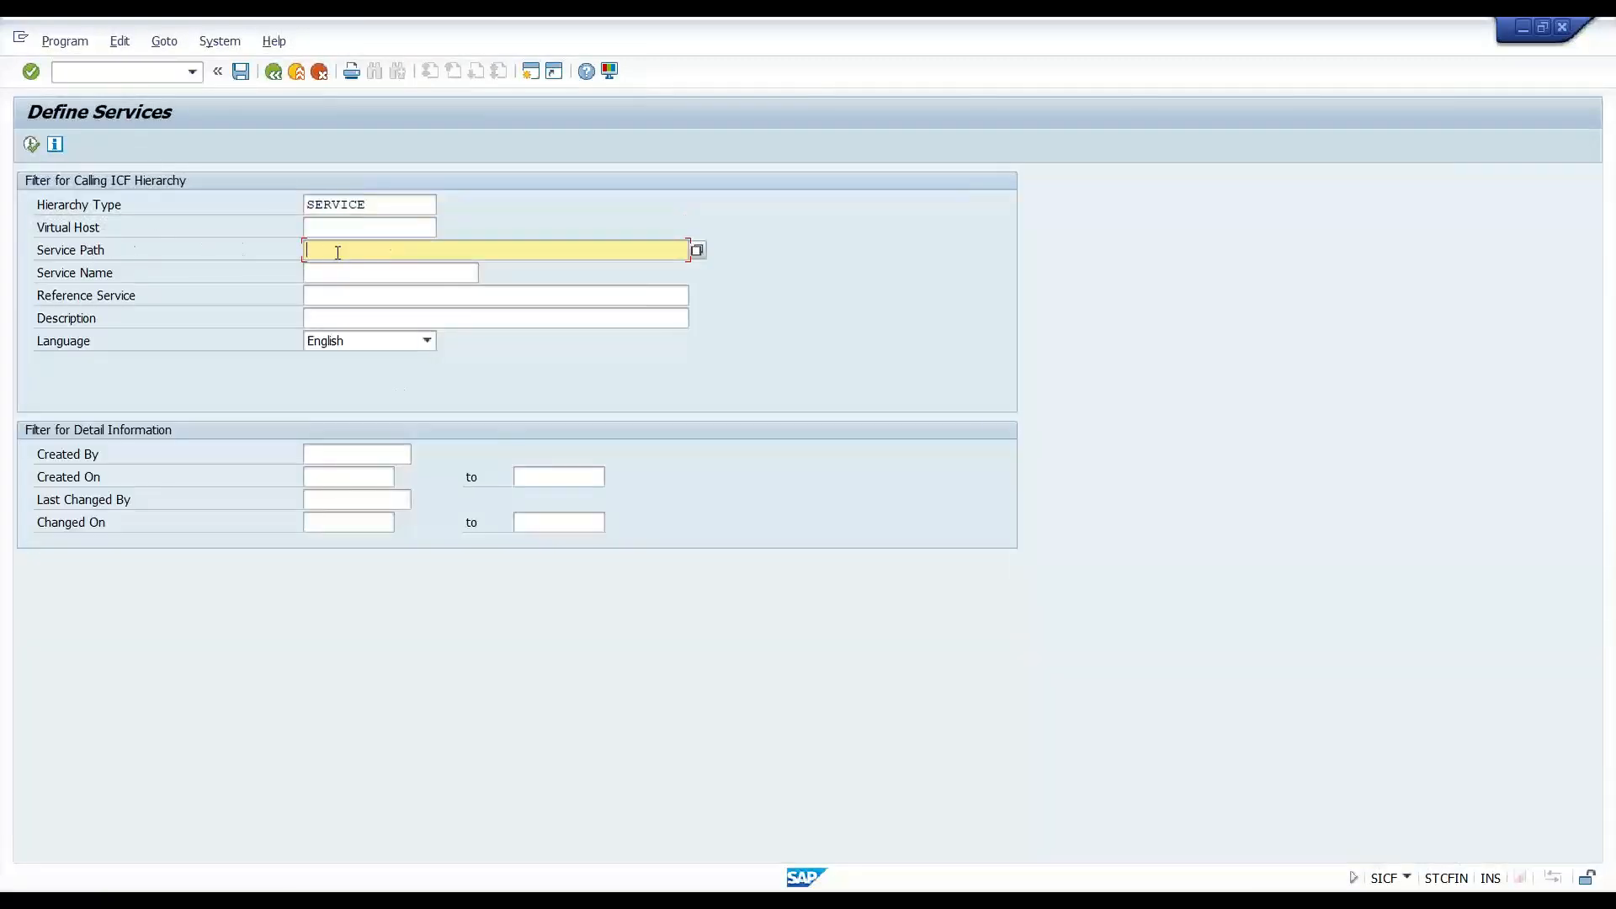
type("AnubhavTrainings")
key("ctrl+z")
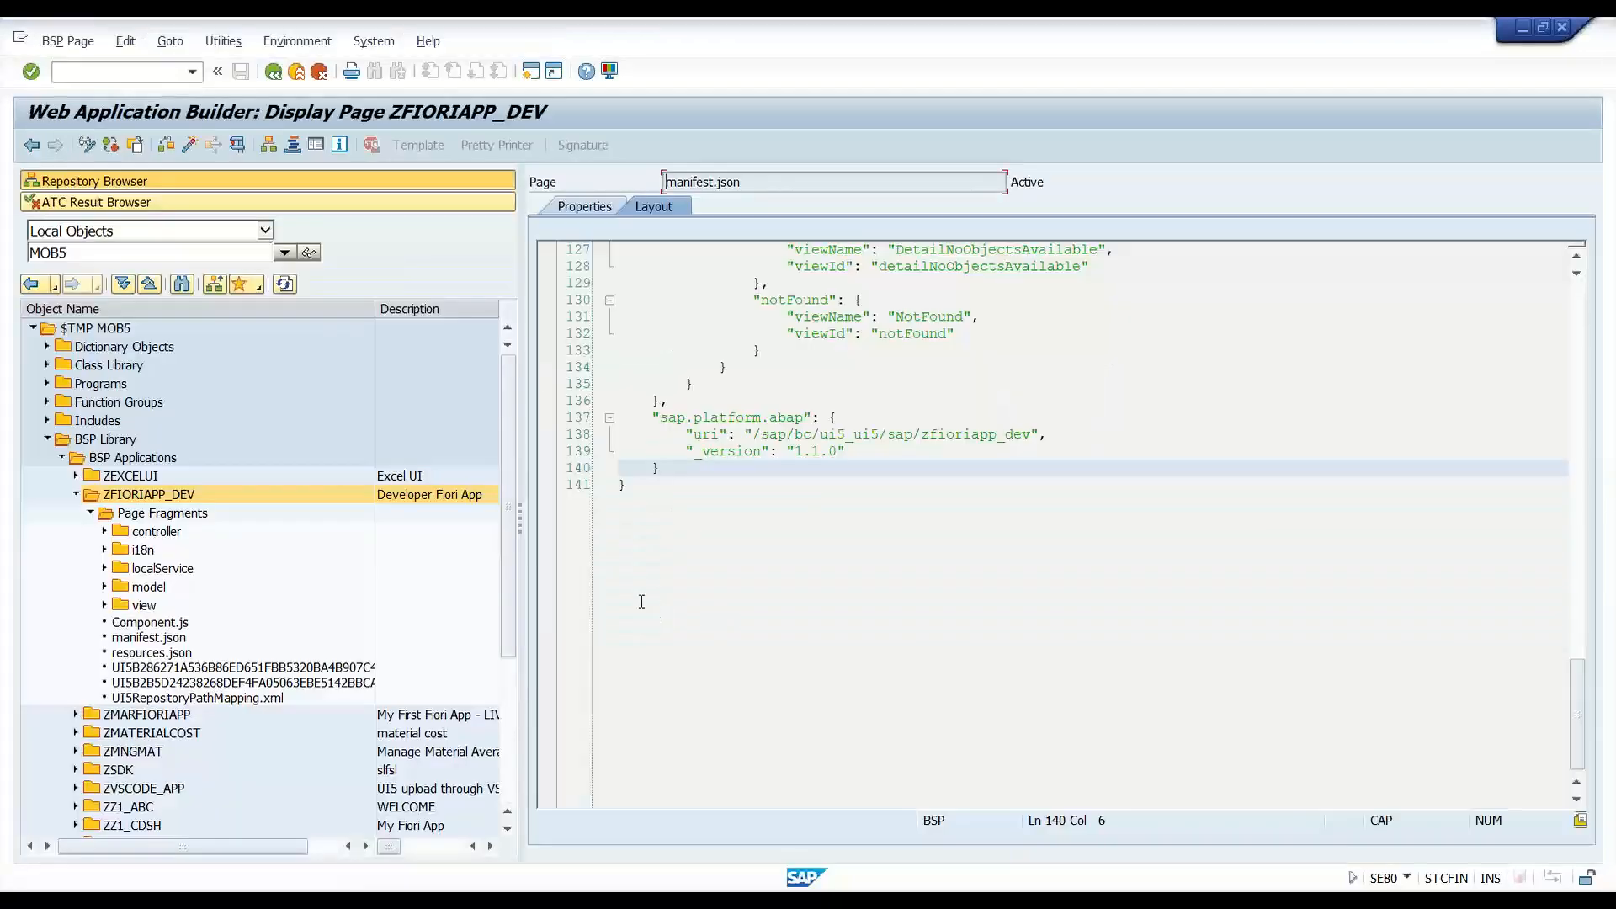
Copy the app name from the manifest's uri and search the ICF hierarchy for service name zfioriapp_dev.
double_click(968, 436)
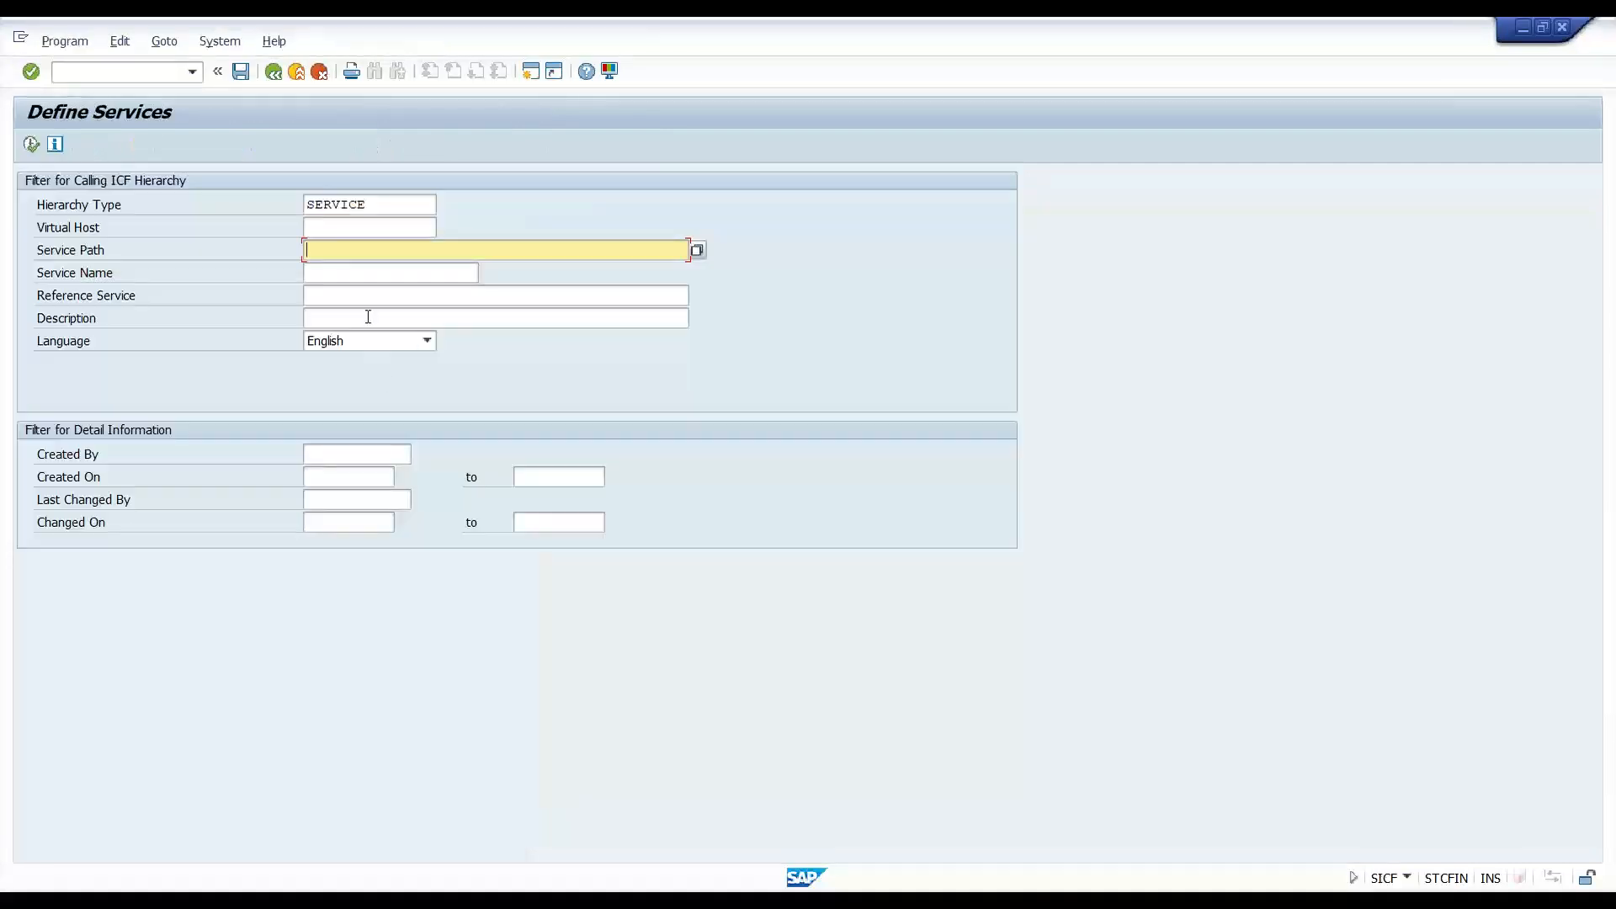
type("zfioriapp_dev")
key("ctrl+z")
left_click(393, 275)
type("zfioriapp_dev")
left_click(32, 144)
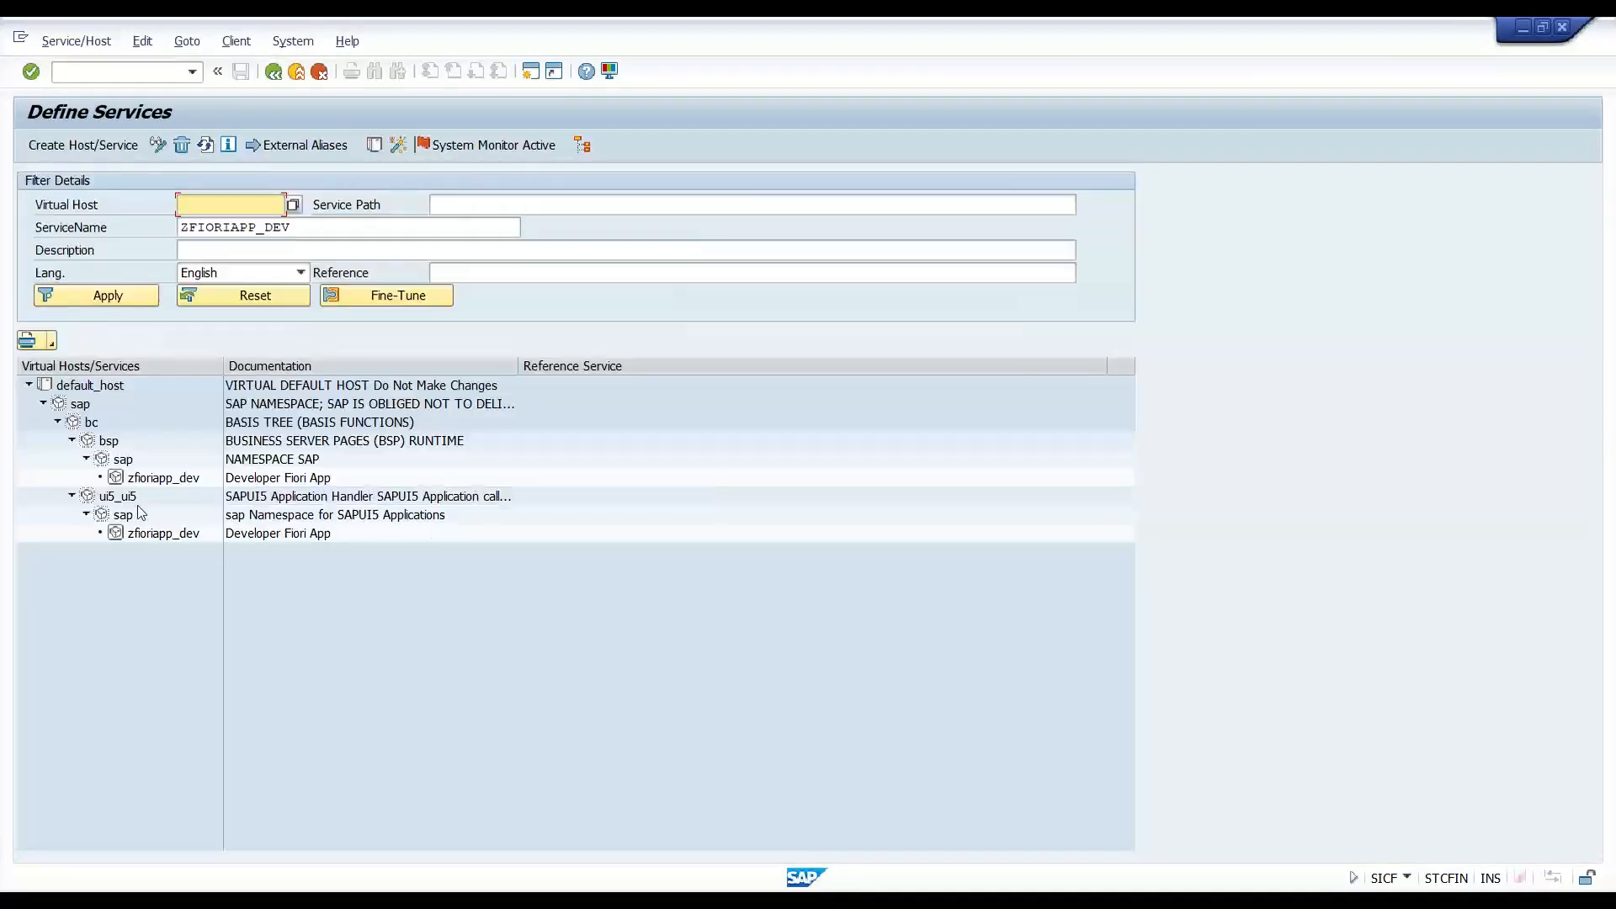
Test the zfioriapp_dev service under ui5_ui5, copy the path /sap/bc/ui5_ui5/sap/zfioriapp_dev from the security prompt, and dismiss it.
left_click(199, 539)
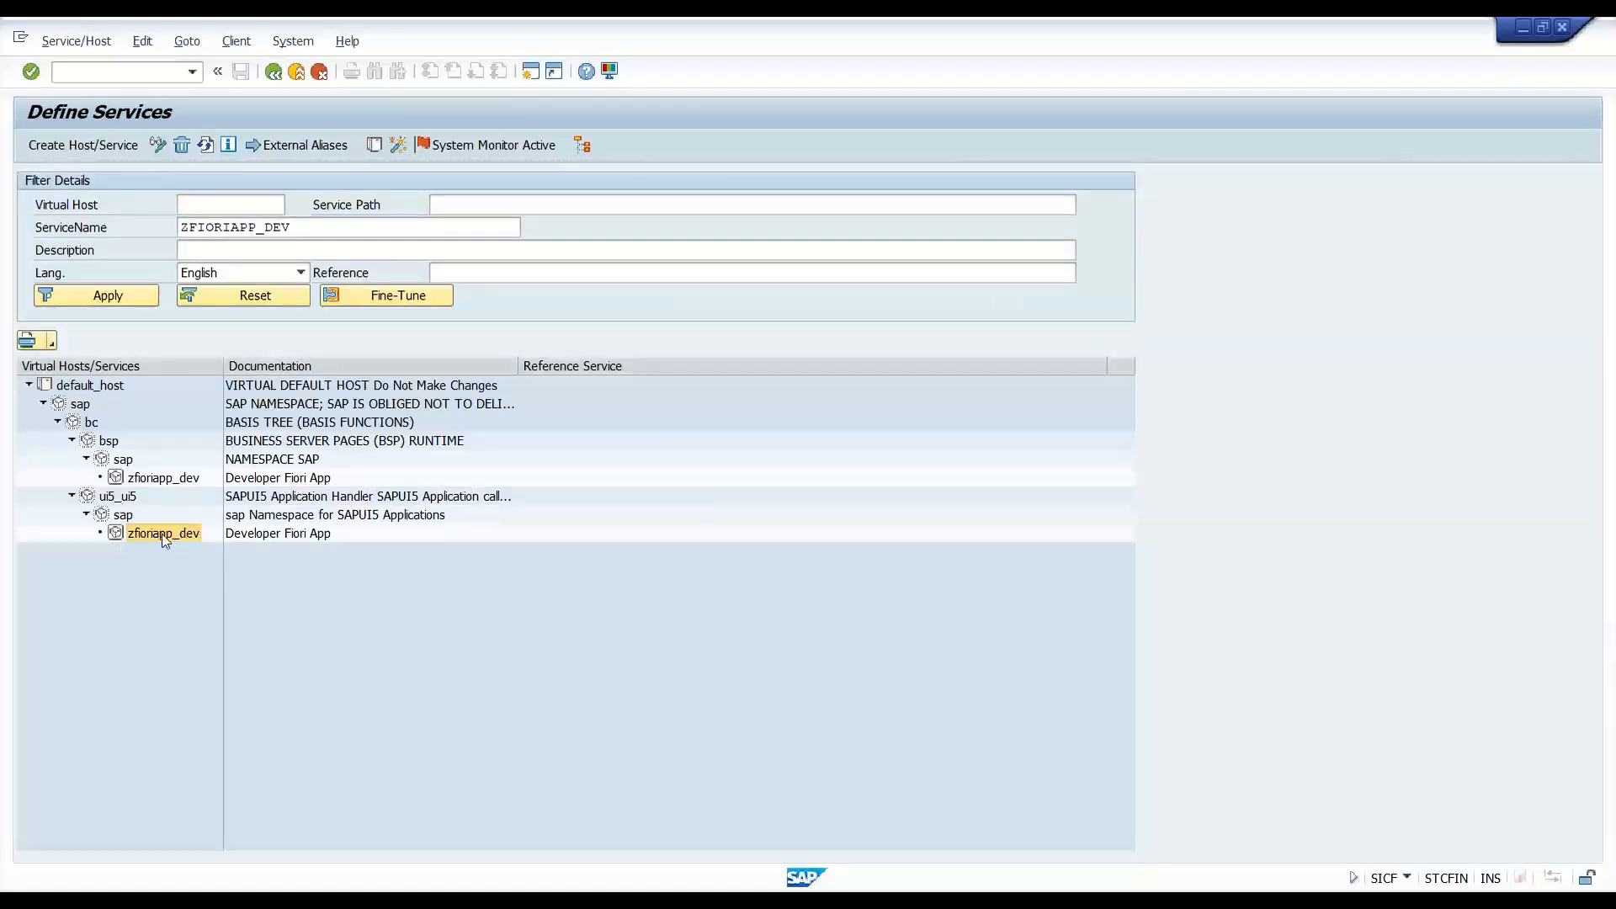
right_click(163, 536)
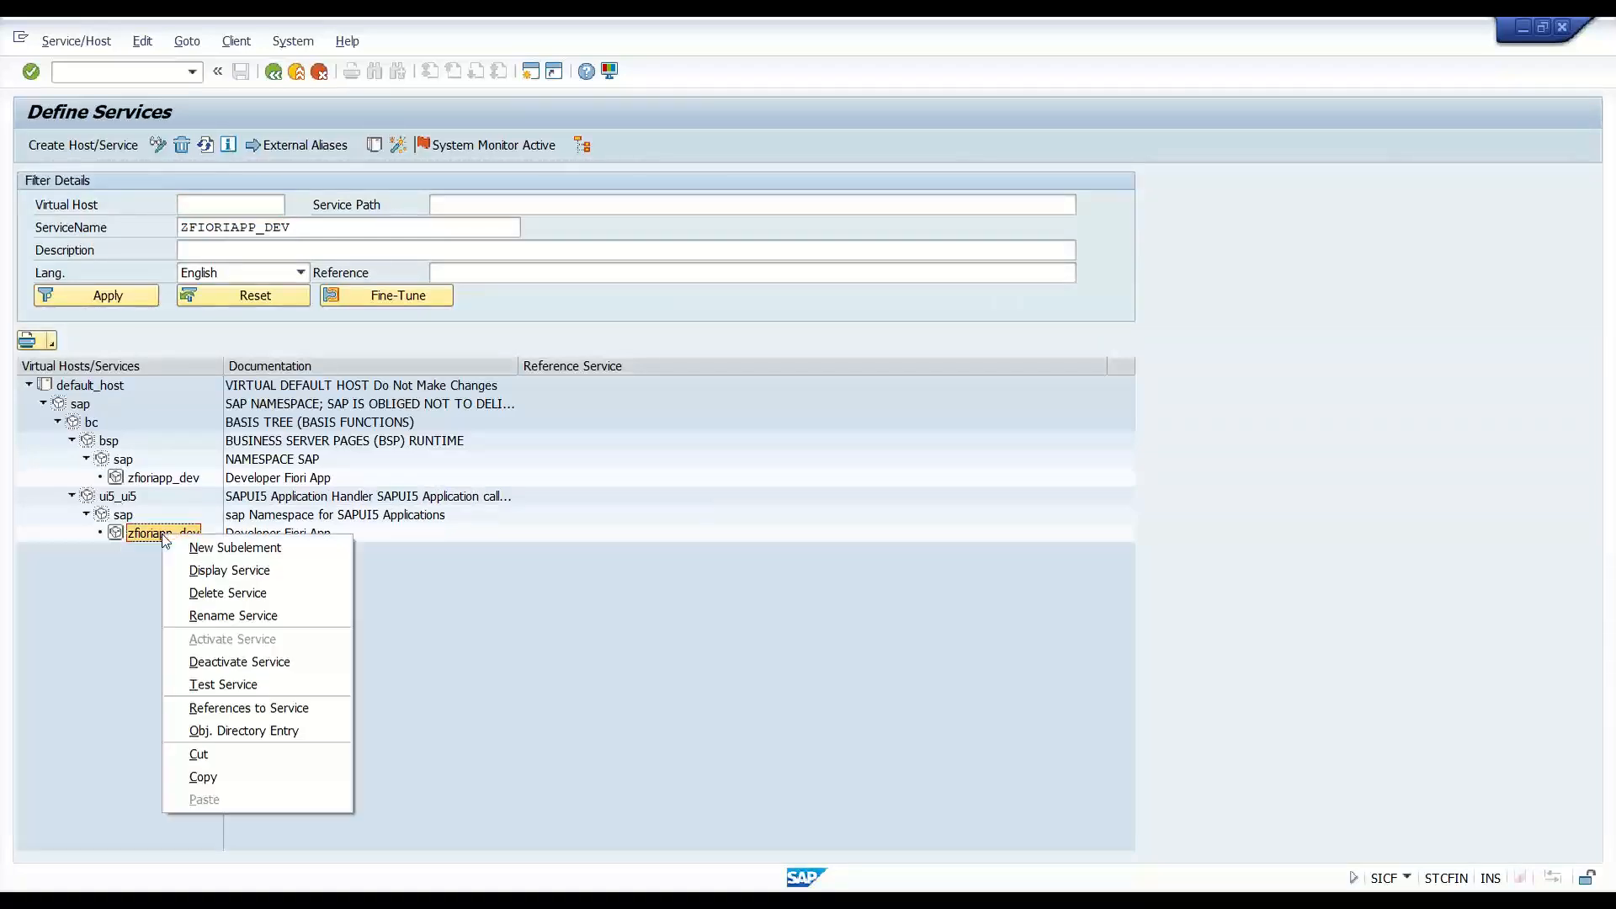
left_click(236, 695)
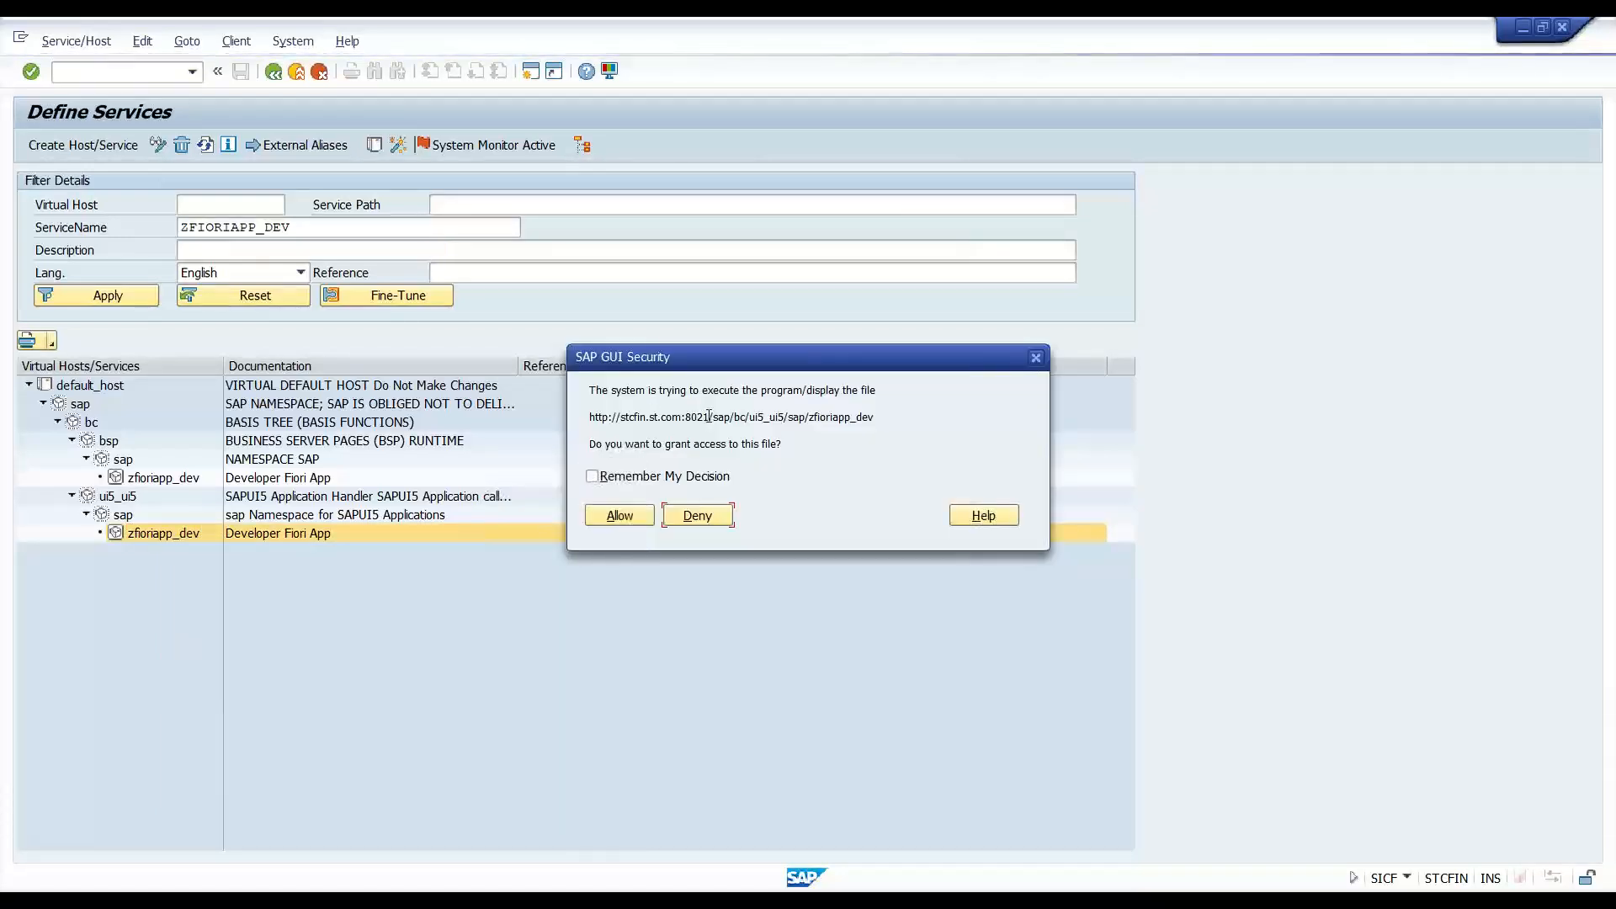
left_click_drag(710, 416, 876, 416)
left_click(764, 416)
right_click(857, 414)
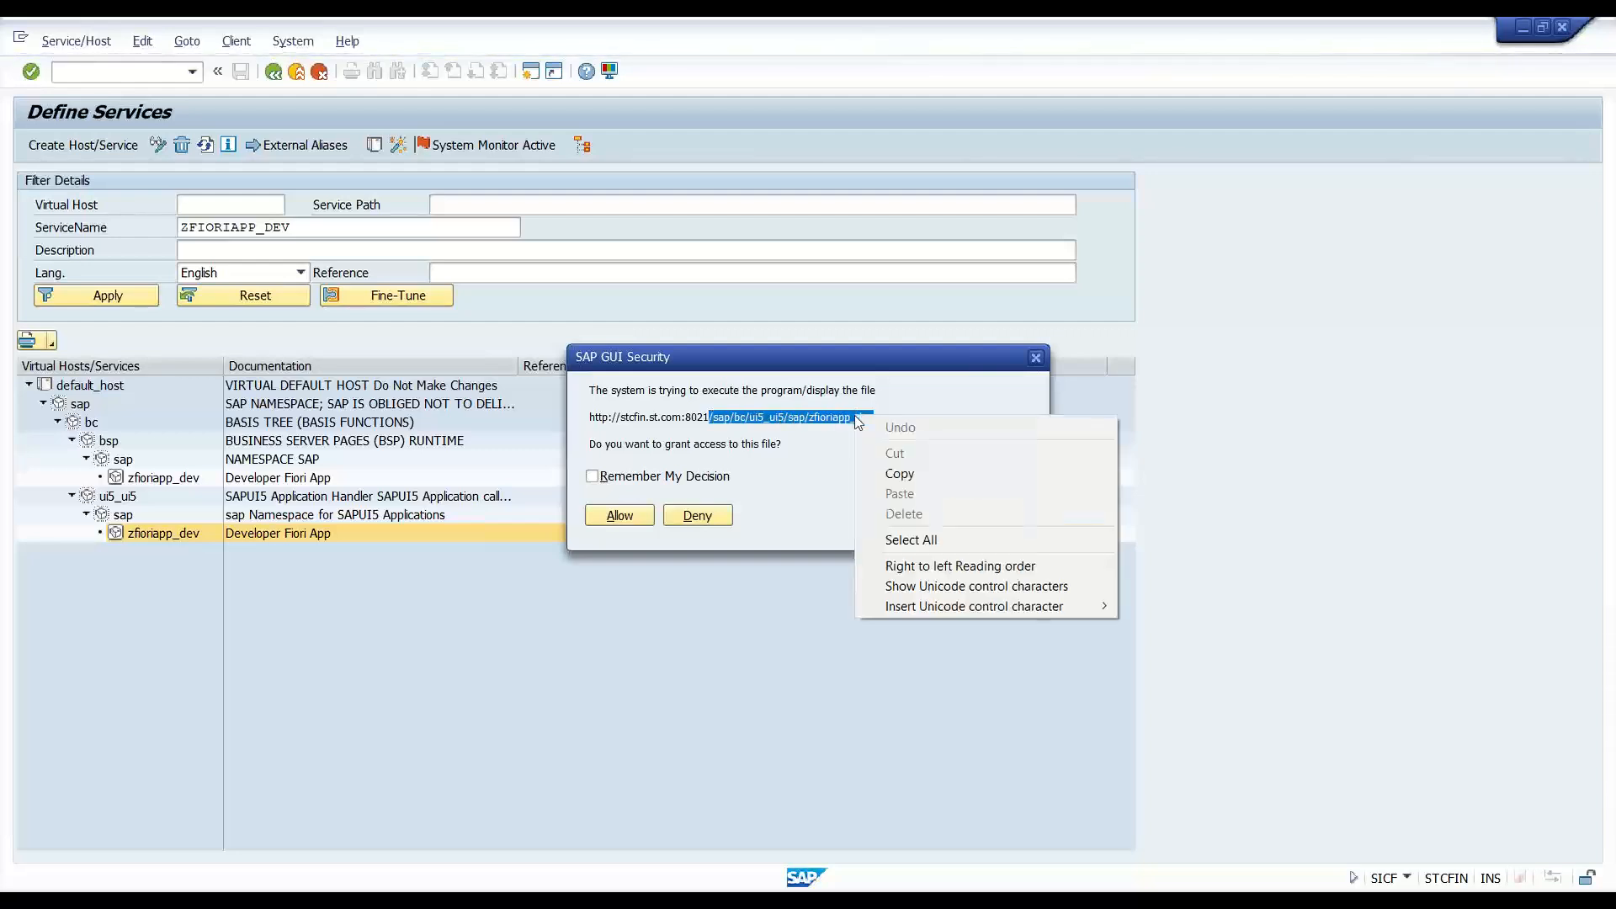
left_click(896, 471)
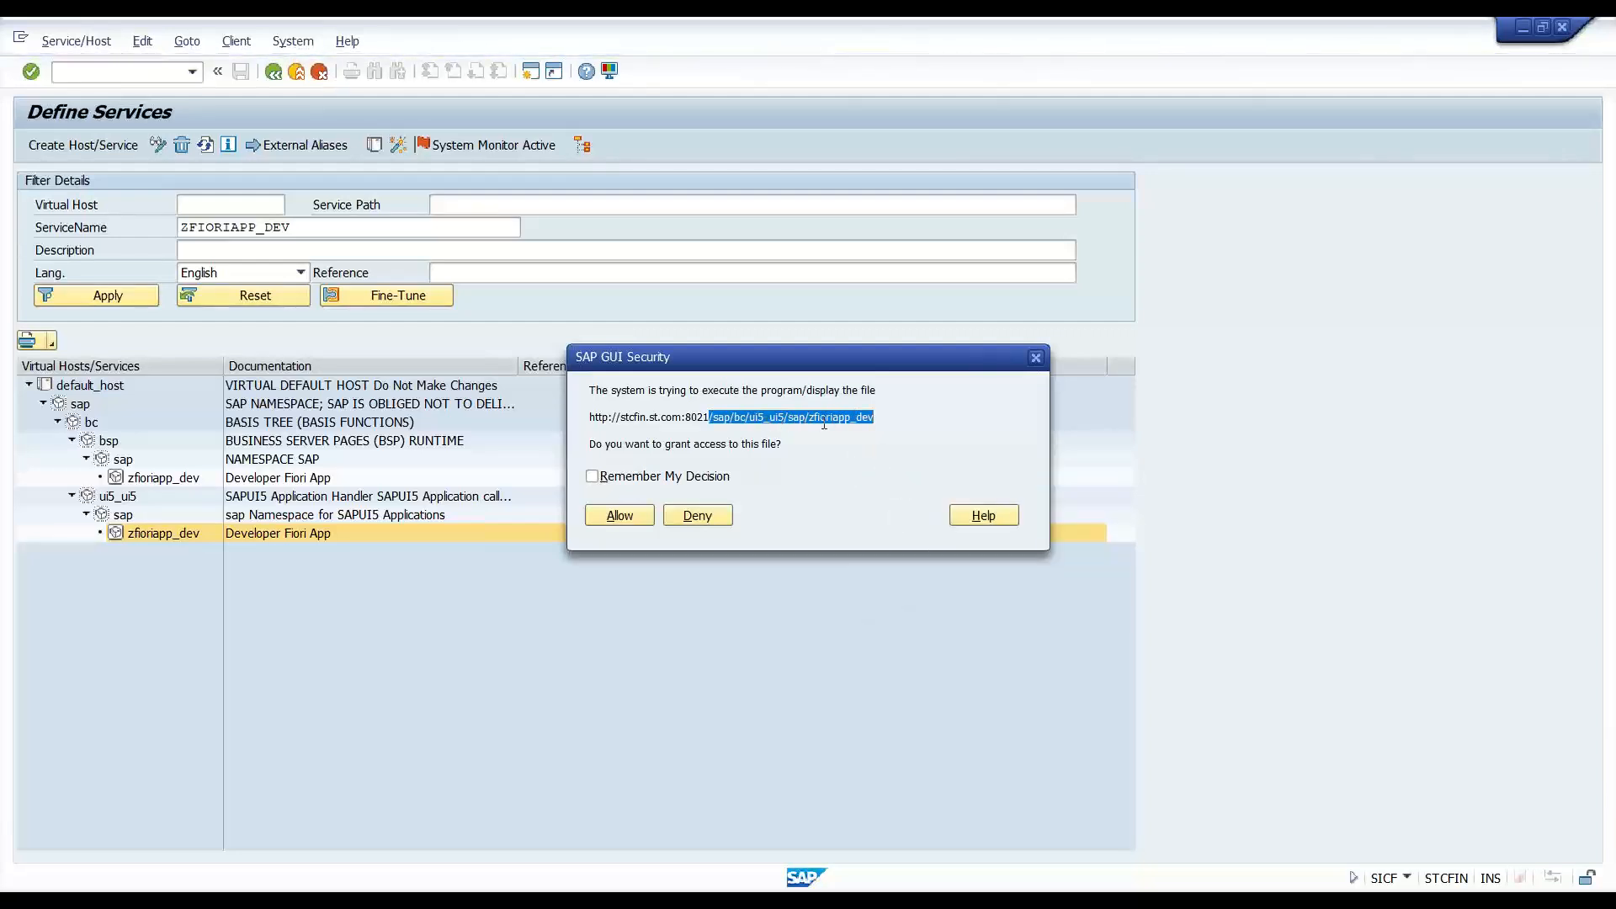
left_click(1036, 358)
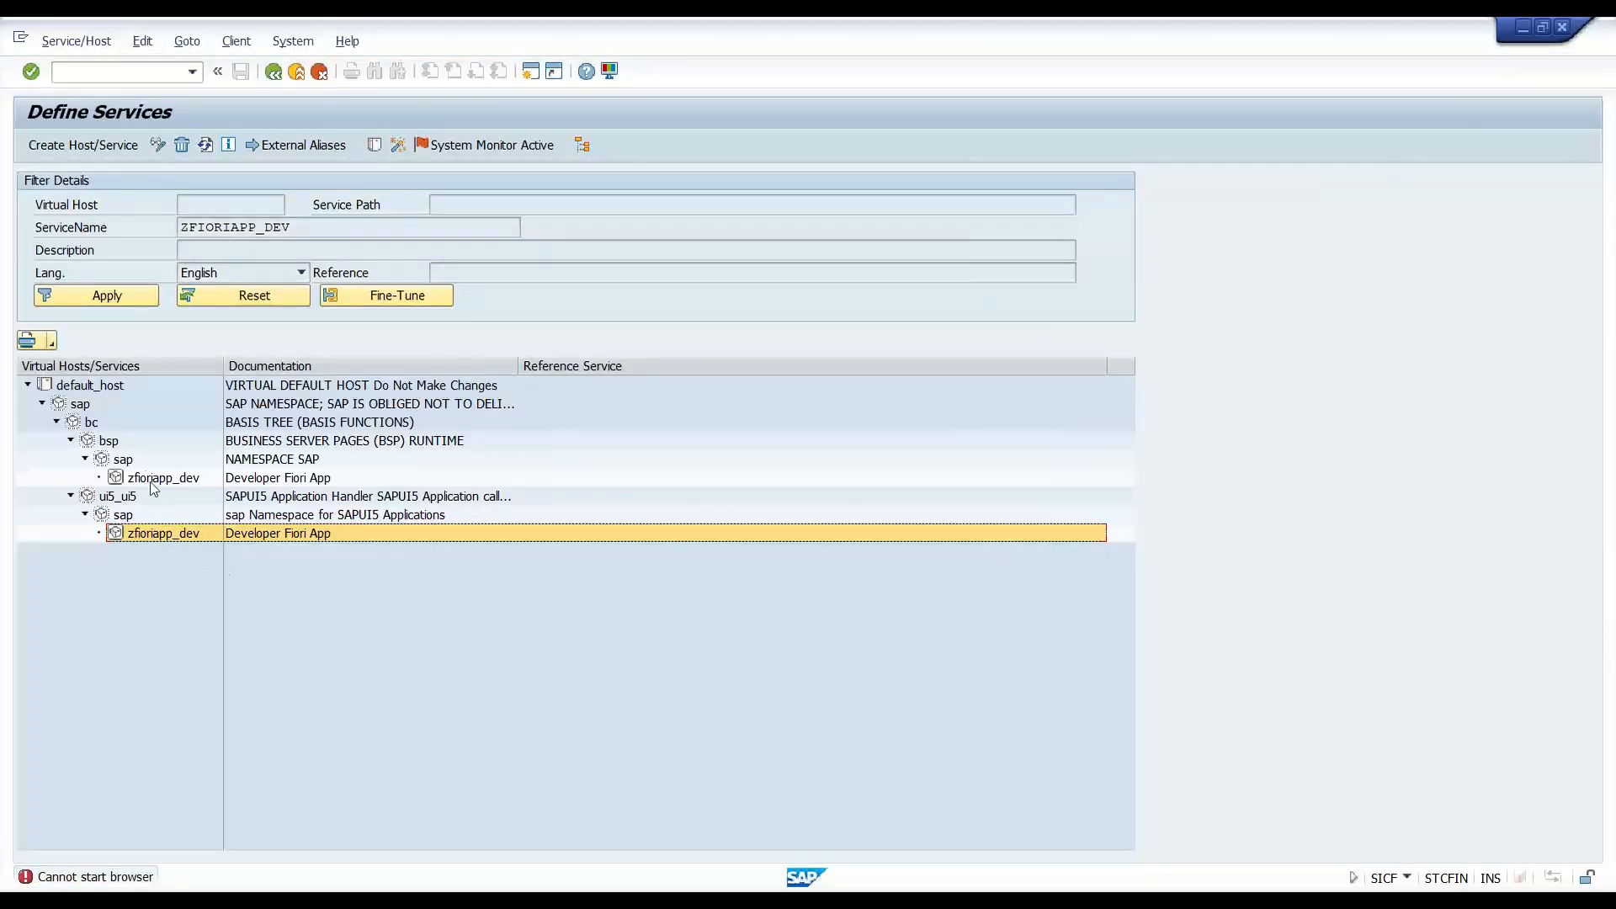
Compare the bsp and ui5_ui5 entries of the app in the service tree, collapsing the bsp node.
left_click(110, 444)
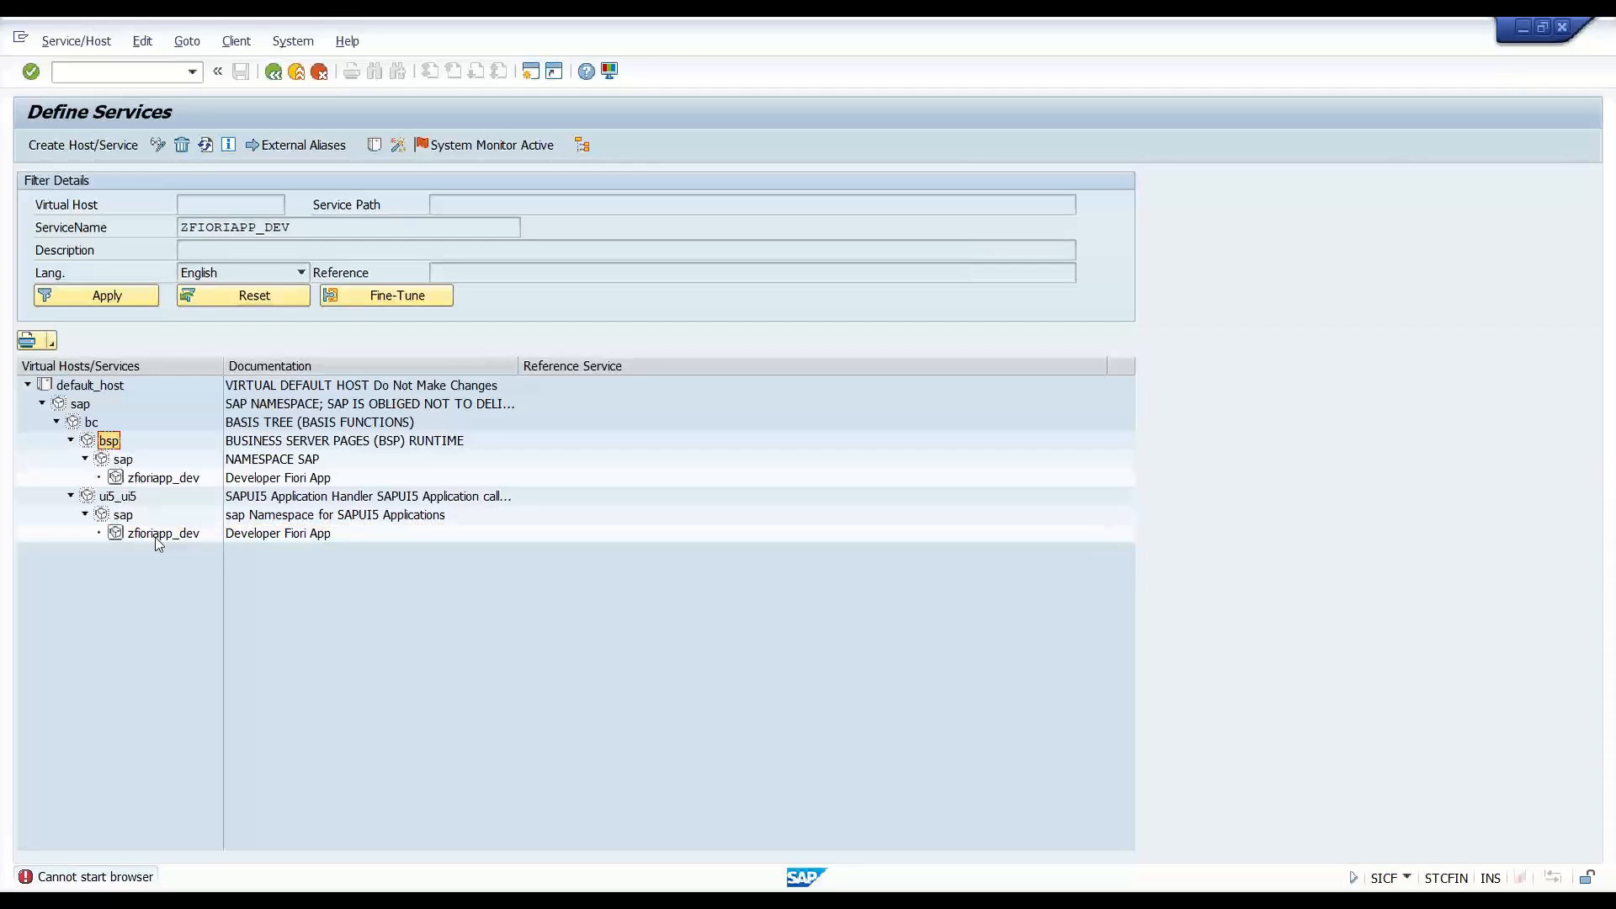
left_click(370, 441)
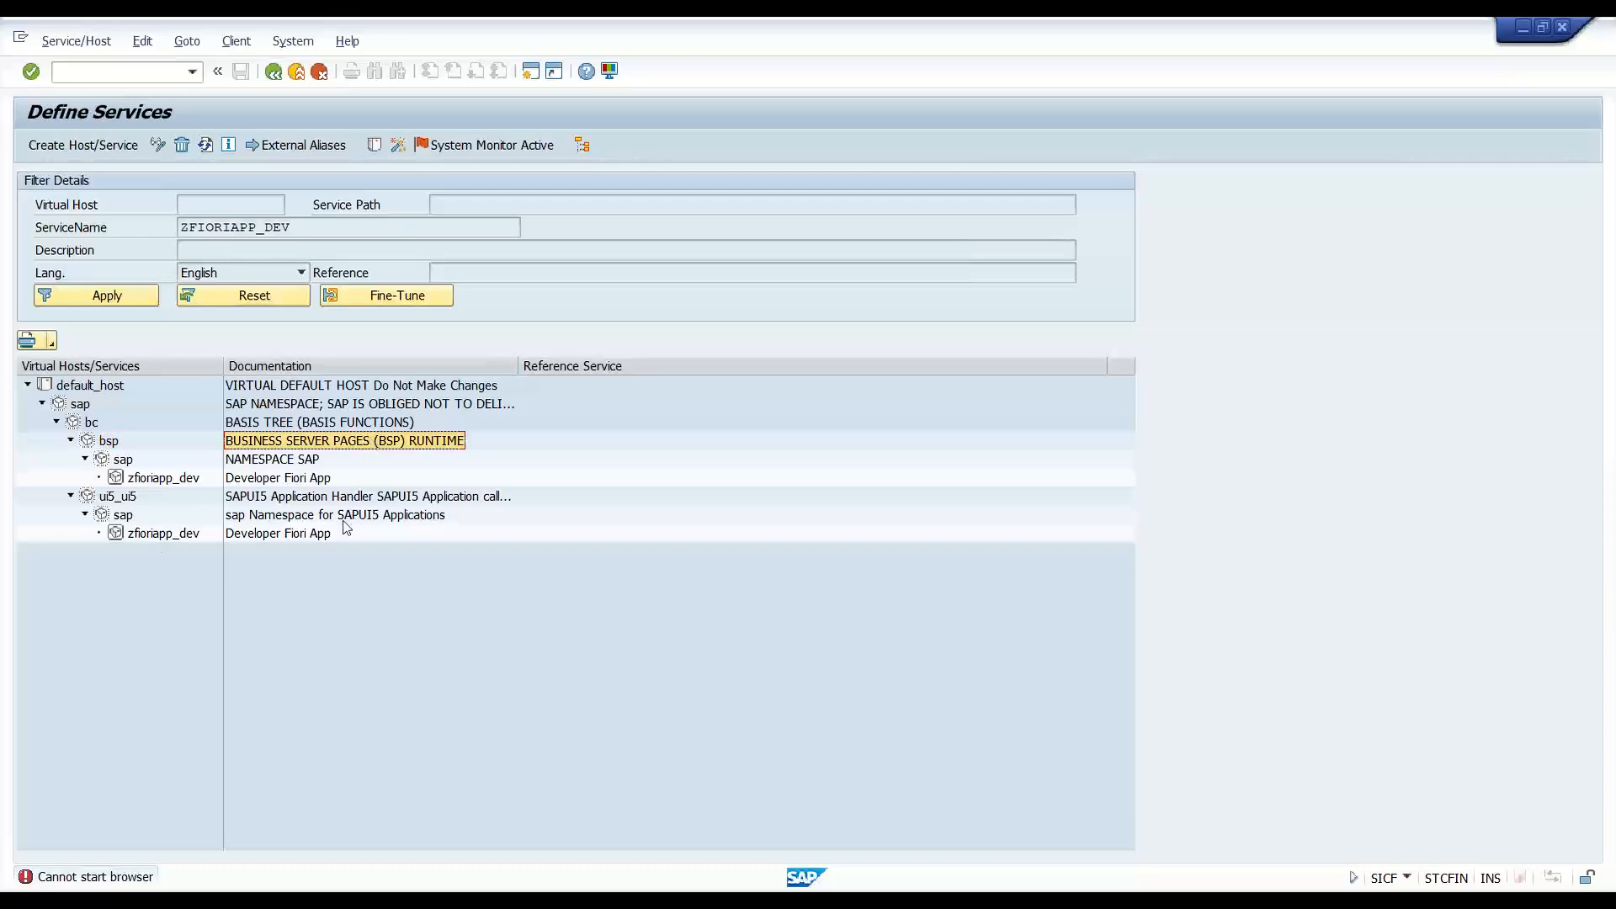
left_click(70, 440)
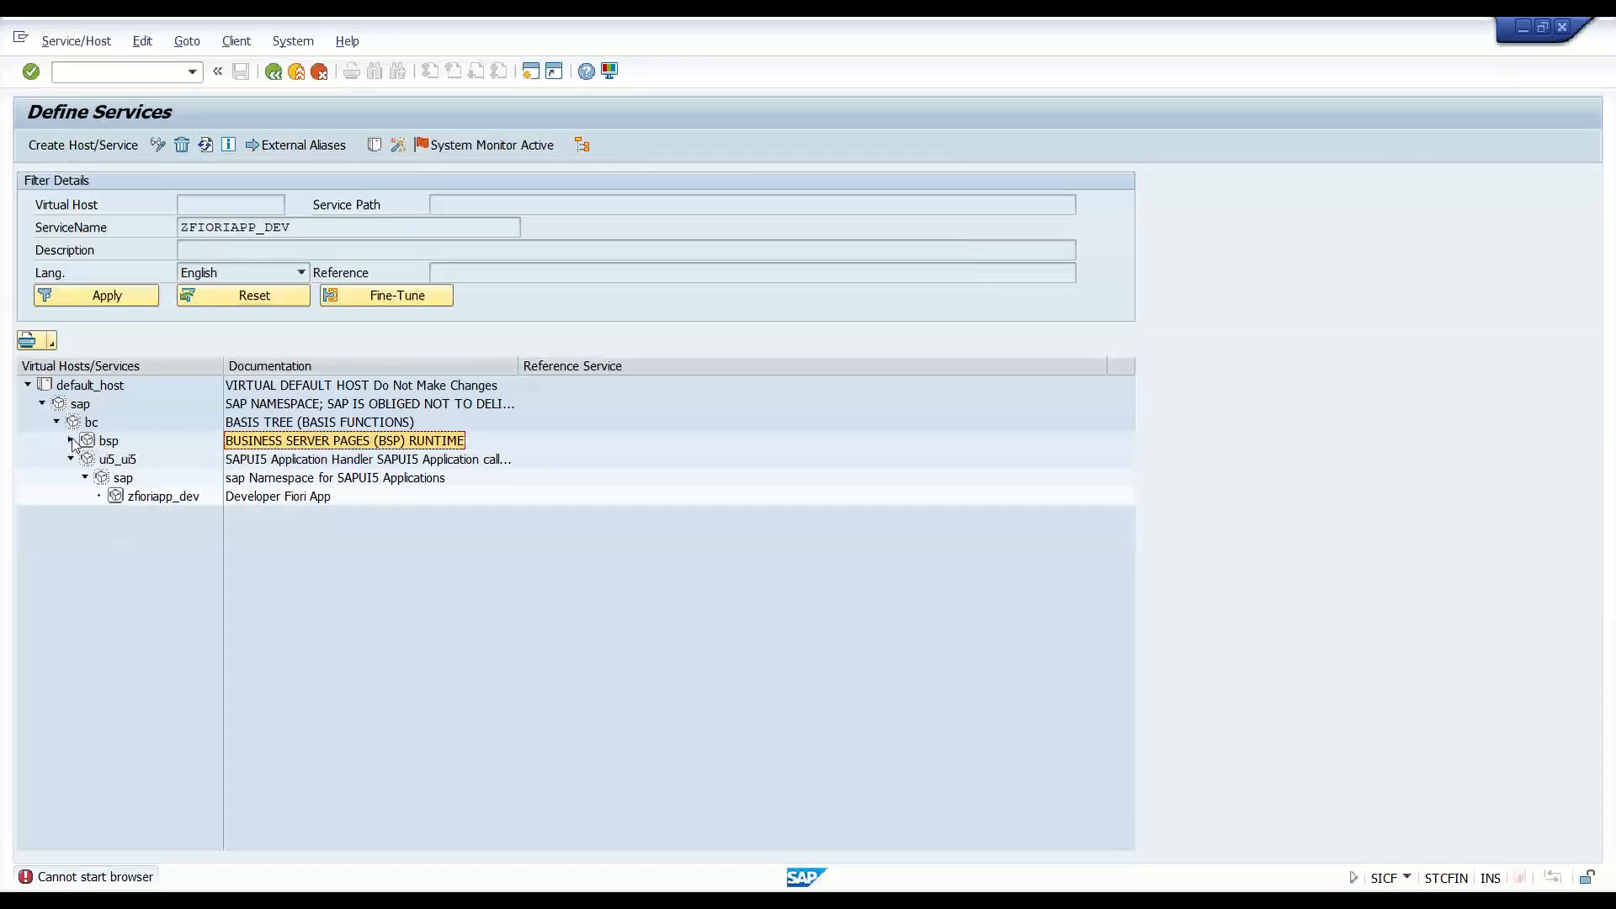
left_click(168, 498)
left_click(122, 462)
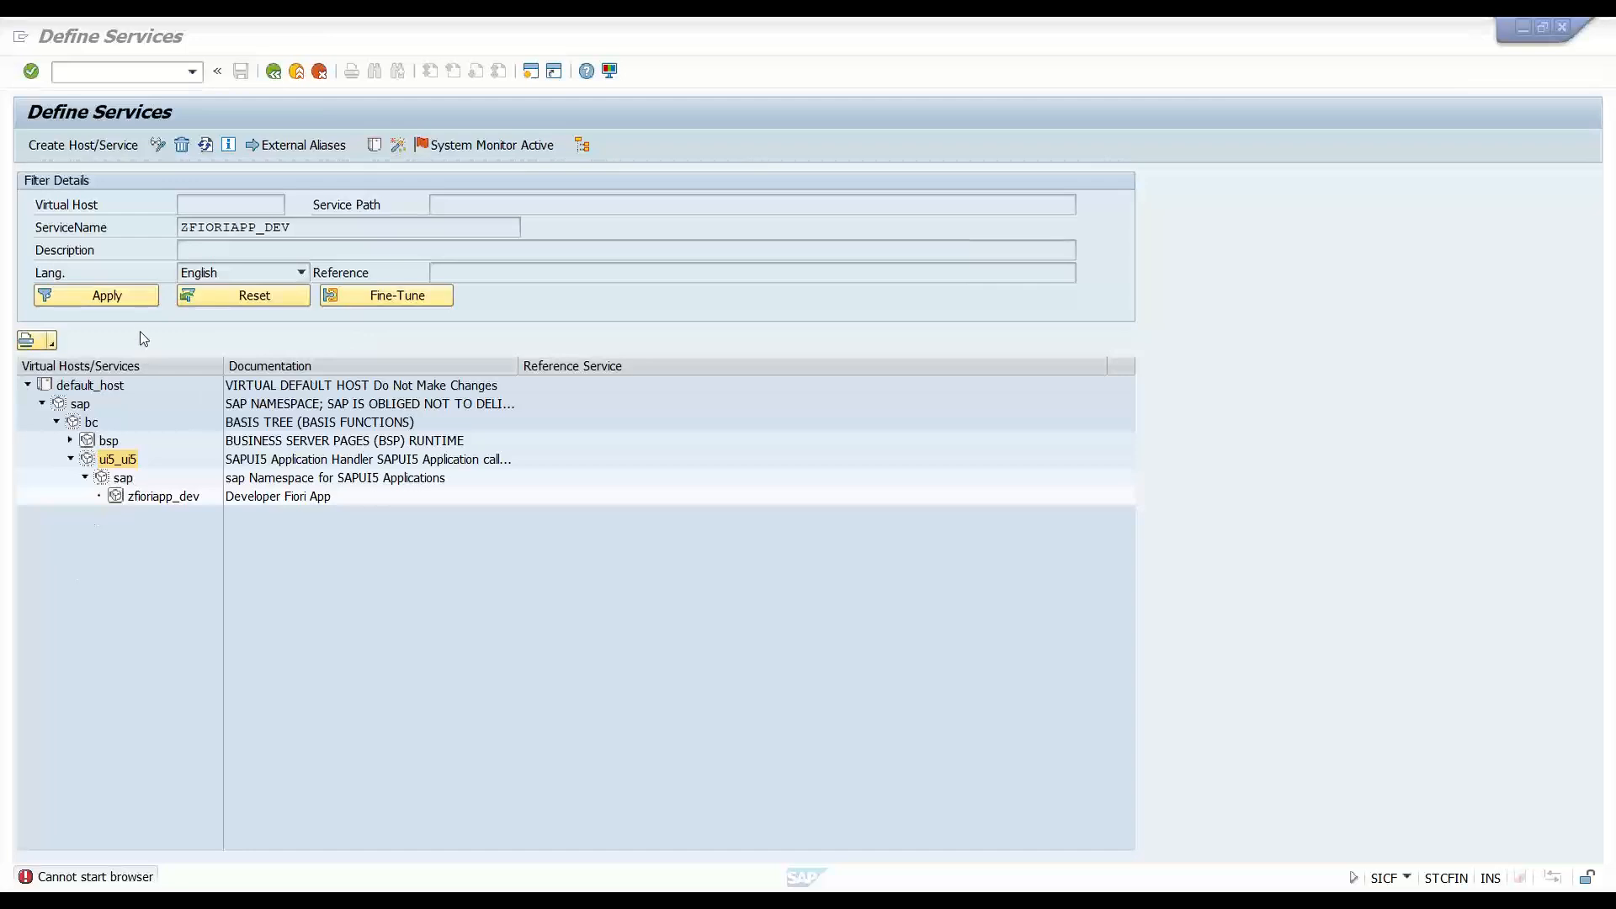
Return to the service filter and search the hierarchy for service name UI5_UI5.
left_click(281, 72)
left_click(280, 73)
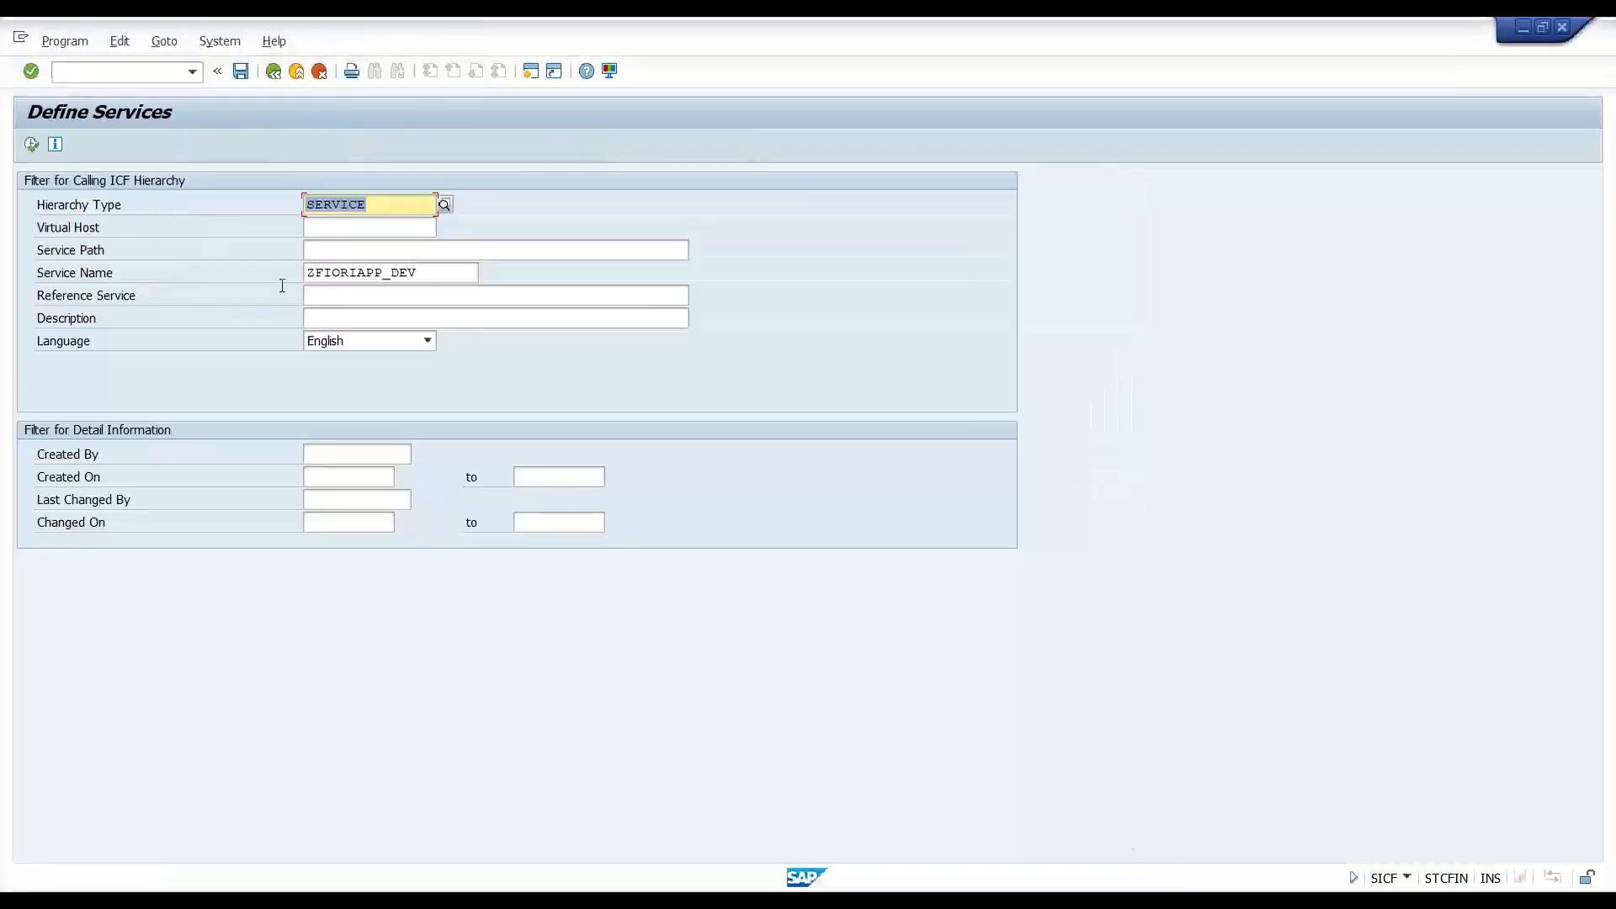
left_click(452, 278)
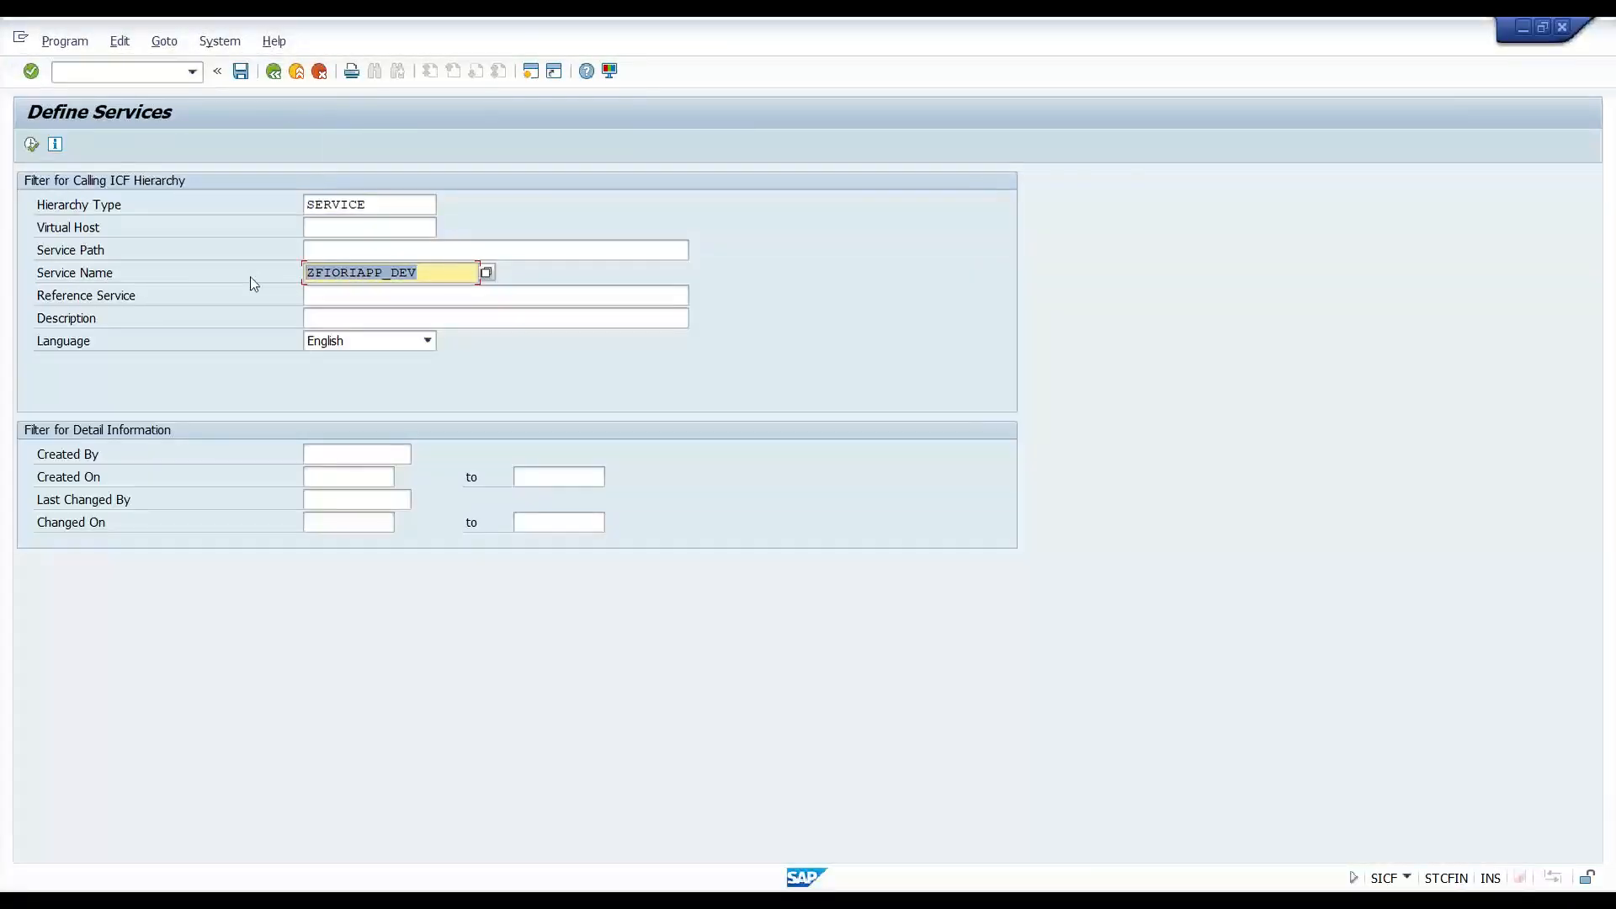
key("Delete")
key("shift+Tab")
key("Tab")
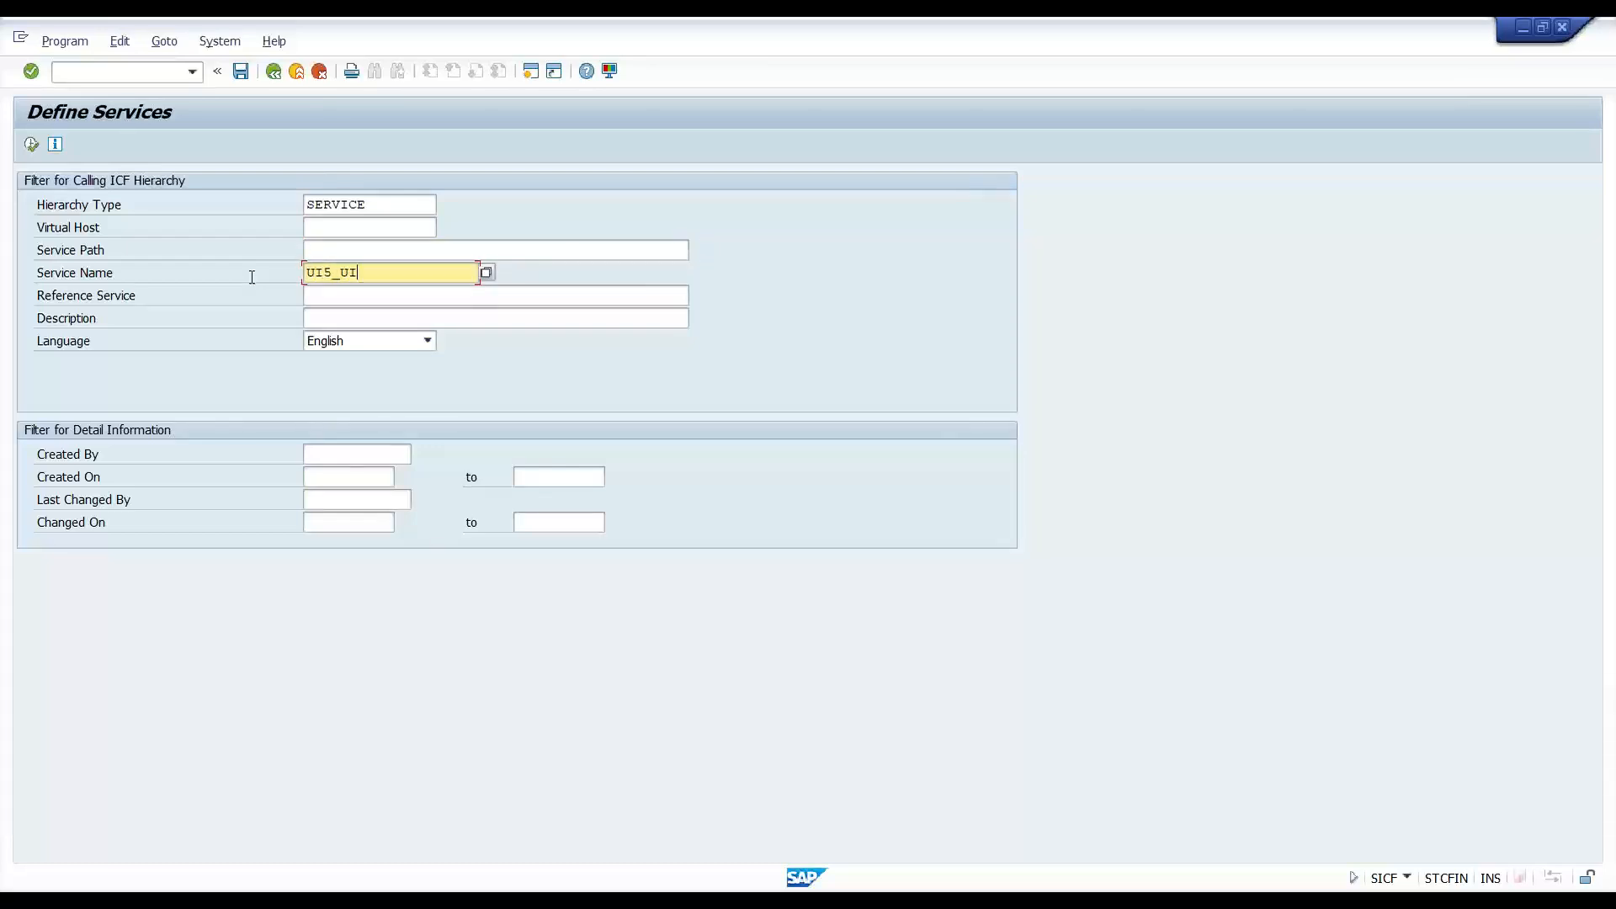
type("UI5_UI5")
left_click(31, 144)
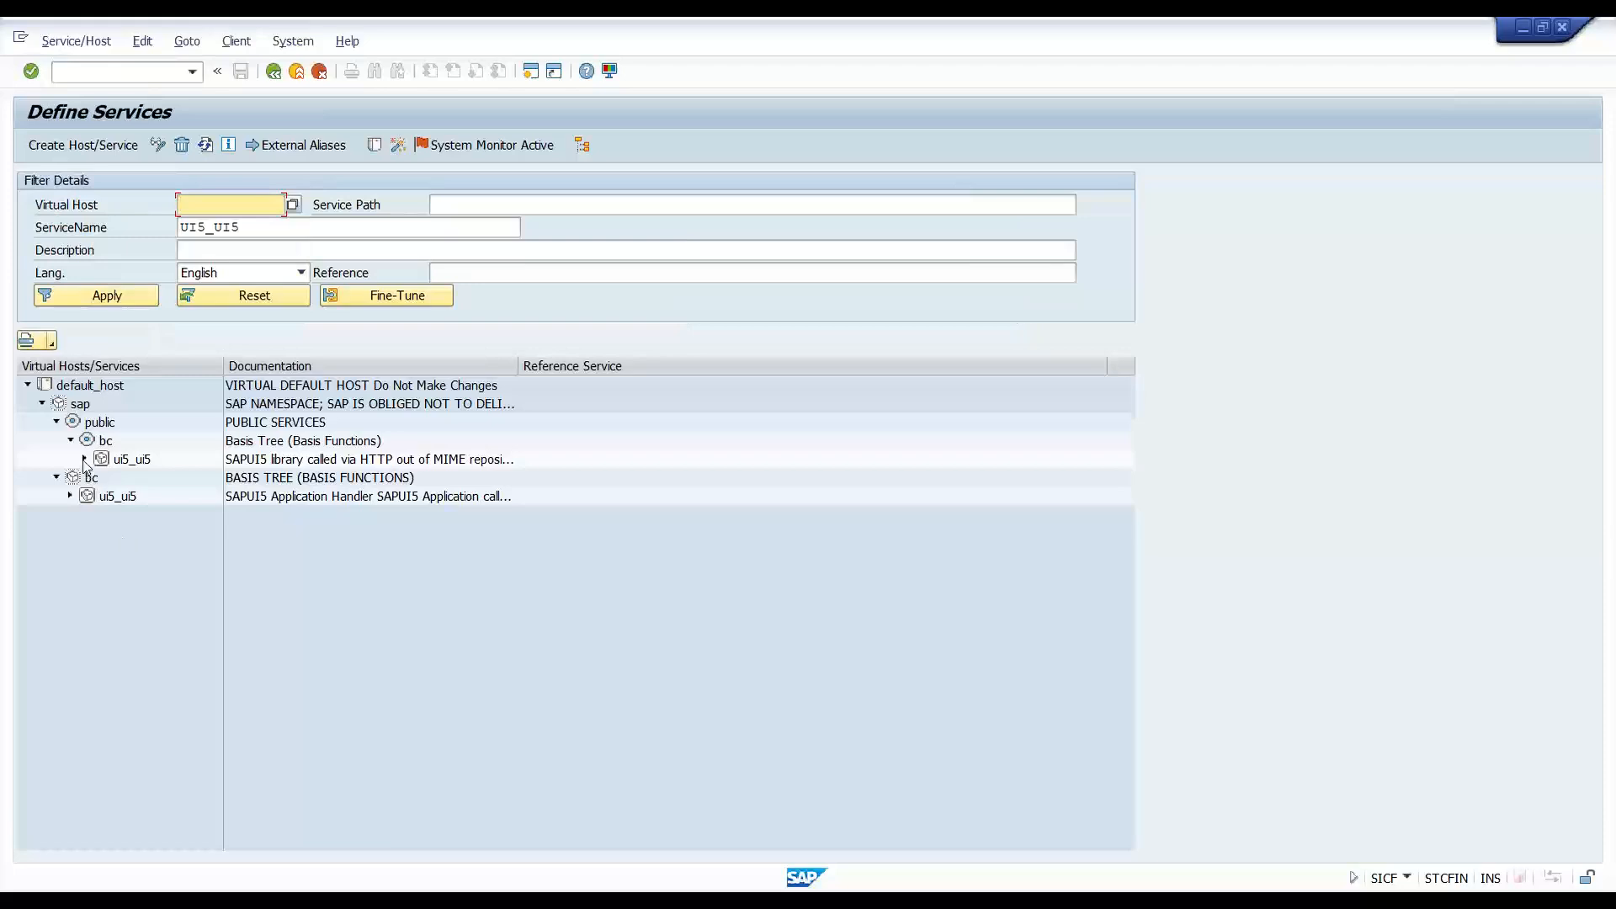
Expand the sap namespace of ui5_ui5 under the non-public bc node and browse its SAPUI5 app services.
left_click(71, 497)
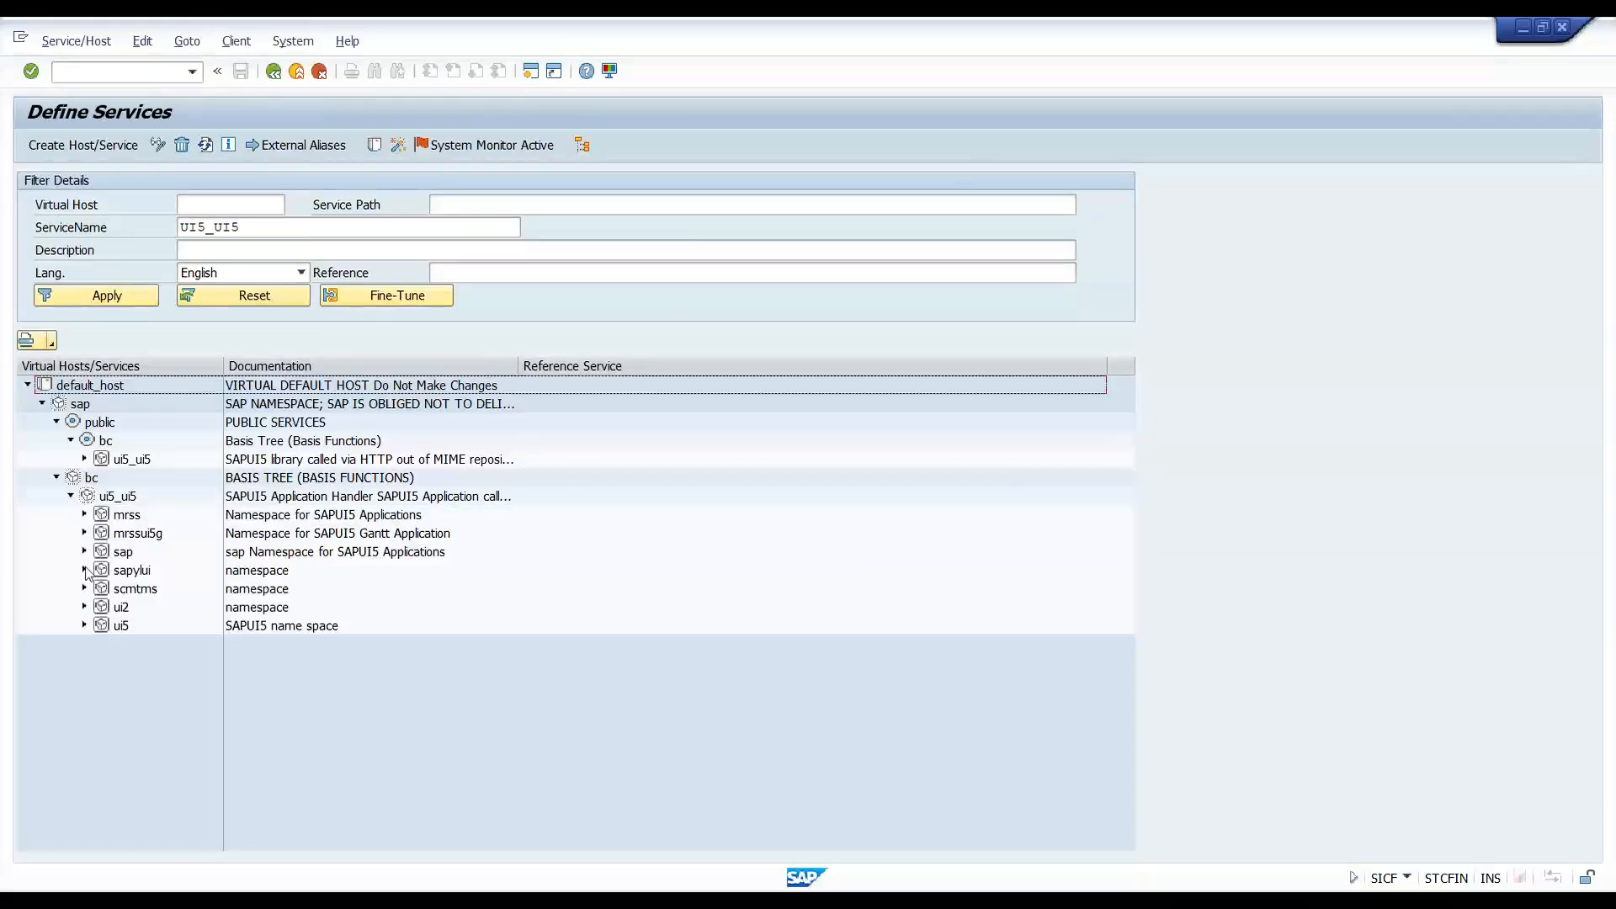
left_click(84, 552)
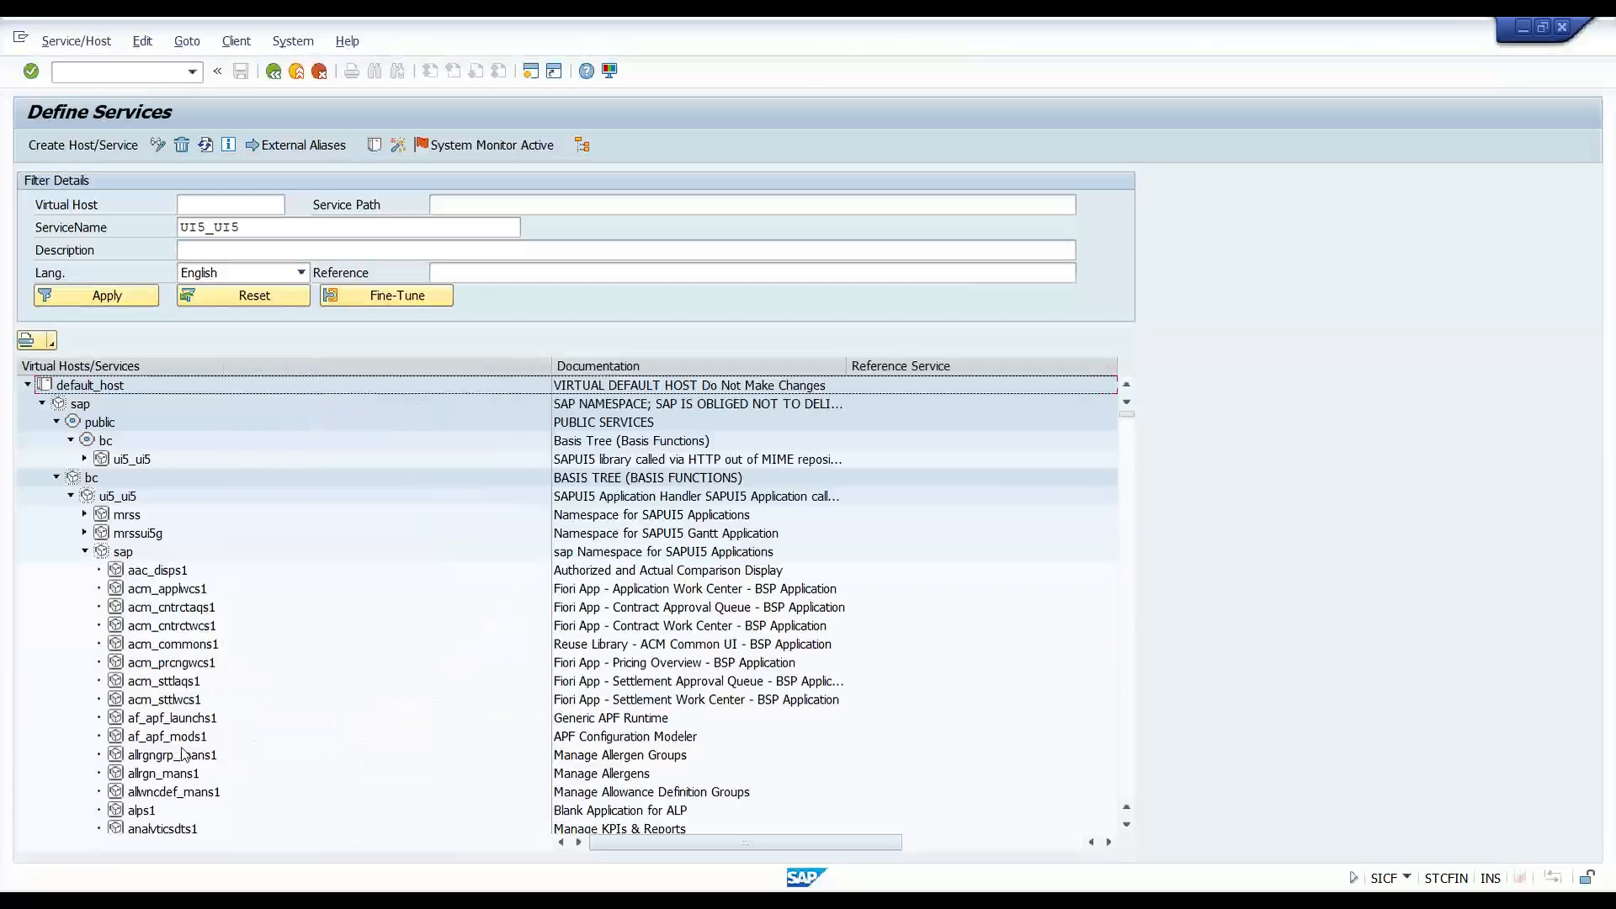
scroll(166, 690, "down", 4)
scroll(165, 685, "down", 12)
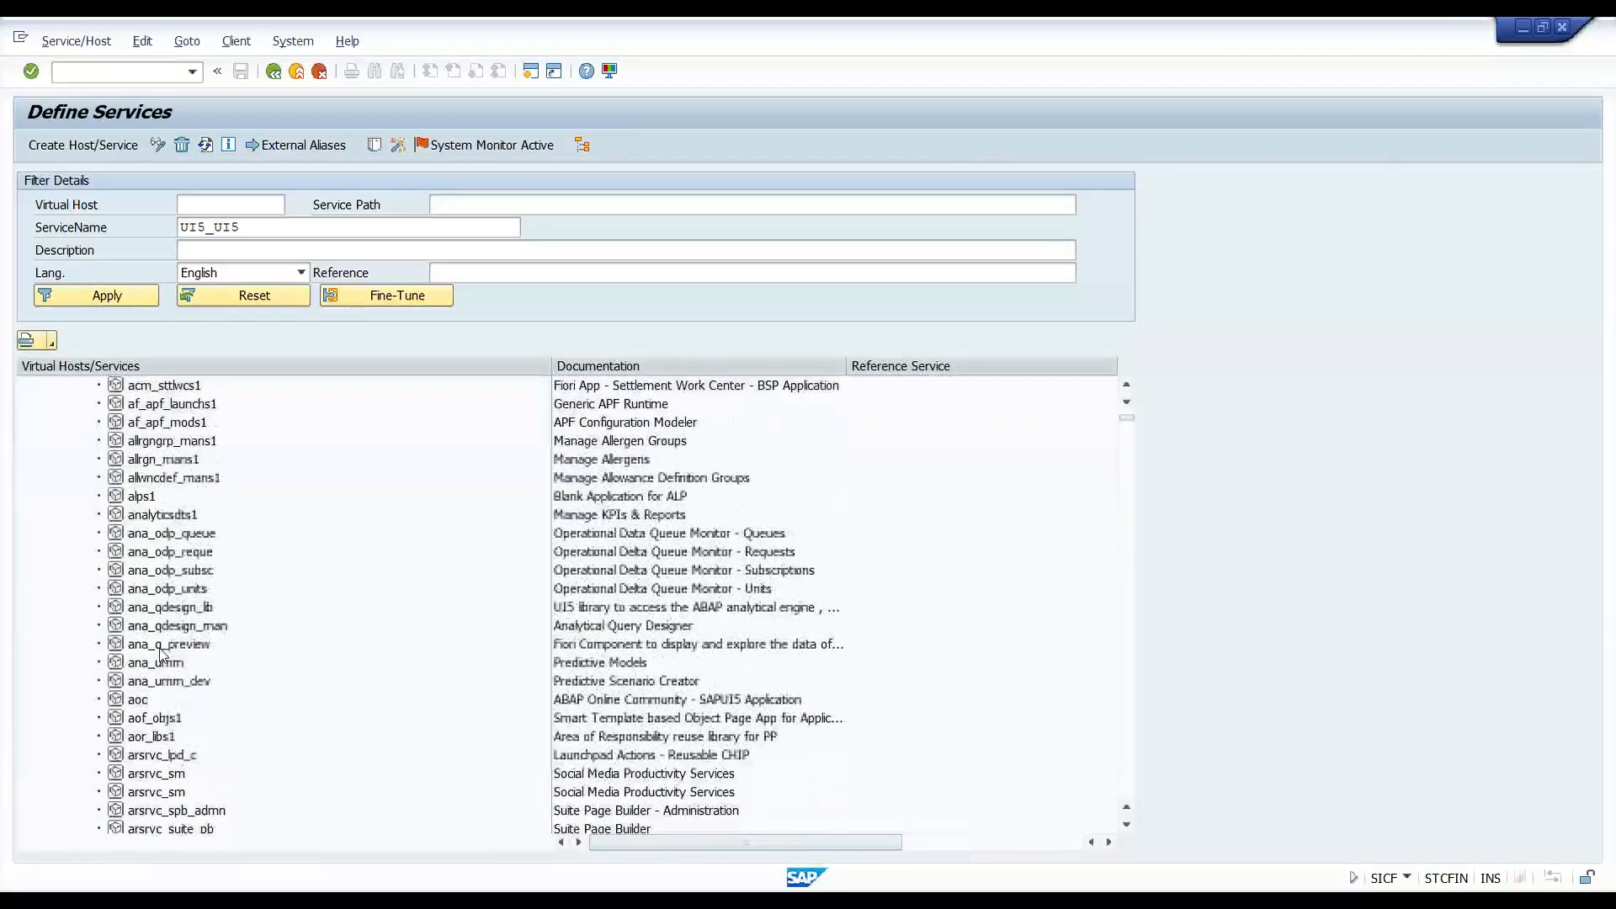
scroll(163, 653, "down", 12)
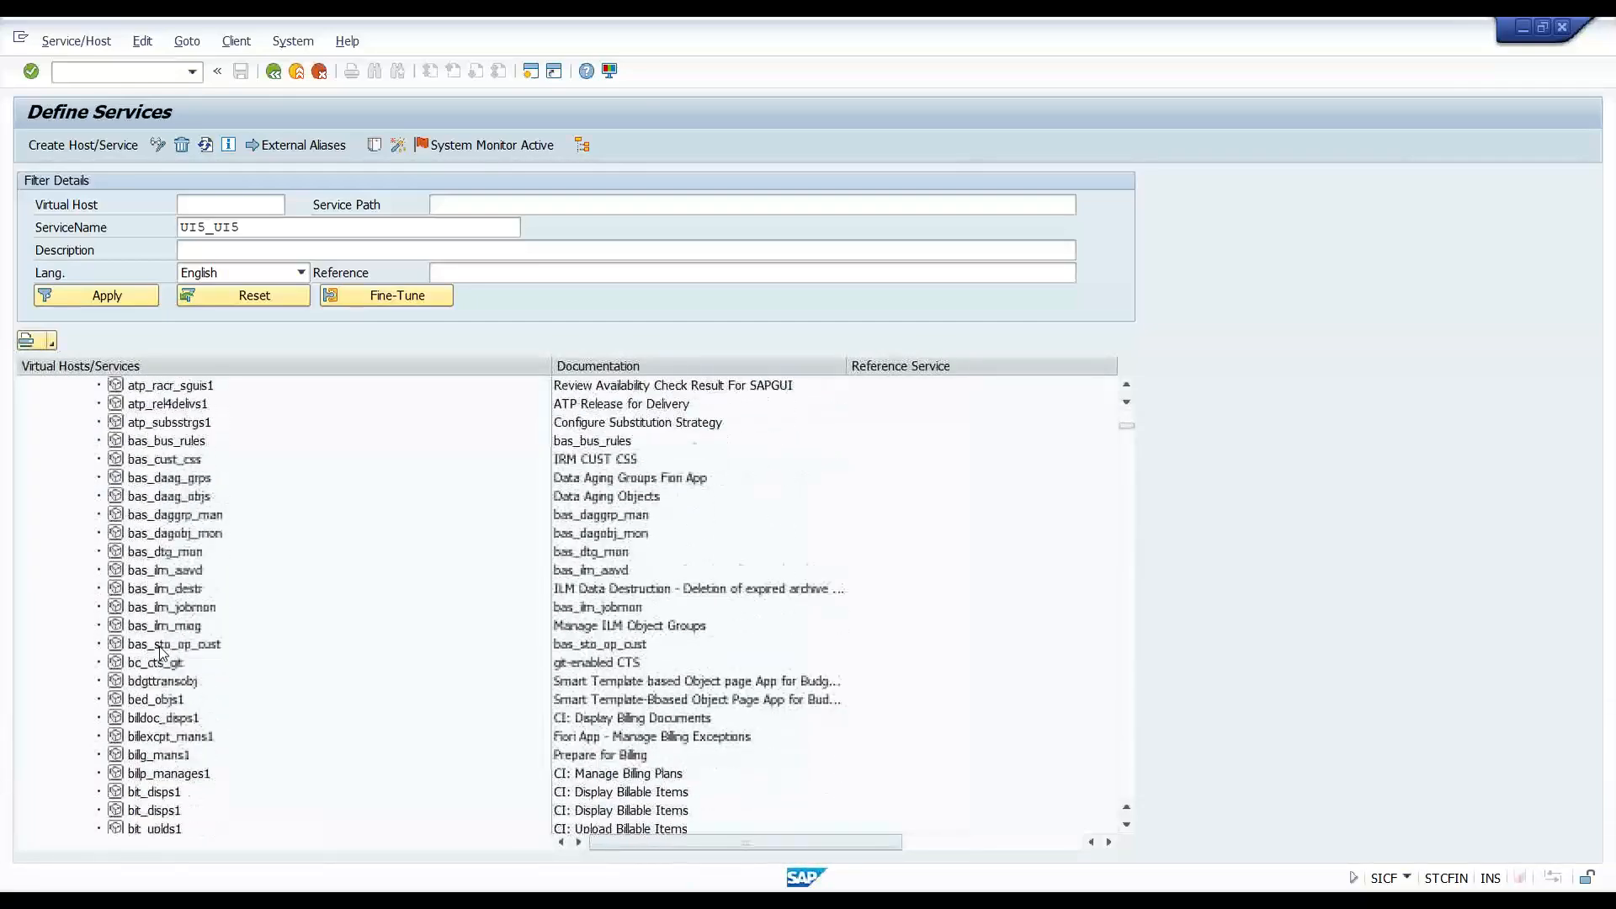
scroll(164, 648, "down", 12)
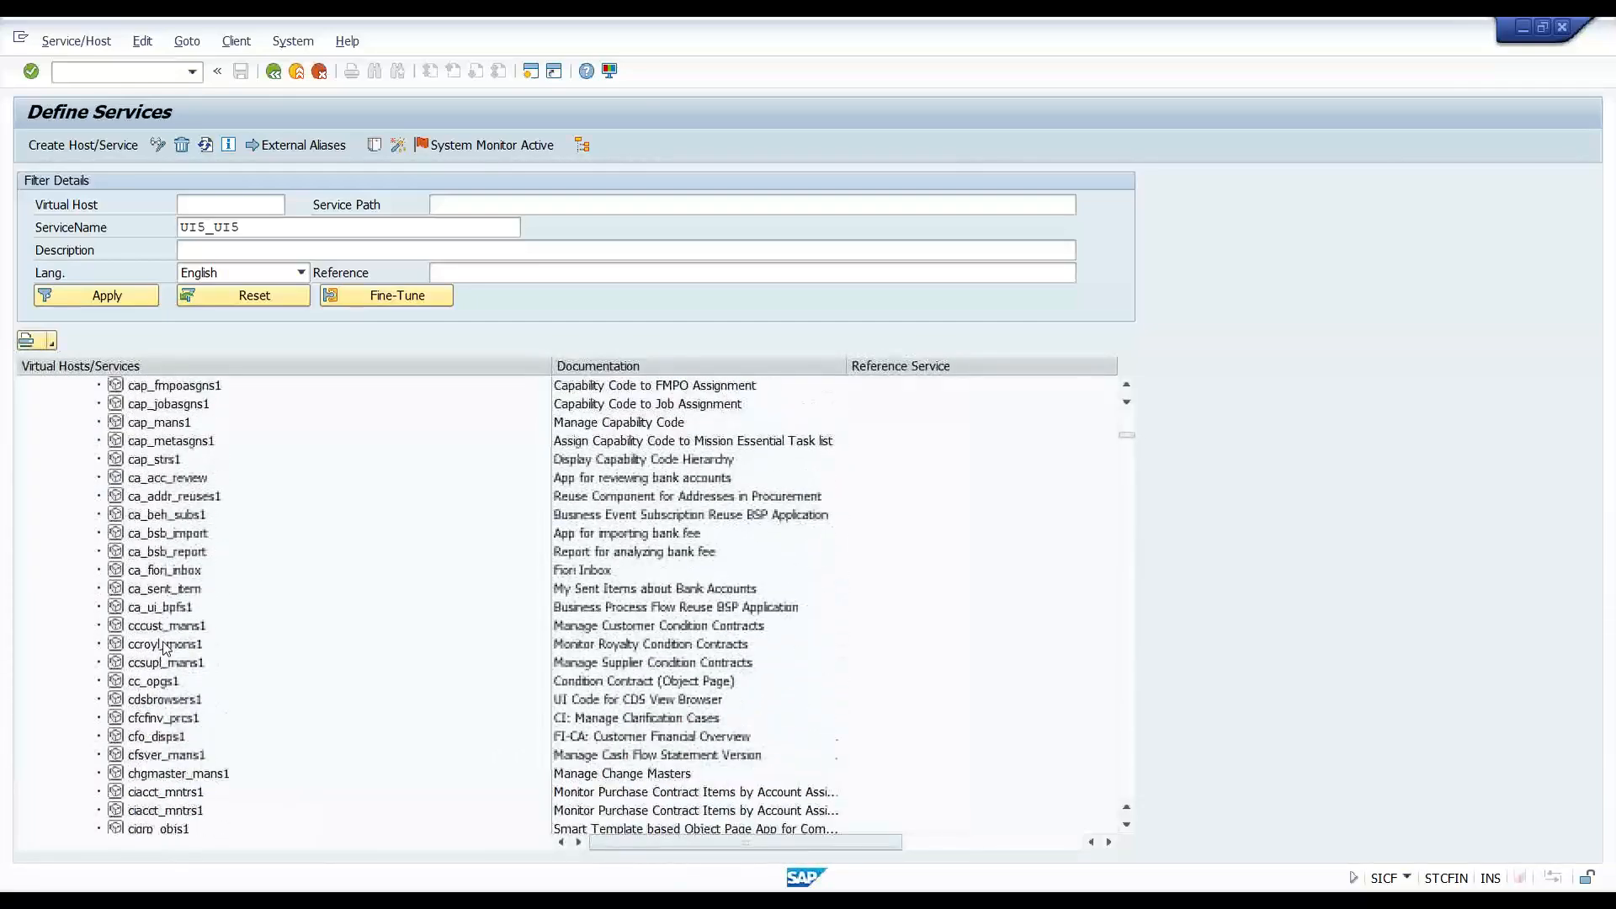
Look through the app services in the sap namespace of ui5_ui5, down to the custom z and zz1 entries.
scroll(166, 645, "down", 12)
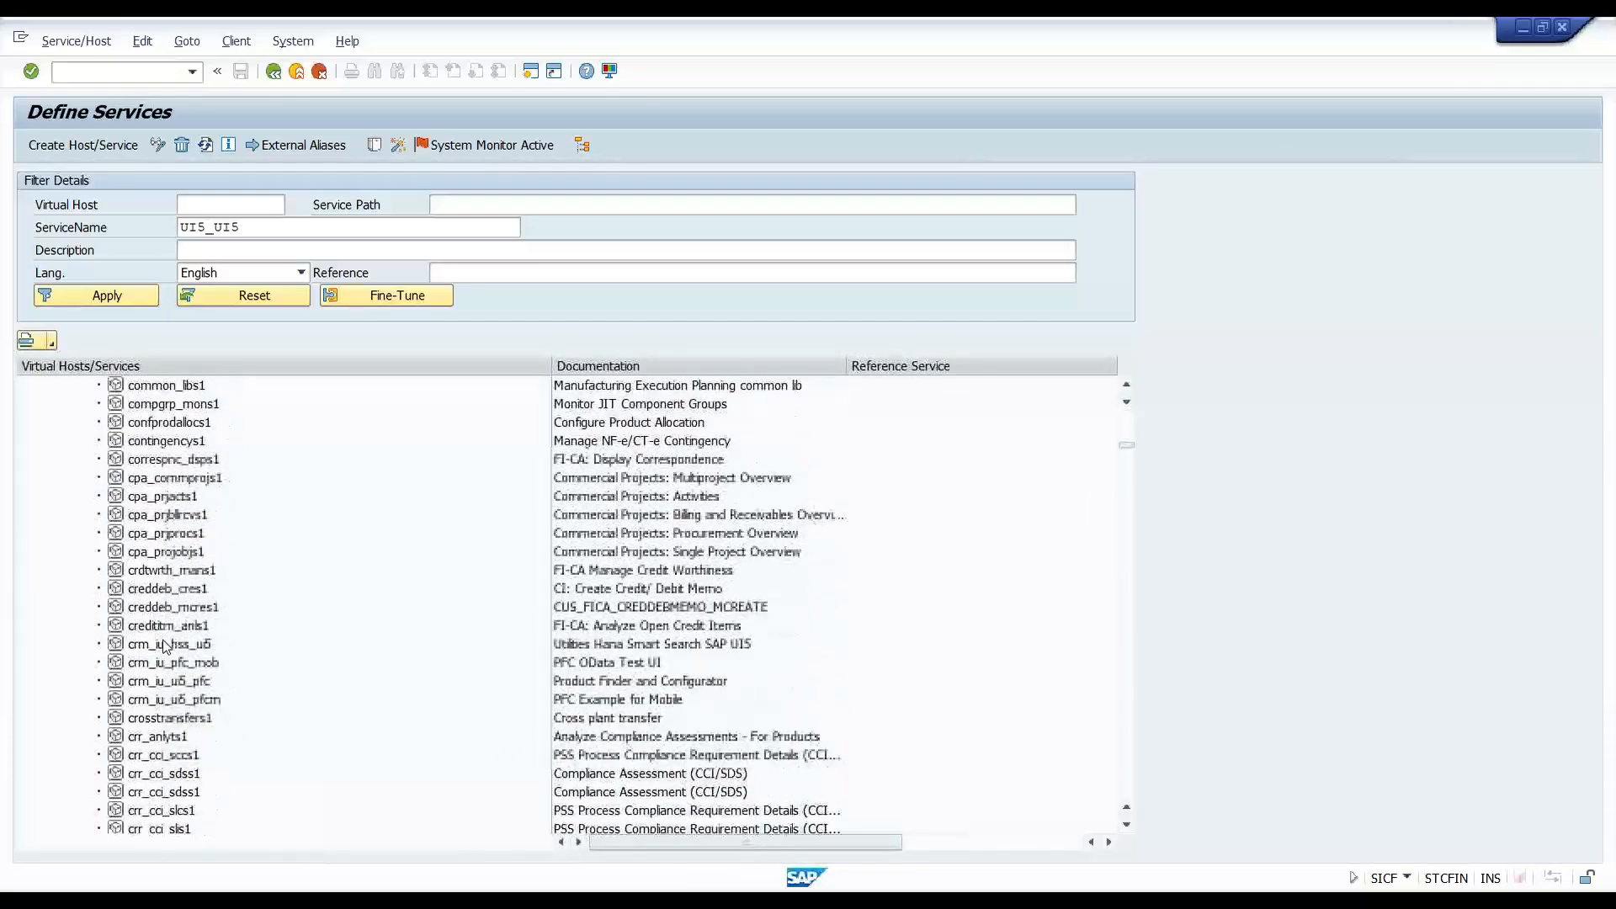
left_click_drag(1126, 455, 1124, 793)
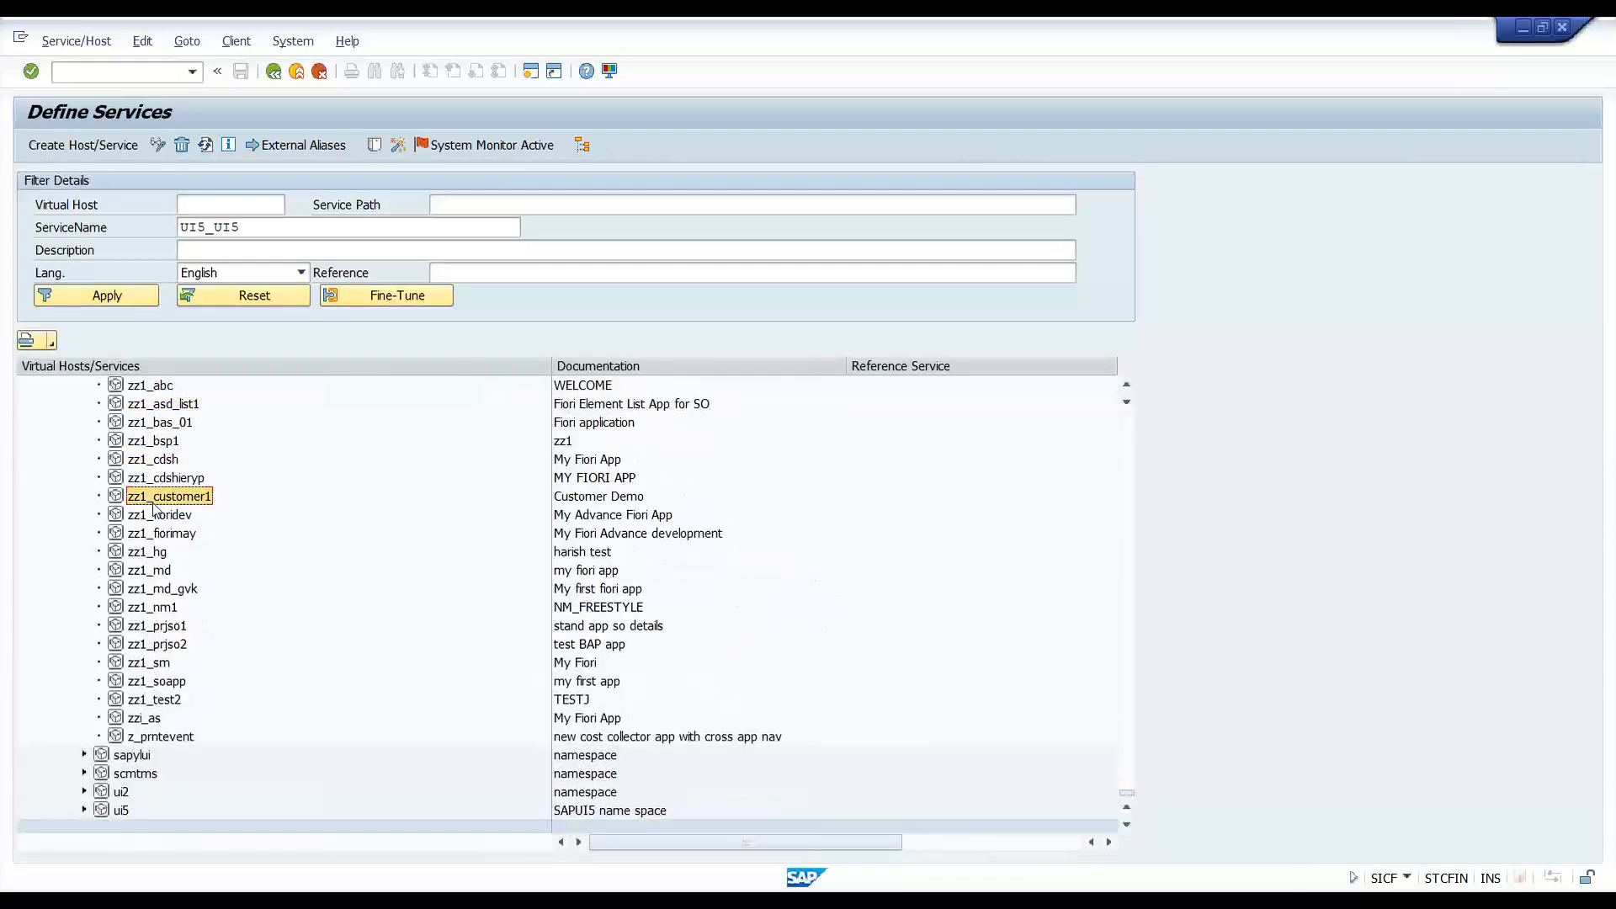
scroll(172, 640, "up", 7)
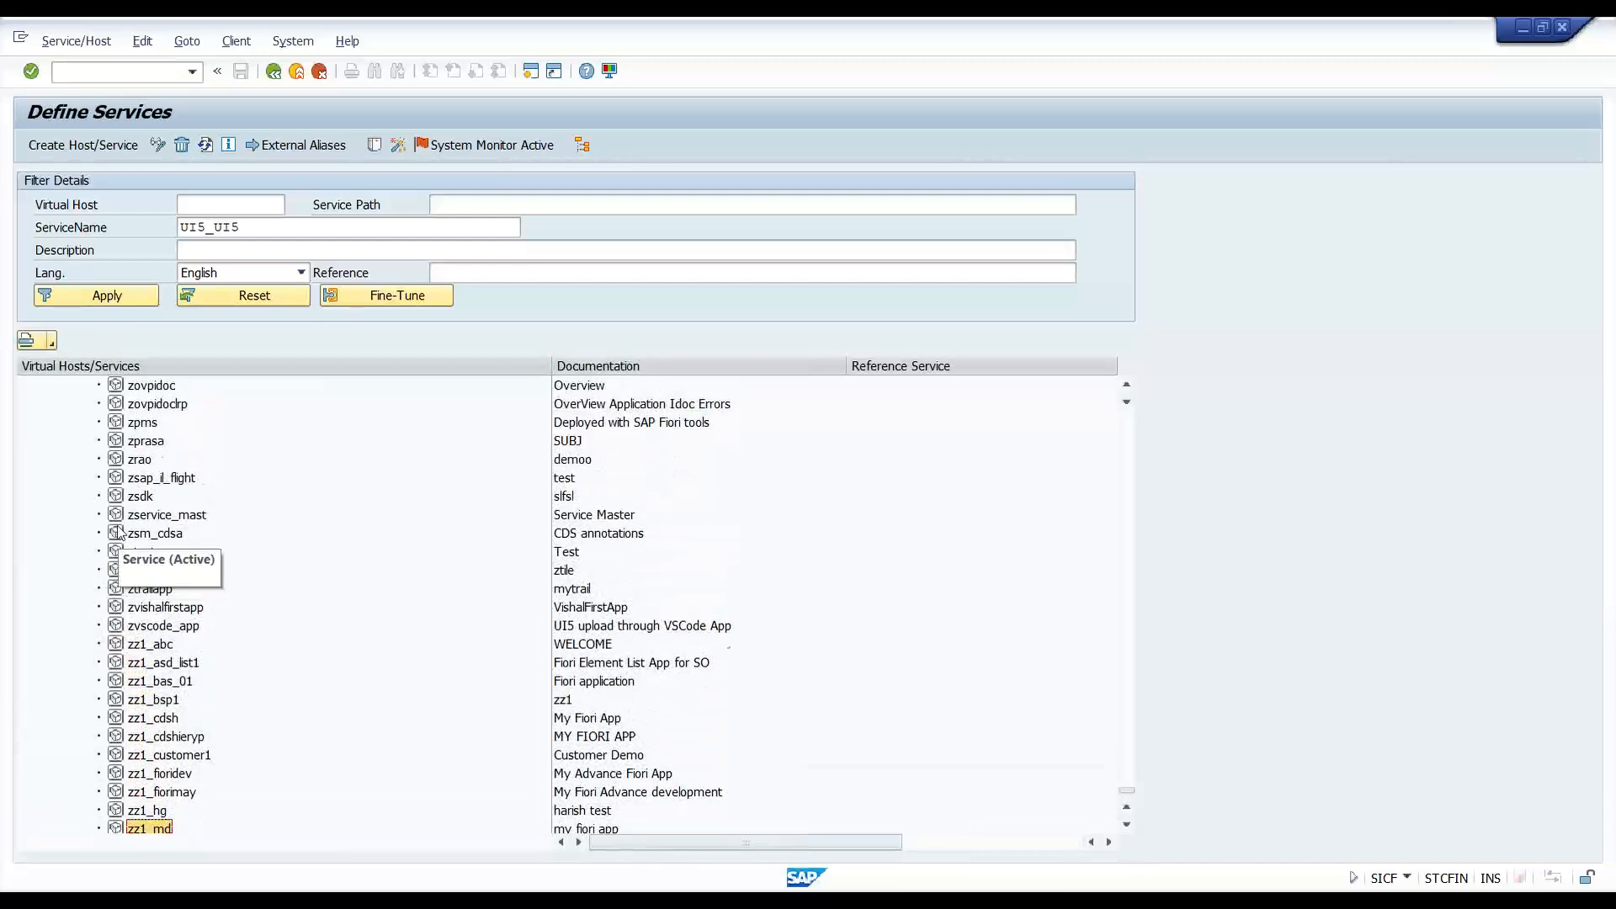
scroll(130, 522, "up", 4)
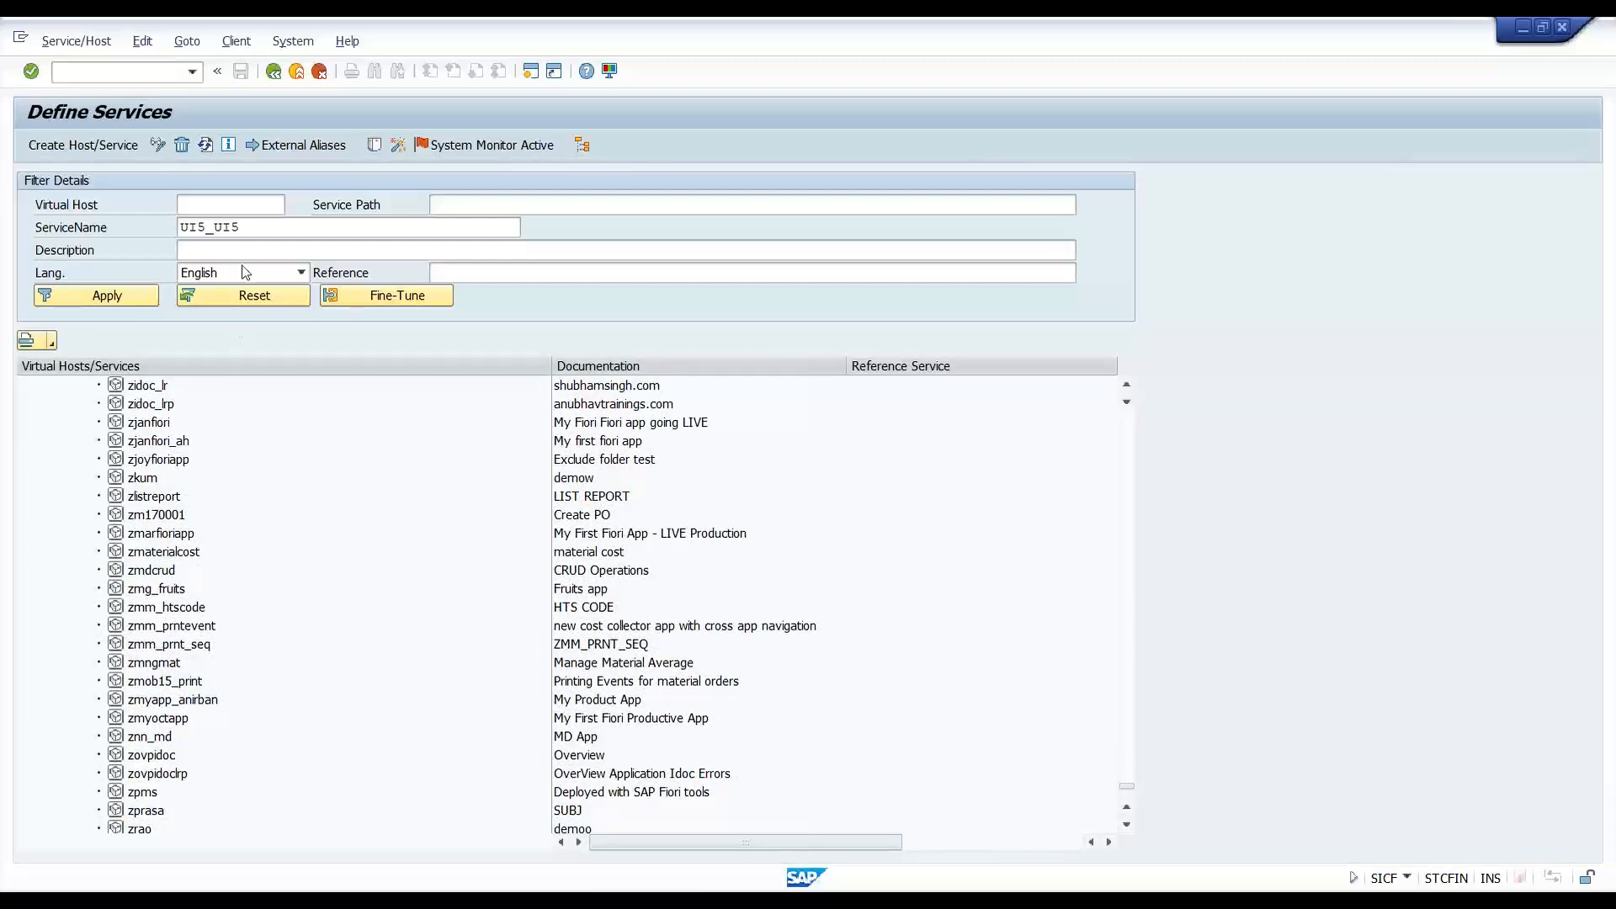
Check the UI5_UI5 service name in the filter, and return to manifest.json to inspect the uri under sap.platform.abap.
left_click(192, 229)
left_click_drag(191, 231, 152, 231)
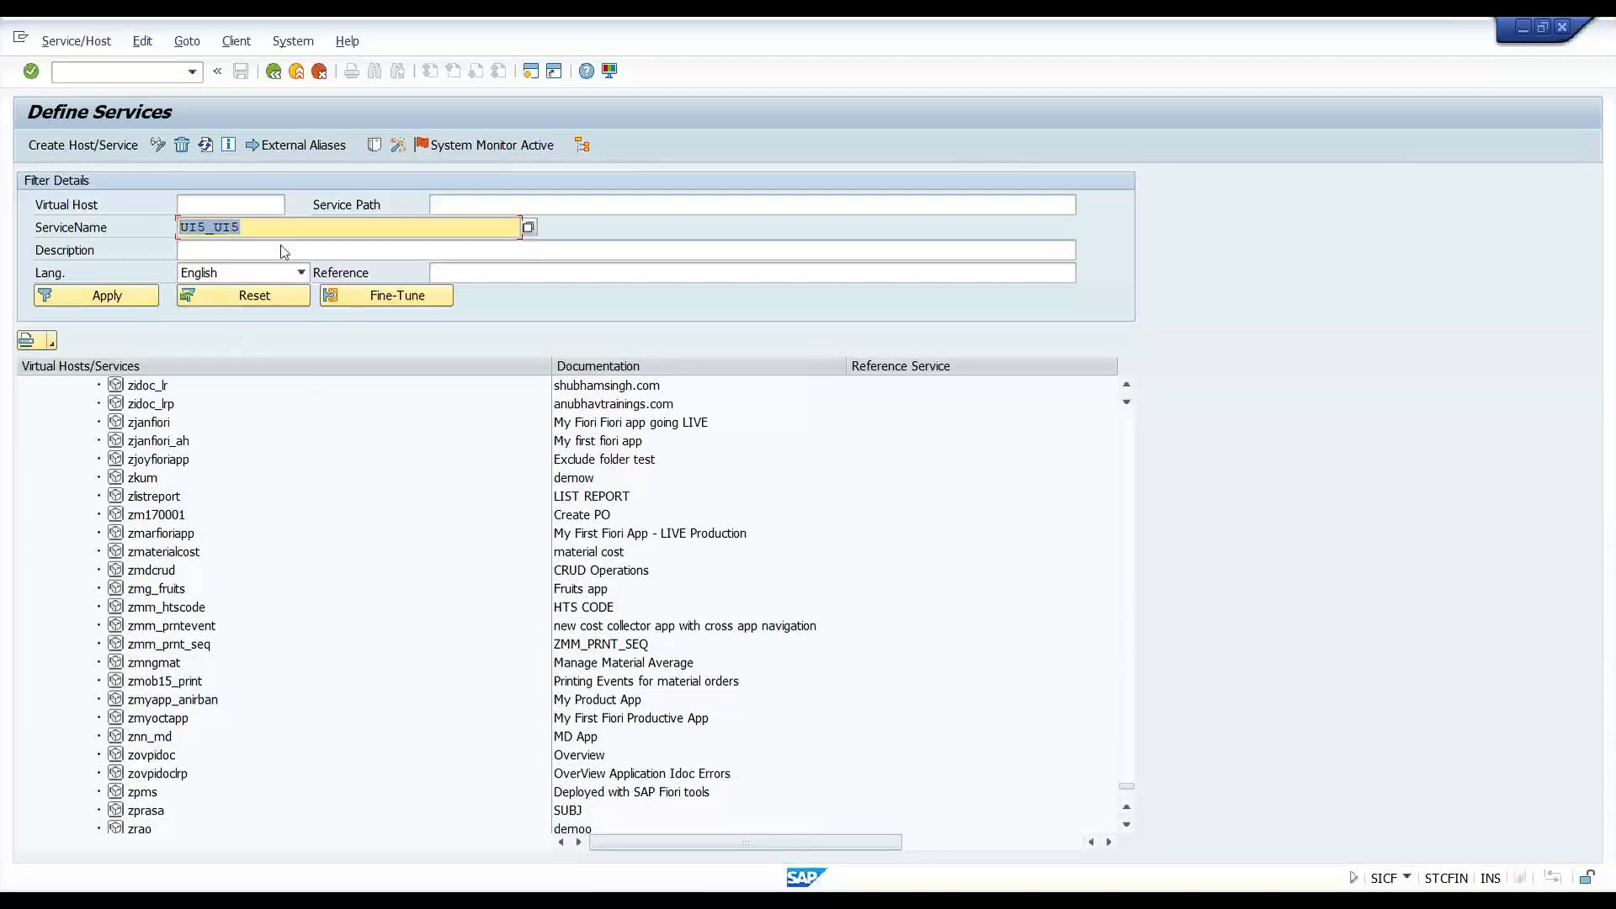
left_click(273, 72)
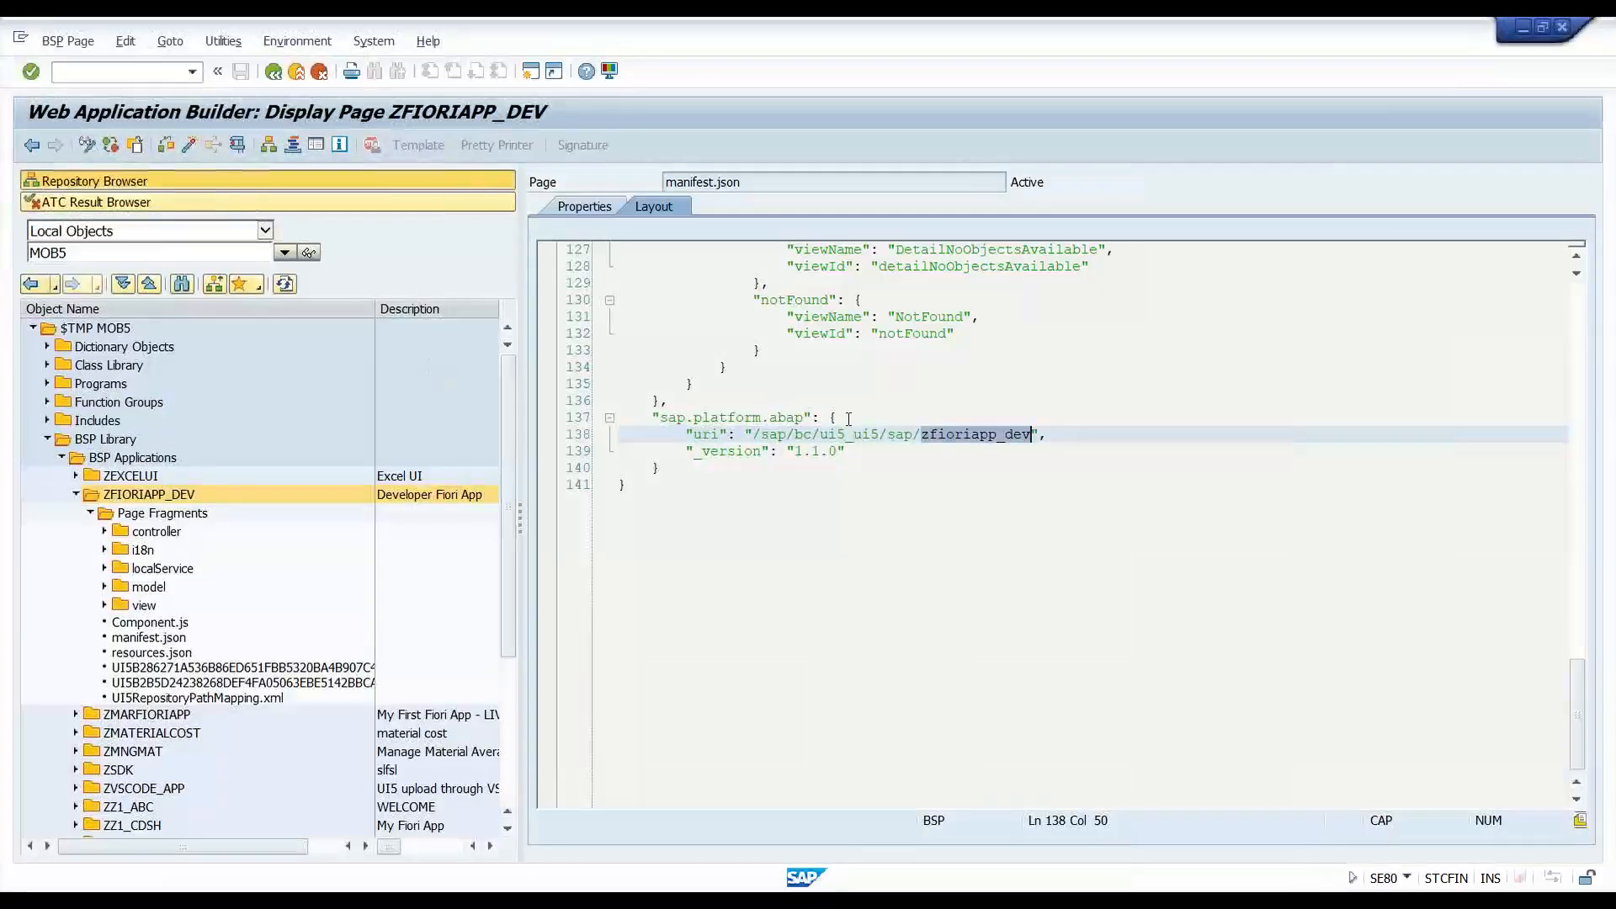
left_click_drag(762, 434, 964, 435)
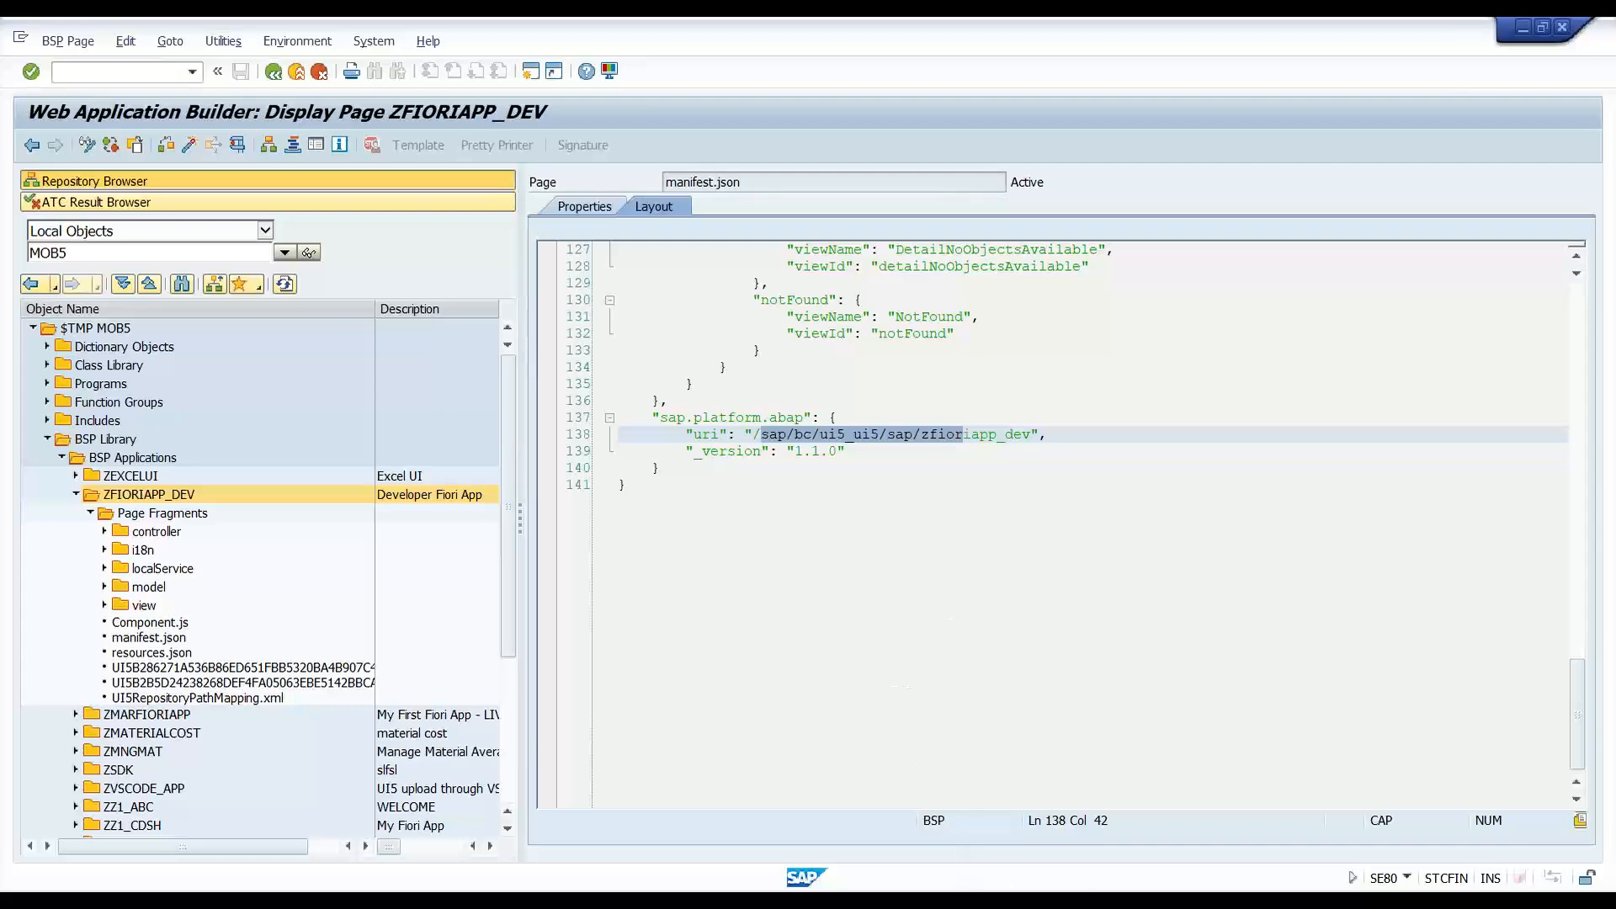
Switch to the target mapping in the browser and set its URL to /sap/bc/ui5_ui5/sap/zfioriapp_dev.
mouse_move(320, 901)
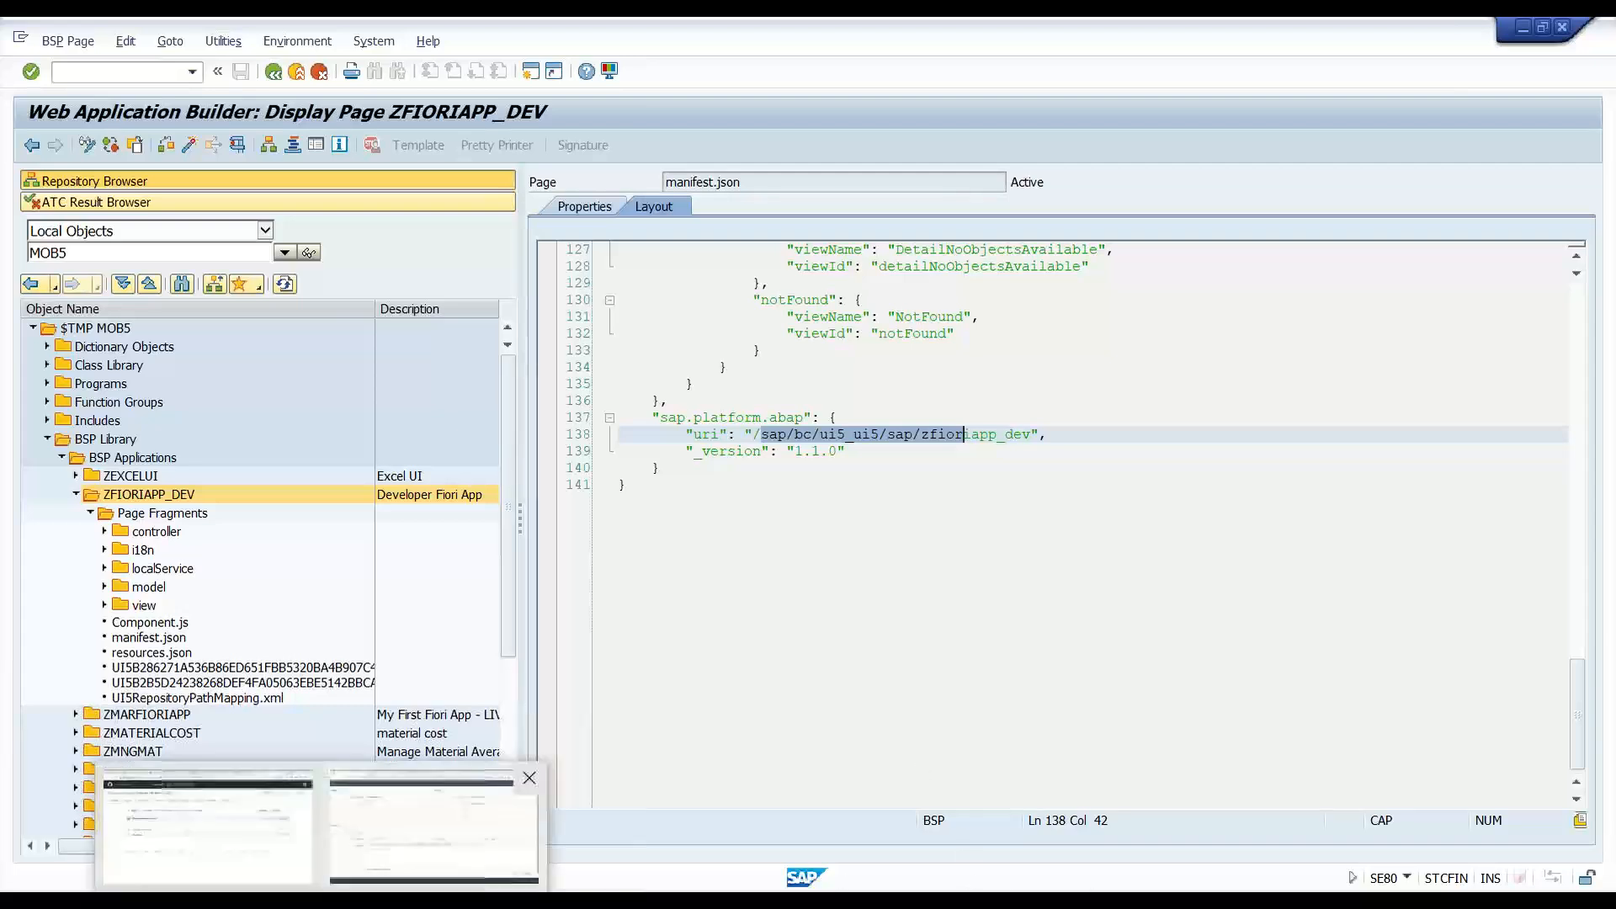
left_click(433, 829)
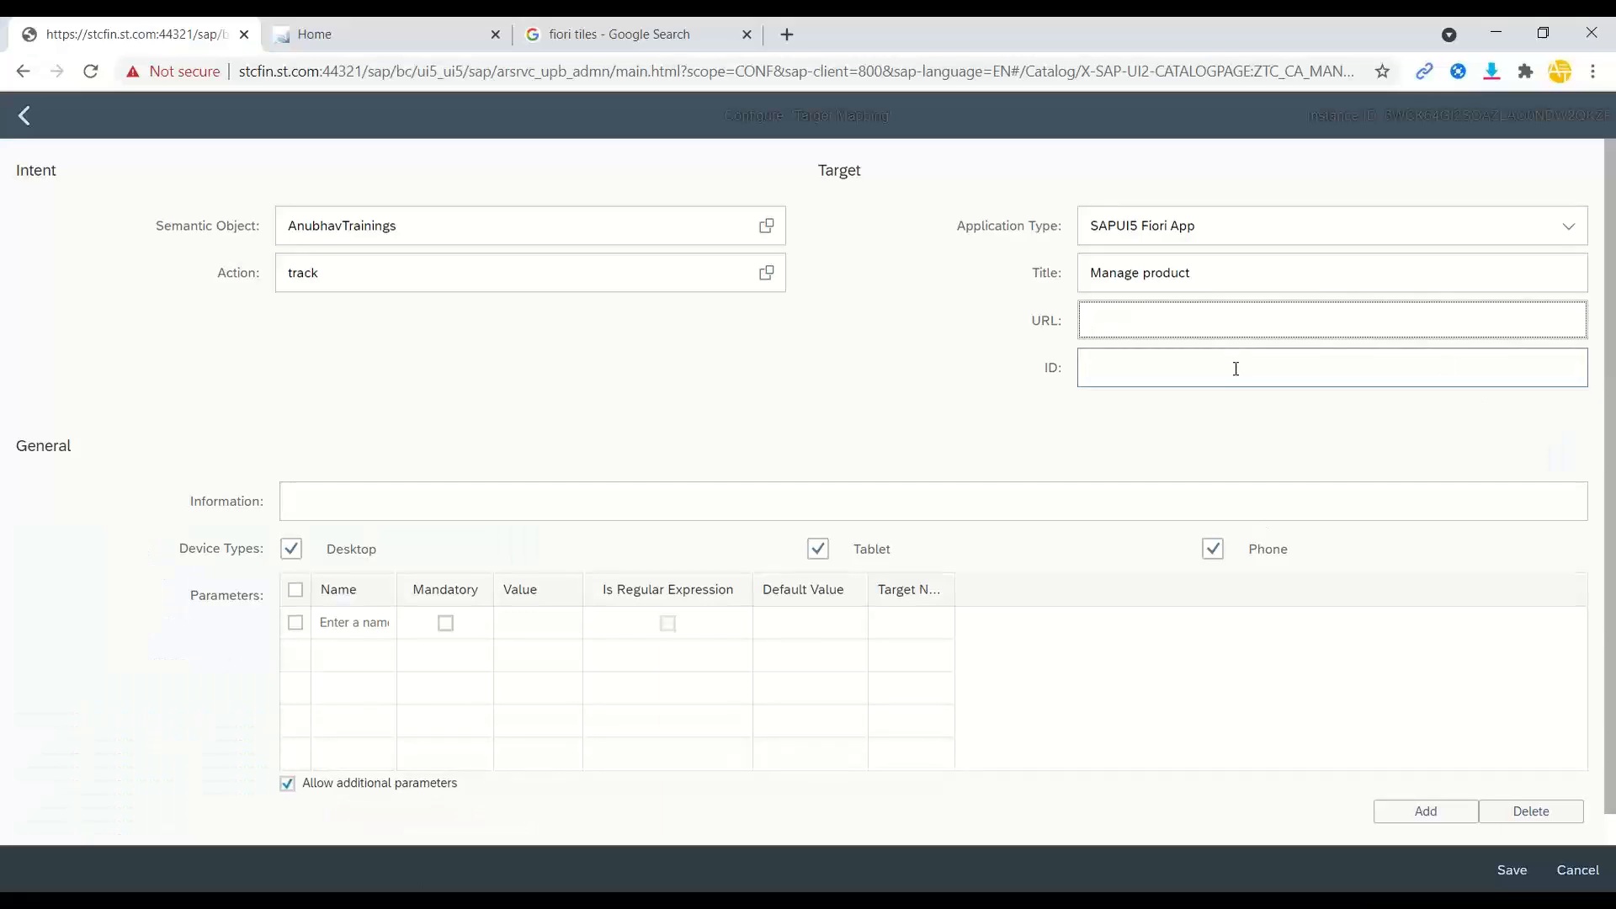
type("/sap/bc/ui5_ui5/sap/zfioriapp_dev")
left_click_drag(1320, 324, 1021, 315)
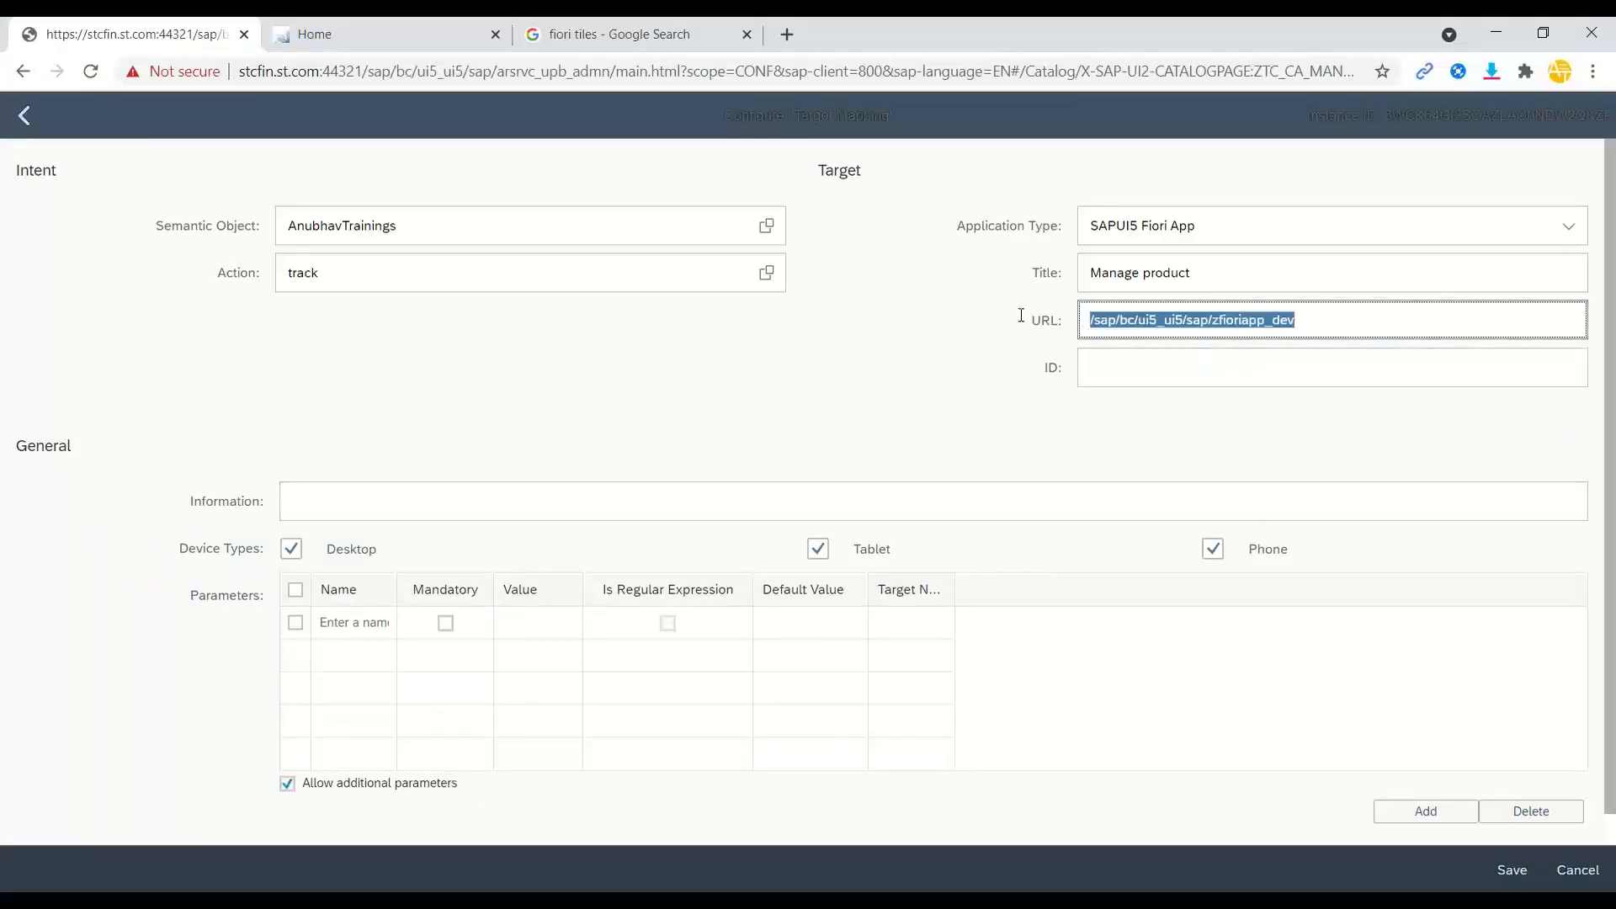
left_click(1176, 375)
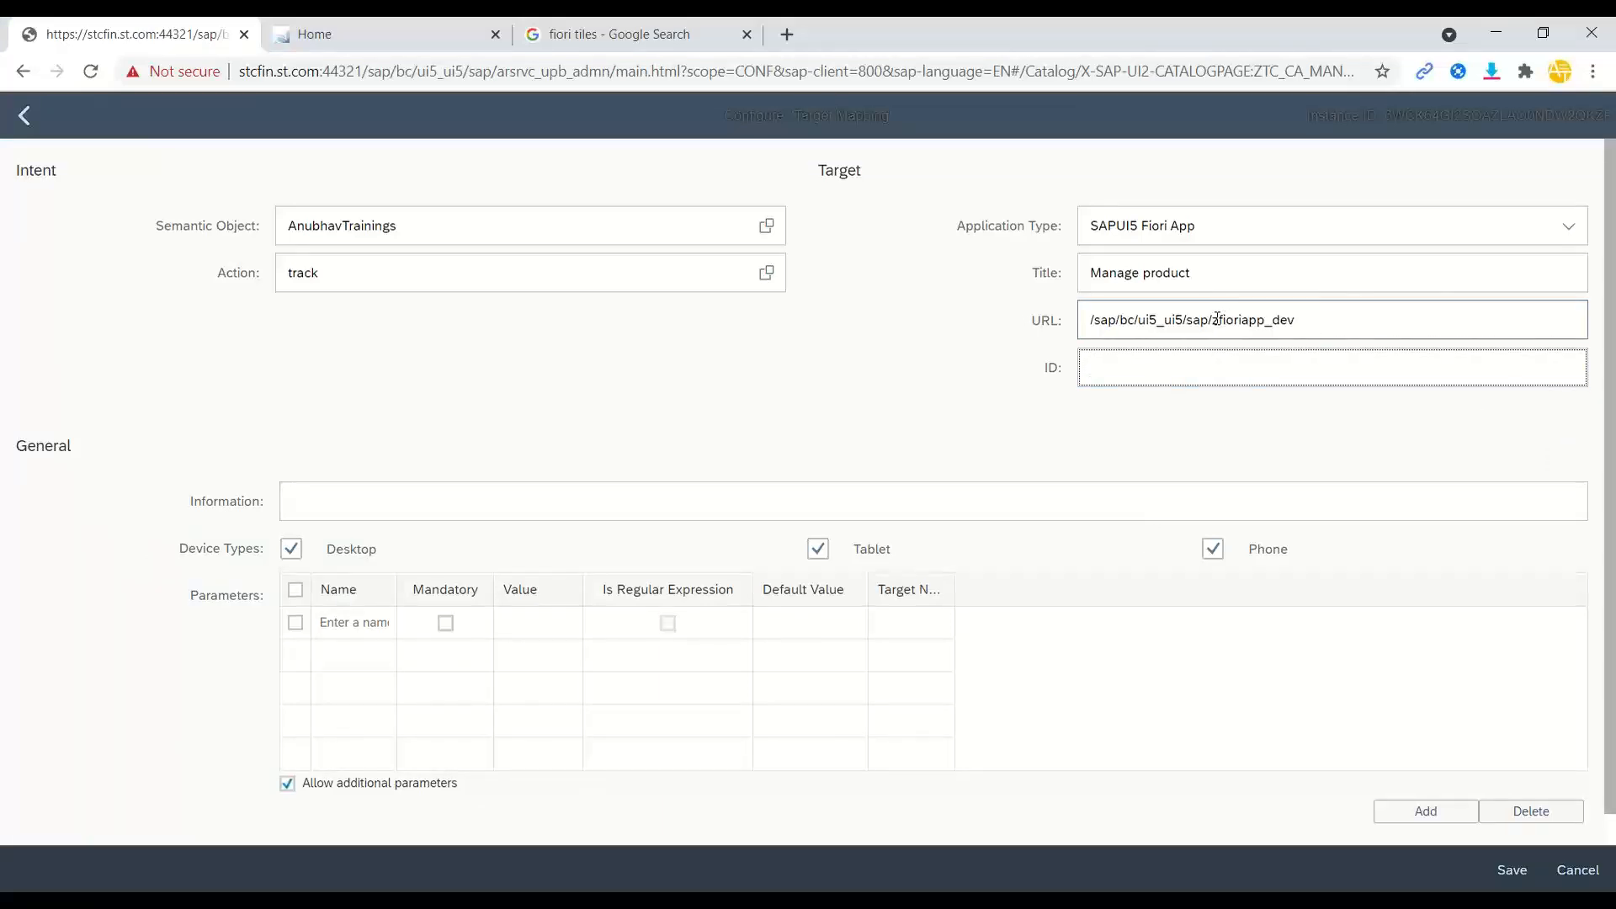
left_click_drag(1217, 318, 1321, 318)
left_click(1356, 318)
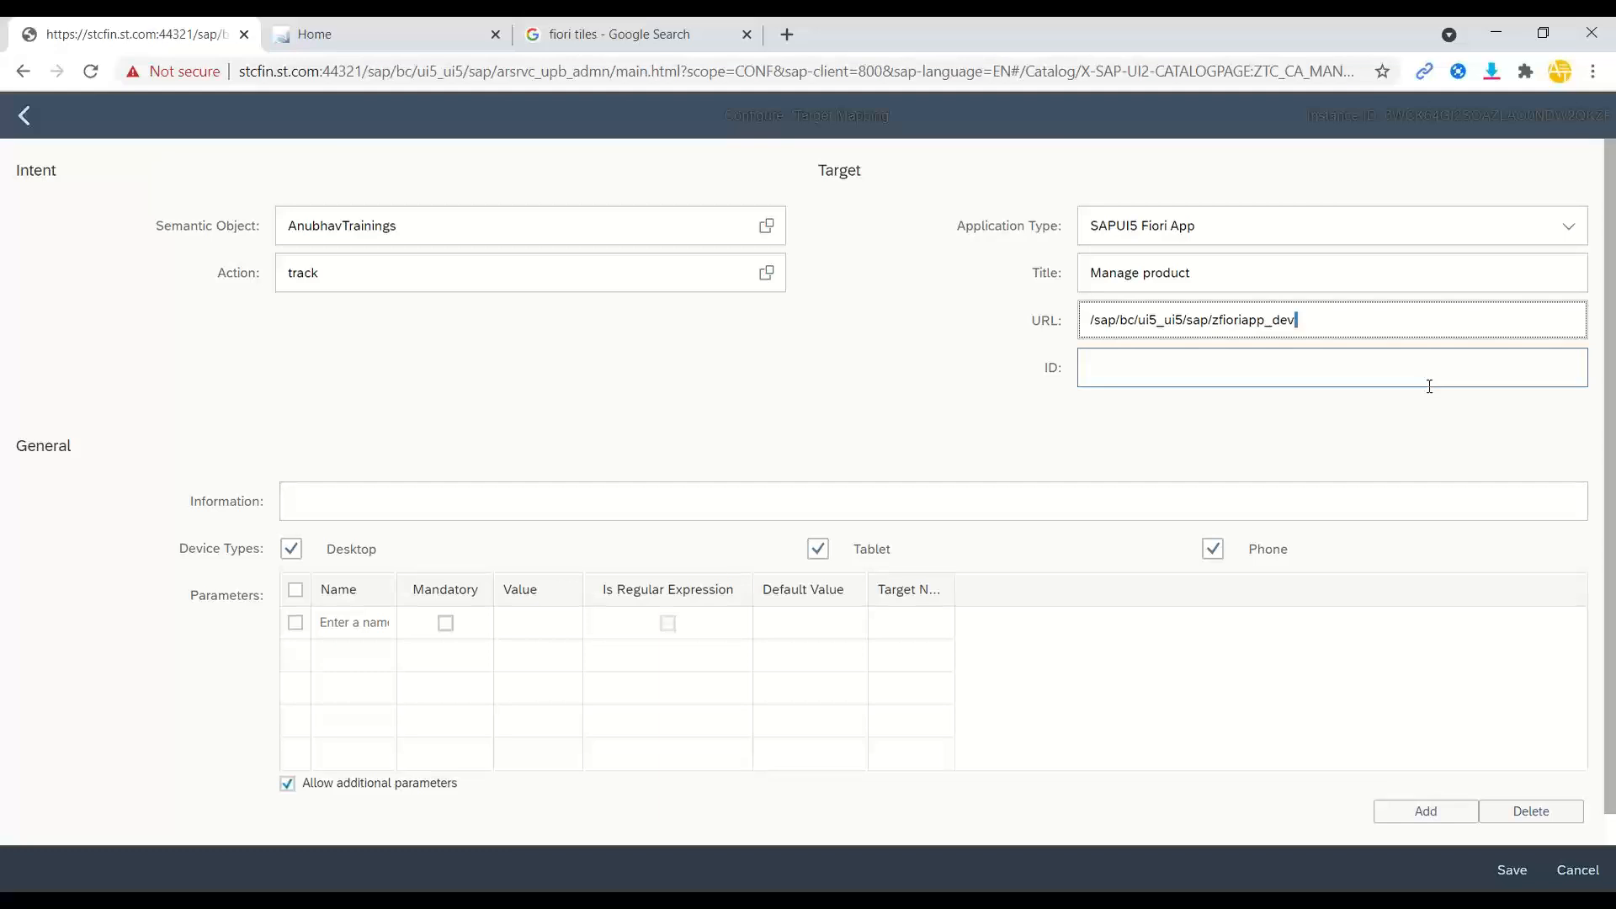
type("/")
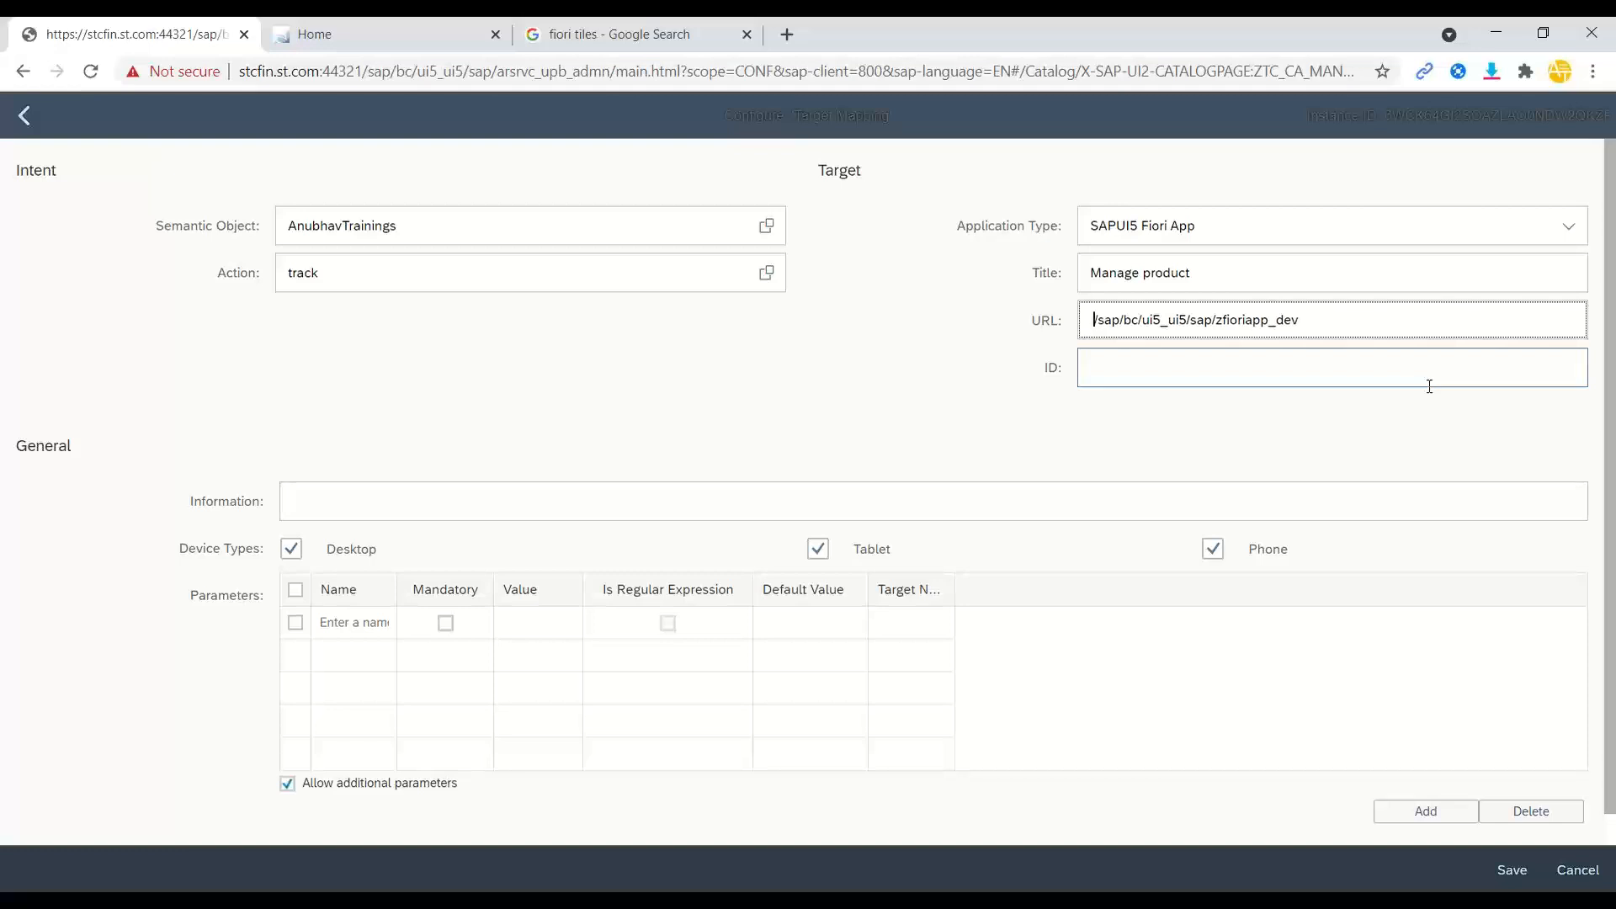
key("BackSpace")
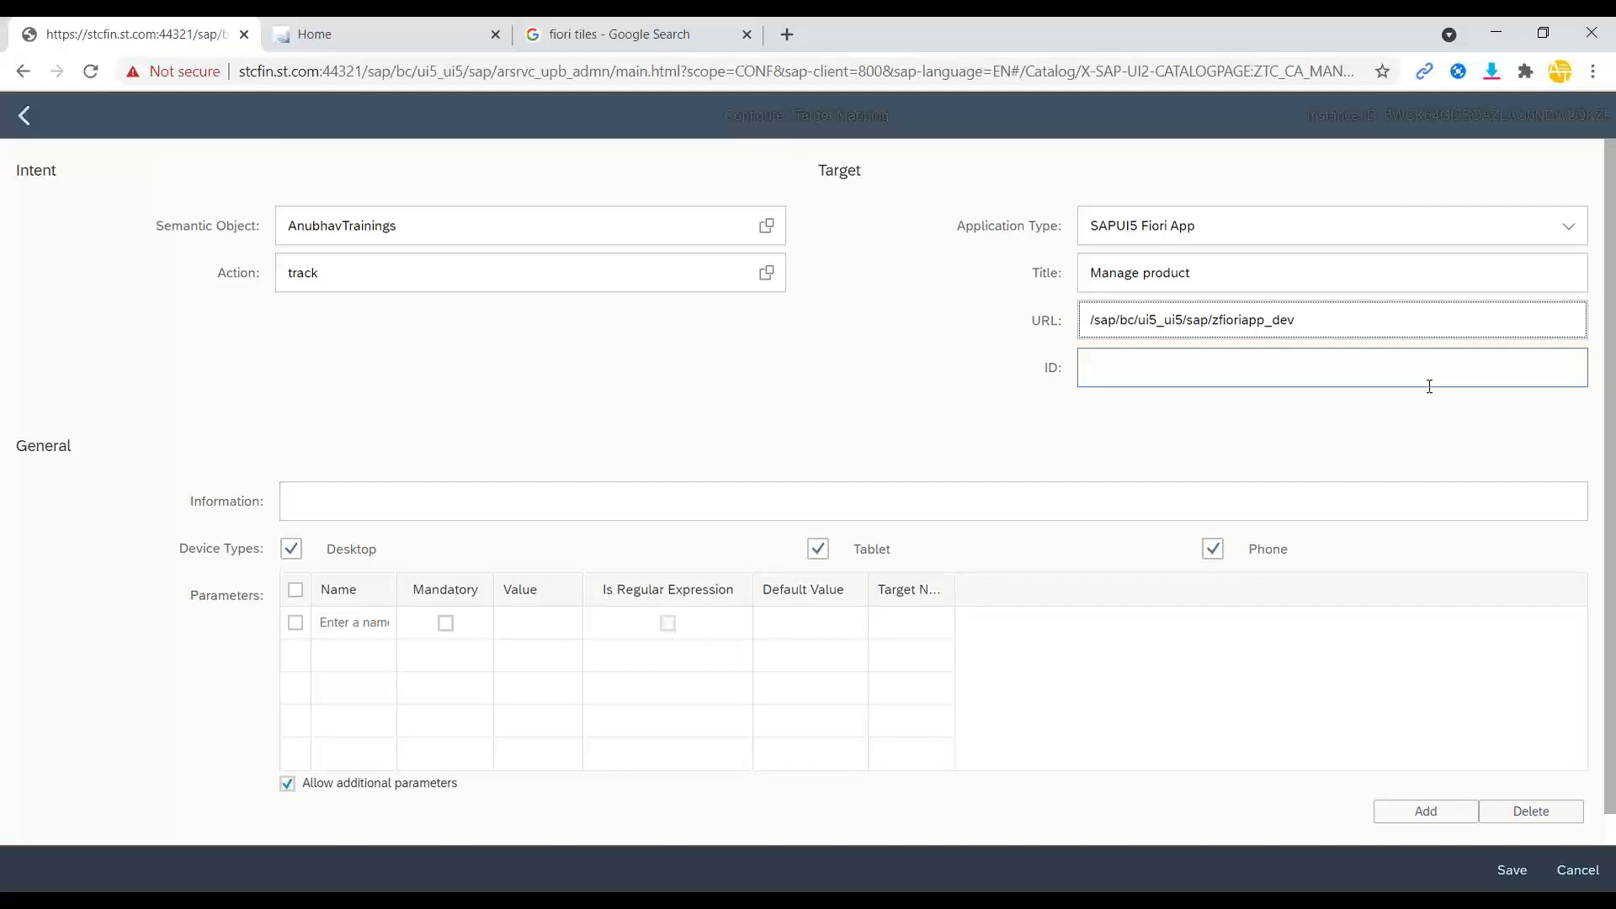
Copy the target mapping URL onto two lines in Notepad, compare the line ends, and close the note.
left_click_drag(1338, 325, 1049, 326)
key("ctrl+c")
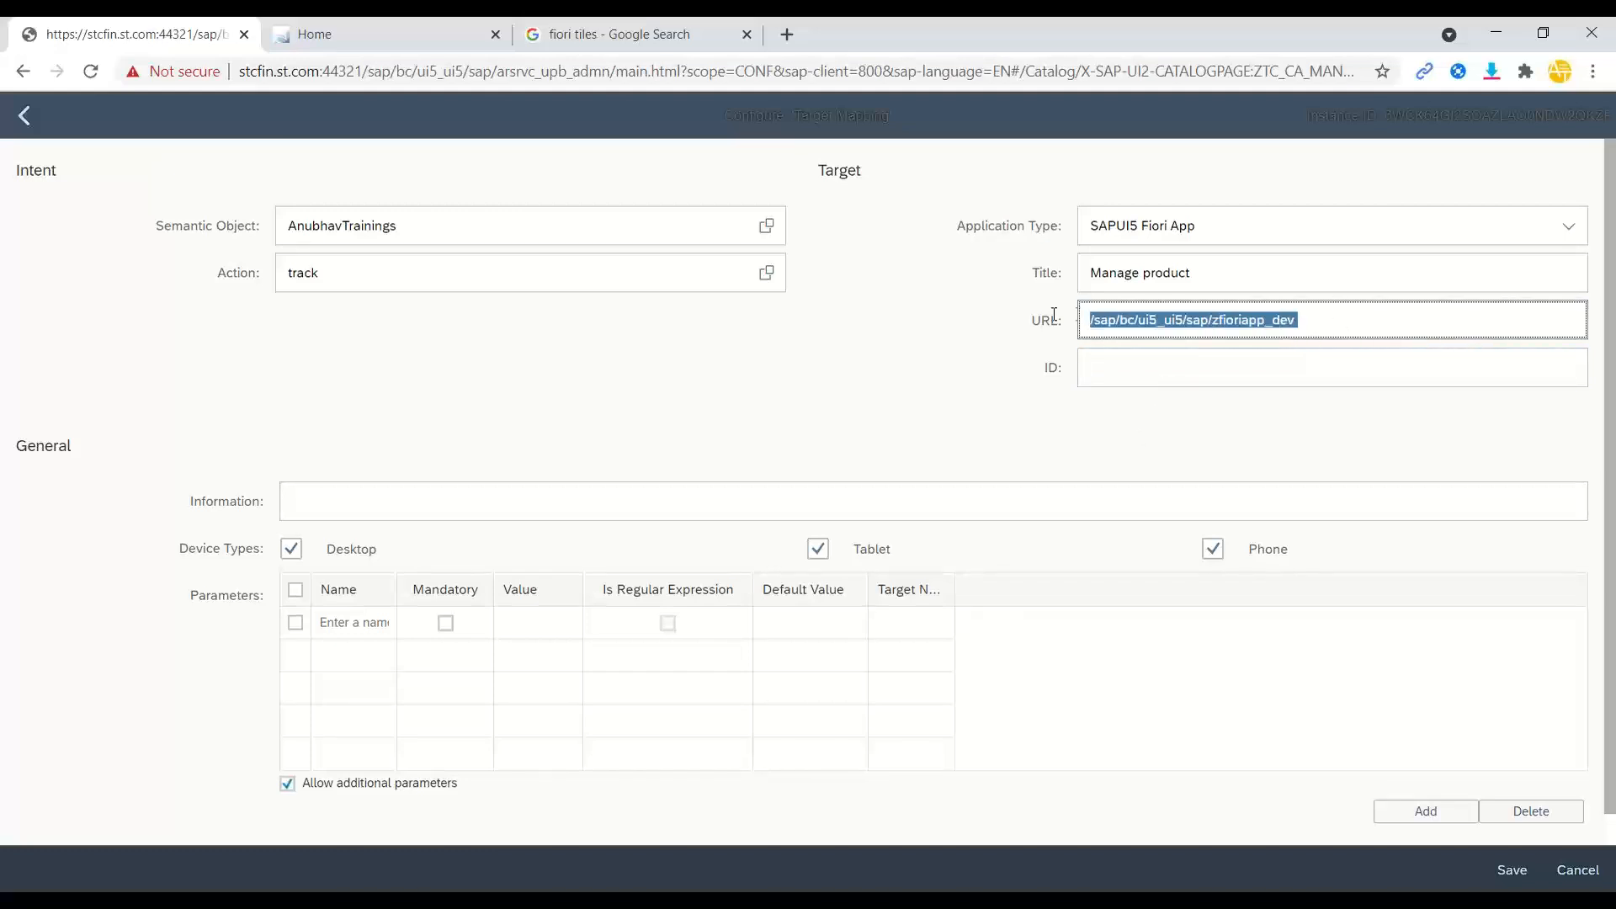
left_click(208, 898)
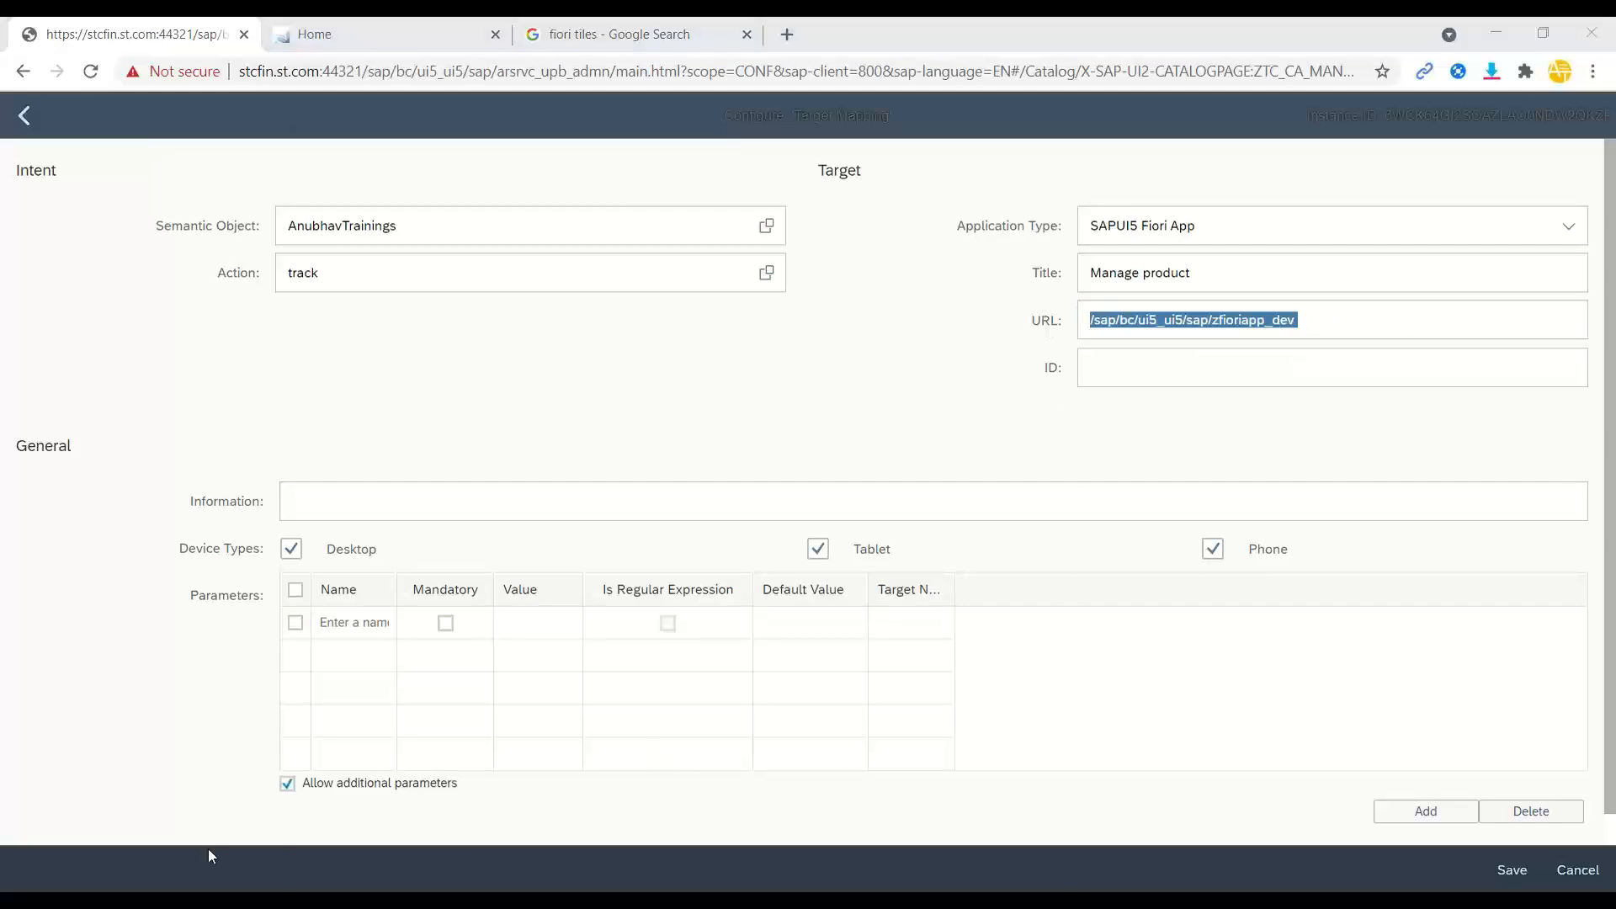
key("ctrl+v")
key("Return")
key("ctrl+v")
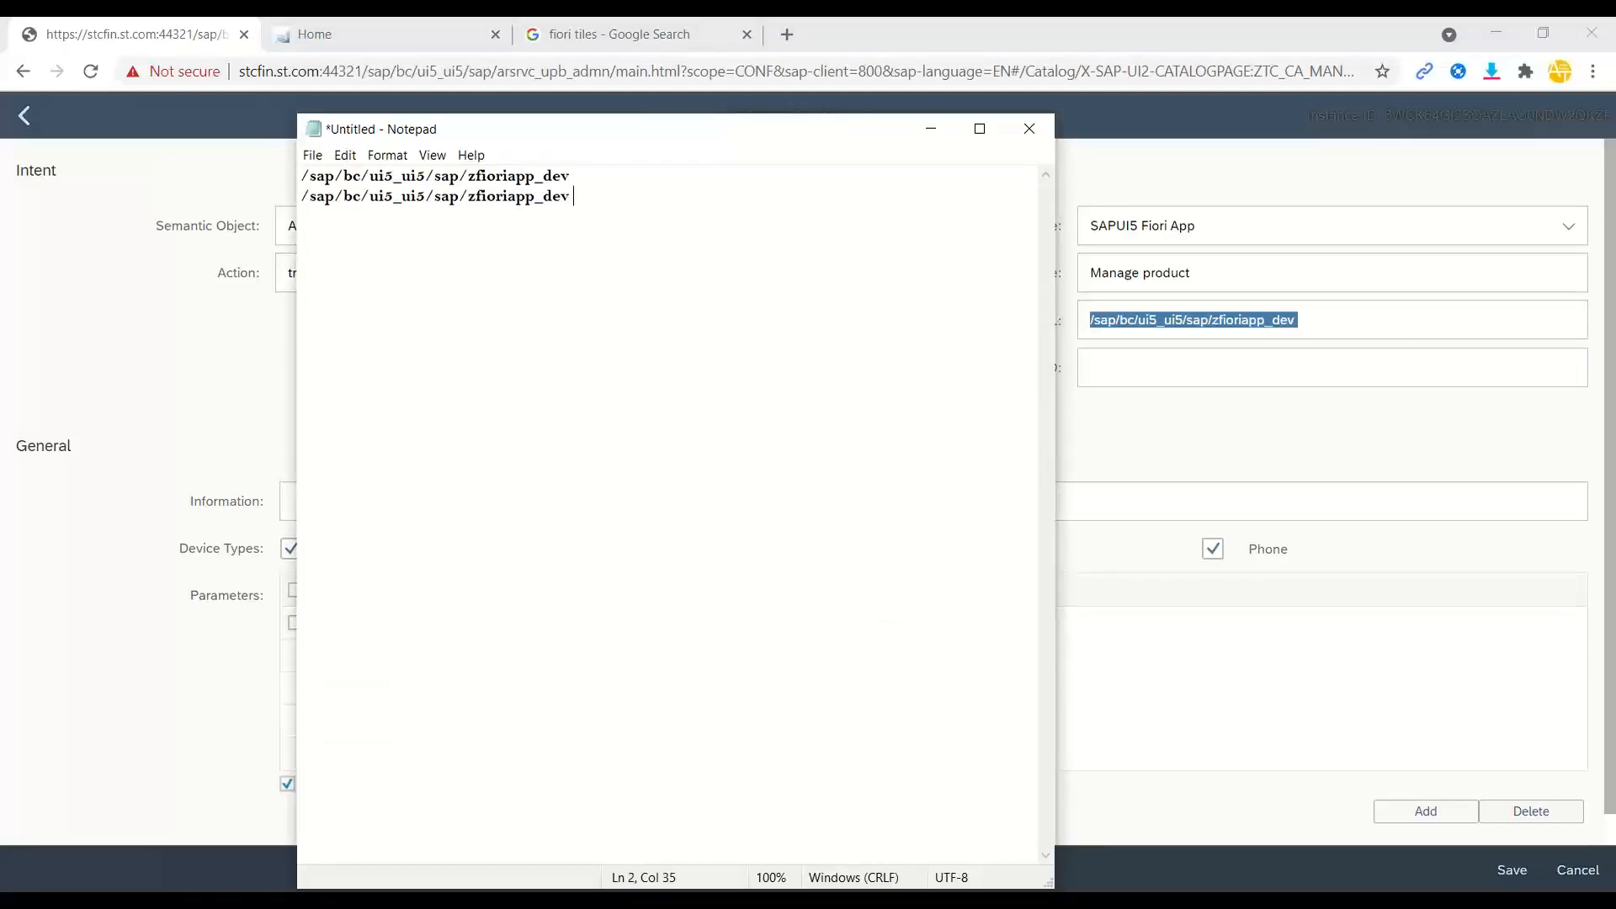
left_click(588, 177)
left_click(593, 202)
left_click(605, 178)
left_click(1028, 125)
left_click(831, 466)
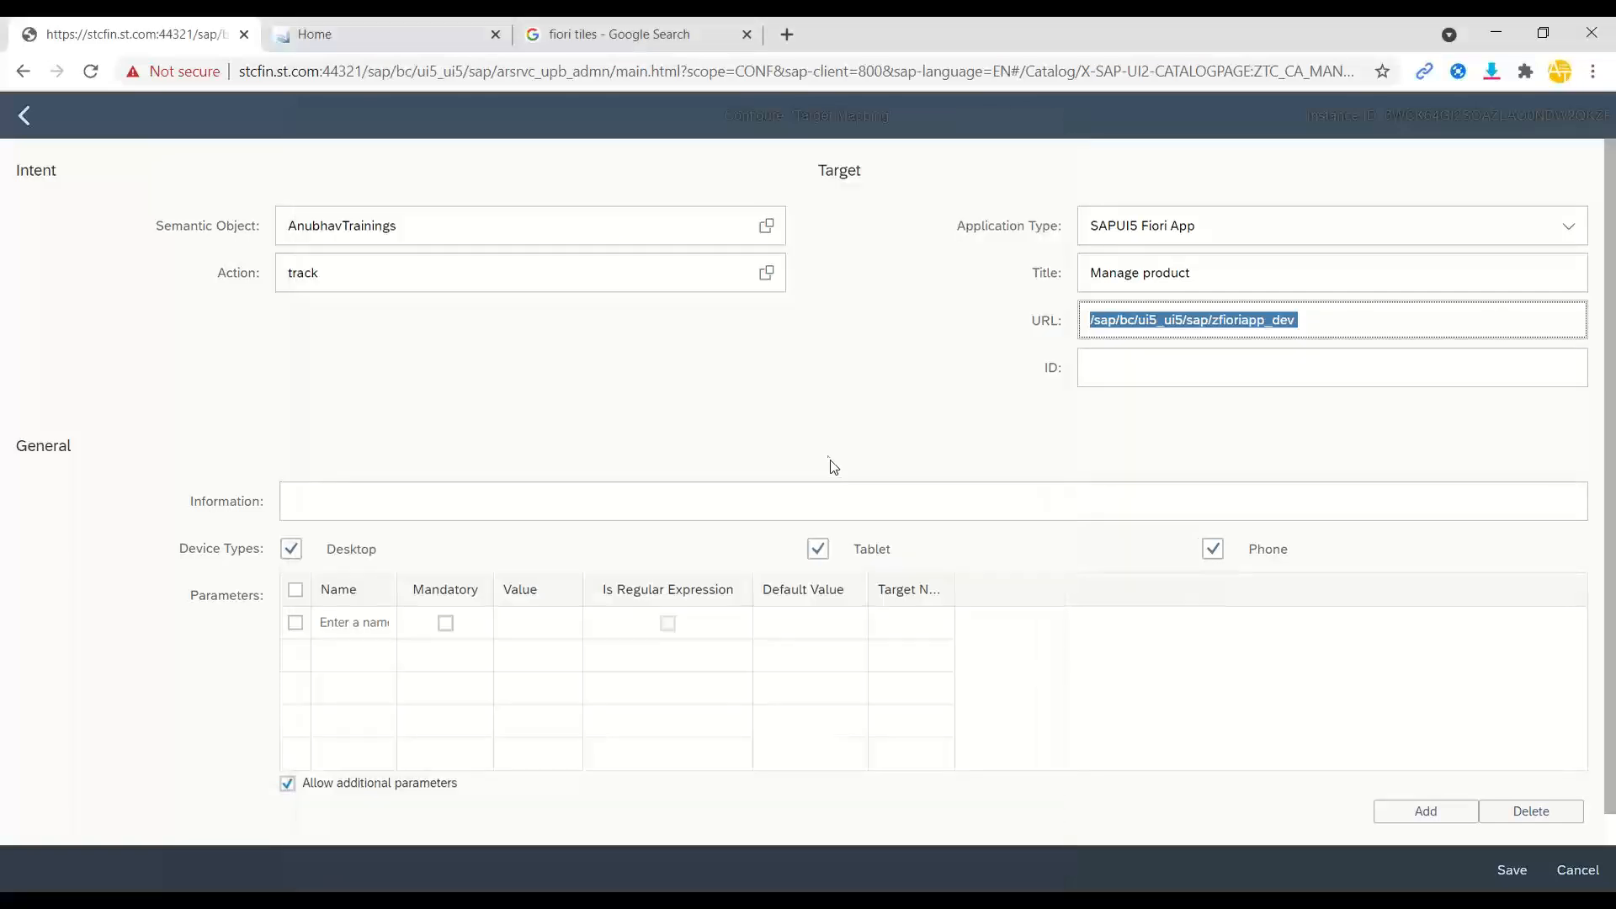
Copy the sap.app id anubhav.training.ZFIORIDEV from manifest.json into the target mapping's ID.
left_click(1149, 368)
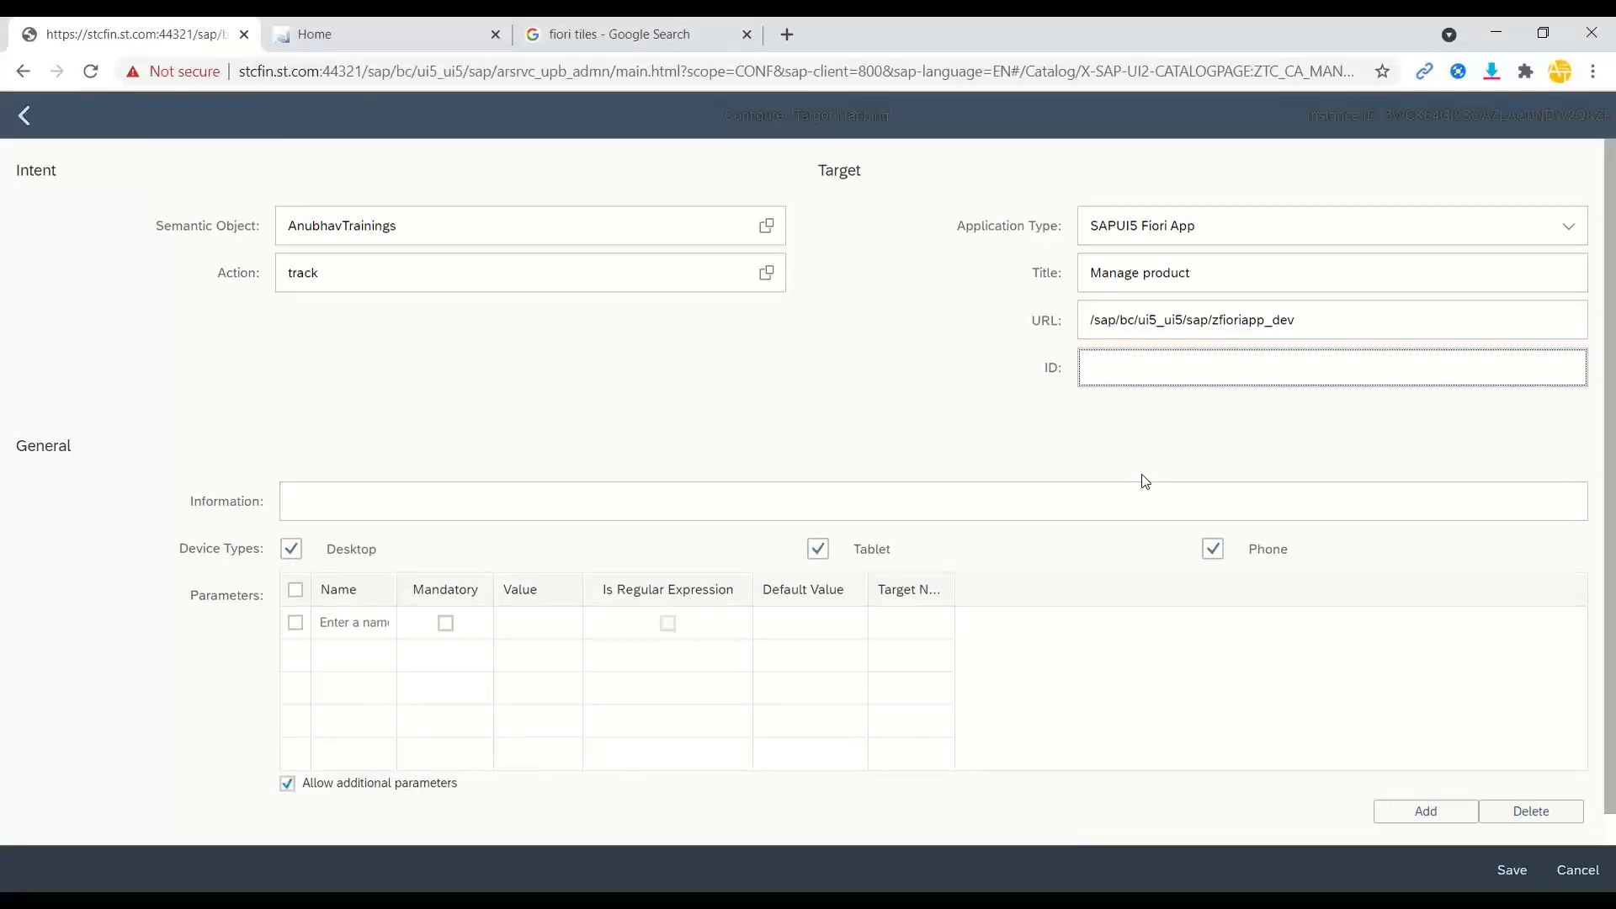
key("alt+Tab")
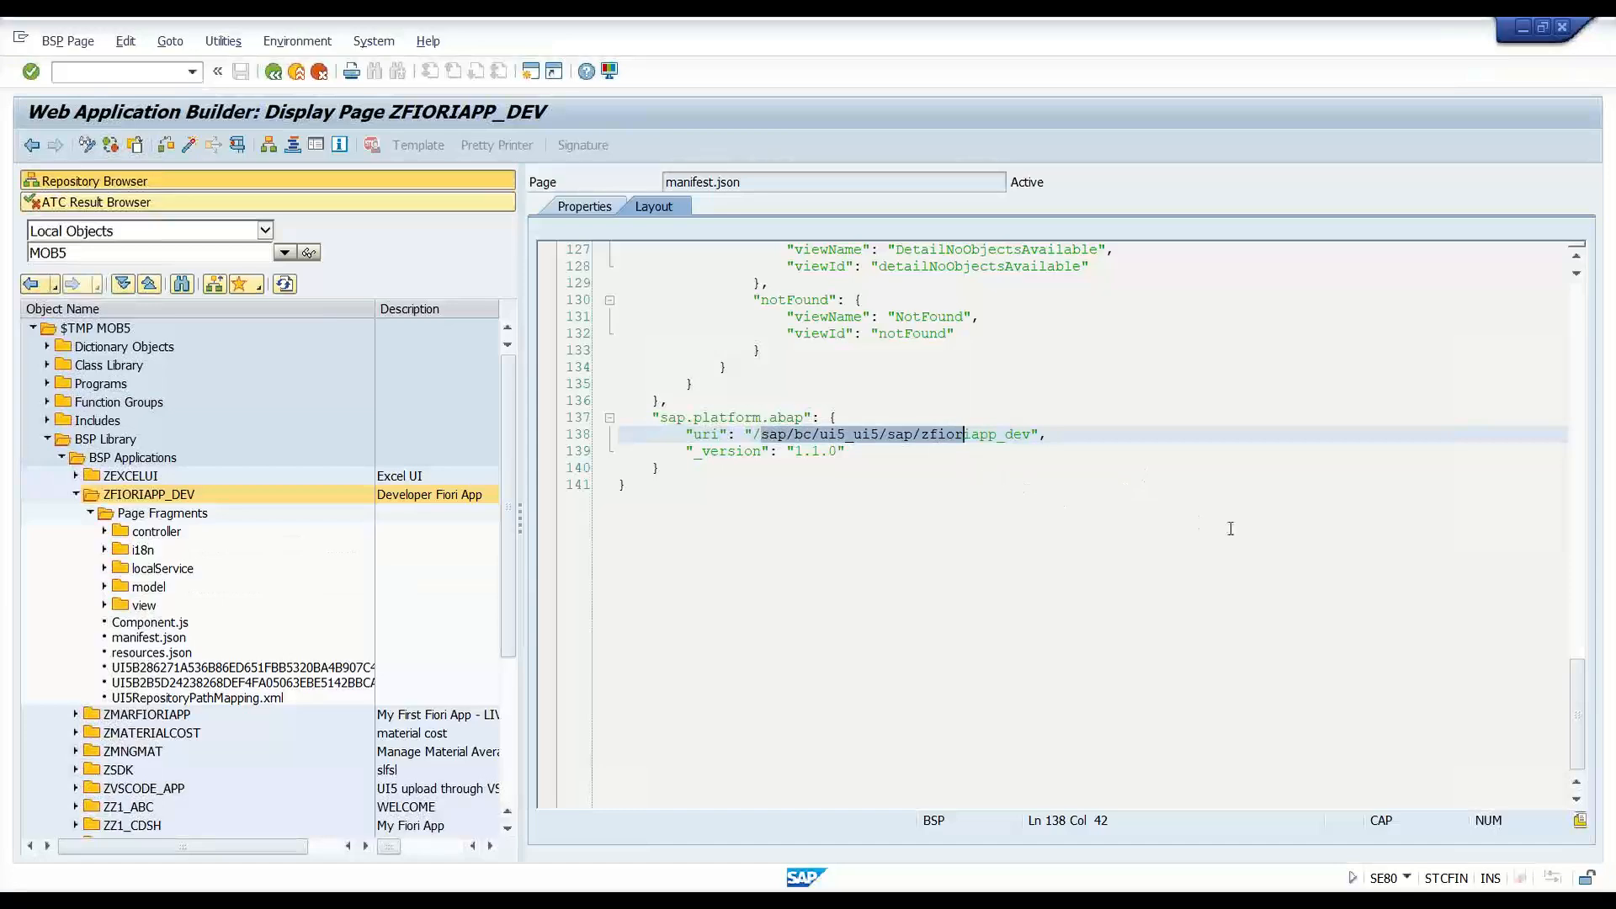
left_click_drag(1579, 673, 1586, 302)
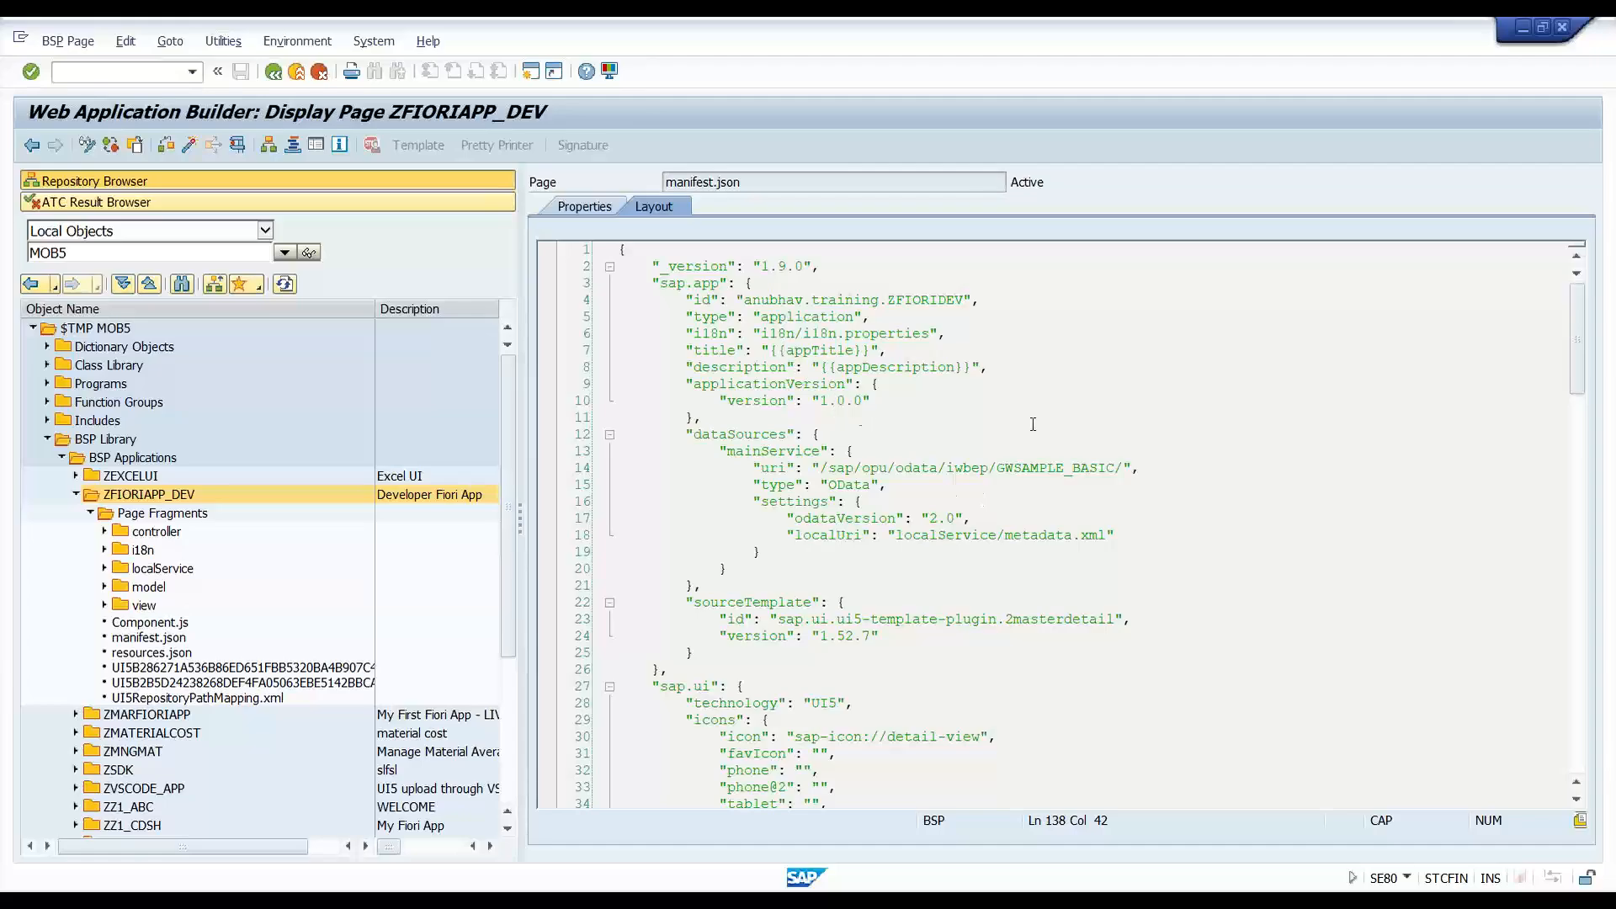
key("alt+Tab")
key("alt+Tab")
left_click_drag(694, 298, 966, 300)
key("ctrl+c")
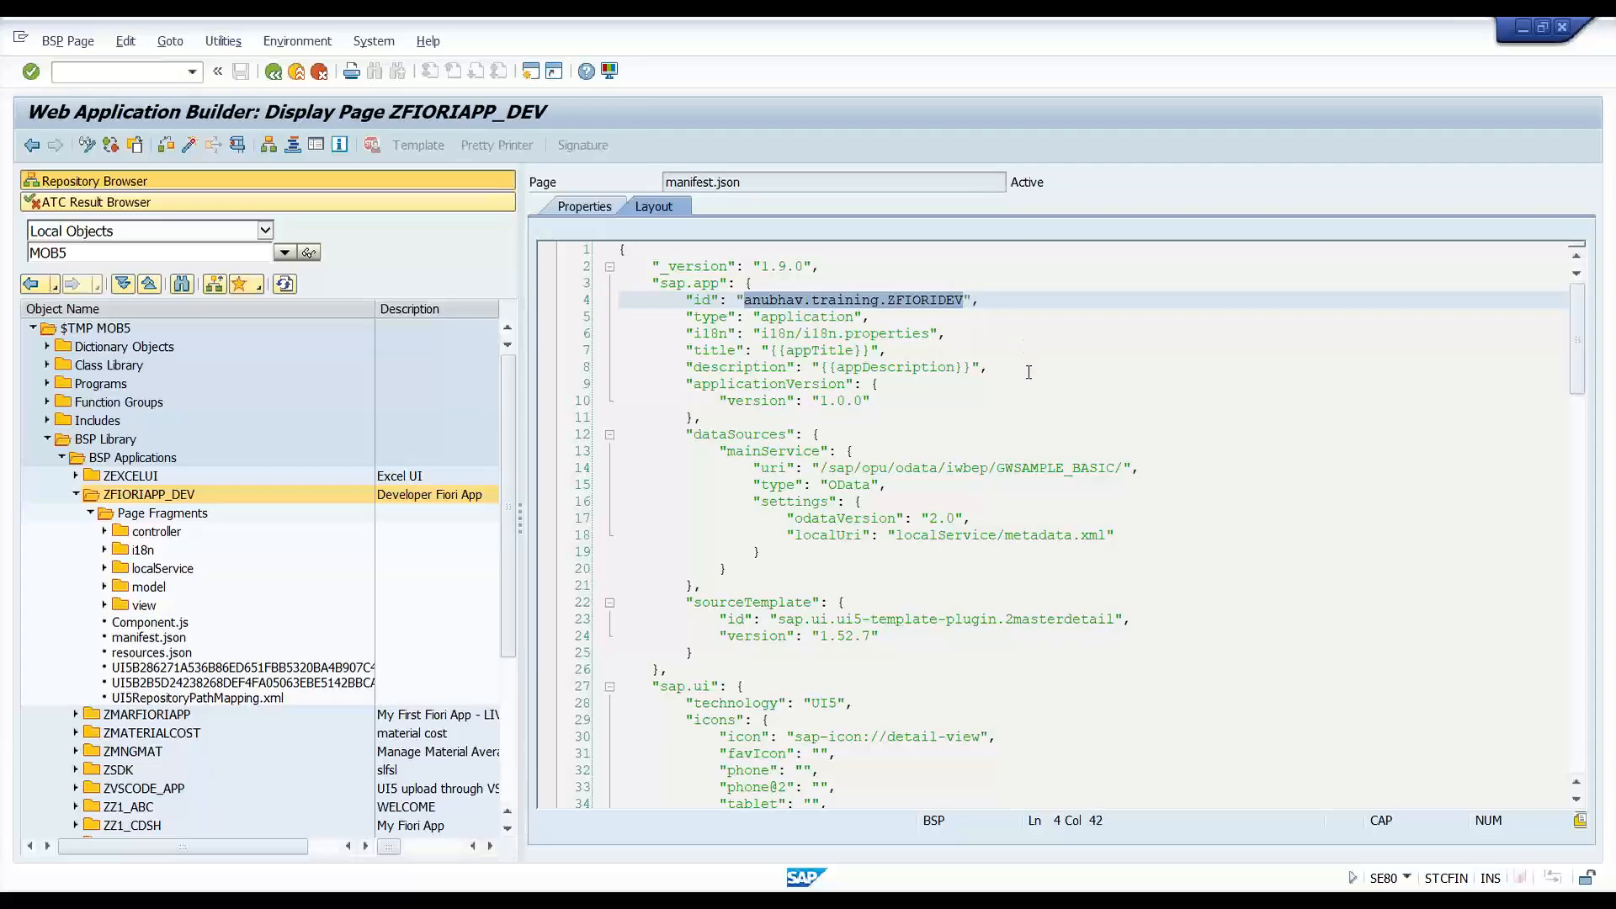
key("alt+Tab")
key("ctrl+v")
double_click(1210, 369)
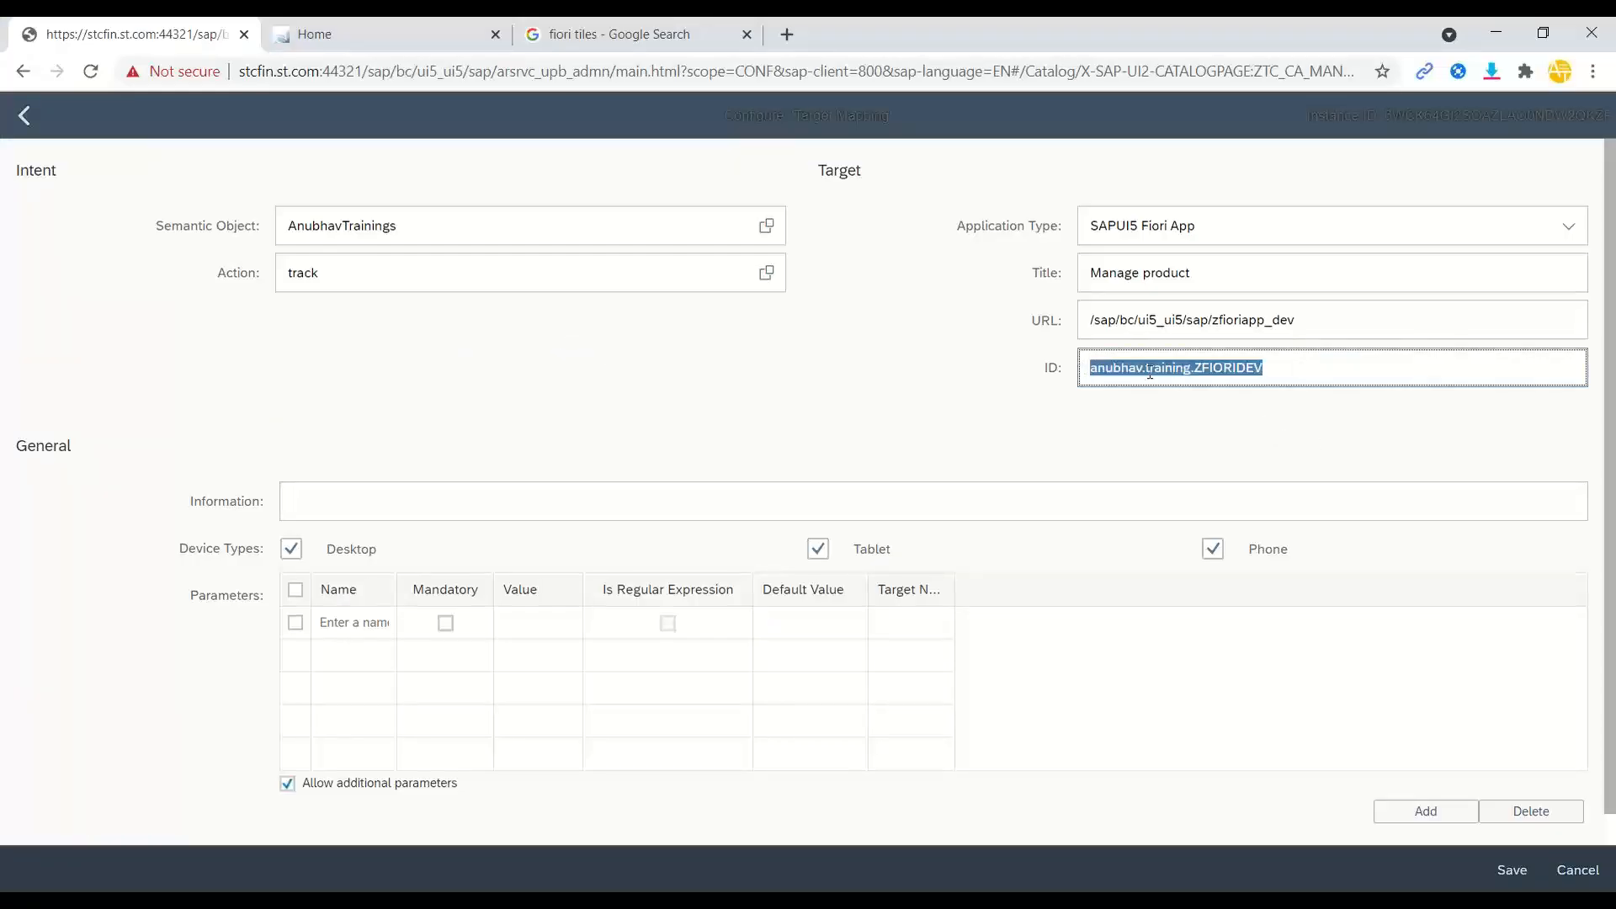
left_click(1210, 369)
Try to save the target mapping, then examine the error details and dismiss them.
left_click(1504, 875)
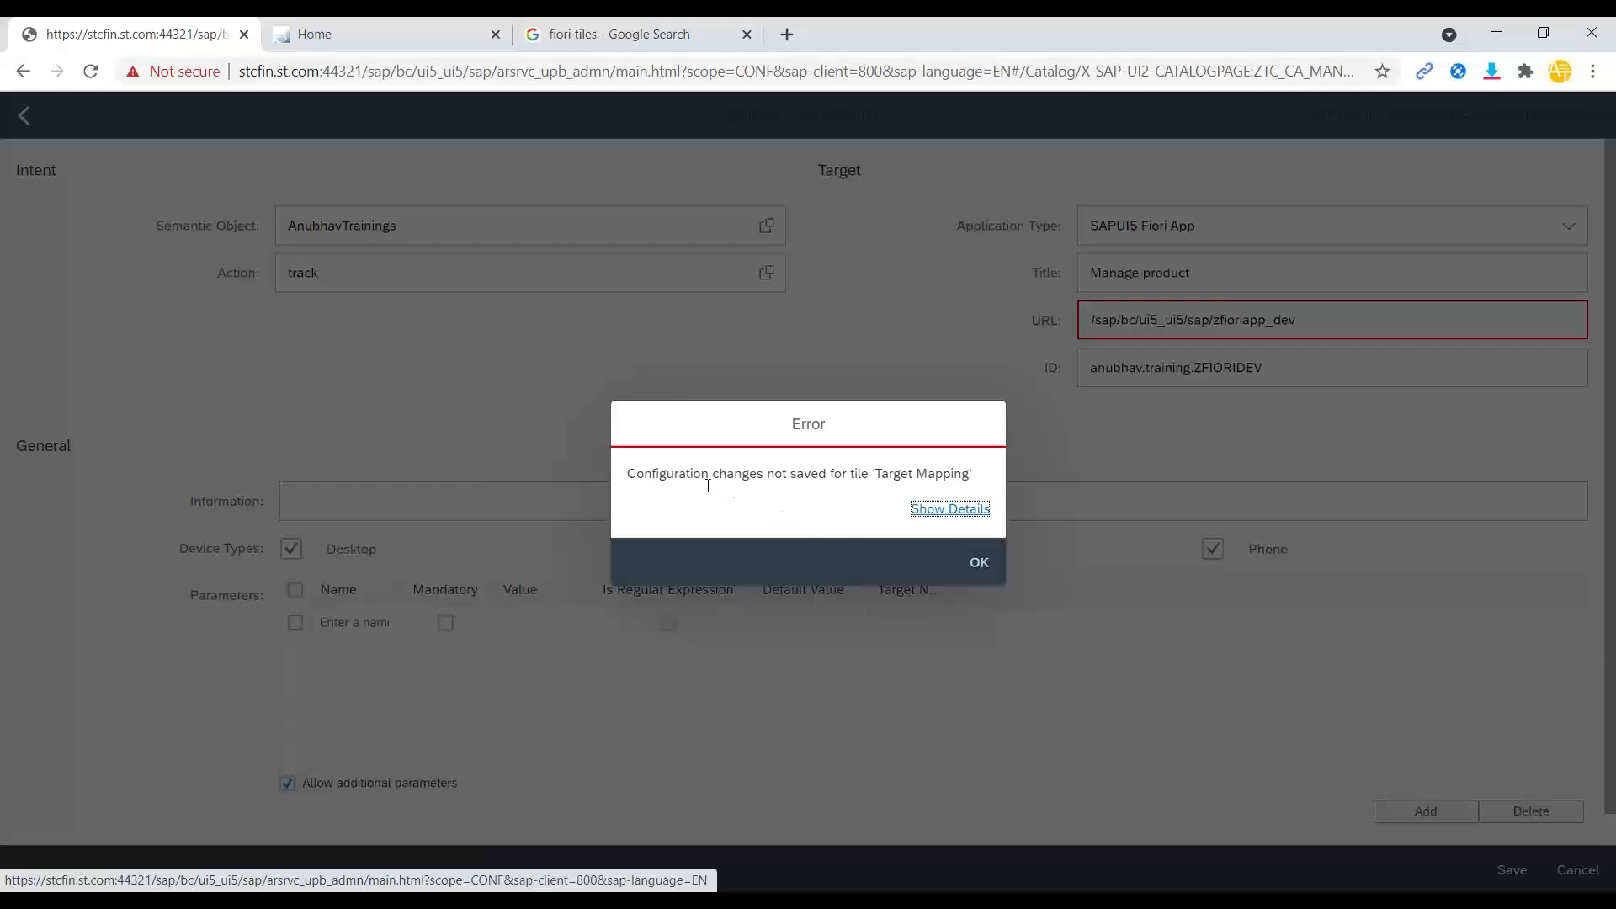
left_click(950, 508)
left_click_drag(648, 433, 746, 433)
left_click(934, 566)
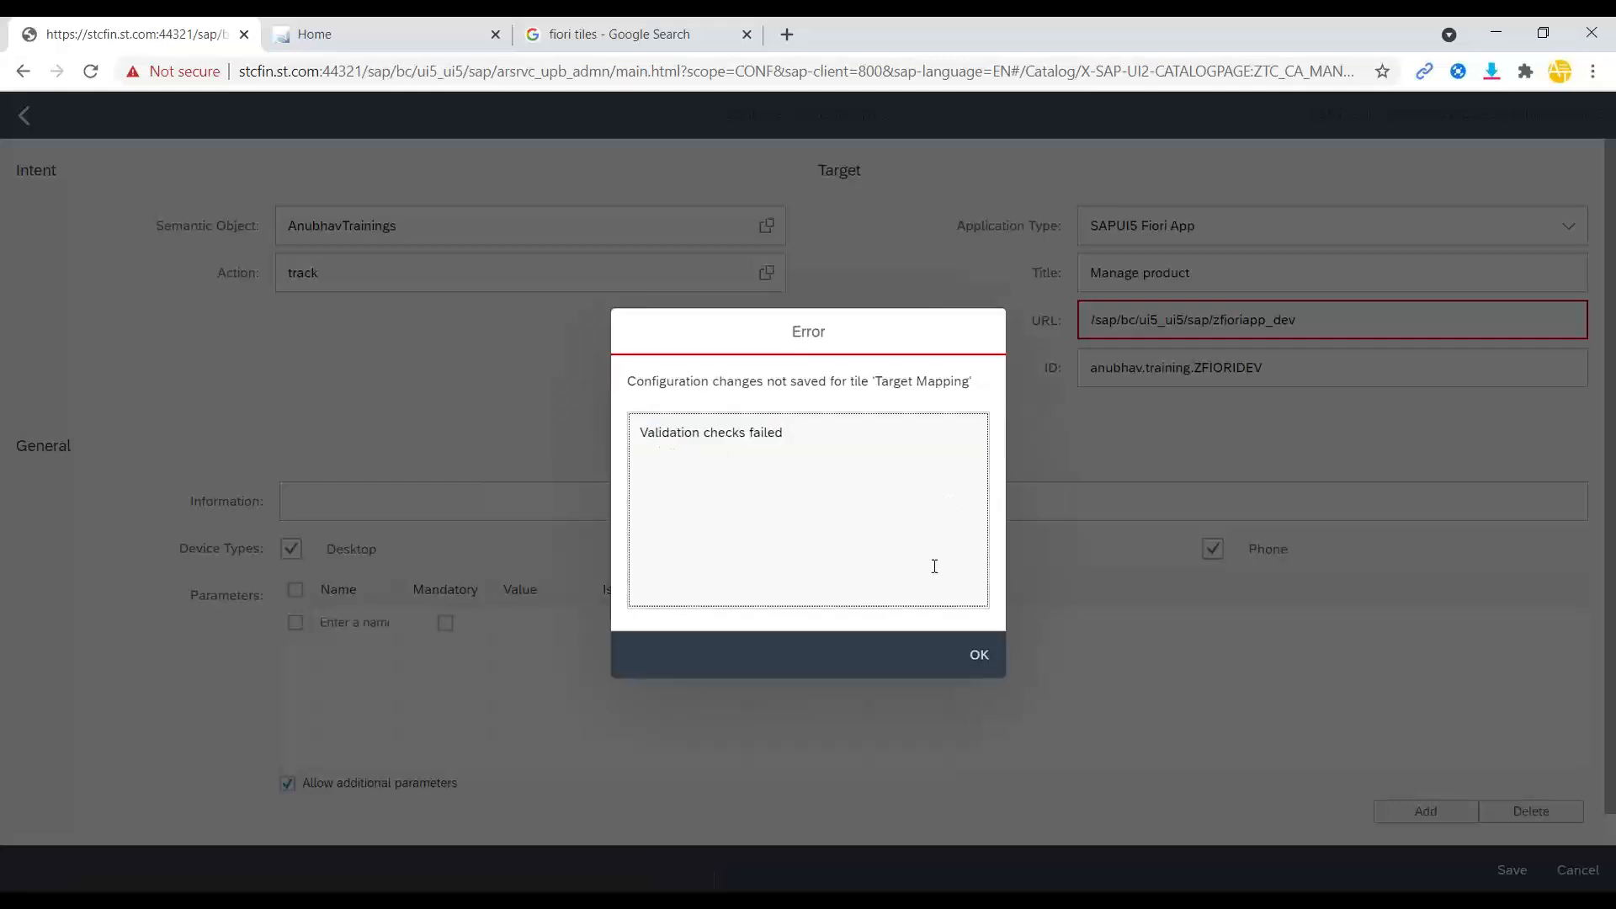
left_click(968, 649)
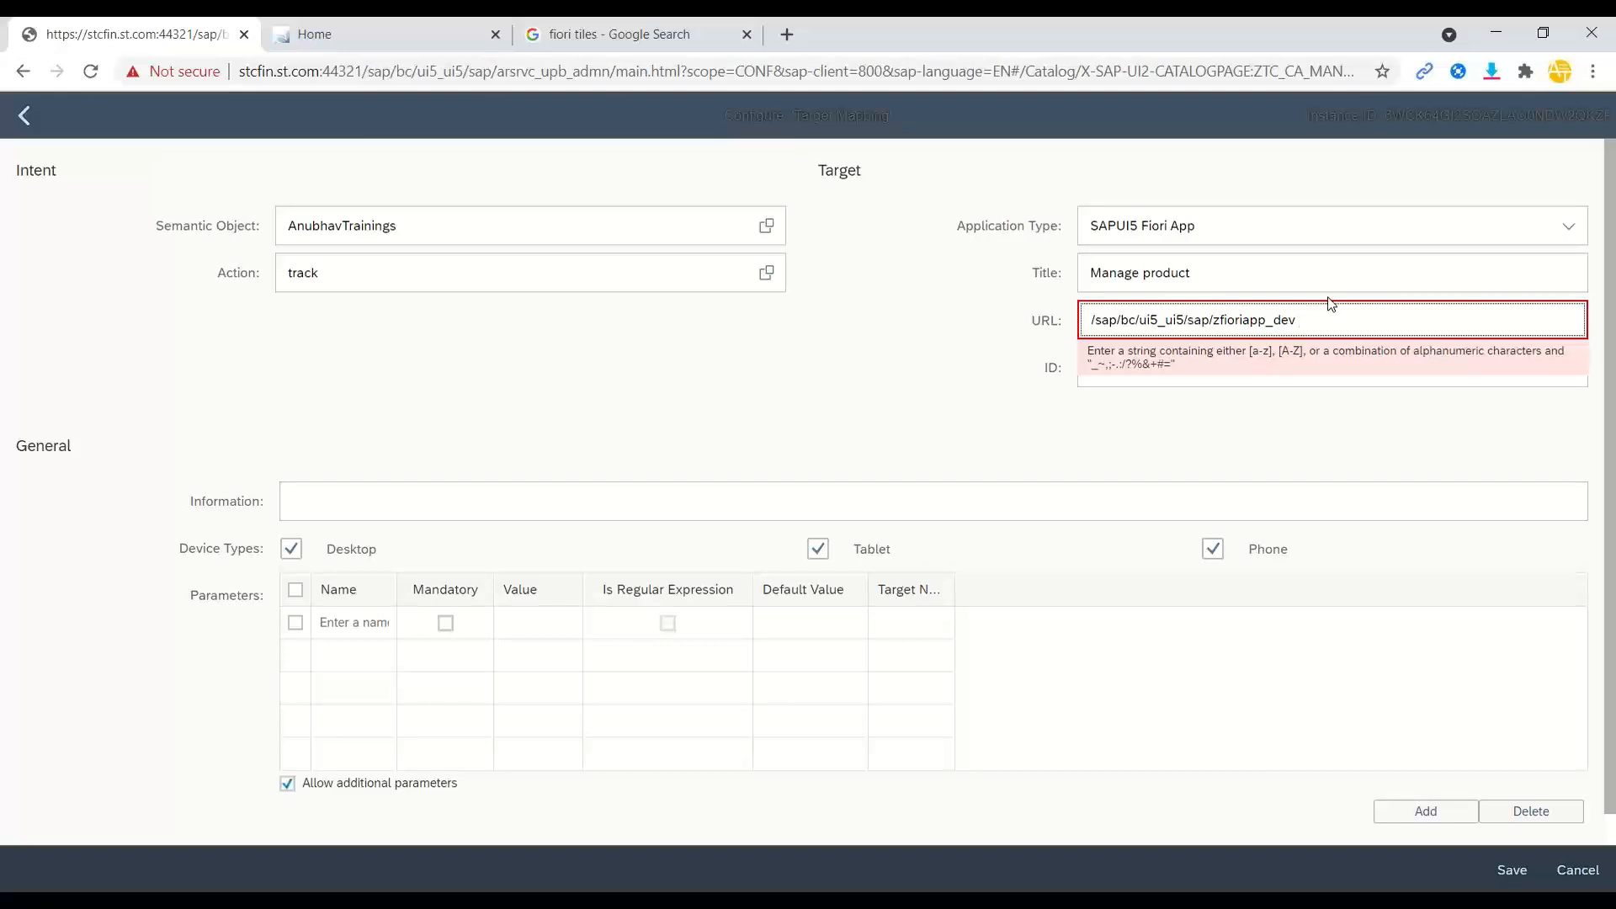
Delete the trailing space from the URL and save the target mapping, returning to the catalog's tiles.
key("BackSpace")
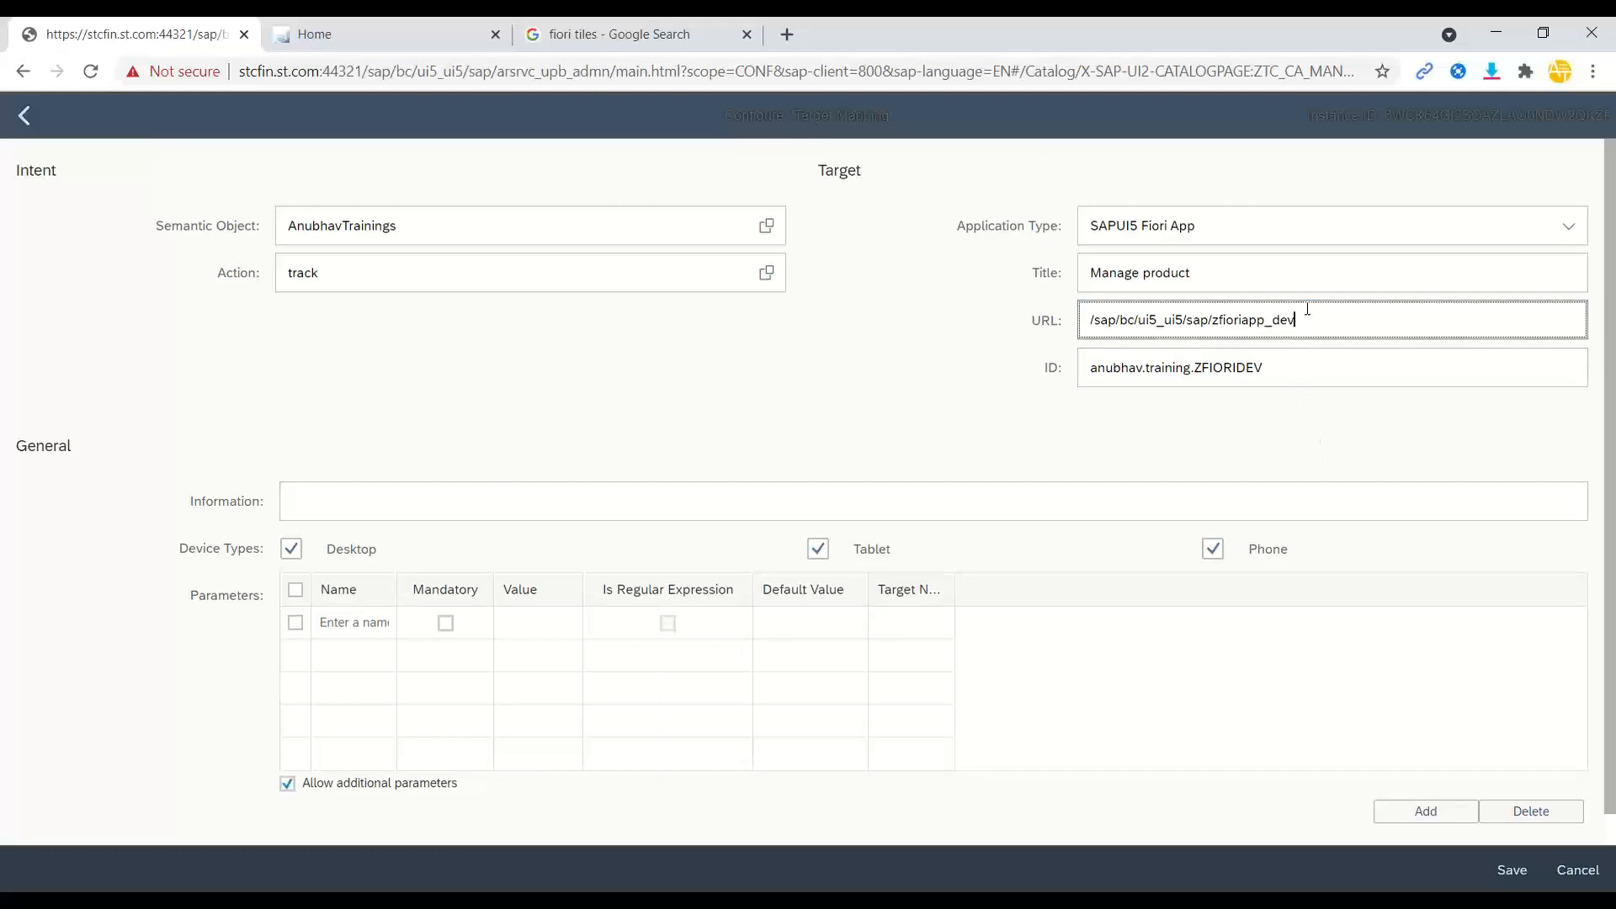
left_click(1498, 871)
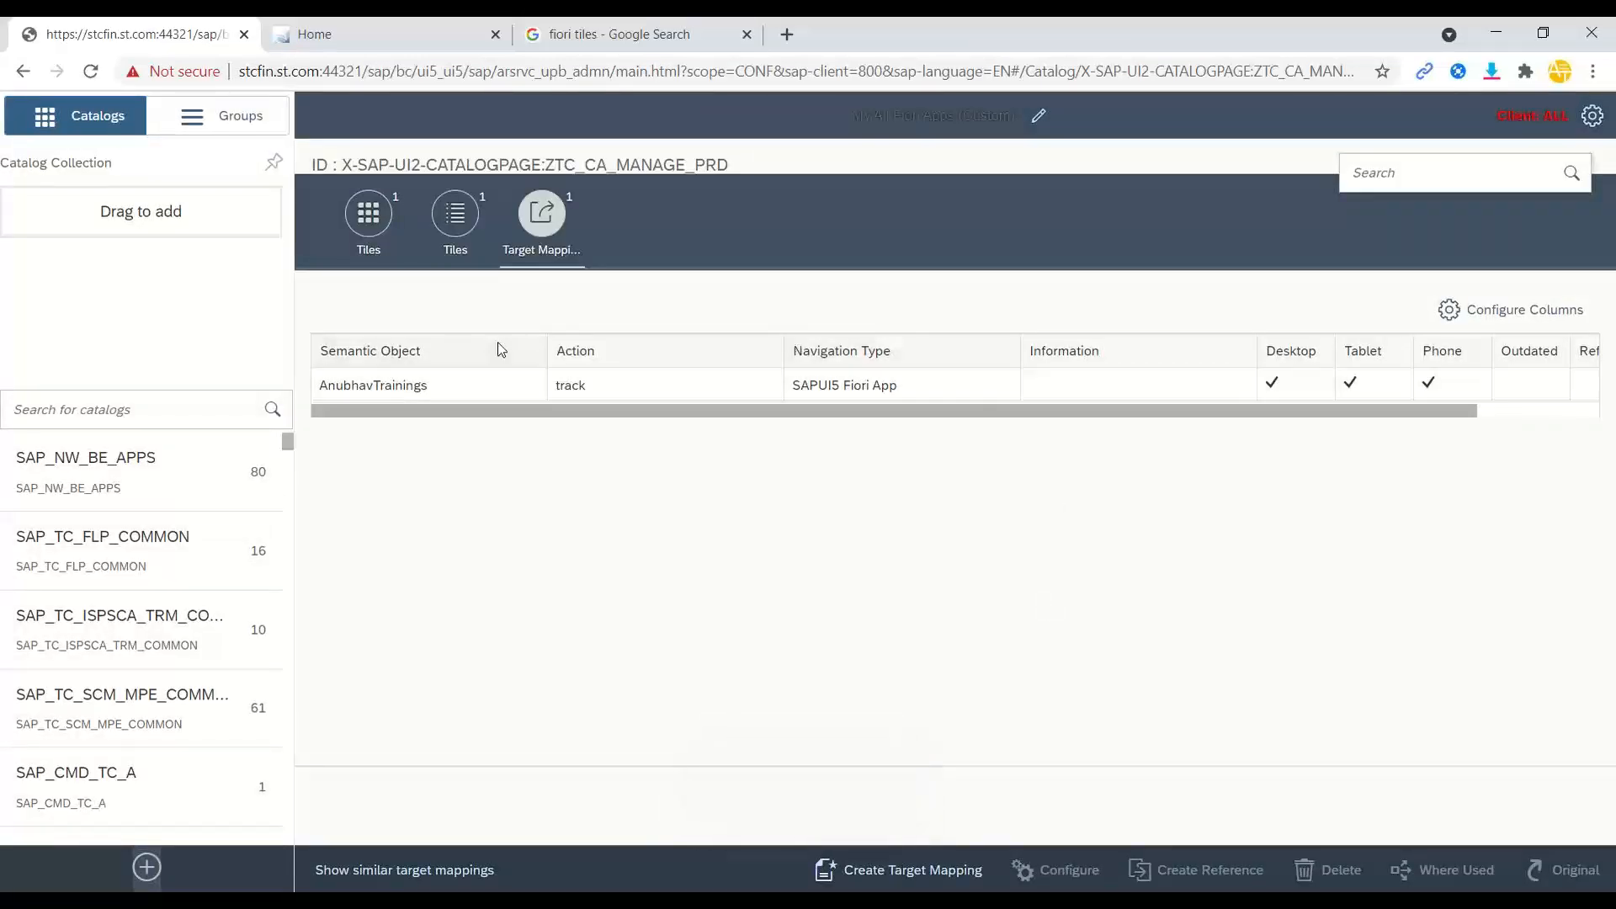
left_click(370, 221)
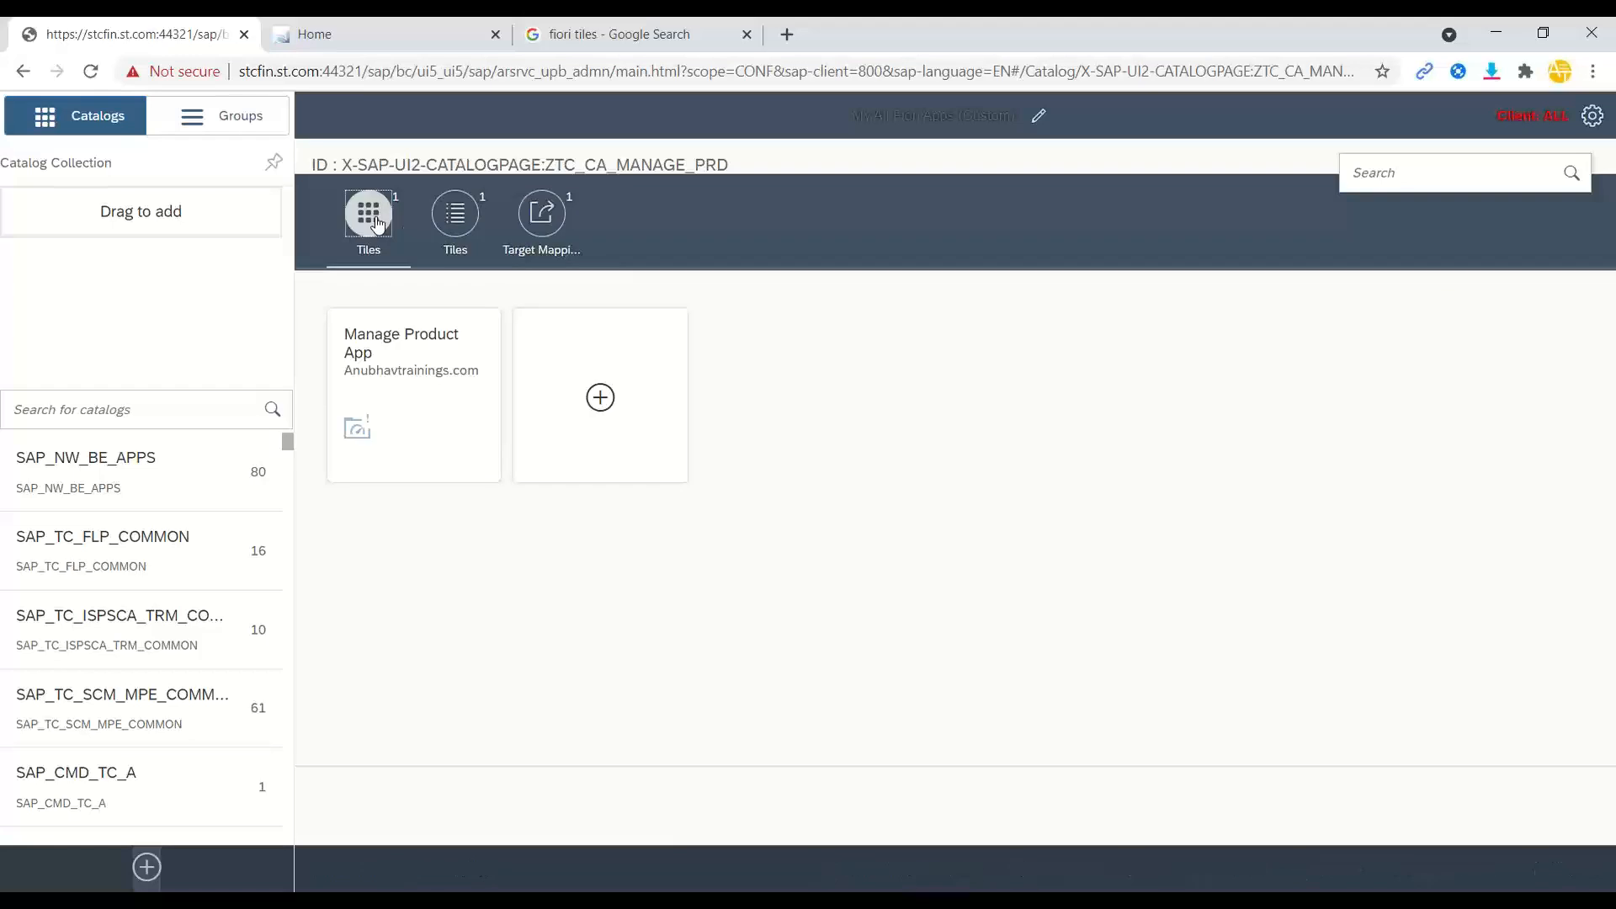
View the catalog's target mappings, and switch to PowerPoint to open item 5 of the "Steps to create launchpad content" slide for editing.
left_click(543, 221)
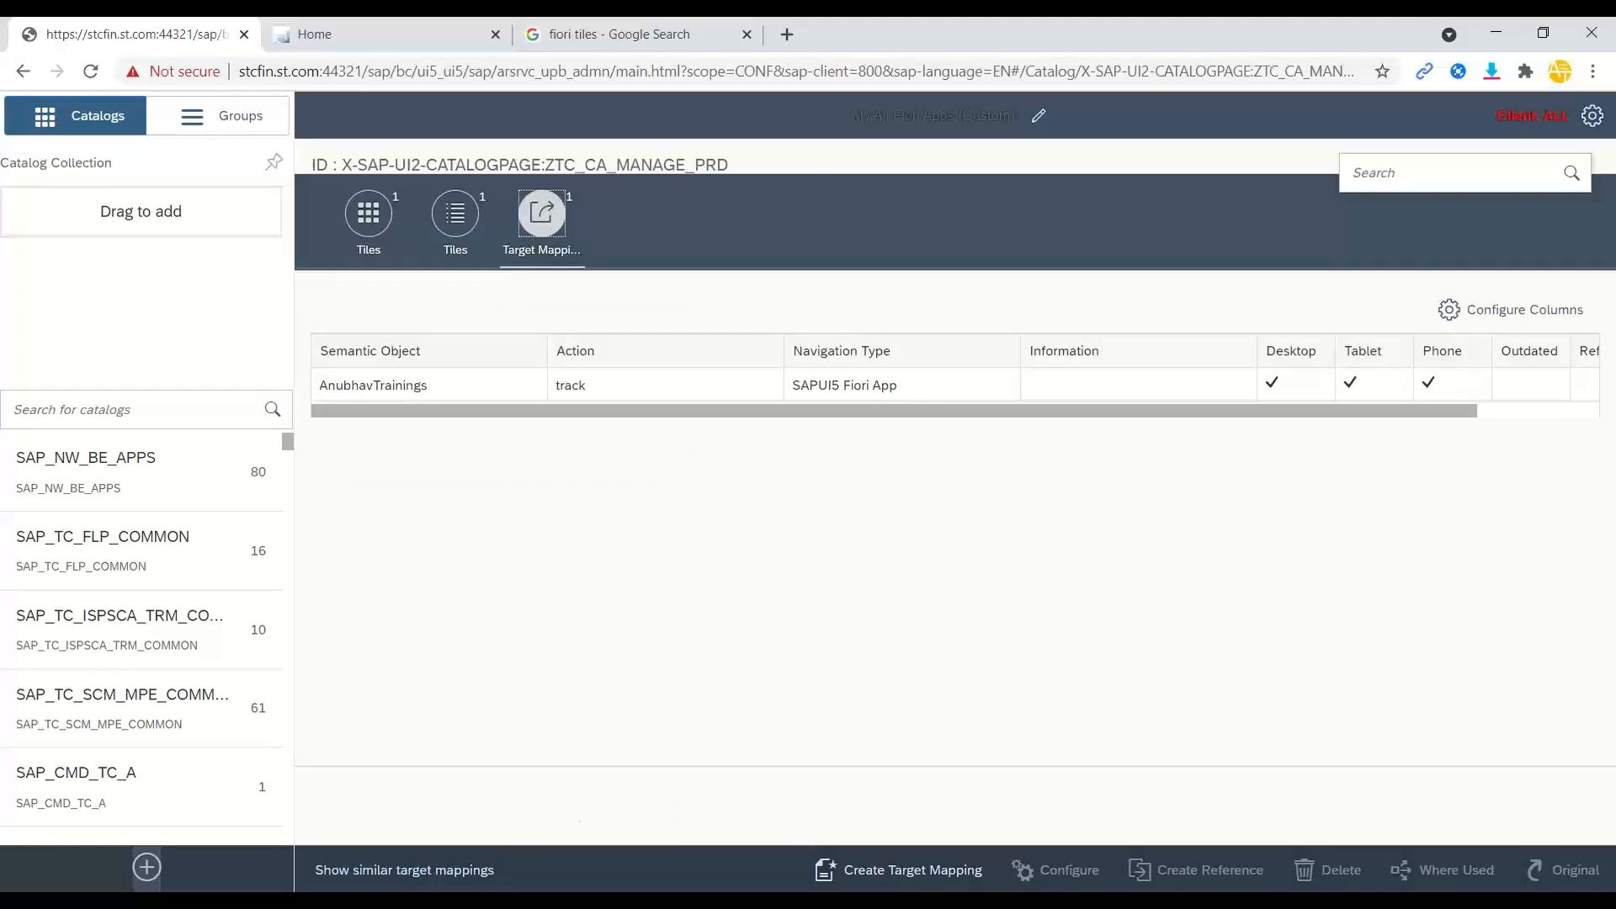
left_click(515, 904)
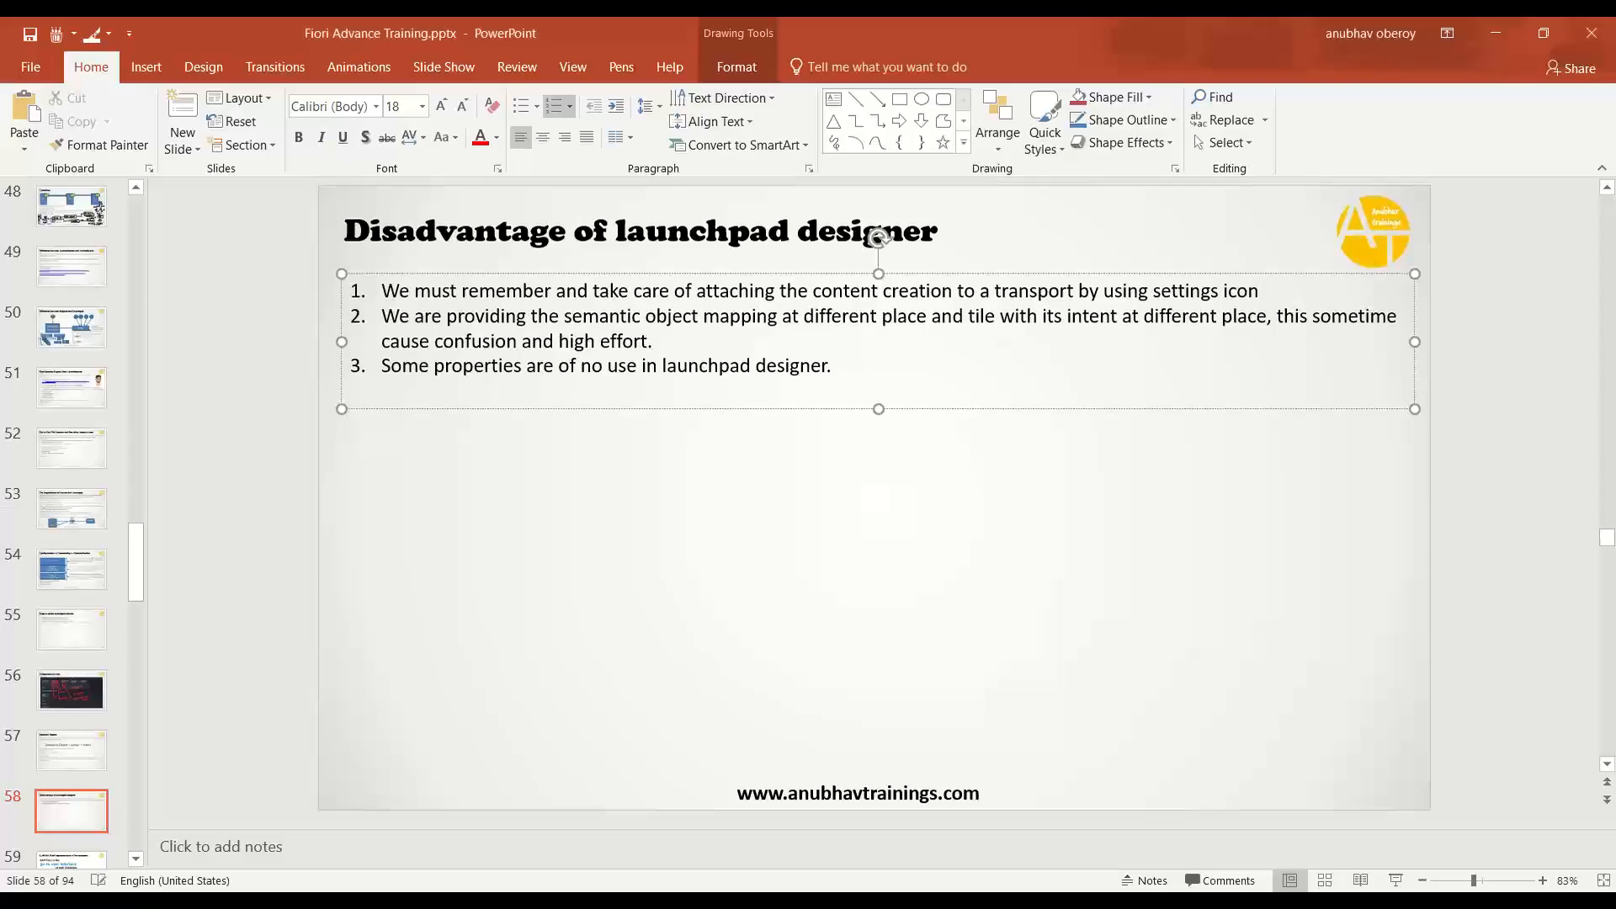
left_click(81, 634)
left_click(538, 399)
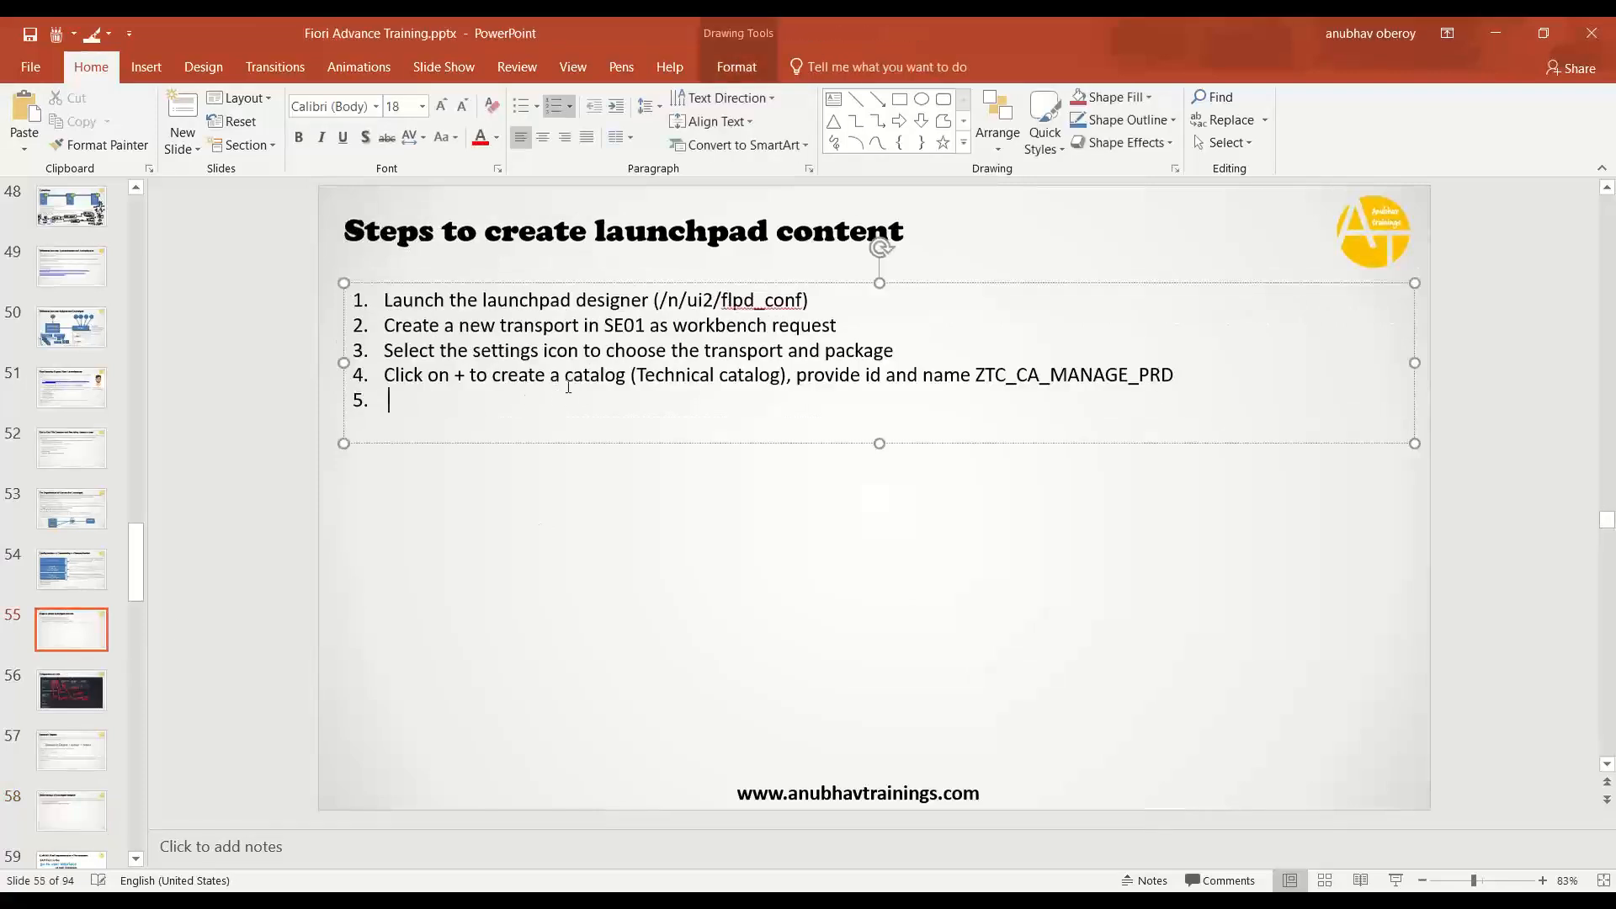
Write "Add a new tile with tile properties and intent" as item 5 of the numbered list and start a new item.
type("Add")
key("BackSpace")
key("BackSpace")
key("BackSpace")
key("BackSpace")
type("A")
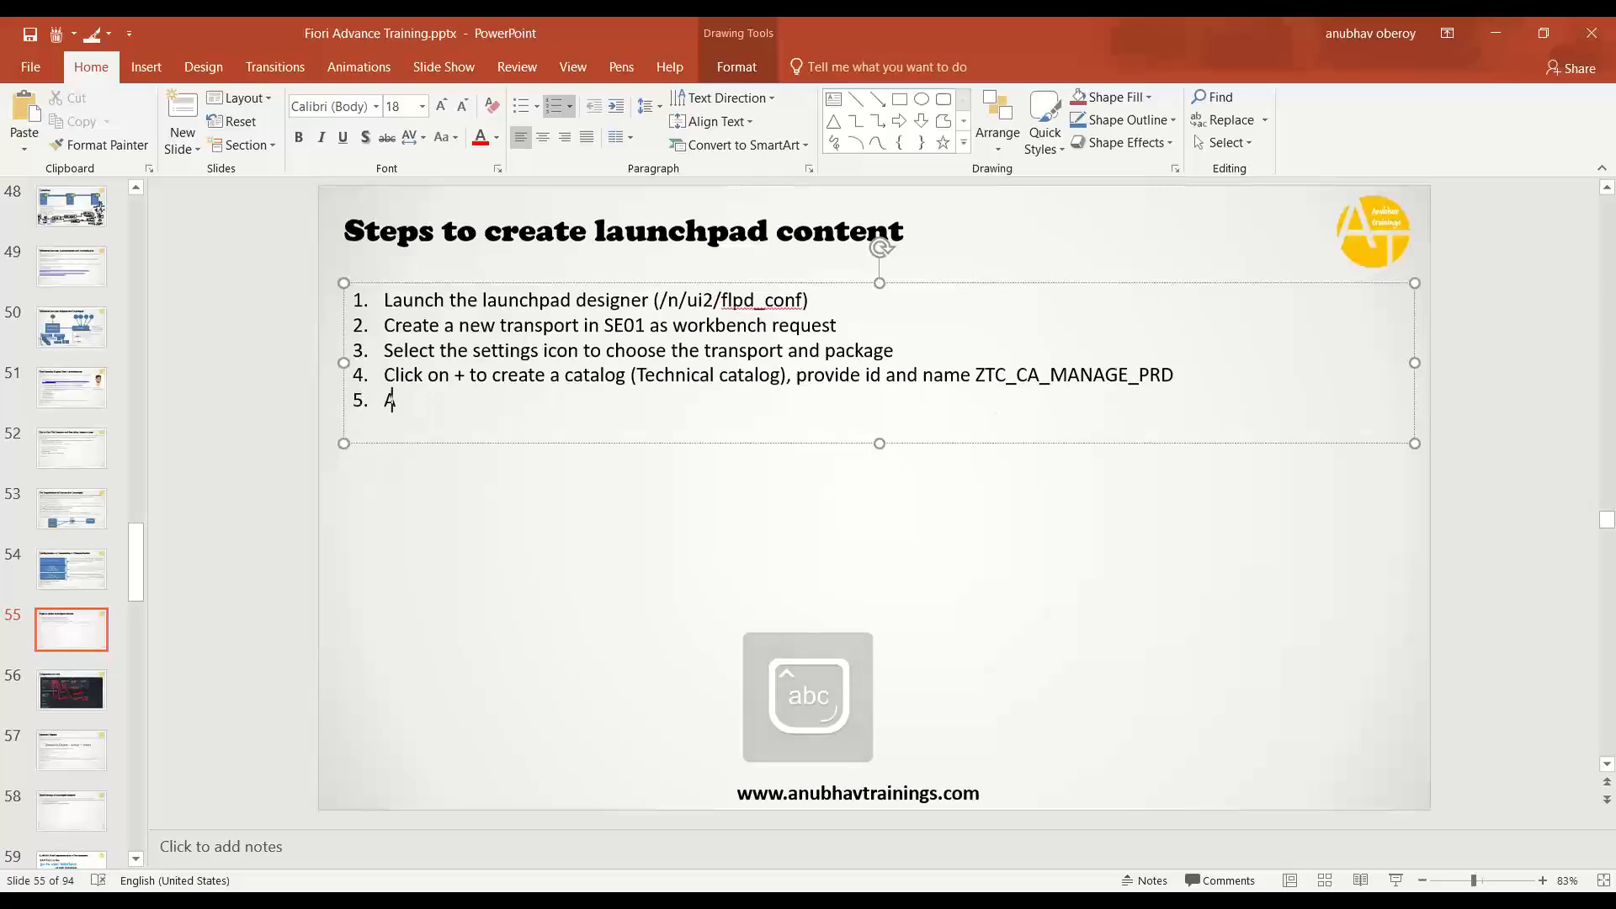
type("dd a bnew")
key("BackSpace")
key("BackSpace")
key("BackSpace")
key("BackSpace")
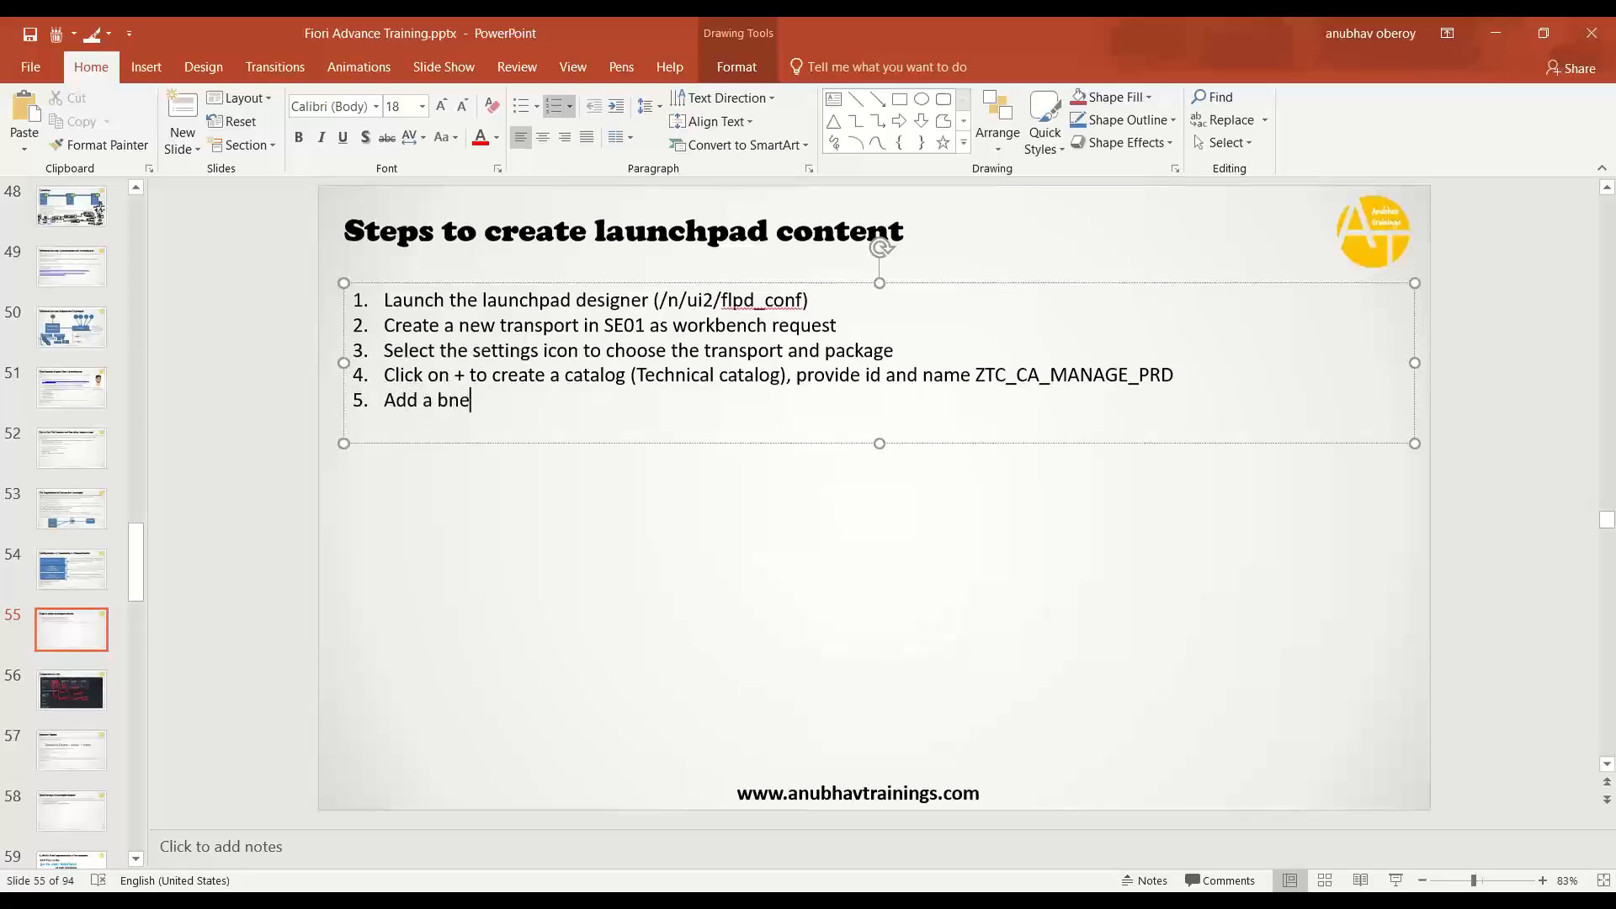
type("new tile with til")
type("e proper")
key("BackSpace")
key("BackSpace")
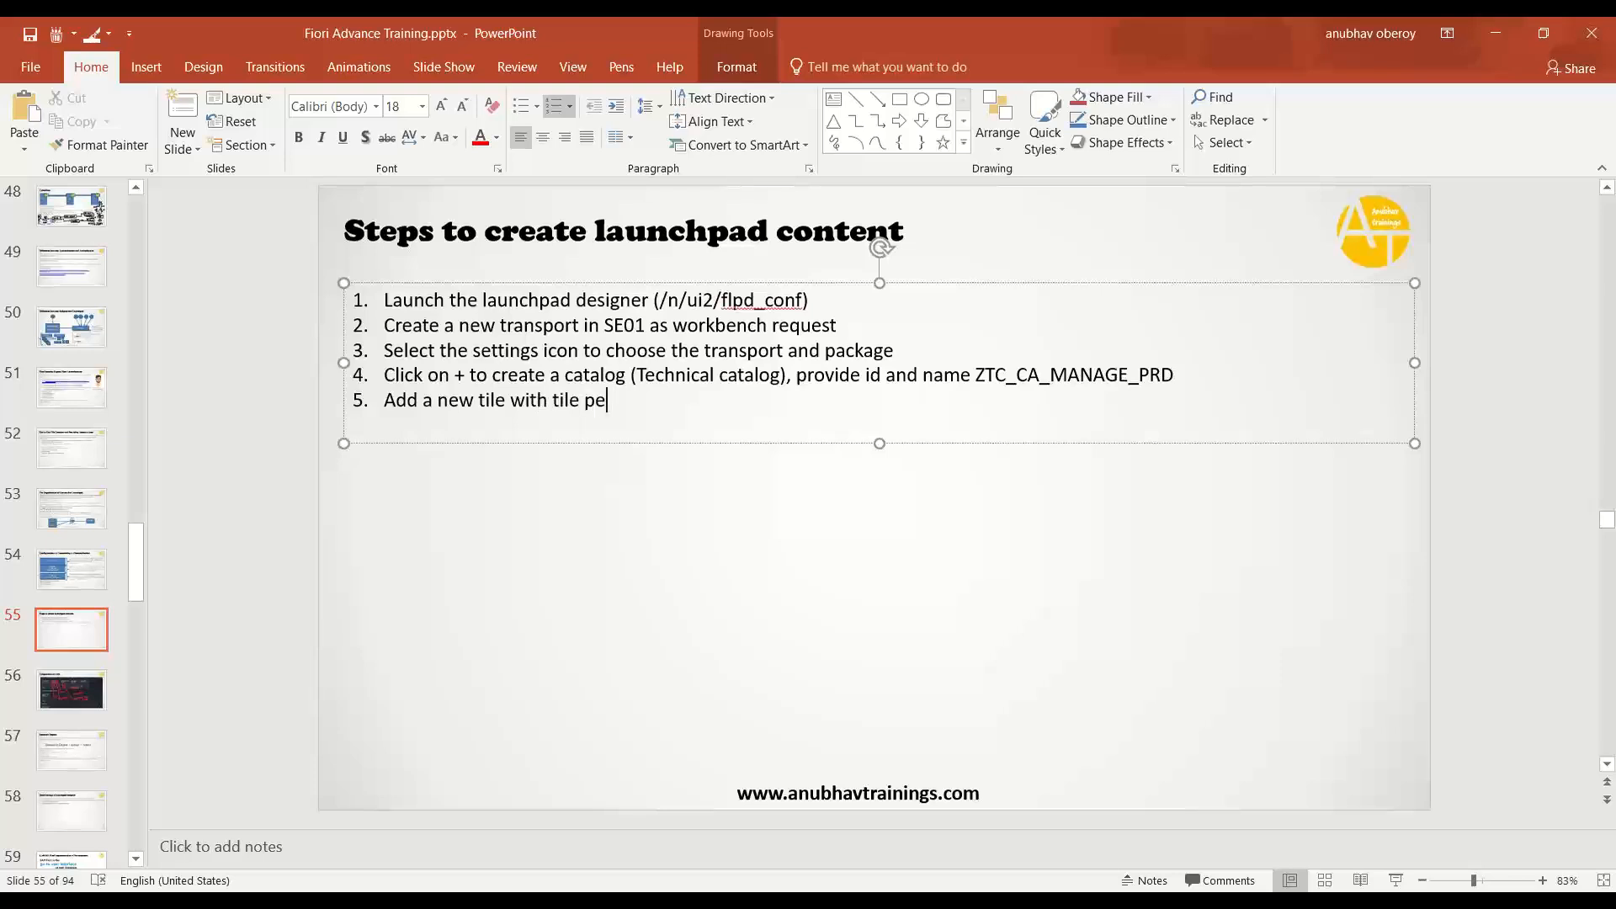
type("roperties and intent")
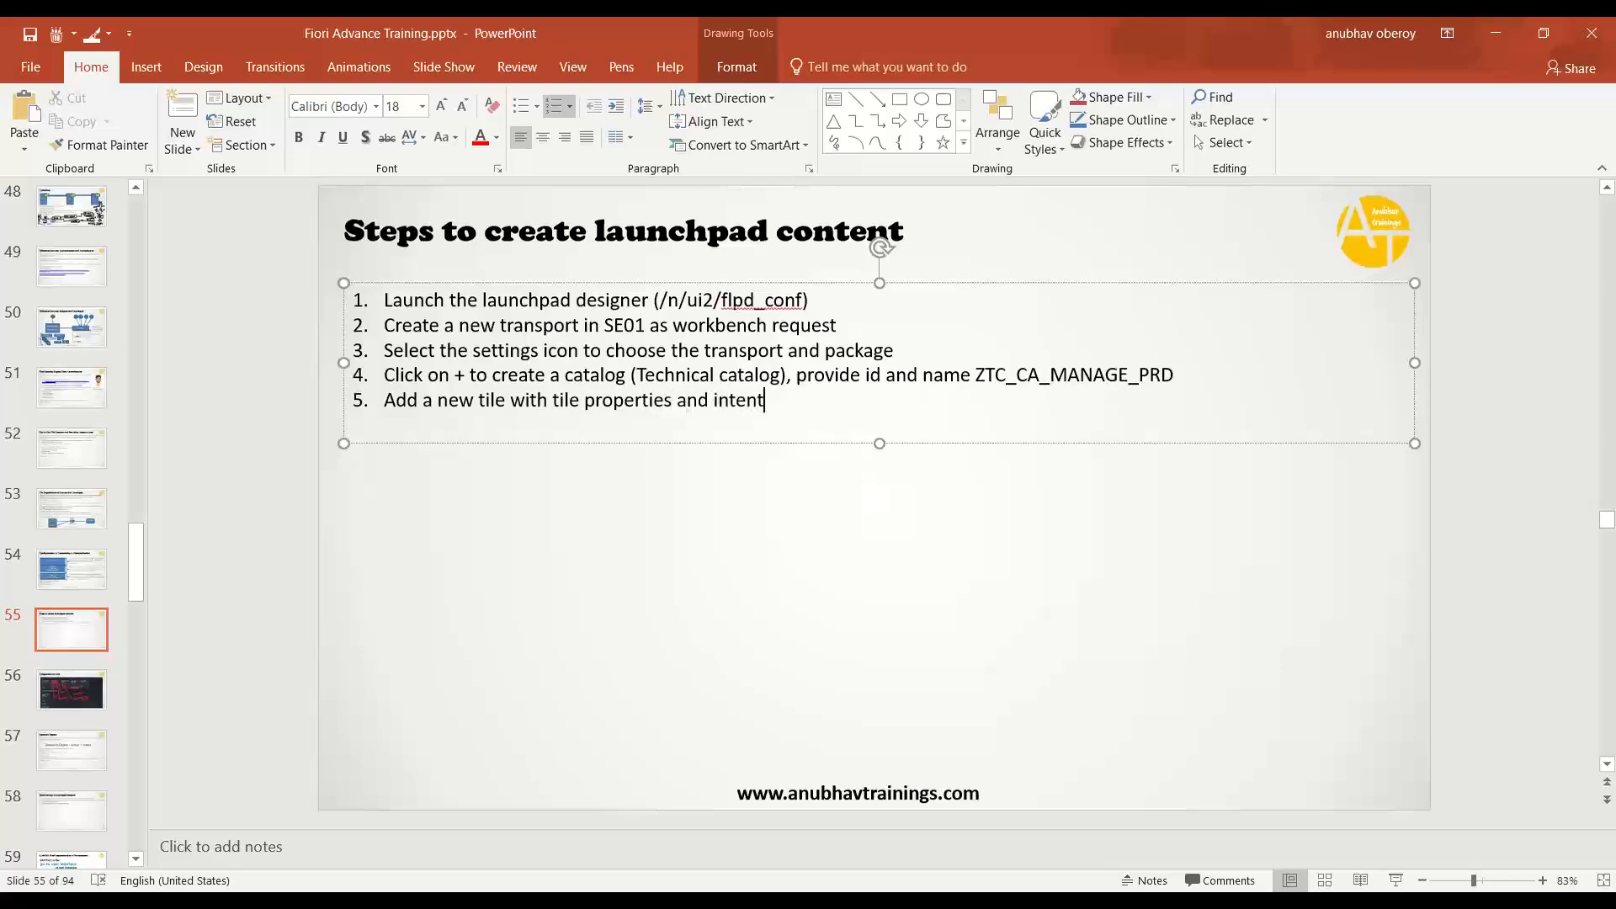
key("Return")
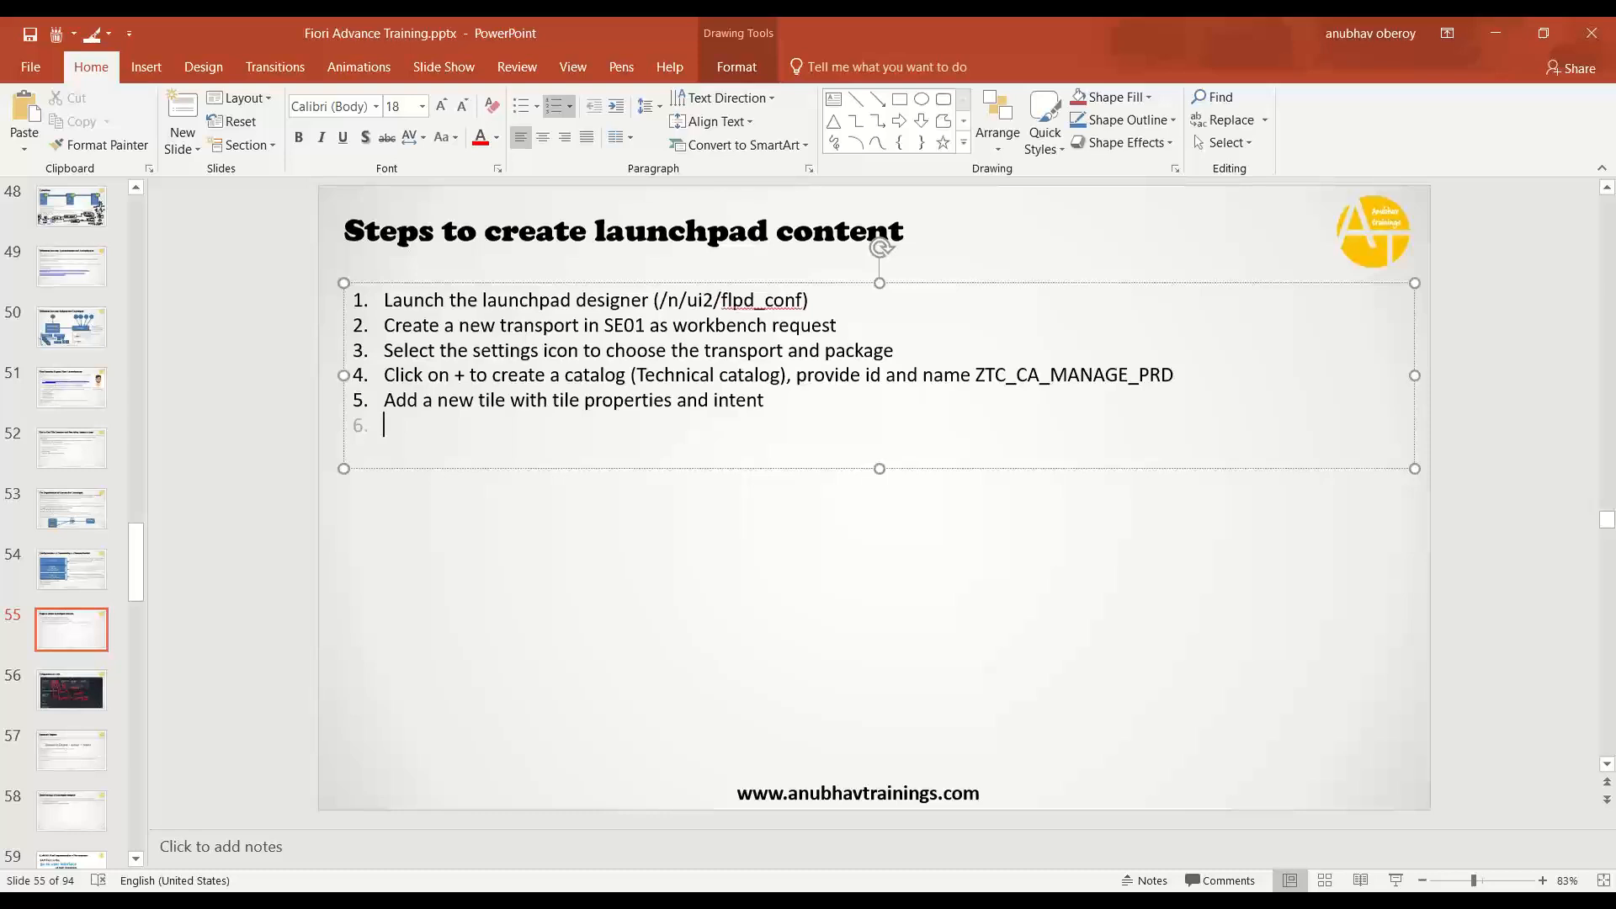
Write "Go to target mapping and maintain intent with app type and navigation property" as item 6 of the list.
type("Go to target mapping a")
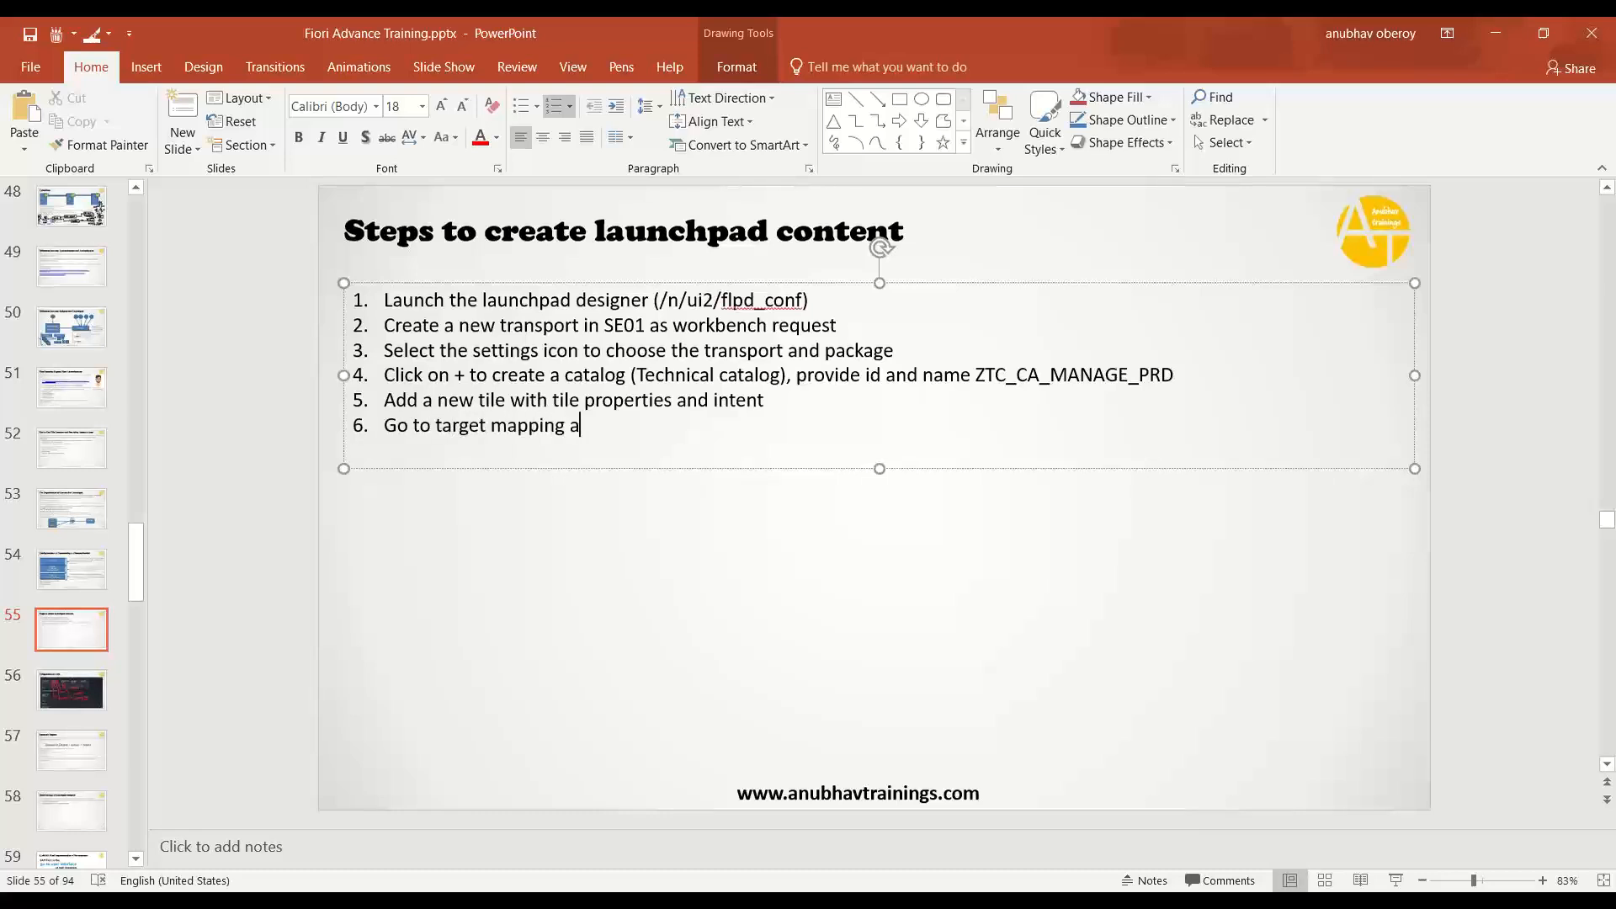
type("nd maintain intent wit")
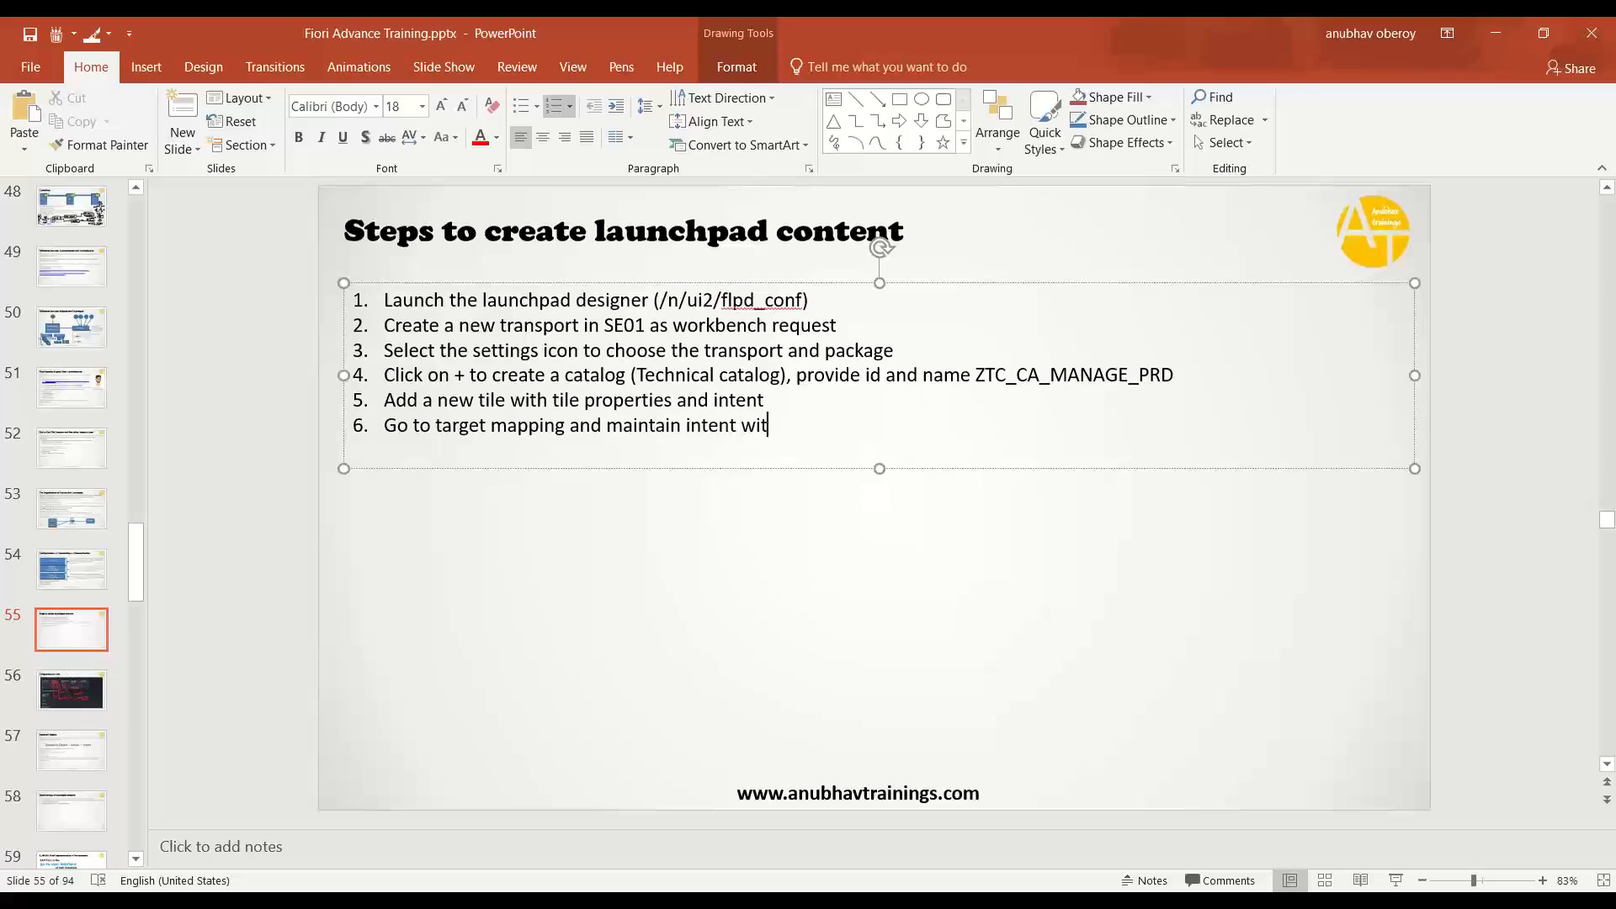
type("h app type and navi")
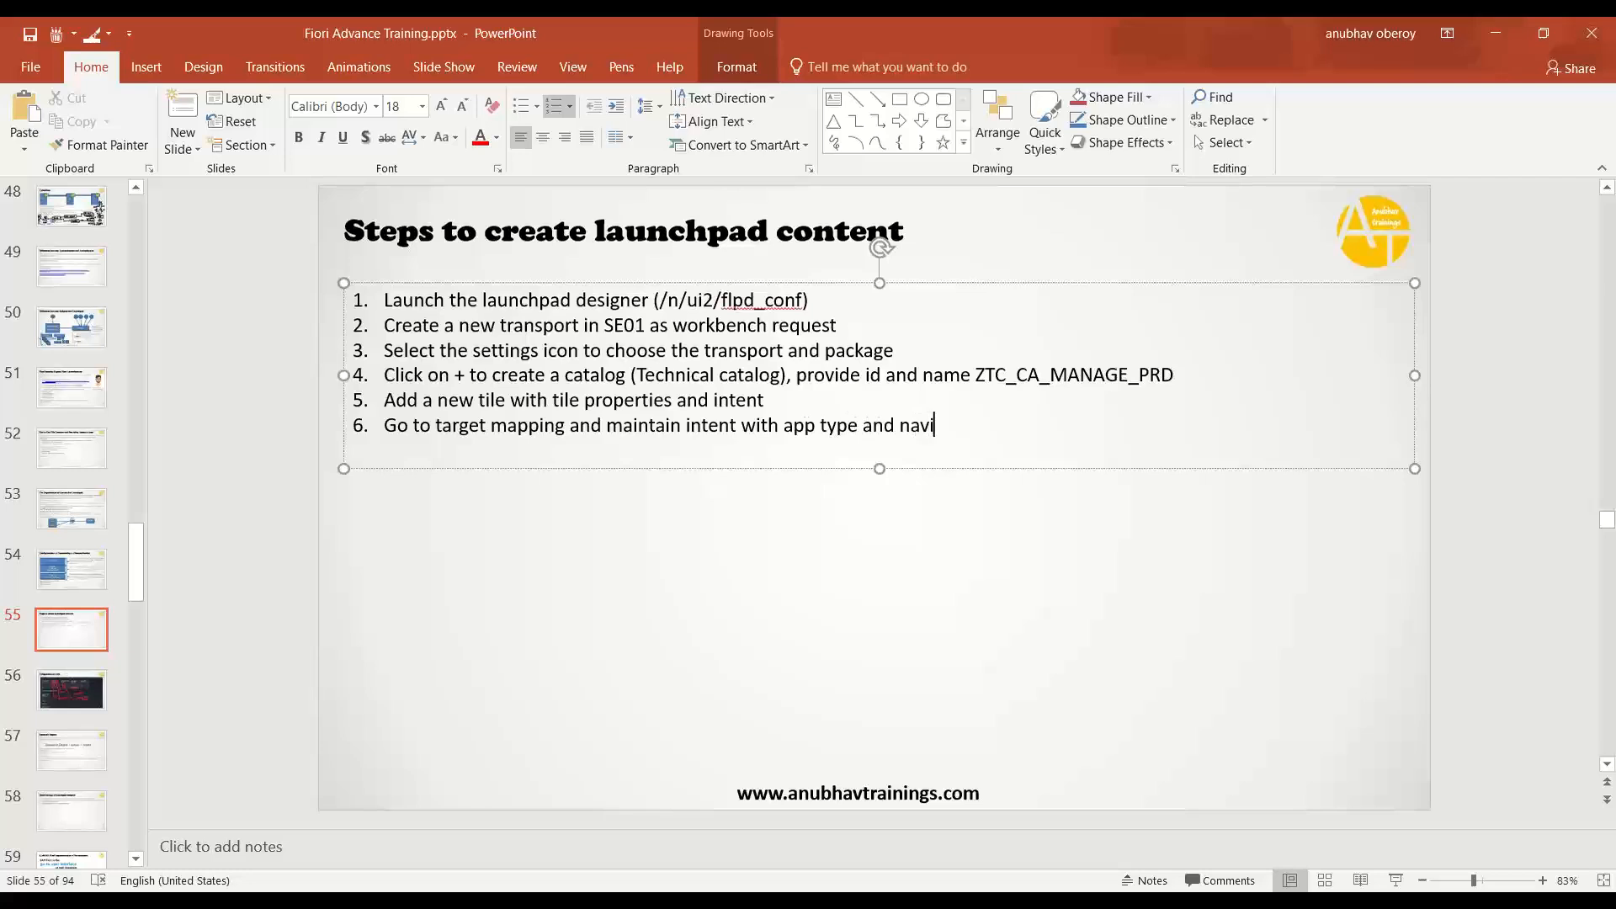
type("gation properti")
key("BackSpace")
type("y")
key("Return")
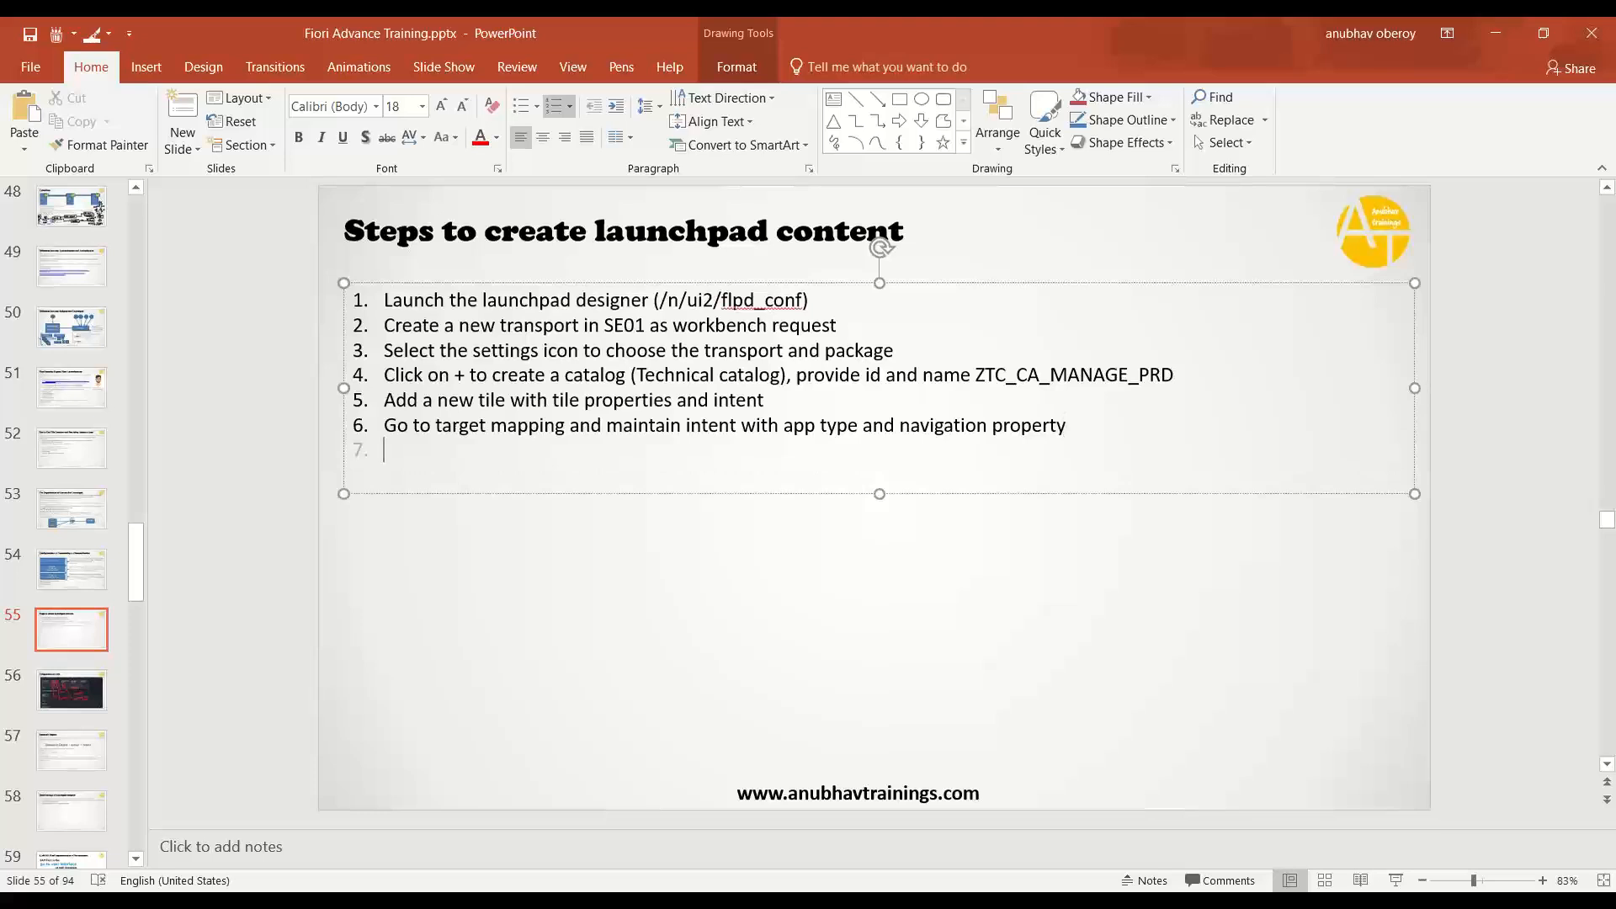
Add "Click on Save" as item 7 of the list and start an empty item below it.
type("Click on Sacve")
key("BackSpace")
key("BackSpace")
key("BackSpace")
type("ve")
key("Return")
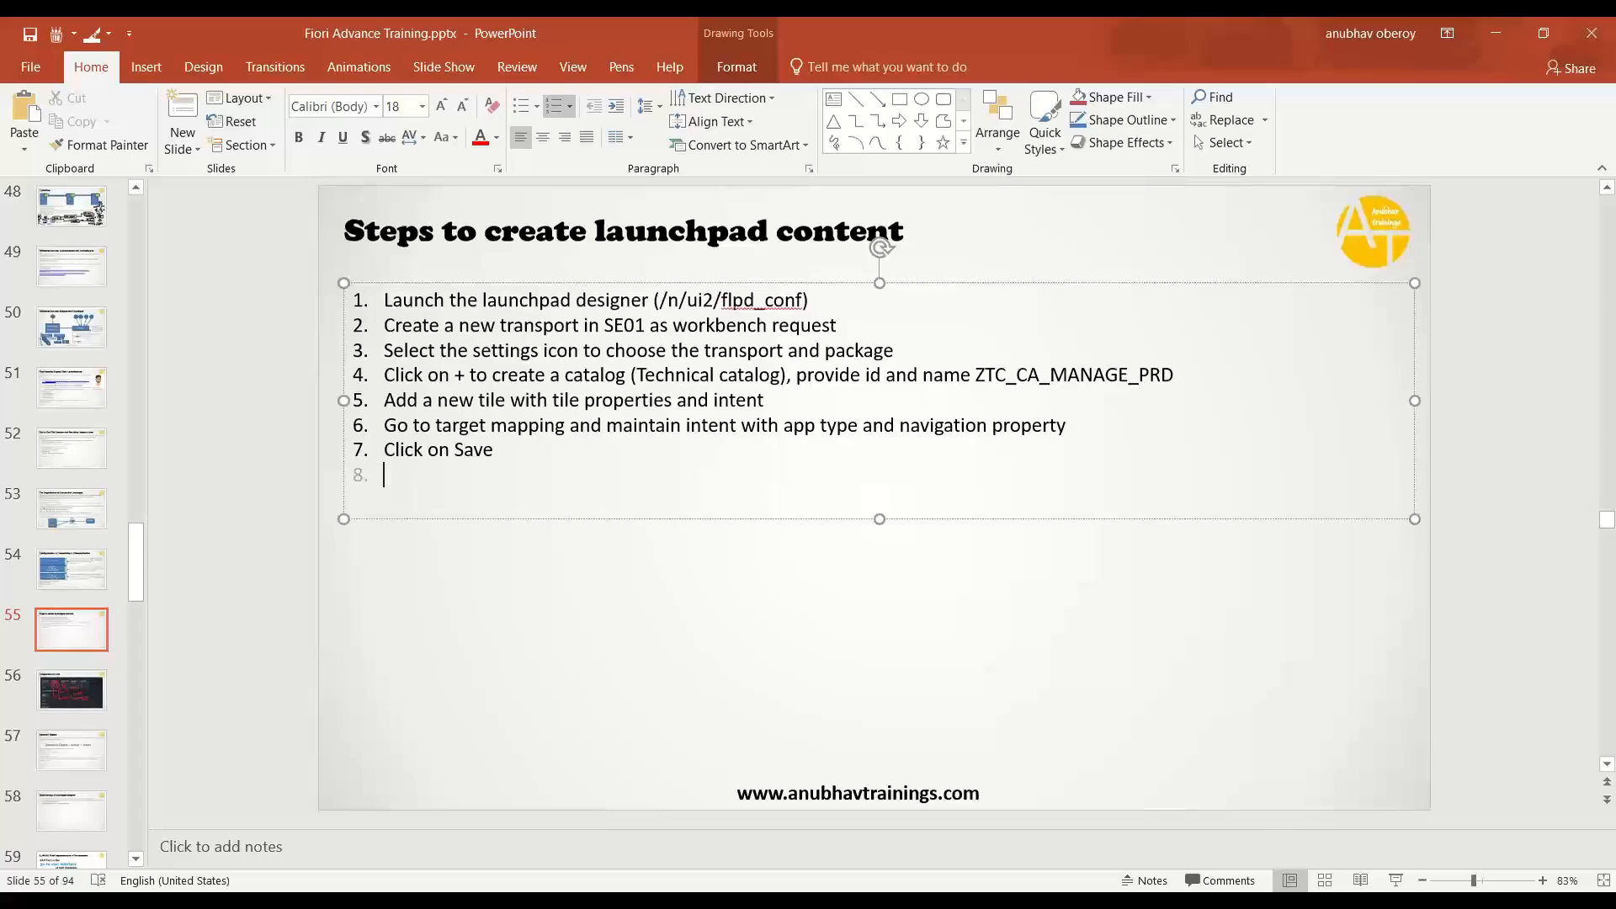
Switch back to the launchpad designer in the browser and add an "App Launcher – Static" tile to the catalog ZTC_CA_MANAGE_PRD.
key("alt+Tab")
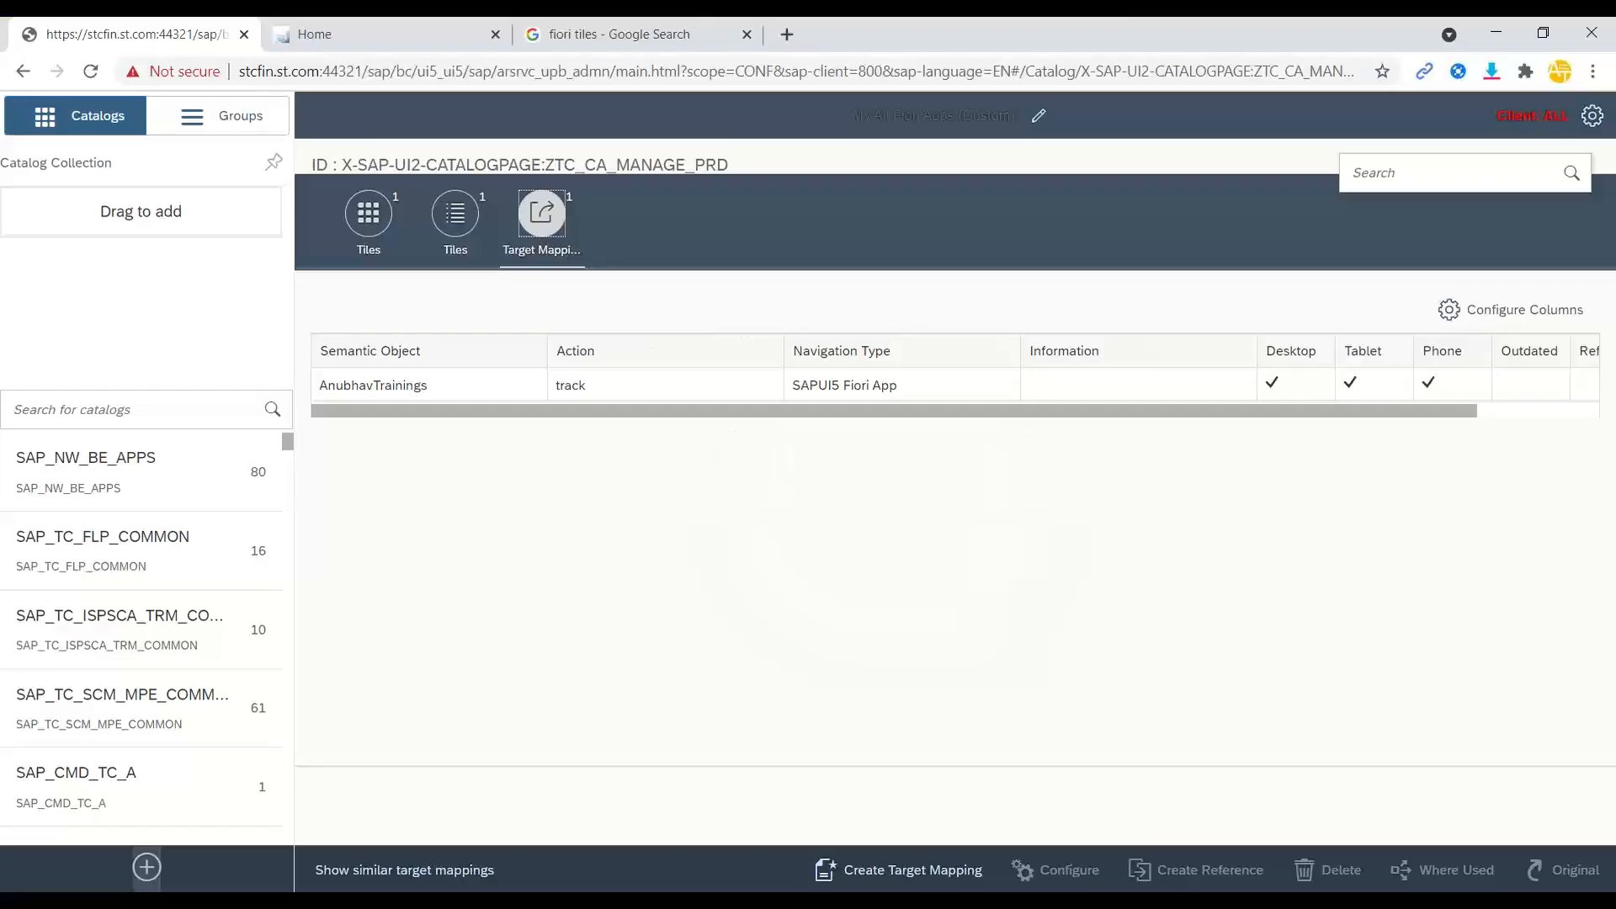
left_click(363, 226)
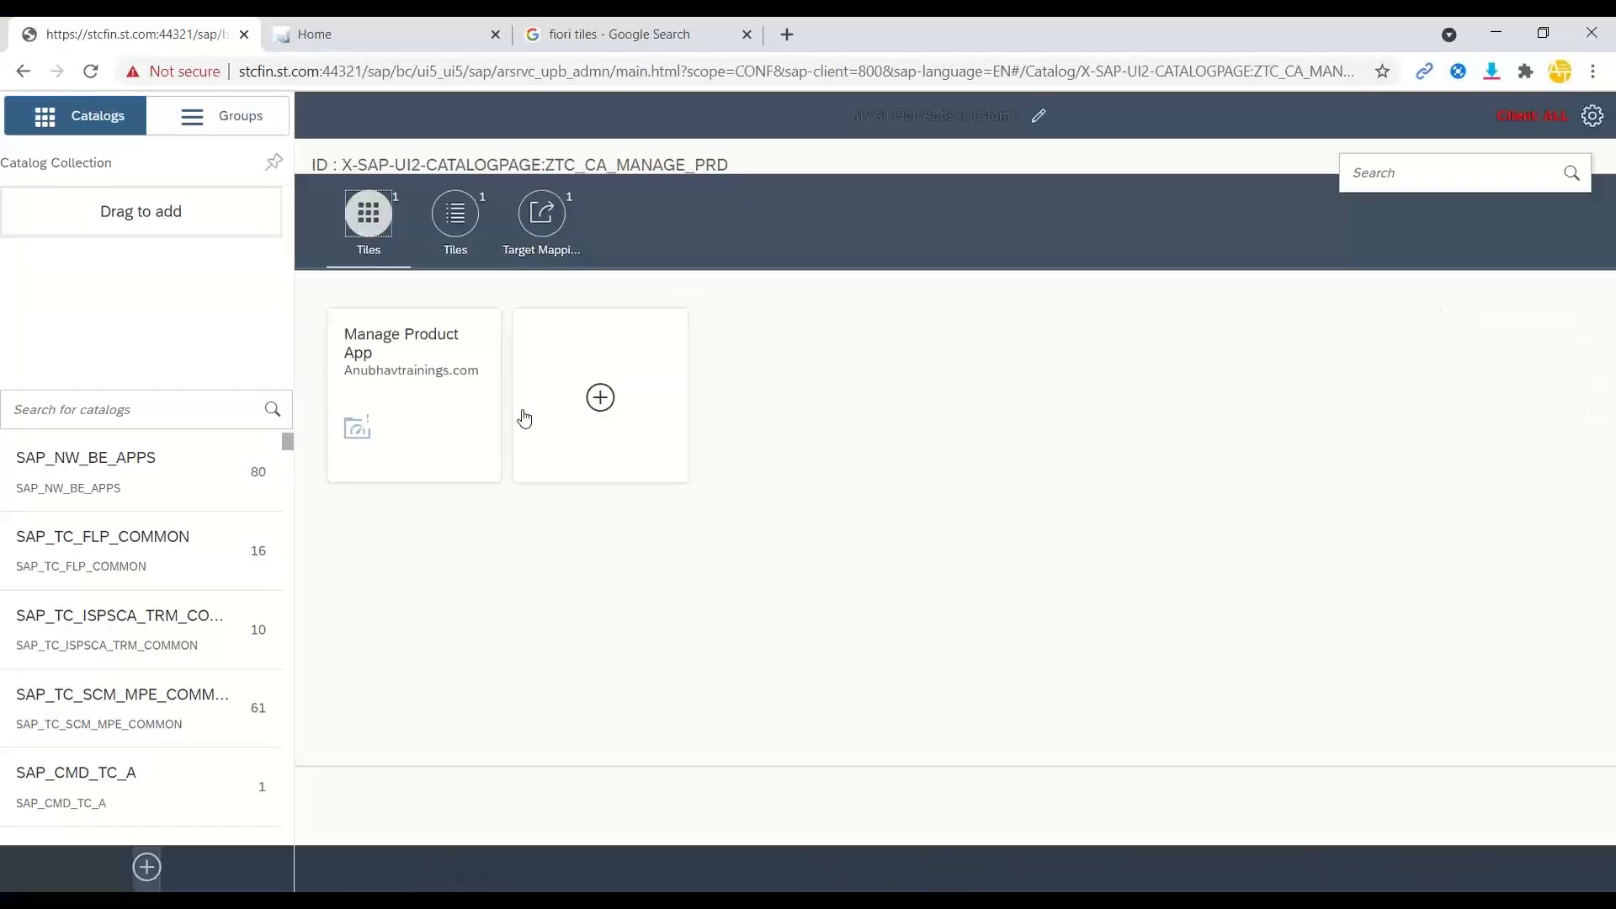
left_click(600, 399)
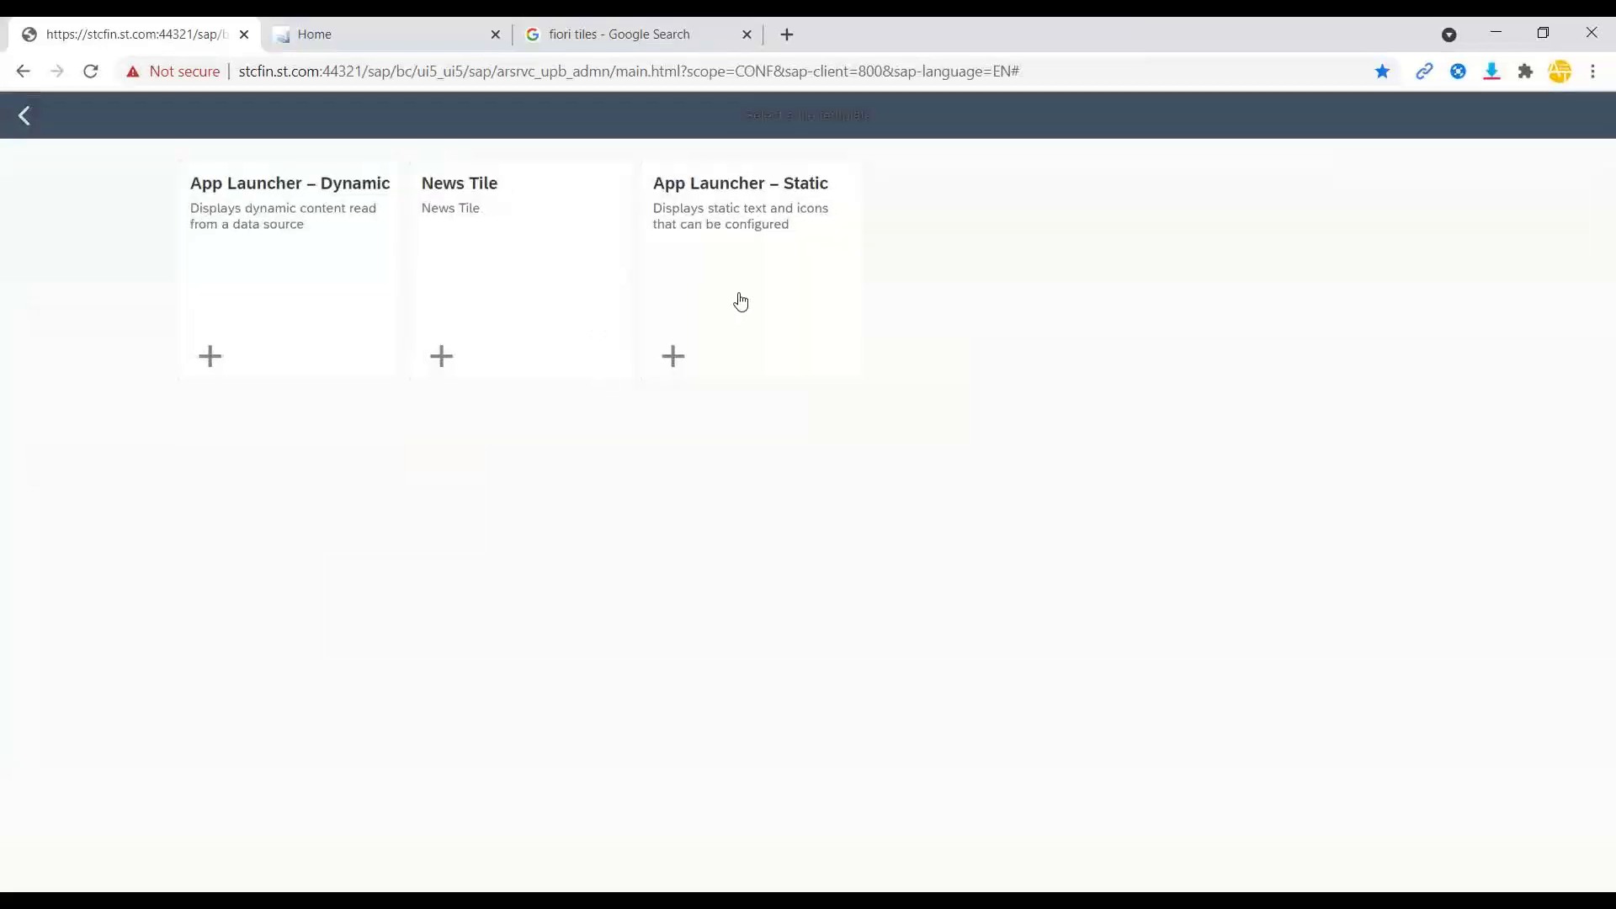
left_click(741, 301)
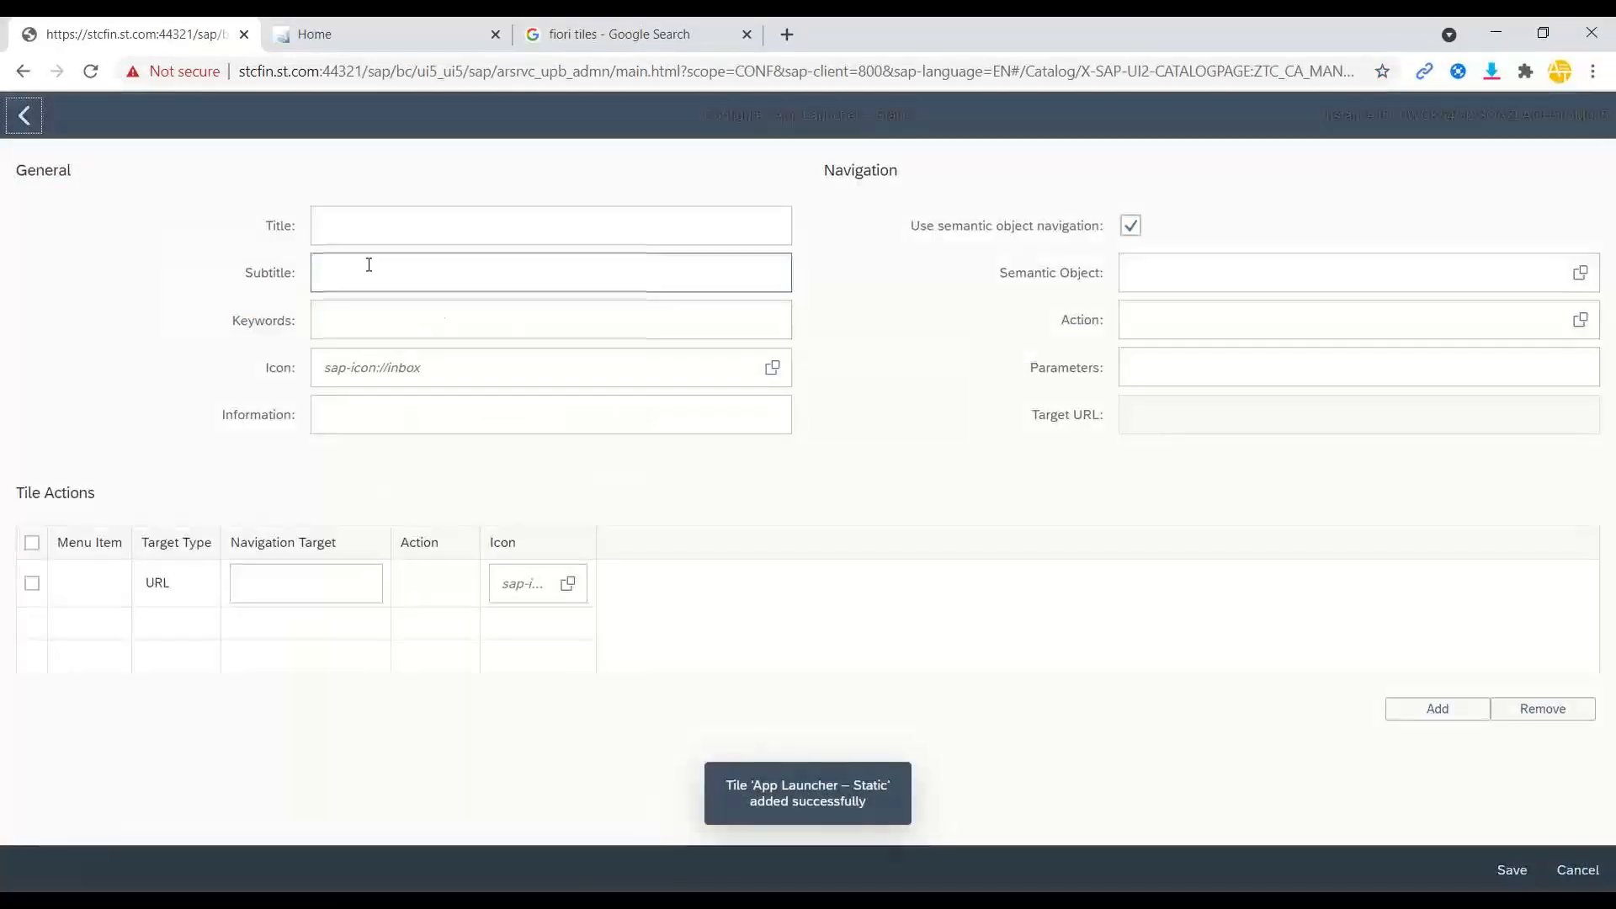
Give the new tile the title "Create Sales Order" and the subtitle "Sales Order - VA01".
left_click(361, 228)
type("Cre")
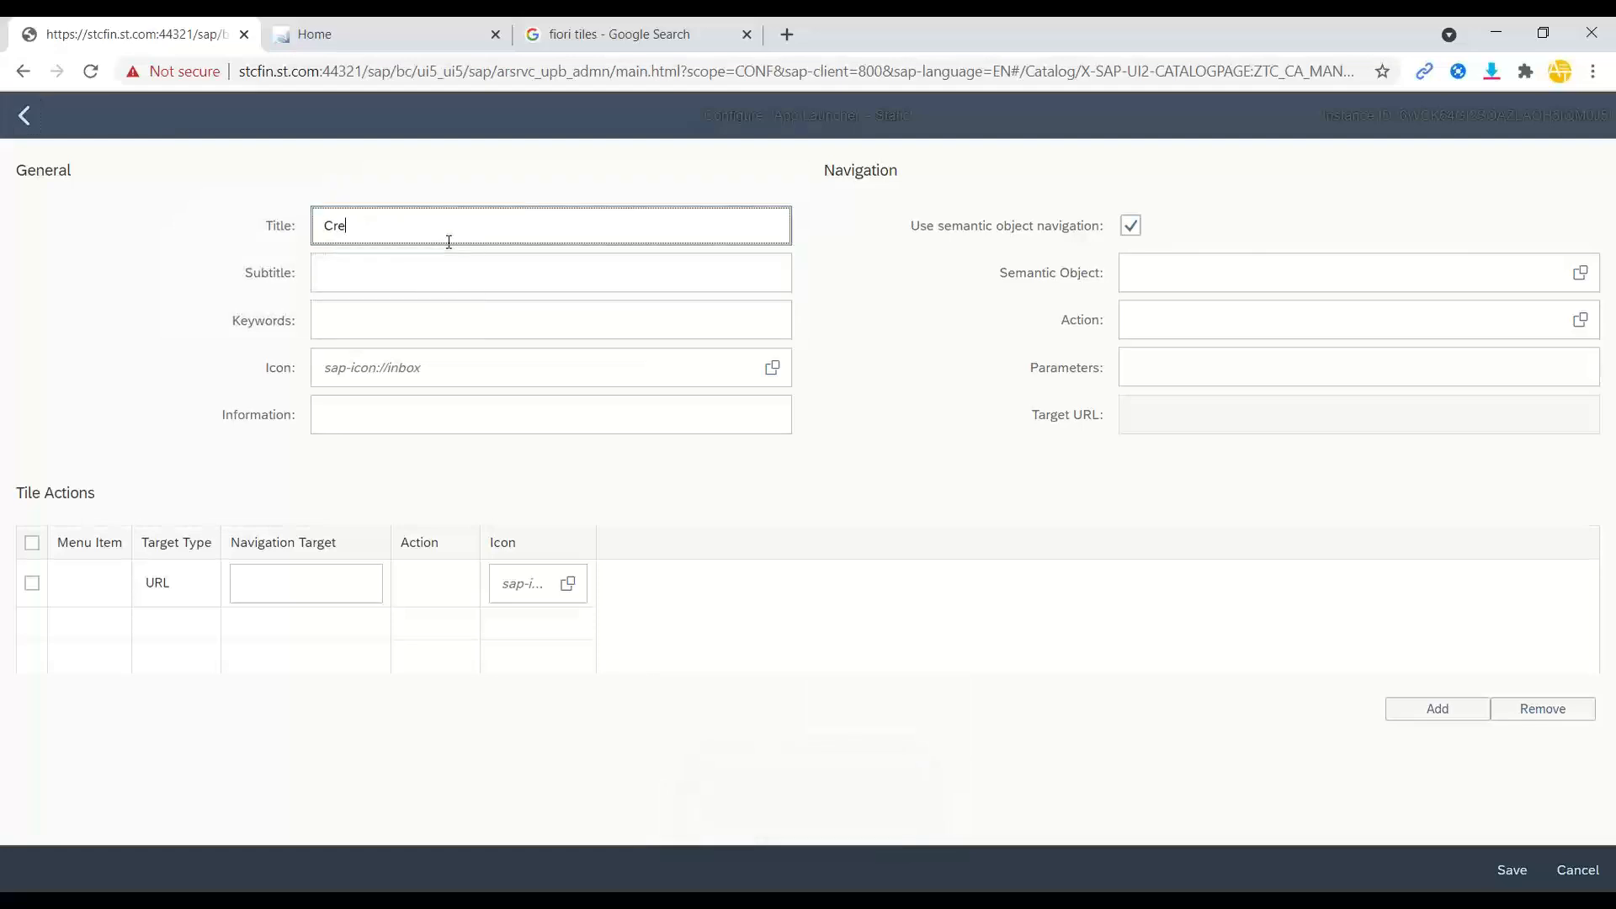
type("ate Sales ord")
key("BackSpace")
key("BackSpace")
type("Order")
key("Tab")
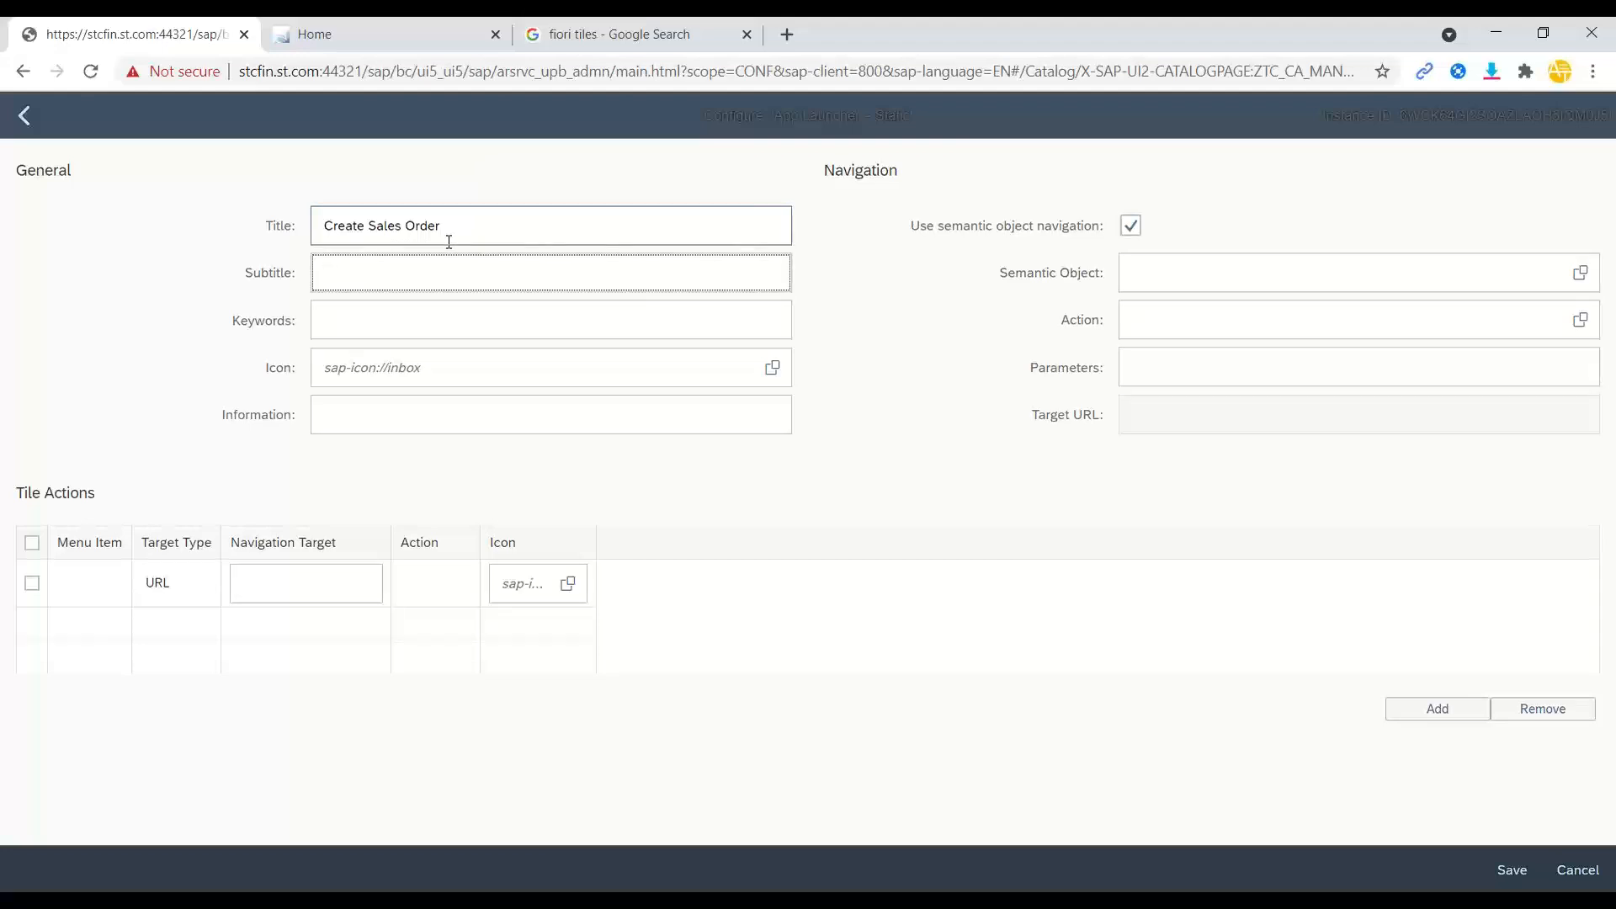
type("Sales Order - VA01")
key("Tab")
Choose the dollar document icon sap-icon://Fiori2/F0020 for the tile.
left_click(771, 368)
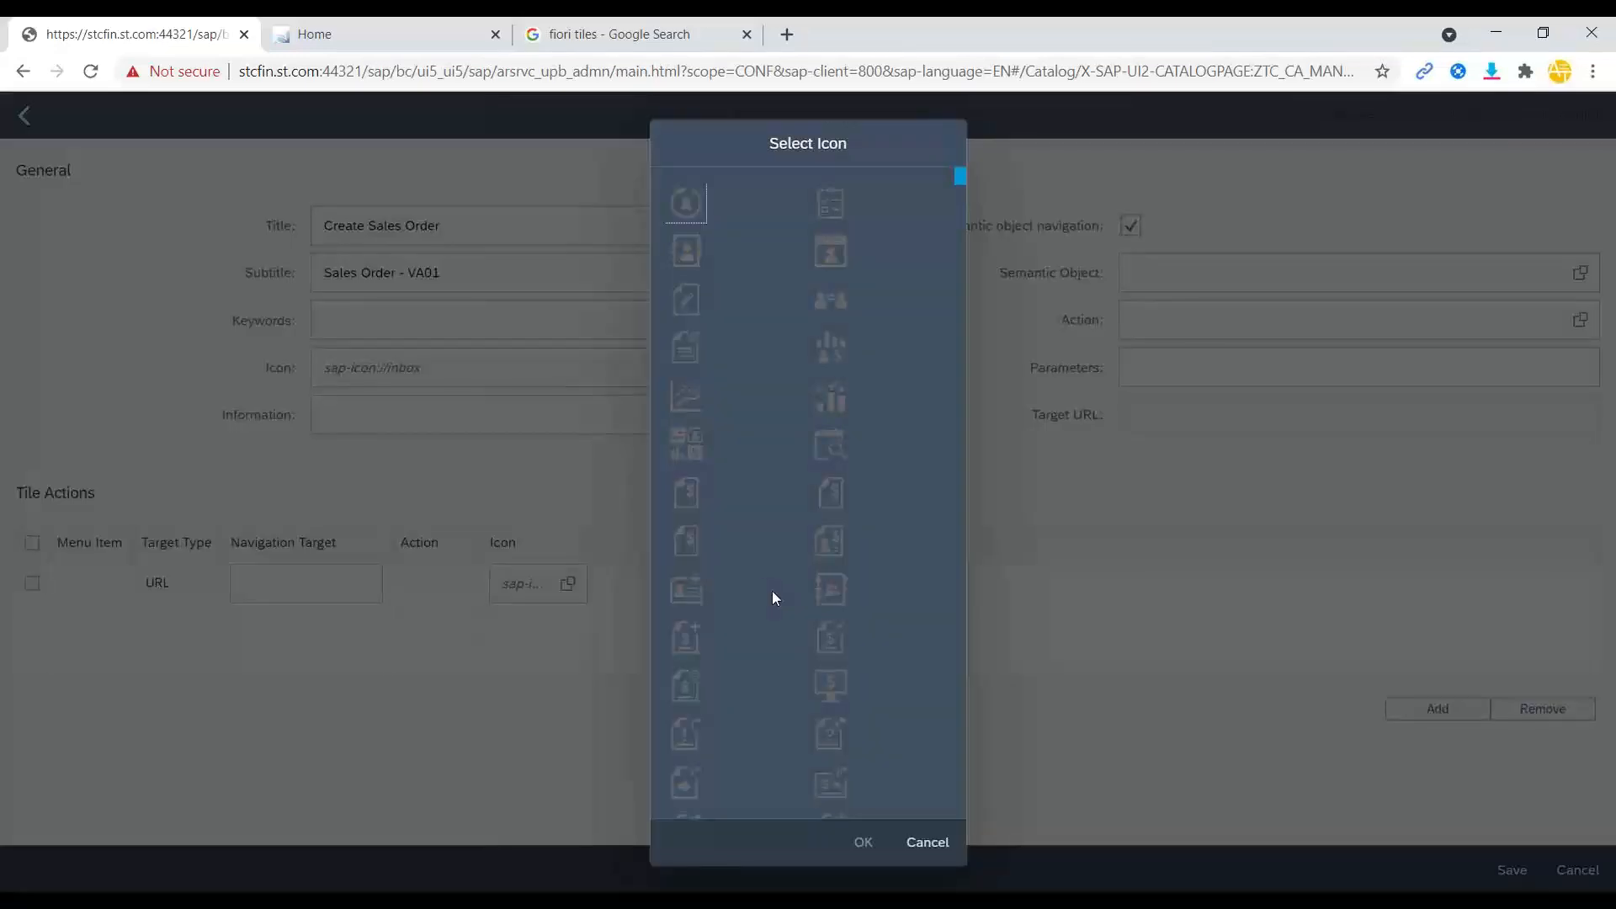
left_click(686, 541)
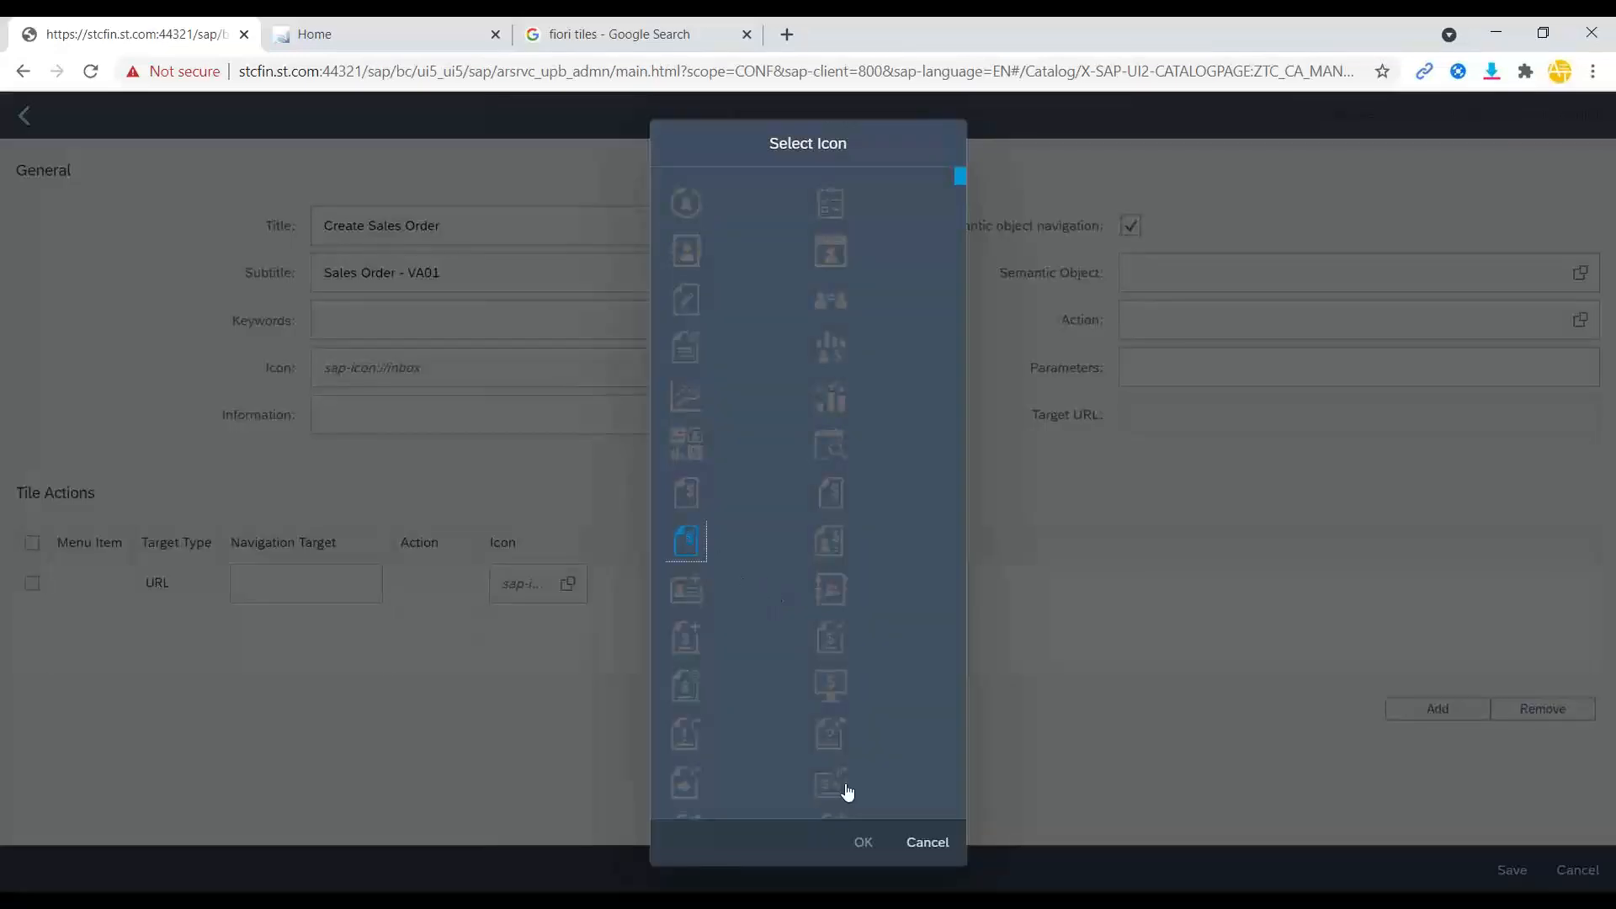
left_click(863, 841)
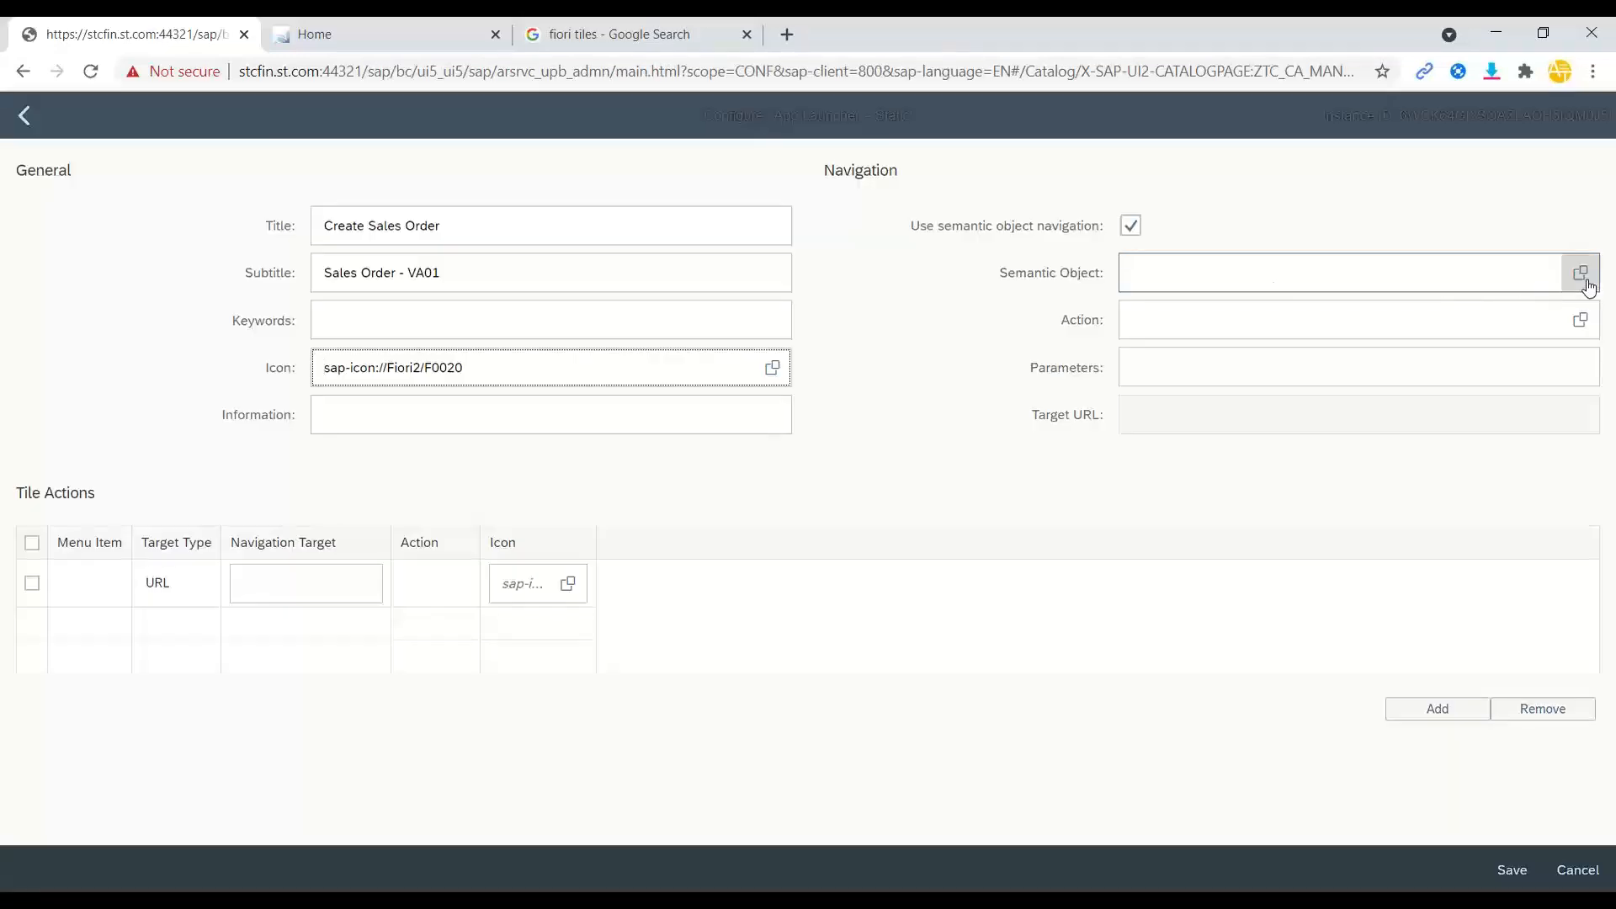
Search the semantic objects for SalesOrder and assign SalesOrder to the tile's navigation.
left_click(1580, 273)
left_click(745, 177)
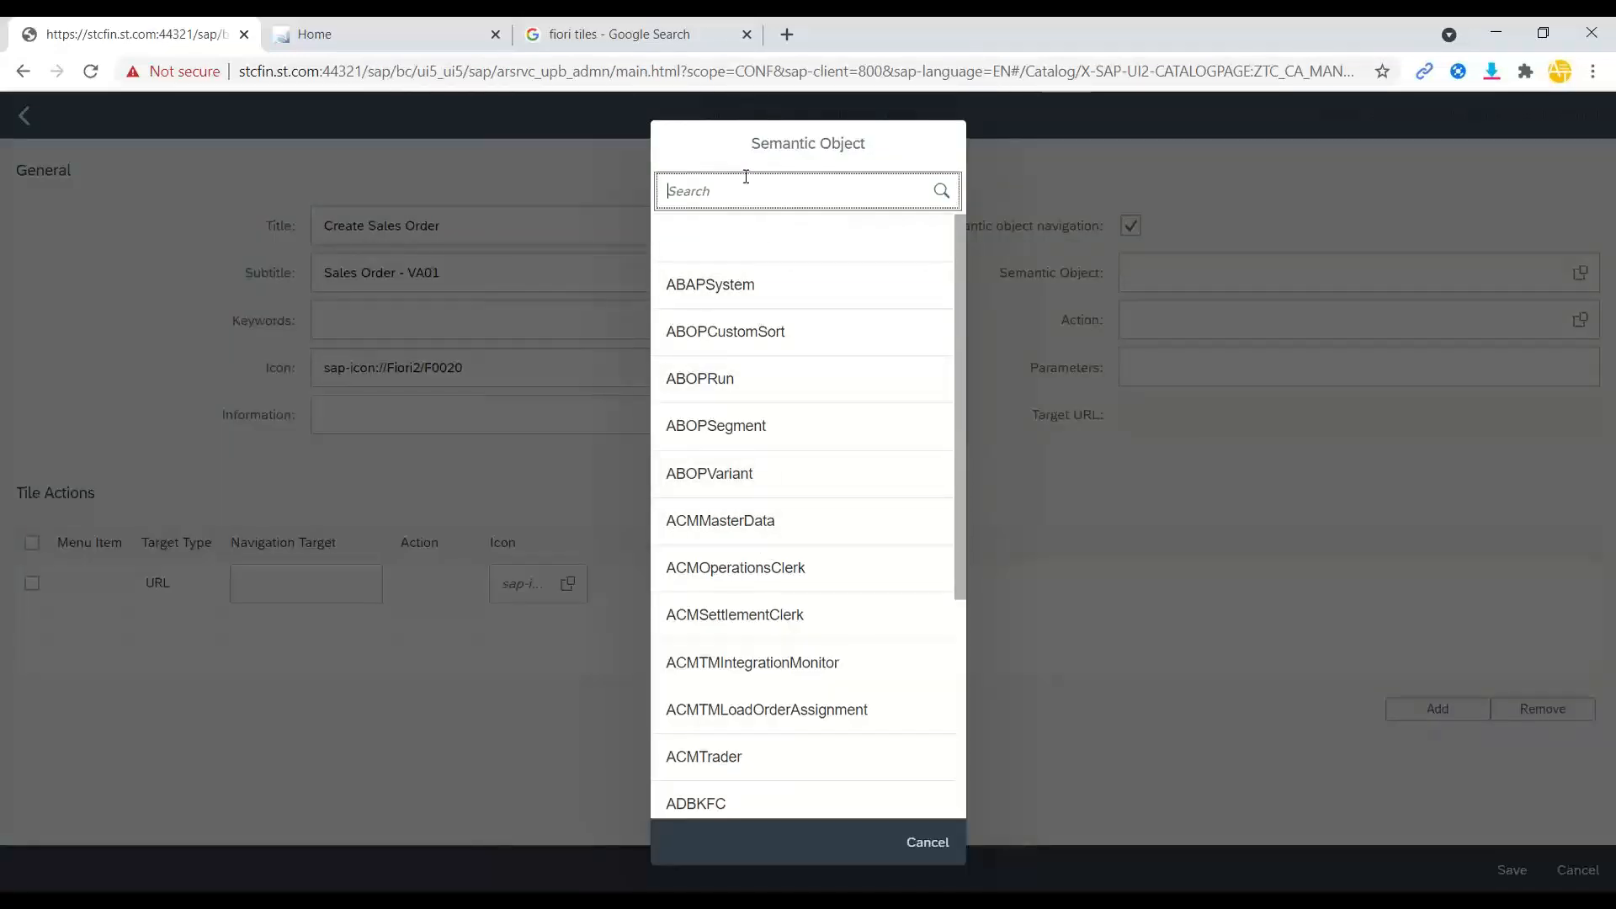
type("SalesOrder")
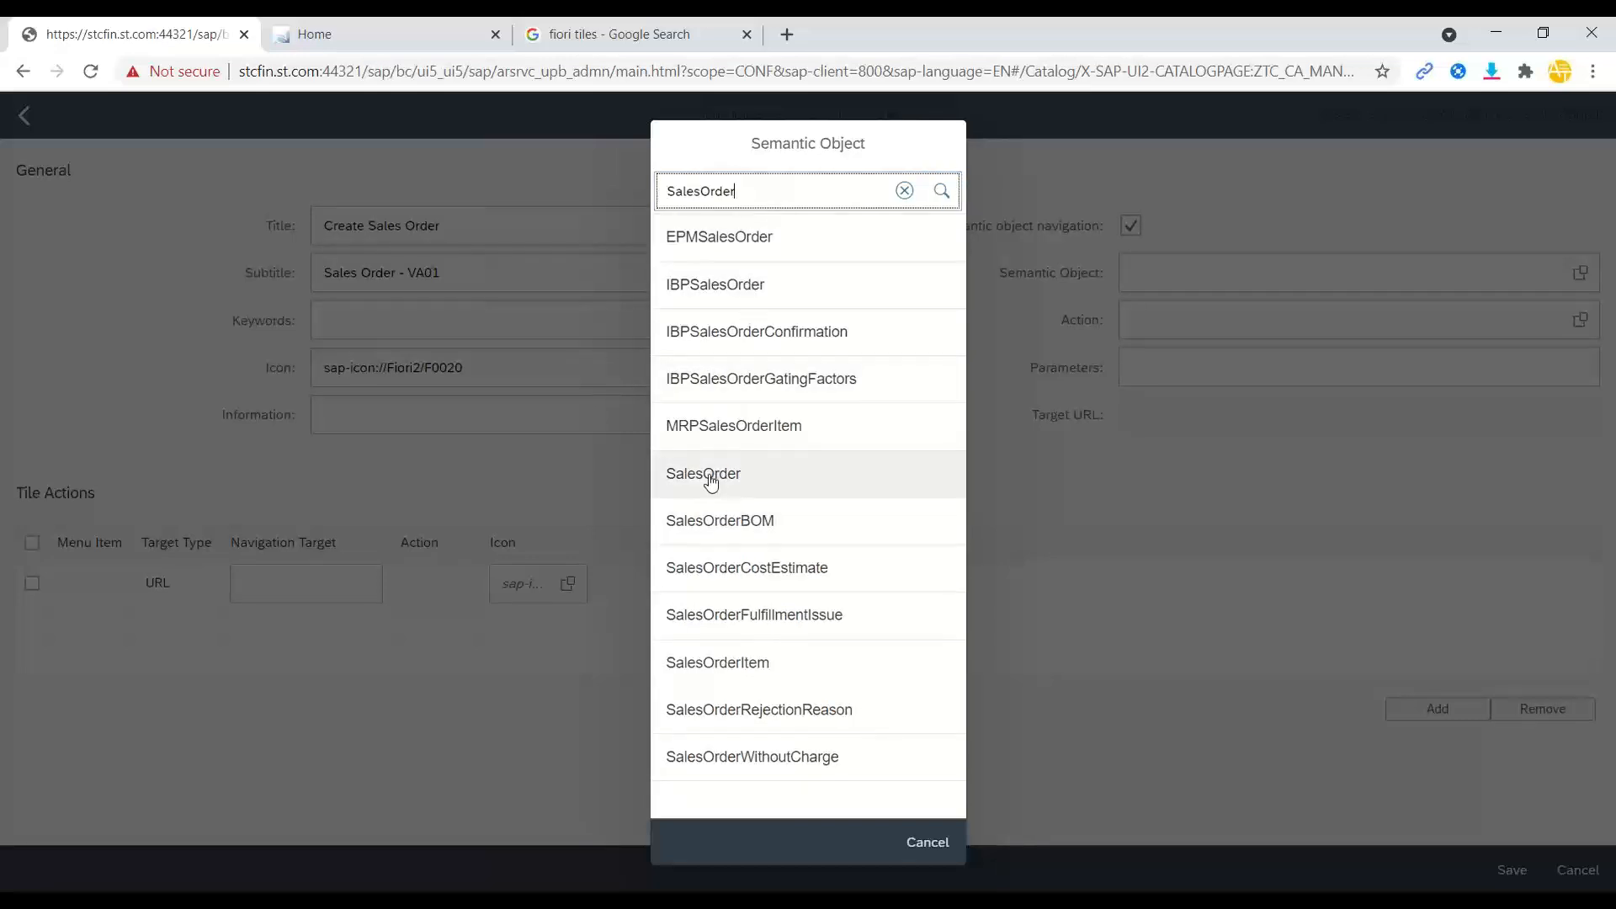
left_click(745, 476)
Set the tile's navigation action to lookup and save the tile.
left_click(1579, 320)
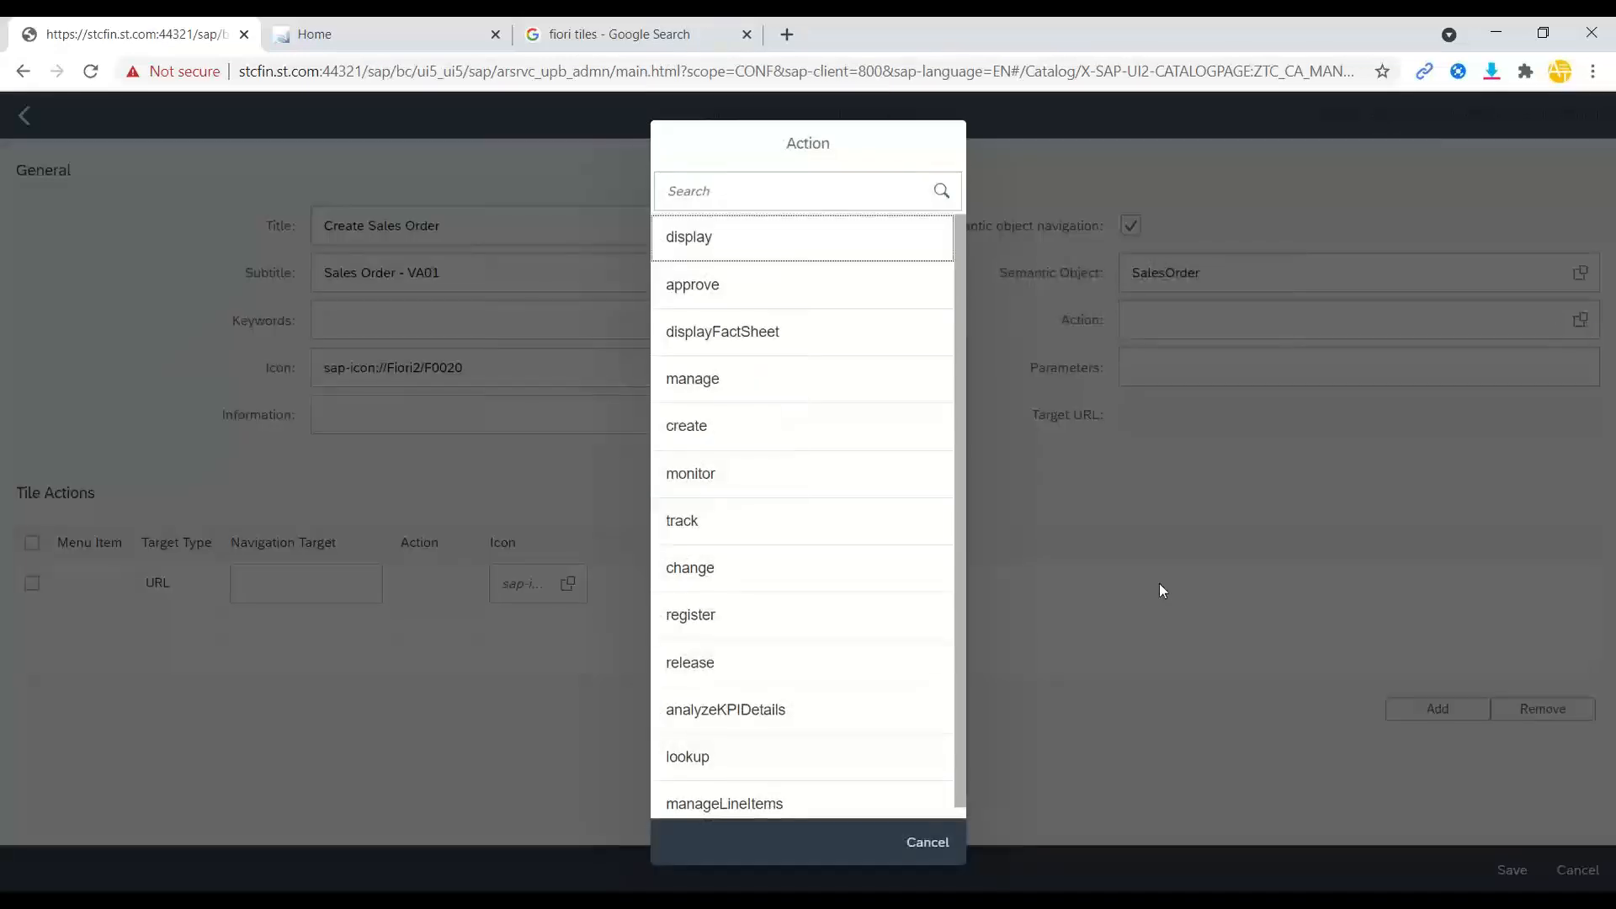
scroll(791, 690, "down", 1)
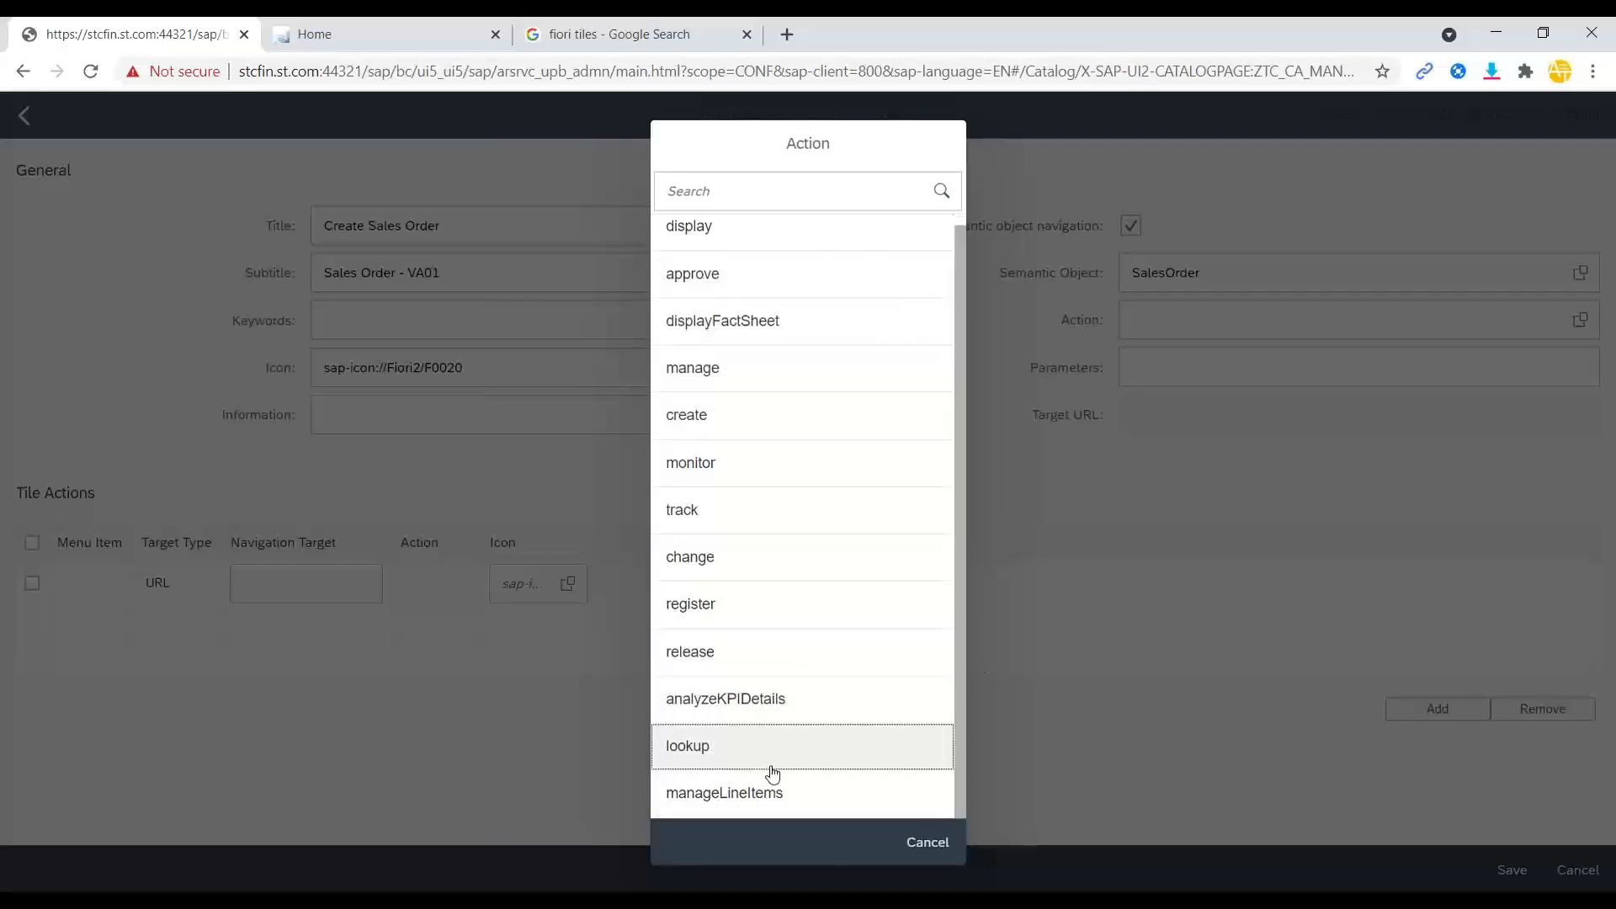
left_click(768, 757)
left_click_drag(1194, 320, 1132, 321)
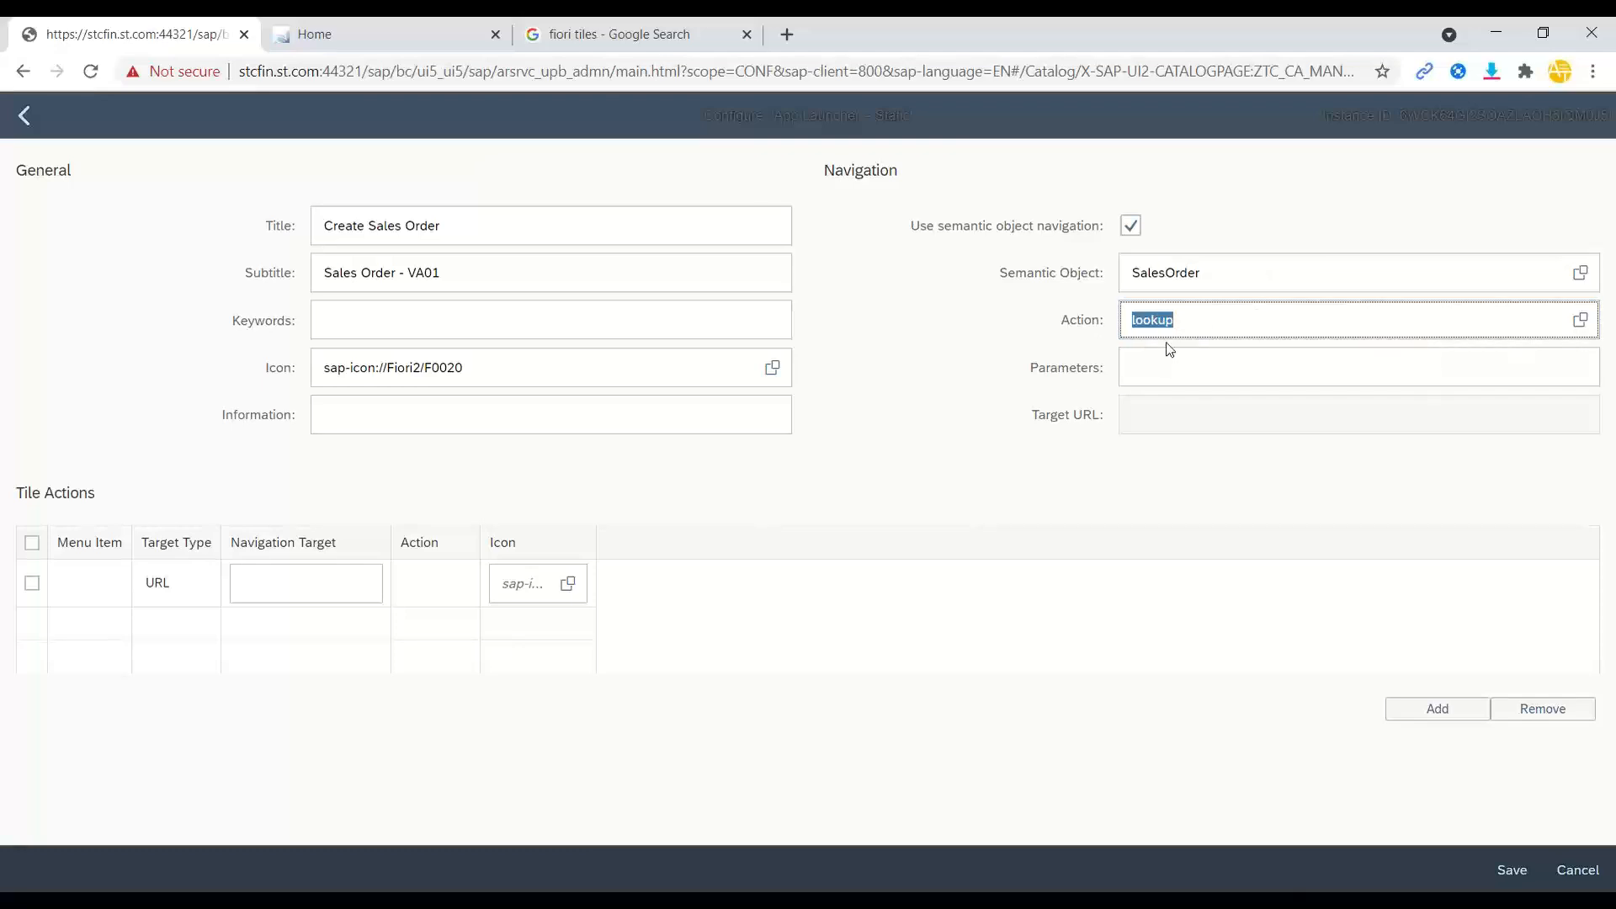
left_click(1201, 326)
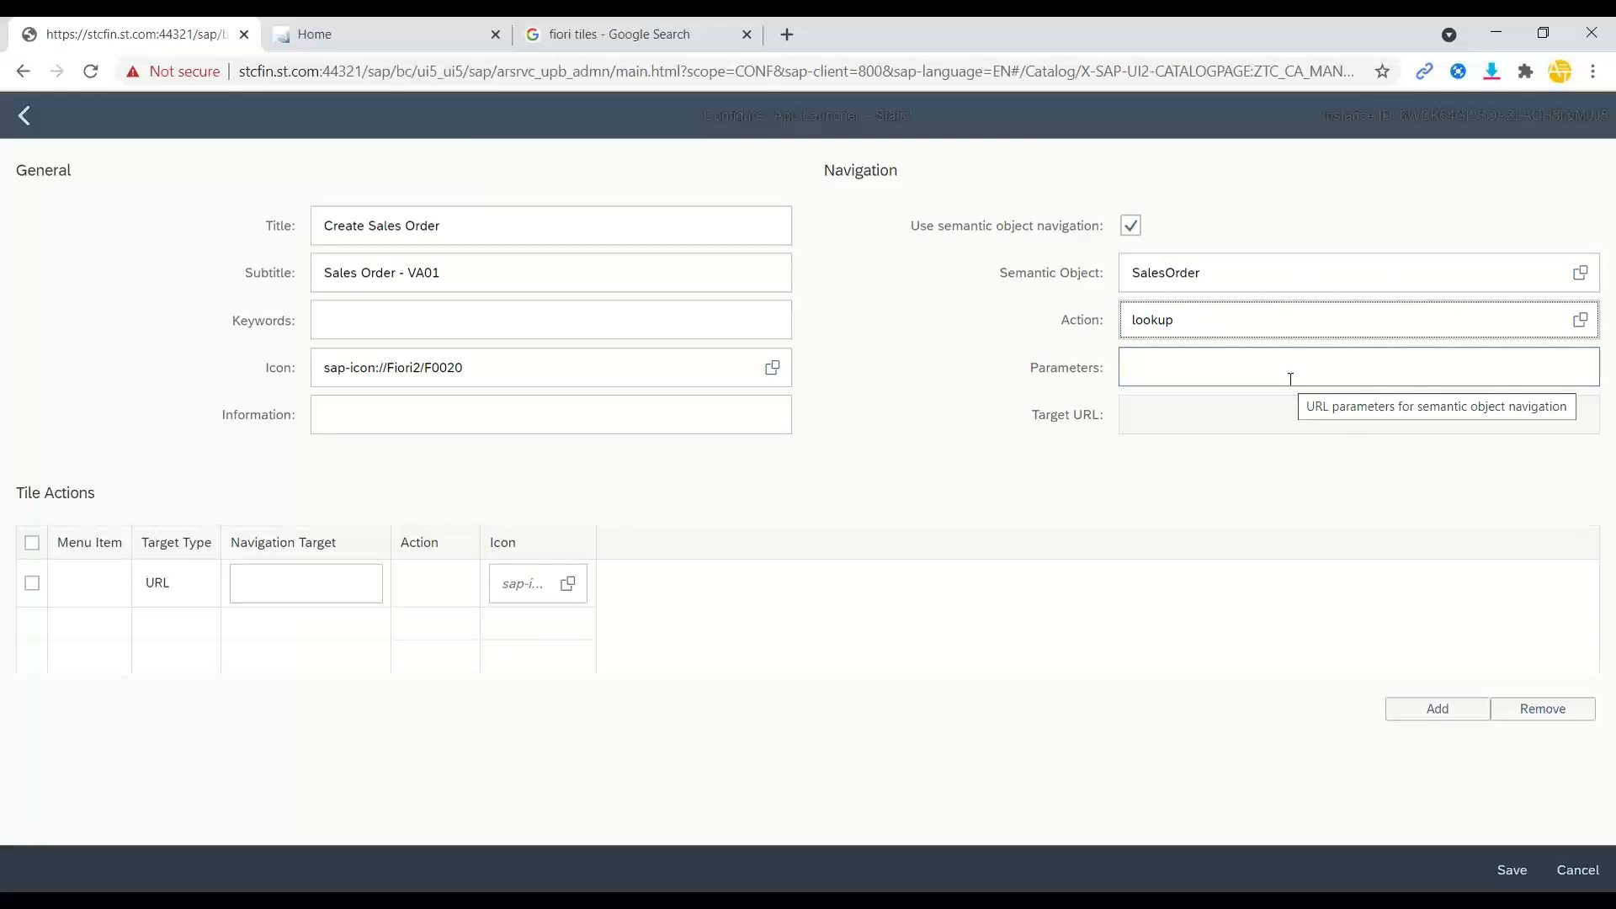
left_click(1513, 876)
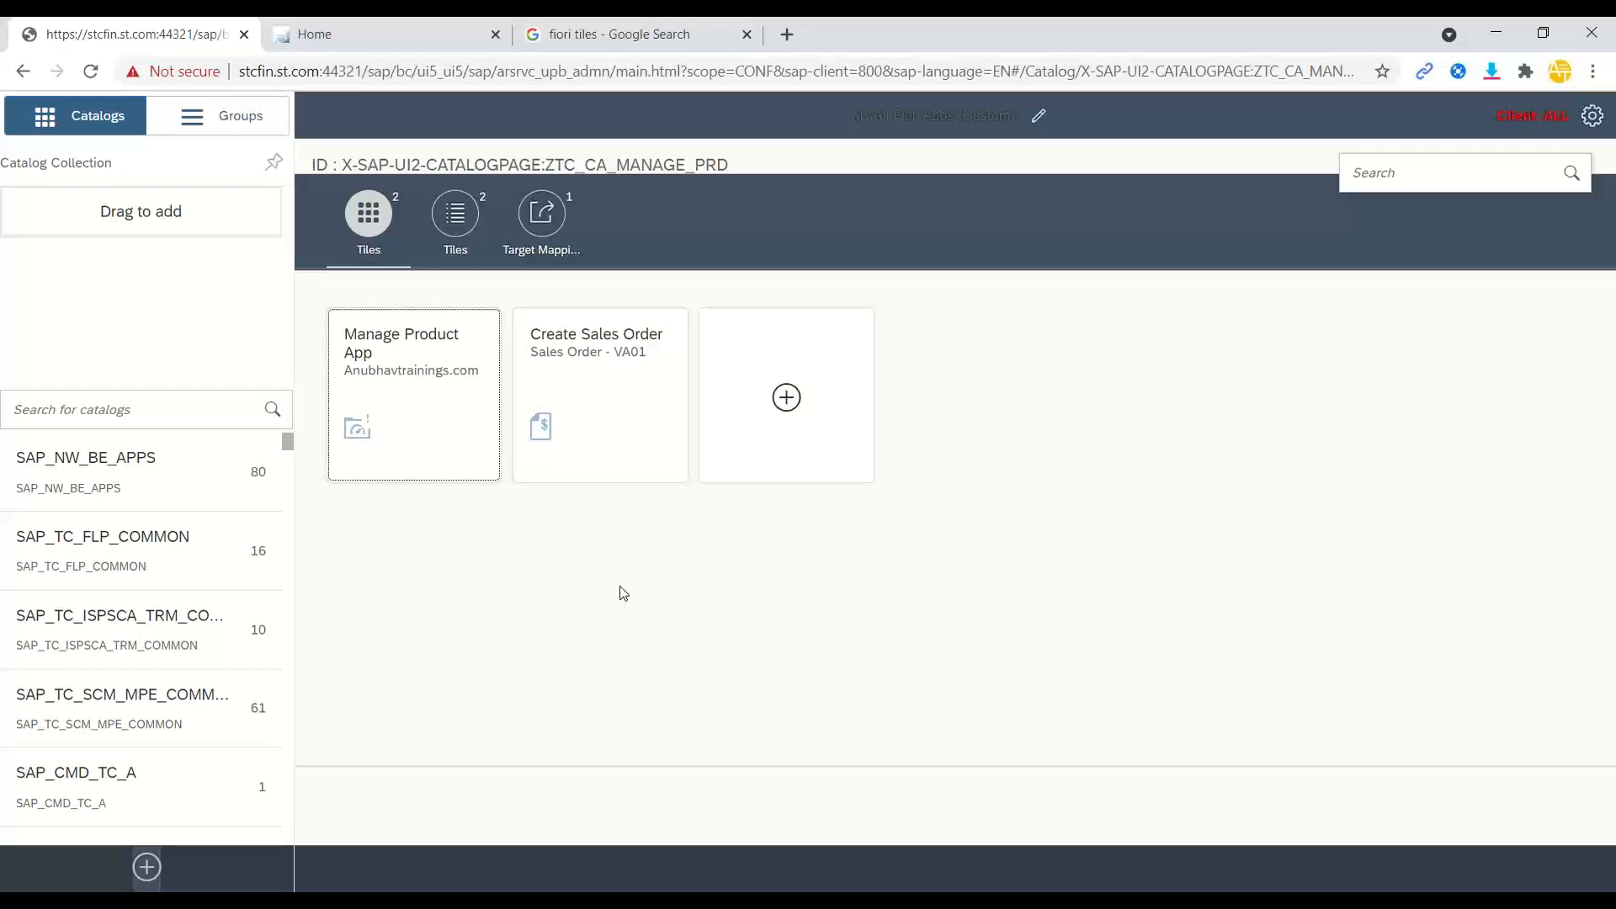
Open the Create Sales Order tile's configuration and set the target type of its tile action row to Intent.
left_click(625, 427)
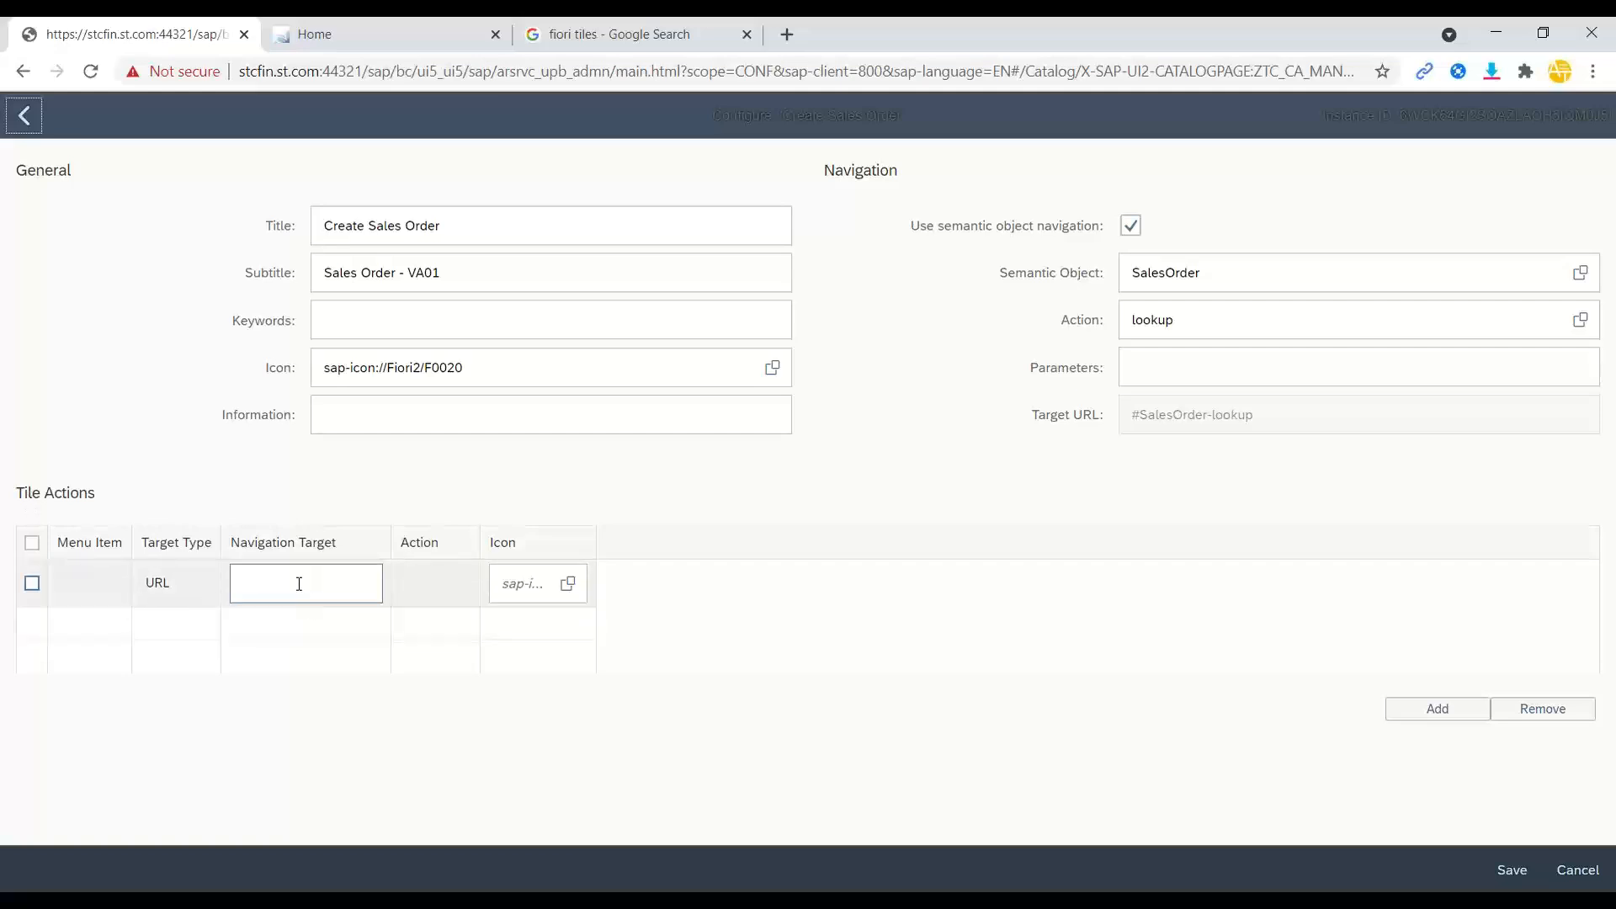
left_click(205, 586)
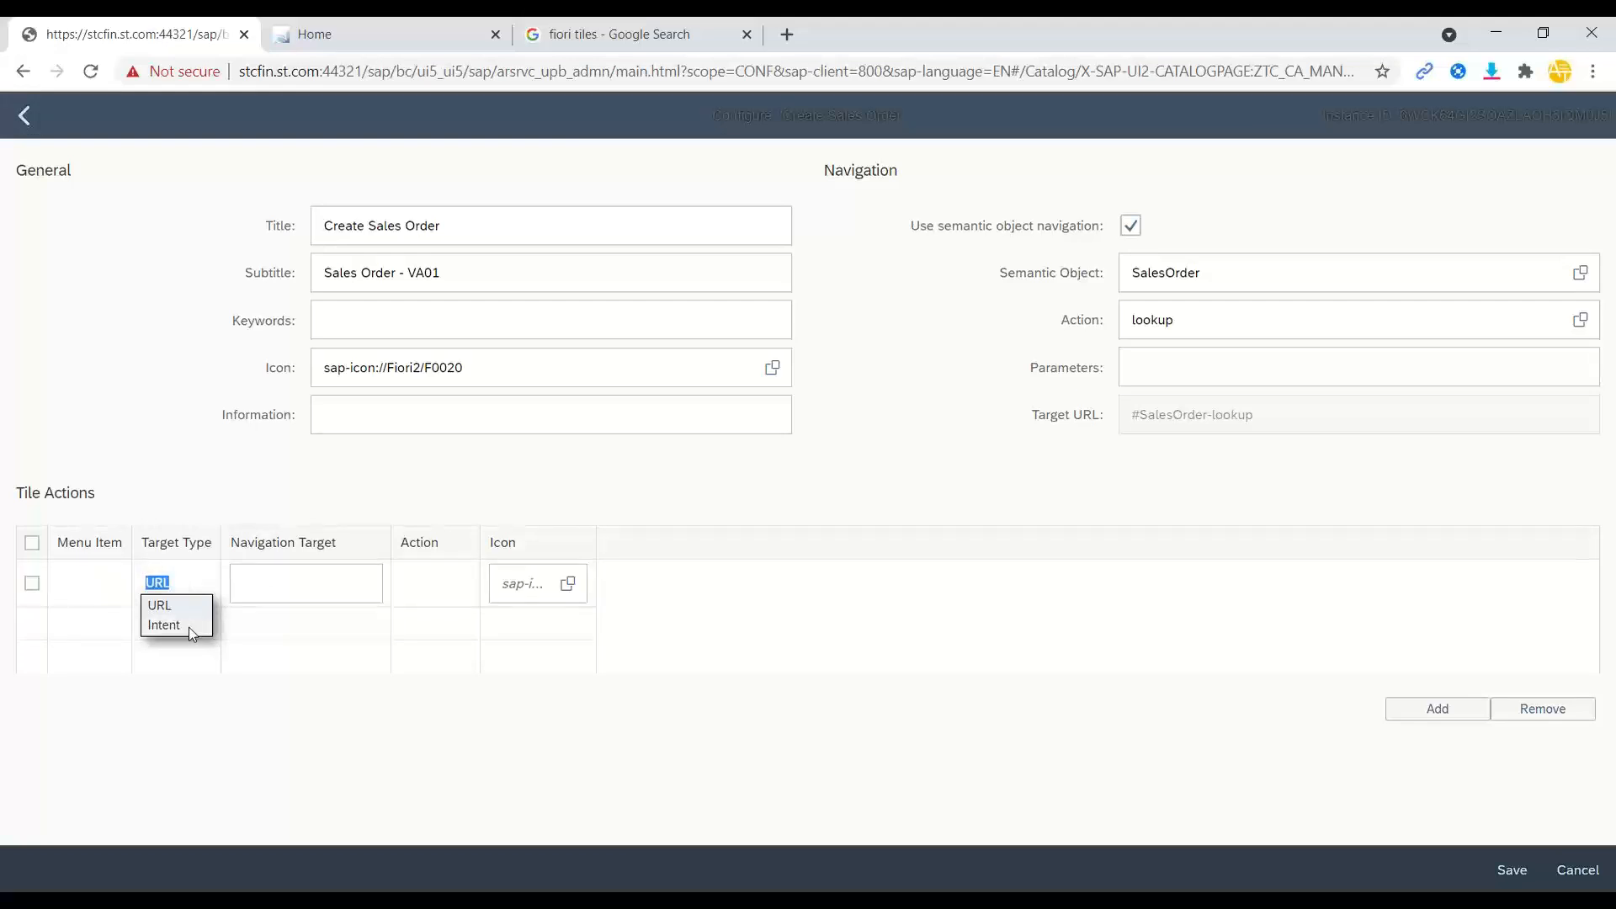
left_click(313, 579)
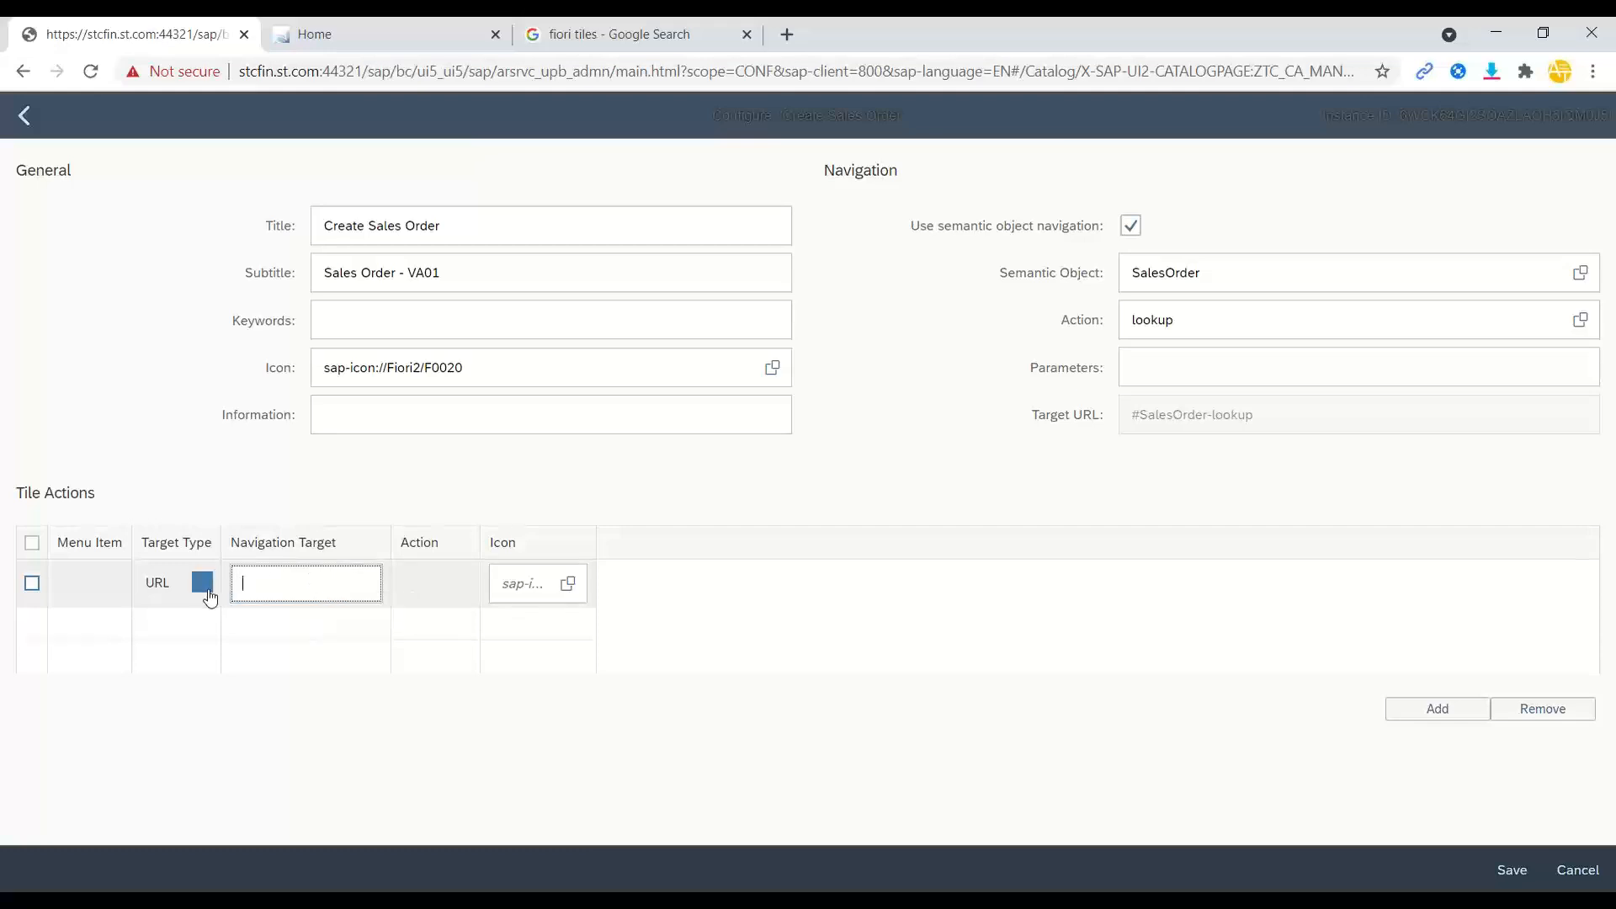
left_click(206, 583)
left_click(162, 624)
Search the semantic objects for SalesOrder and assign SalesOrder as the tile action row's navigation target.
left_click(277, 580)
left_click(378, 593)
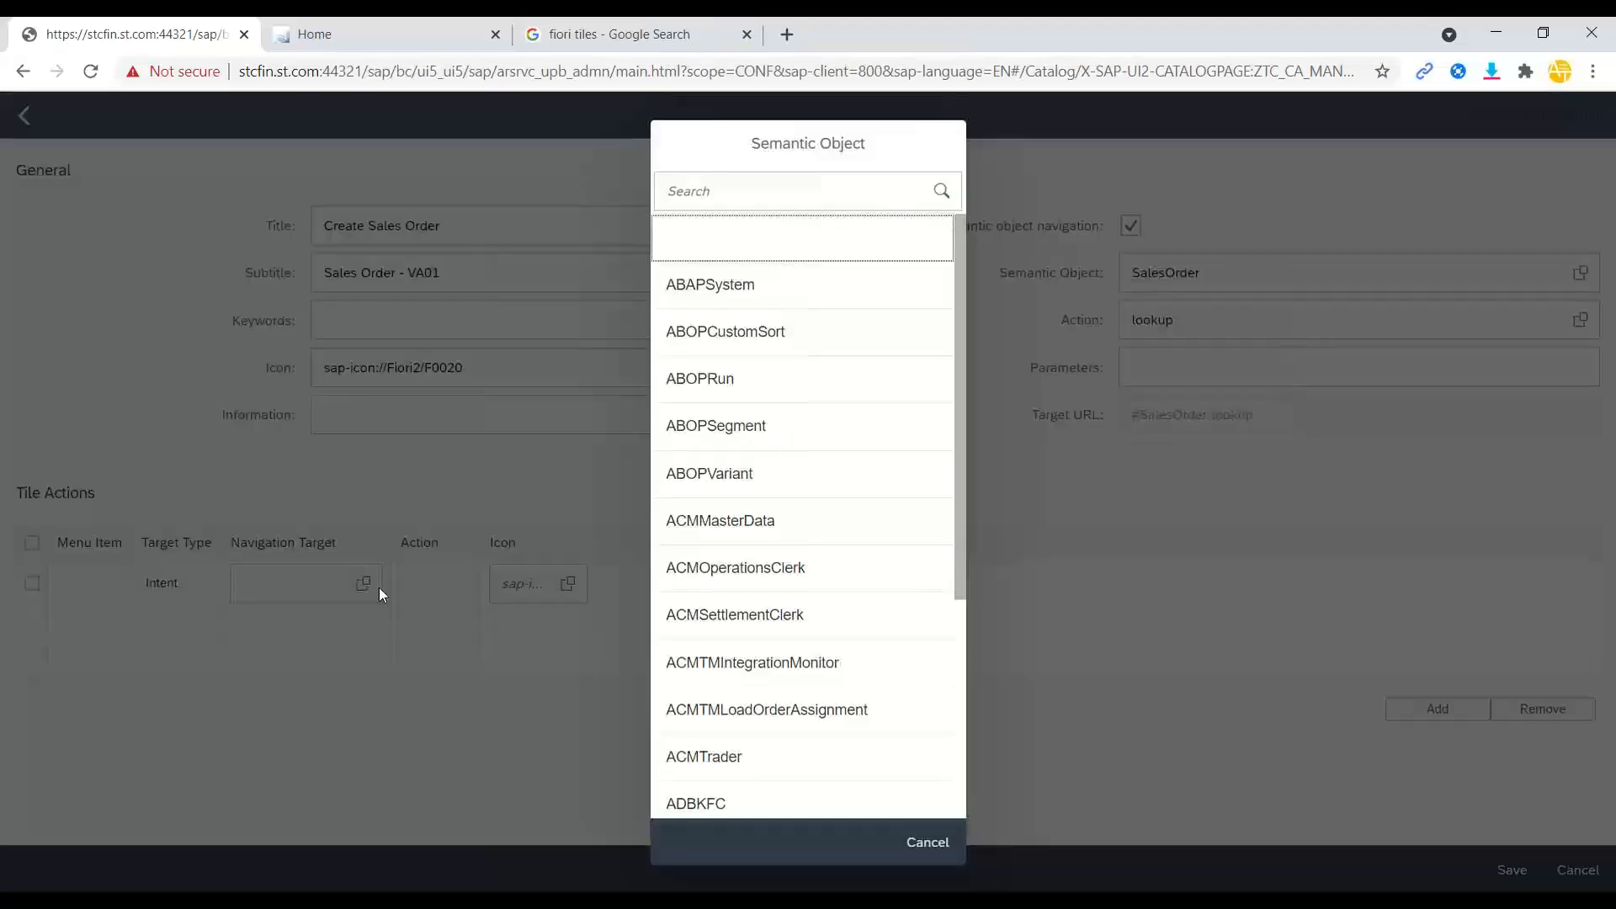
scroll(718, 595, "down", 4)
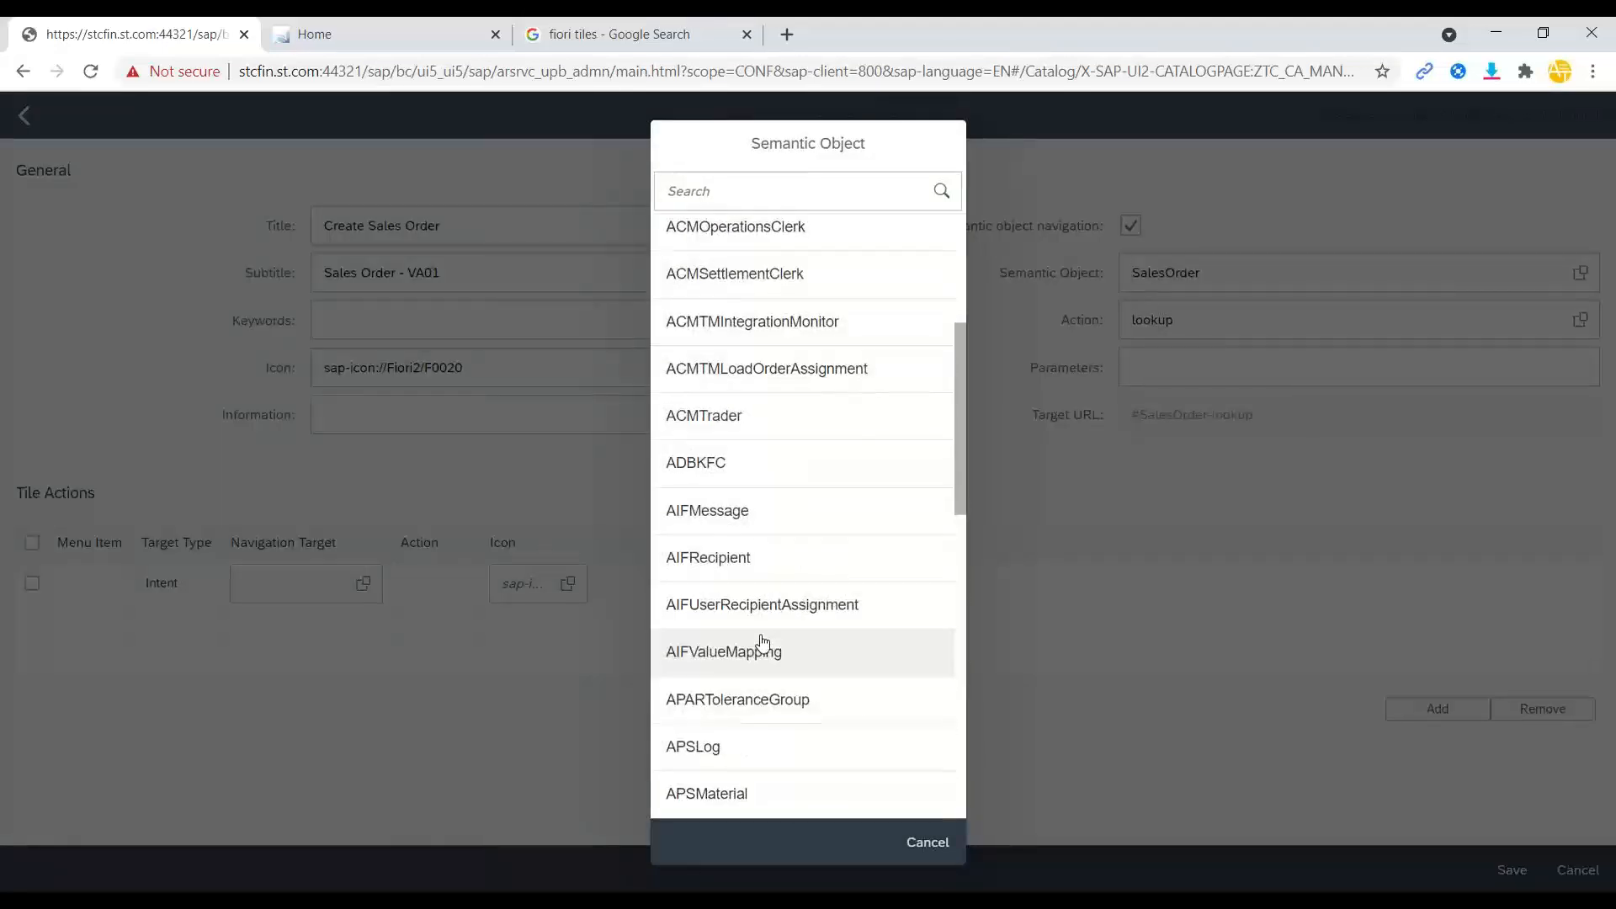
left_click(681, 191)
type("SalesOrde")
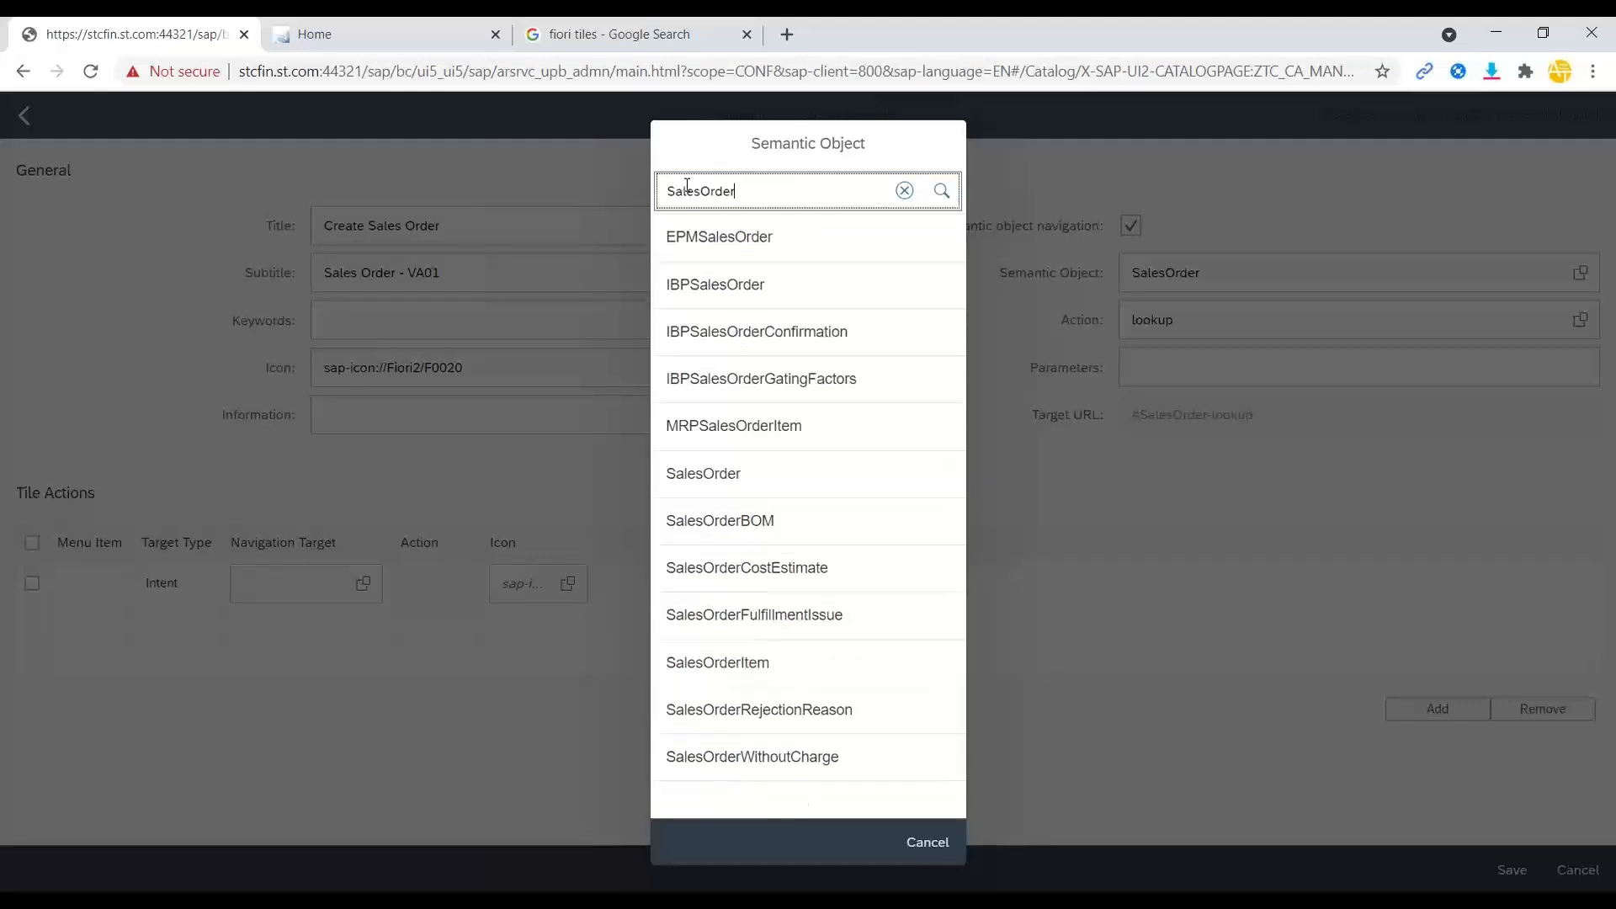
type("r")
left_click(740, 475)
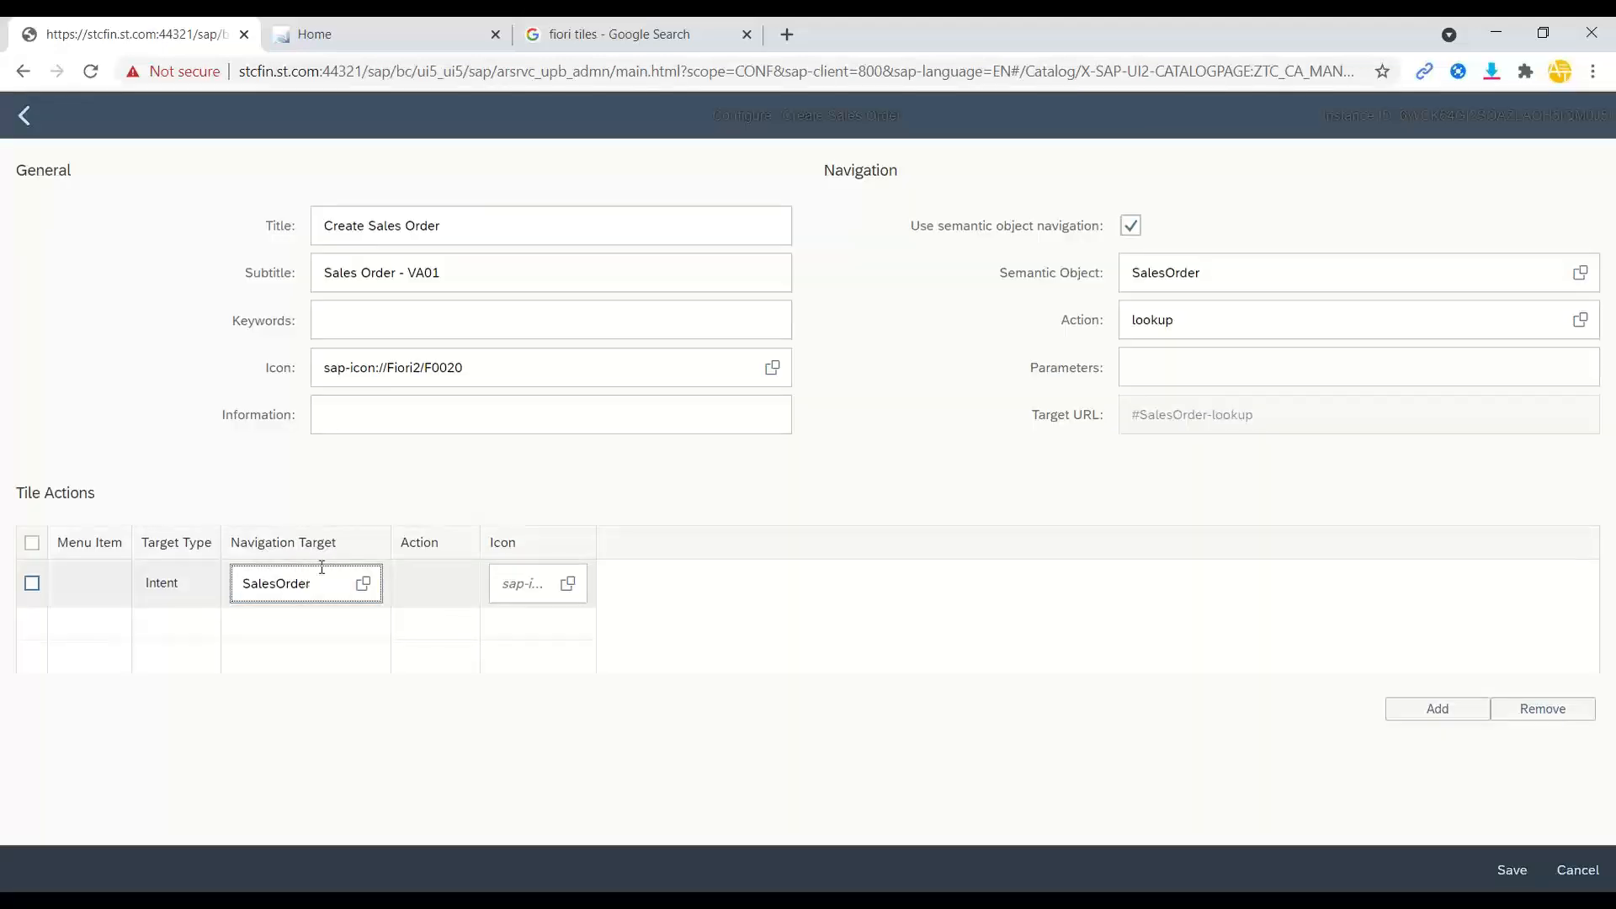
Extend the tile action's navigation target to SalesOrder-manage and try to save the tile.
type("-maan")
key("BackSpace")
key("BackSpace")
type("nage")
left_click(438, 709)
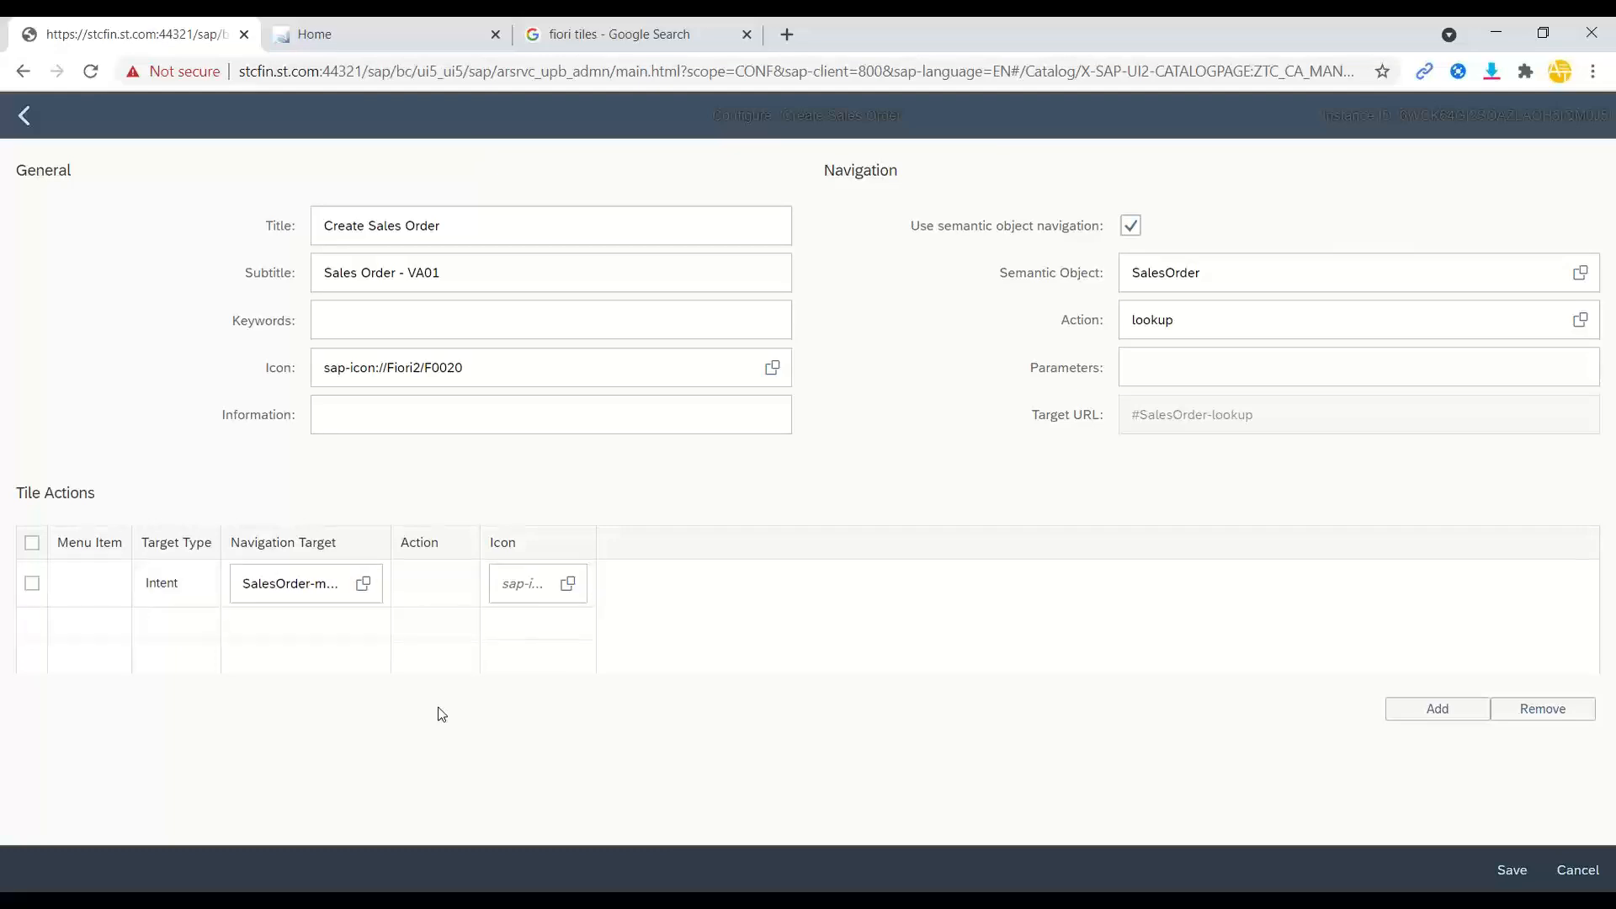
left_click(1510, 870)
left_click(985, 569)
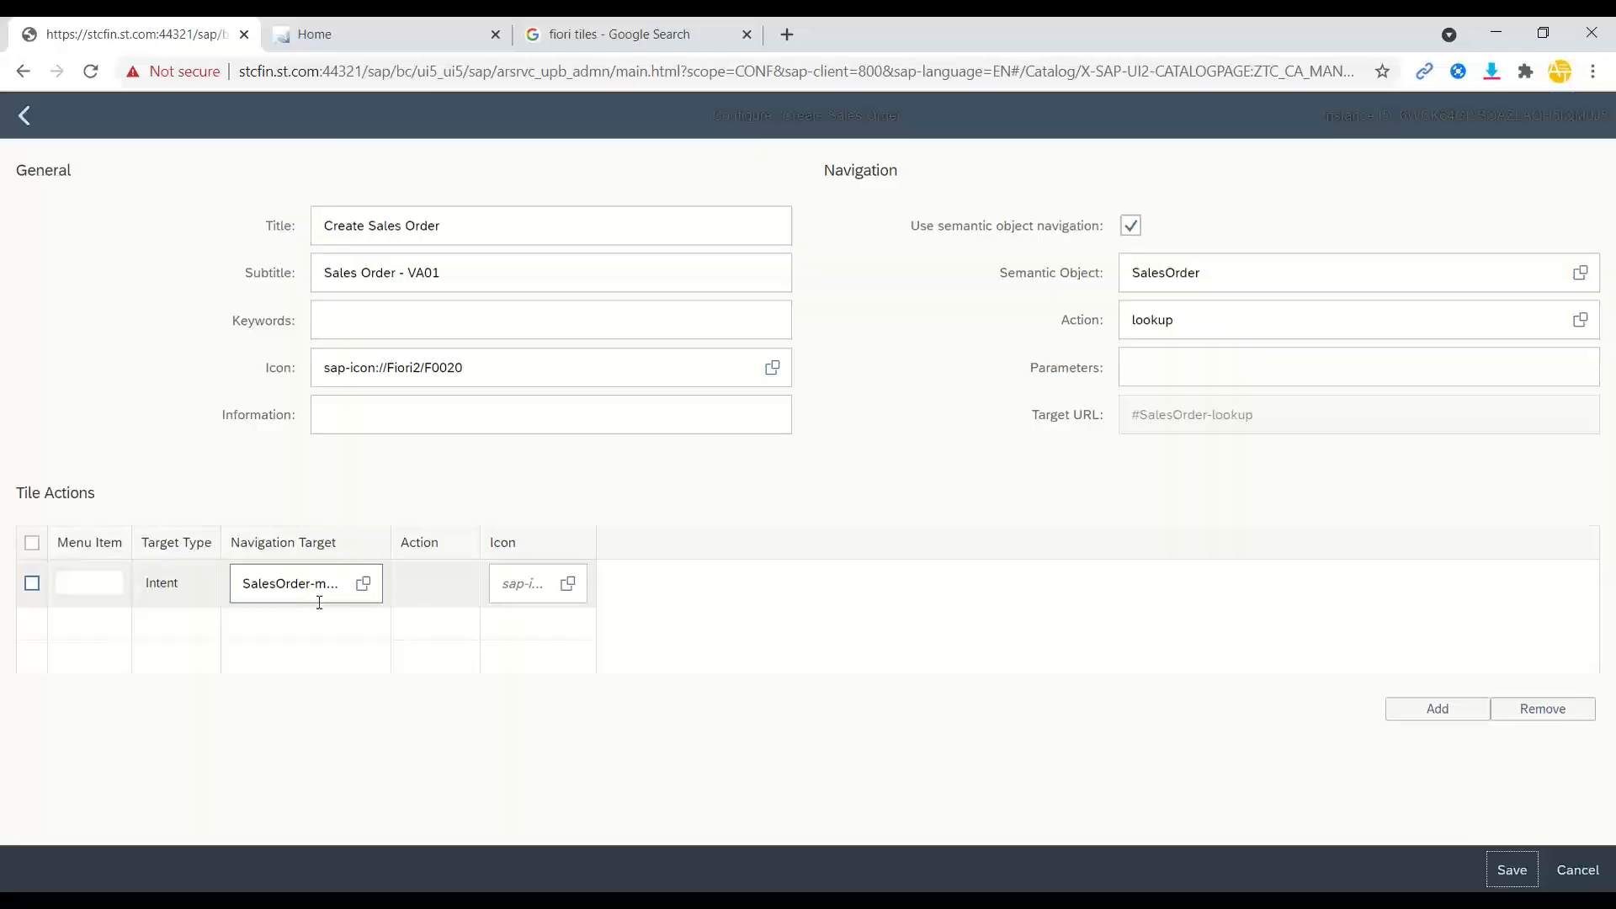
Clear the tile action's navigation target and save the Create Sales Order tile.
left_click(319, 603)
key("ctrl+a")
key("BackSpace")
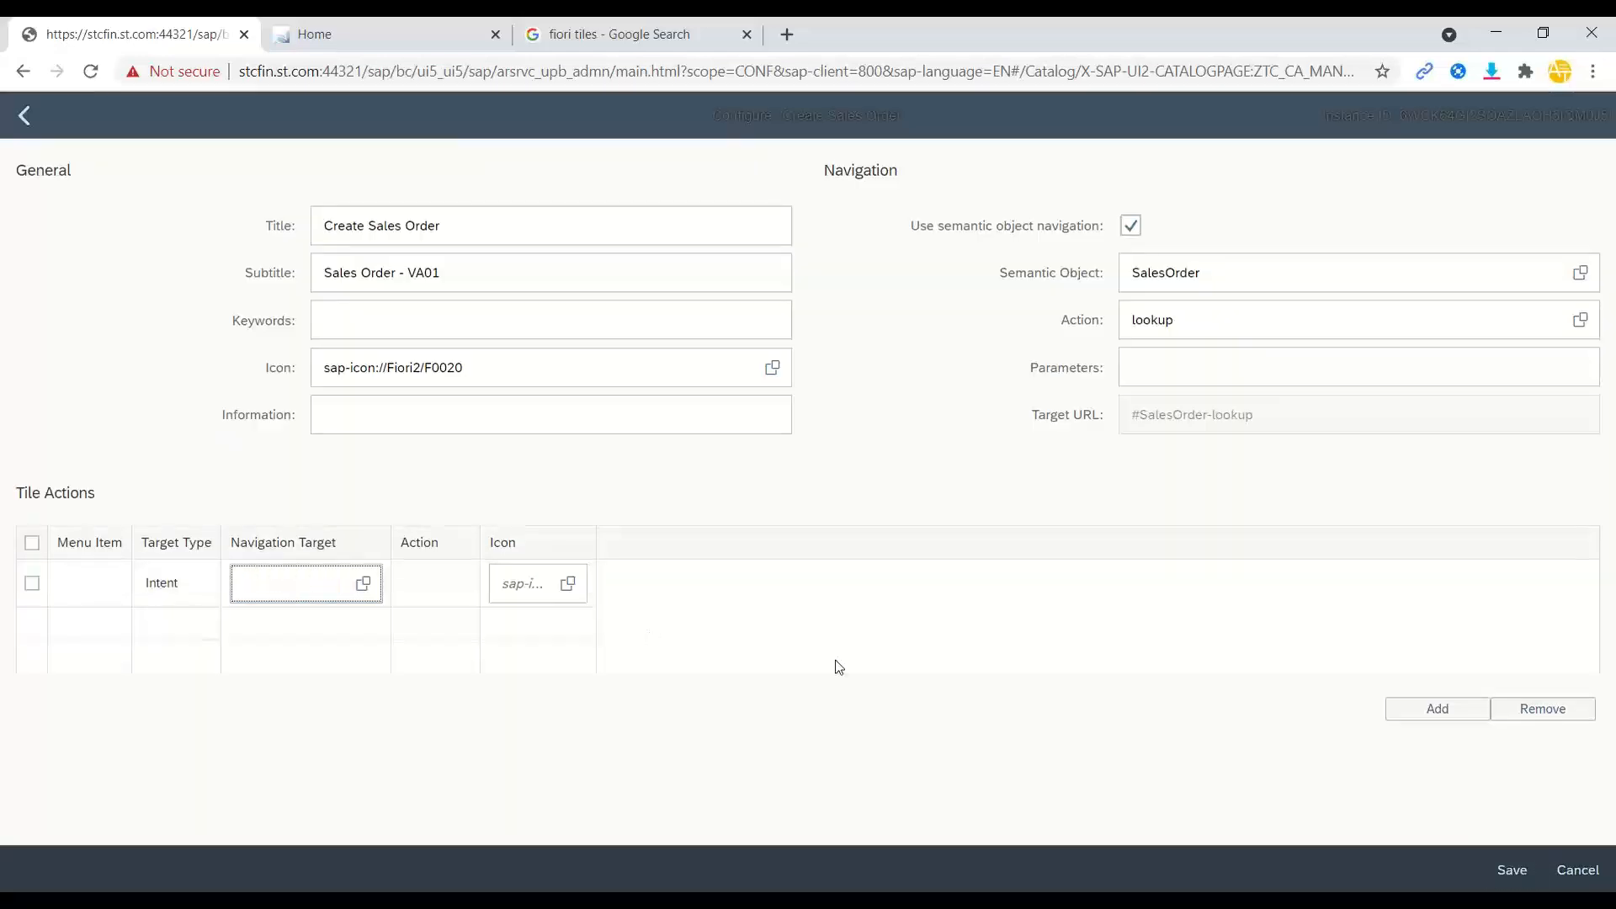
left_click(1507, 872)
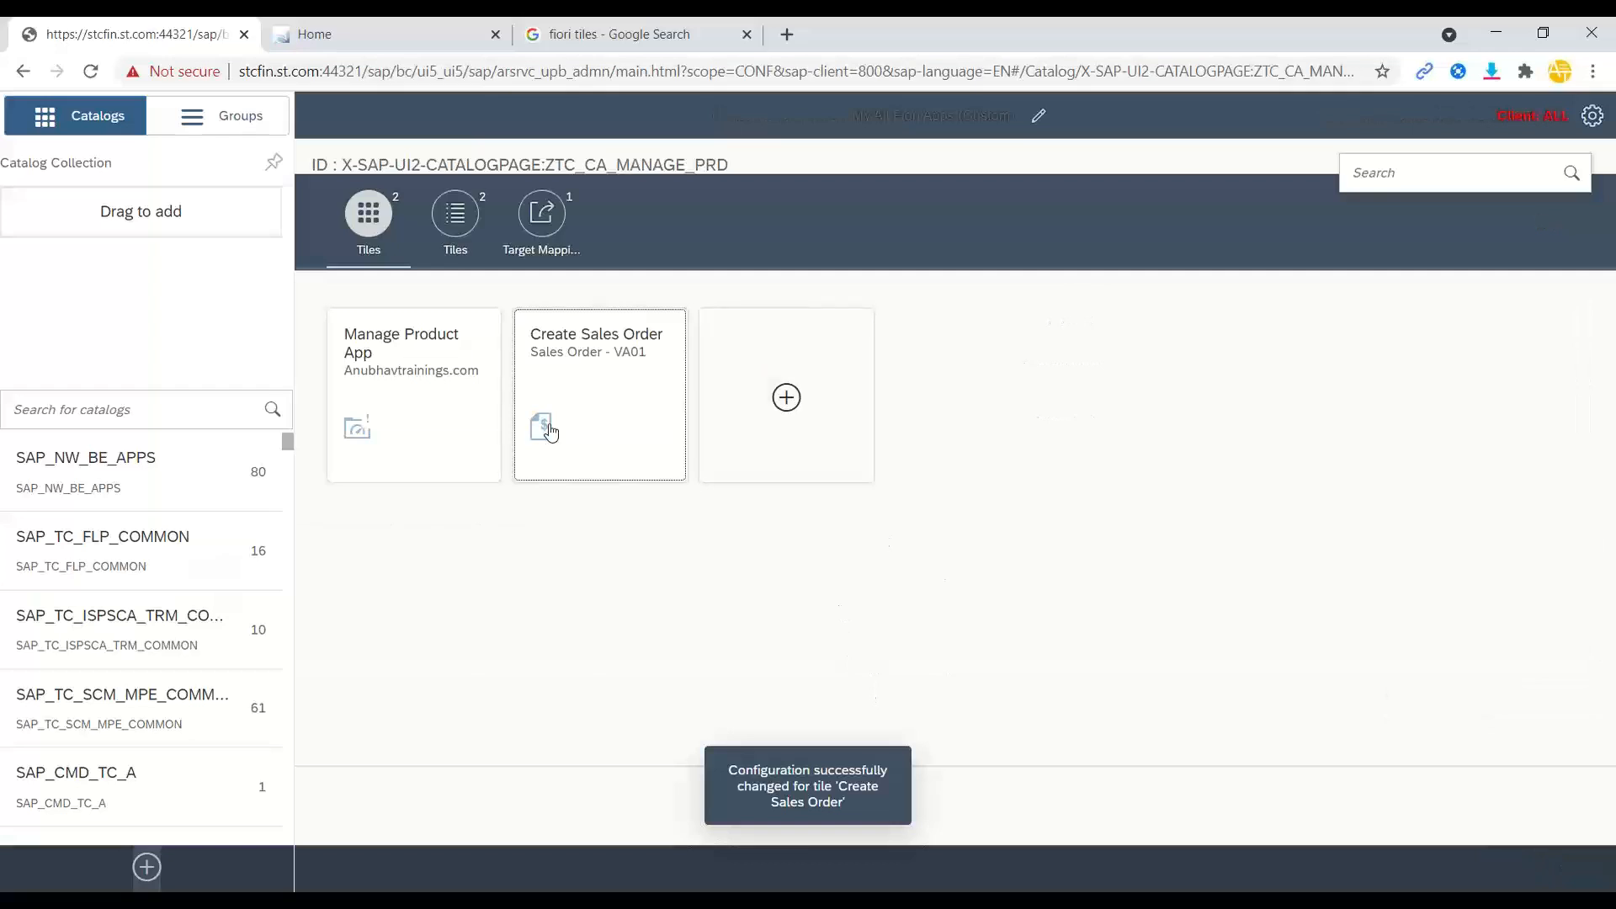
Review the catalog's existing target mappings and return to its tiles.
left_click(553, 220)
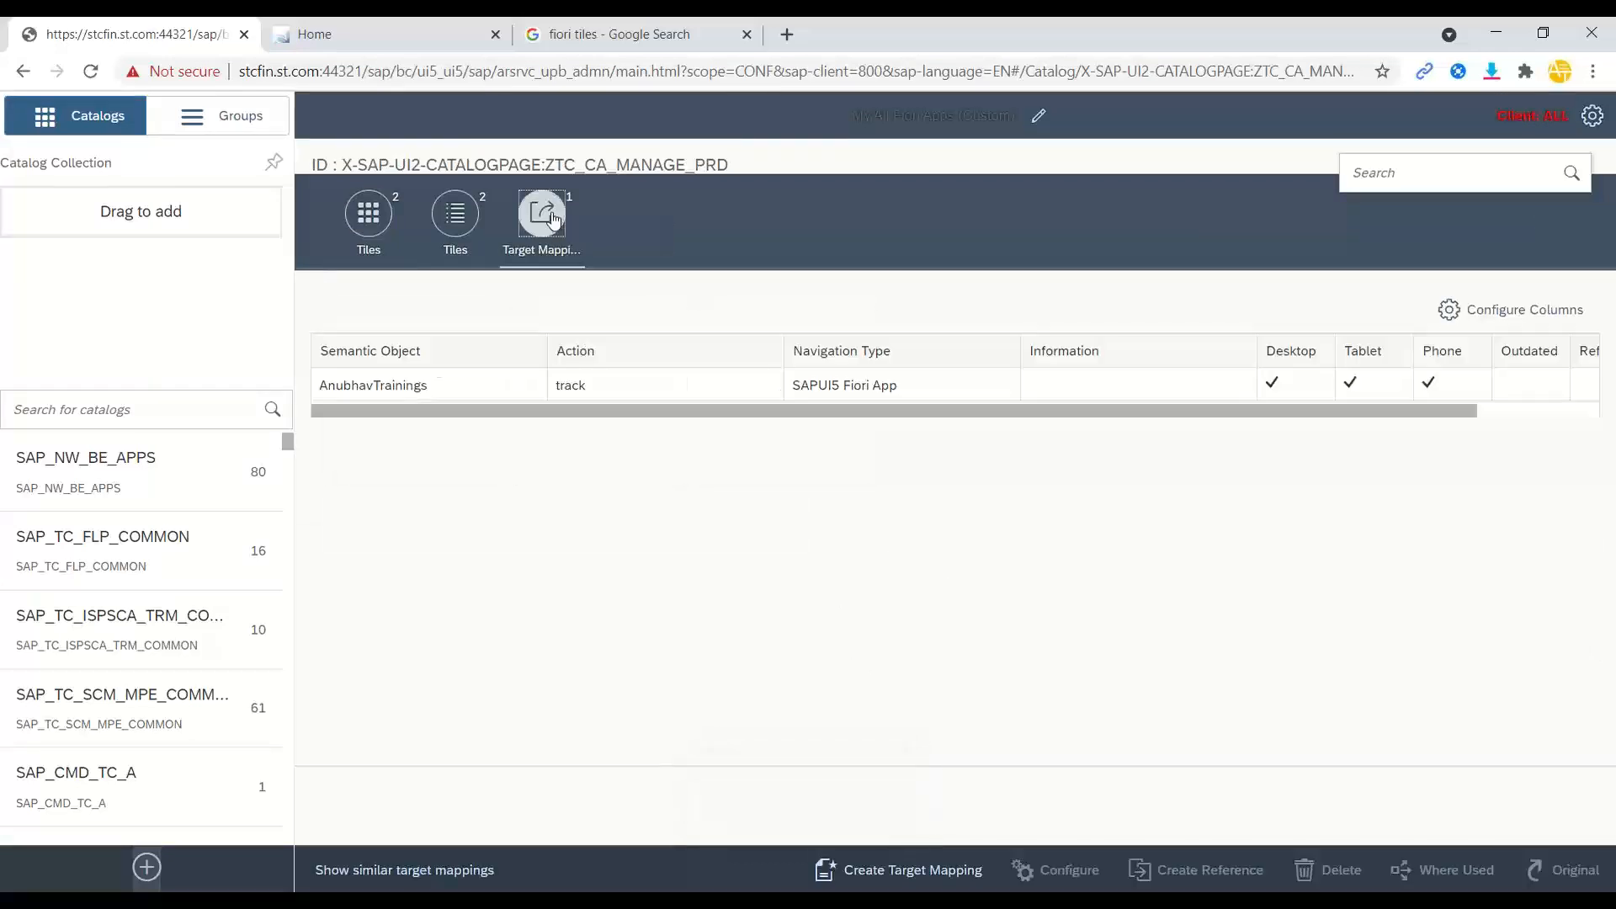
left_click(330, 224)
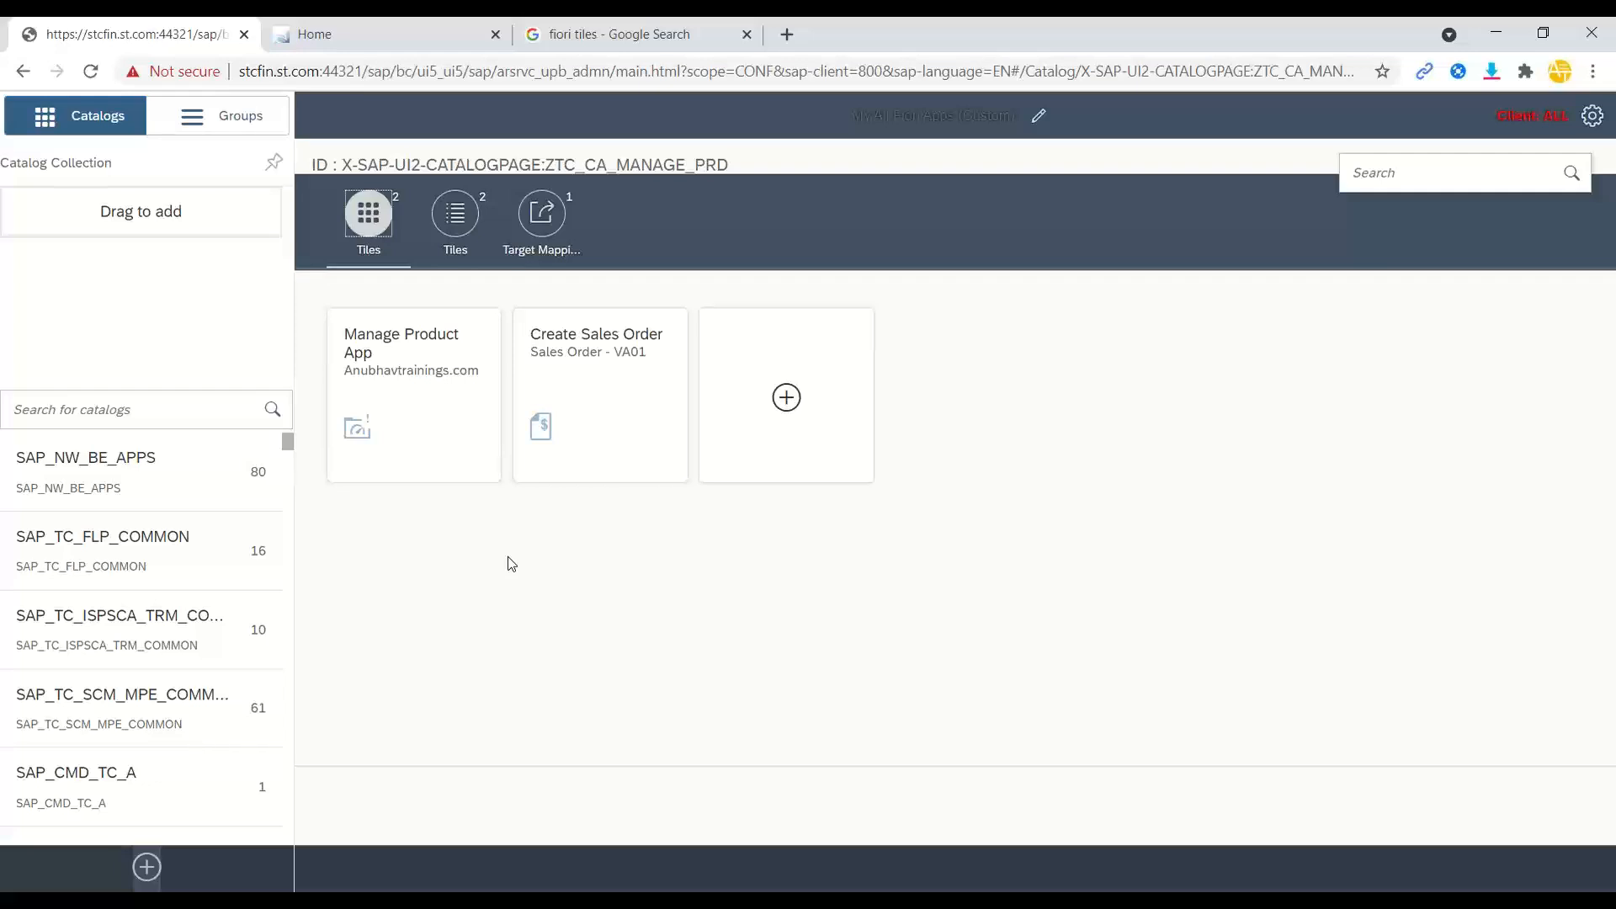
Annotate the screen with a diagram linking a Tile box to a TM box, marking 1-to-1 as A and n-to-1 as B.
left_click(994, 24)
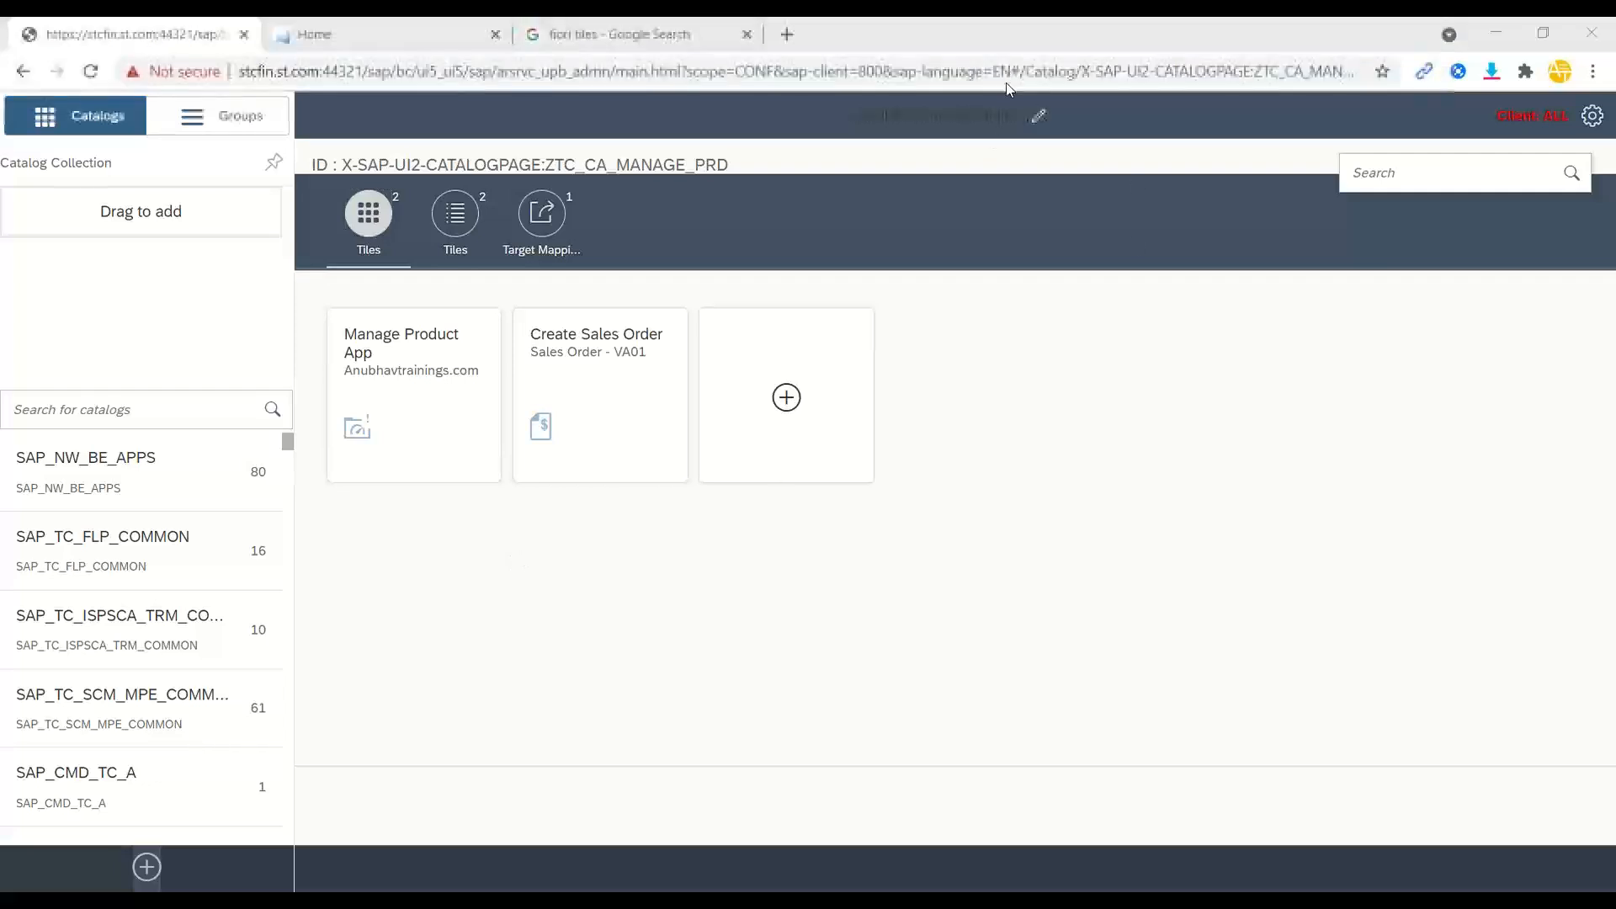
left_click(1008, 80)
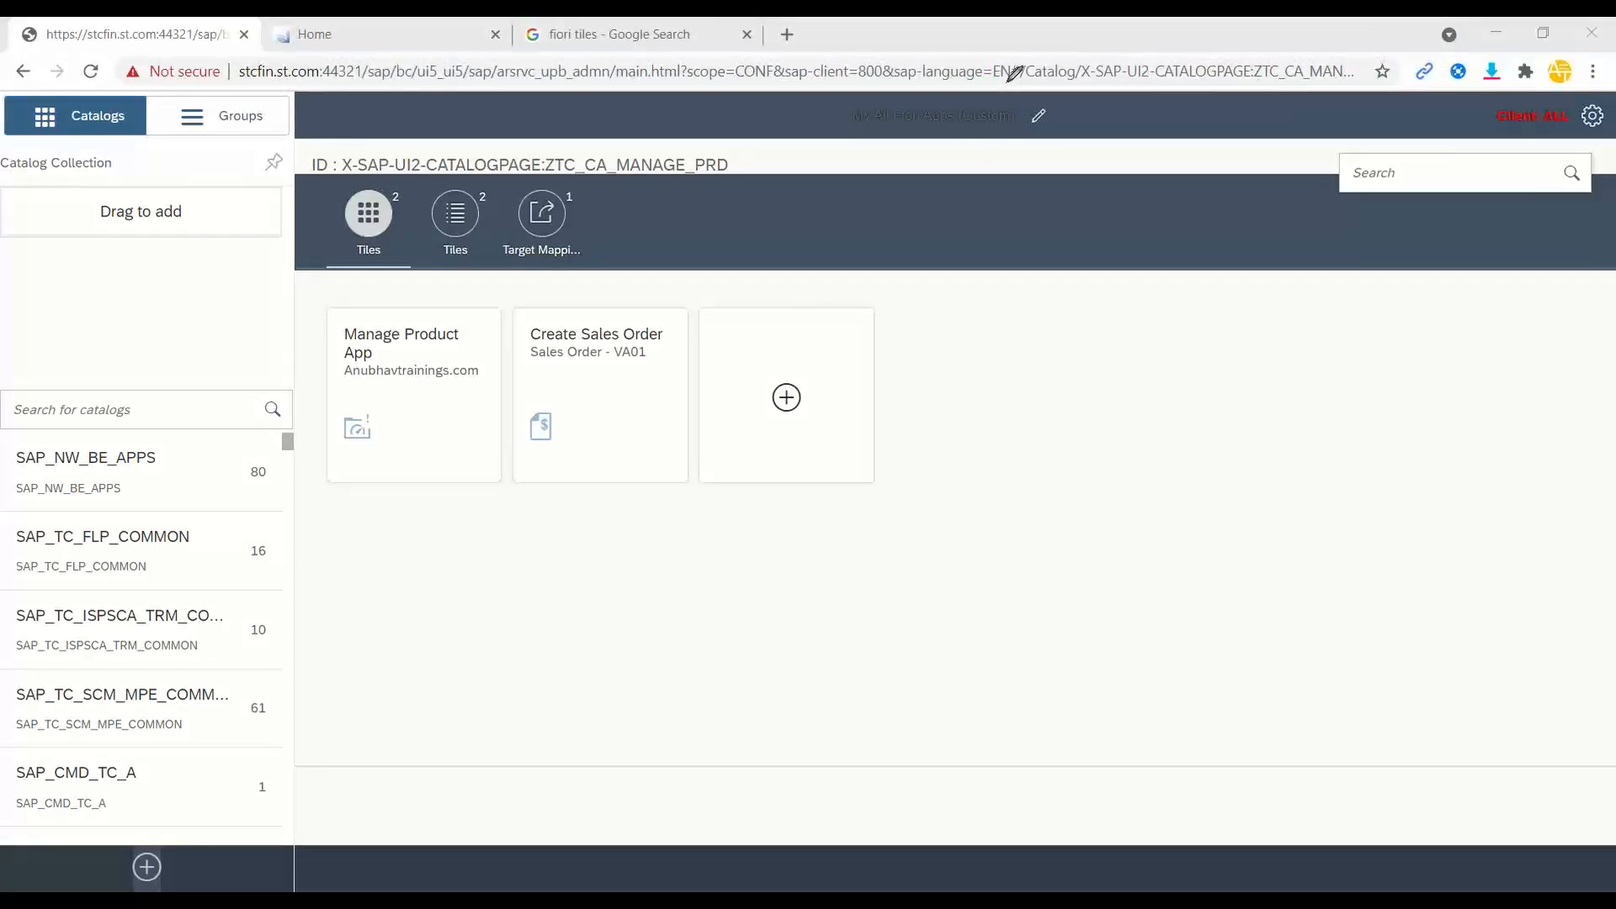
mouse_move(498, 580)
left_mouse_down()
mouse_move(625, 675)
mouse_move(500, 579)
mouse_move(539, 653)
mouse_move(581, 615)
mouse_move(606, 640)
mouse_move(975, 616)
mouse_move(1129, 555)
mouse_move(1057, 595)
mouse_move(1118, 627)
left_mouse_up()
left_click_drag(780, 592, 712, 592)
left_click_drag(952, 546, 953, 564)
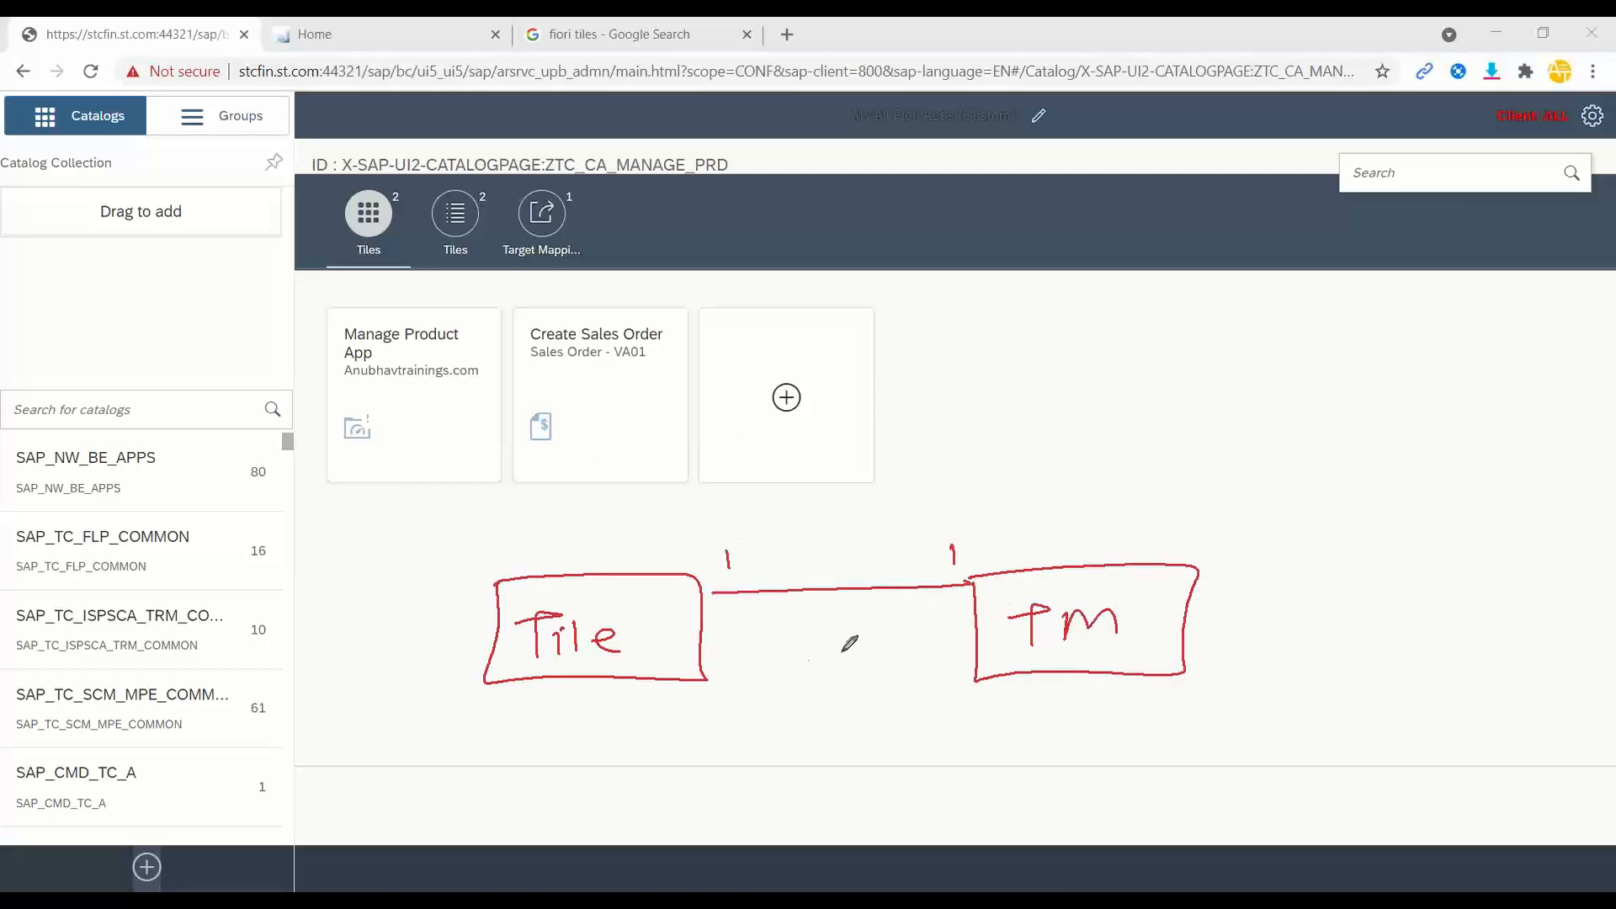
mouse_move(711, 665)
left_mouse_down()
mouse_move(937, 665)
mouse_move(744, 648)
left_mouse_up()
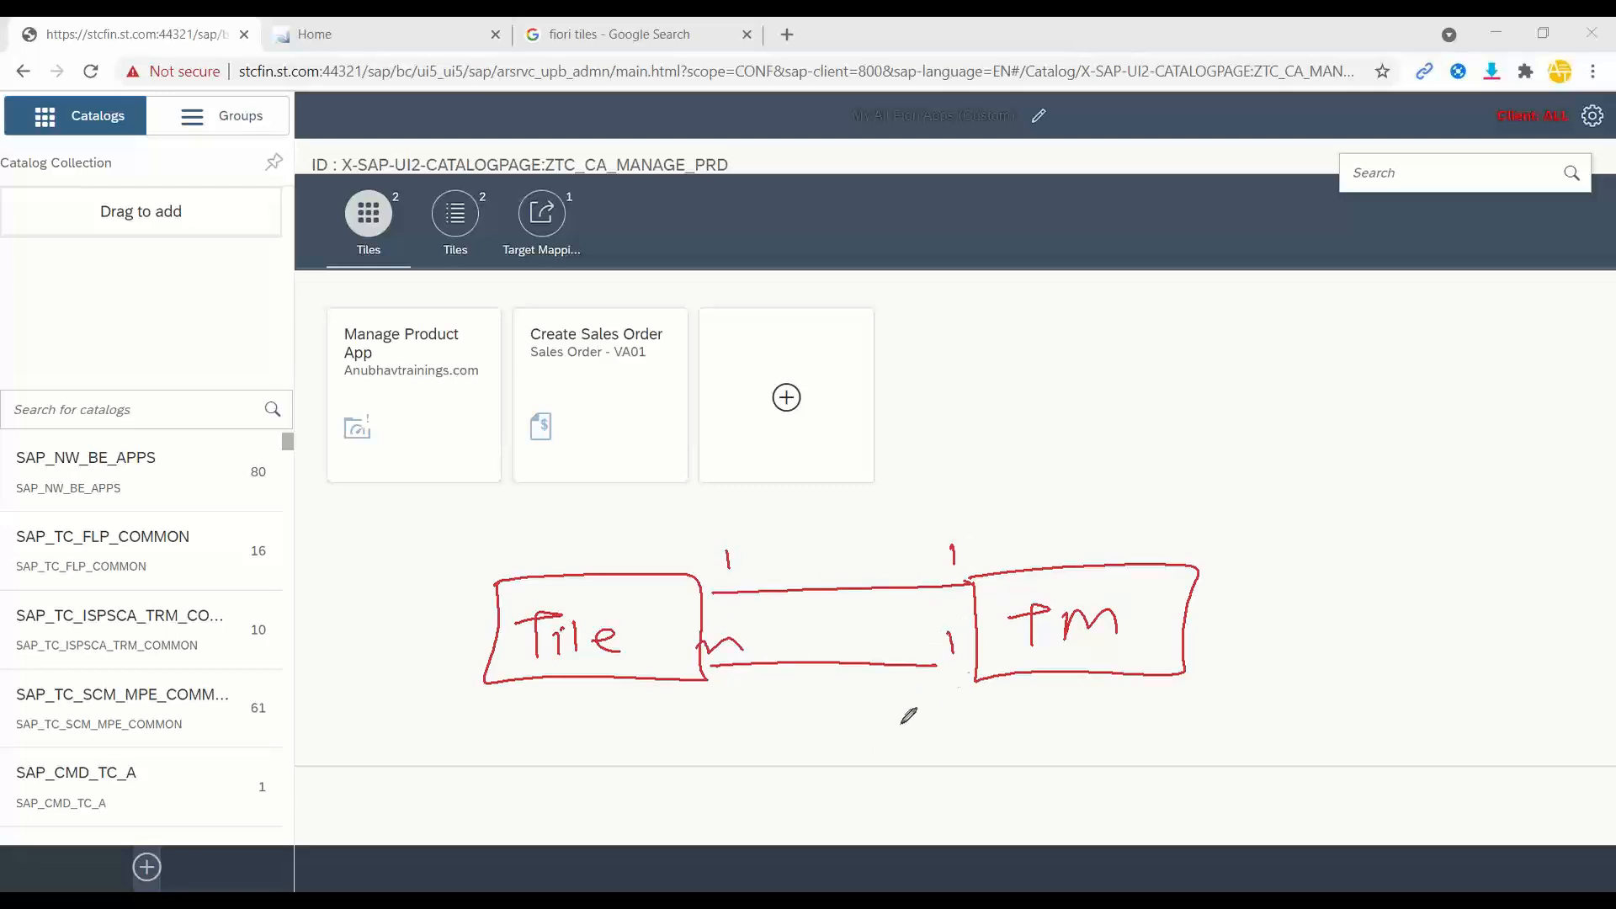
left_click_drag(951, 633, 952, 652)
left_click_drag(937, 665, 995, 665)
left_click_drag(793, 517, 816, 515)
left_click_drag(797, 508, 825, 498)
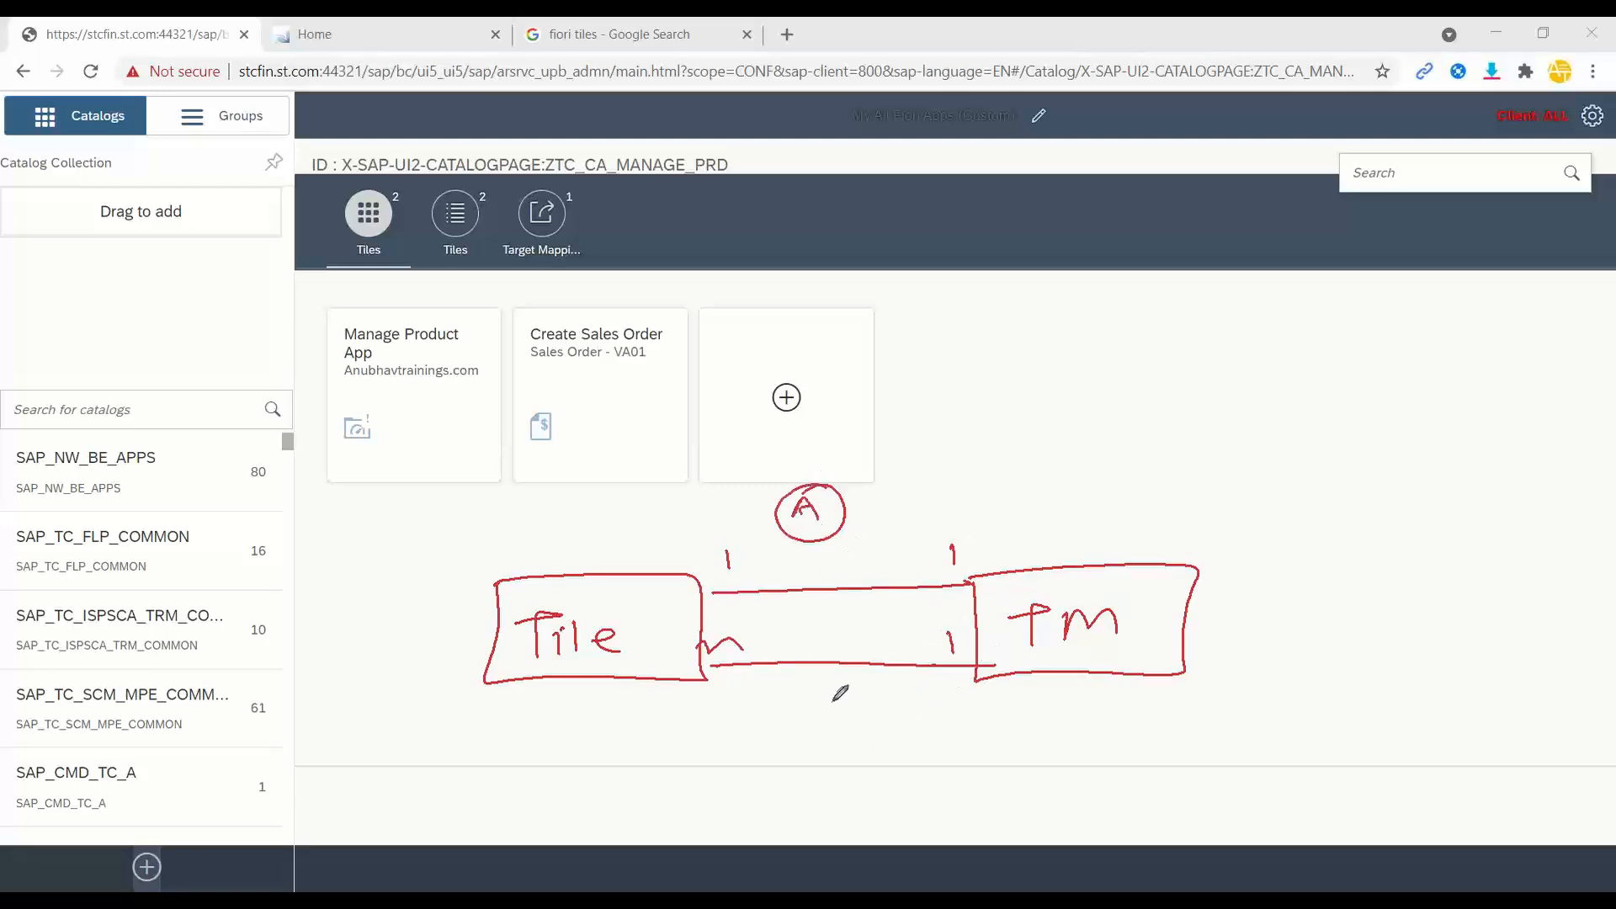
mouse_move(815, 664)
left_mouse_down()
mouse_move(817, 695)
mouse_move(824, 664)
left_mouse_up()
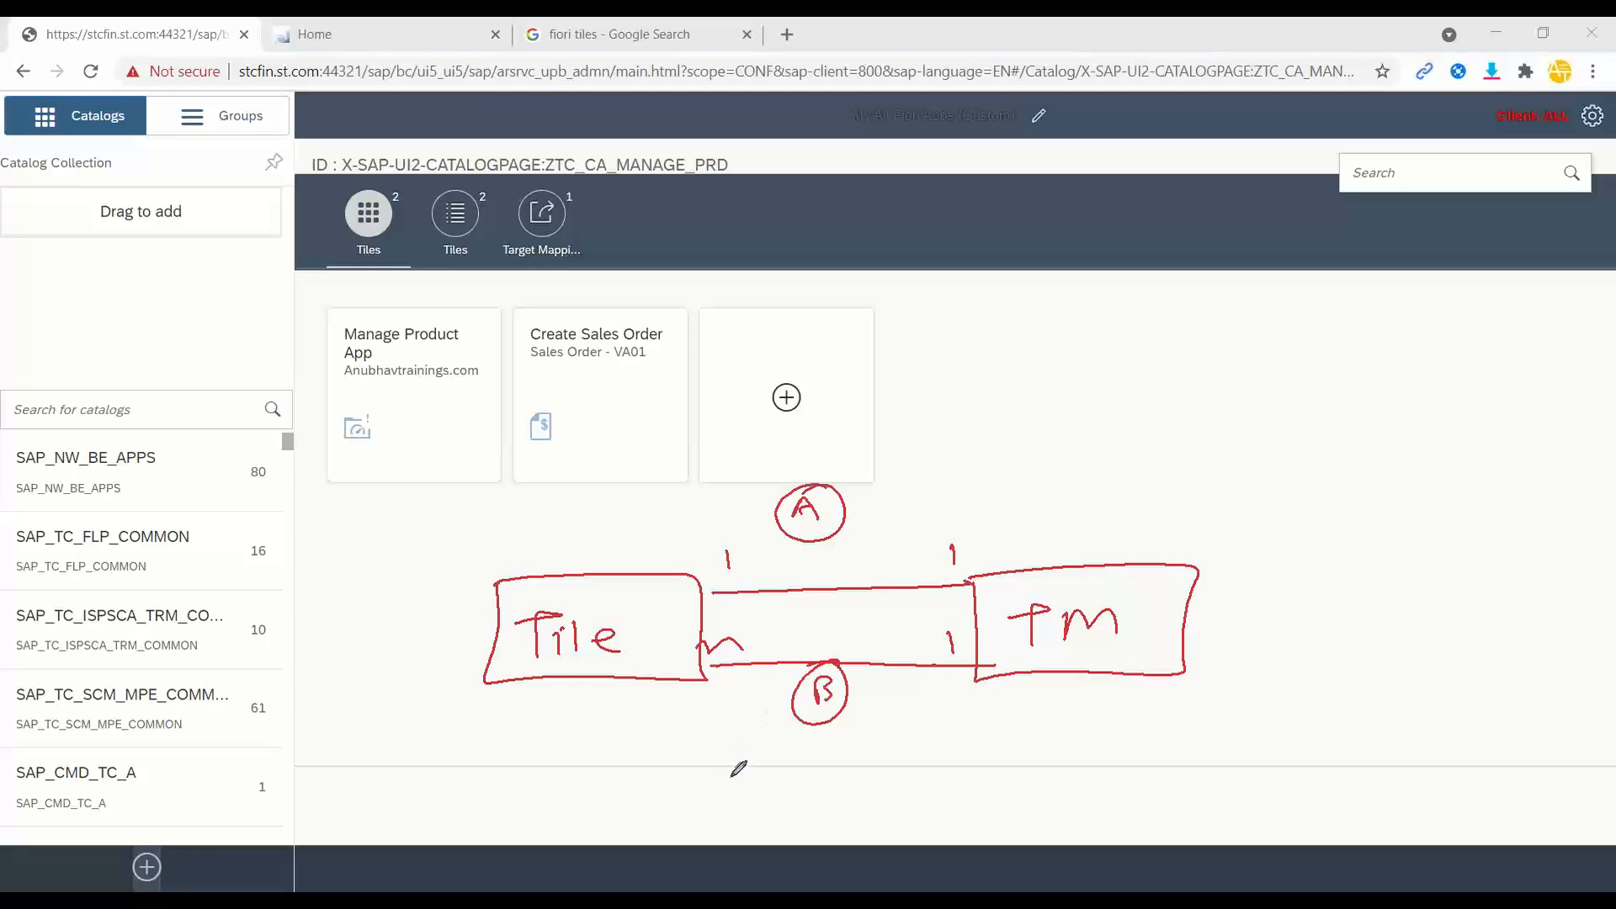
Sketch two boxes pointing to one TM box below the diagram, mark case B, and clear all annotations.
mouse_move(731, 683)
left_mouse_down()
mouse_move(808, 670)
mouse_move(785, 708)
left_mouse_up()
mouse_move(624, 767)
left_mouse_down()
mouse_move(719, 815)
mouse_move(612, 766)
left_mouse_up()
mouse_move(667, 833)
left_mouse_down()
mouse_move(661, 867)
mouse_move(728, 855)
left_mouse_up()
left_click_drag(724, 838, 818, 815)
mouse_move(692, 792)
left_mouse_down()
mouse_move(801, 788)
mouse_move(848, 821)
mouse_move(824, 770)
left_mouse_up()
left_click_drag(832, 793, 870, 786)
left_click_drag(846, 788, 845, 812)
left_click_drag(865, 799, 907, 798)
mouse_move(926, 755)
left_mouse_down()
mouse_move(823, 767)
mouse_move(821, 749)
left_mouse_up()
mouse_move(993, 770)
left_mouse_down()
mouse_move(1002, 791)
mouse_move(1136, 751)
left_mouse_up()
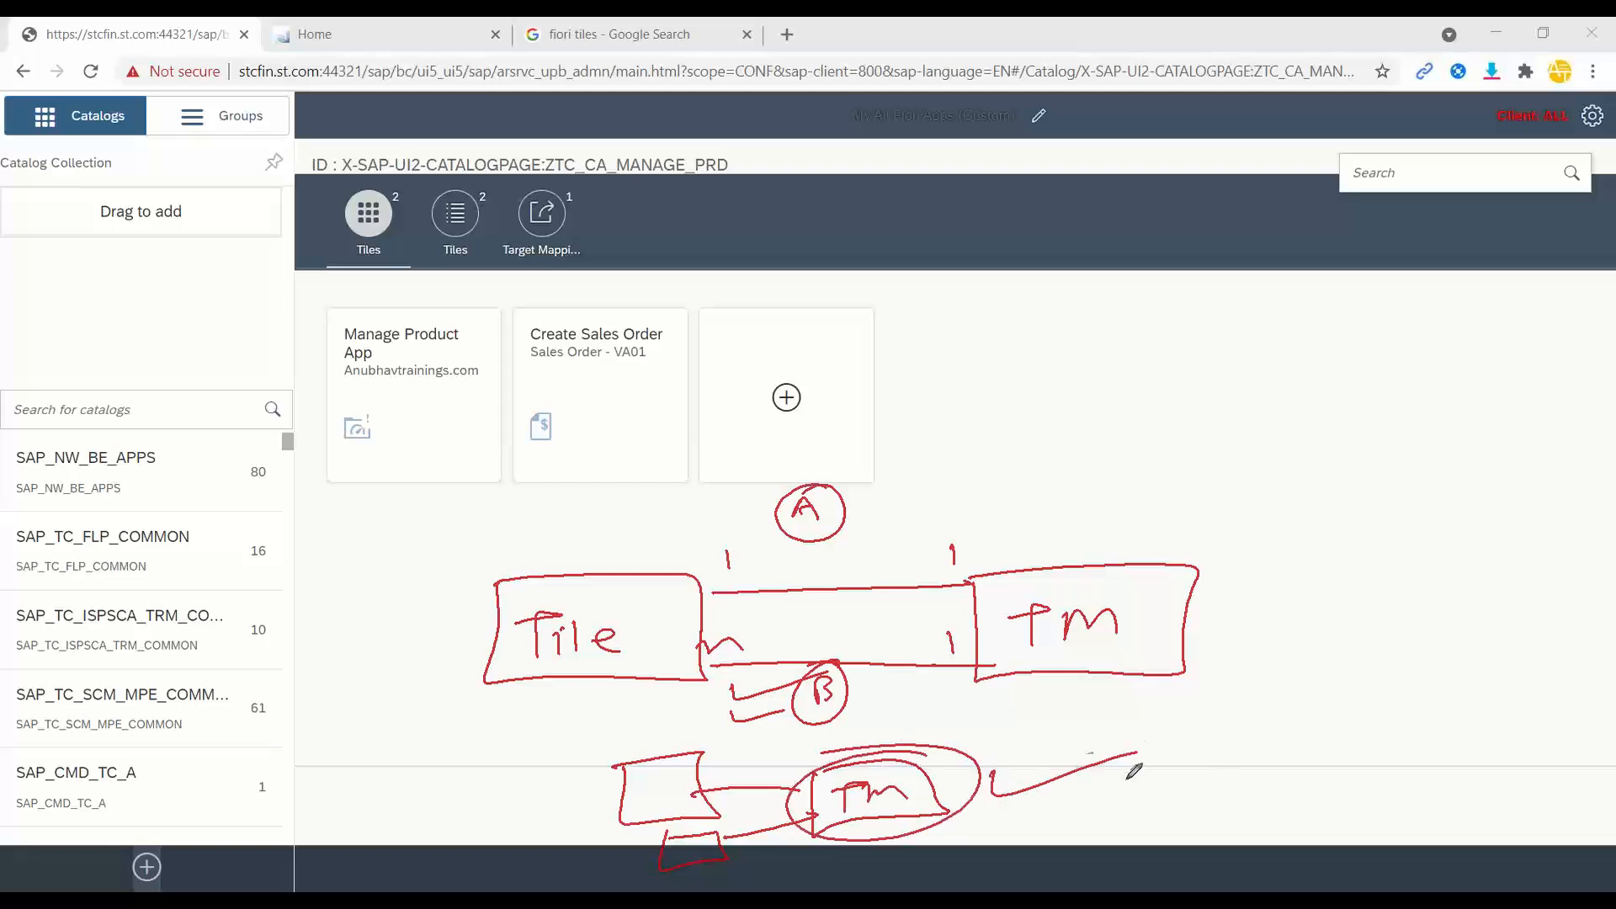
mouse_move(854, 657)
left_mouse_down()
mouse_move(854, 632)
mouse_move(808, 644)
left_mouse_up()
left_click_drag(892, 695, 985, 671)
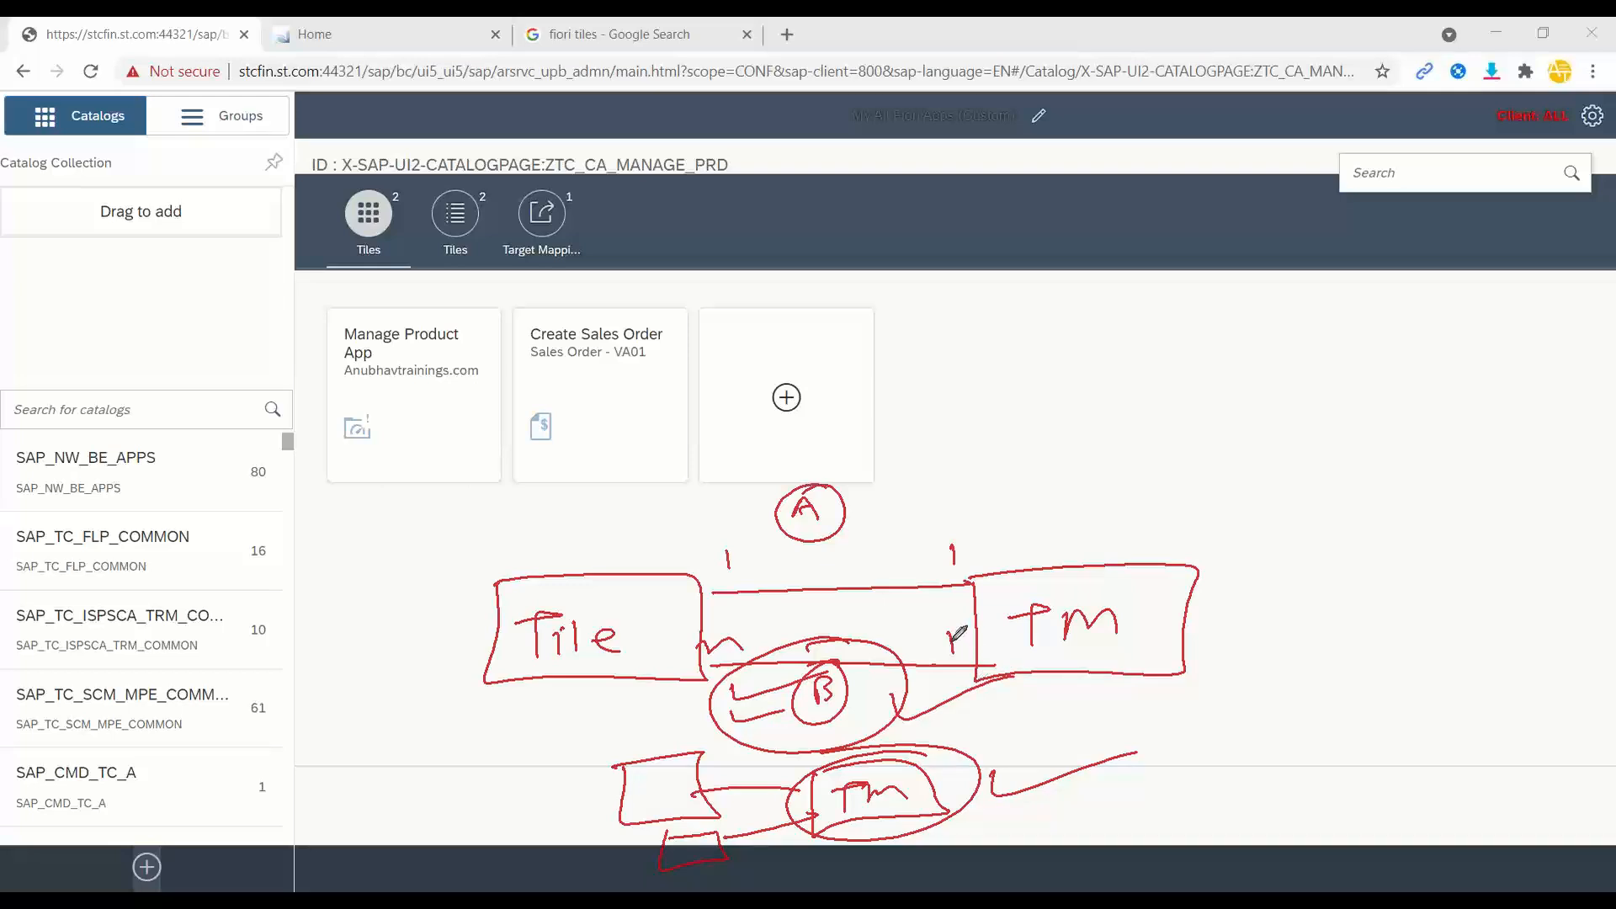
key("Escape")
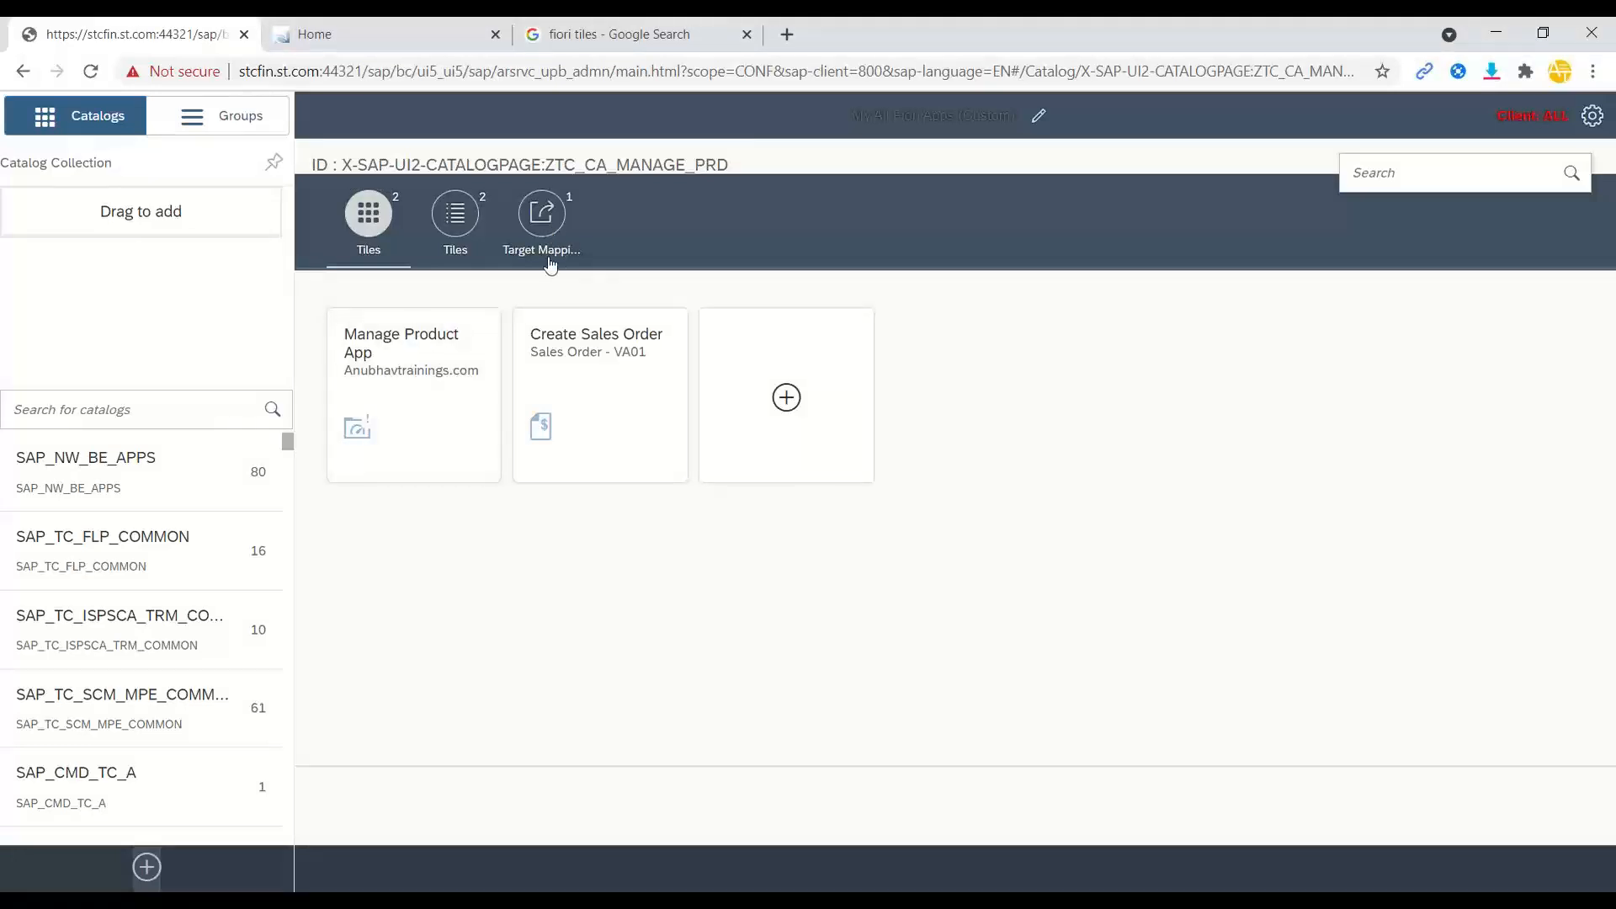
Create a target mapping in the catalog with semantic object SalesOrder and action lookup.
left_click(542, 215)
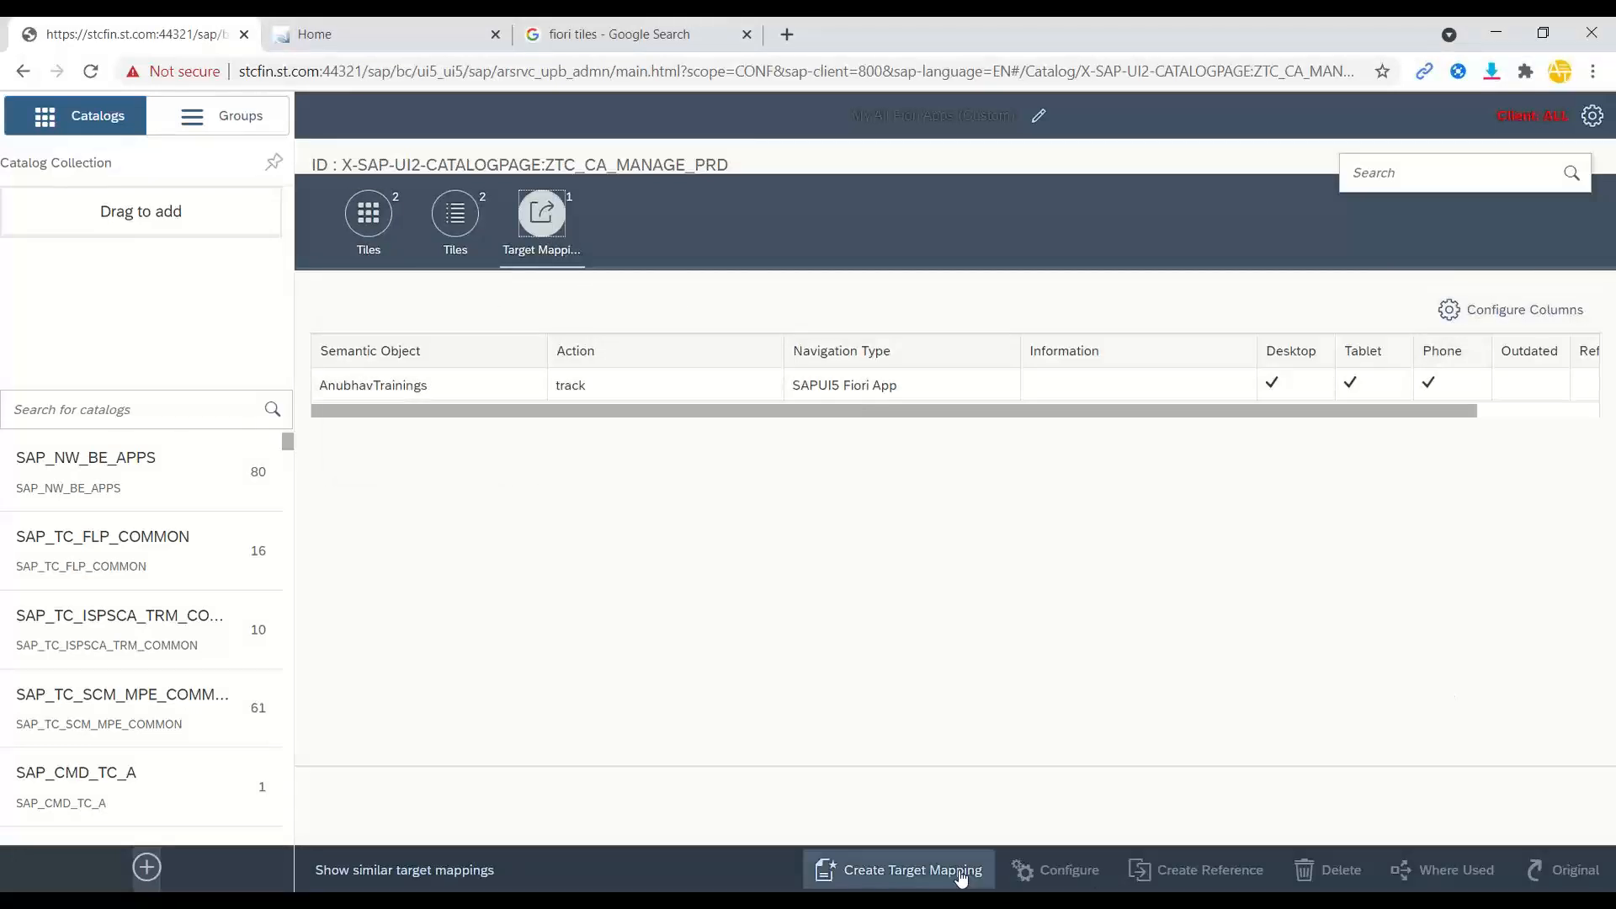
left_click(905, 870)
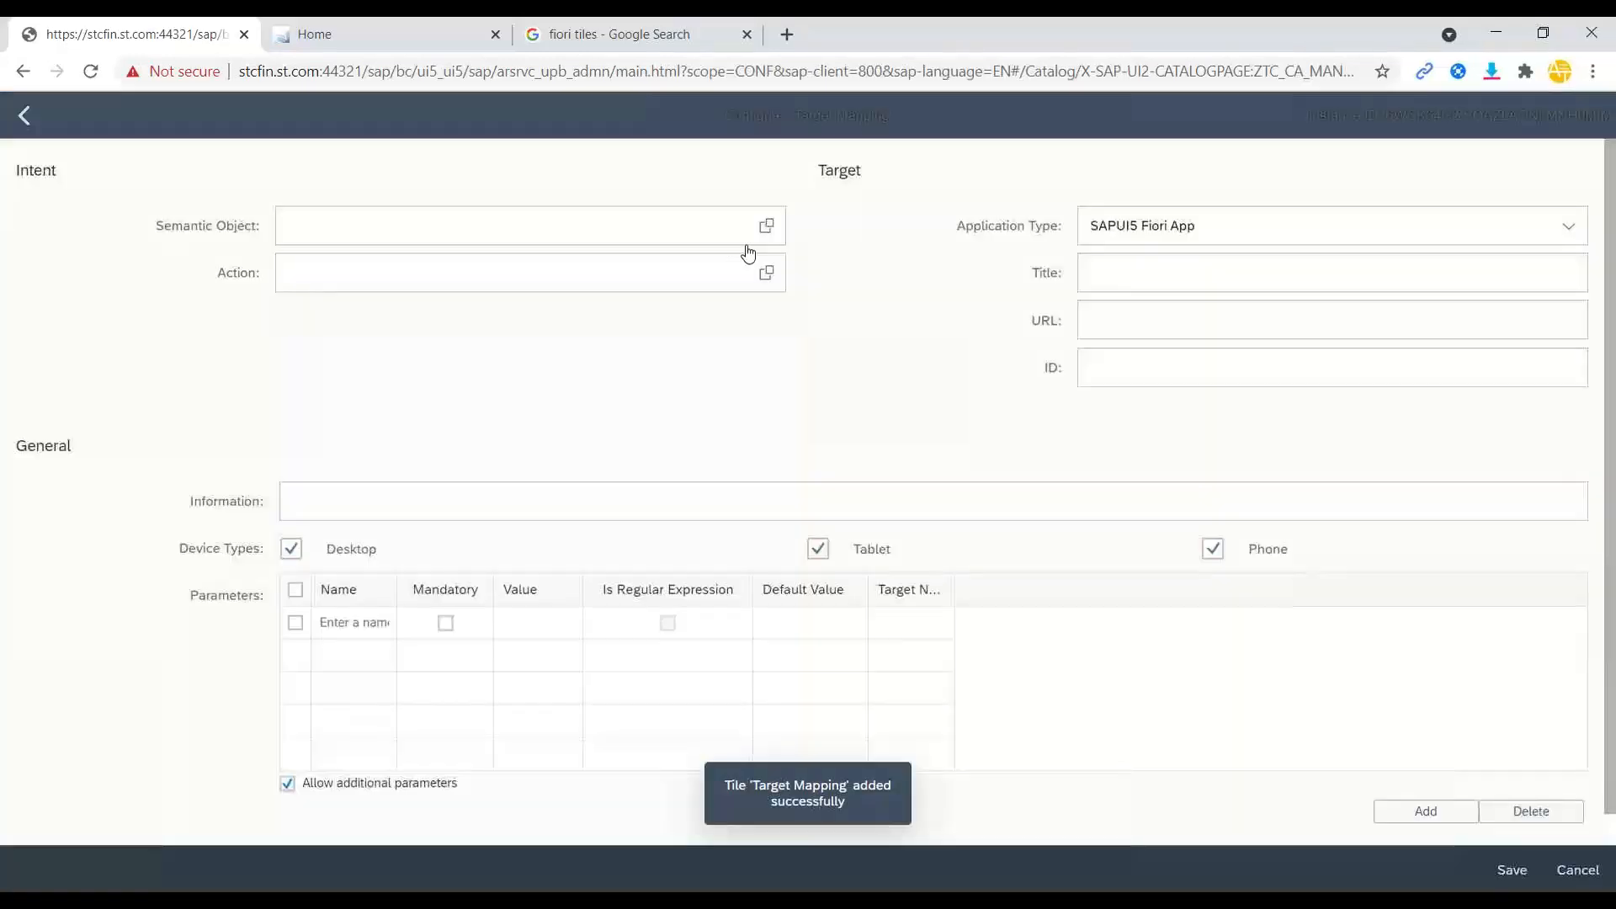
left_click(727, 223)
type("S")
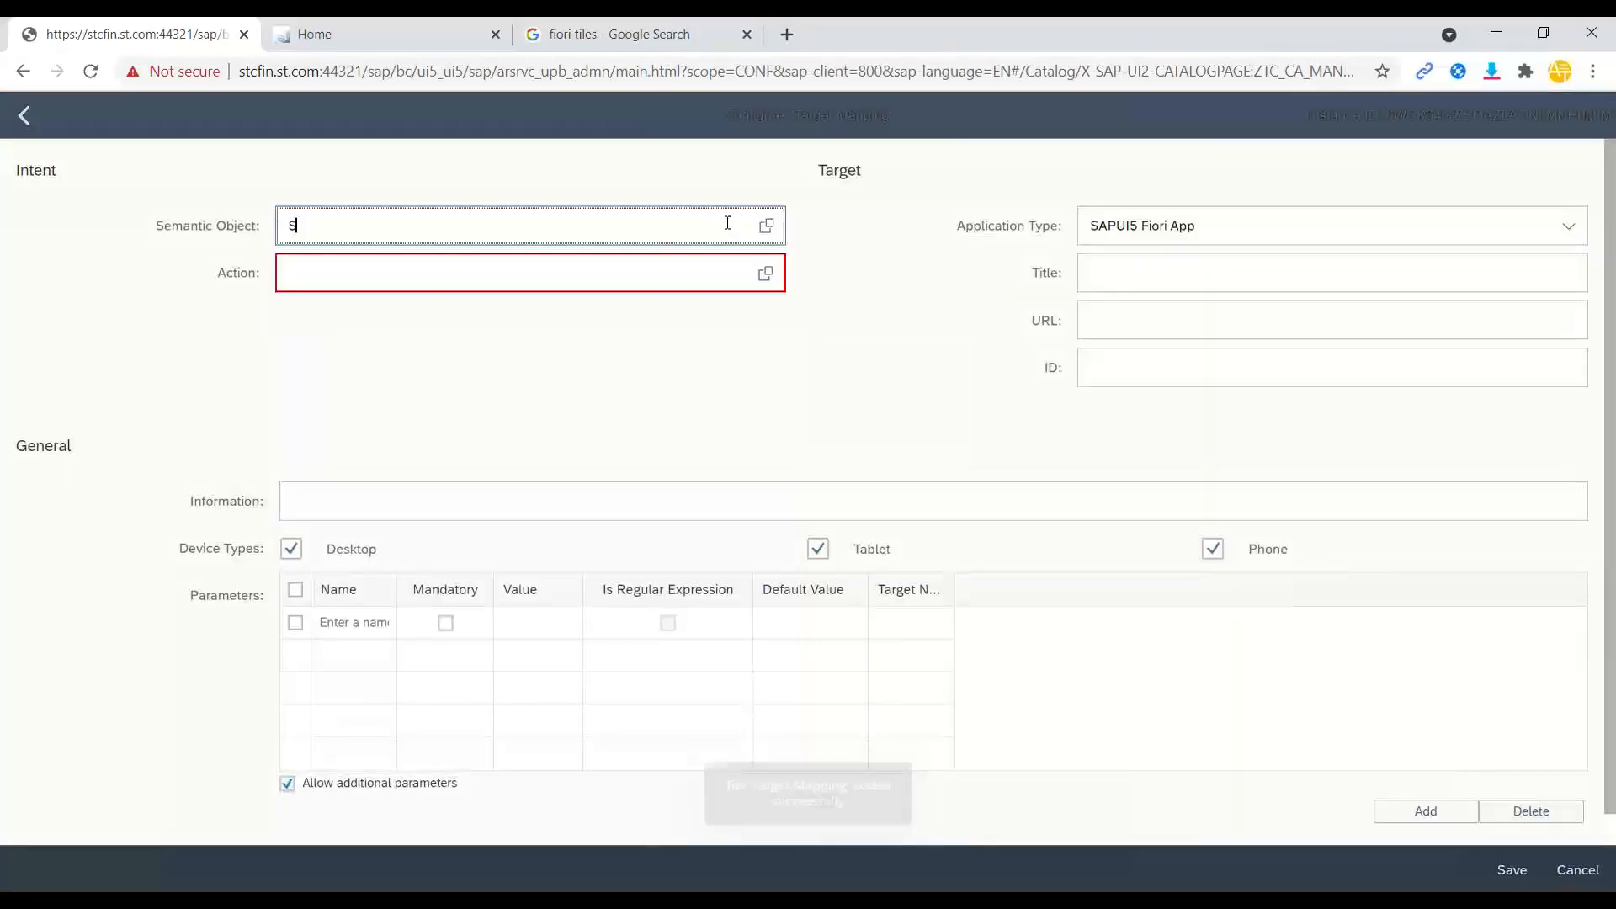
type("alesOrder")
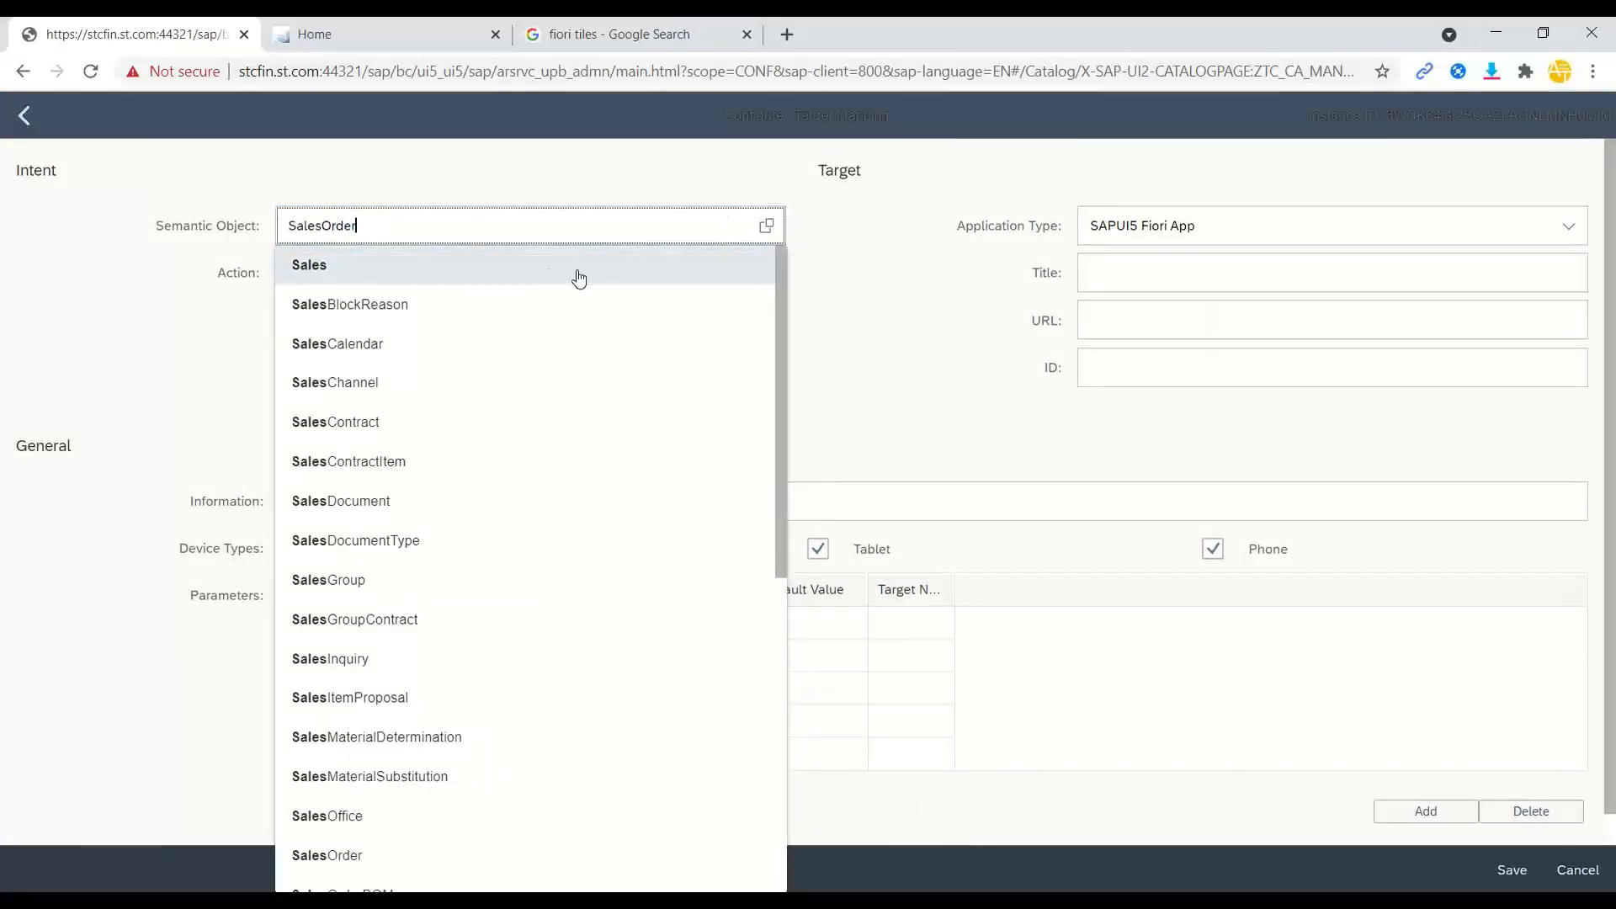
left_click(480, 274)
type("lo")
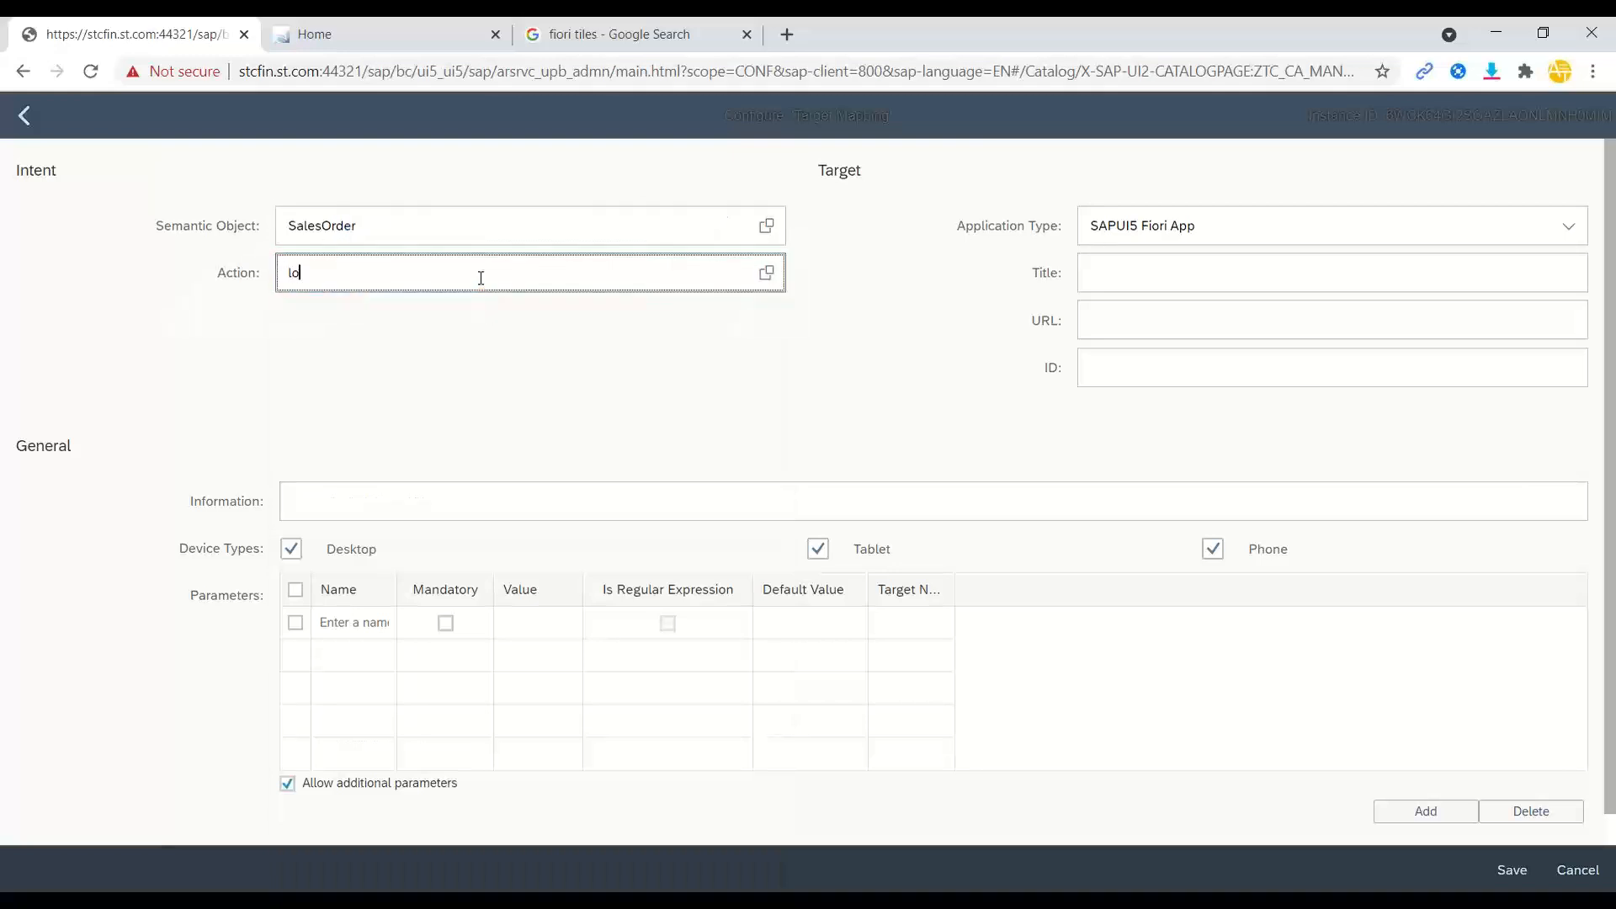
type("okup")
left_click(487, 314)
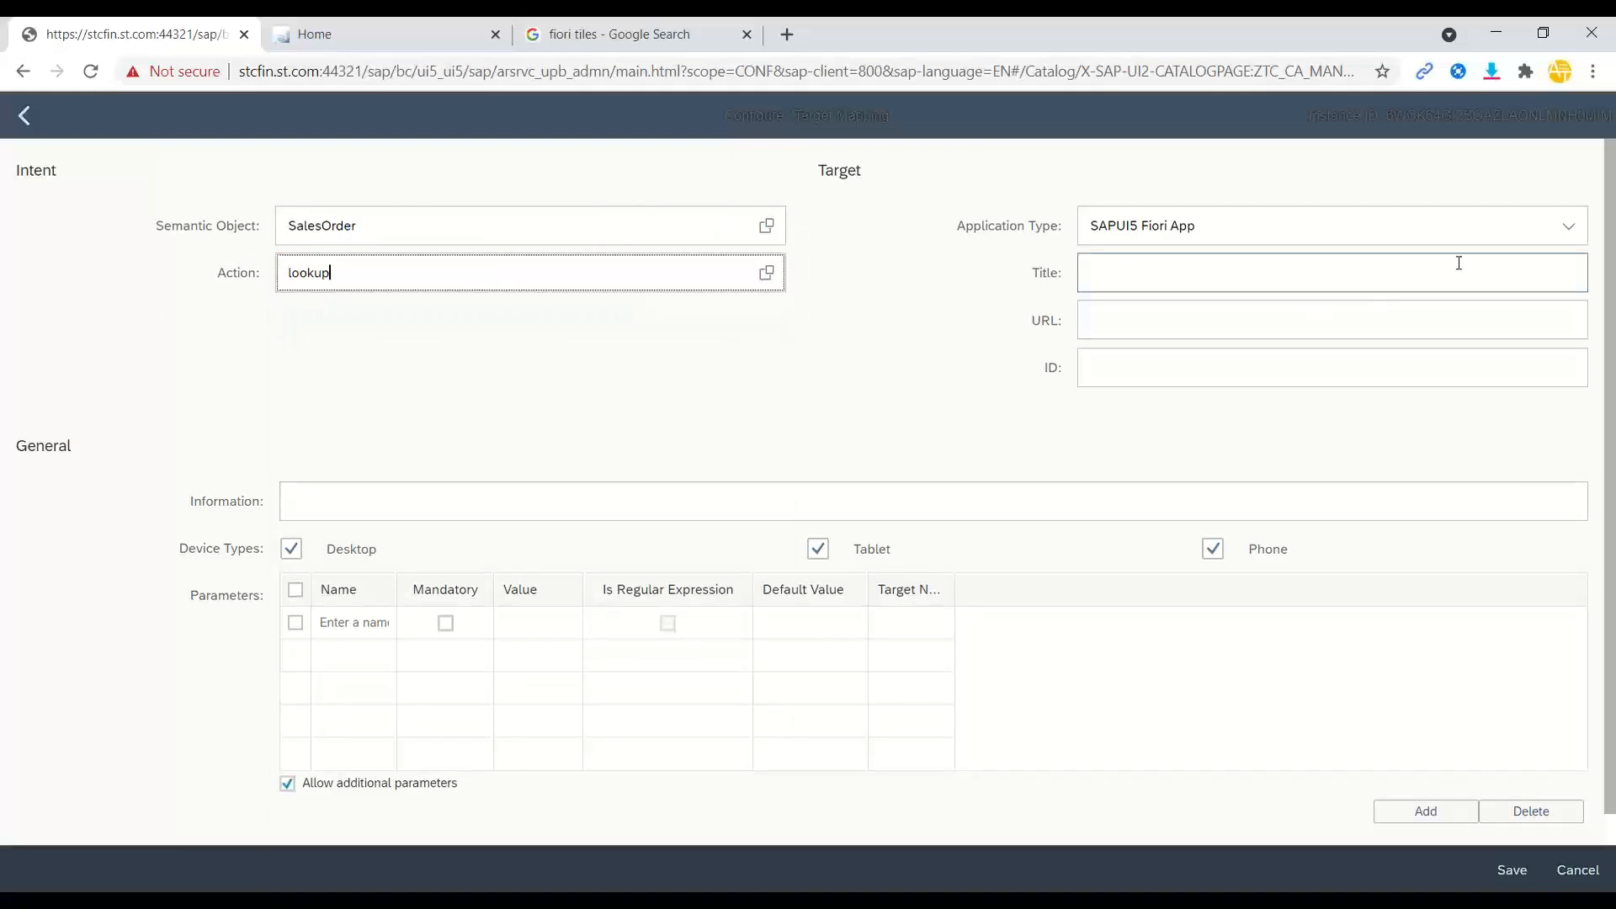
Set the target's application type to Transaction, with title Sales order and transaction VA01.
left_click(1488, 230)
left_click(1569, 225)
left_click(1196, 341)
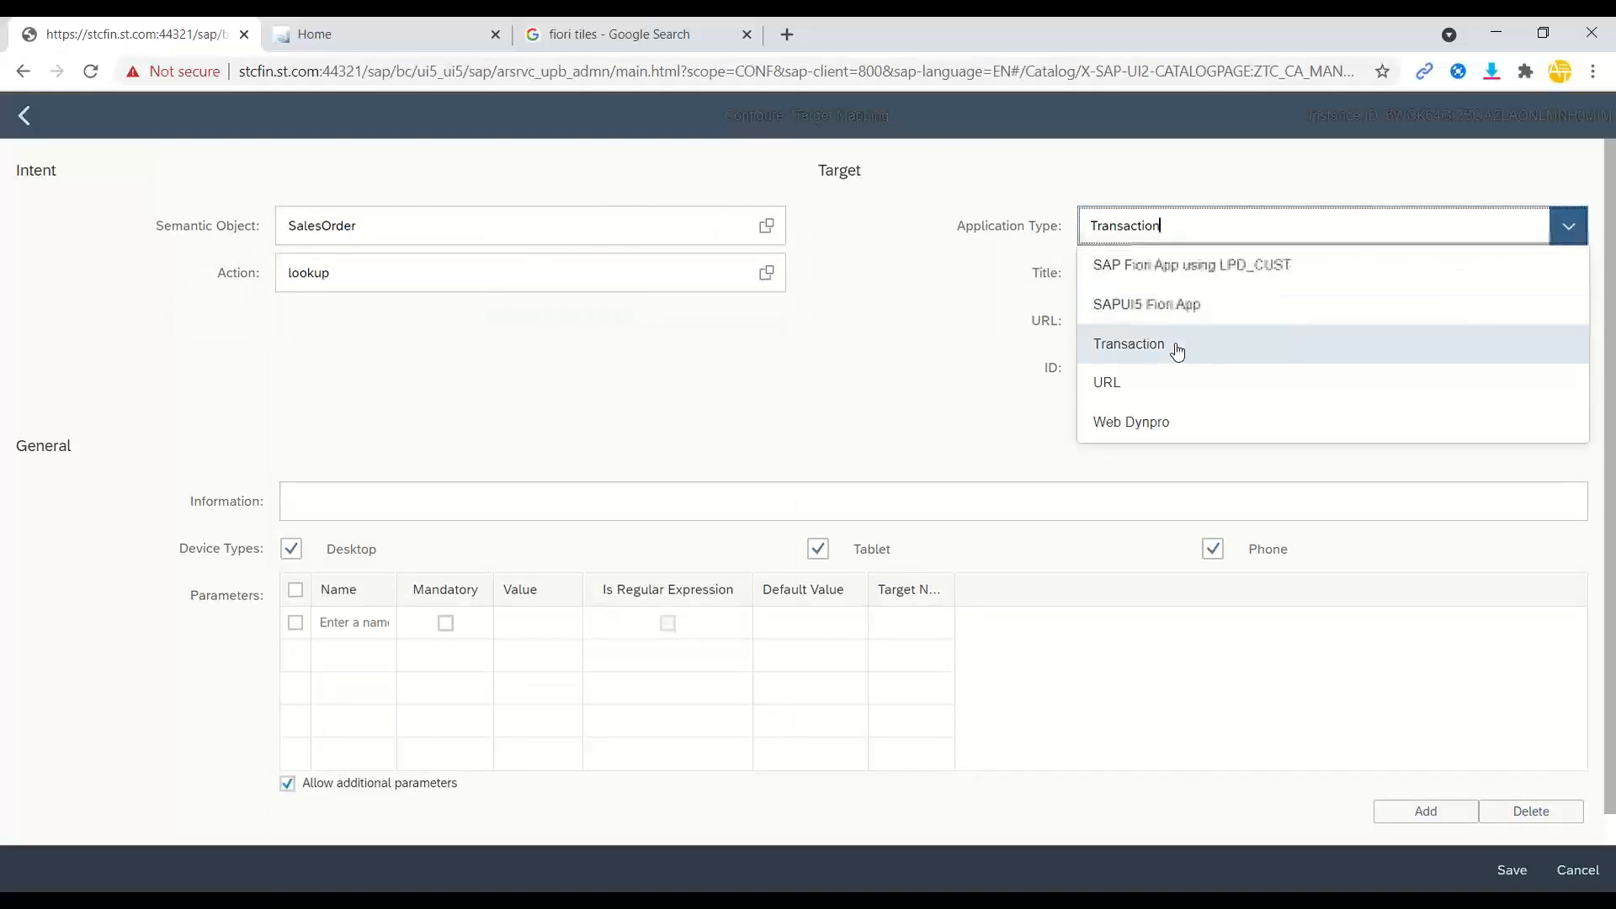
left_click(1135, 284)
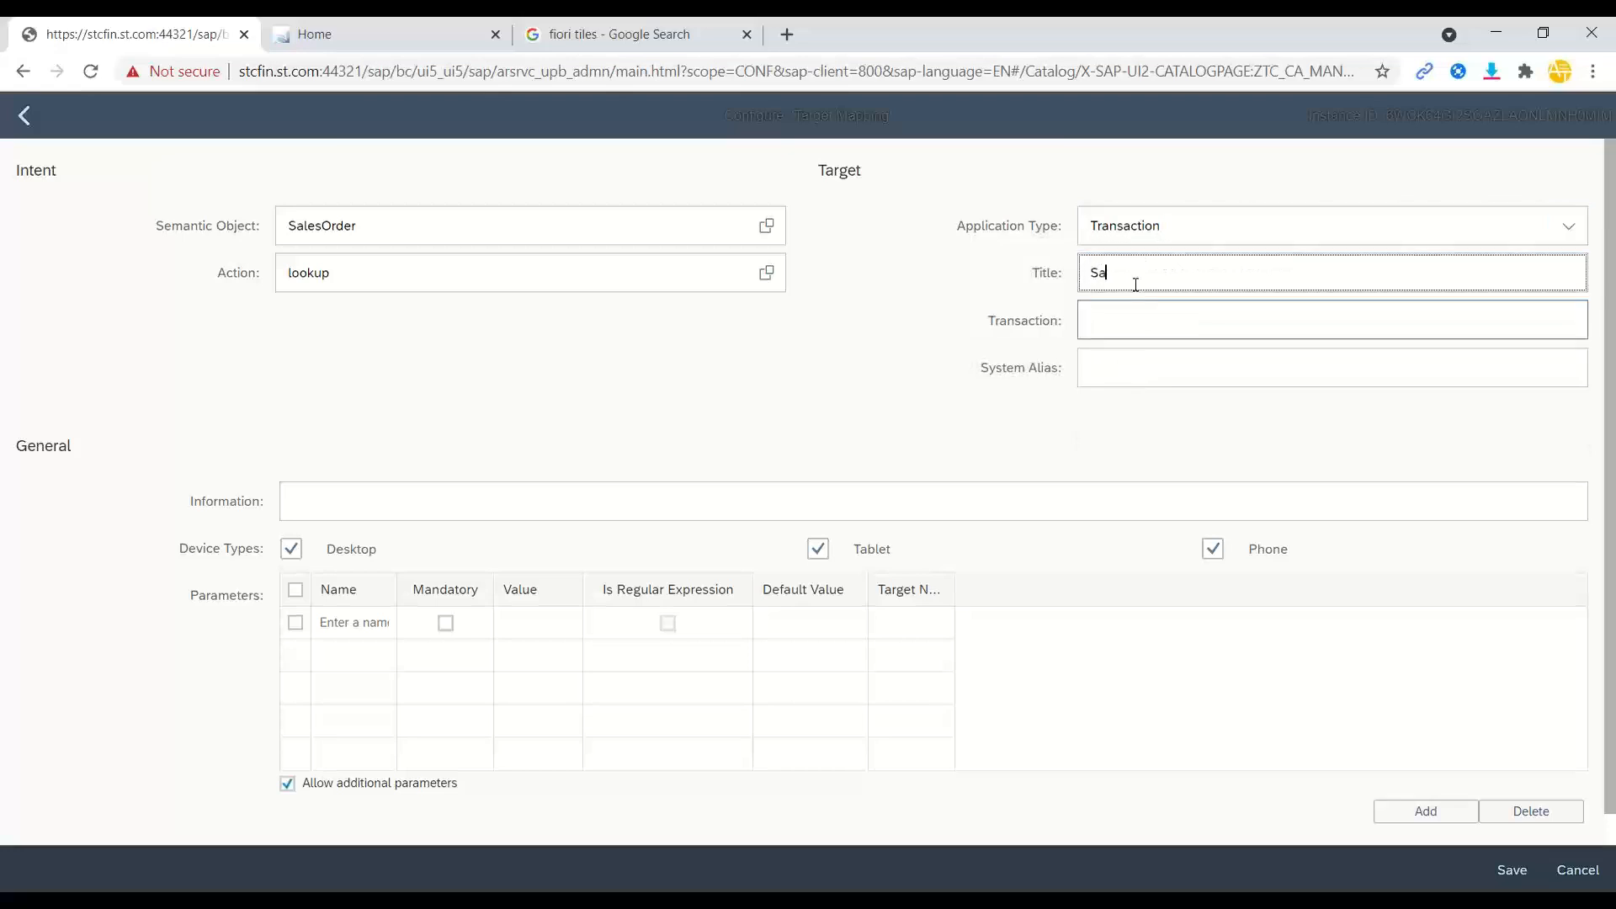
type("Sales order")
key("Tab")
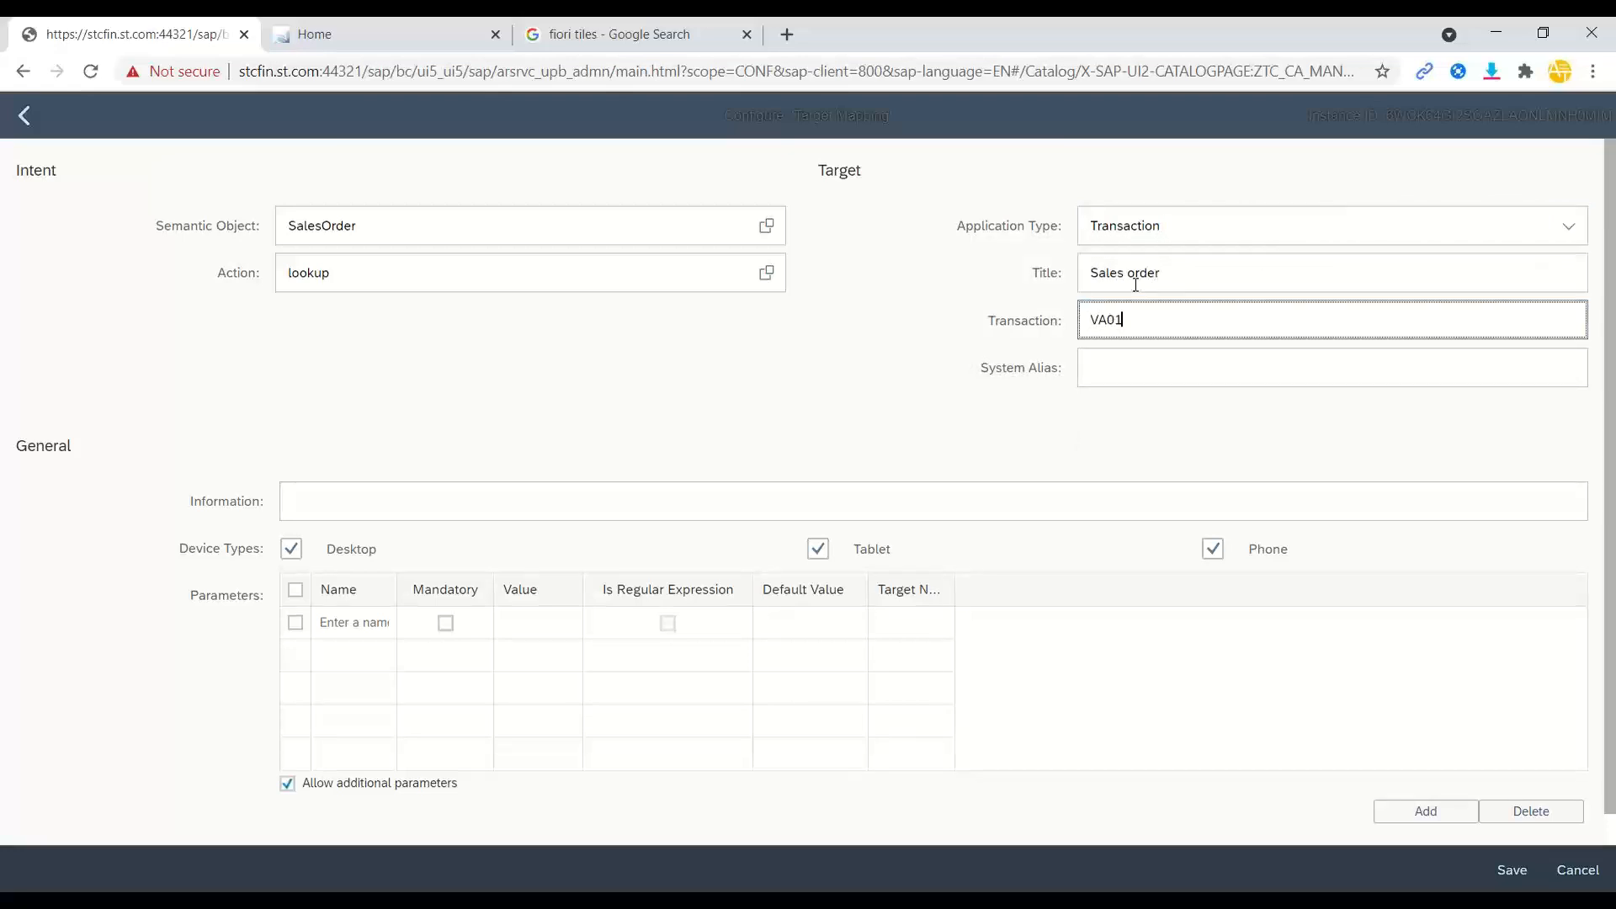
Set the target mapping's system alias to BACKEND and save the mapping.
left_click(1200, 368)
left_click(1179, 330)
left_click(1162, 360)
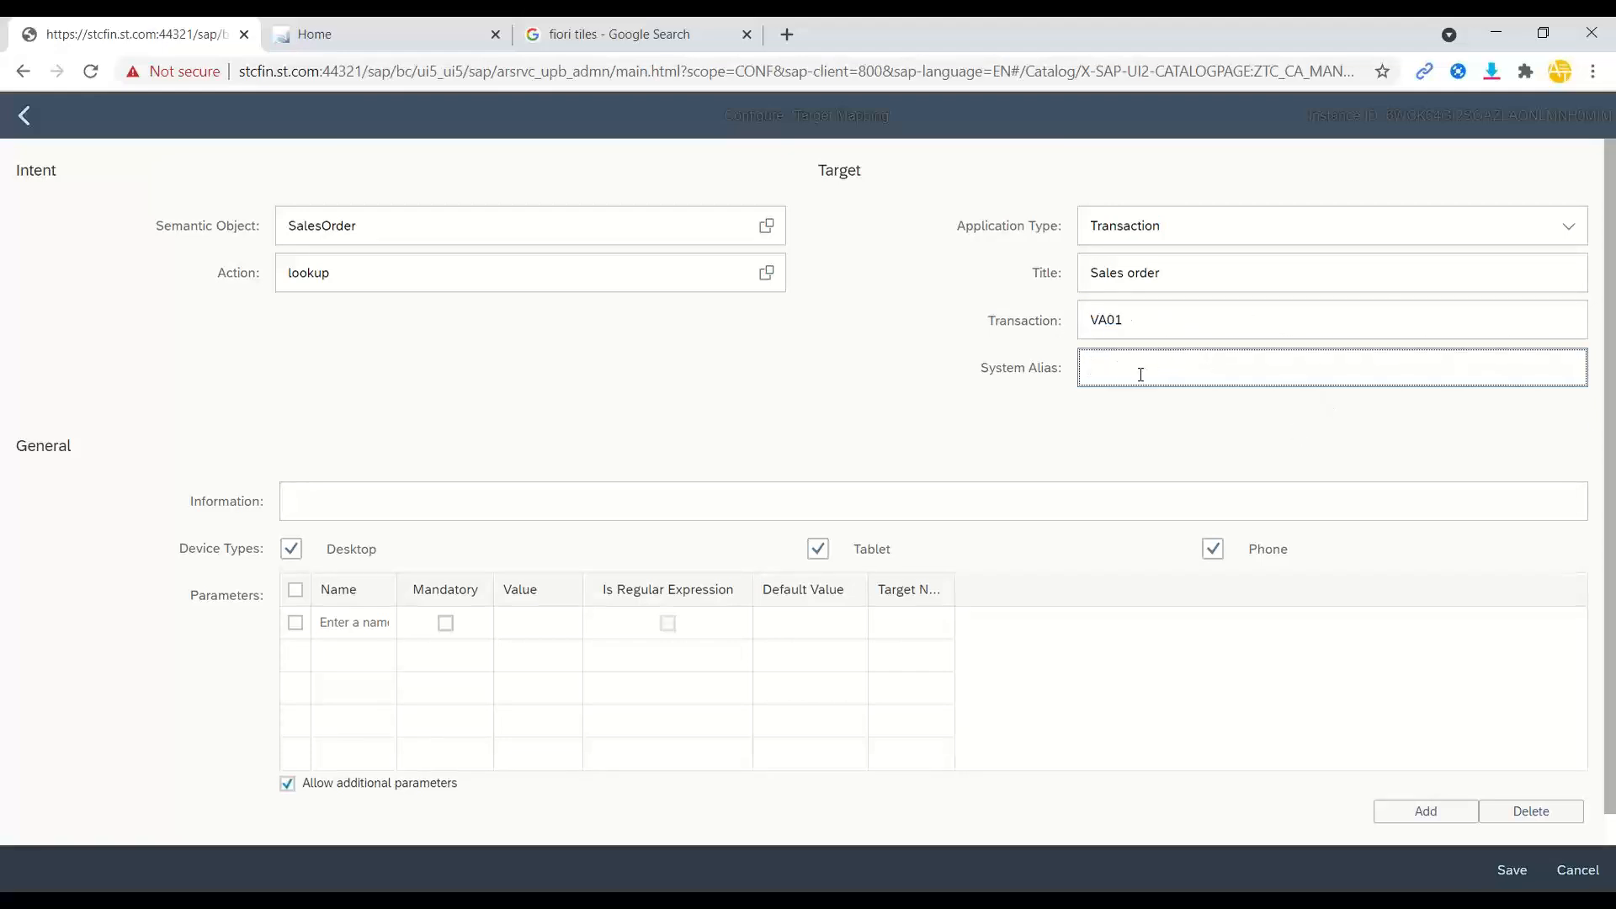
key("Caps_Lock")
type("BACKEND")
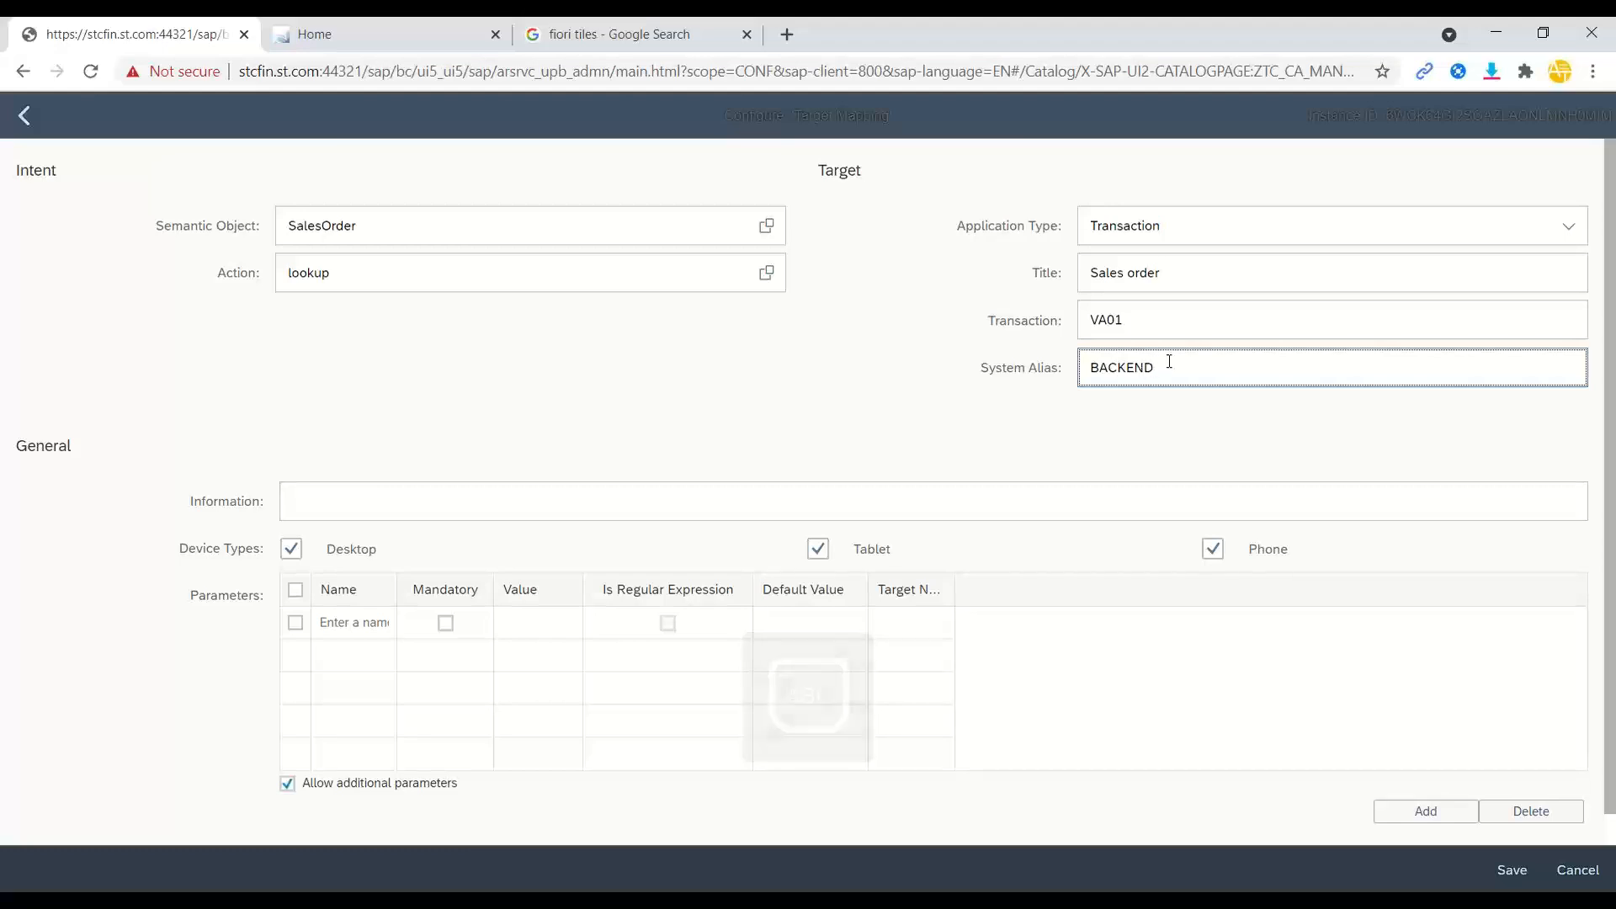
double_click(1167, 360)
double_click(1145, 323)
double_click(1147, 361)
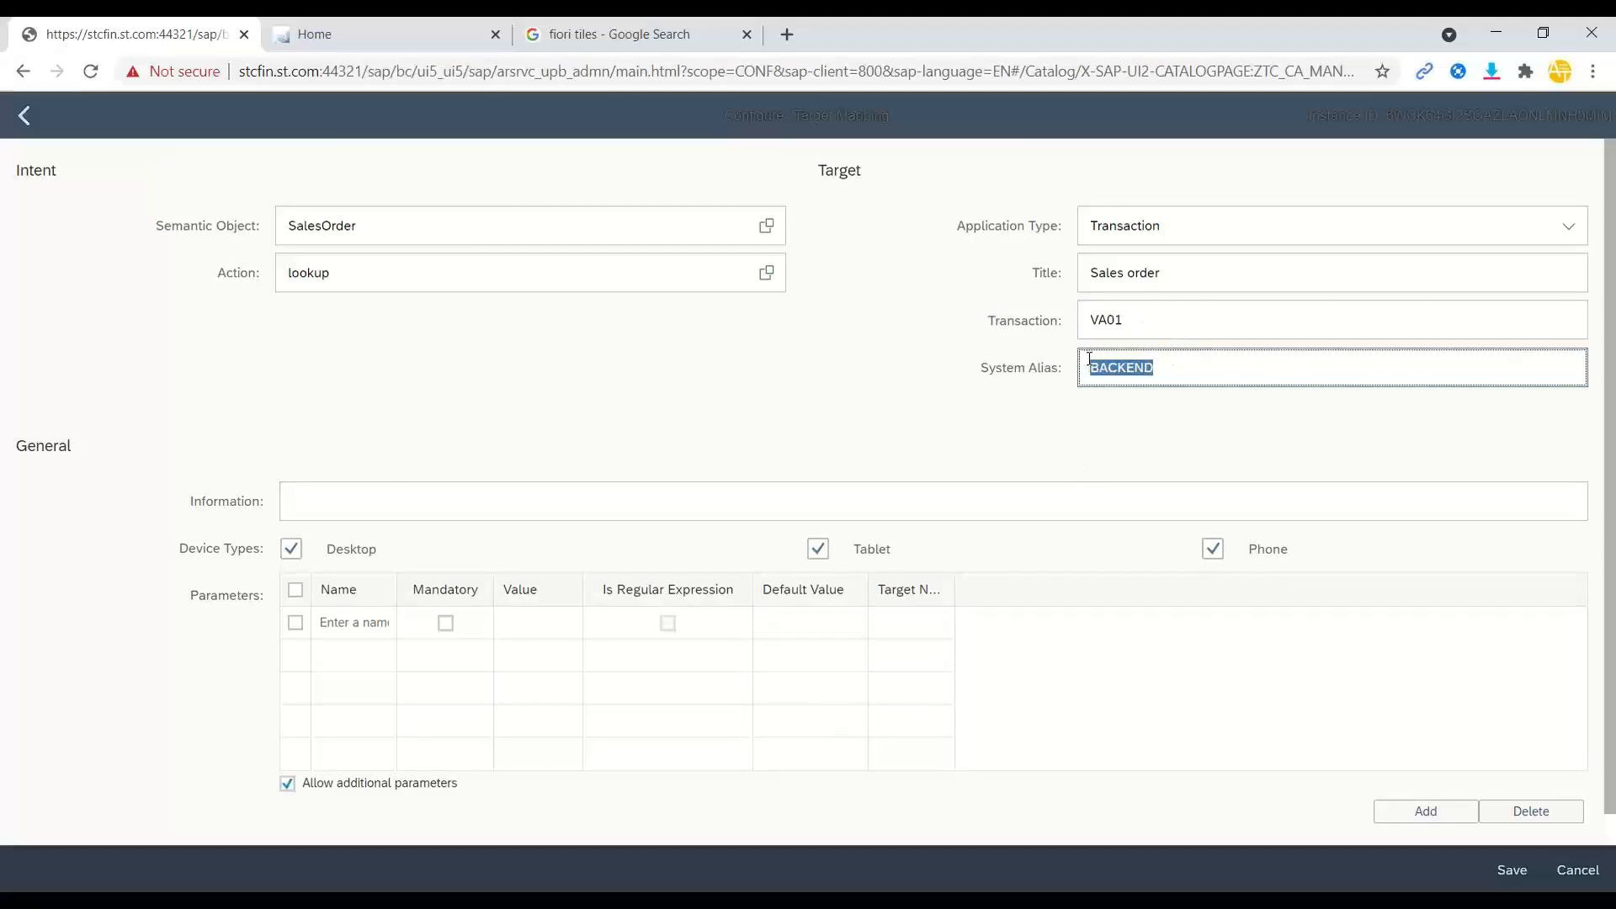
left_click(1128, 434)
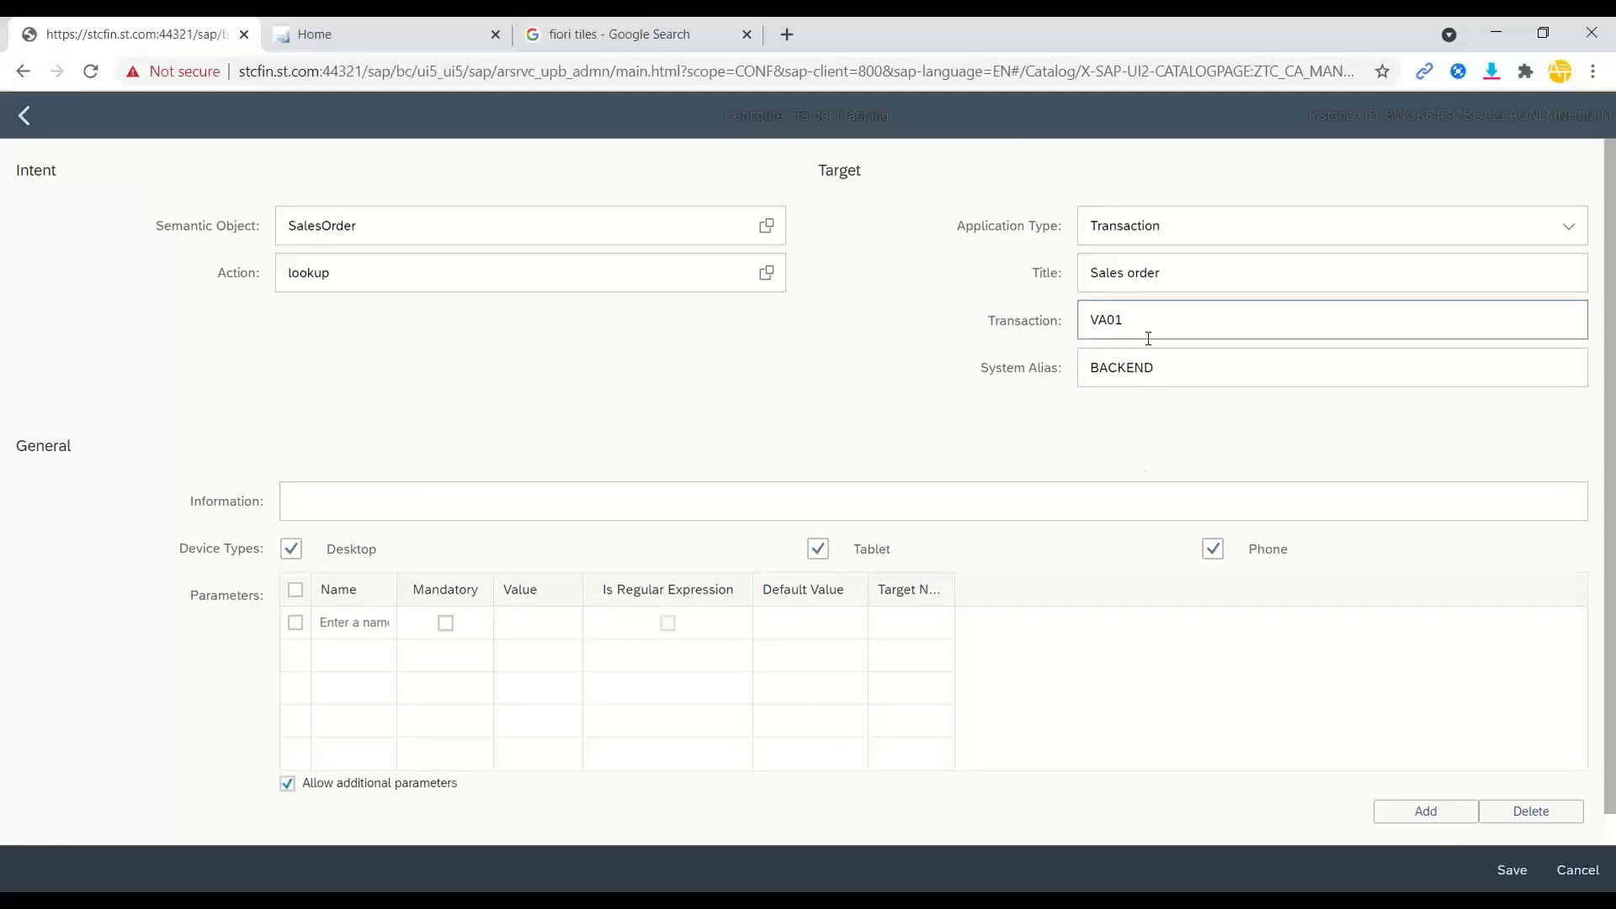
left_click(1510, 872)
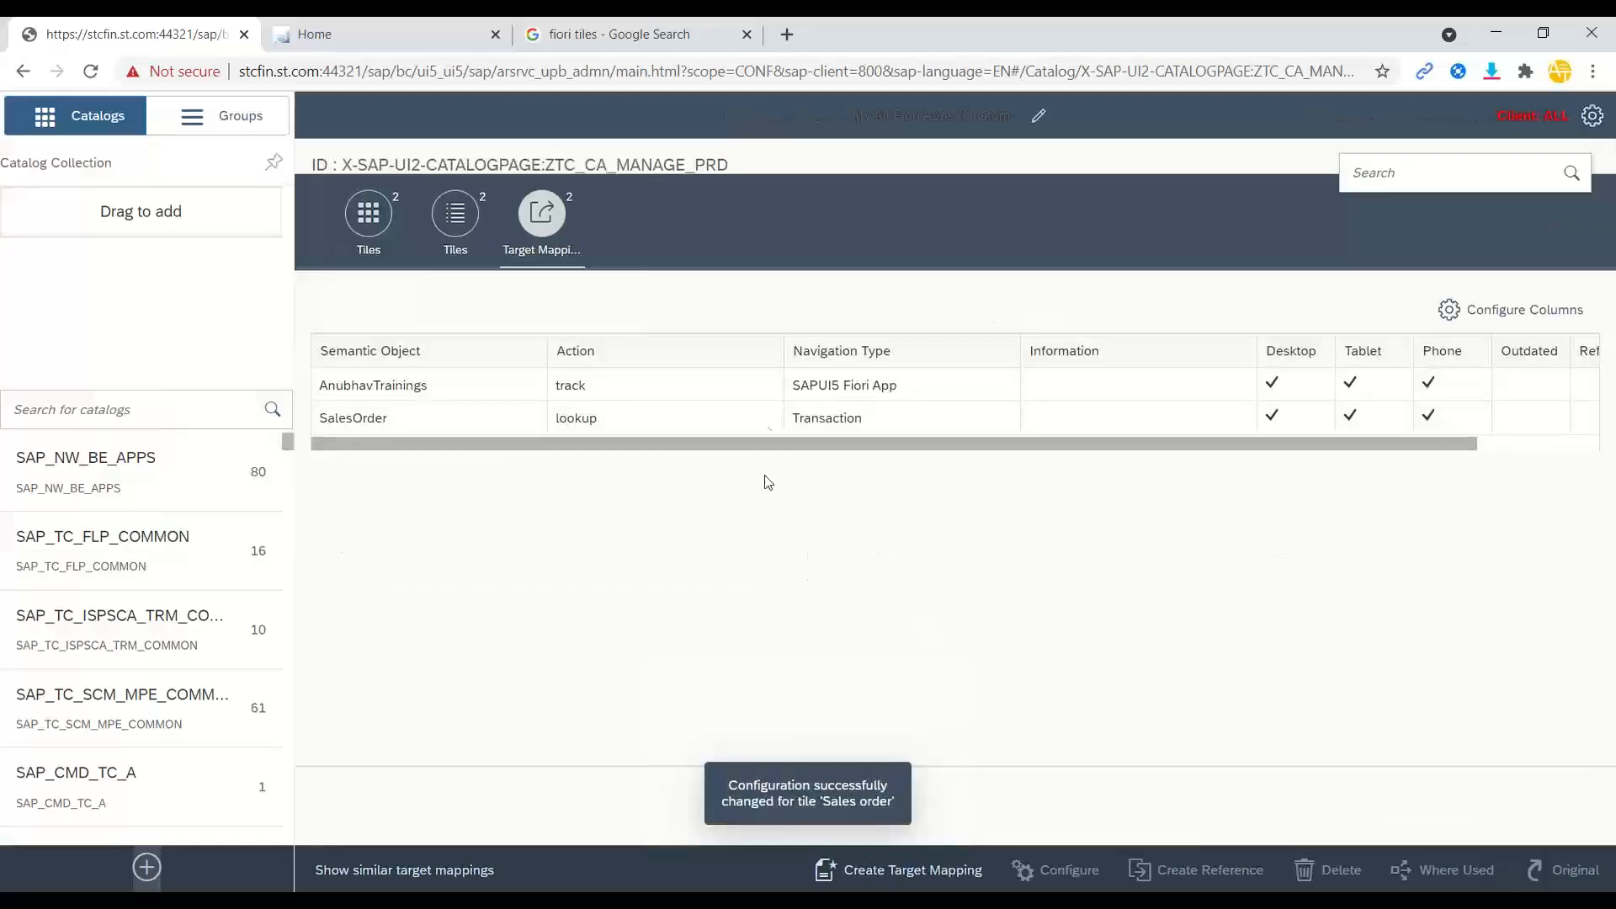
Open the Create Sales Order tile's configuration from the catalog's tiles to review its navigation settings.
left_click(374, 219)
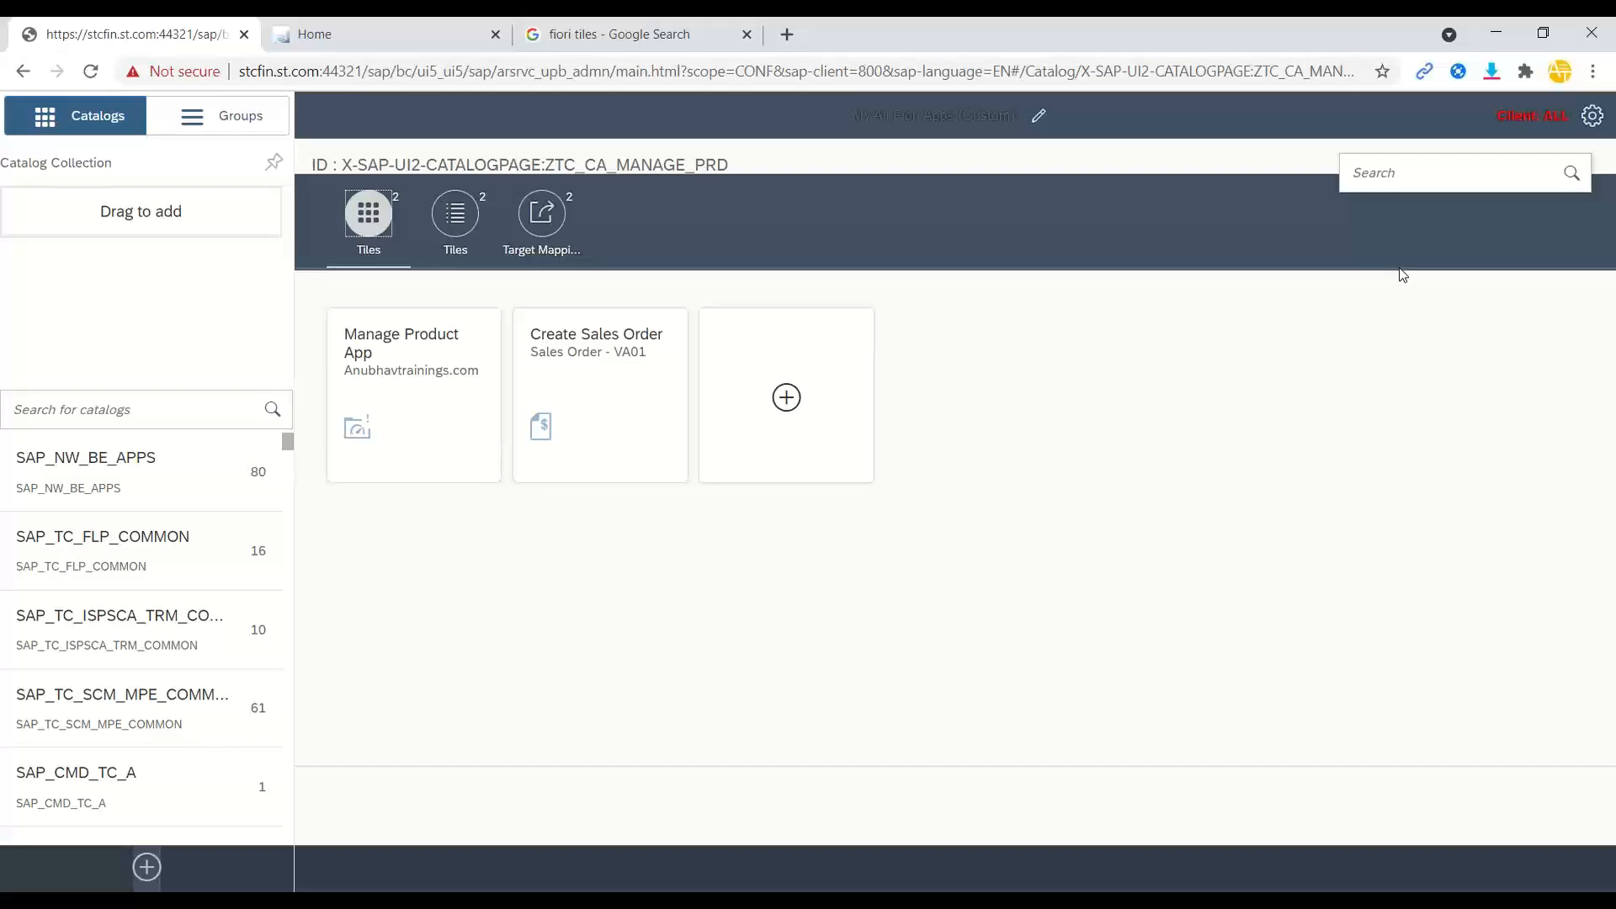
left_click(646, 344)
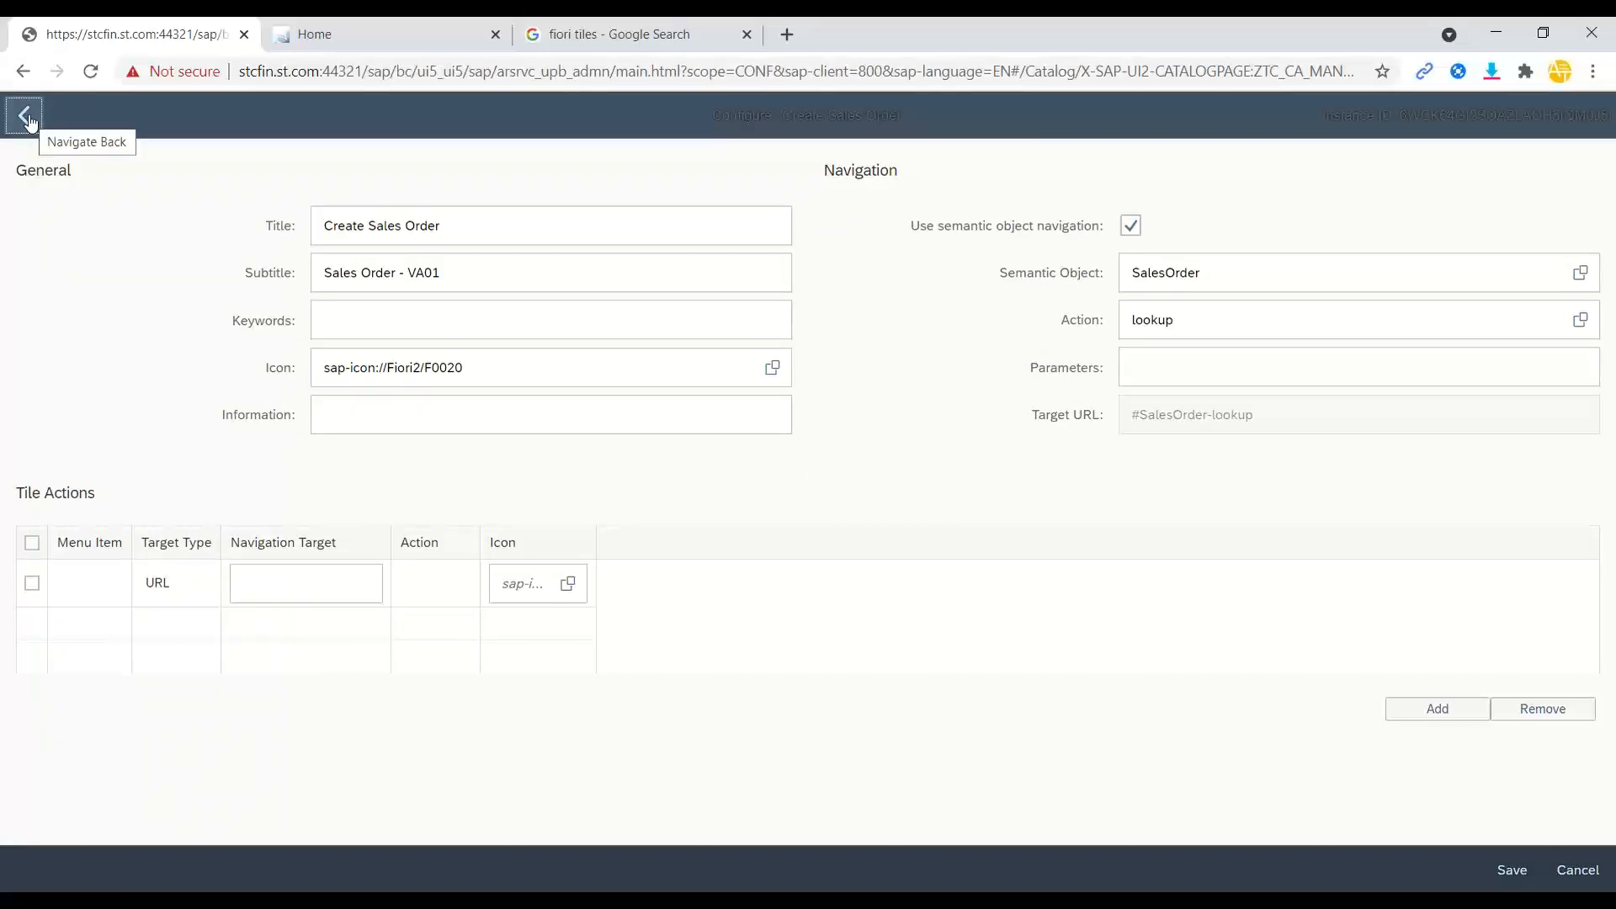
Annotate the Create Sales Order tile configuration with two hand-drawn boxes labelled T1 and T2.
left_click(1230, 363)
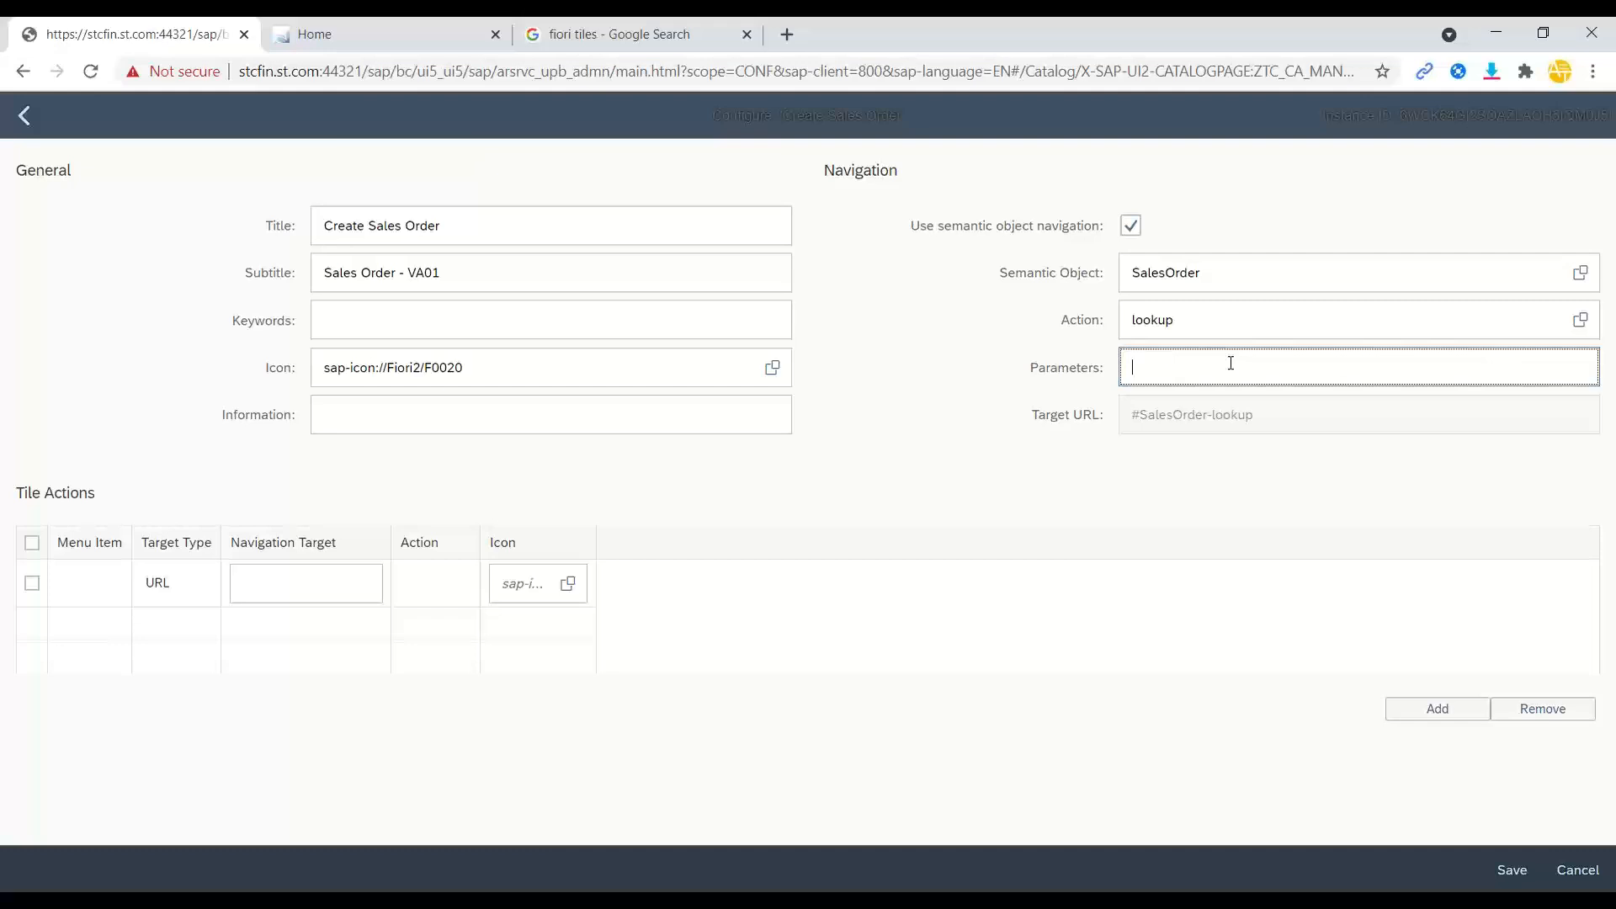
left_click(1007, 23)
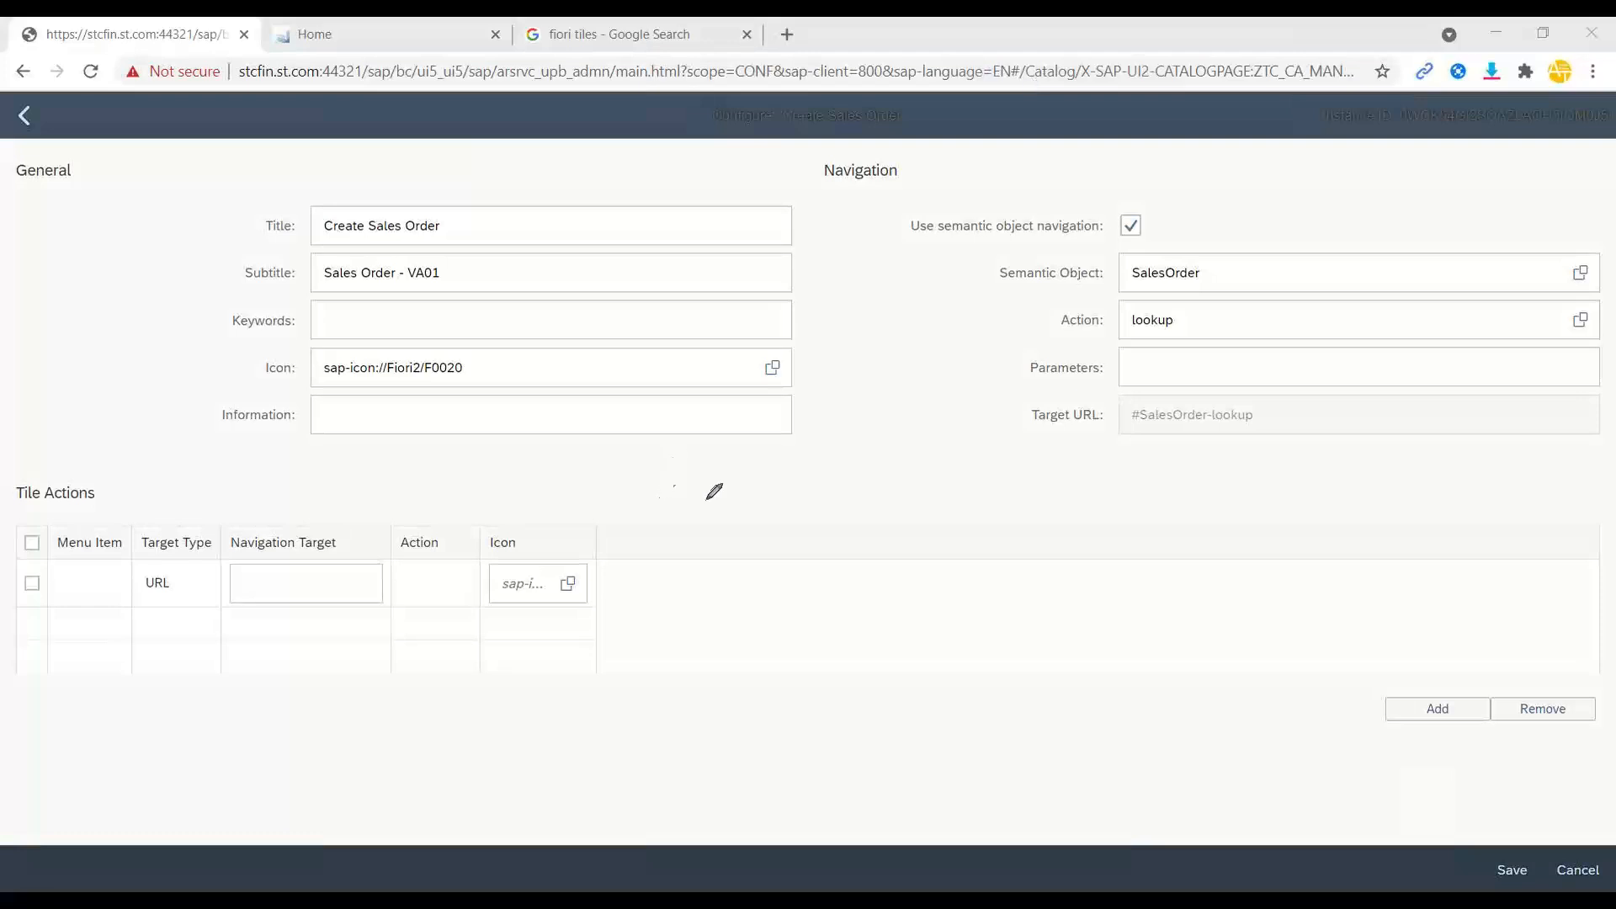
mouse_move(688, 501)
left_mouse_down()
mouse_move(682, 548)
mouse_move(689, 500)
left_mouse_up()
mouse_move(679, 605)
left_mouse_down()
mouse_move(674, 654)
mouse_move(680, 581)
mouse_move(739, 527)
left_mouse_up()
left_click_drag(727, 529, 726, 604)
mouse_move(719, 605)
left_mouse_down()
mouse_move(719, 631)
mouse_move(755, 602)
mouse_move(760, 629)
left_mouse_up()
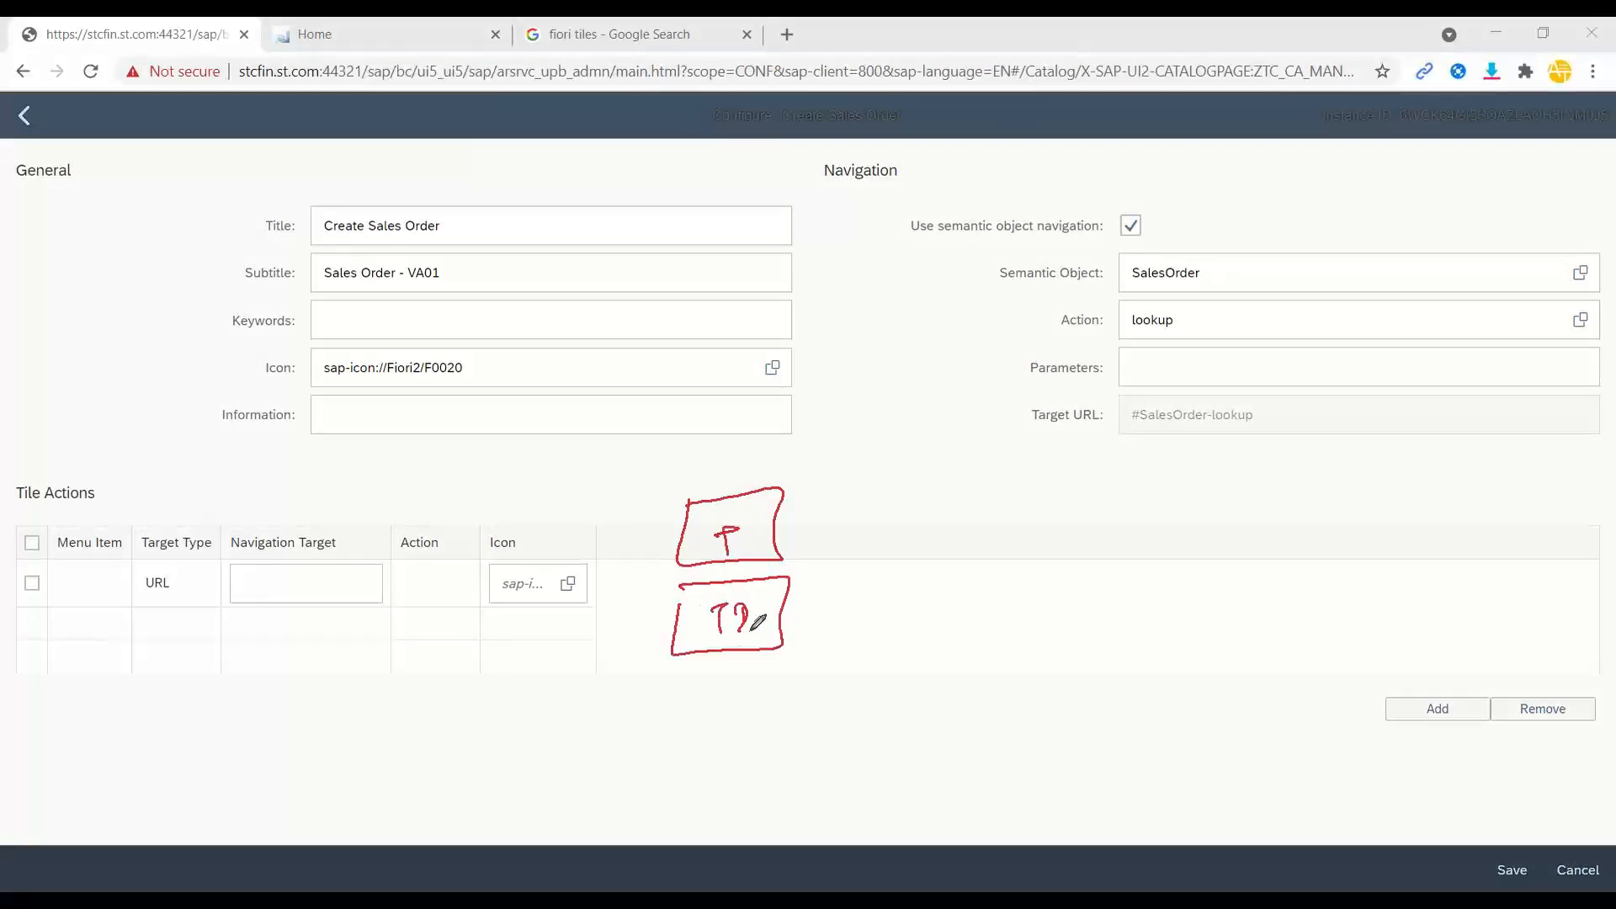
mouse_move(739, 528)
left_mouse_down()
mouse_move(751, 511)
mouse_move(744, 556)
left_mouse_up()
Draw leader lines from the two boxes and label T1 "Cost - 1001" and T2 "Cost 1002".
left_click_drag(786, 475, 882, 444)
left_click_drag(901, 425, 926, 443)
mouse_move(910, 423)
left_mouse_down()
mouse_move(999, 423)
mouse_move(1033, 398)
left_mouse_up()
left_click_drag(1053, 390, 1055, 420)
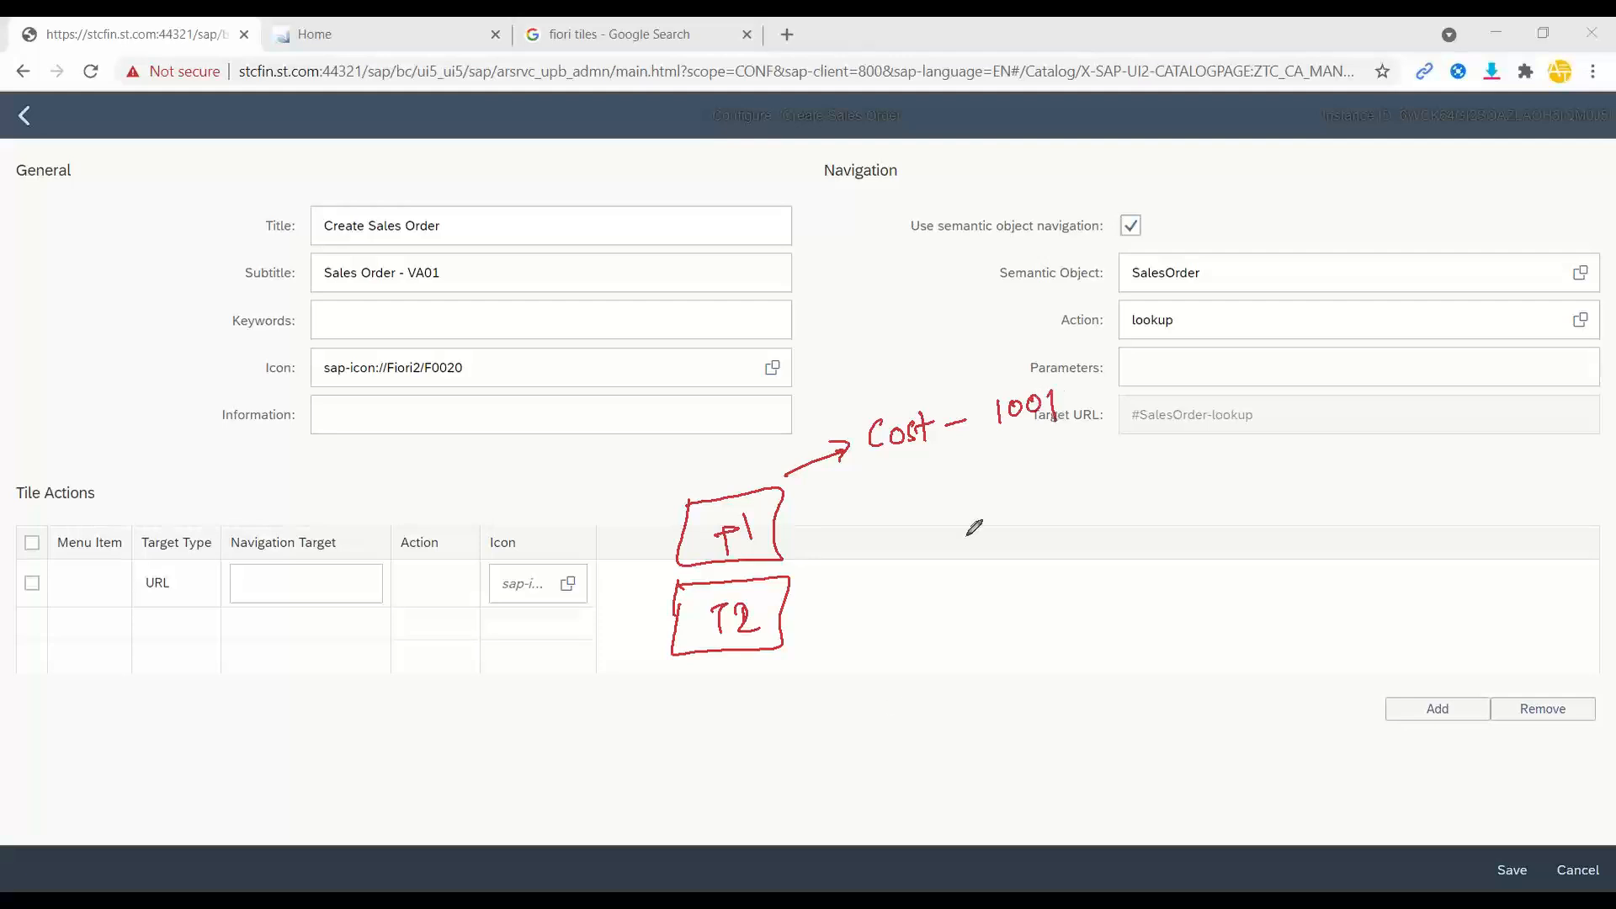
mouse_move(783, 659)
left_mouse_down()
mouse_move(833, 704)
mouse_move(851, 749)
left_mouse_up()
left_click_drag(872, 732, 906, 747)
mouse_move(892, 732)
left_mouse_down()
mouse_move(951, 750)
mouse_move(981, 727)
left_mouse_up()
left_click_drag(1010, 726, 1064, 744)
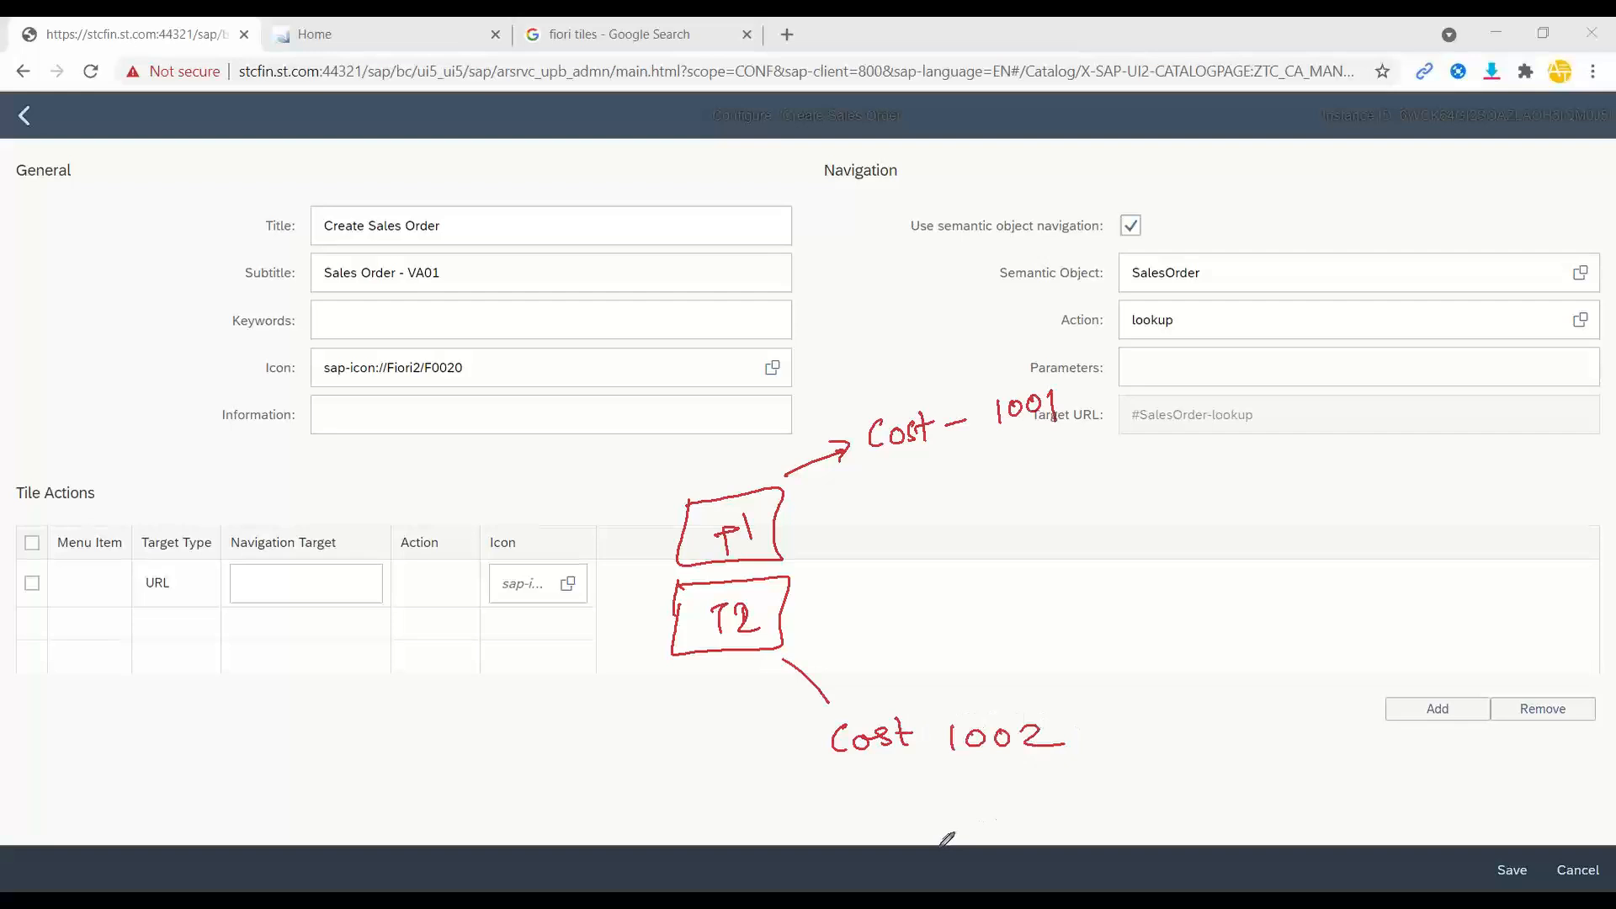
Underline both cost numbers and connect T1 and T2 with lines to a box labelled Target.
left_click_drag(1011, 434, 1054, 424)
left_click_drag(980, 771, 1011, 766)
left_click_drag(782, 618, 924, 577)
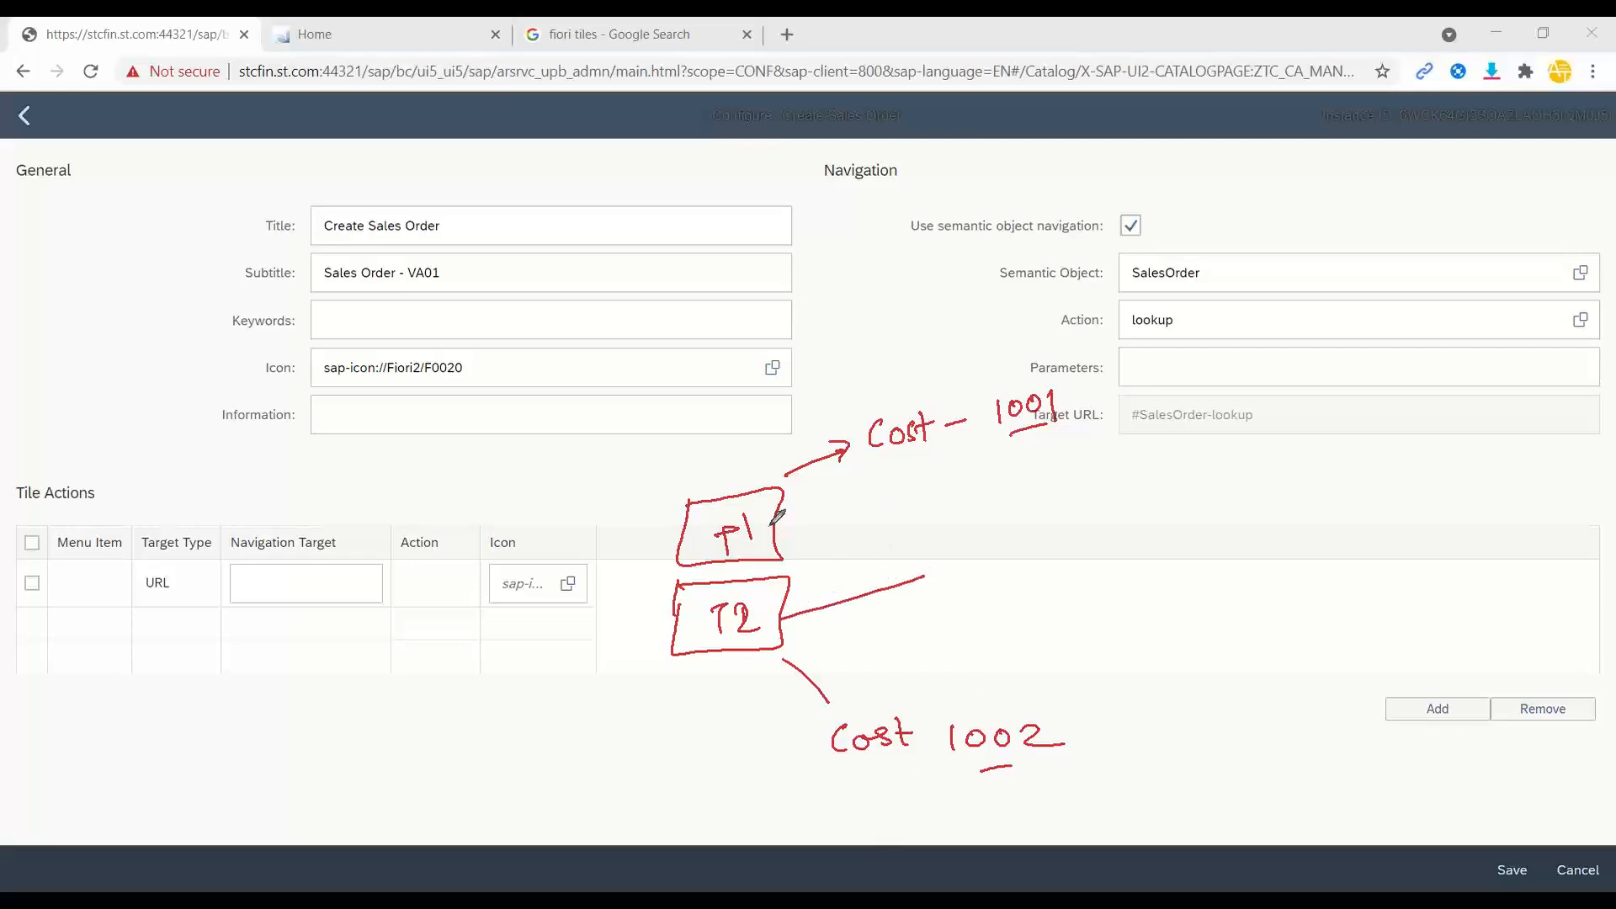
mouse_move(770, 528)
left_mouse_down()
mouse_move(921, 549)
mouse_move(946, 599)
mouse_move(983, 520)
mouse_move(921, 526)
mouse_move(985, 564)
mouse_move(1062, 559)
left_mouse_up()
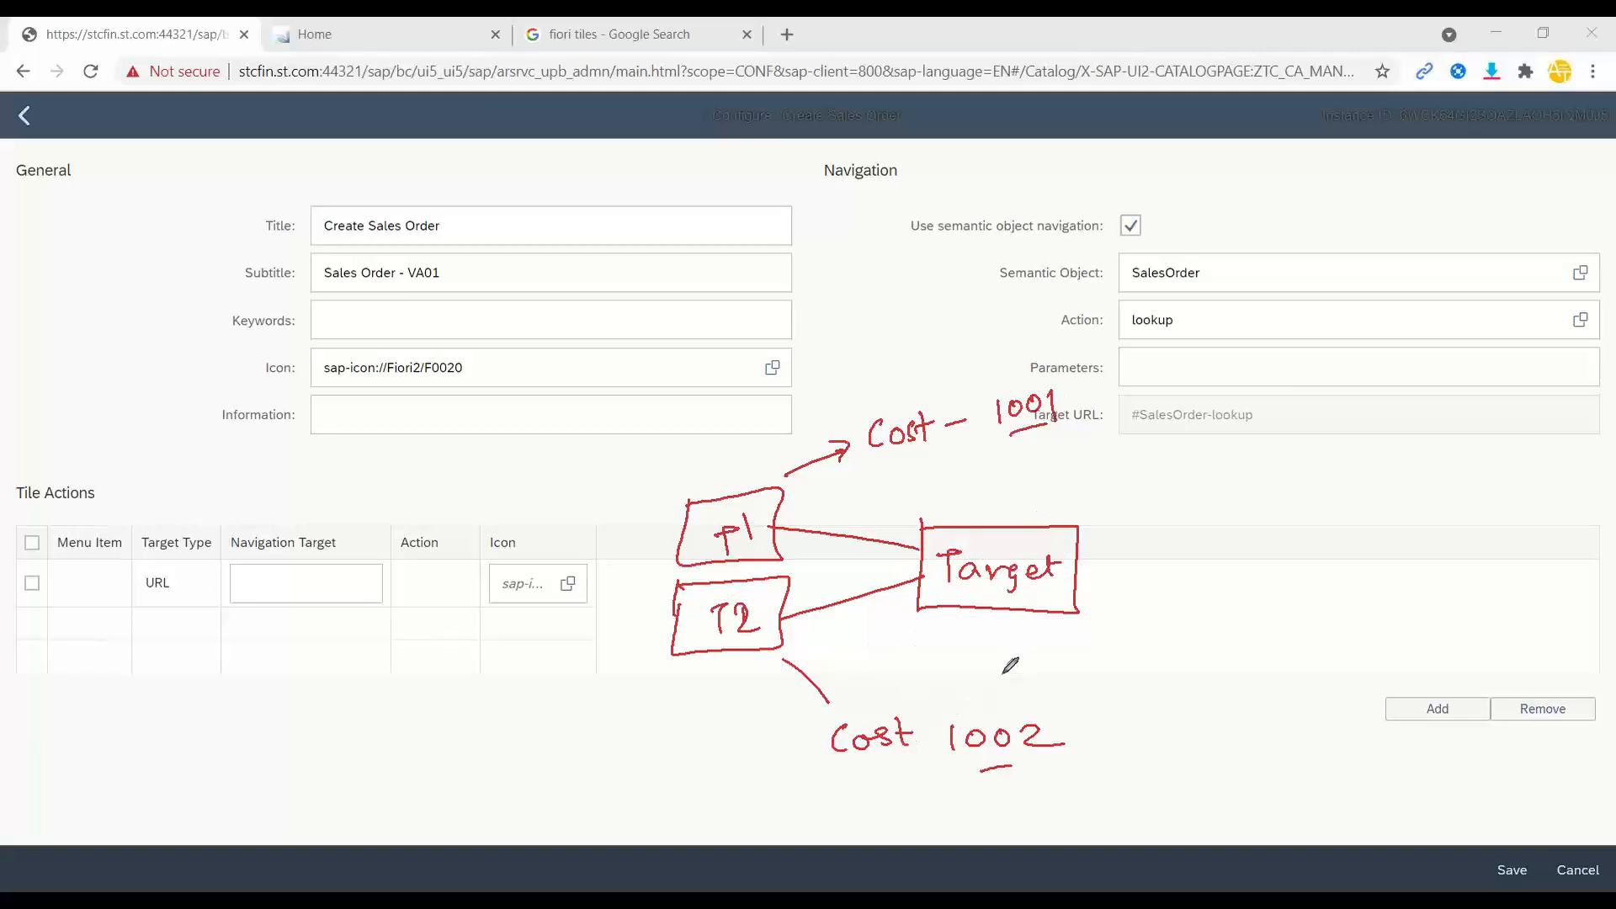
Cross out both cost labels and attach an underlined, boxed "Cos 1001" label to the Target box.
left_click_drag(882, 711, 981, 762)
left_click_drag(968, 709, 871, 764)
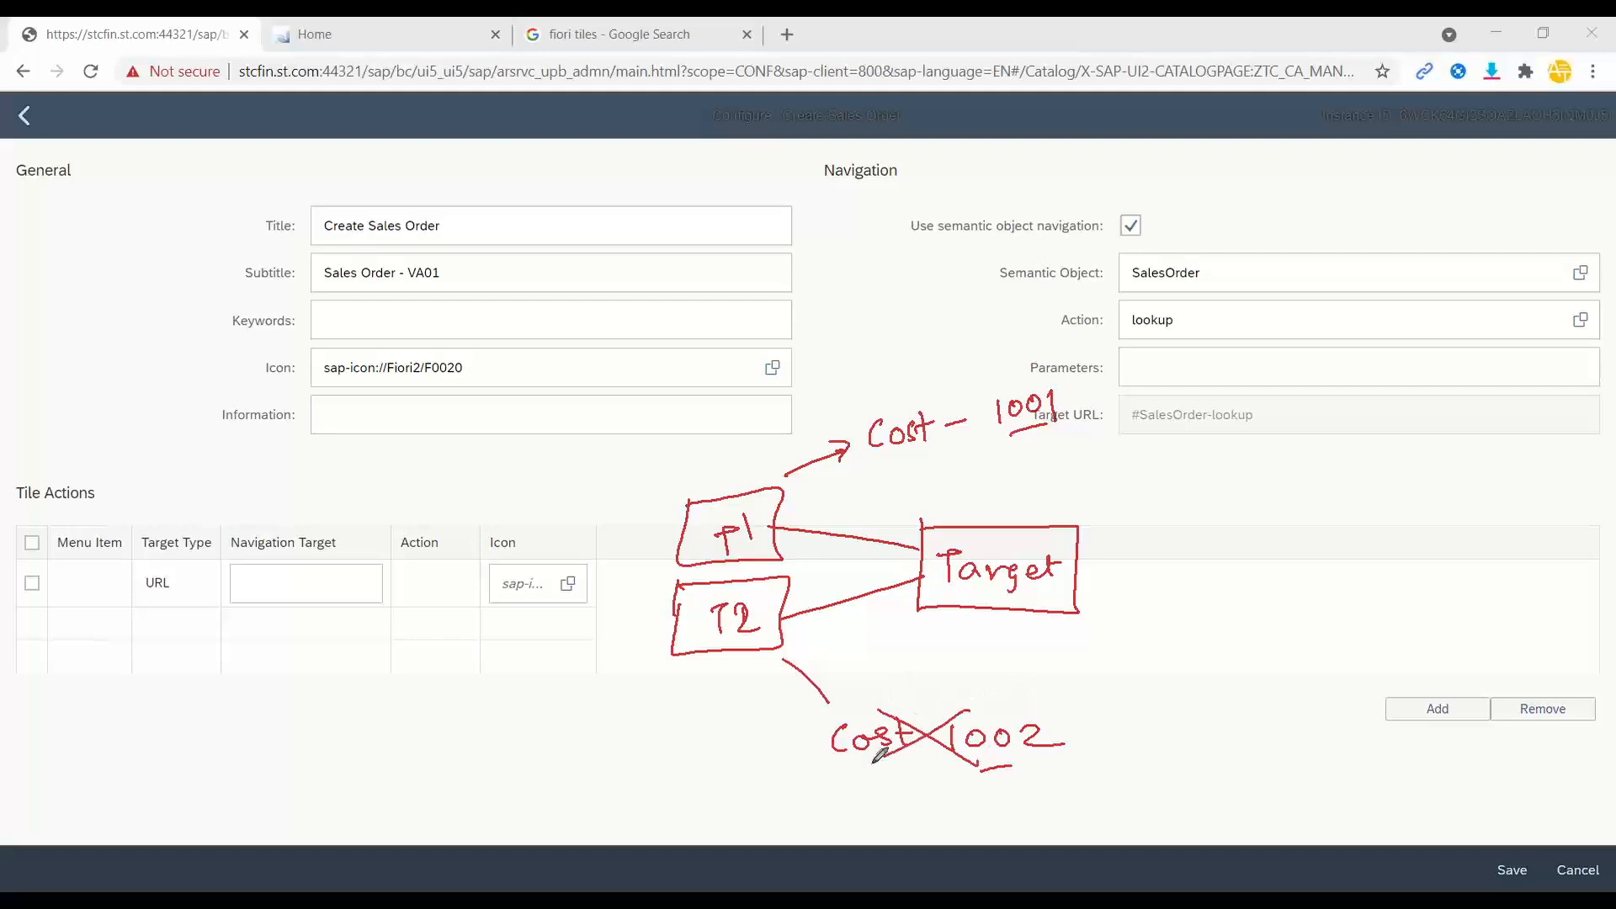
left_click_drag(941, 397, 1023, 445)
left_click_drag(1014, 397, 935, 453)
left_click_drag(1084, 573, 1248, 591)
left_click_drag(1278, 560, 1331, 594)
left_click_drag(1191, 623, 1410, 621)
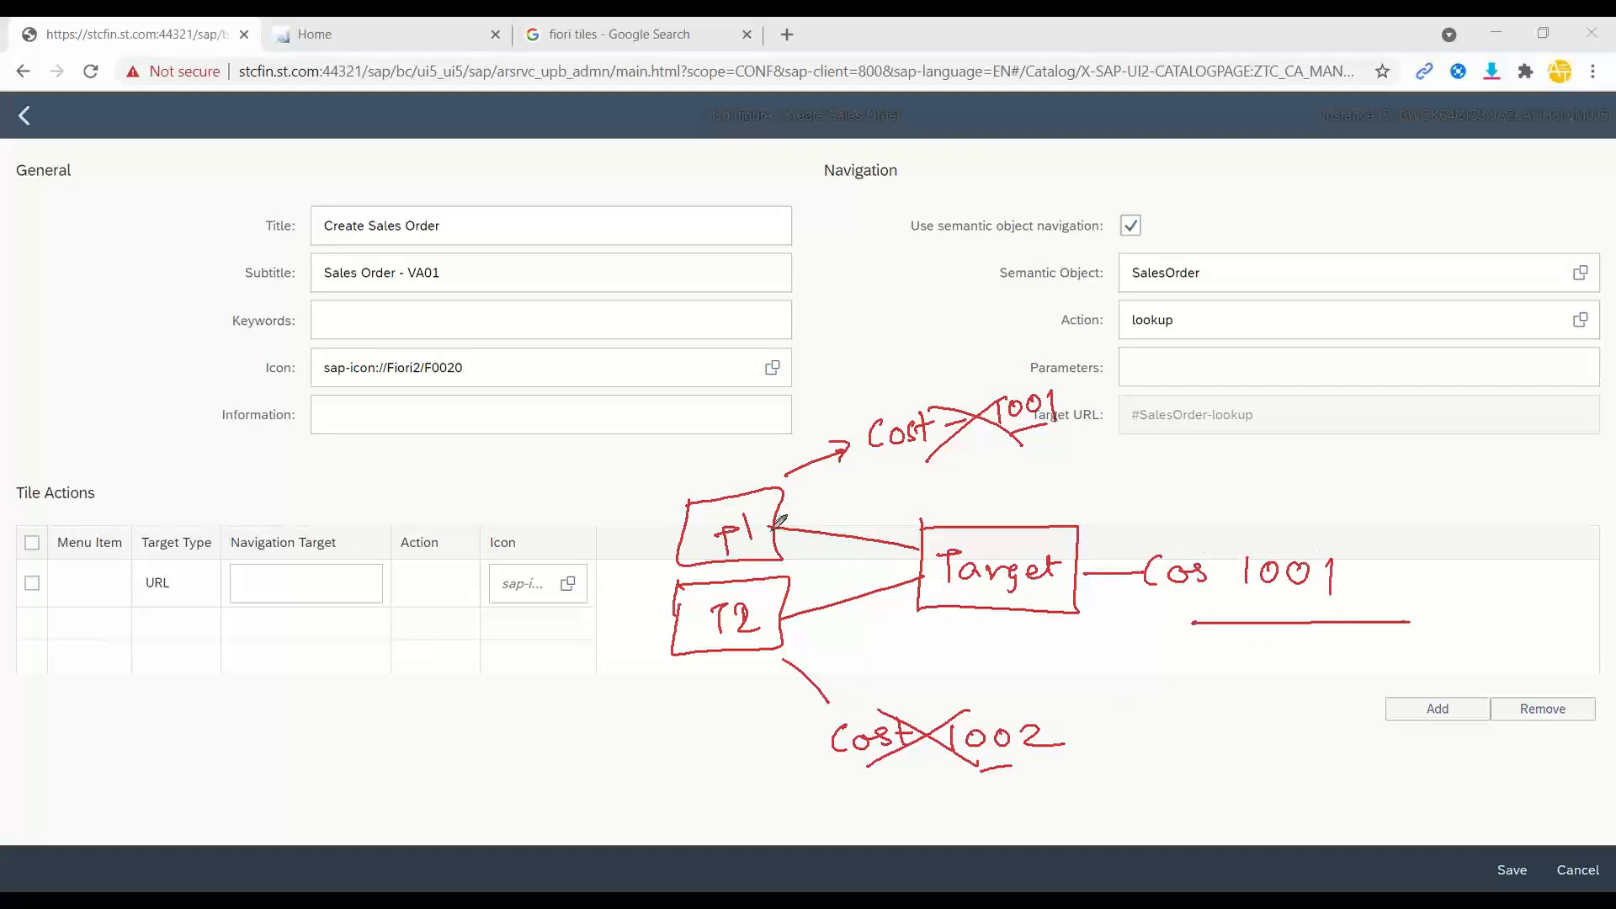
mouse_move(1220, 606)
left_mouse_down()
mouse_move(1333, 530)
mouse_move(1126, 614)
mouse_move(1288, 604)
left_mouse_up()
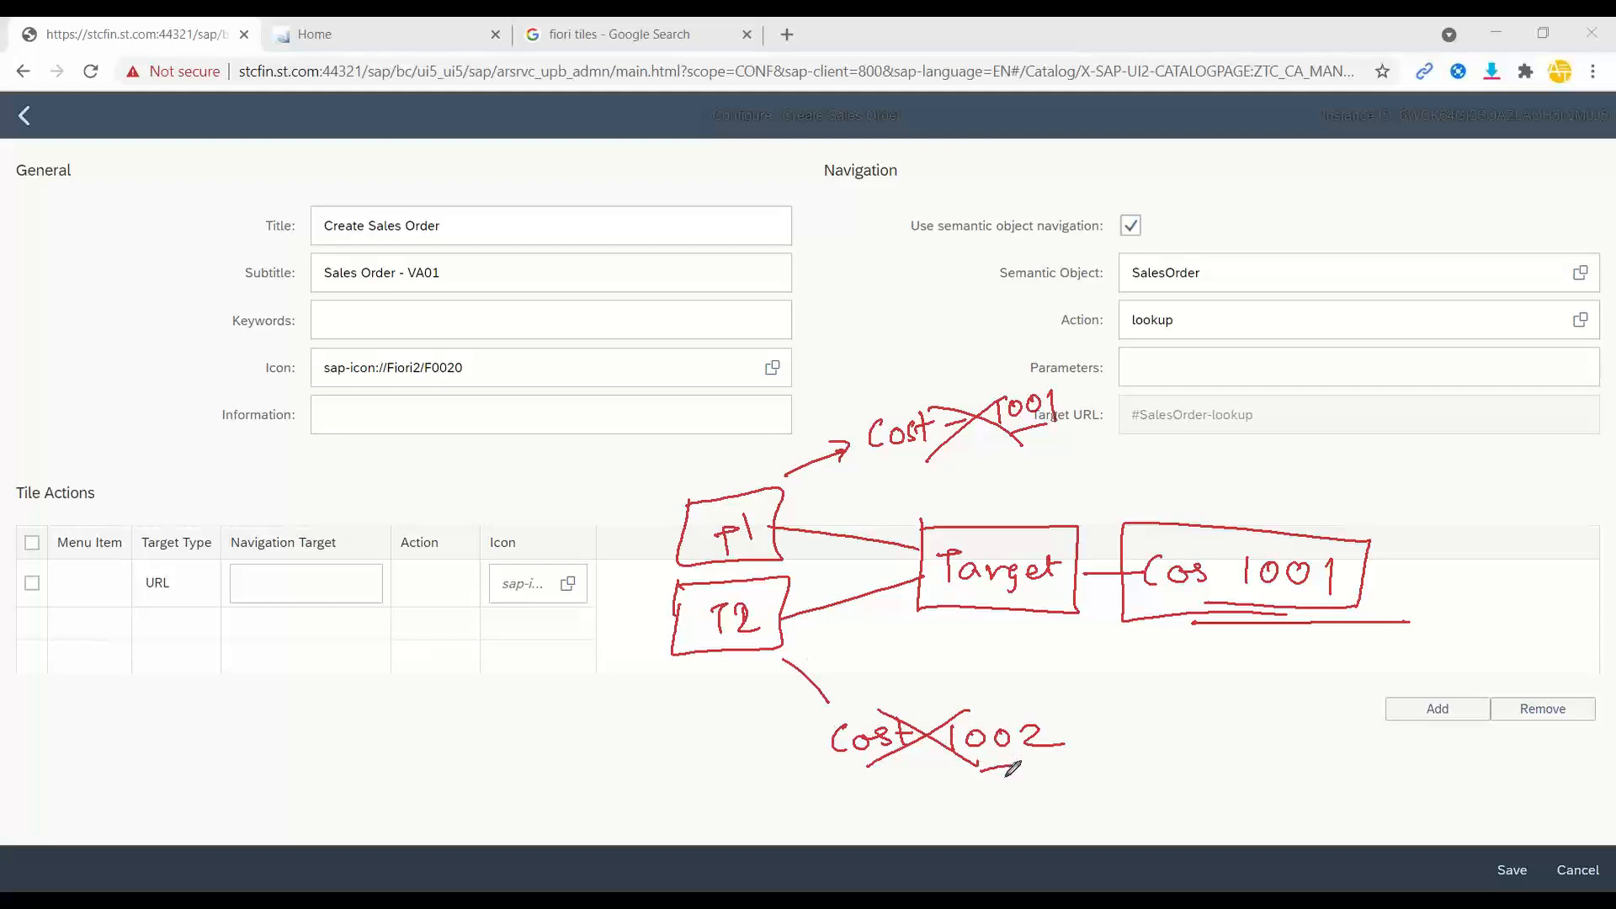
Finish and clear the screen annotations, and leave the tile configuration without saving.
left_click_drag(735, 536, 701, 547)
left_click_drag(682, 631, 714, 627)
left_click(974, 595)
right_click(923, 534)
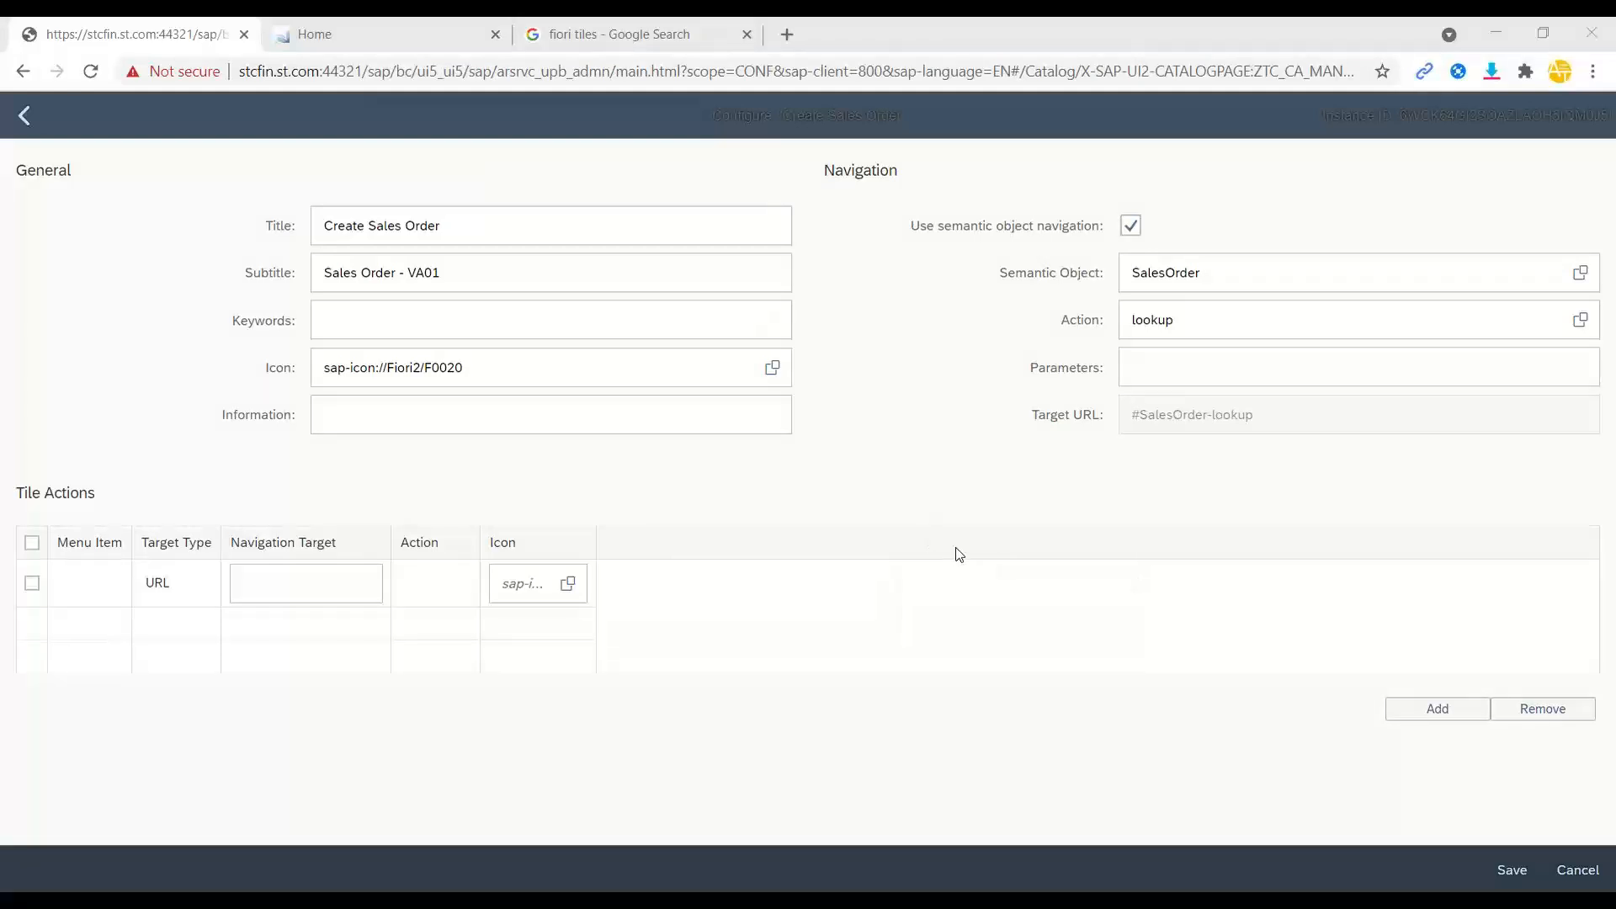
left_click(955, 548)
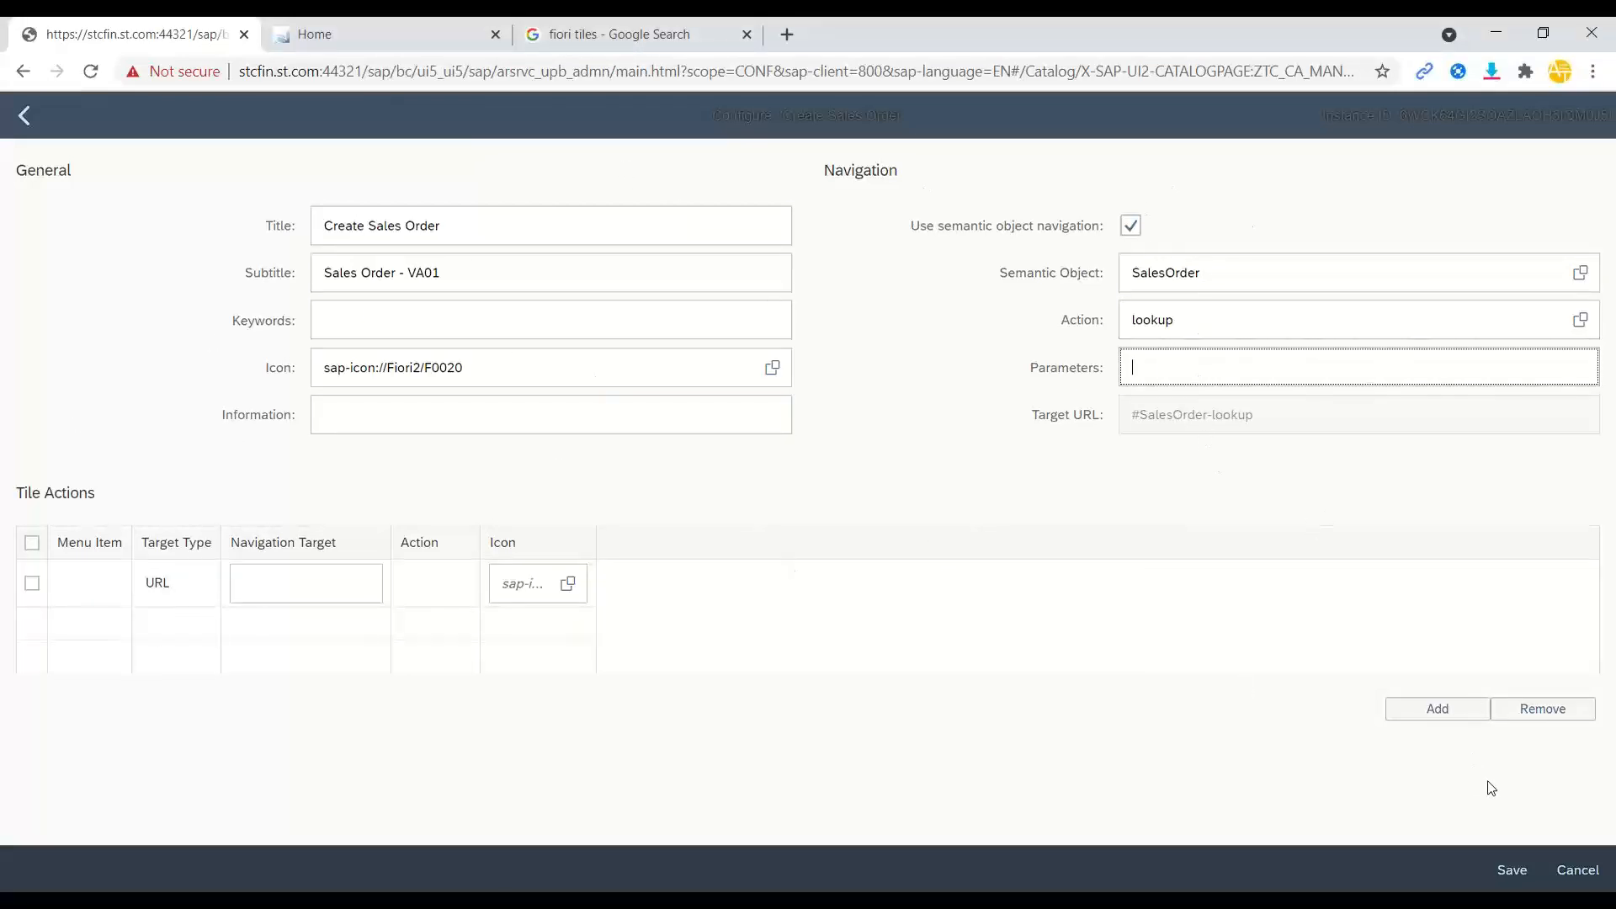
left_click(1575, 870)
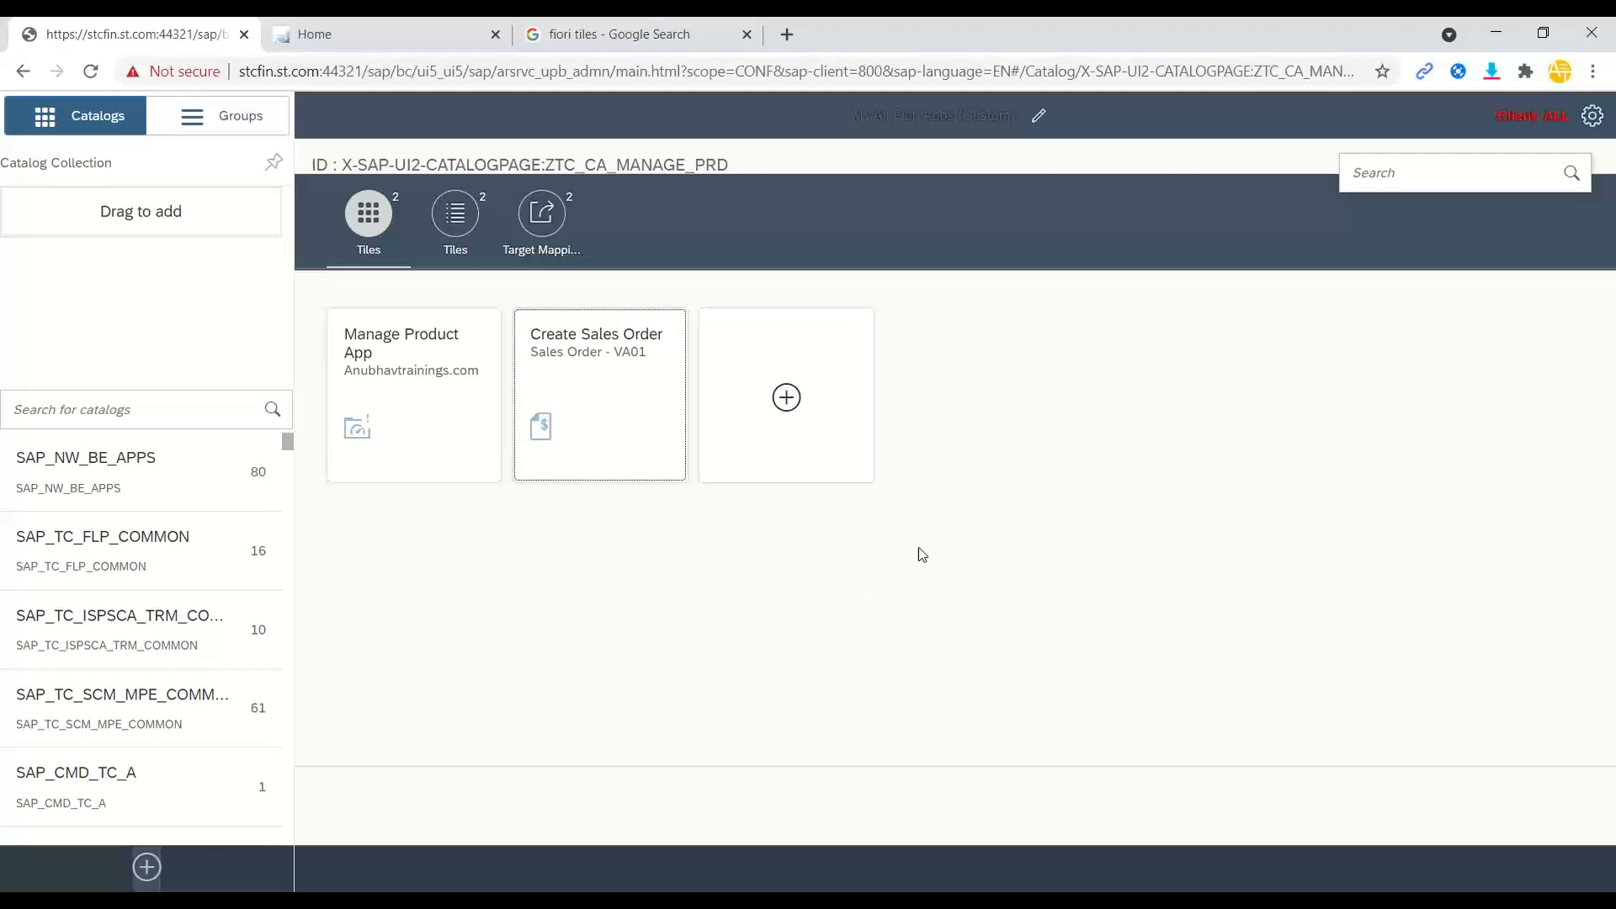
left_click(541, 243)
left_click(373, 227)
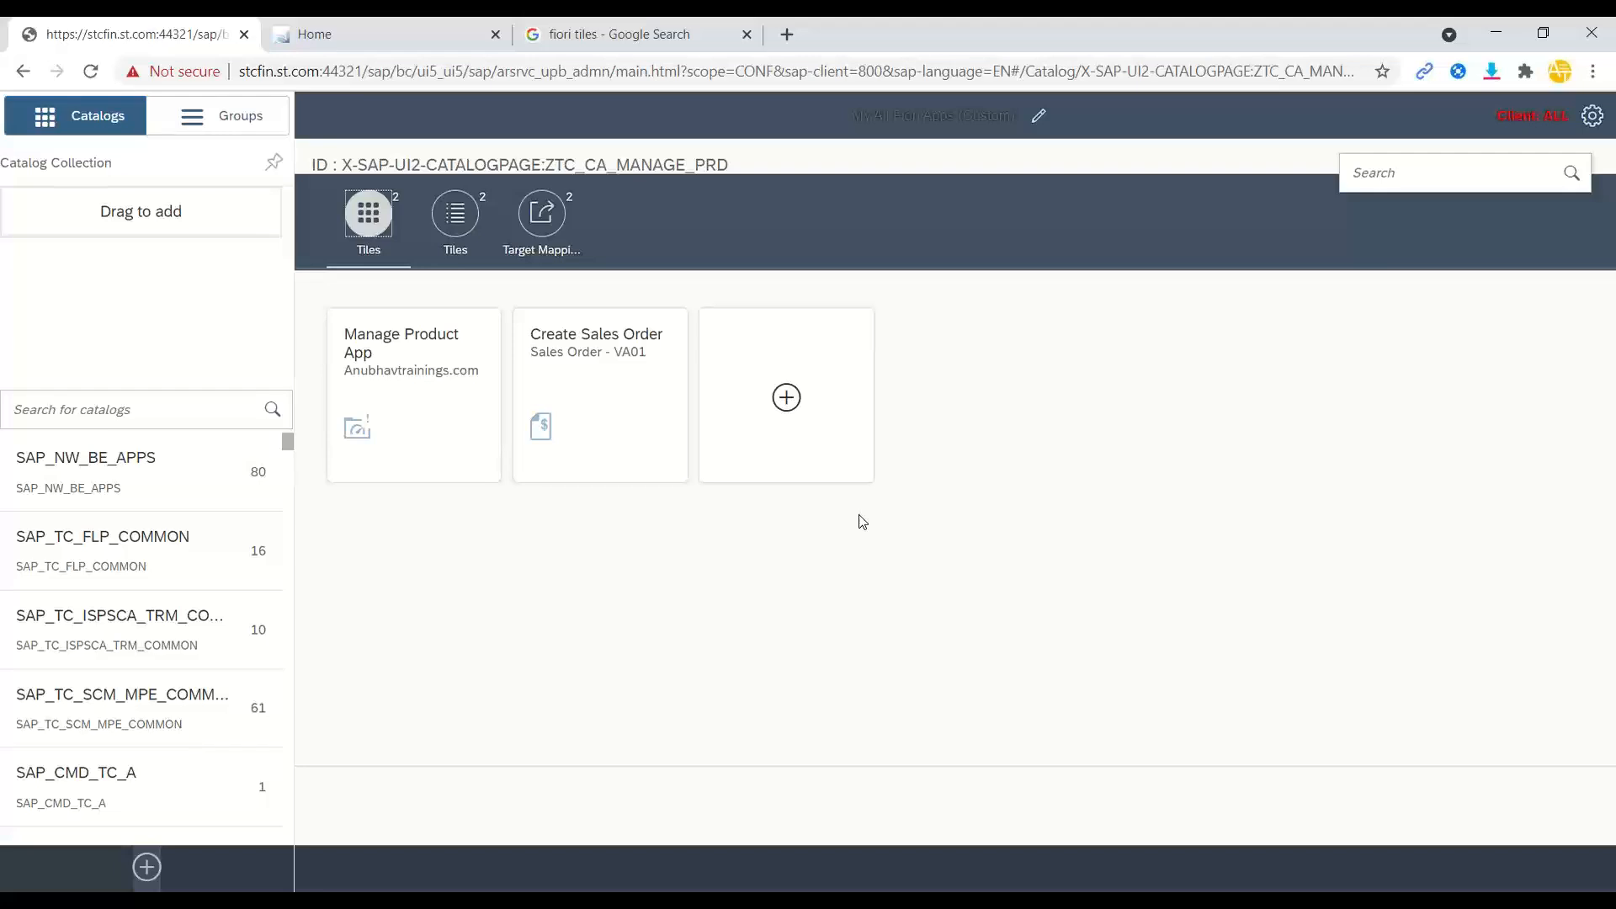
left_click(1441, 175)
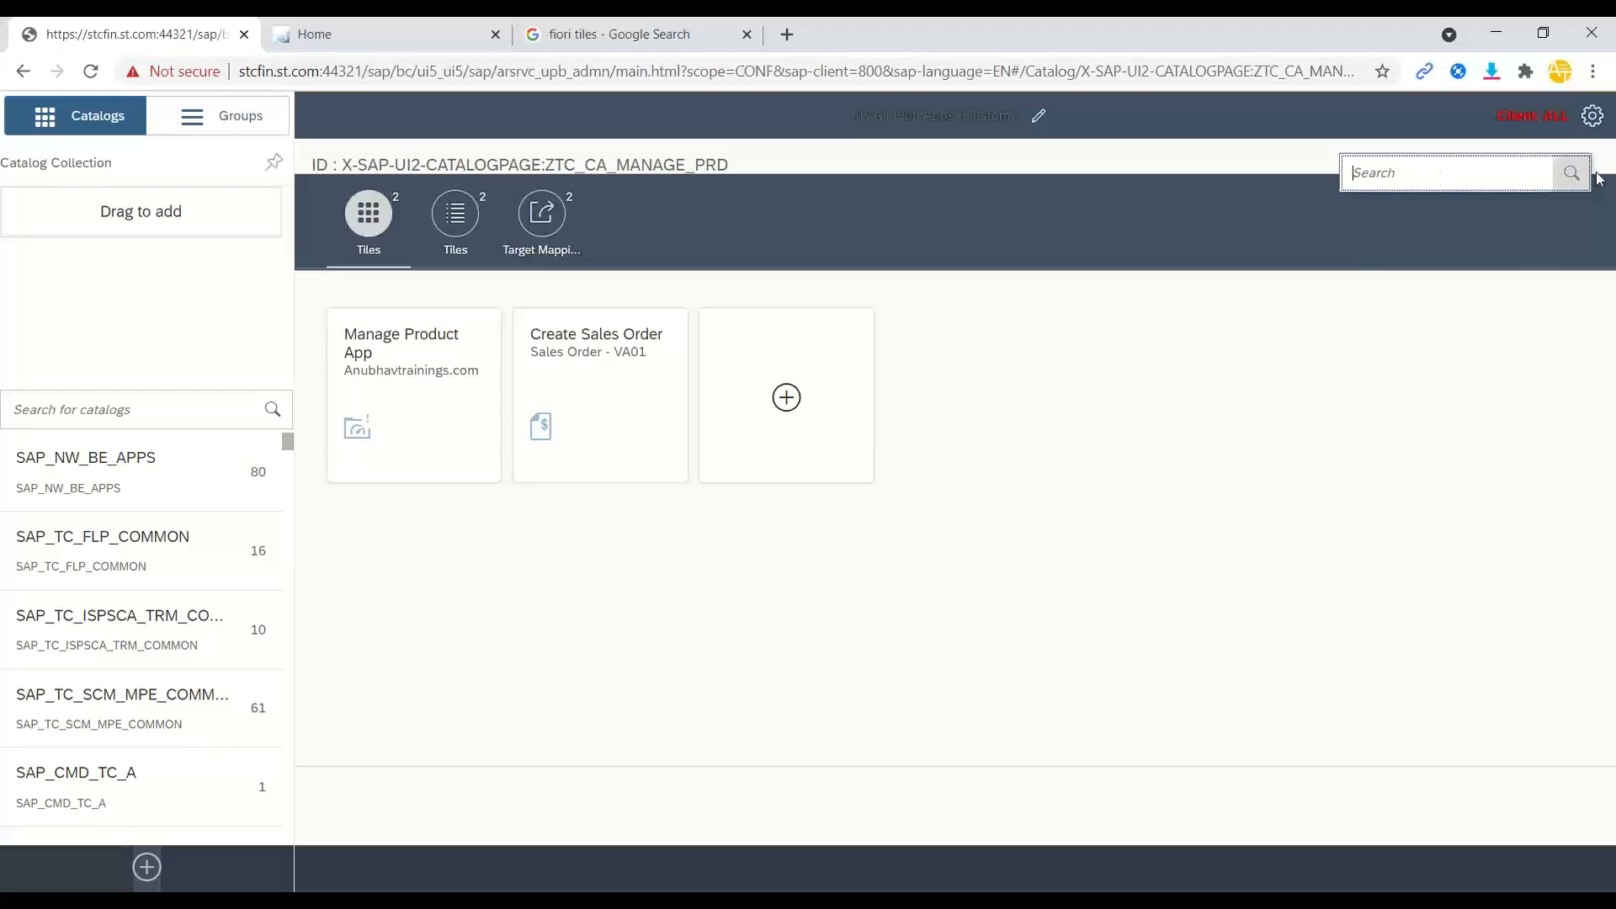
left_click(1321, 450)
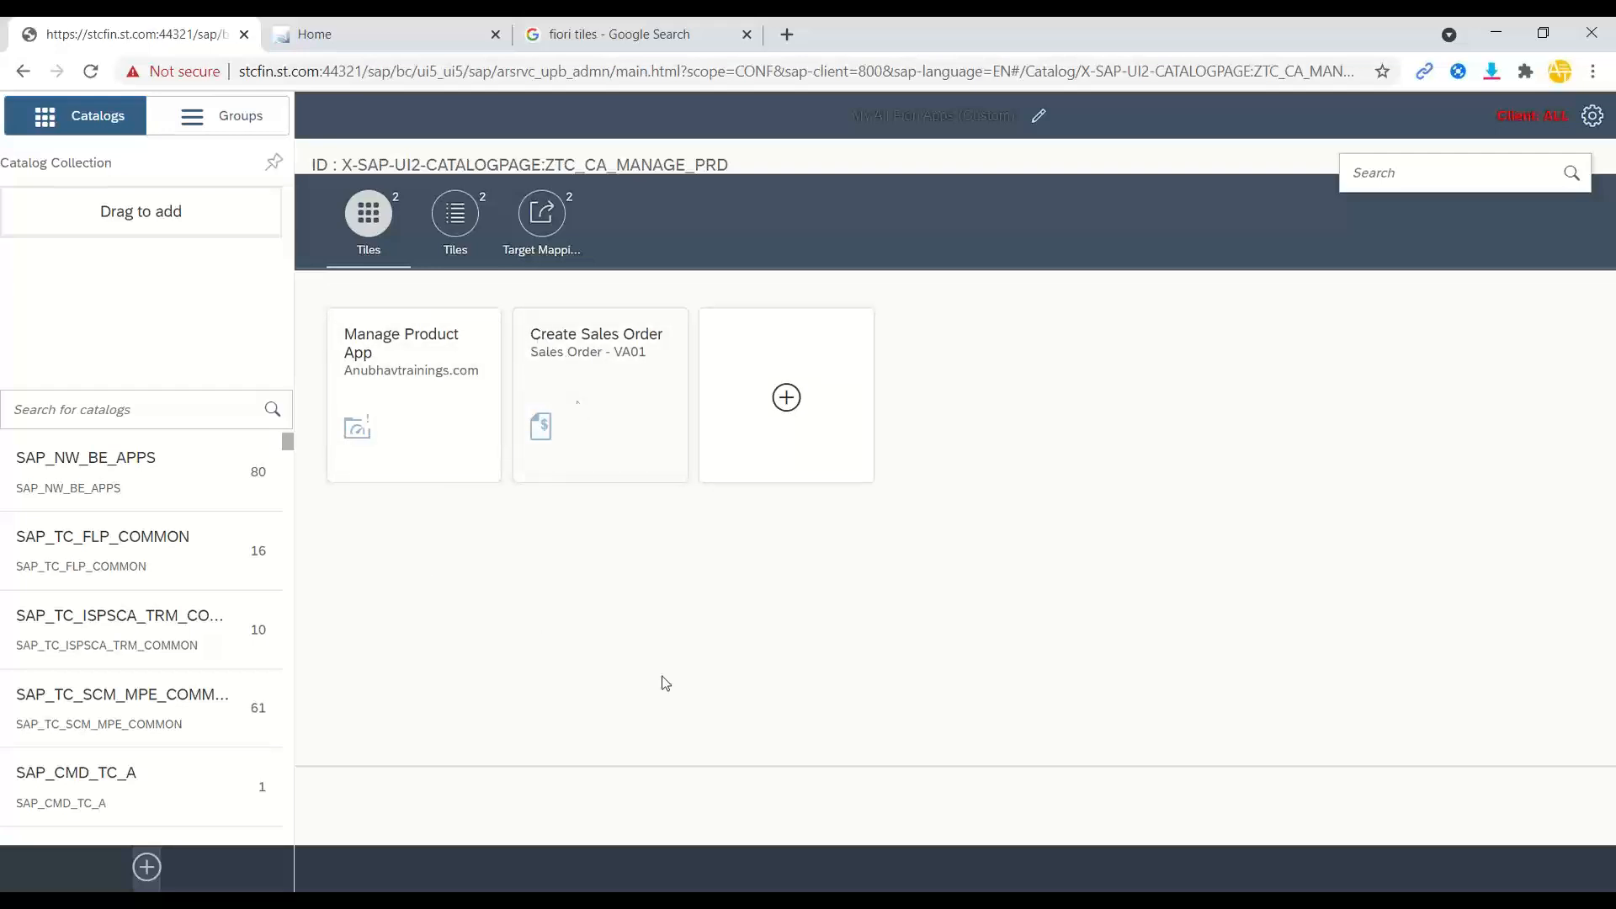
left_click(542, 215)
left_click(378, 209)
Start creating a new launchpad group titled My Custom Fiori App.
left_click(250, 120)
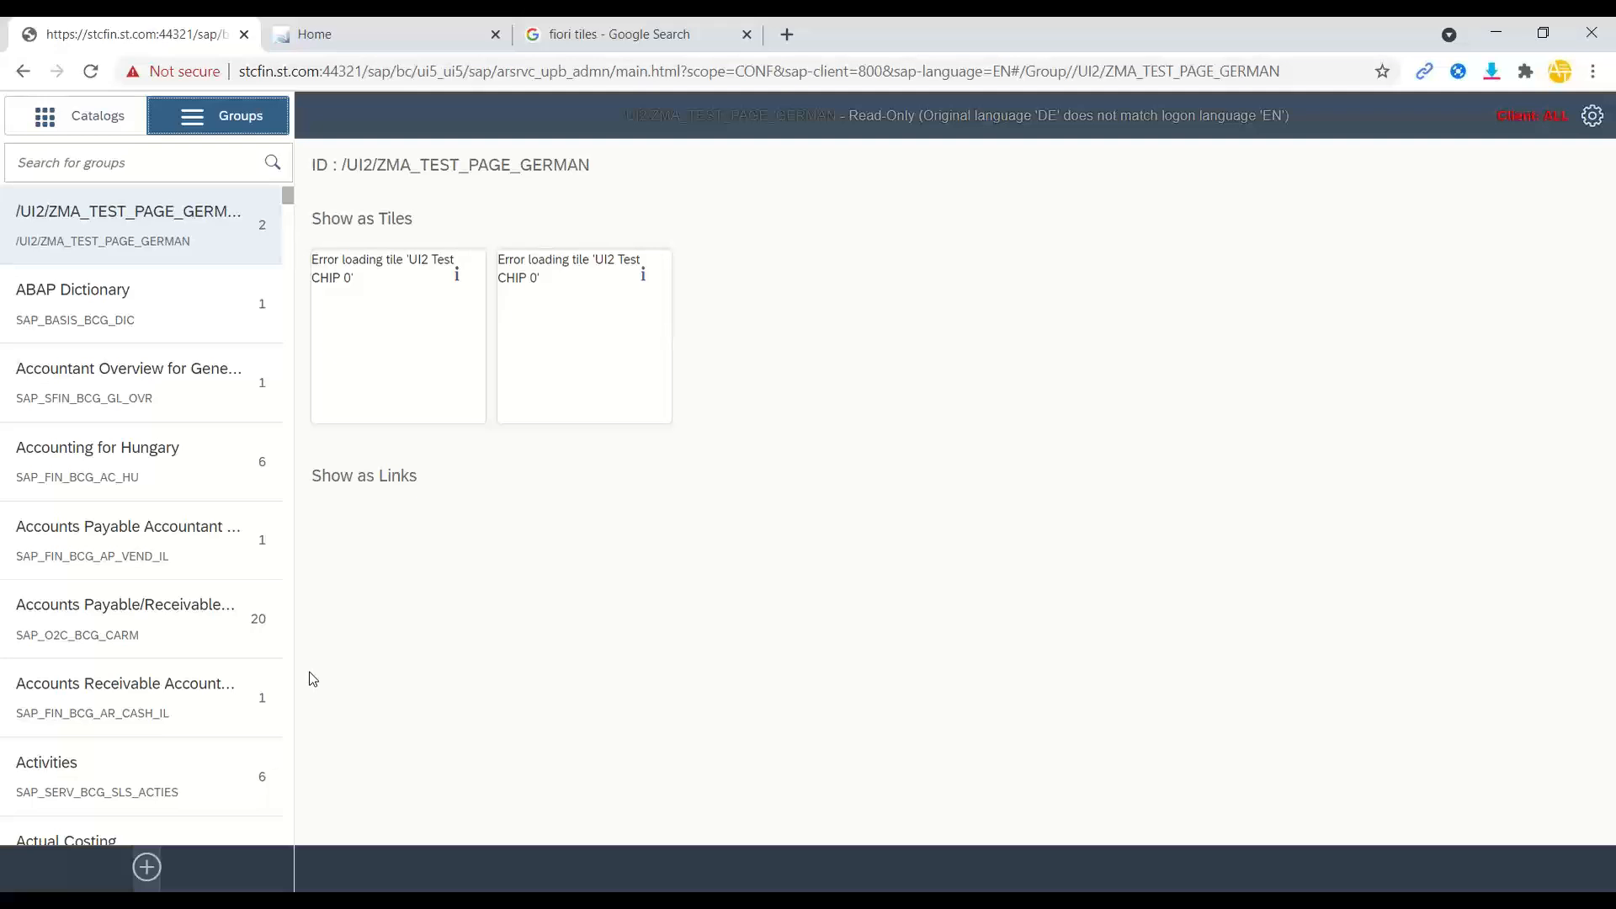
left_click(154, 865)
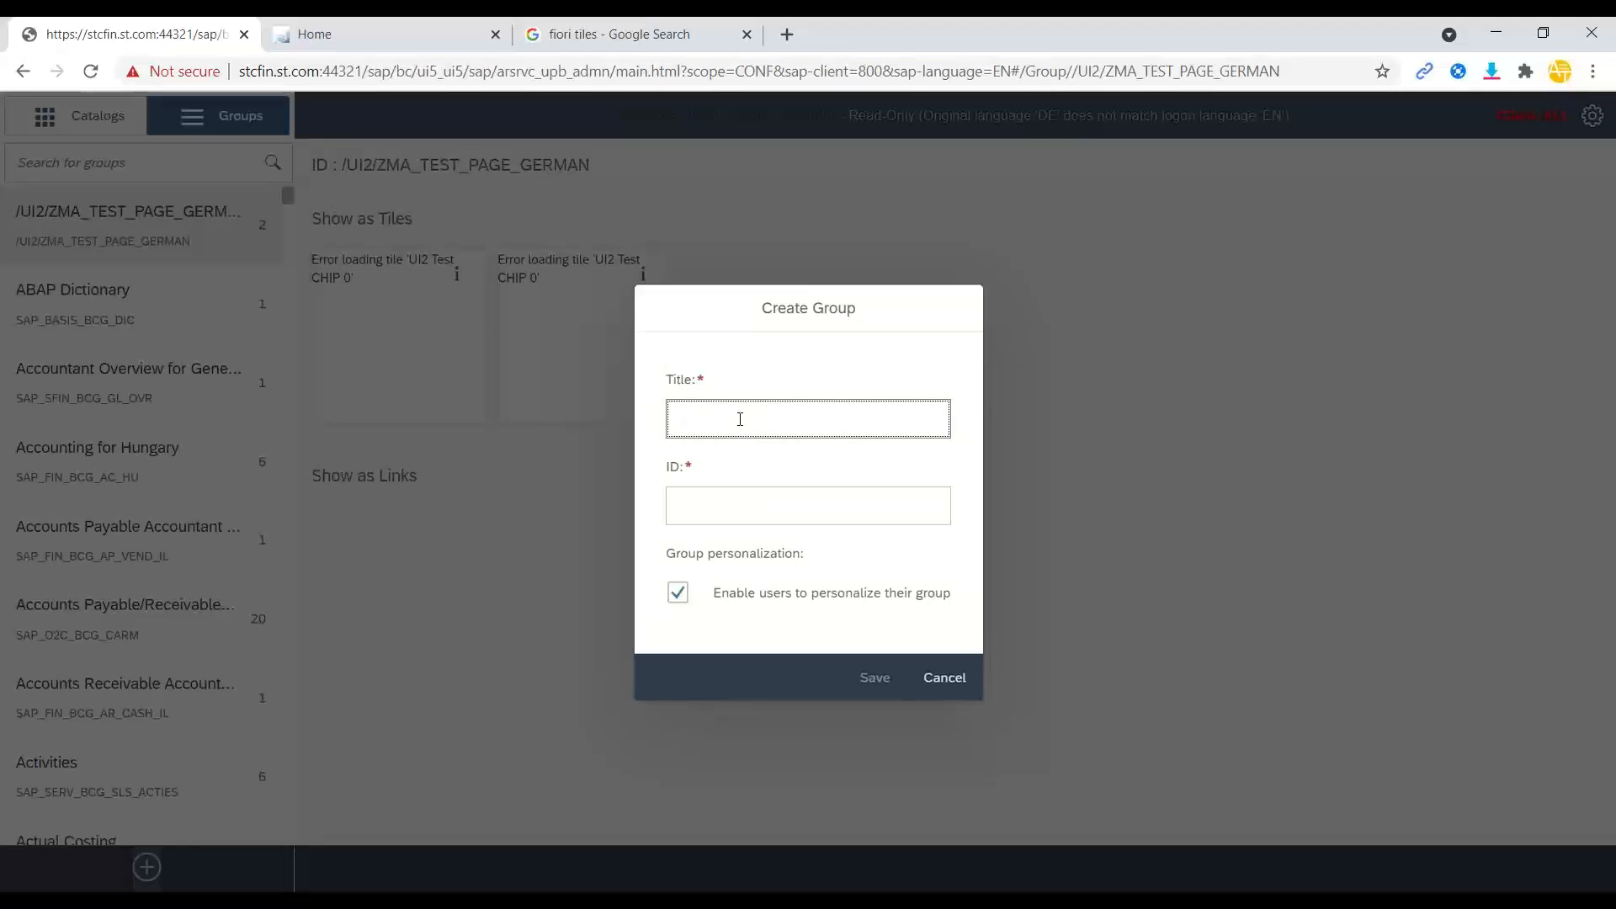
type("fIORI")
key("BackSpace")
key("BackSpace")
key("BackSpace")
key("BackSpace")
key("Caps_Lock")
type("My Cus")
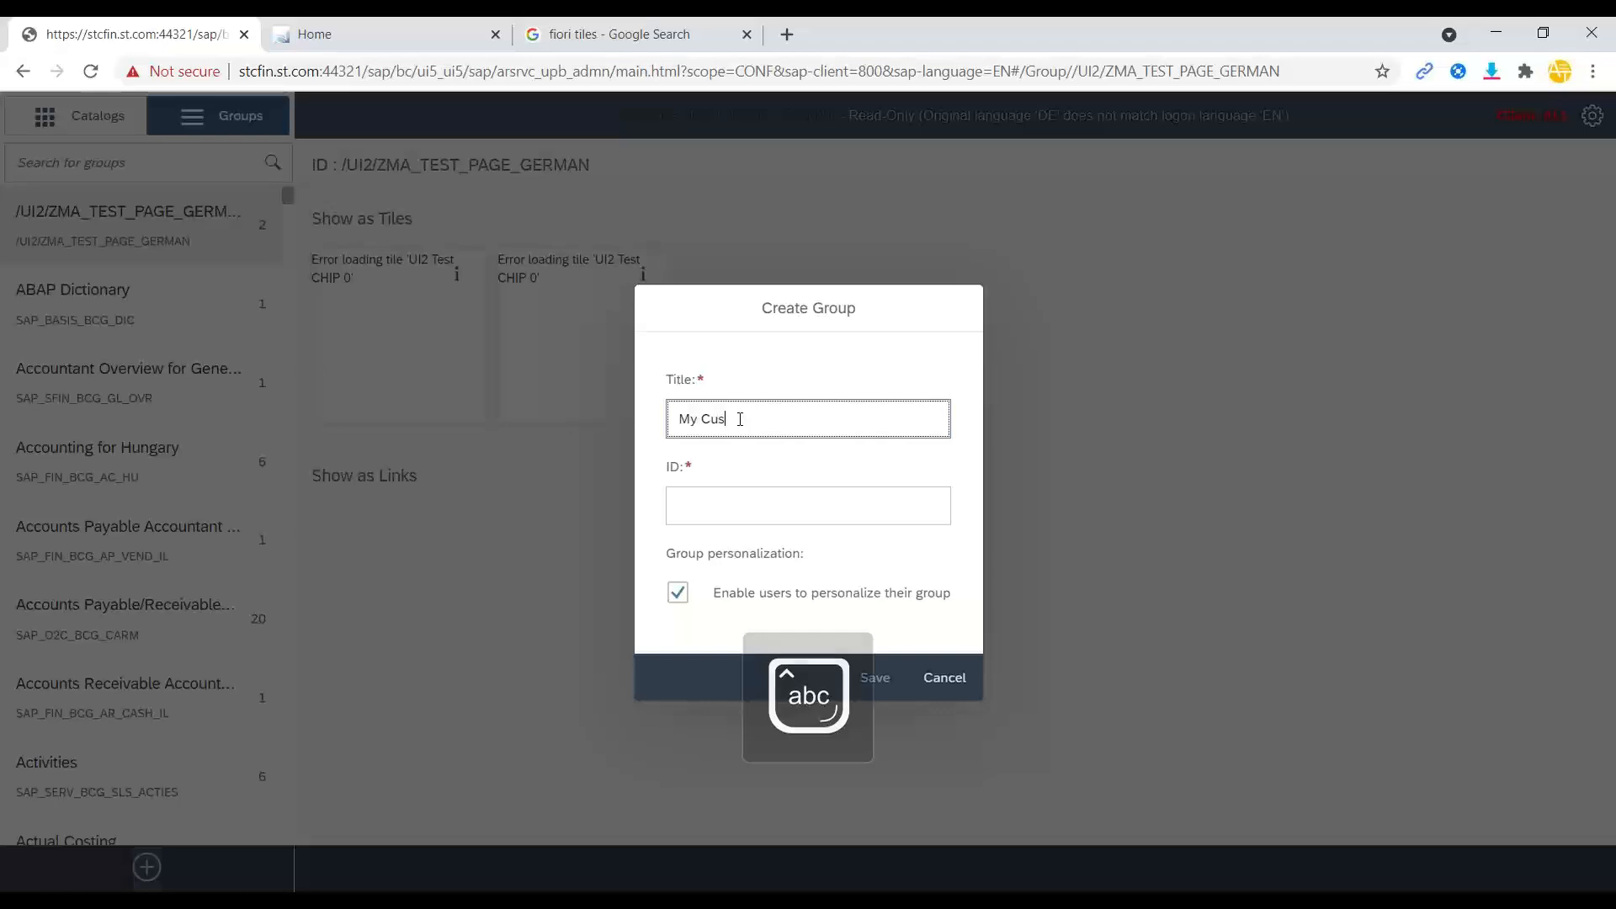
type("tom Fiori App")
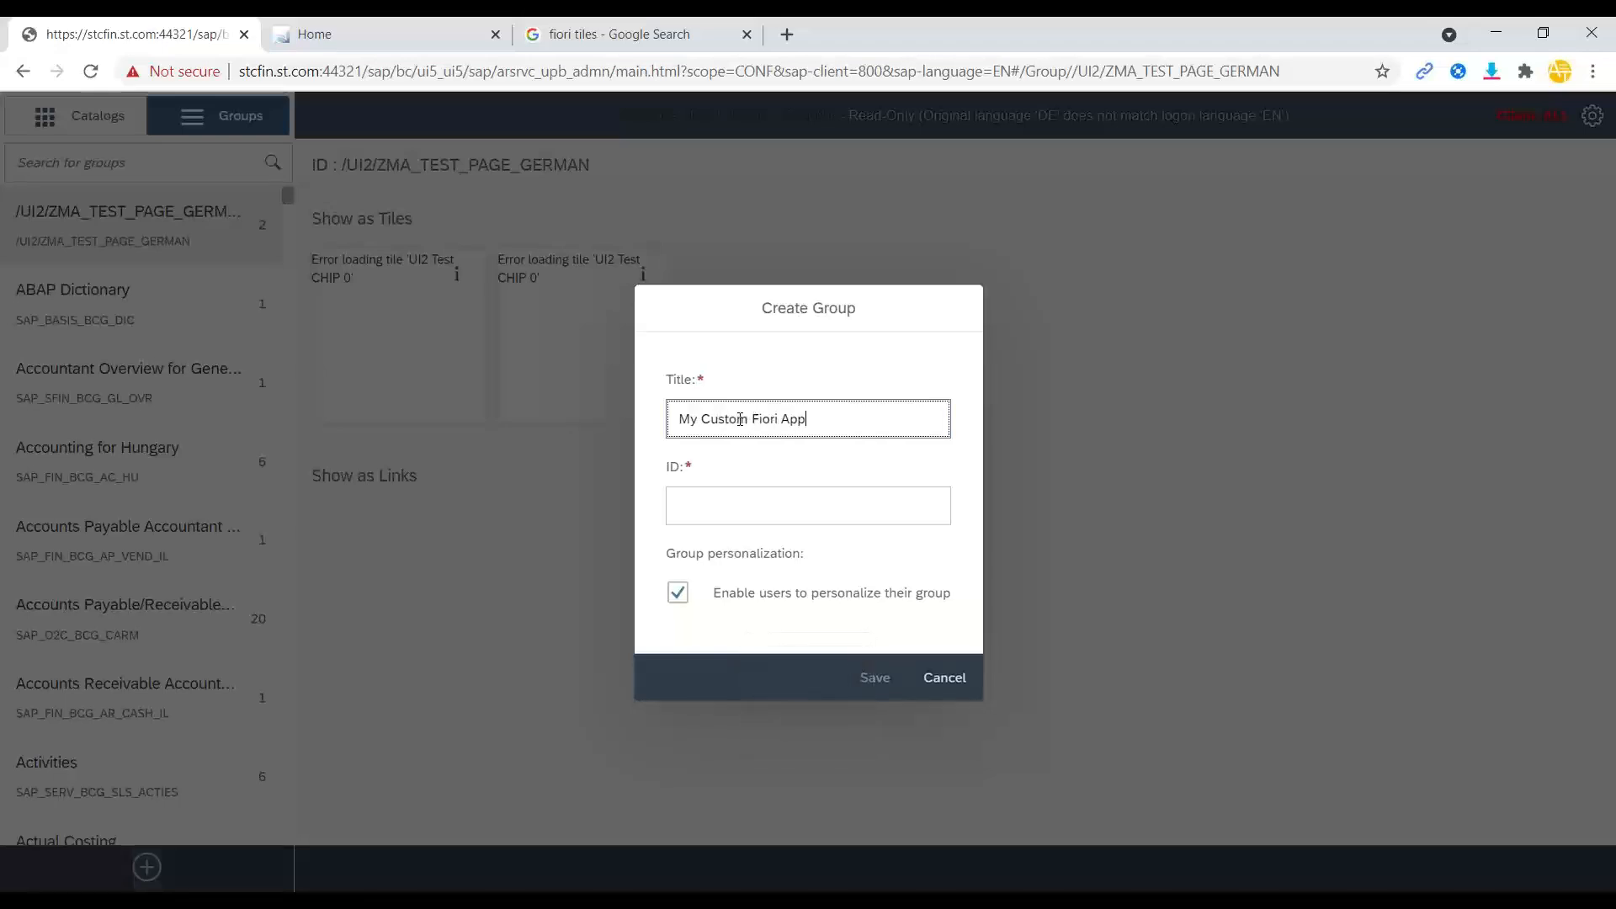
Set the new group's ID to ZBCG_CA_MANAGE_PROD_FIORI and copy that ID.
key("Tab")
key("Caps_Lock")
type("Z")
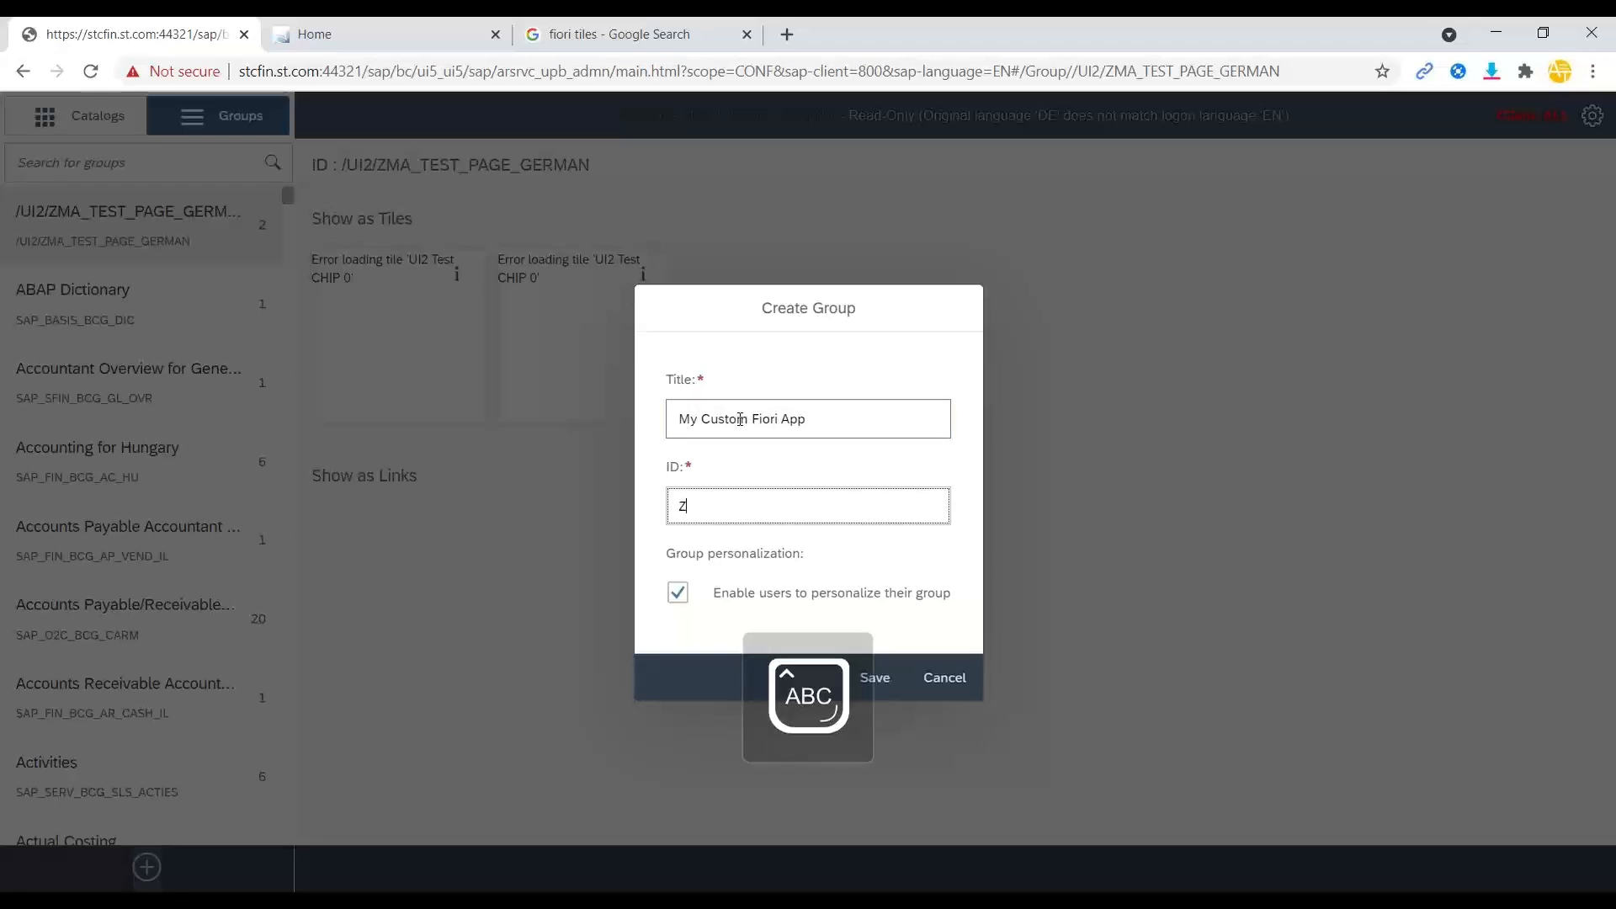
type("BCG")
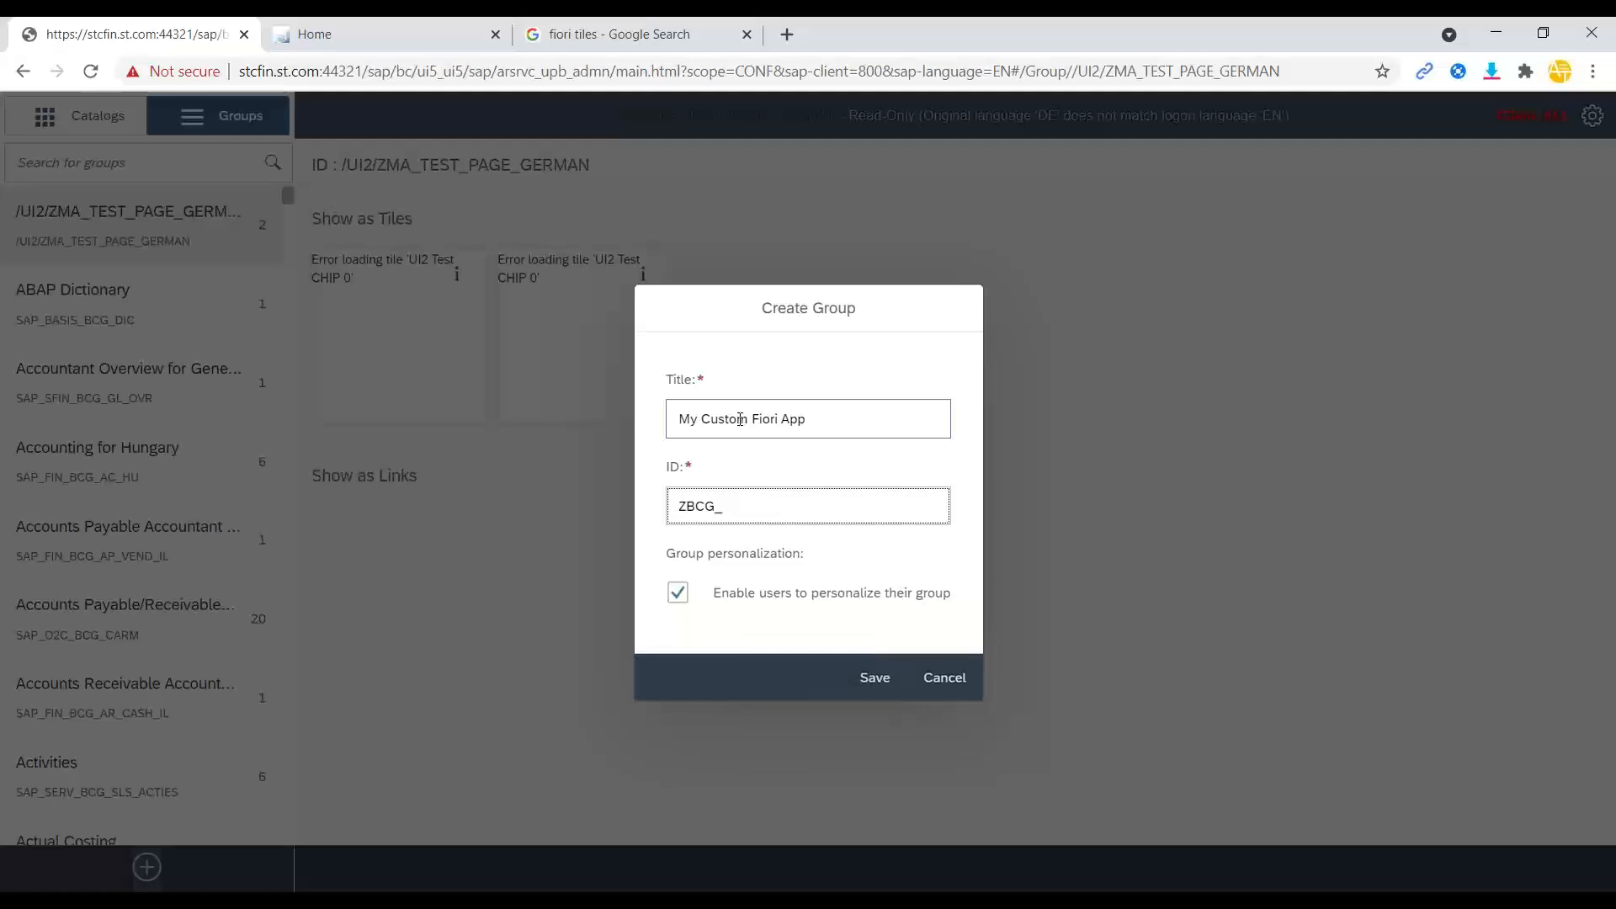
type("_CA")
type("_PROJ")
key("BackSpace")
key("BackSpace")
key("BackSpace")
key("BackSpace")
type("MANAGE_PRI")
key("BackSpace")
type("OD_FIORI")
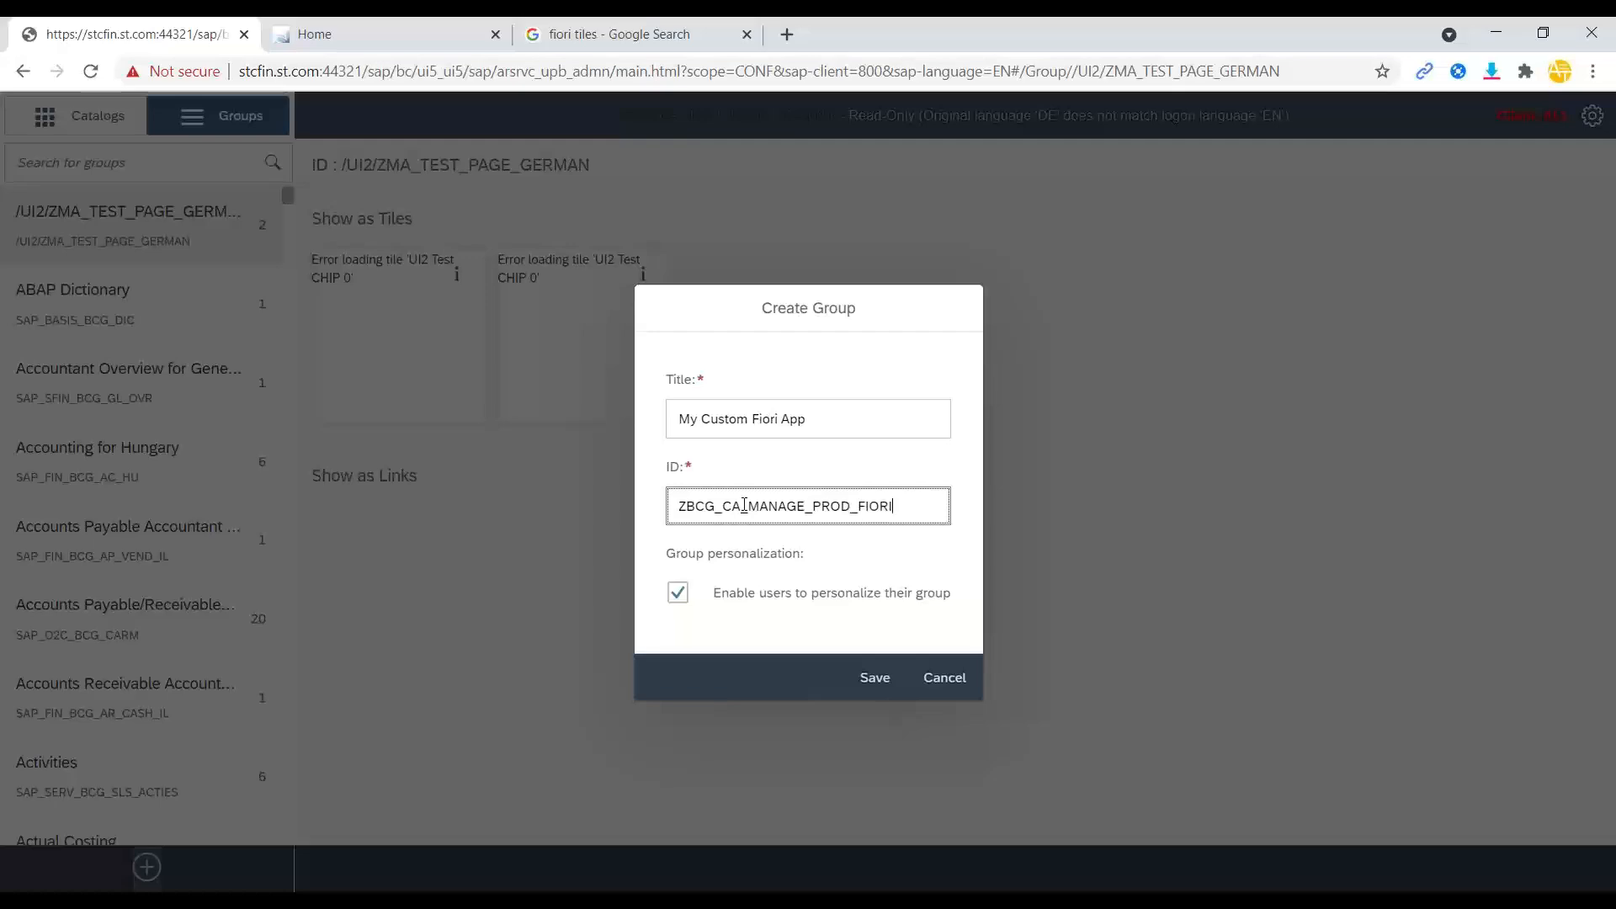
key("ctrl+a")
key("ctrl+c")
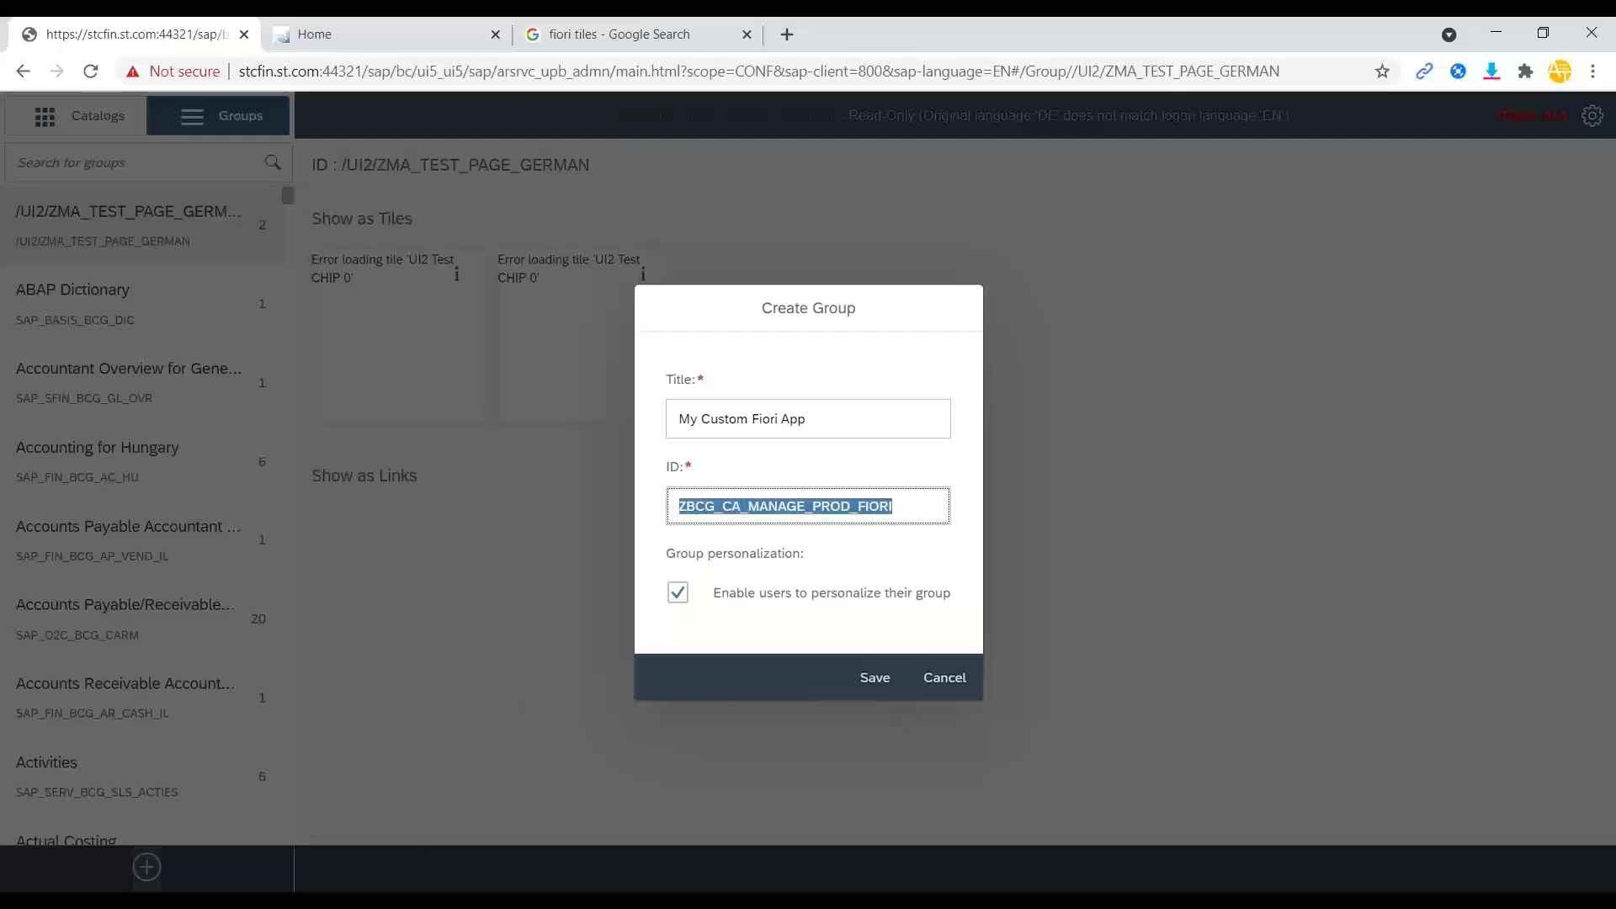
Switch to PowerPoint and add step 8 to the slide: "Create 2 groups - ZBCG_CA_MANAGE_PROD_FIORI, ZBCG_CA_MANAGE_PROD_GUI".
key("alt+Tab")
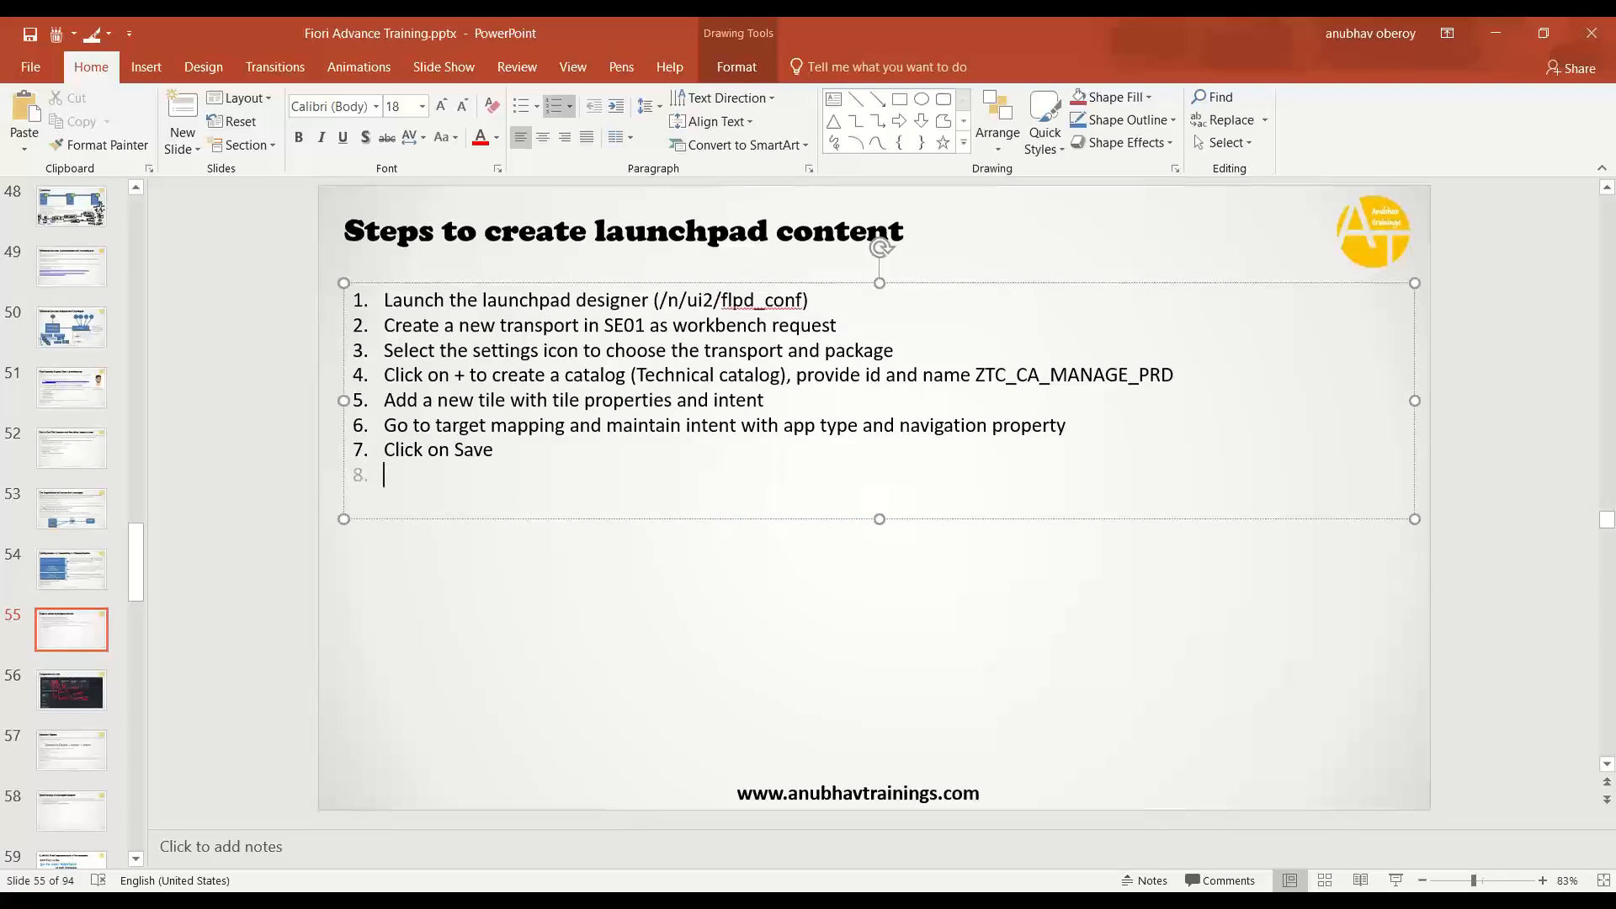
type("Create ")
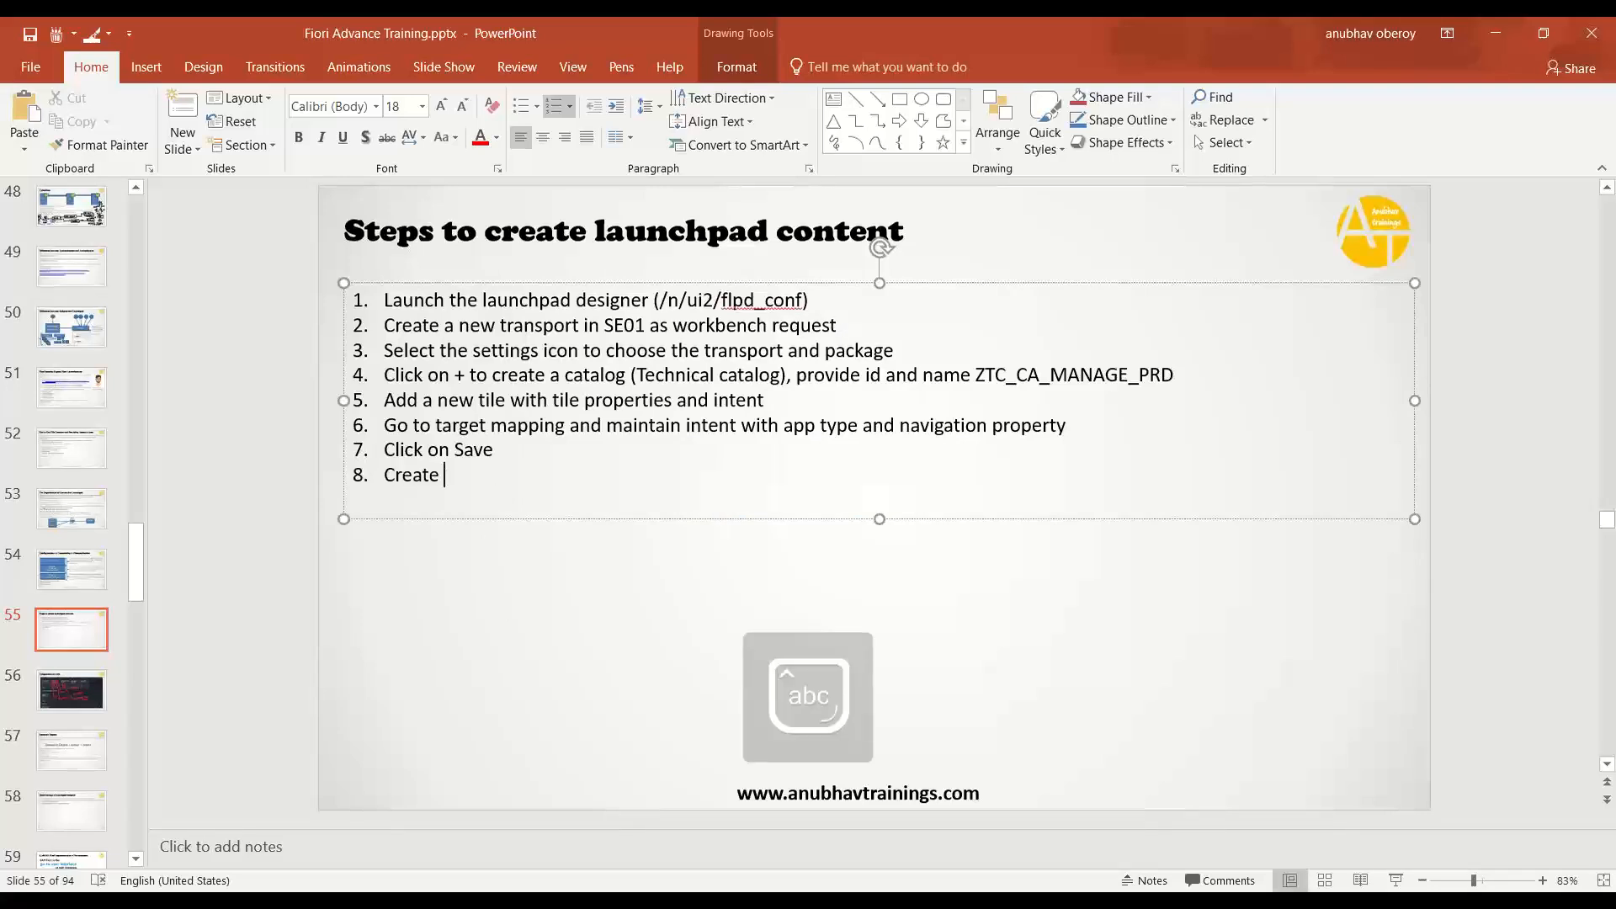
type("2 group")
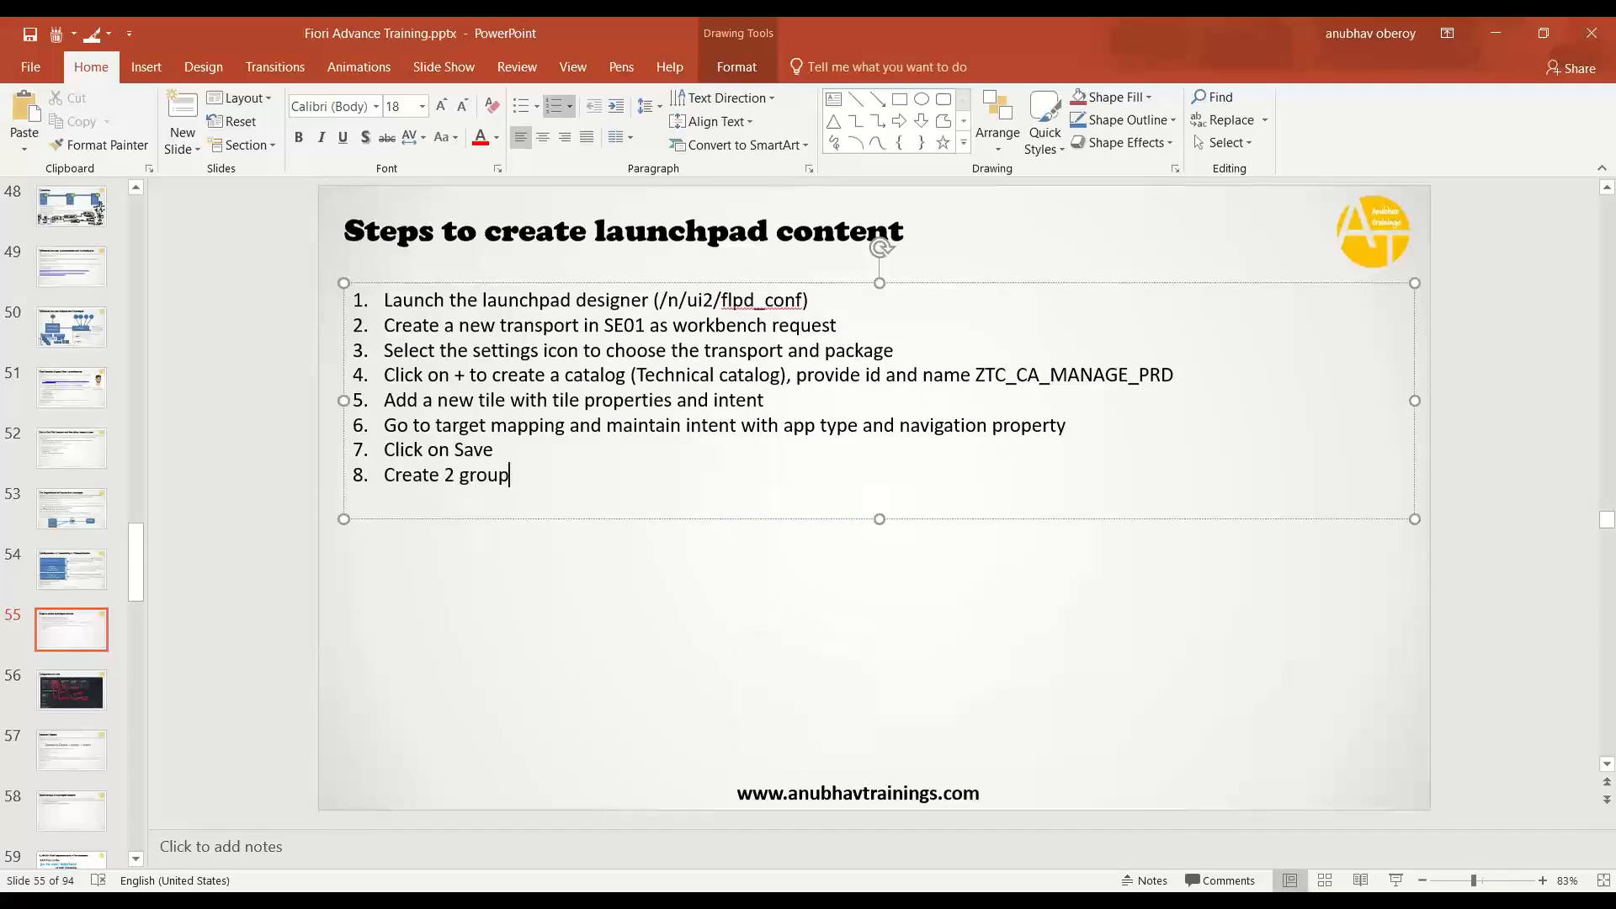
type("s - ZBCG_CA_MANAGE_PROD_FIORI,")
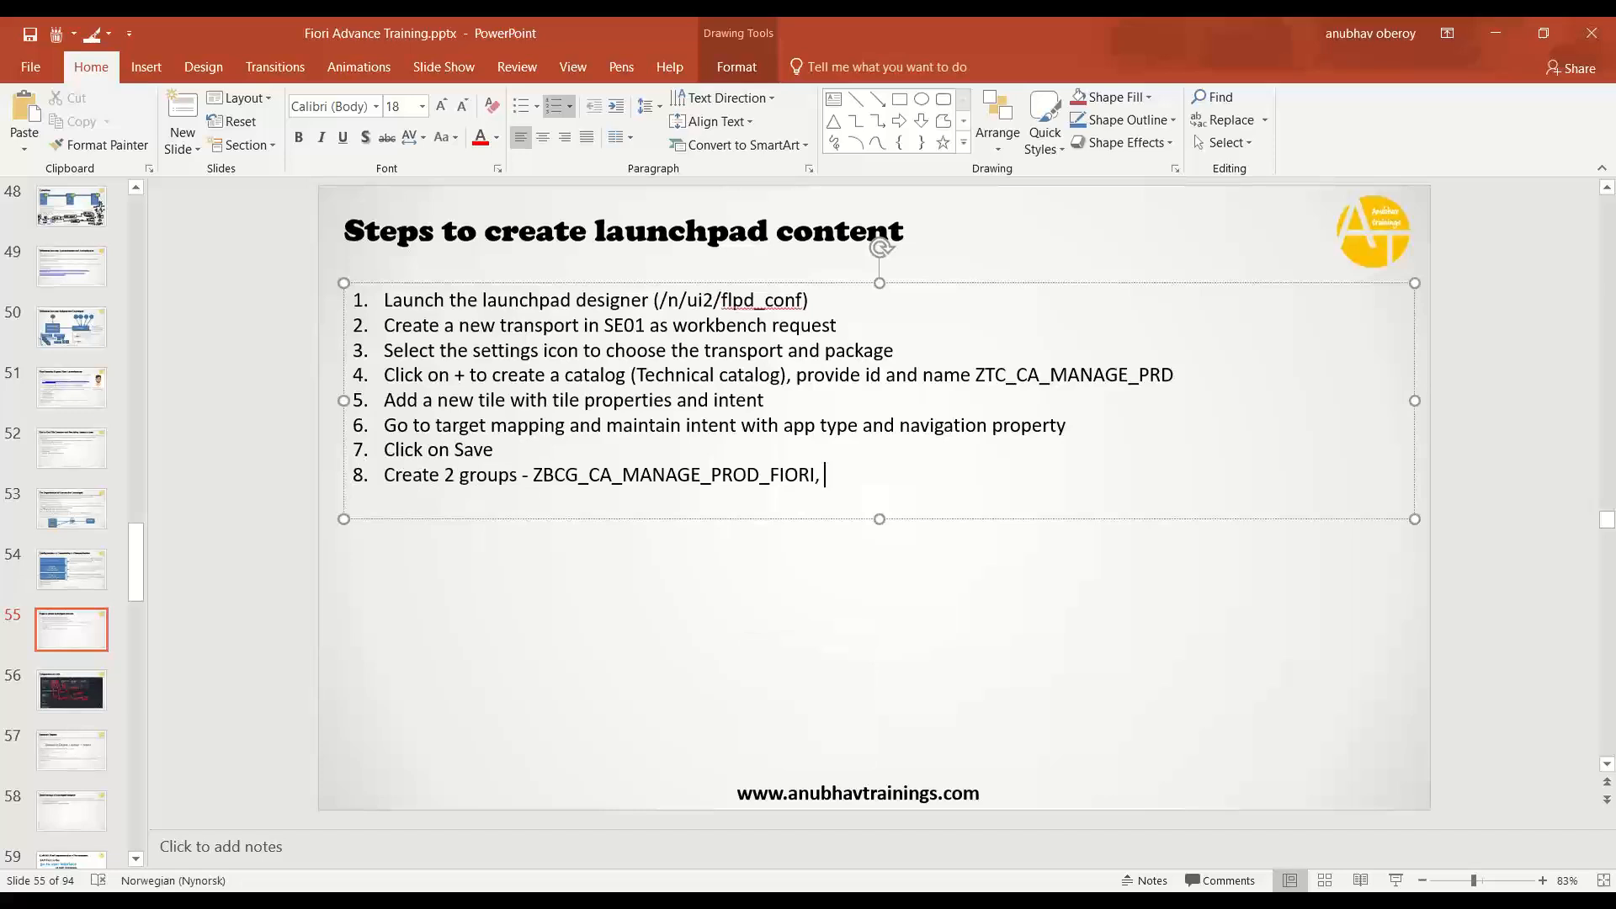
key("ctrl+v")
key("BackSpace")
key("BackSpace")
key("BackSpace")
key("BackSpace")
key("BackSpace")
type("GU")
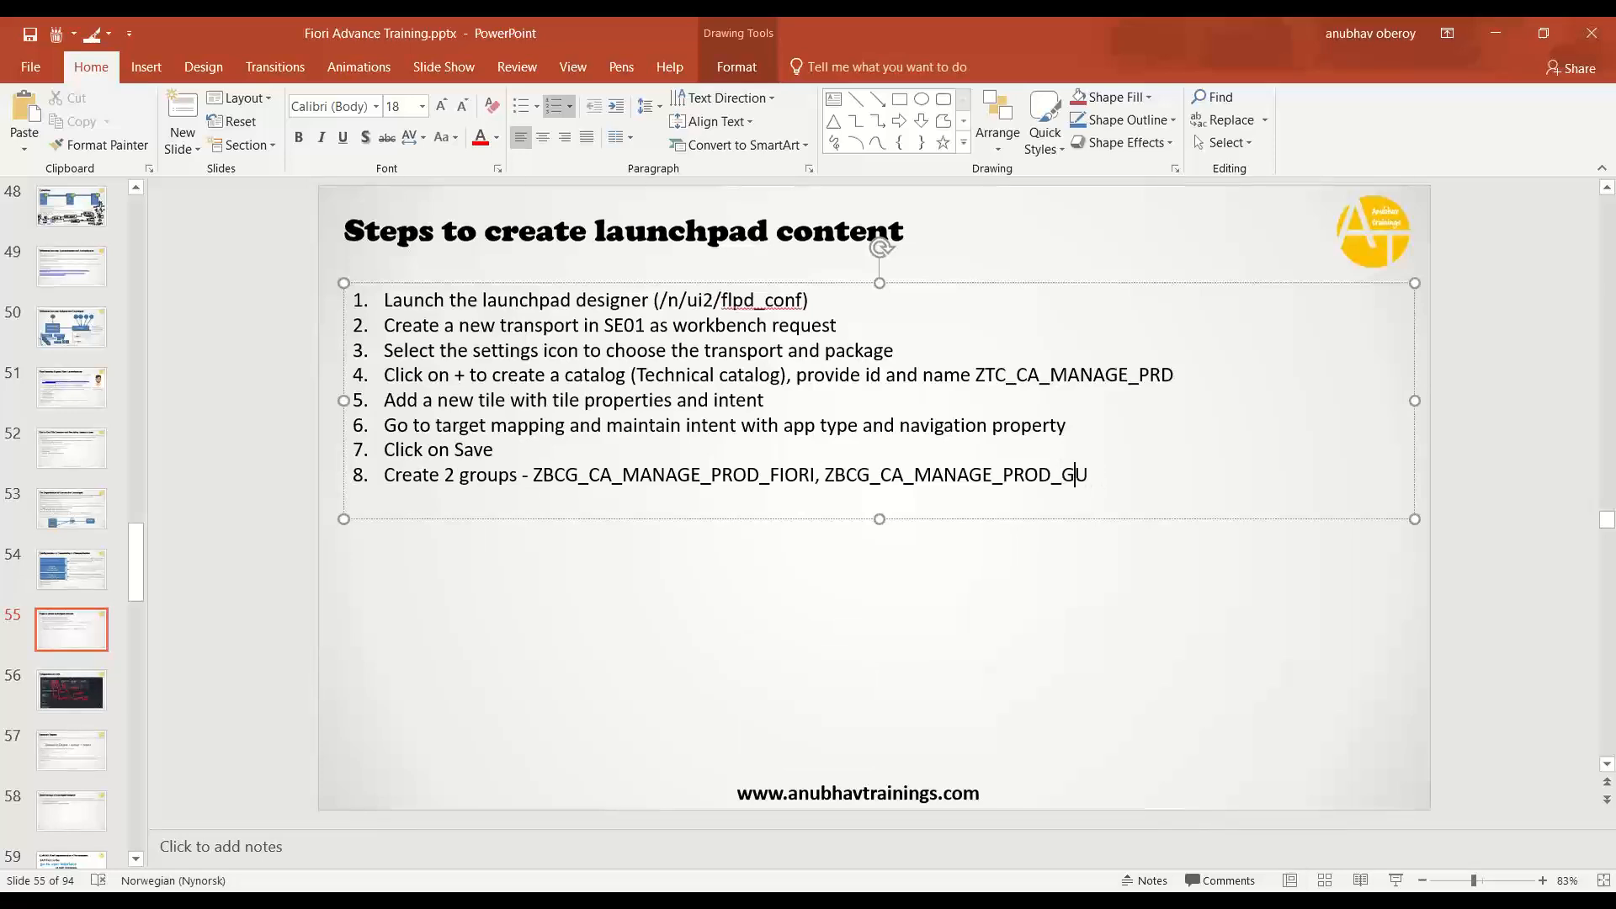
type("I")
Switch back to the launchpad designer in Chrome and save the new group My Custom Fiori App.
key("alt+Tab")
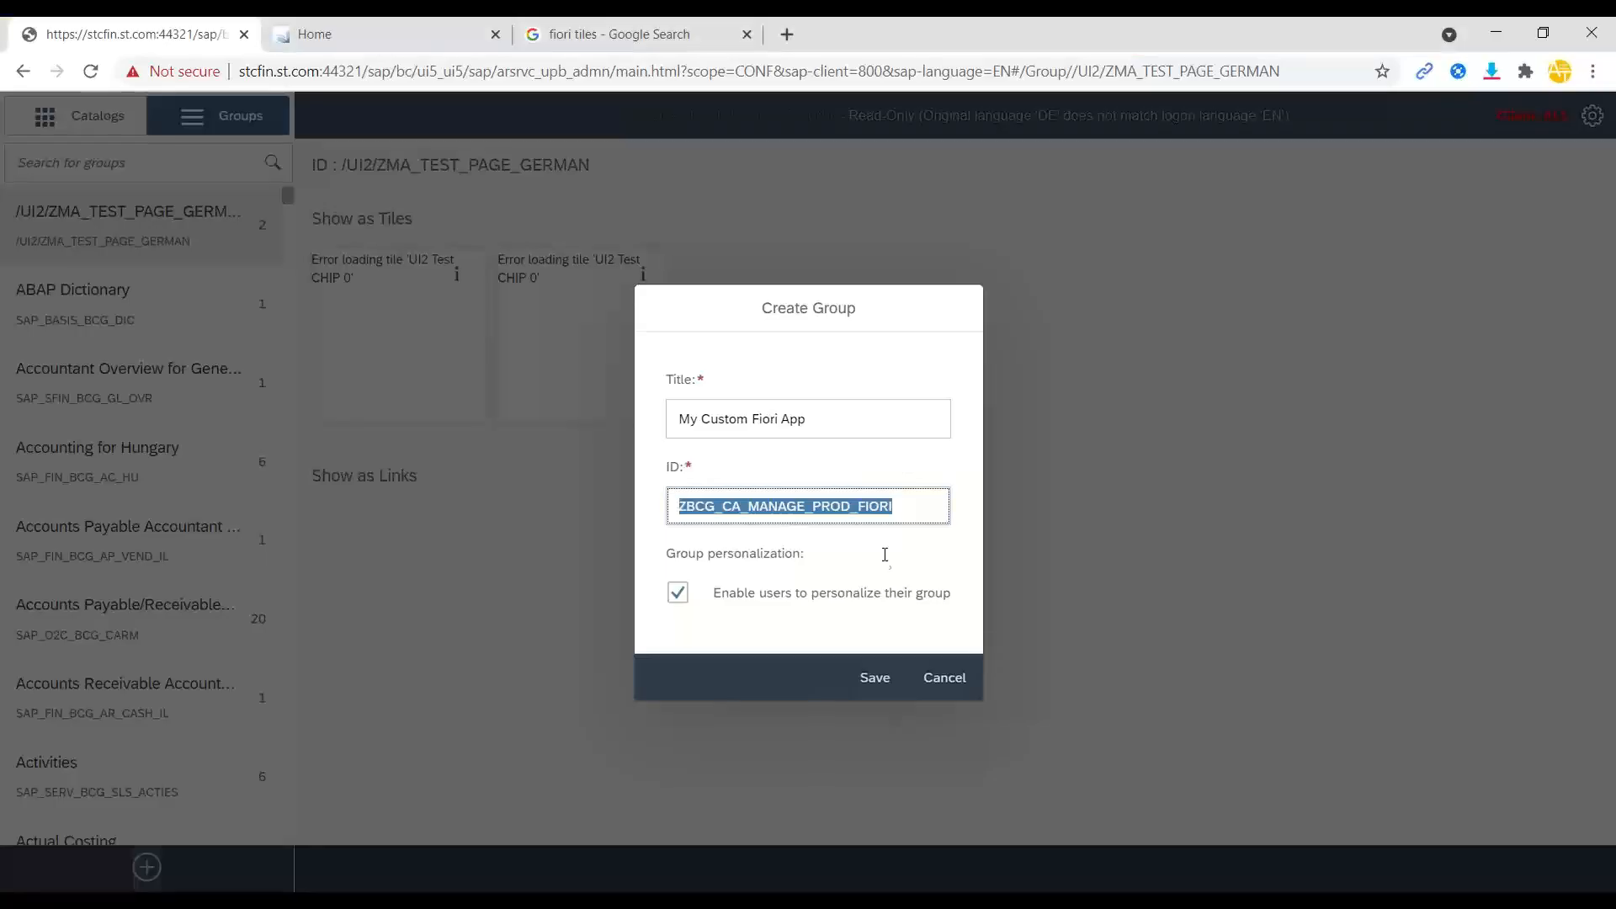
left_click(872, 678)
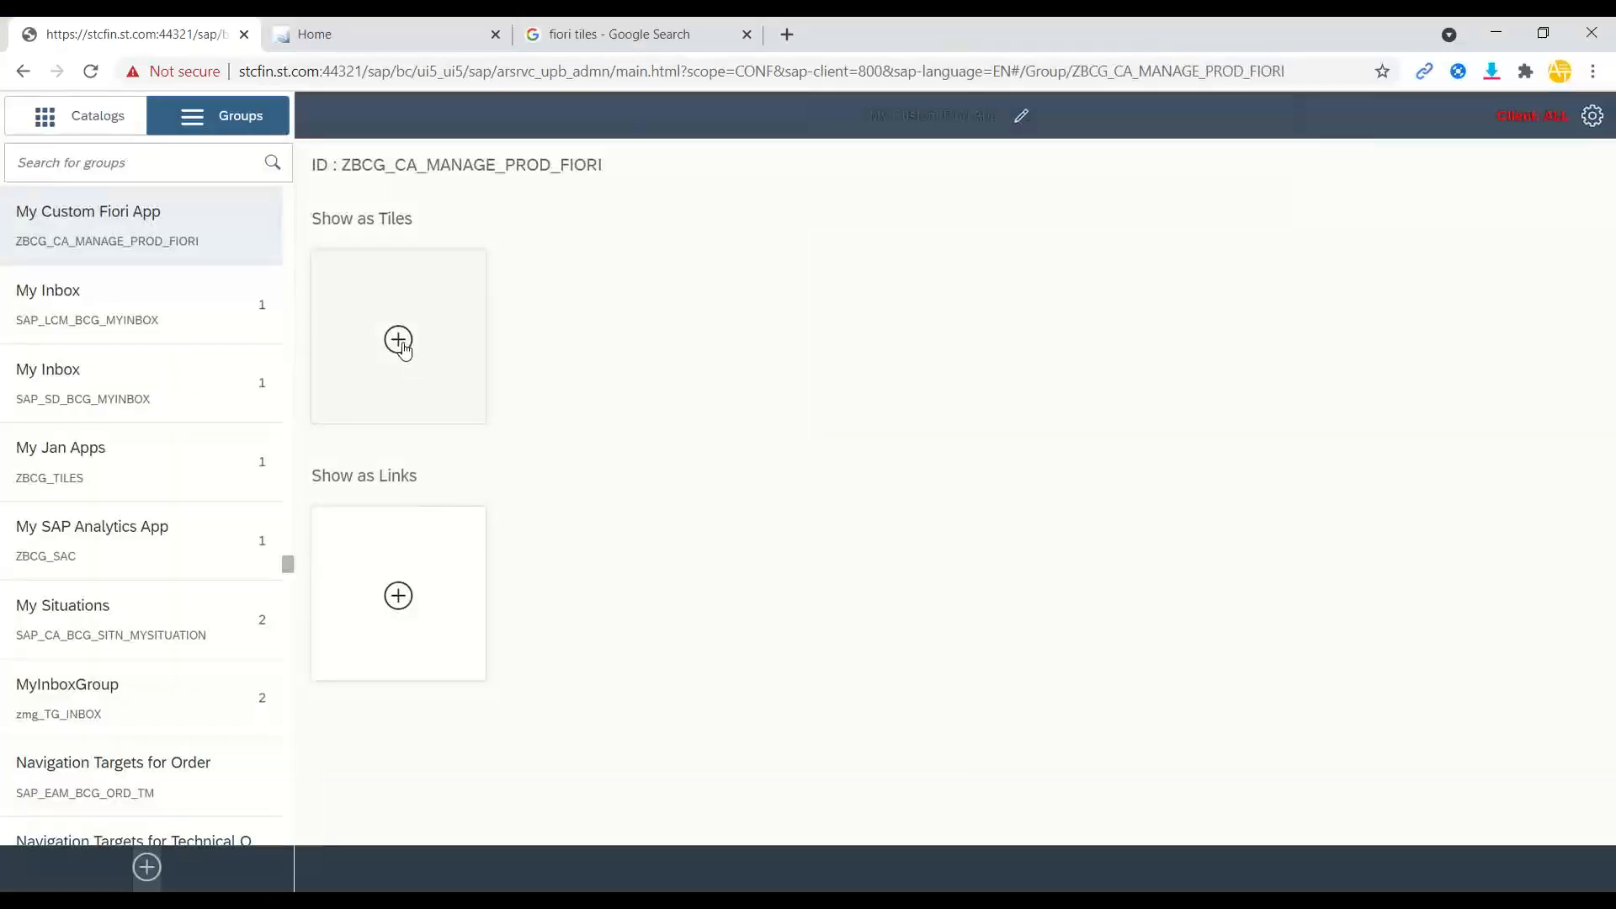
Start adding a tile to the group and choose zmg_BC_cust as the source catalog.
left_click(403, 349)
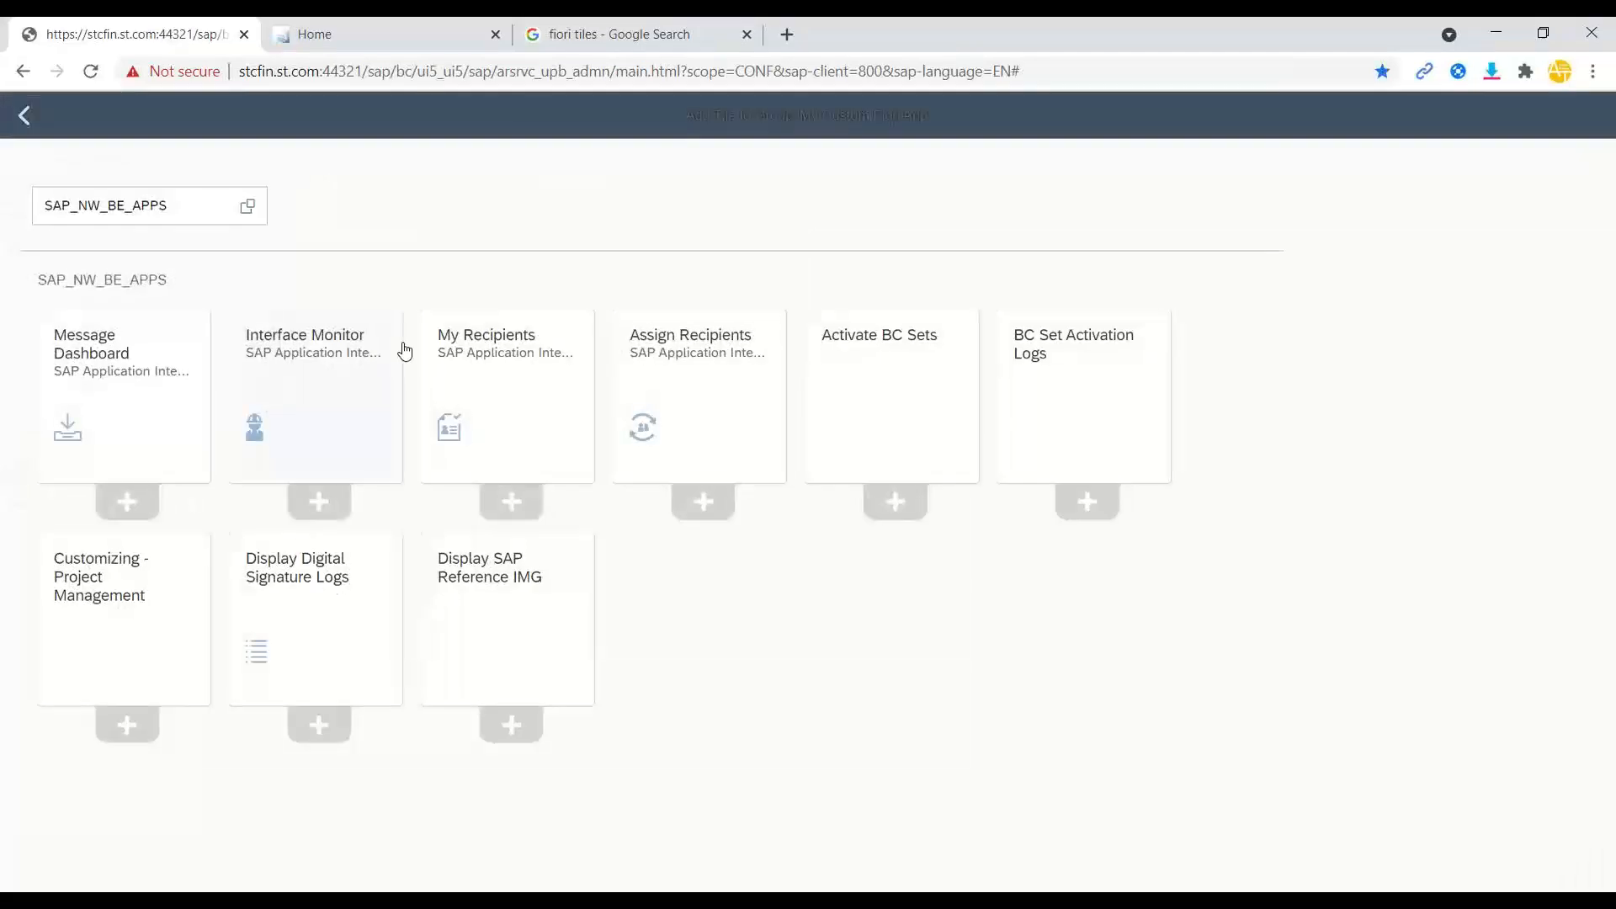
left_click(248, 217)
scroll(808, 463, "down", 15)
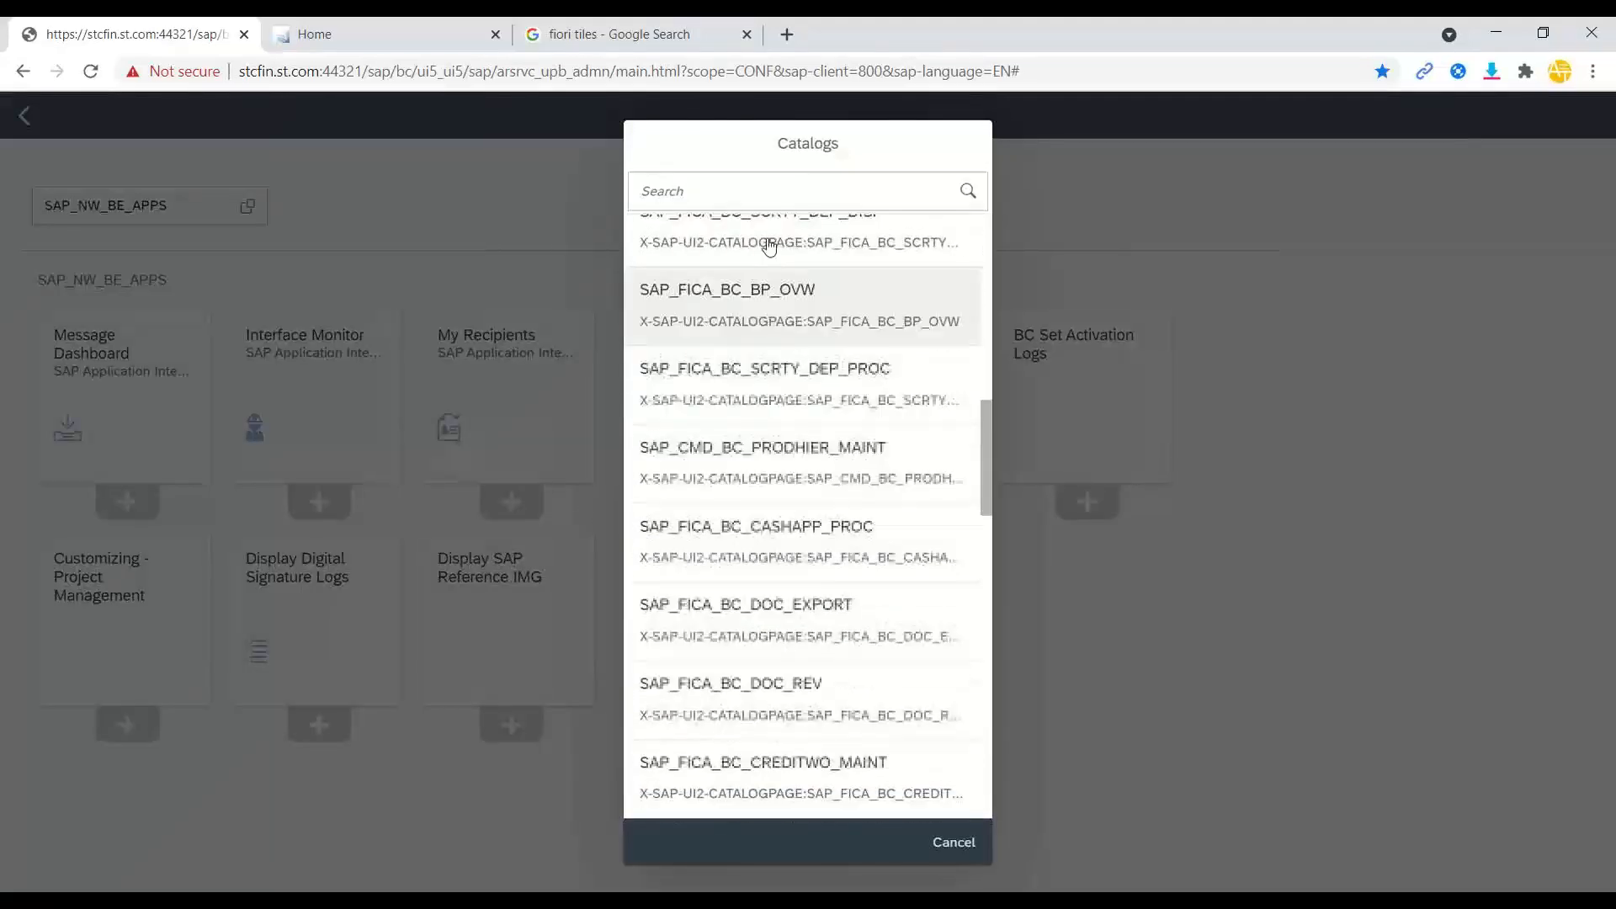
scroll(825, 607, "down", 5)
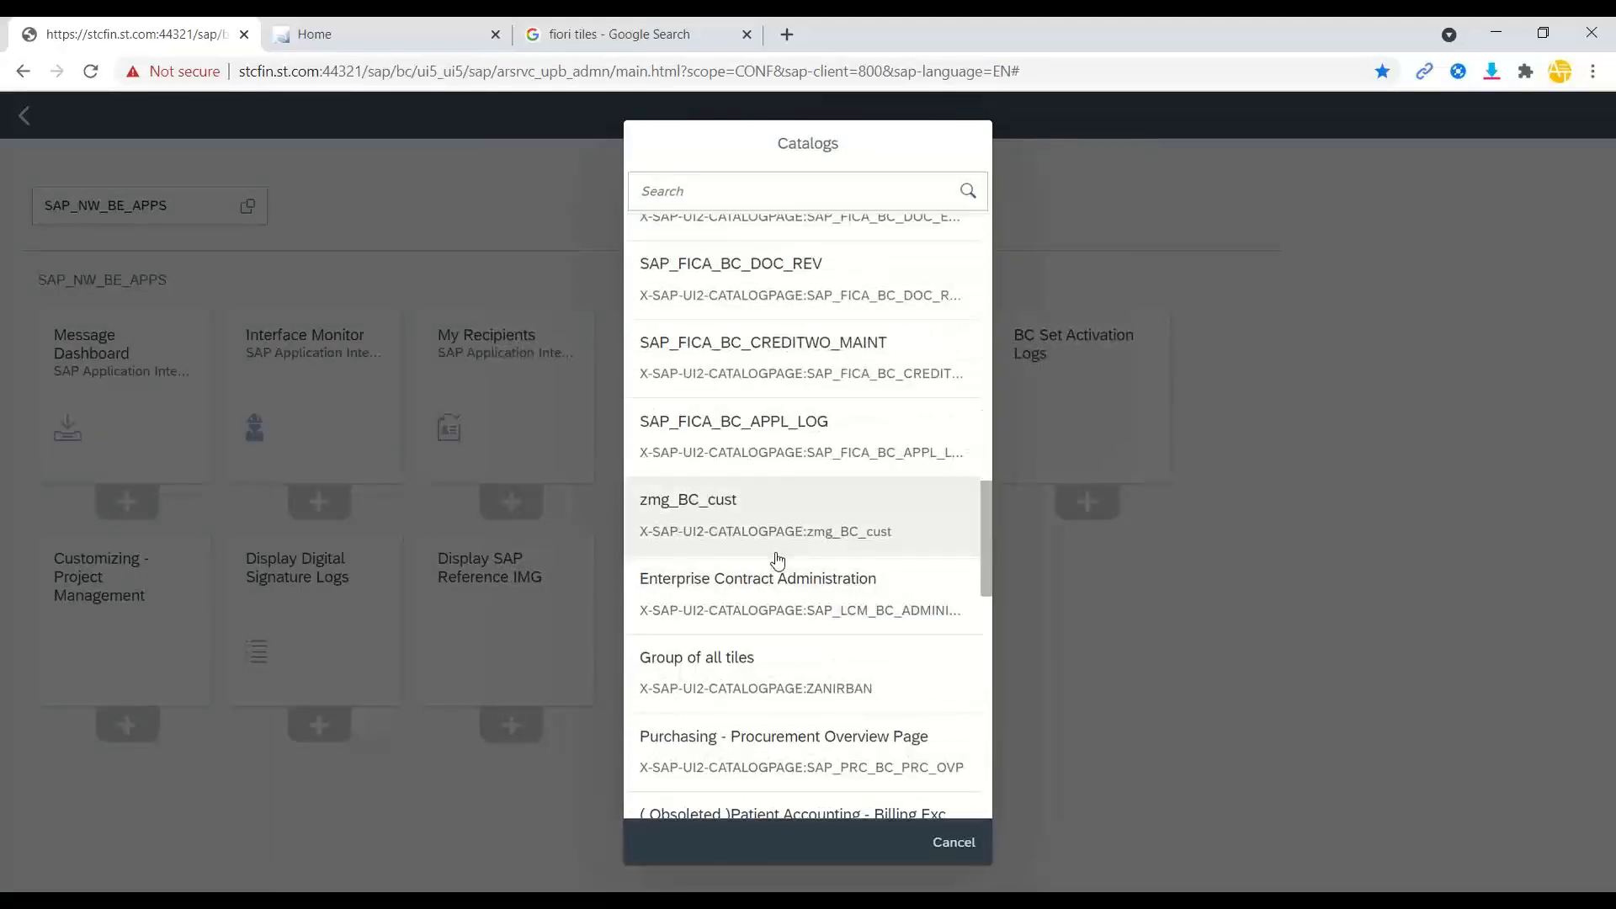
left_click(763, 519)
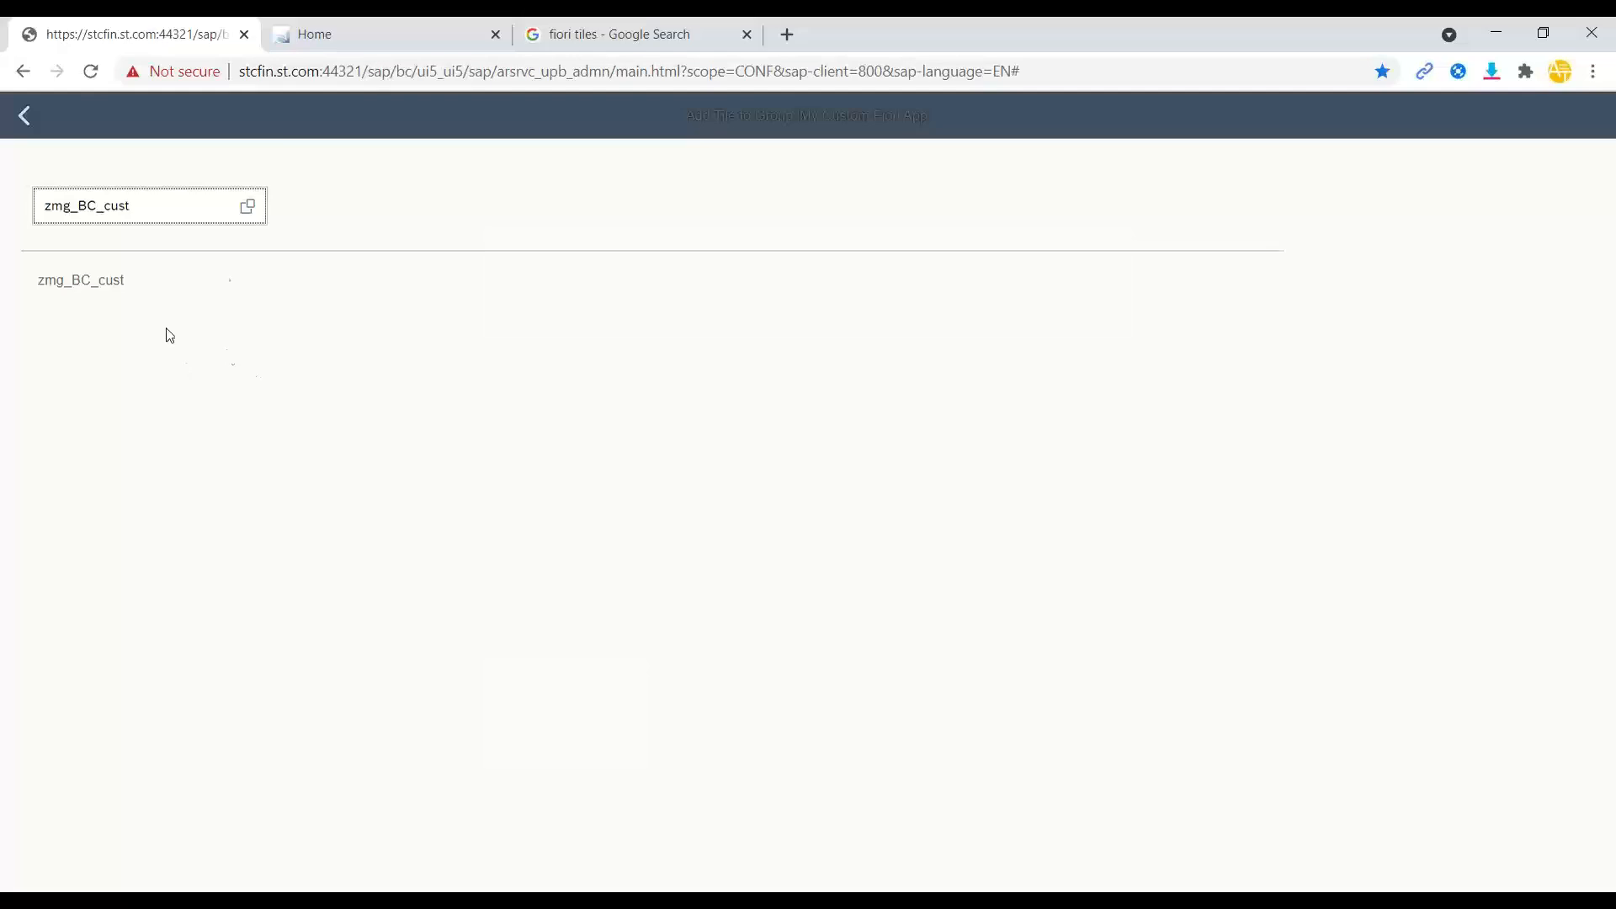
Switch the source catalog to SAP_FICA_BC_DOC_EXPORT and add its tile "Forward Documents to Accounts Payable/Accounts Receivable" to the group.
left_click(250, 219)
scroll(732, 599, "down", 10)
left_click(765, 606)
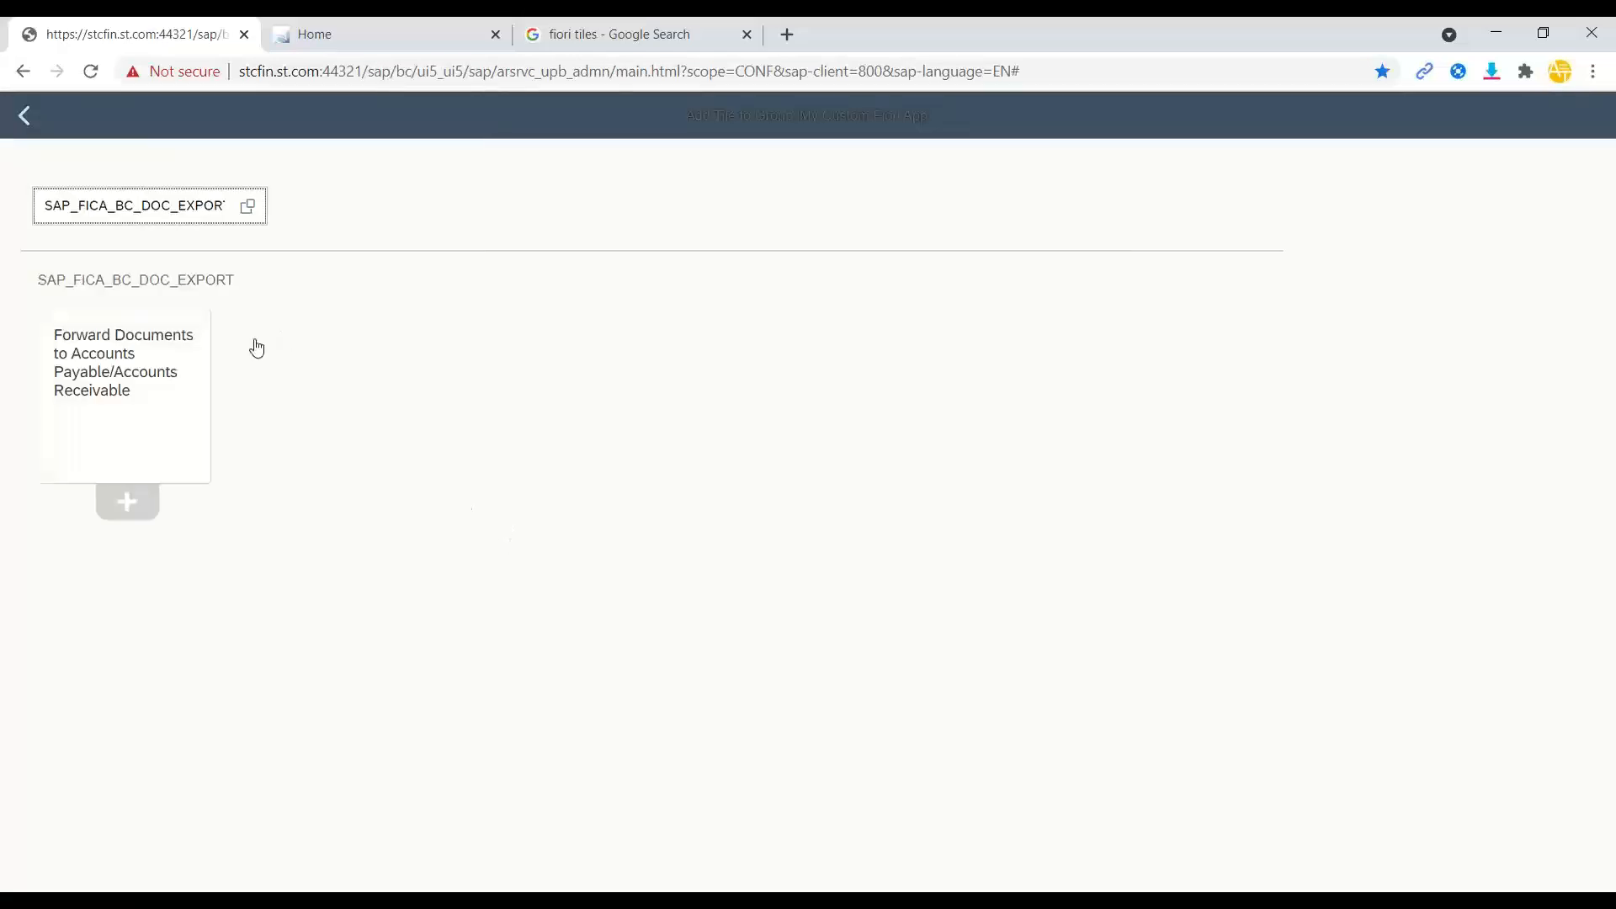
left_click(139, 503)
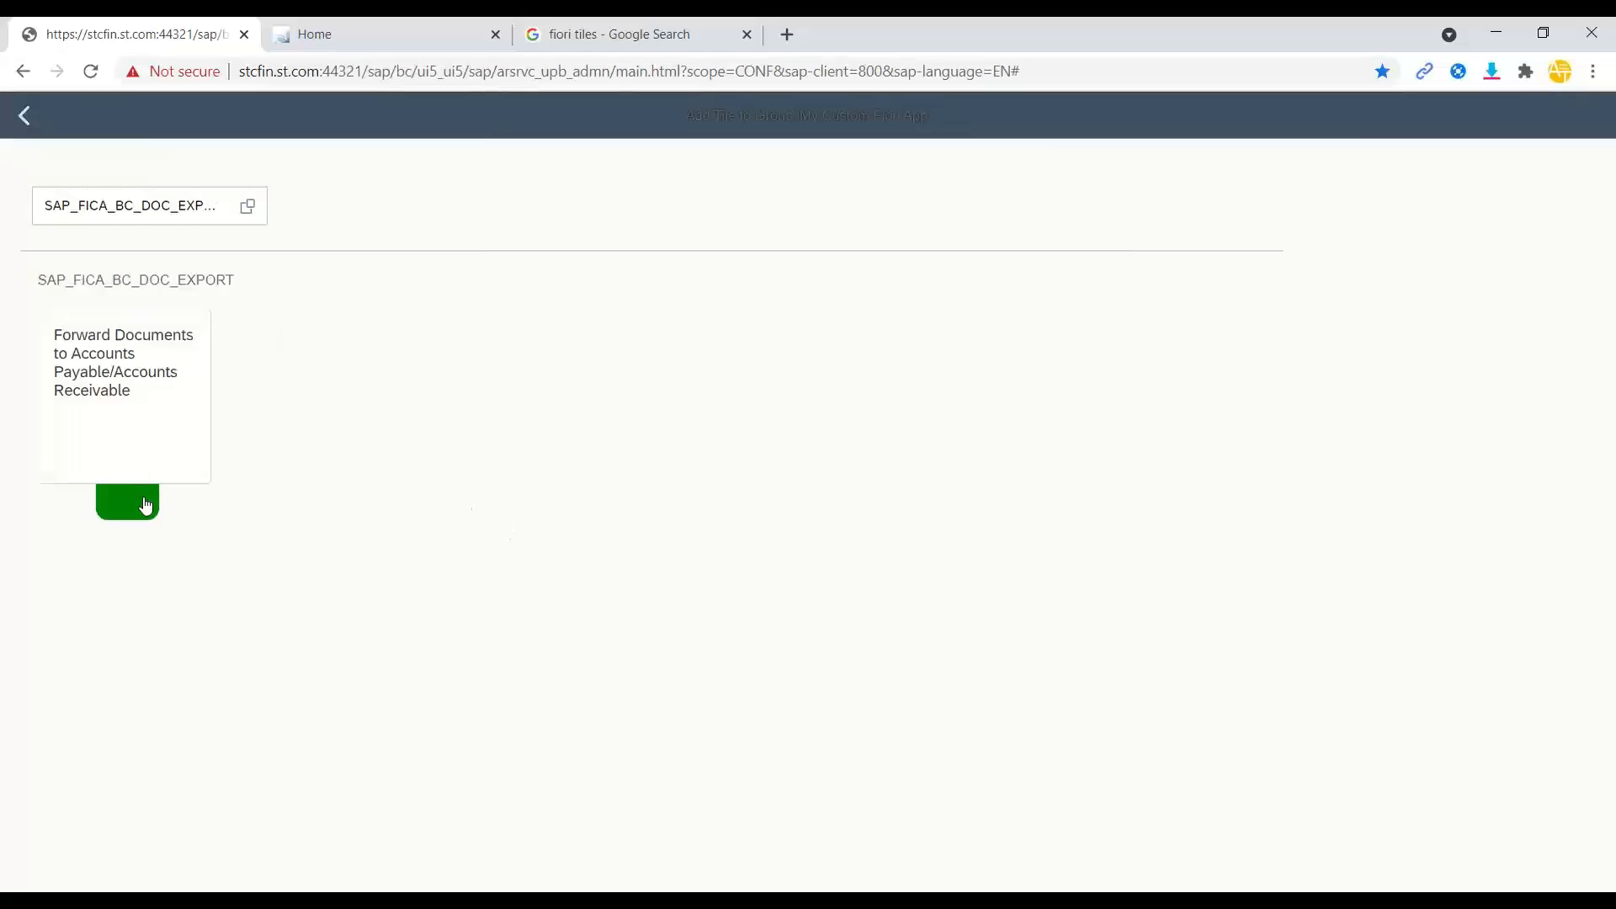
Find the catalog My All Fiori Apps (Custom) with "ztc_ca", add its Manage Product App tile, and return to the group.
left_click(299, 905)
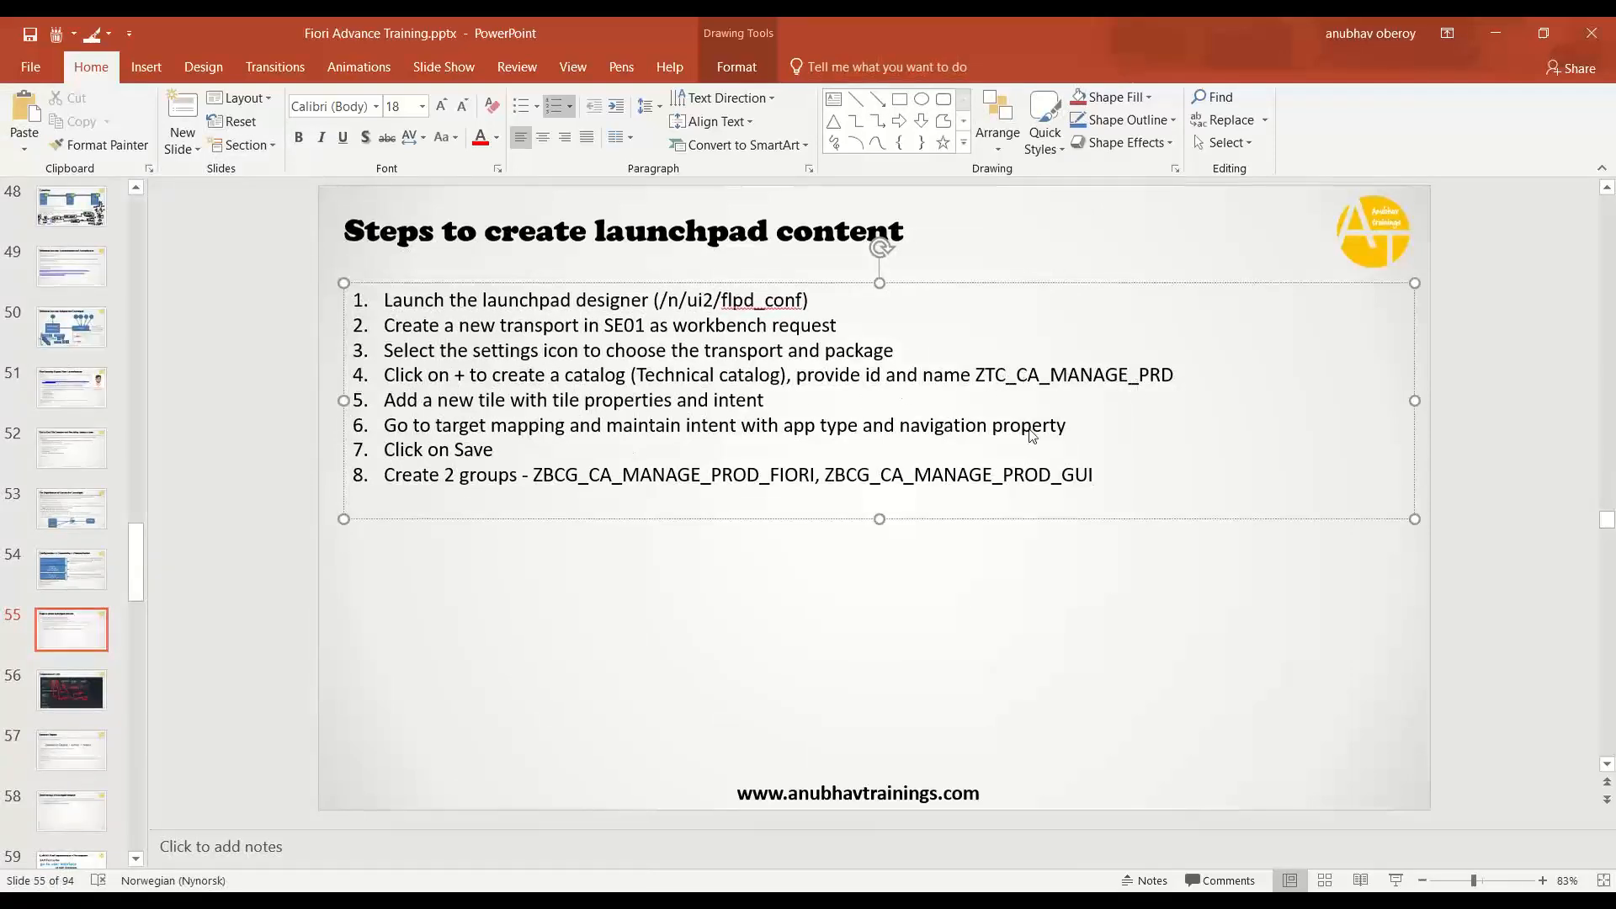
key("alt+Tab")
left_click(250, 208)
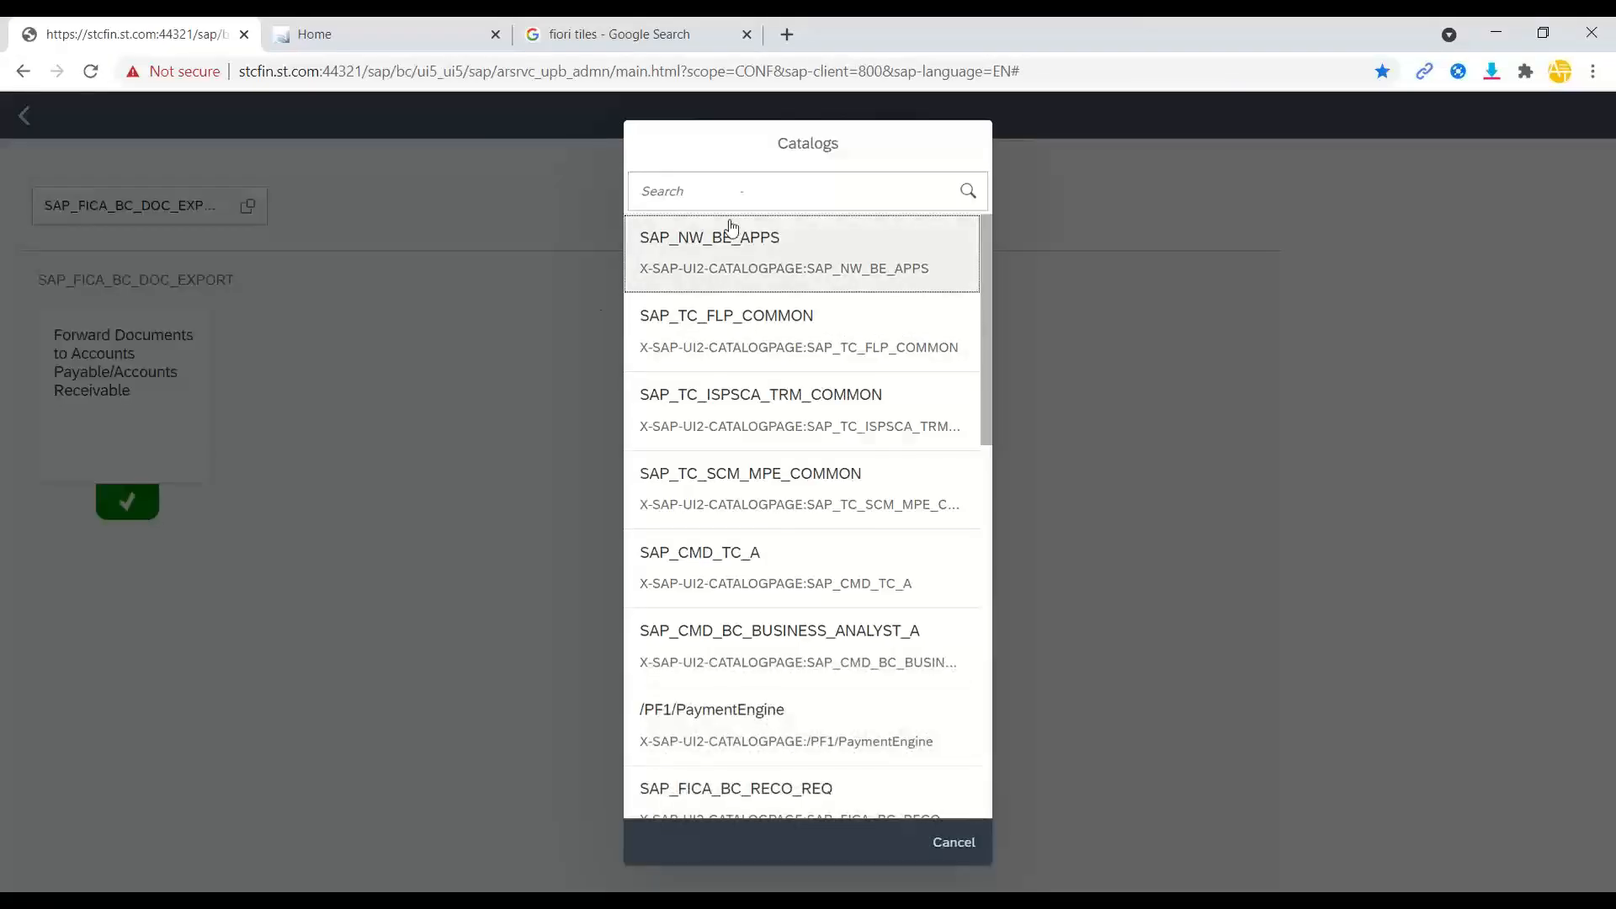
type("ztc_ca")
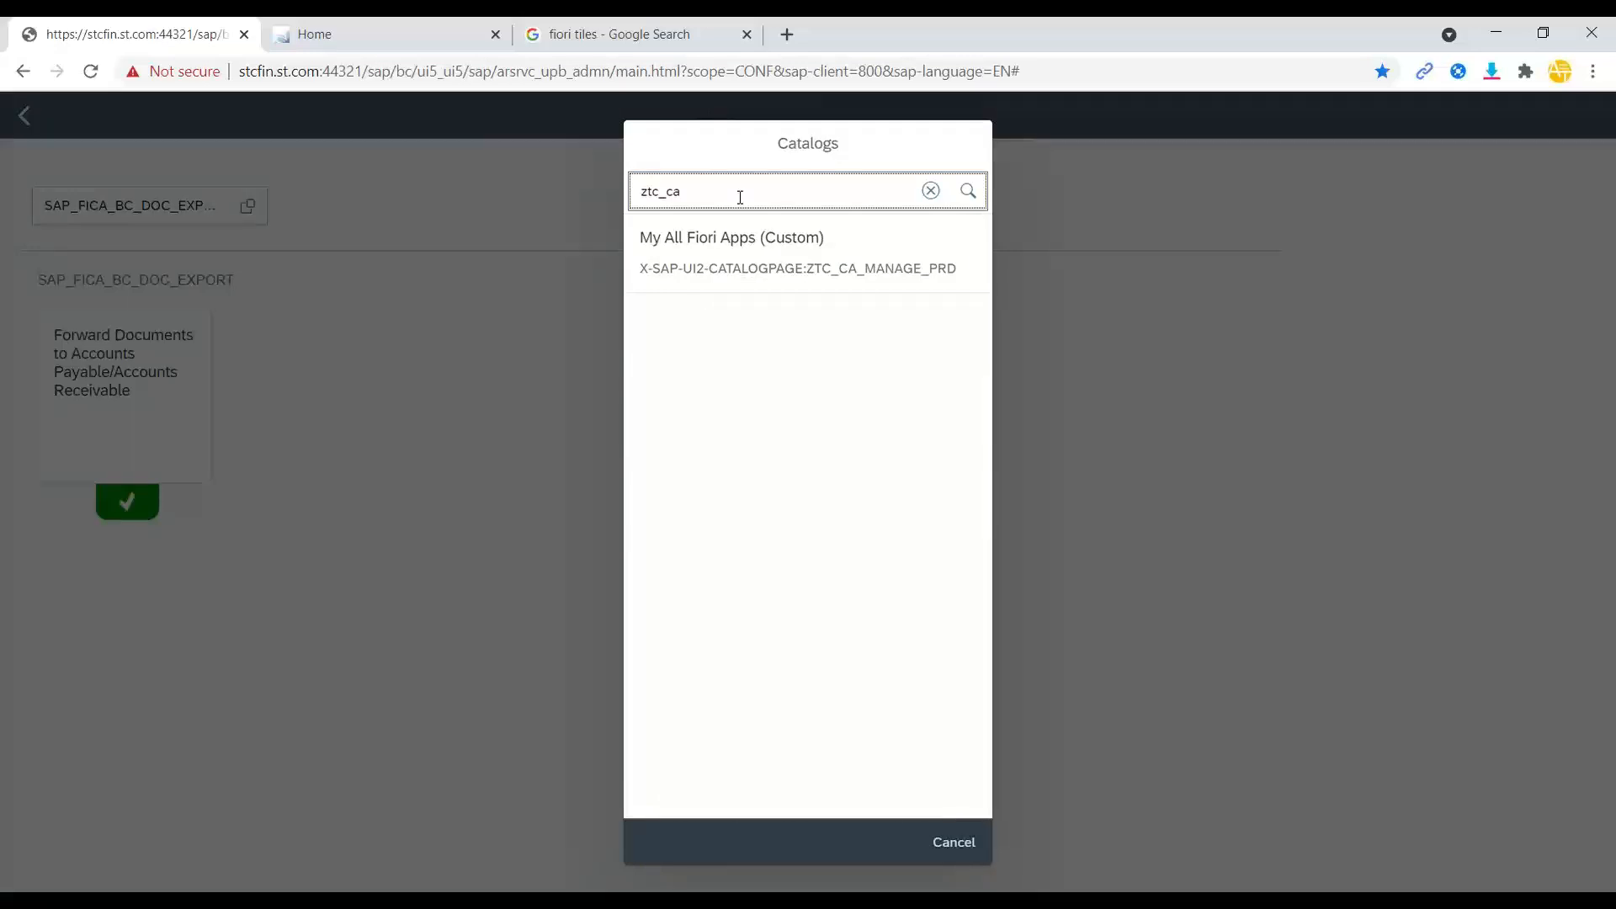
left_click(740, 253)
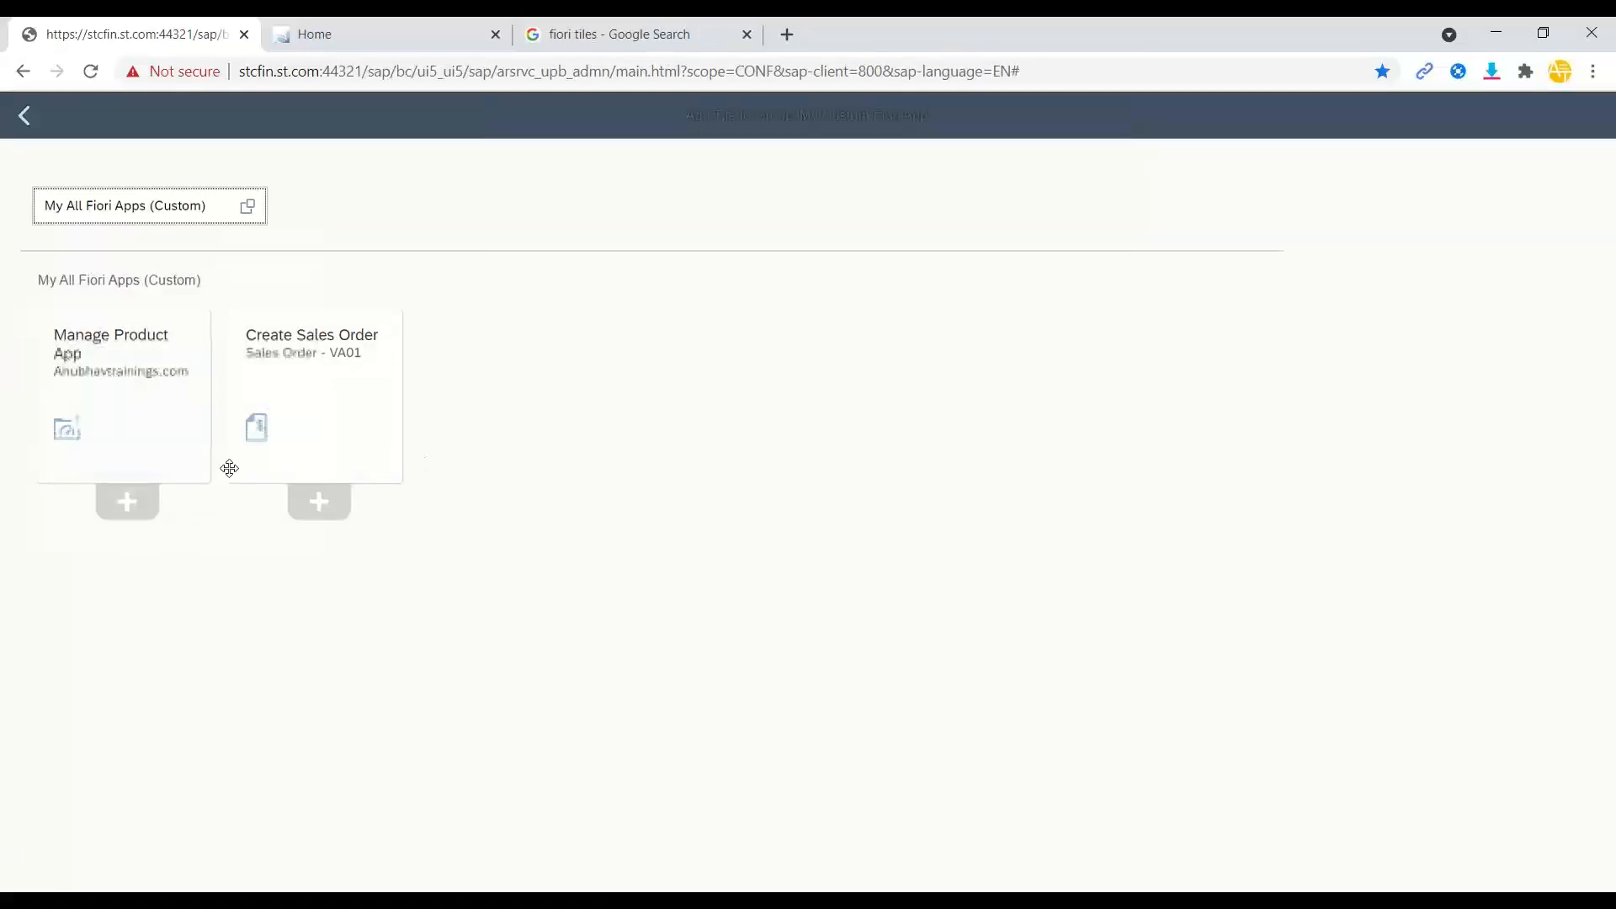
left_click(131, 505)
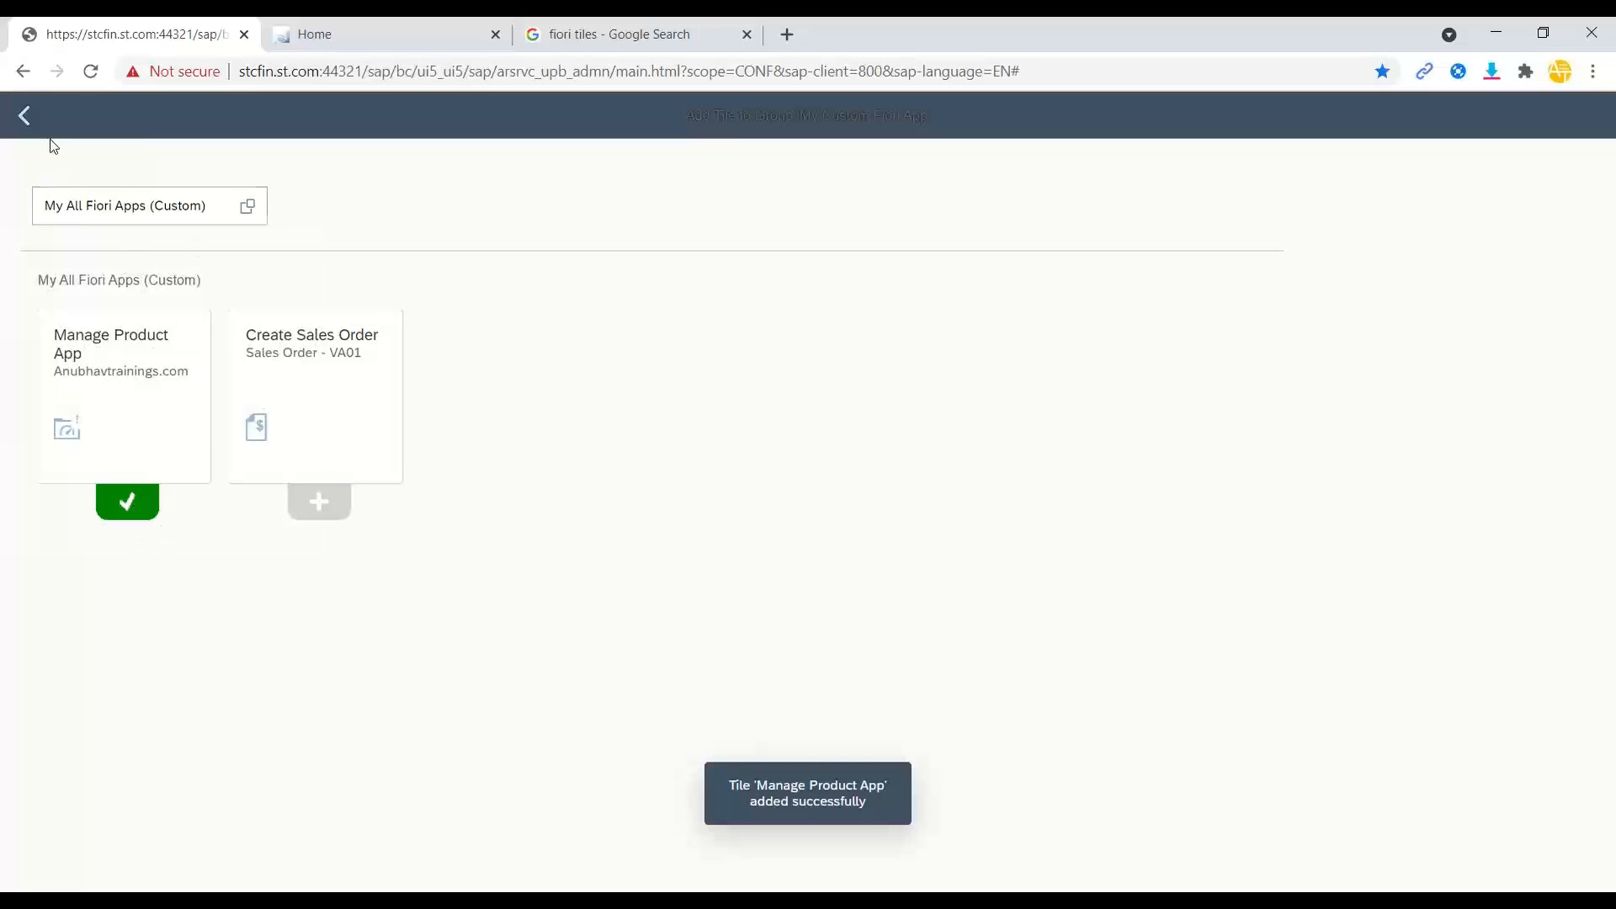
left_click(24, 115)
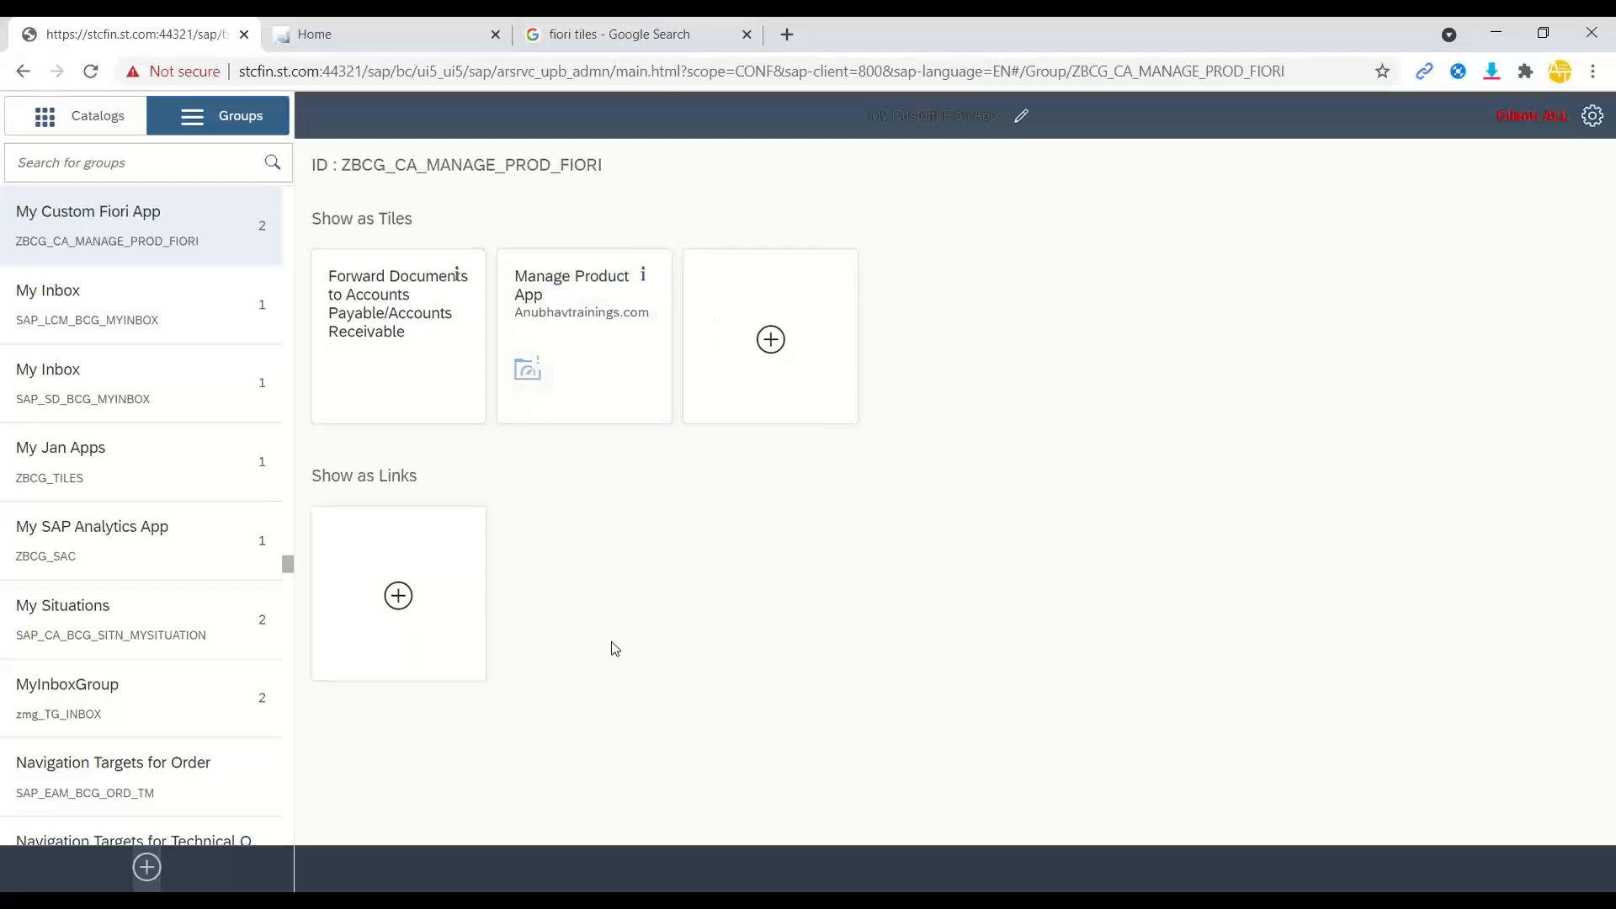
Start creating another group and enter the title "My Custom GUI Tiles".
left_click(147, 878)
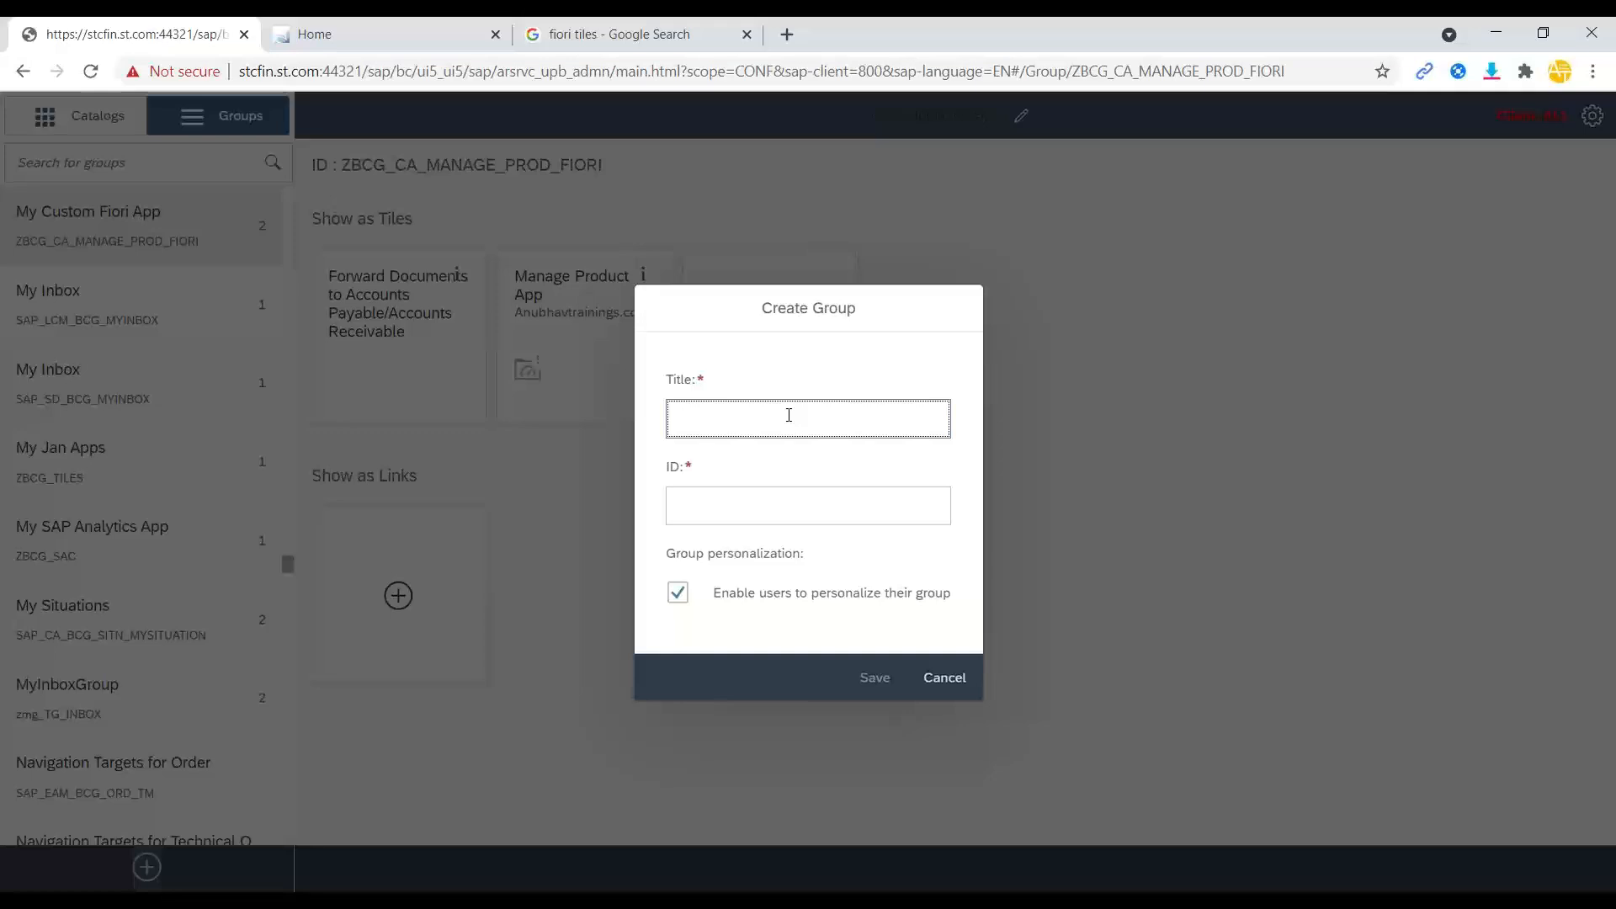
type("My Custom T")
type("UI Tiles")
key("Tab")
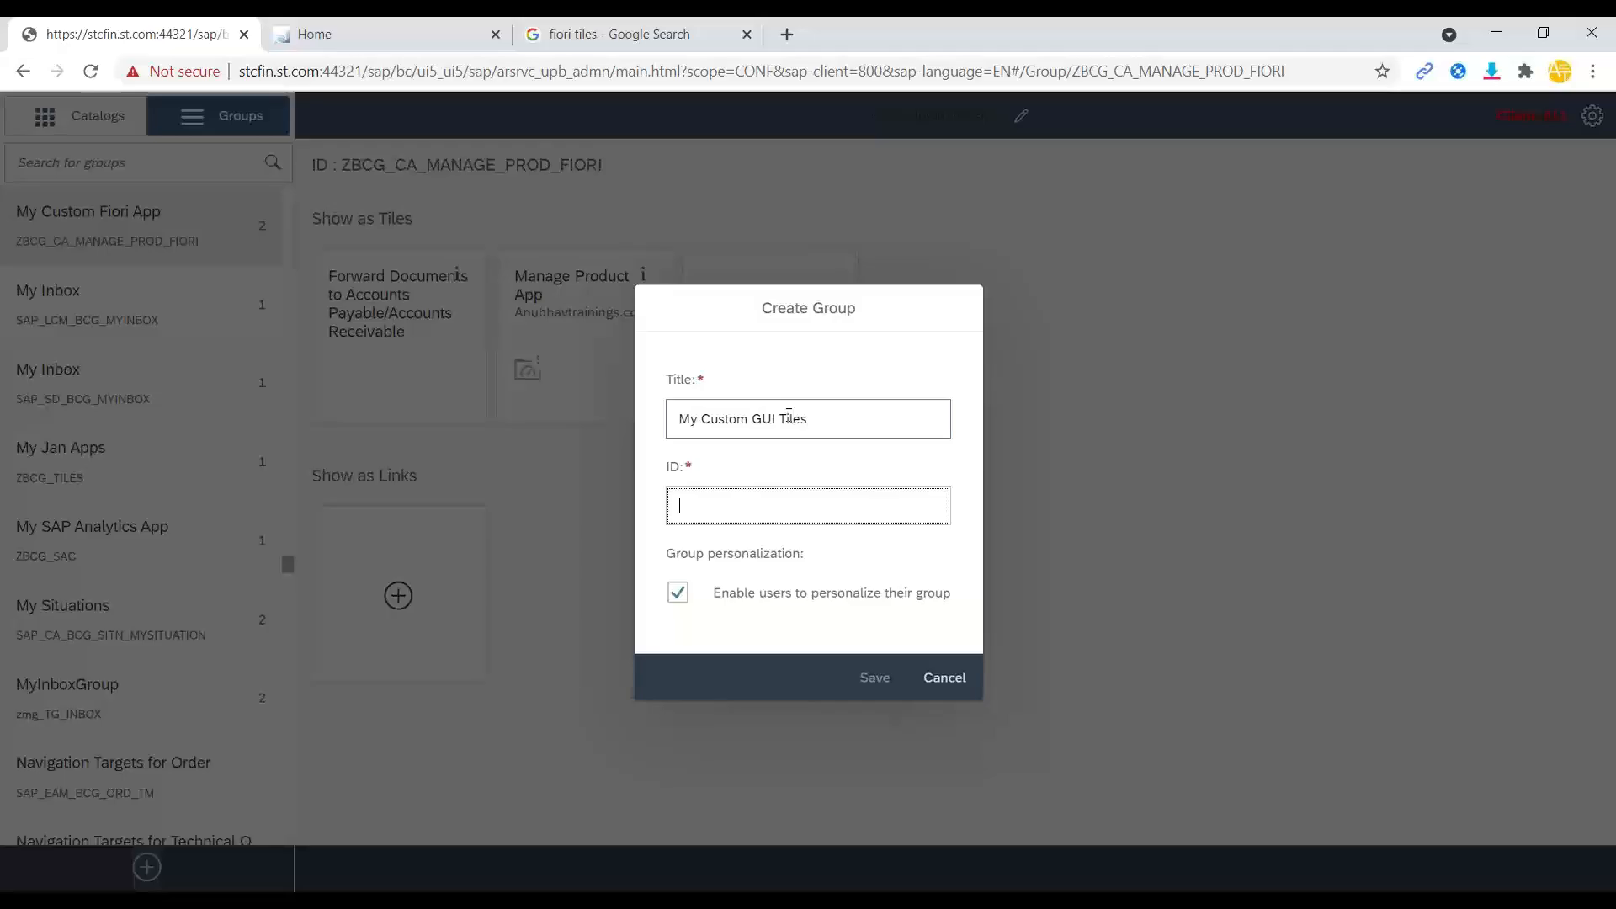
Copy ZBCG_CA_MANAGE_PROD_GUI from the PowerPoint slide into the new group's ID in Chrome and save the group.
key("alt+Tab")
double_click(946, 476)
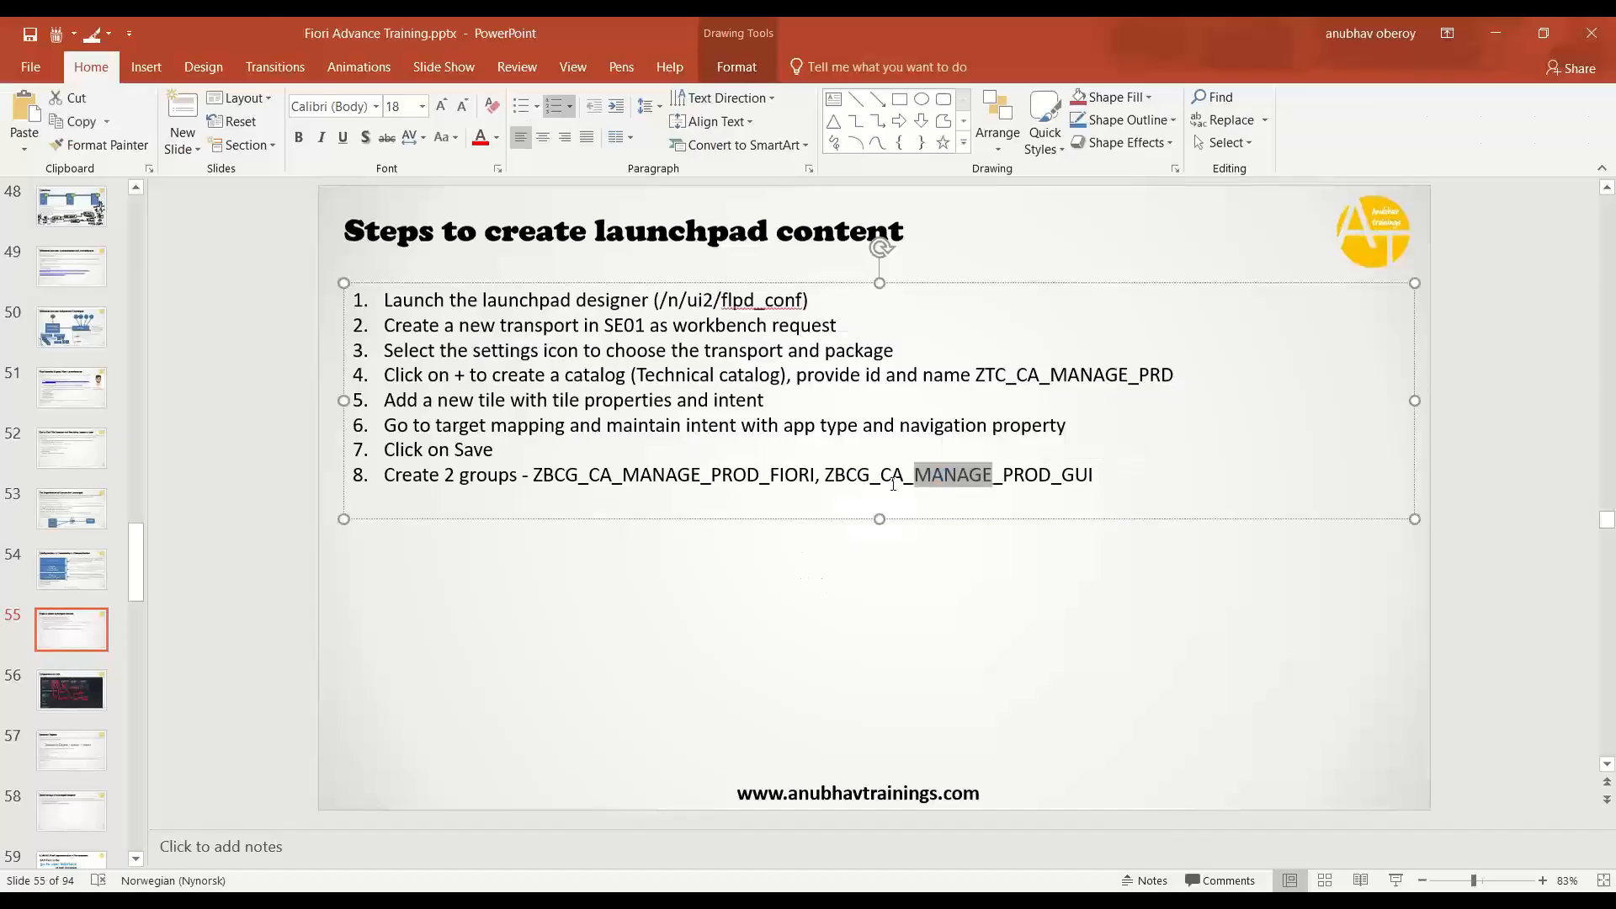
left_click_drag(815, 476, 854, 478)
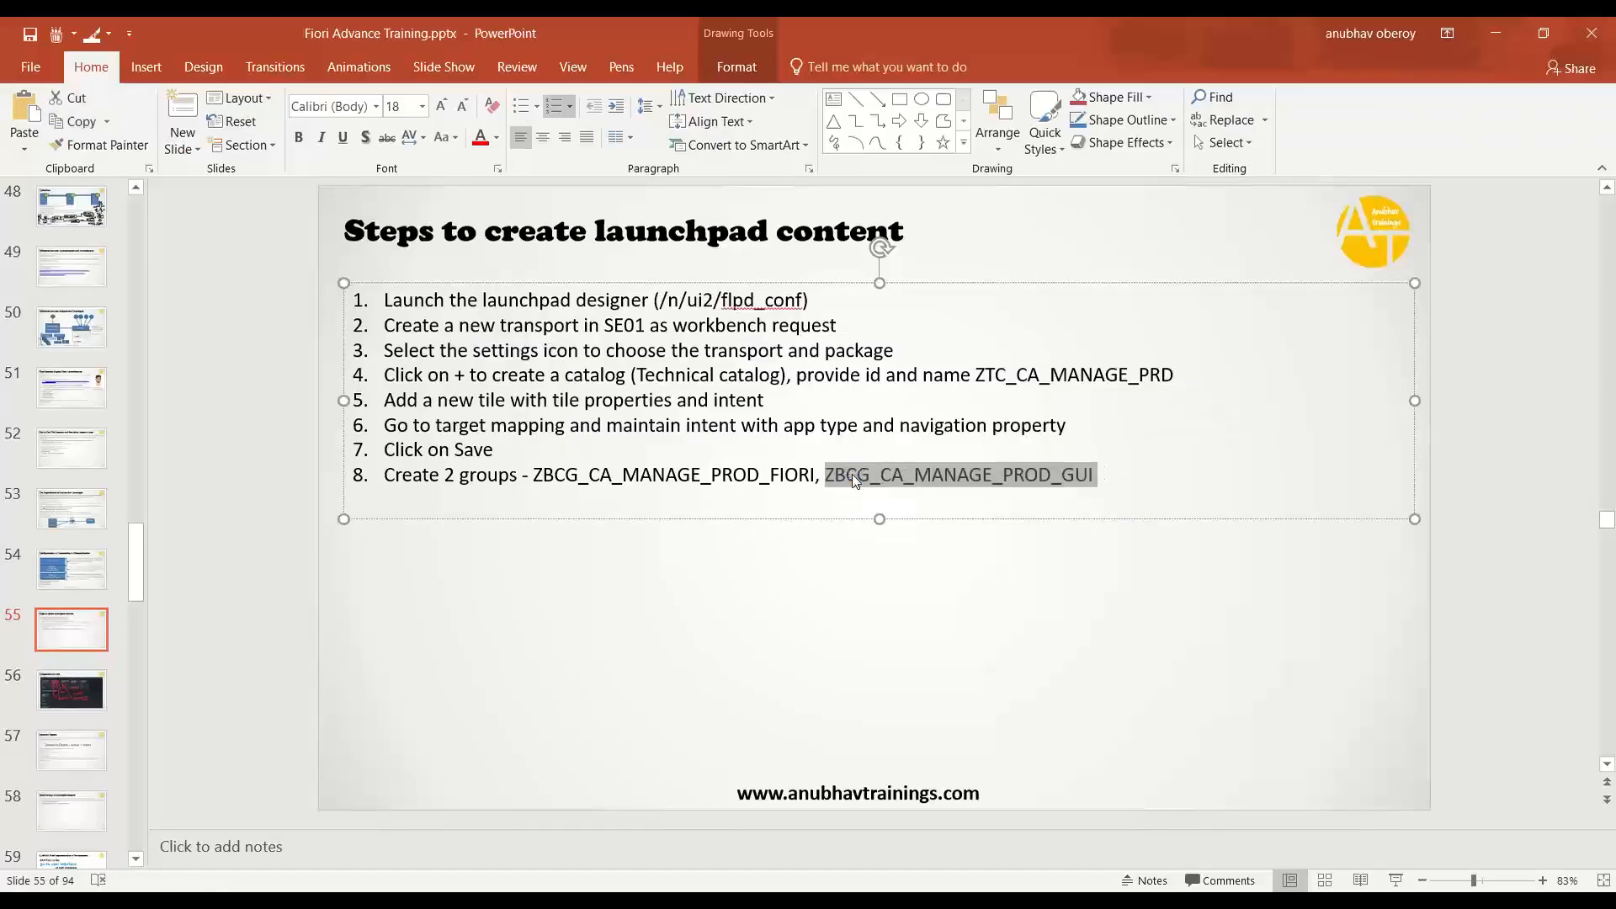
key("ctrl+c")
key("alt+Tab")
key("ctrl+v")
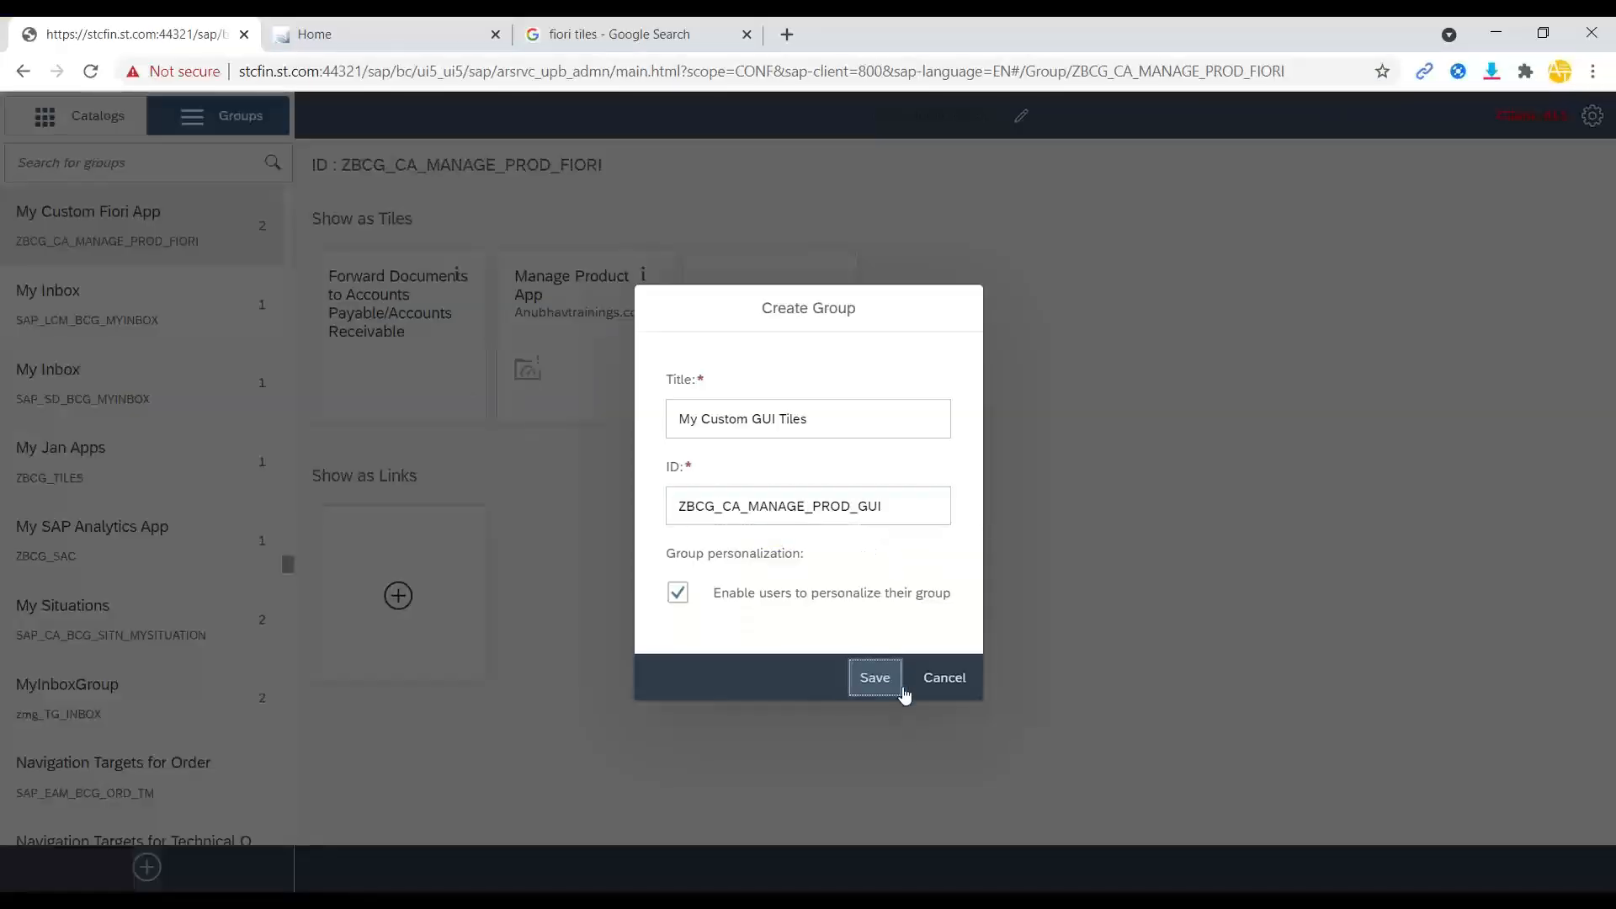
left_click(902, 686)
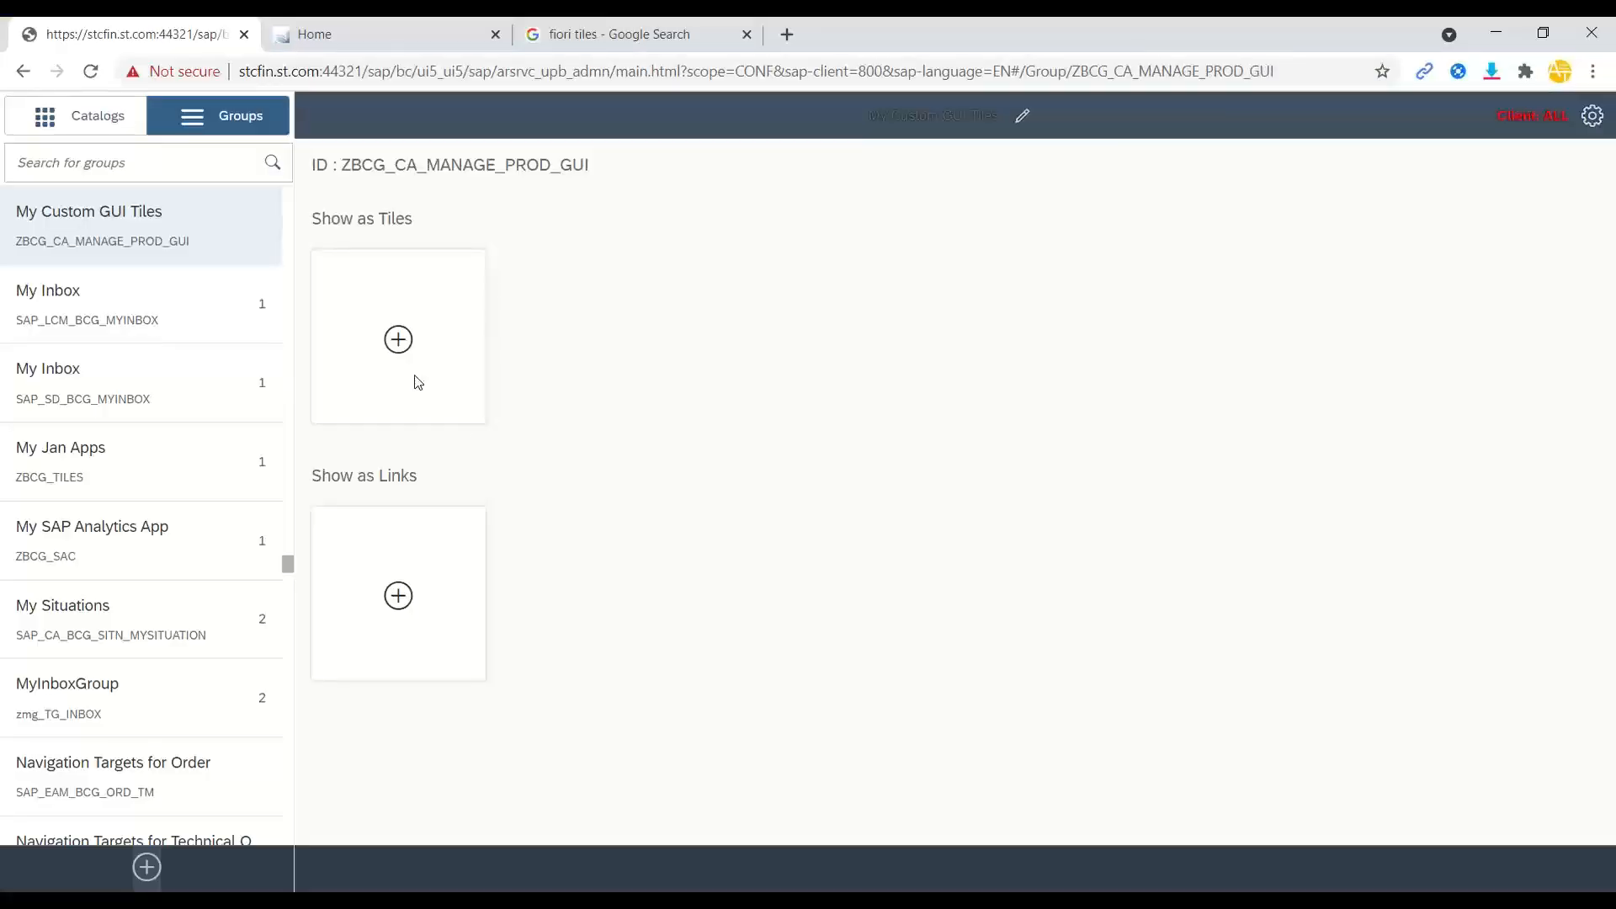
Add the Create Sales Order tile from catalog My All Fiori Apps (Custom) to the My Custom GUI Tiles group.
left_click(419, 383)
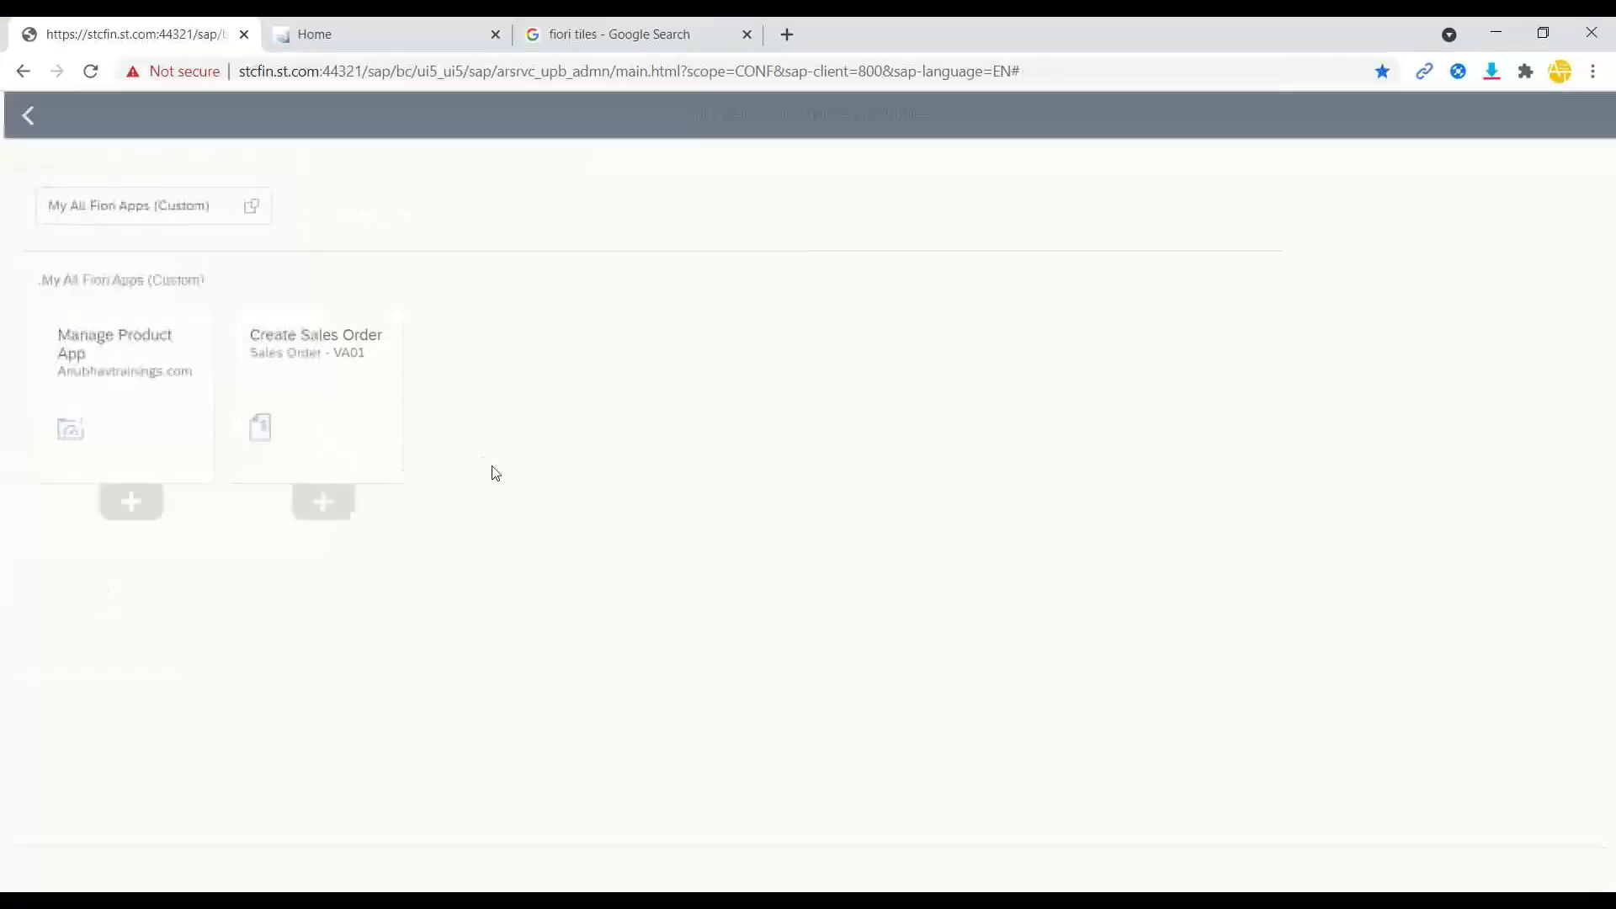
left_click(248, 206)
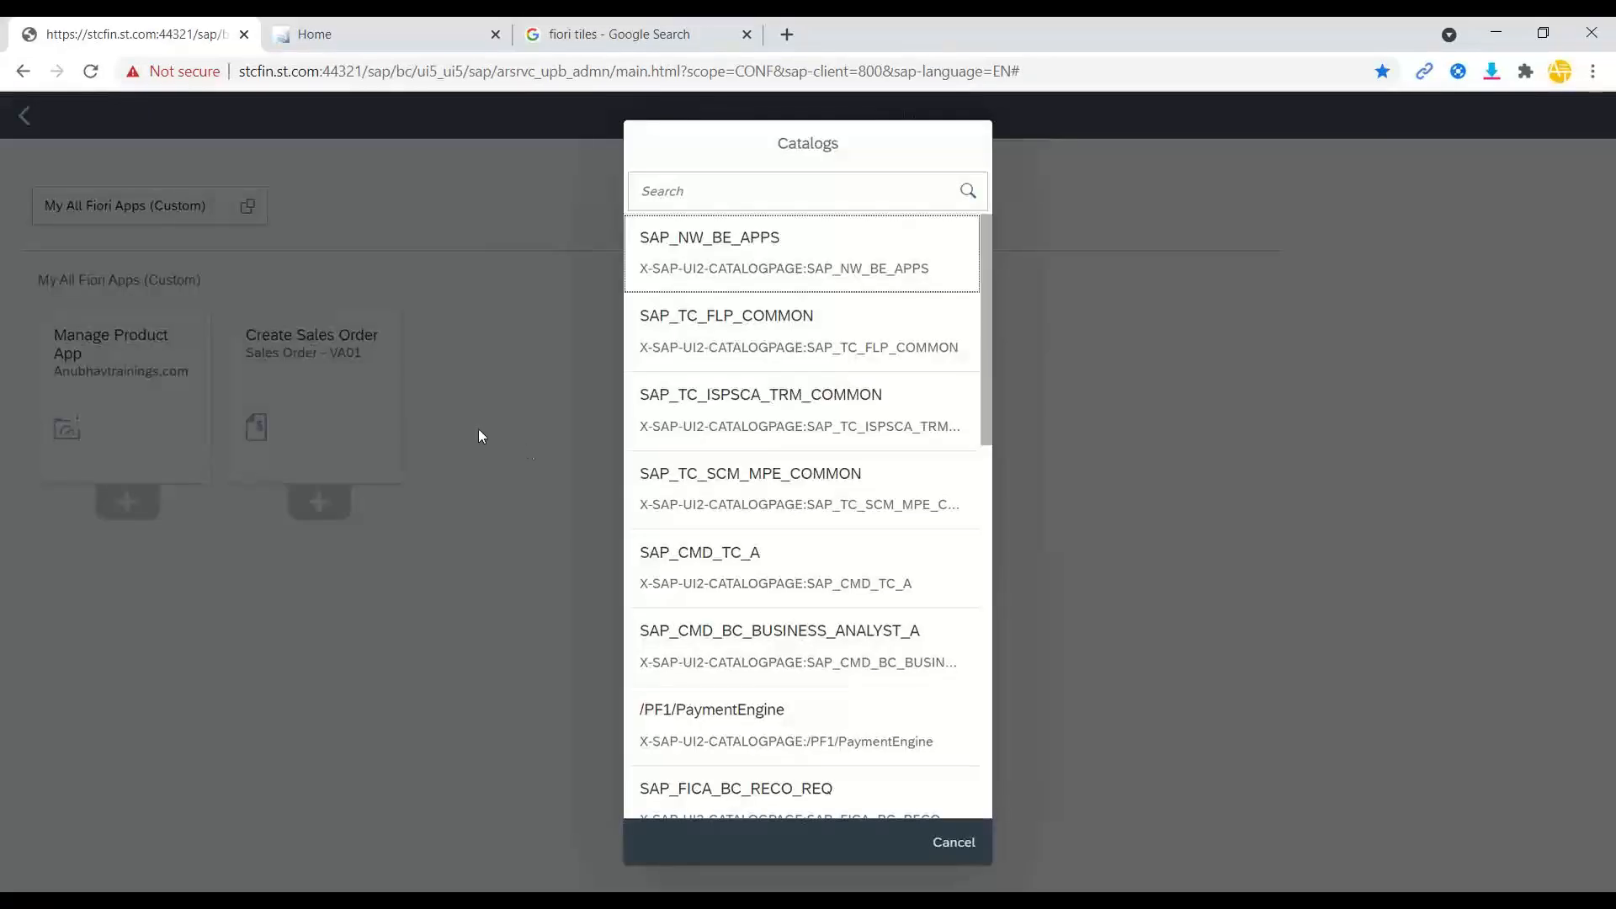
key("Escape")
left_click(323, 503)
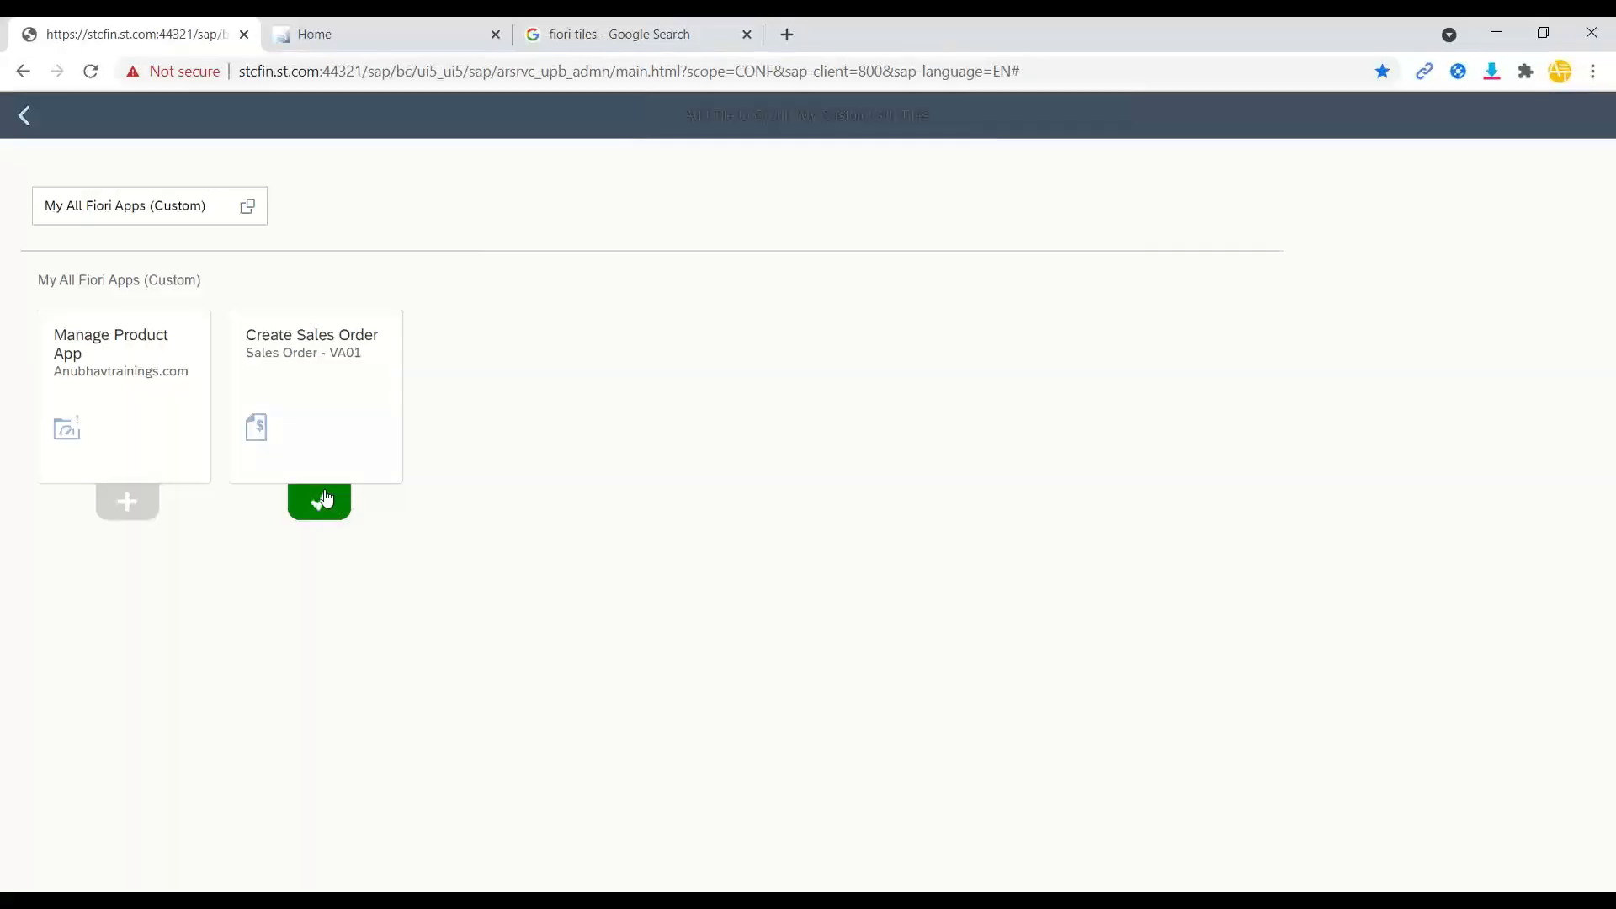
left_click(24, 115)
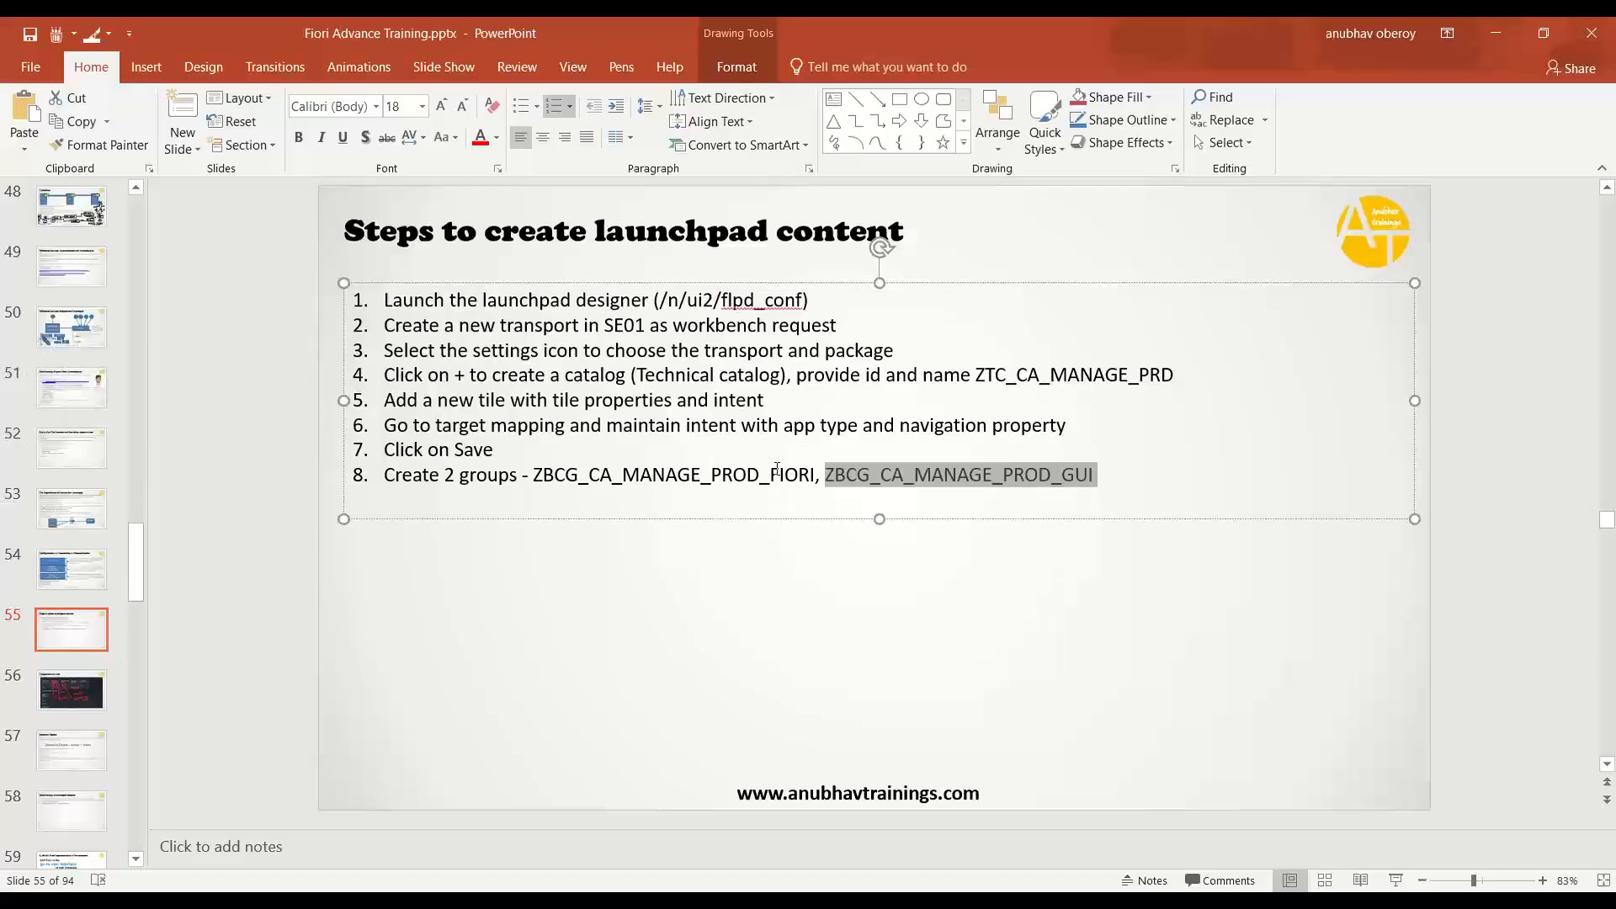
In PowerPoint, add step 9 to the slide's list with the text "Create a role".
key("End")
key("Return")
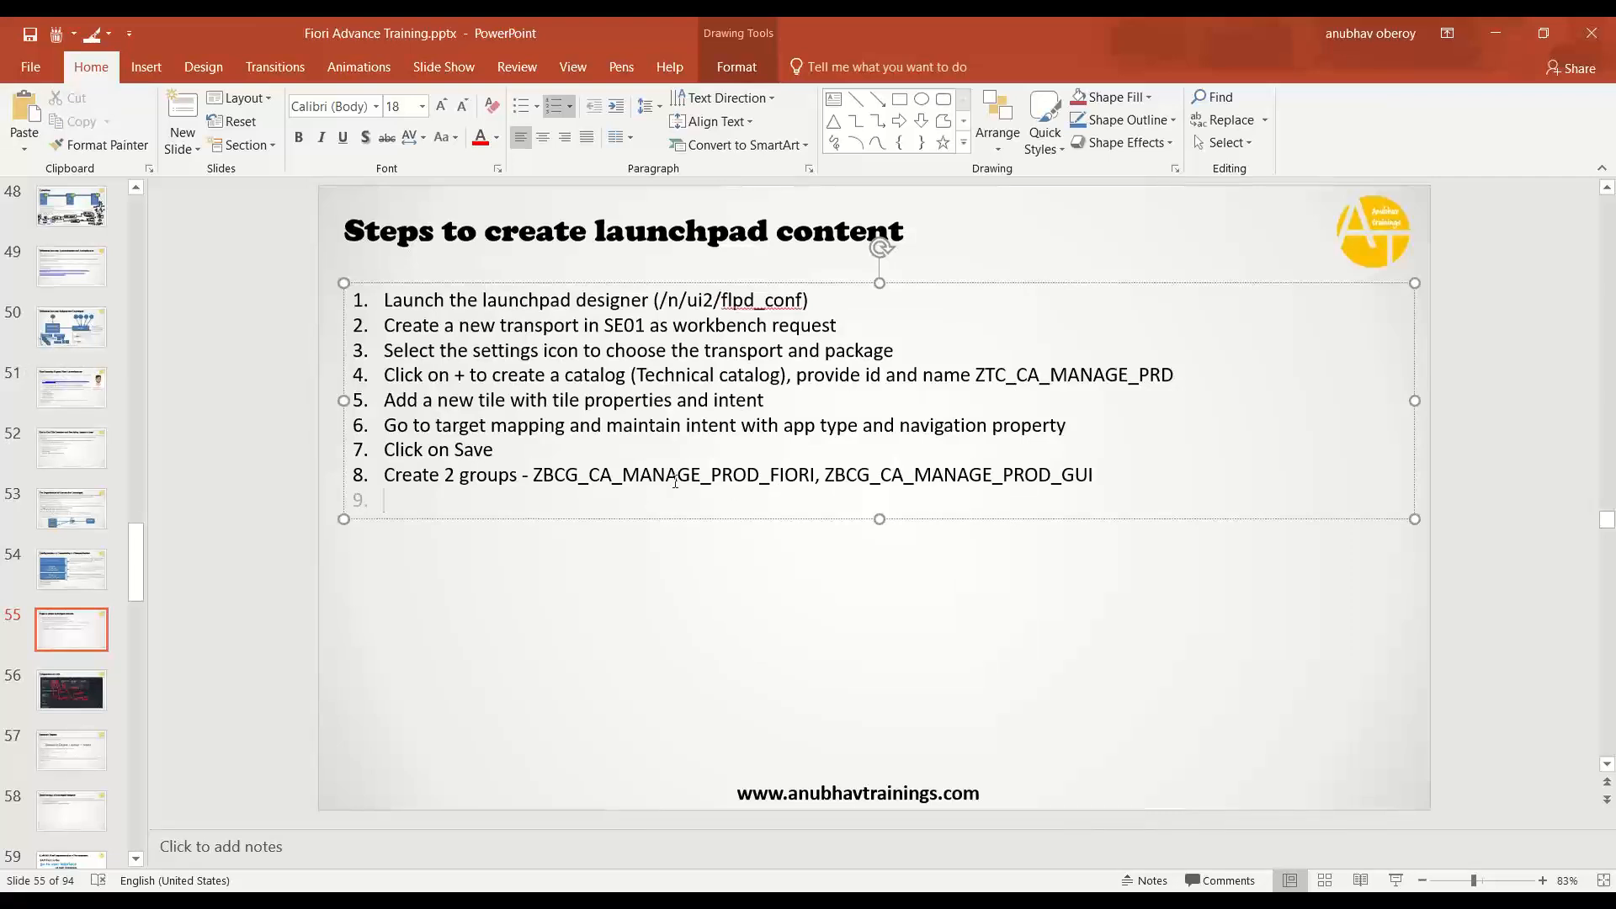
type("Creat a")
key("BackSpace")
key("BackSpace")
type("e a role")
Switch to SAP GUI and open the Transport Organizer with transaction SE01.
key("alt+Tab")
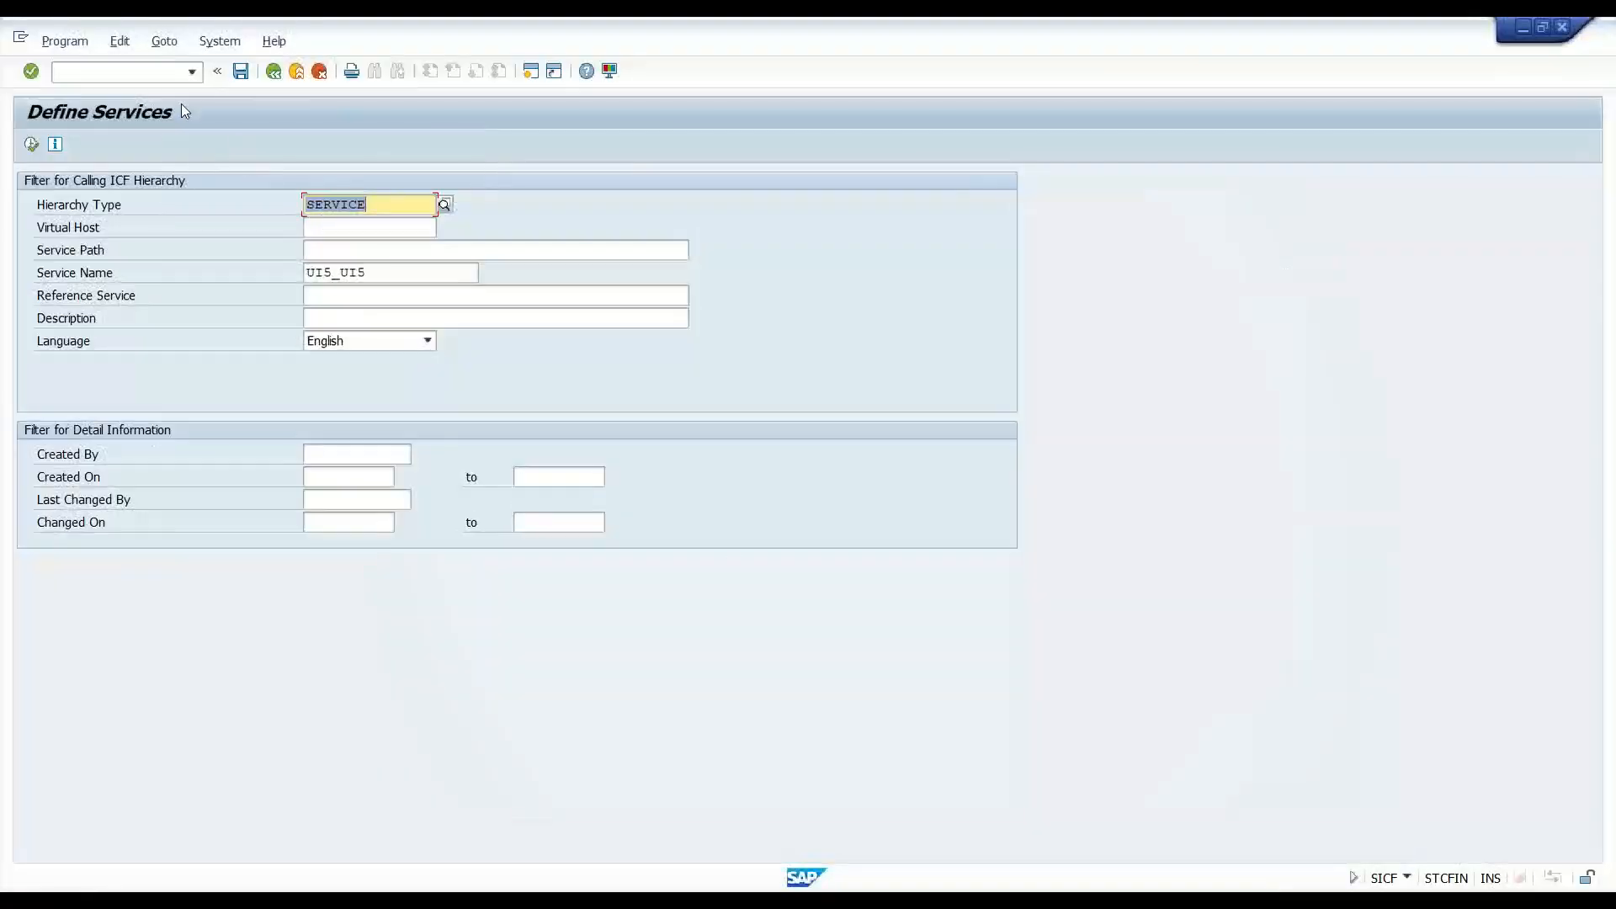
left_click(157, 74)
type("/nse0")
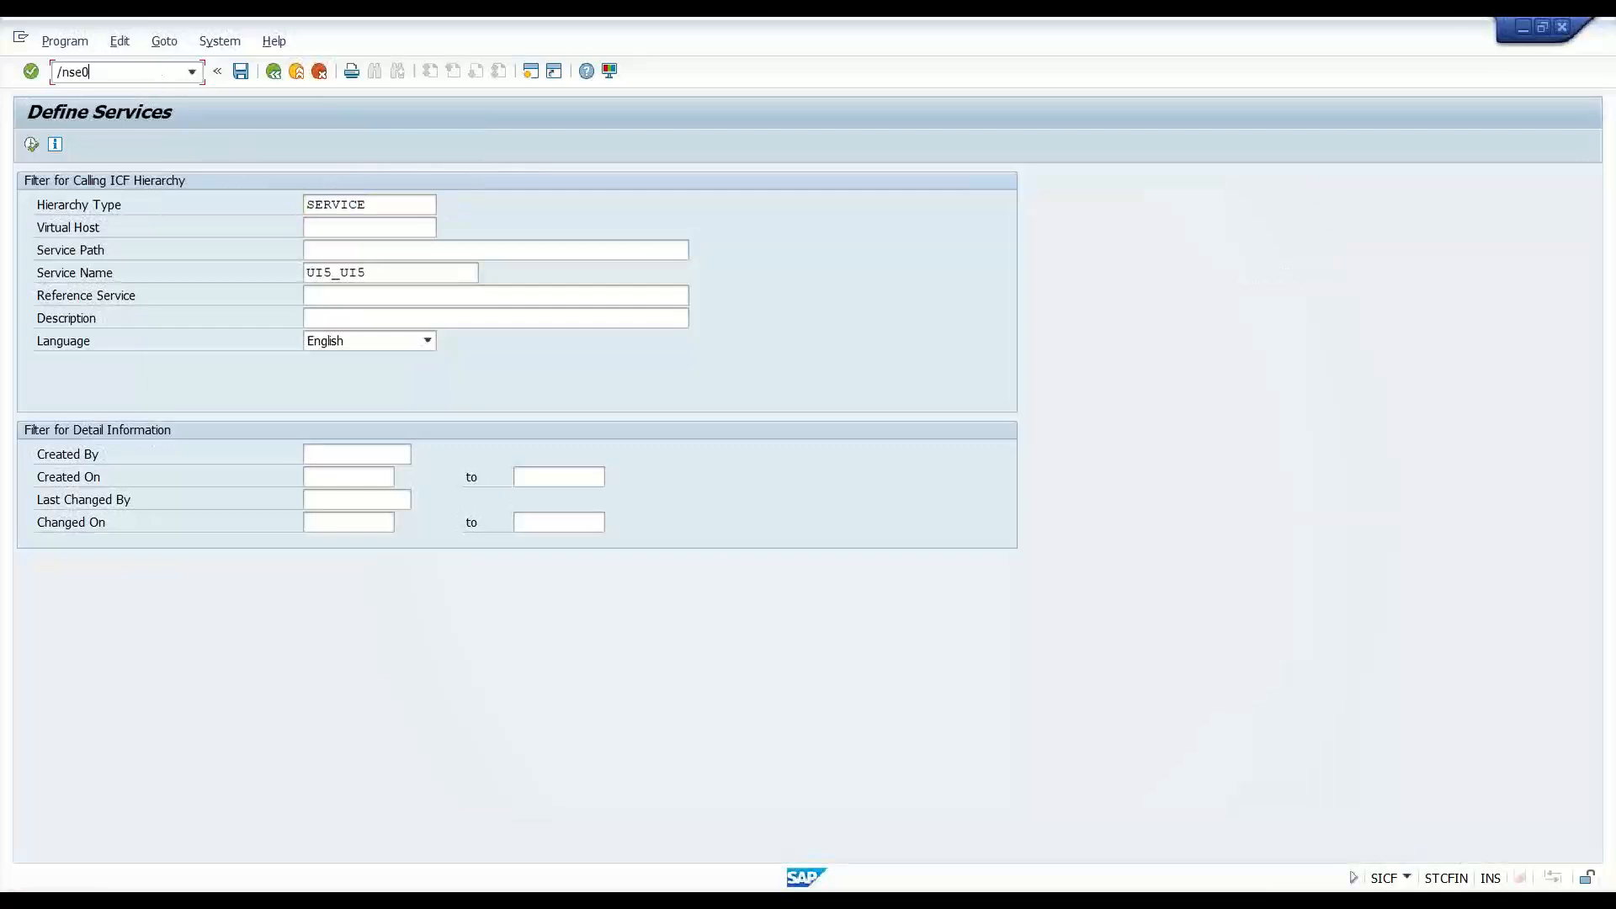
type("1")
key("Return")
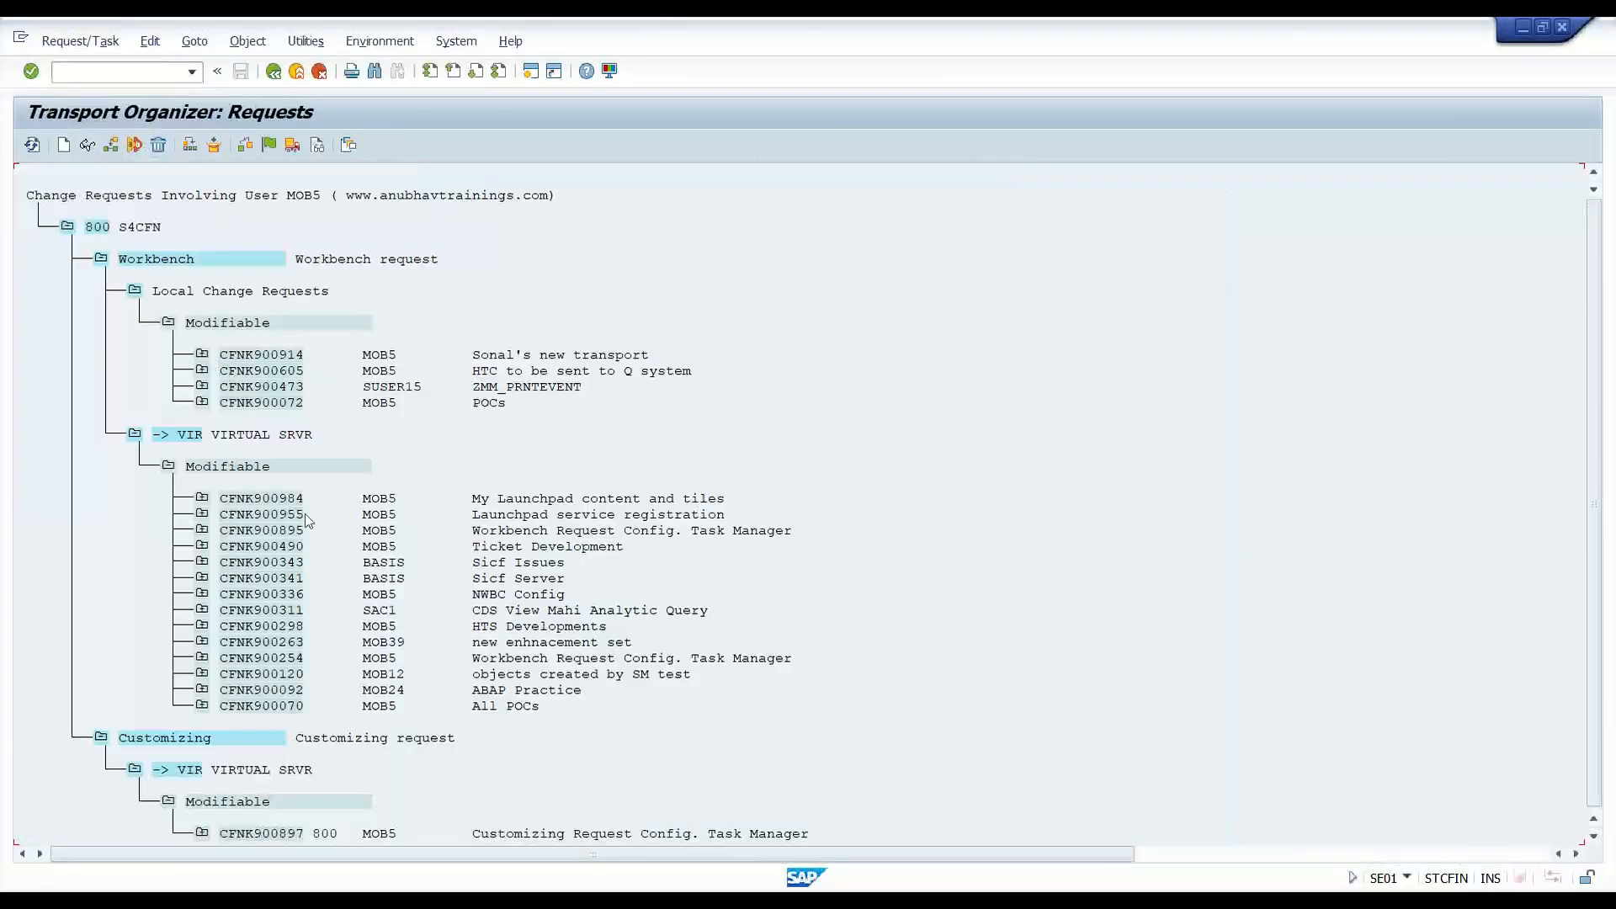
Expand the request "My Launchpad content and tiles" and examine its recorded view maintenance data and Web Dynpro component configurations.
left_click(202, 499)
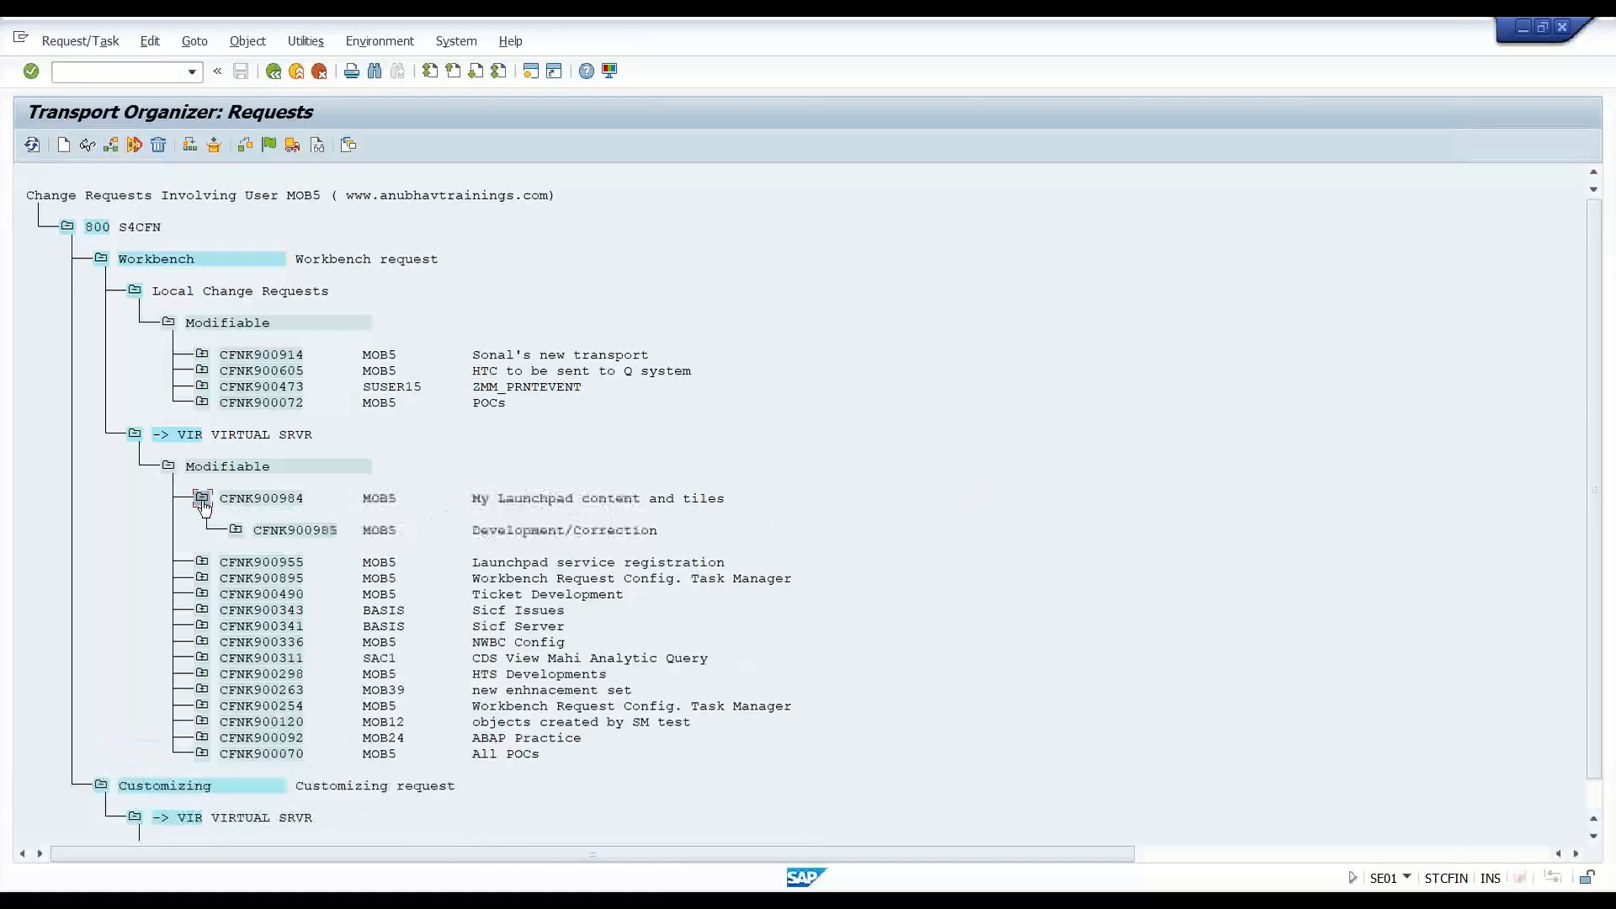
left_click(235, 530)
left_click(270, 562)
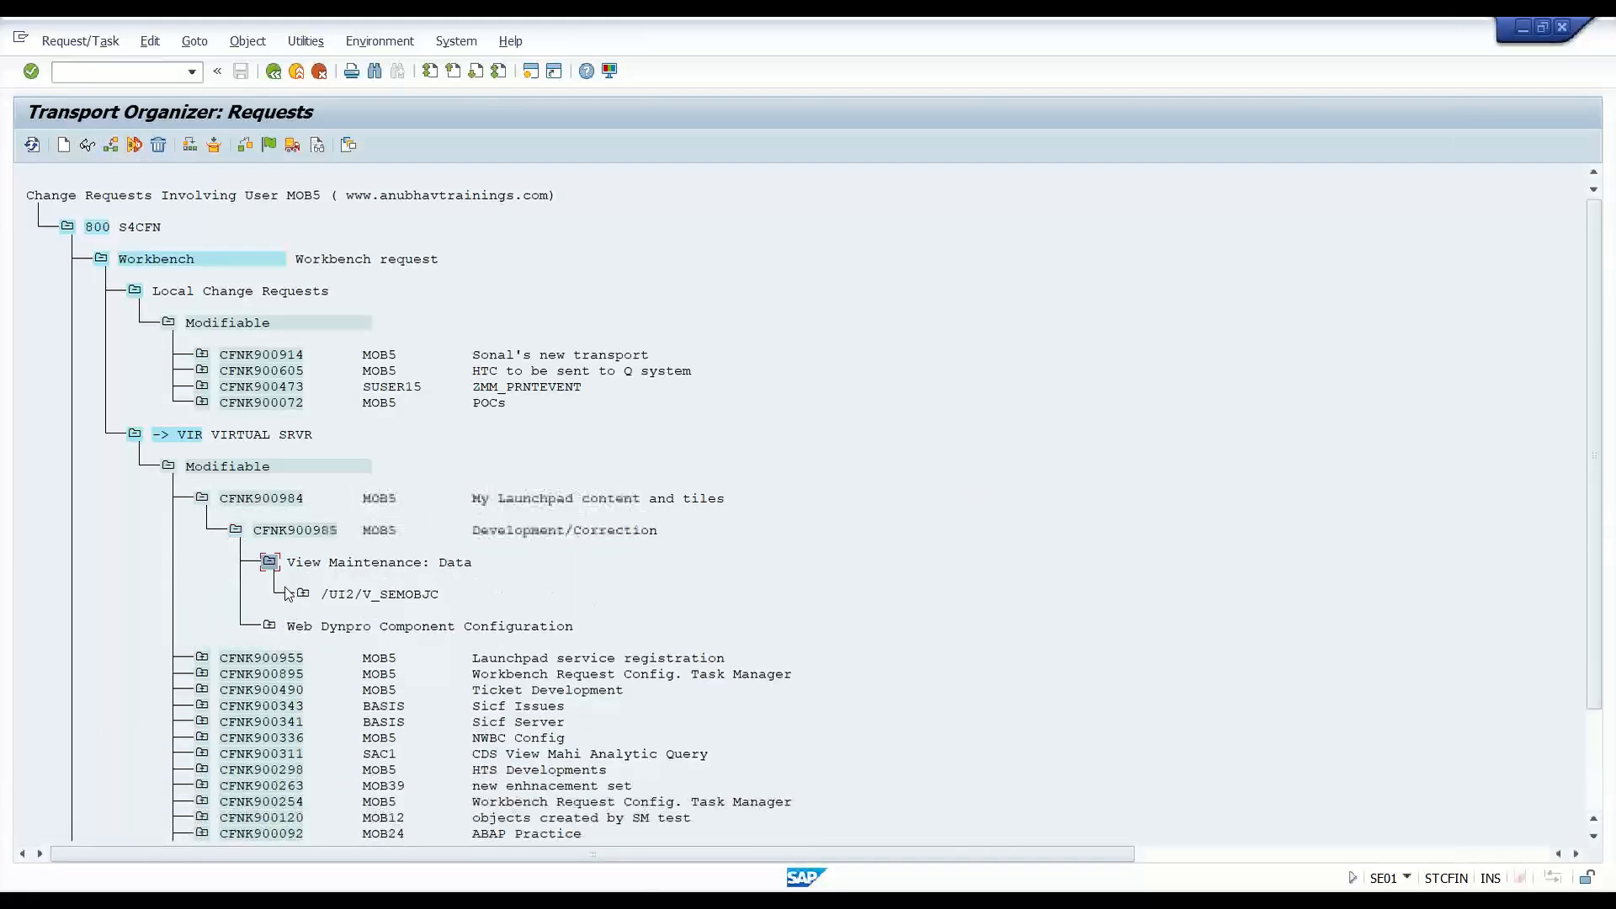
left_click(270, 626)
left_click(401, 594)
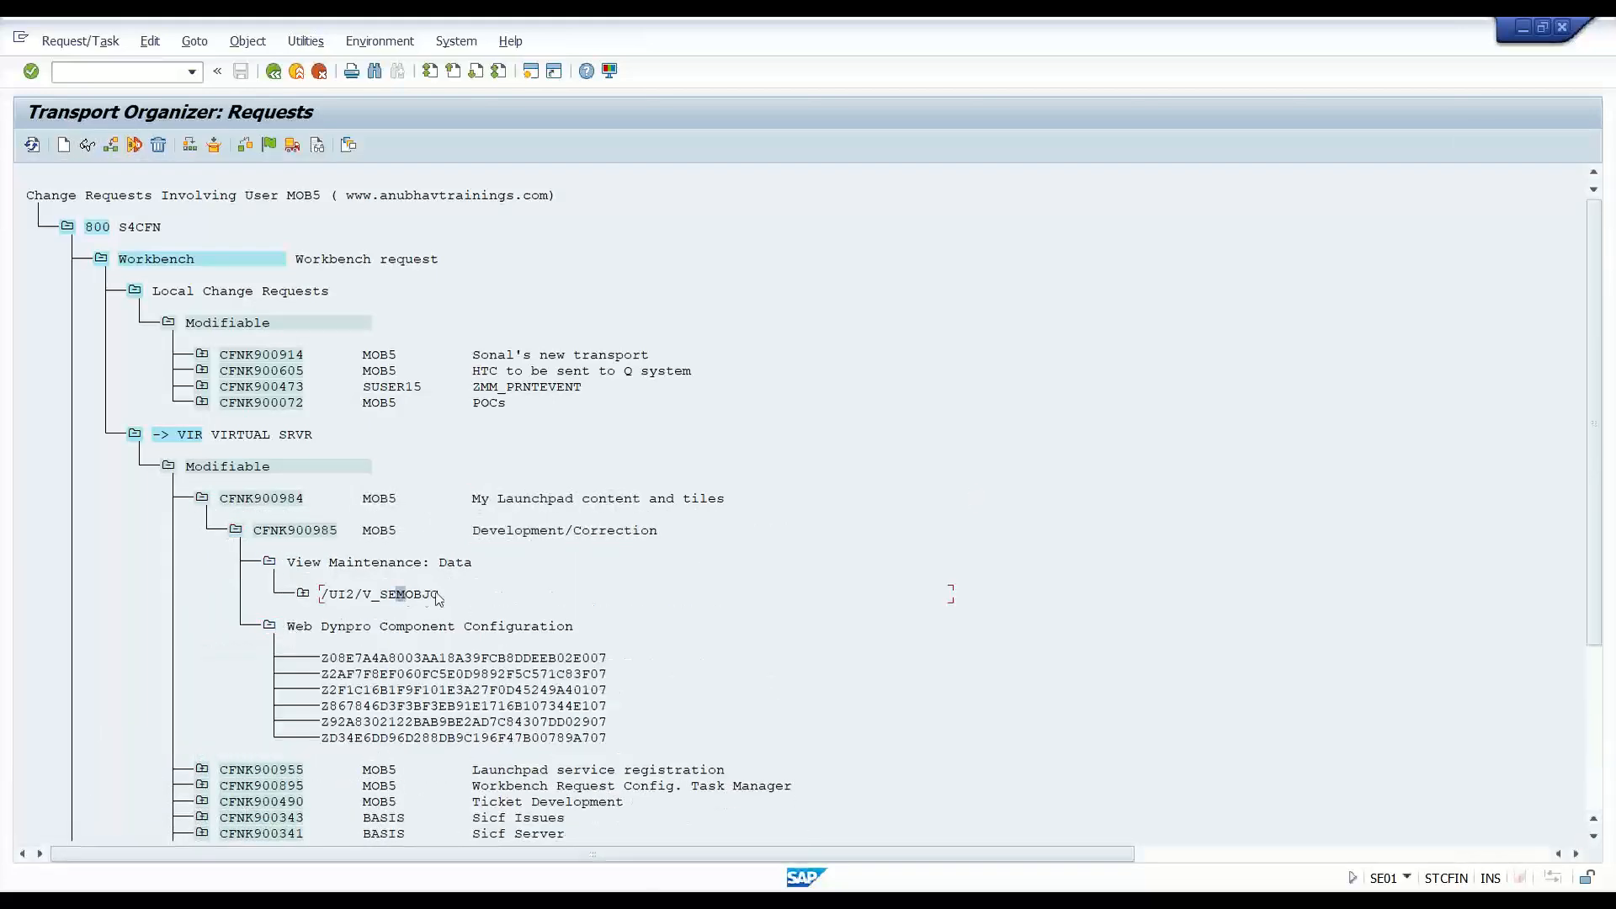
left_click(410, 675)
left_click(427, 738)
left_click(435, 692)
left_click(366, 705)
left_click(375, 658)
Switch back to PowerPoint and complete step 9 as "Create a role in PFCG - ZBR_CA_MANAGE_PROD".
key("alt+Tab")
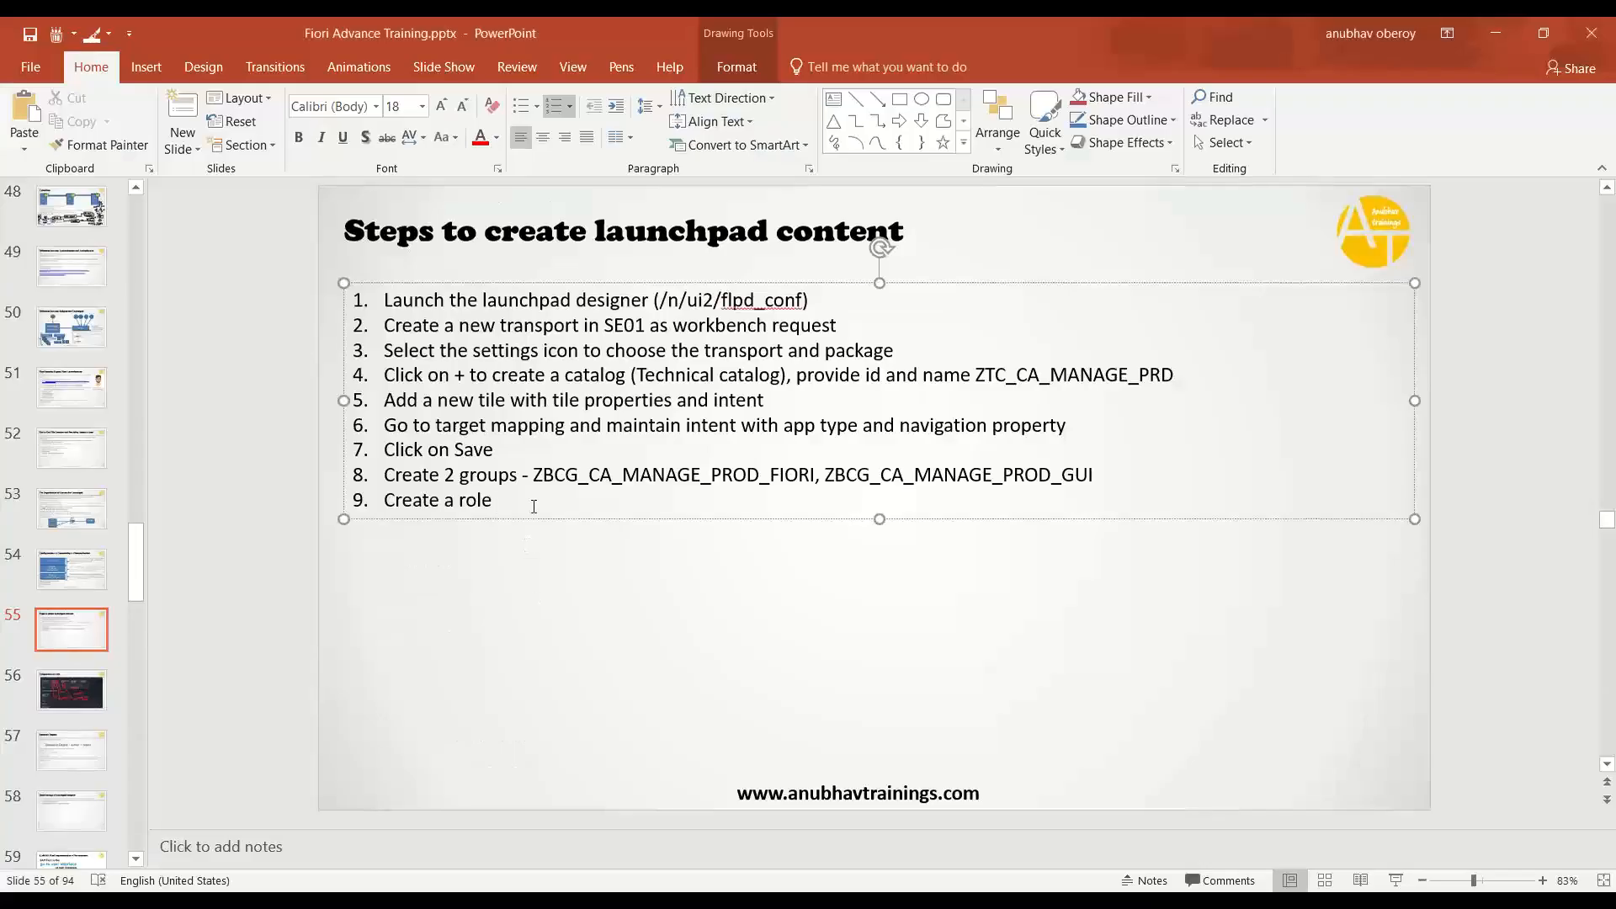
type("in PFCG -")
left_click_drag(535, 474, 752, 477)
key("ctrl+c")
left_click(715, 501)
key("ctrl+v")
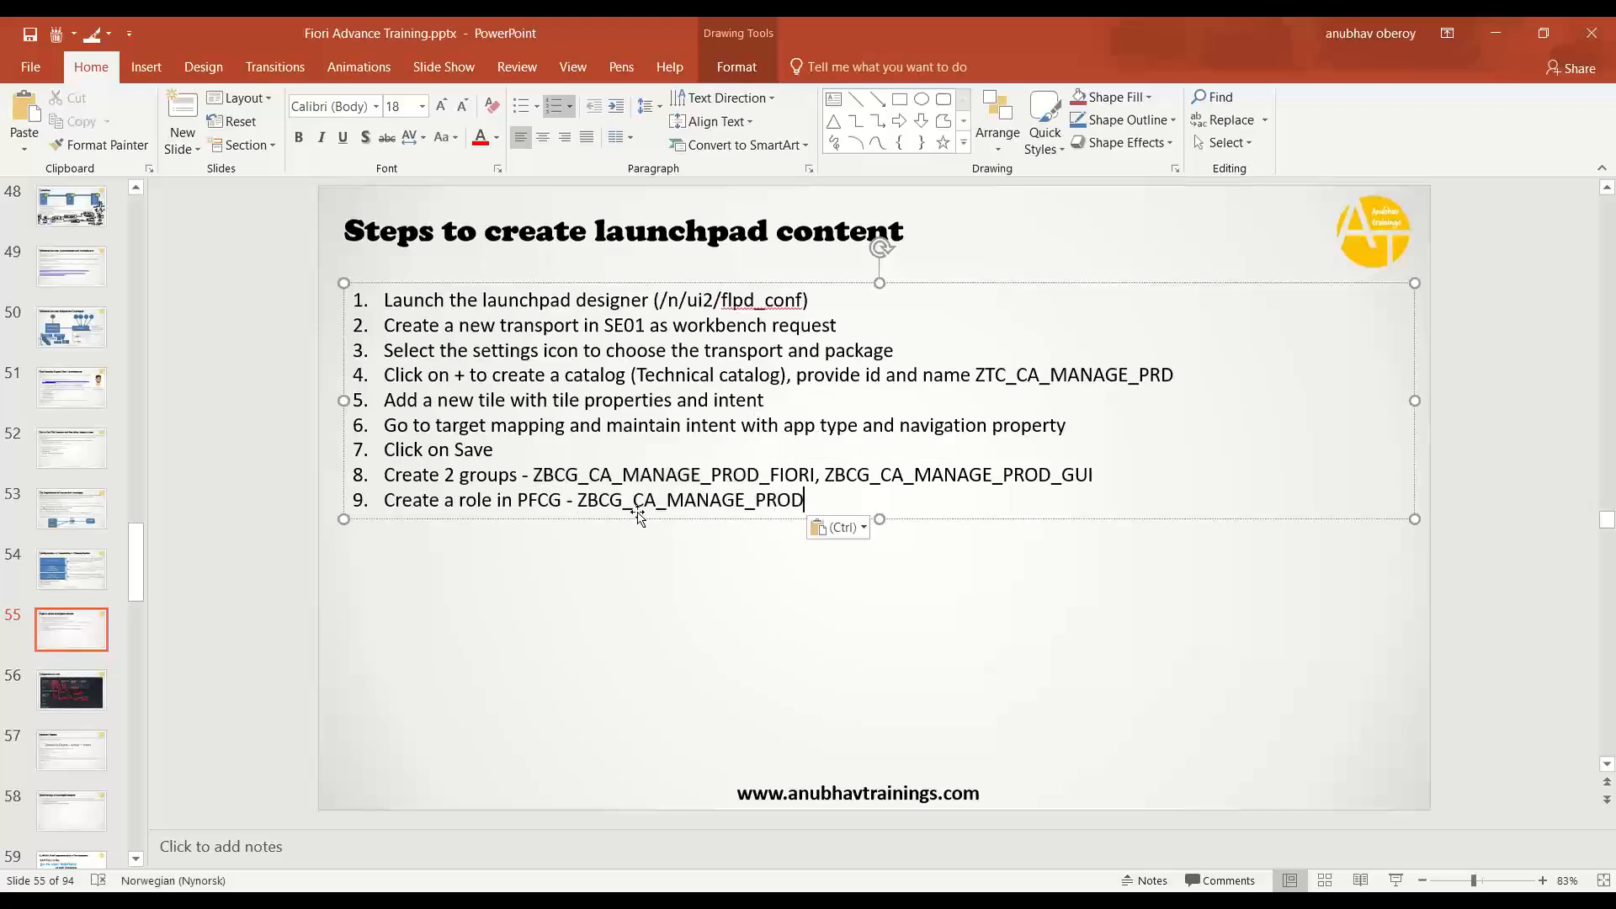
left_click_drag(586, 500, 622, 500)
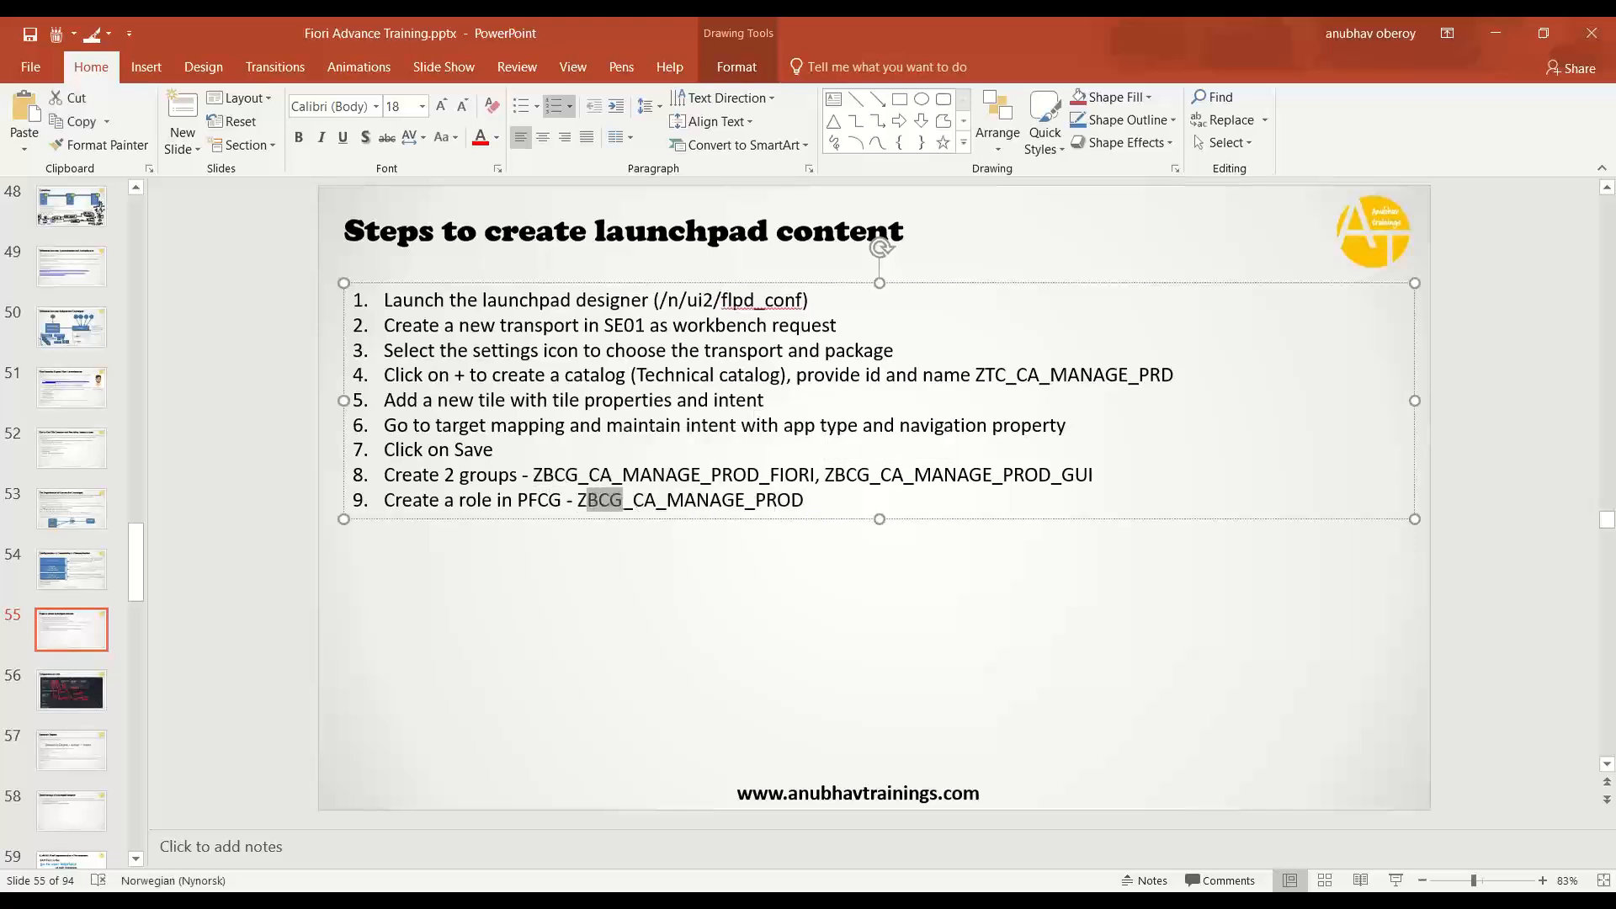
type("BR")
Compare the naming prefixes of the catalog, the two groups and the role on the slide.
left_click_drag(984, 375, 1007, 376)
left_click(1106, 376)
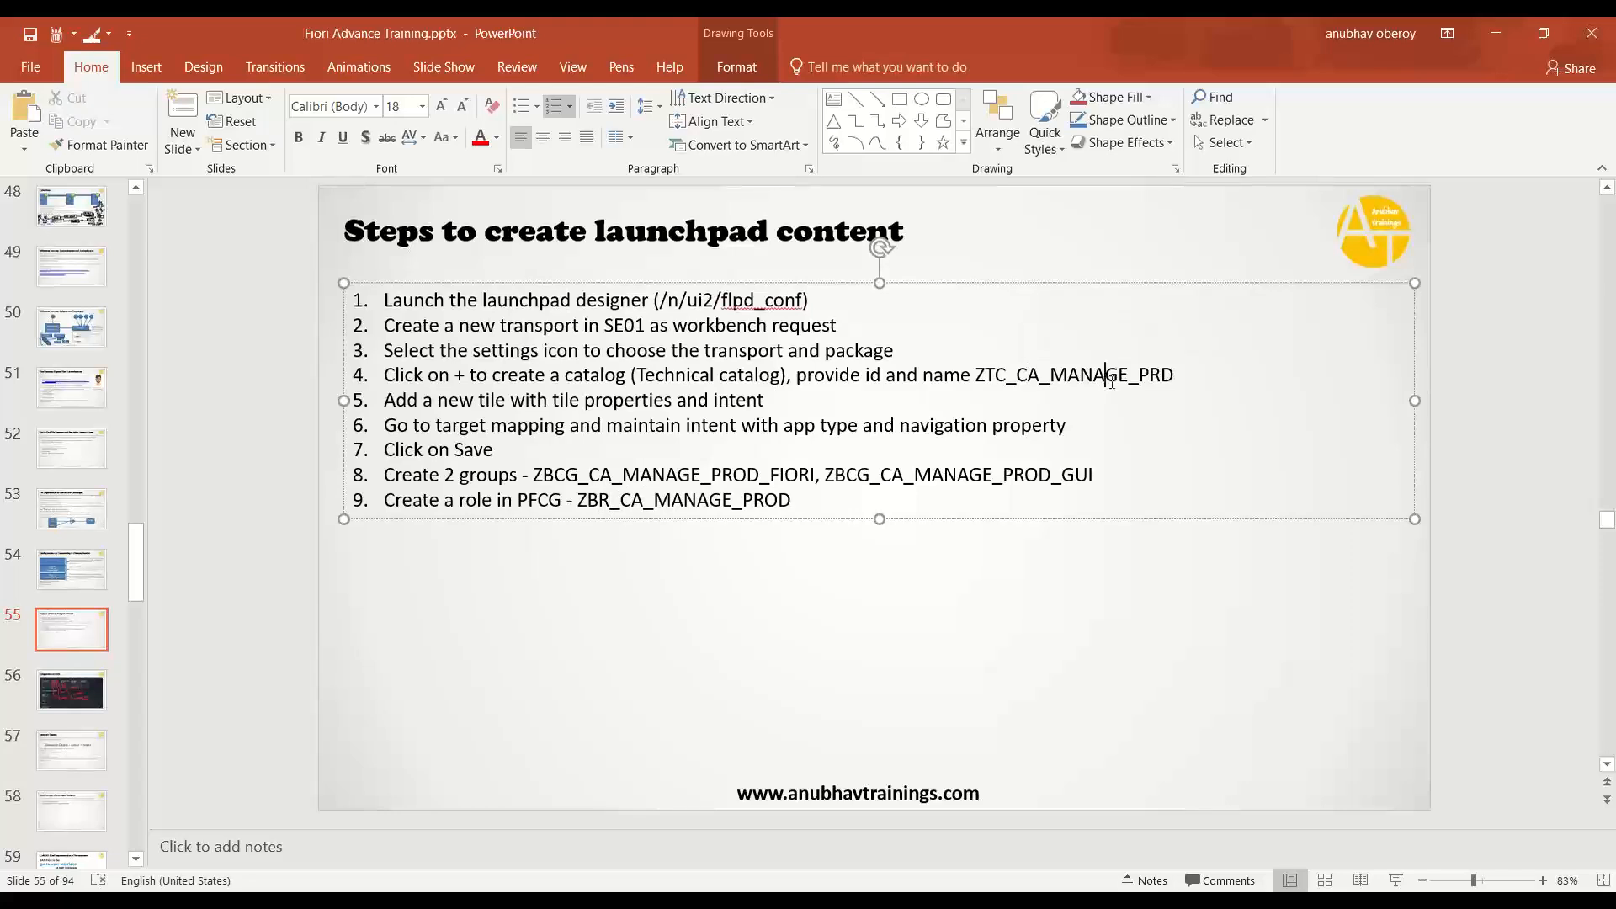
left_click_drag(536, 475, 1048, 476)
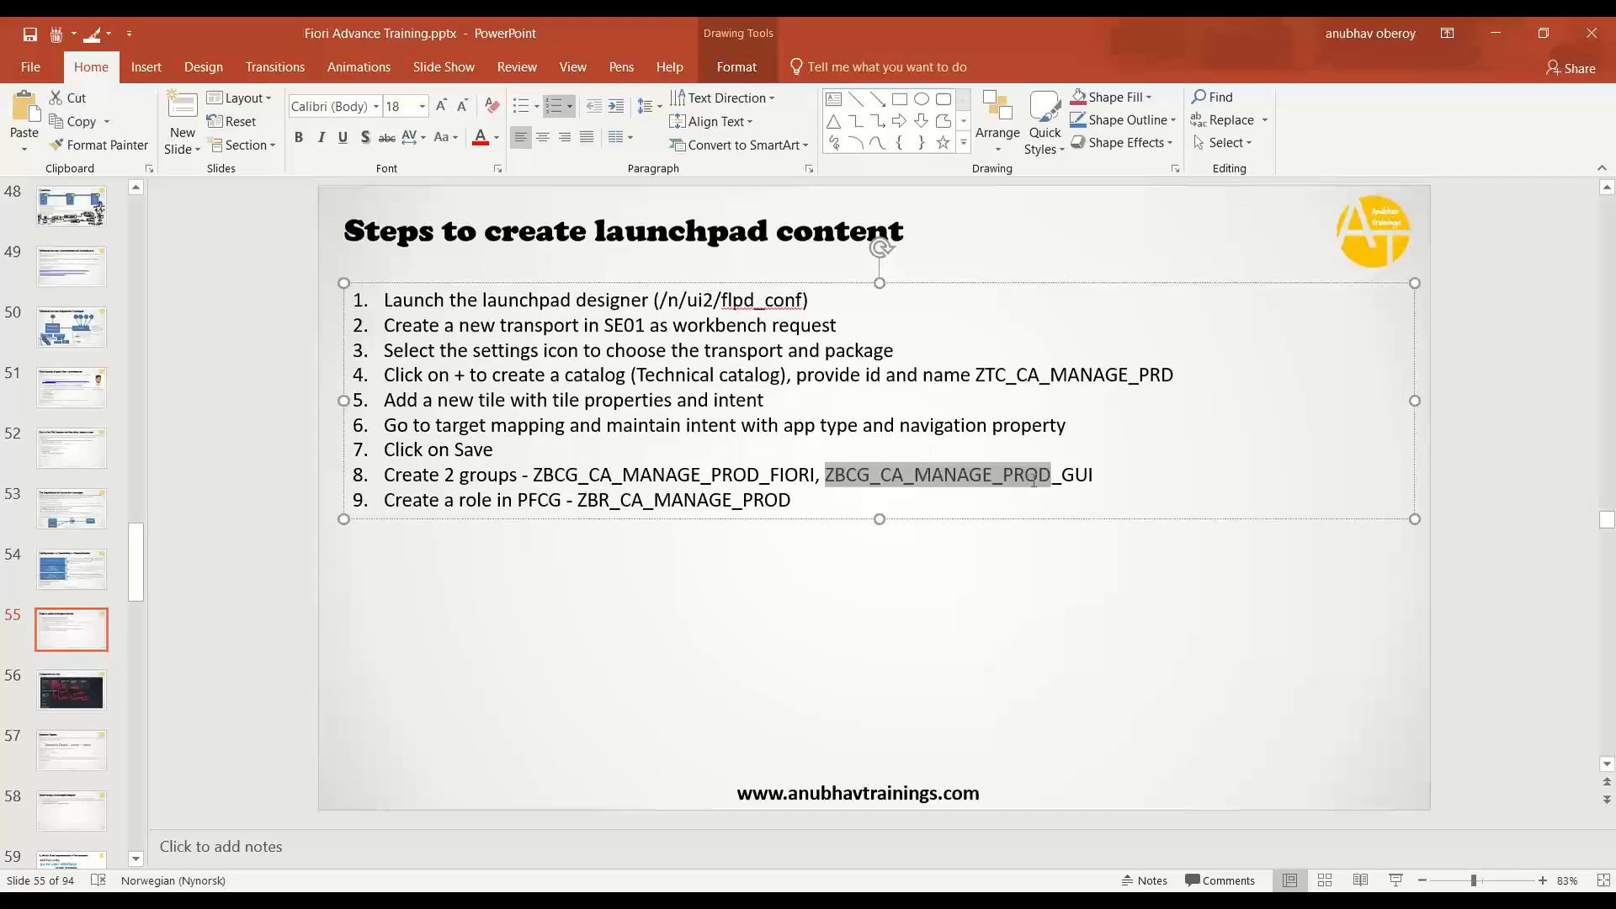
left_click_drag(587, 500, 609, 501)
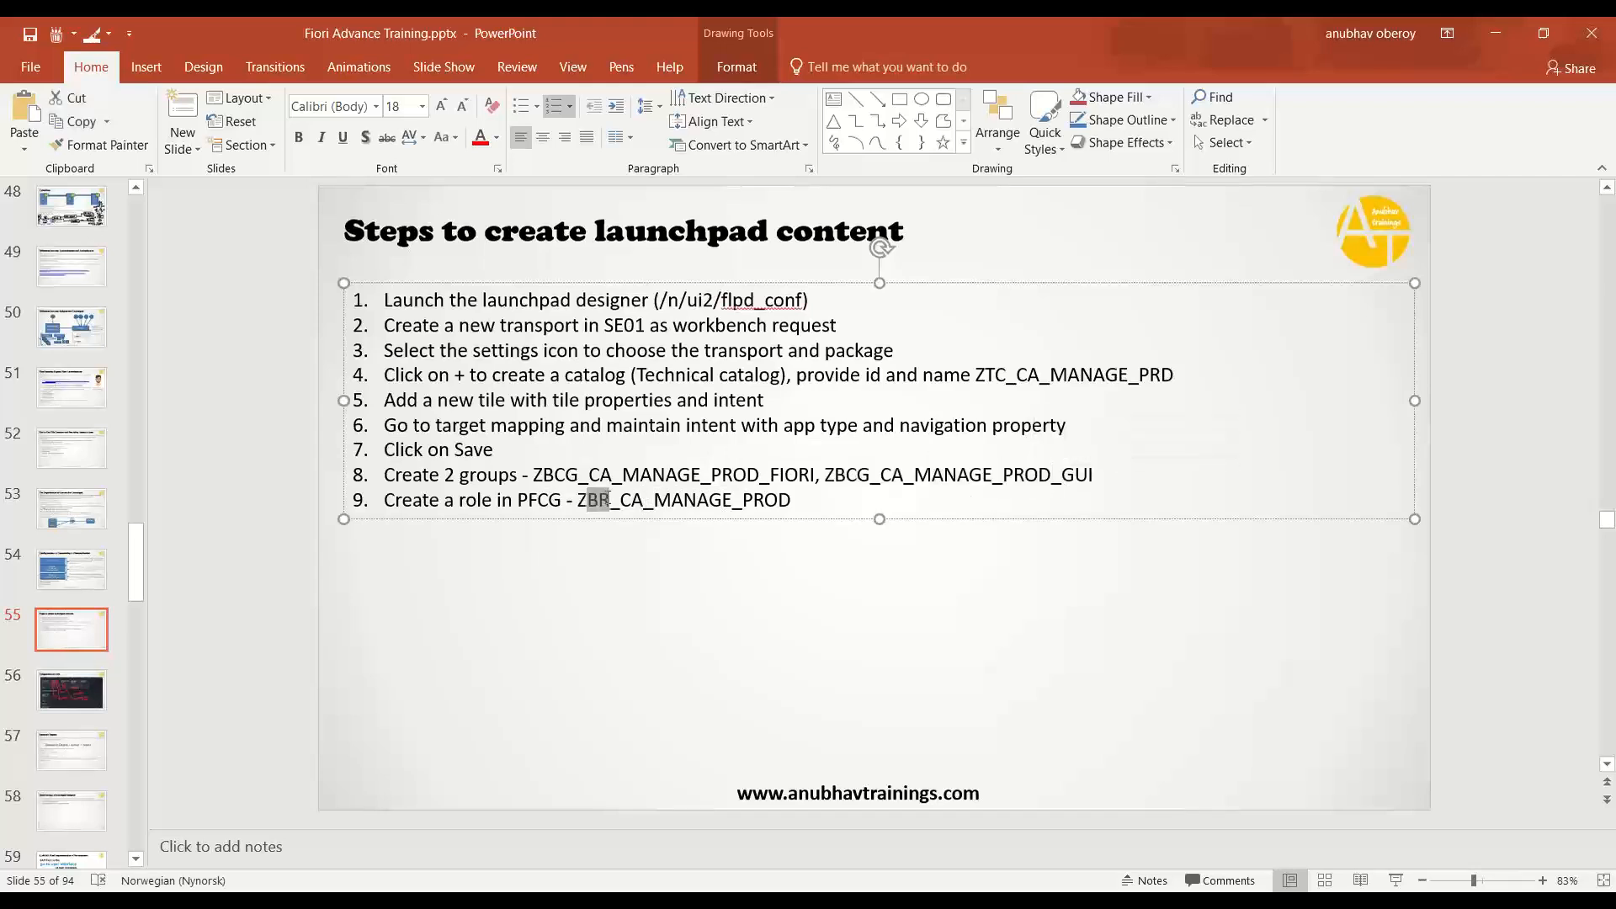
left_click(644, 500)
Select the role name ZBR_CA_MANAGE_PROD on the slide, switch to the SAP GUI semantic objects session and return it to SAP Easy Access.
left_click_drag(791, 500, 577, 501)
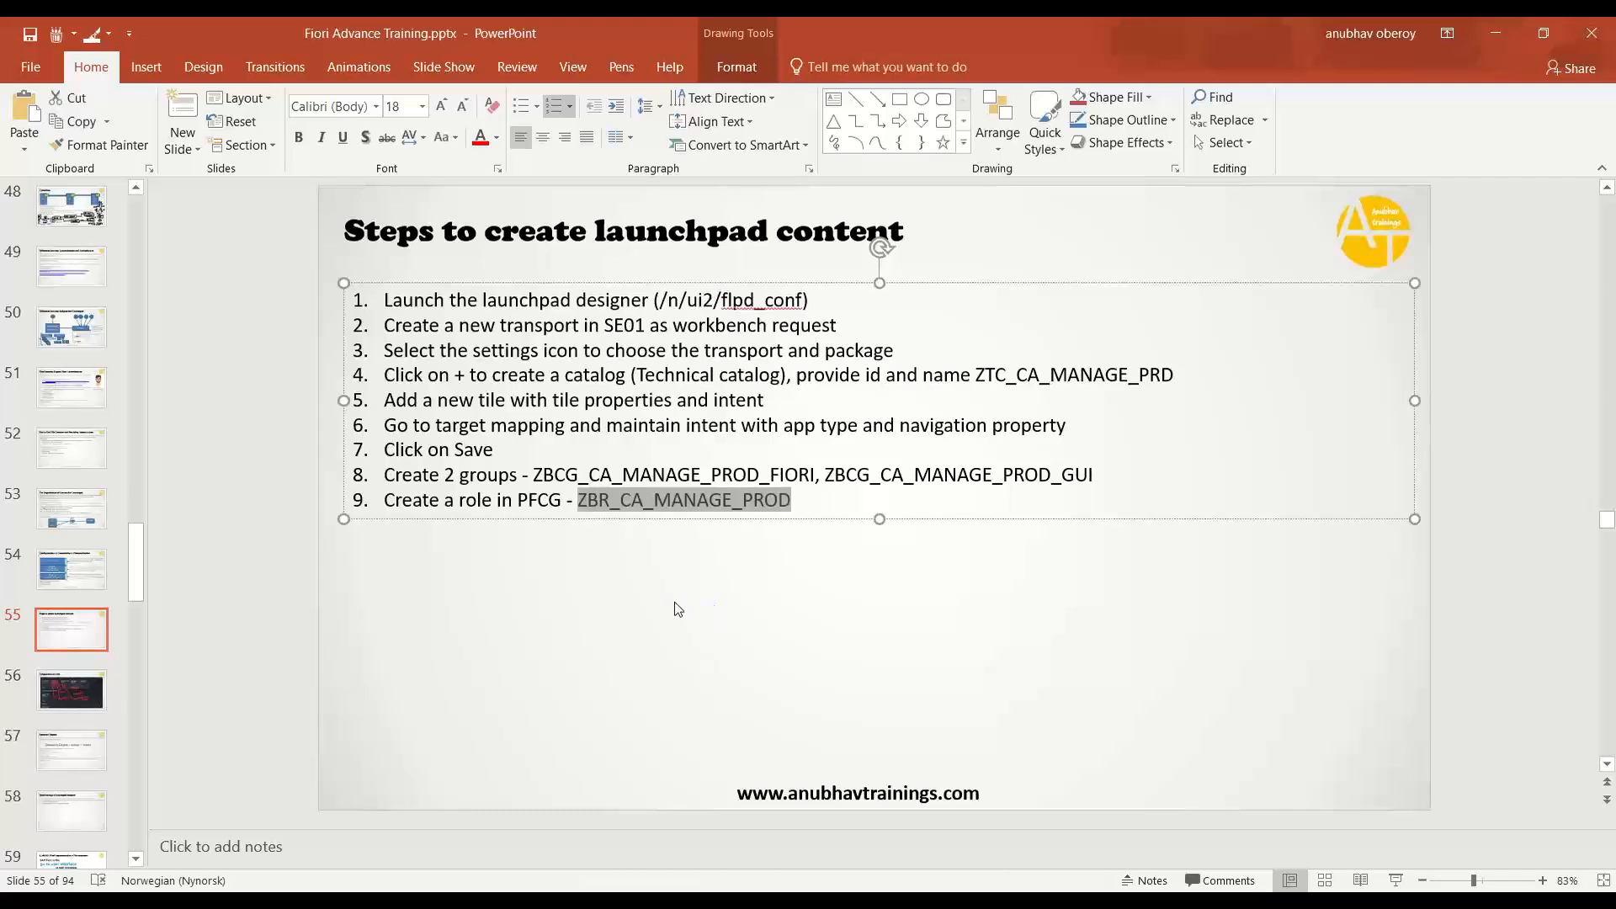
left_click(1132, 901)
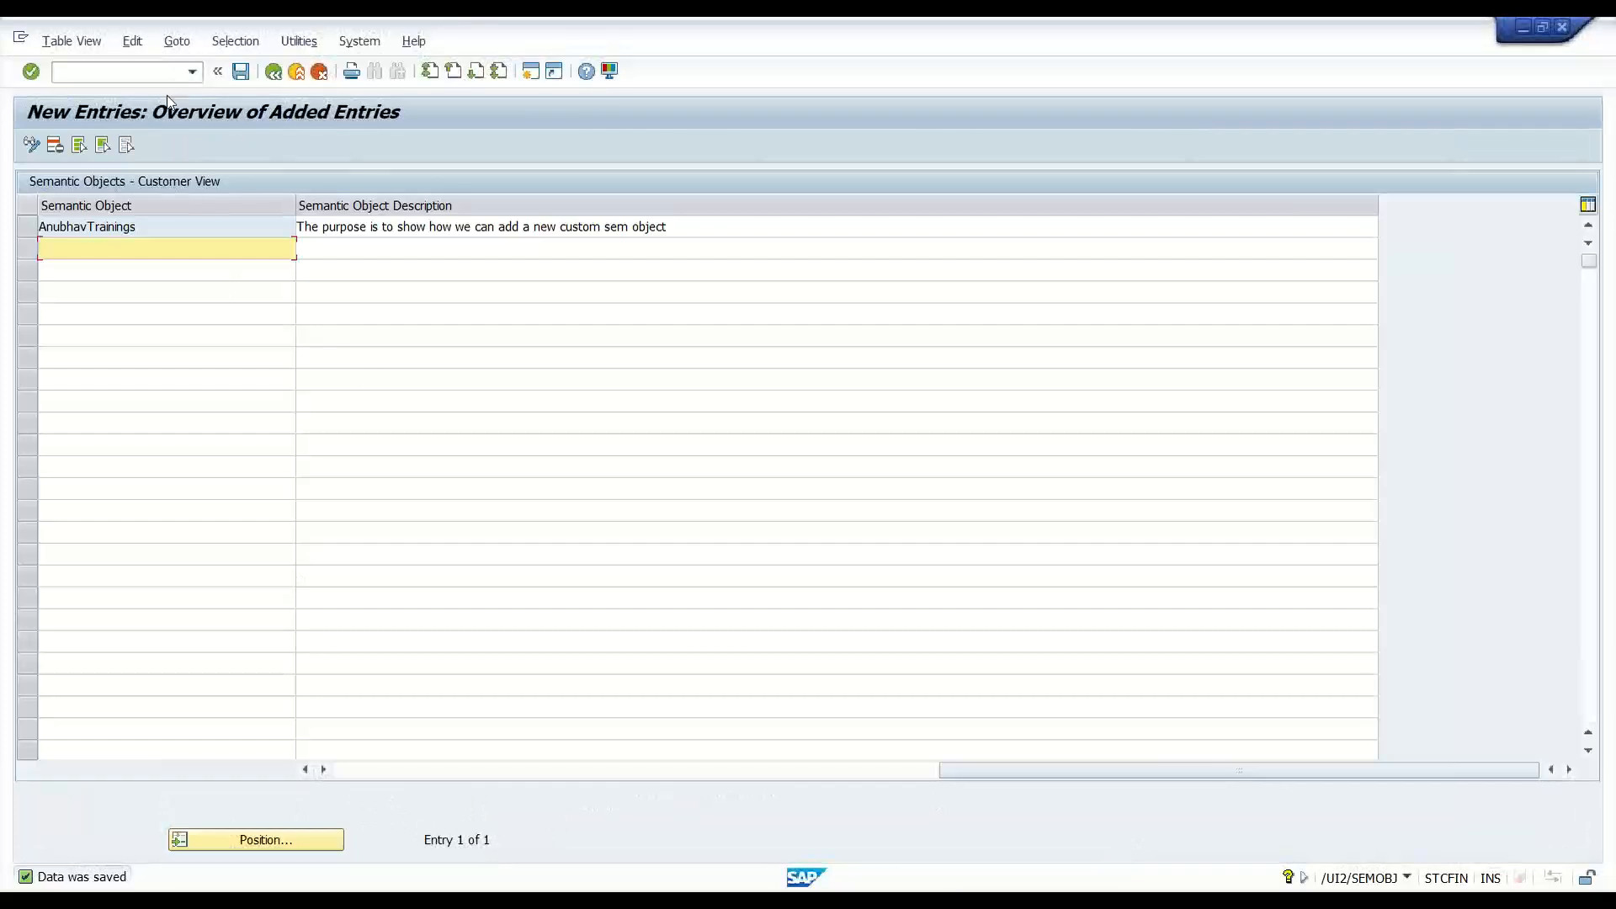
left_click(170, 70)
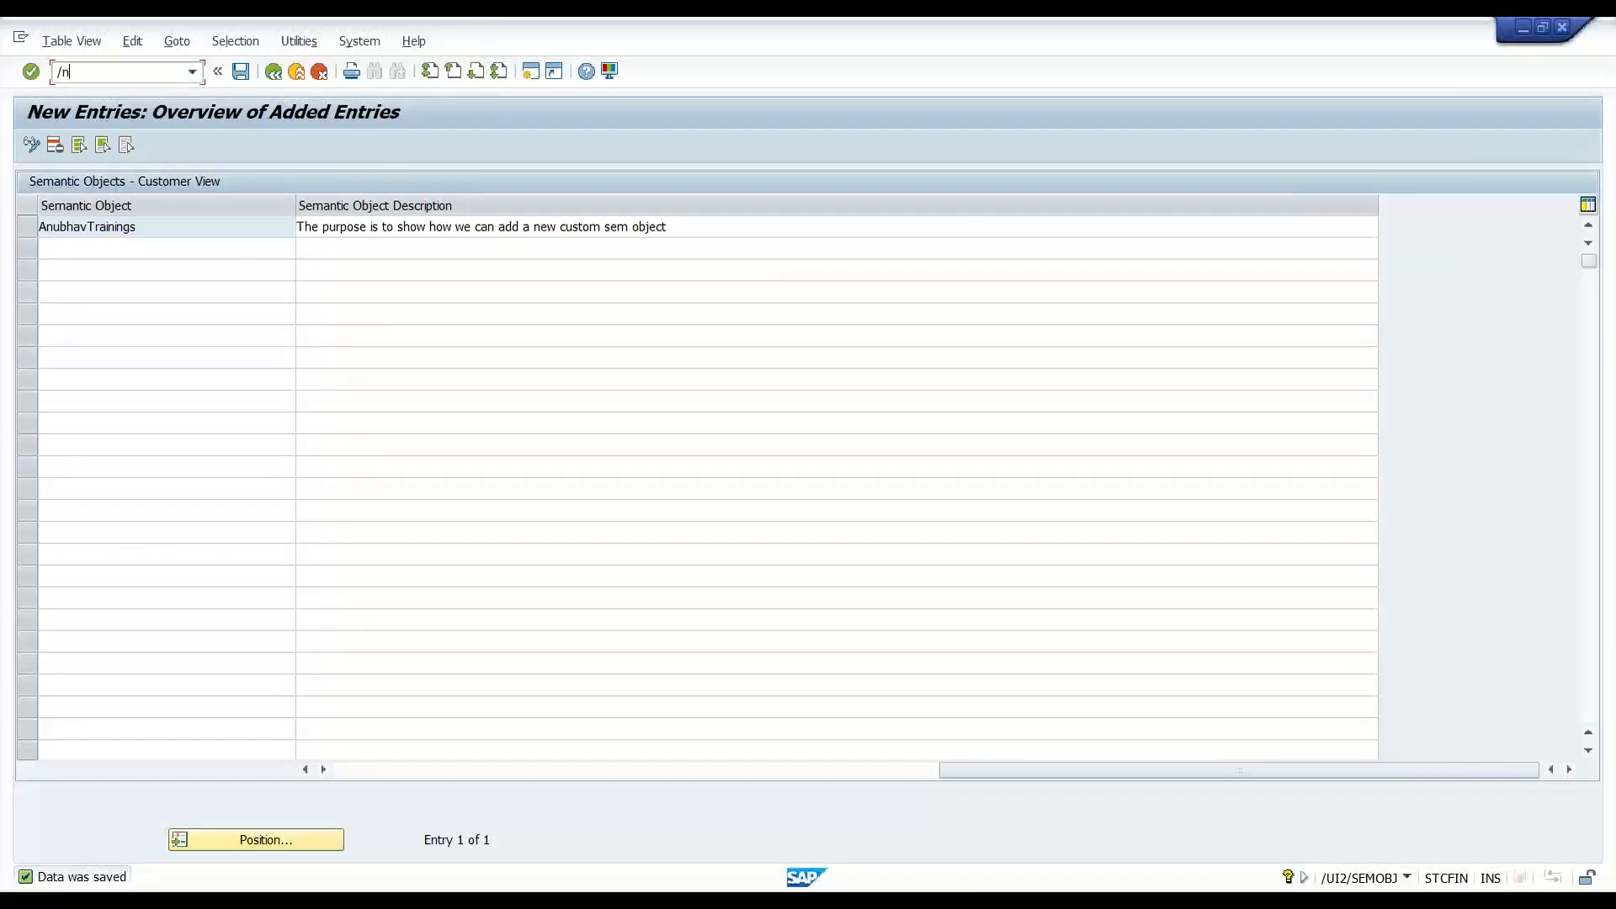
type("/n")
key("Return")
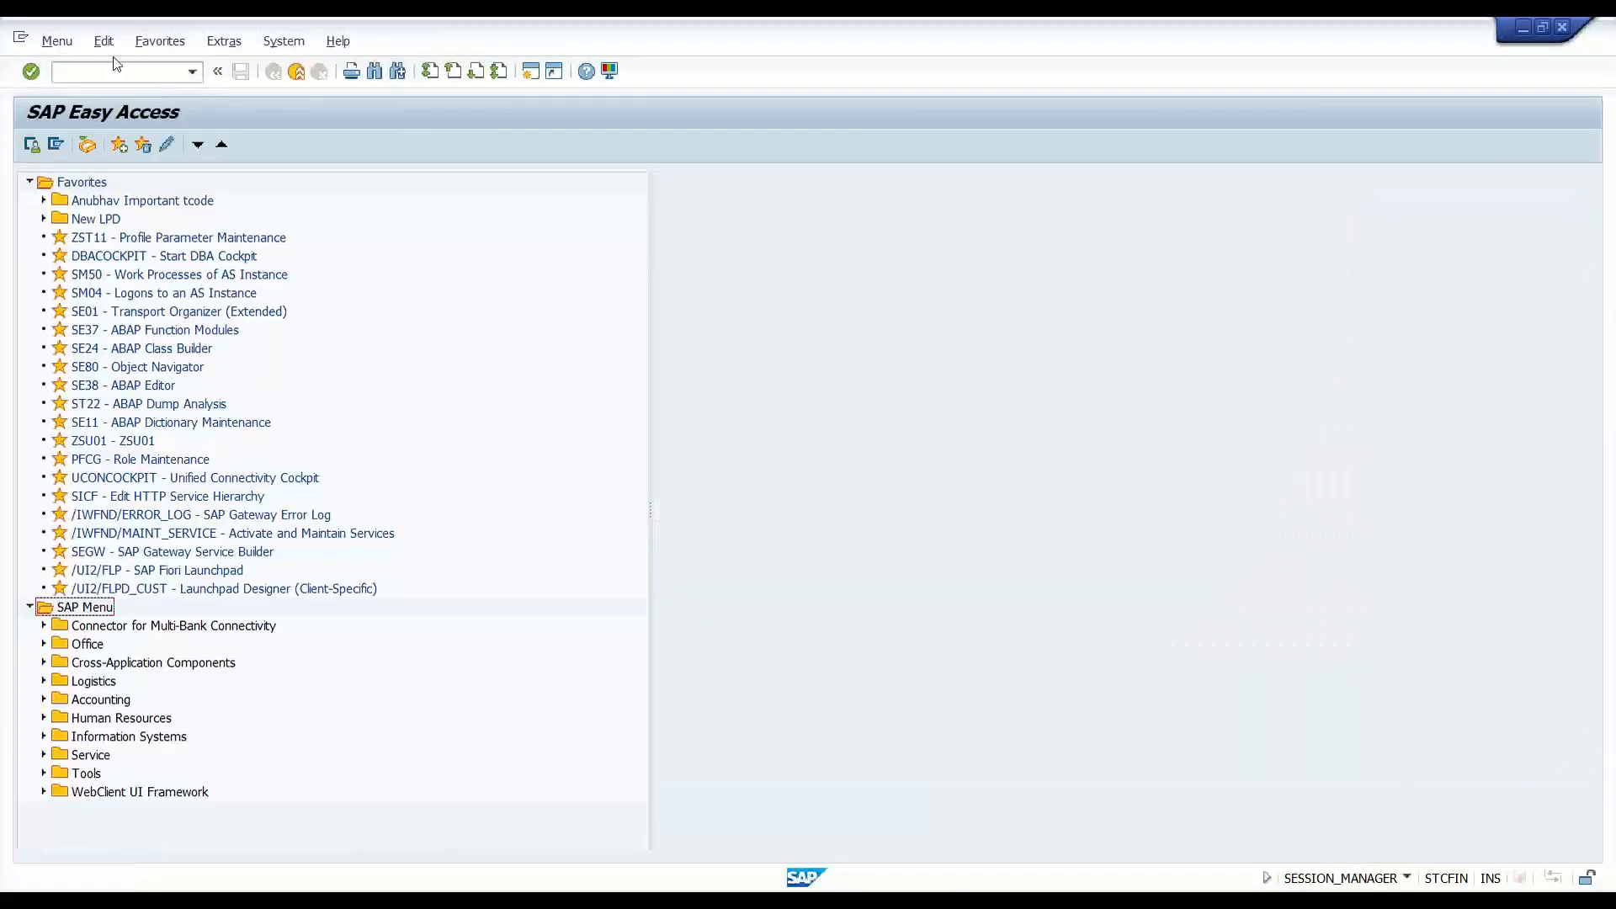
Open transaction PFCG and start creating a single role with the copied name ZBR_CA_MANAGE_PROD.
left_click(117, 69)
type("pfcg")
key("Return")
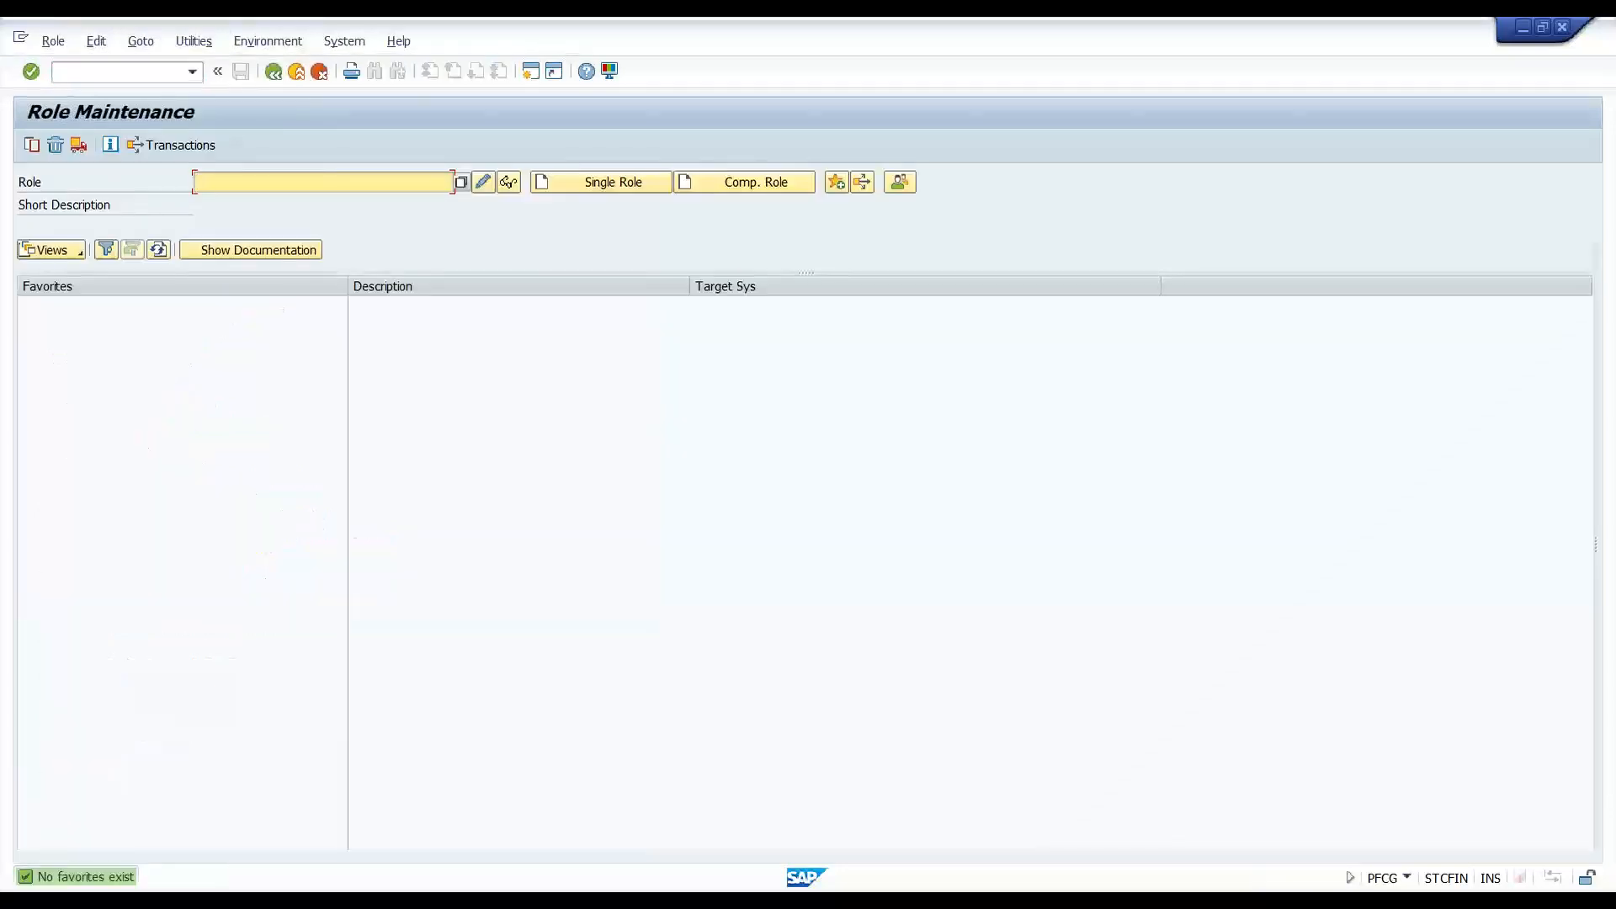
key("ctrl+v")
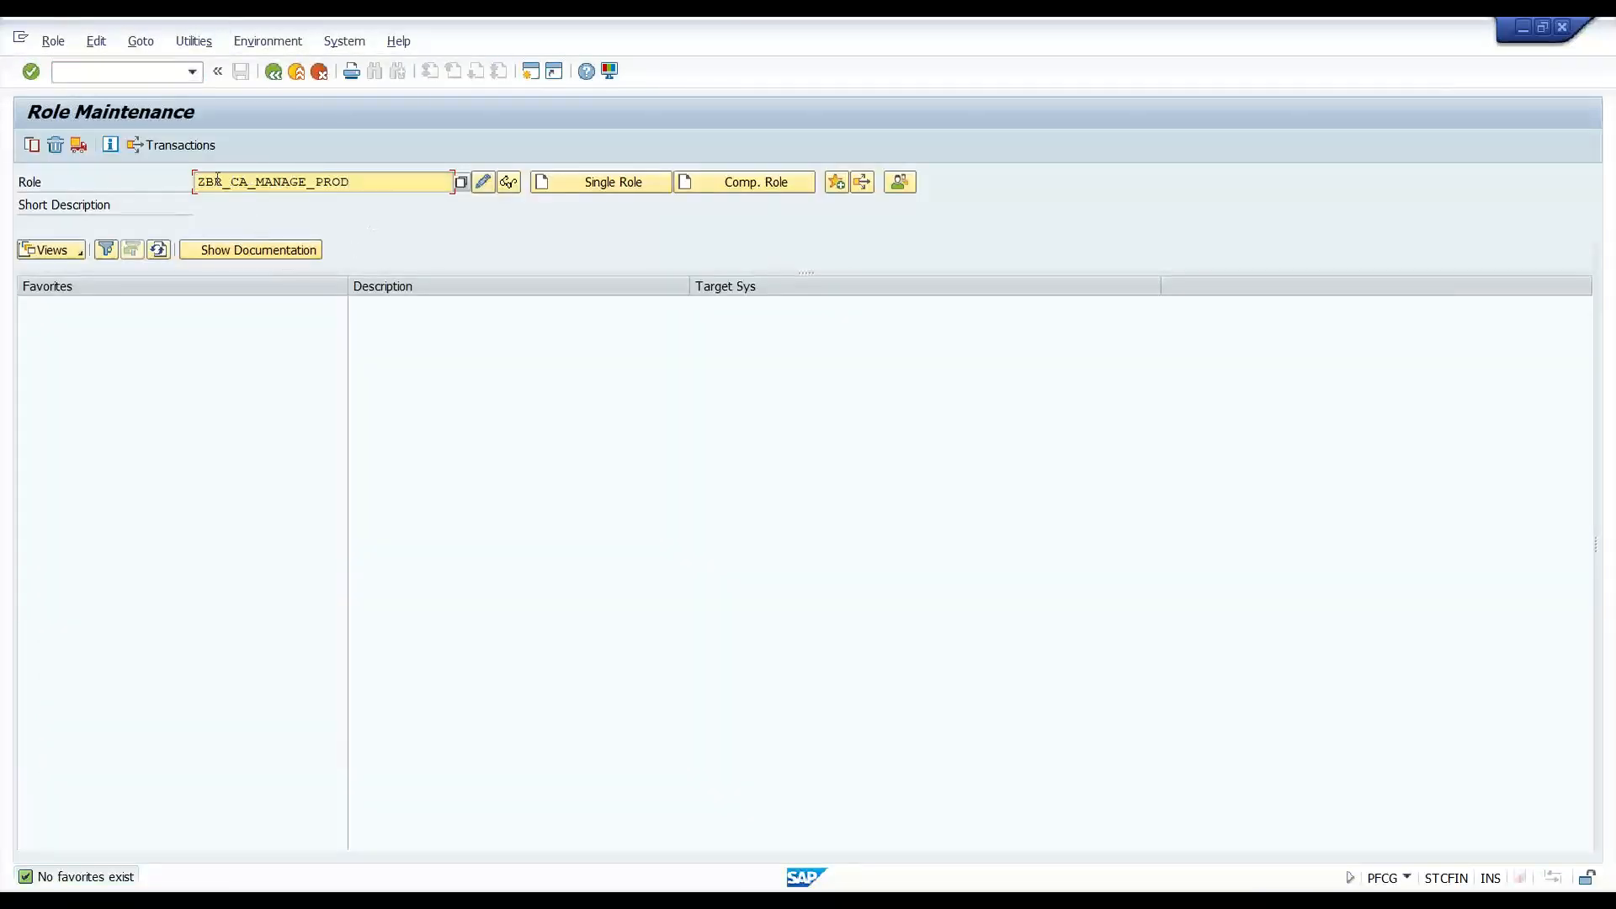
left_click(544, 186)
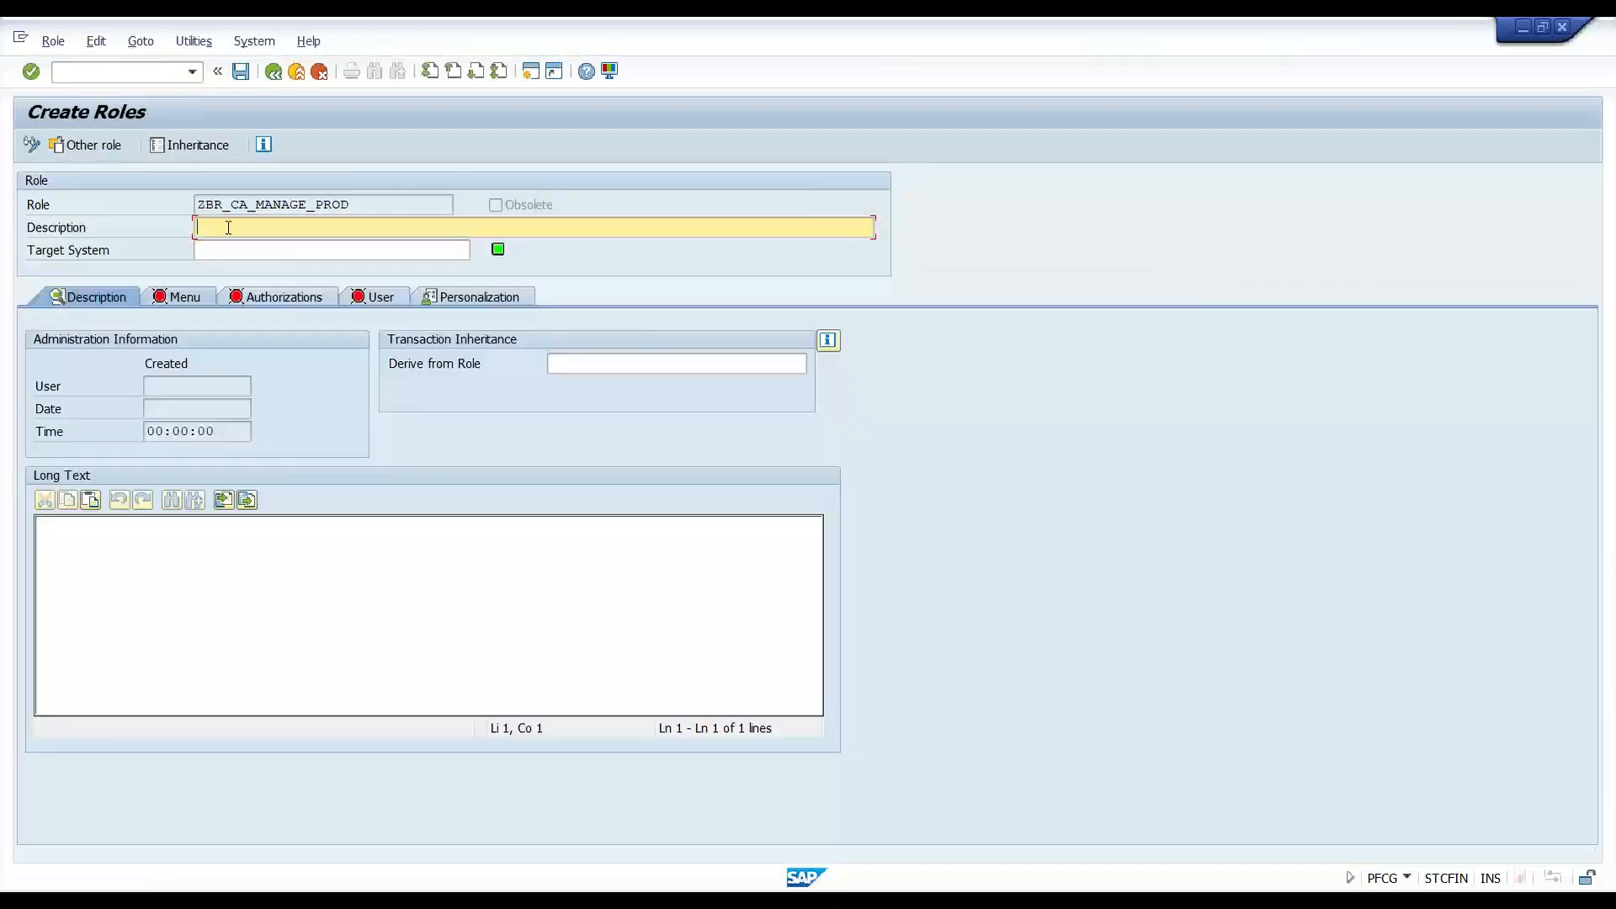
Describe the role as "Simple Business Role for accessing custom Fiori Apps" and save it while moving on to its menu definition.
type("Simple")
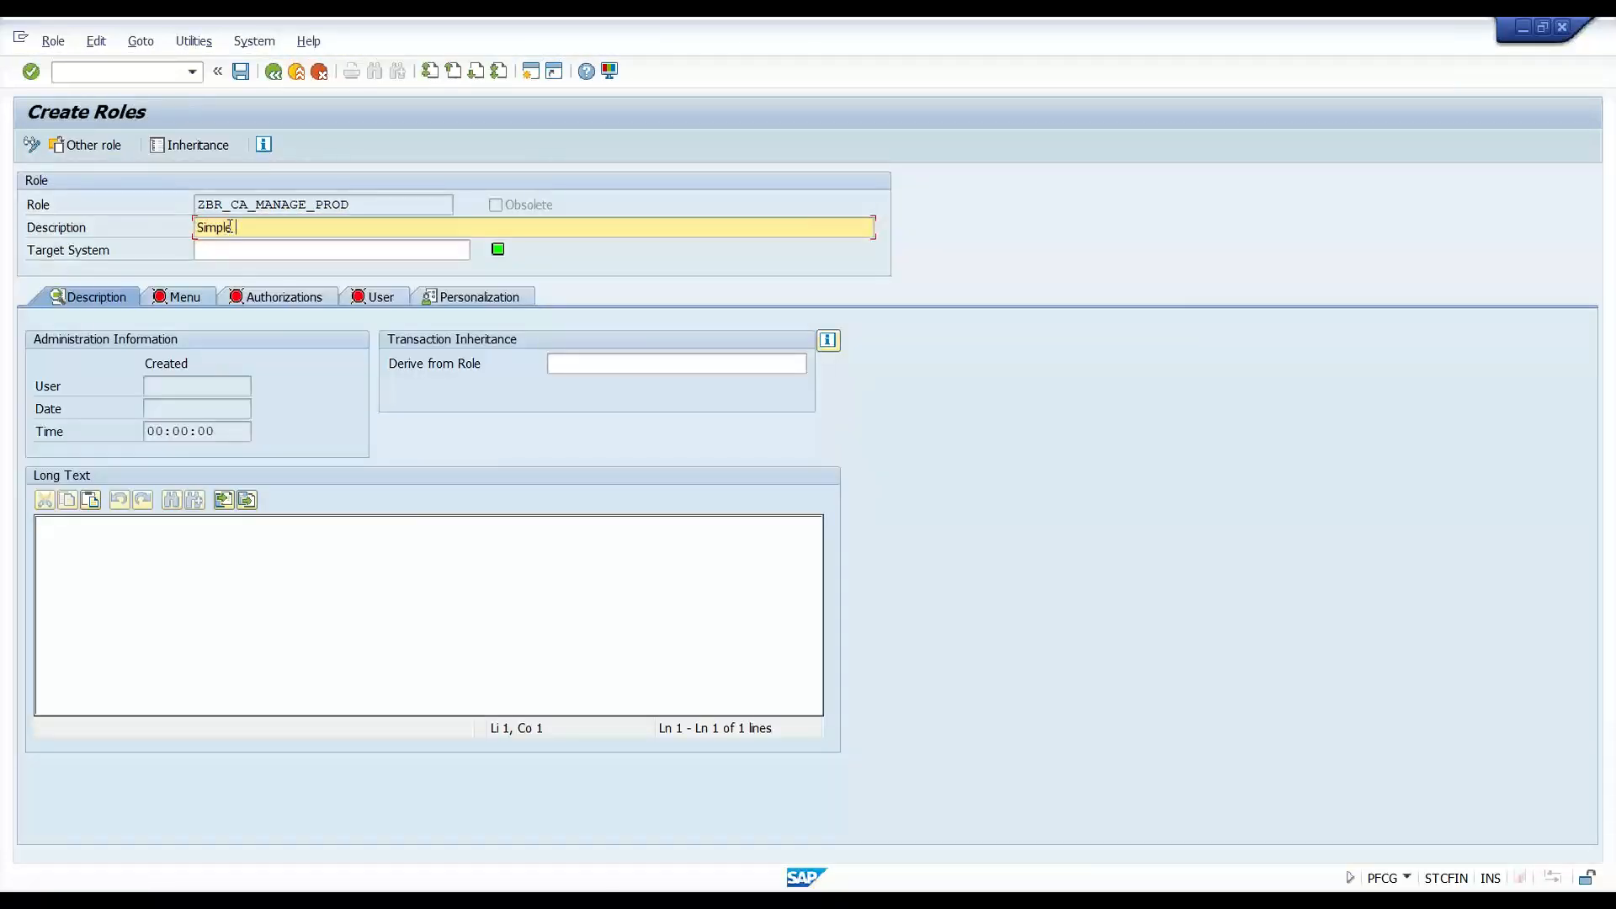
type(" Business Role for accessing custom F")
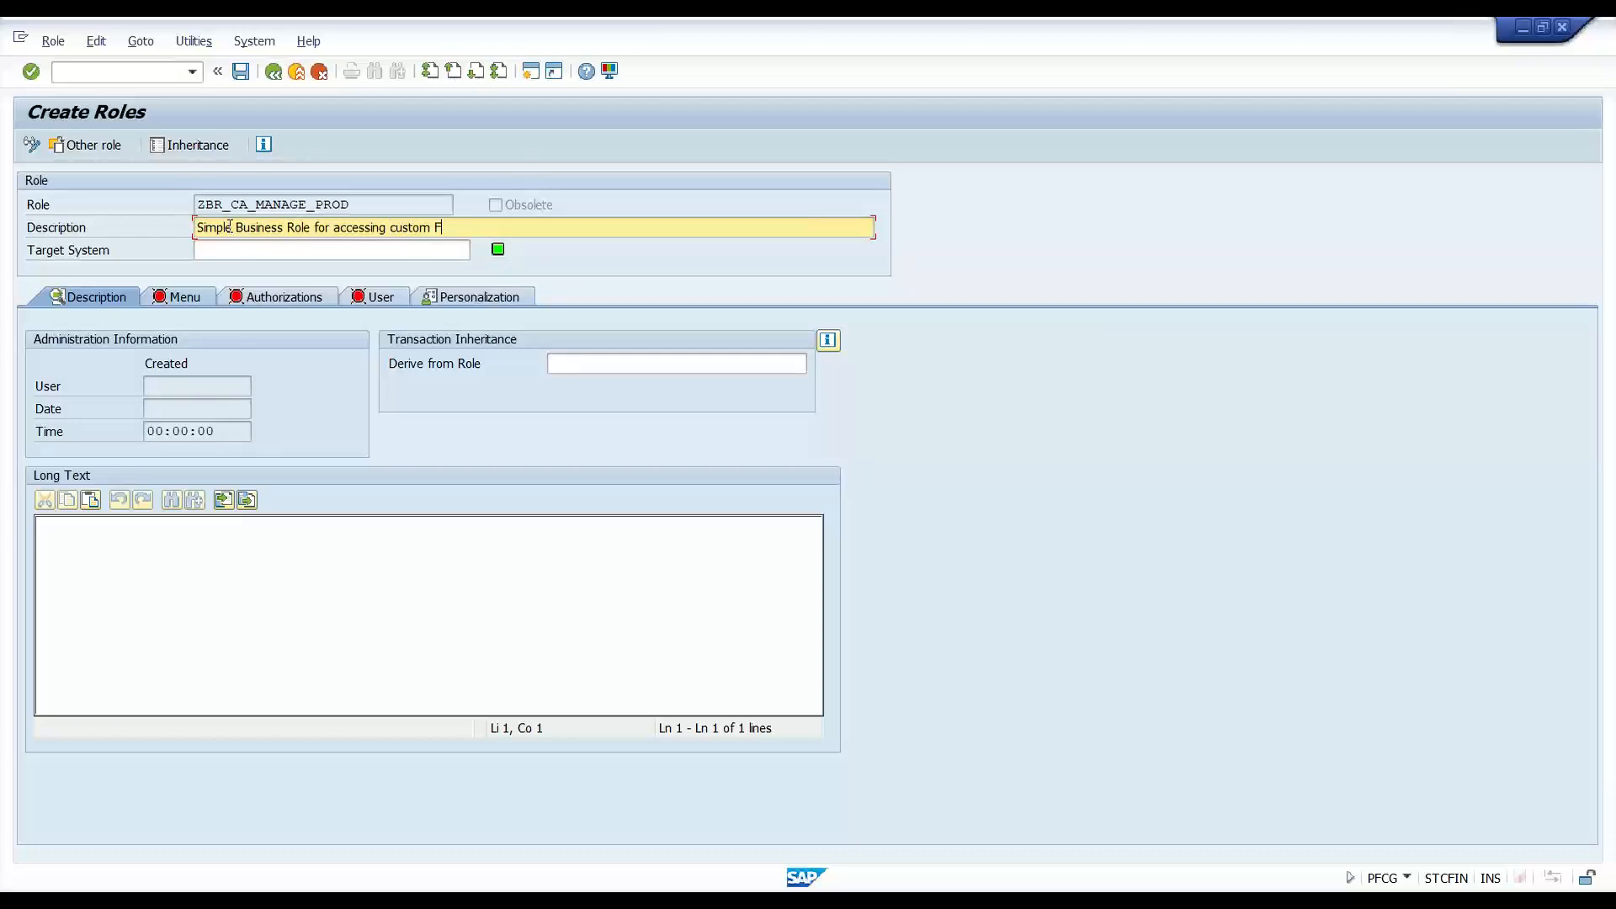
type("iori Apps")
left_click(206, 295)
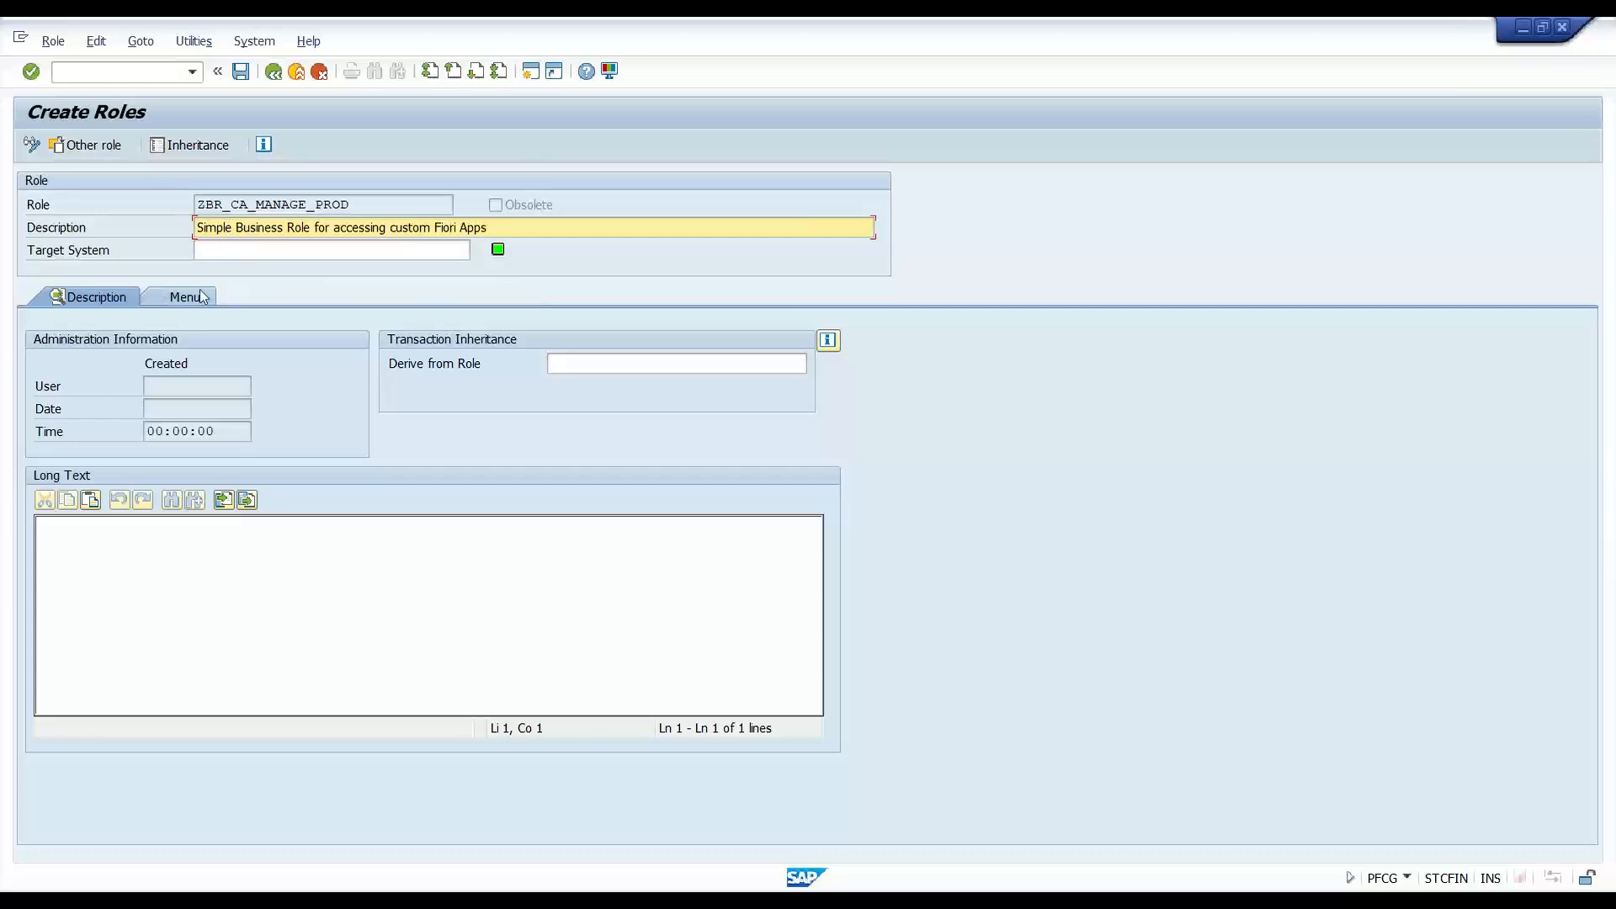
left_click(318, 424)
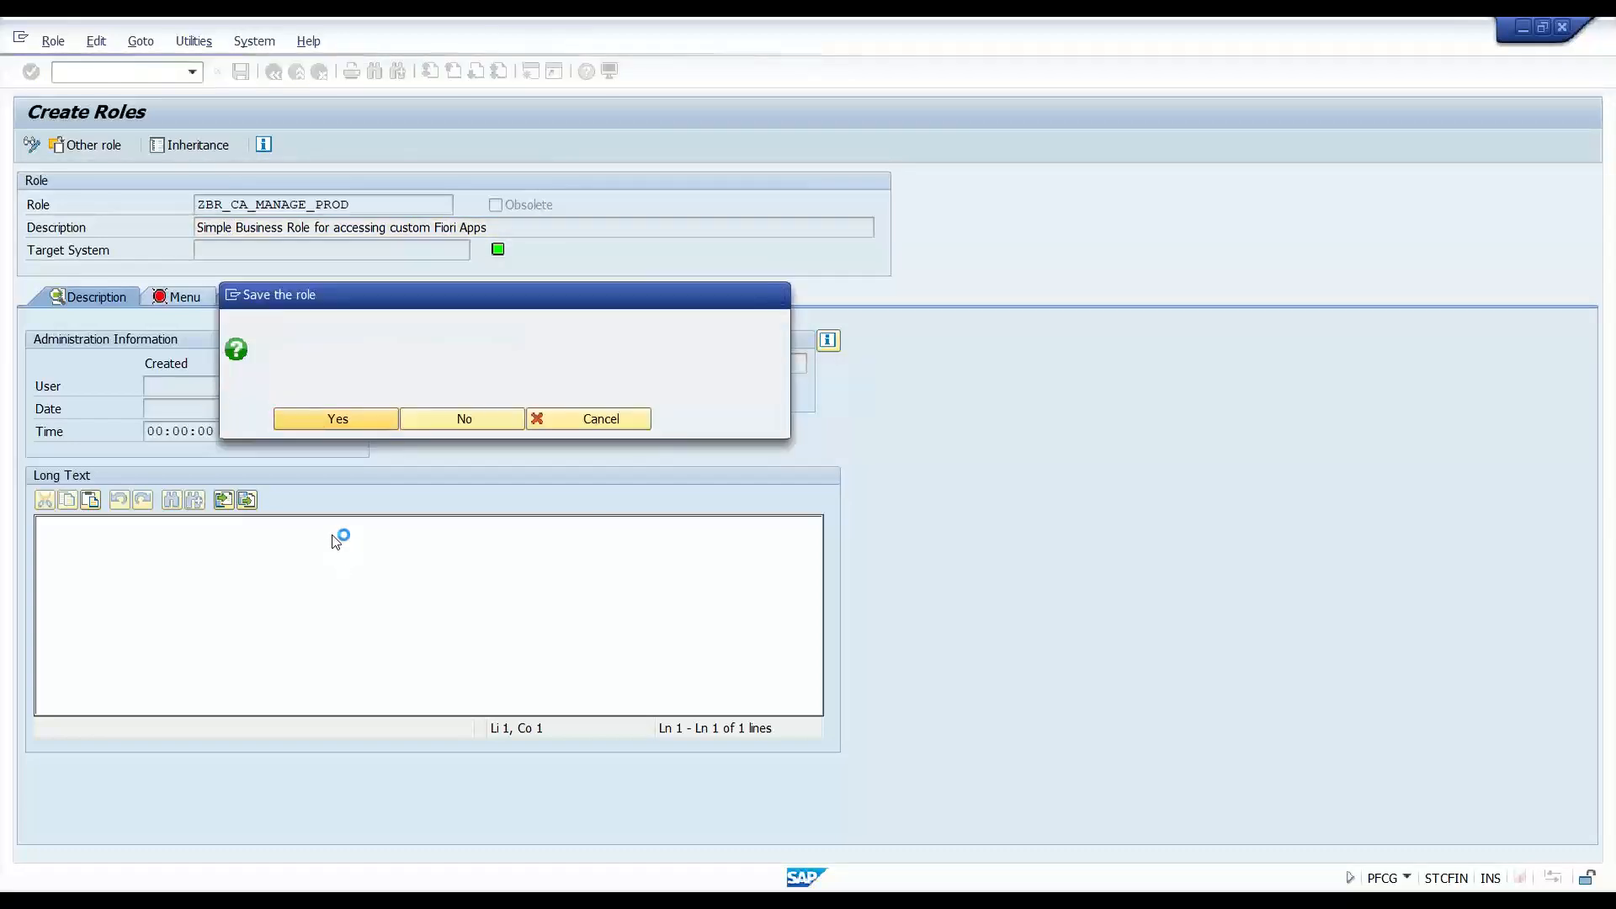
Add the SAP Fiori launchpad catalog ZTC_CA_MANAGE_PRD to the role menu, copying its ID from the PowerPoint slide.
left_click(261, 340)
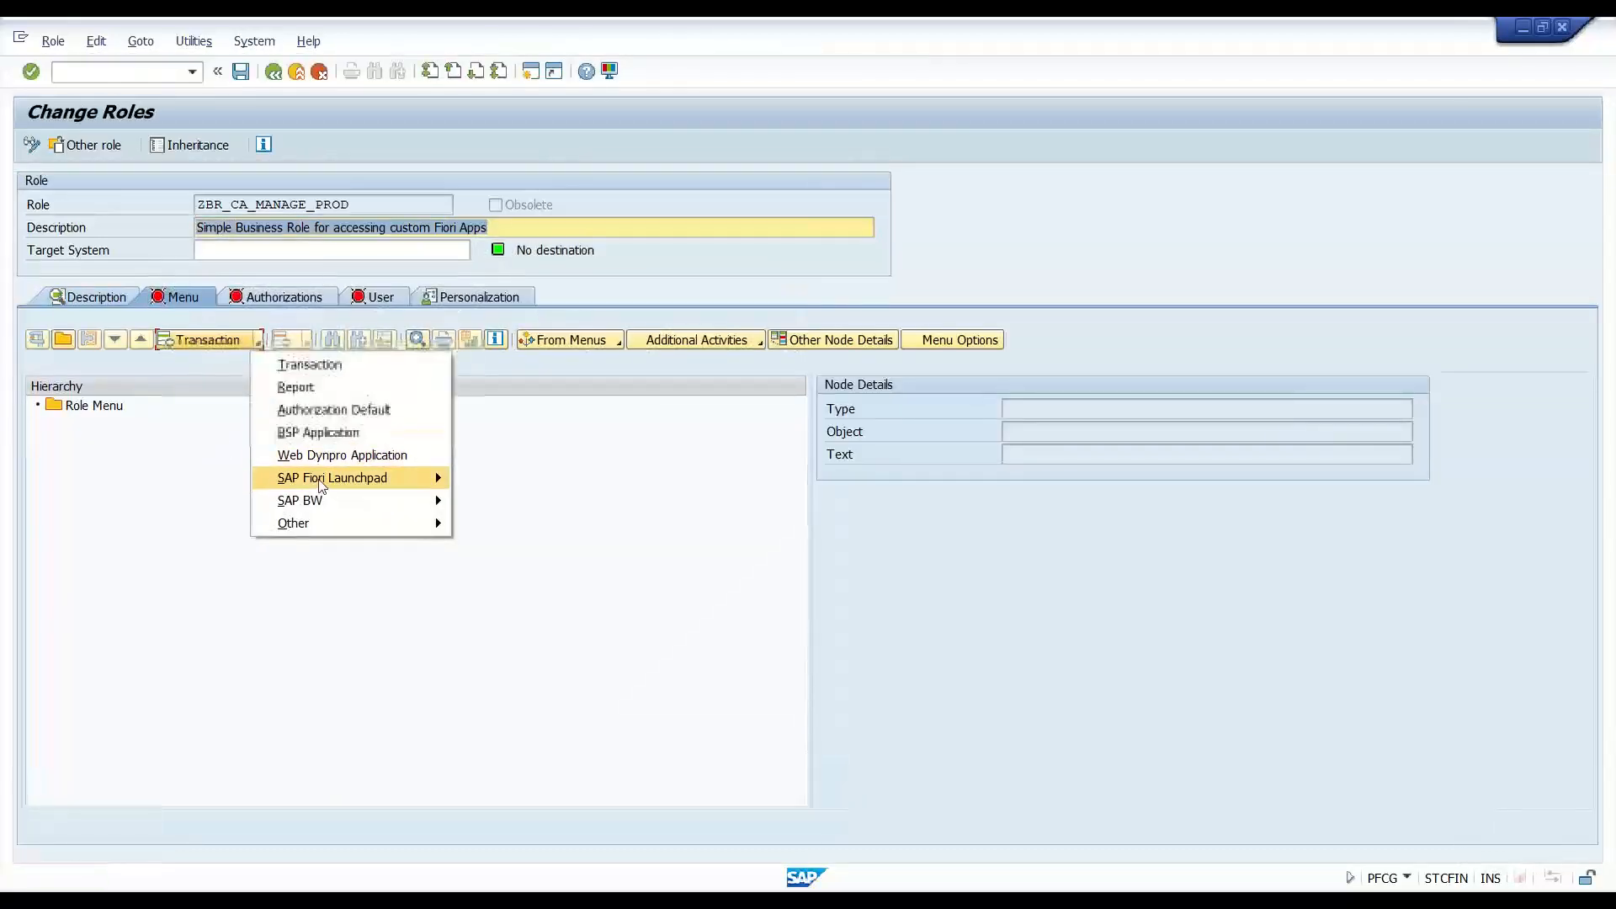
mouse_move(345, 481)
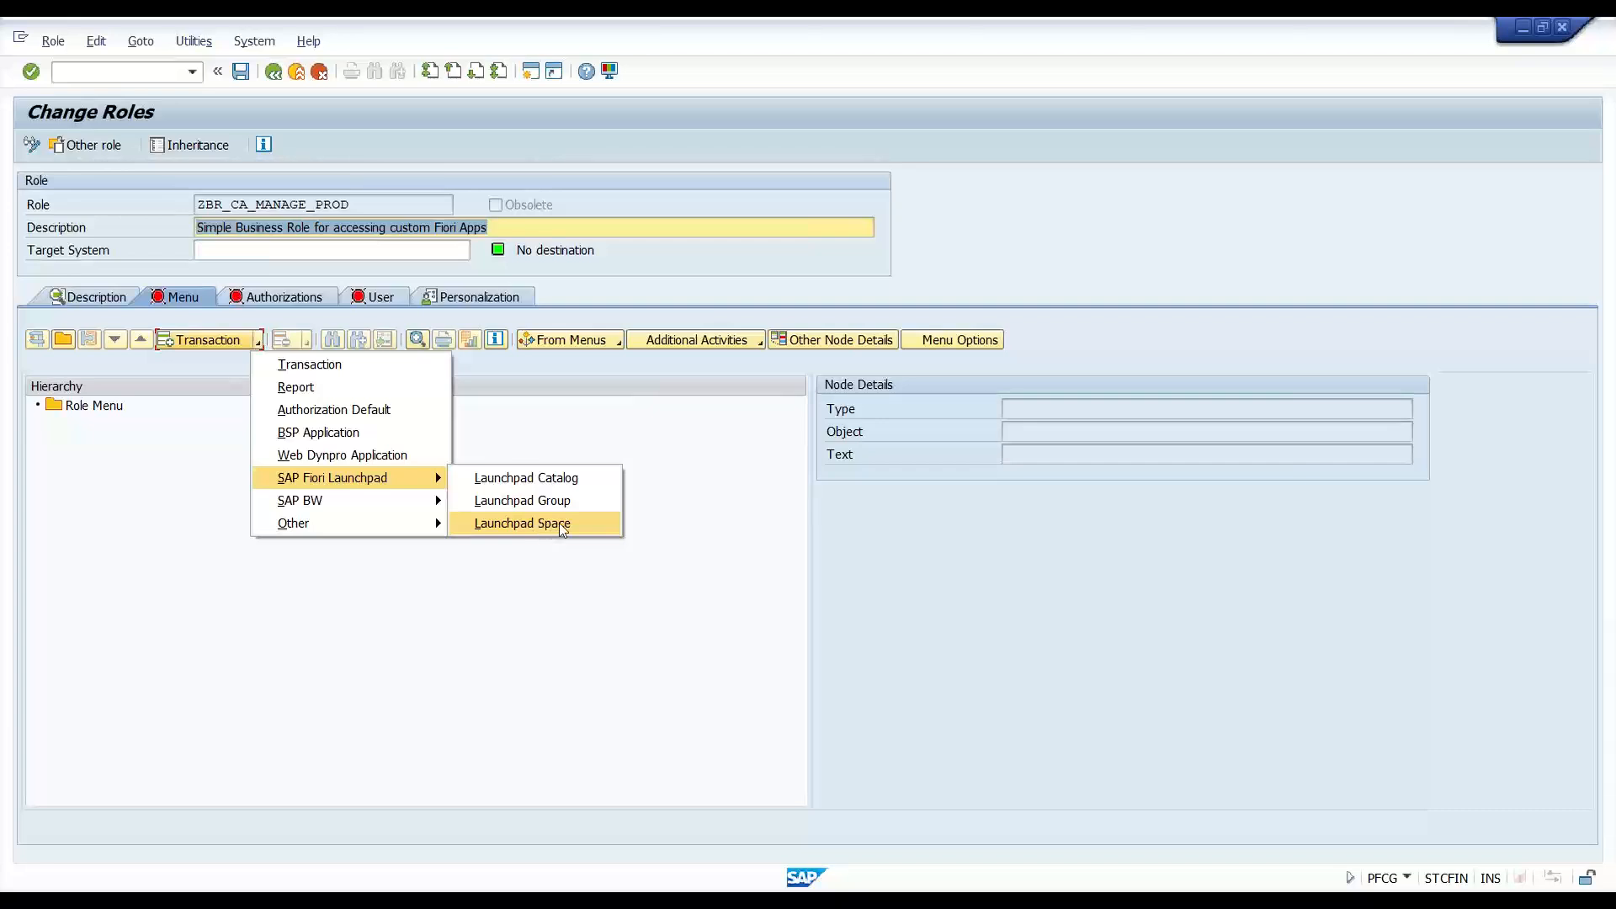
left_click(566, 480)
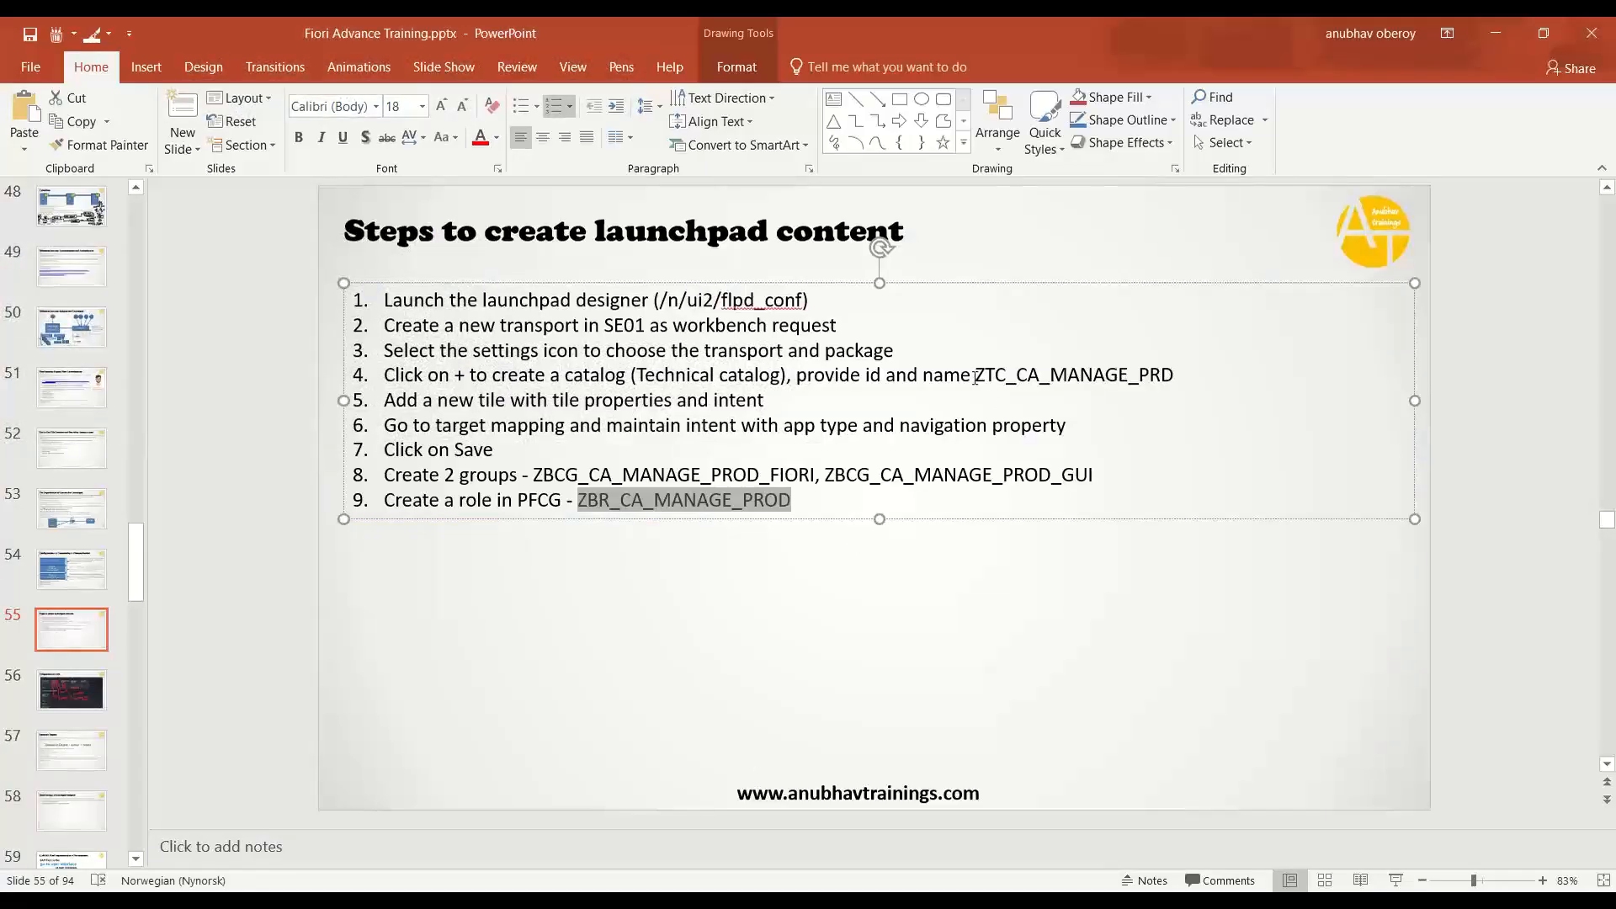
left_click_drag(975, 378, 1174, 377)
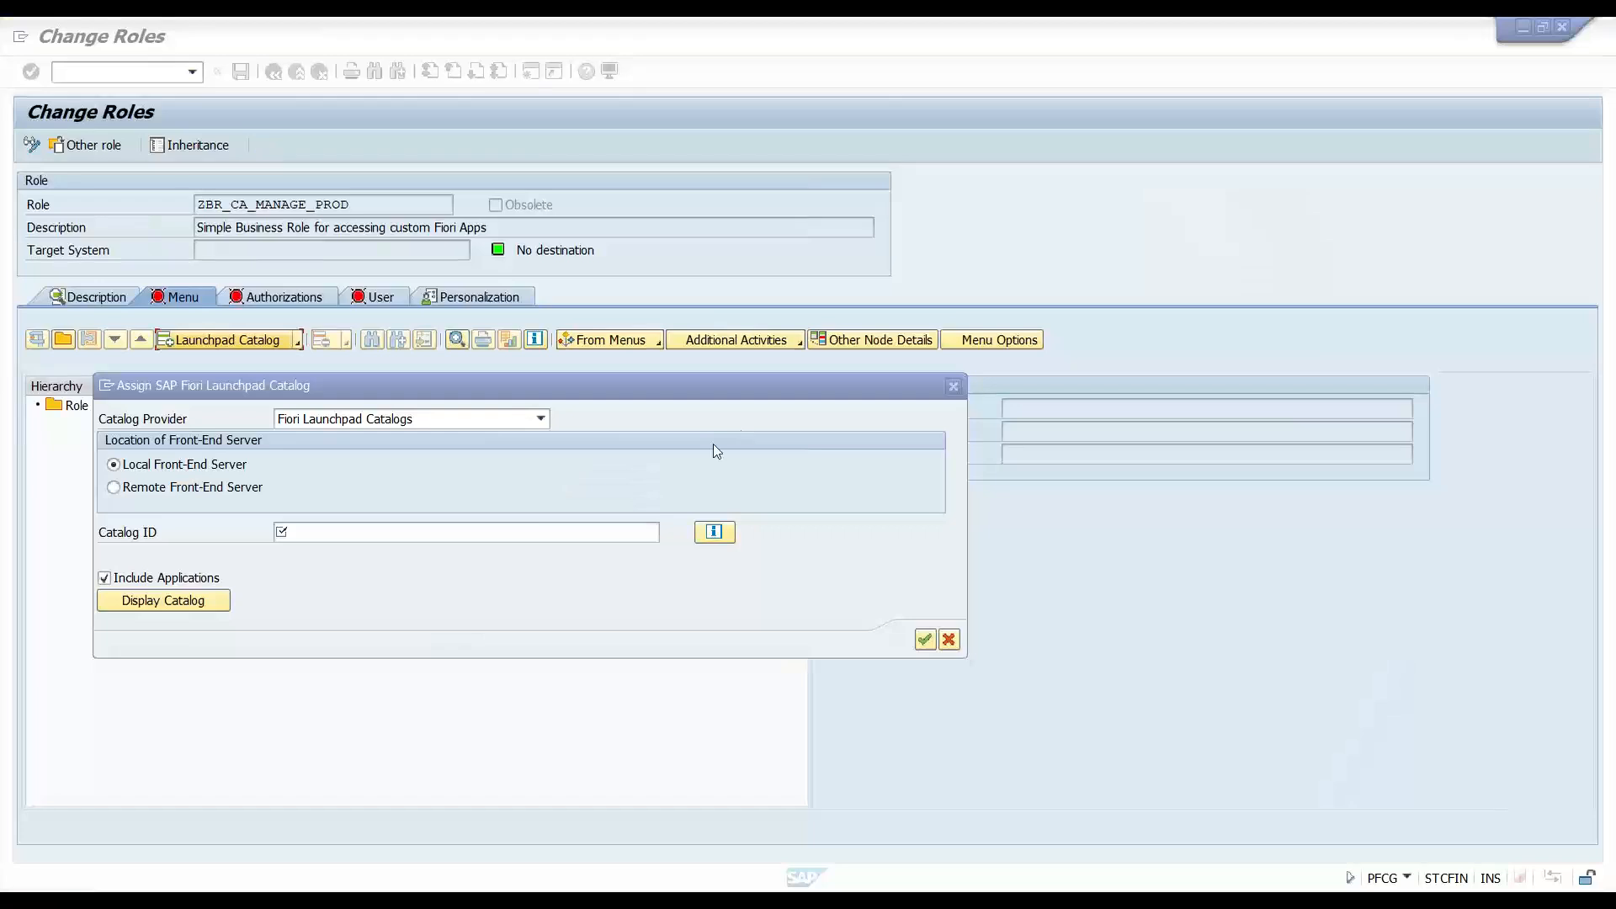
key("ctrl+v")
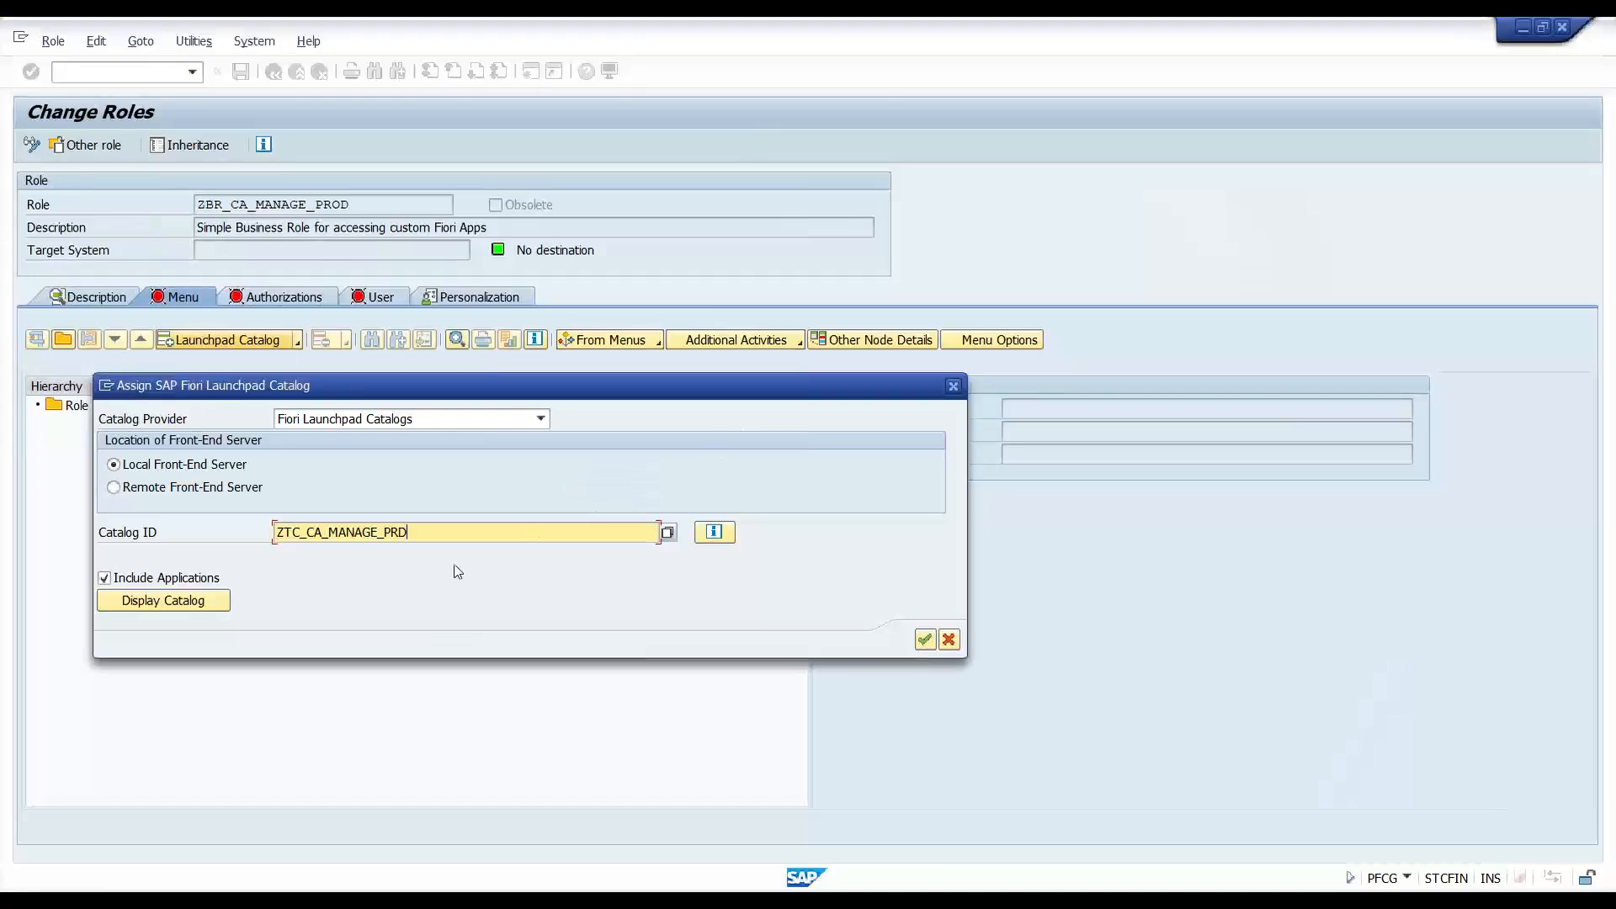
left_click(925, 640)
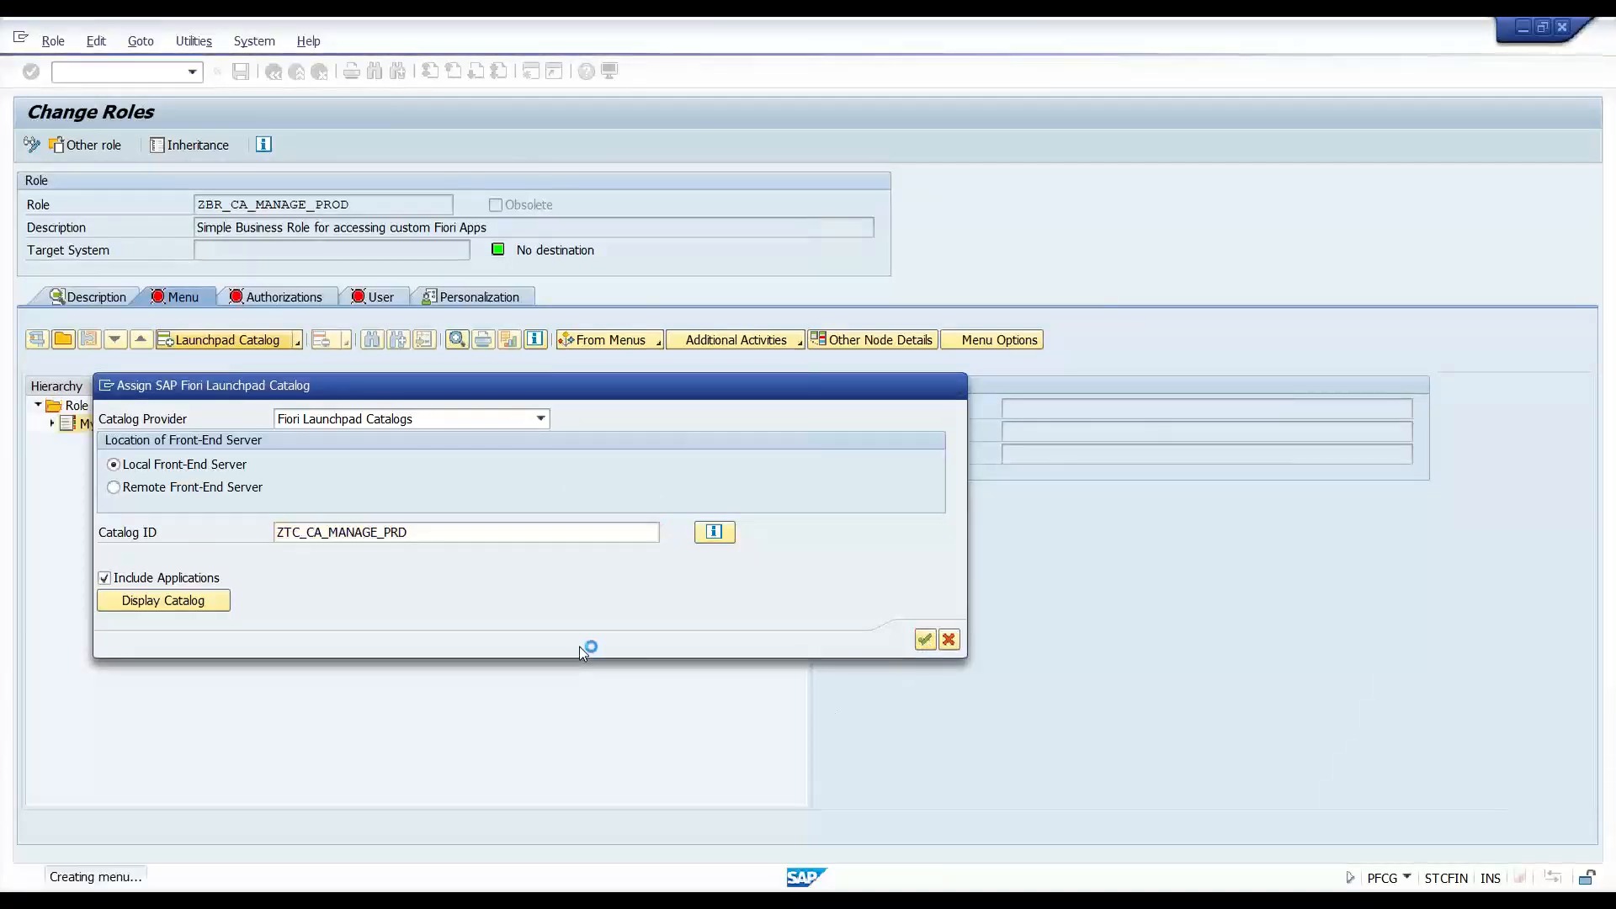
Switch to PowerPoint, copy the group ID ZBCG_CA_MANAGE_PROD_FIORI from the slide and return to the role in SAP GUI.
key("alt+Tab")
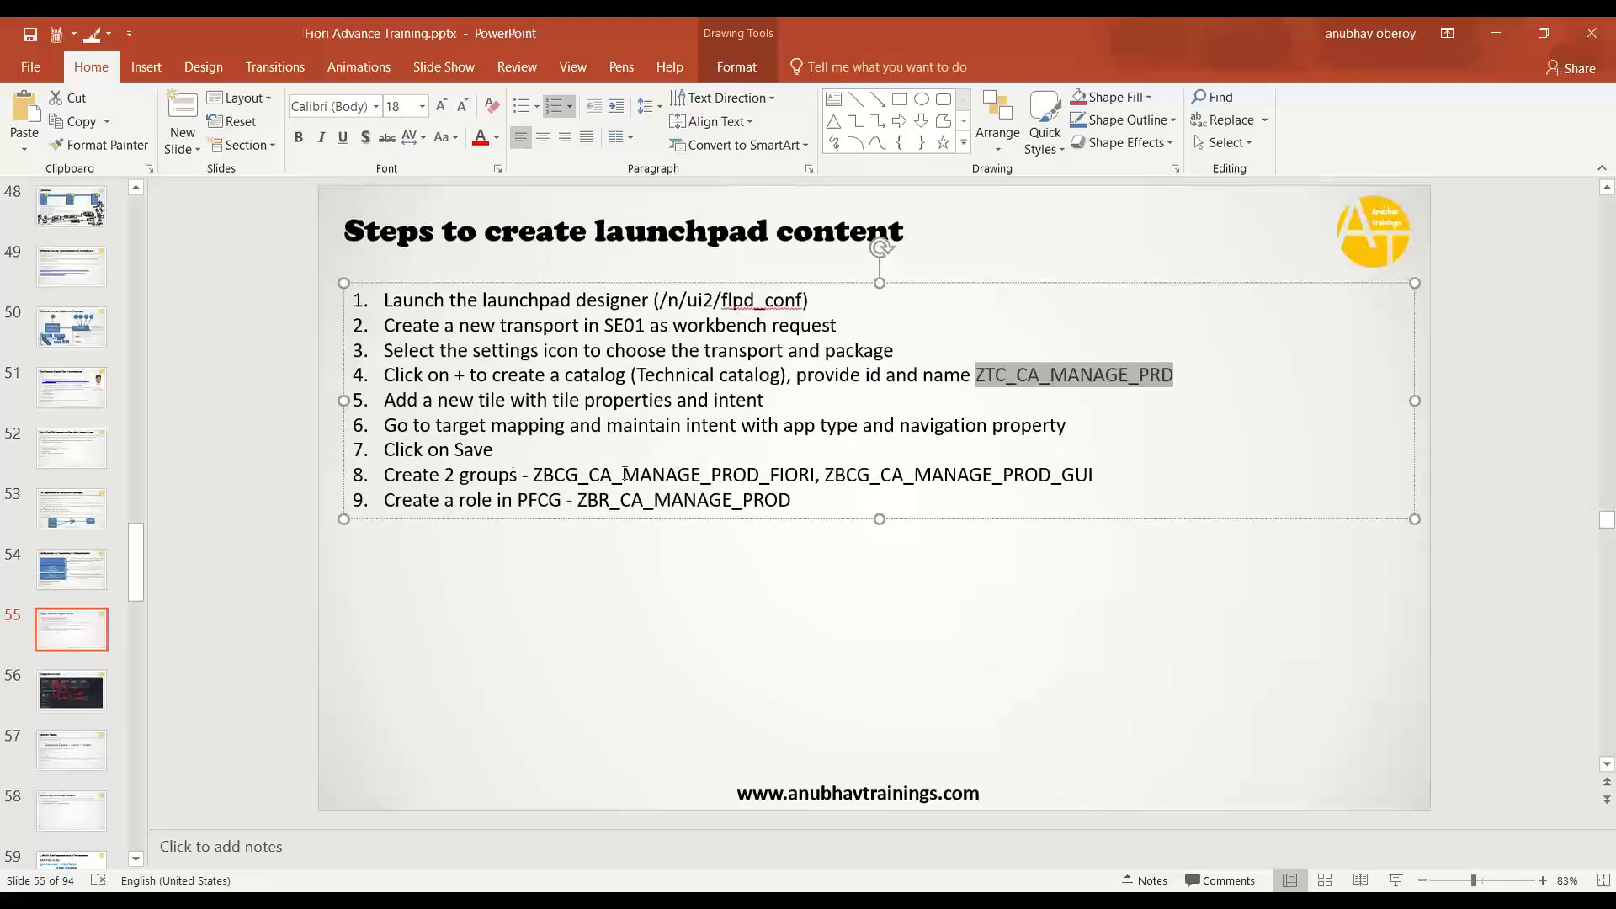
left_click_drag(536, 475, 813, 480)
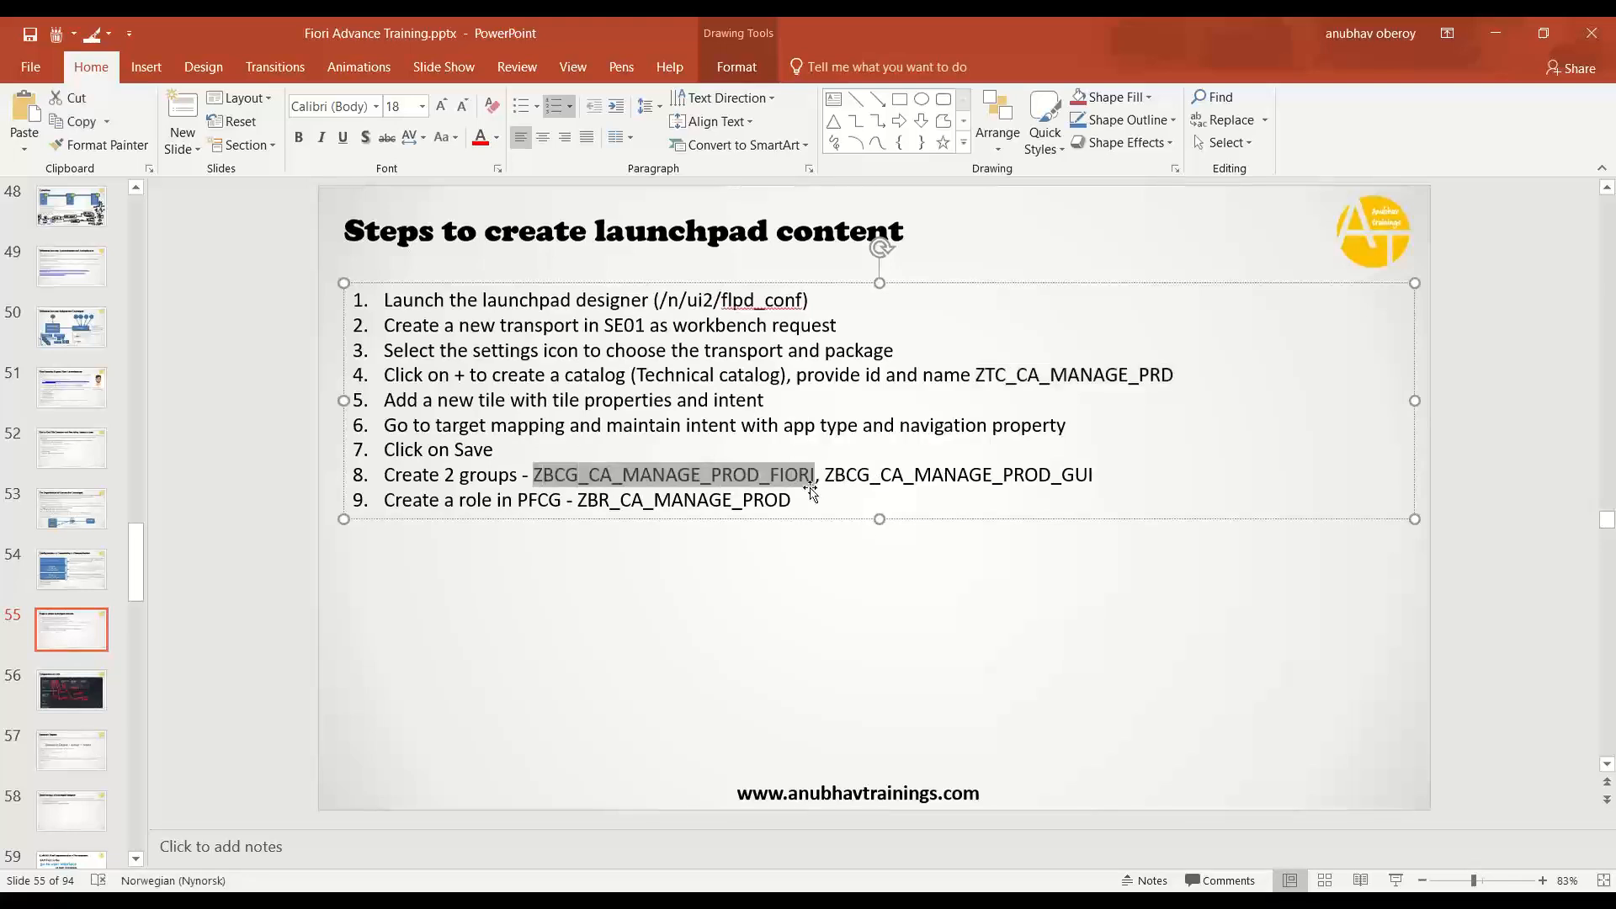
key("alt+Tab")
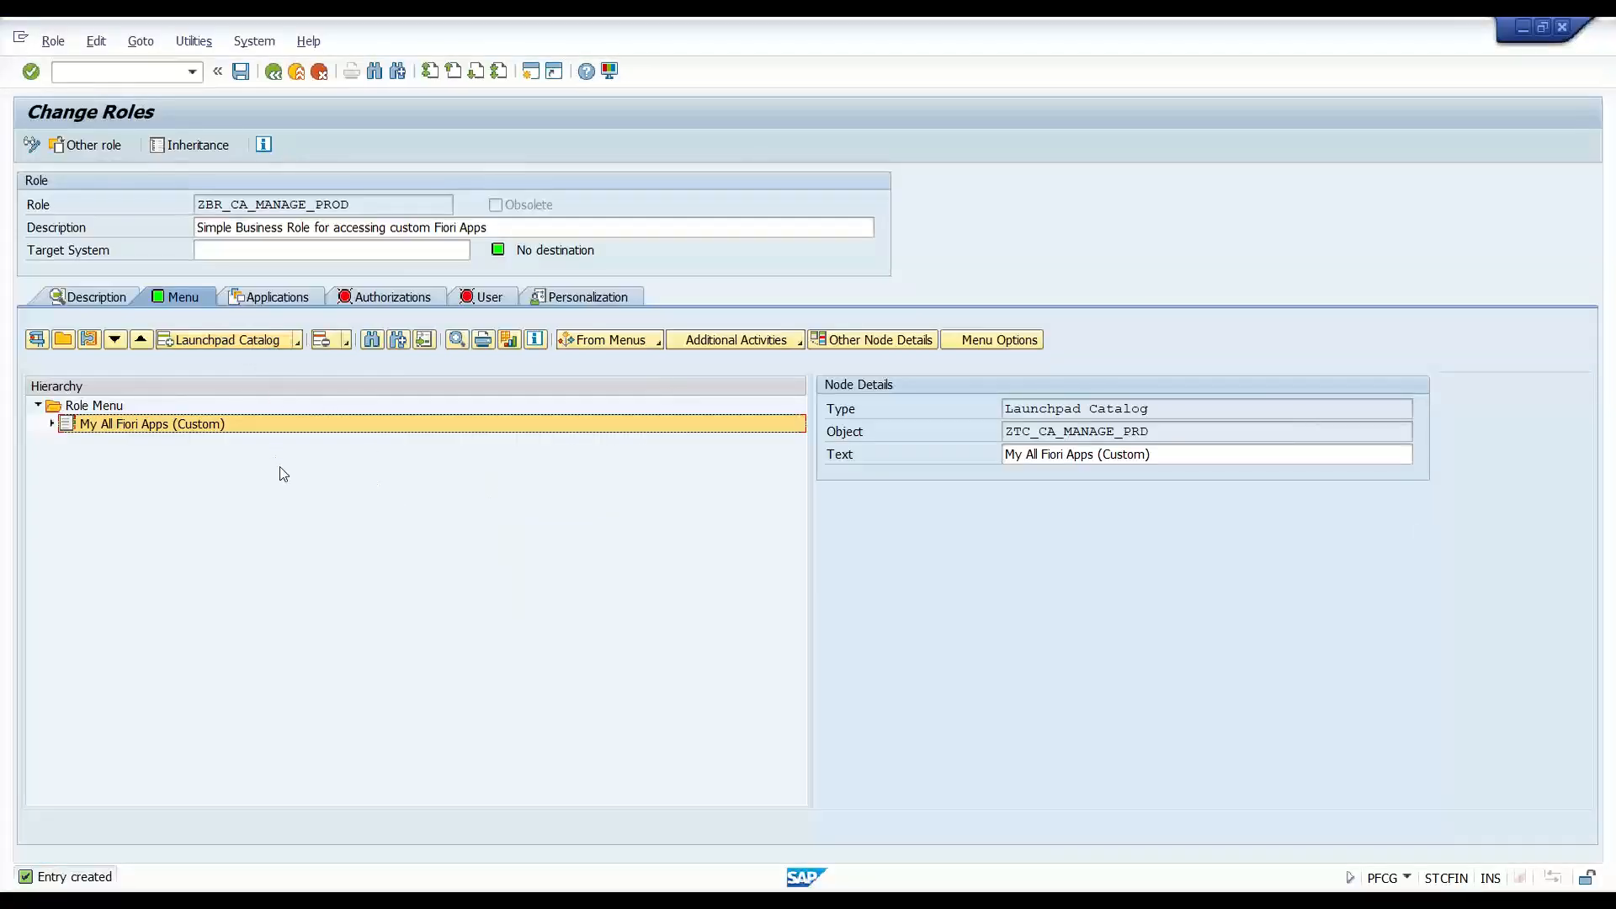
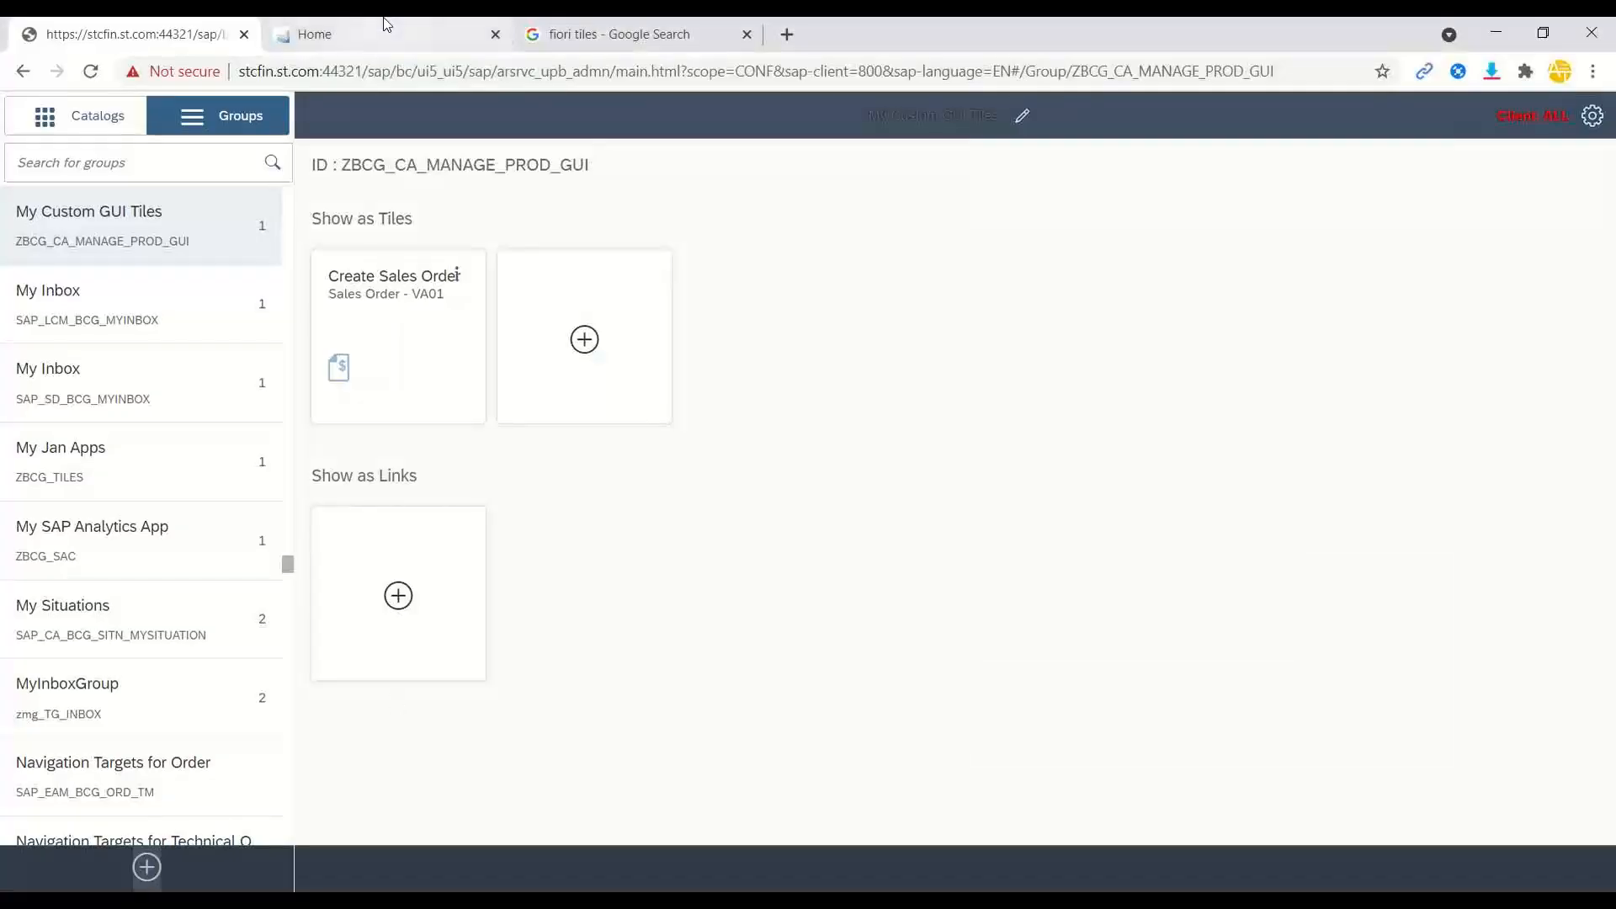
Look at the App Finder and the list of home page groups in the browser's Fiori launchpad, and return to the role in SAP GUI.
left_click(387, 29)
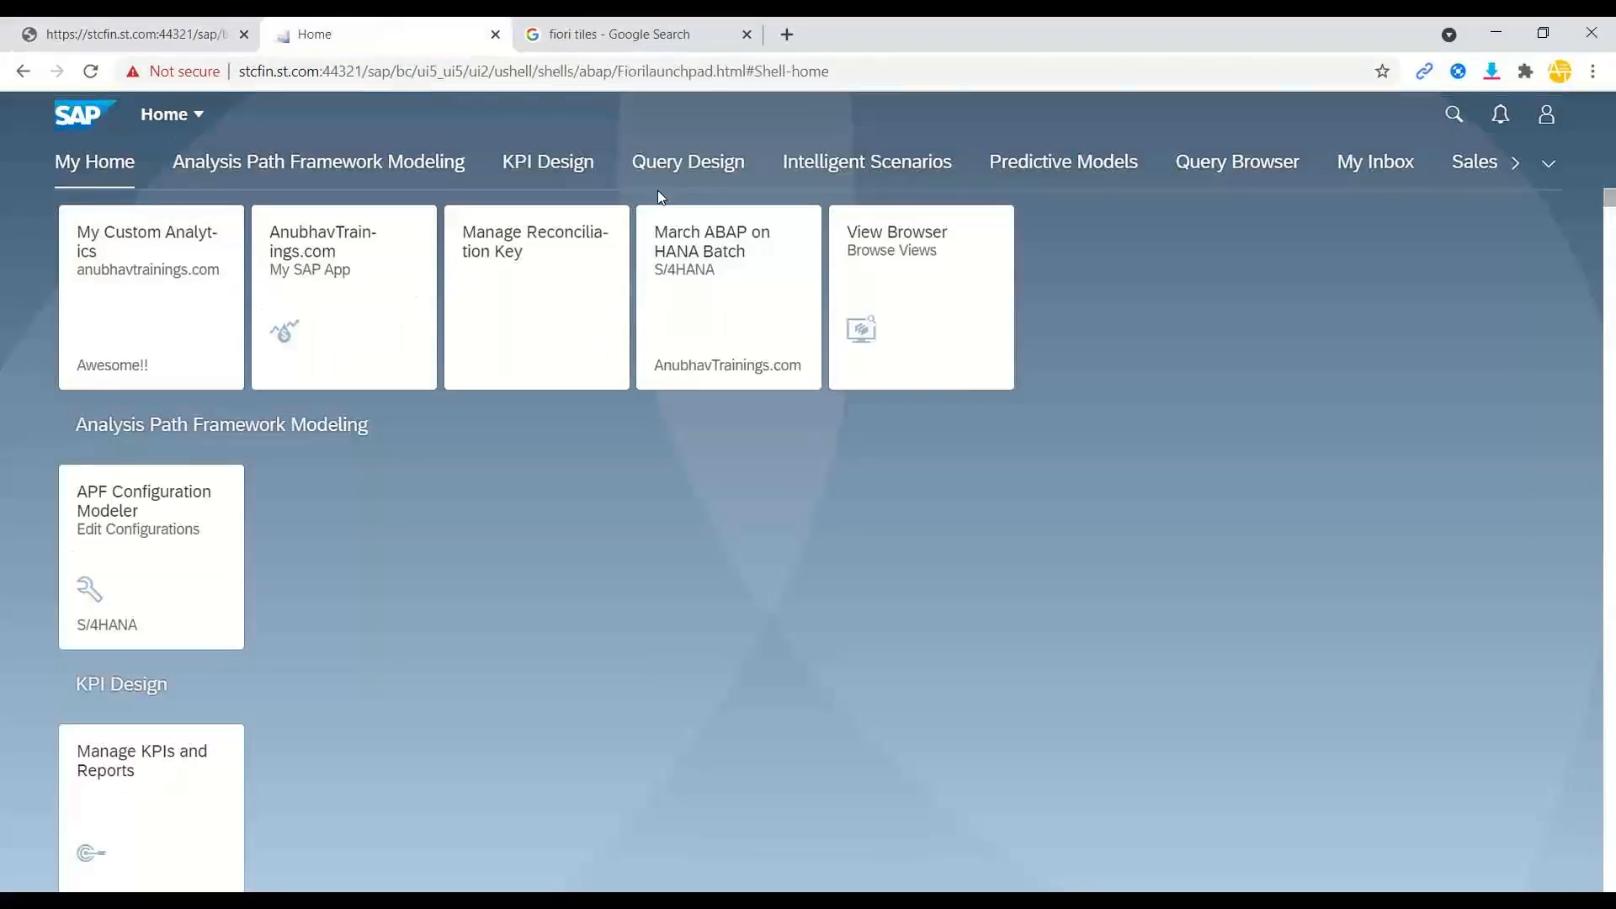
left_click(1545, 114)
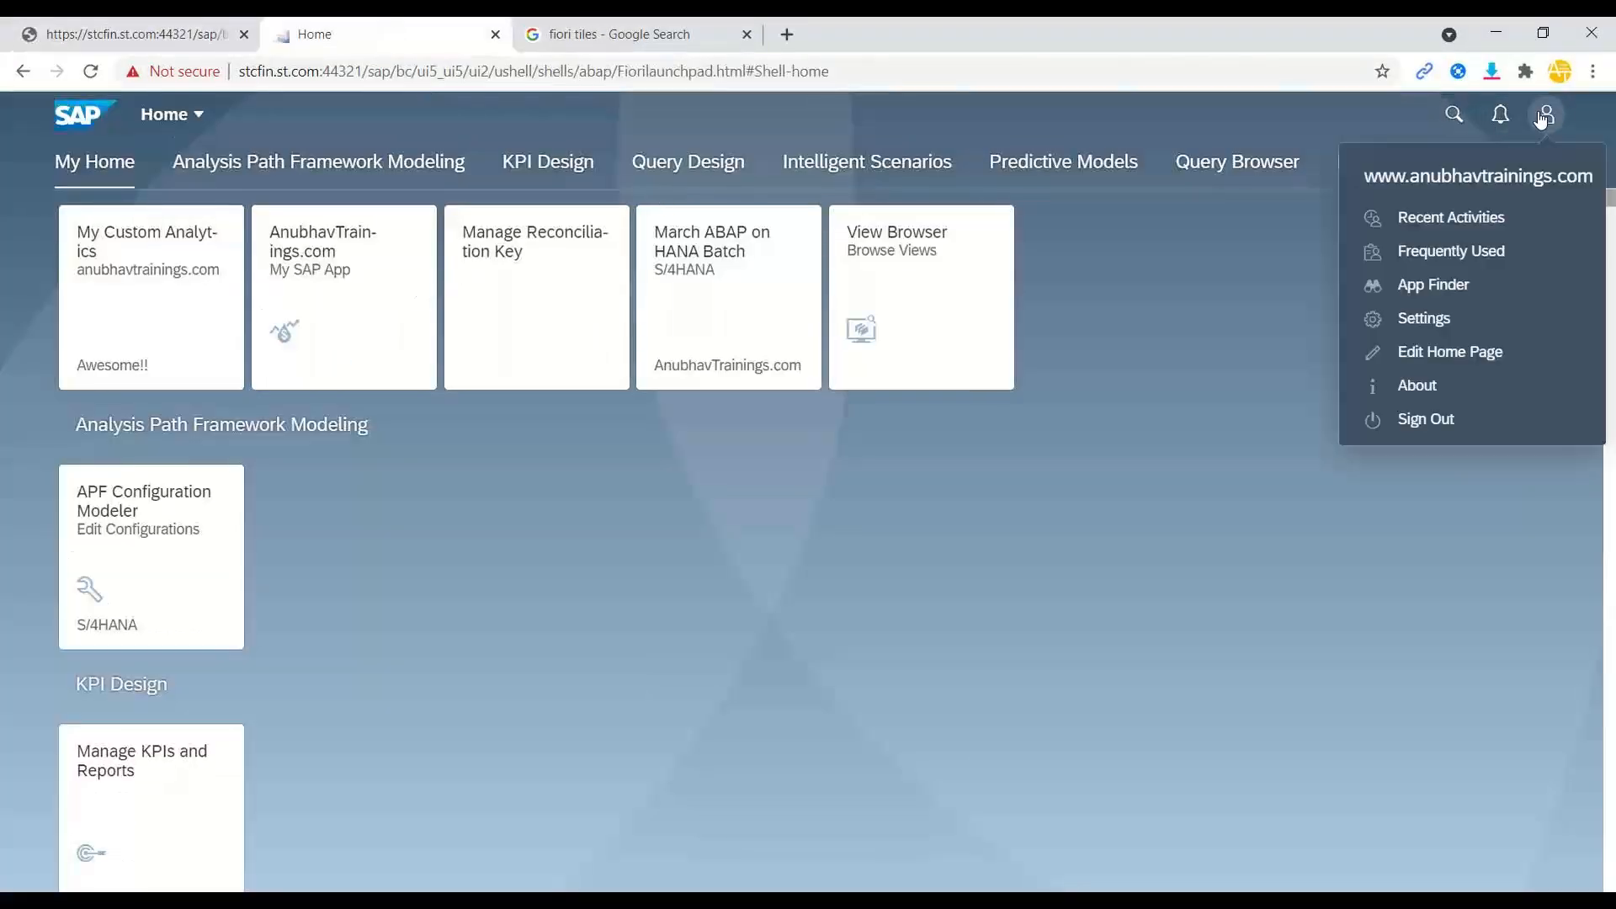
left_click(1431, 285)
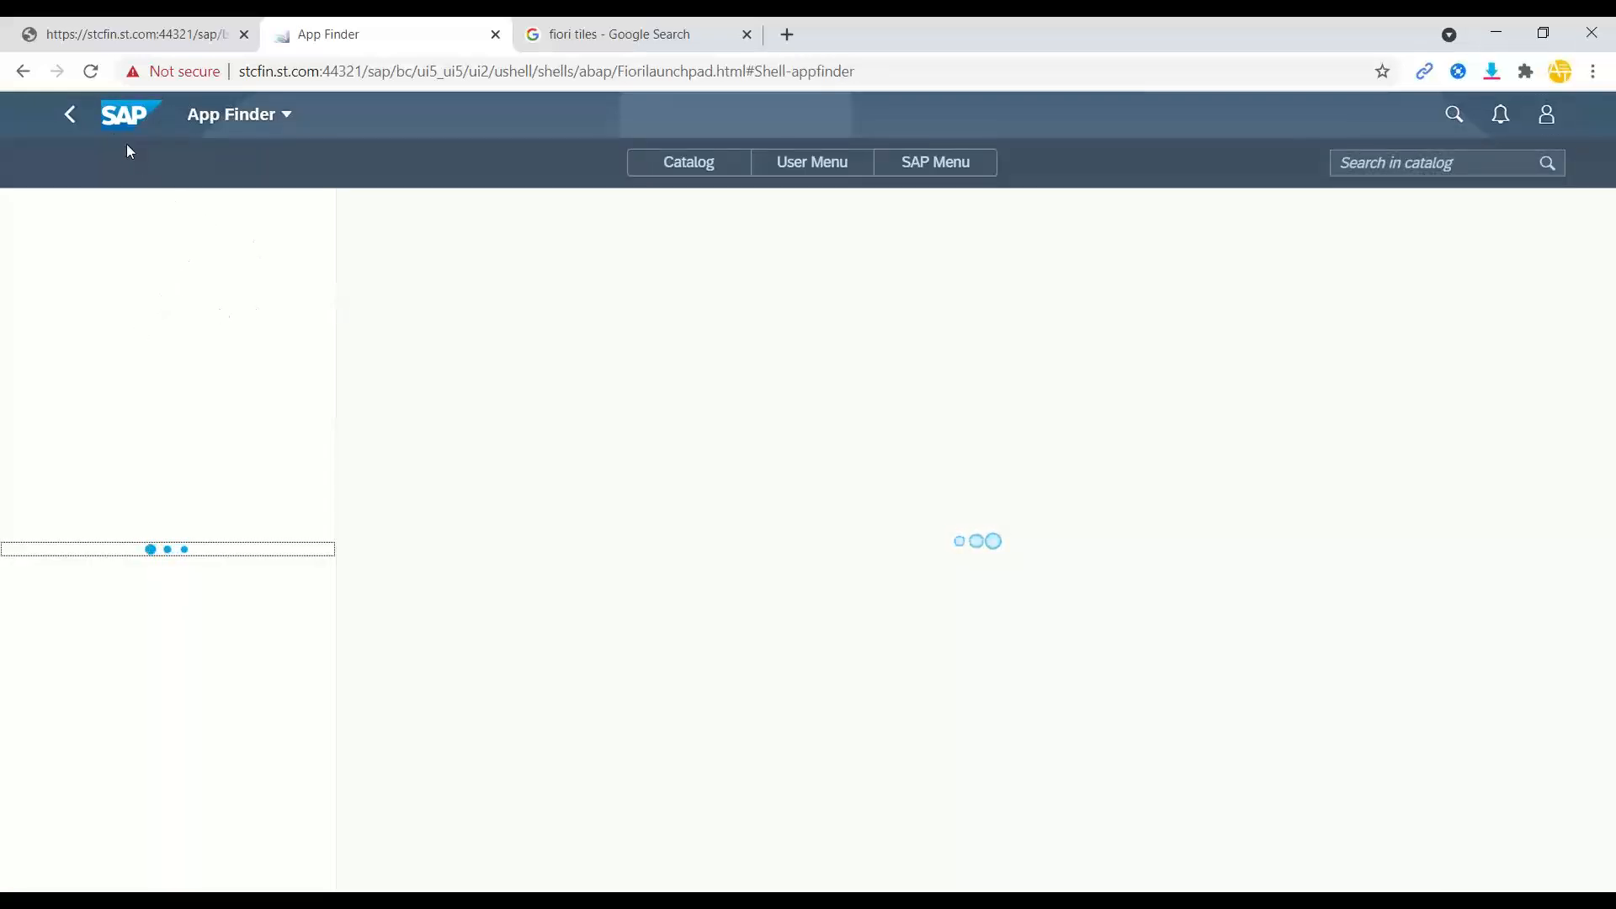
left_click(71, 122)
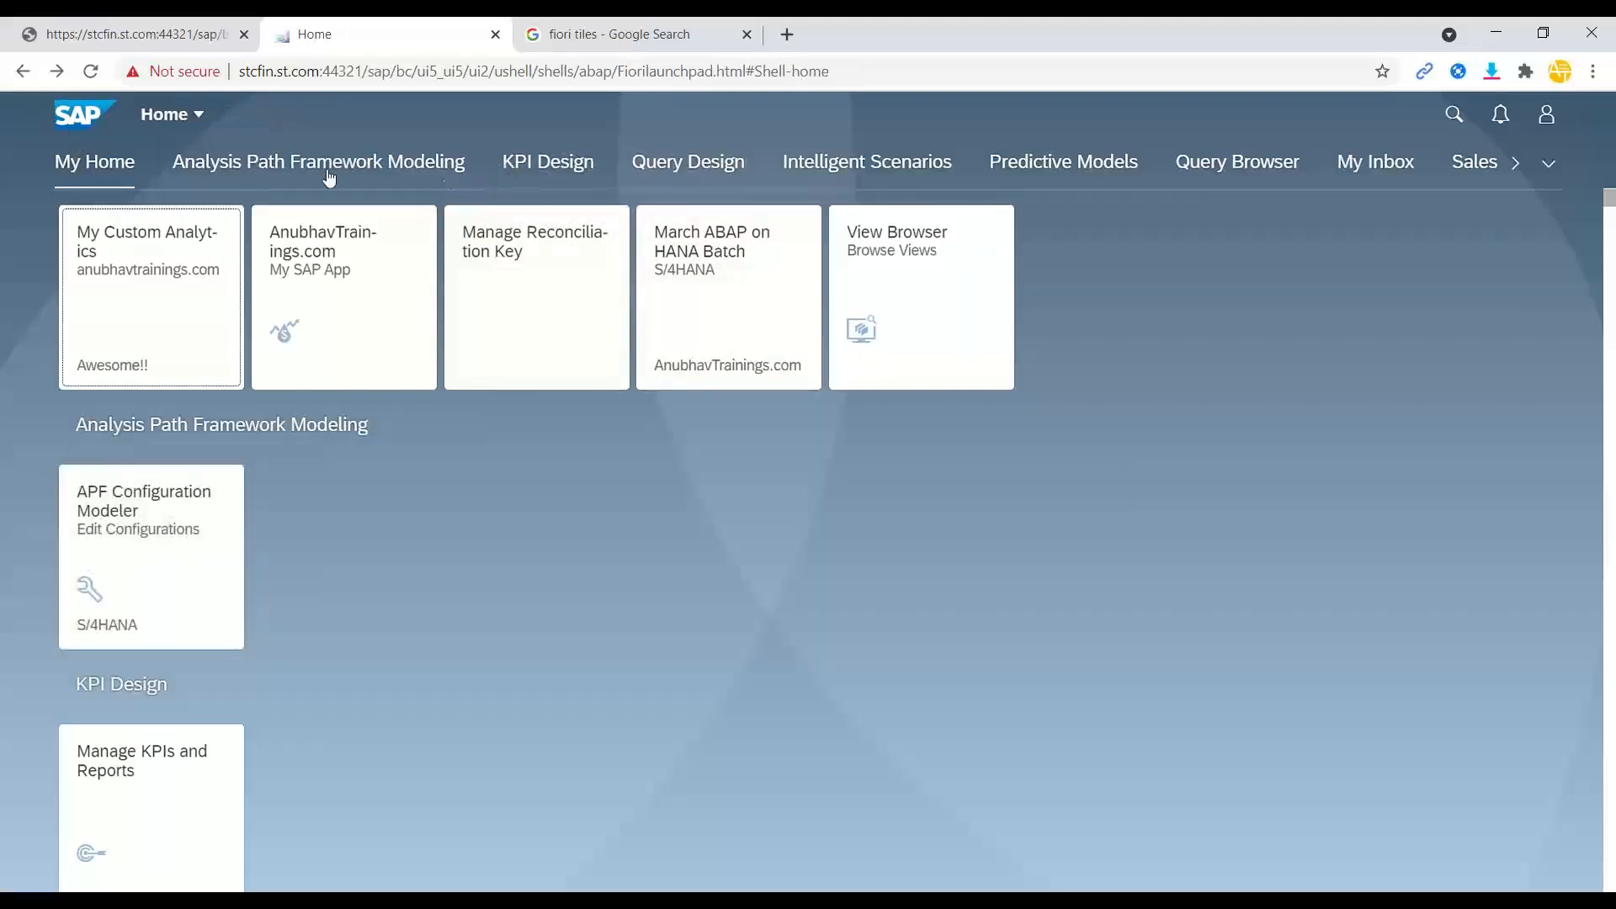
left_click(1546, 163)
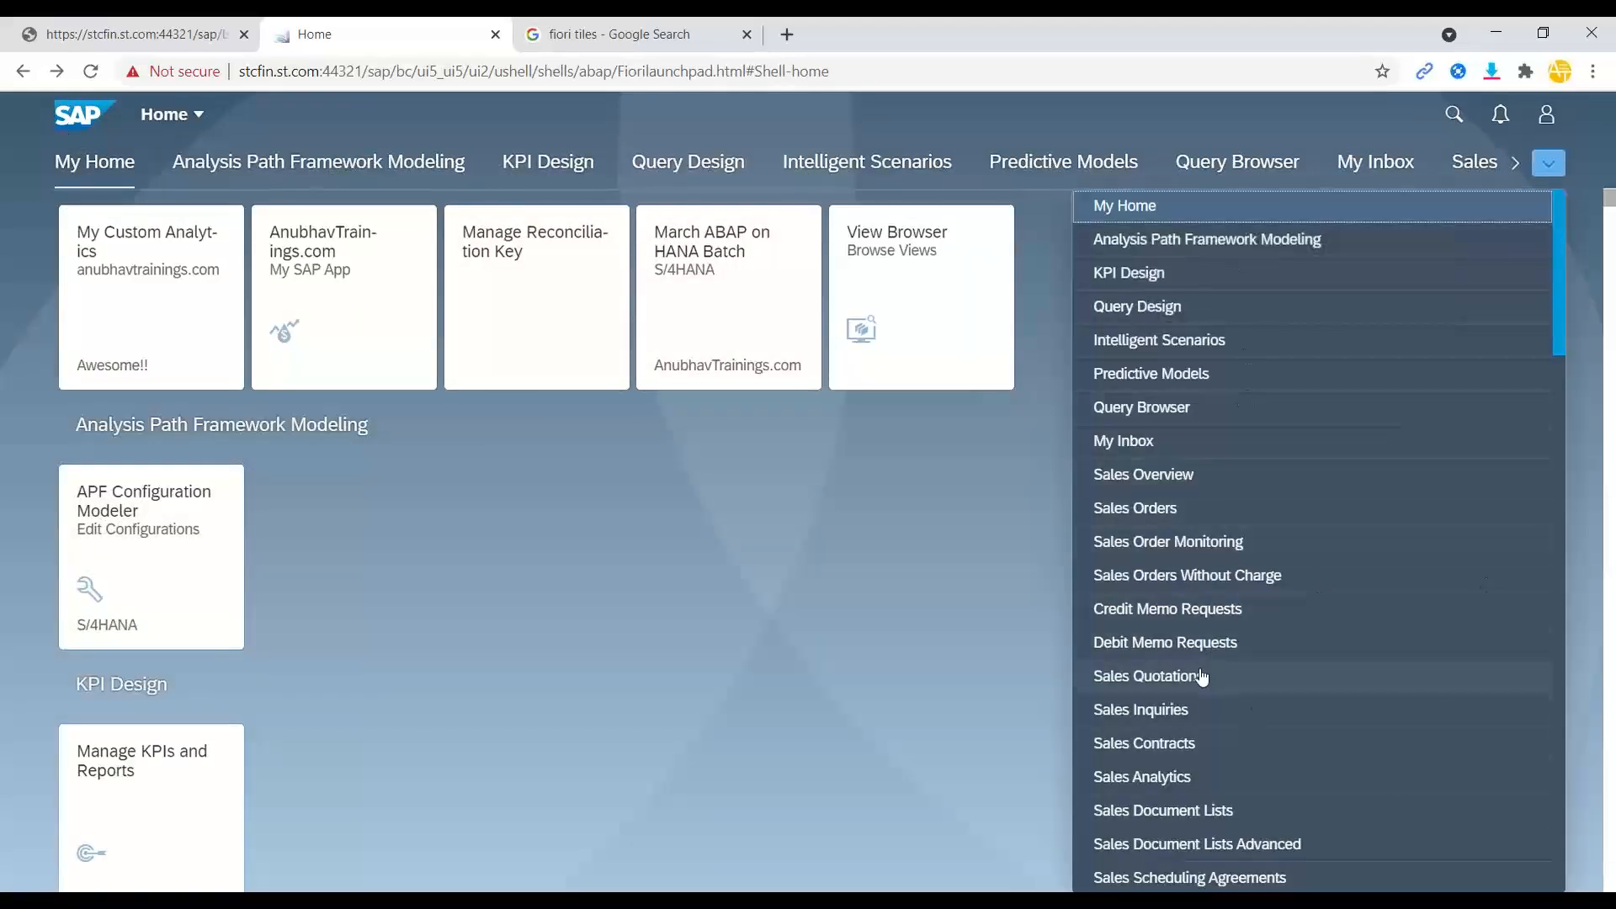
left_click(920, 639)
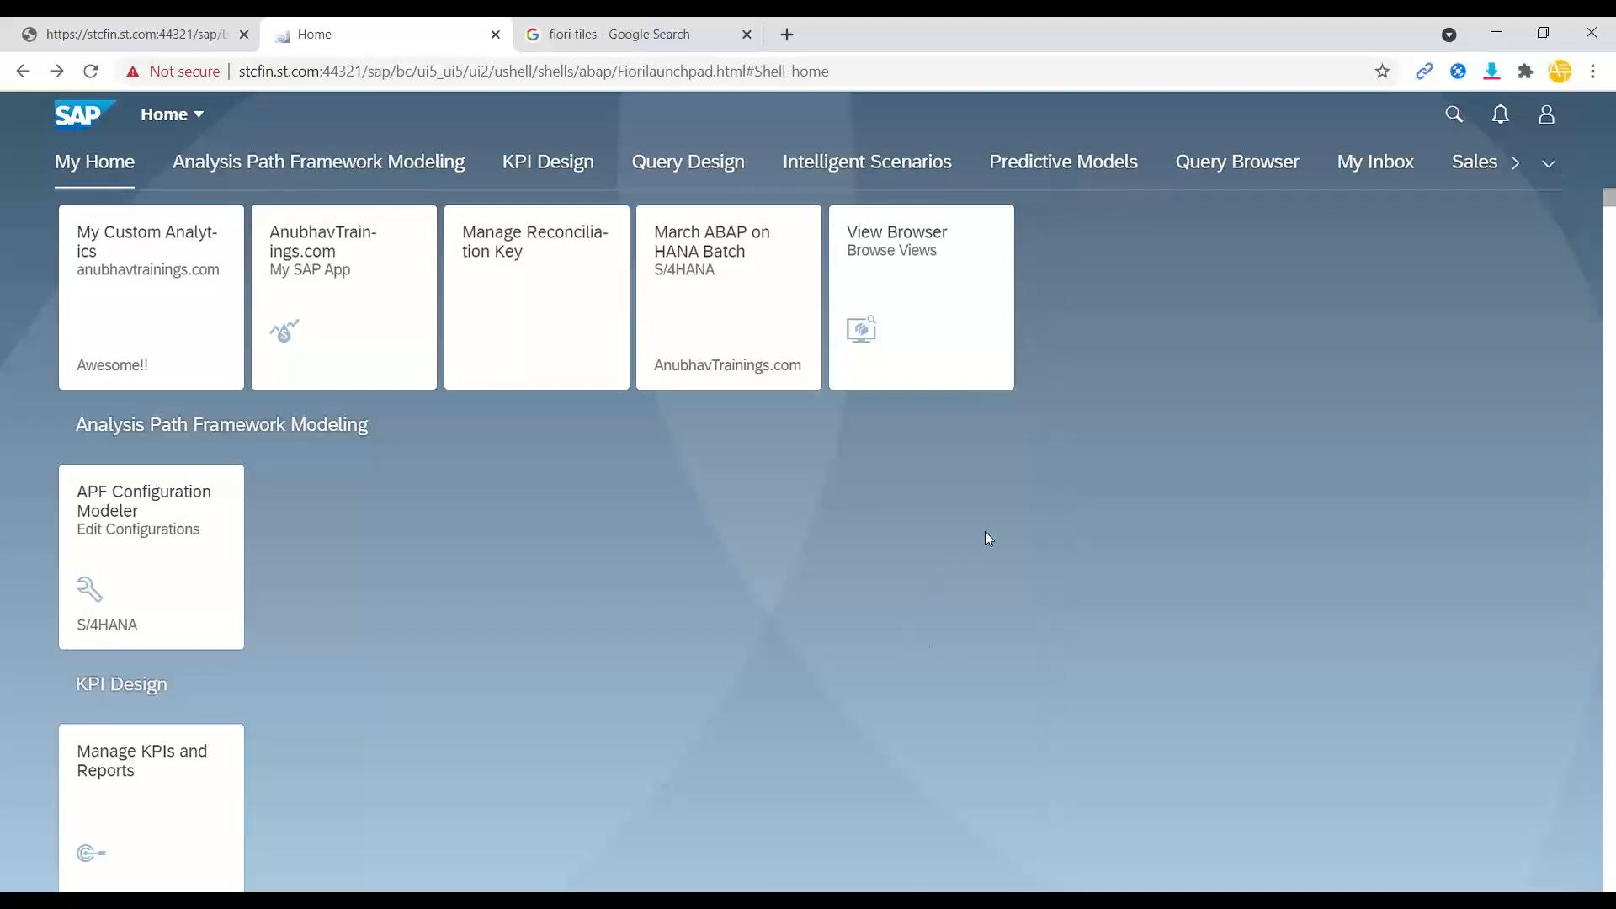
key("alt+Tab")
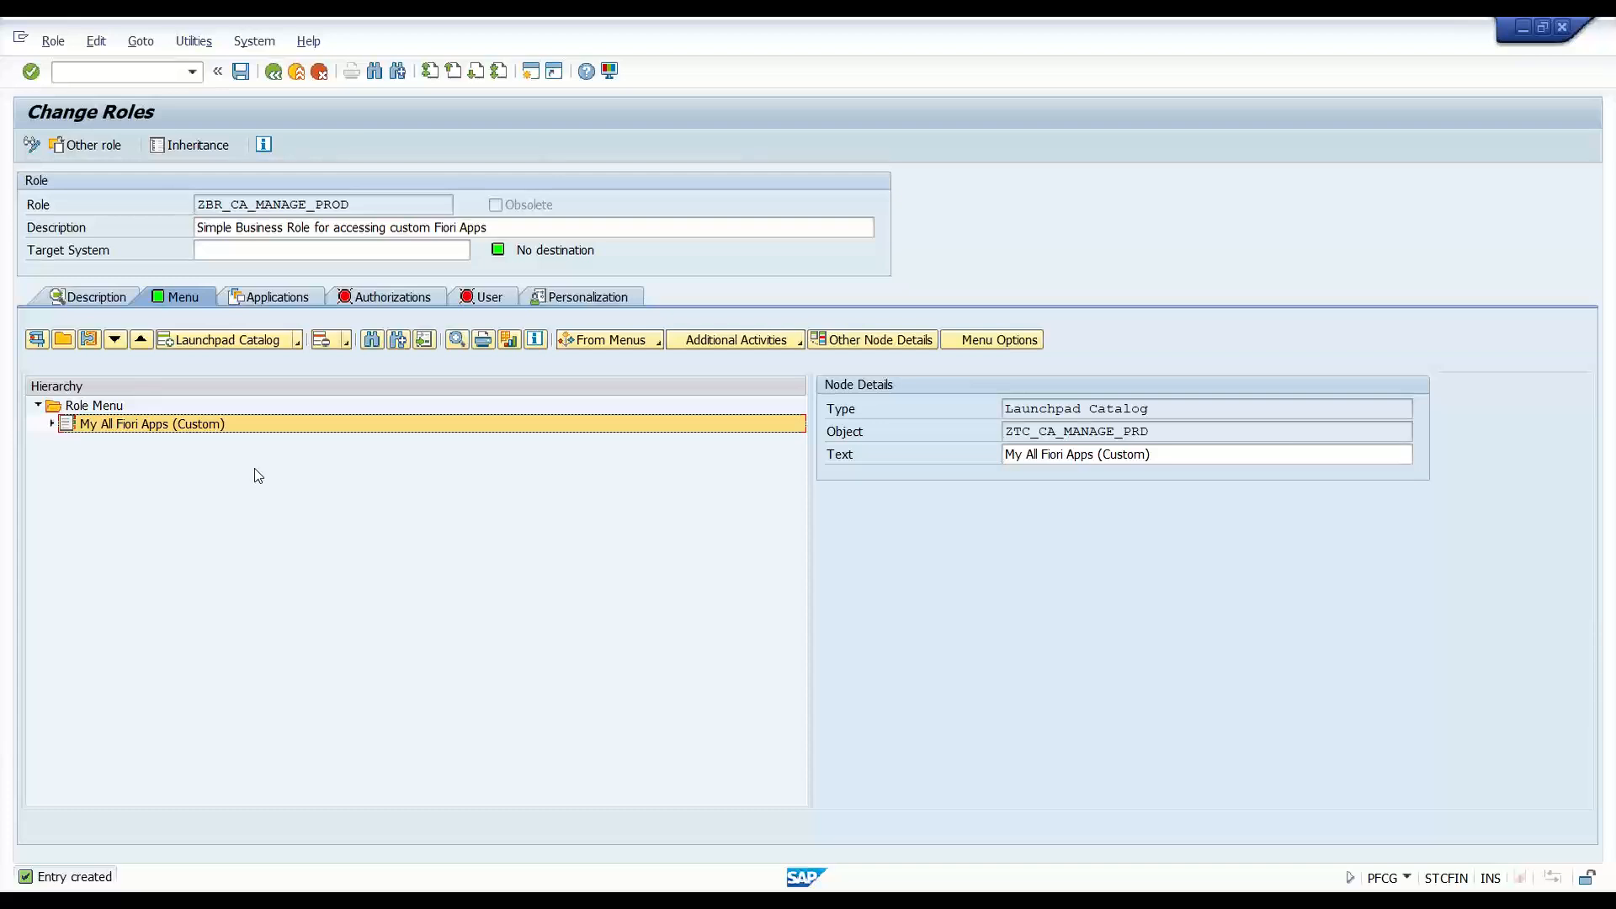
Add the SAP Fiori launchpad group ZBCG_CA_MANAGE_PROD_FIORI to the role menu.
left_click(297, 340)
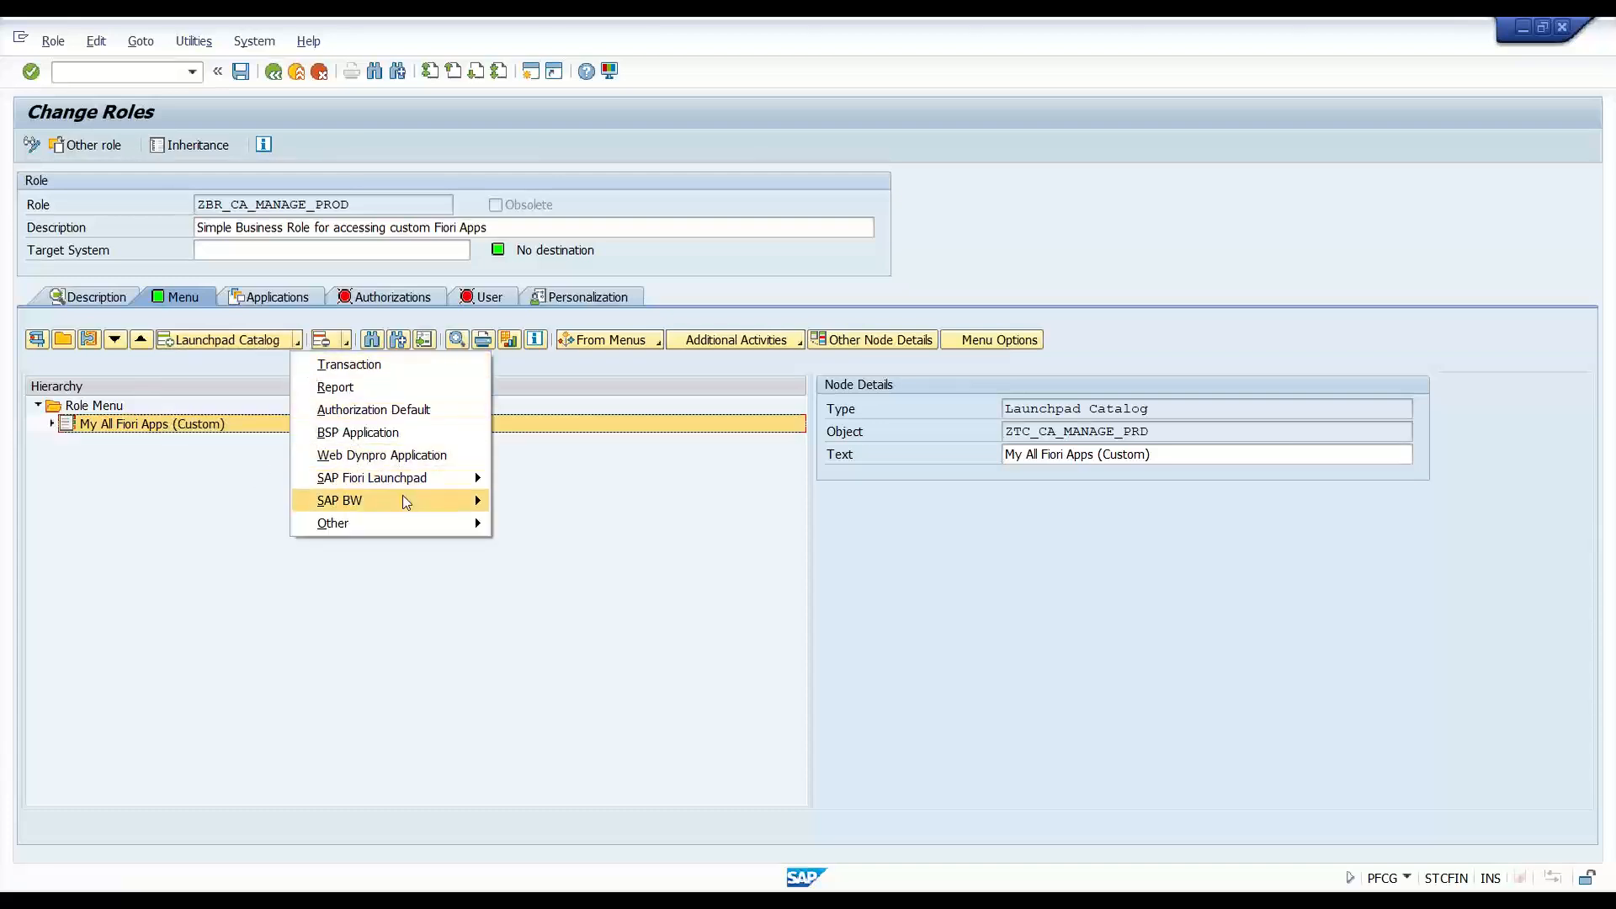
mouse_move(421, 477)
left_click(572, 505)
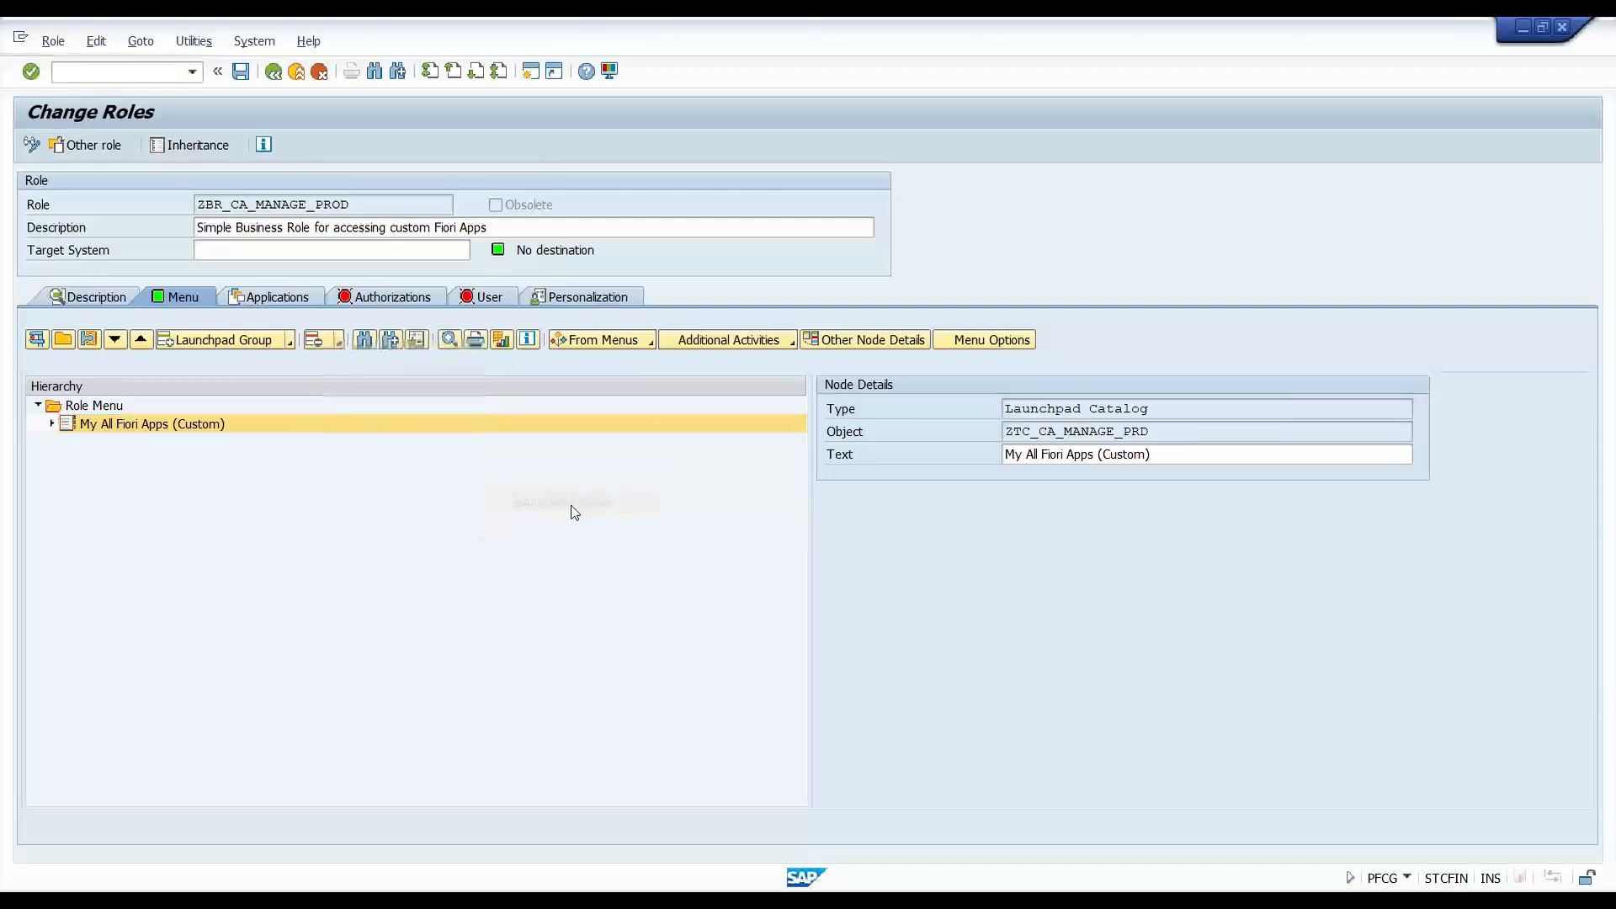
type("ZBCG_CA_MANAGE_PROD_FIORI")
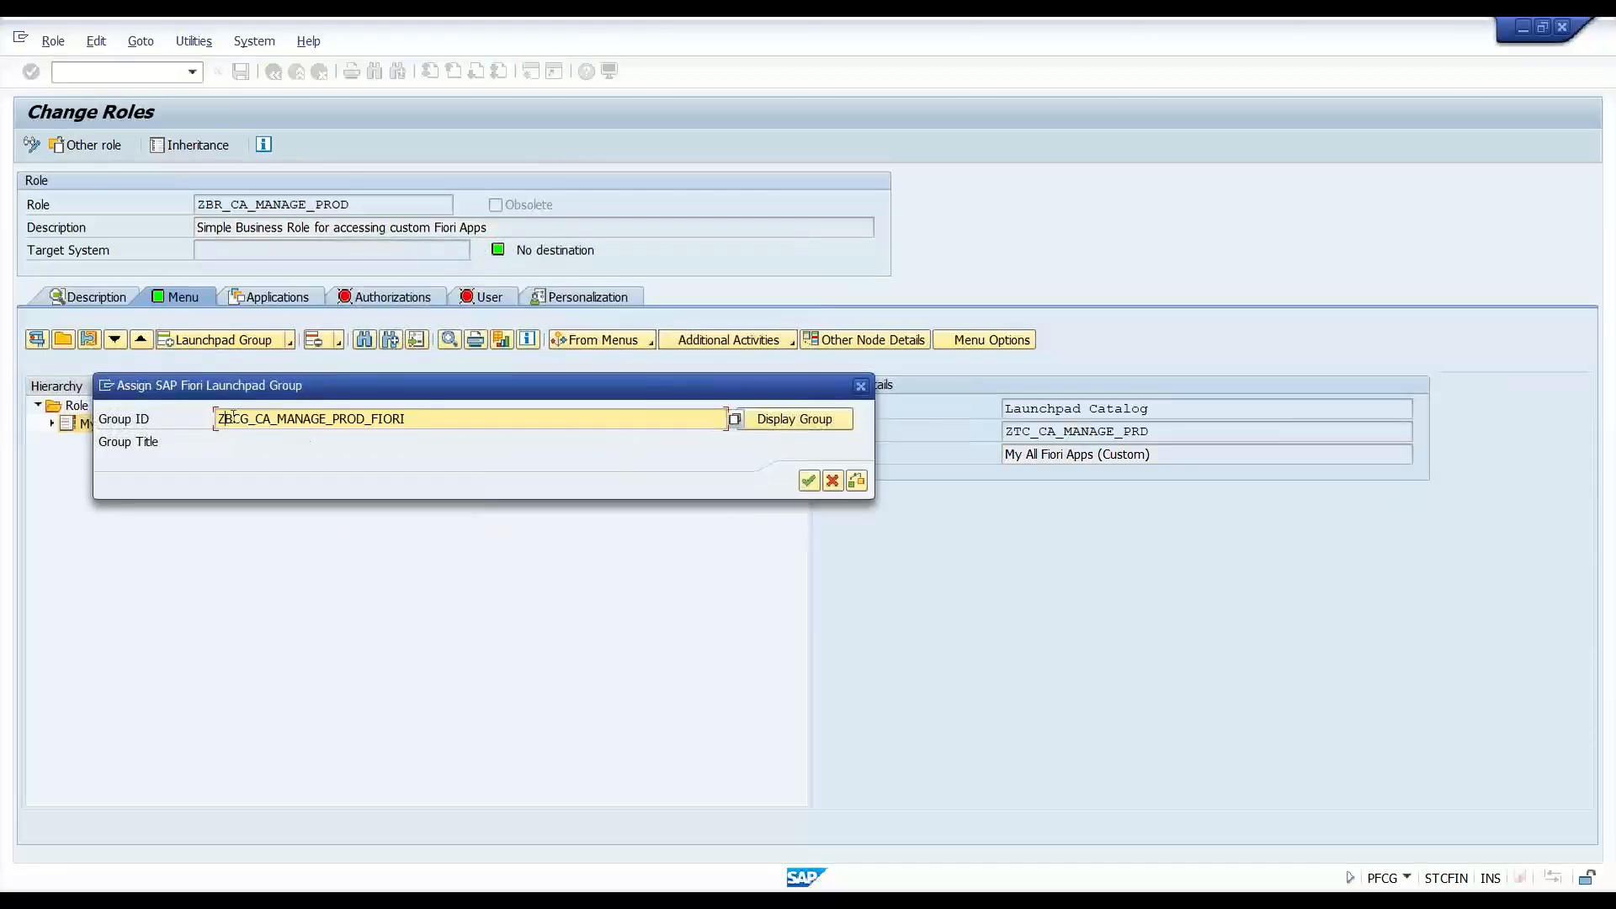
left_click_drag(217, 419, 268, 418)
left_click(809, 481)
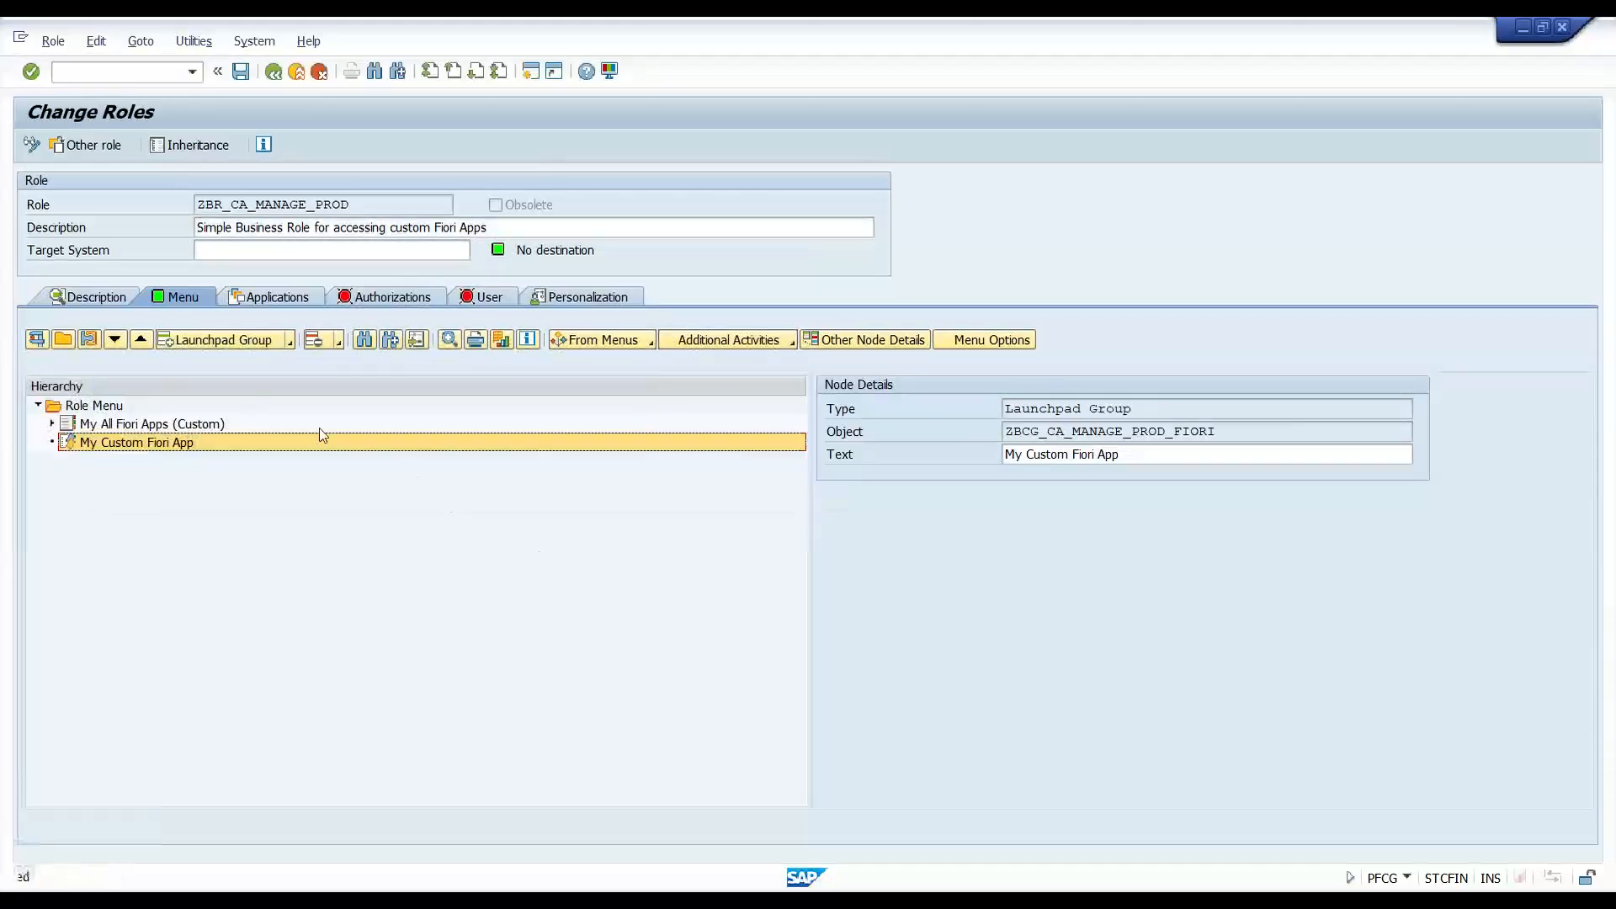
Try to add a second launchpad group to the role menu with the group ID ZBCG_CA_MANAGE_PROD_gui.
left_click(263, 339)
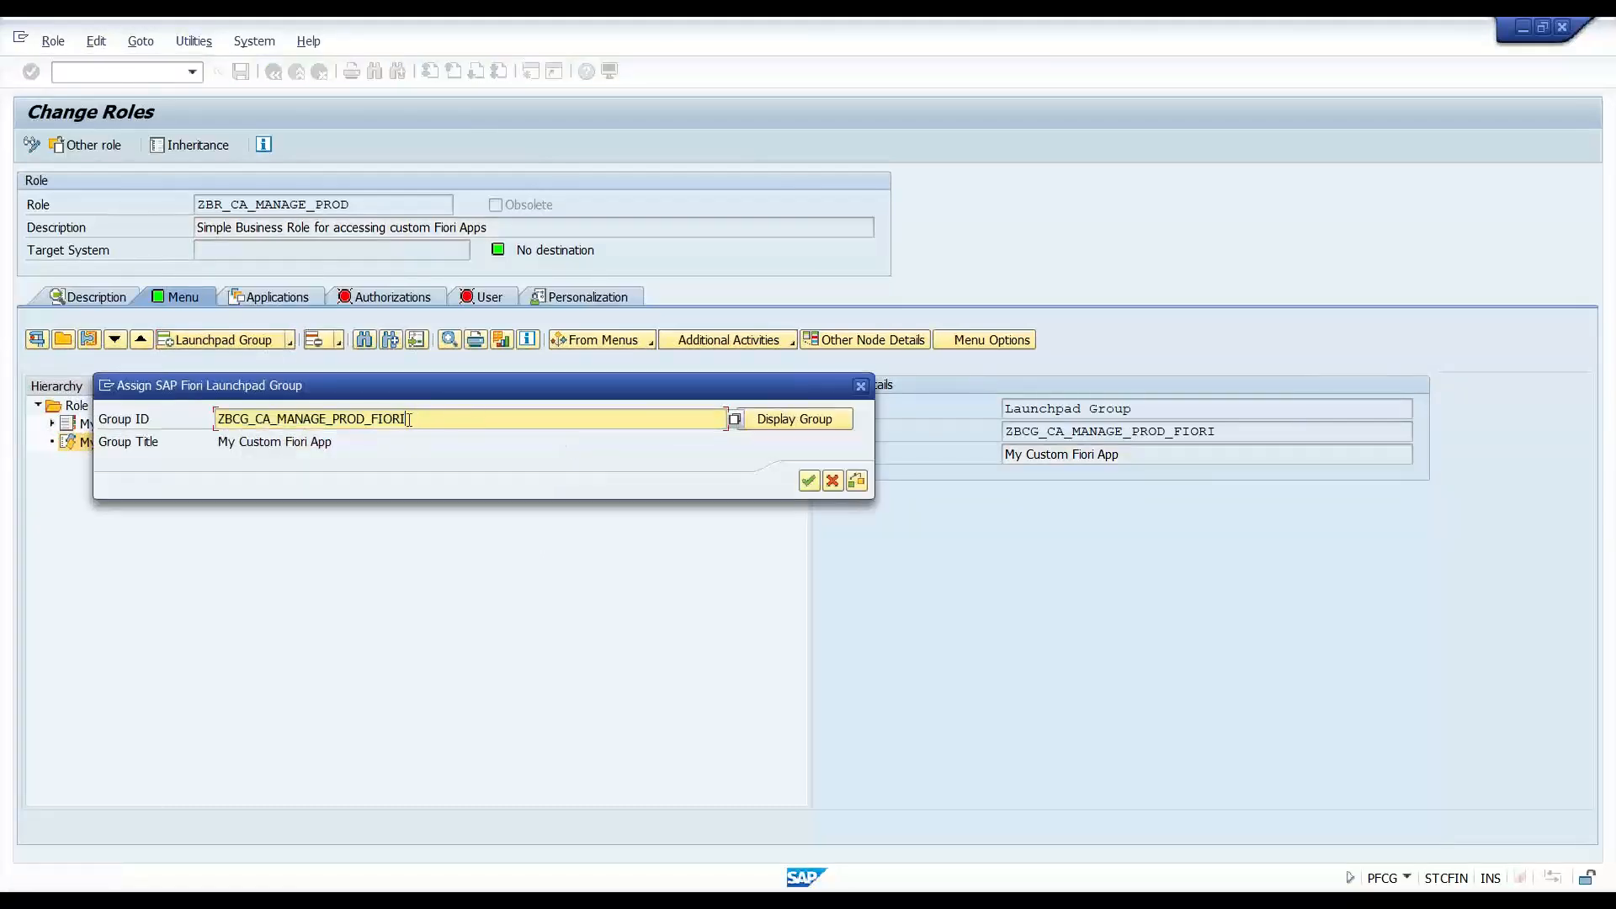
left_click_drag(376, 419, 505, 420)
key("BackSpace")
type("guid")
key("Return")
key("Return")
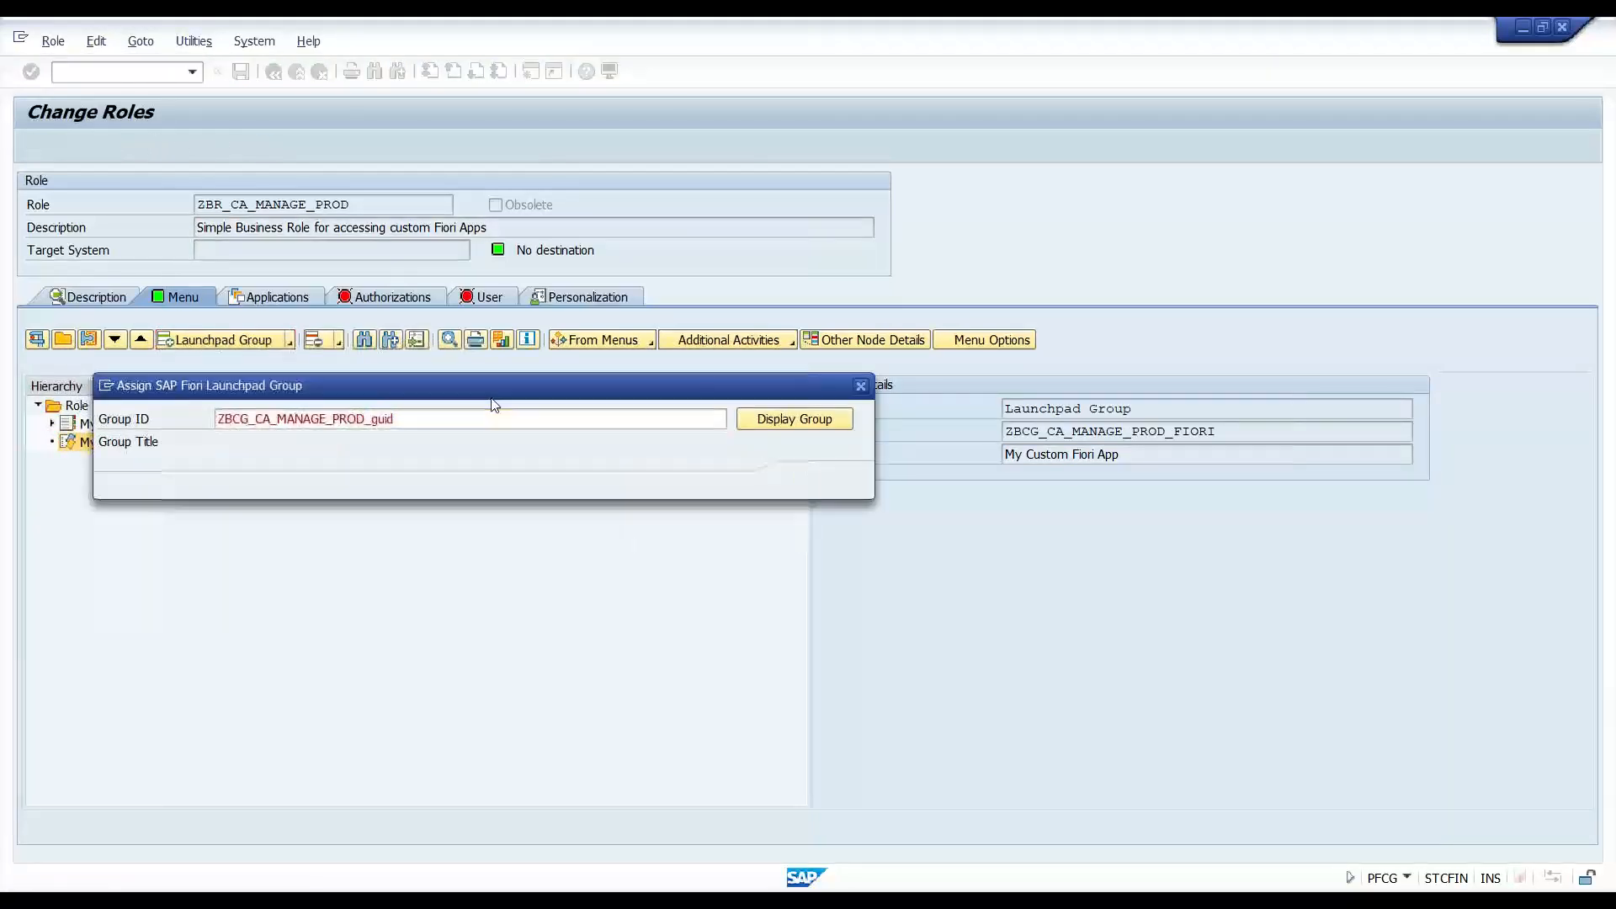
key("BackSpace")
key("Return")
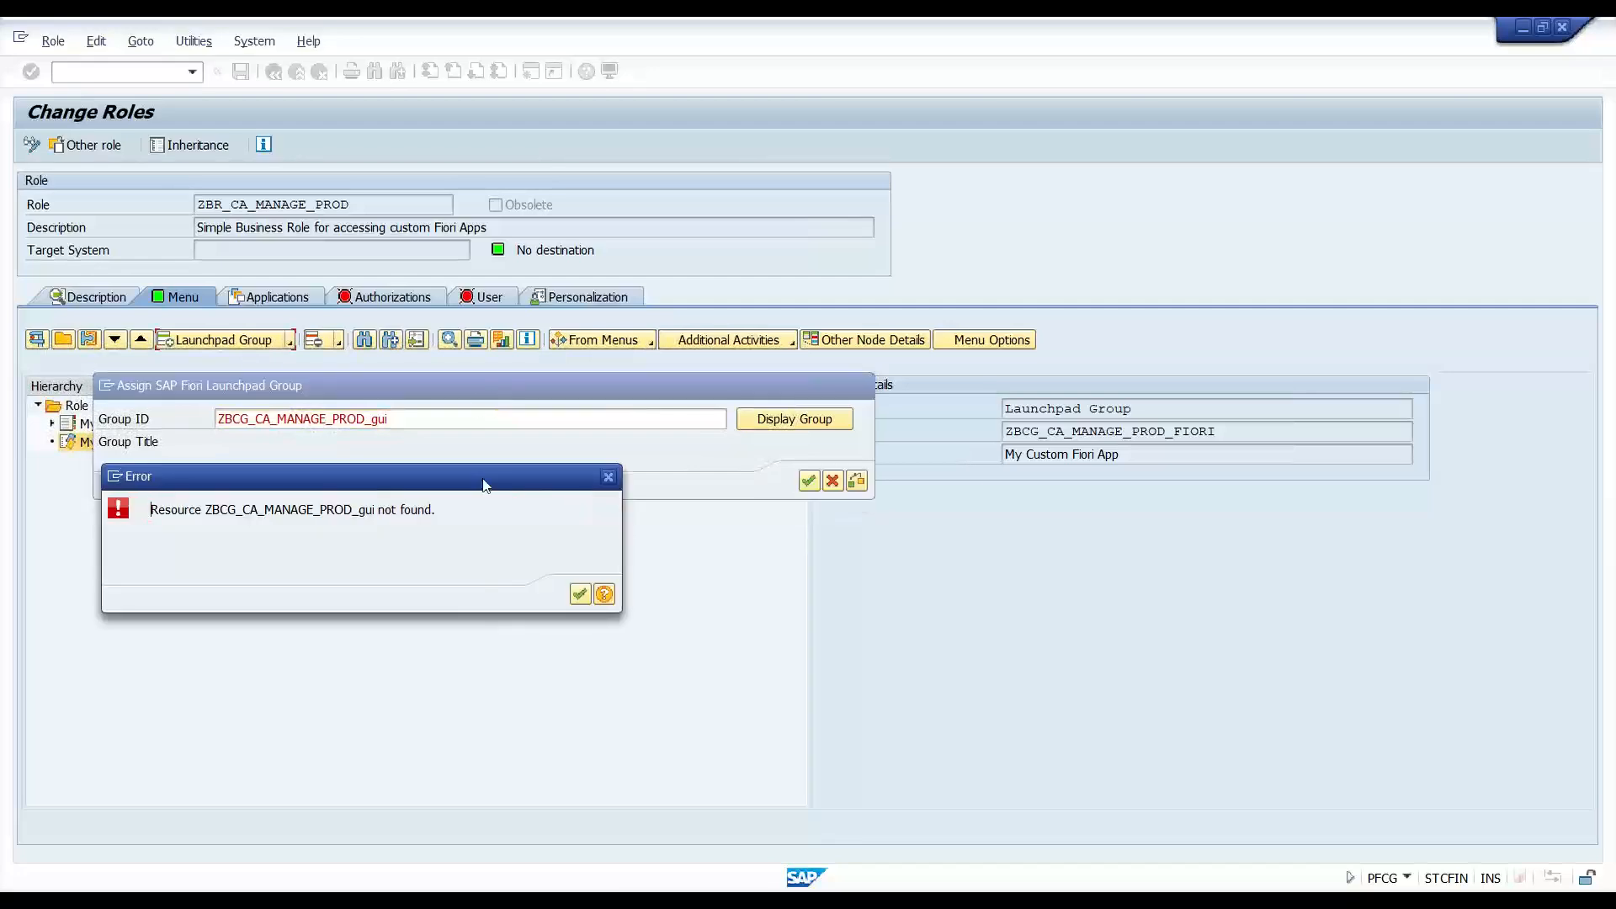
key("Return")
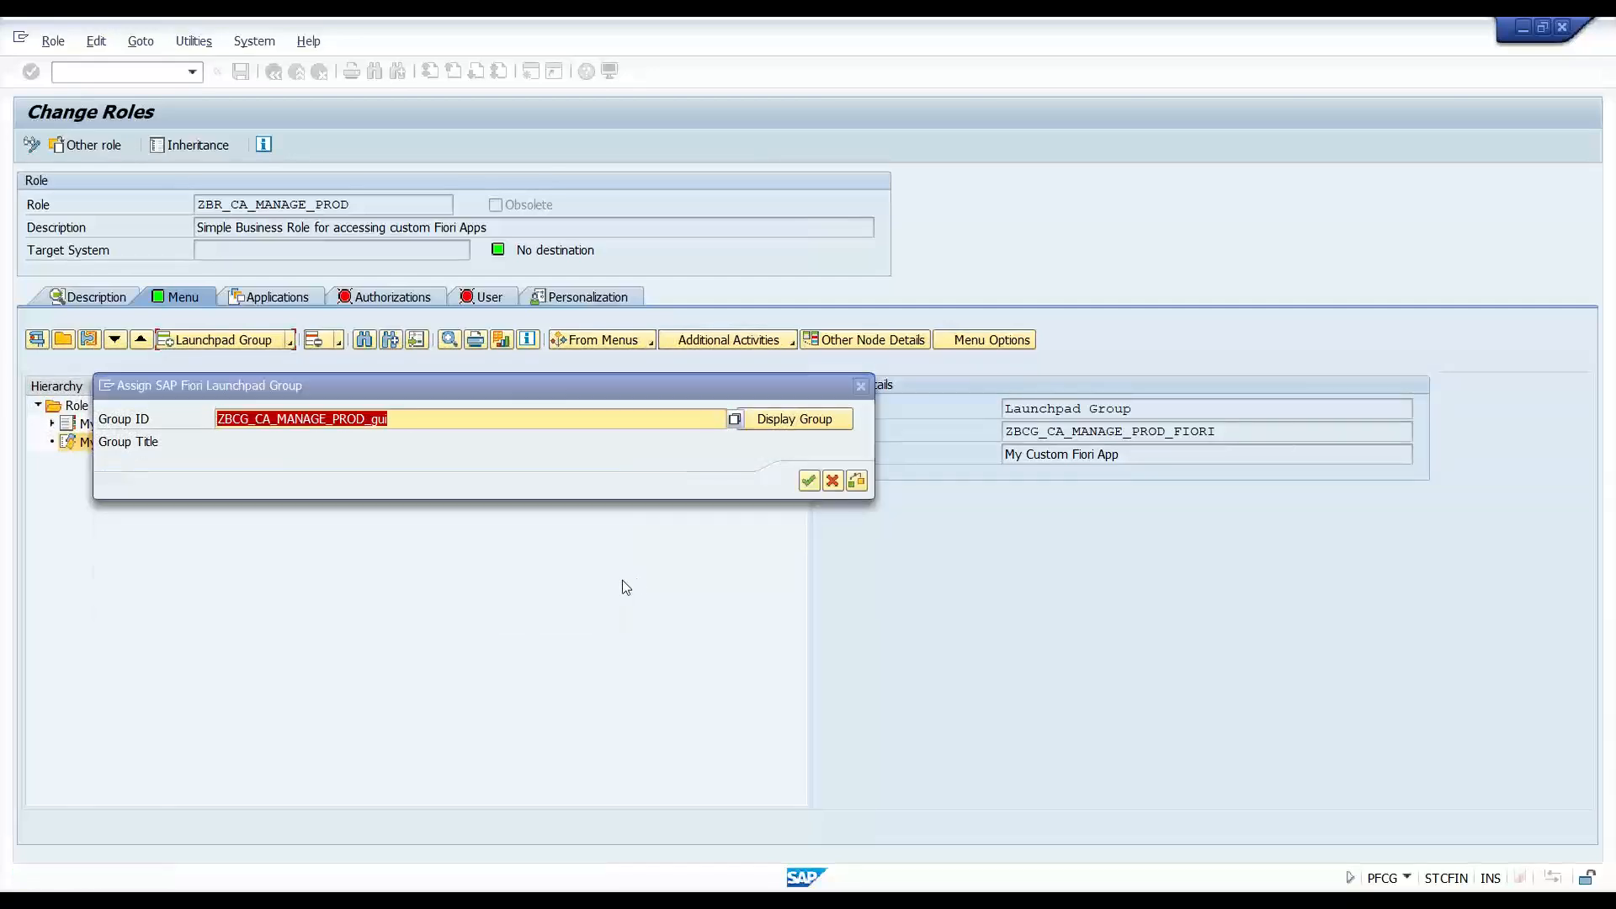
Check the GUI group's ID on the PowerPoint slide, correct the entry to ZBCG_CA_MANAGE_PROD_GUI and add the group to the role menu.
key("alt+Tab")
key("alt+Tab")
key("alt+Tab")
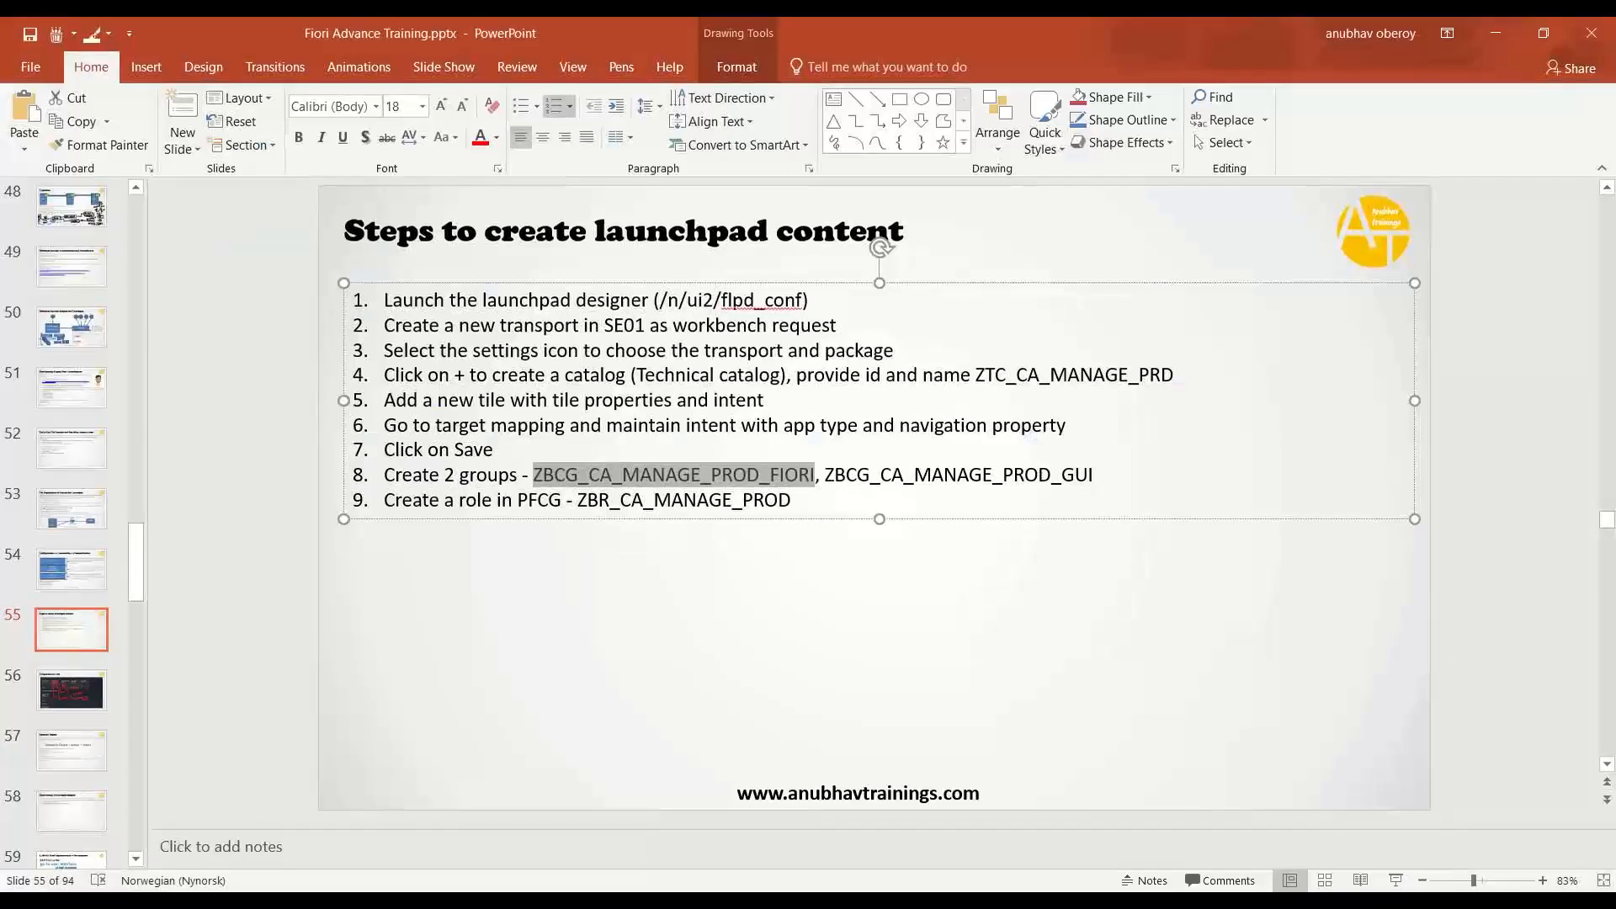
key("alt+Tab")
left_click_drag(370, 418, 437, 417)
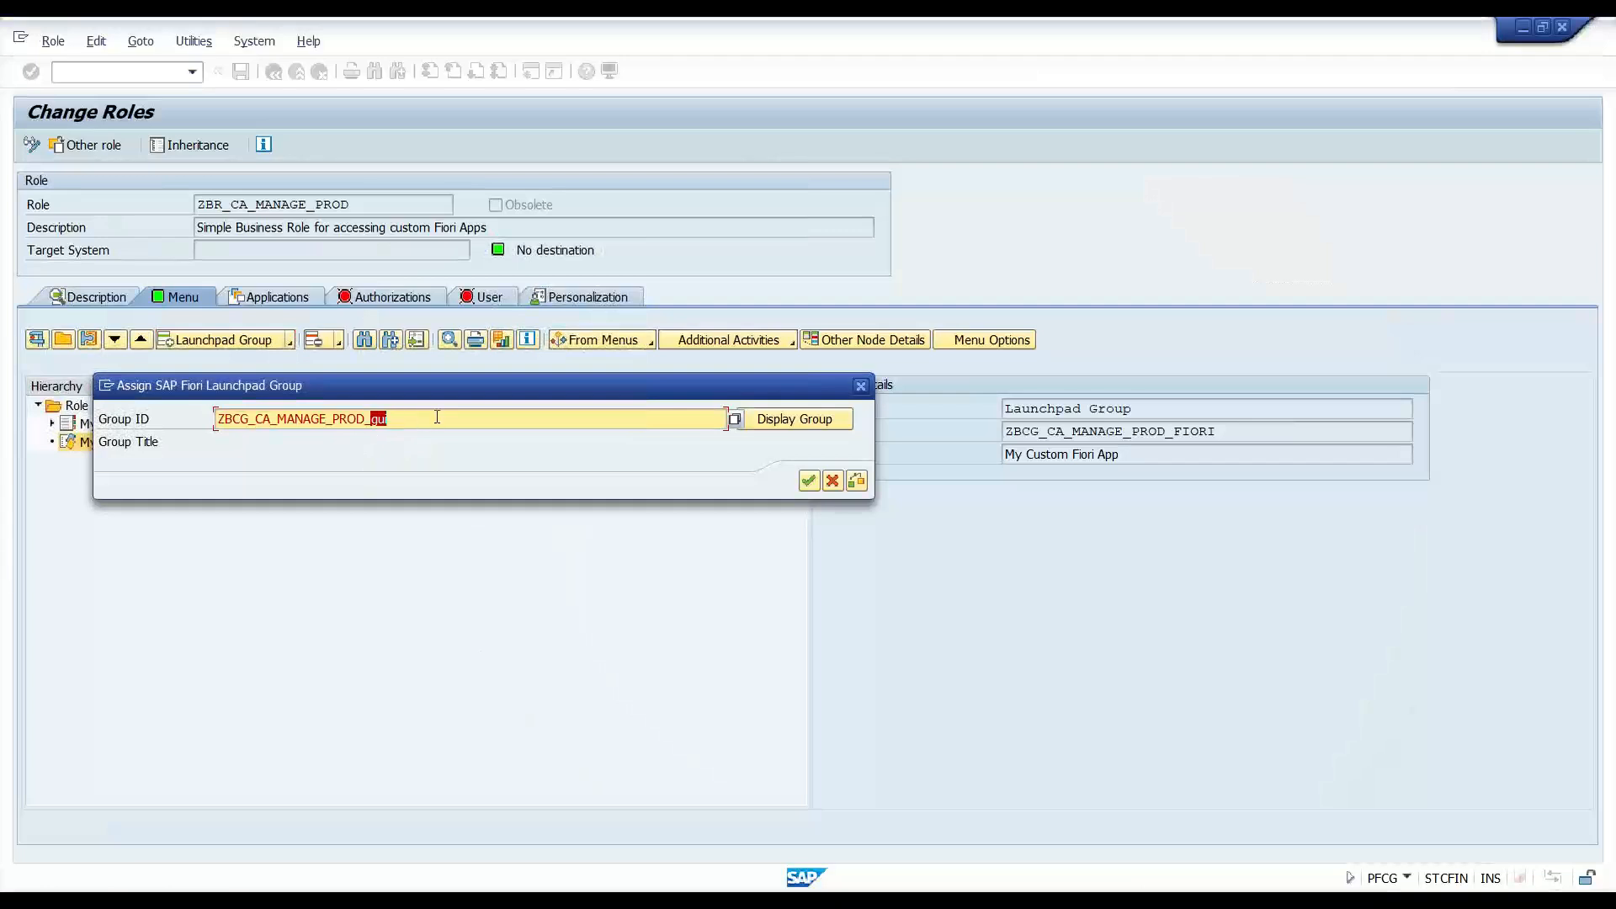
key("BackSpace")
type("GUI")
left_click(809, 481)
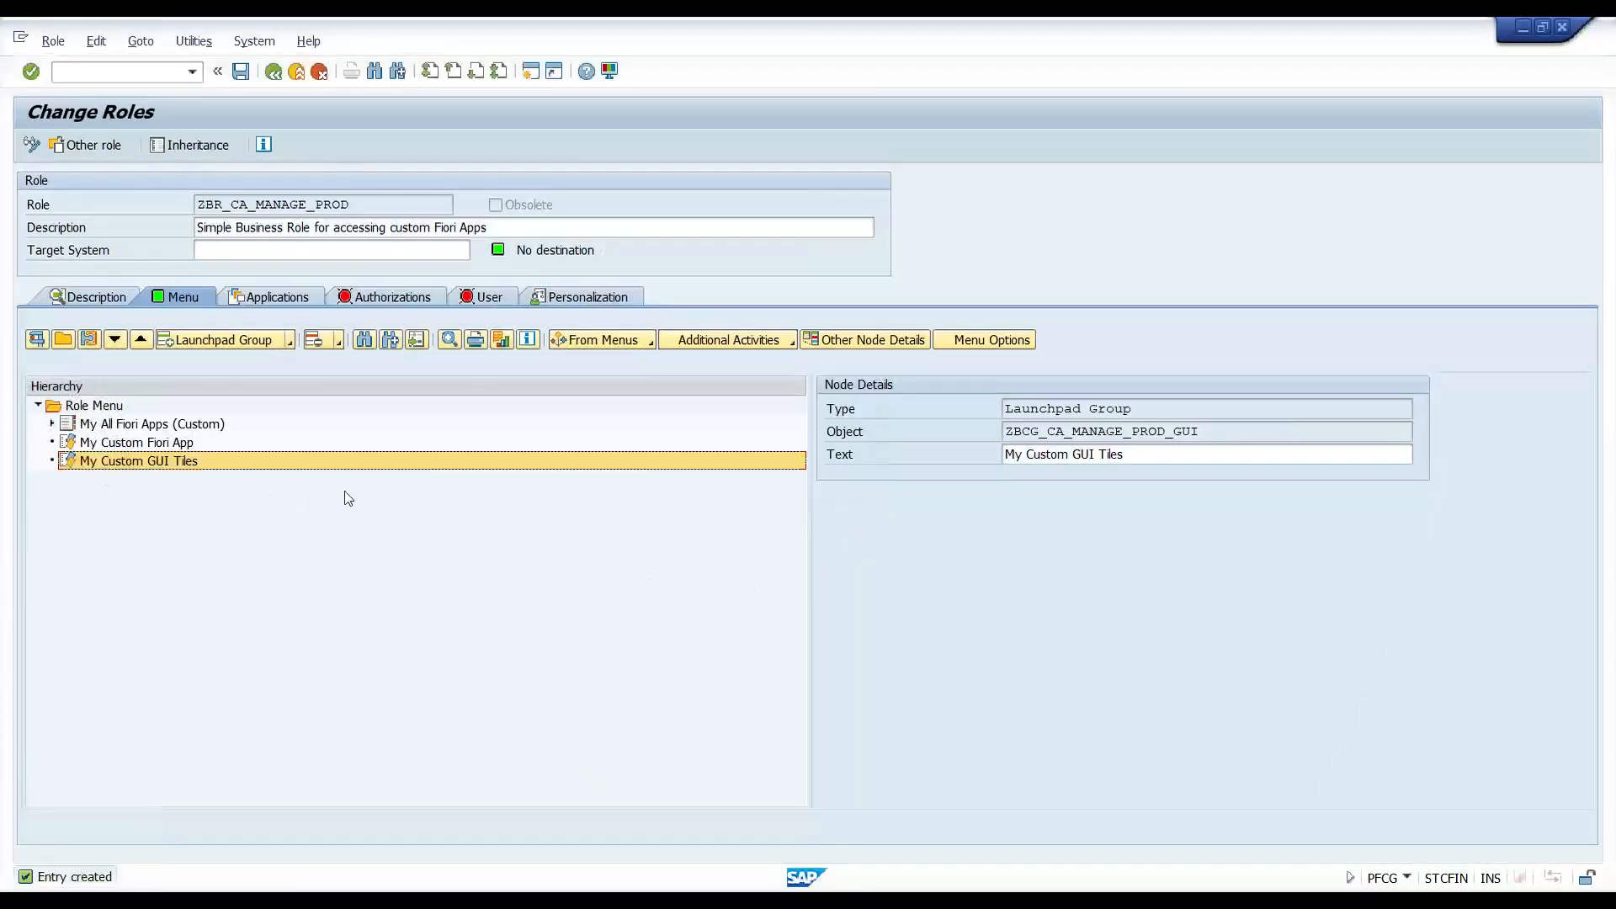
Save the role menu and open the authorization data of role ZBR_CA_MANAGE_PROD for changing.
key("ctrl+s")
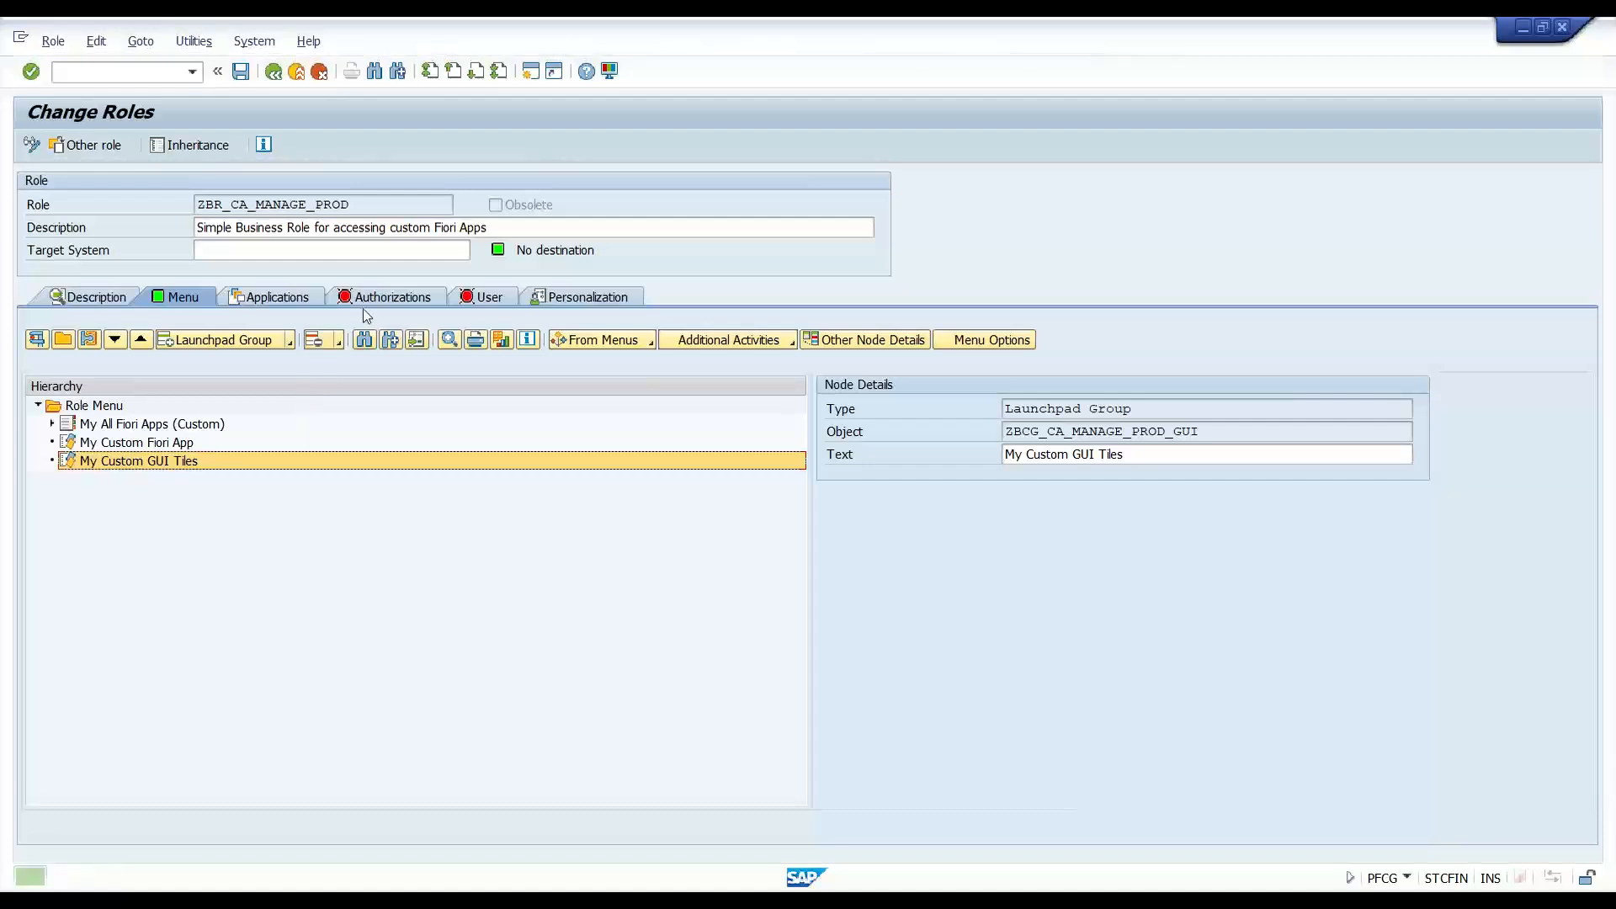
left_click(380, 299)
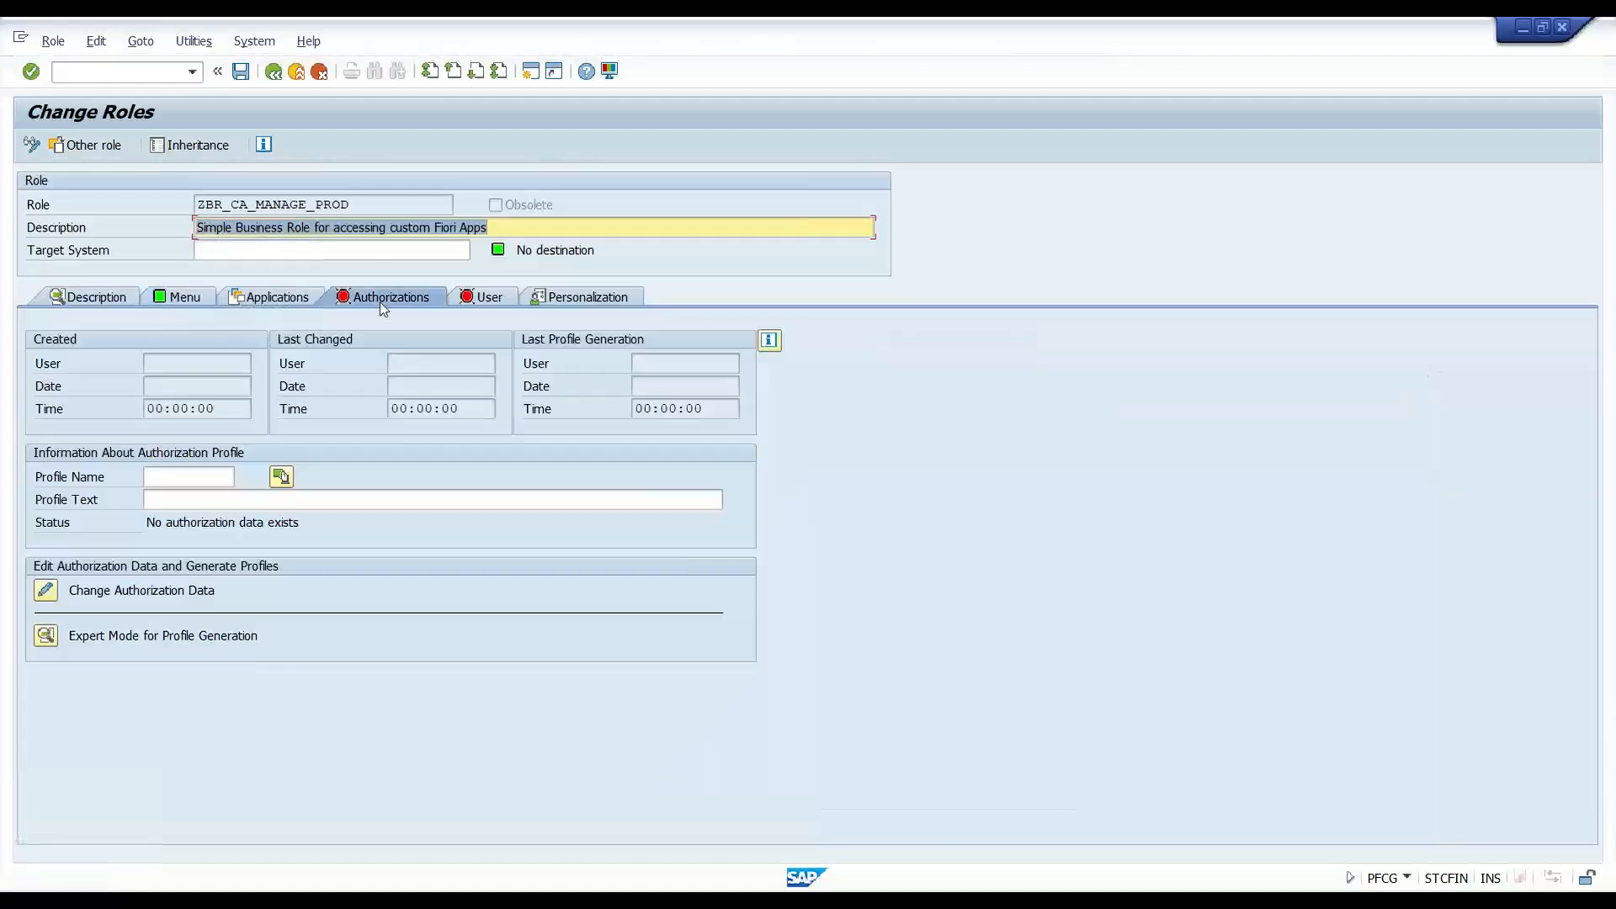
left_click(48, 590)
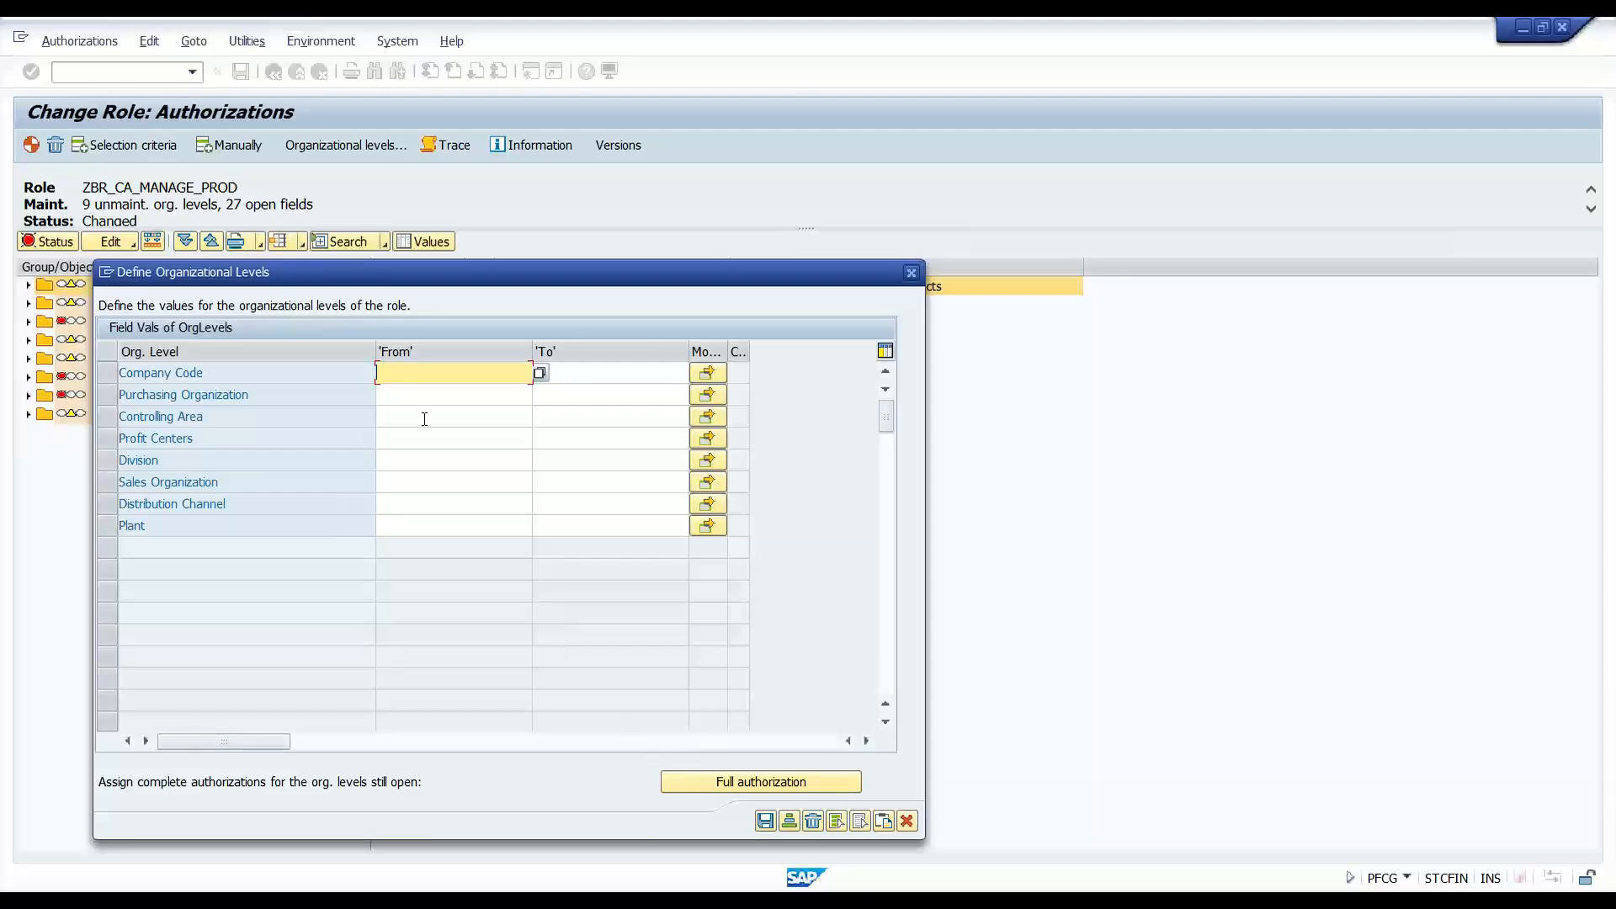
Look at the catalogs and groups in the browser's launchpad designer, and return to the organizational levels in SAP GUI.
key("alt+Tab")
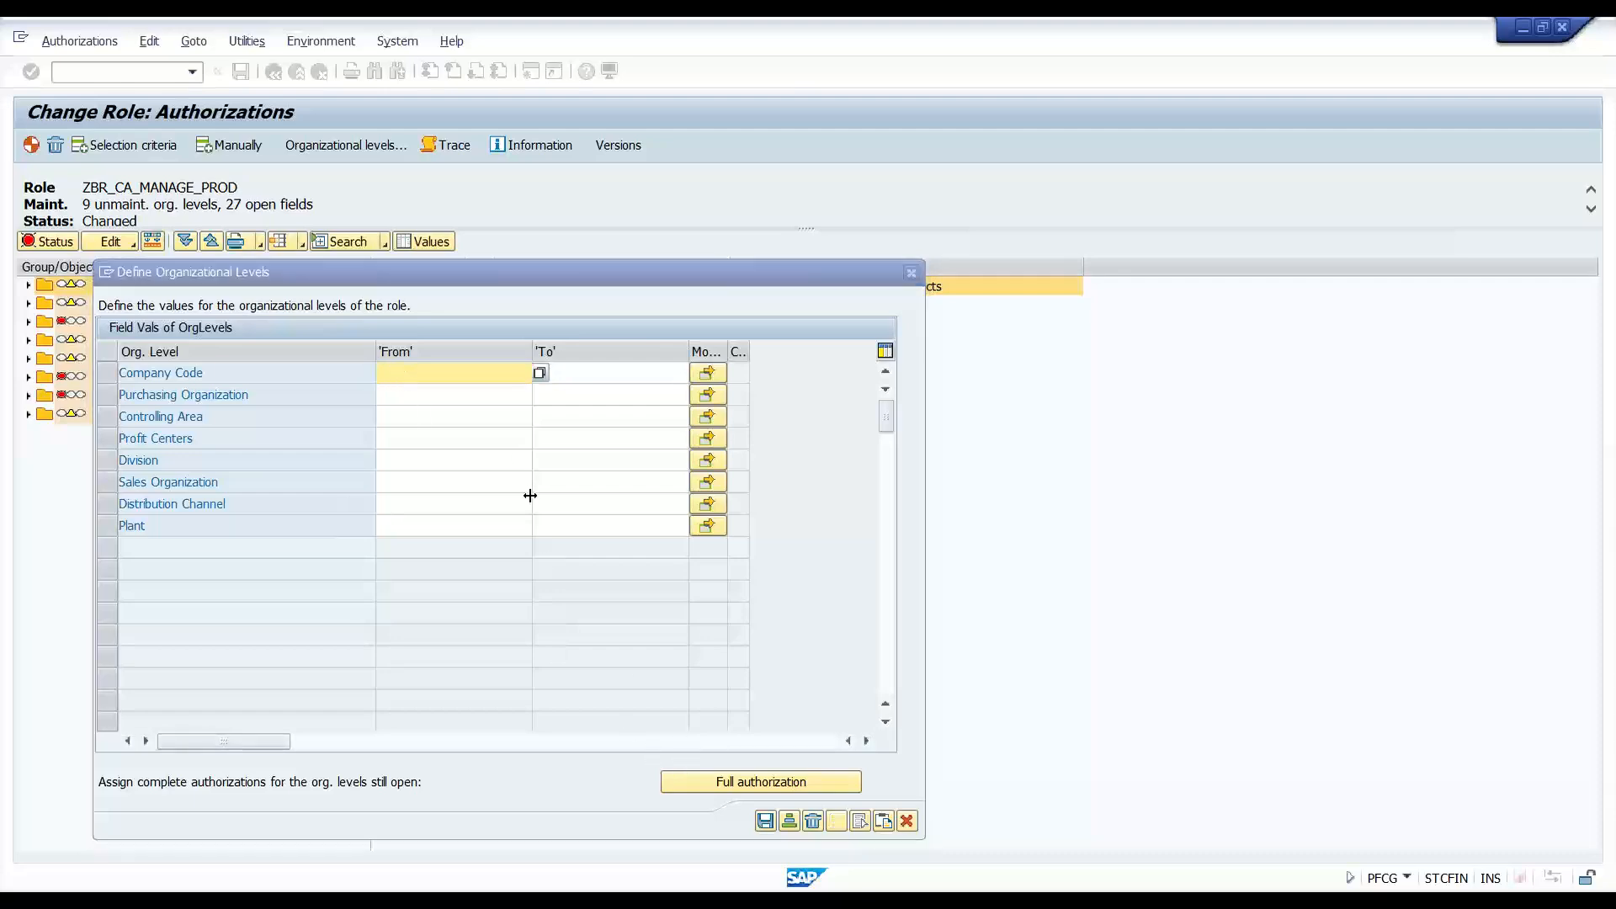
key("alt+Tab")
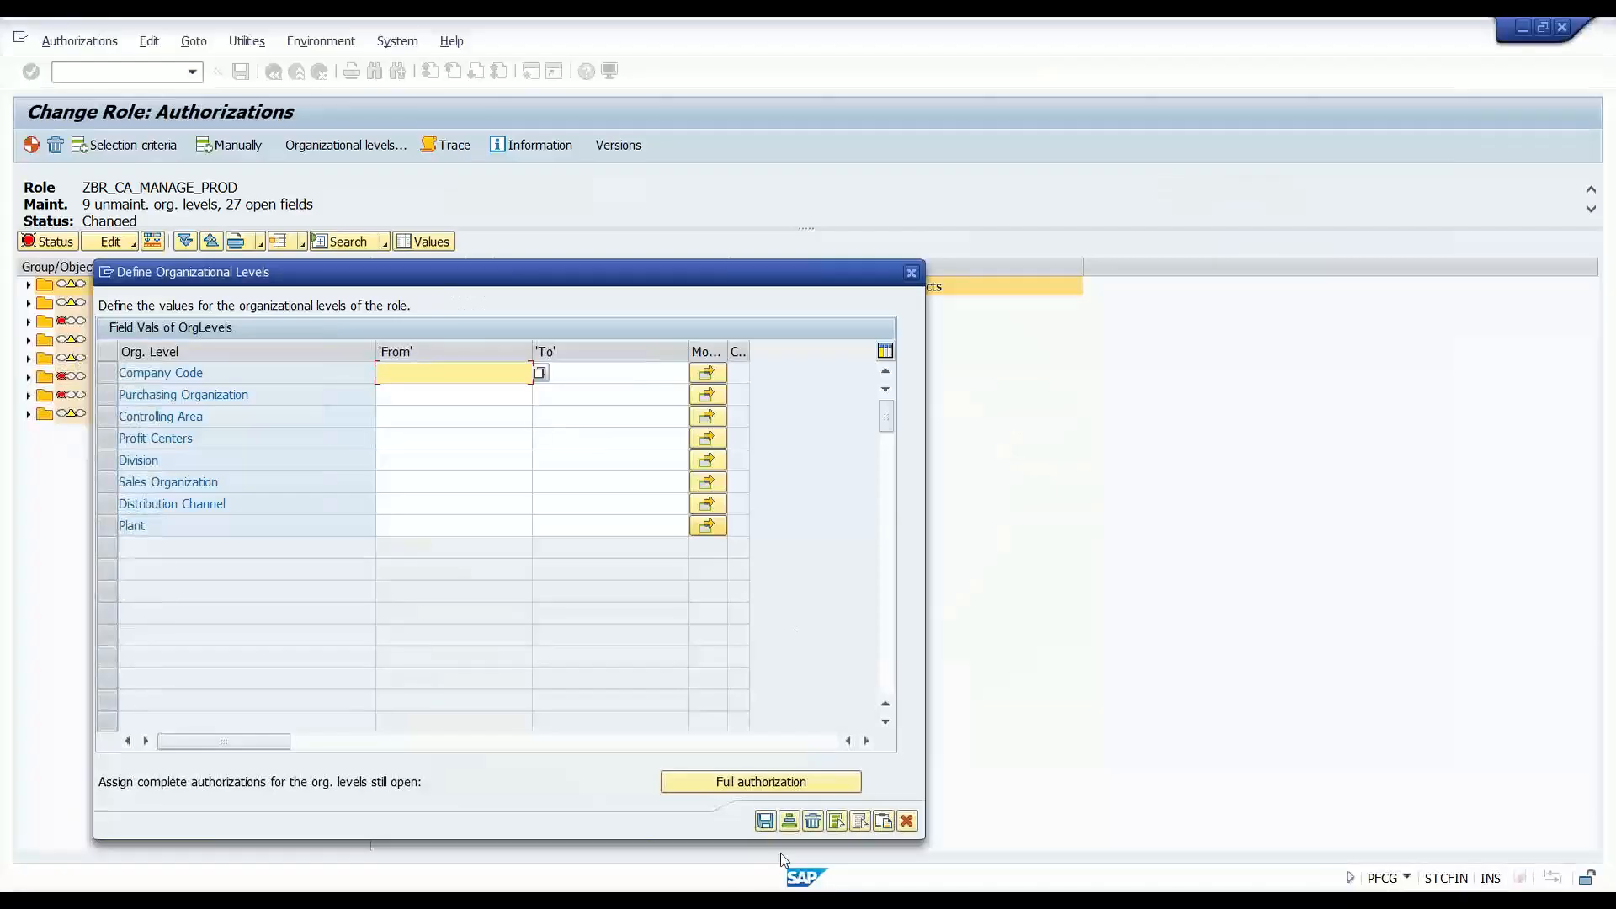
key("alt+Tab")
left_click(210, 32)
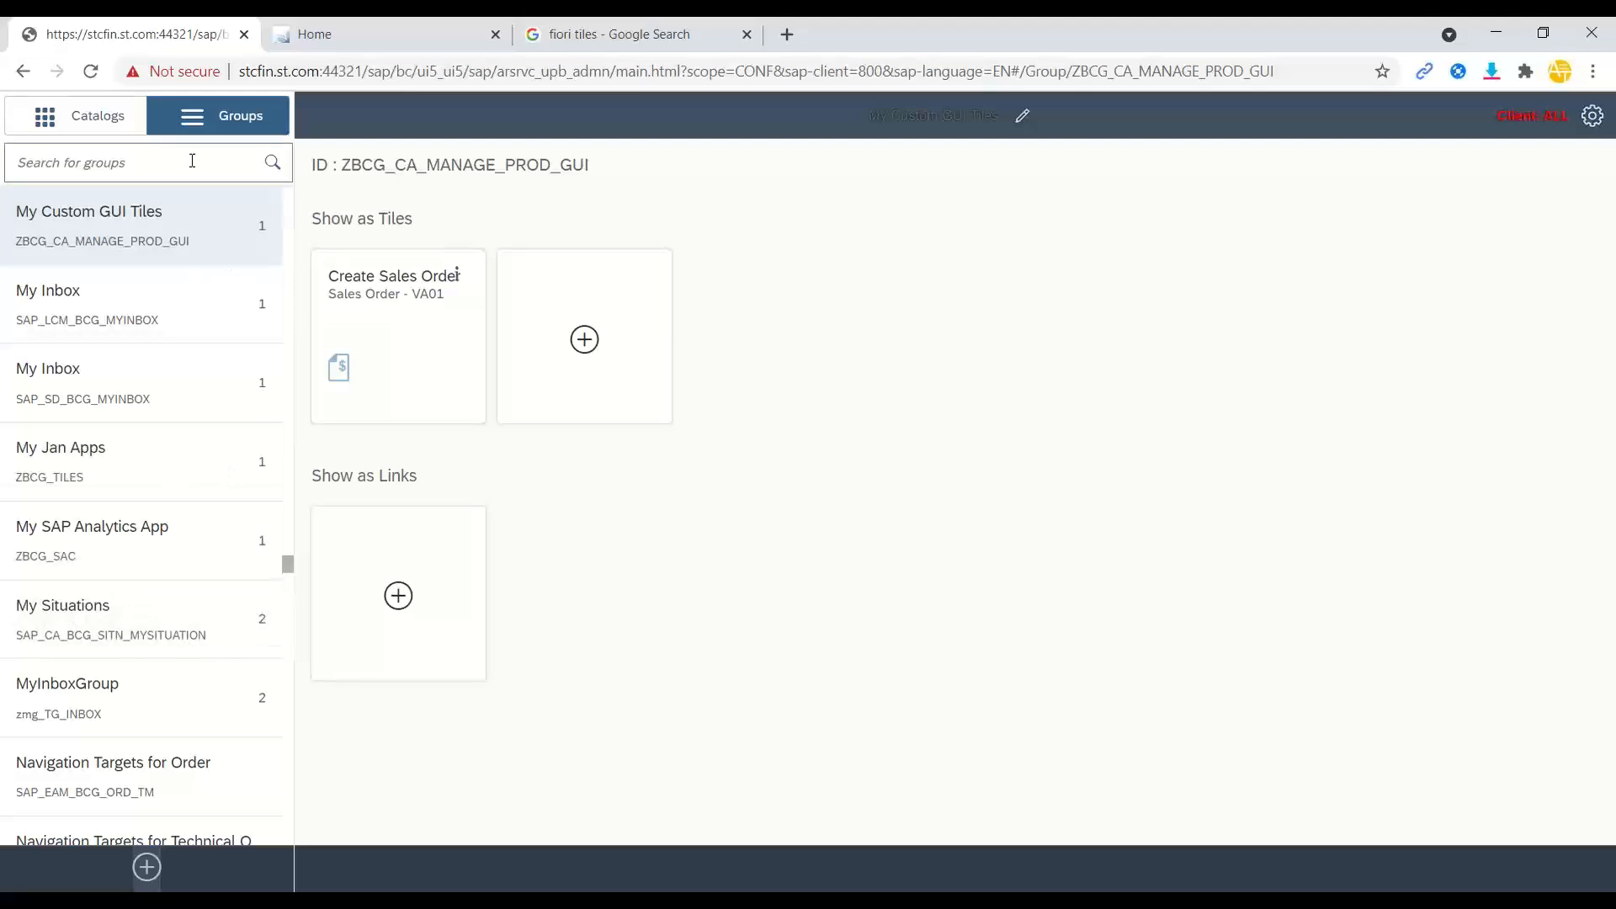
left_click(76, 125)
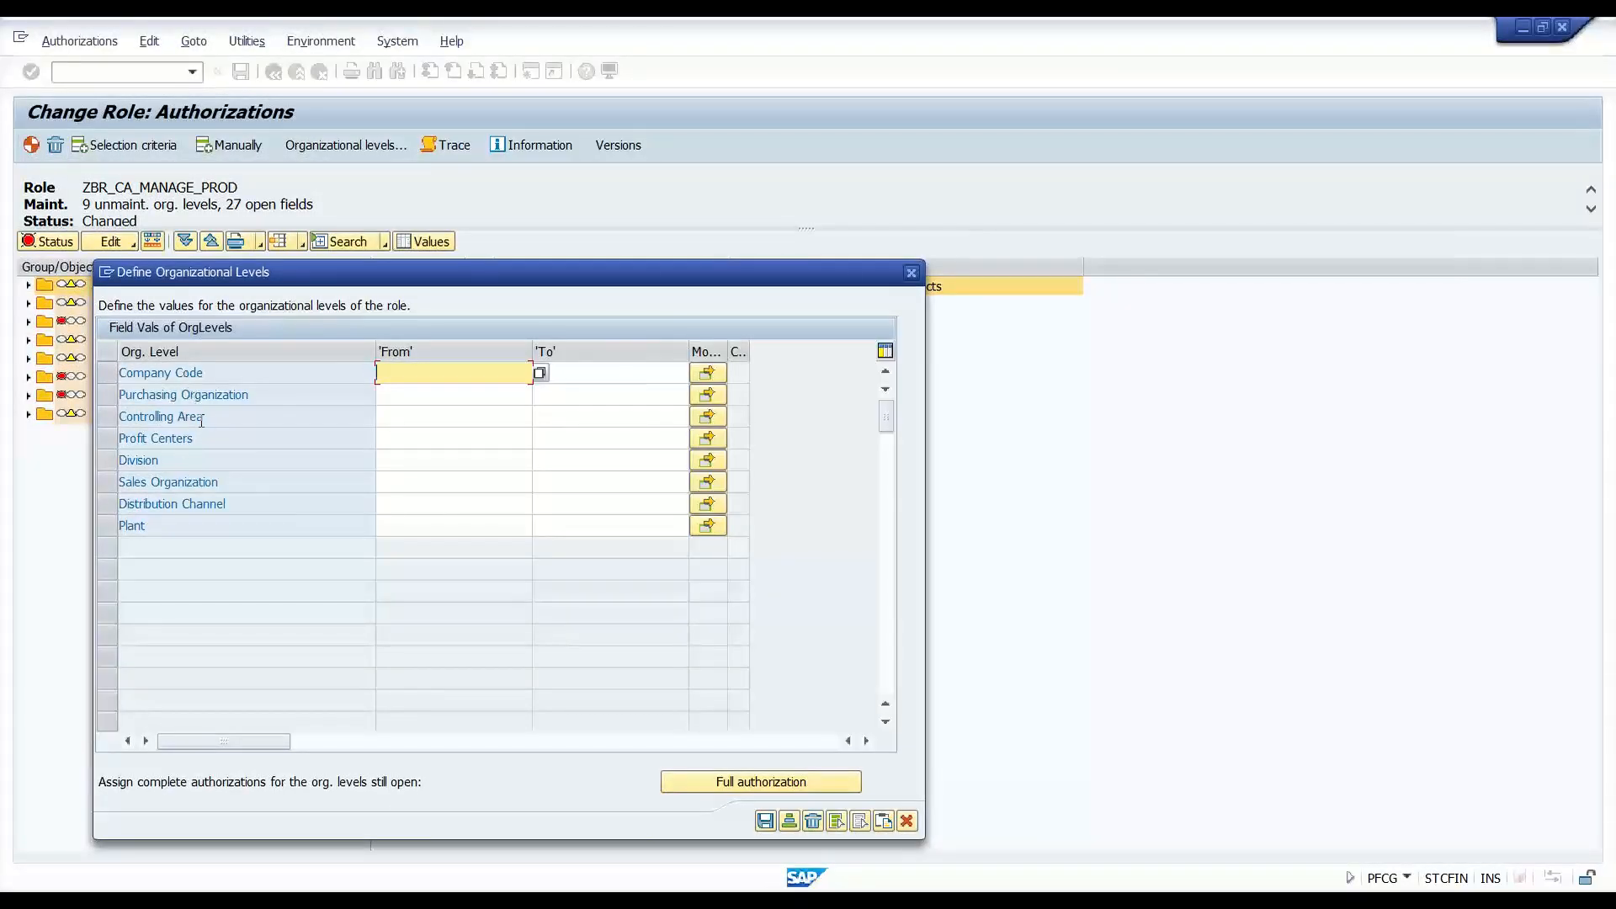
Give the open organizational levels full authorization, save and generate the authorization profile under the proposed name, and return to the role.
left_click(767, 782)
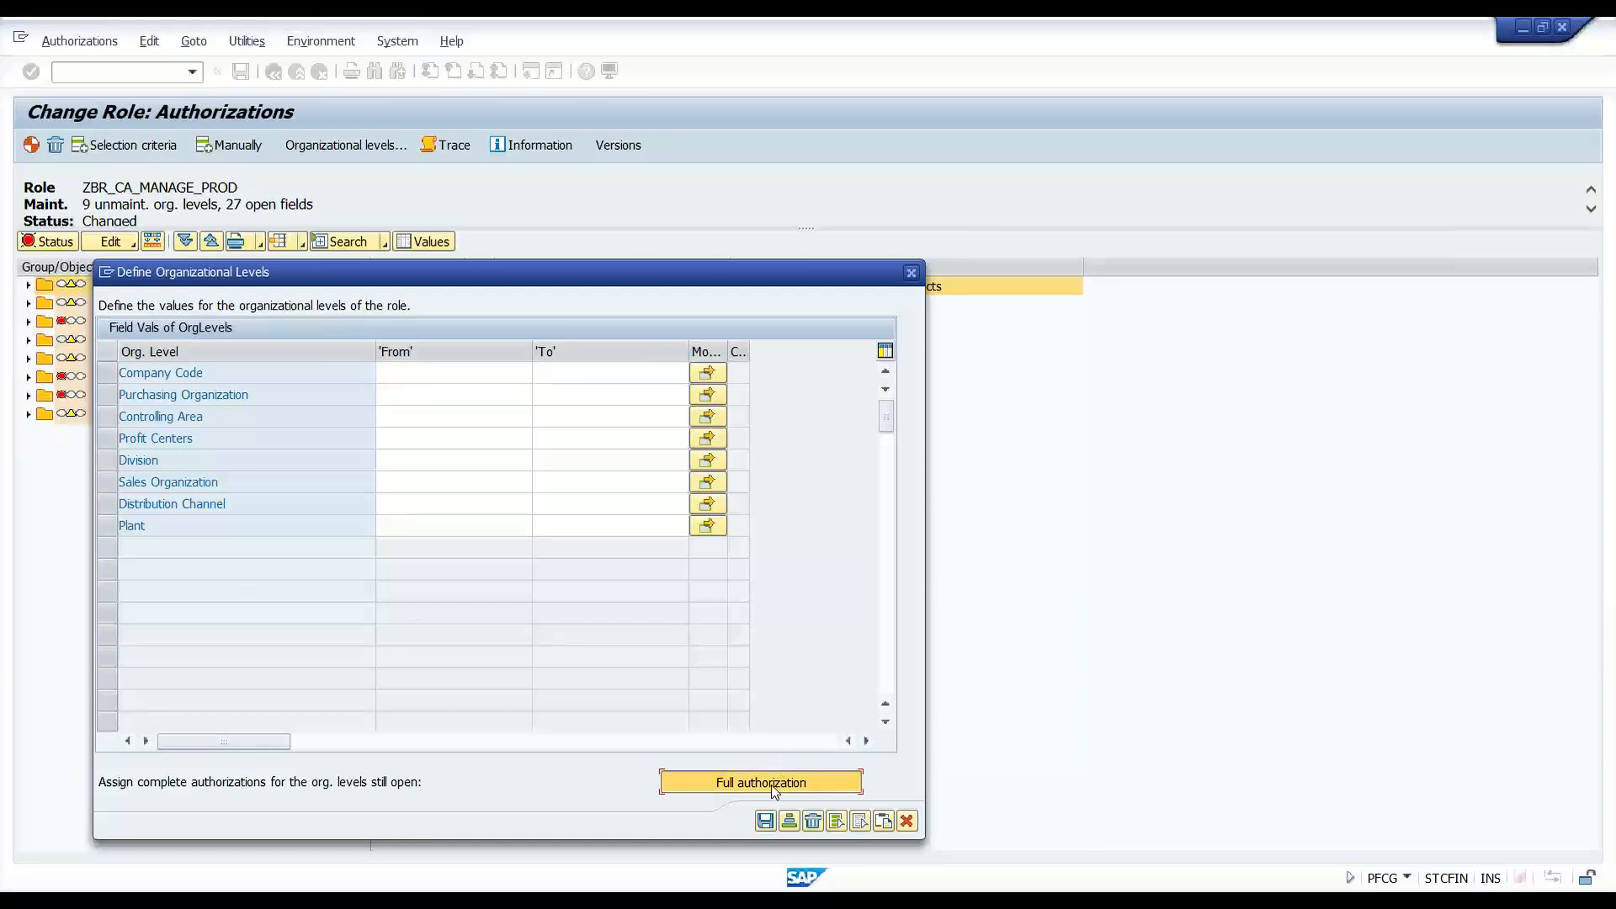
left_click(766, 821)
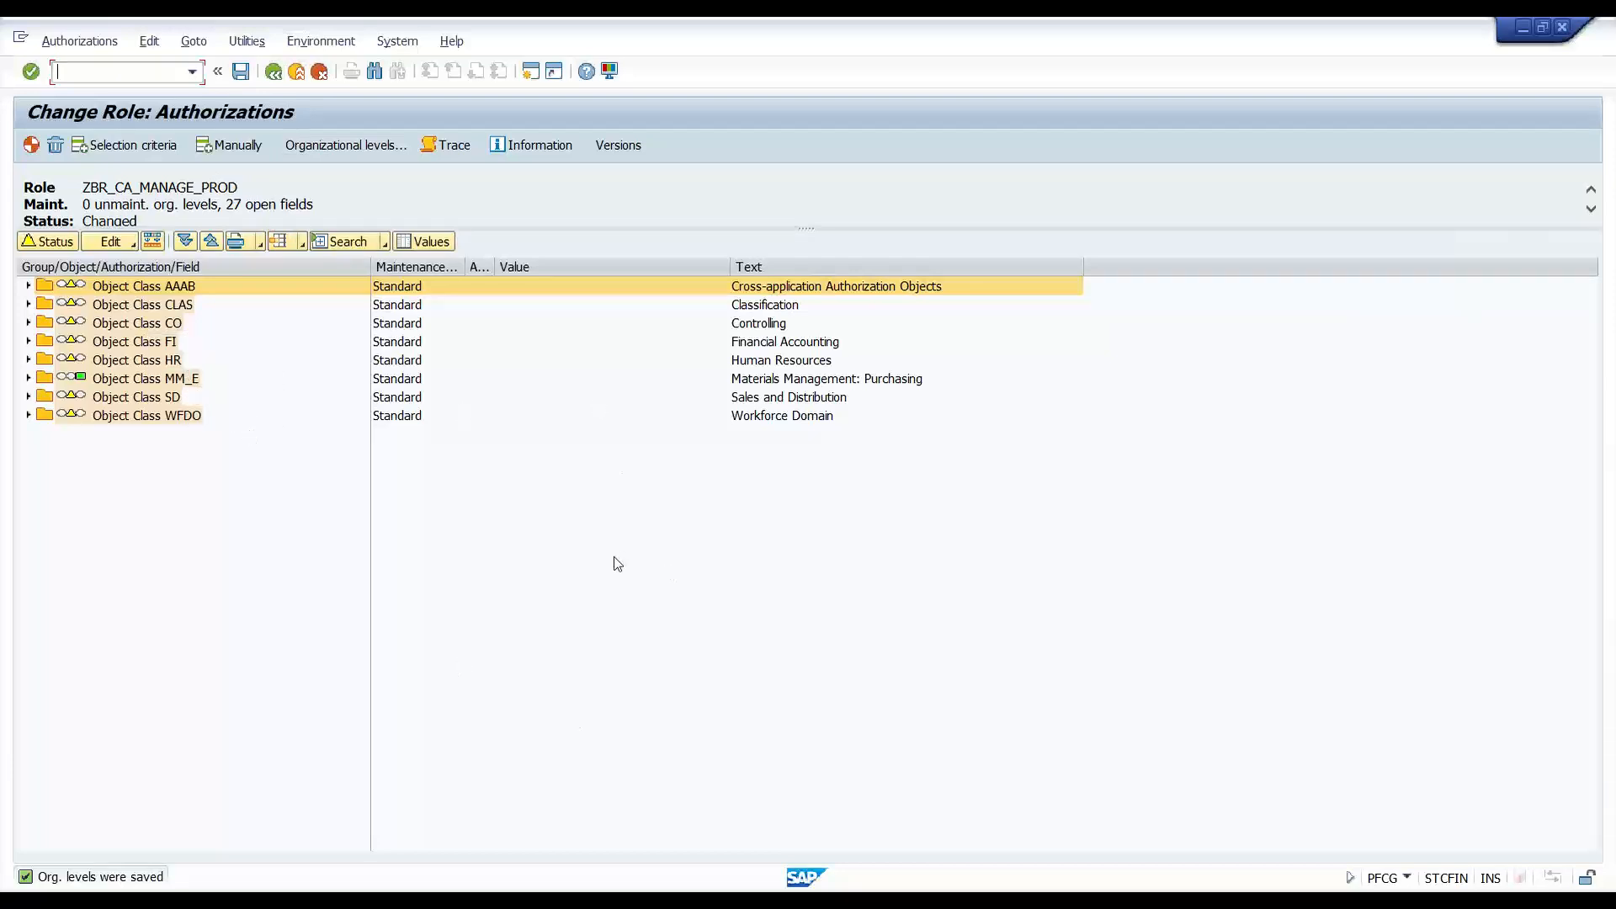
left_click(245, 75)
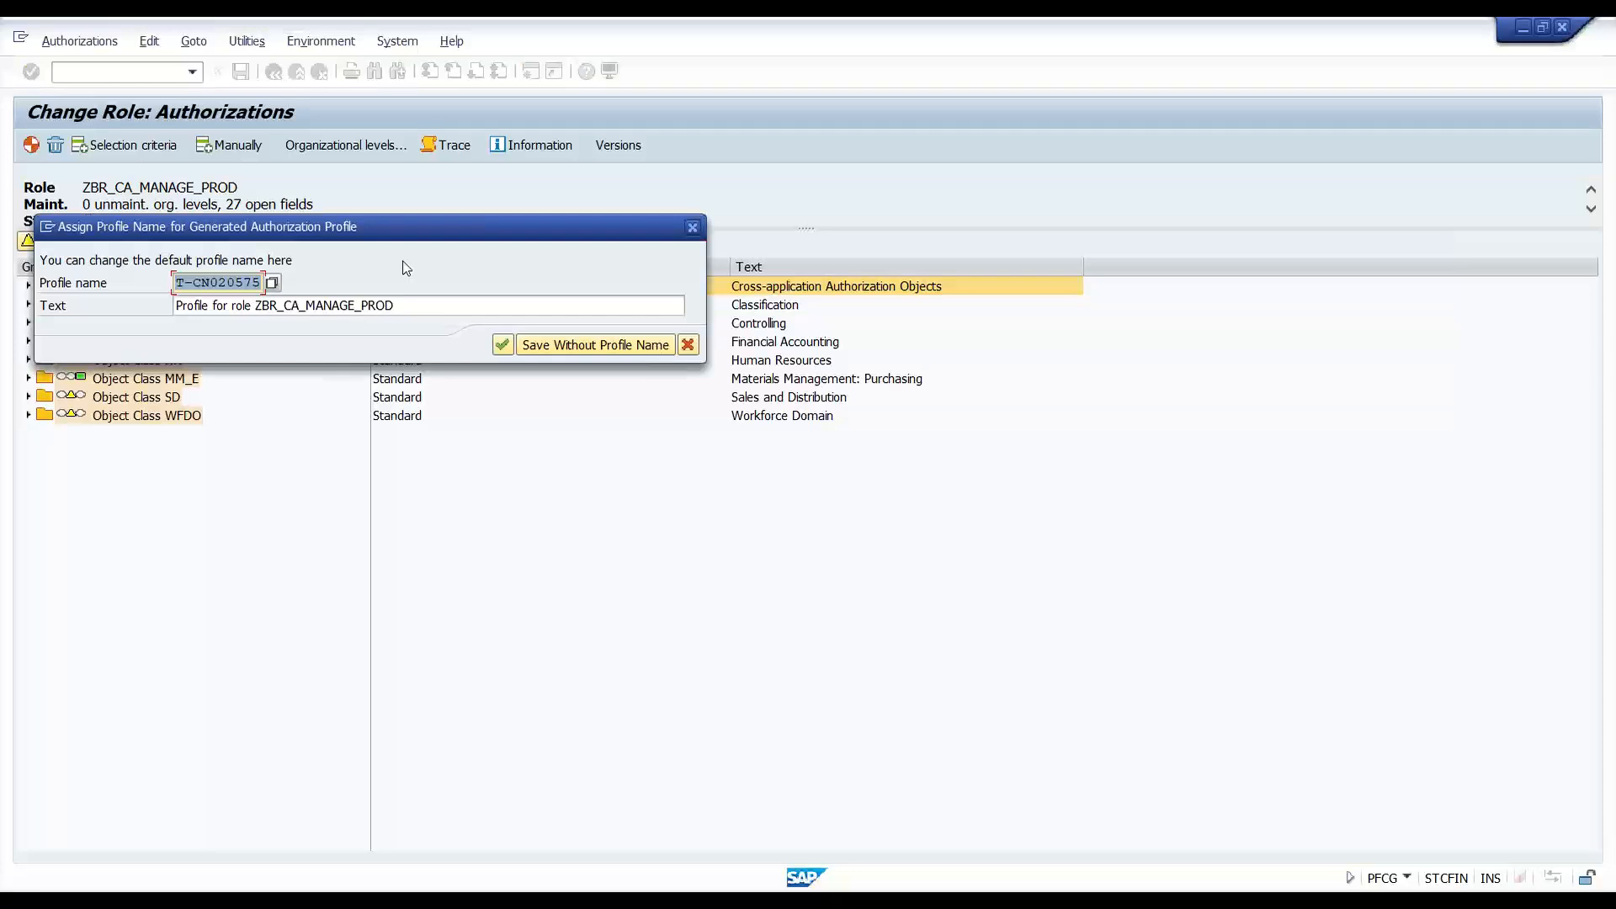
left_click(502, 345)
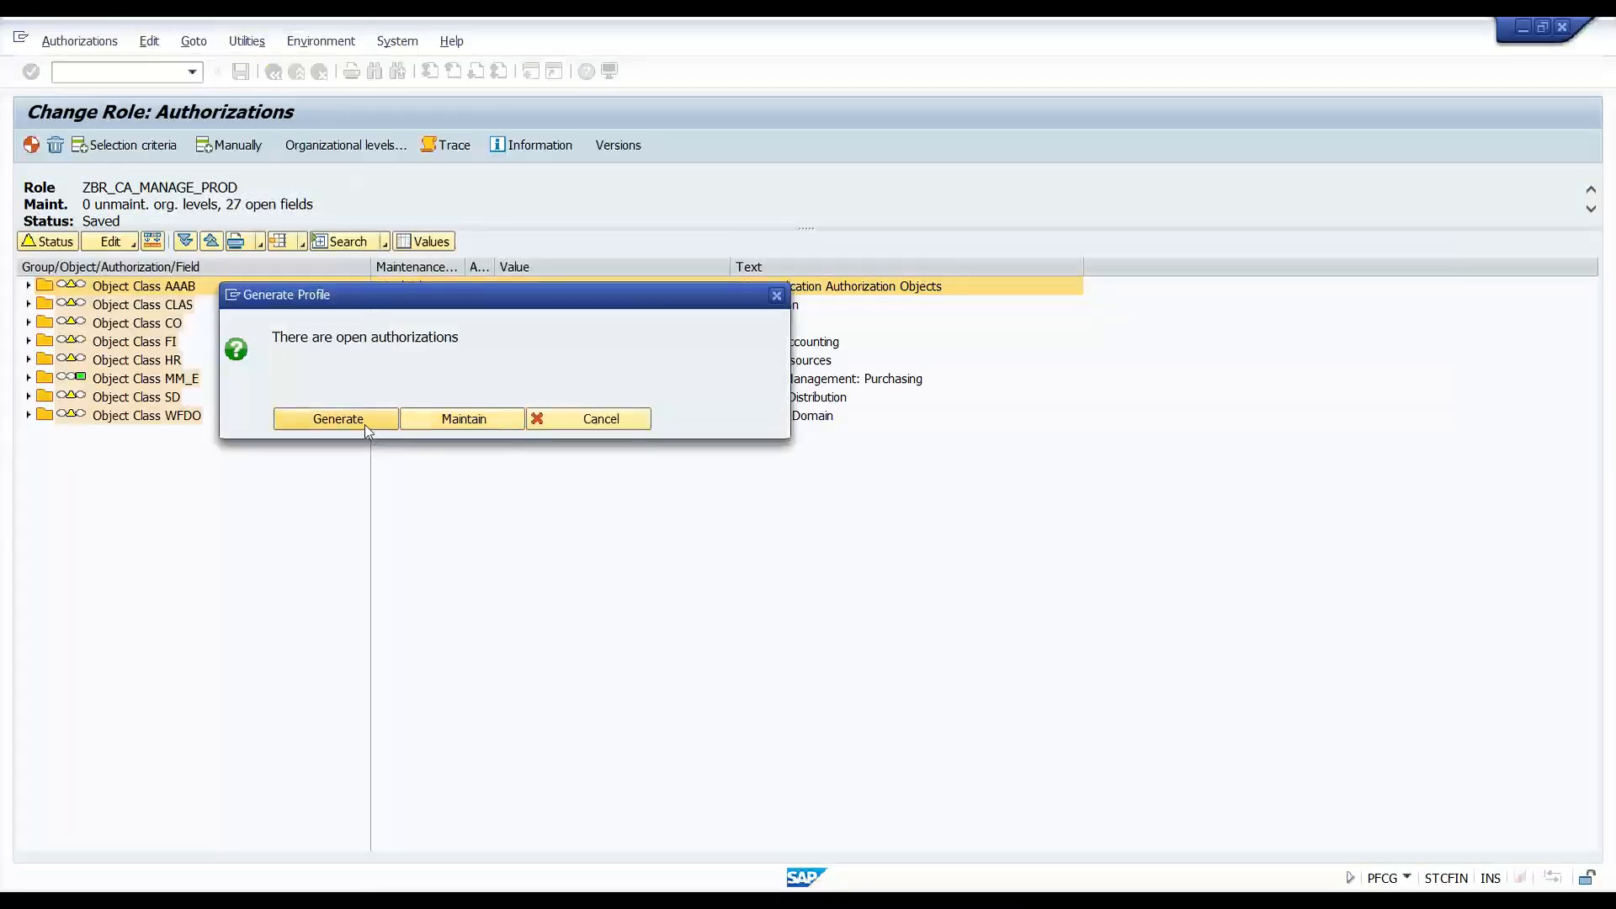
left_click(370, 423)
key("F3")
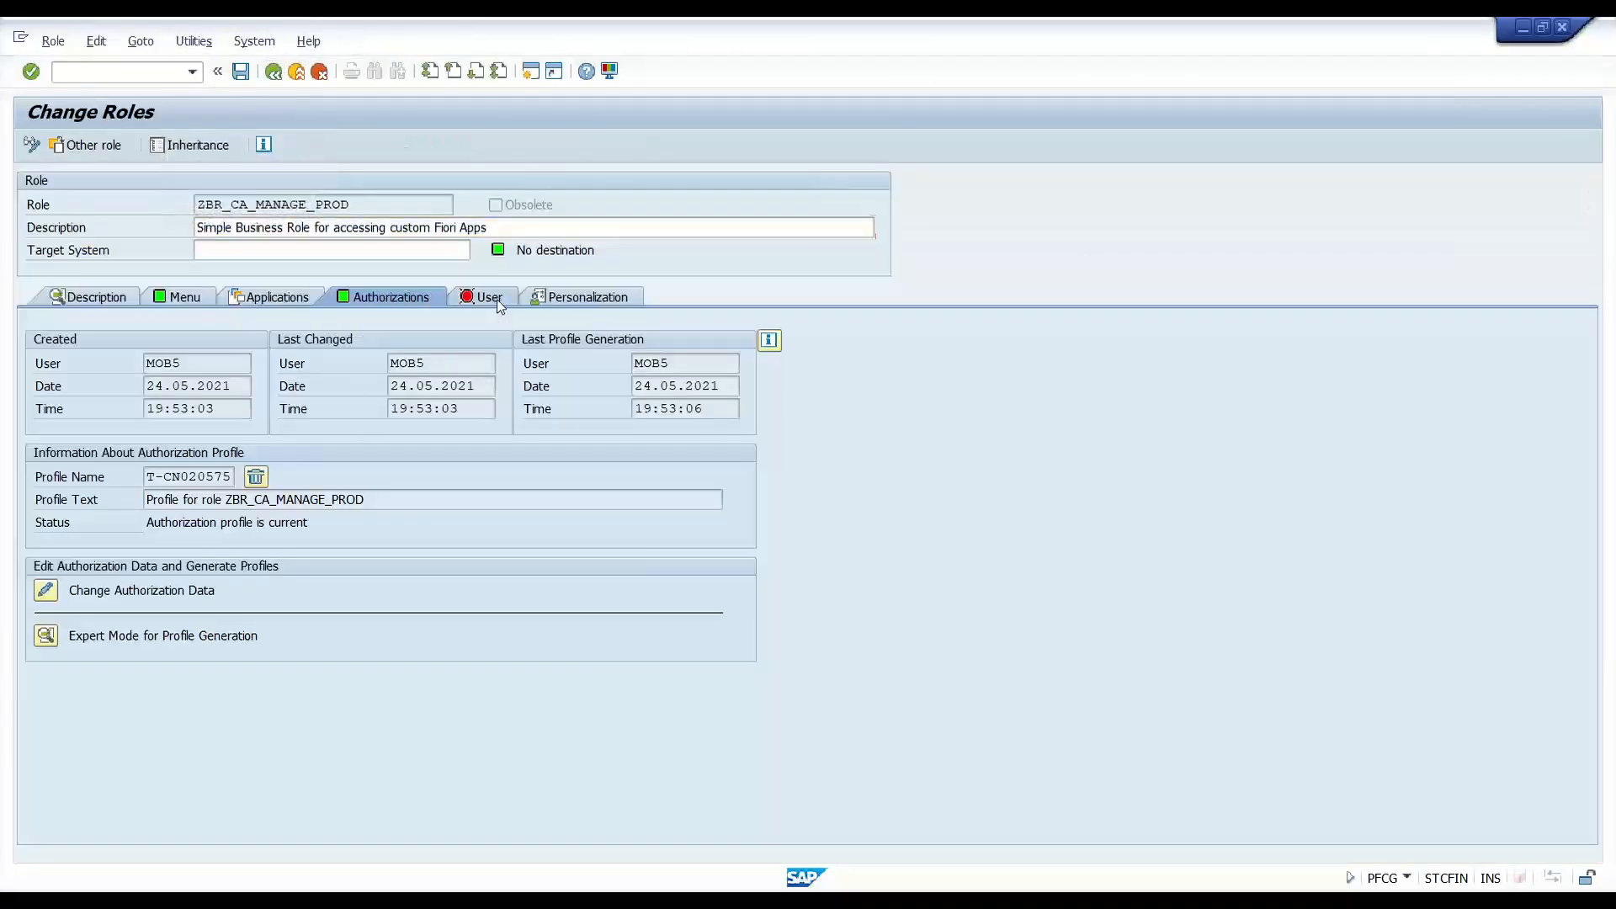
Assign user MOB5 to the role and run the user comparison, saving the role.
left_click(486, 301)
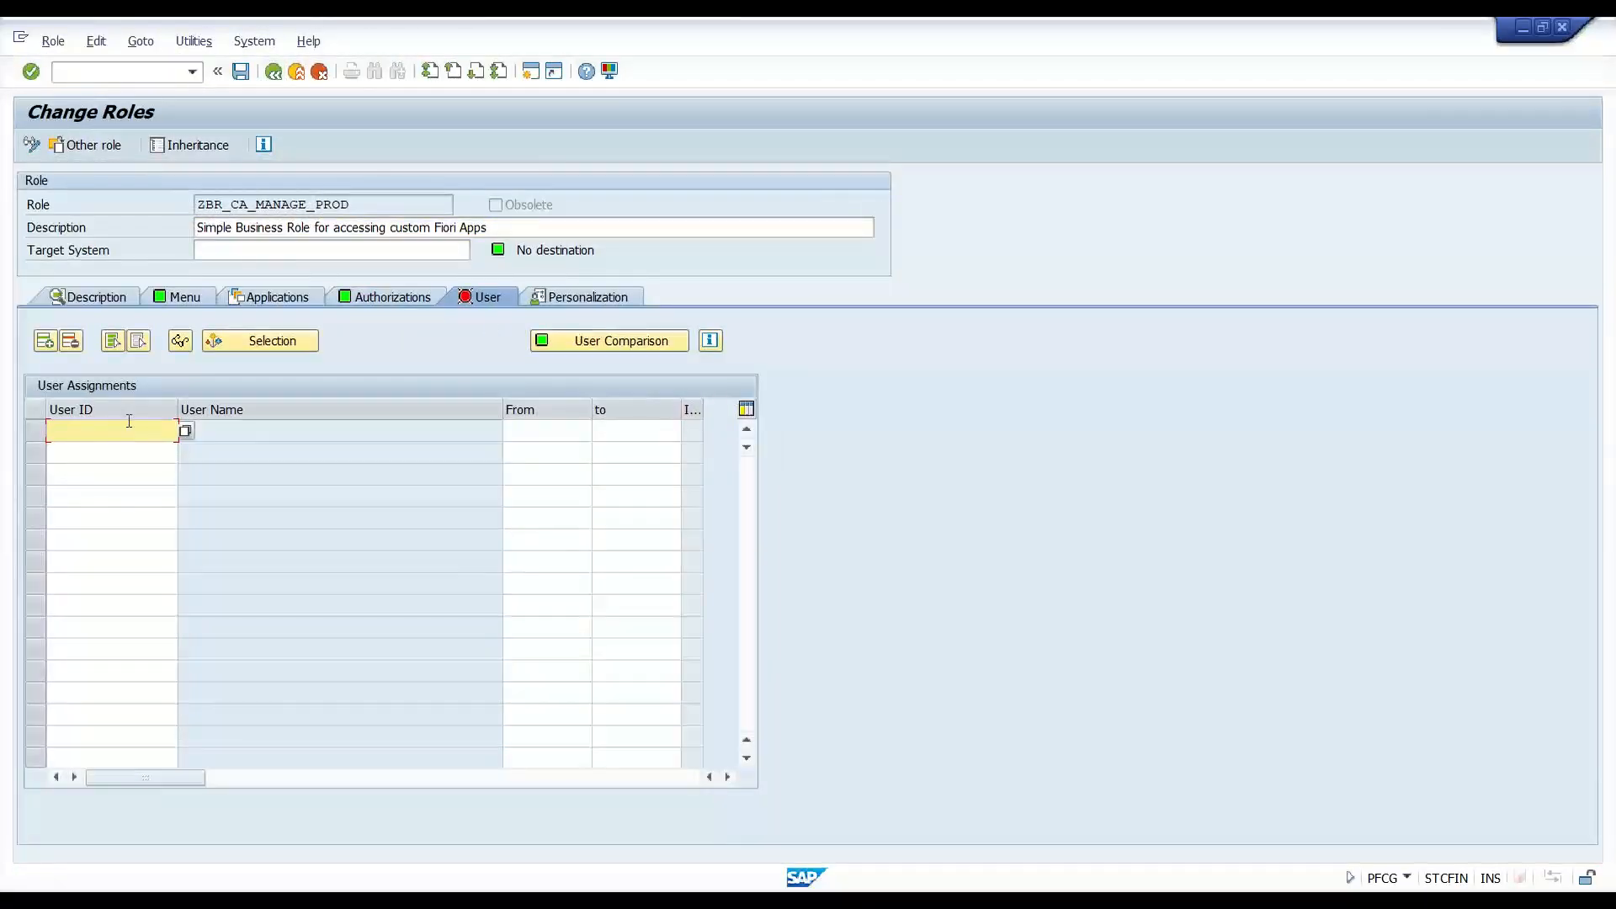
type("mob5")
key("Return")
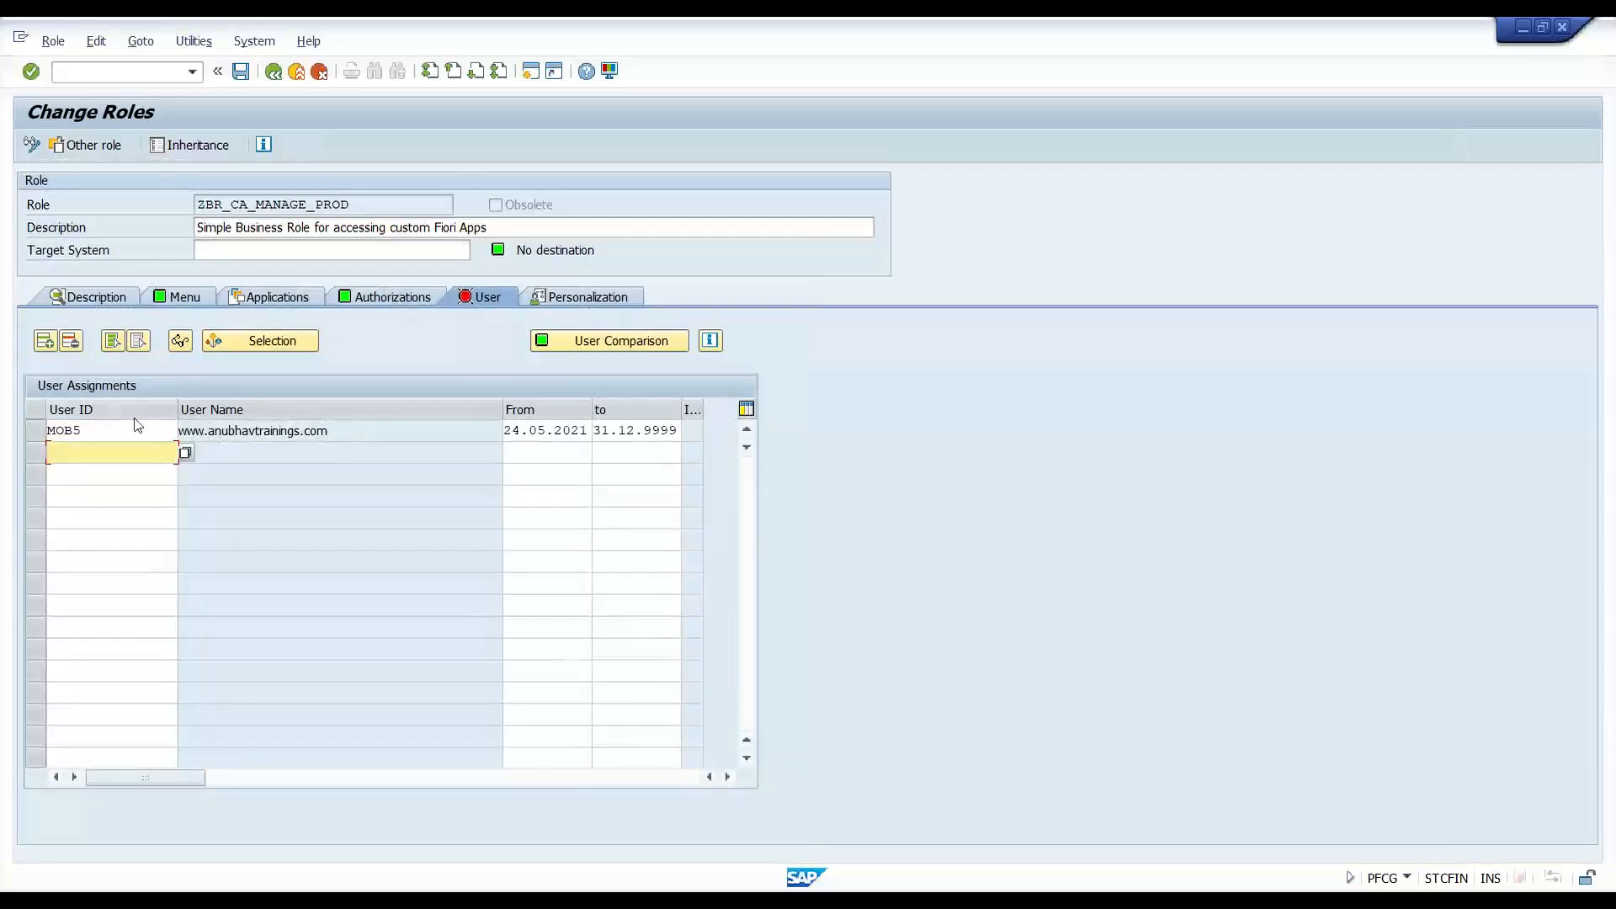
left_click(644, 340)
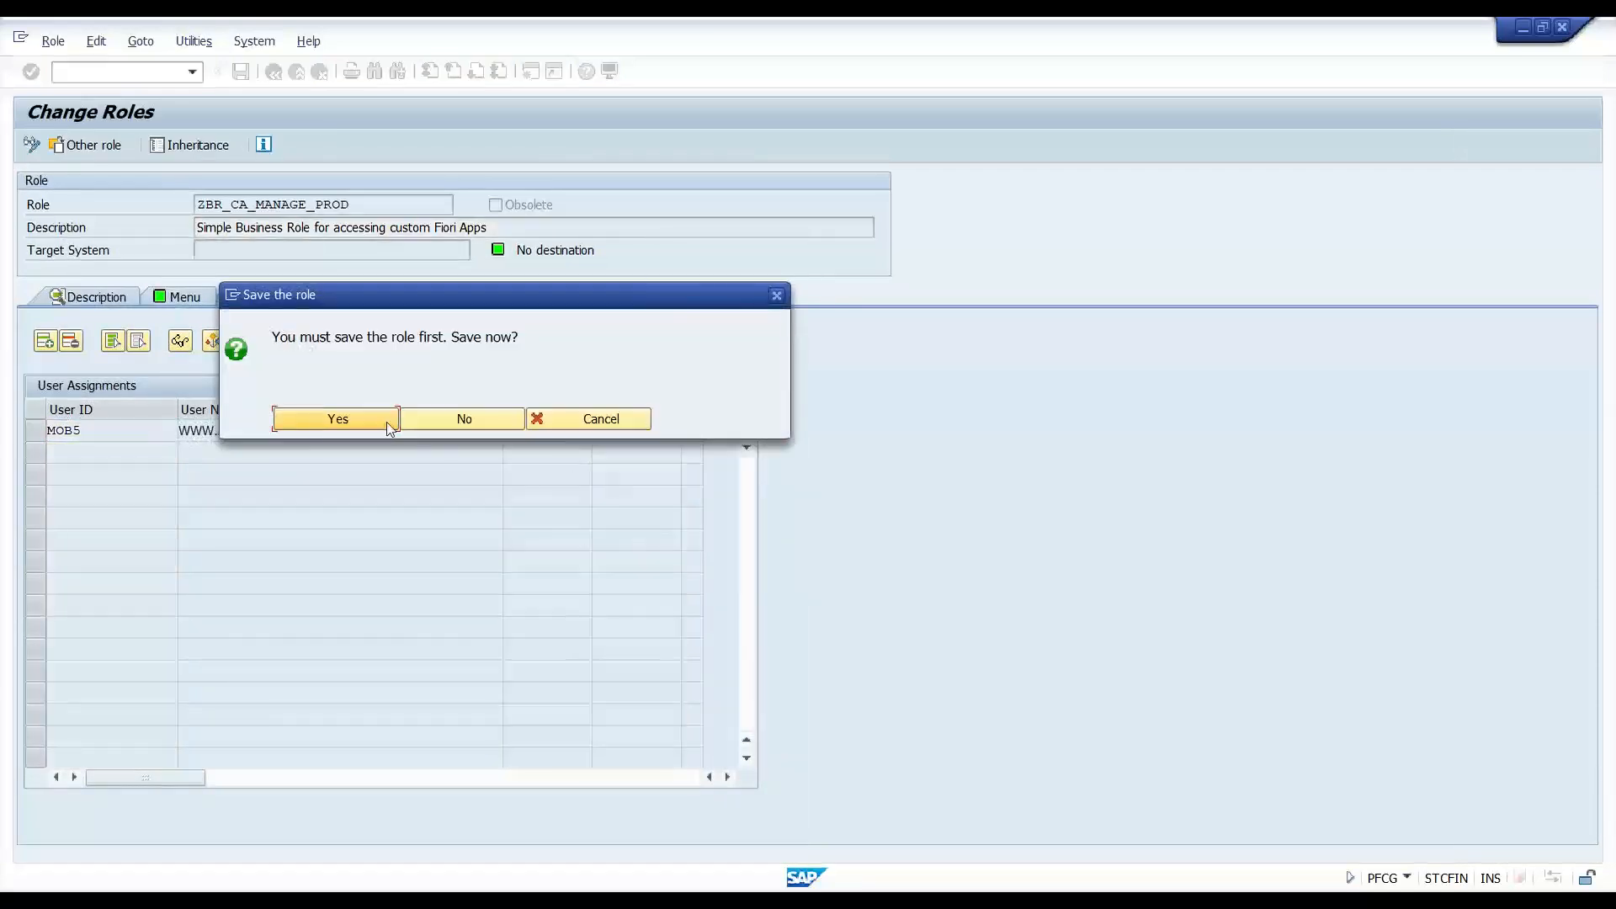
left_click(388, 425)
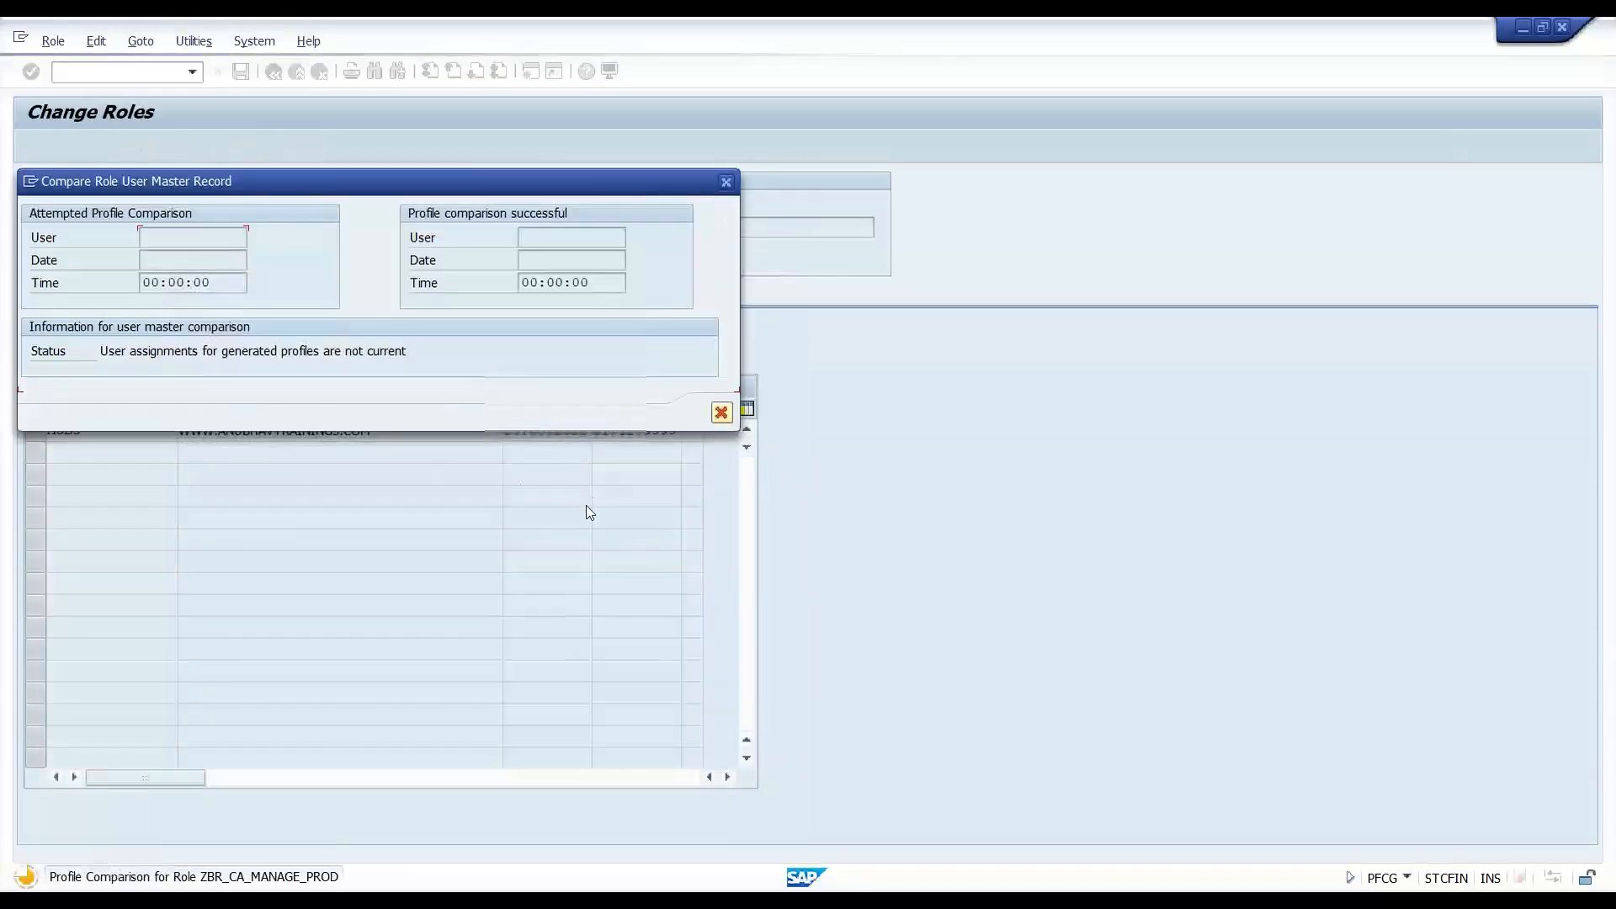
left_click(721, 412)
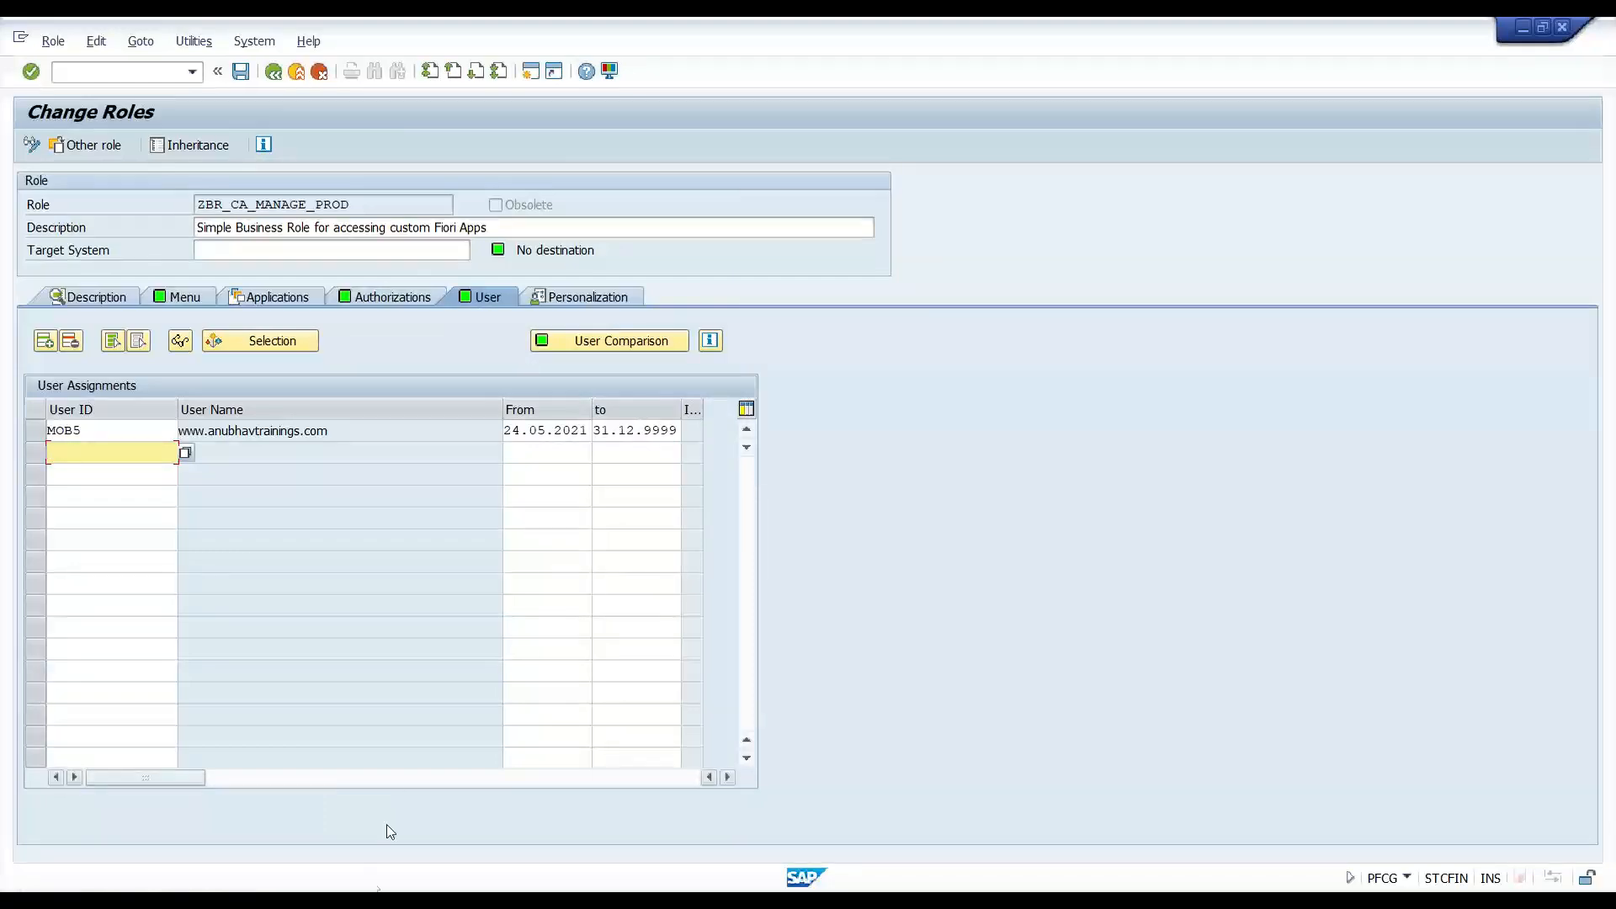
Switch to the Fiori launchpad in the browser and look through the list of home page groups for the custom groups.
key("alt+Tab")
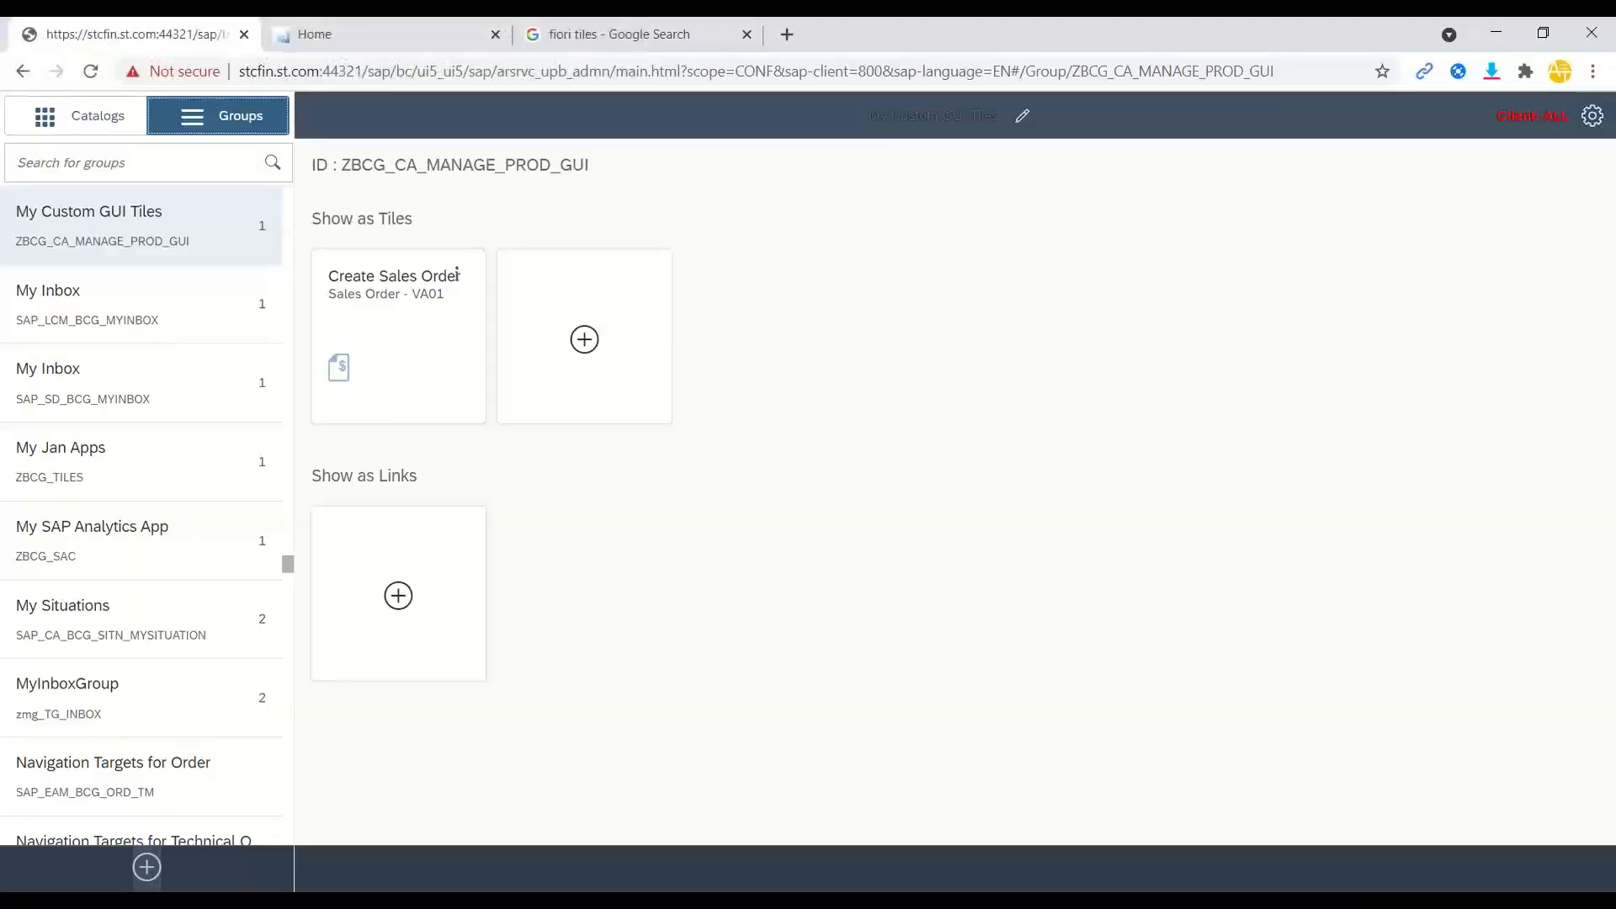
left_click(346, 38)
left_click(1548, 164)
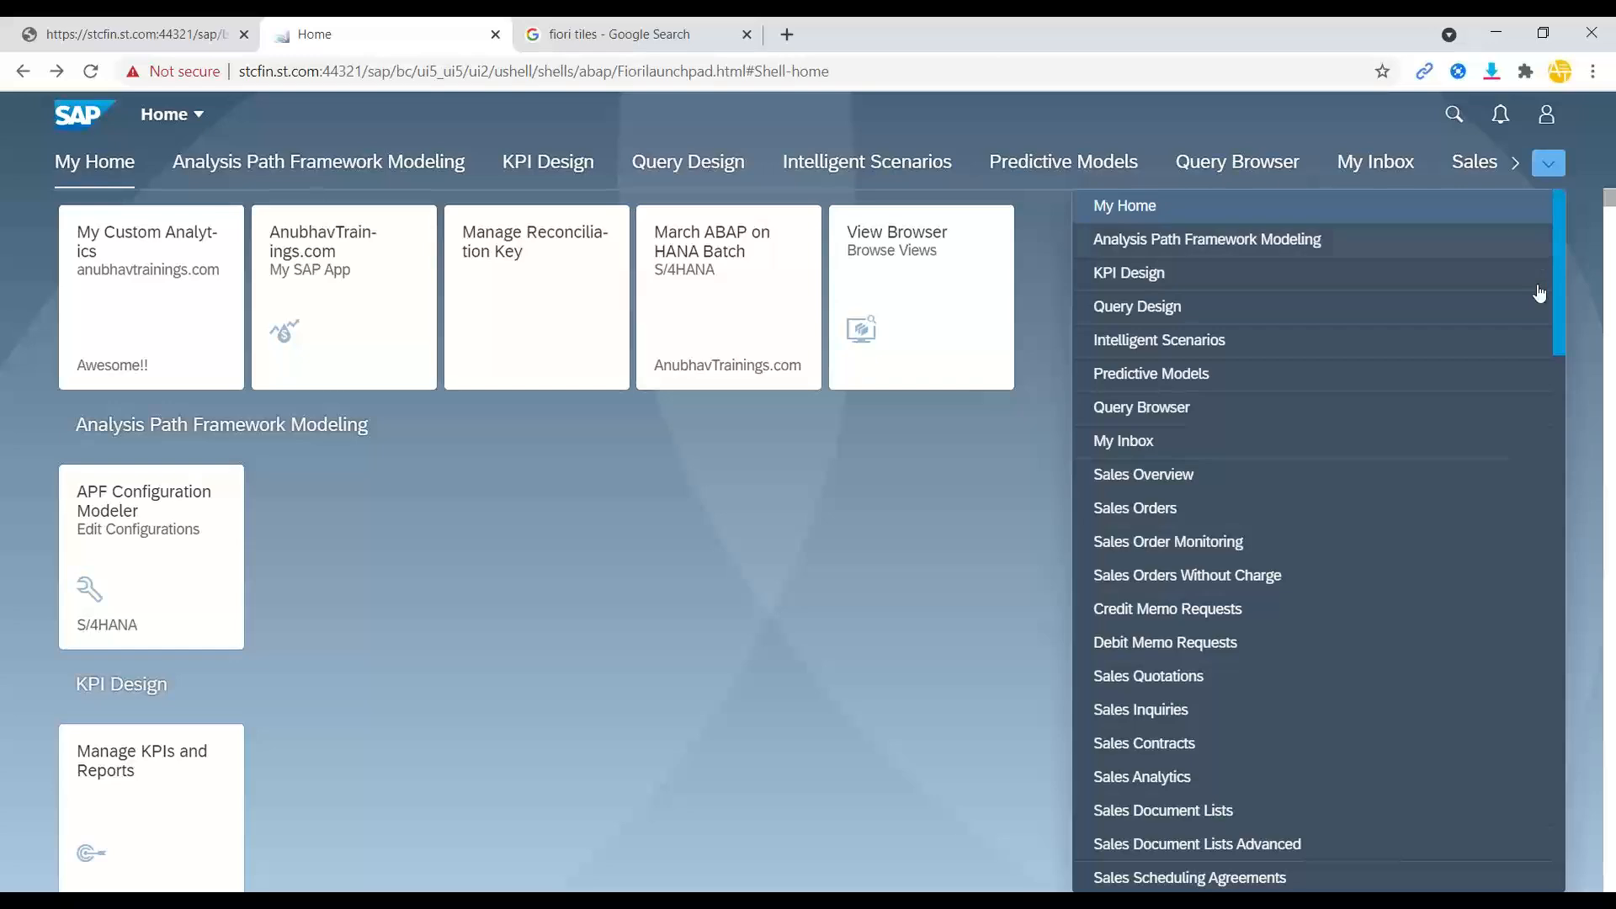
scroll(1178, 716, "down", 7)
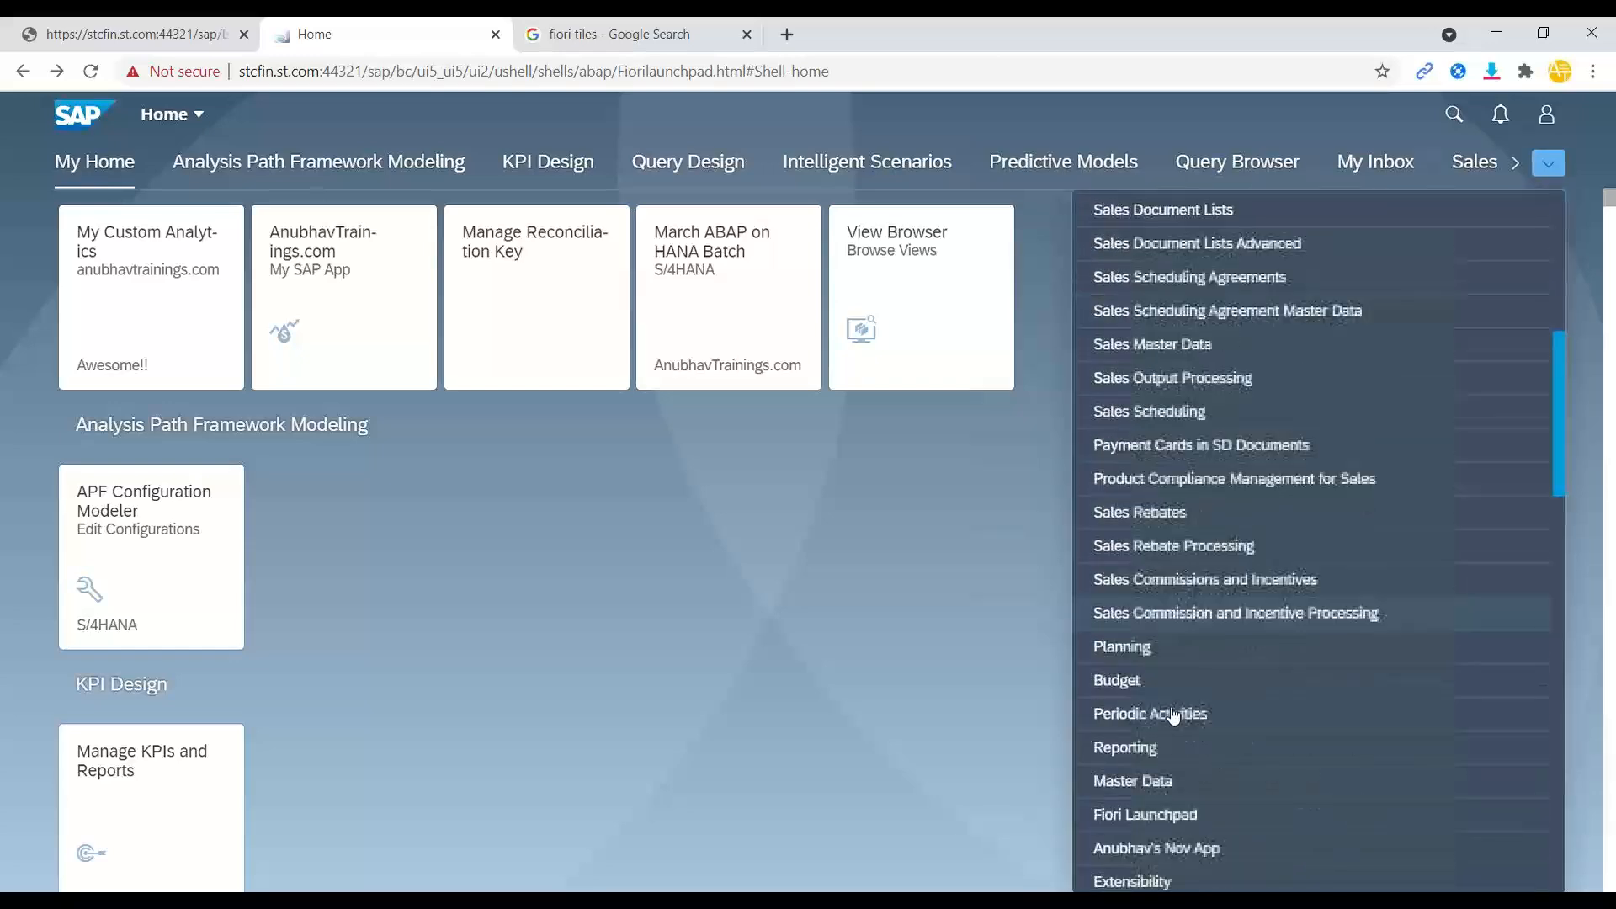
scroll(1133, 387, "down", 10)
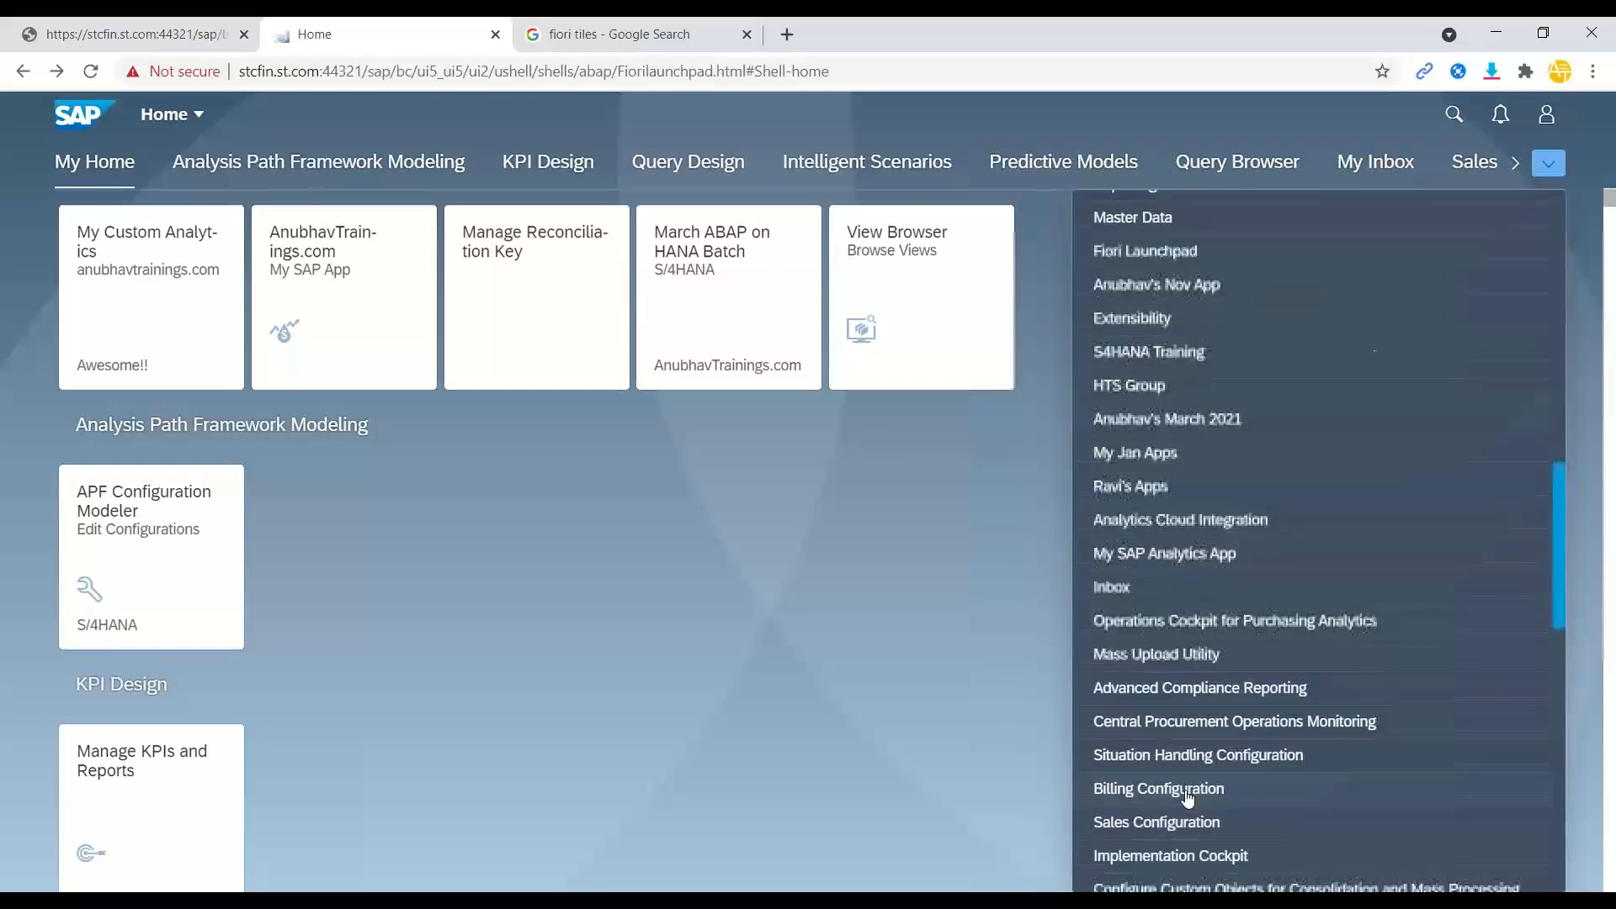
scroll(1188, 772, "down", 8)
scroll(1195, 732, "up", 15)
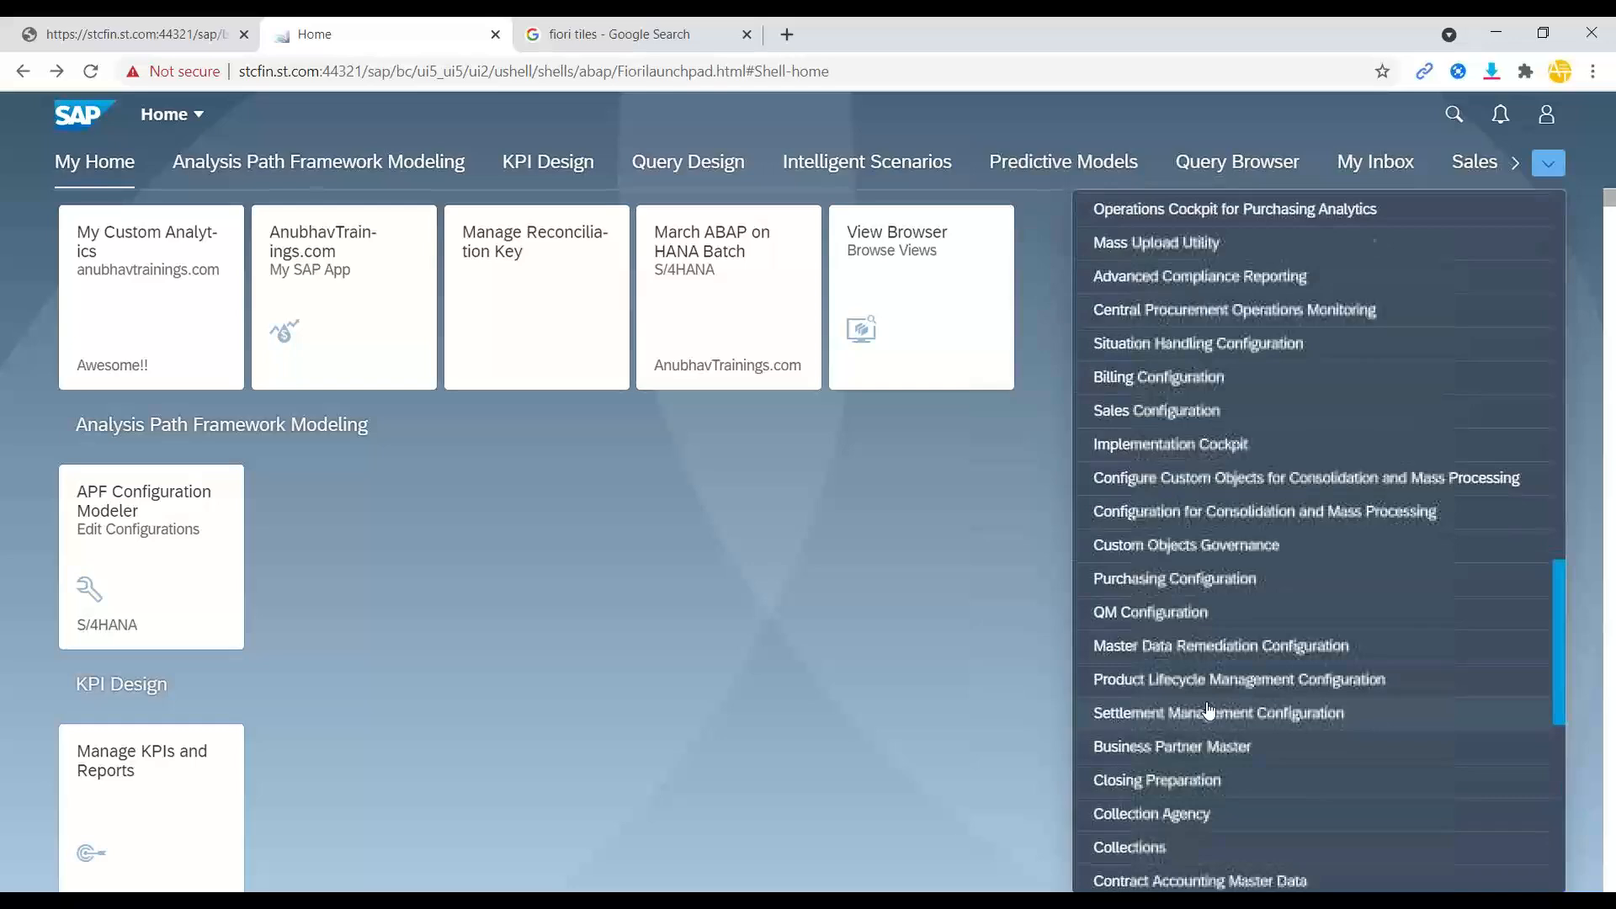
left_click(1199, 688)
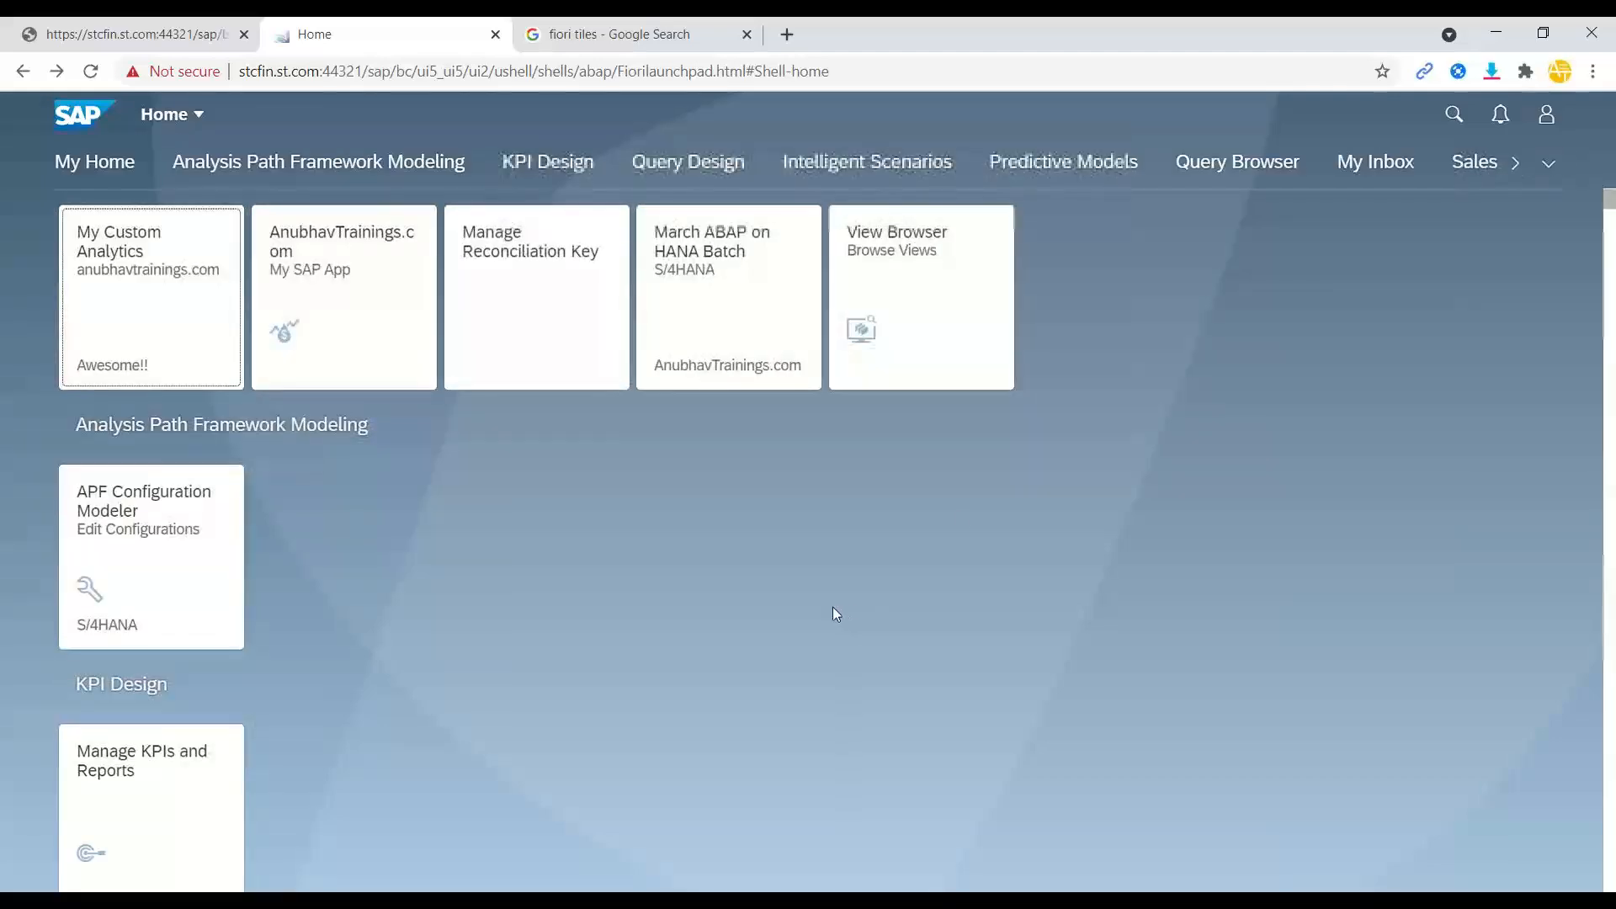
Go to the My Custom Fiori App group from the home page's group list and examine the tiles there and in My Custom GUI Tiles.
left_click(1550, 167)
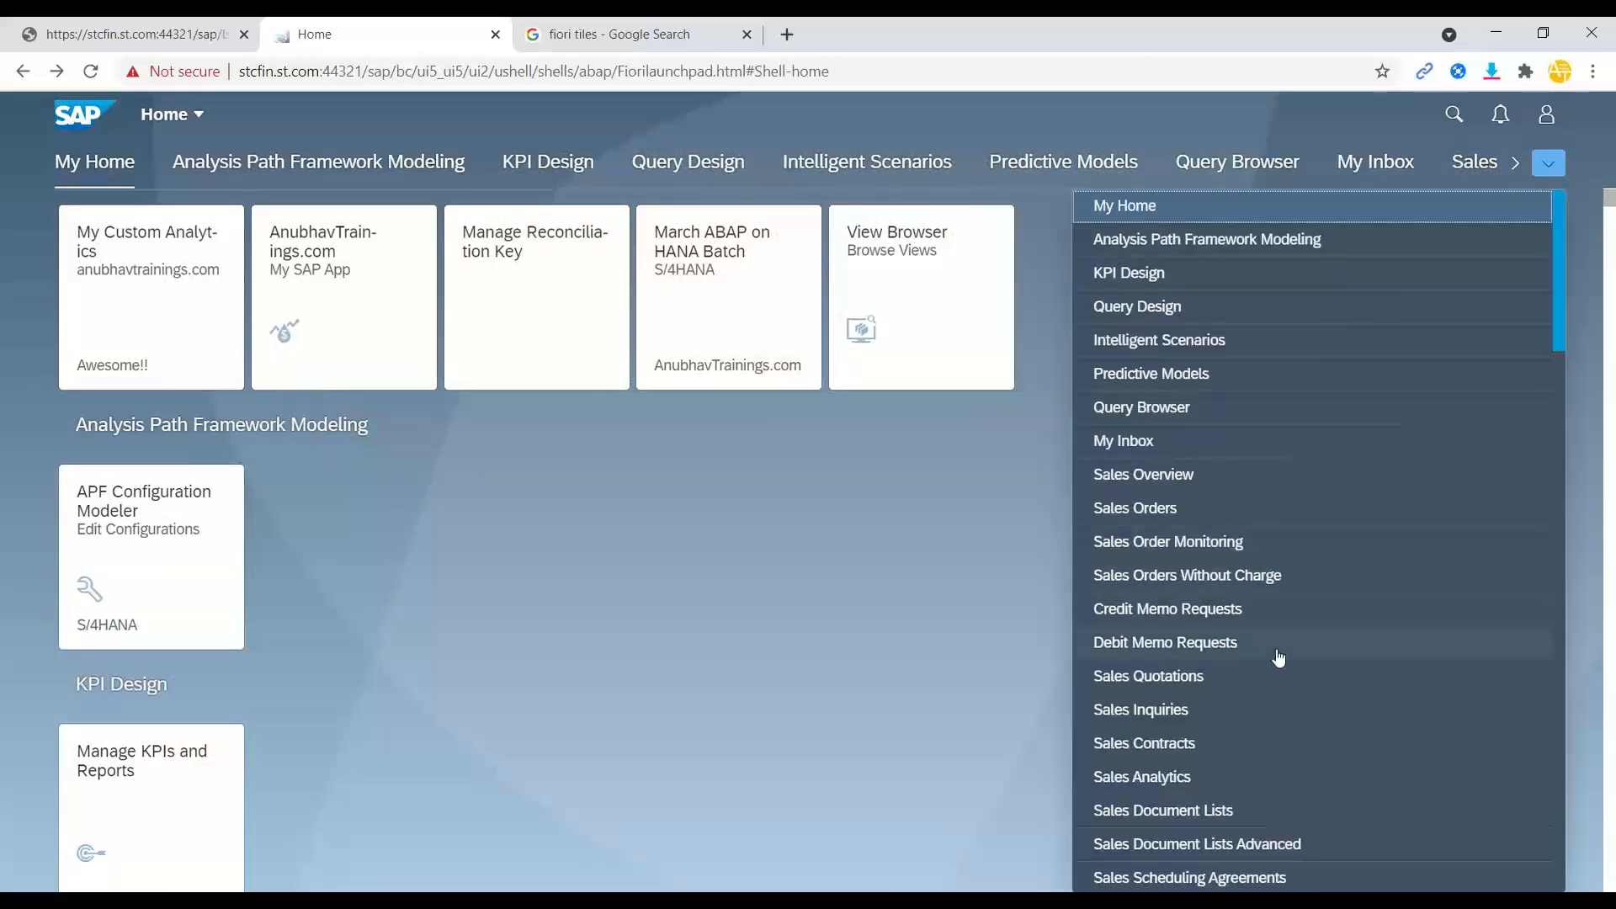
scroll(1279, 658, "down", 14)
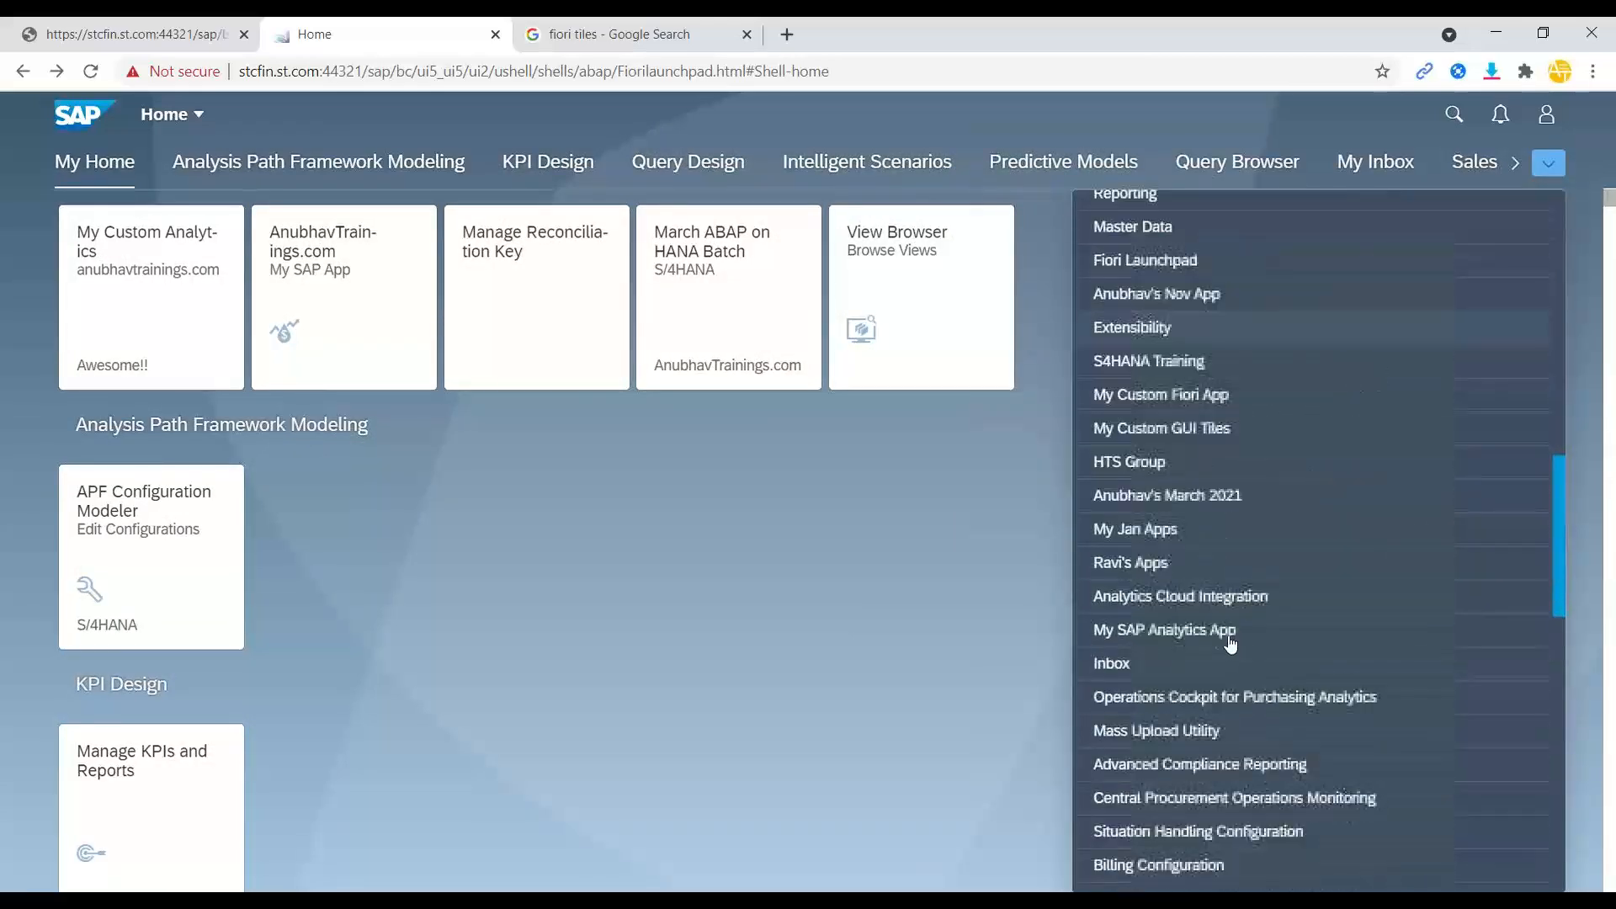
left_click(1177, 406)
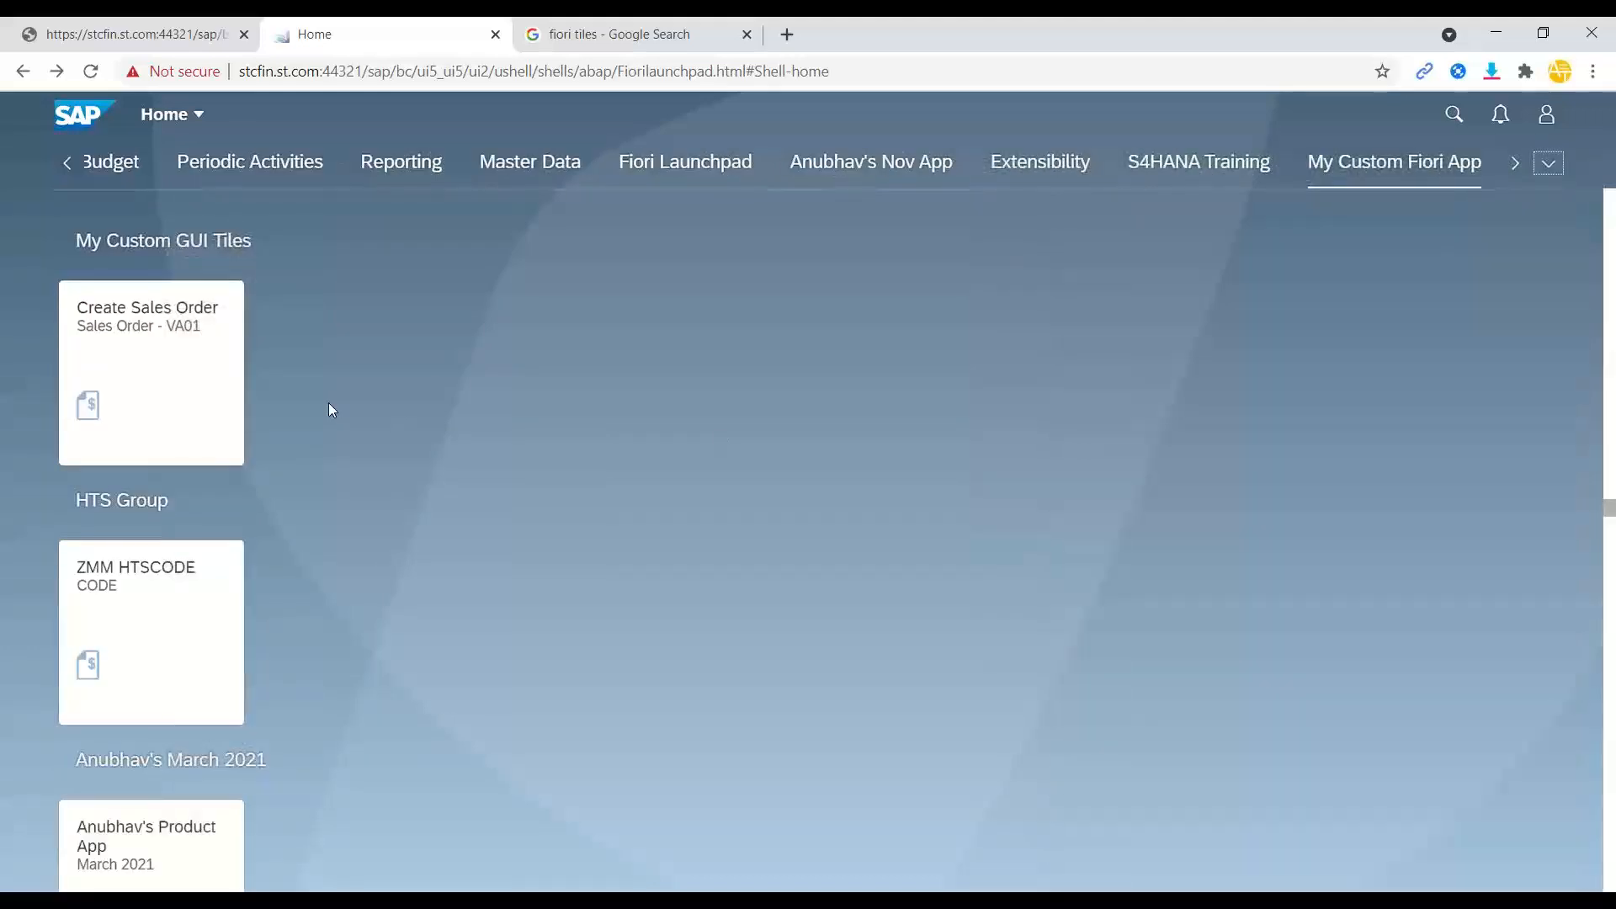
scroll(214, 374, "up", 3)
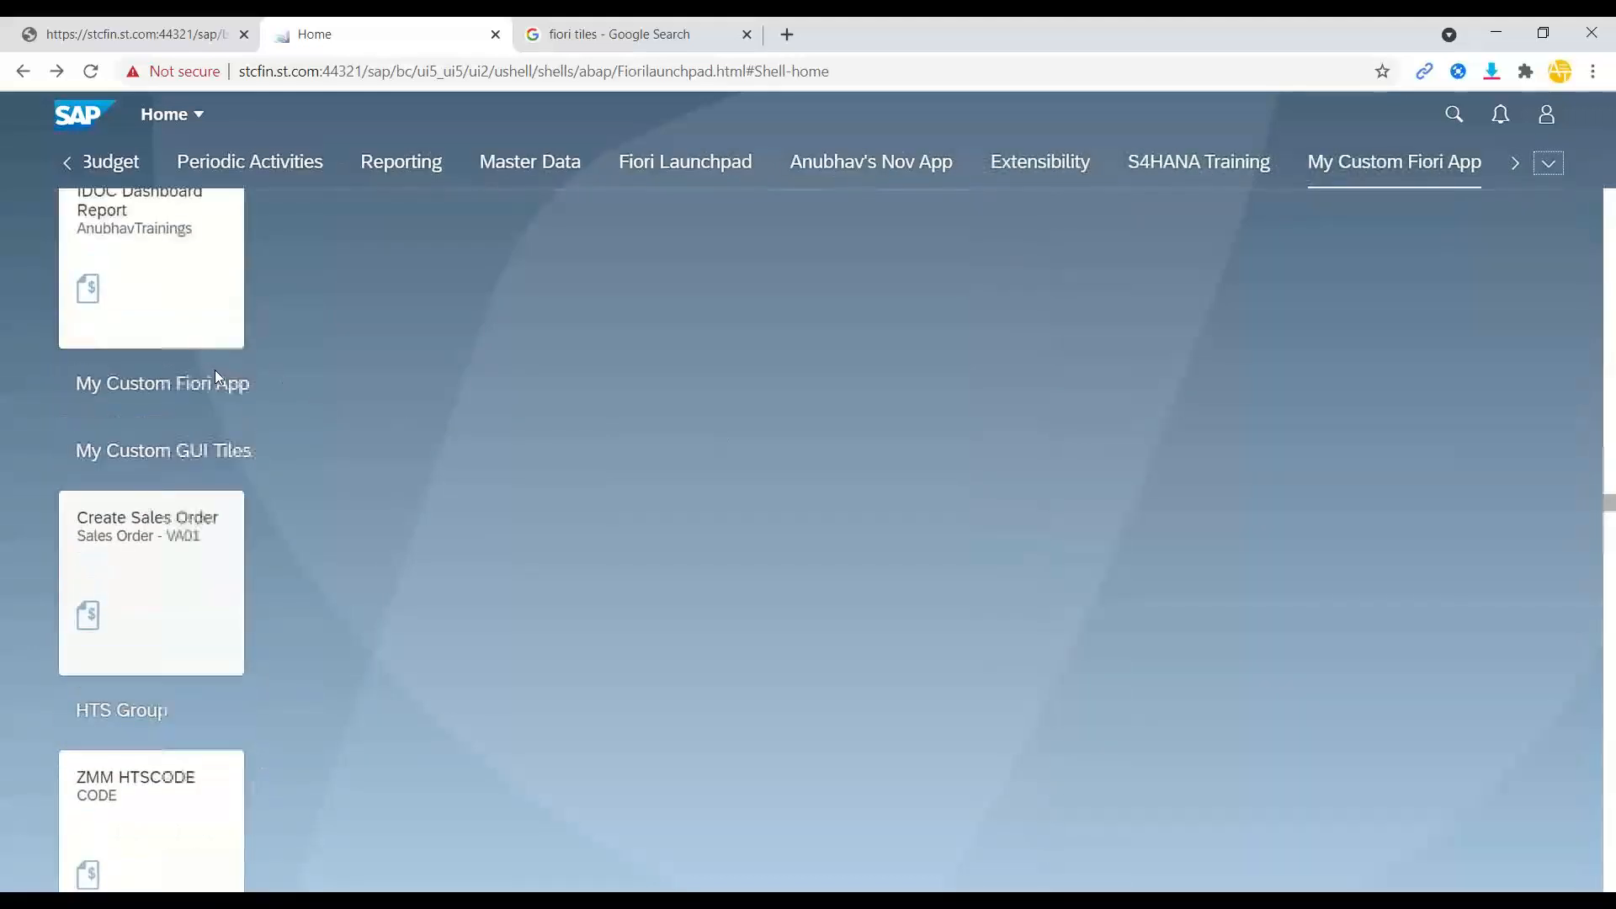
scroll(218, 379, "up", 1)
scroll(185, 375, "down", 3)
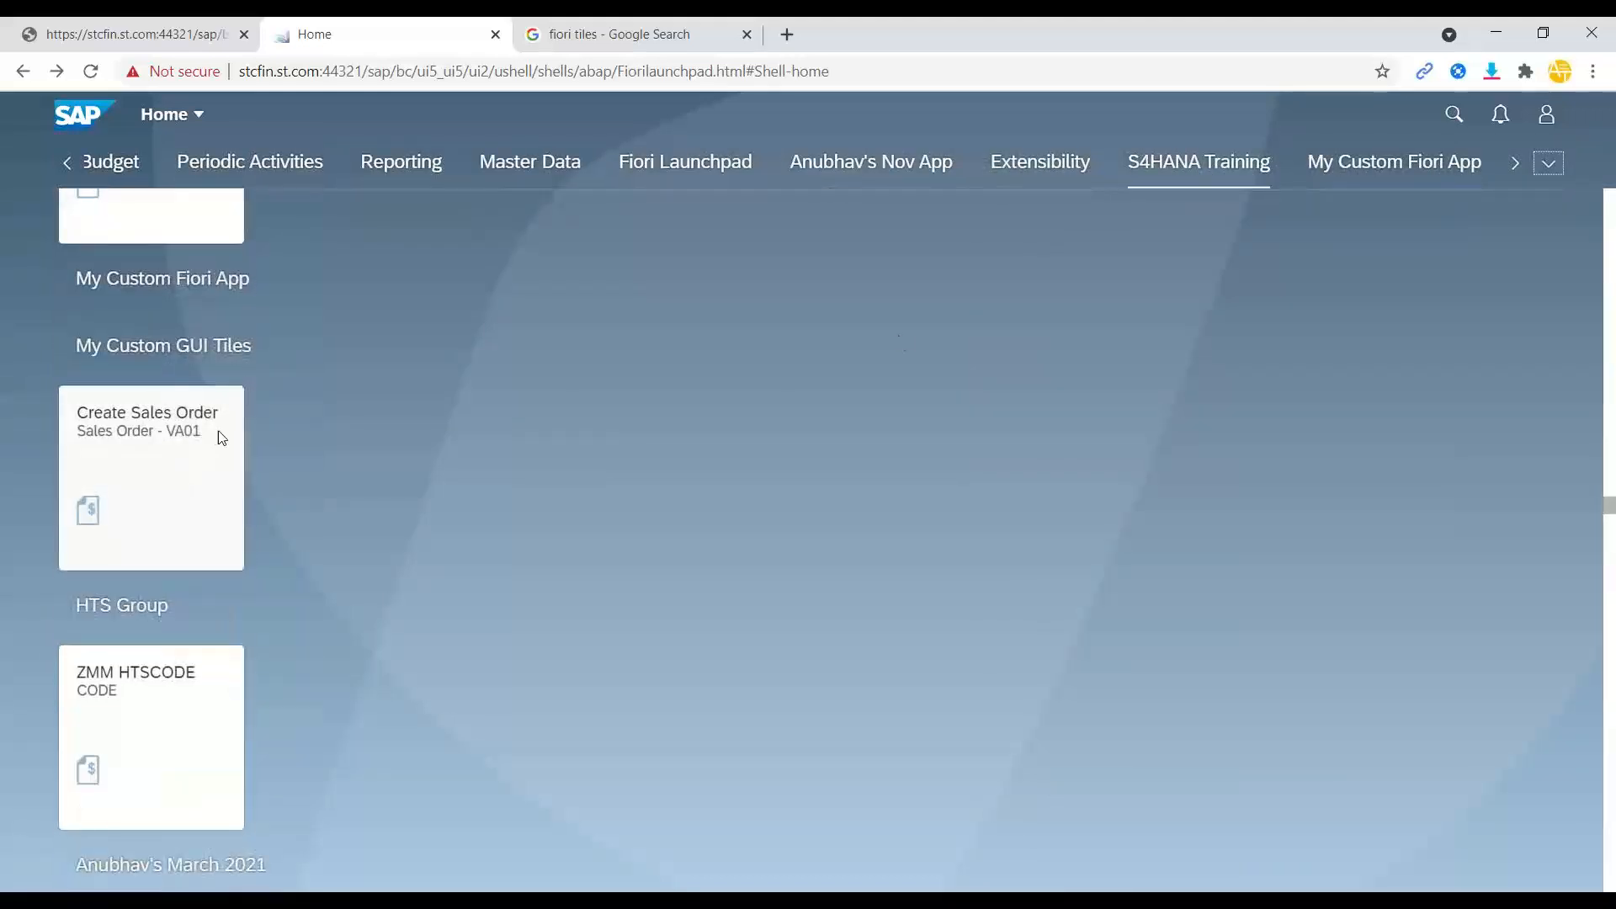
left_click(1422, 169)
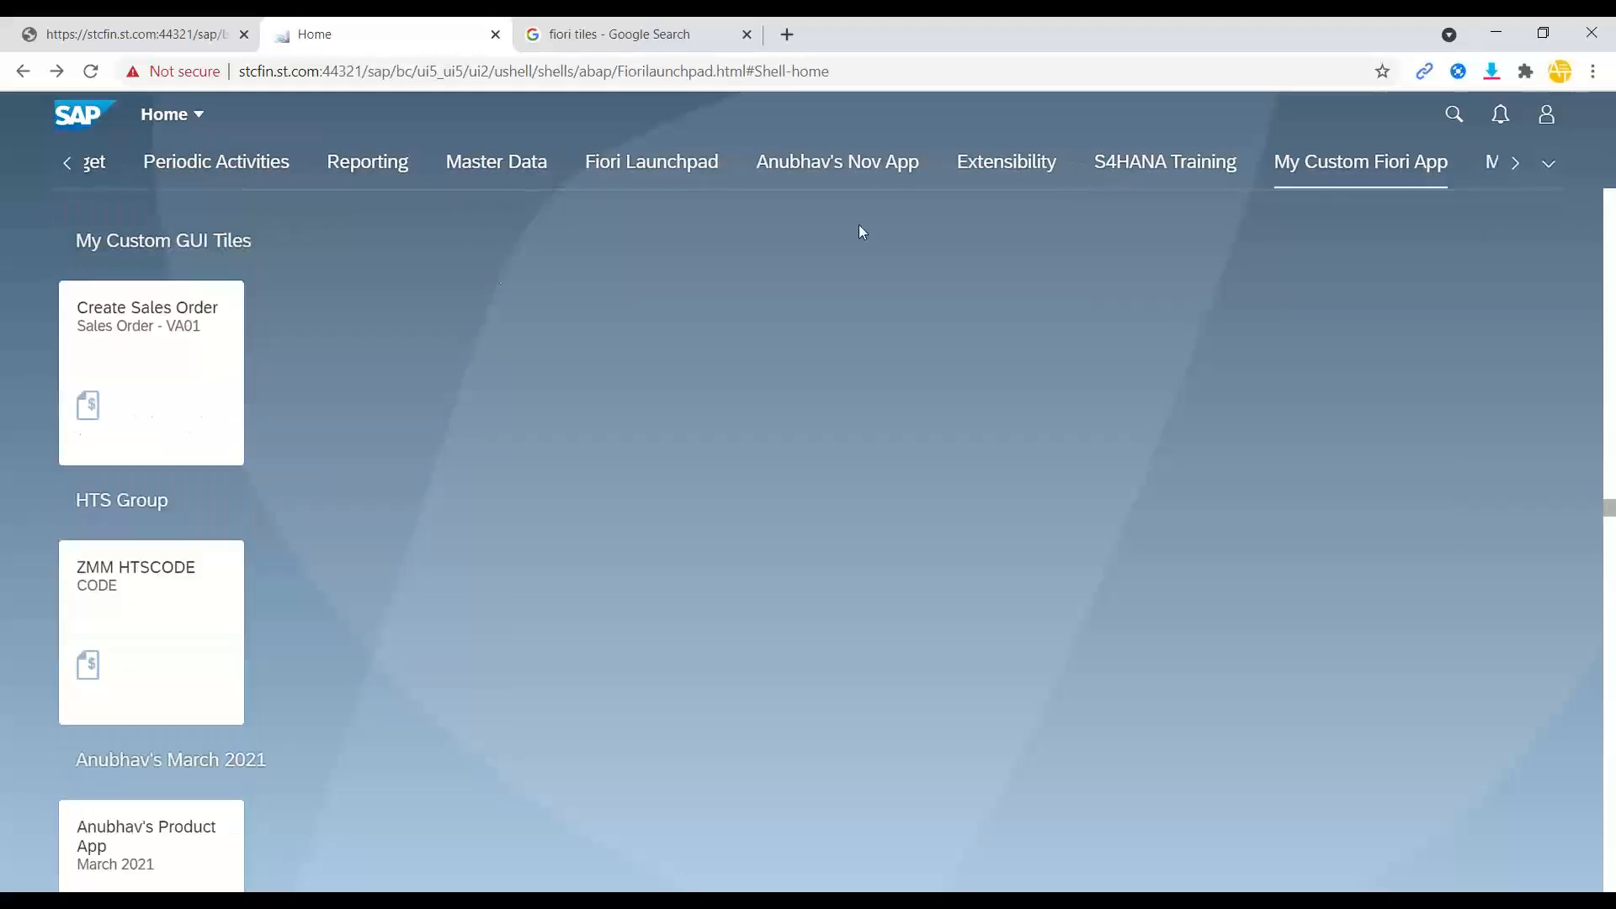
scroll(188, 477, "up", 5)
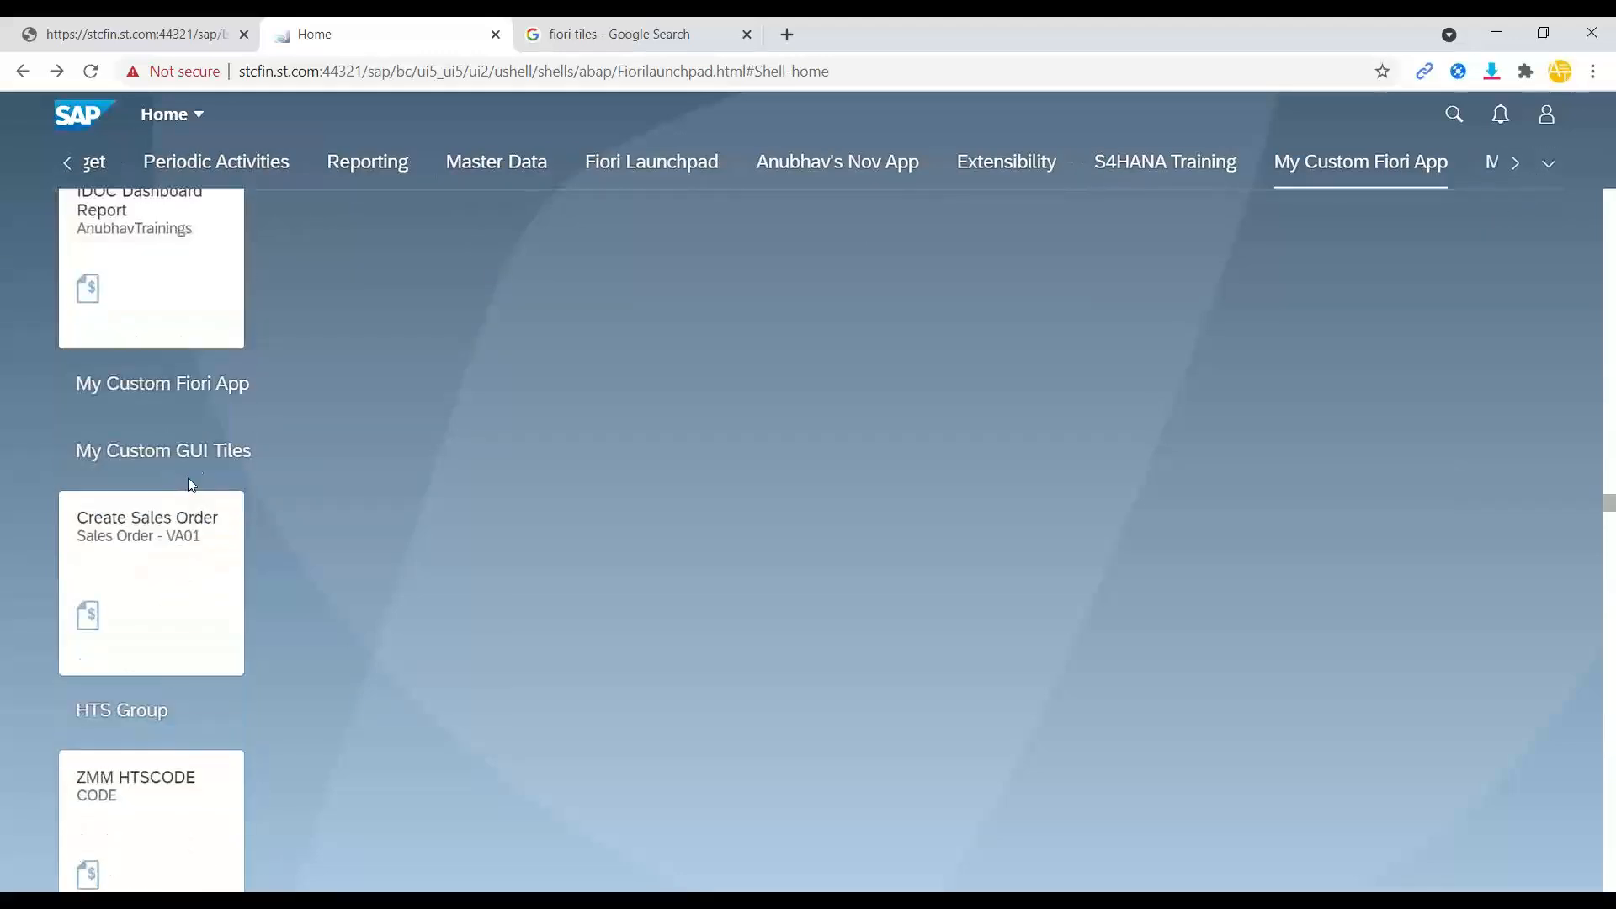
scroll(195, 451, "down", 2)
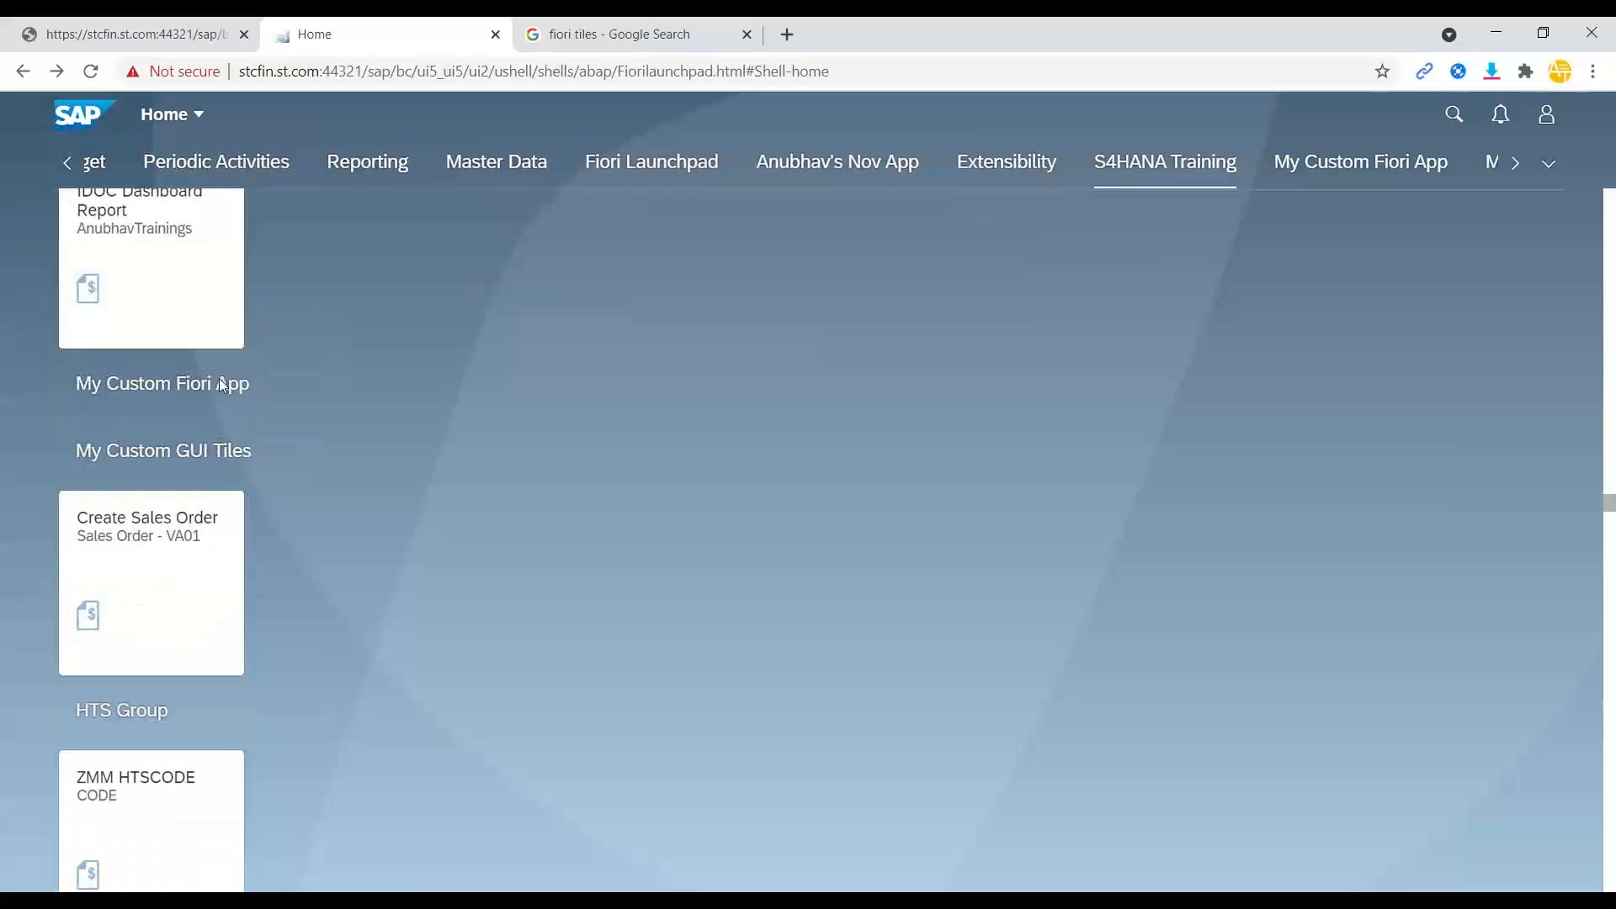
Test the Create Sales Order tile in My Custom GUI Tiles by opening its app, and return to the launchpad home page.
left_click(155, 537)
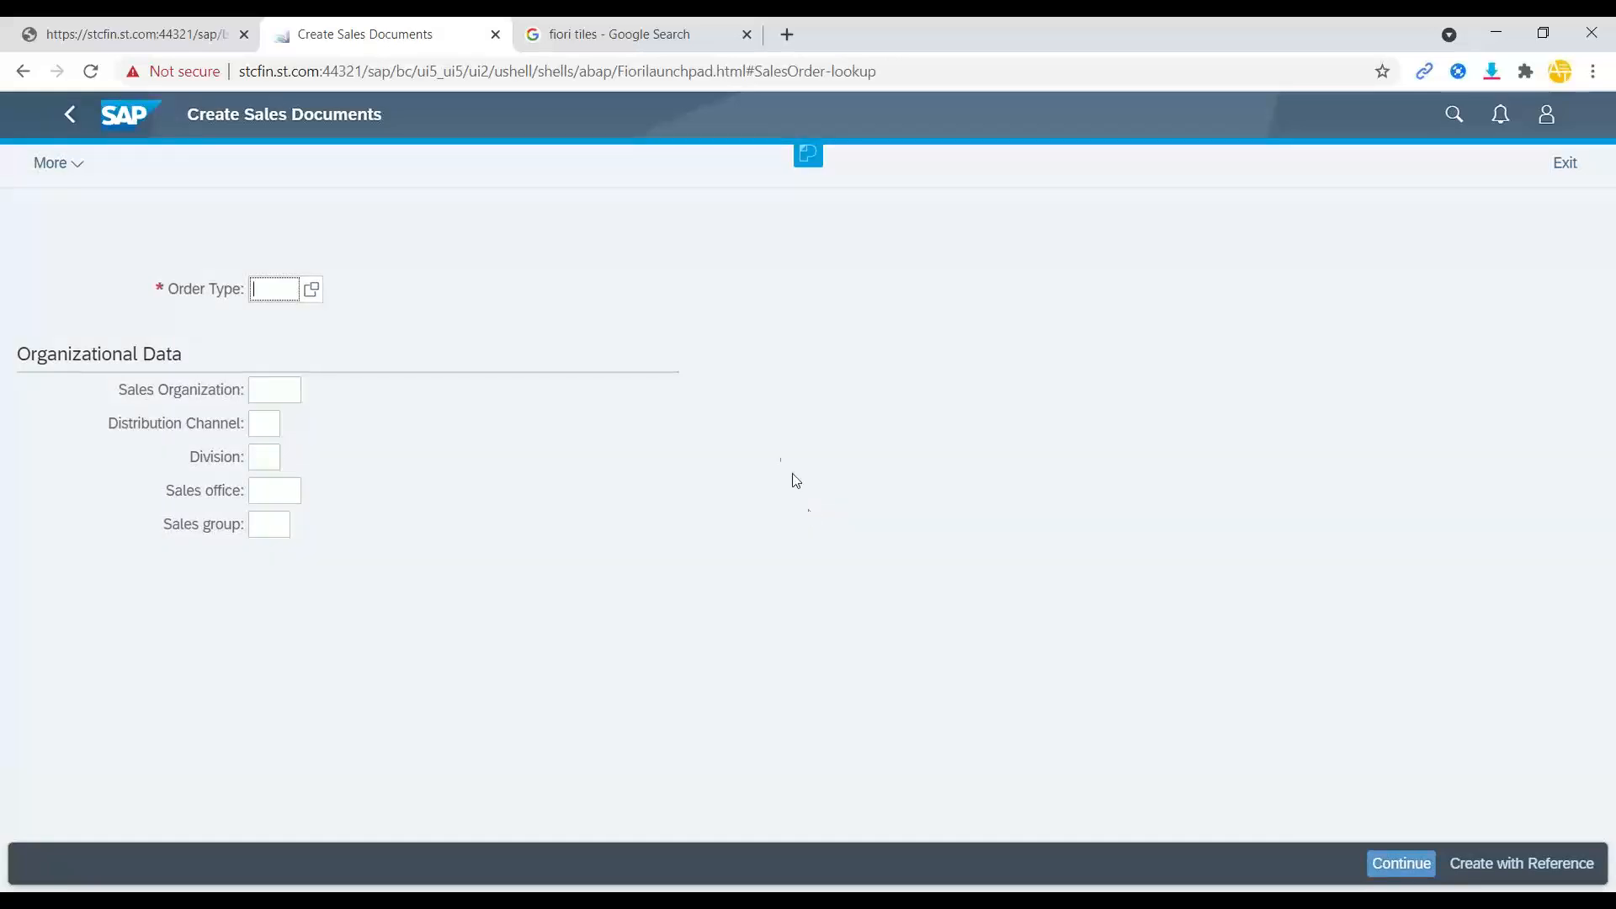
left_click(68, 118)
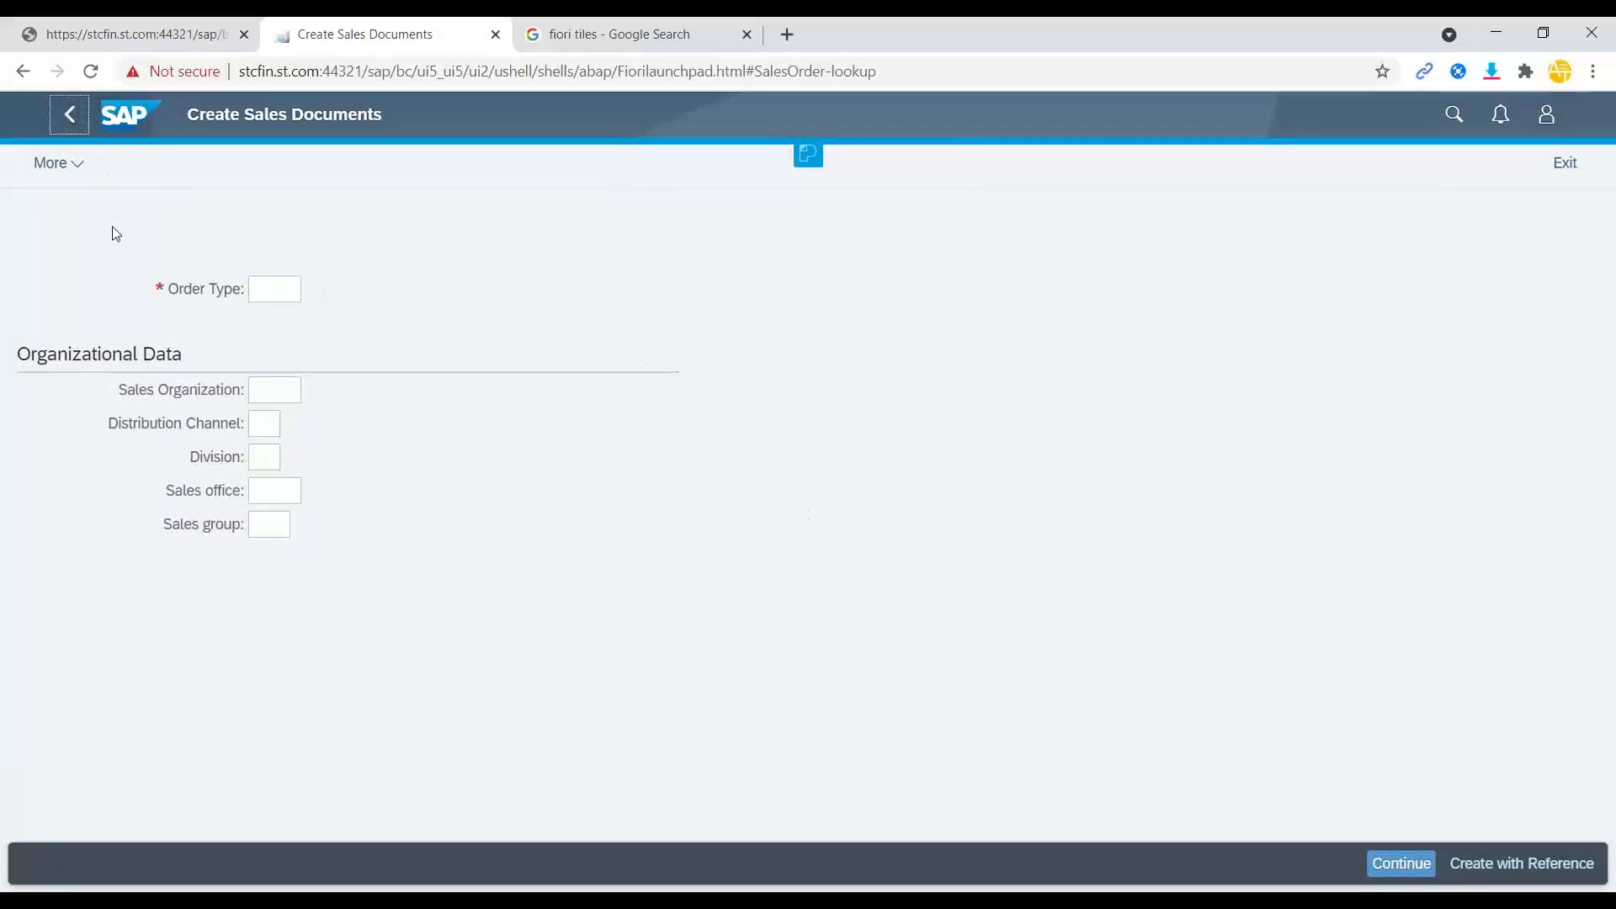
left_click(69, 122)
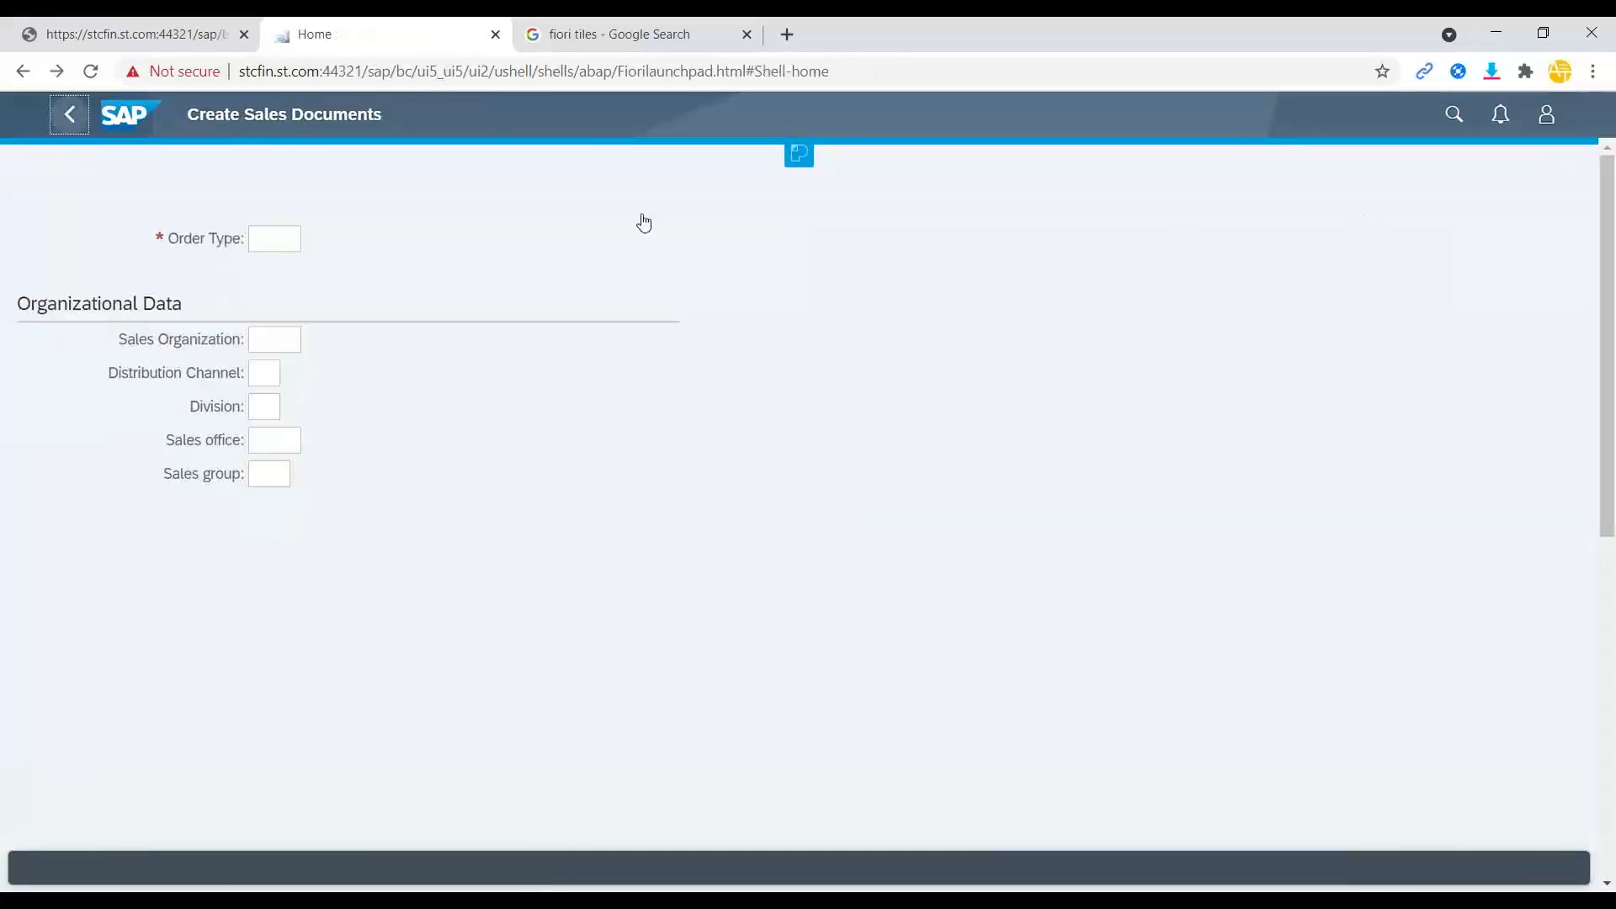
scroll(204, 457, "up", 3)
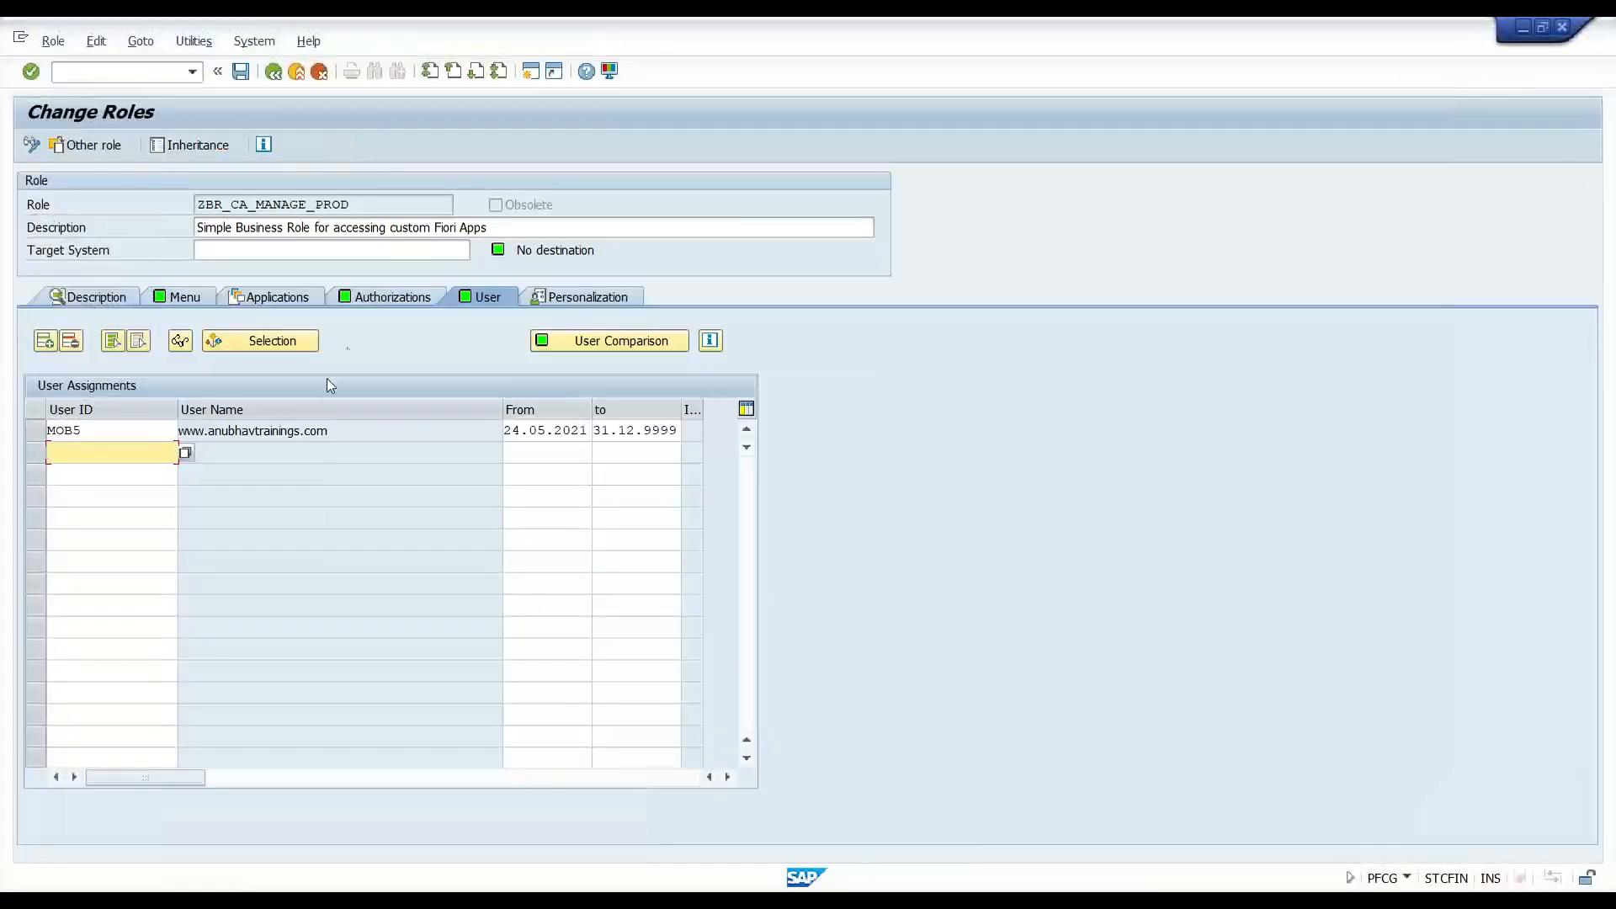
Open the authorization data of role ZBR_CA_MANAGE_PROD for changing and insert full authorization for object class AAAB.
left_click(377, 300)
left_click(55, 590)
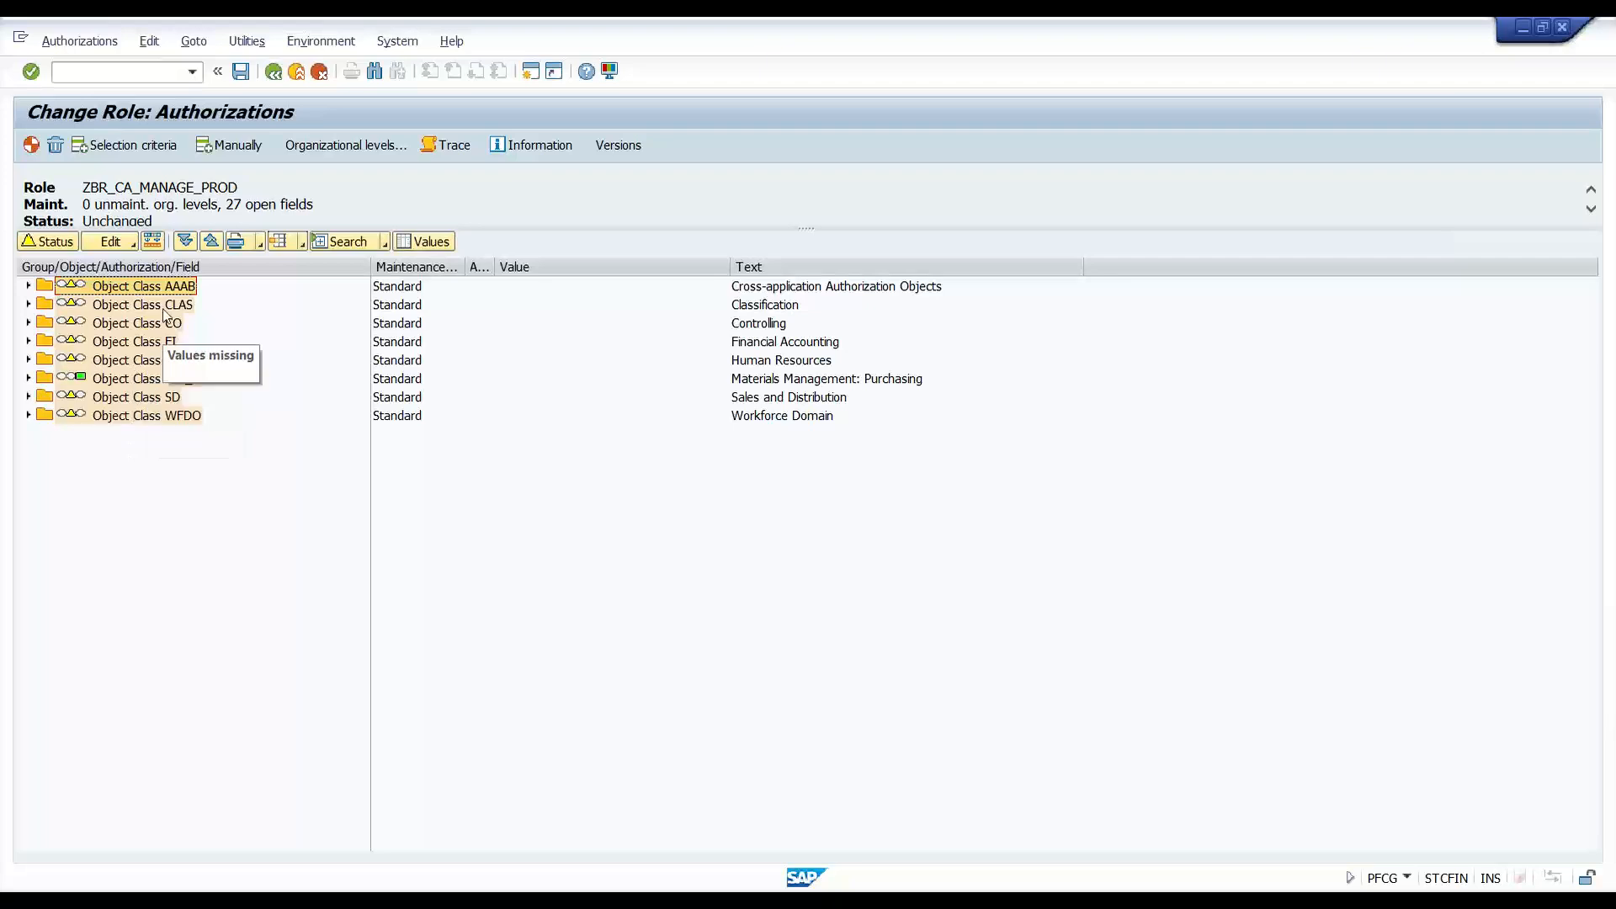
left_click(110, 242)
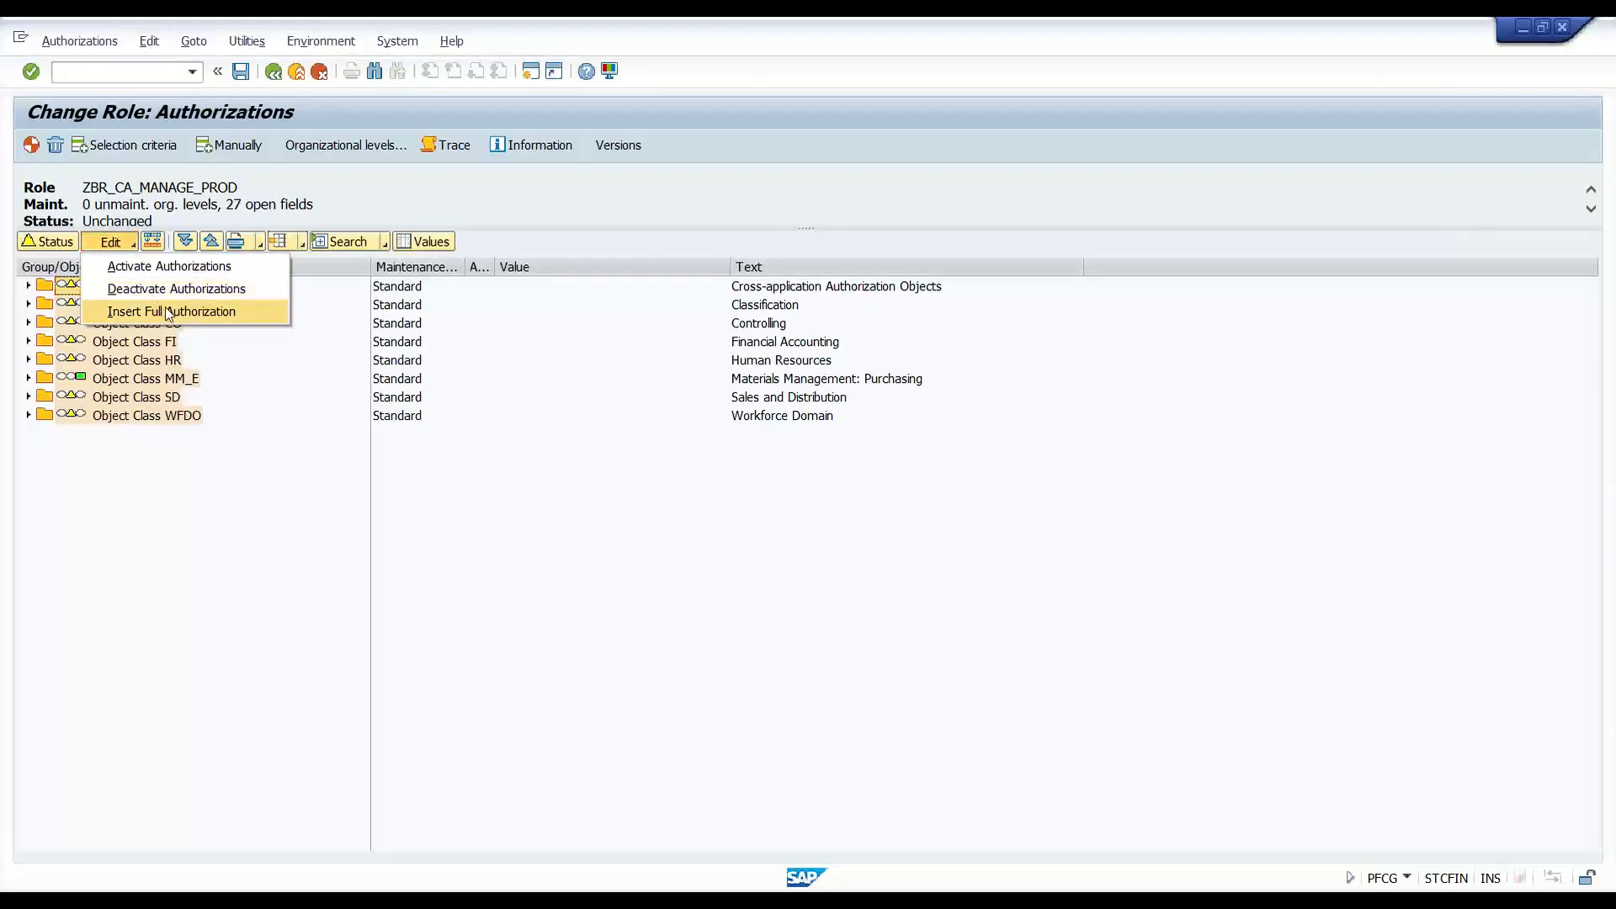
left_click(164, 306)
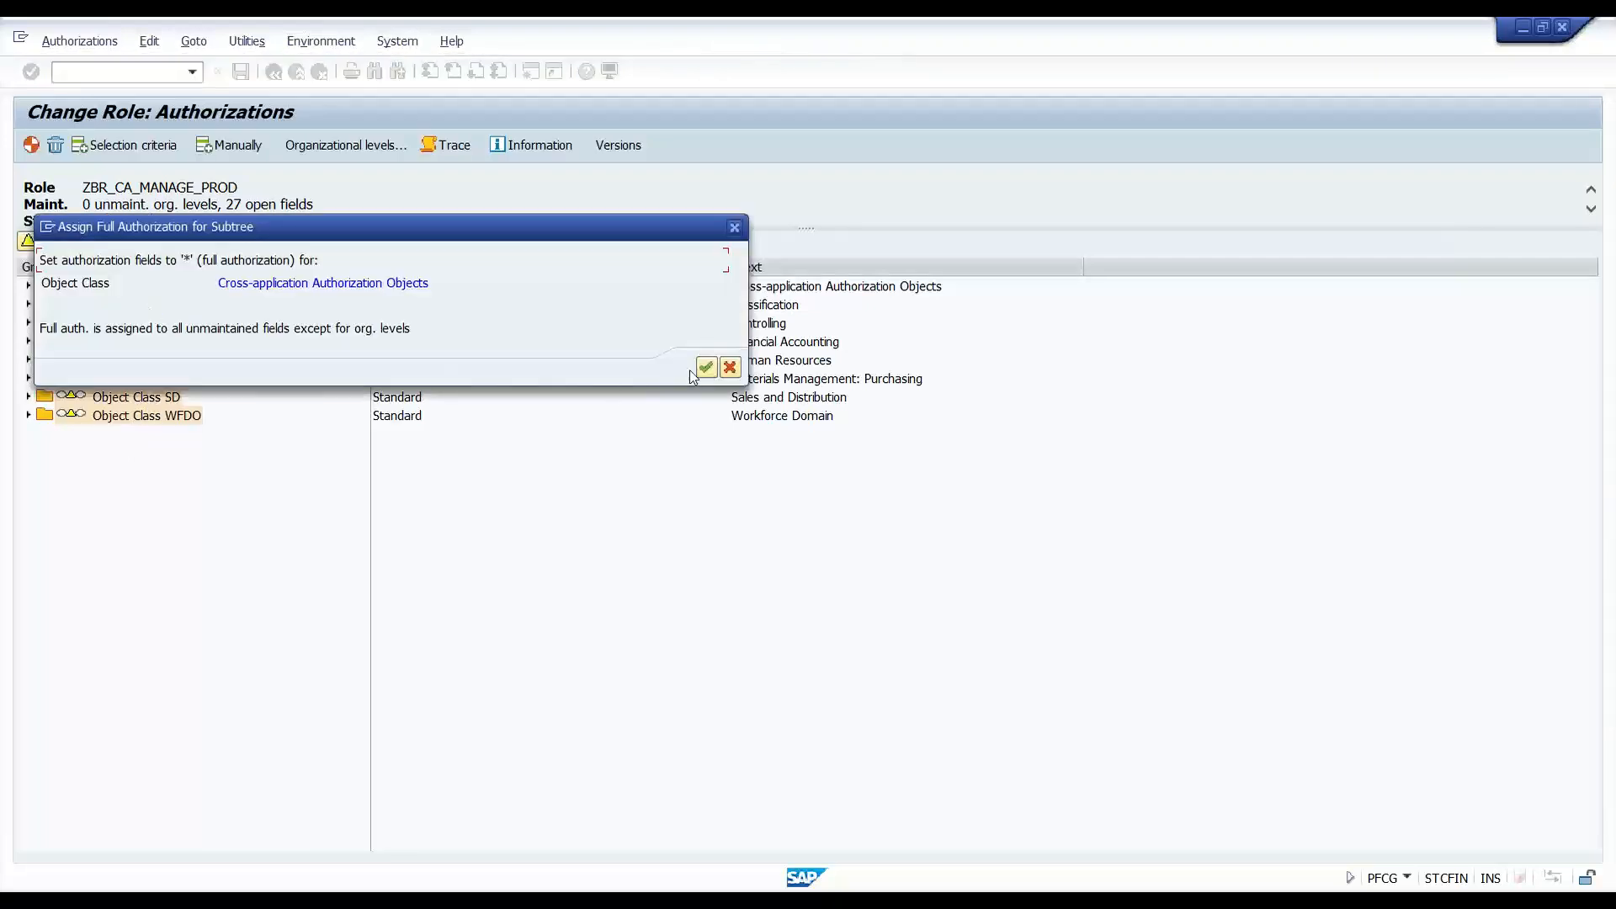
left_click(705, 368)
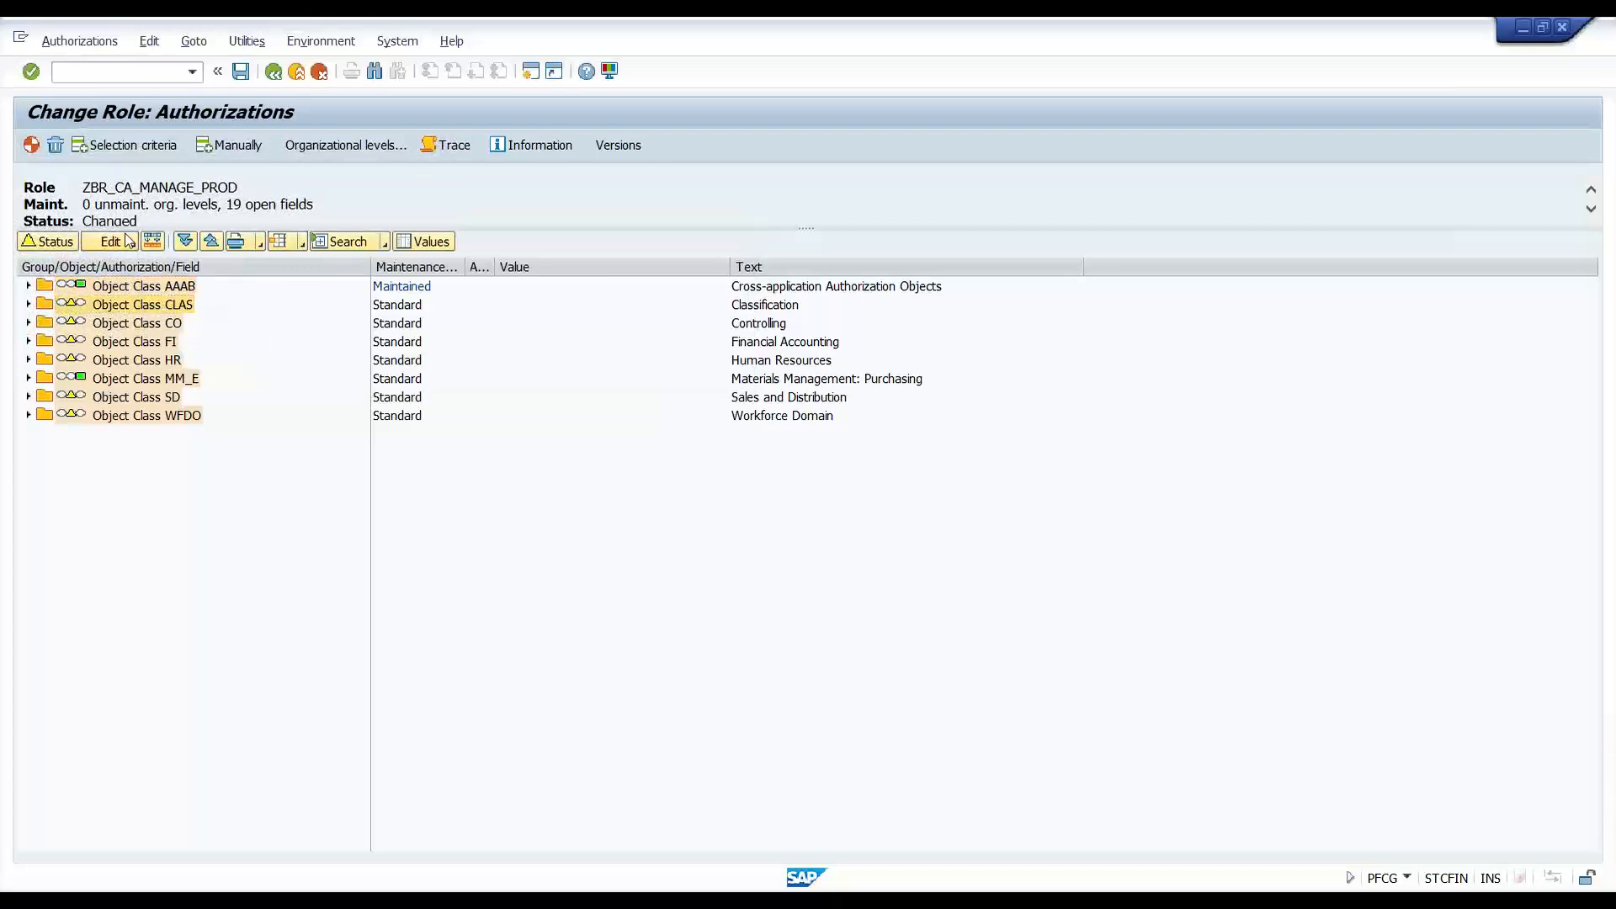
Insert full authorization for the object classes CLAS (Classification) and CO (Controlling).
left_click(127, 242)
left_click(166, 308)
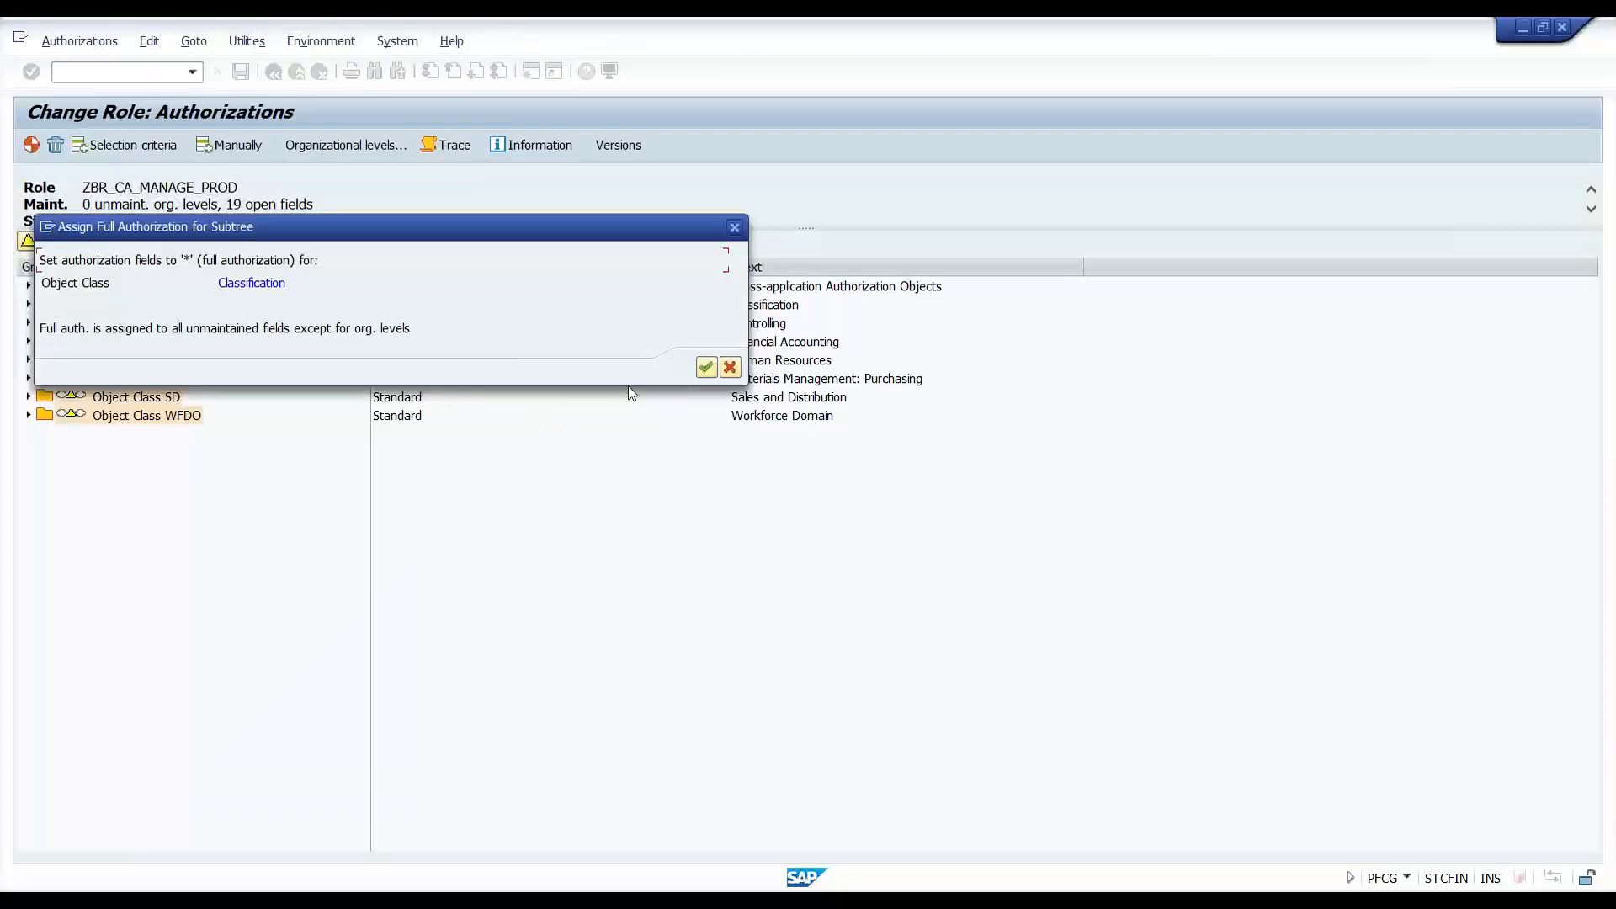
left_click(705, 368)
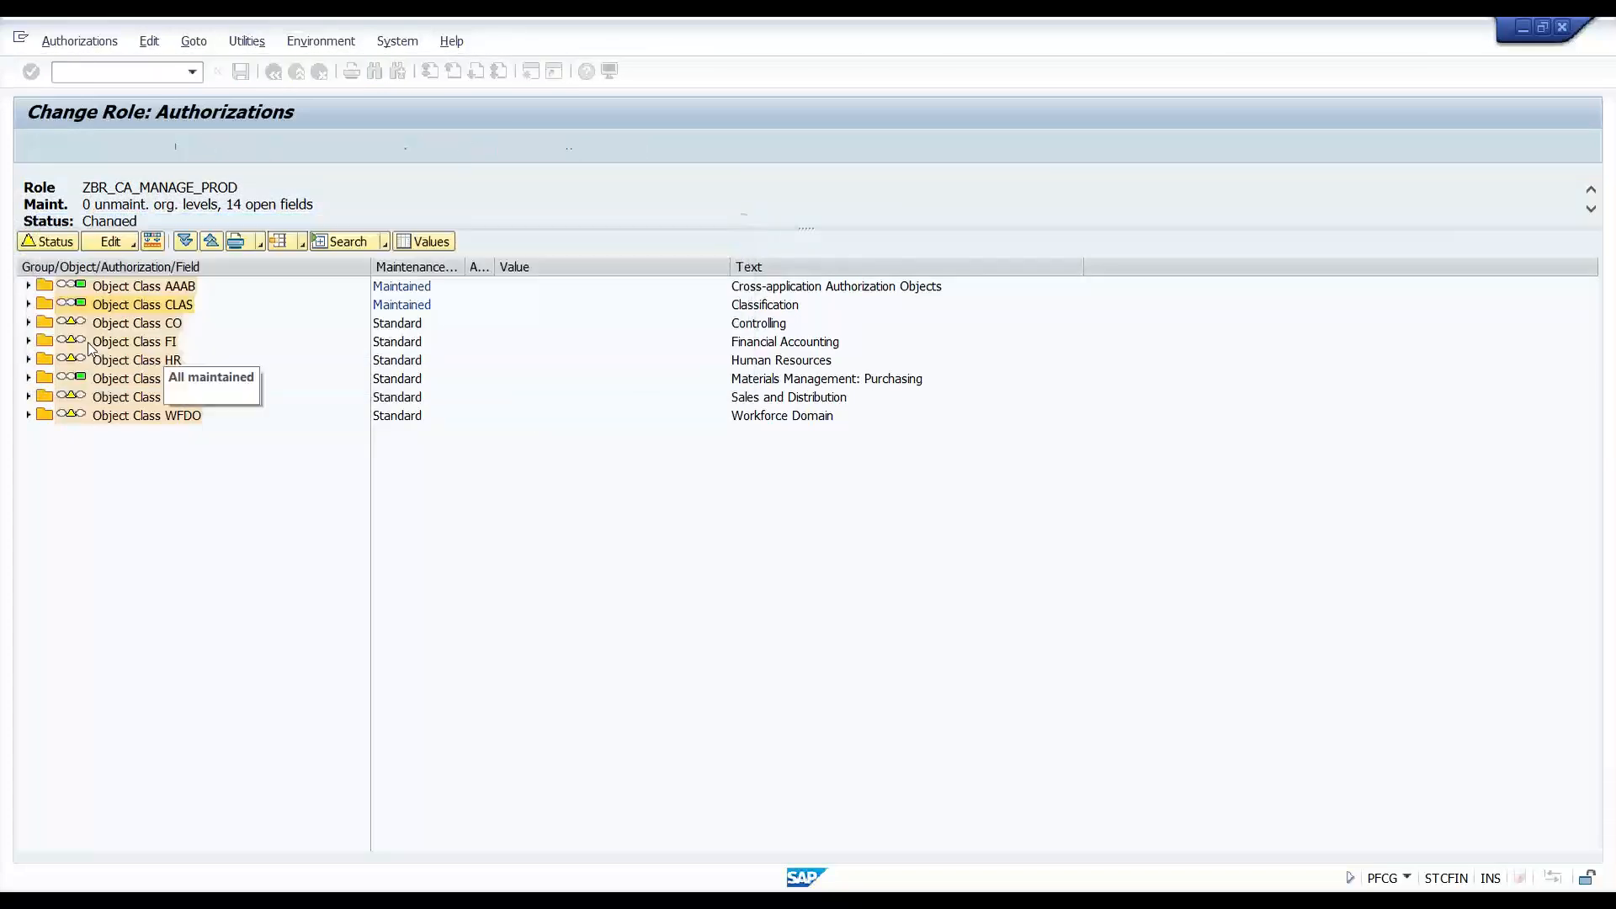
left_click(128, 241)
left_click(167, 308)
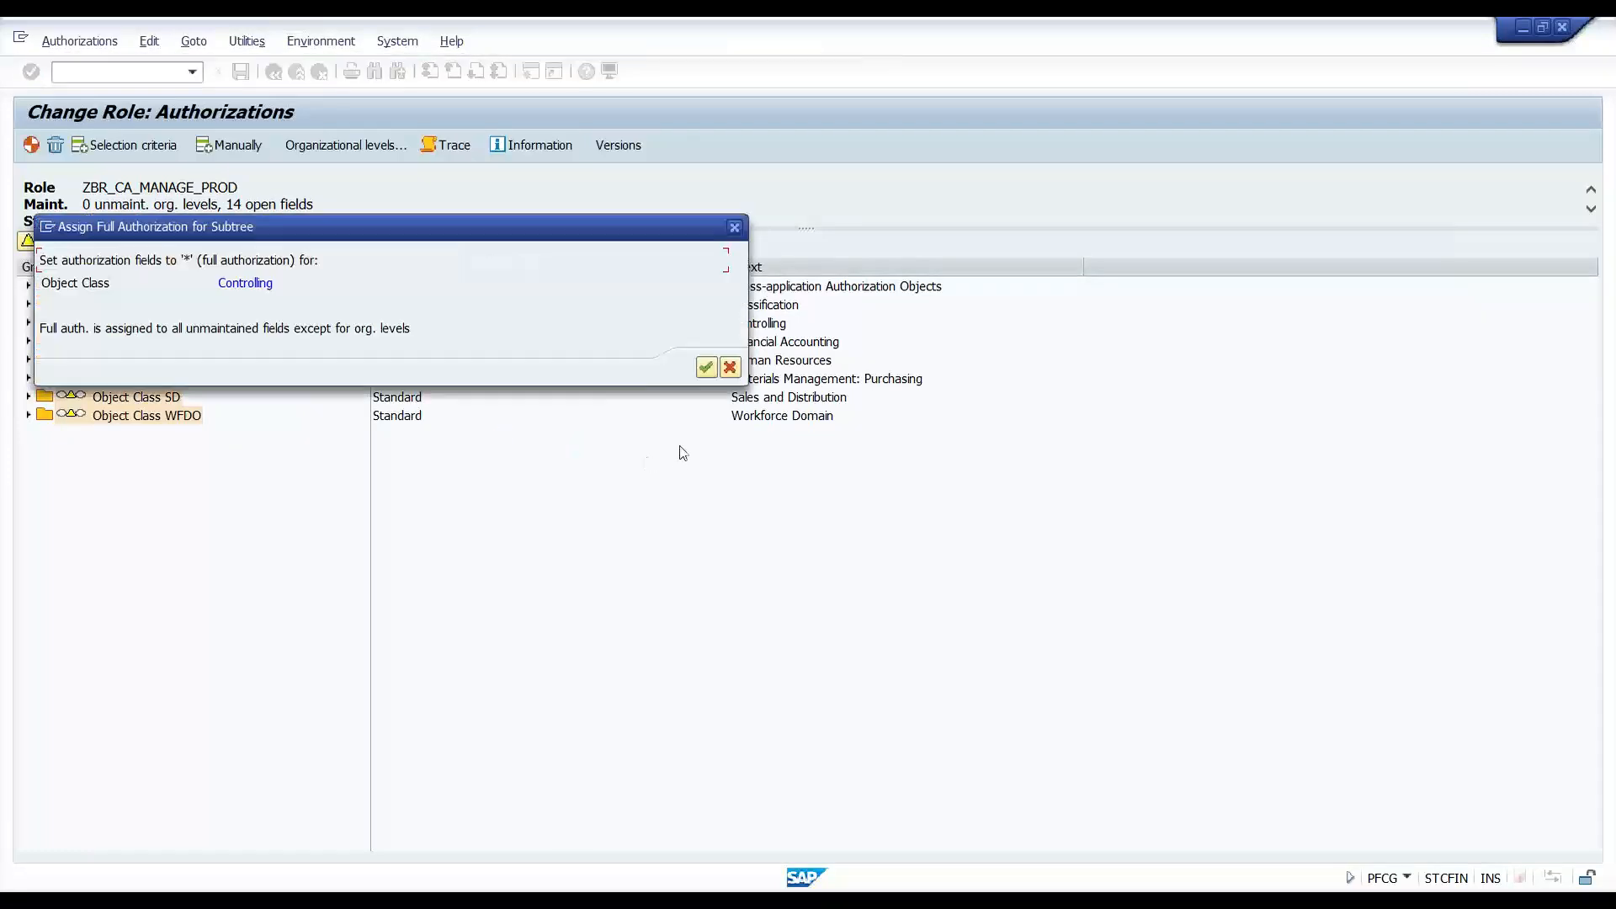
left_click(705, 367)
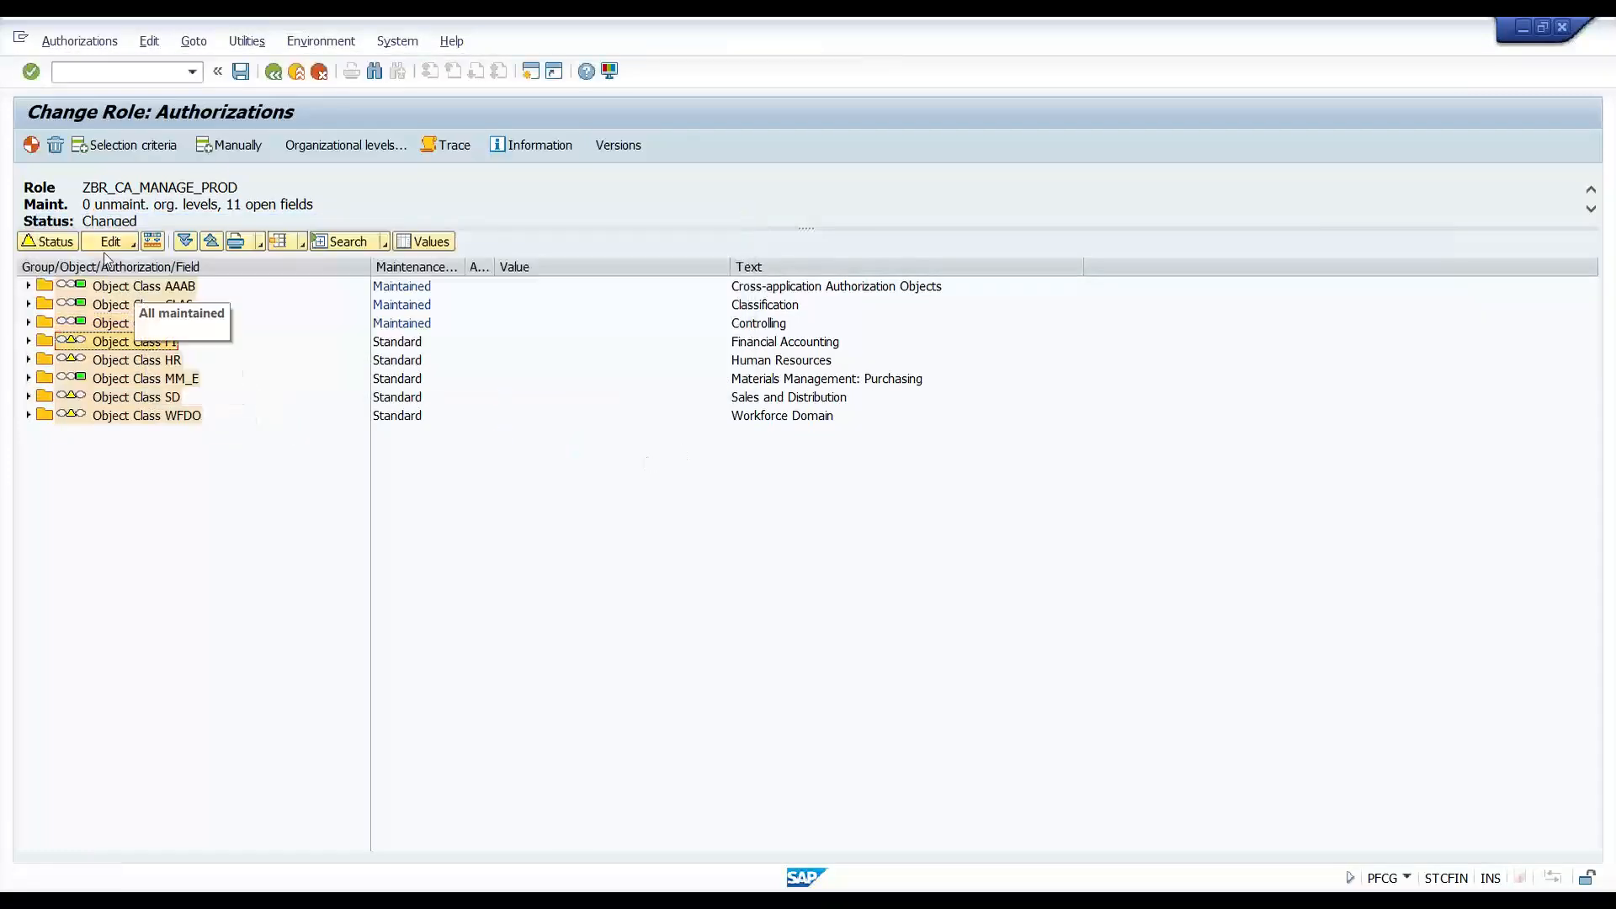
Insert full authorization for the object classes FI (Financial Accounting) and HR (Human Resources).
left_click(122, 243)
left_click(169, 308)
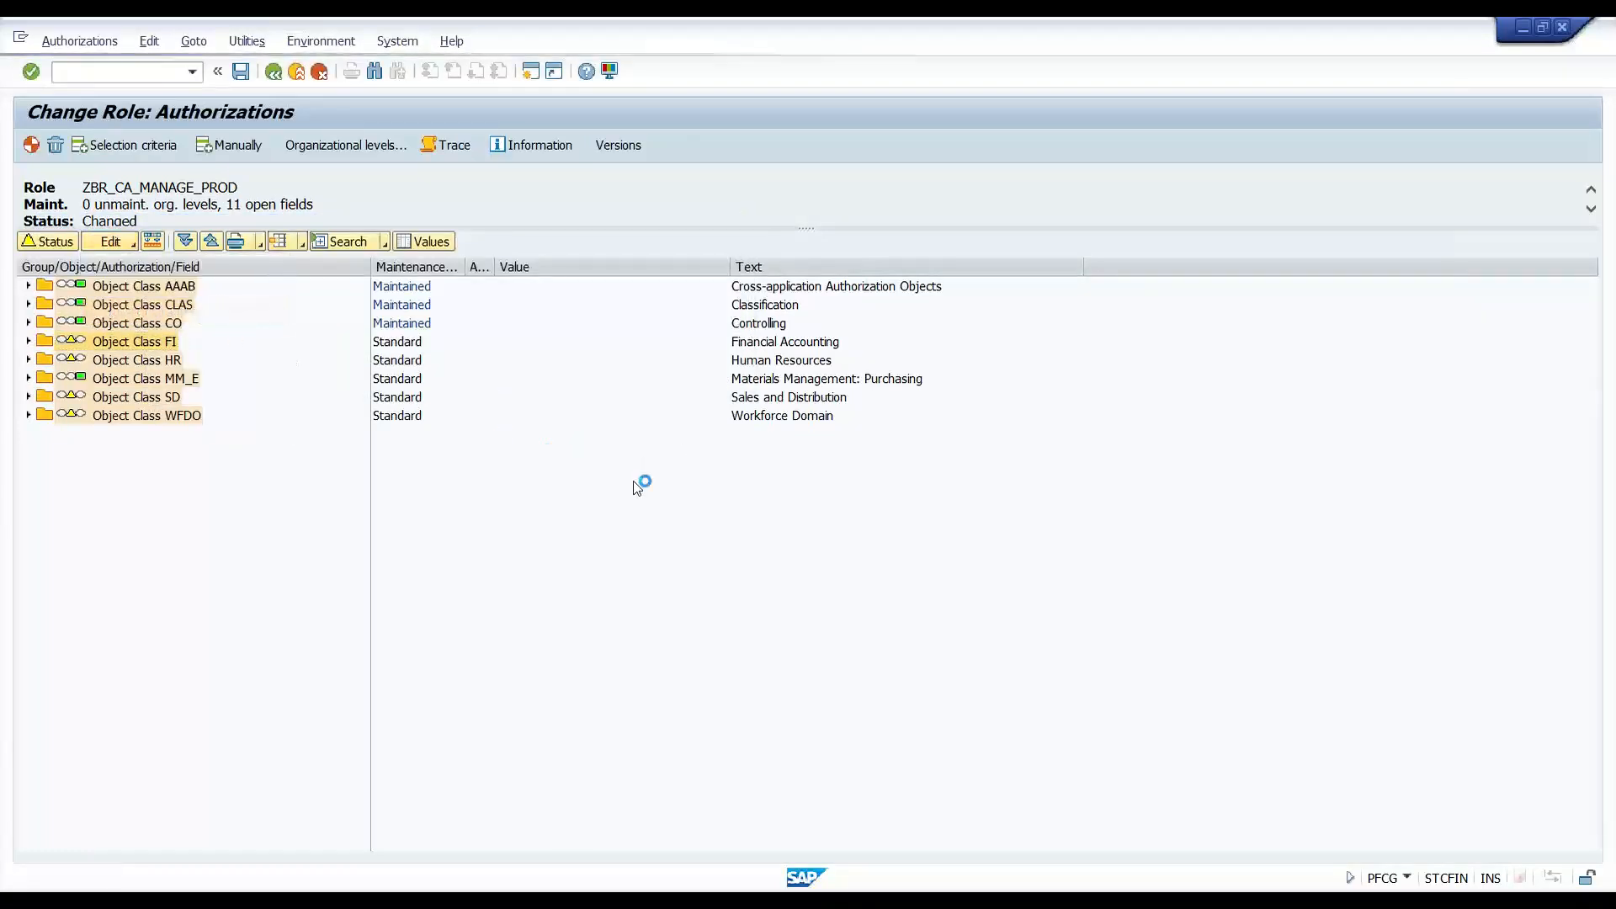
left_click(705, 368)
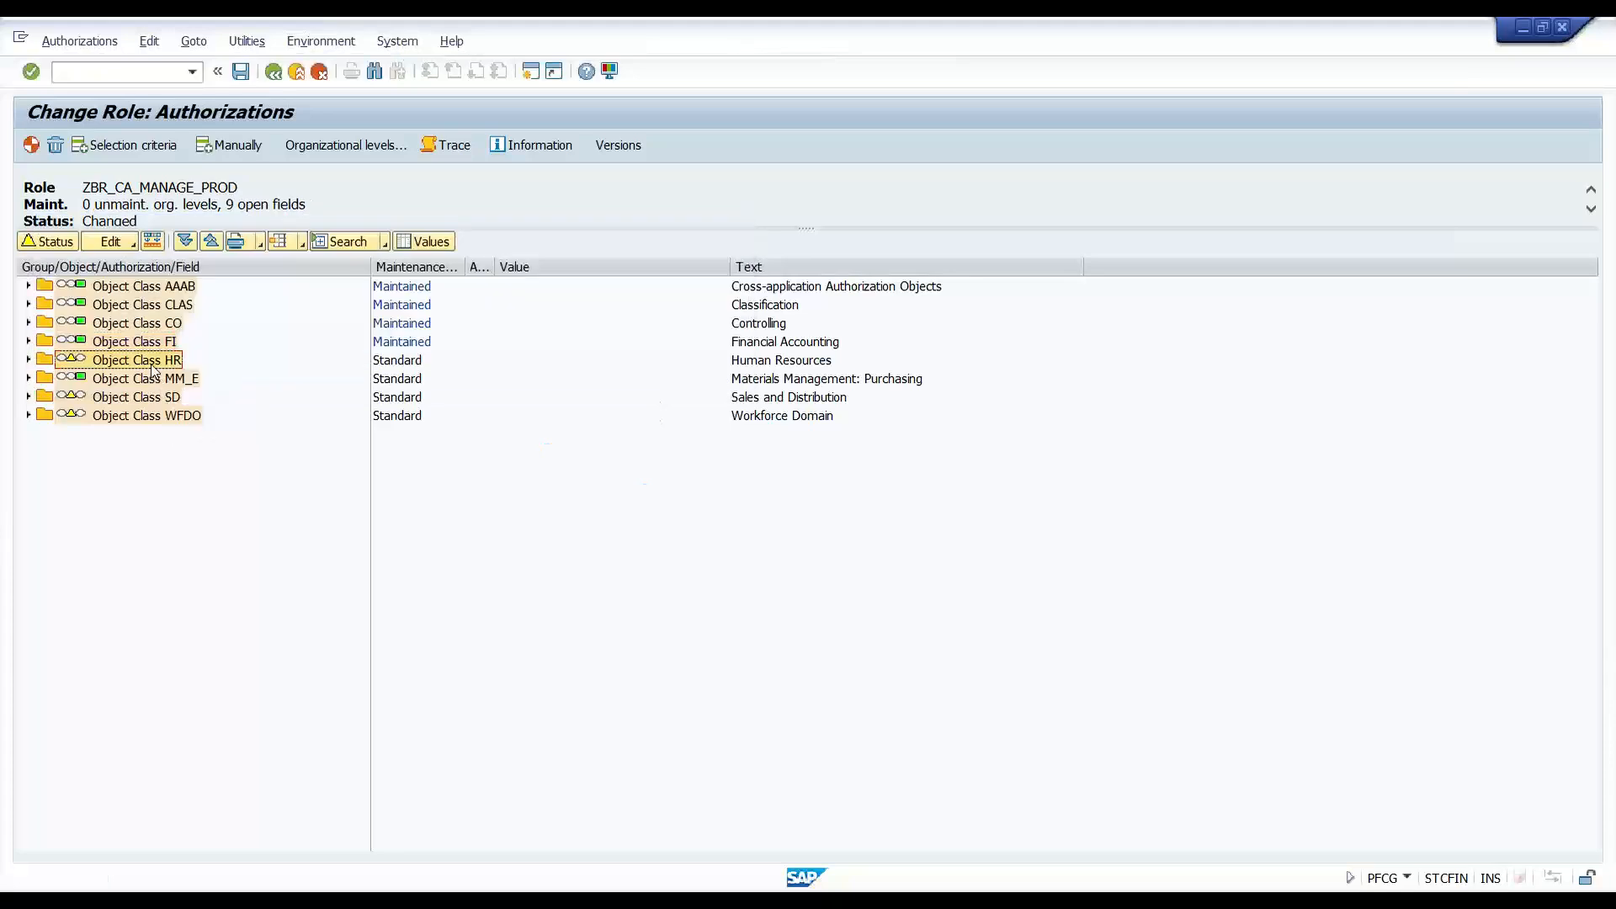
left_click(113, 241)
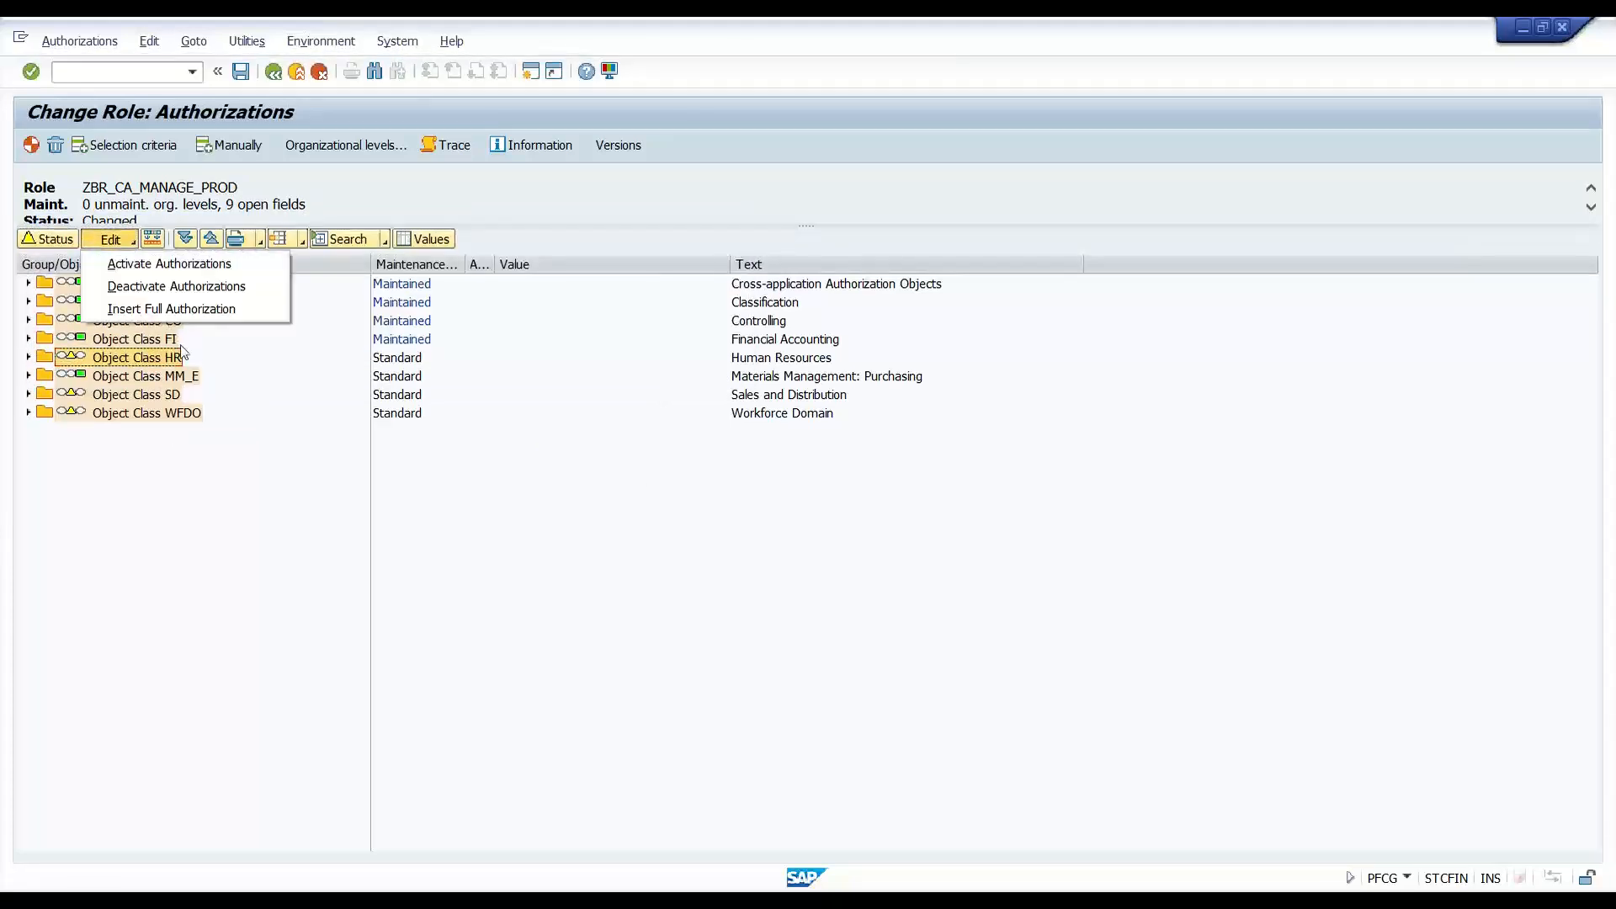
left_click(201, 313)
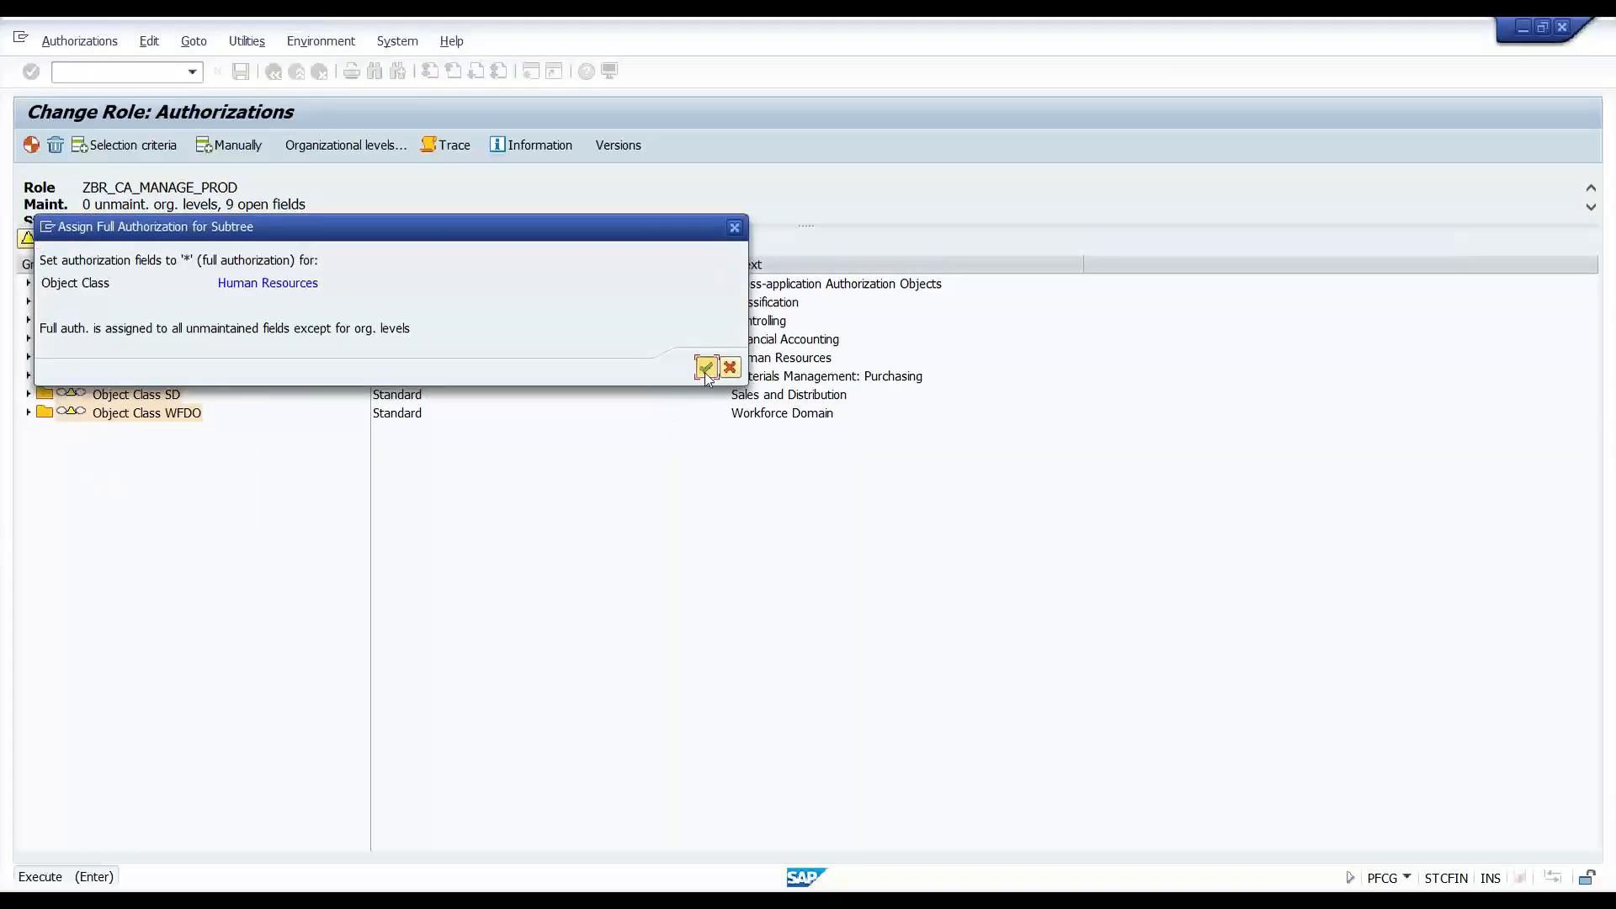
left_click(706, 367)
Insert full authorization for the object classes SD (Sales and Distribution) and WFDO (Workforce Domain).
left_click(134, 394)
left_click(110, 240)
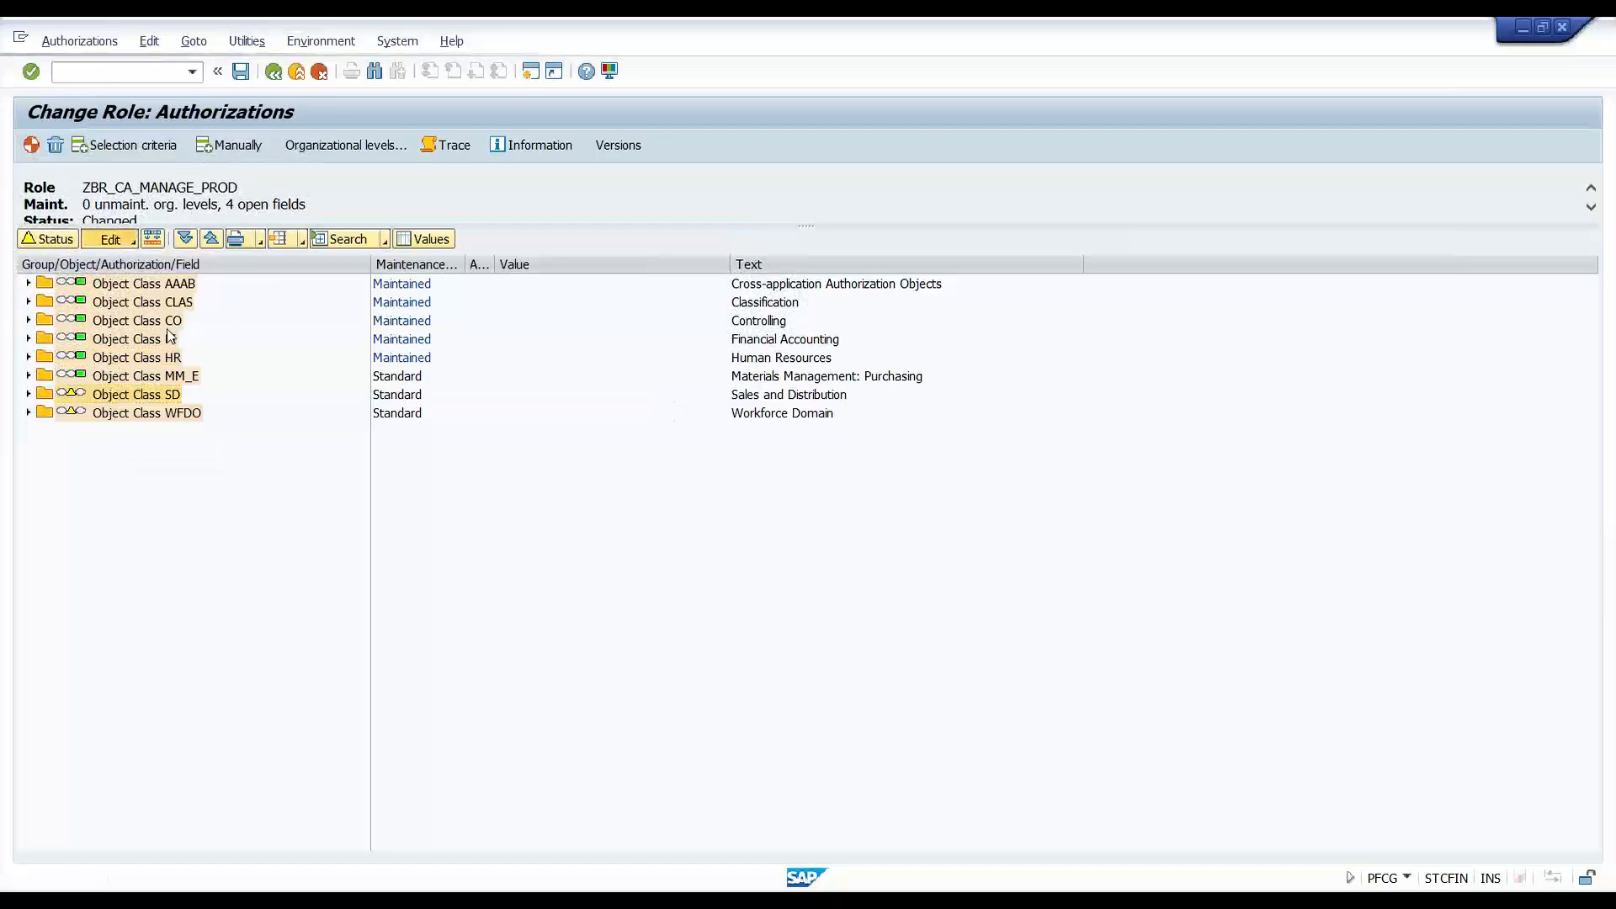
left_click(191, 310)
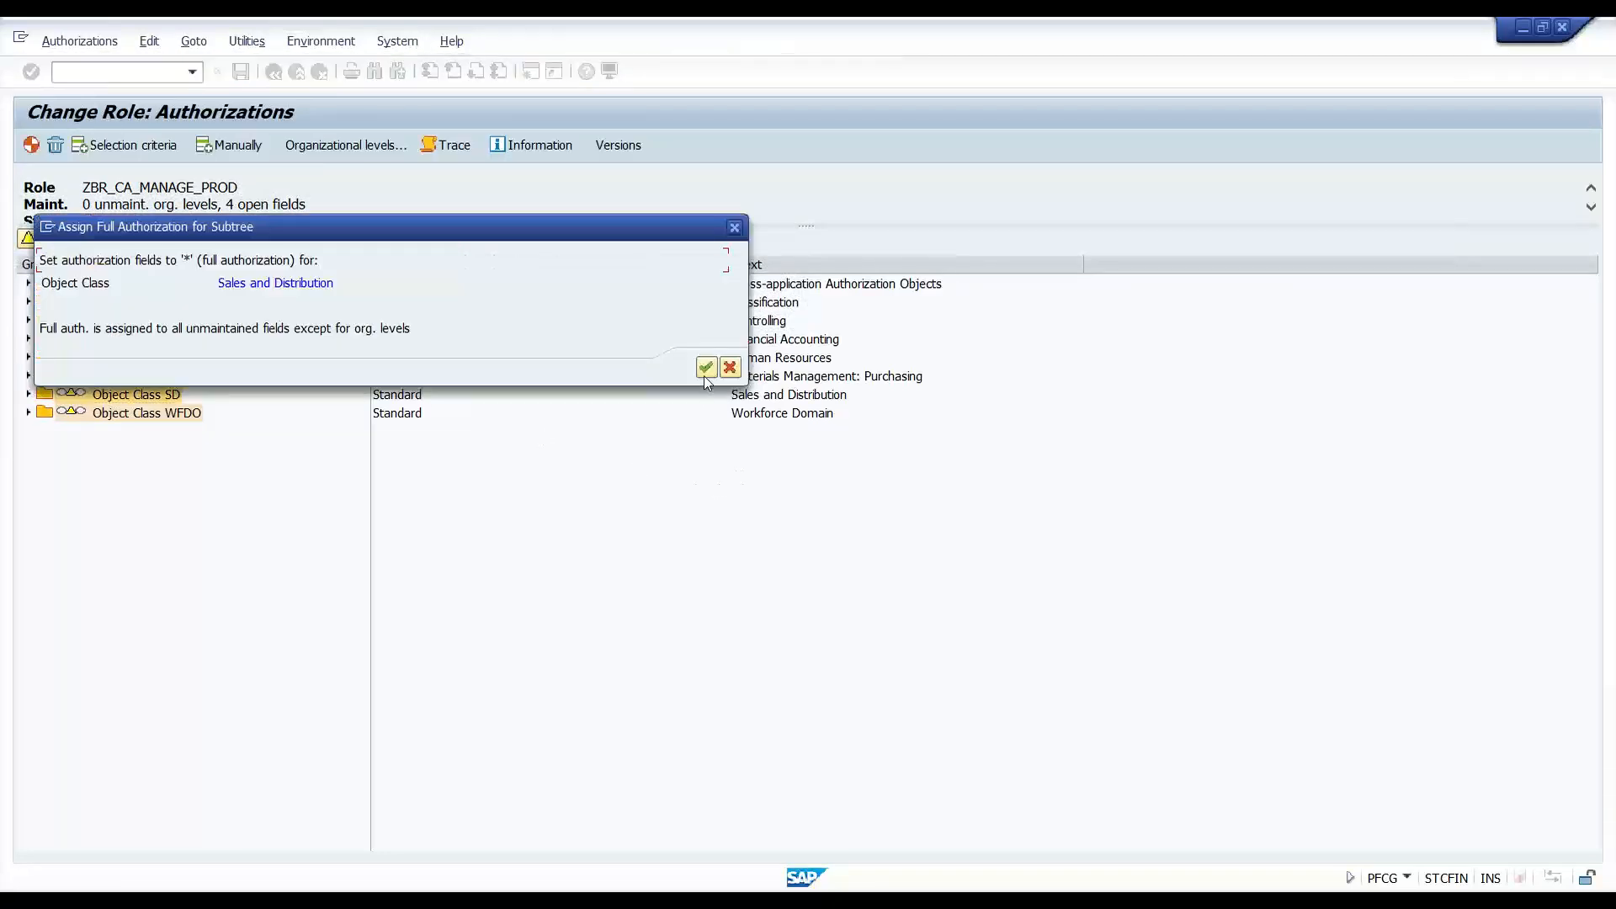
left_click(192, 412)
left_click(110, 240)
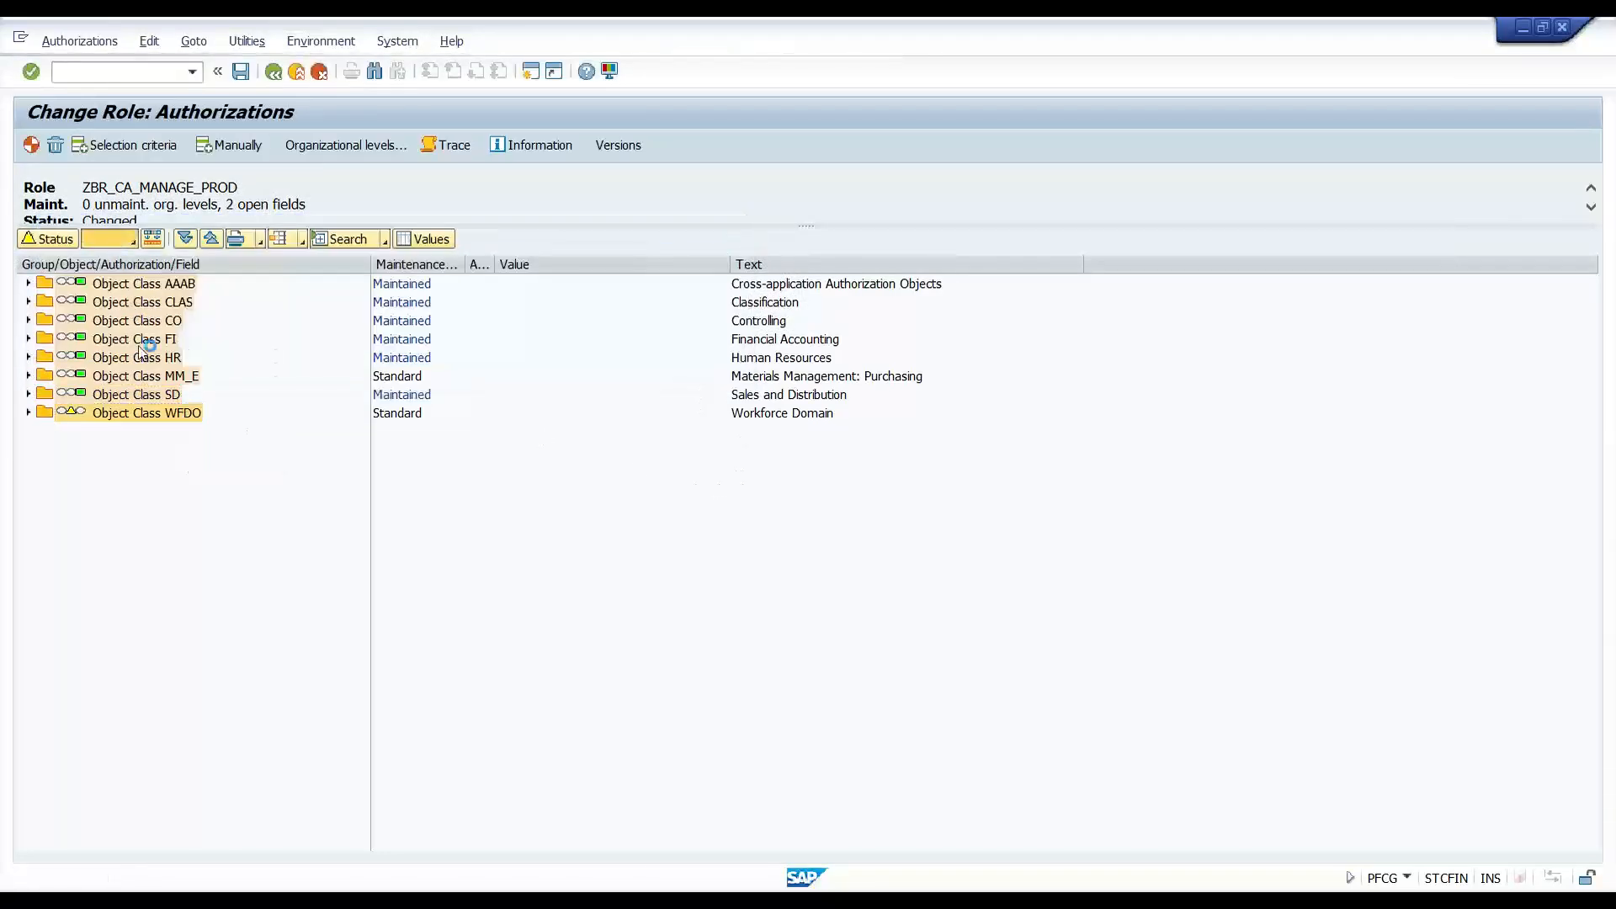
left_click(215, 309)
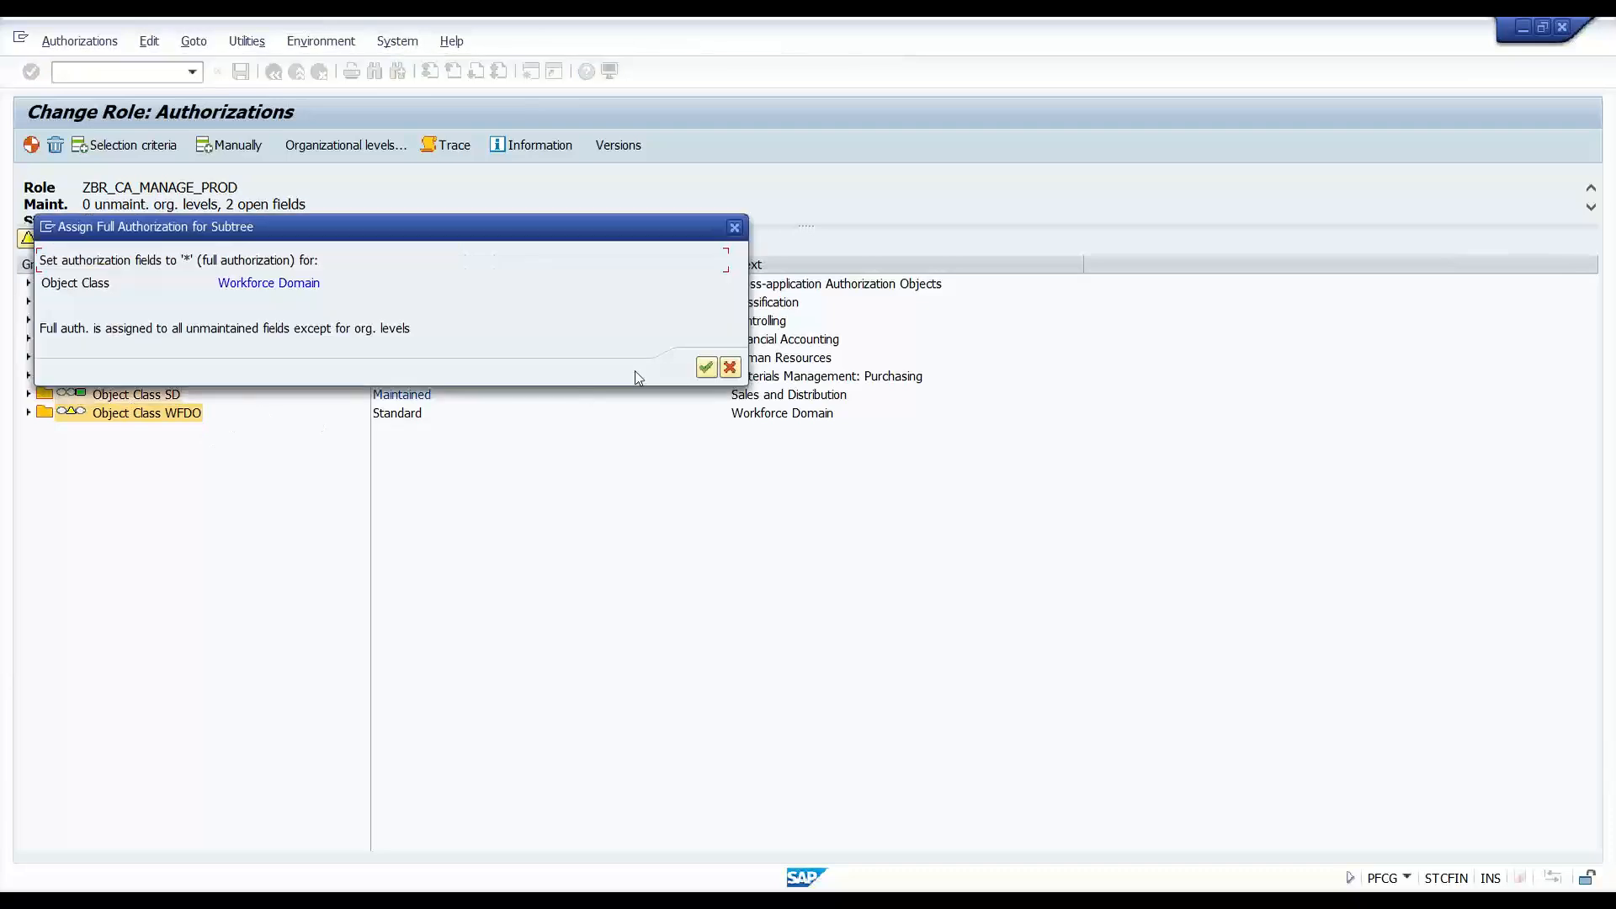
left_click(705, 368)
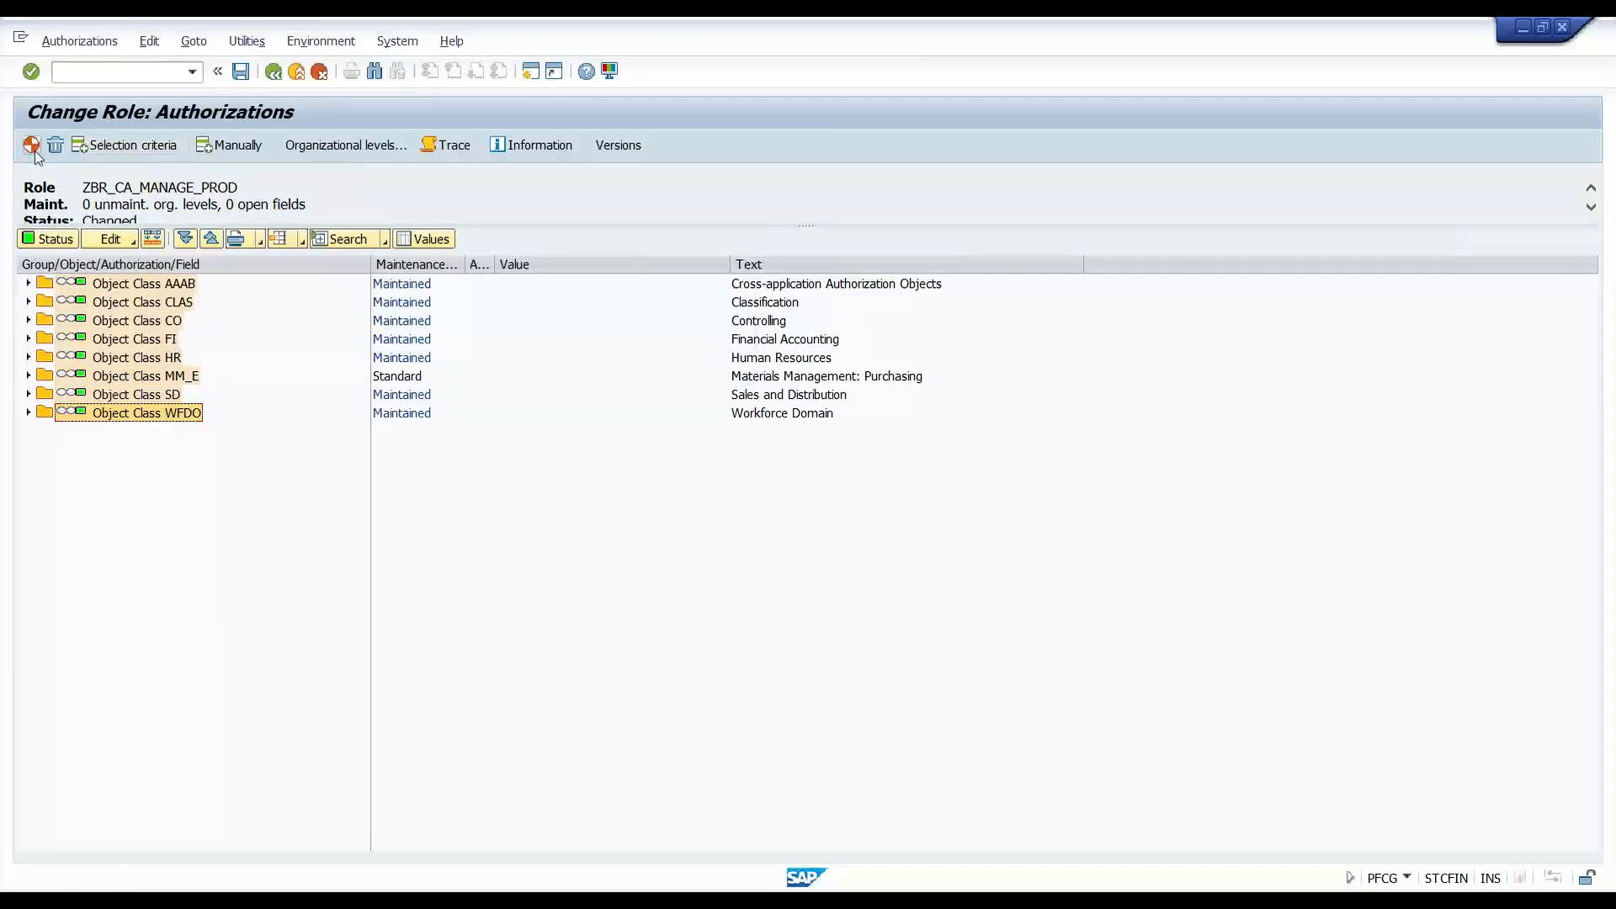
Generate the role's authorization profile and leave authorization maintenance, returning to the role.
left_click(33, 148)
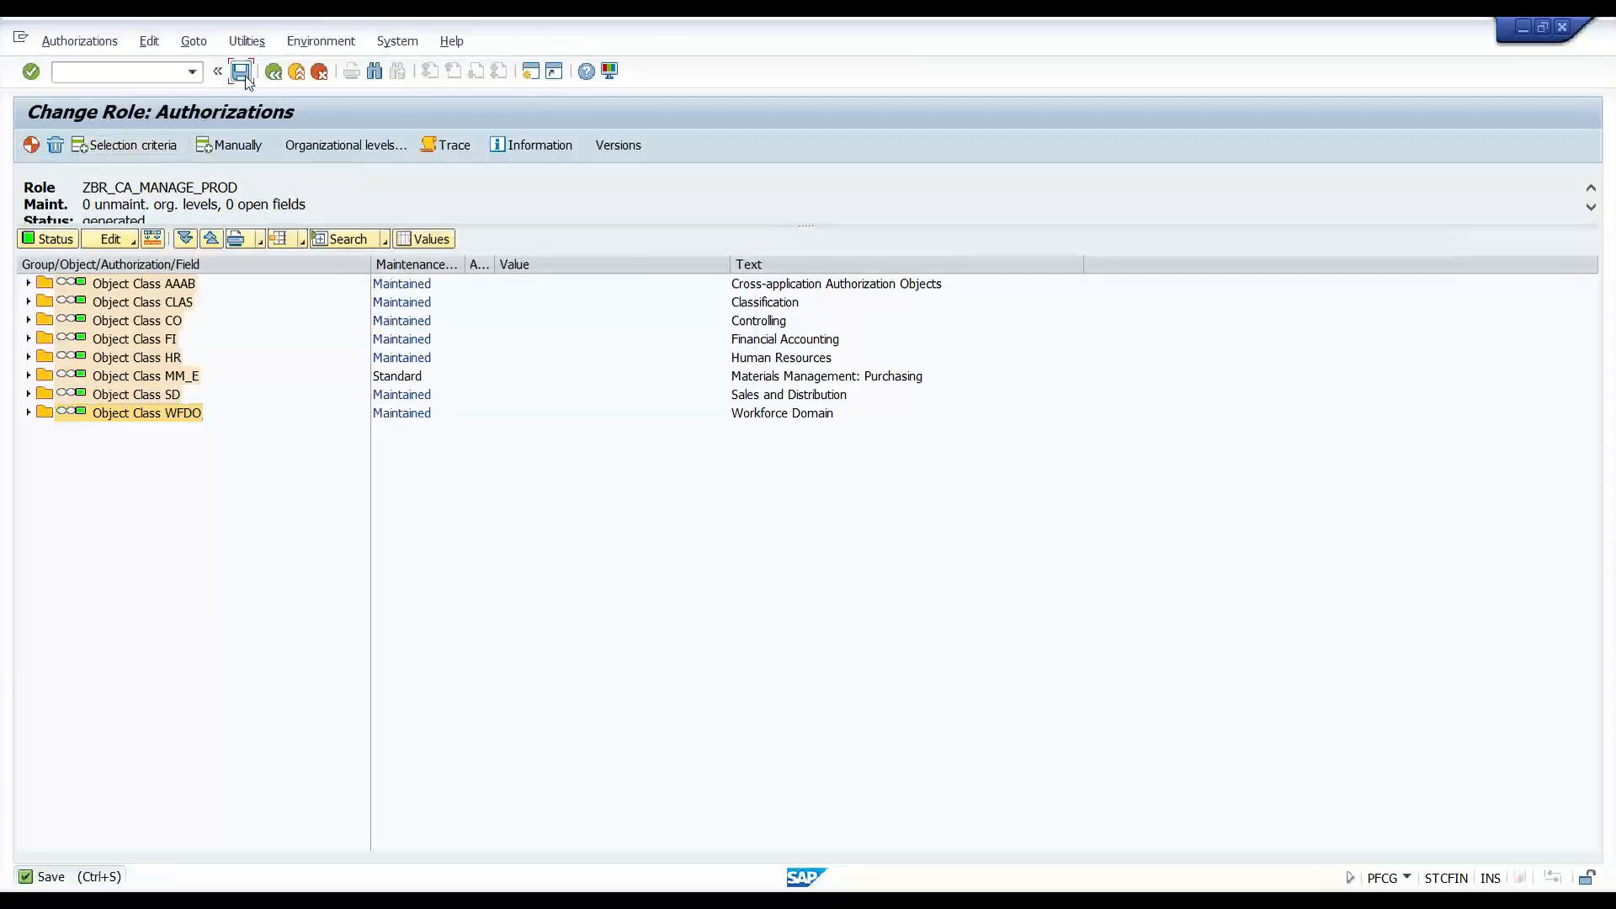
left_click(273, 72)
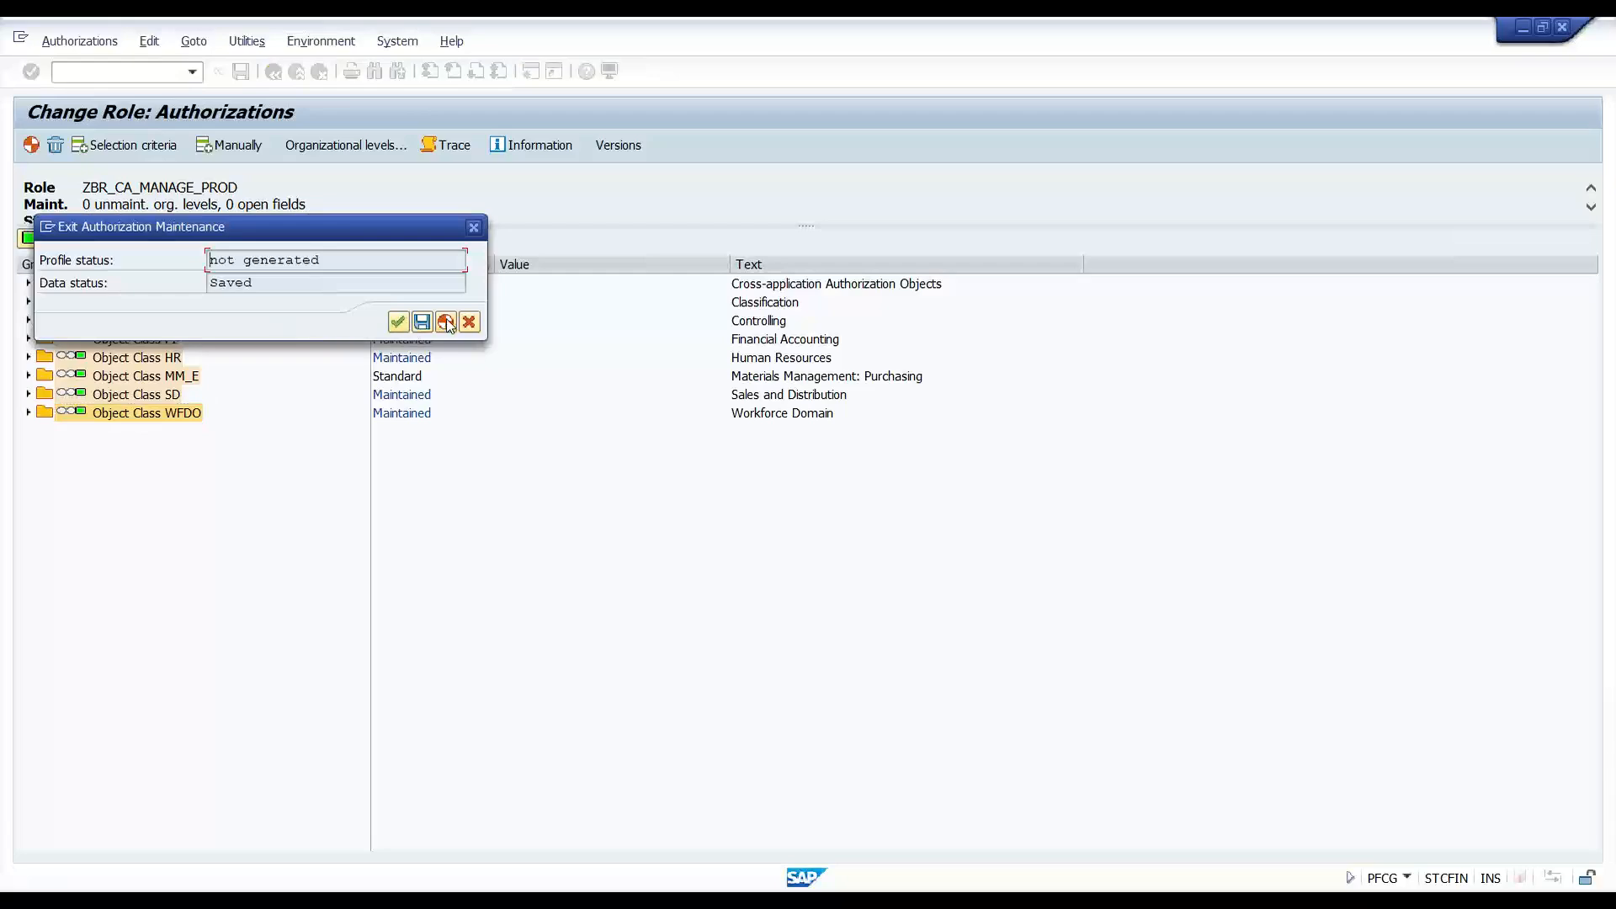
left_click(399, 322)
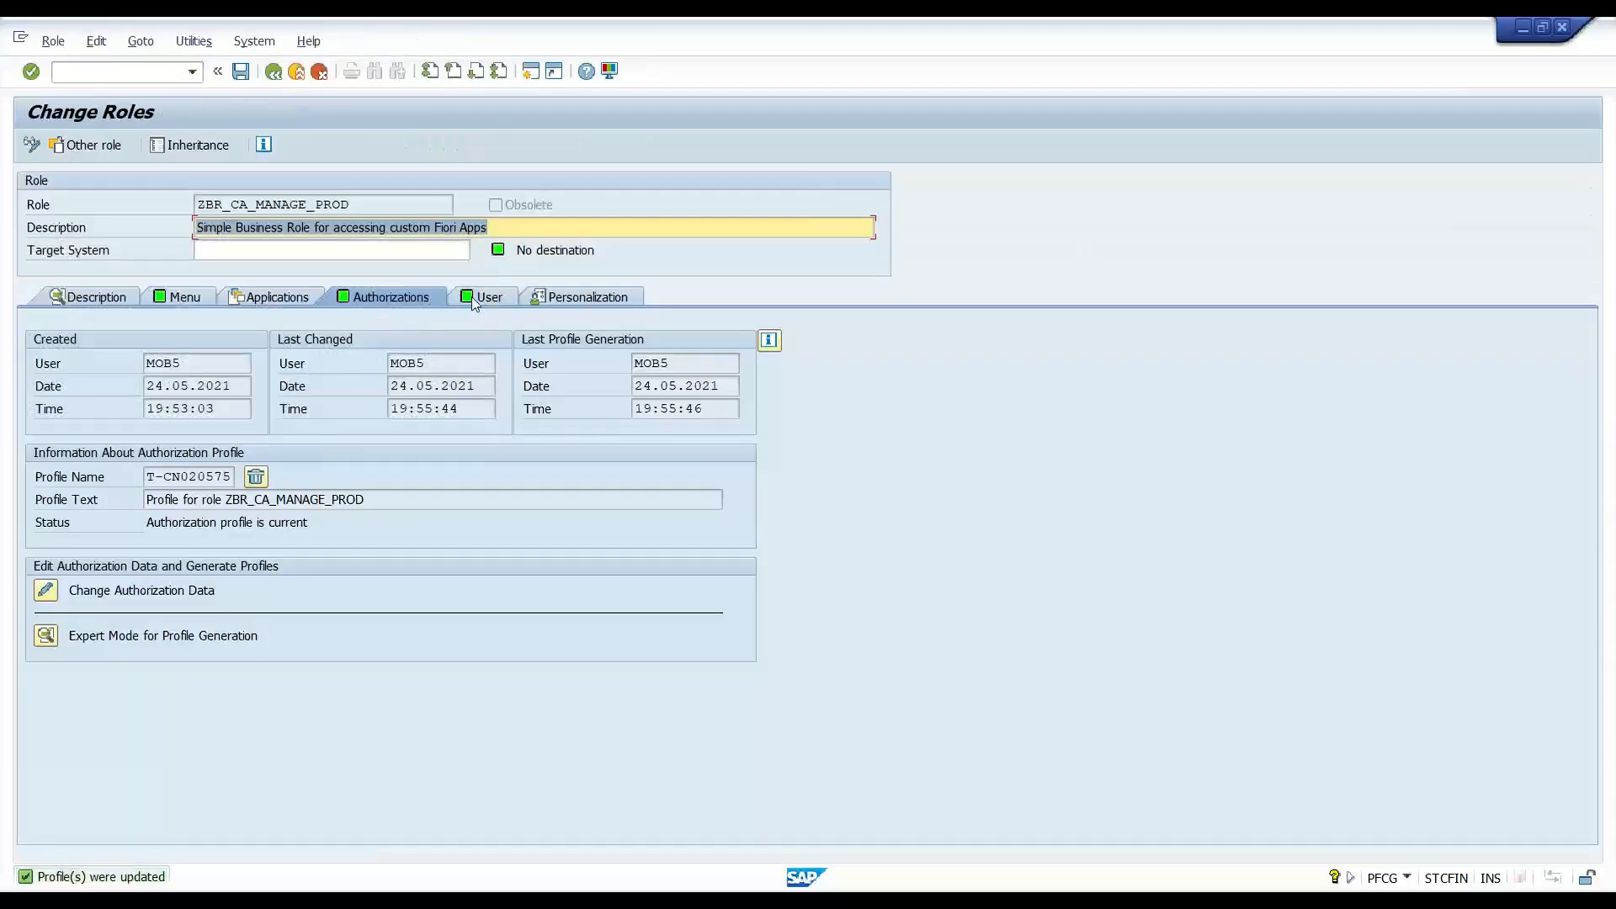
Run the user comparison for the role's assigned user again and save the role.
left_click(644, 348)
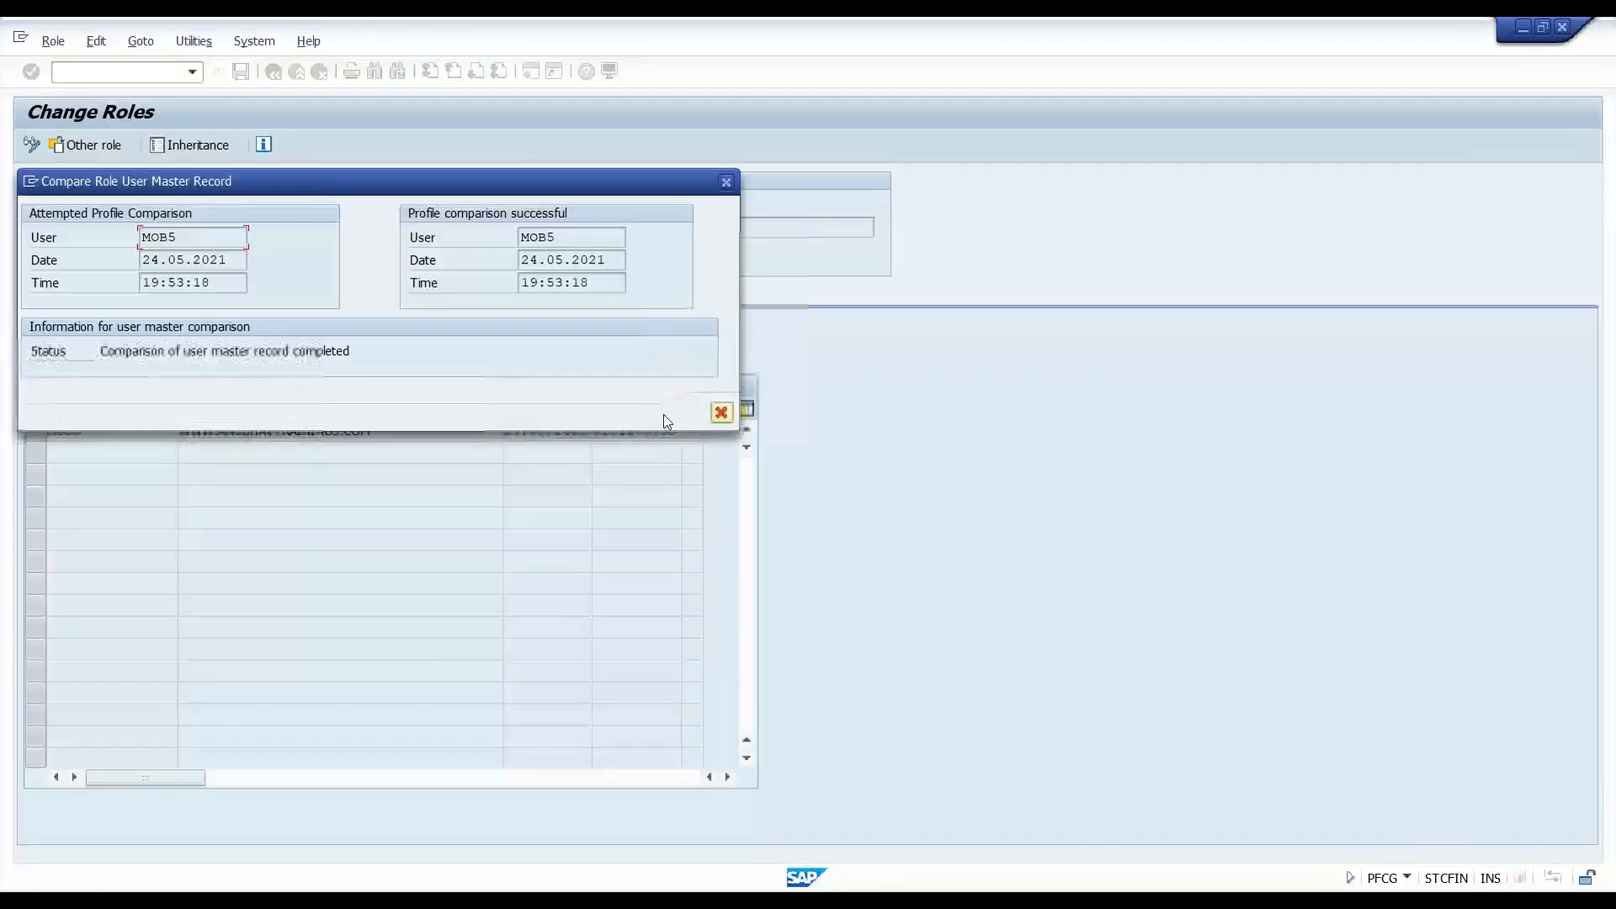
left_click(721, 413)
left_click(241, 71)
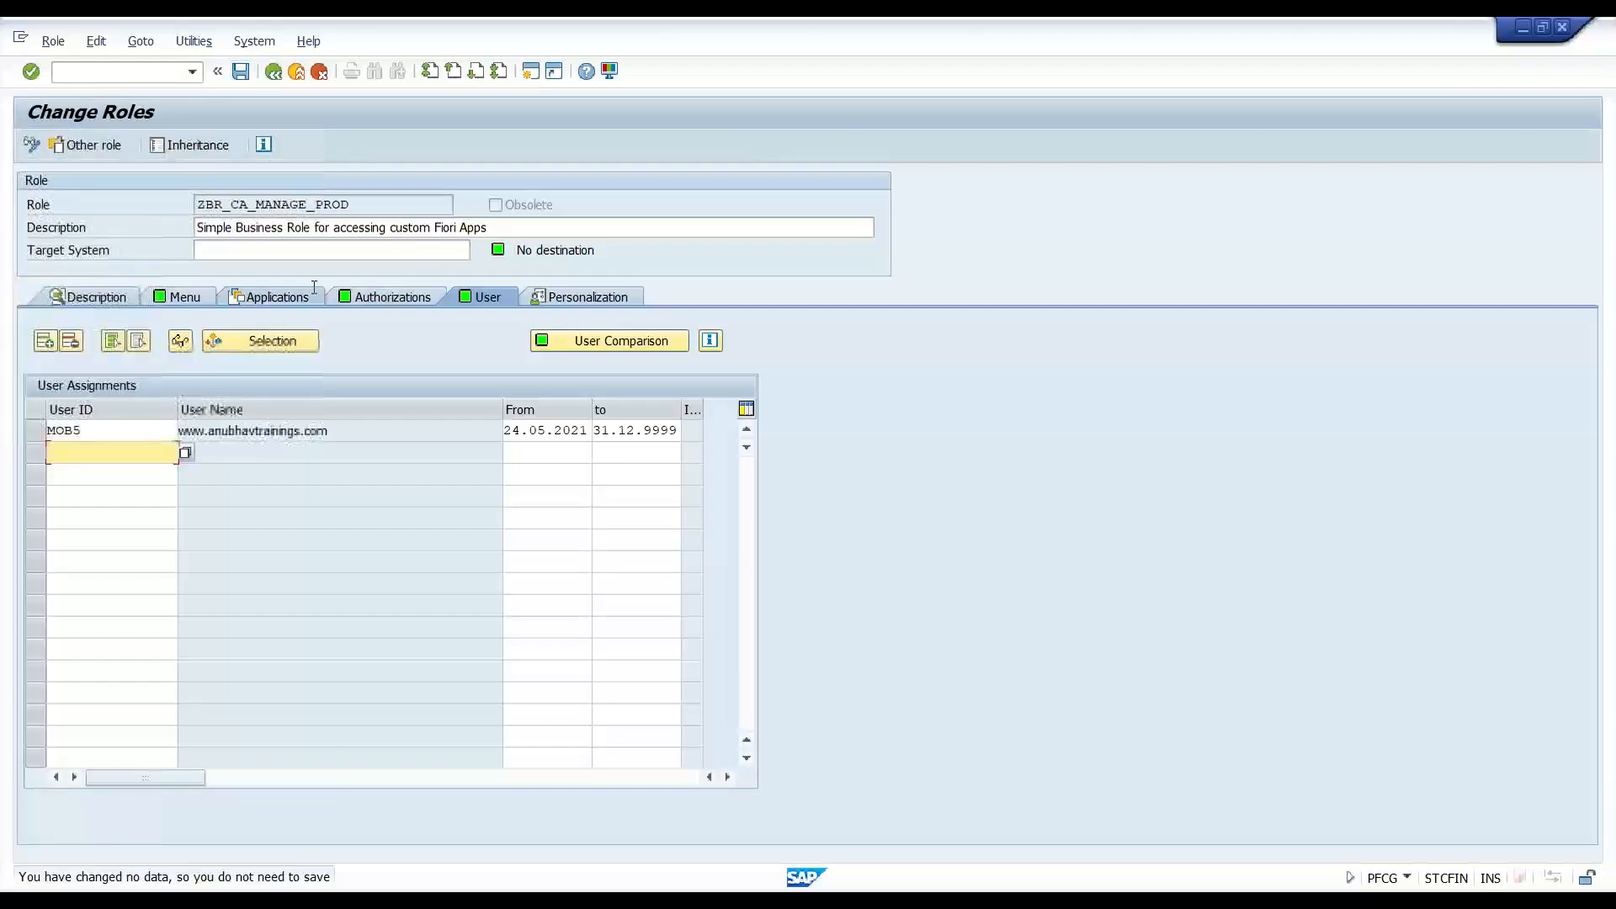
Switch to the Fiori launchpad in the browser and reload the home page with an emptied cache.
key("alt+Tab")
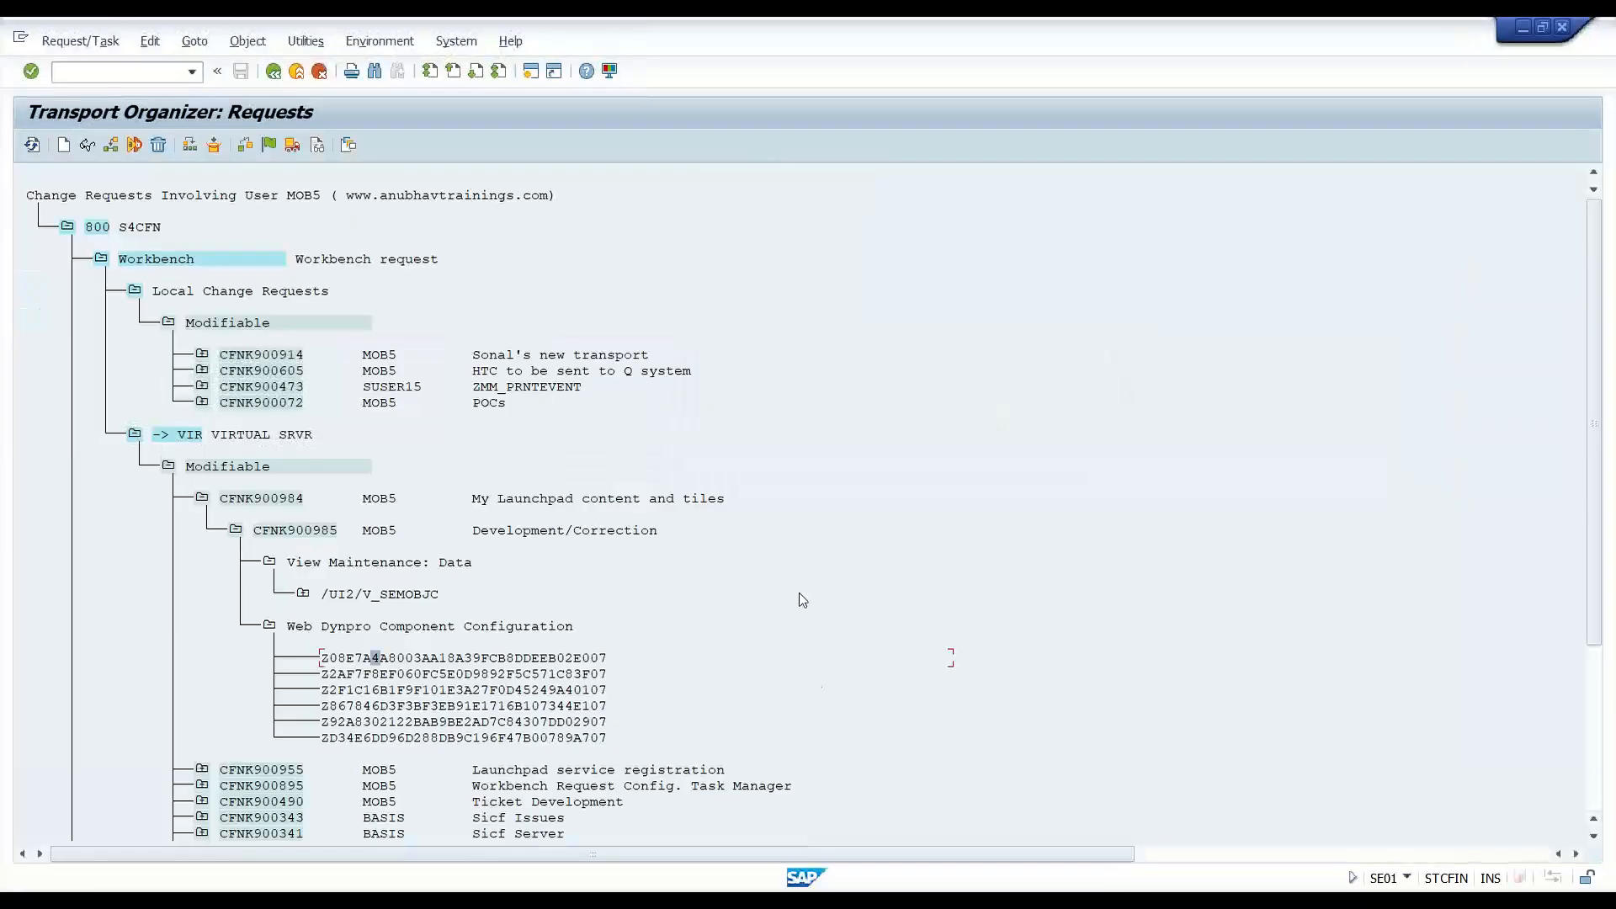
key("alt+Tab")
key("alt+Tab")
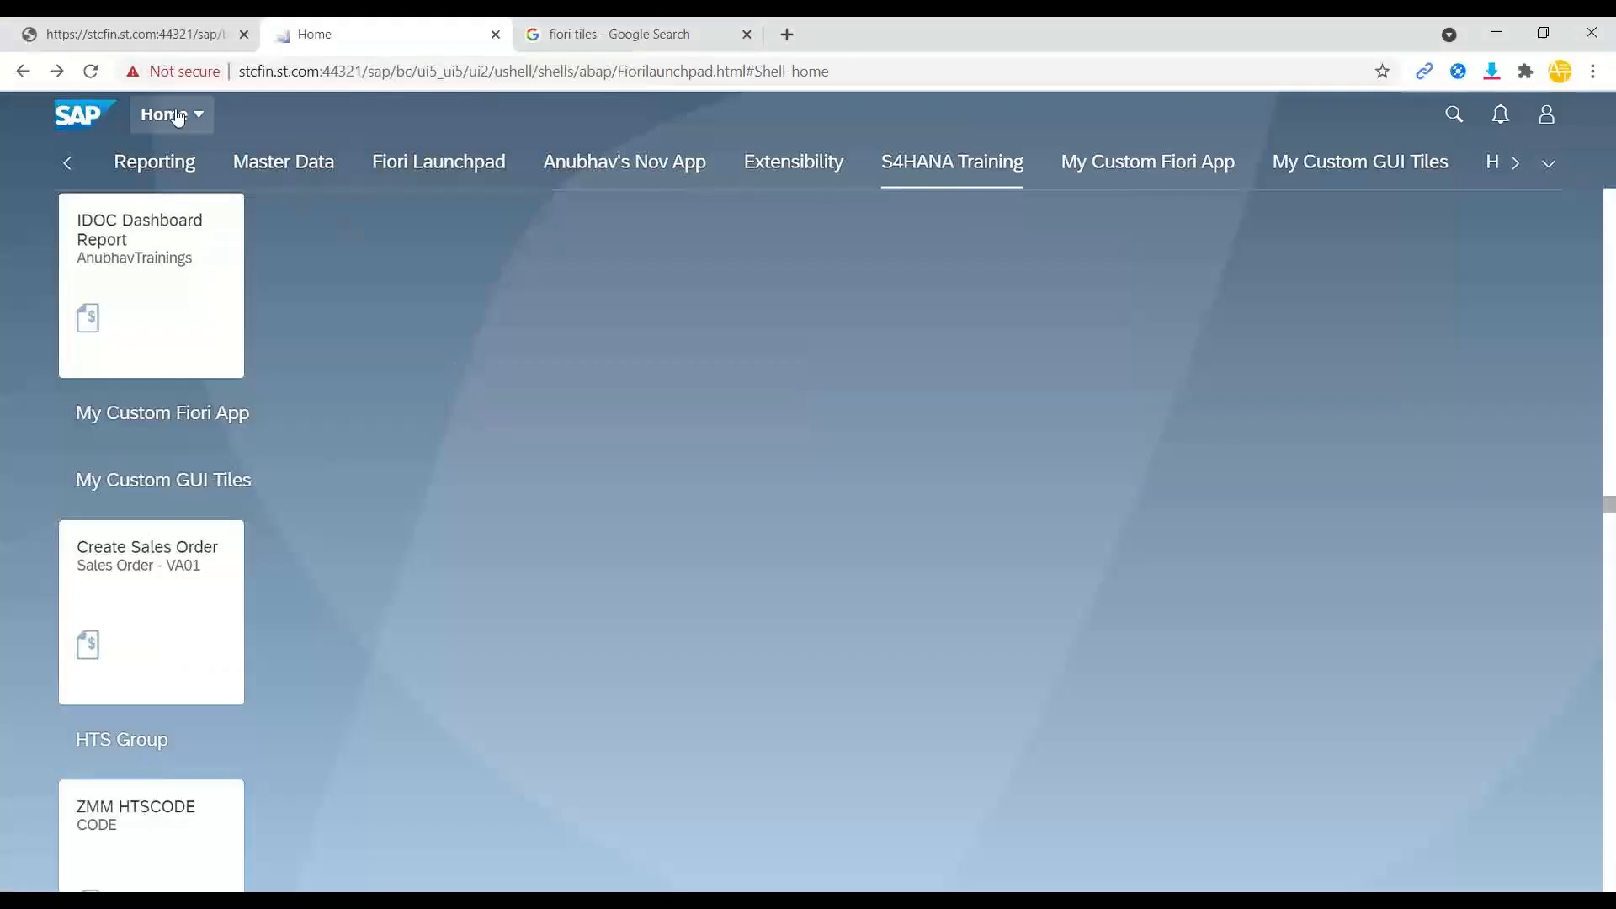
left_click(91, 71)
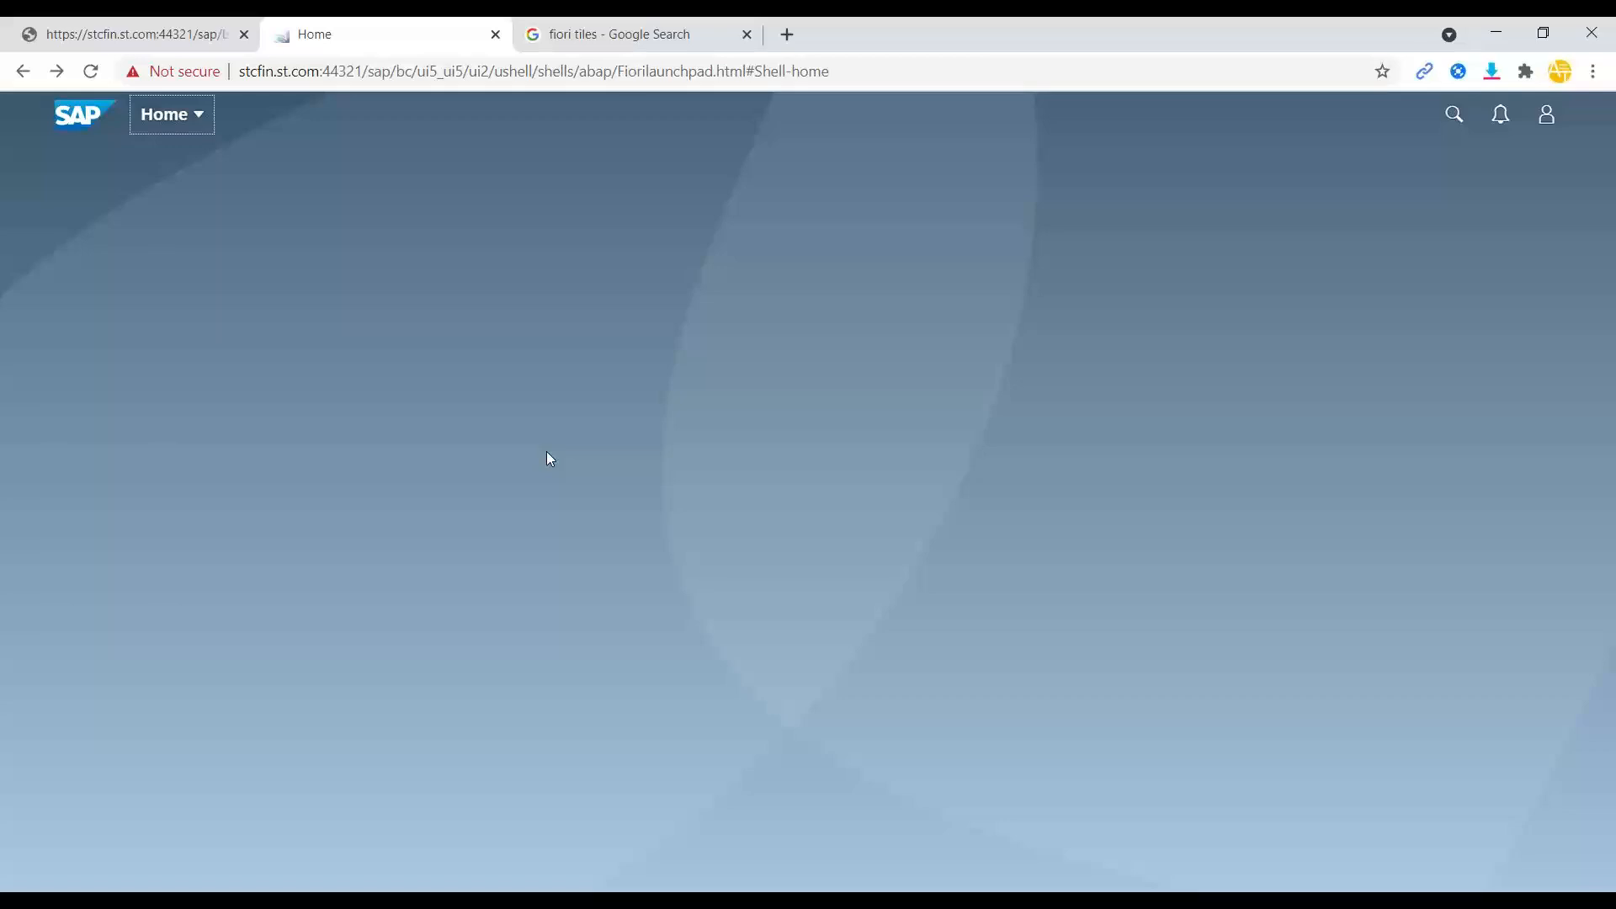
key("F12")
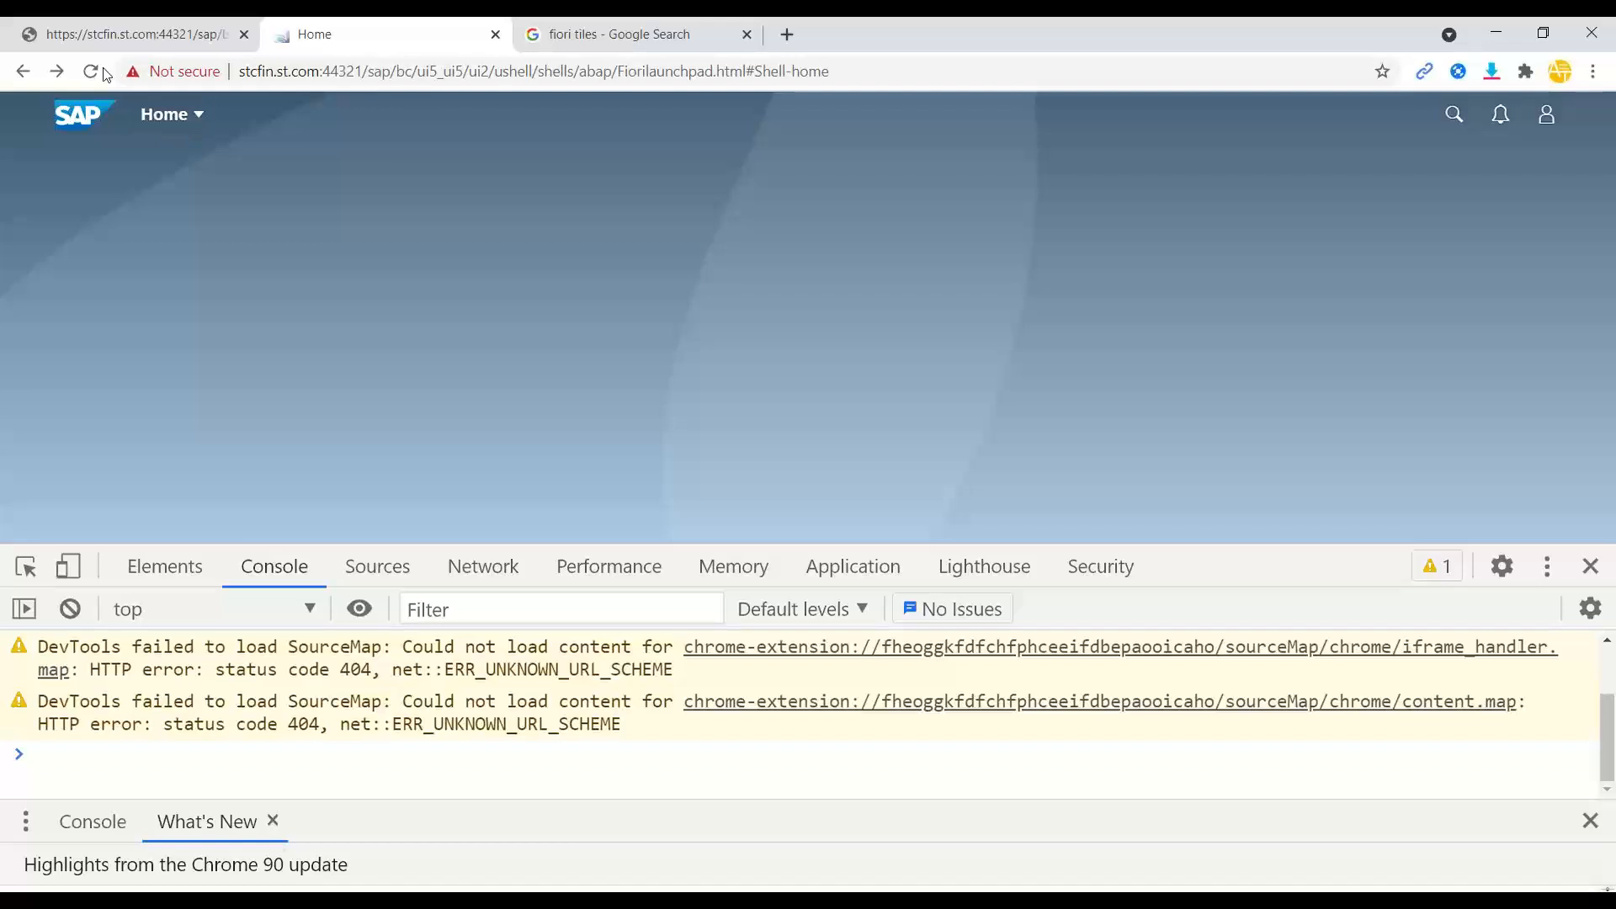
right_click(105, 73)
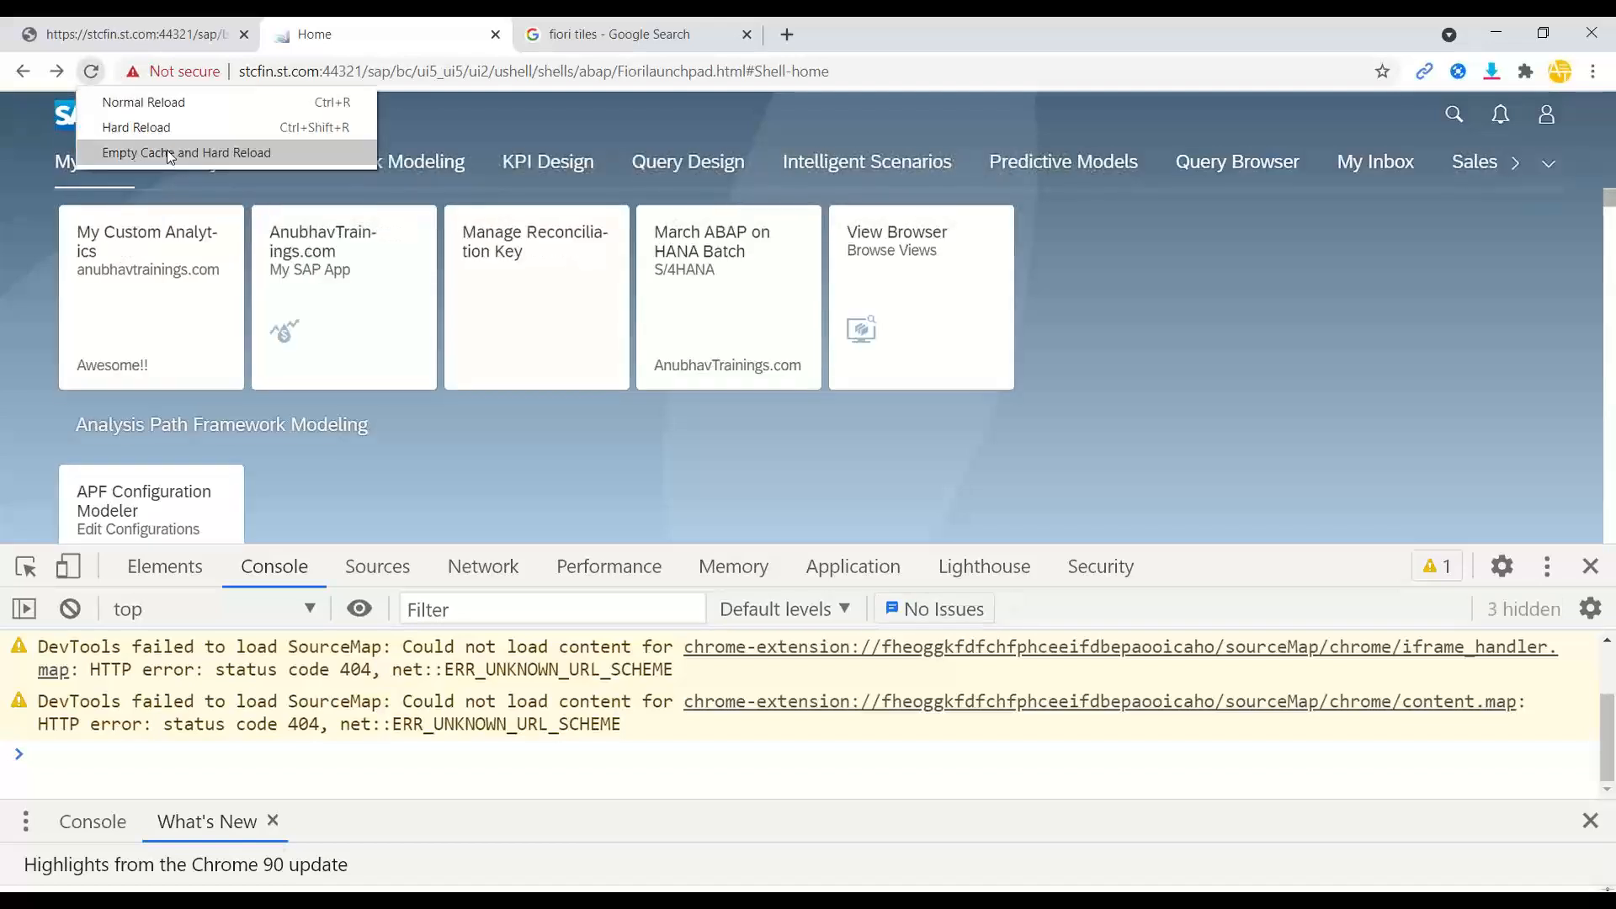
left_click(1589, 564)
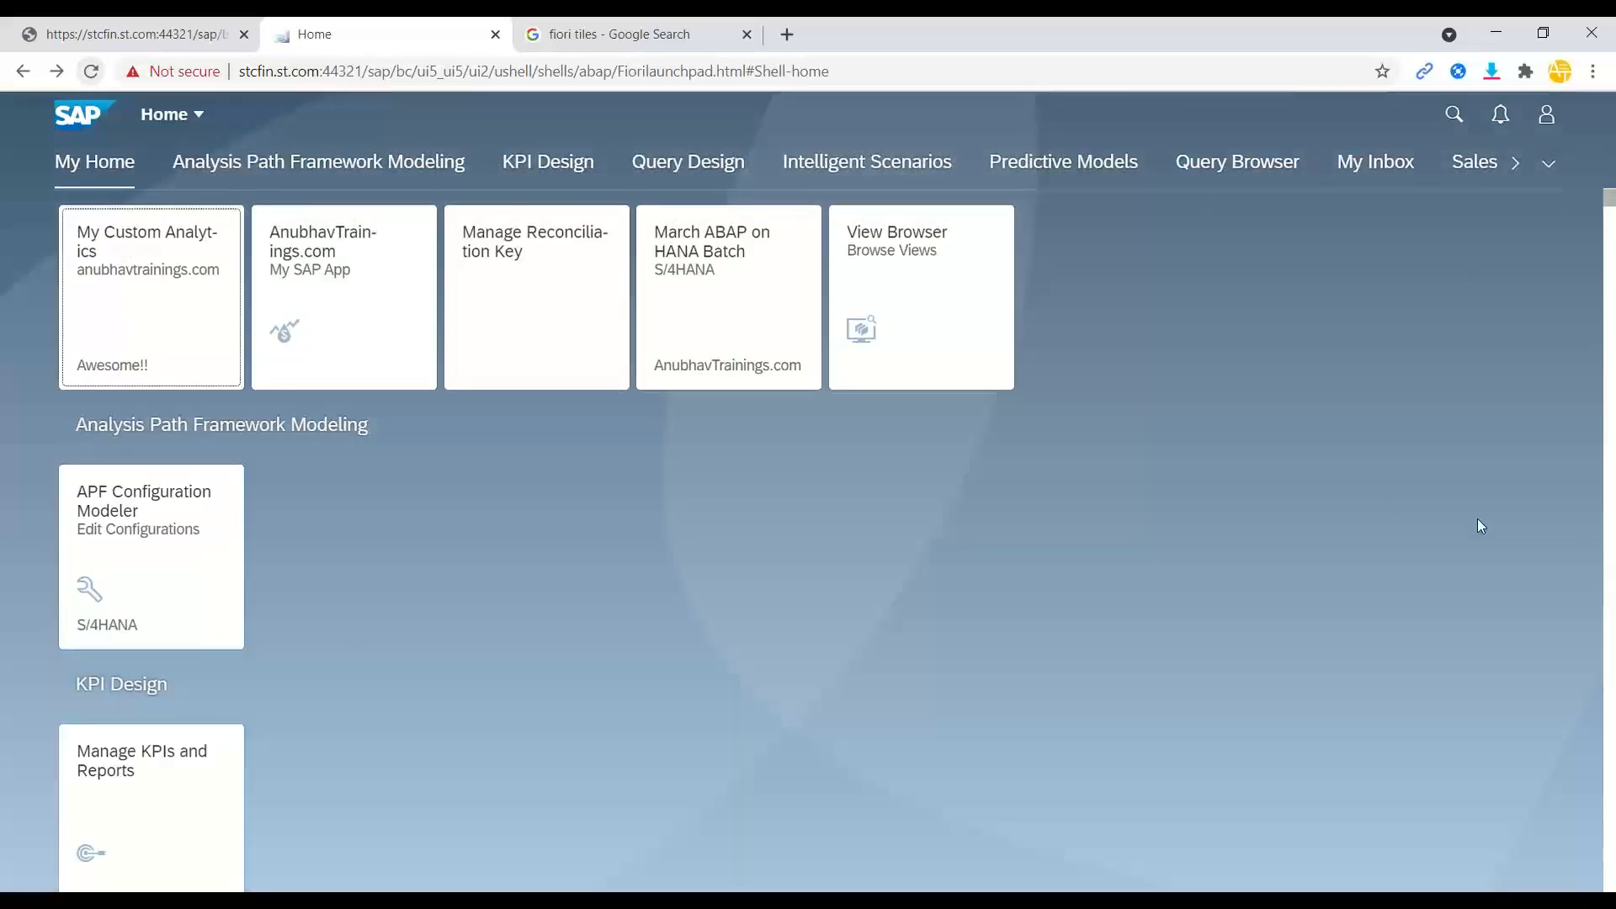
Go to the My Custom Fiori App group from the home page's group list and check it for tiles.
left_click(1557, 164)
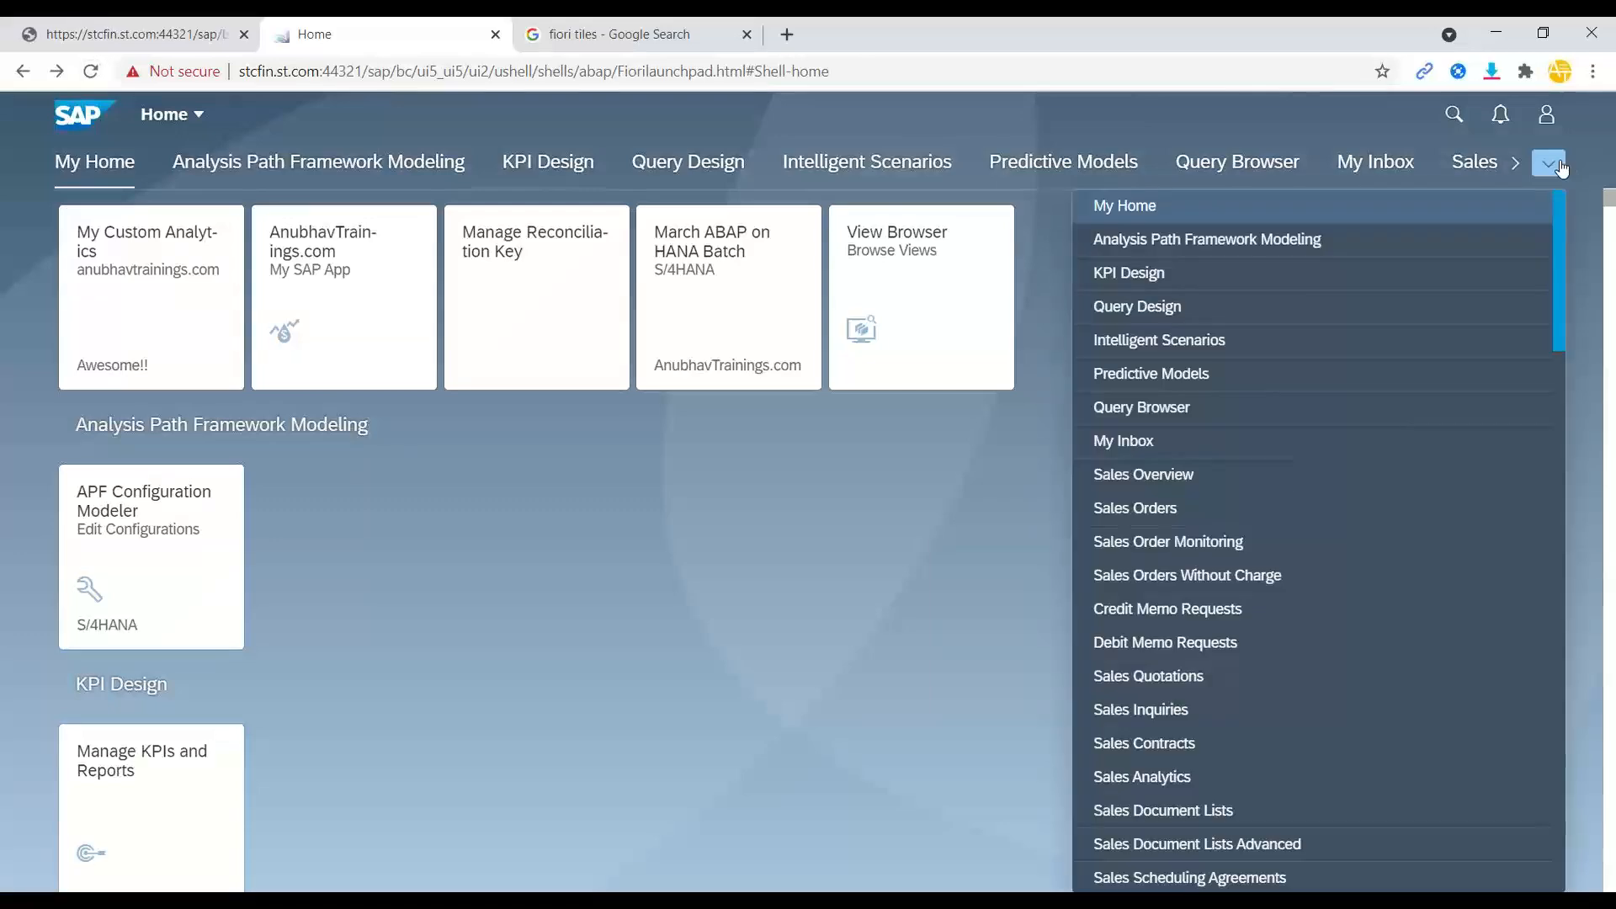
scroll(1259, 663, "down", 1)
scroll(1259, 663, "down", 10)
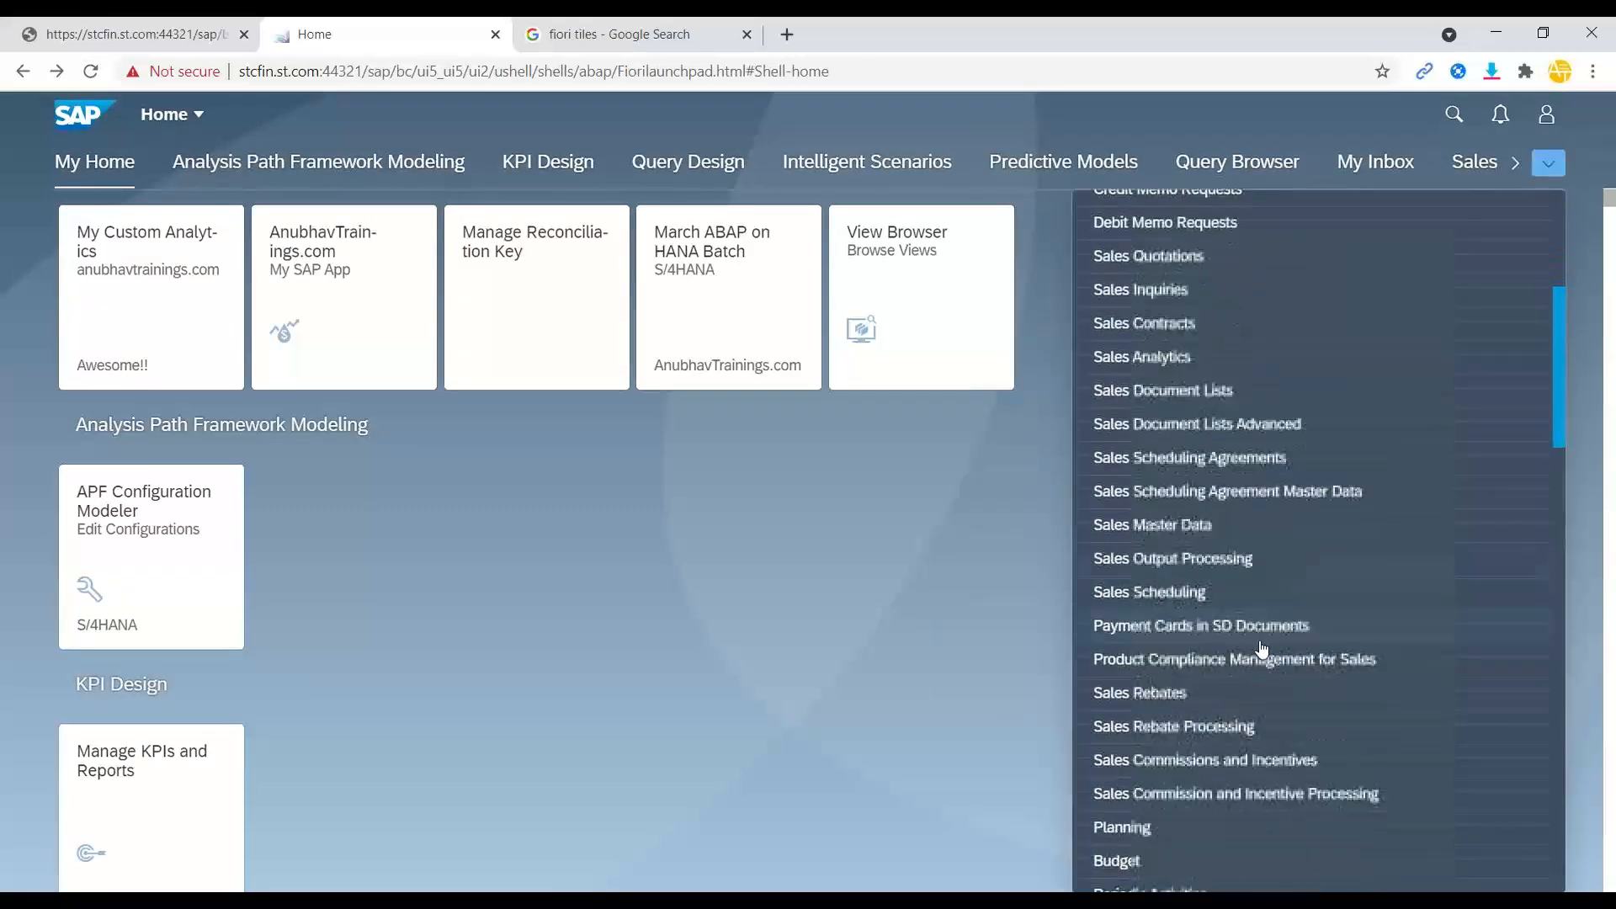
scroll(1259, 631, "down", 2)
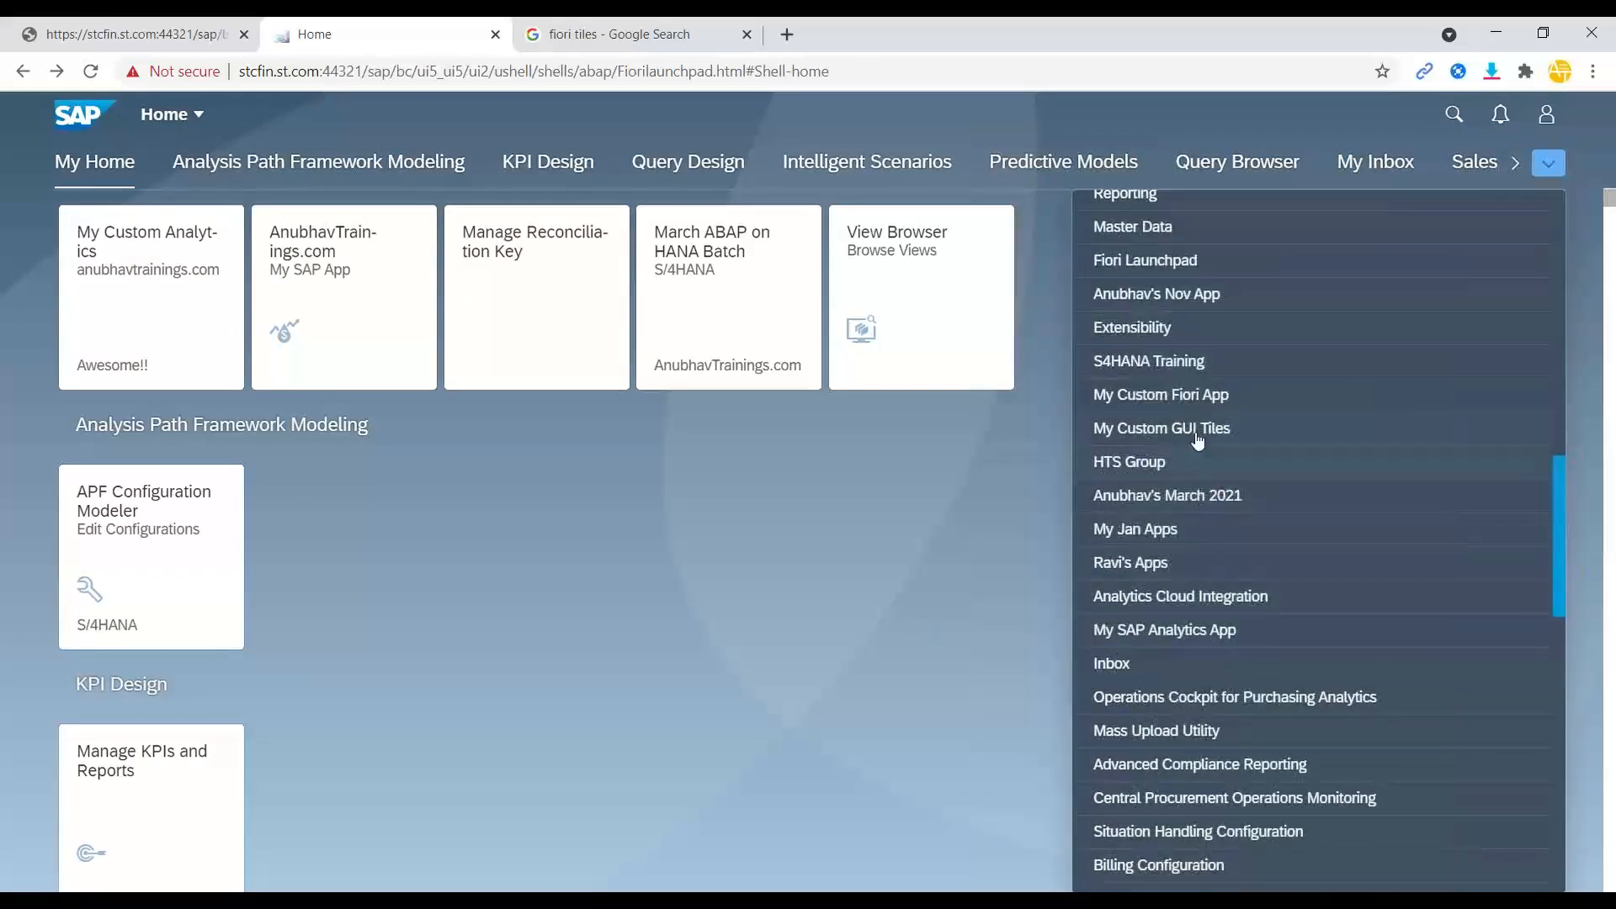
left_click(1188, 396)
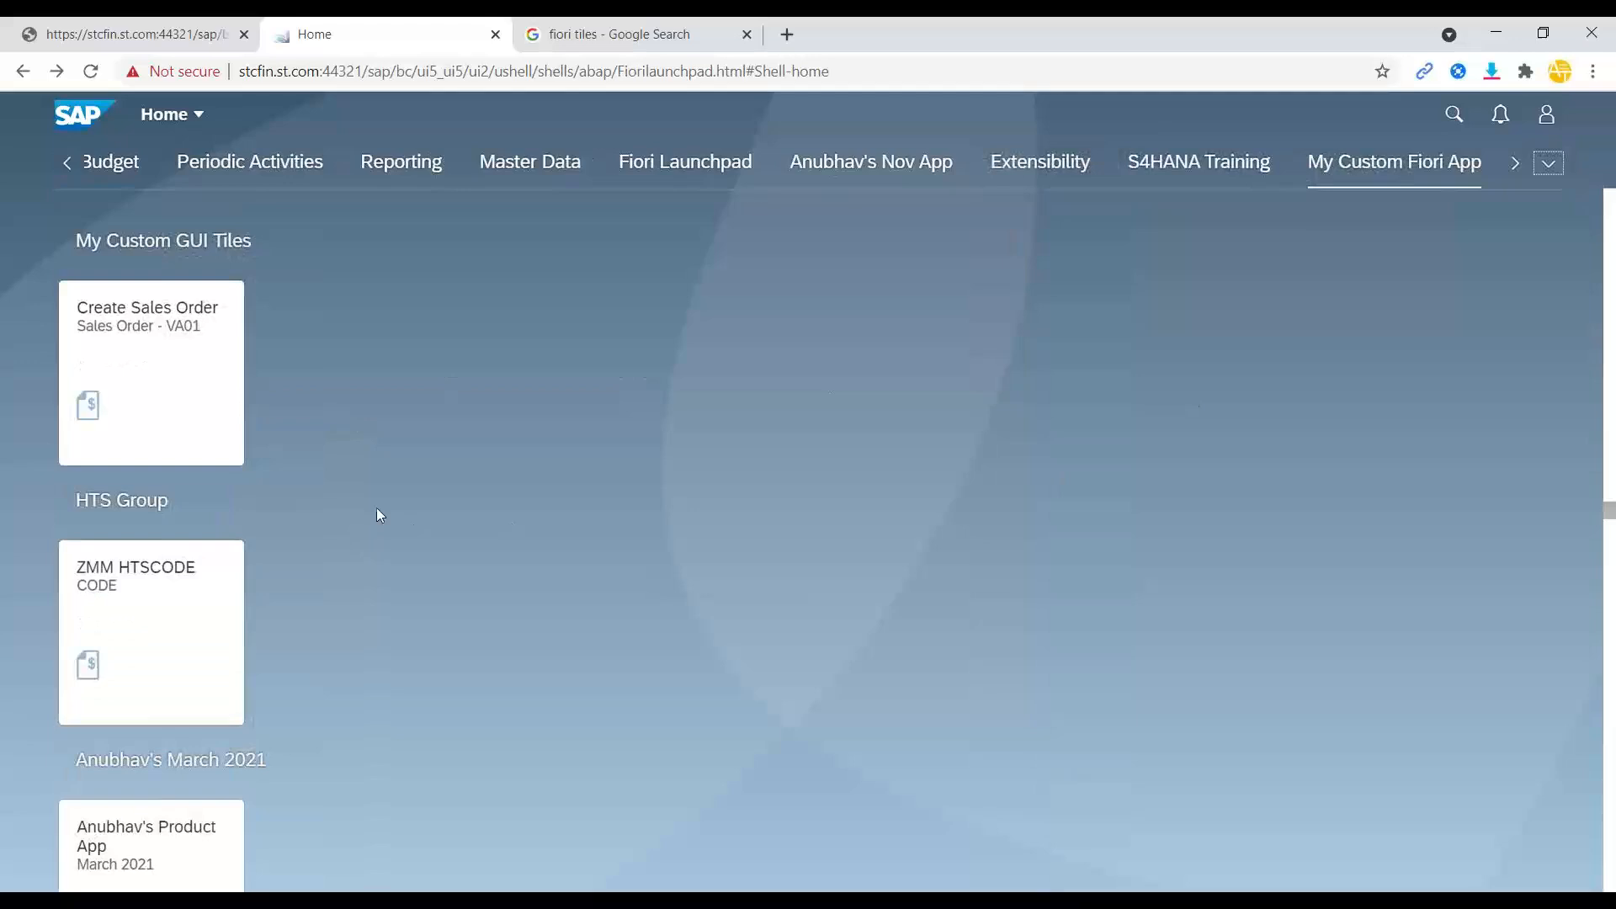
scroll(371, 505, "up", 3)
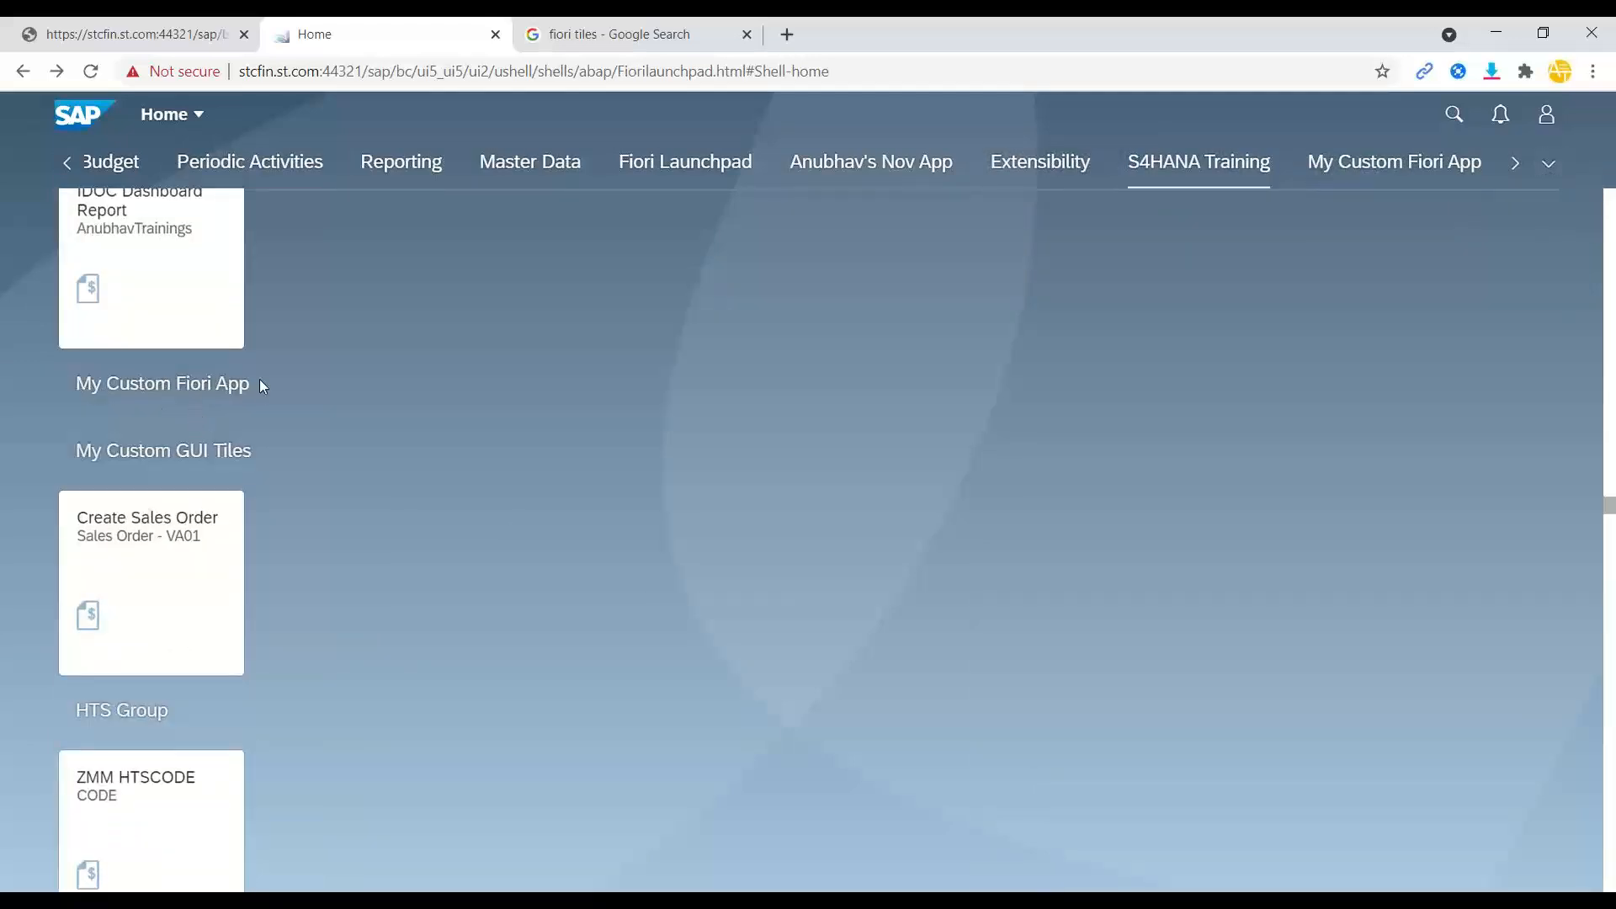
scroll(362, 498, "up", 2)
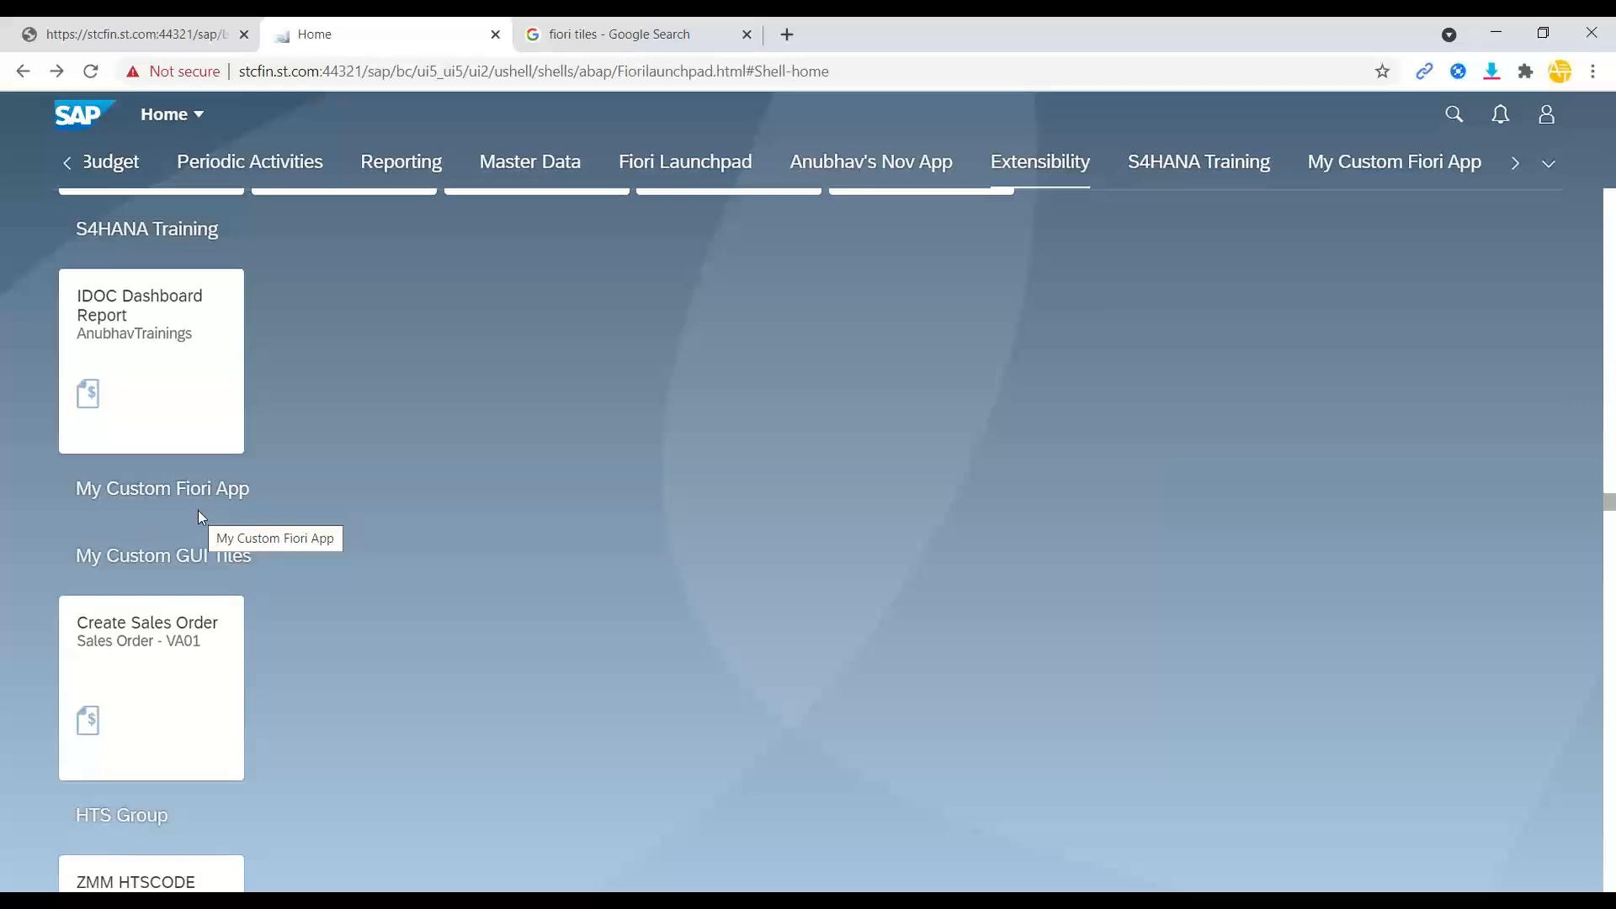
Check the semantic object and action of the Manage Product App tile in the launchpad designer's ZTC_CA_MANAGE_PRD catalog, leaving its configuration without saving.
left_click(202, 34)
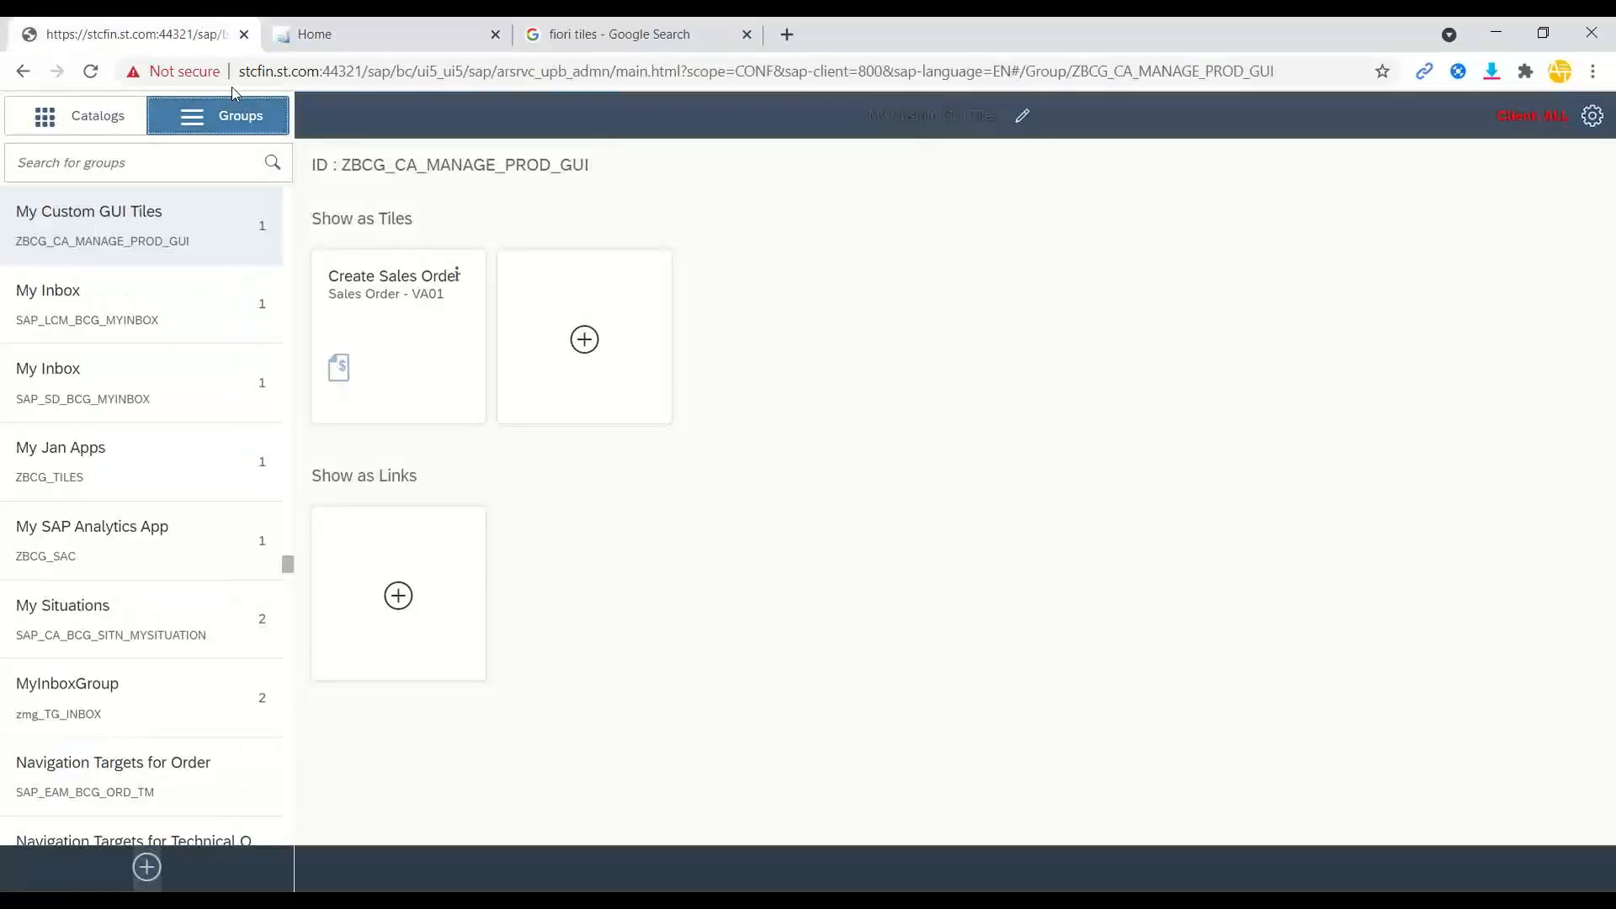
left_click(102, 120)
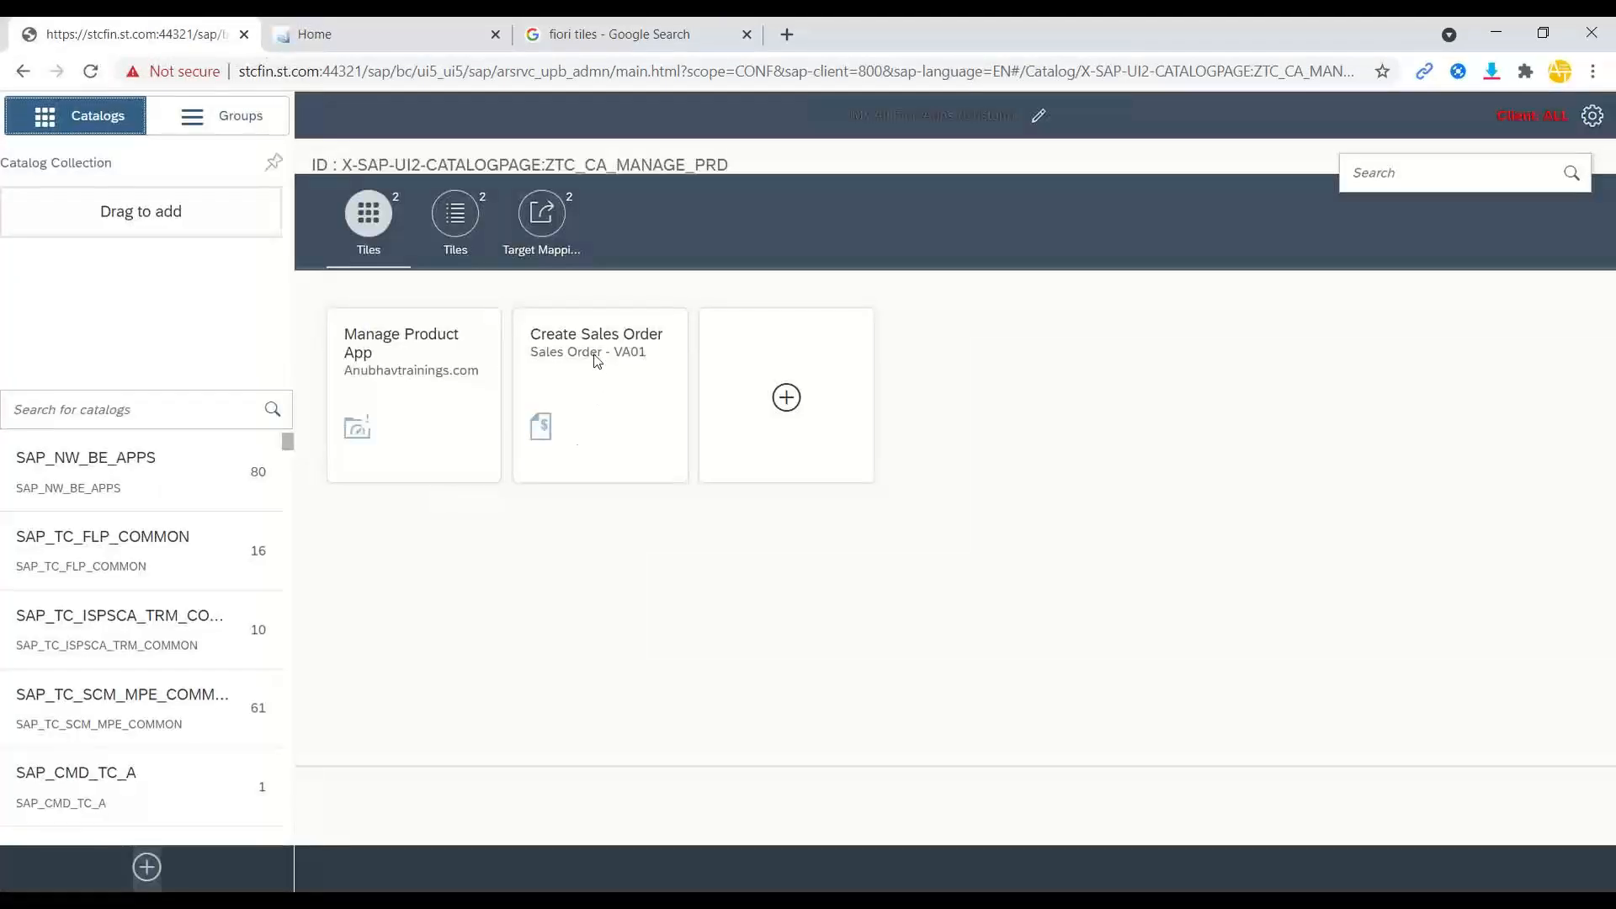
left_click(392, 352)
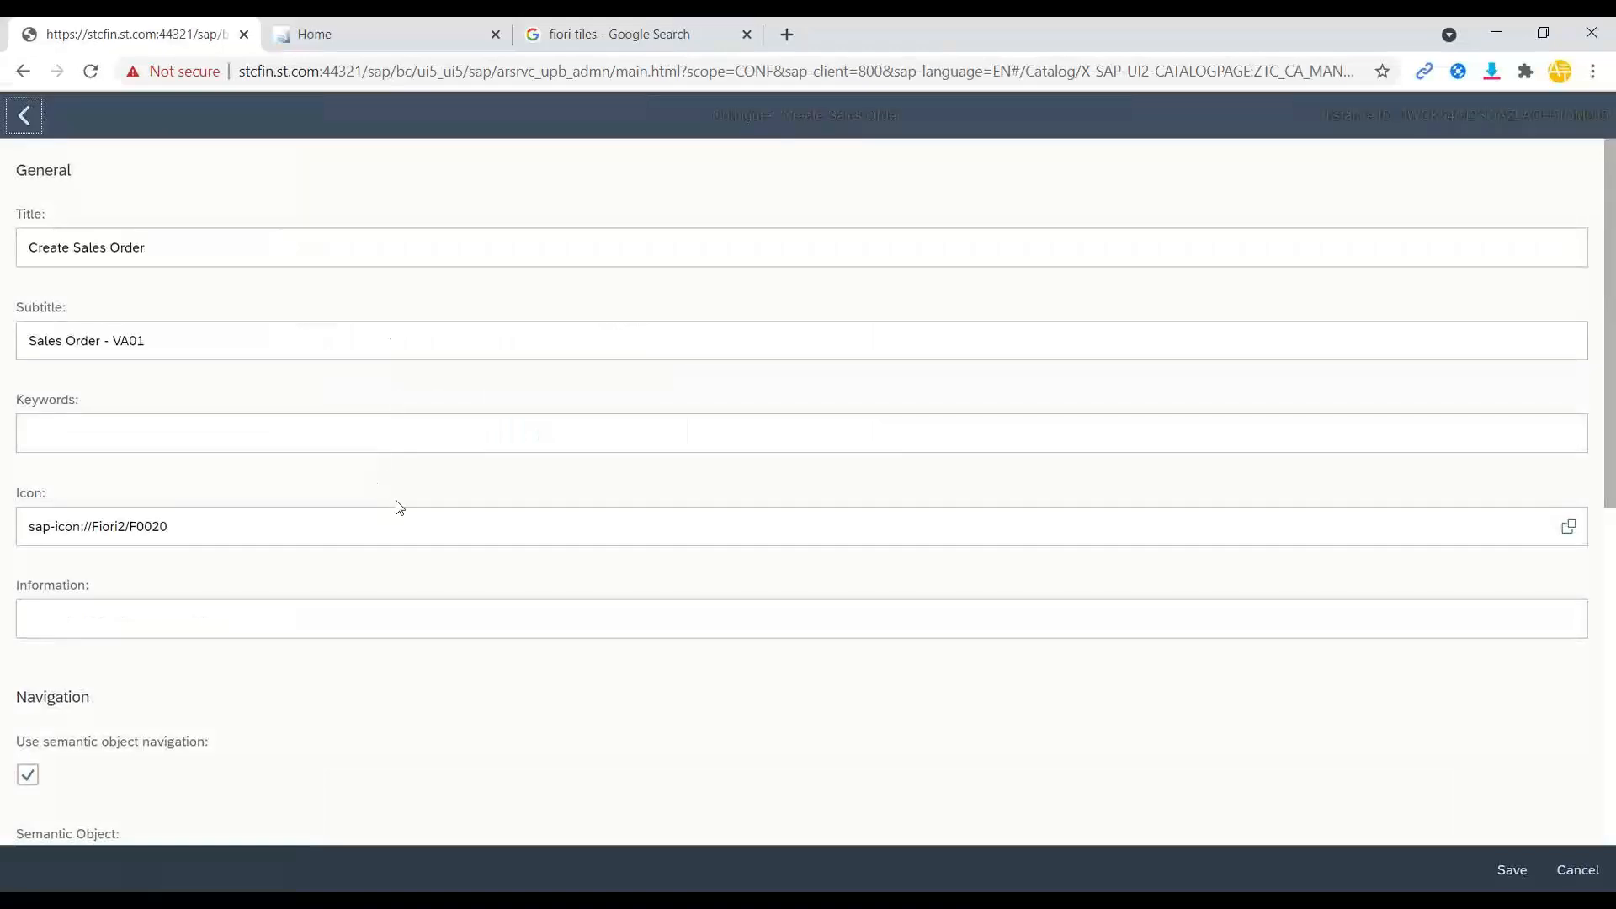
left_click_drag(1216, 320, 1128, 320)
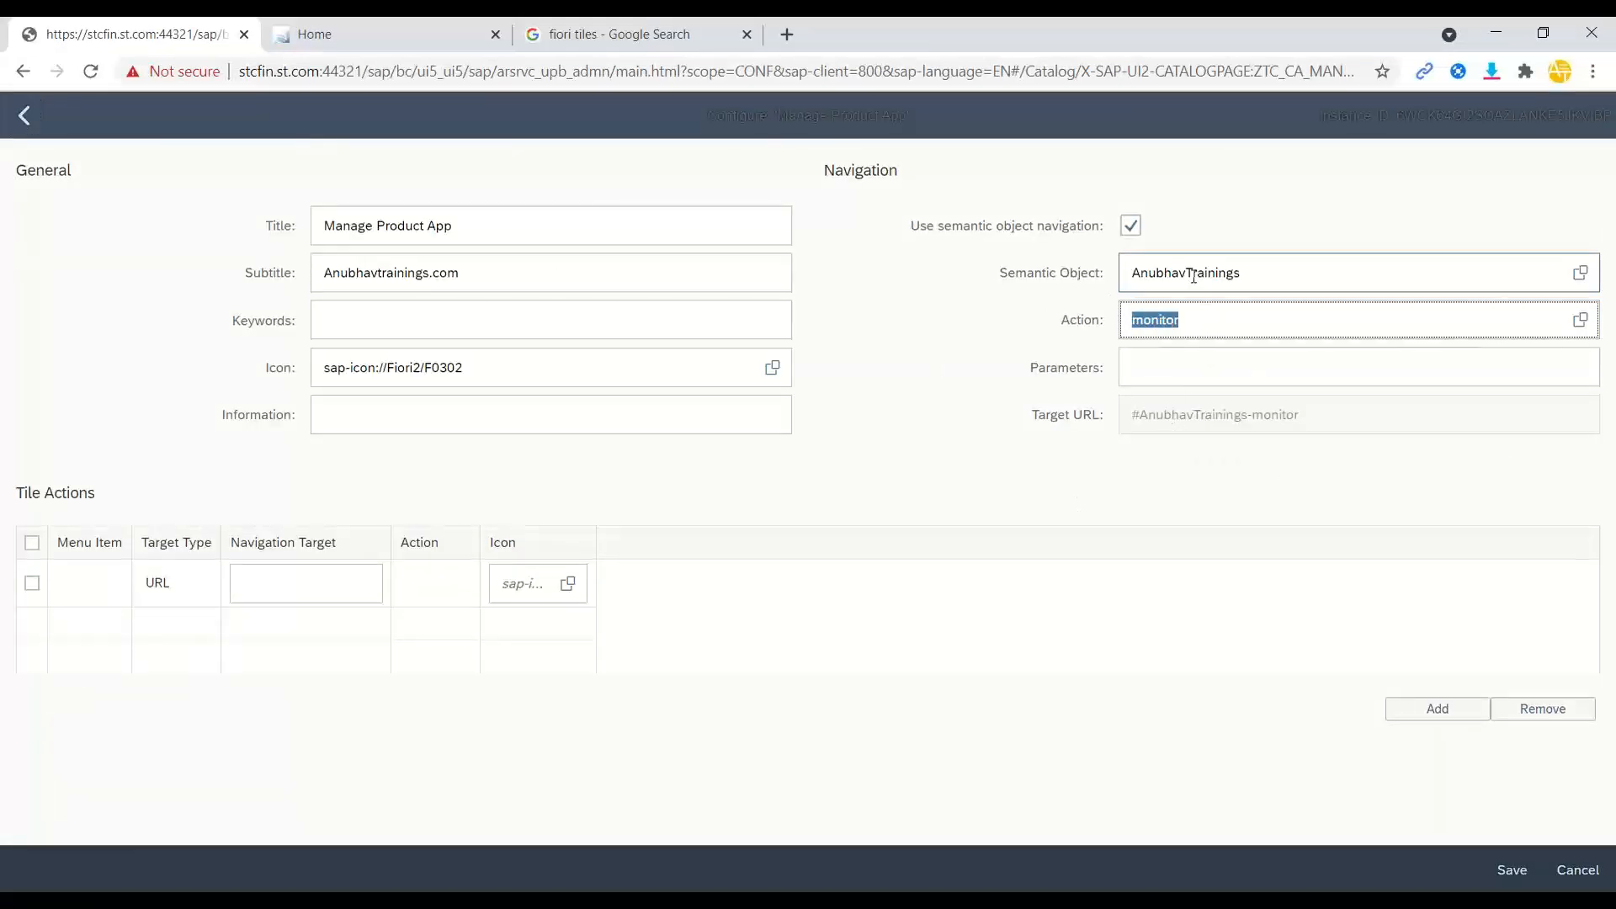
left_click(1215, 321)
double_click(1252, 327)
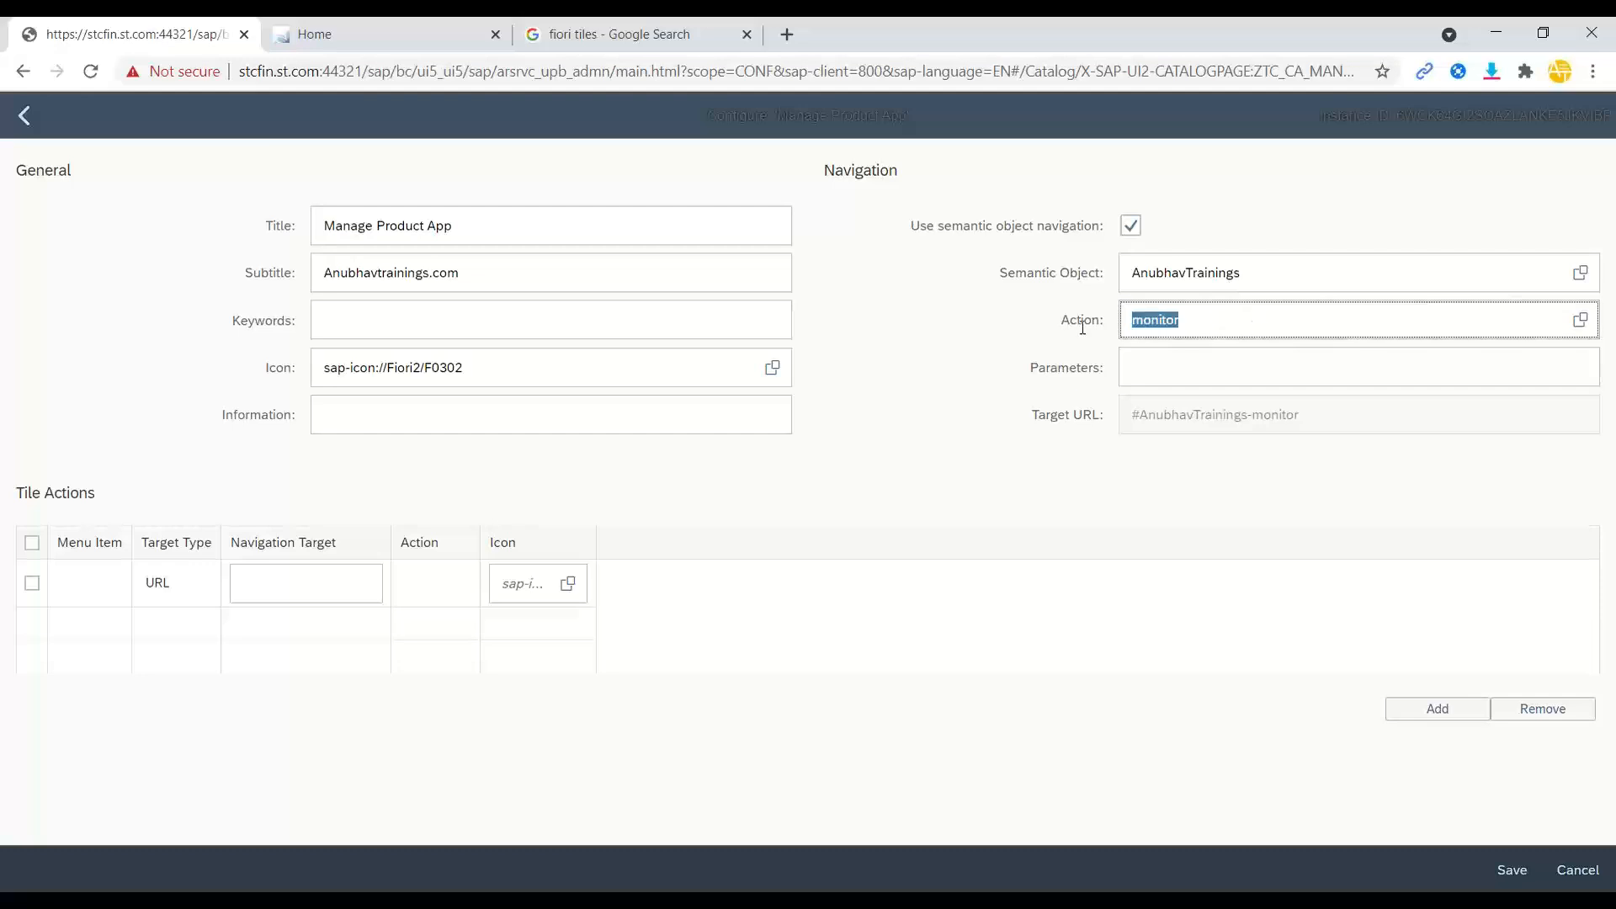
left_click(1577, 867)
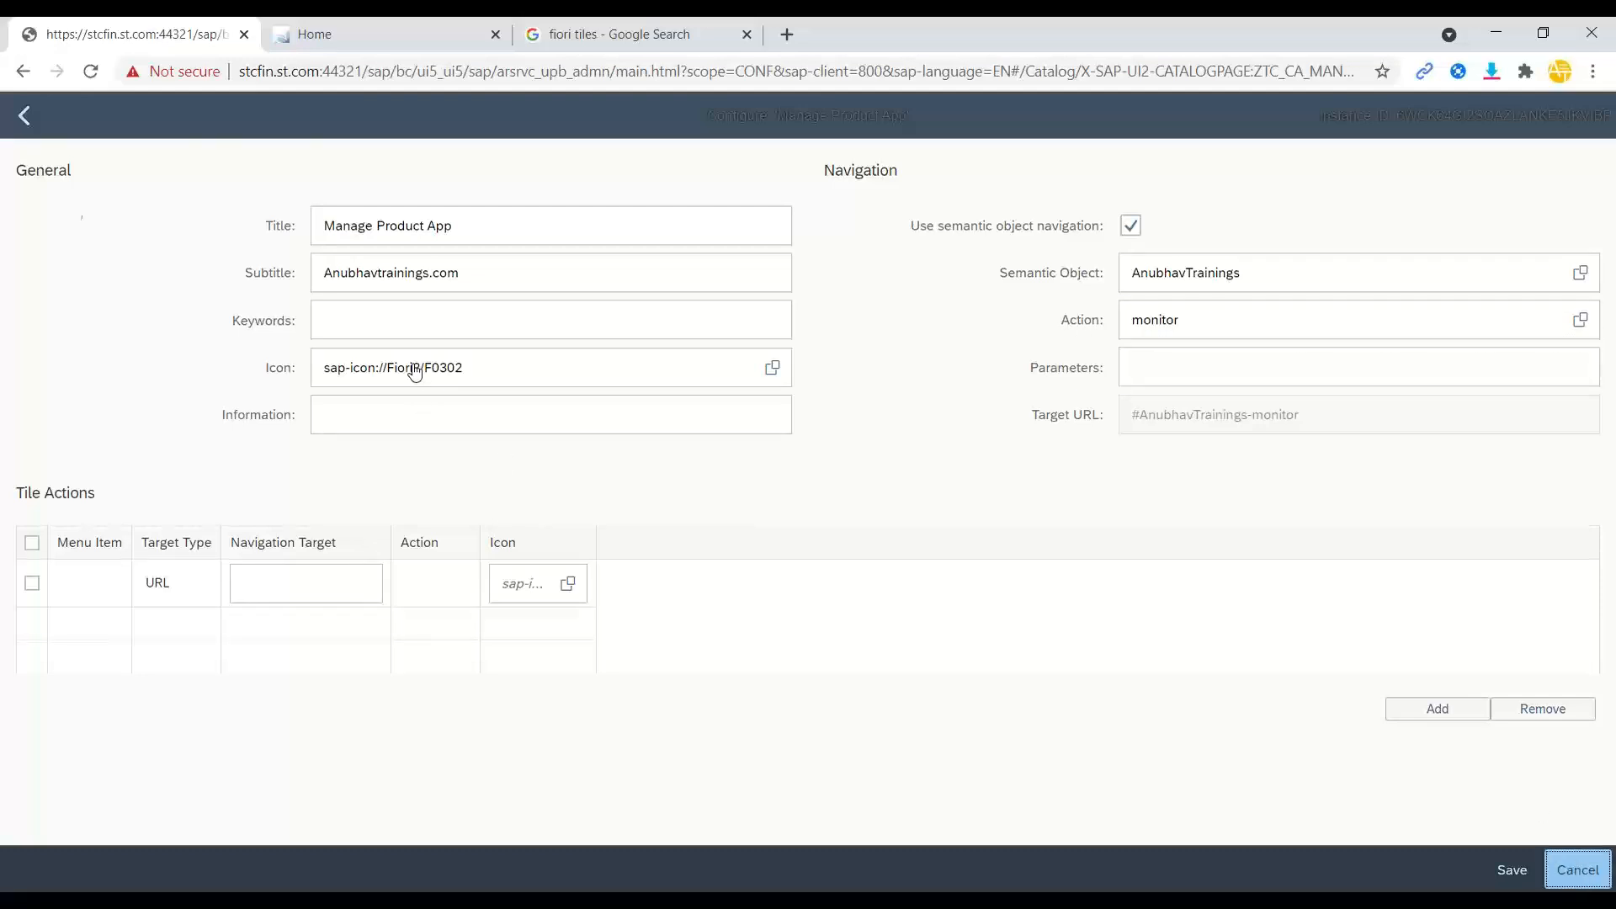
Open the catalog's AnubhavTrainings target mapping with action track for configuration.
left_click(543, 216)
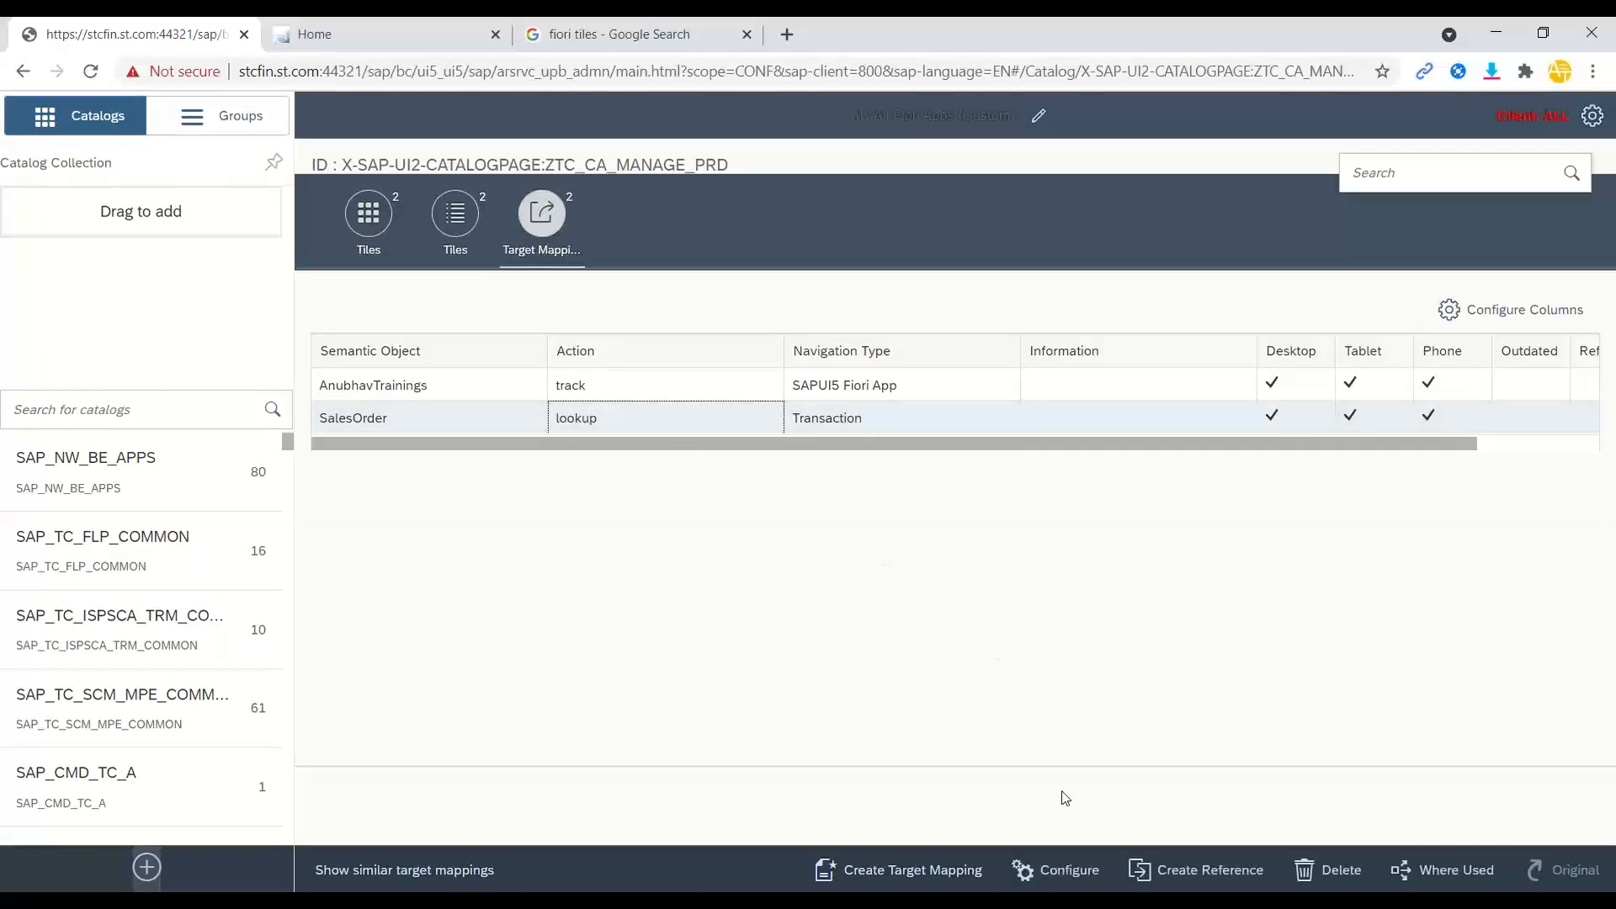
left_click(640, 397)
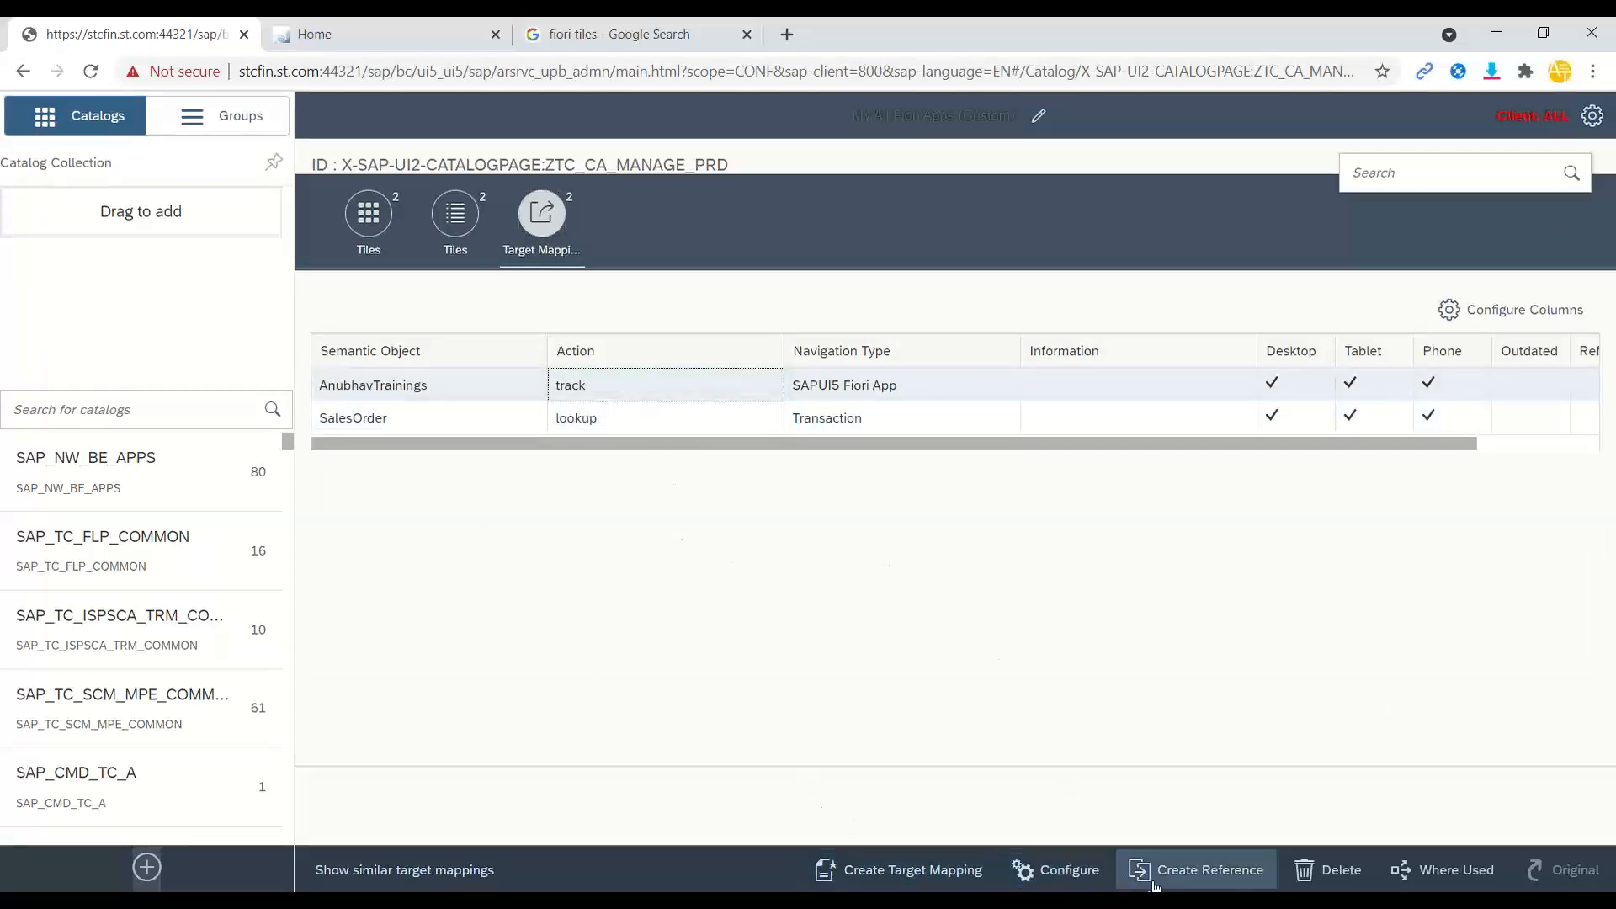
left_click(1032, 875)
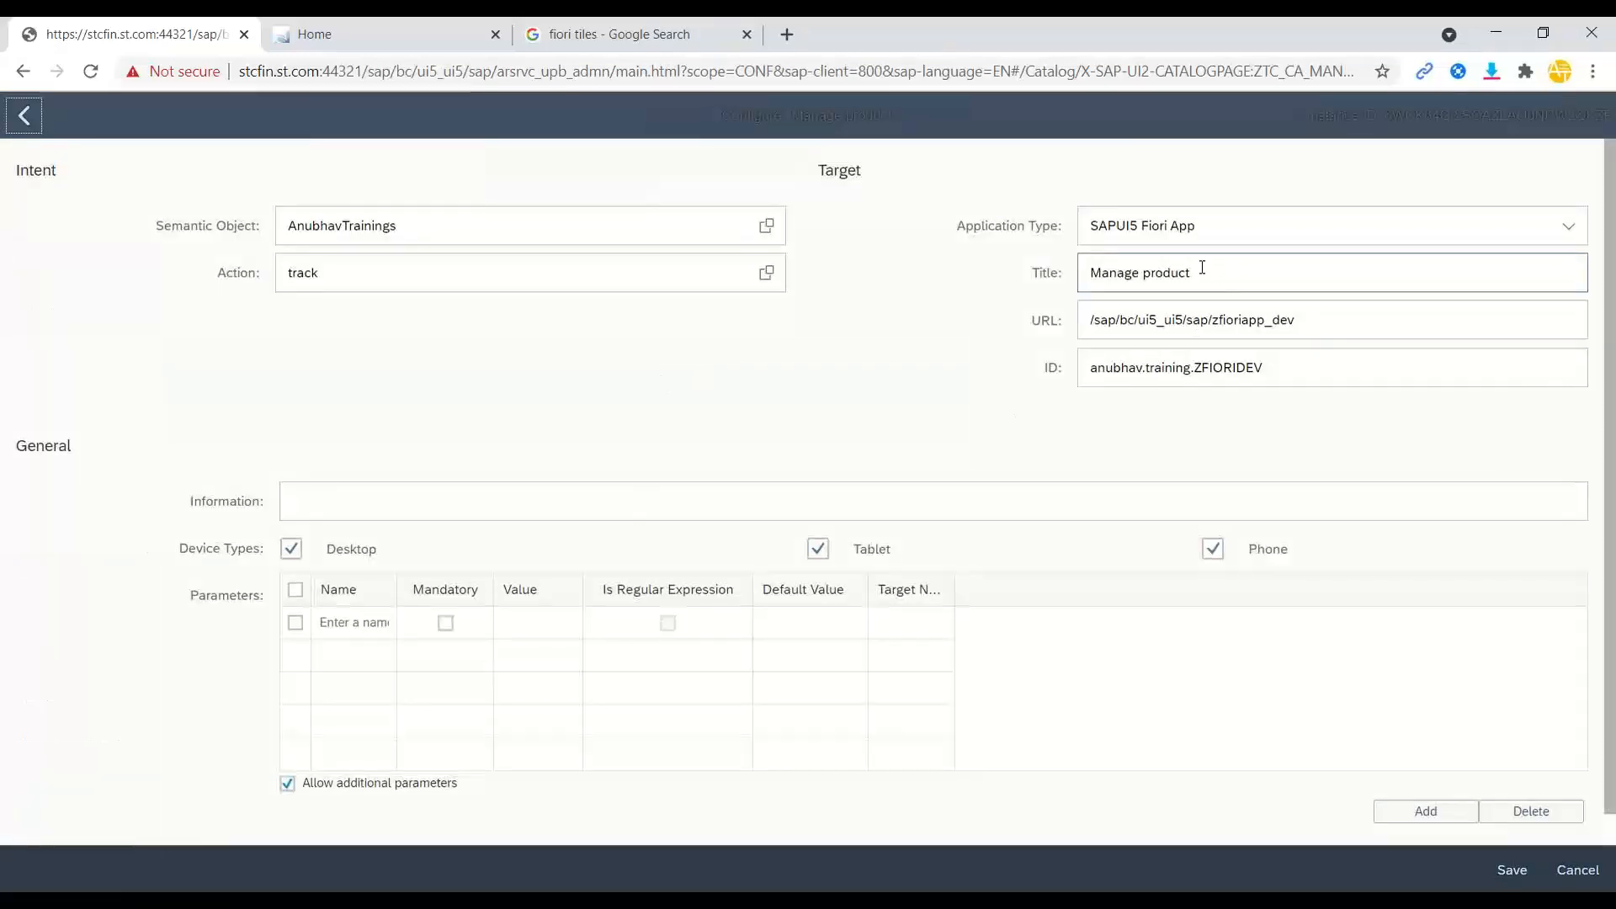
double_click(385, 269)
type("ZBCG_CA_MANAGE_PROD_FIORI")
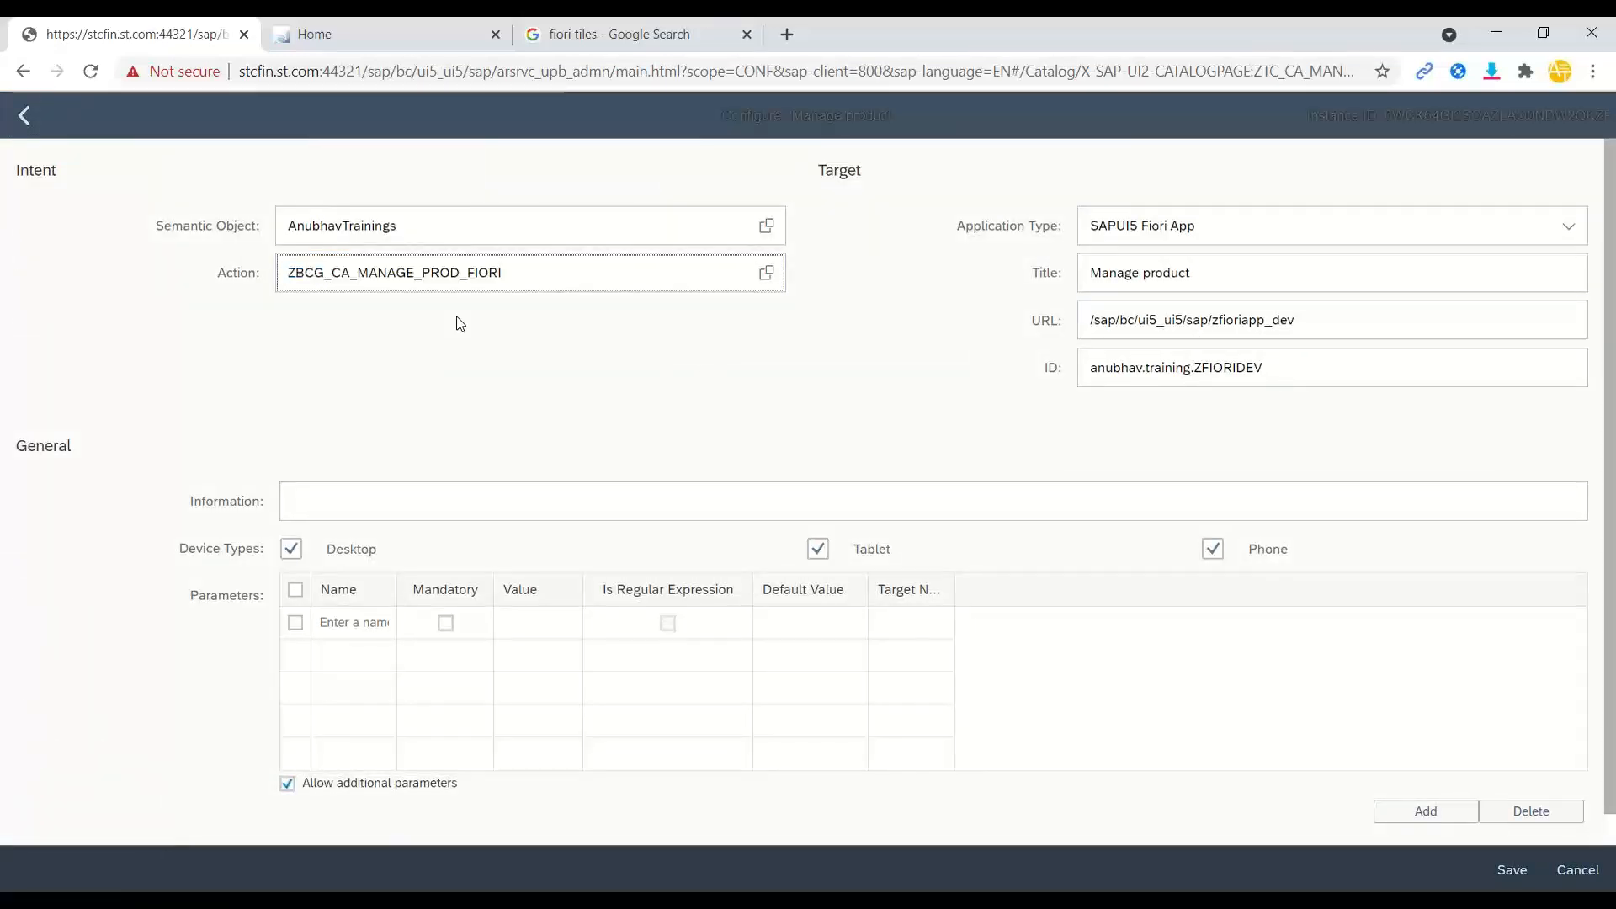
key("ctrl+z")
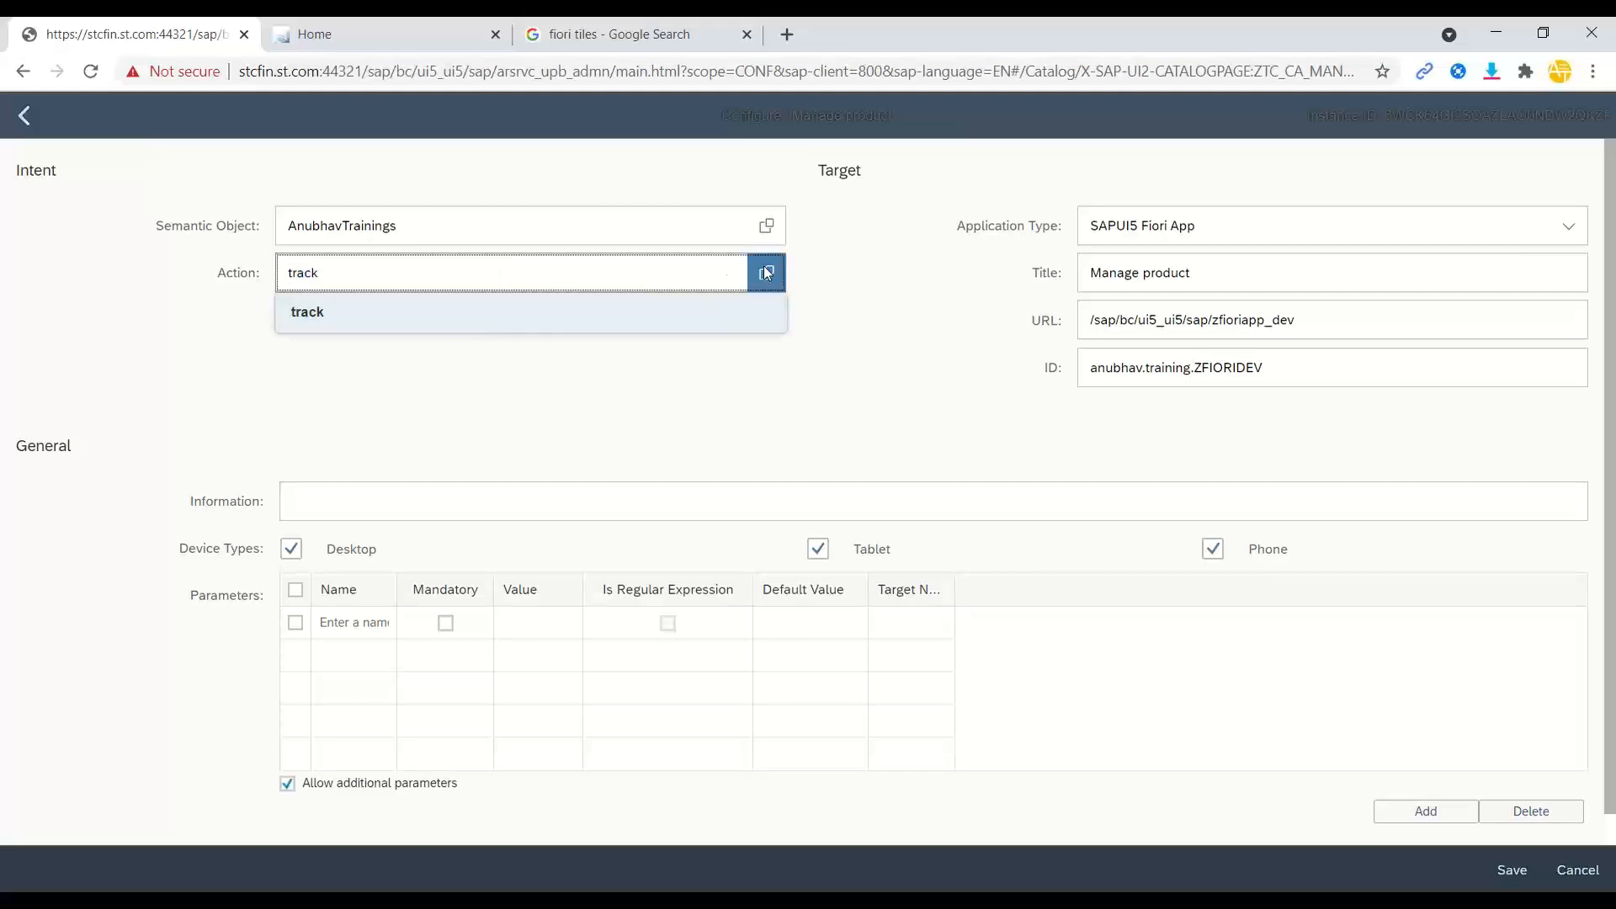
Set the target mapping's action to monitor from the value list, save it and return to the catalog's tiles.
left_click(766, 272)
left_click(904, 191)
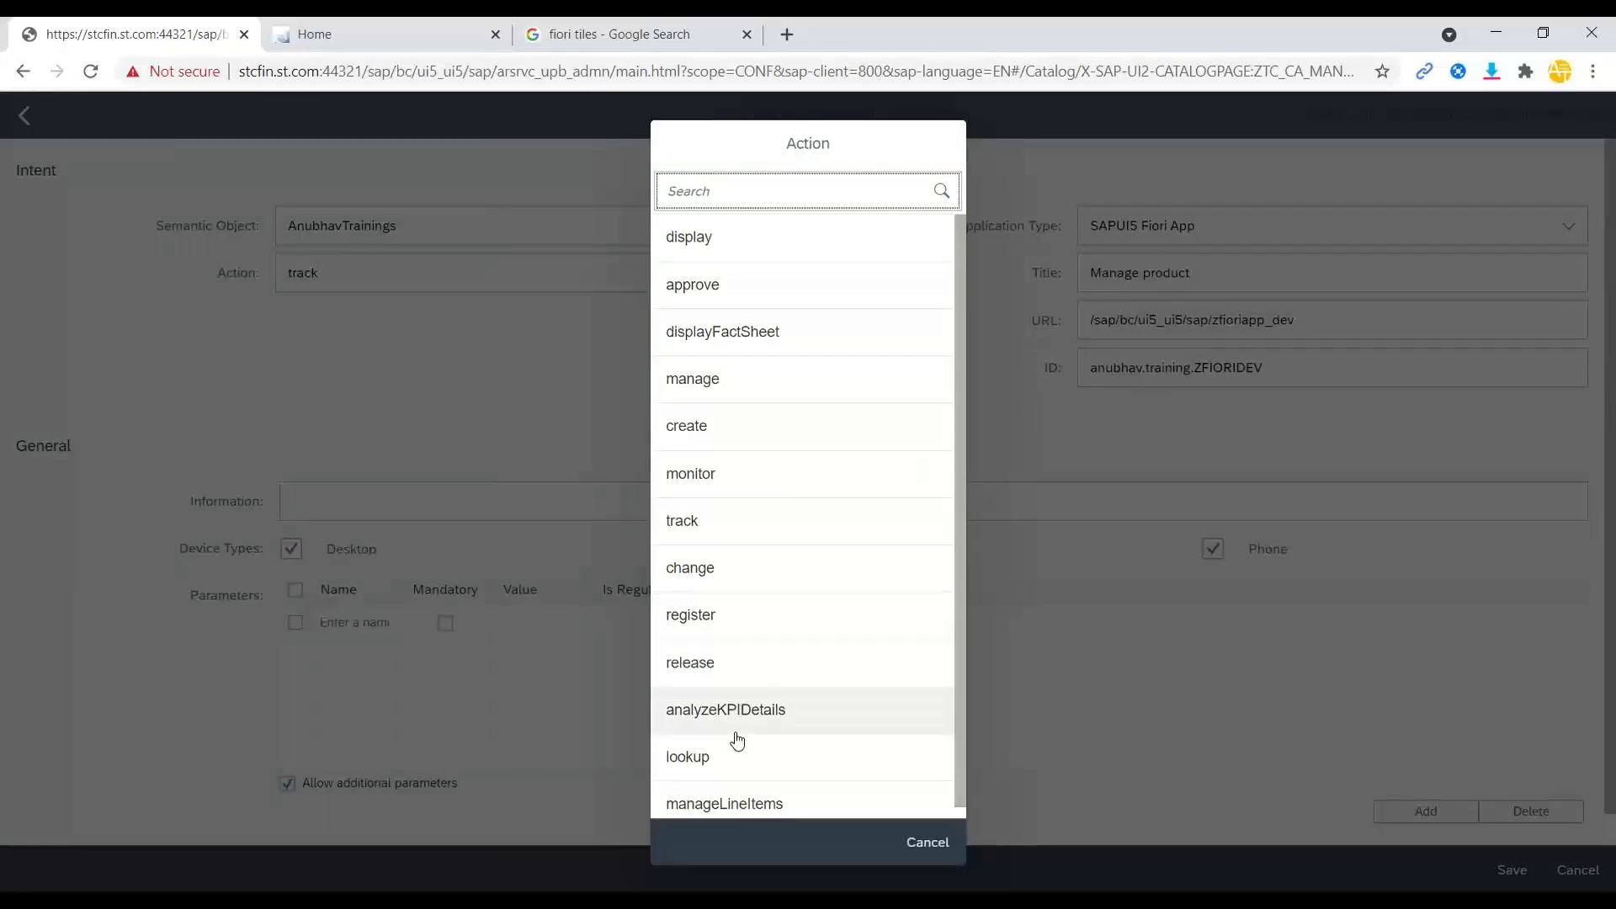
left_click(740, 476)
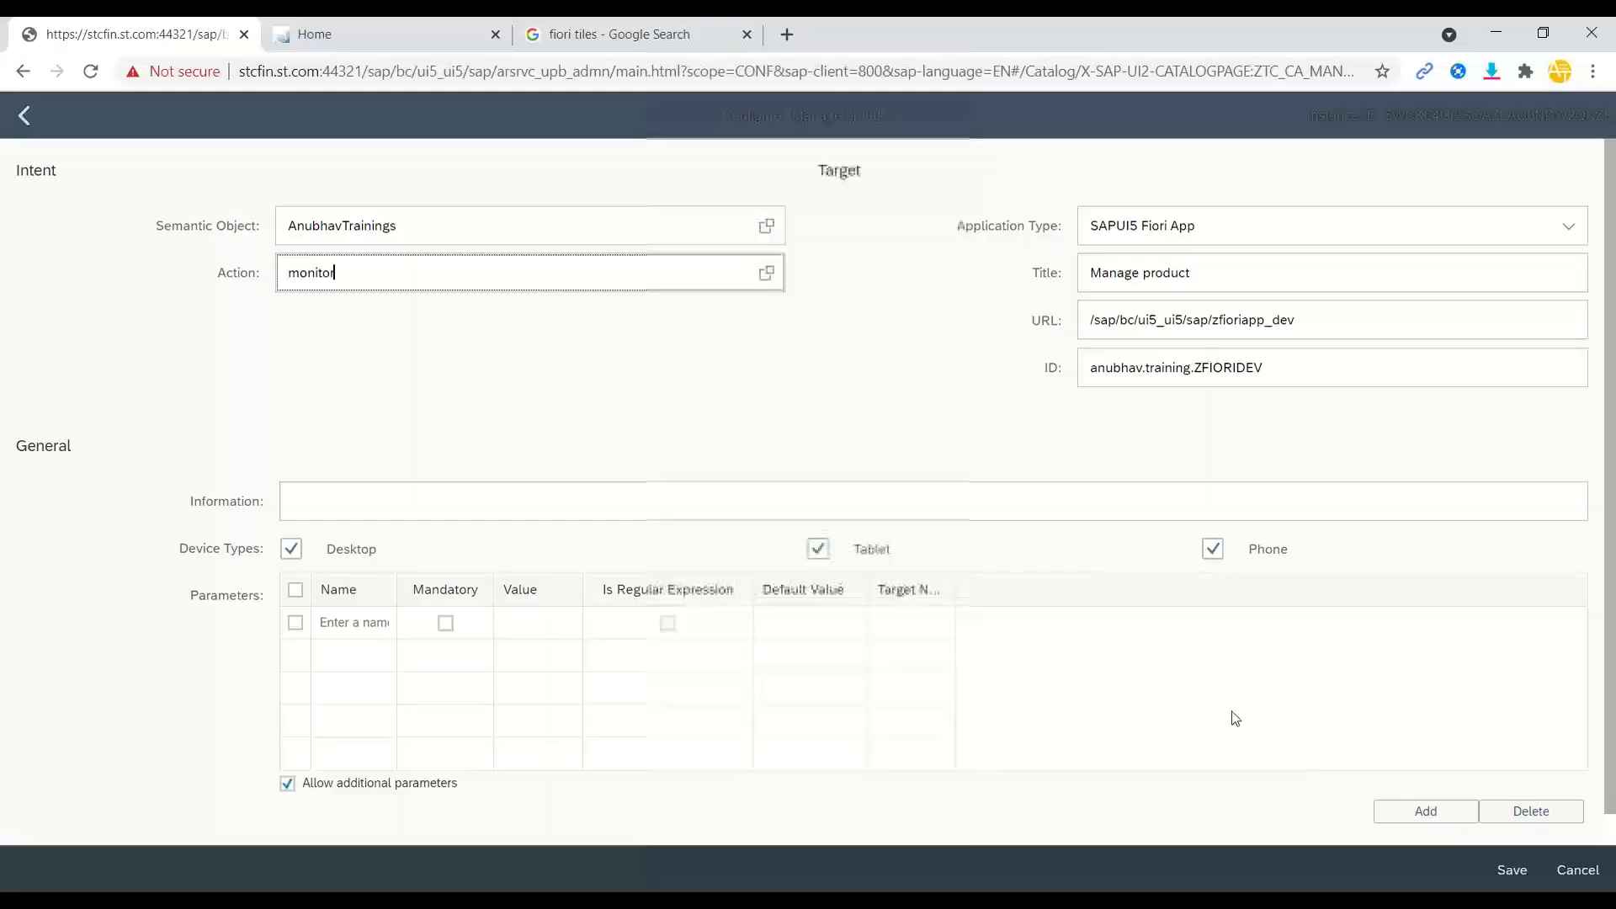
left_click(1496, 876)
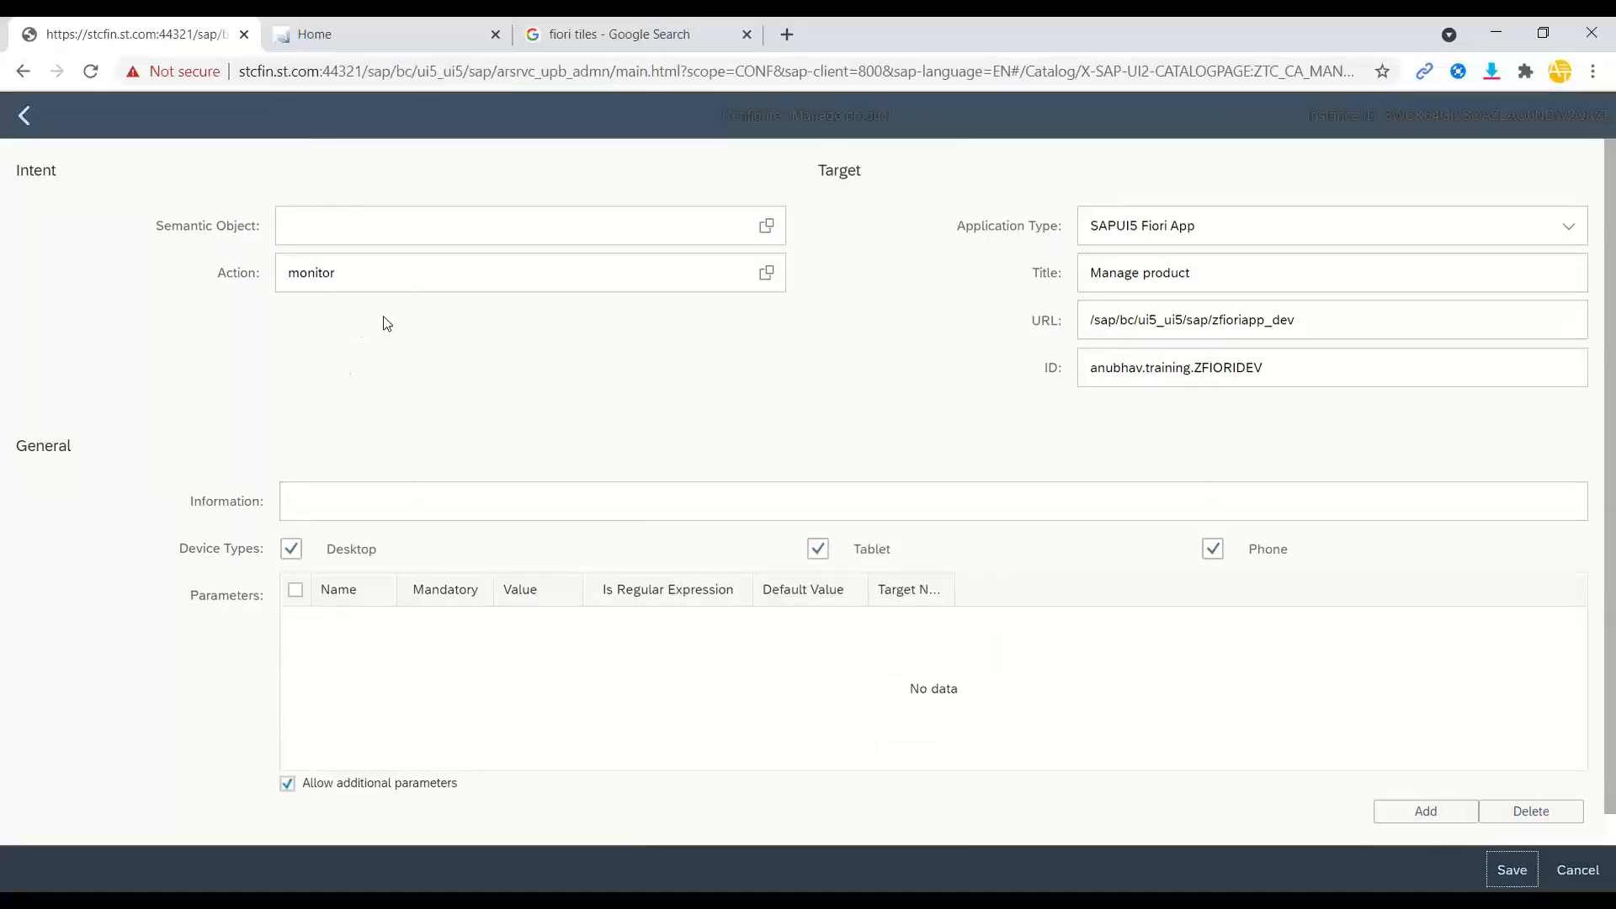
left_click(366, 249)
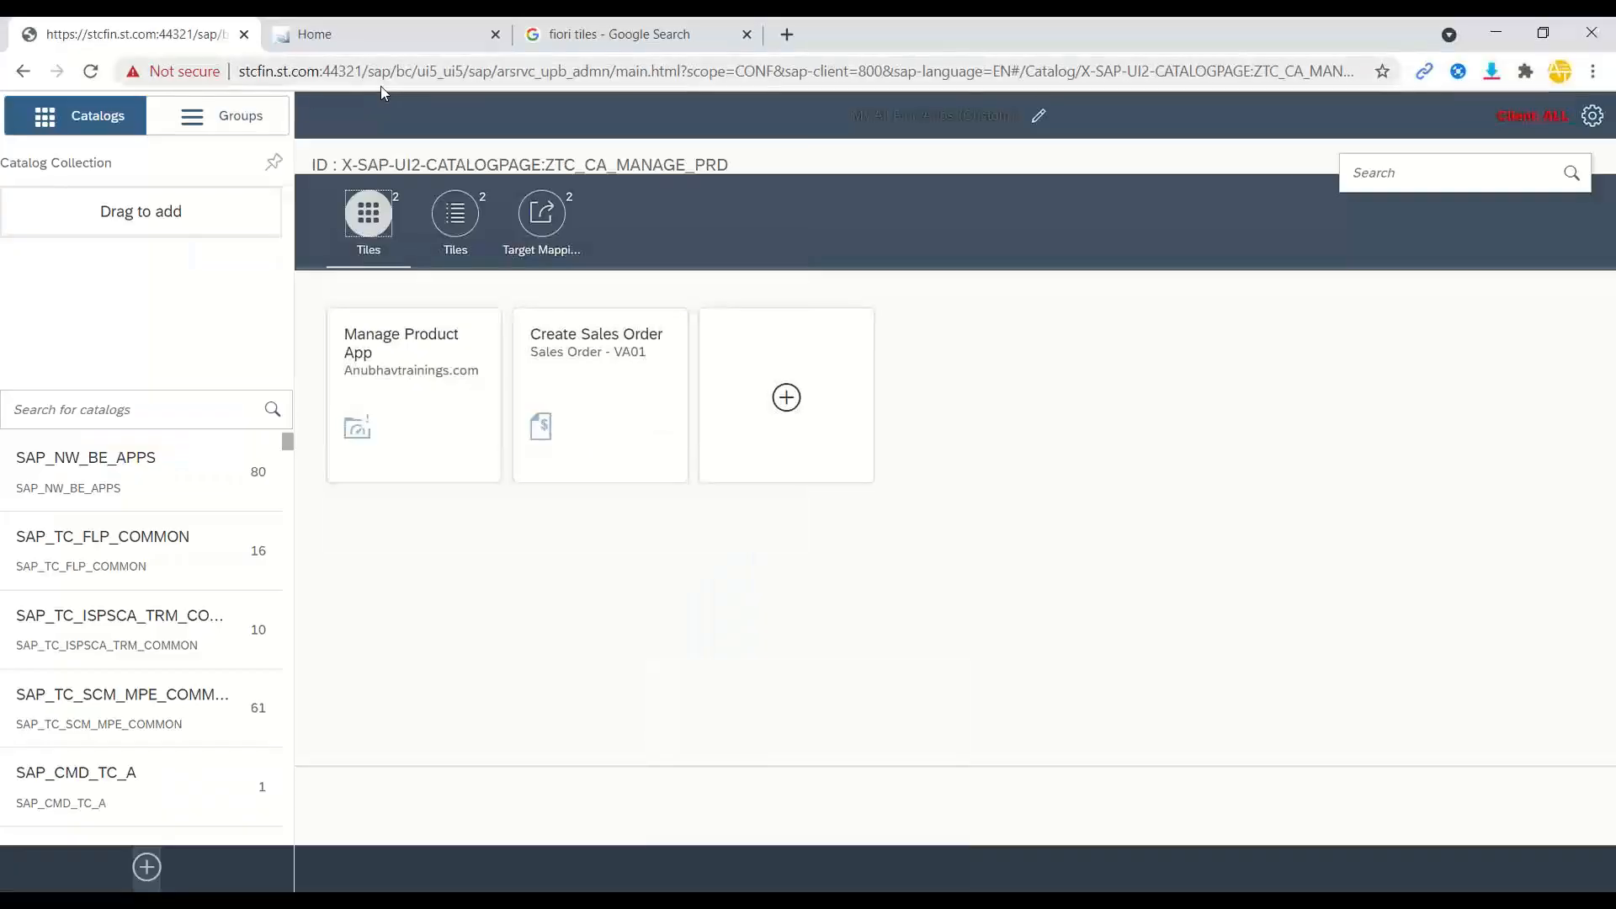
Switch to the Fiori launchpad home page and reload it.
left_click(346, 35)
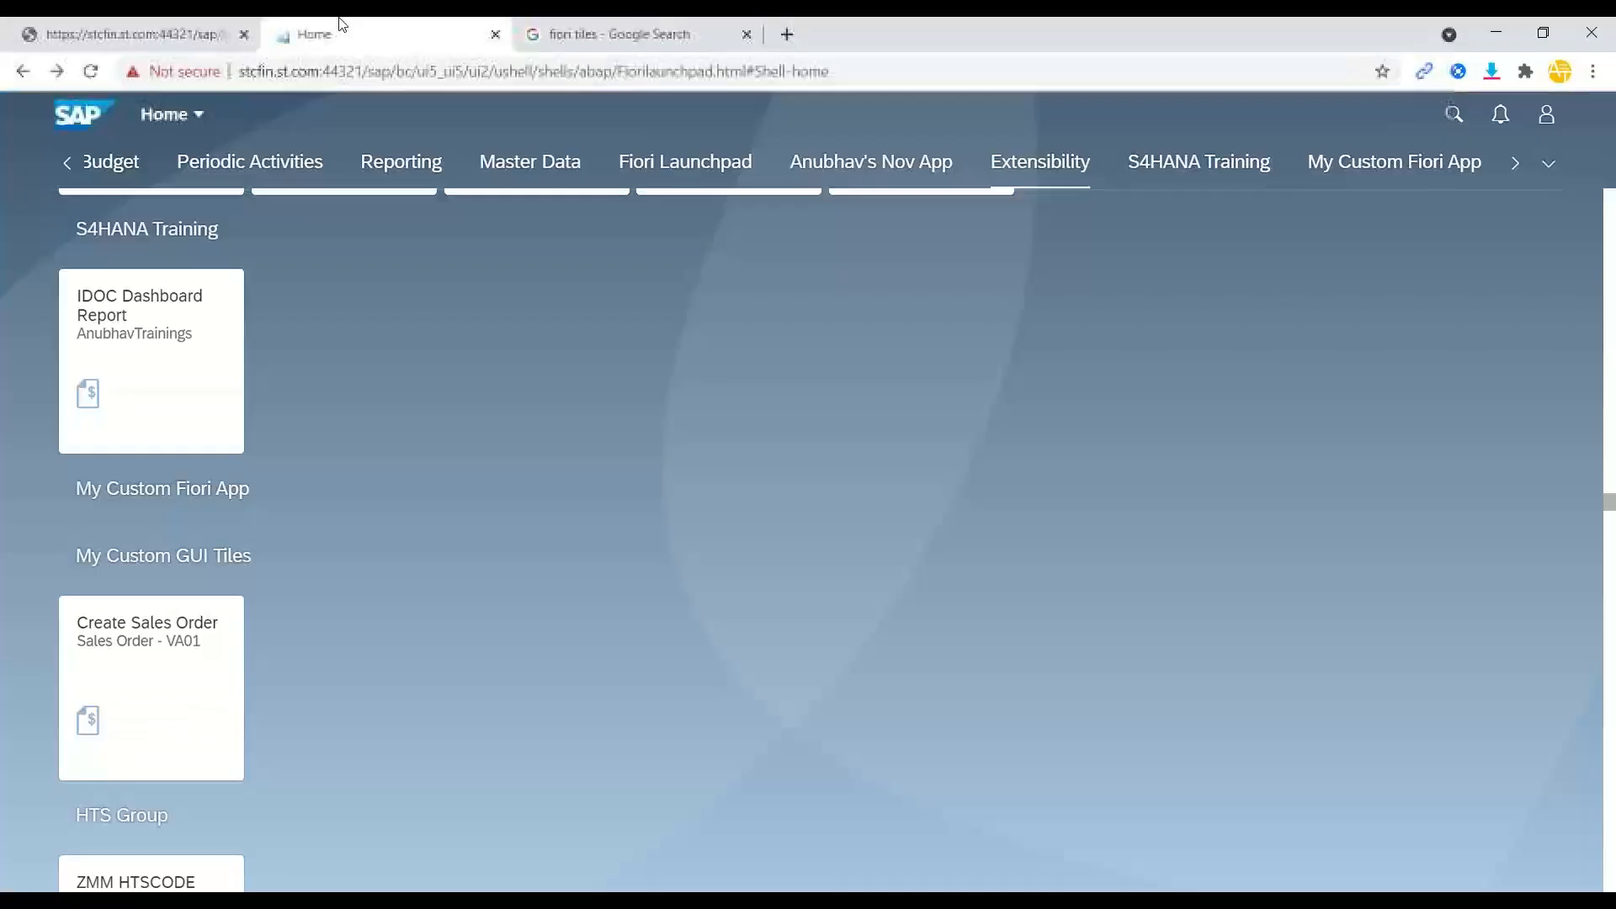
key("Return")
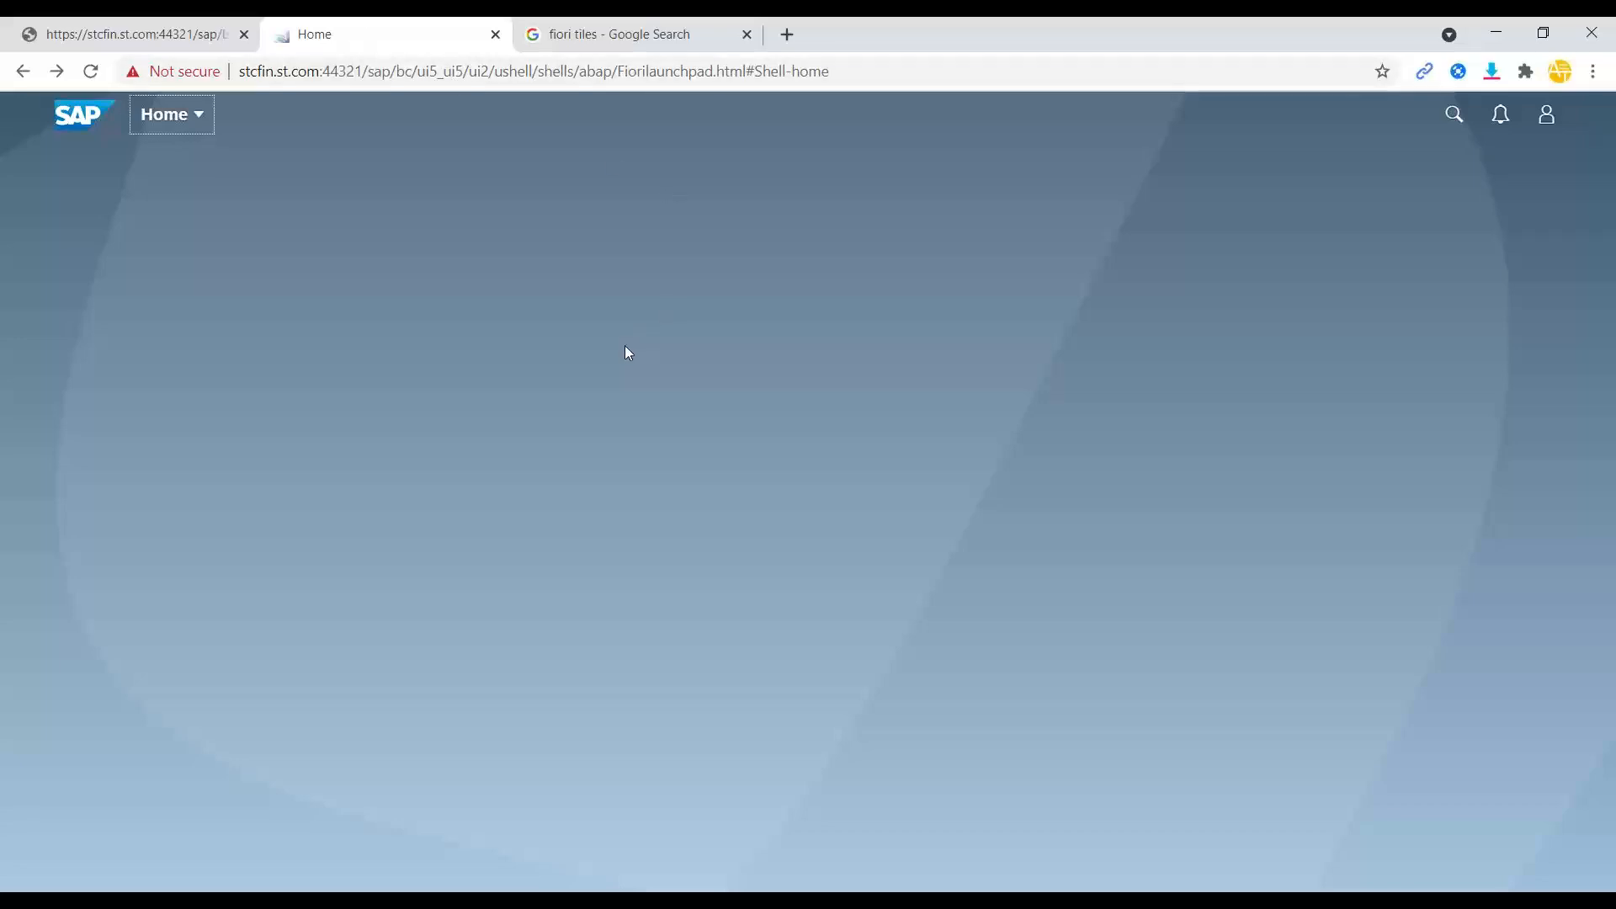
key("alt+Tab")
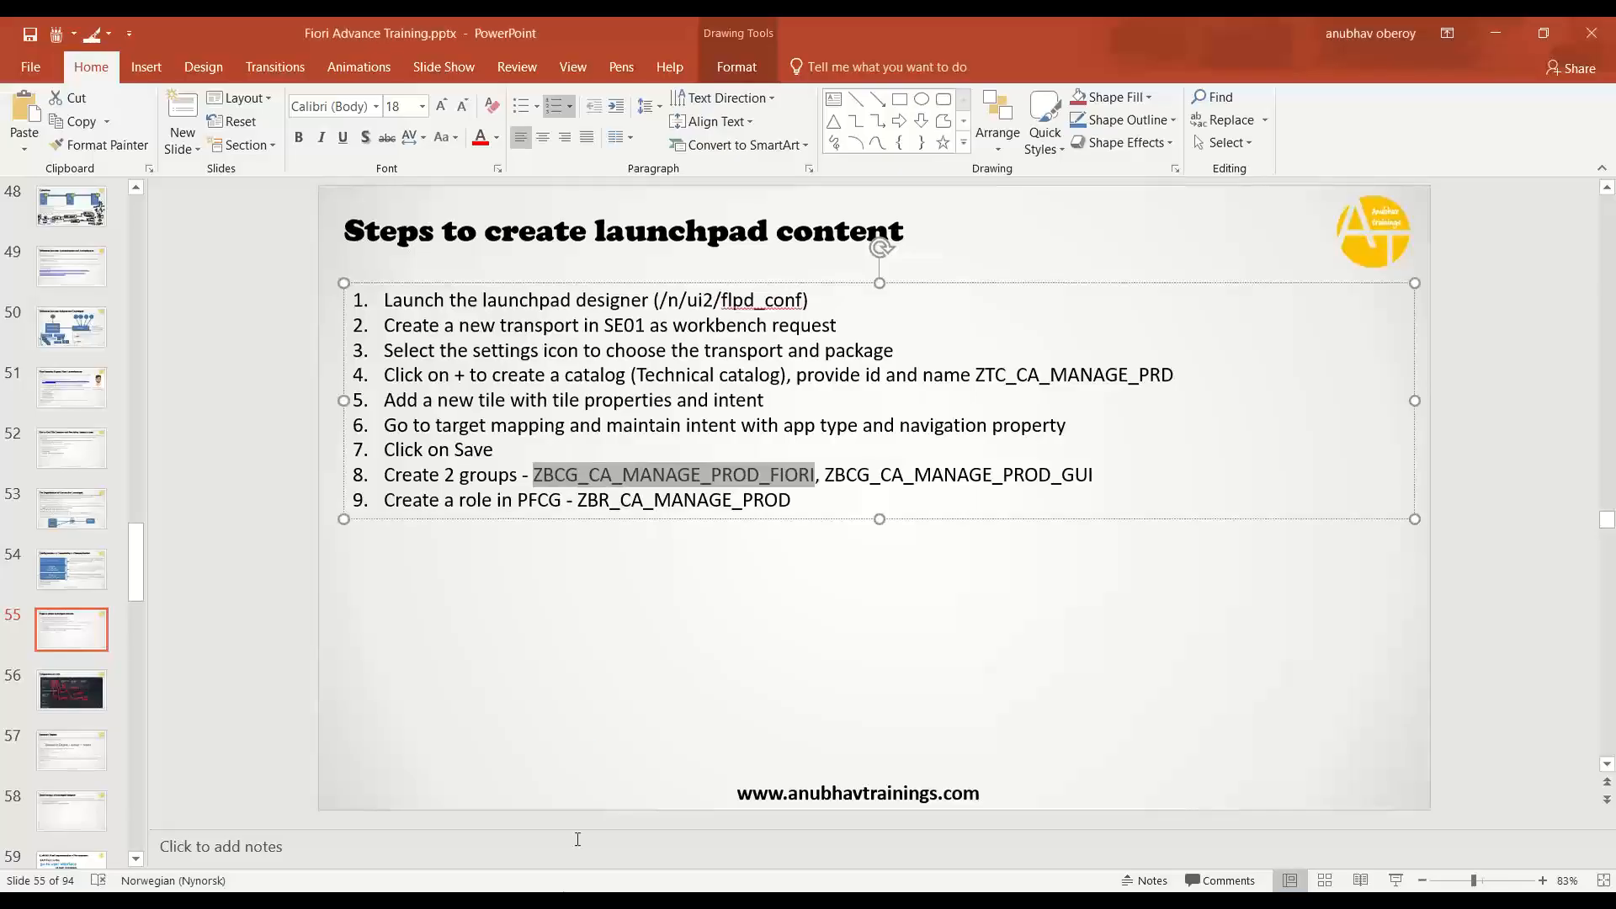
key("alt+Tab")
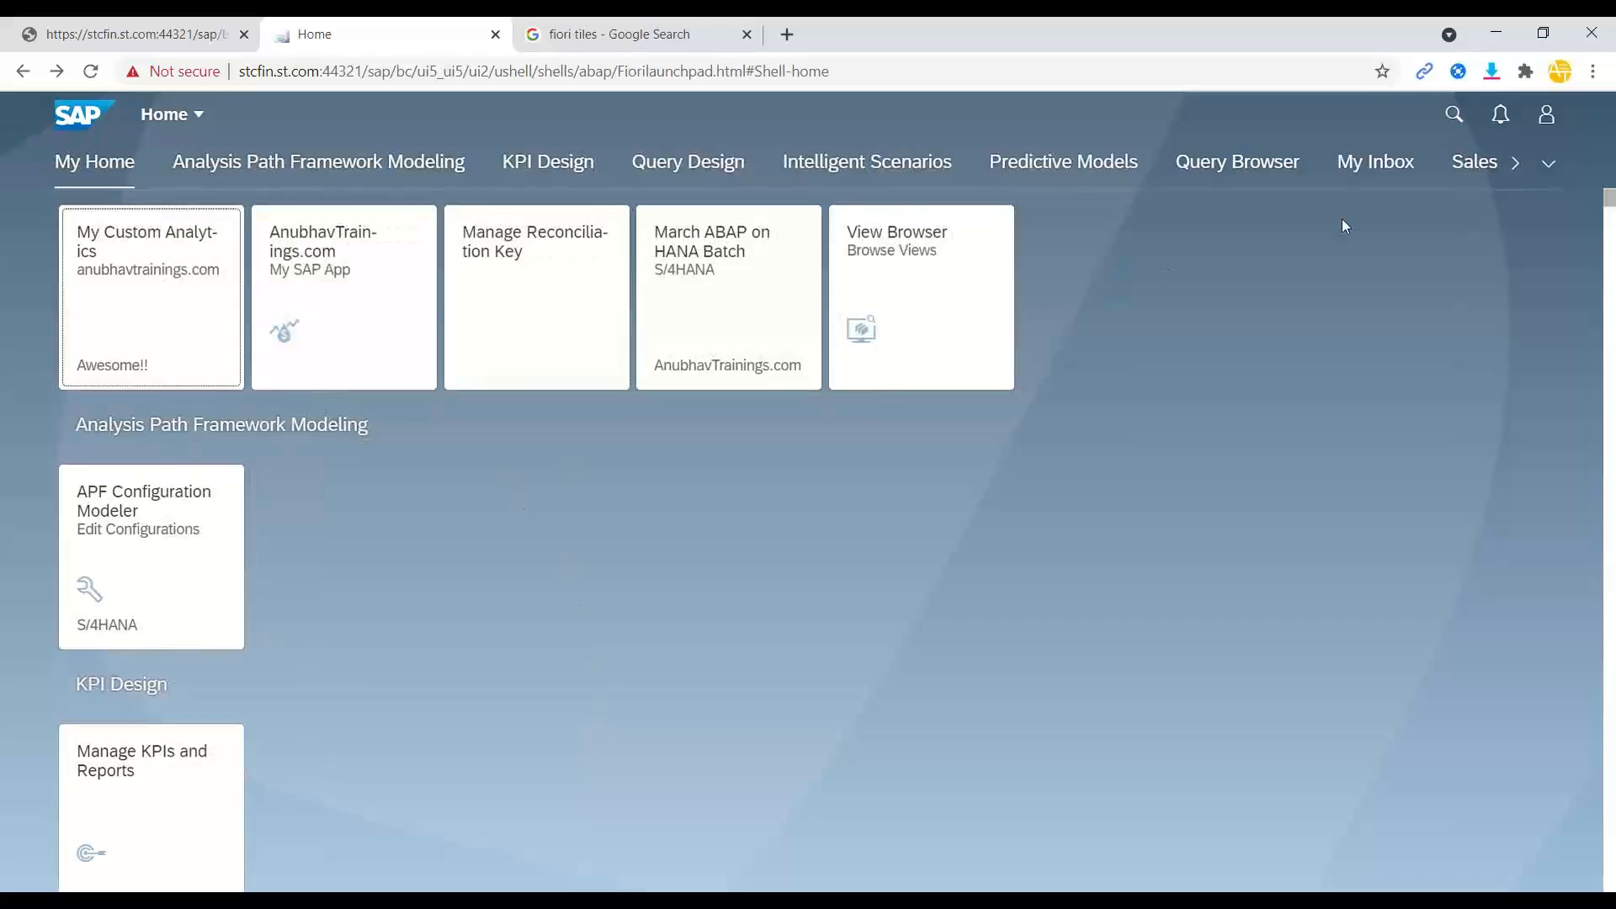
Go to the My Custom Fiori App group from the home page's group list and check it for the Manage Product App tile.
left_click(1548, 163)
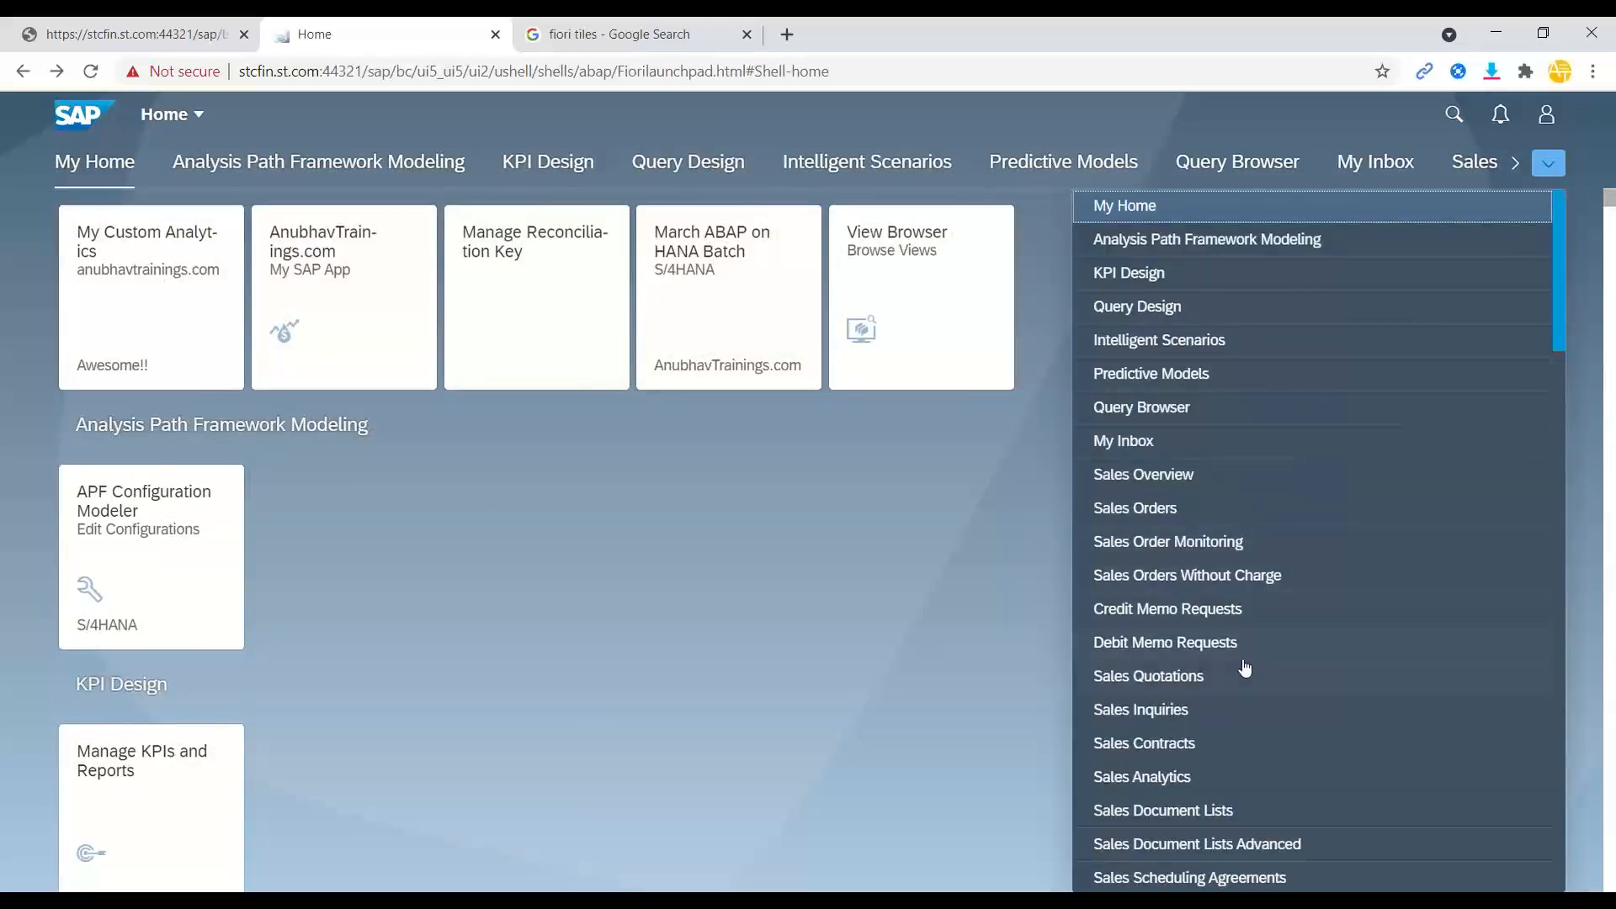
scroll(1250, 657, "down", 3)
scroll(1239, 678, "down", 4)
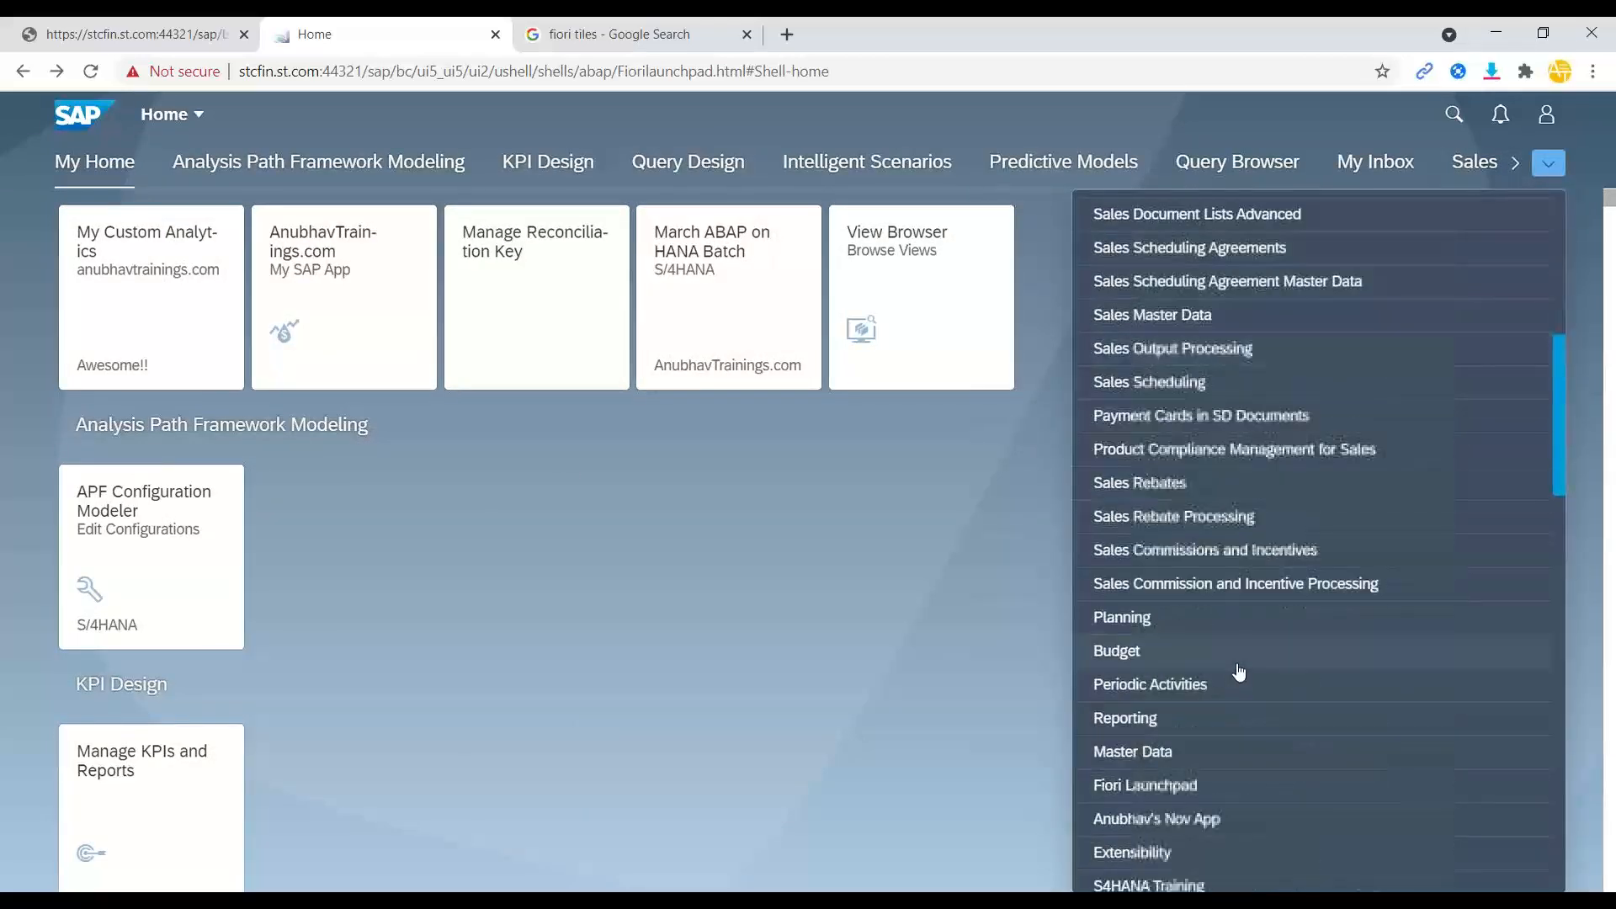
scroll(1238, 673, "down", 5)
left_click(1231, 497)
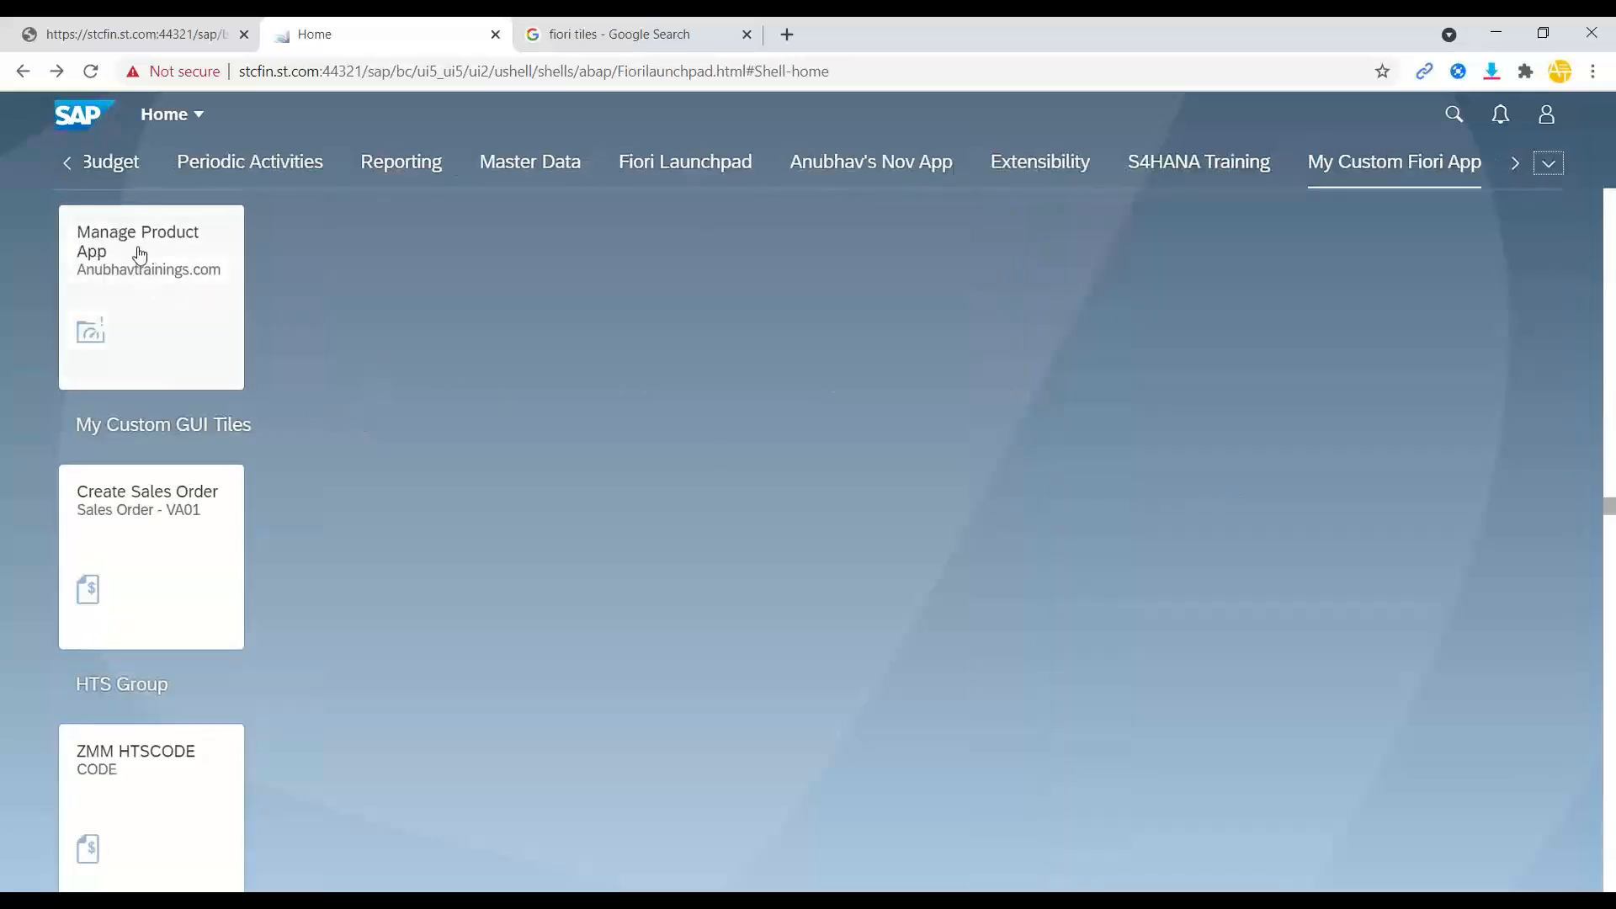
scroll(217, 308, "up", 1)
scroll(216, 309, "up", 2)
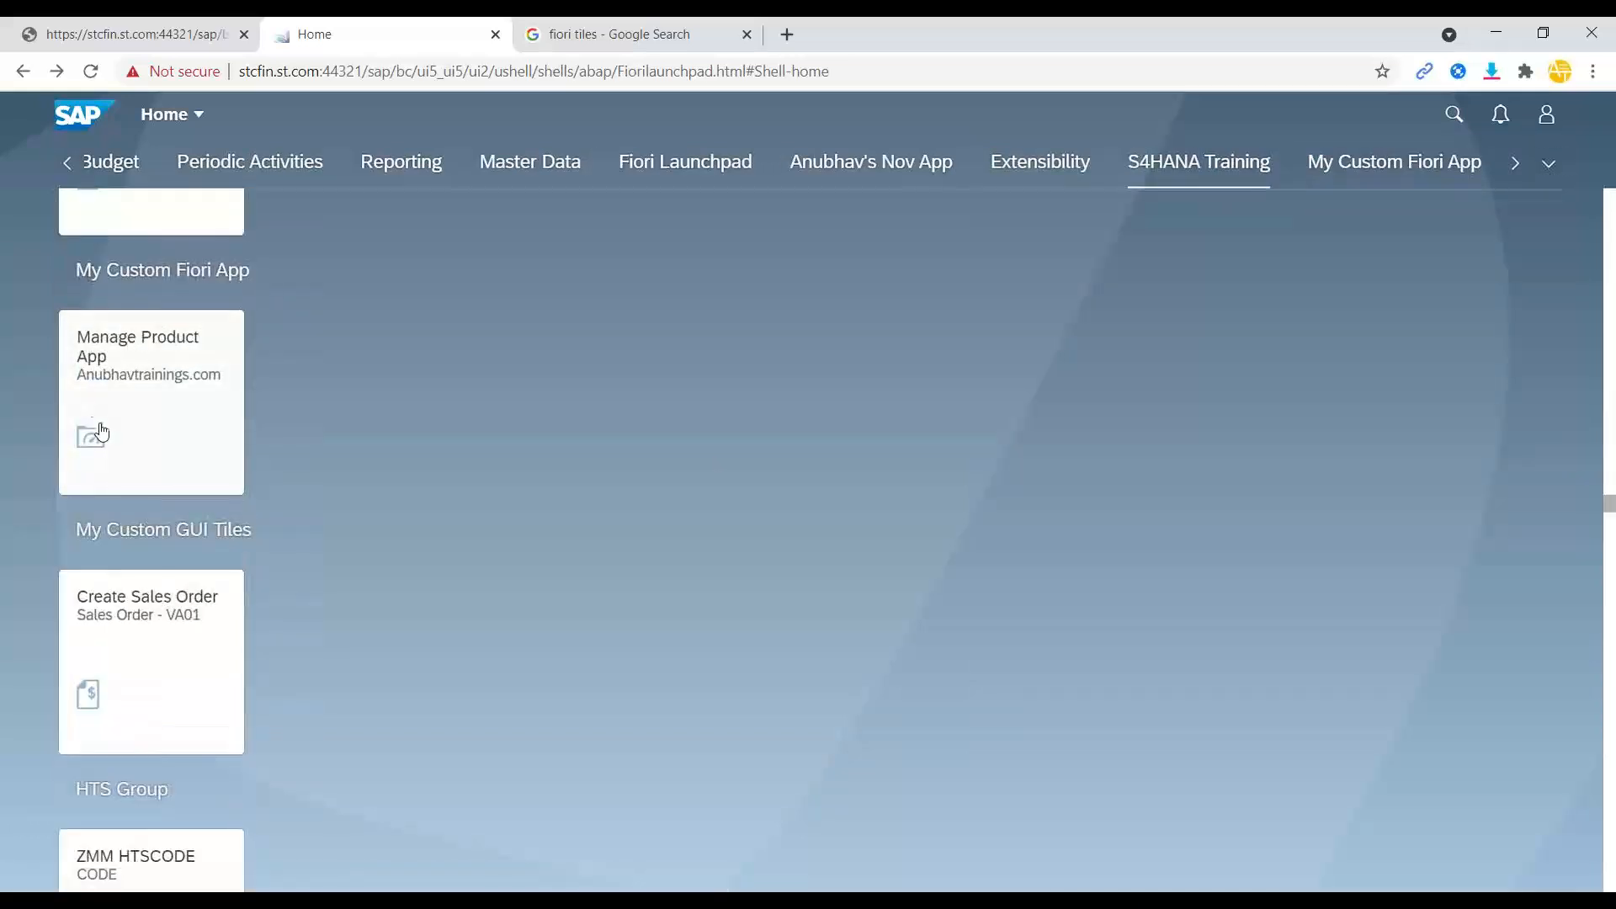
Launch the Manage Product App tile and view the details of several business partners, including Alpine Systems and Anav Ideon.
left_click(118, 364)
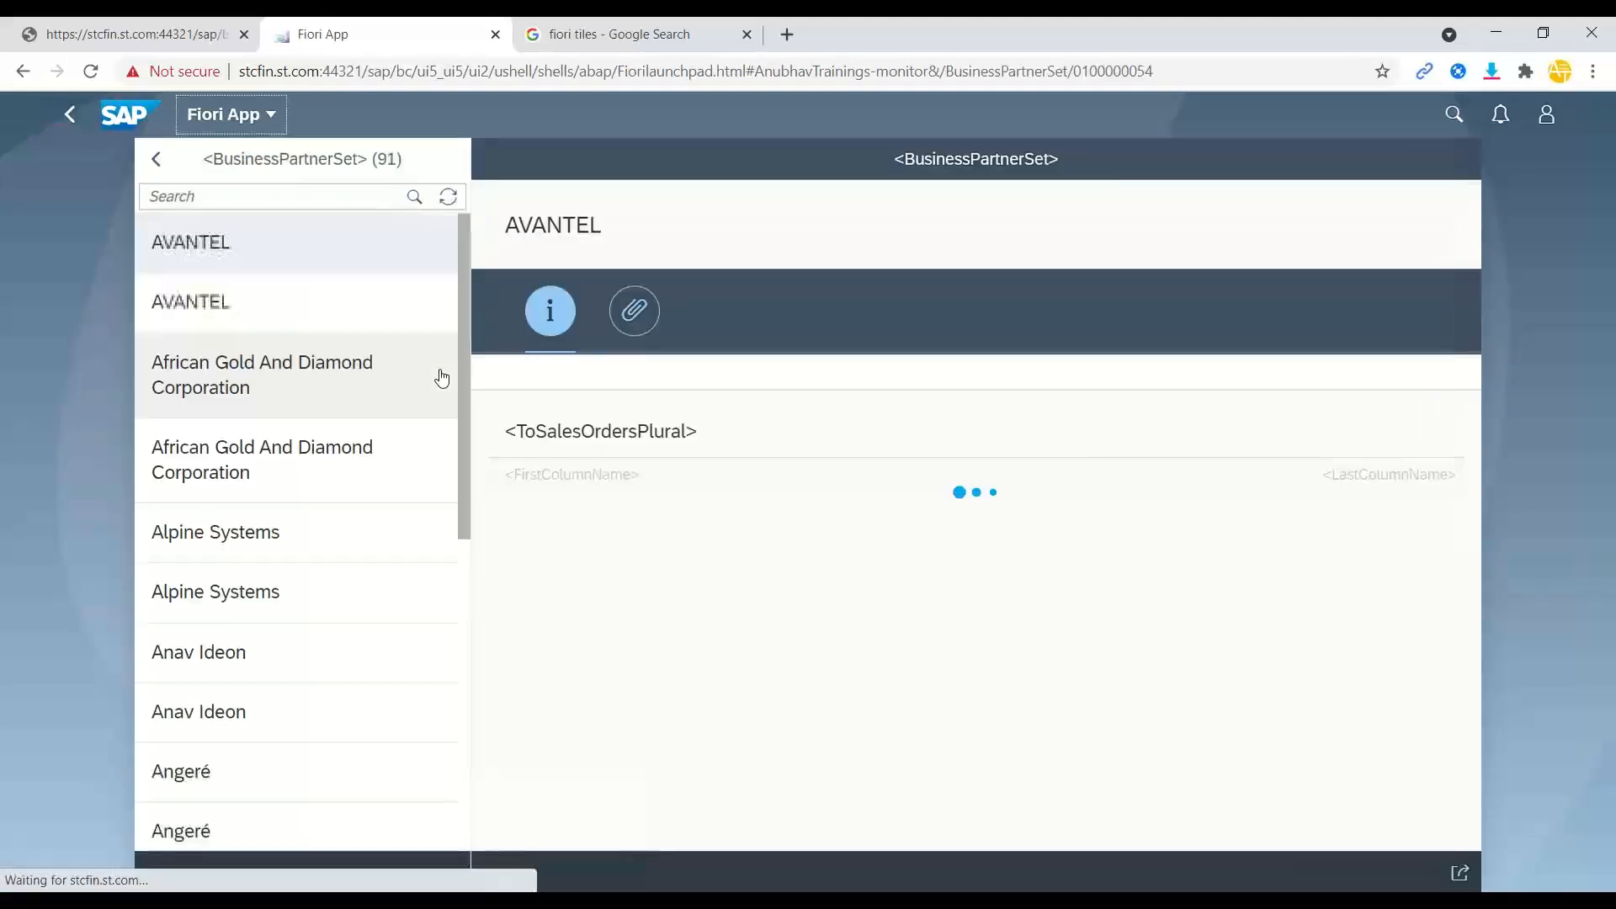
left_click(362, 318)
left_click(358, 446)
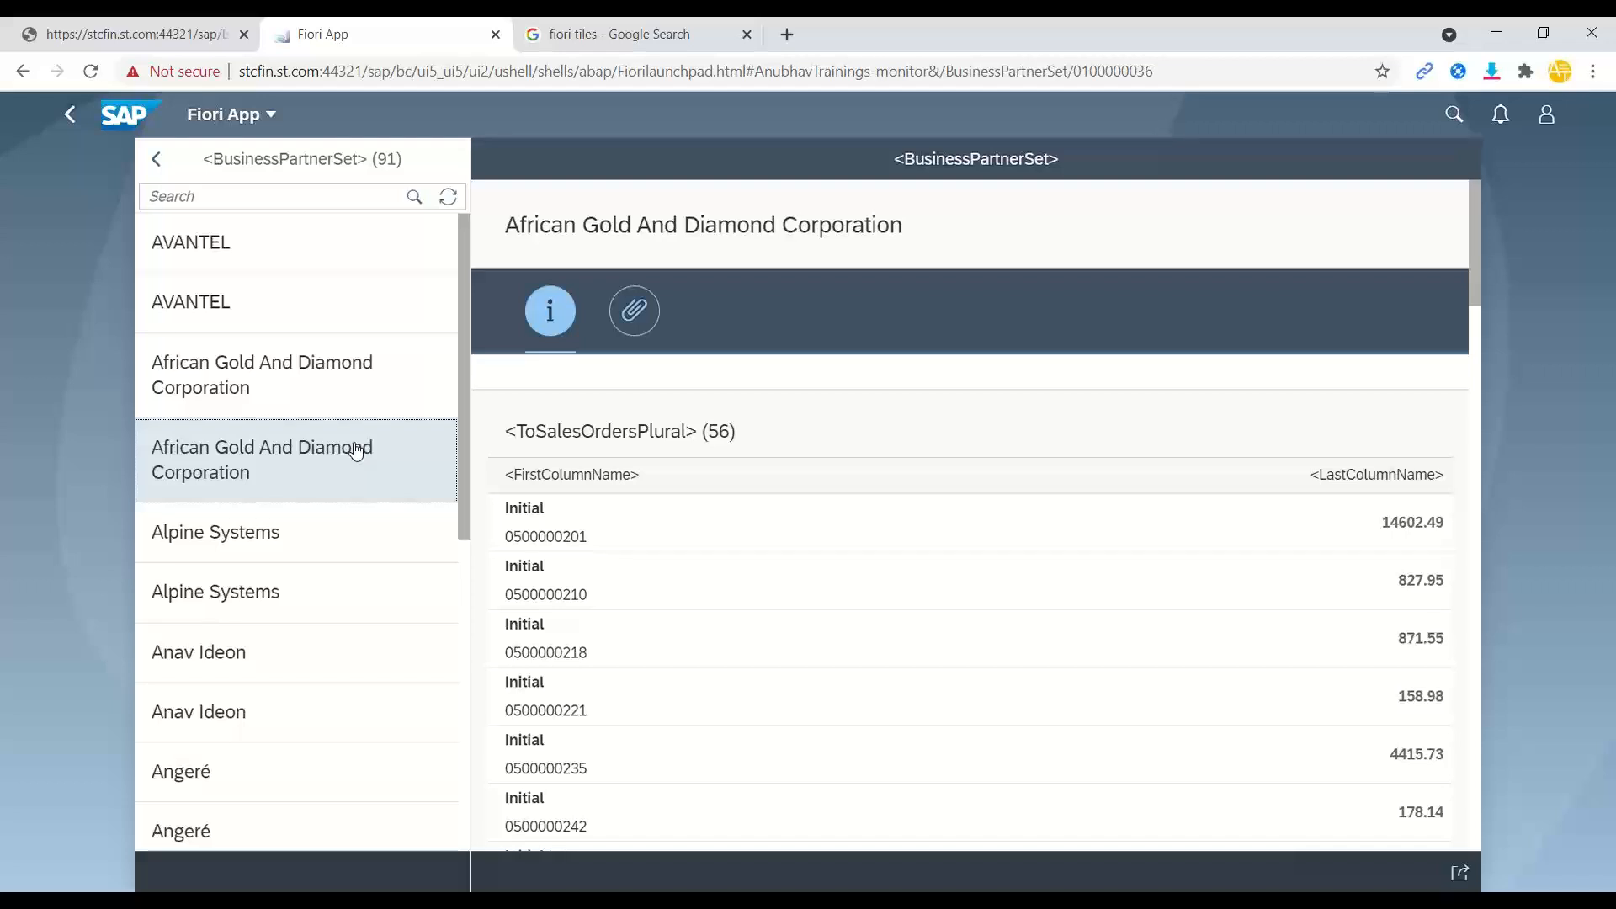
left_click(303, 538)
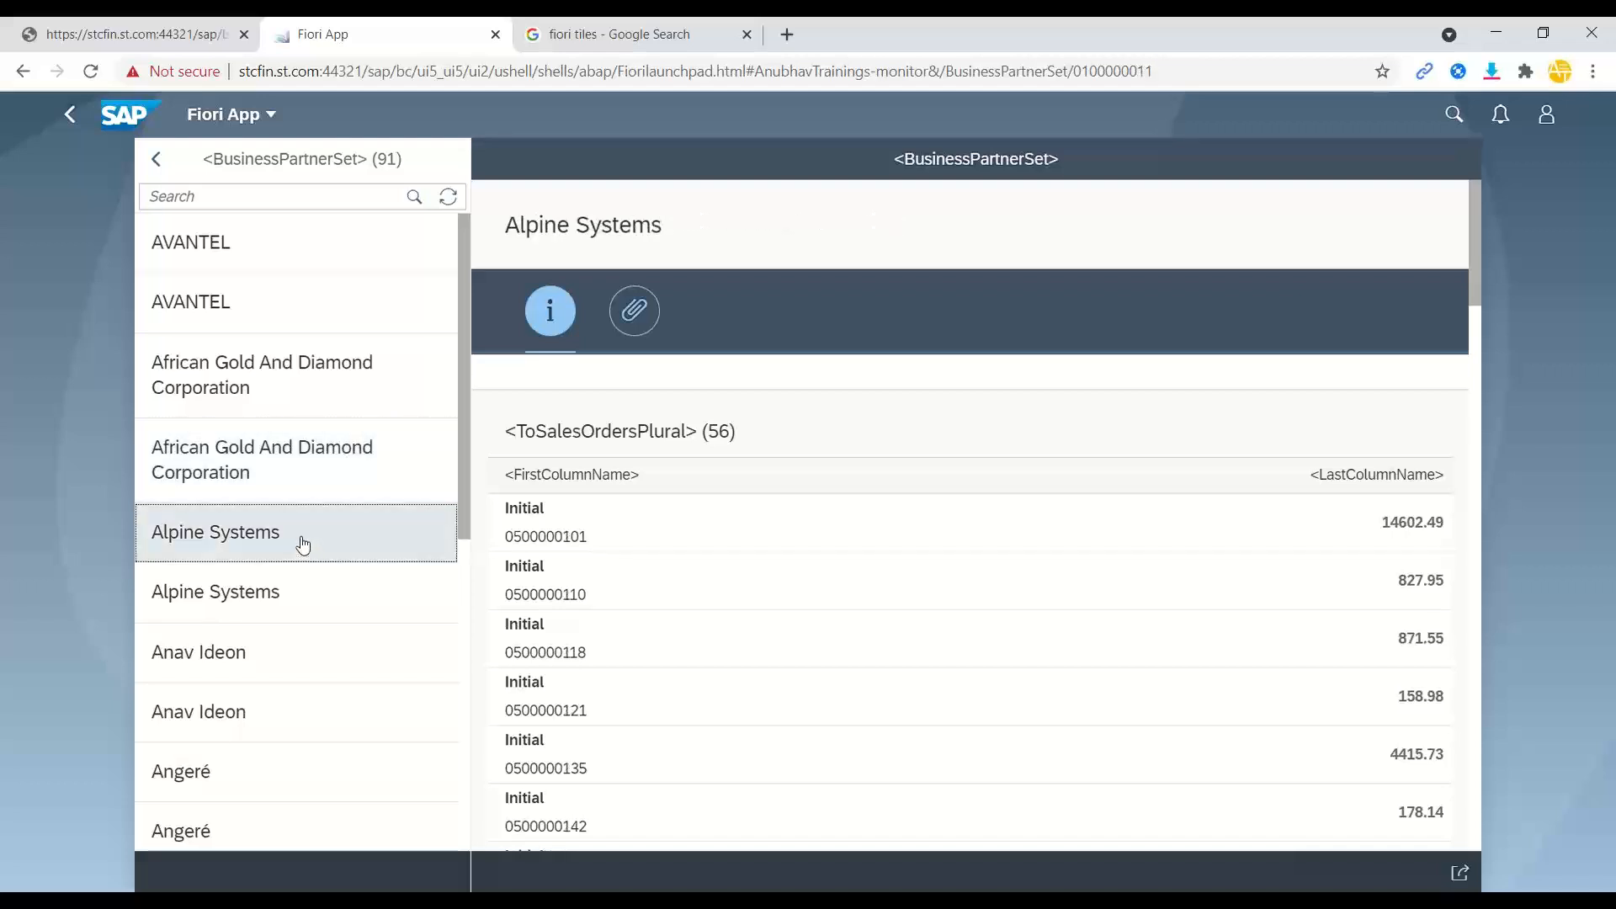
left_click(317, 665)
Return to the launchpad home page and review the tiles in the My Custom Fiori App and My Custom GUI Tiles groups.
left_click(145, 107)
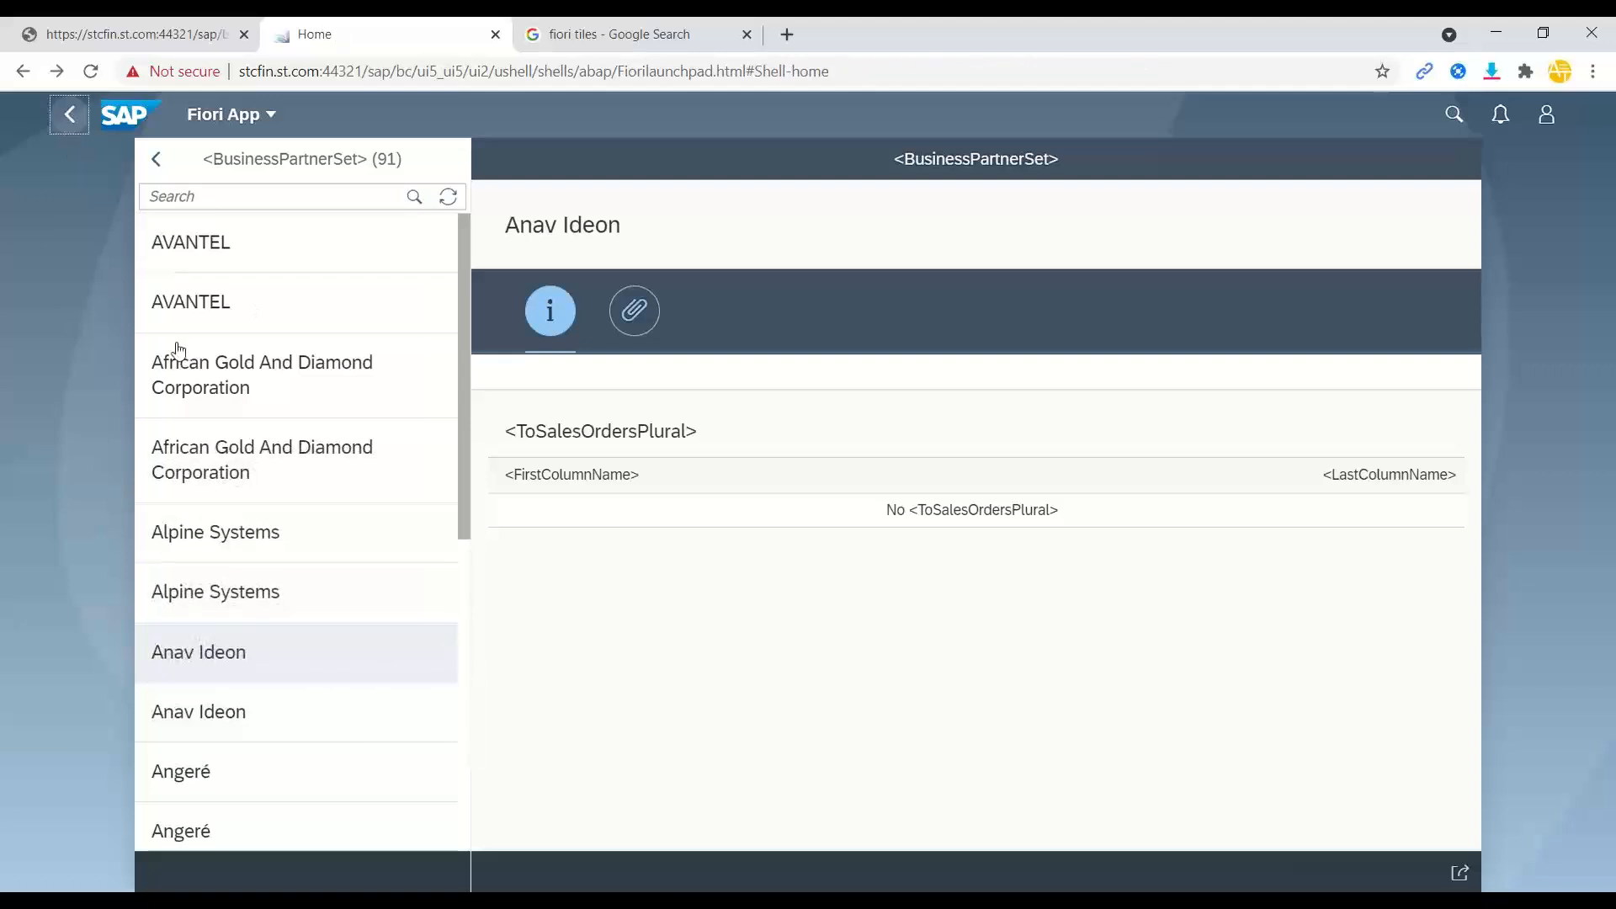
scroll(175, 264, "up", 3)
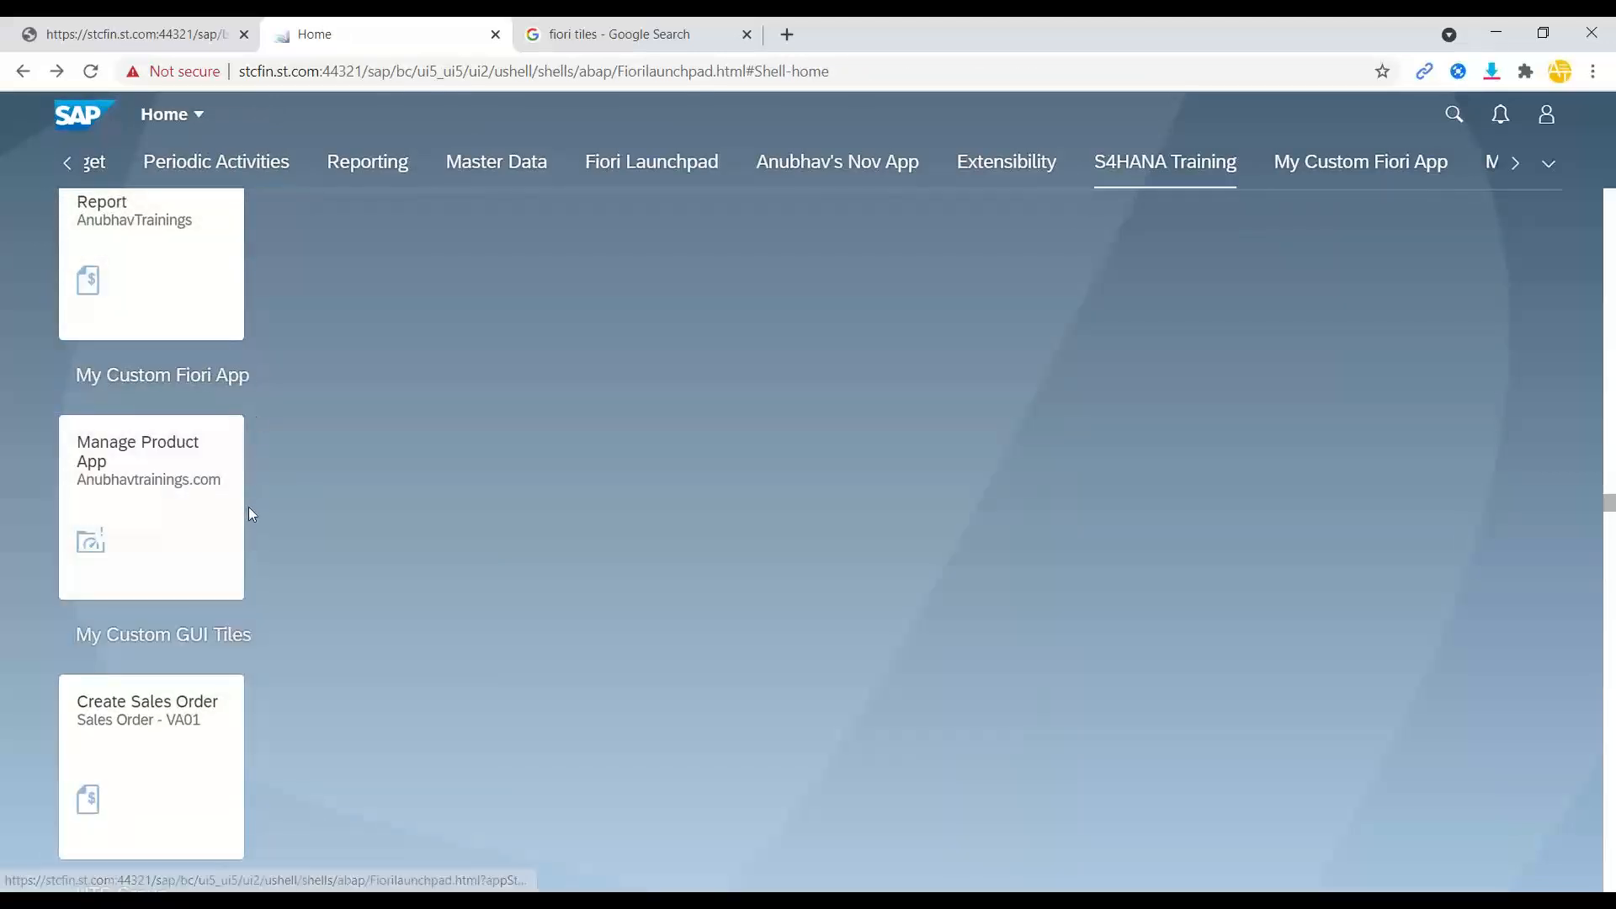
scroll(254, 490, "down", 3)
scroll(255, 488, "up", 1)
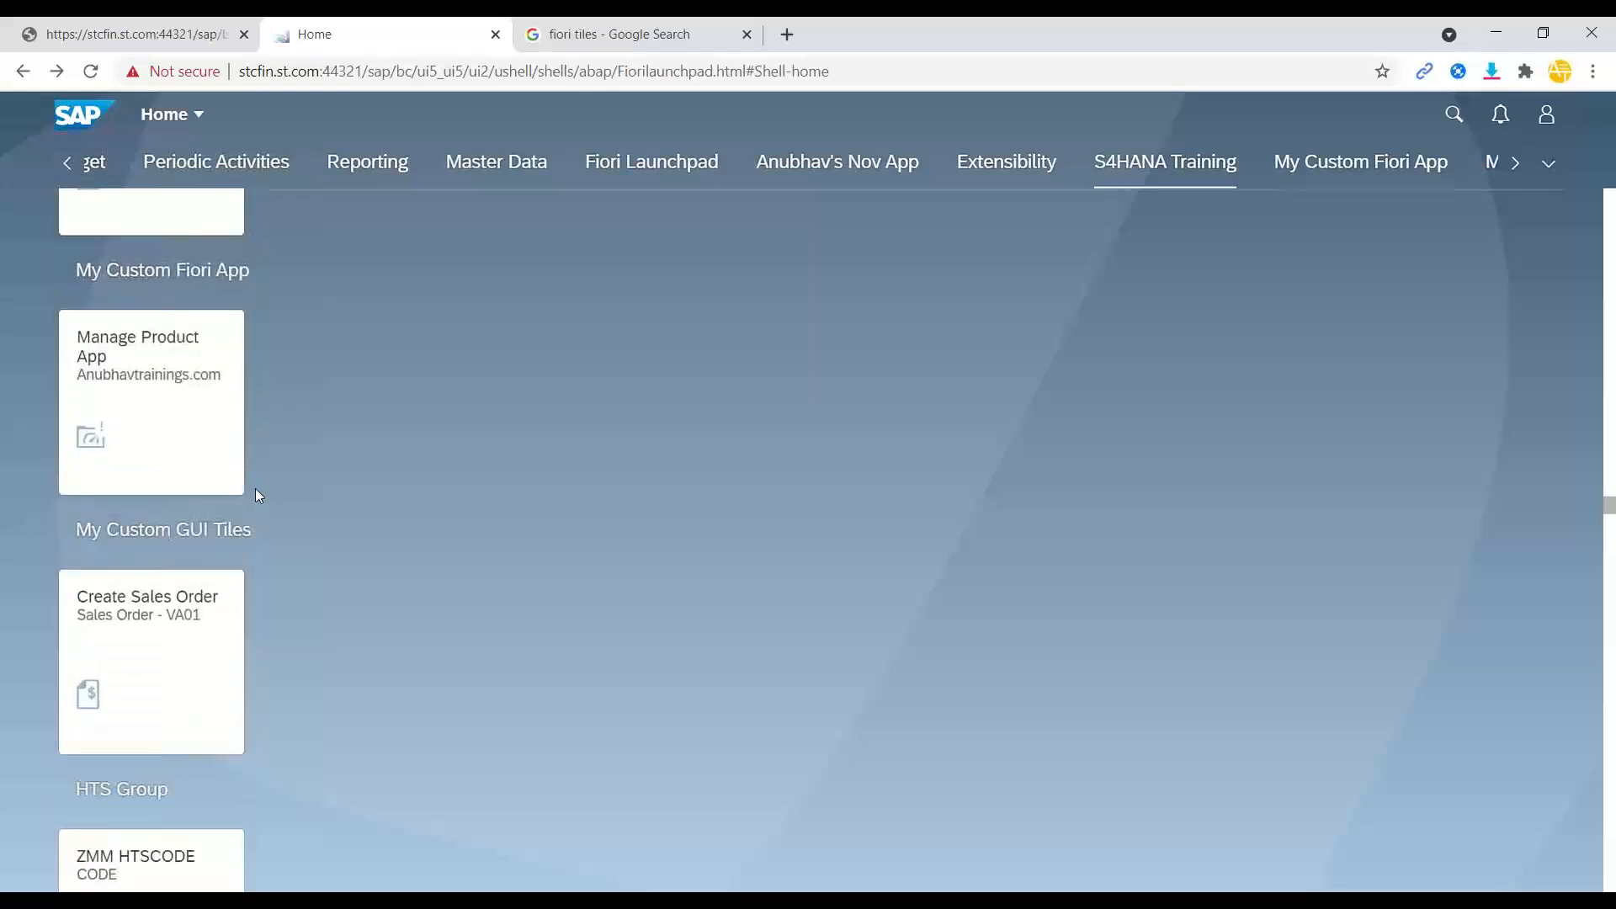